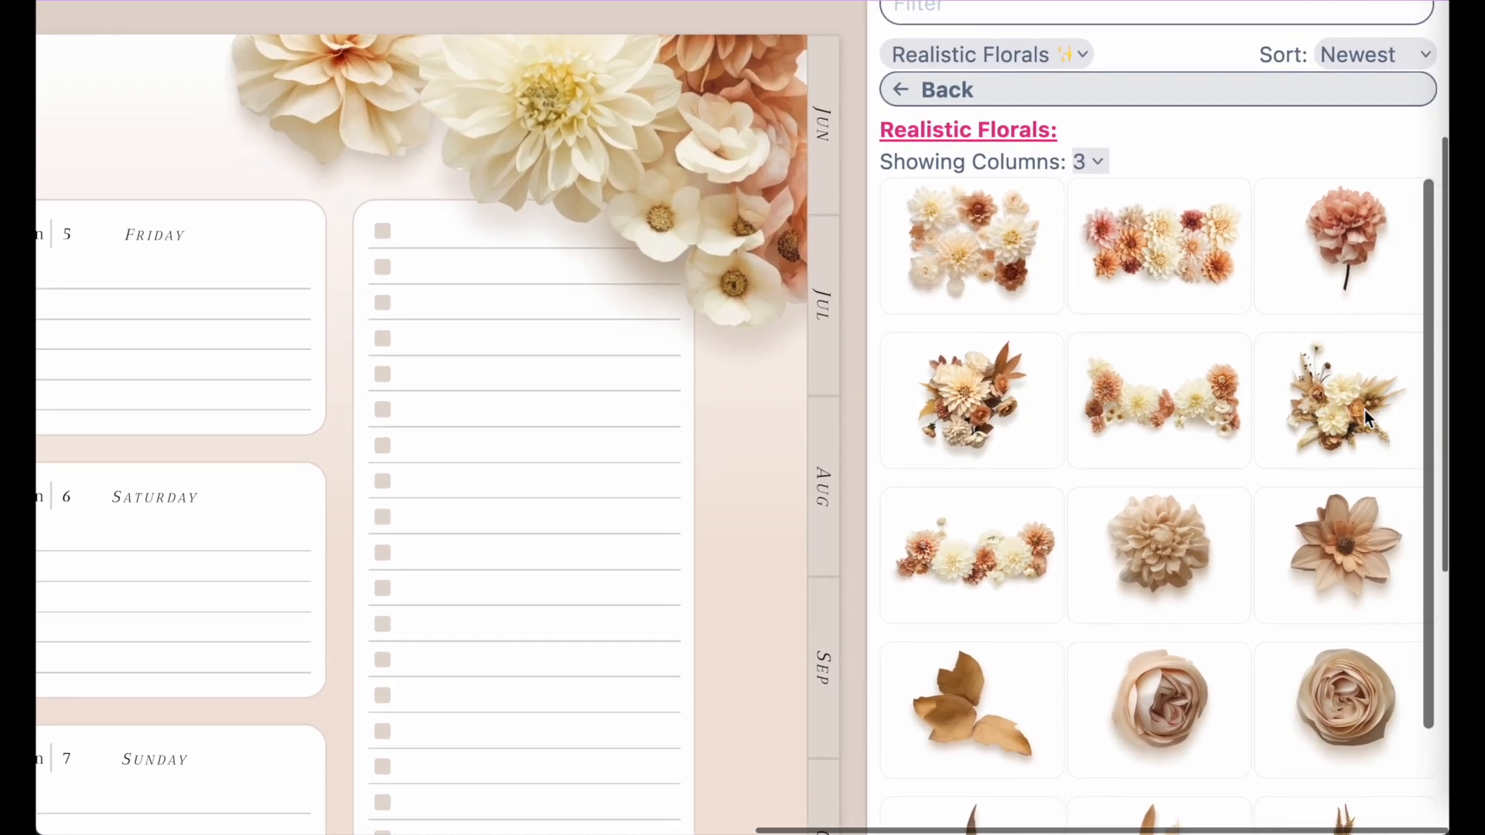
Look through the Realistic Florals stickers and the floral weekly spread for 01 Jan - 07 Jan 2024.
scroll(1397, 414, down, 3)
scroll(1365, 410, down, 10)
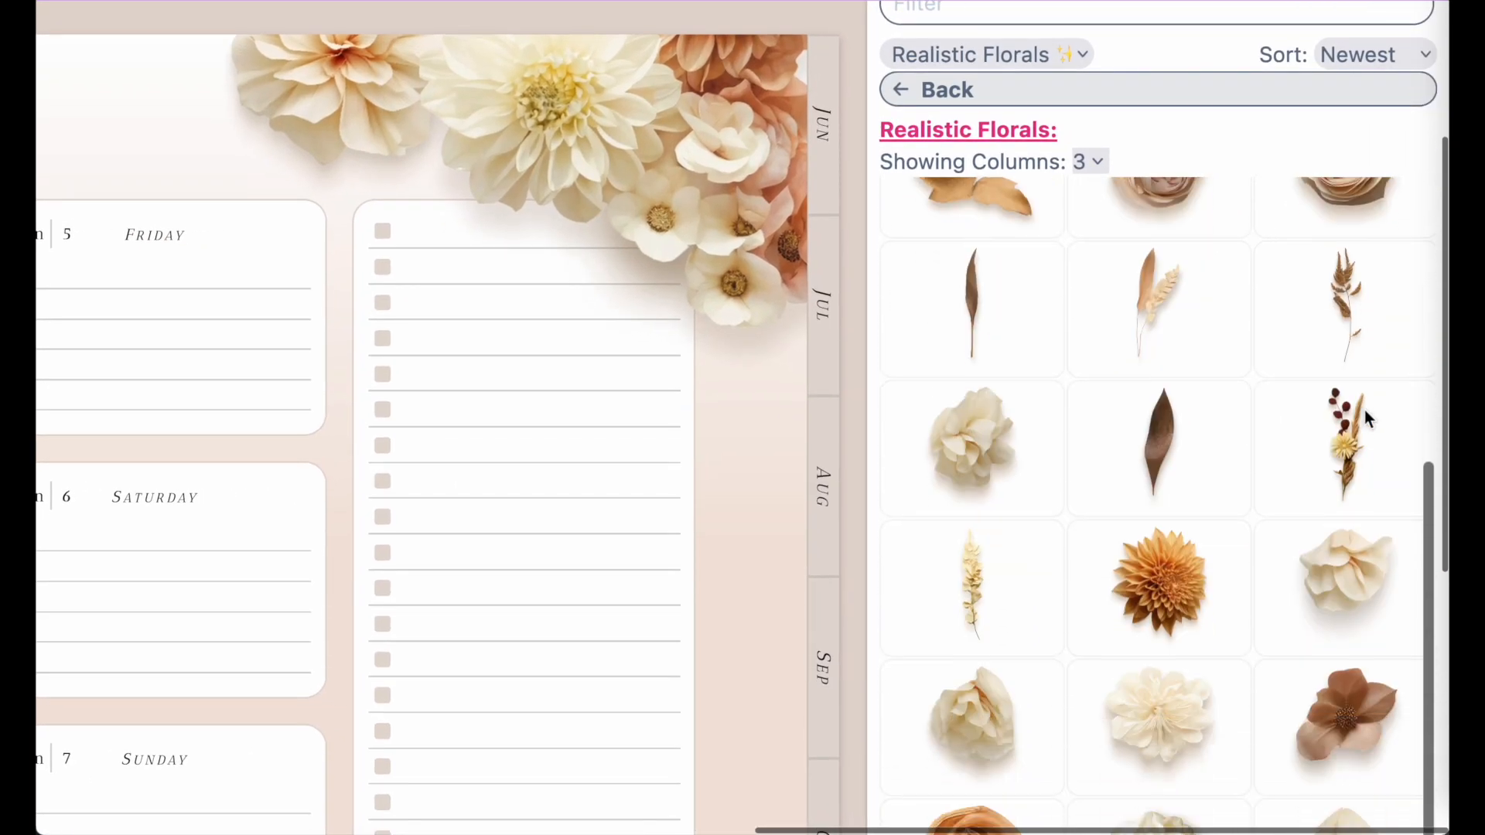
scroll(1364, 418, up, 10)
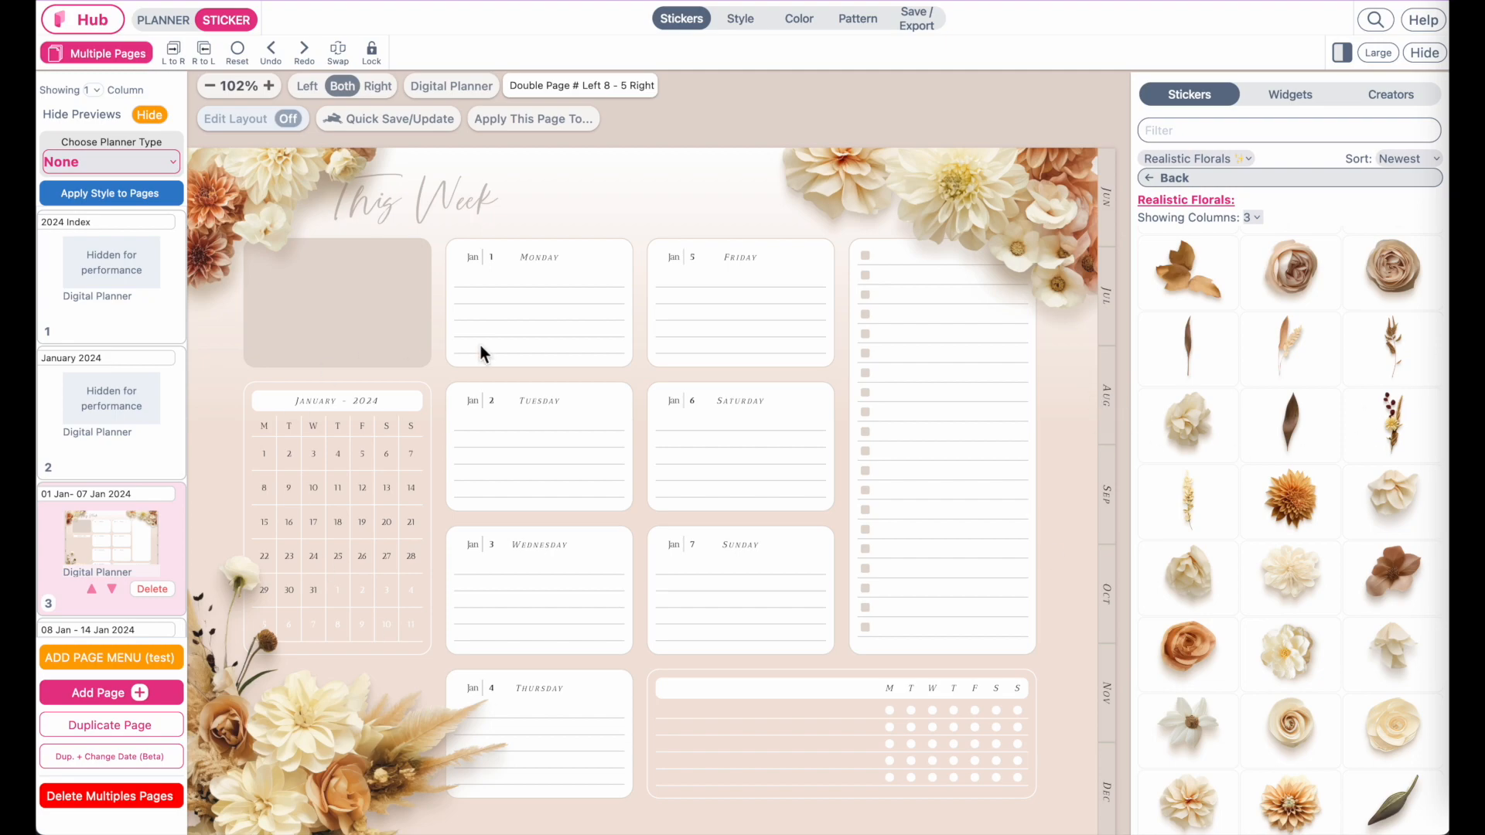
scroll(481, 345, left, 1)
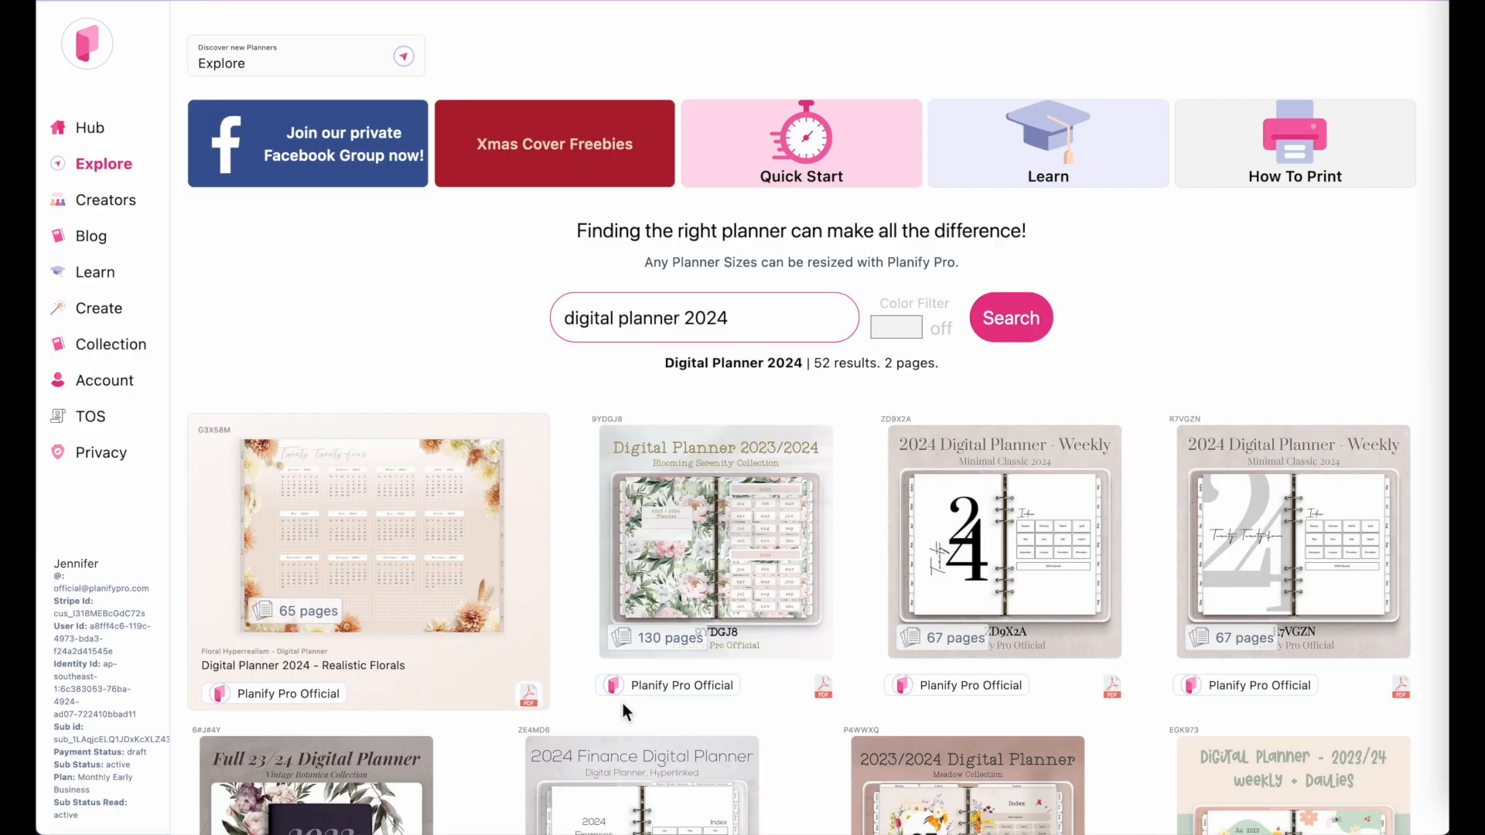
scroll(623, 703, down, 5)
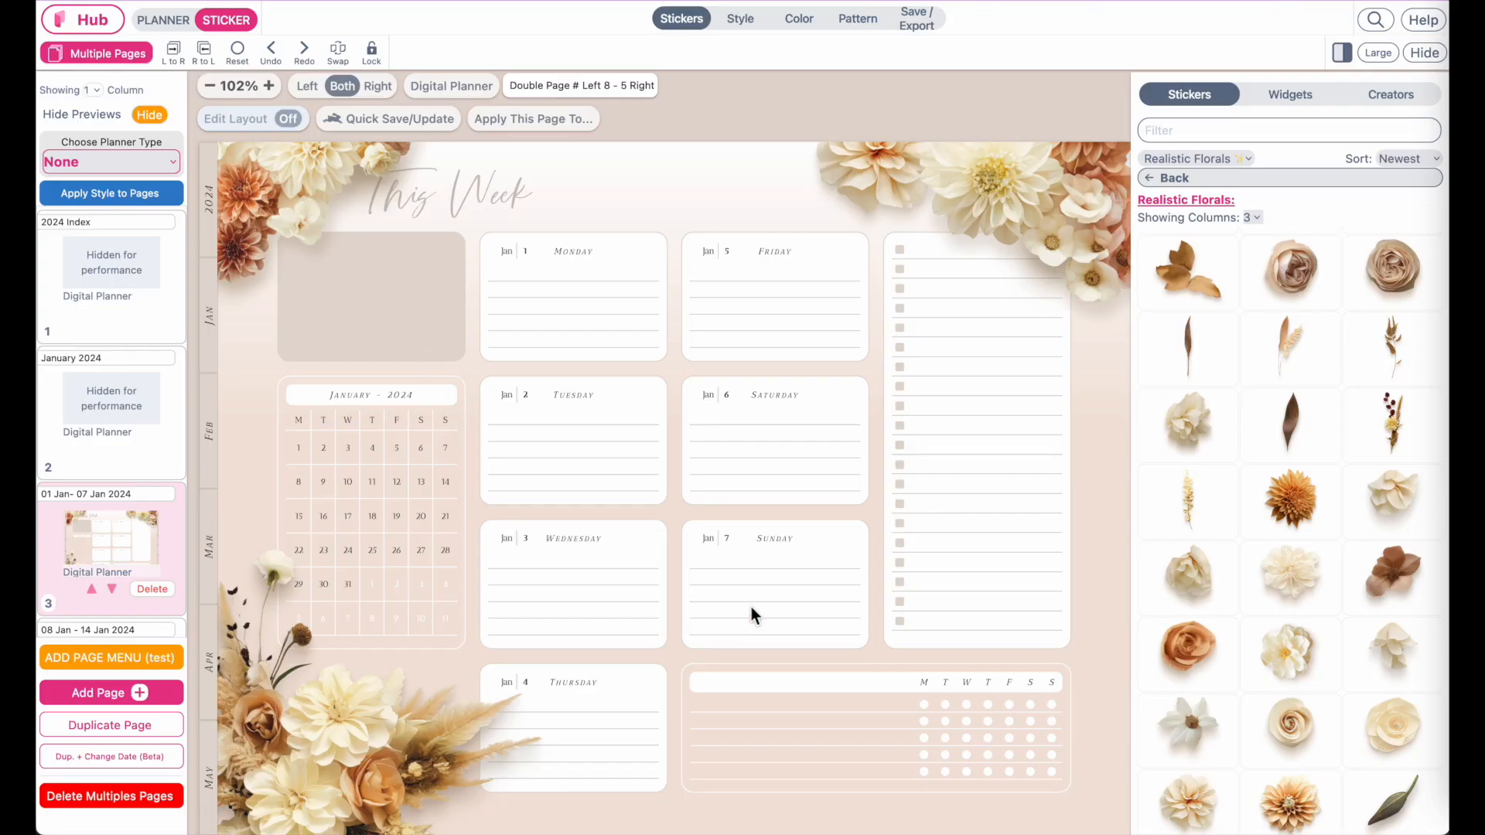
scroll(751, 607, down, 3)
scroll(750, 606, up, 2)
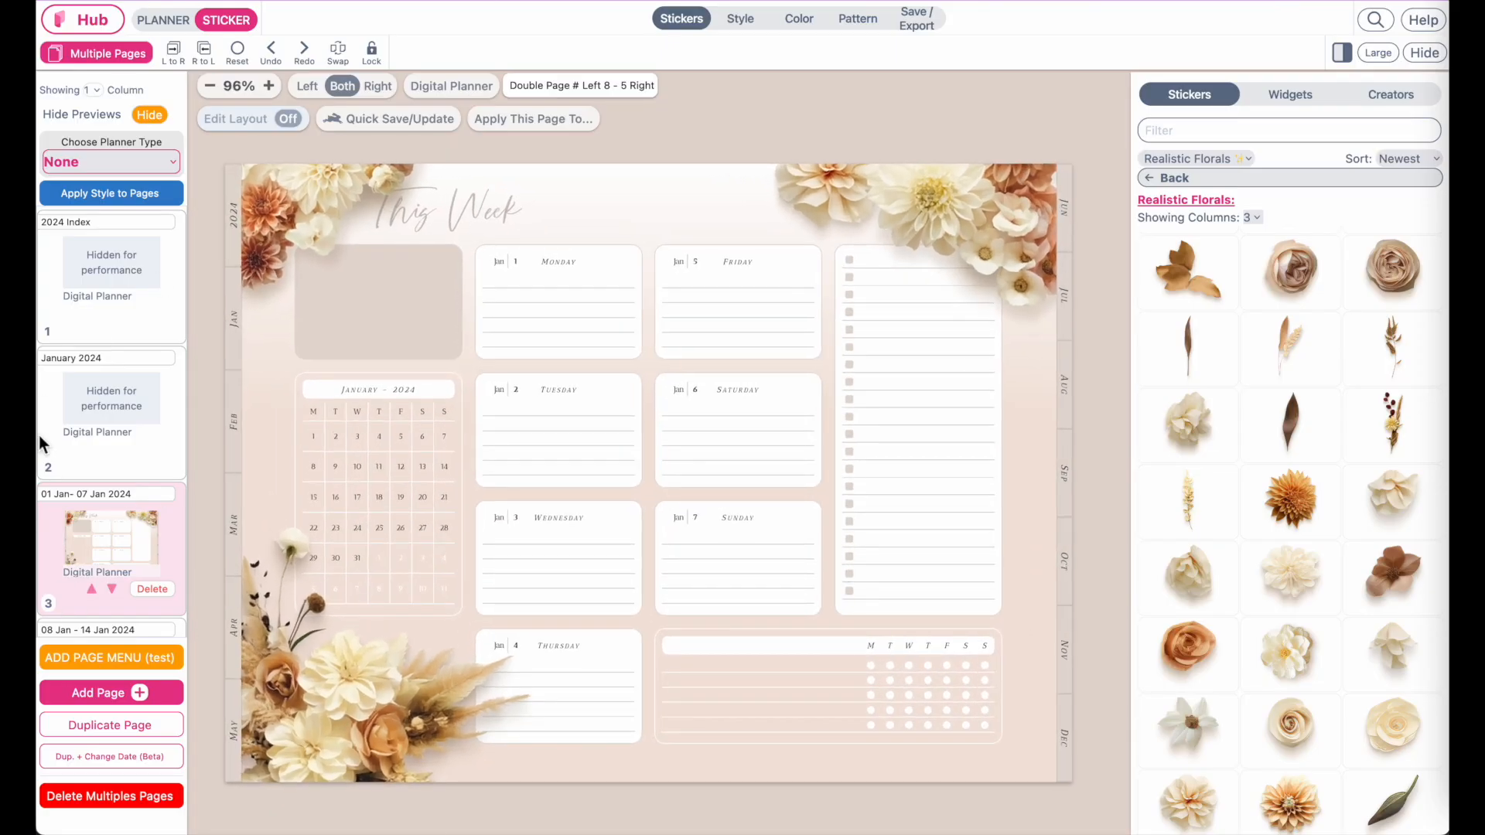
View the 08 Jan - 14 Jan 2024 weekly page and the January 2024 monthly page of the floral planner.
scroll(39, 435, down, 3)
click(108, 461)
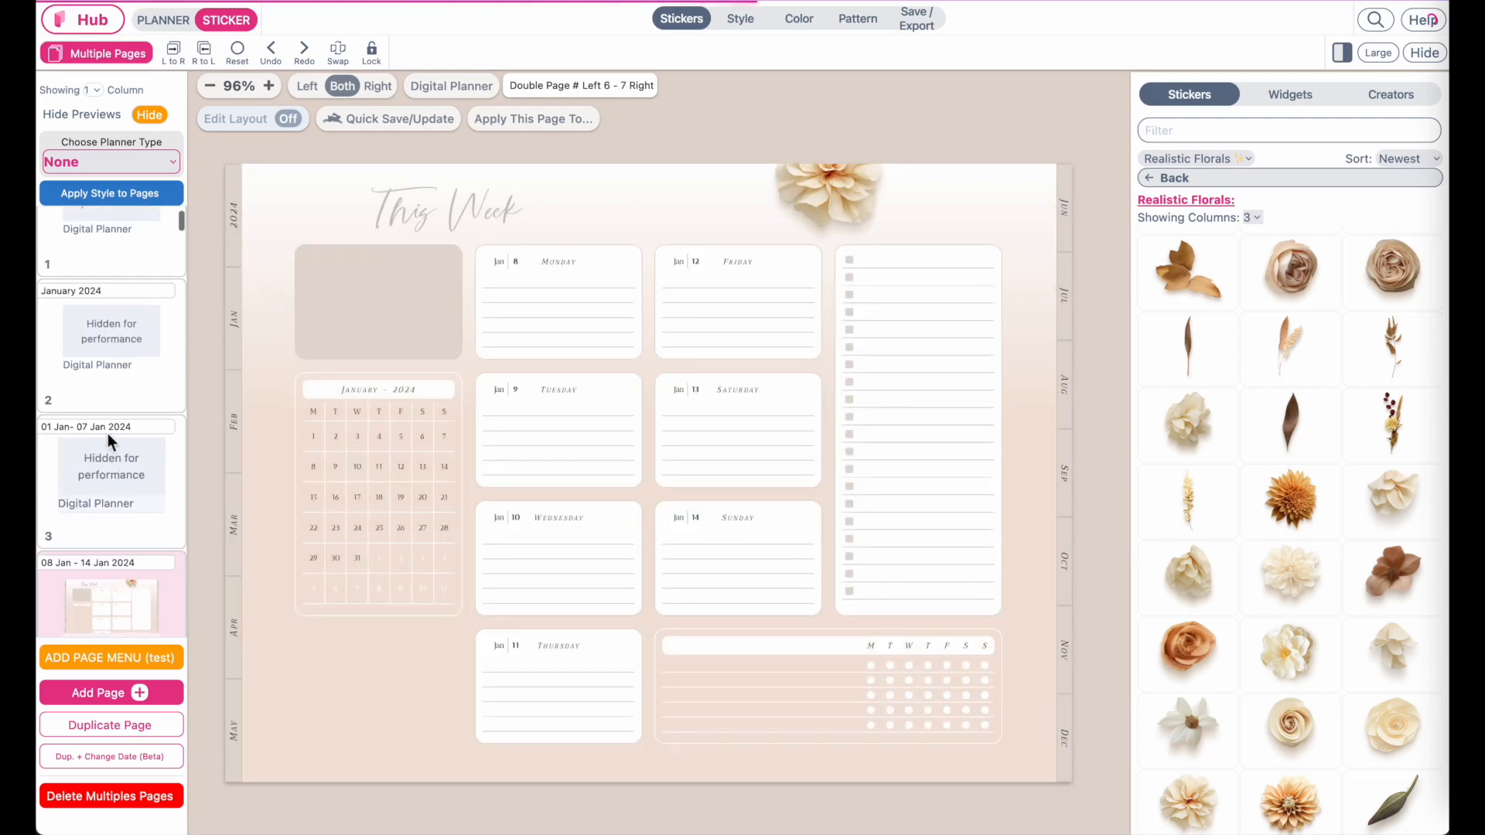
click(113, 340)
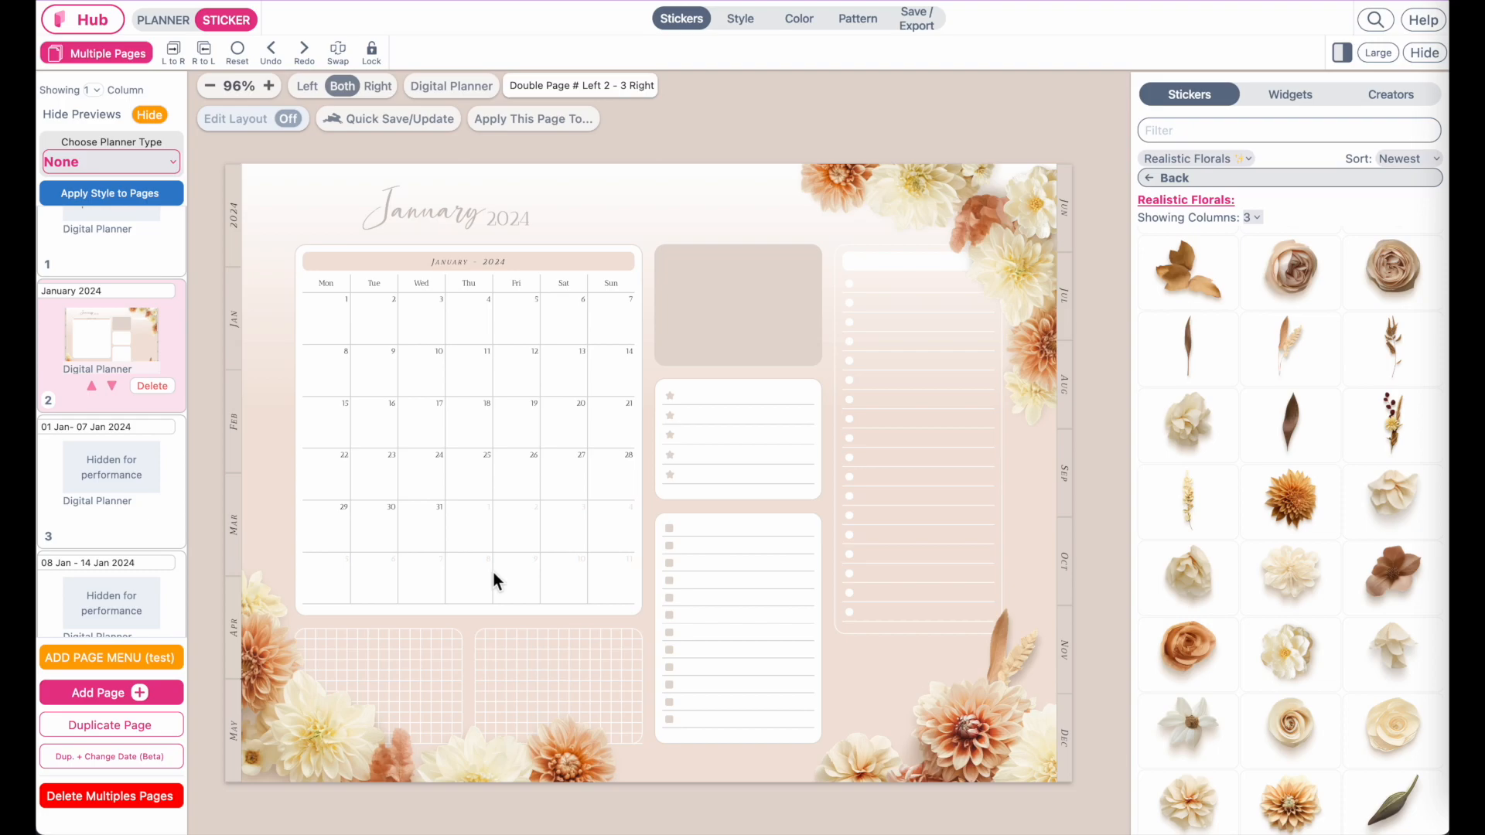
click(1437, 0)
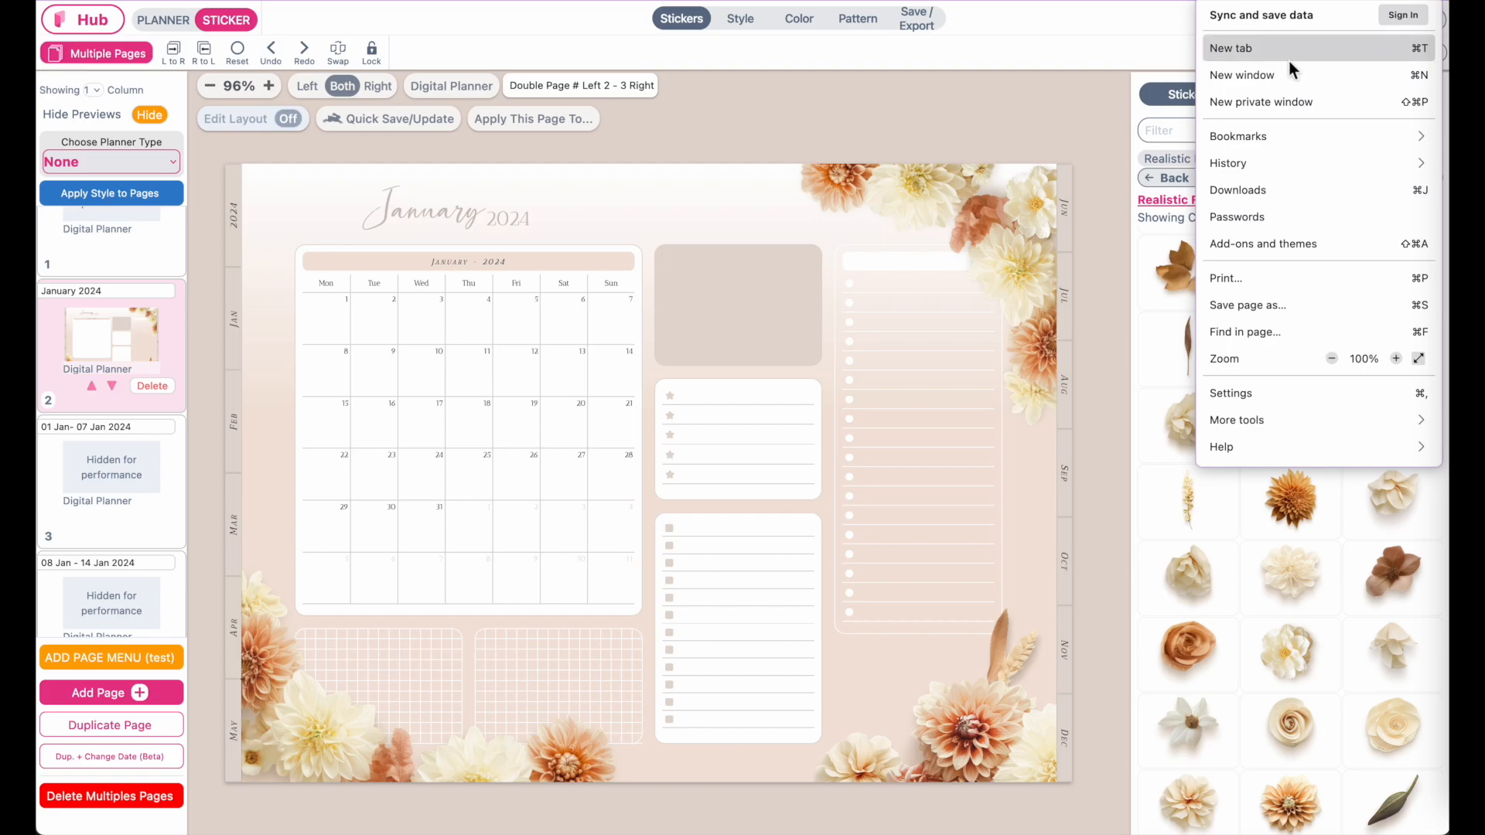
click(1439, 2)
click(1439, 3)
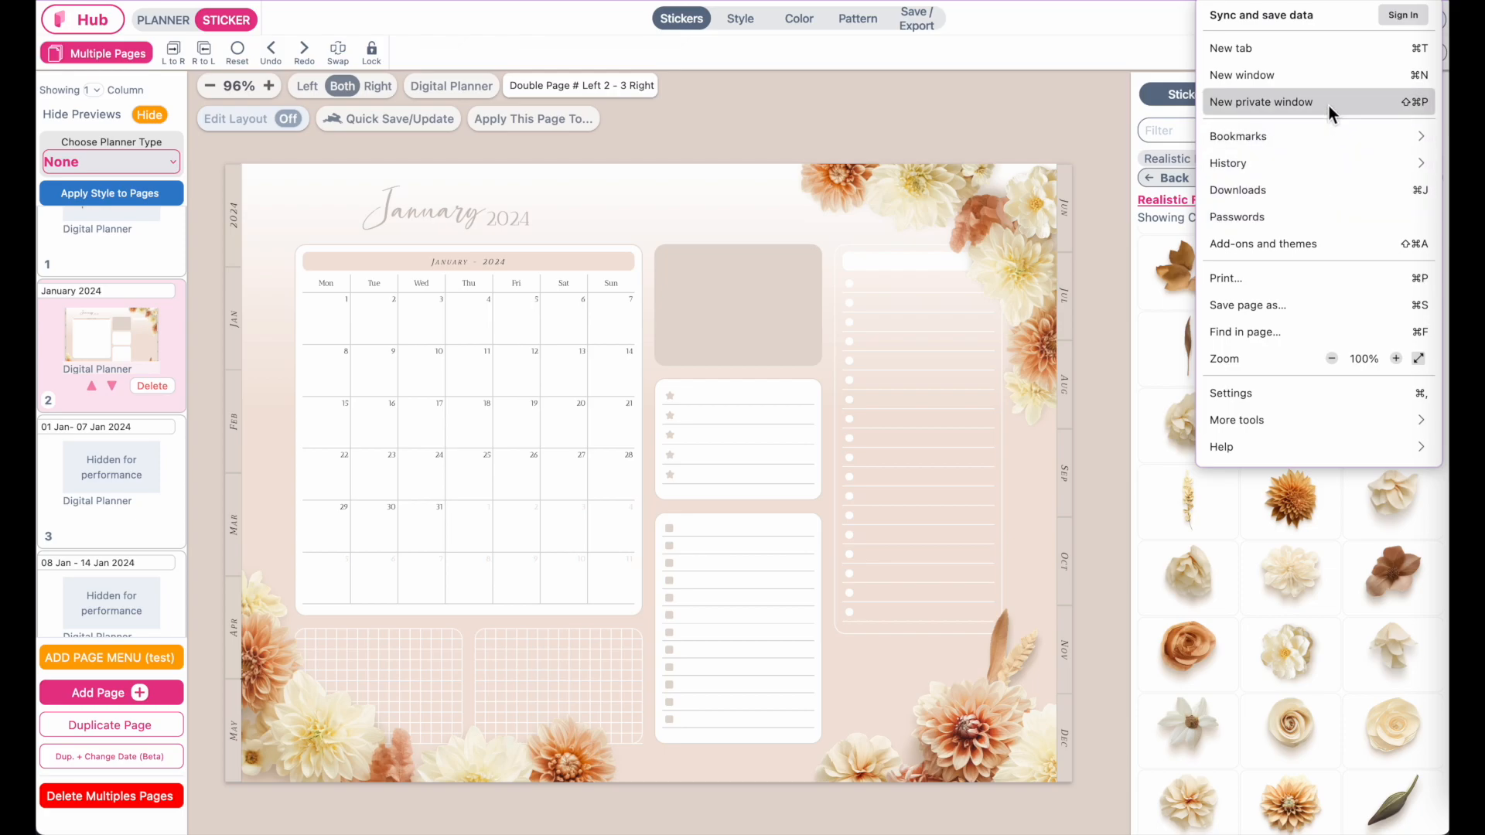
key(Escape)
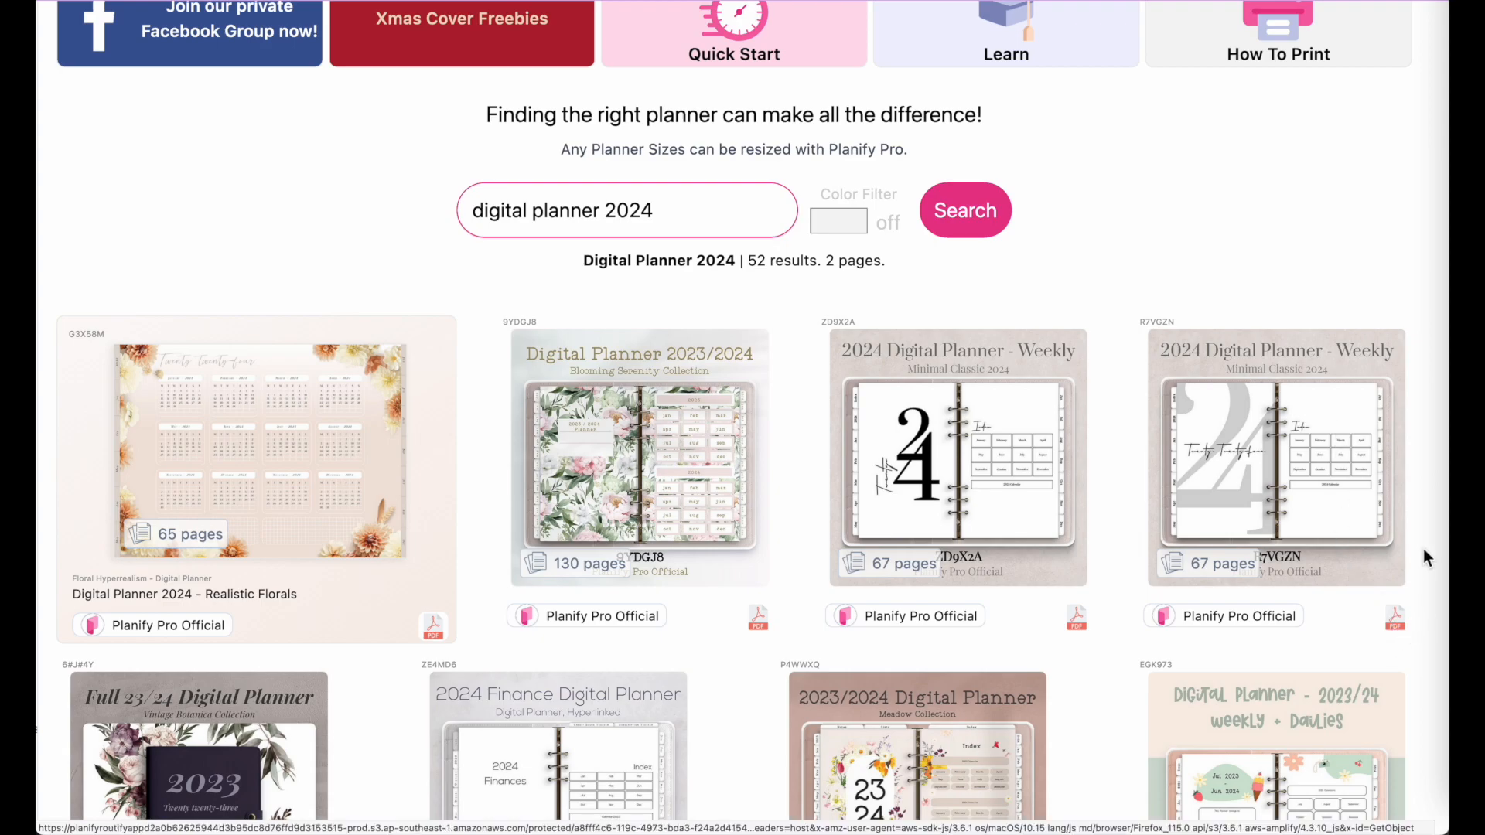
Examine the planners found for "digital planner 2024", especially the two Minimal Classic 2024 weekly designs.
scroll(1385, 462, up, 5)
scroll(951, 364, down, 2)
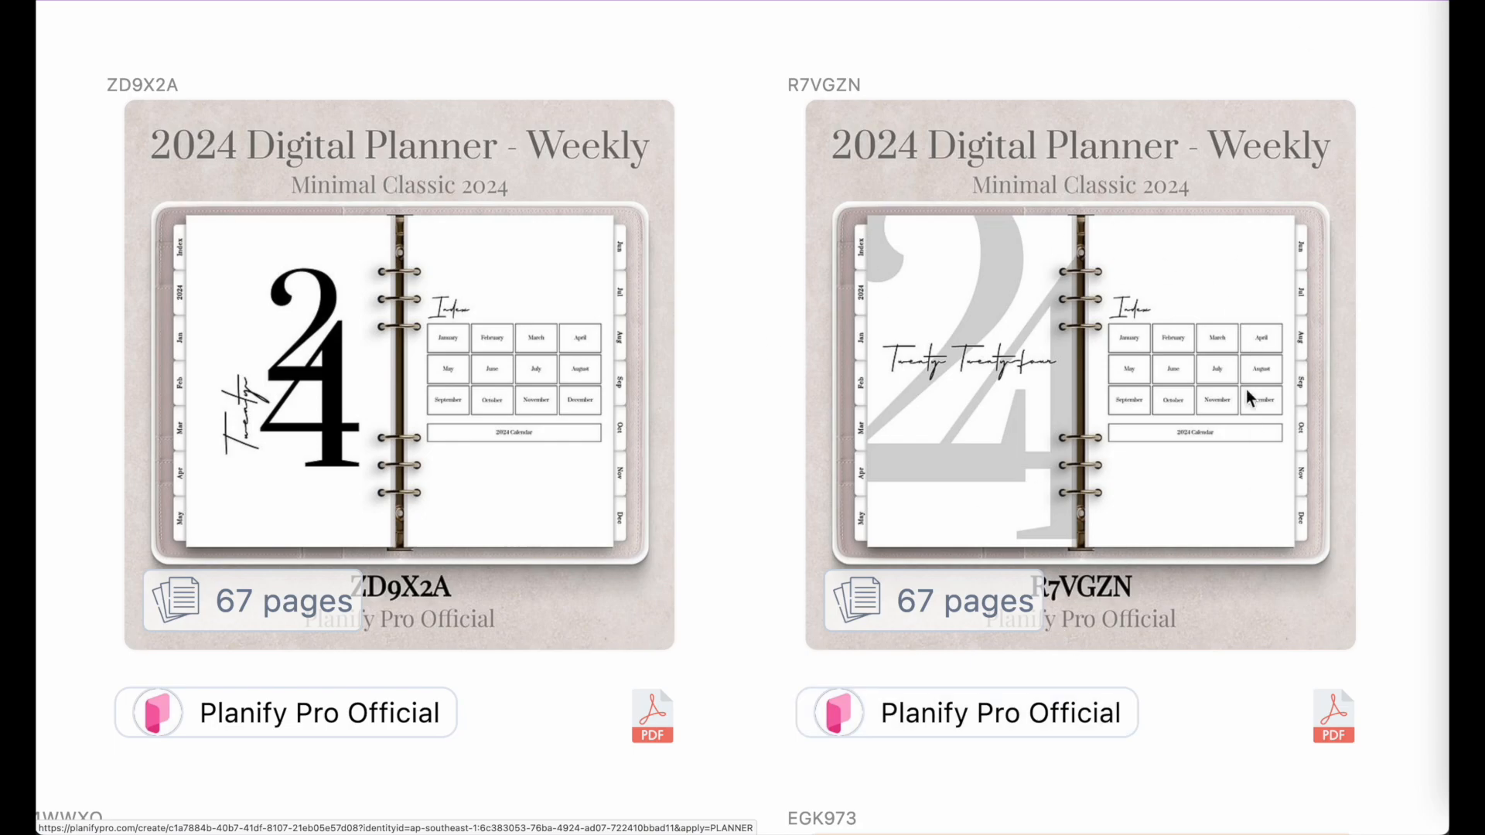
scroll(1209, 335, down, 5)
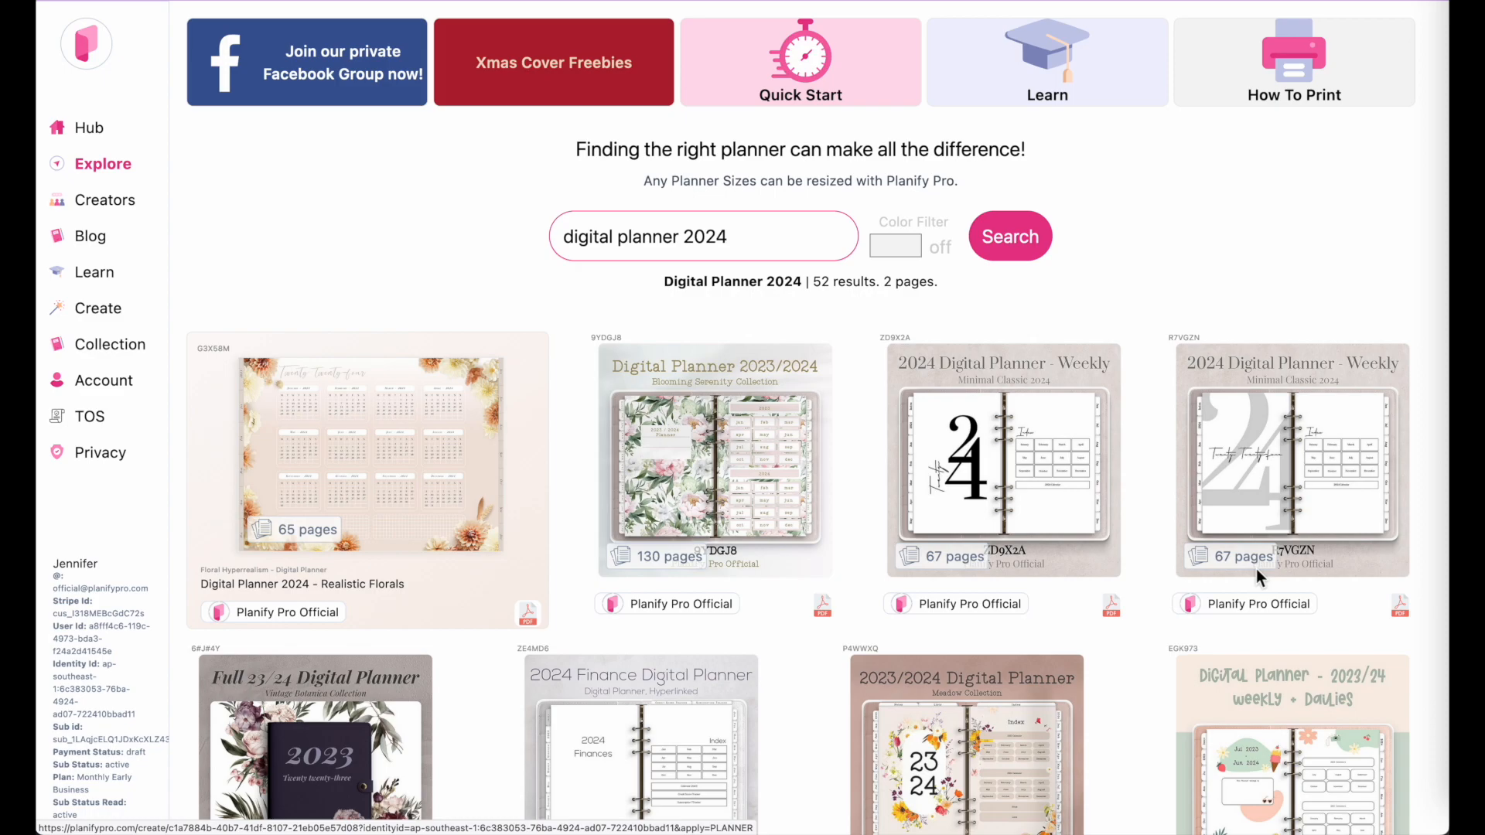
scroll(68, 192, up, 5)
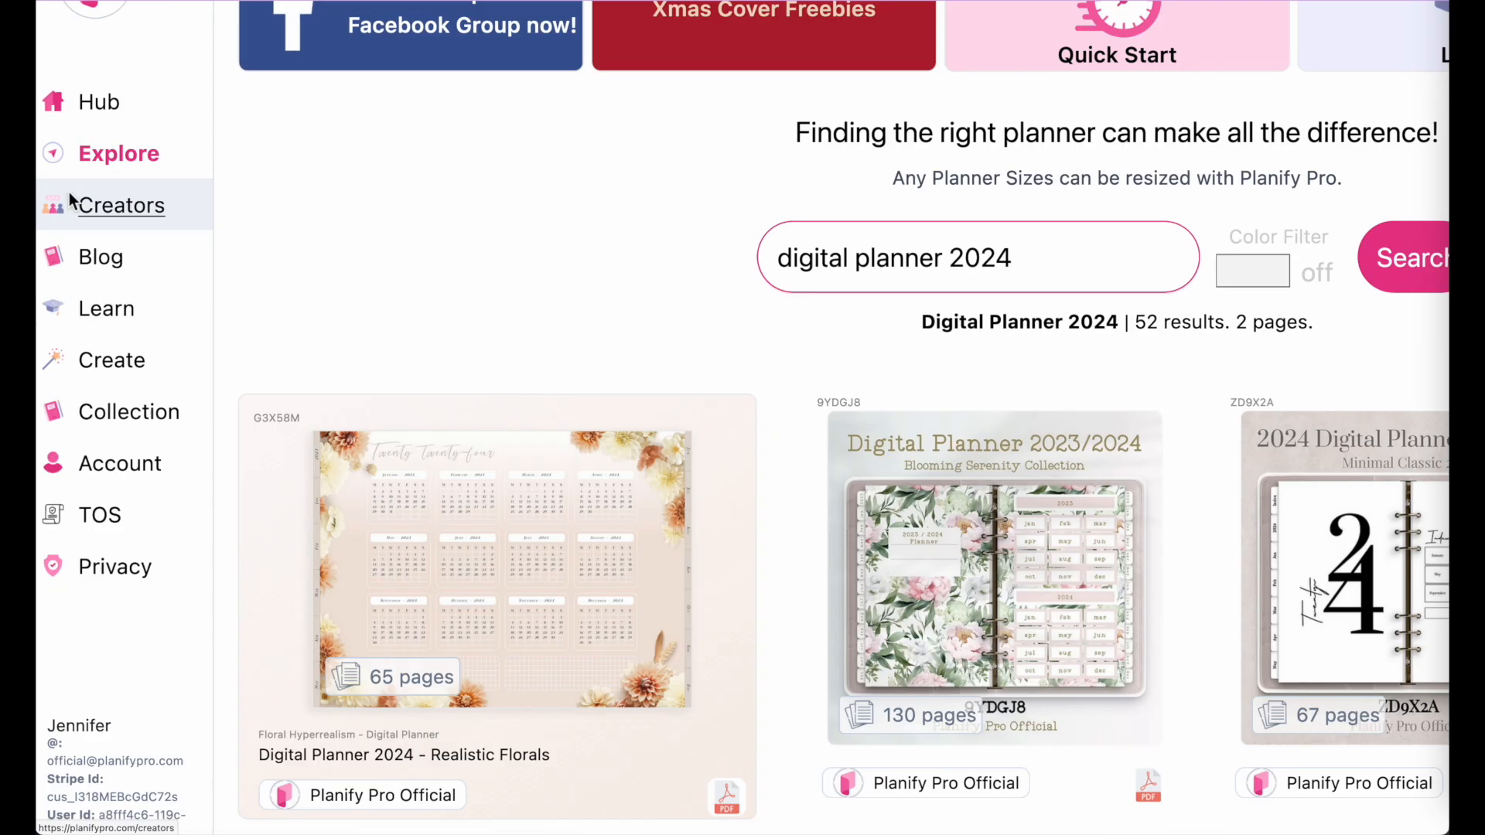
scroll(68, 192, down, 5)
drag(563, 237, 746, 246)
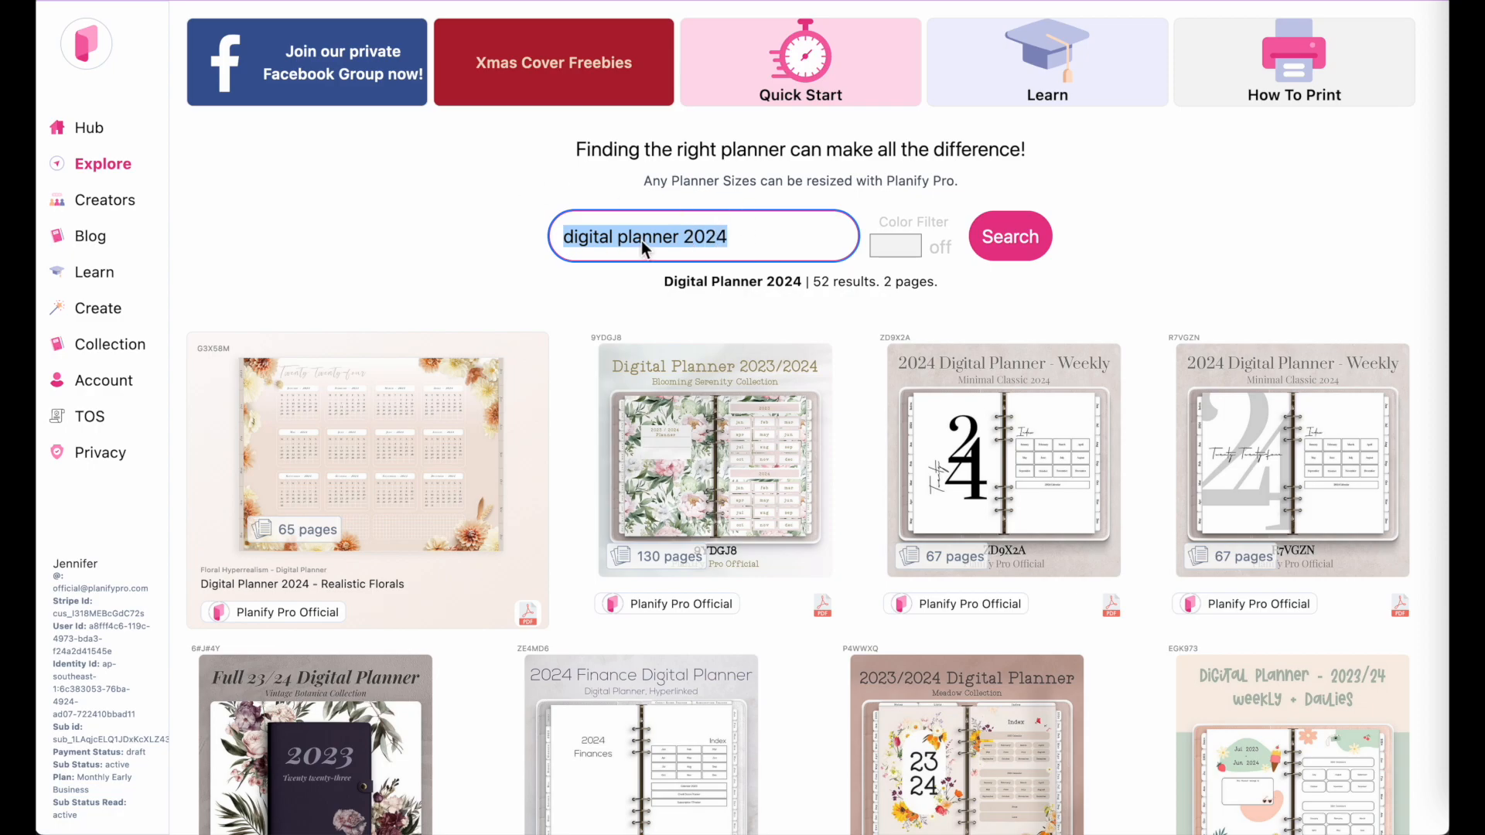
scroll(1390, 476, up, 5)
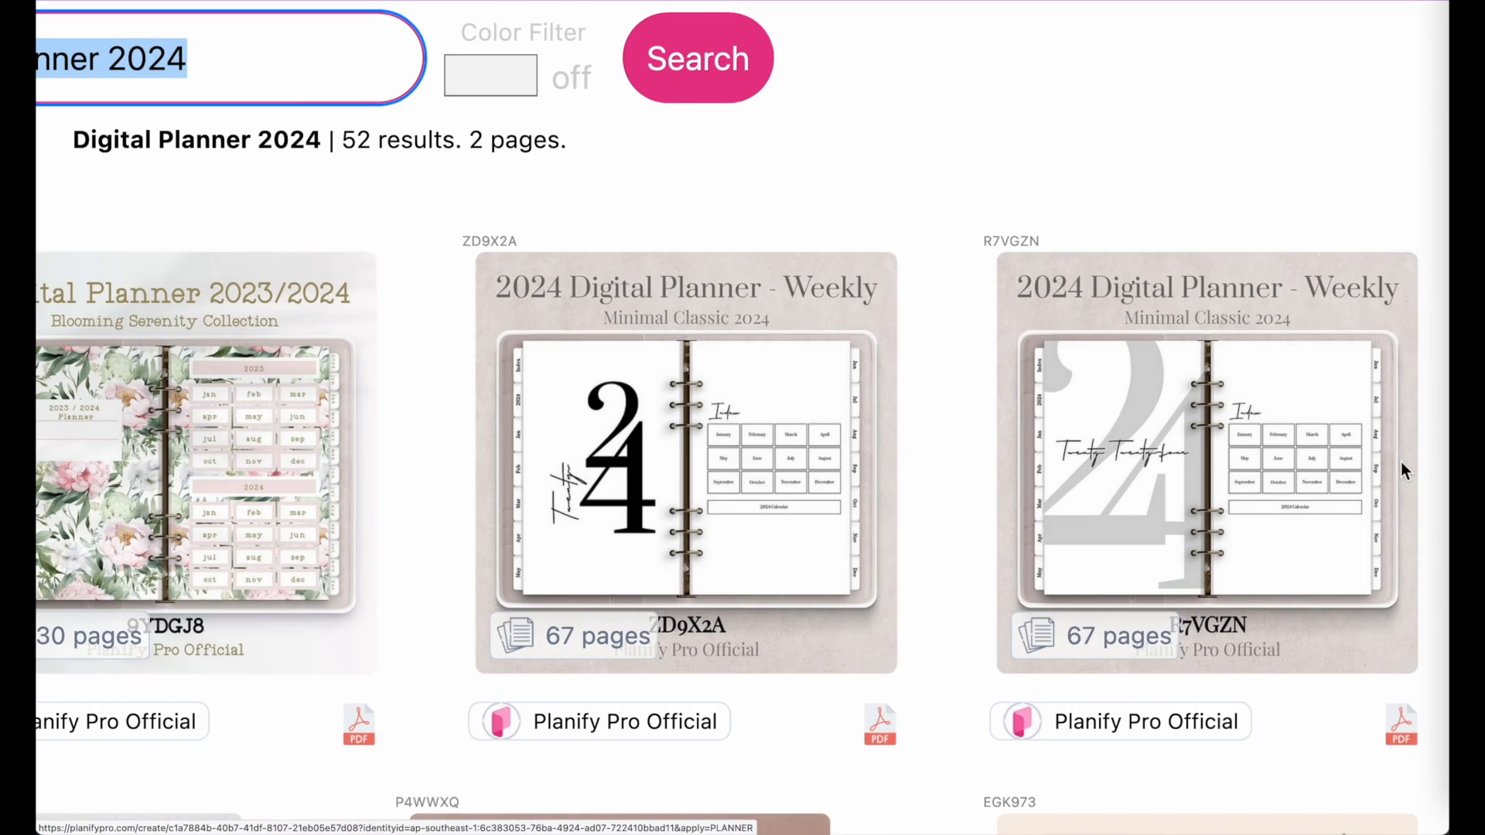
scroll(1406, 471, down, 1)
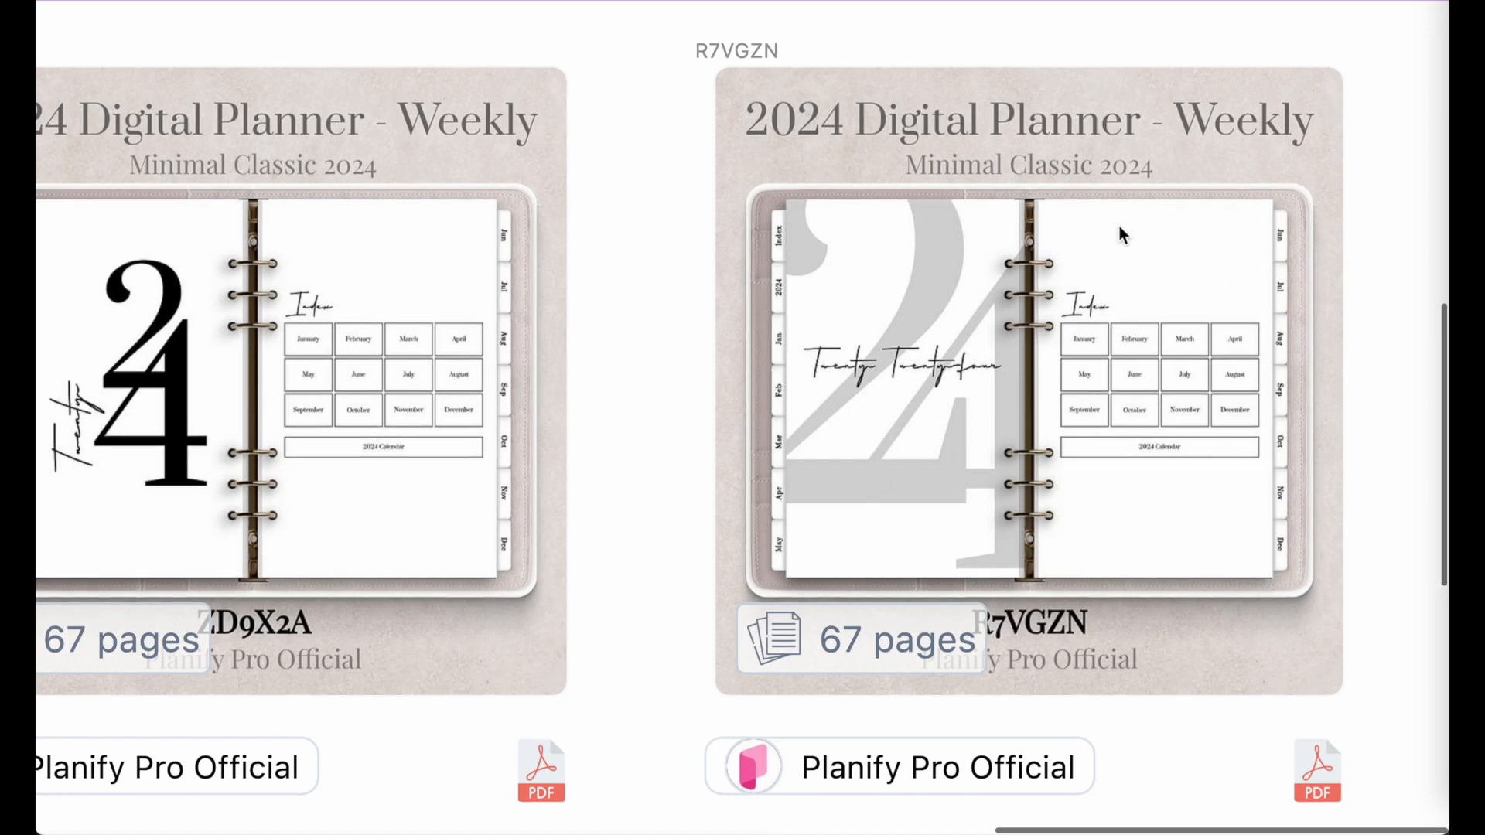
scroll(1107, 295, down, 5)
scroll(1108, 302, down, 3)
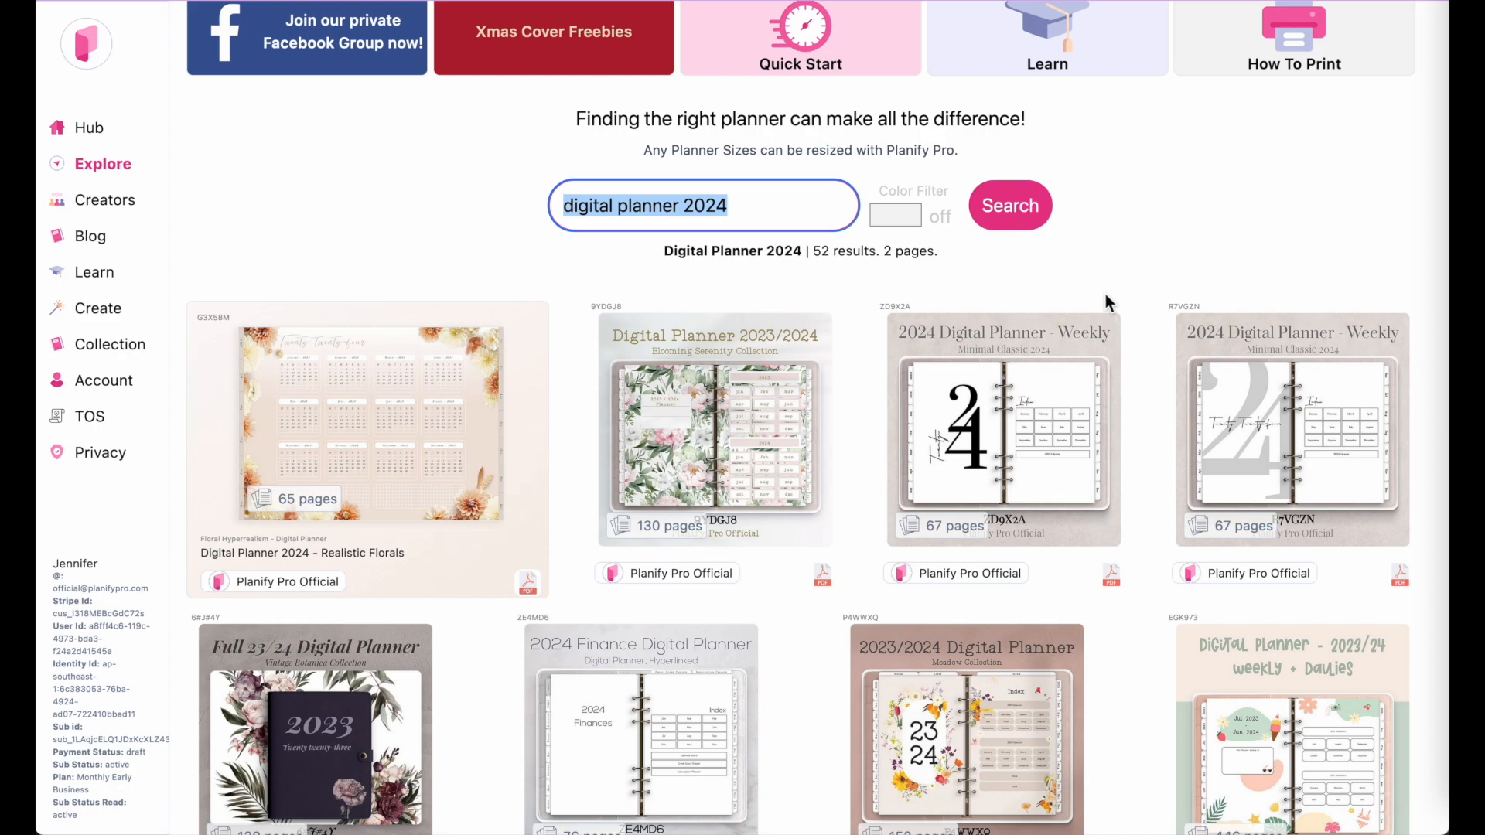
click(1287, 186)
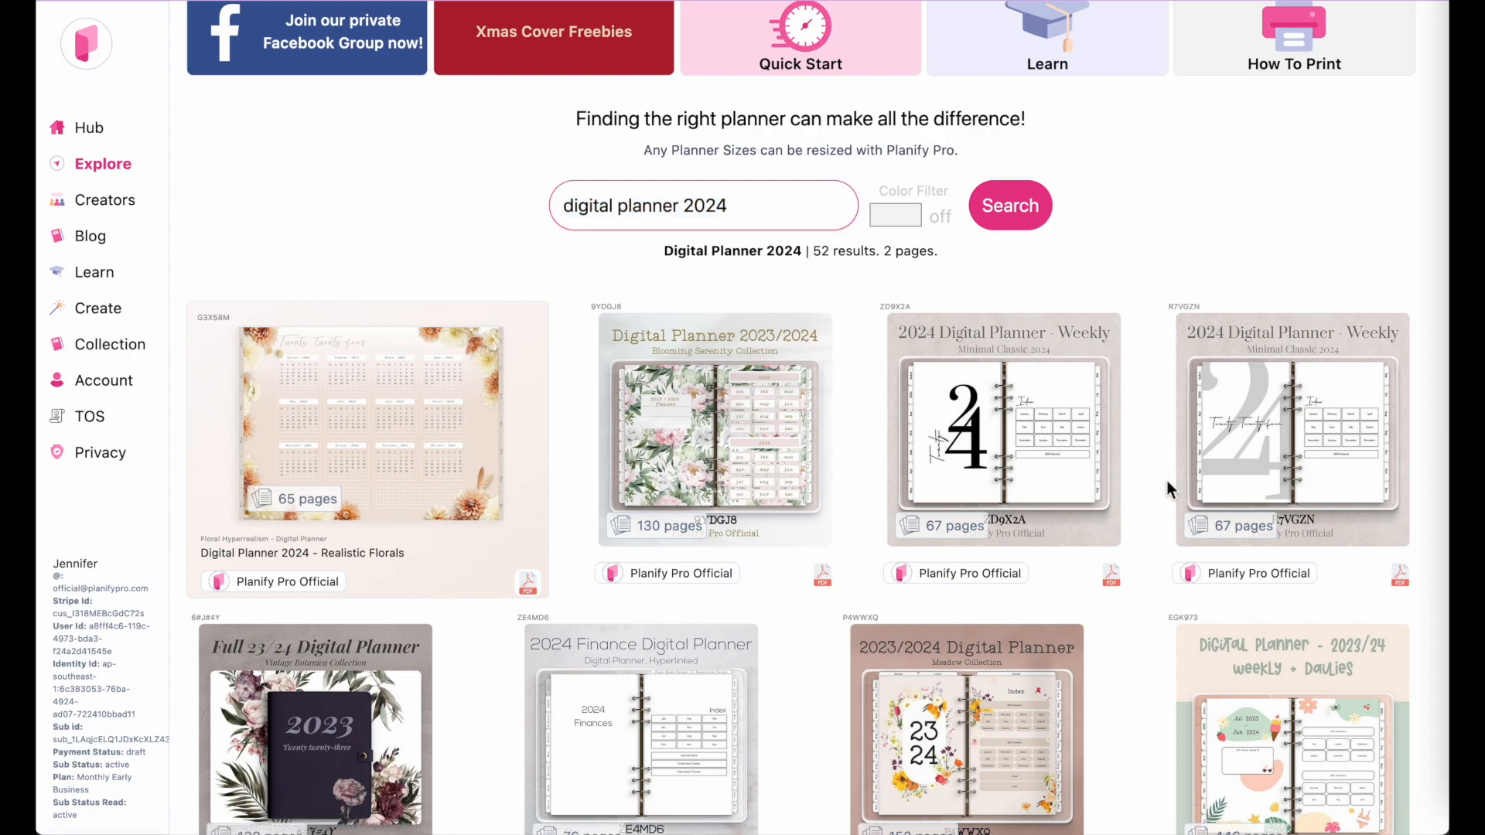
Open the Minimal Classic 2024 weekly planner R7VGZN and apply its design to the editor.
scroll(1382, 458, up, 5)
scroll(1381, 457, right, 1)
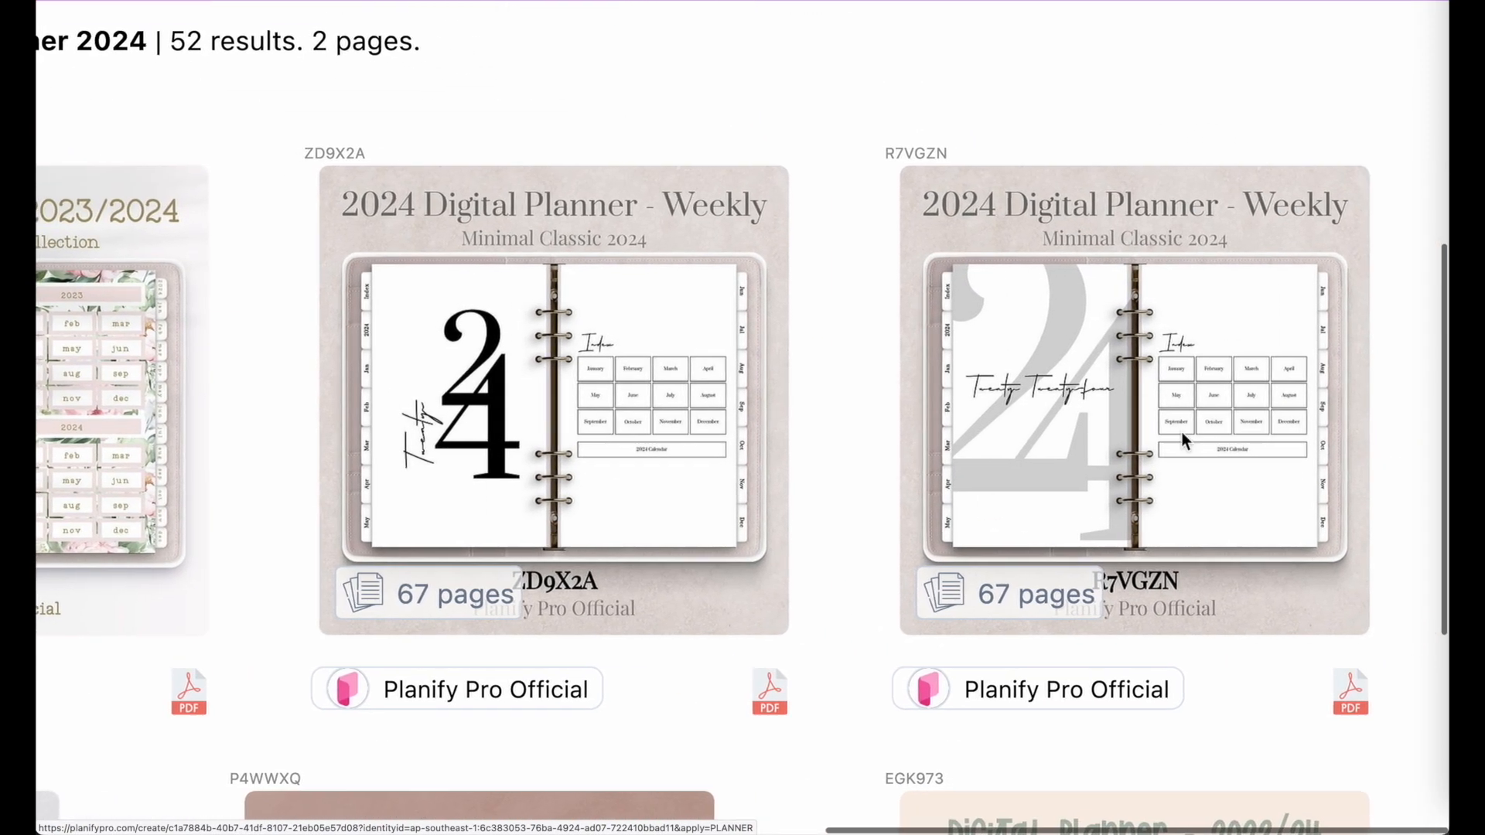
click(1183, 437)
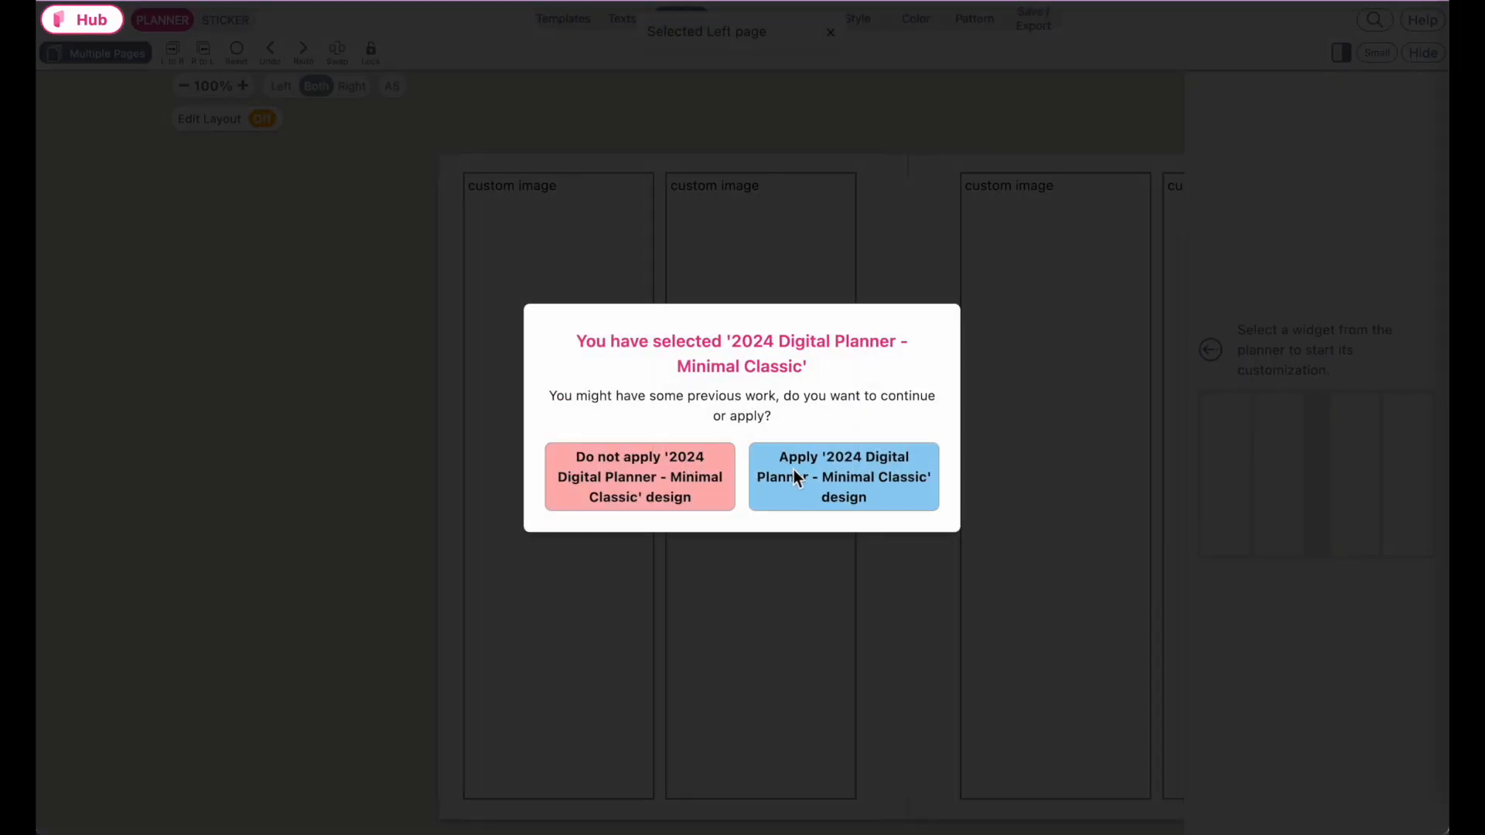
click(800, 486)
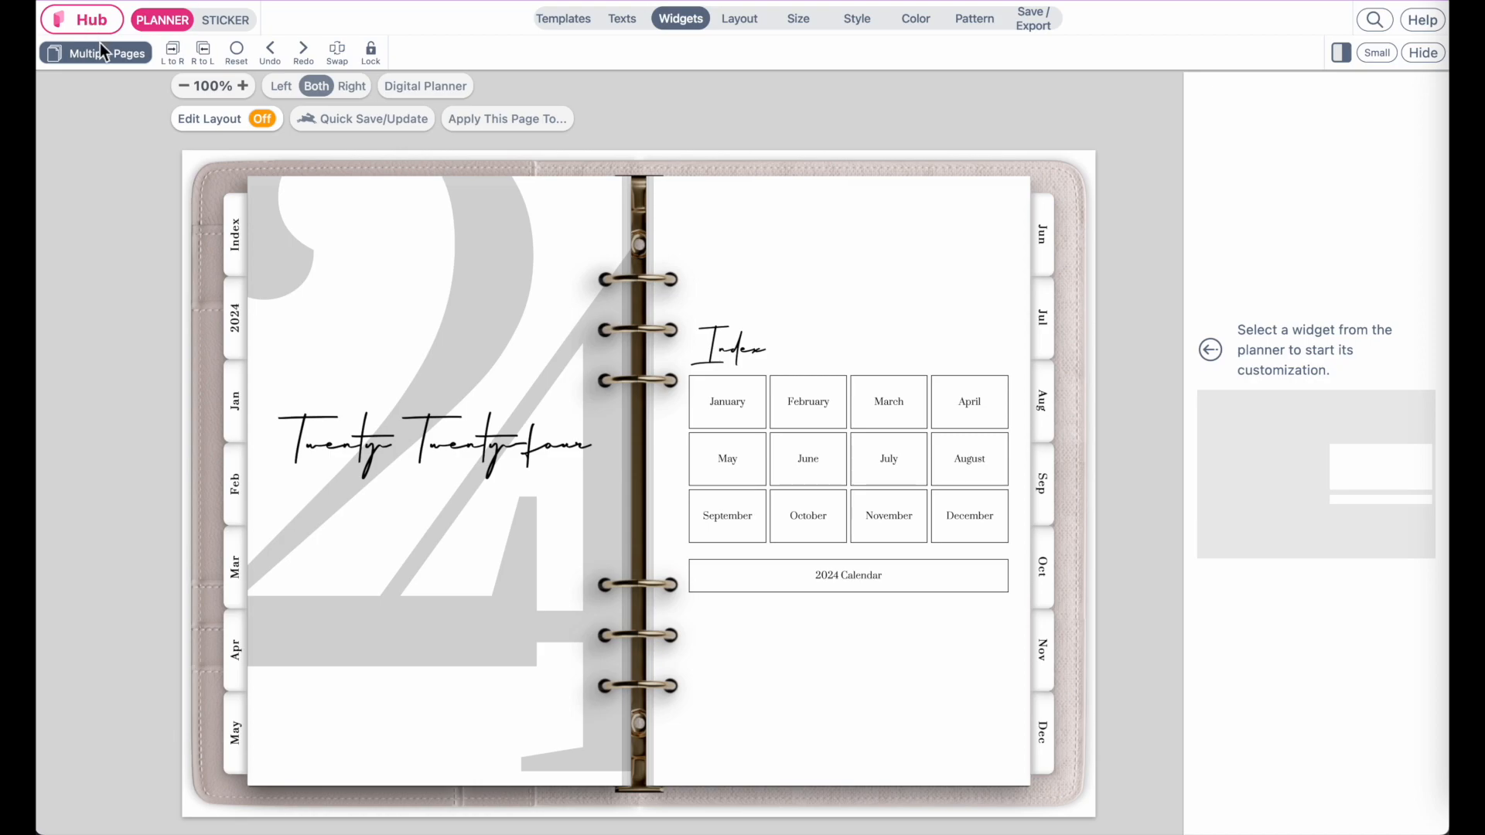
Show the planner's multiple-page list and open the June - 2024 page.
click(103, 51)
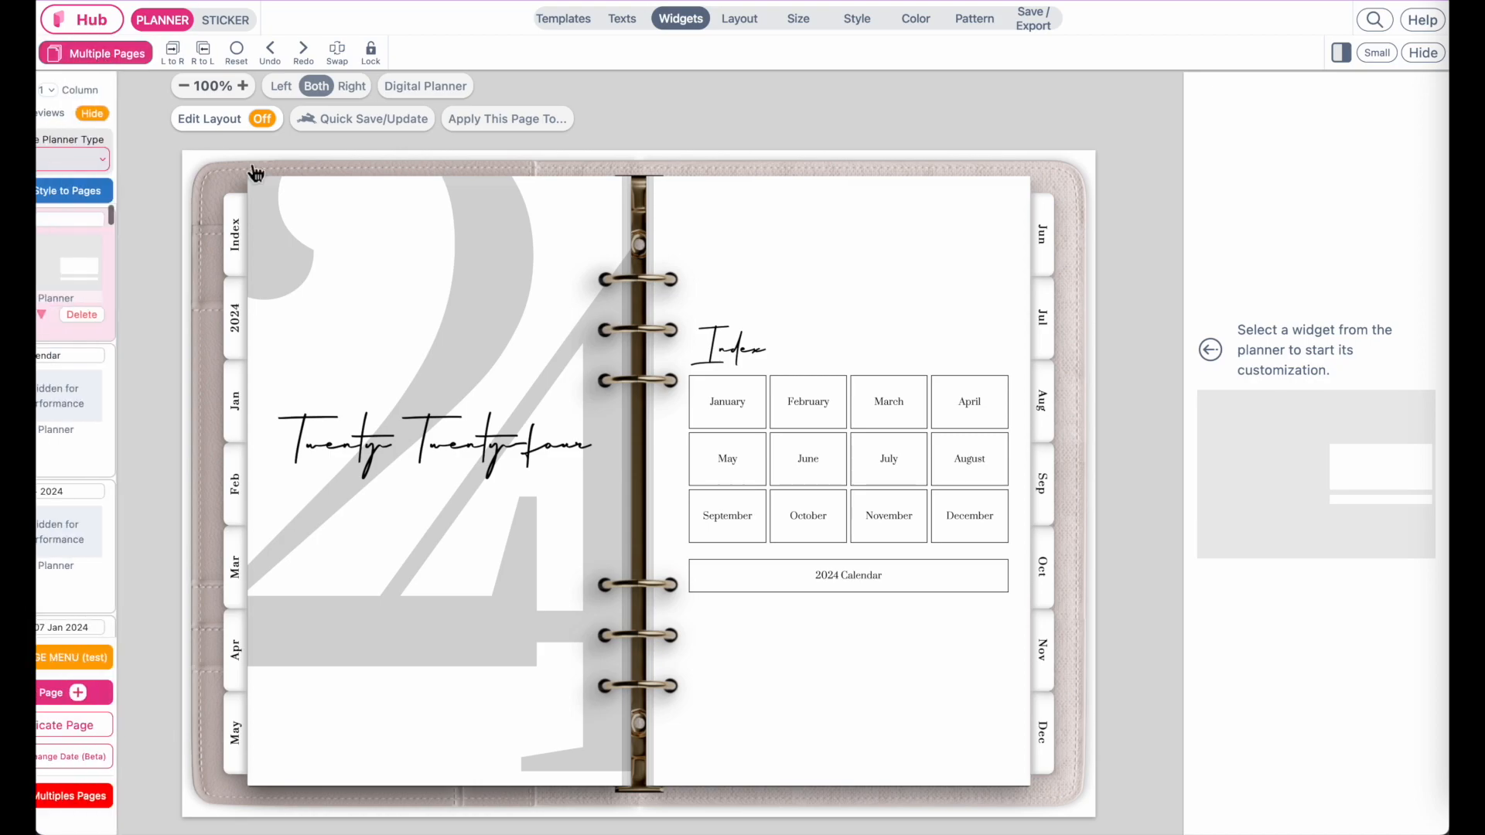
drag(153, 214, 86, 391)
click(114, 373)
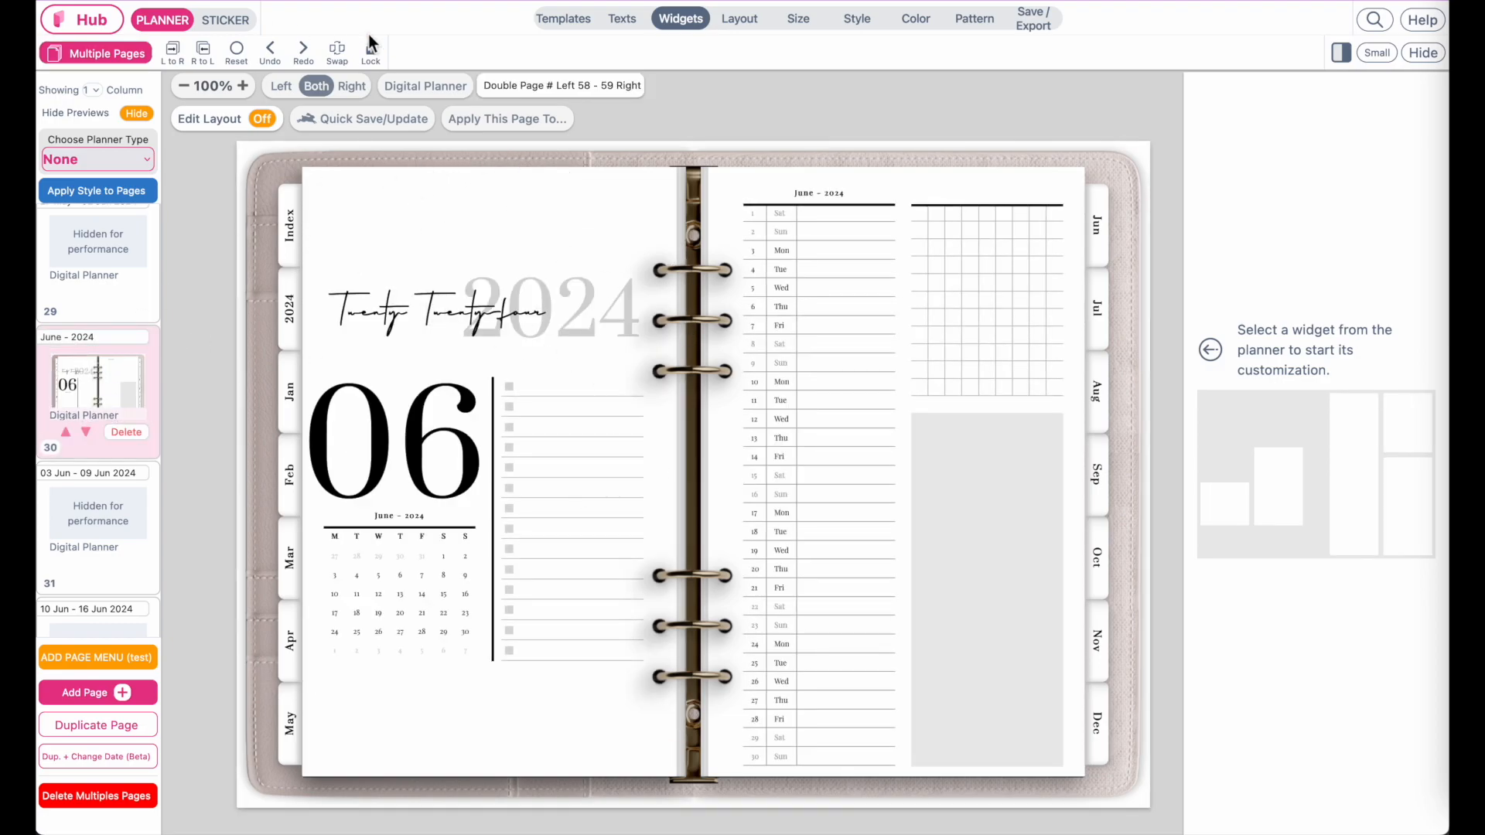
Switch to sticker editing, nudge the "Twenty Twenty-four" script slightly left on the June page, and select the grey "2024" text.
click(246, 22)
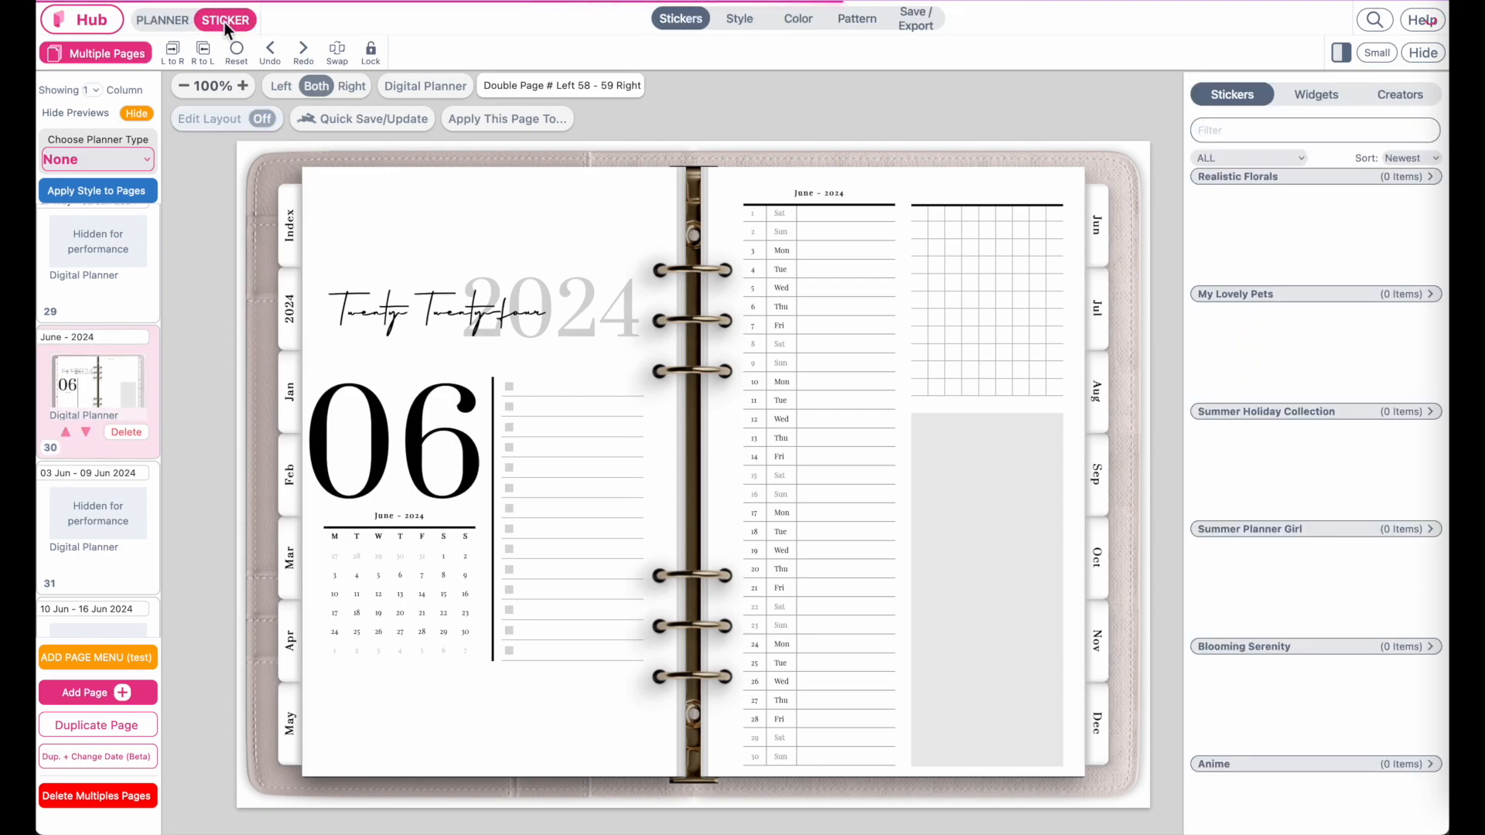
click(501, 314)
drag(502, 314, 487, 312)
click(670, 331)
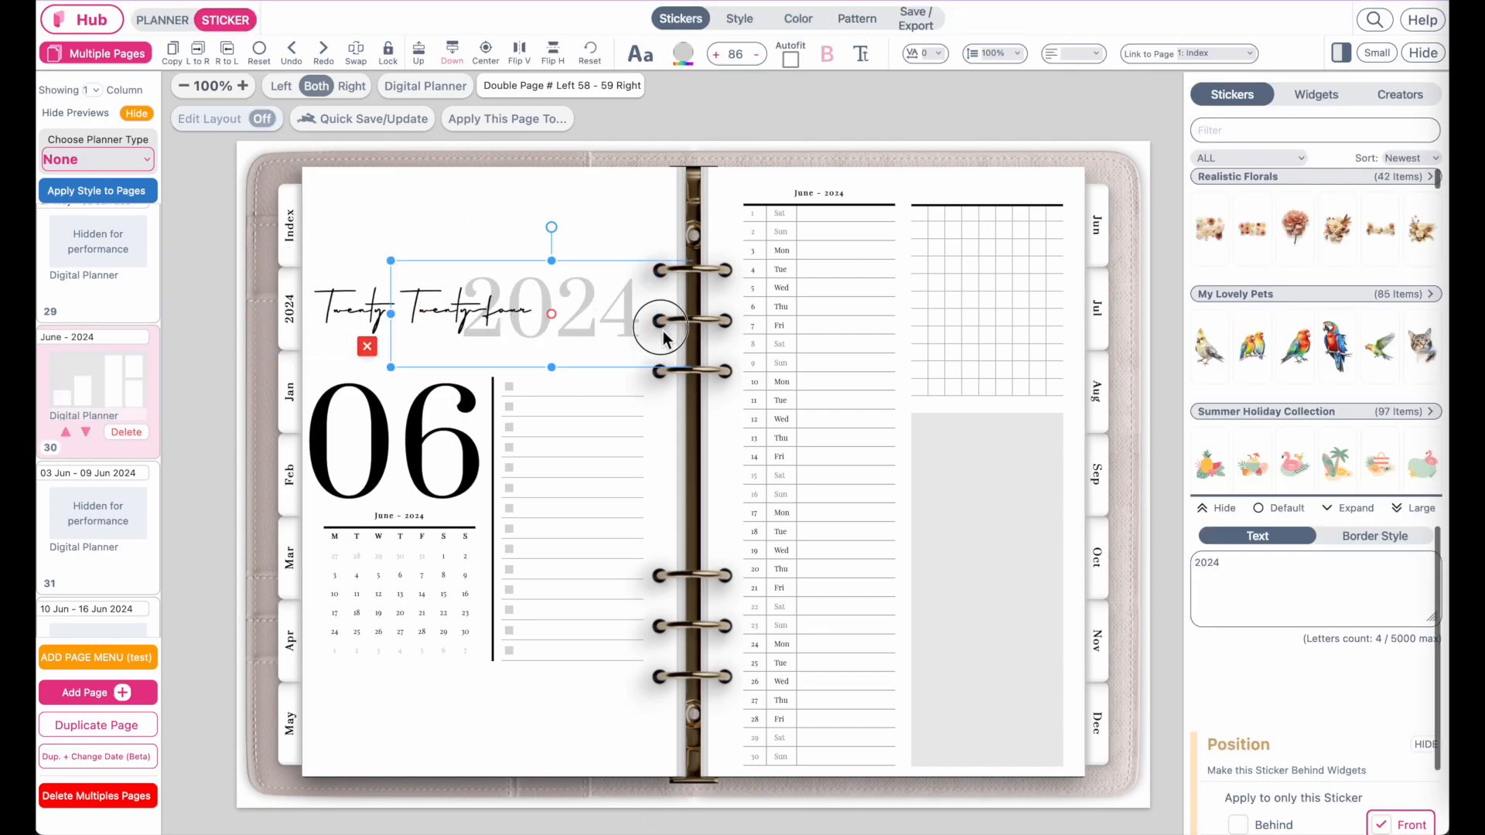
Append test letters to the "Twenty Twenty-four" sticker text on the June page and erase them again.
click(187, 23)
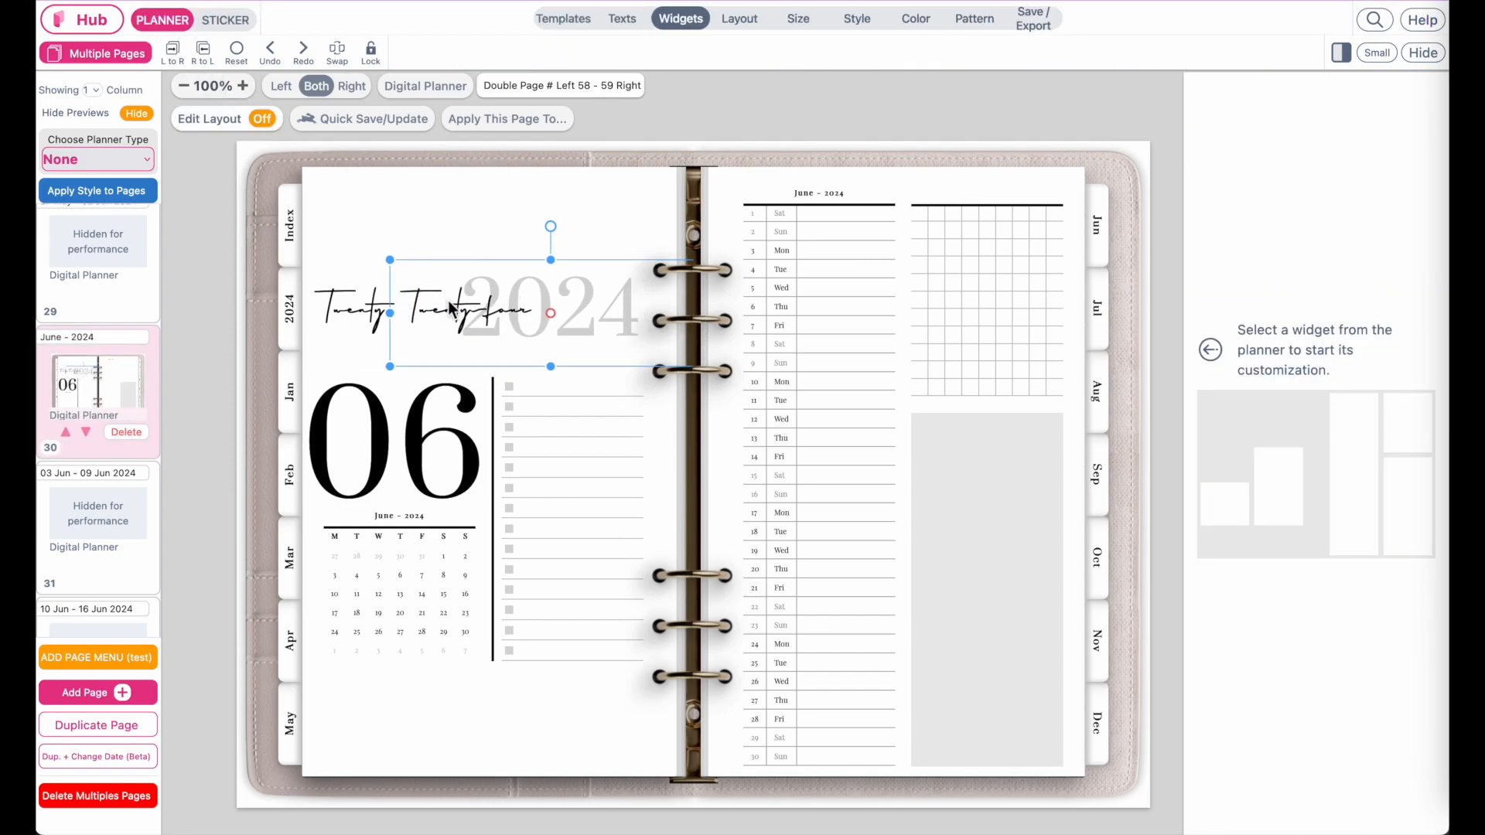
click(232, 21)
click(382, 292)
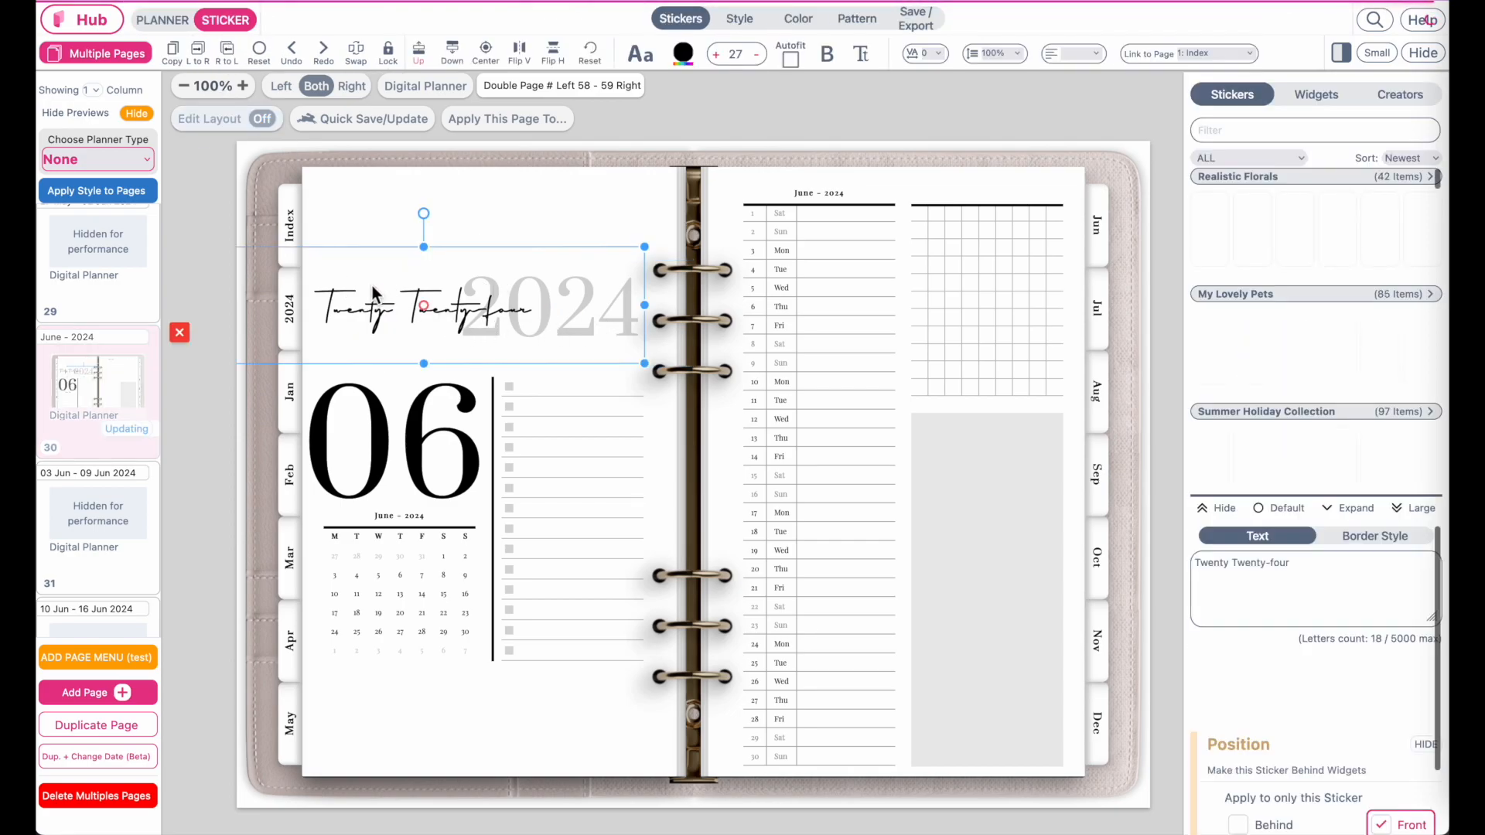
click(1350, 576)
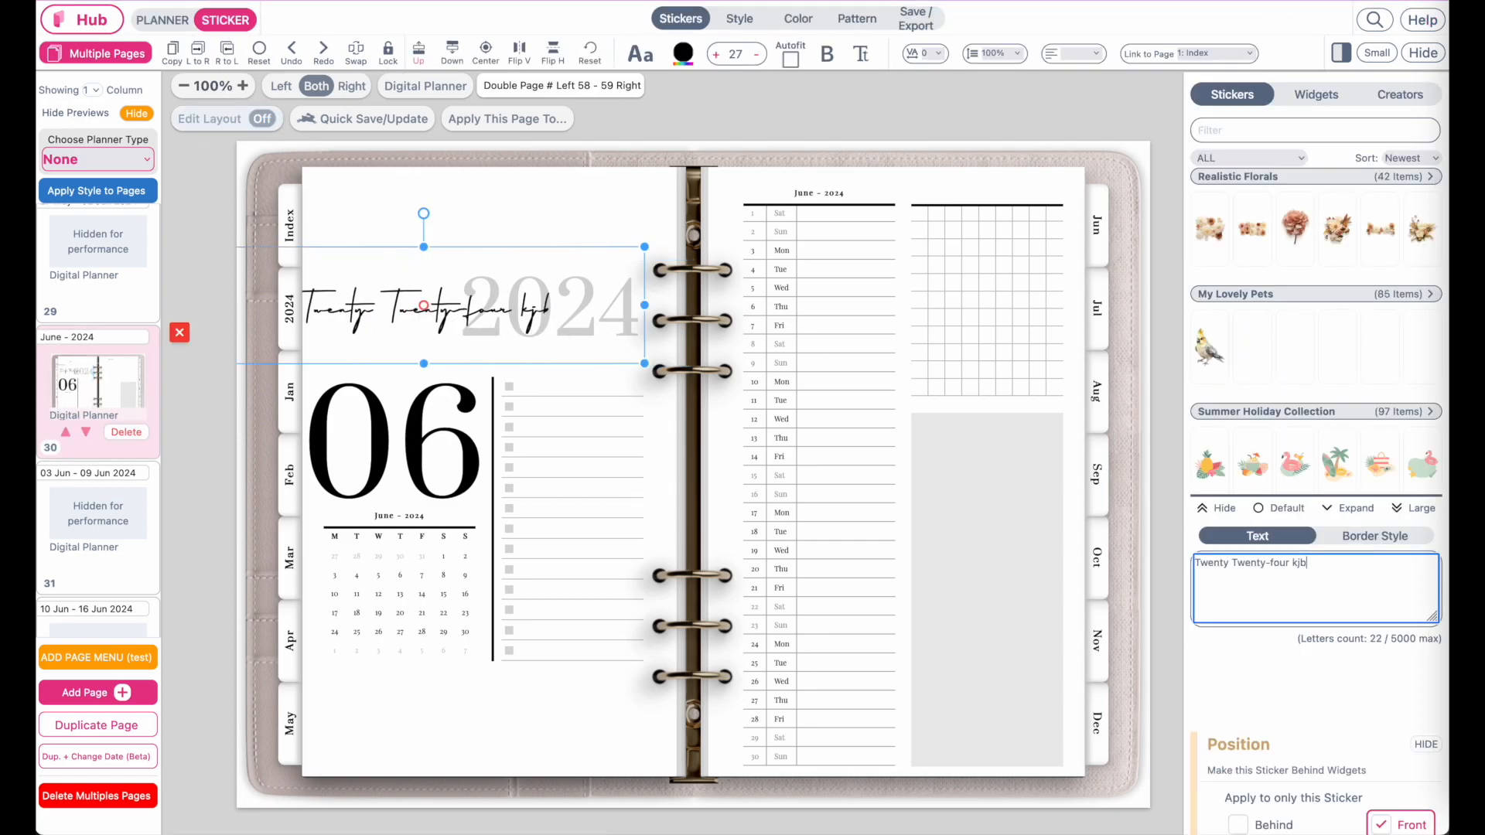
text(kjbhjbvjh)
key(BackSpace)
key(BackSpace)
key(BackSpace)
key(BackSpace)
key(BackSpace)
key(BackSpace)
key(BackSpace)
key(BackSpace)
key(BackSpace)
key(BackSpace)
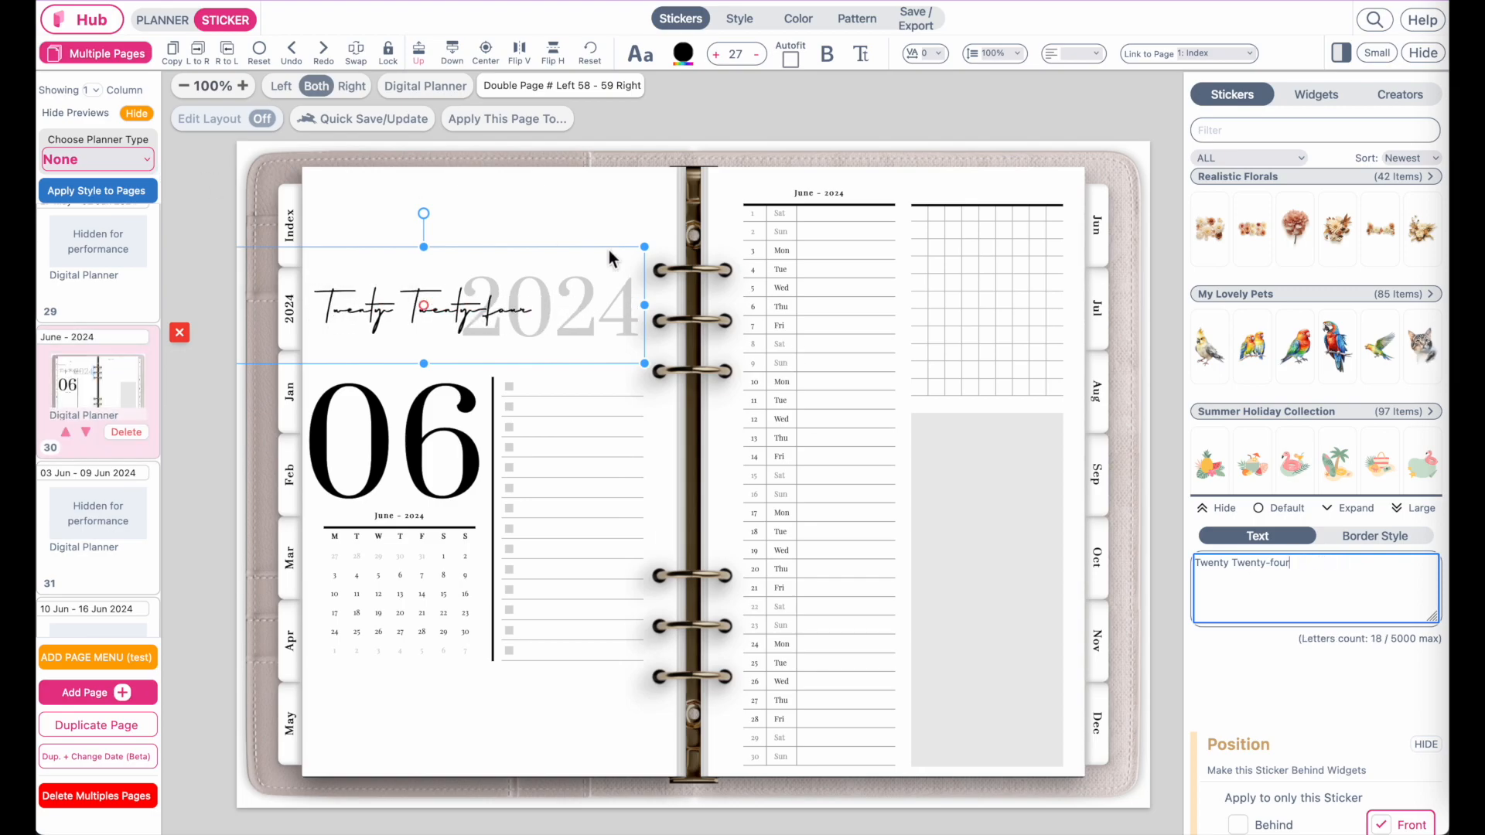
click(576, 221)
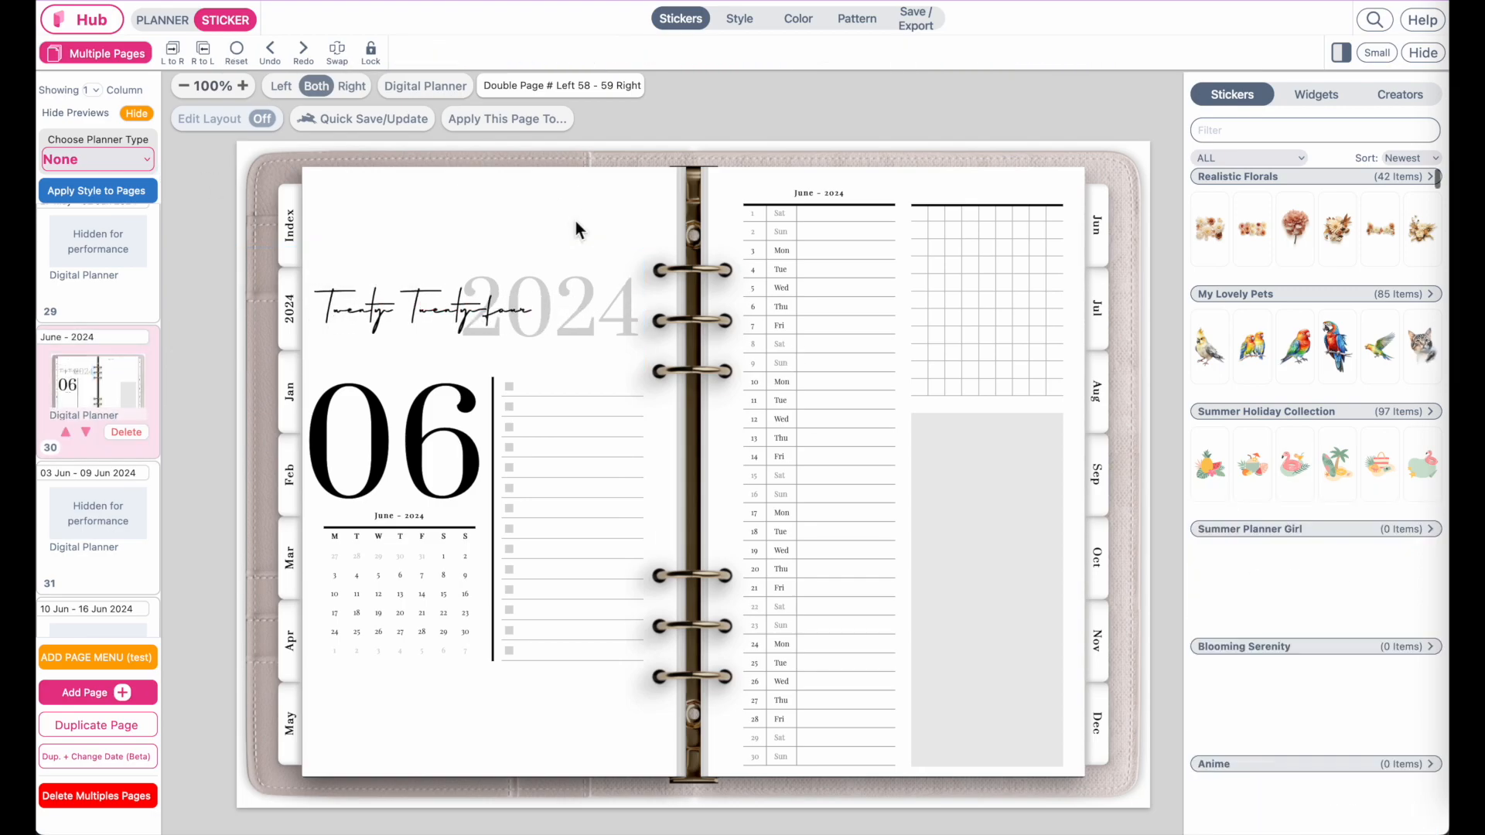
Select the large "06" text on the June page, and open the Index page to select its oversized grey "2".
click(410, 480)
scroll(68, 280, up, 15)
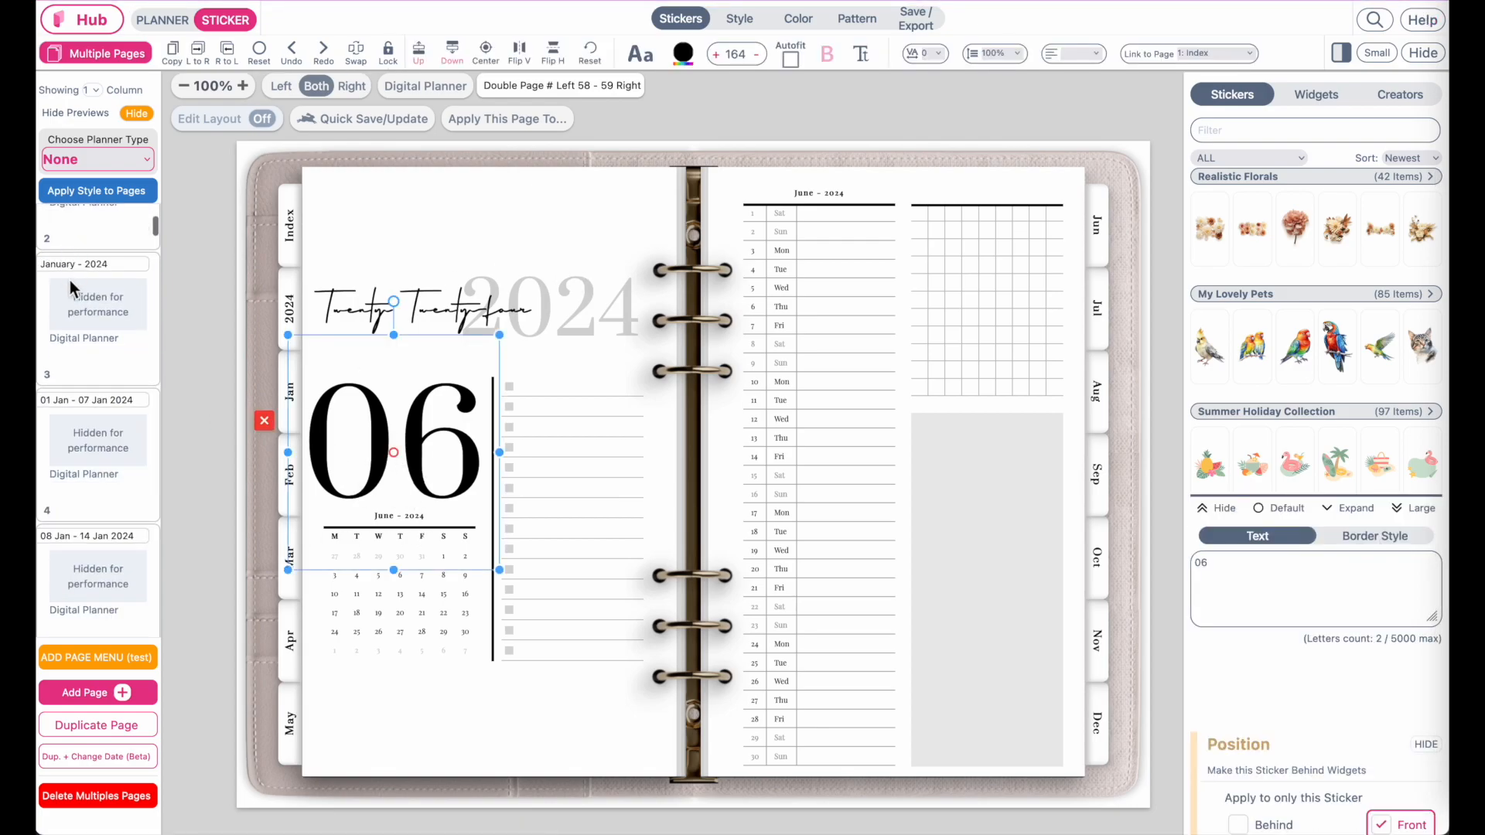
click(77, 317)
scroll(86, 294, up, 5)
click(89, 249)
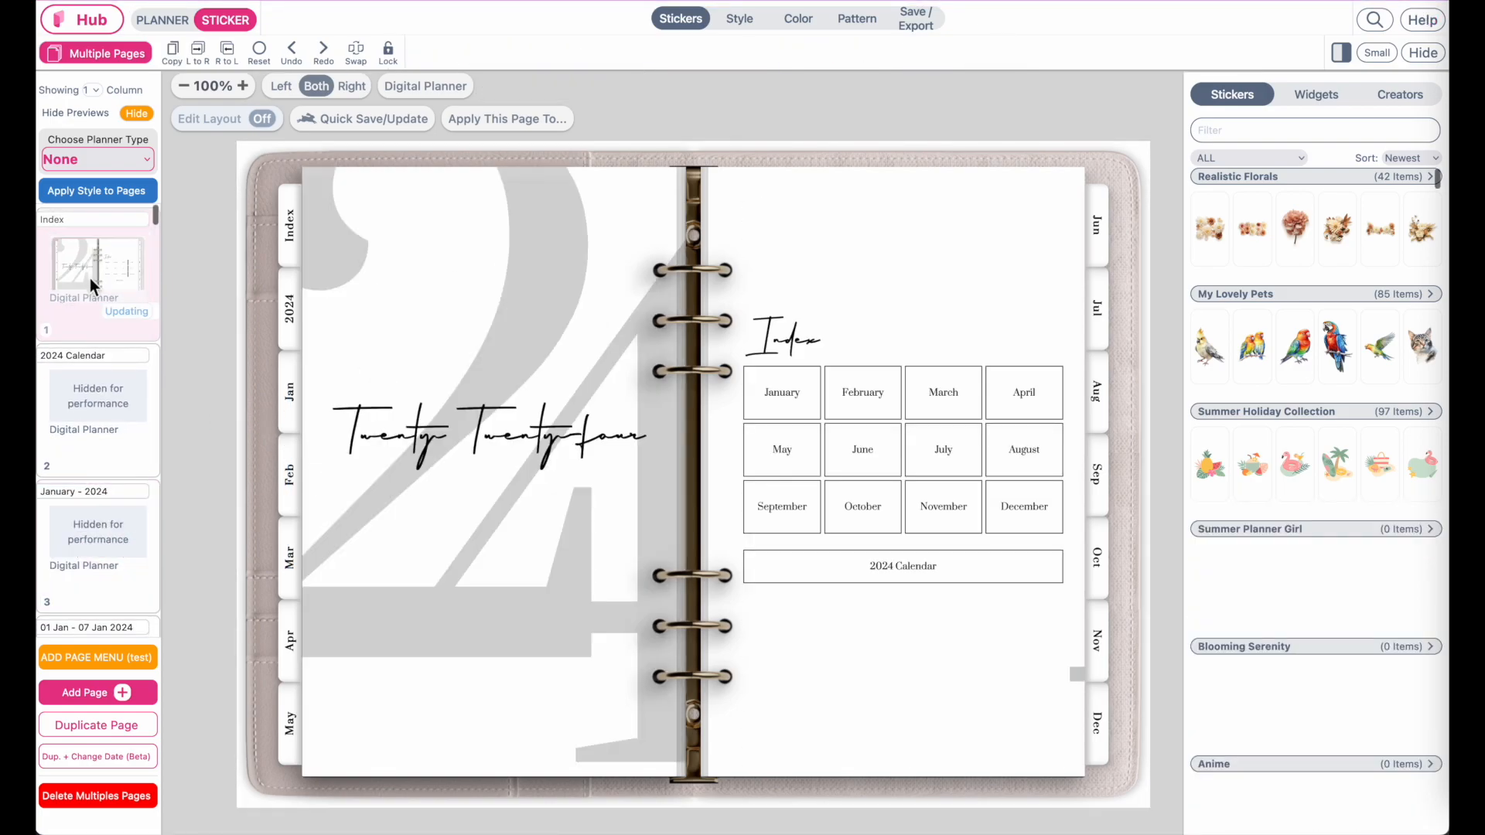
click(493, 286)
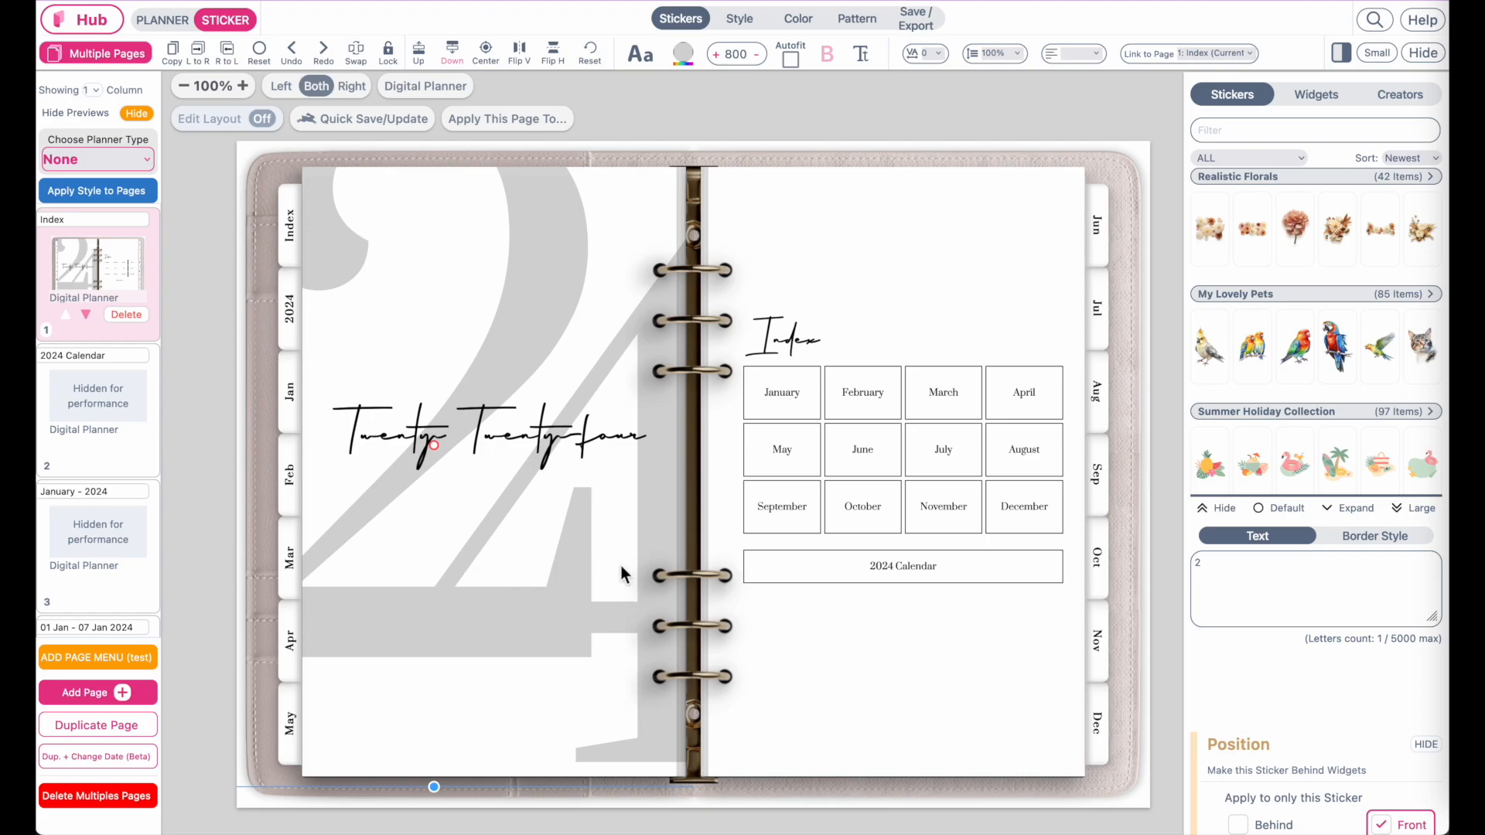
View the 2024 Calendar page and the January - 2024 page of the Minimal Classic planner.
scroll(621, 565, up, 1)
click(65, 411)
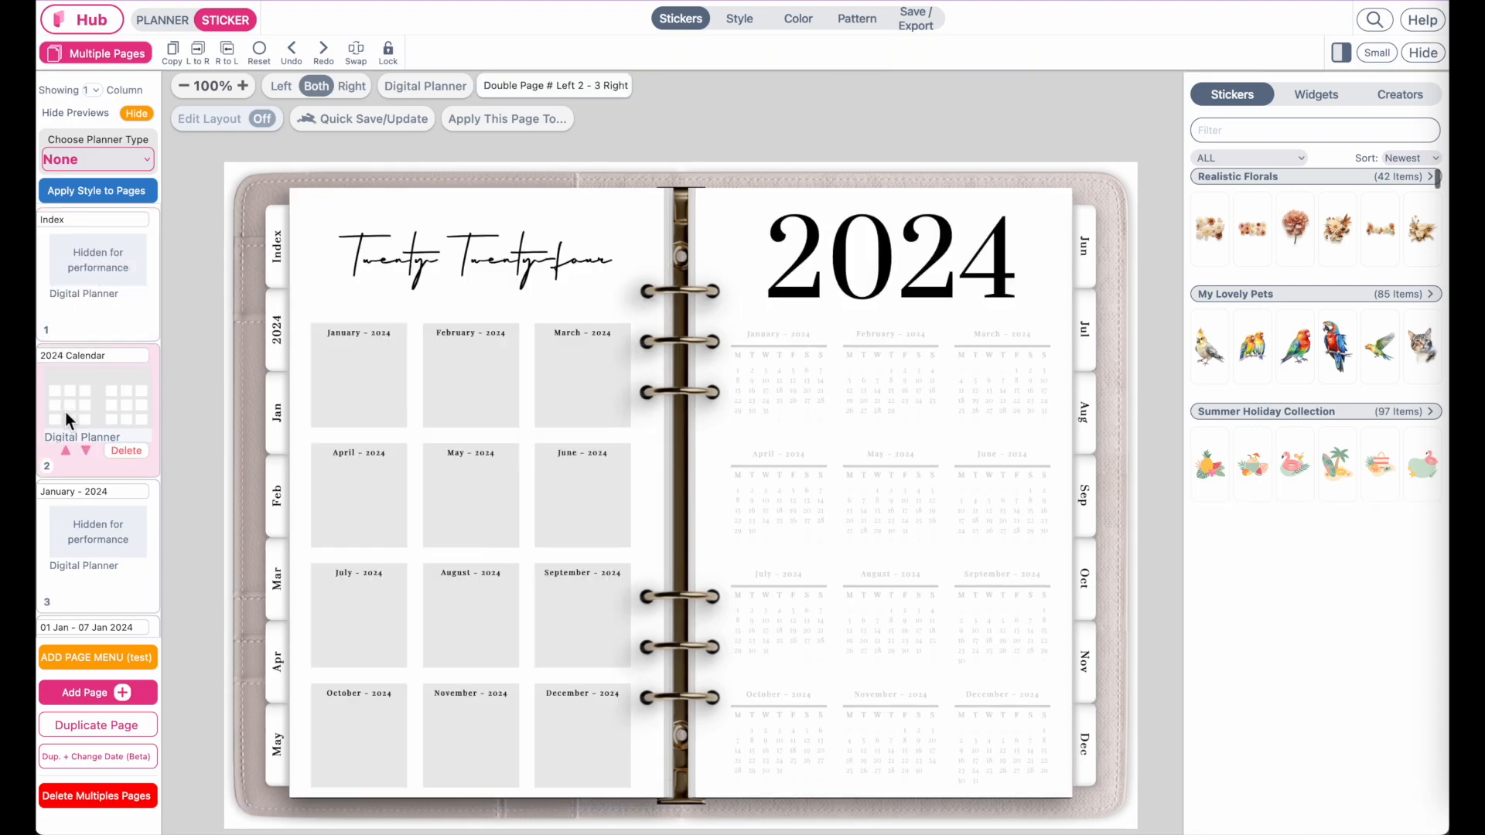
click(123, 352)
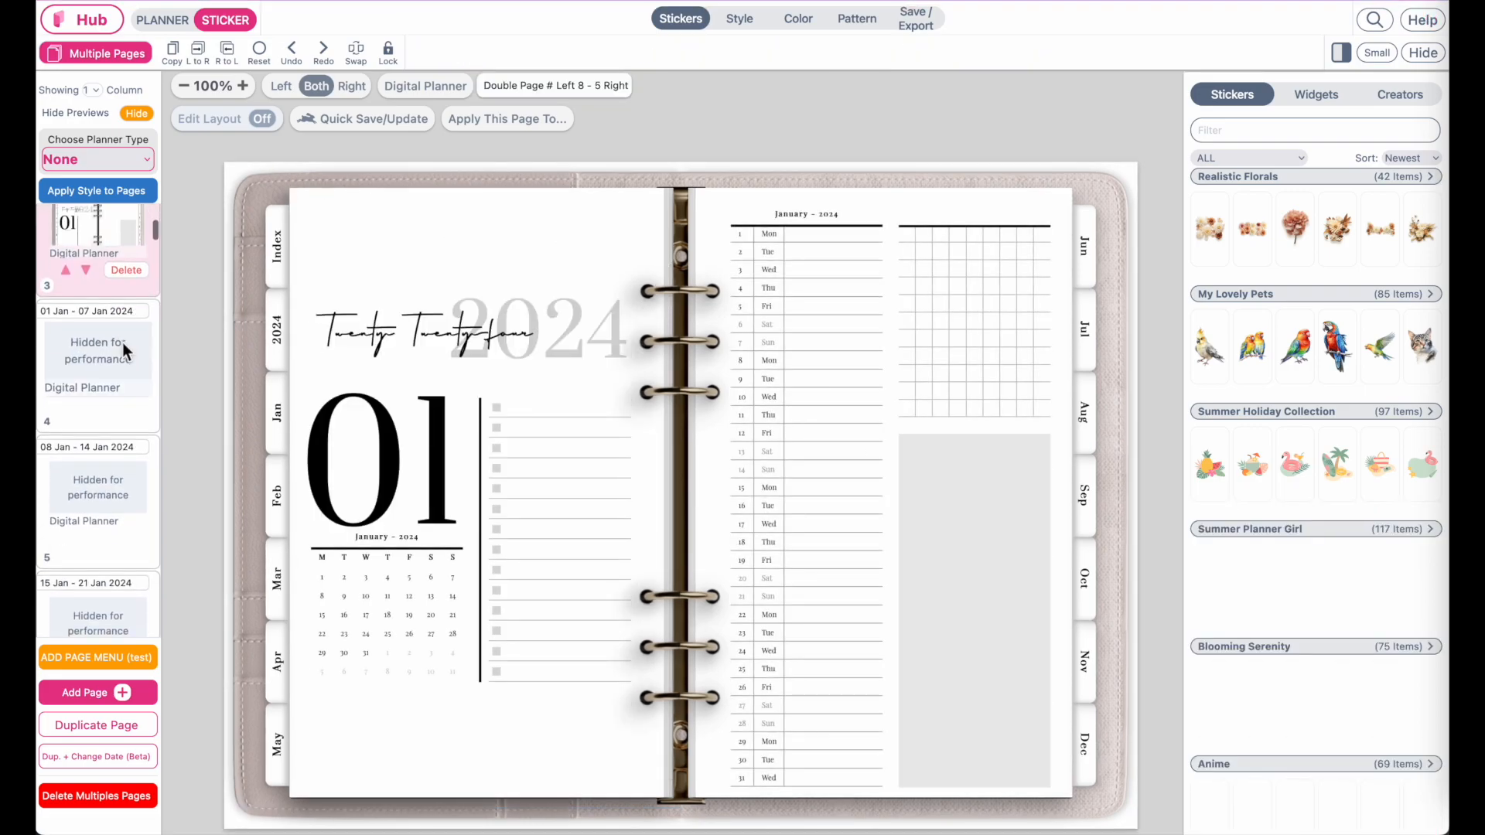
Open the 01 Jan - 07 Jan 2024 weekly page of the planner.
scroll(54, 389, up, 2)
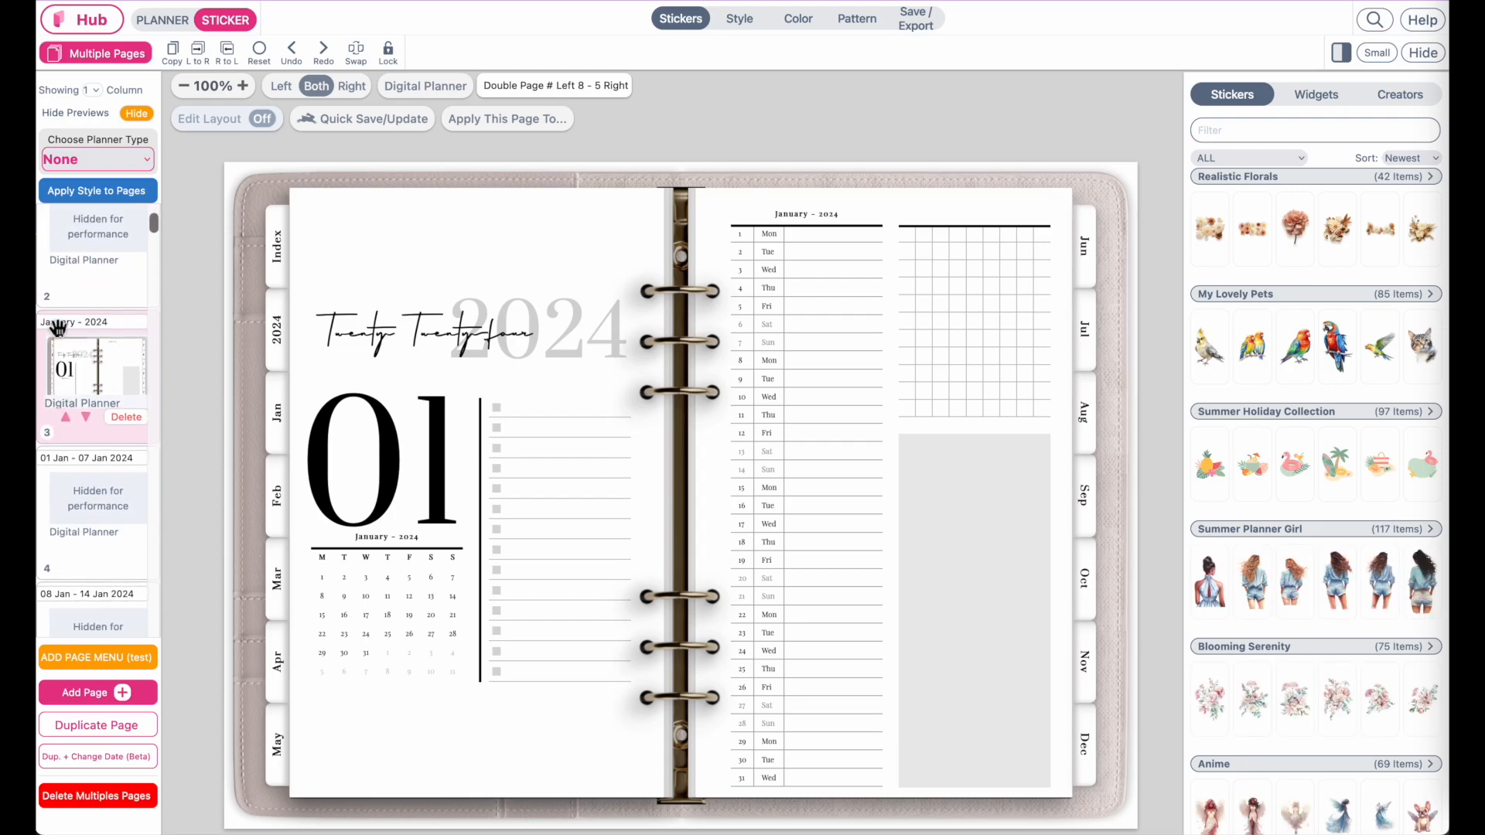
click(91, 498)
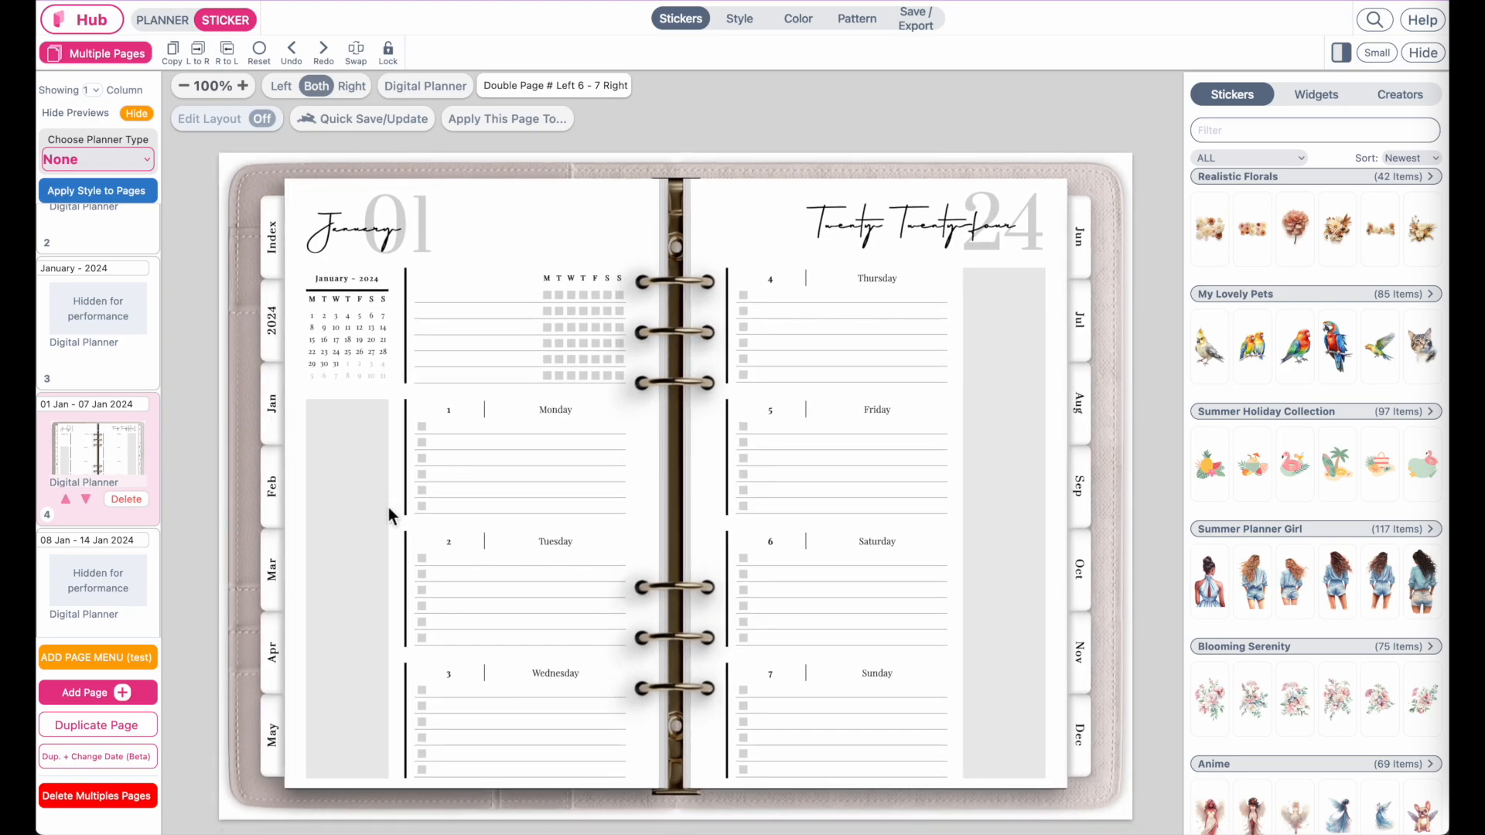
scroll(71, 416, down, 1)
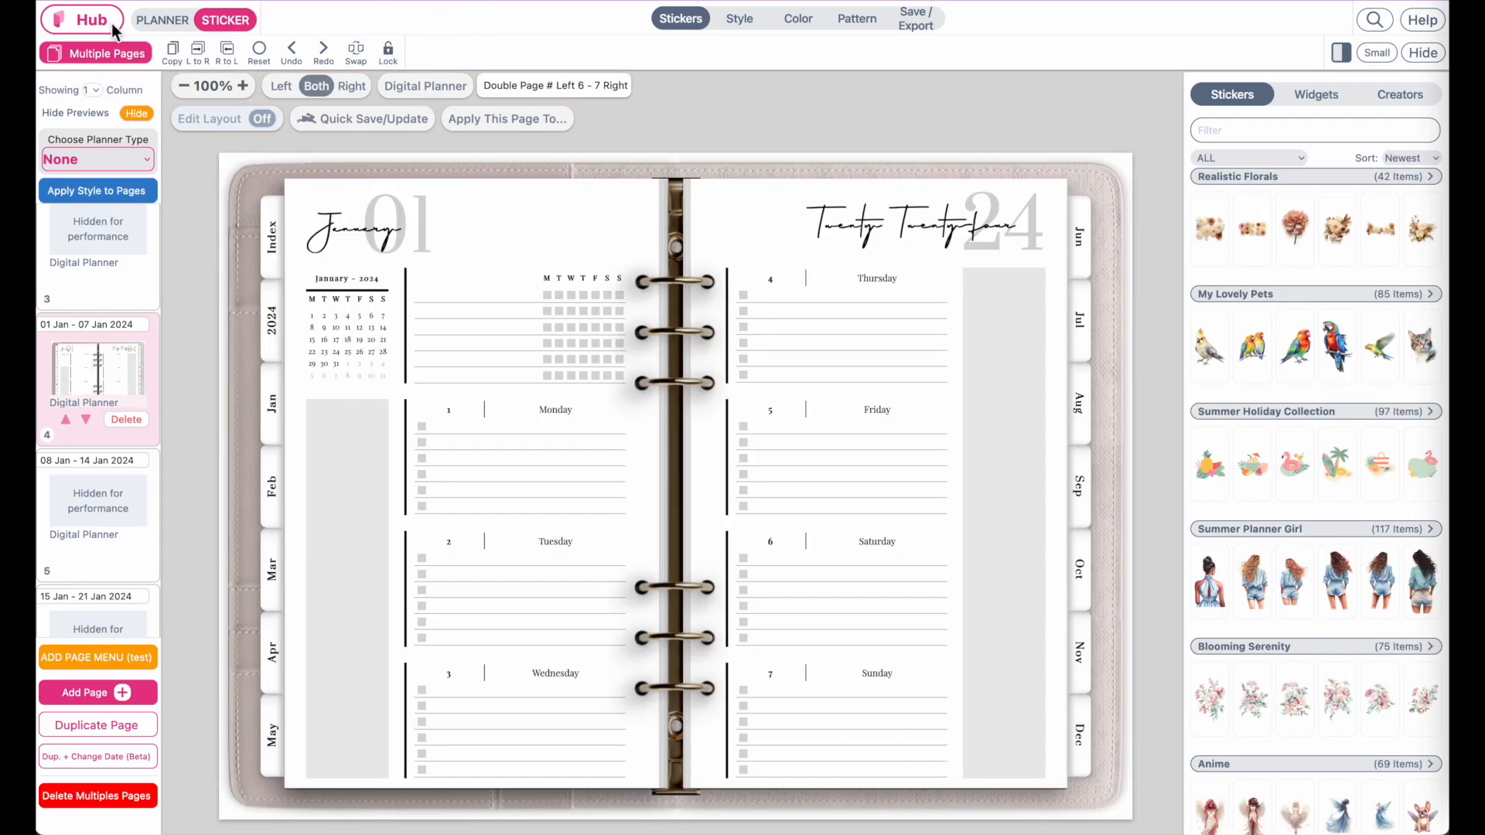
Switch to planner editing, set the digital planner background type to Flat, and set the spine type to Hidden.
click(162, 21)
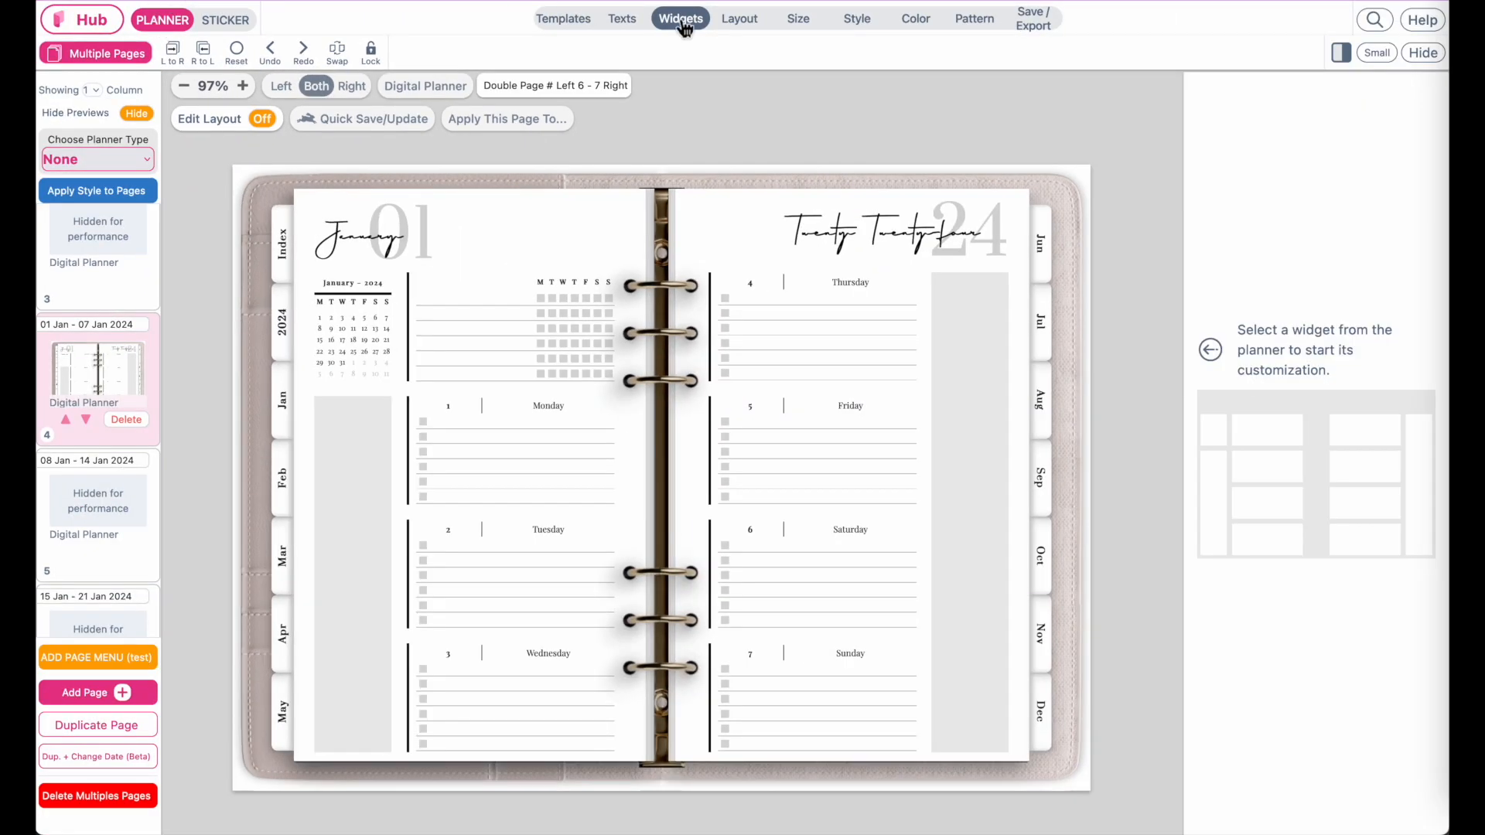
click(744, 21)
click(1110, 56)
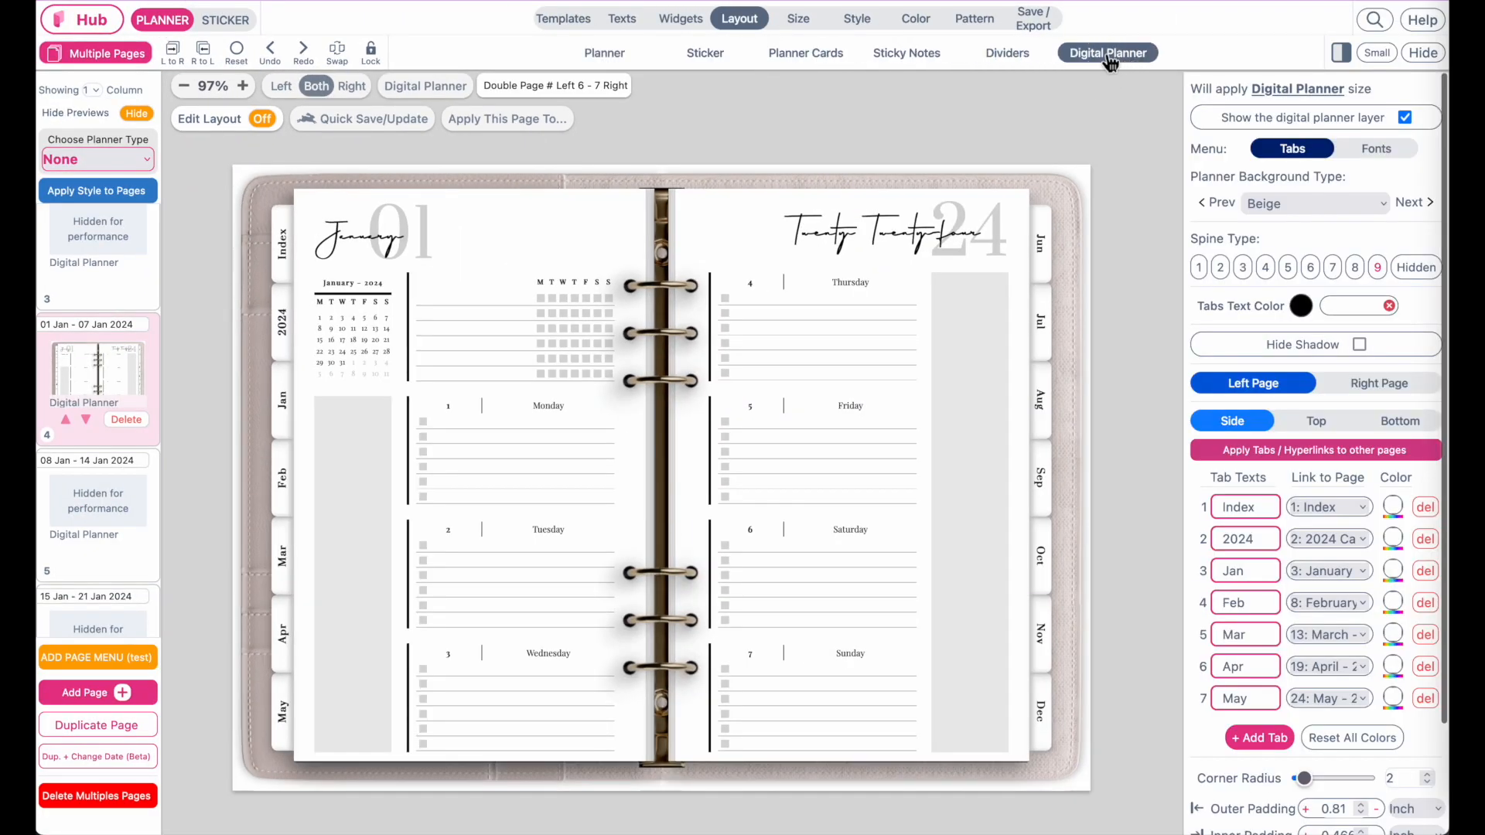
click(1372, 200)
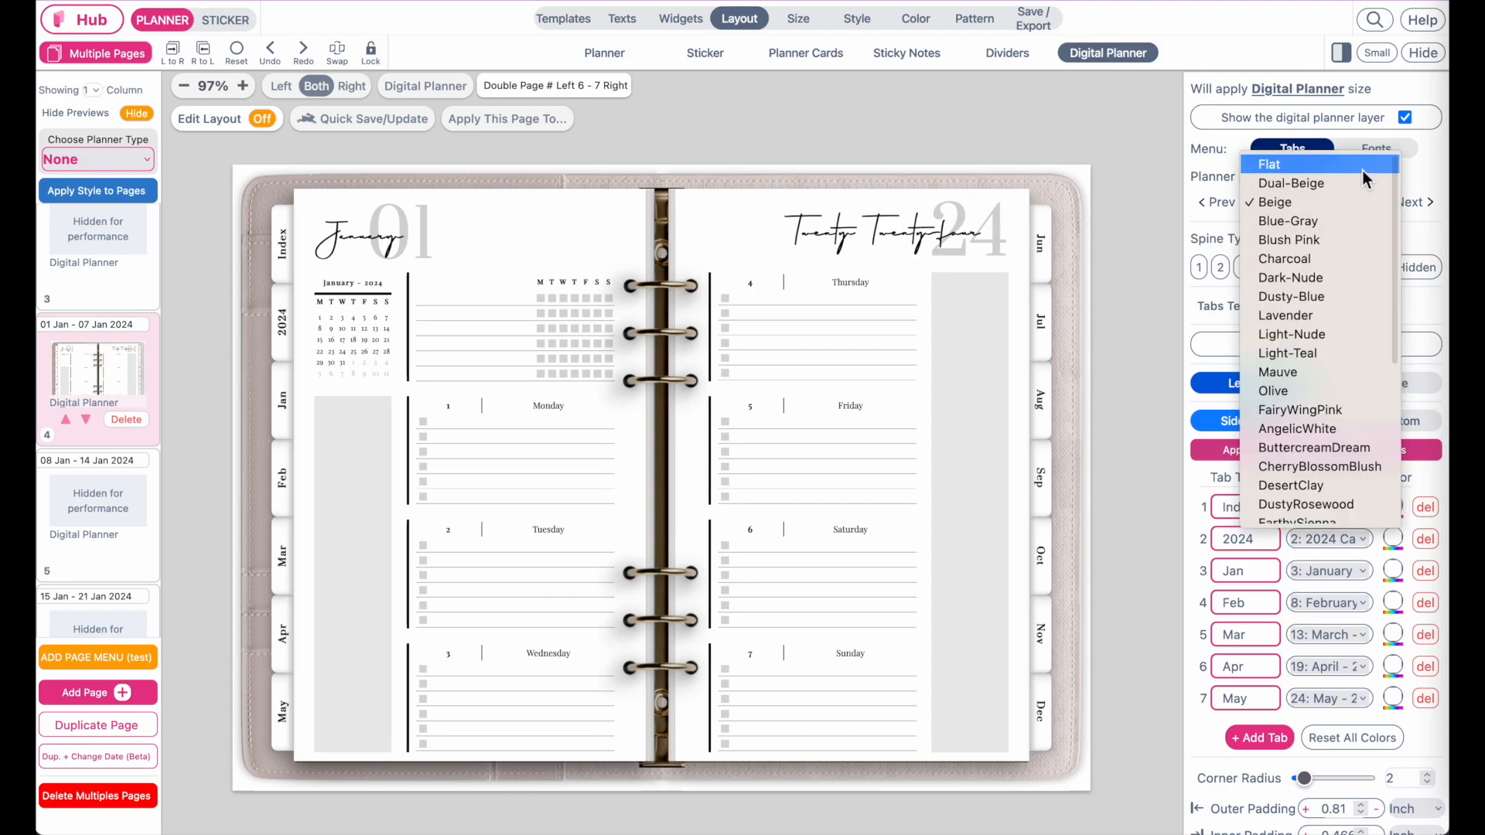
click(1363, 170)
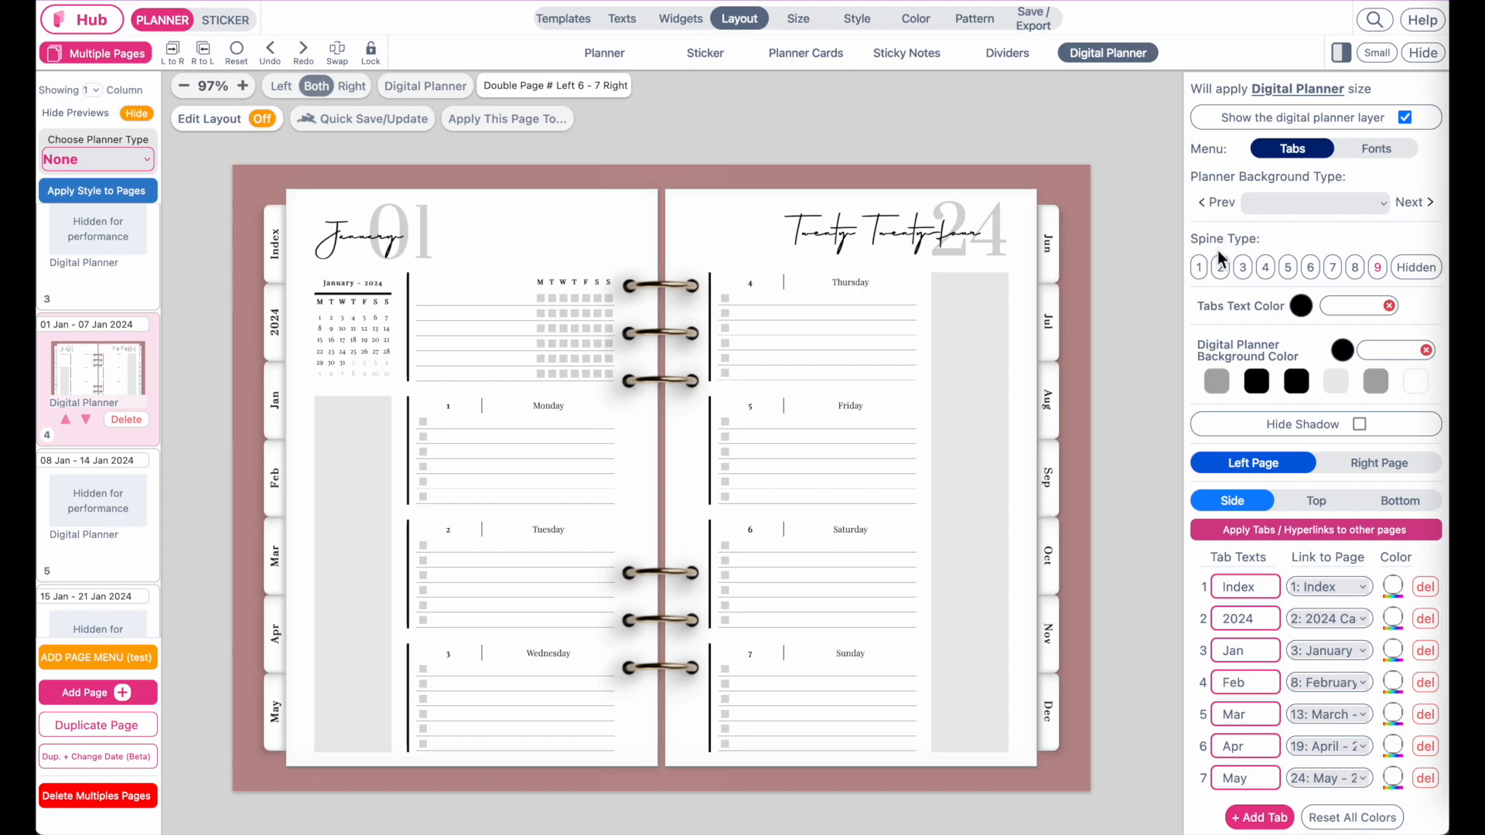
click(1428, 270)
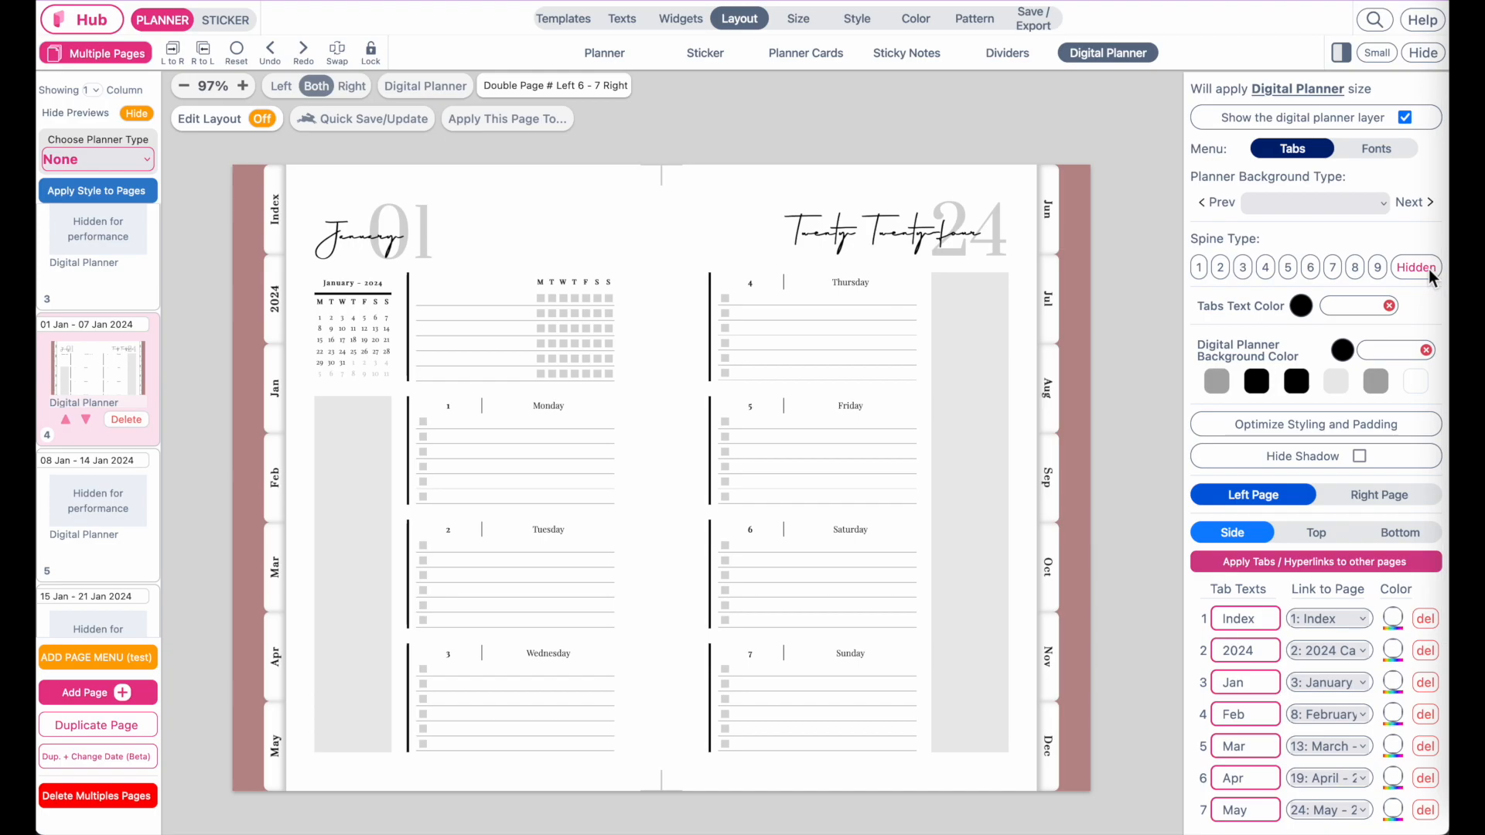
scroll(657, 193, up, 5)
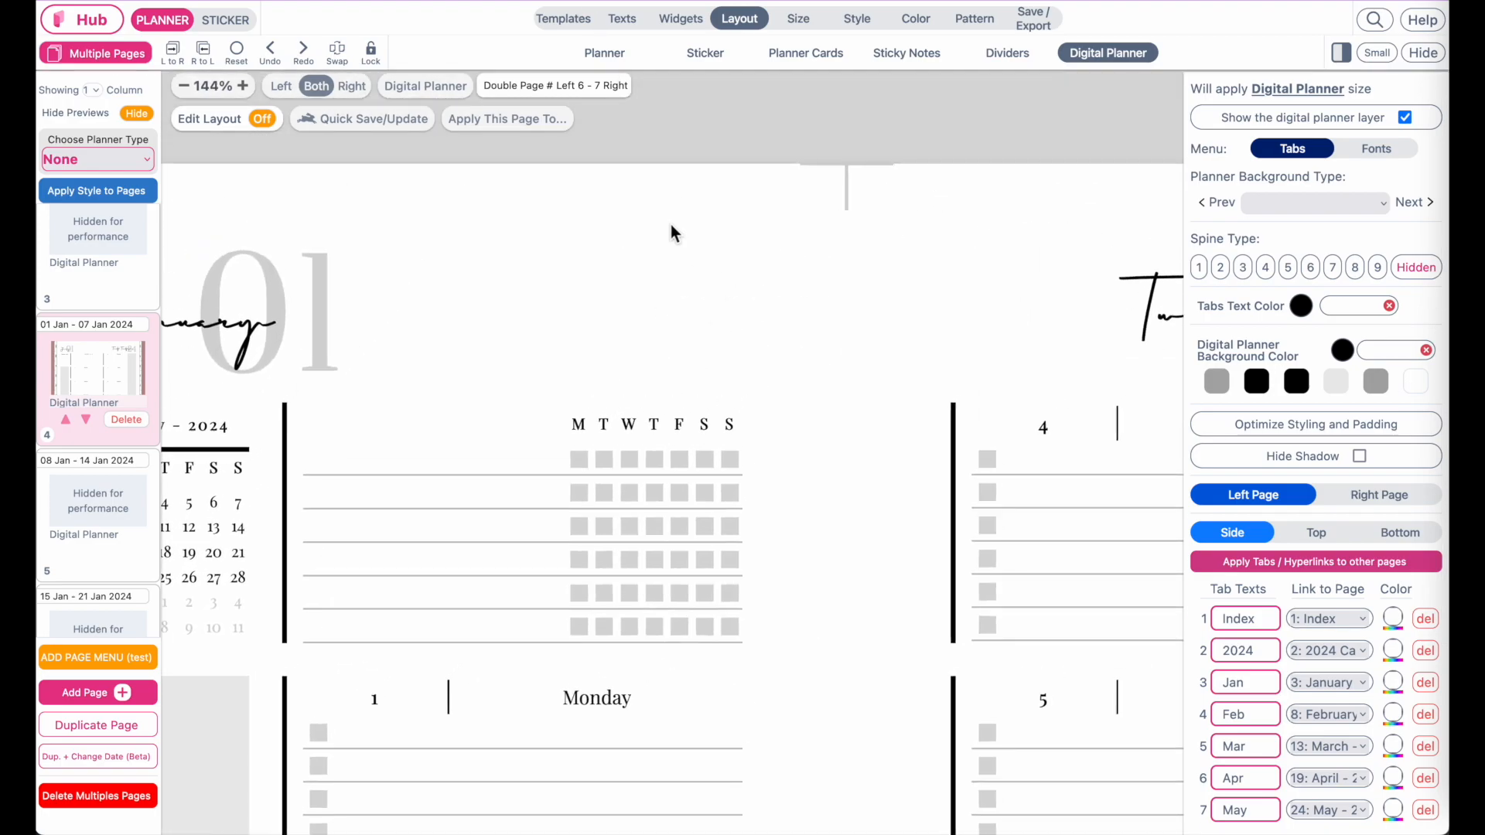
scroll(675, 331, down, 5)
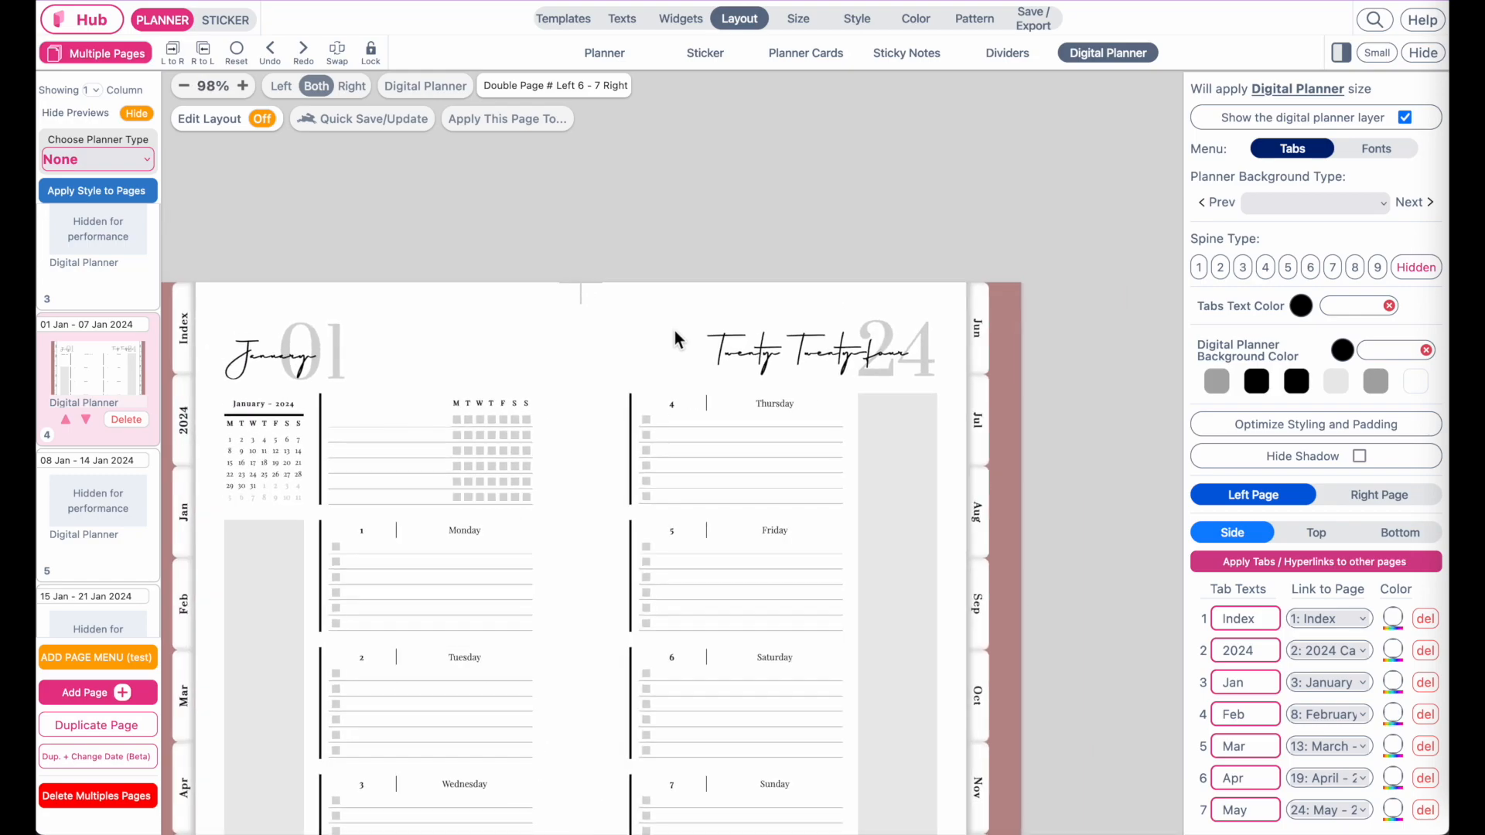
Hide the corner cut marks in the export cutline settings.
click(1045, 31)
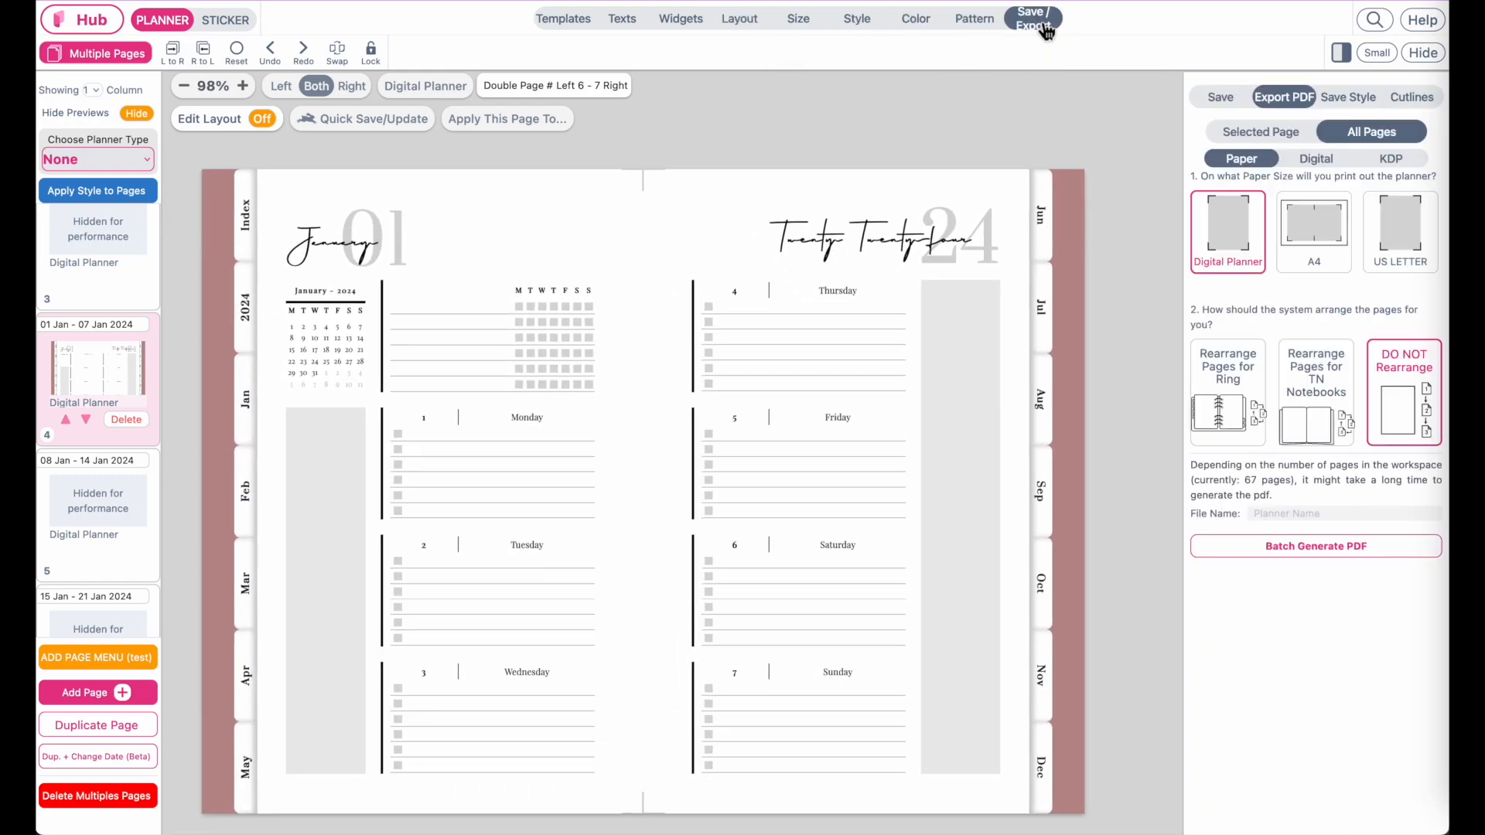
click(1437, 101)
click(1429, 126)
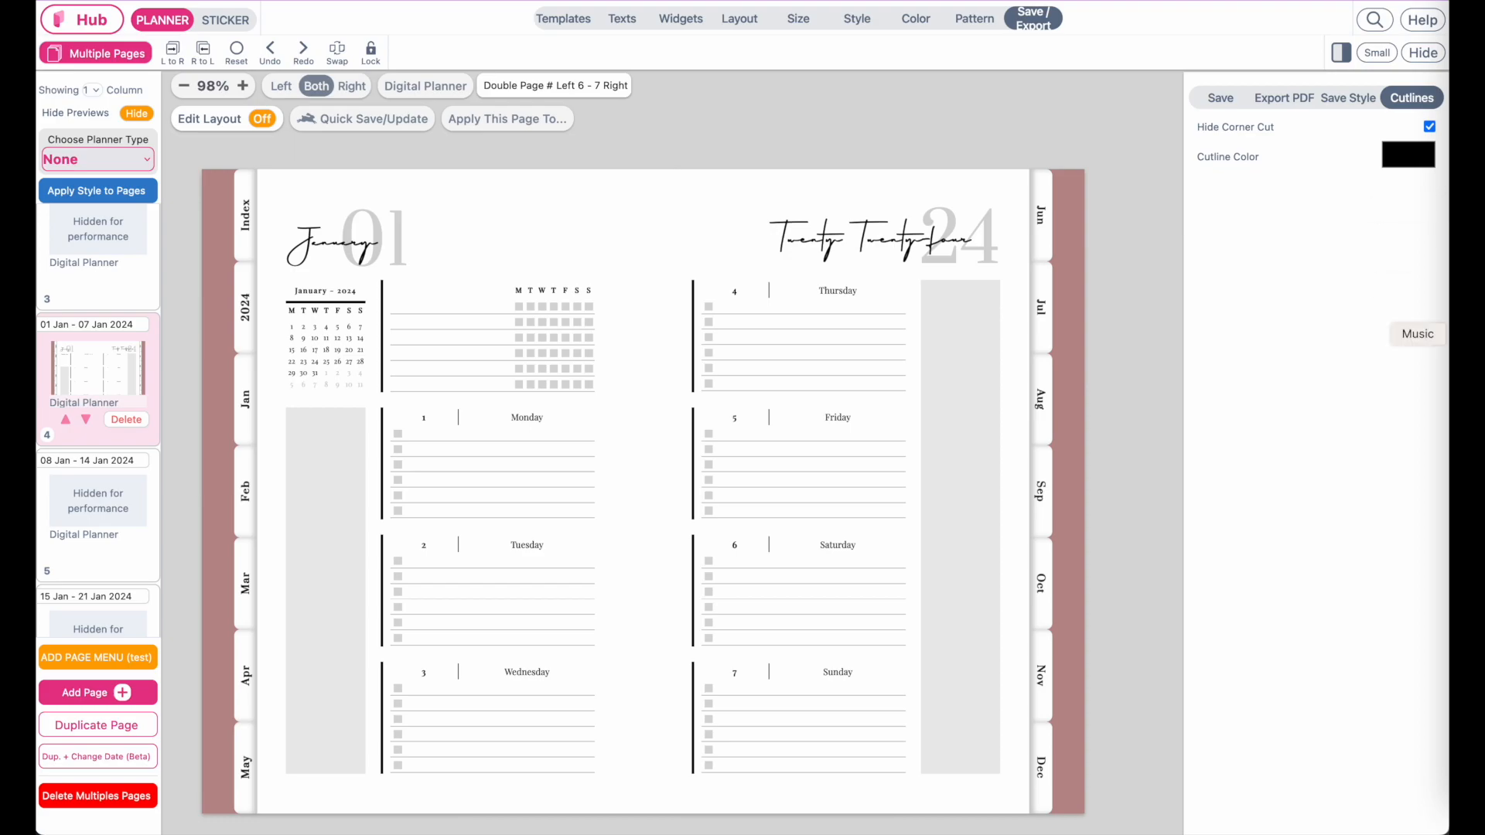
Return to the digital planner layout settings, reduce the outer padding gradually to 0.54 inch, and set it to 0.
click(736, 29)
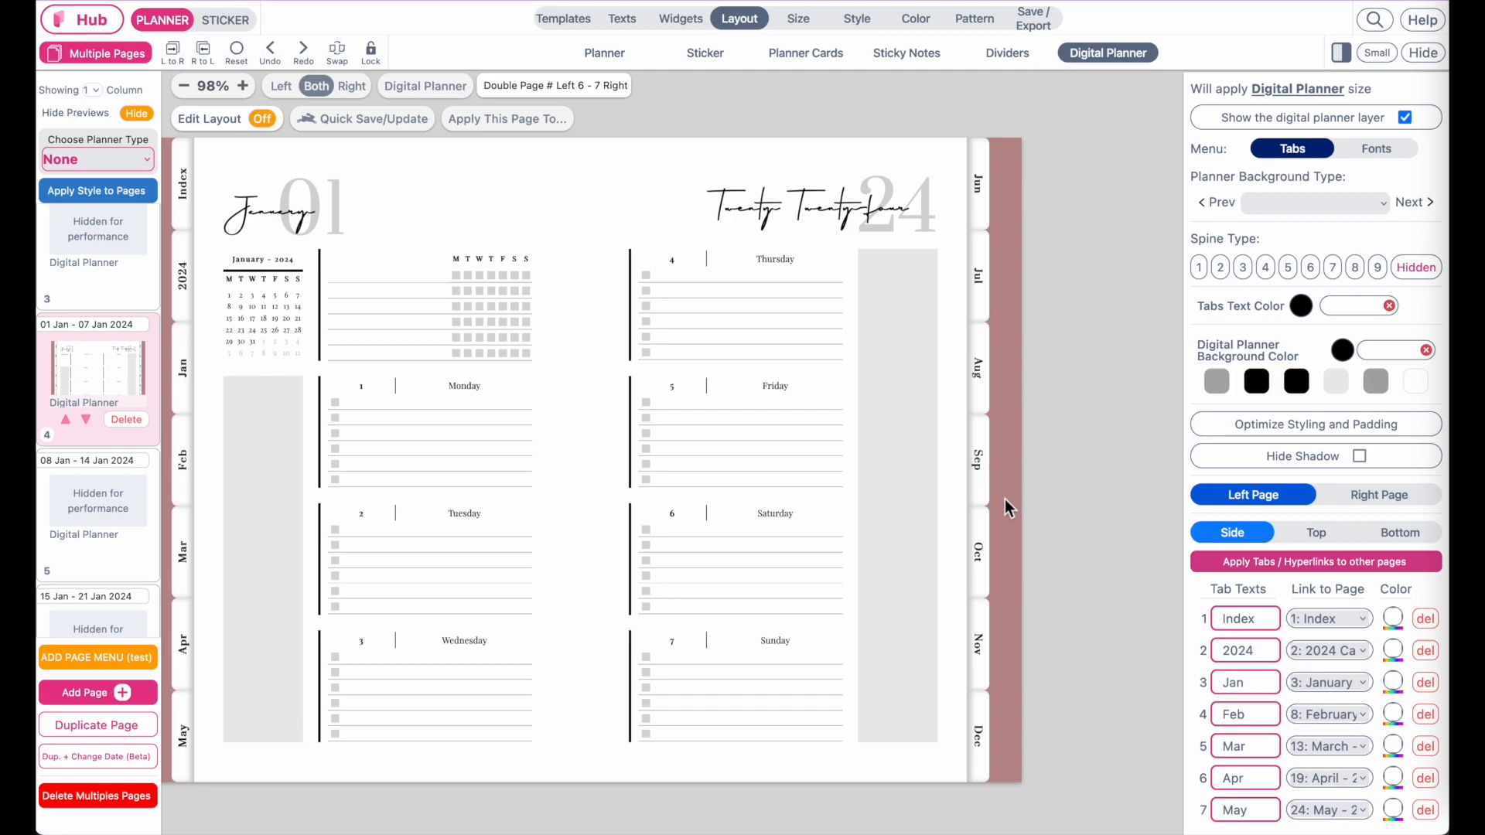
scroll(1404, 550, down, 4)
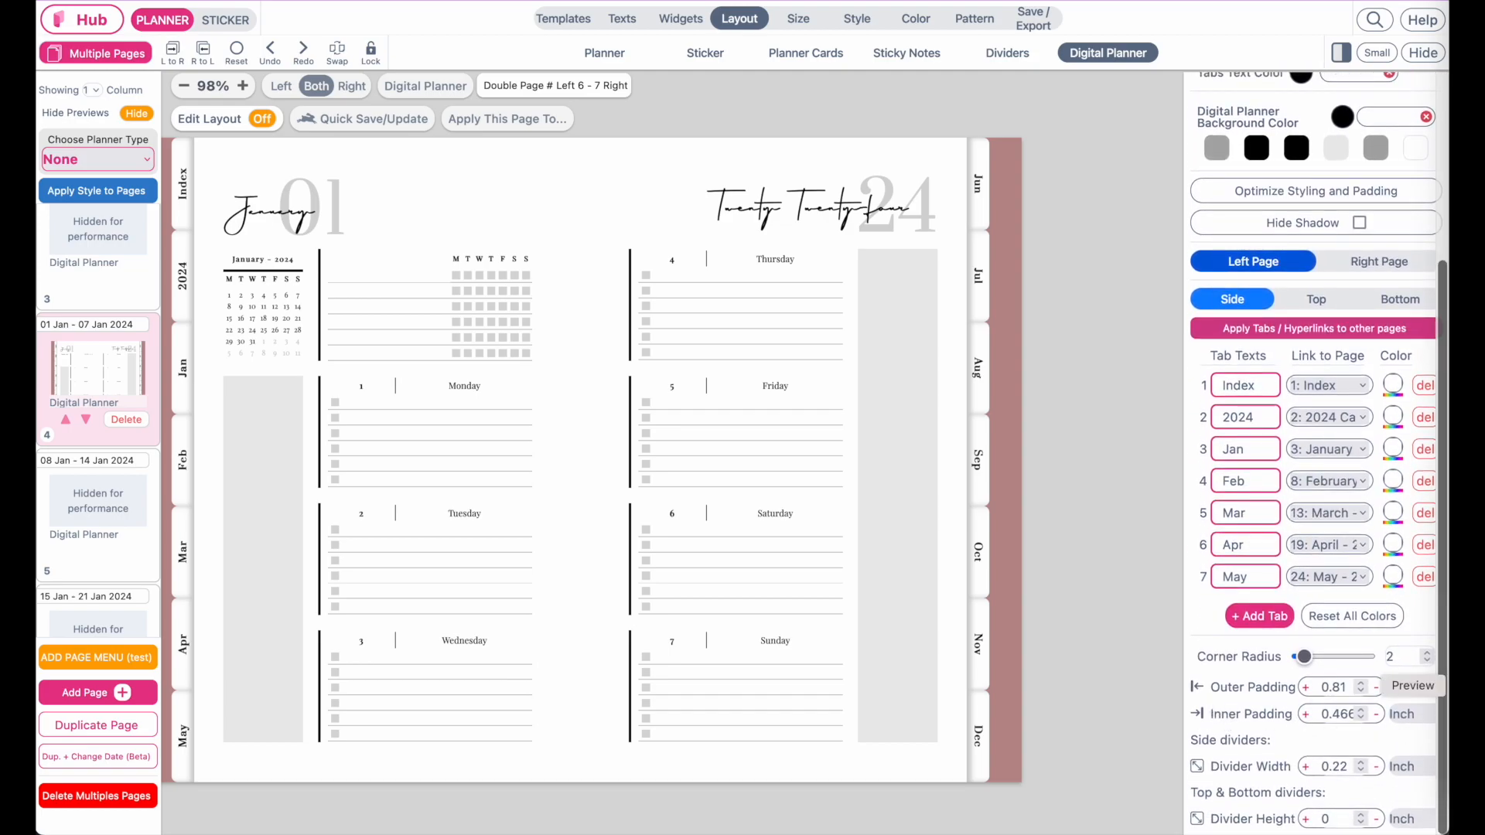
scroll(875, 542, left, 1)
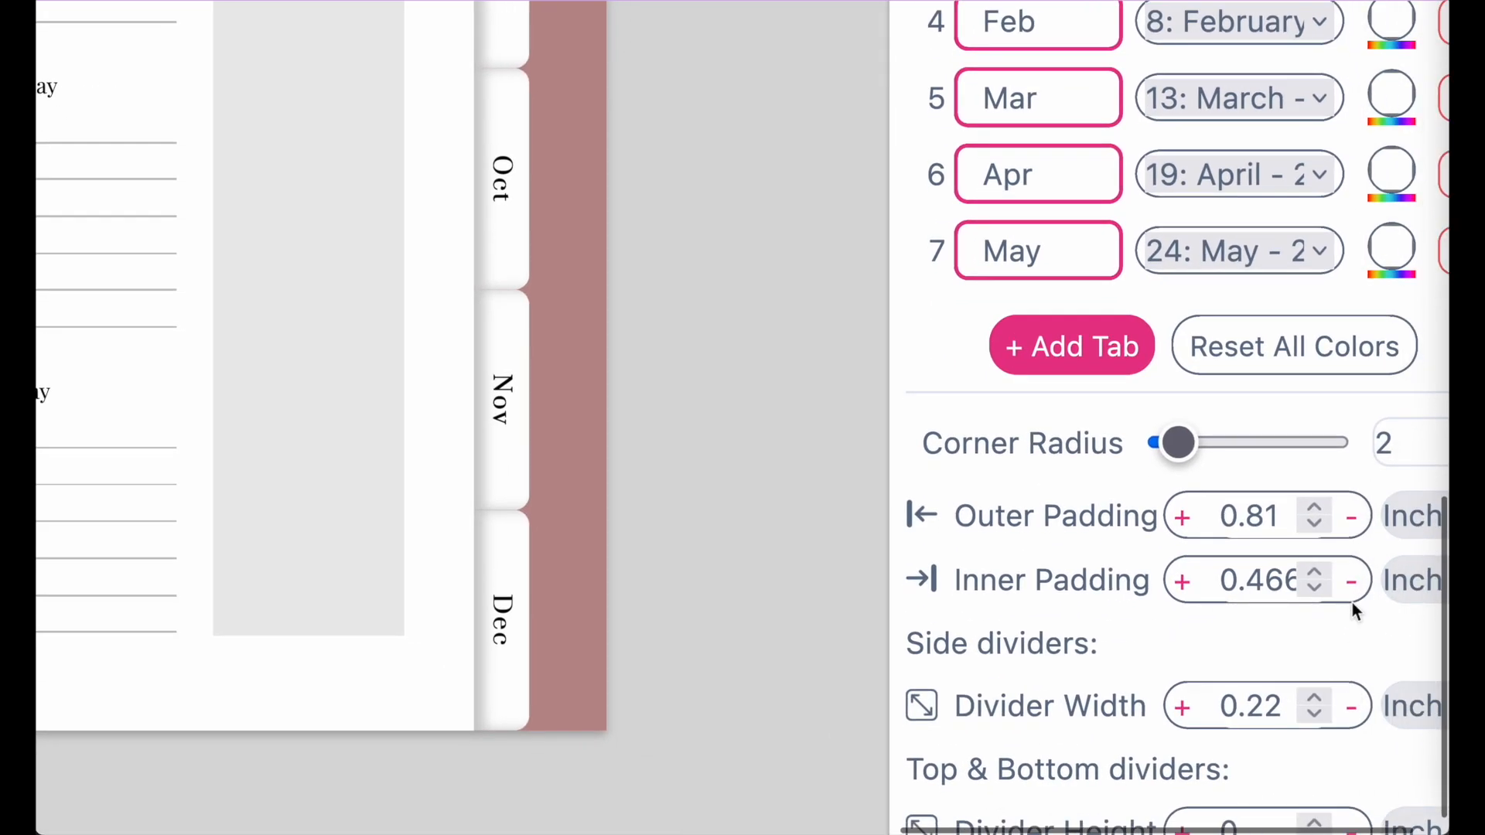
click(1416, 687)
click(1349, 516)
click(1349, 516)
click(1349, 516)
click(1349, 516)
click(1349, 516)
click(1350, 516)
click(1349, 516)
click(1349, 516)
click(1346, 517)
click(1250, 525)
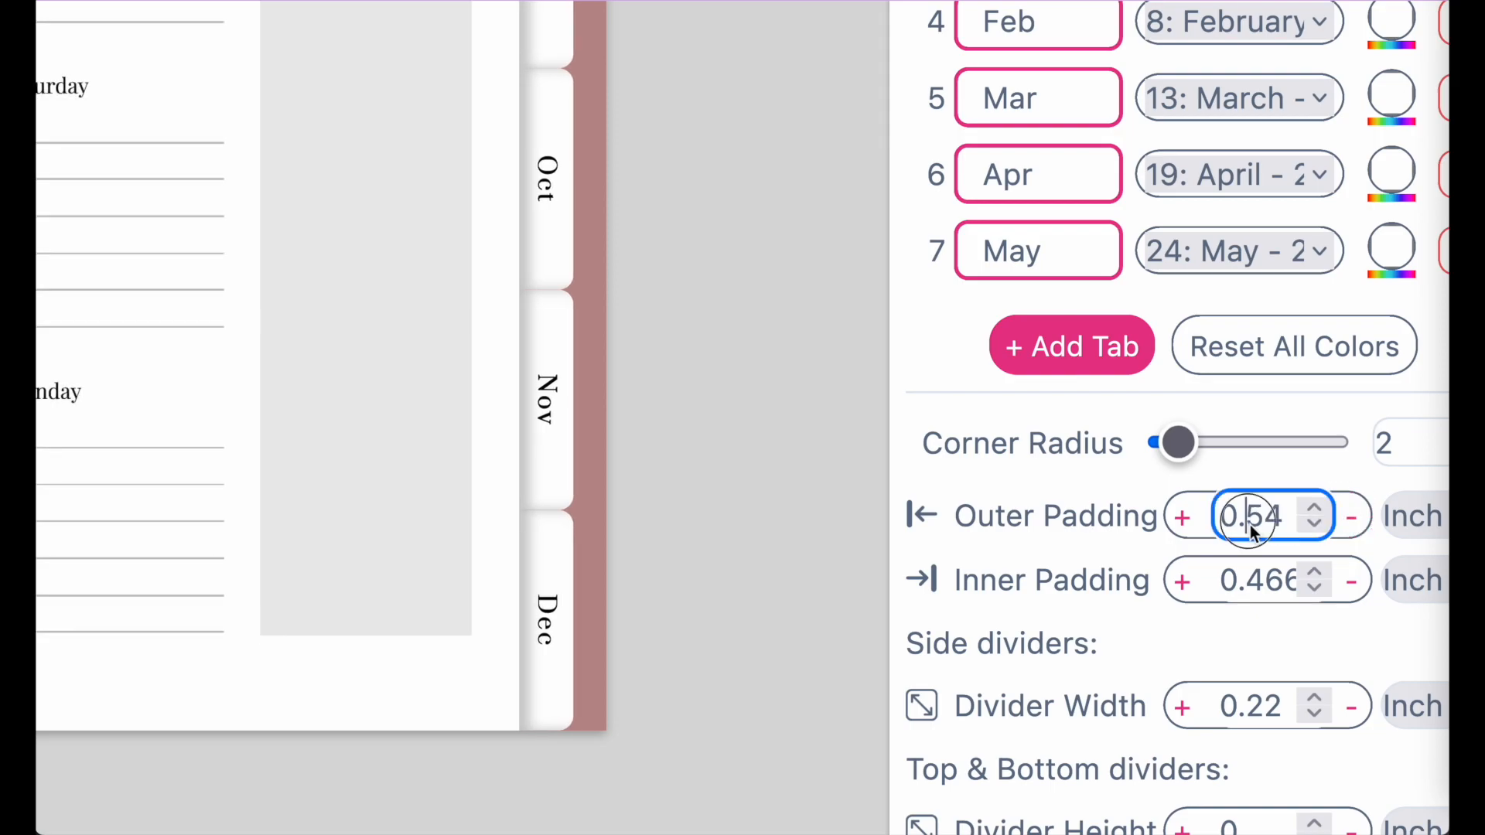
text(0)
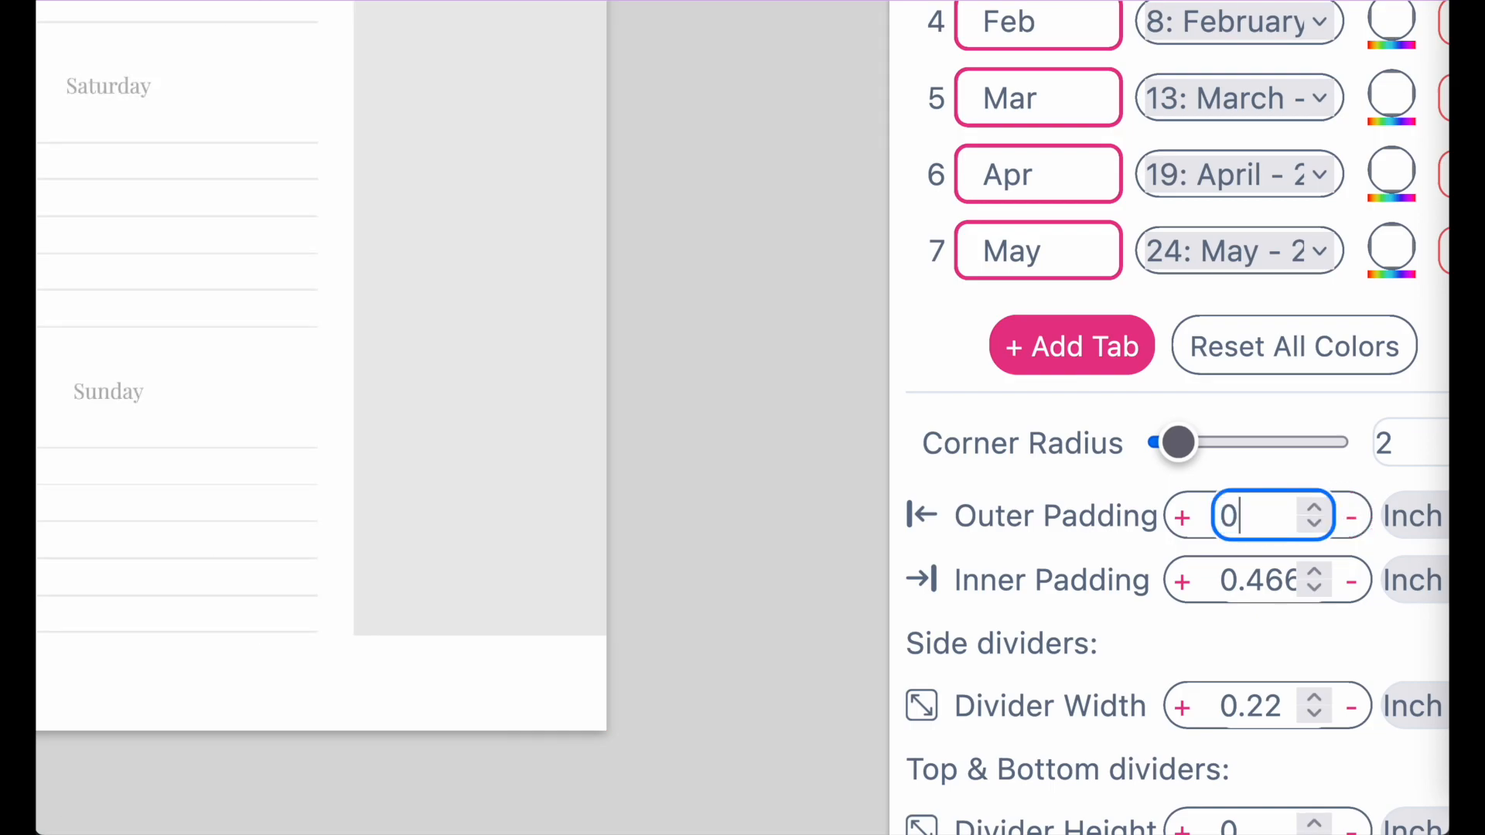
scroll(1299, 466, down, 5)
scroll(768, 208, up, 3)
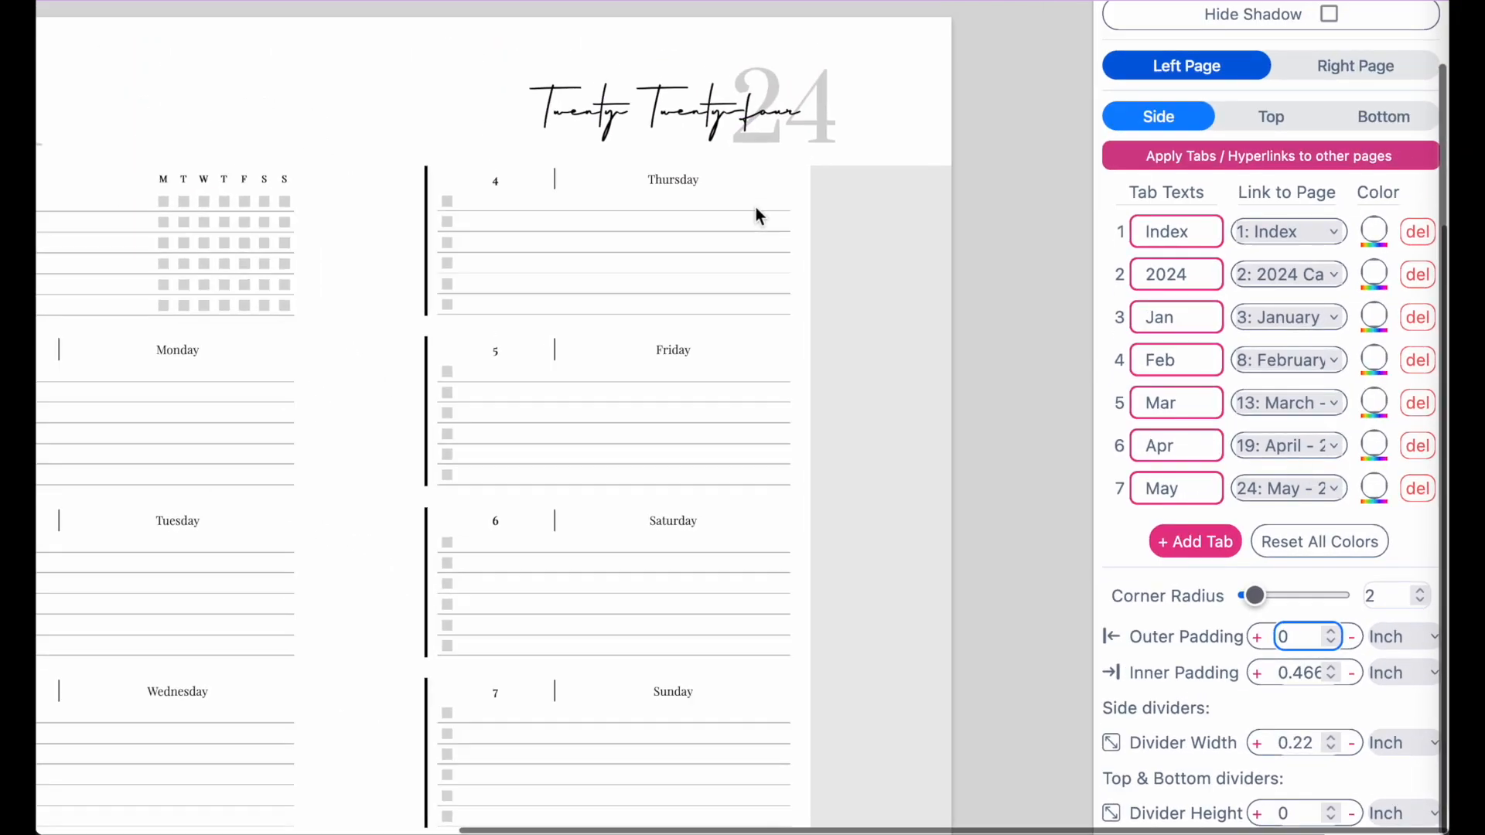
Increase the outer padding in small increments and settle it at 0.3 inch so the side tabs fit the page edge.
click(1259, 639)
click(1259, 639)
click(1259, 639)
click(1259, 639)
click(1259, 641)
click(1259, 640)
click(1259, 640)
click(1259, 640)
click(1261, 641)
click(1261, 641)
click(1261, 640)
click(1261, 641)
click(1261, 640)
click(1261, 640)
click(1261, 640)
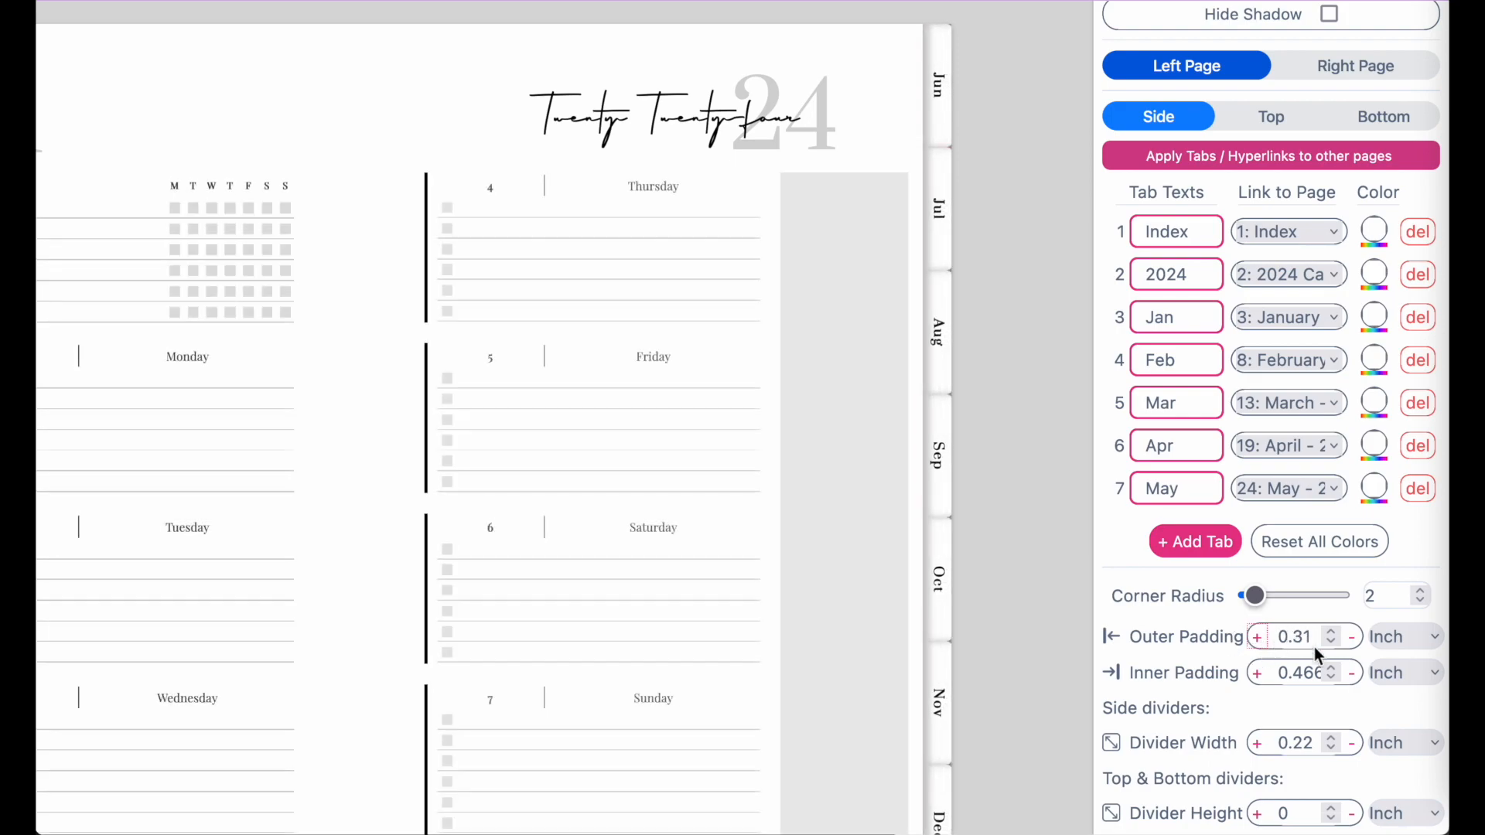
click(1352, 639)
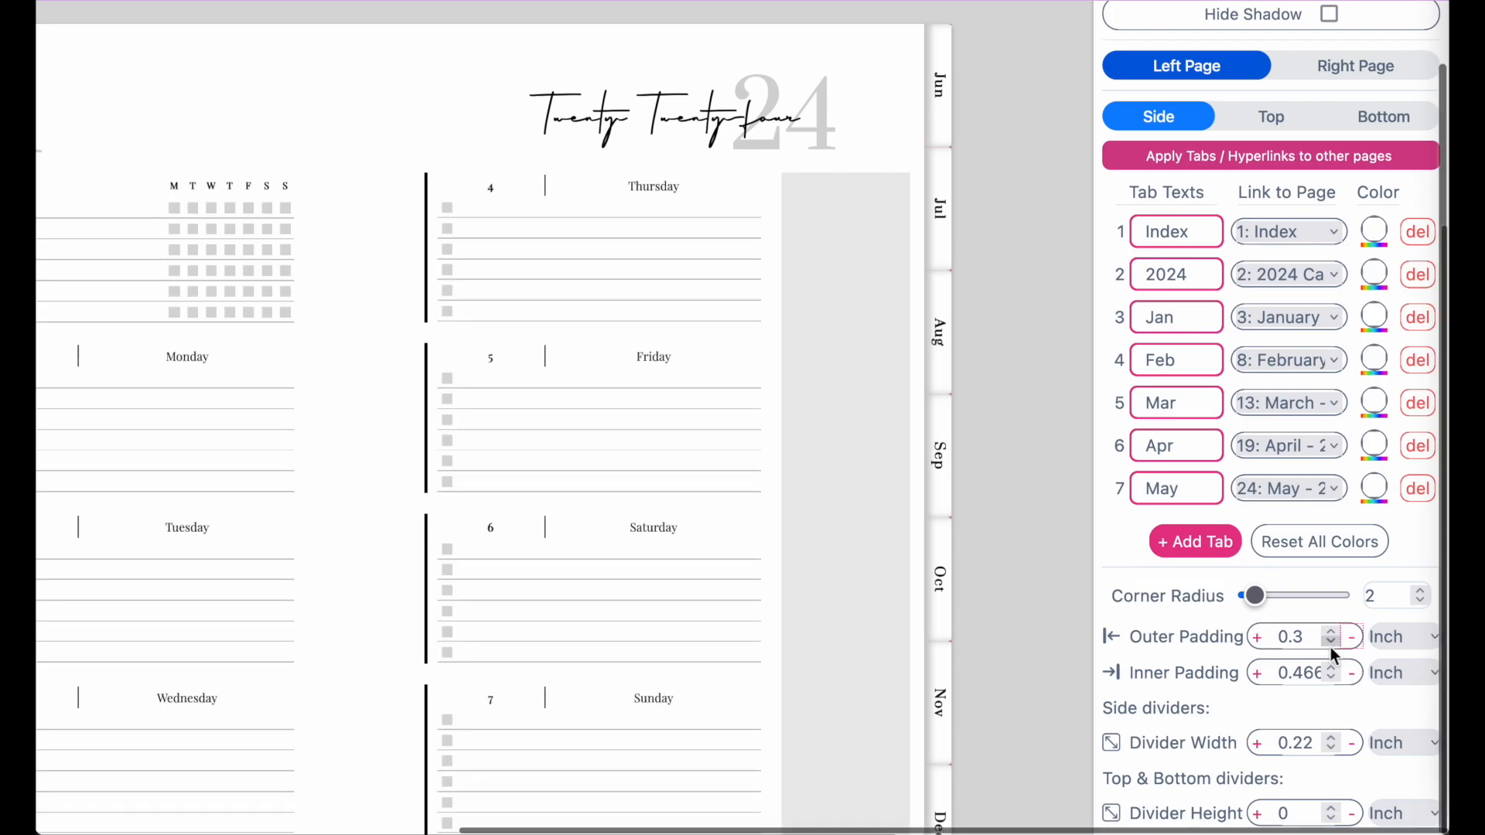
Try wider and narrower side dividers, and set the divider width to 0.2 inch.
scroll(859, 646, down, 5)
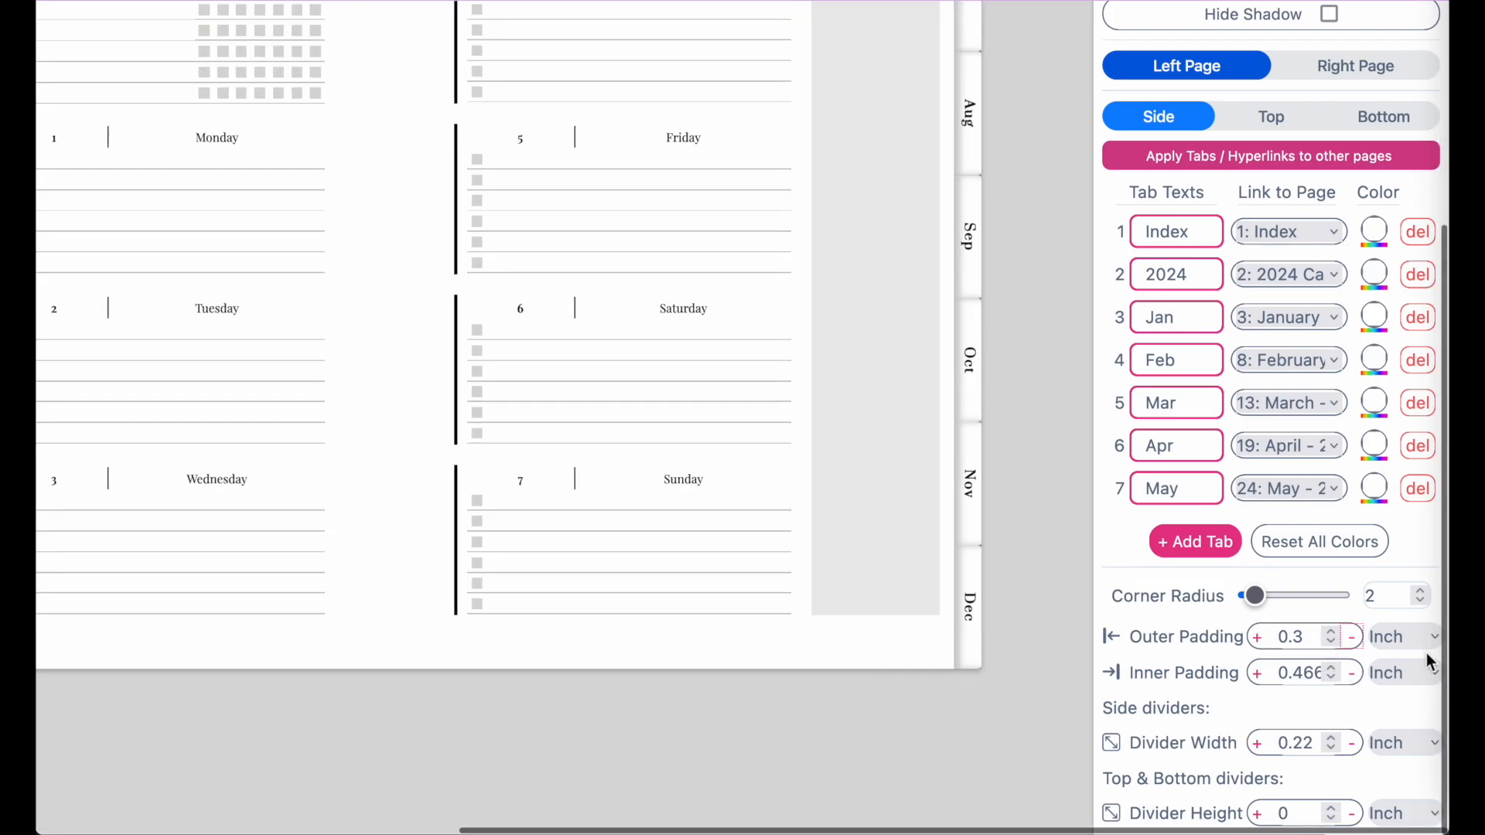
click(1258, 744)
click(1258, 744)
click(1258, 744)
click(1353, 744)
click(1352, 744)
click(1353, 744)
click(1353, 744)
click(1352, 745)
click(1352, 744)
click(1353, 744)
click(1353, 744)
click(1352, 744)
click(1352, 744)
click(1352, 744)
click(1258, 745)
click(1258, 745)
click(1258, 745)
click(1258, 745)
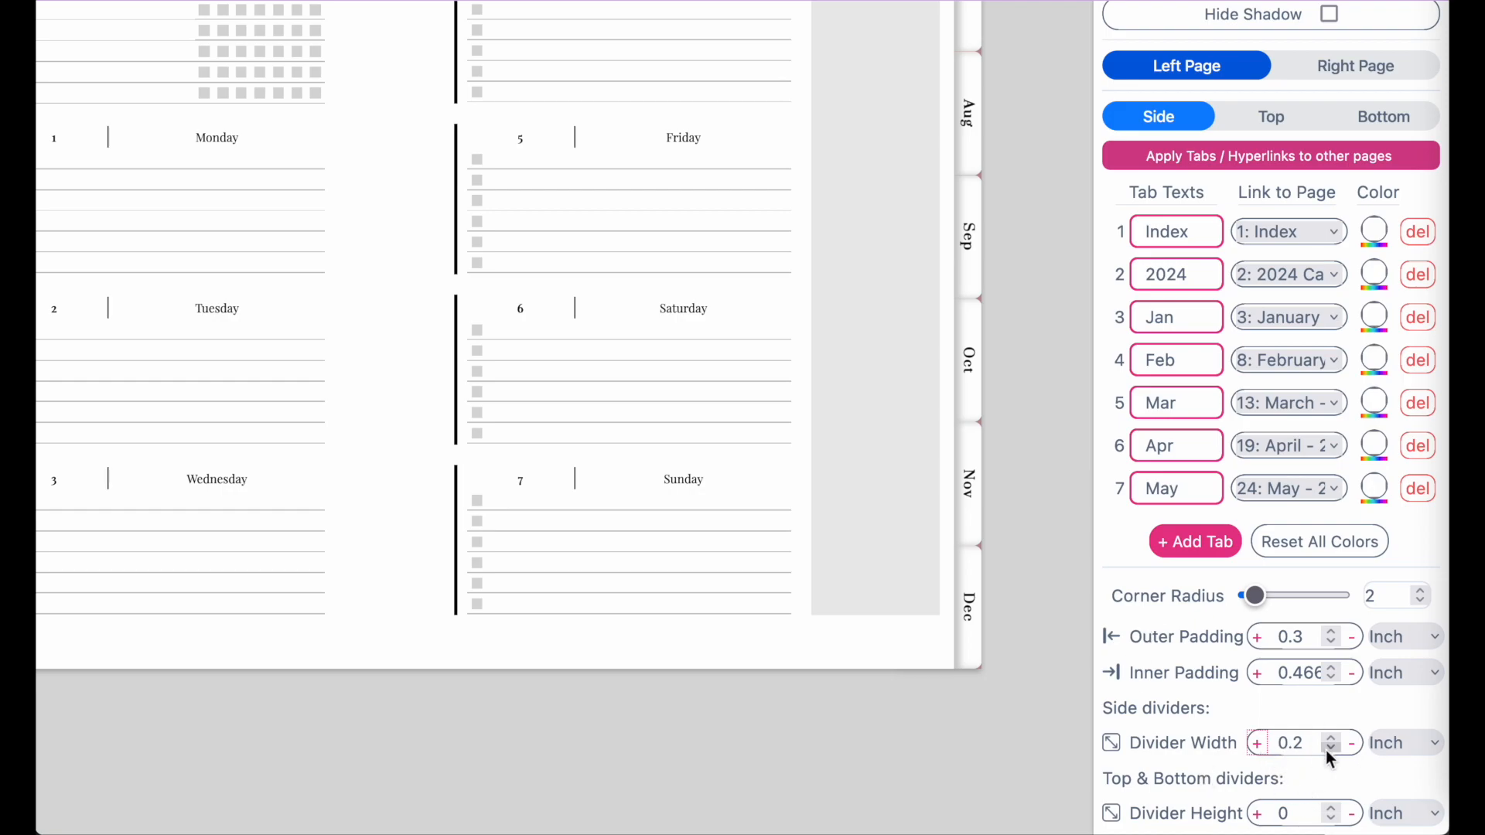
Try the grey and black swatches for the digital planner background, and set its color to light grey #EAEAEA.
scroll(988, 256, up, 5)
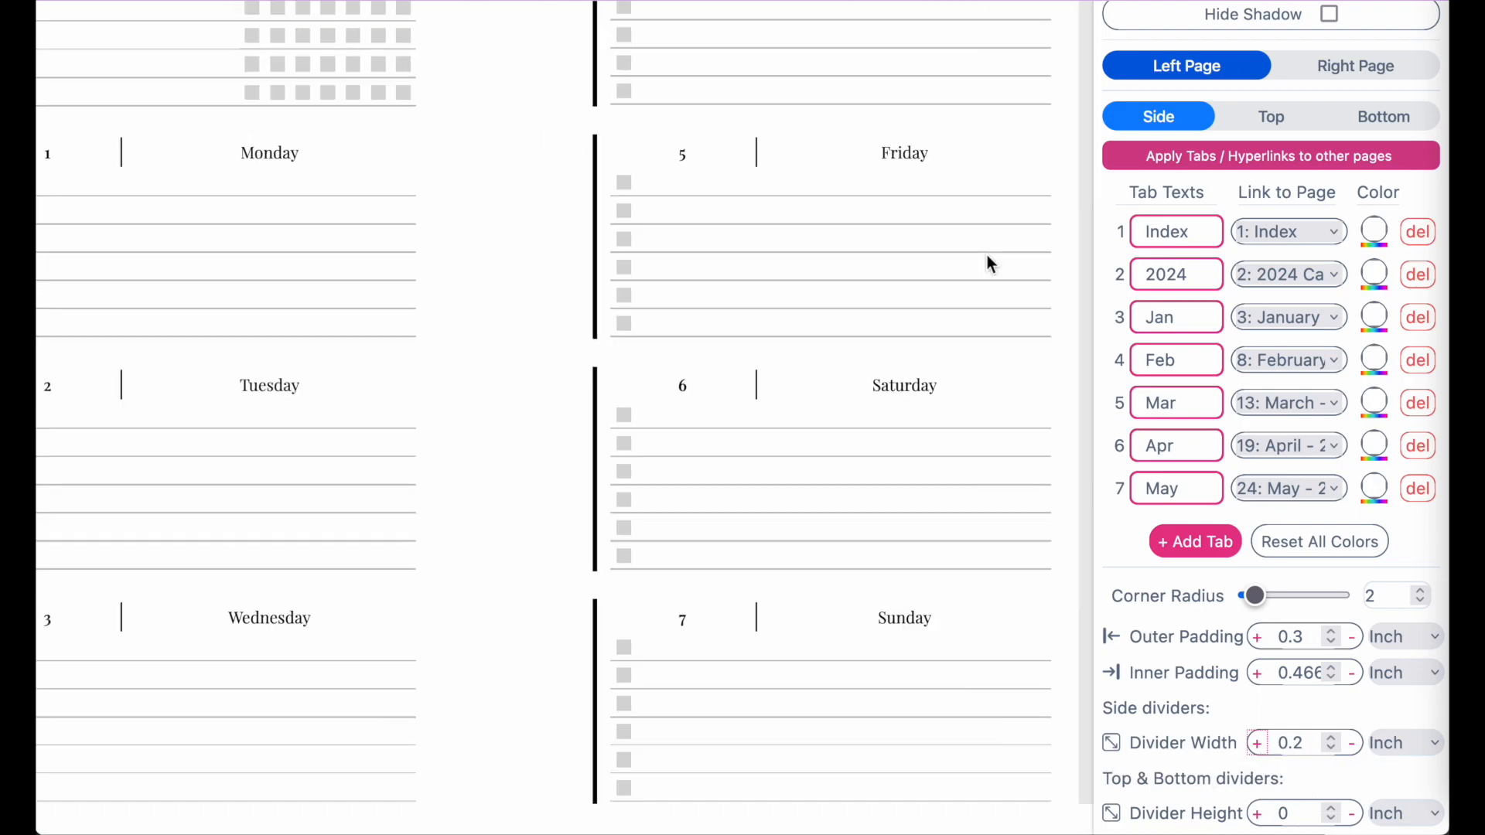
scroll(987, 263, right, 7)
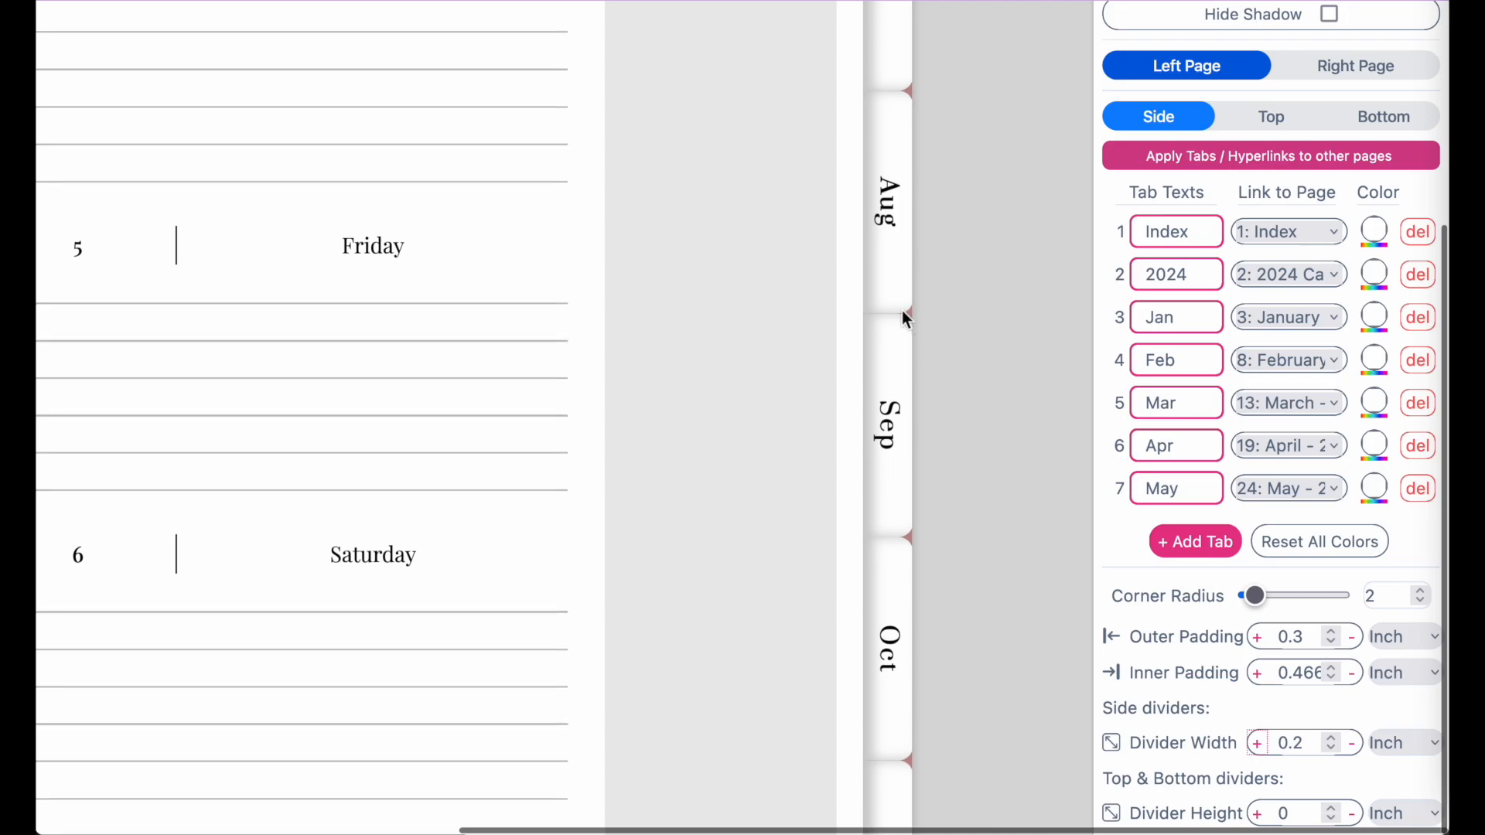
scroll(1199, 371, up, 5)
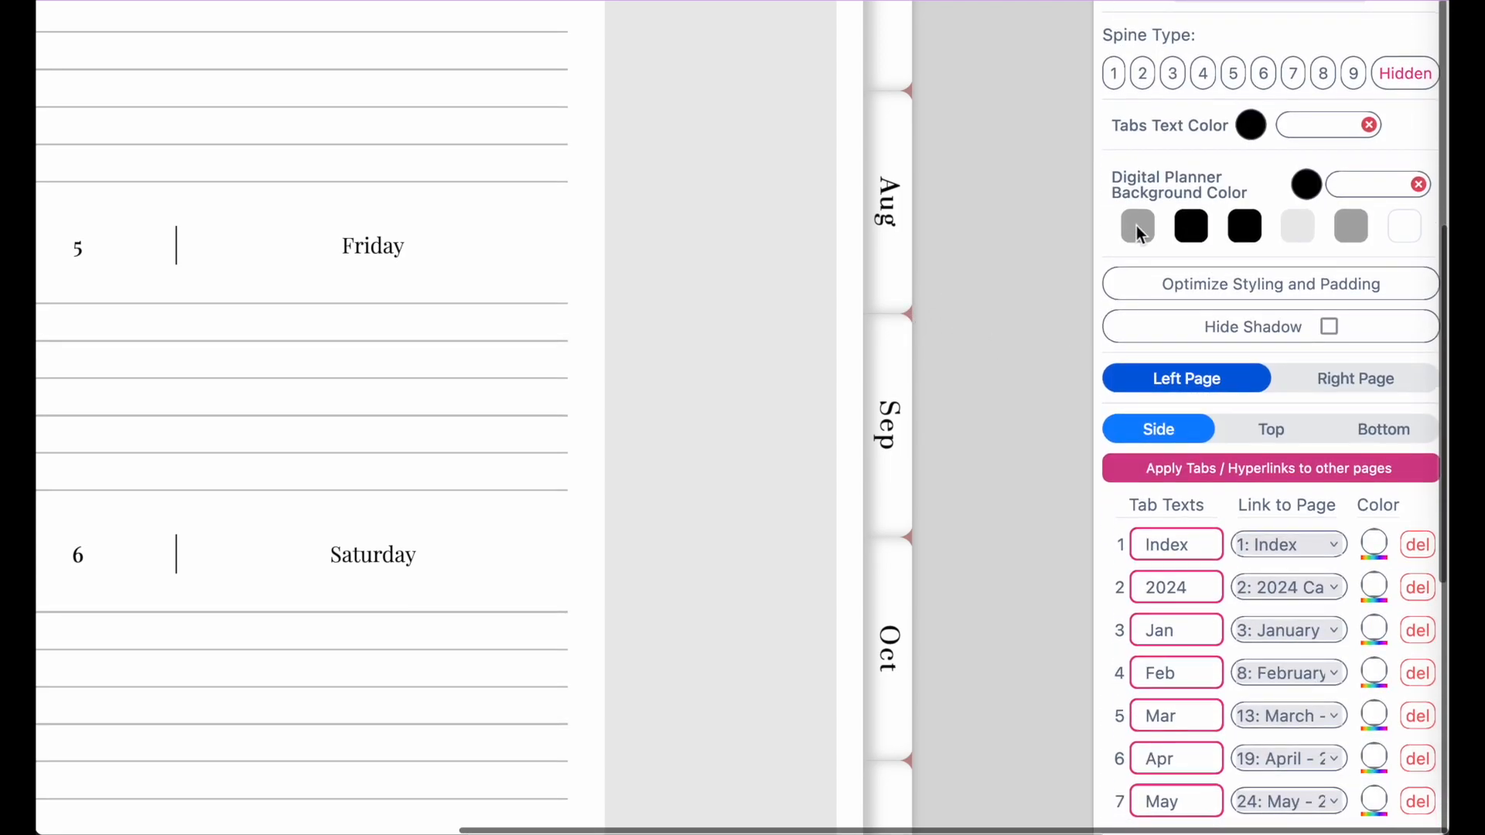
click(1137, 225)
click(1195, 227)
click(1297, 226)
click(1351, 226)
click(1243, 229)
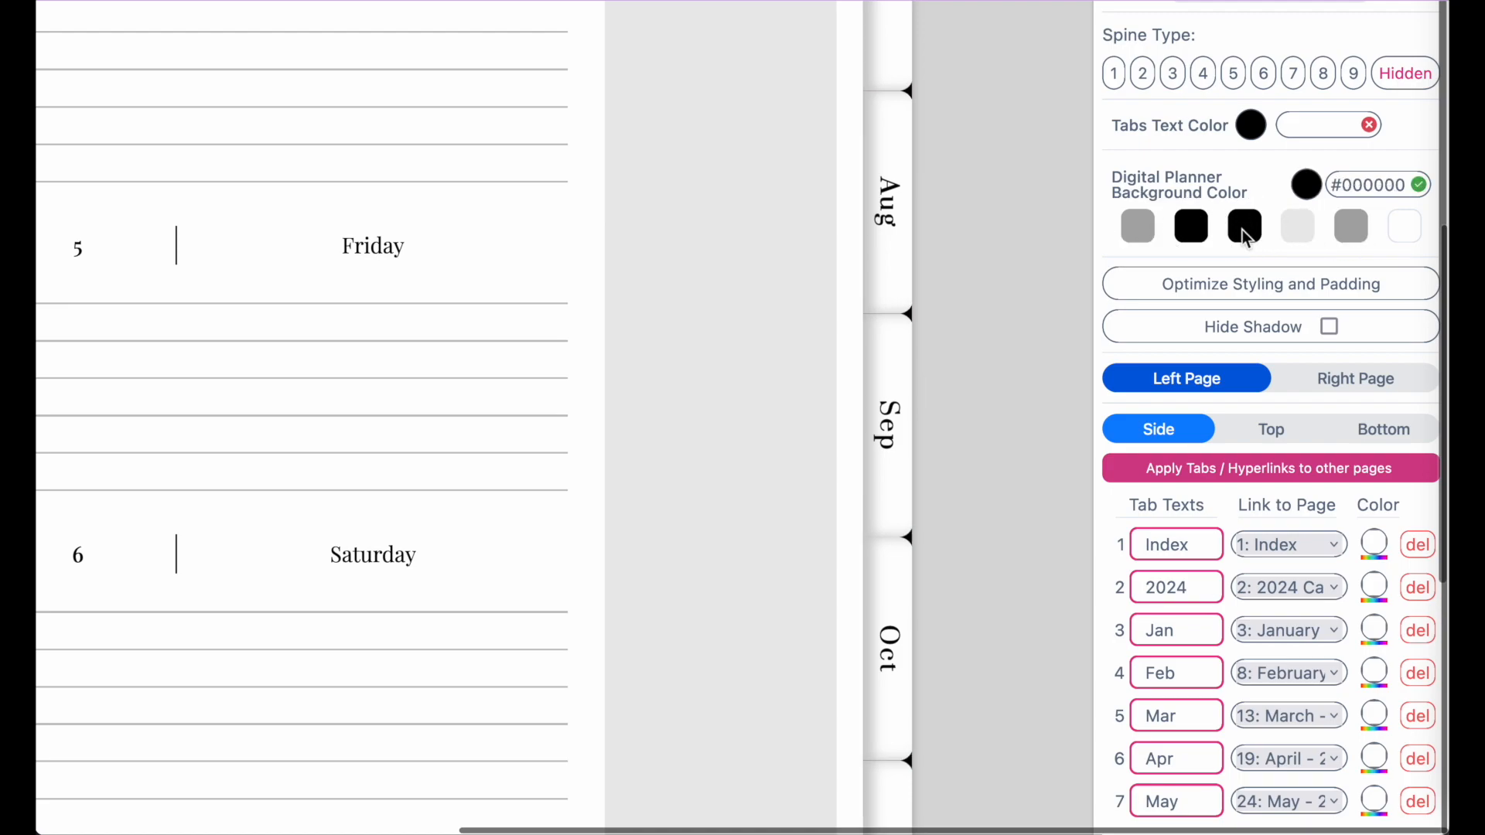
click(1303, 229)
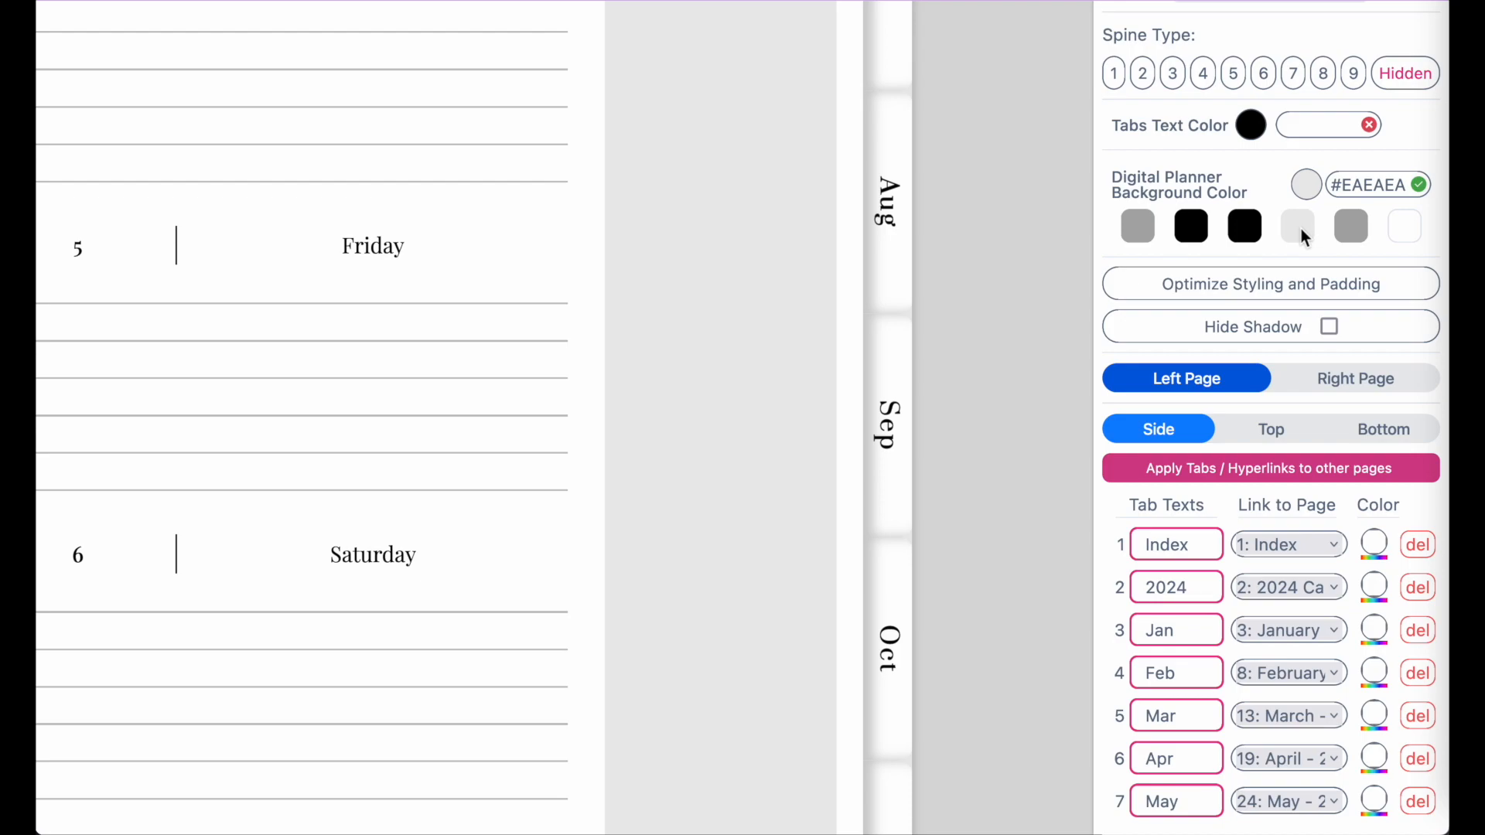
click(1153, 232)
click(1298, 226)
Hide the shadow of the digital planner and inspect the side tabs on the right page.
click(1292, 469)
click(1327, 328)
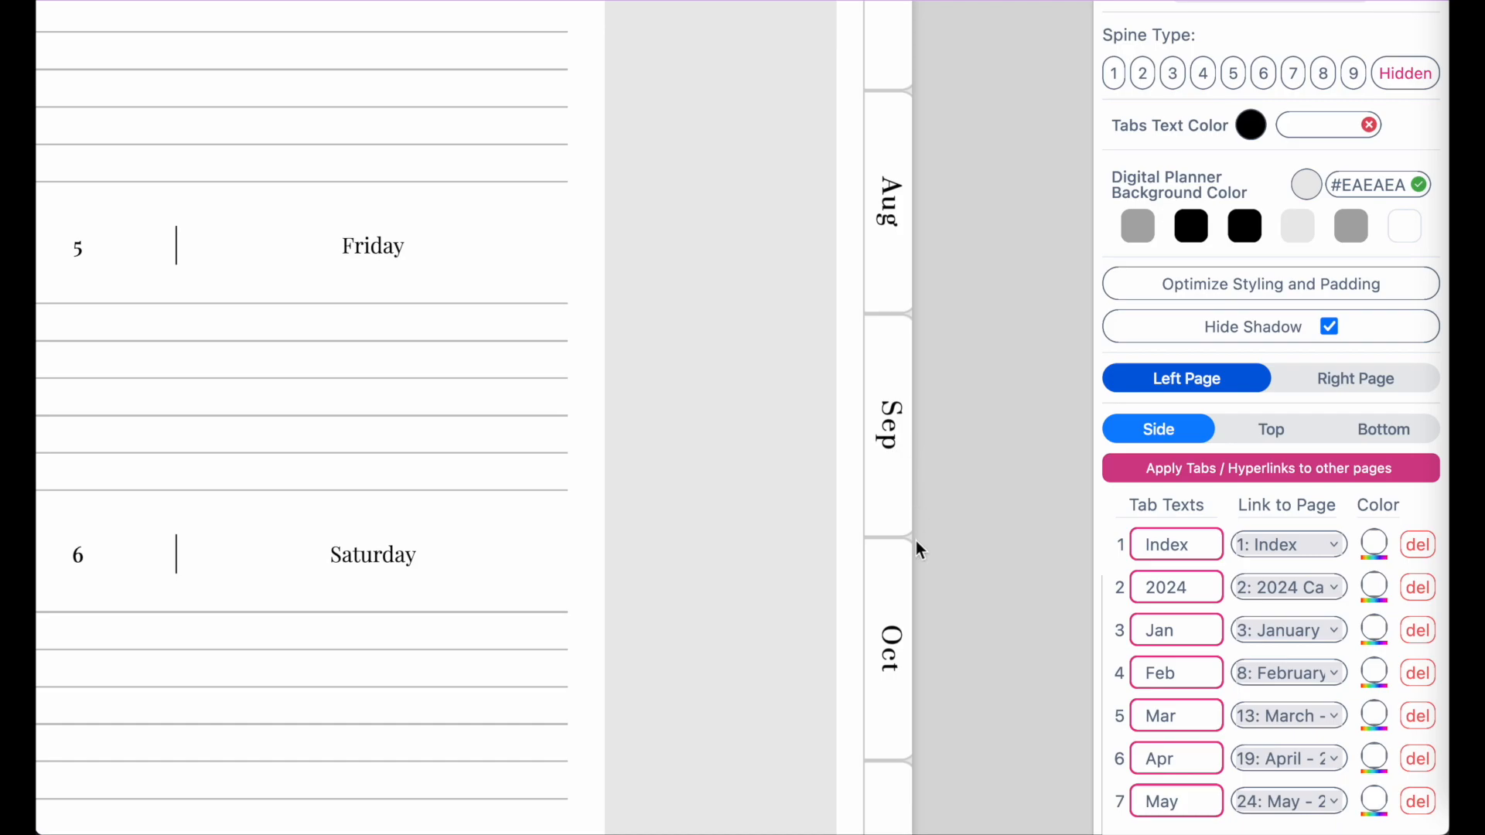
scroll(925, 248, up, 5)
scroll(925, 248, right, 10)
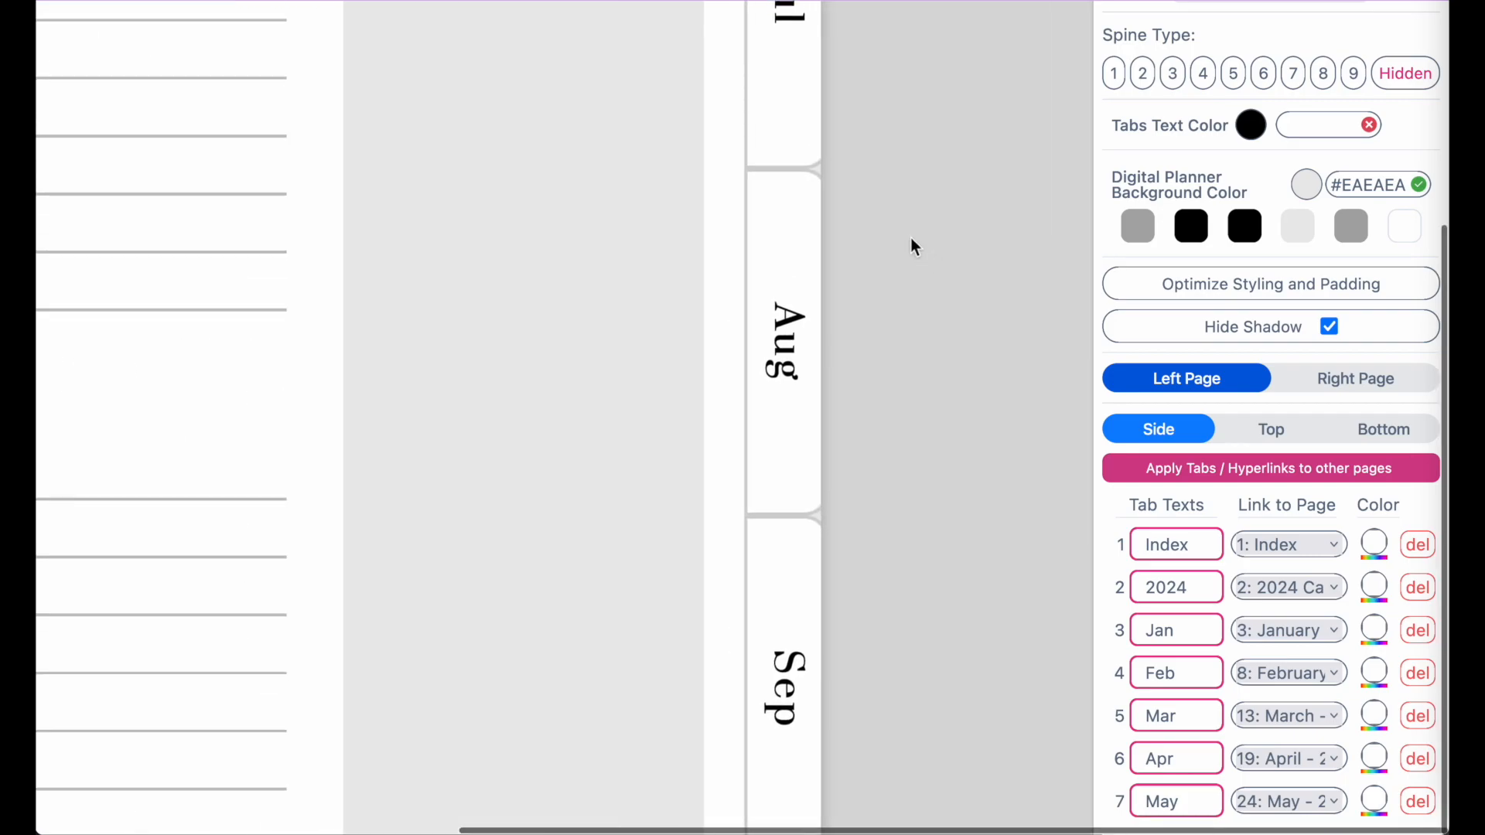
Set the corner radius of the right page's side tabs to 0.
scroll(1279, 564, down, 3)
scroll(1336, 271, up, 1)
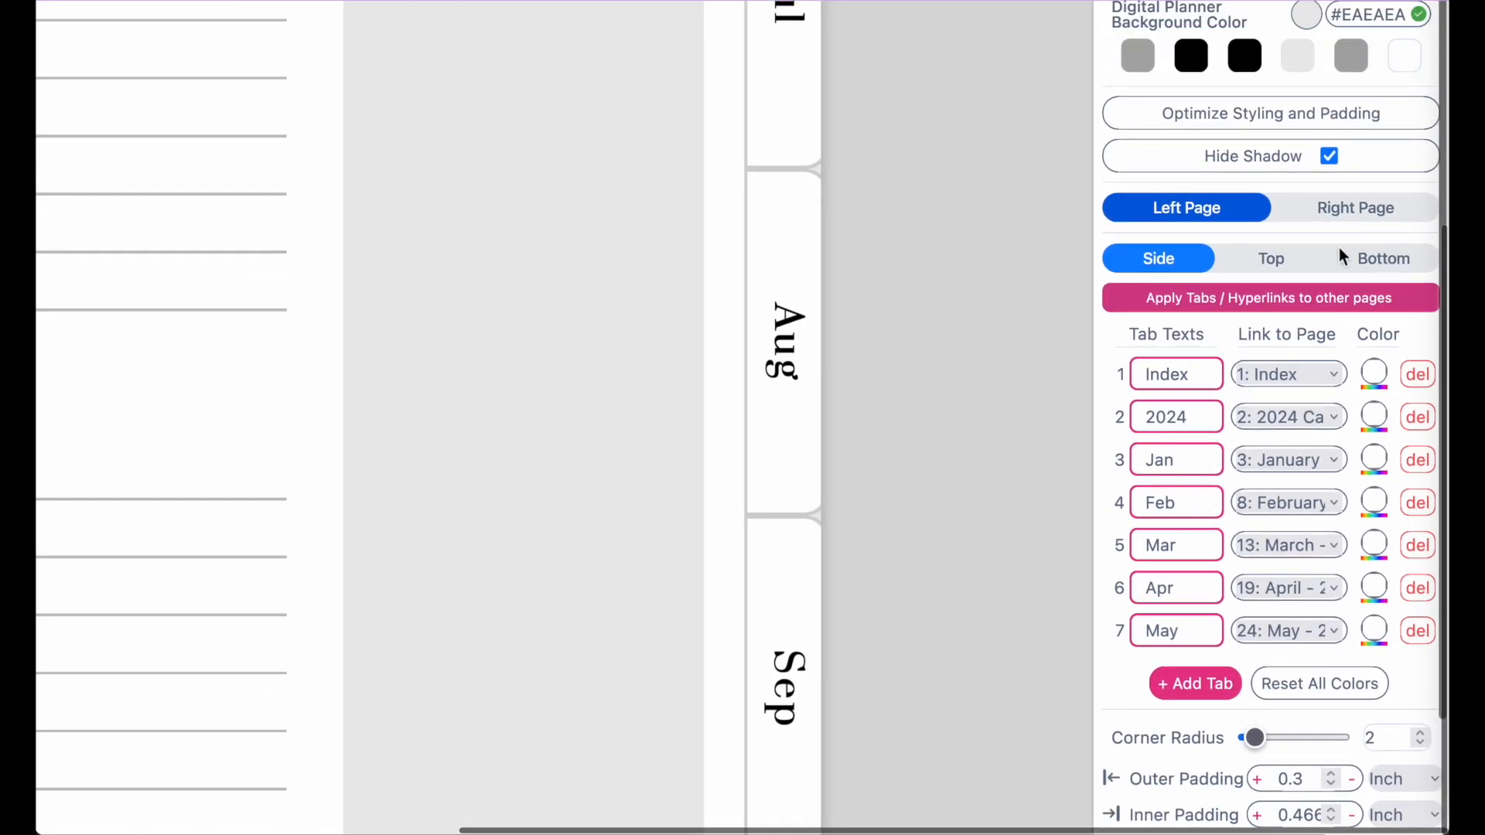
click(1371, 209)
scroll(1269, 534, down, 3)
drag(1255, 596, 1089, 595)
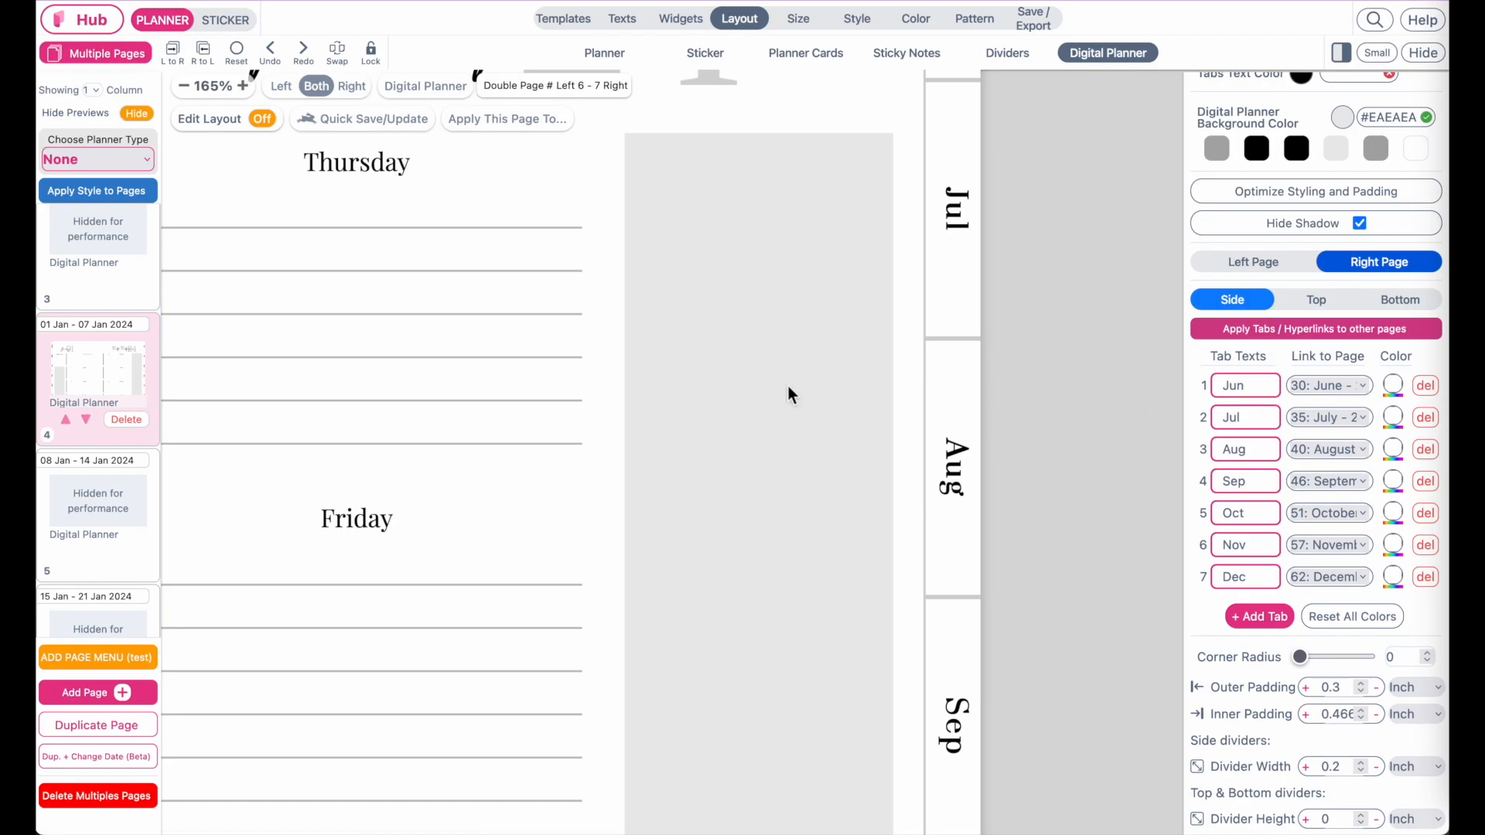
Set the corner radius of the left page's side tabs to 0 and check the whole weekly spread.
scroll(788, 387, up, 4)
scroll(788, 387, left, 20)
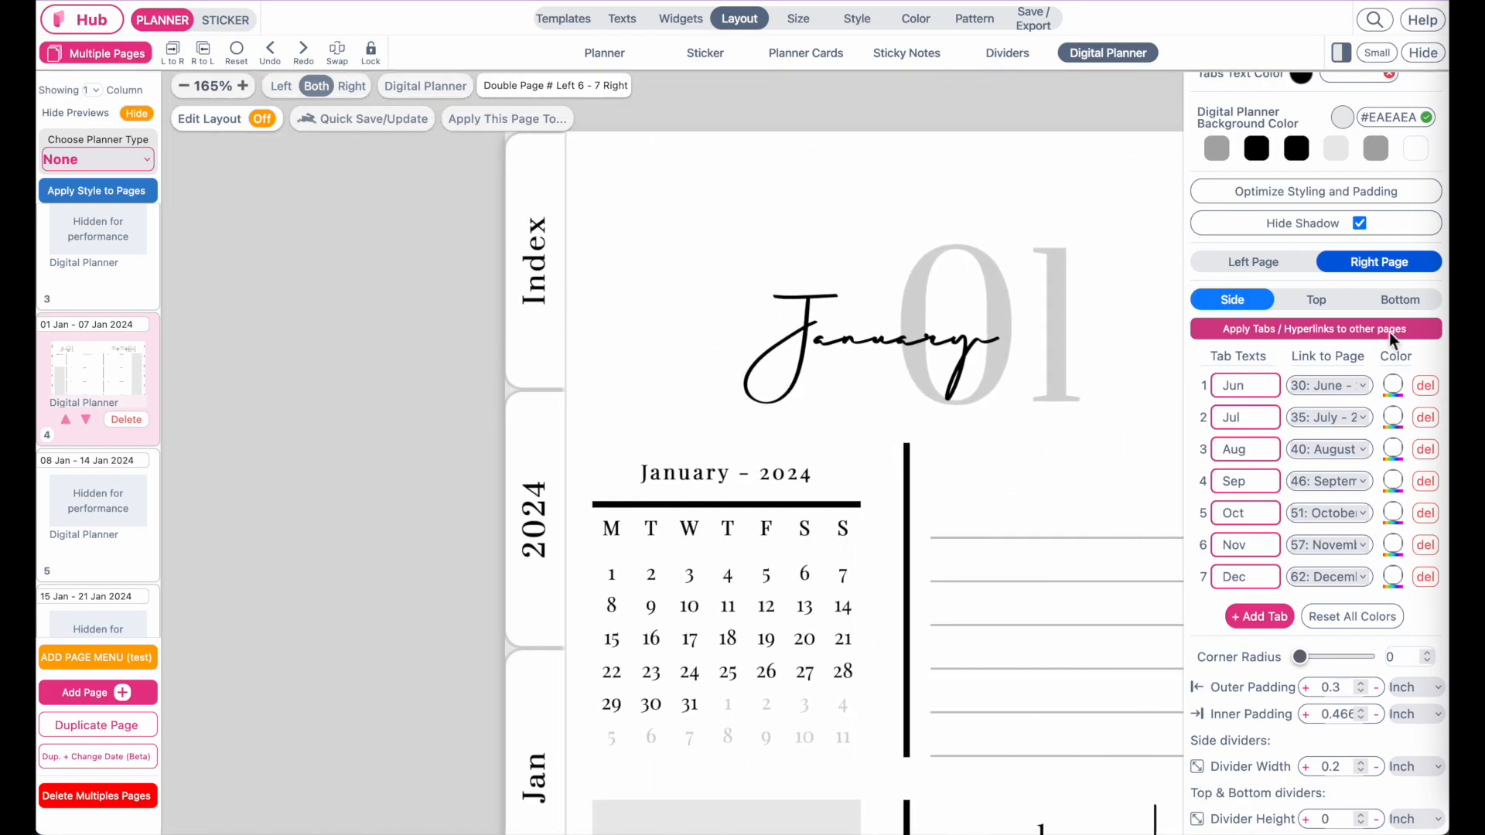
click(1254, 262)
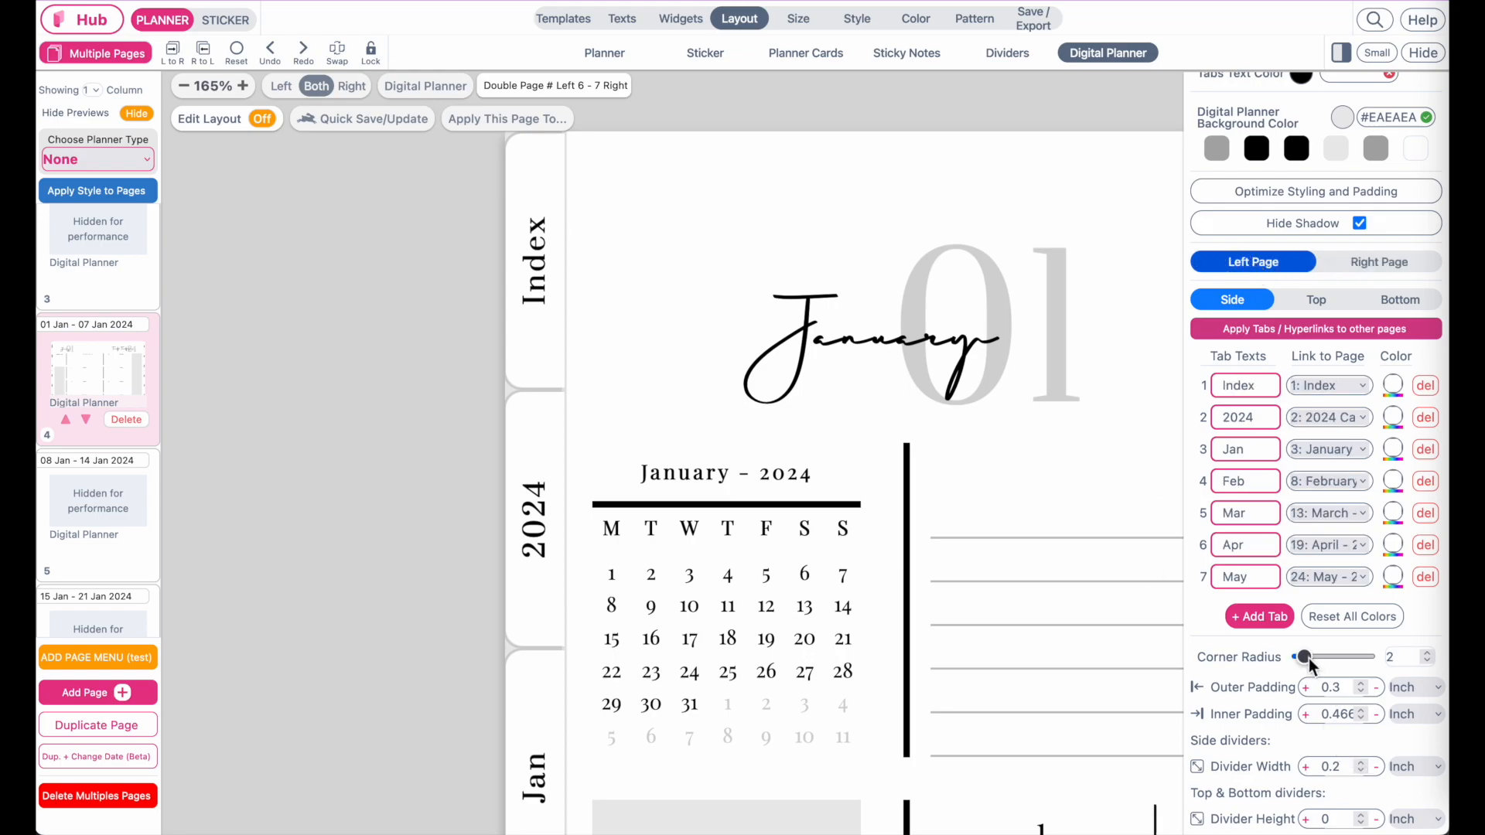
drag(1308, 657, 1299, 657)
scroll(690, 576, down, 5)
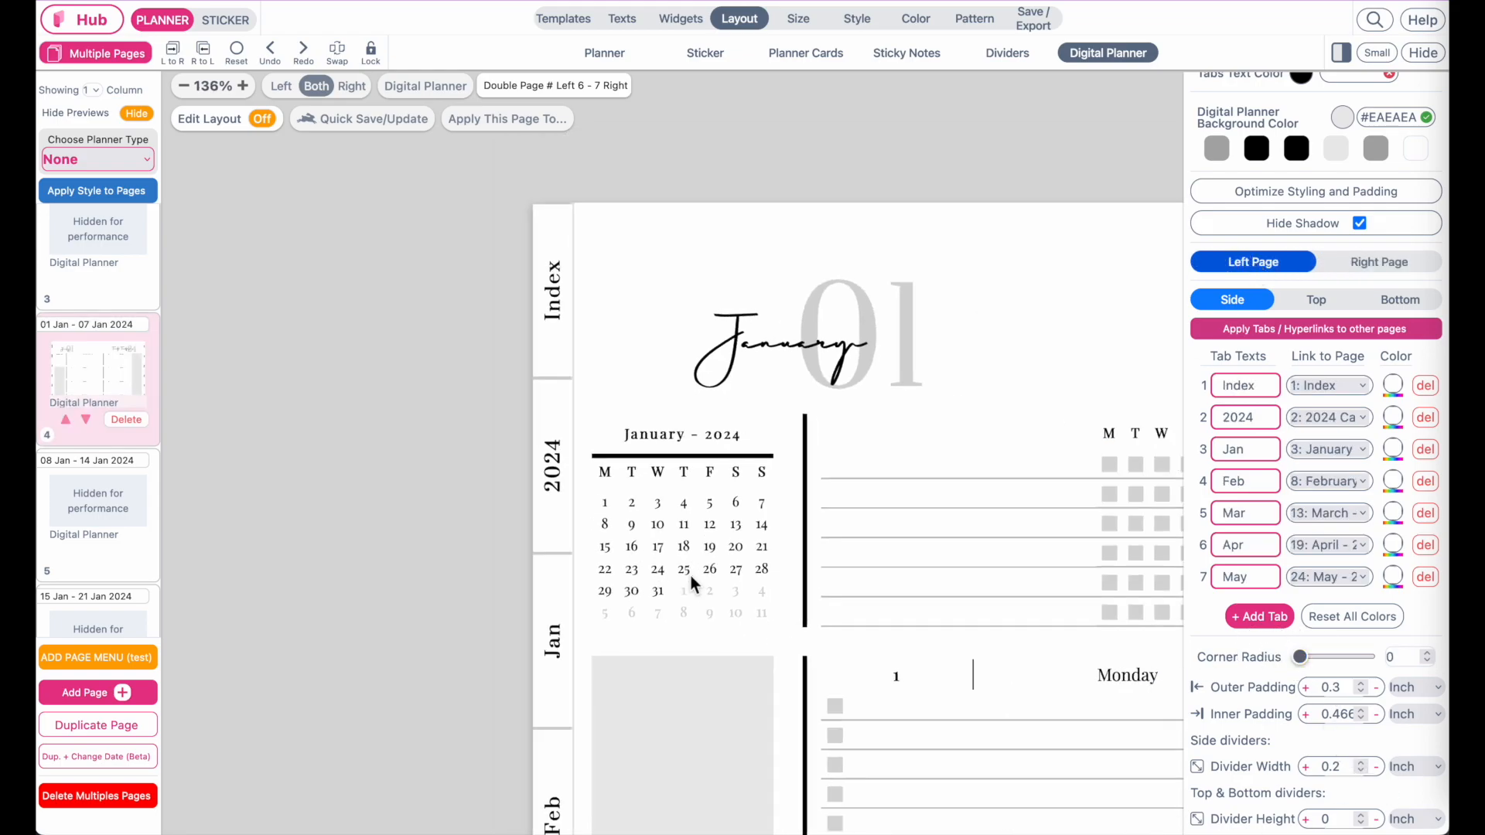
scroll(691, 577, right, 5)
scroll(691, 577, down, 4)
scroll(691, 577, down, 1)
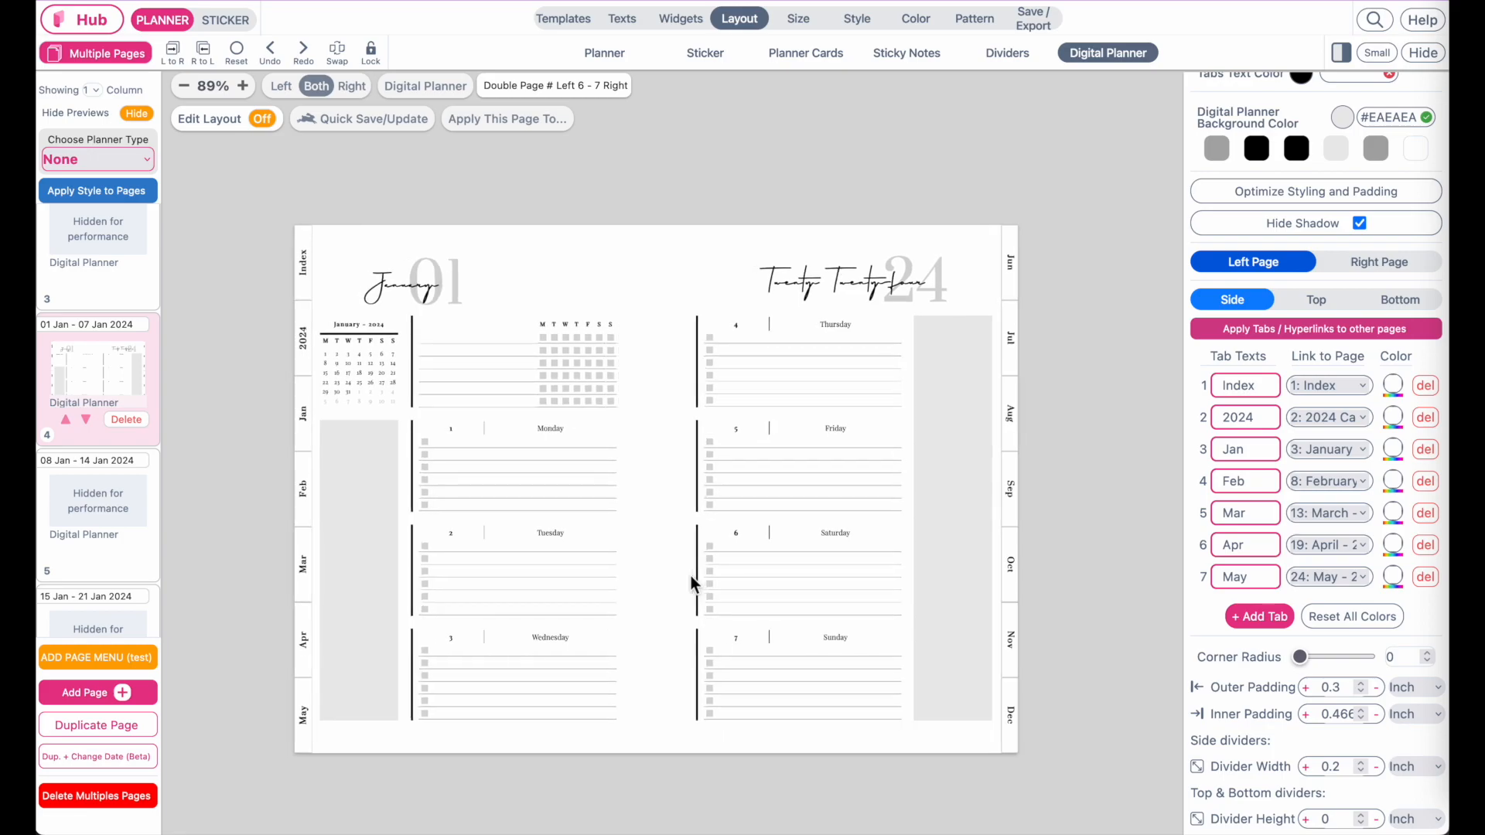
Change the digital planner's tab font to the regular font AnticDidone-Regular.
scroll(690, 577, up, 3)
scroll(690, 575, down, 1)
scroll(690, 576, right, 1)
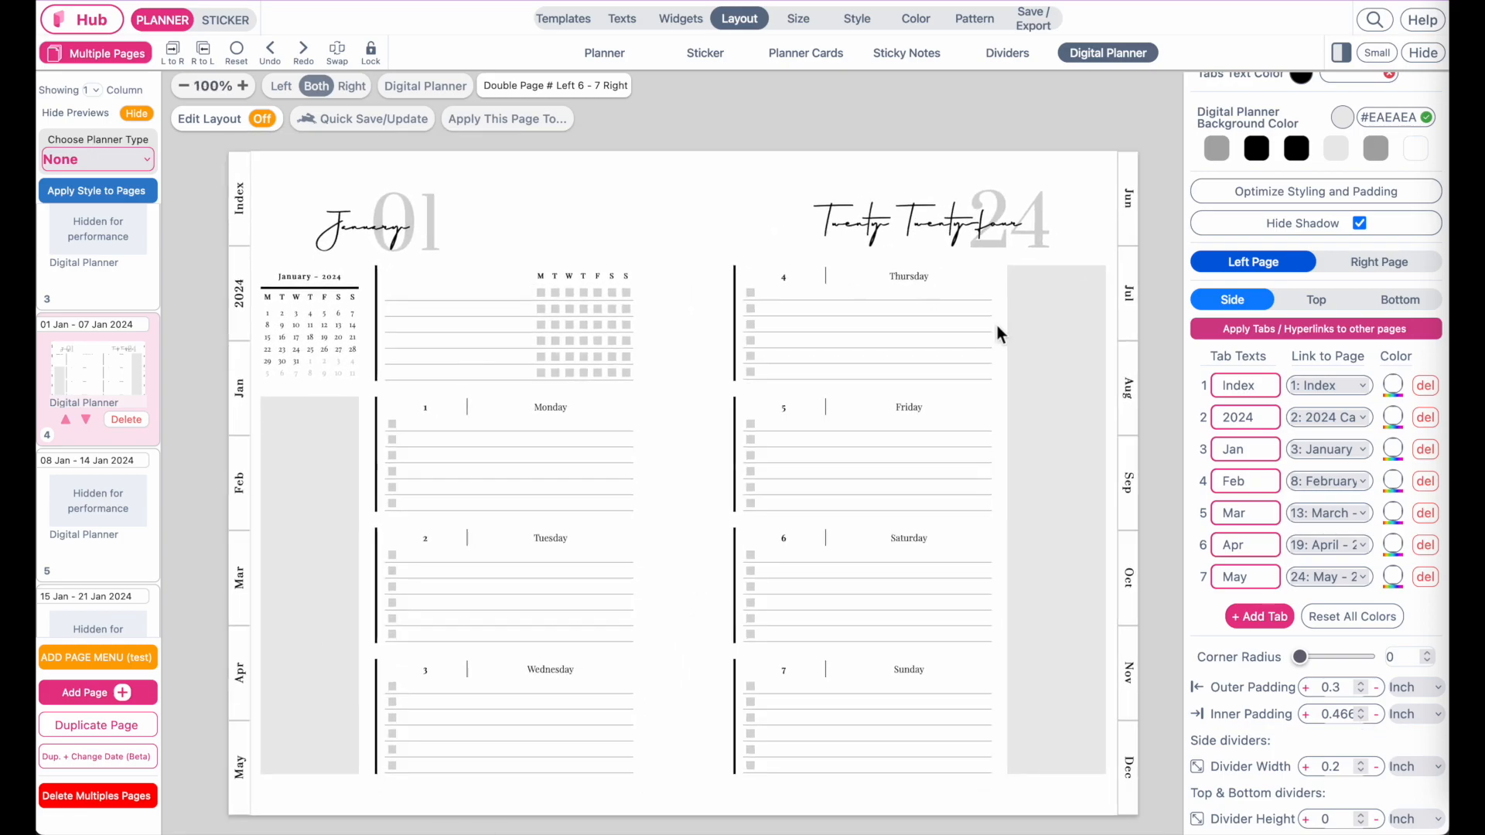
scroll(1298, 311, up, 5)
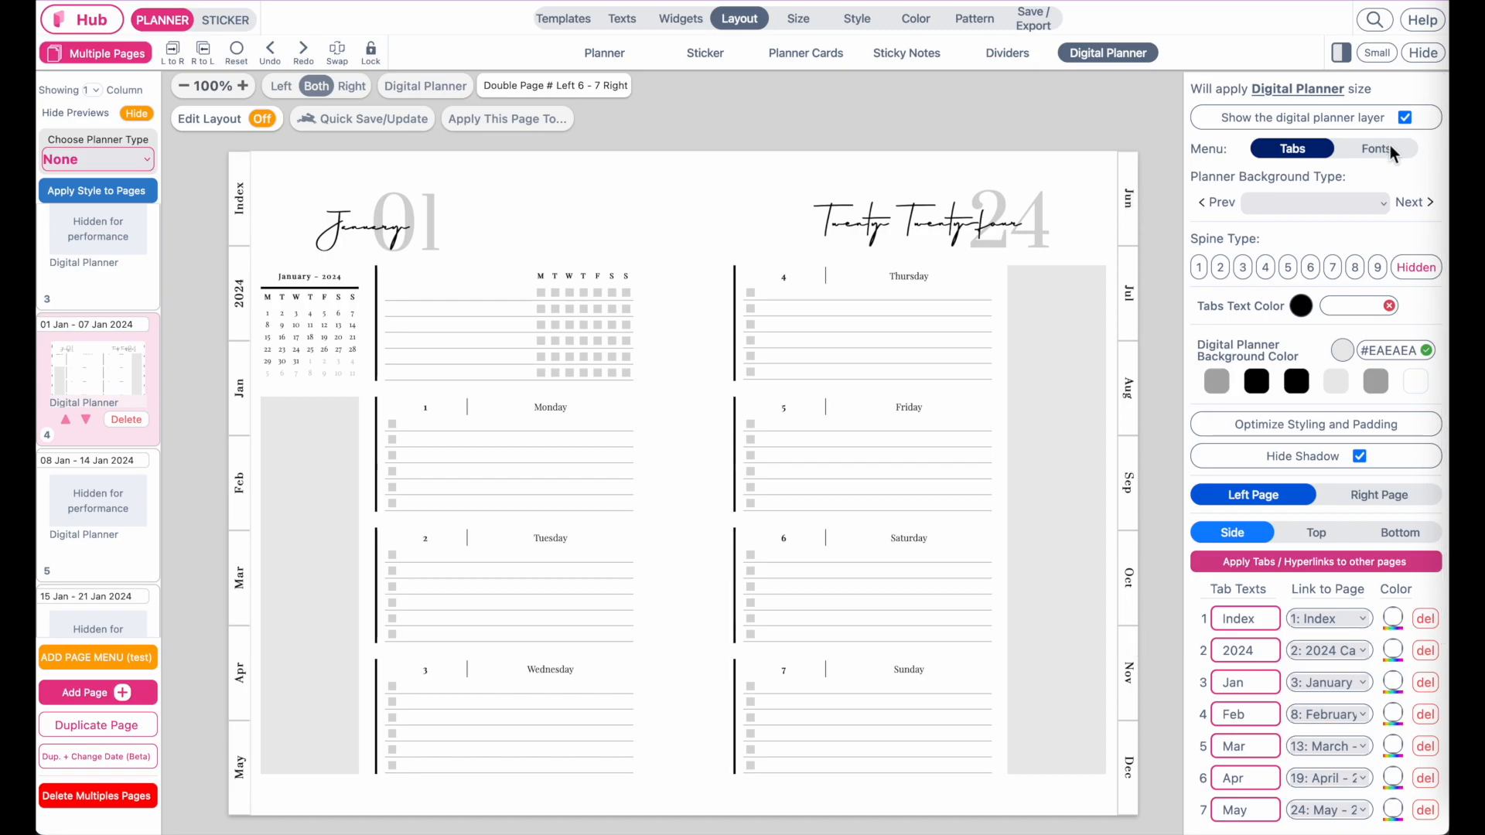
click(1410, 142)
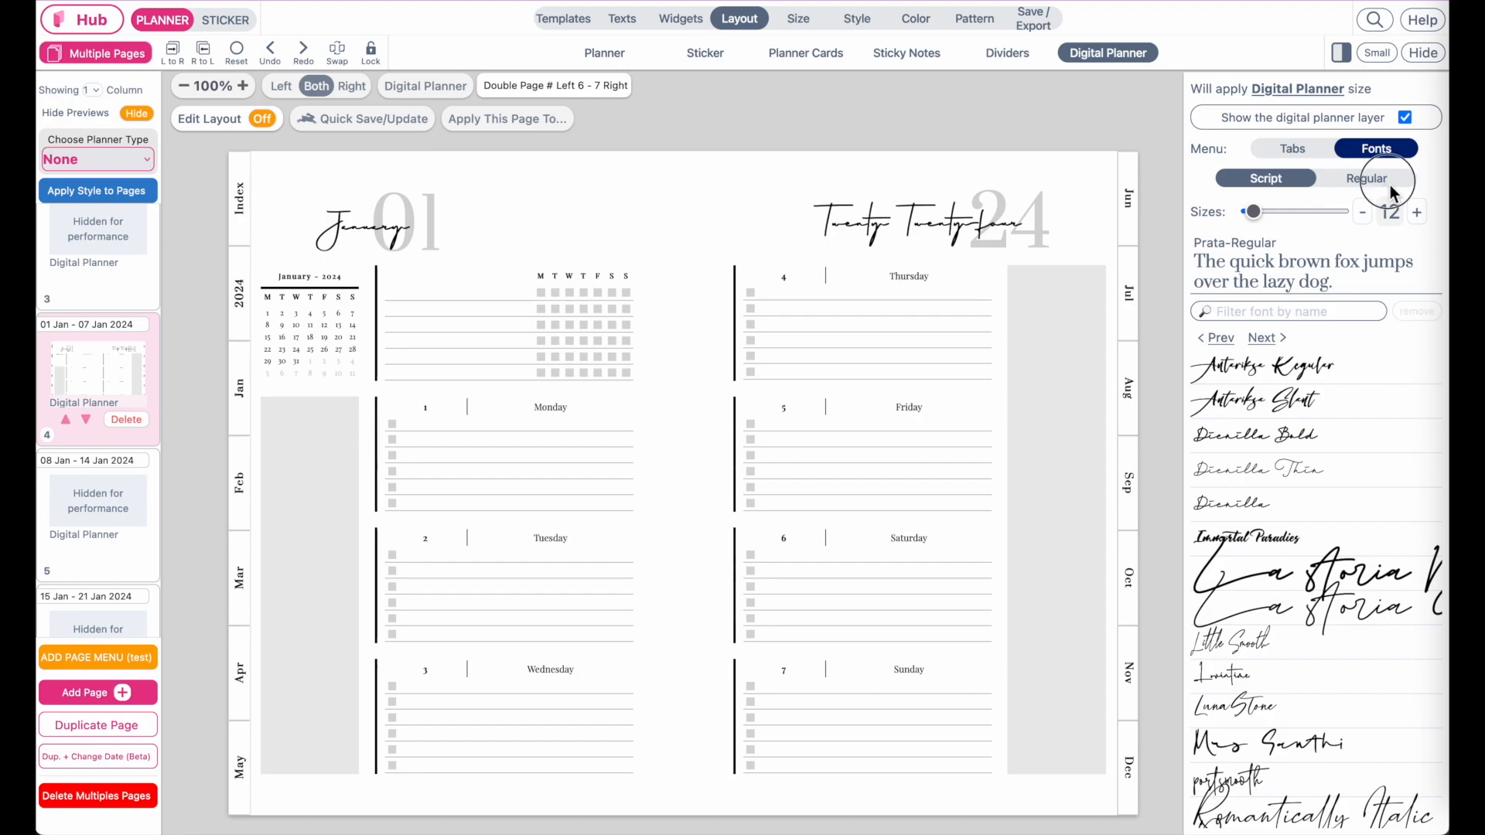
click(1384, 184)
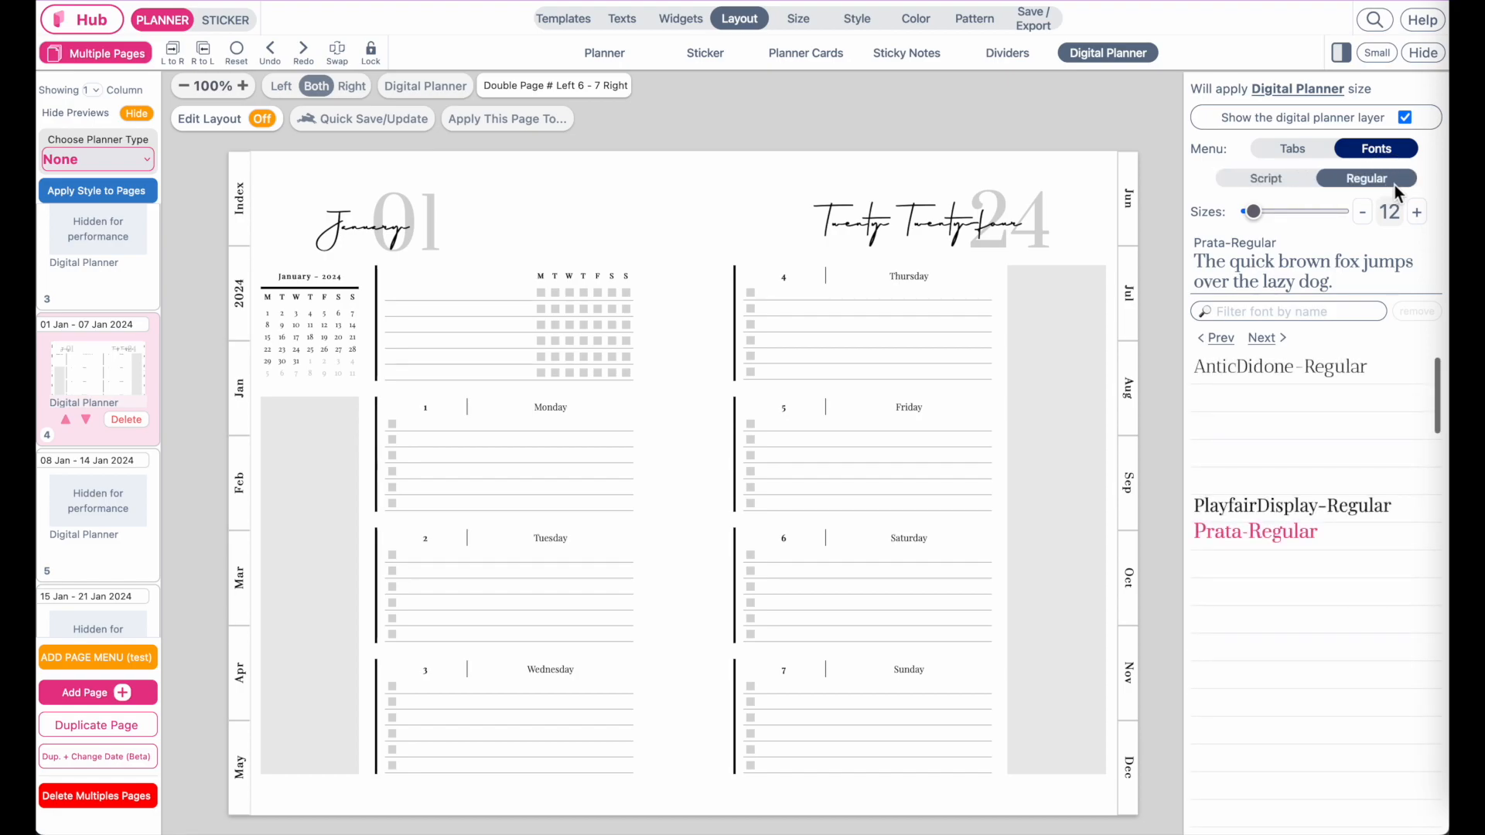
click(1316, 364)
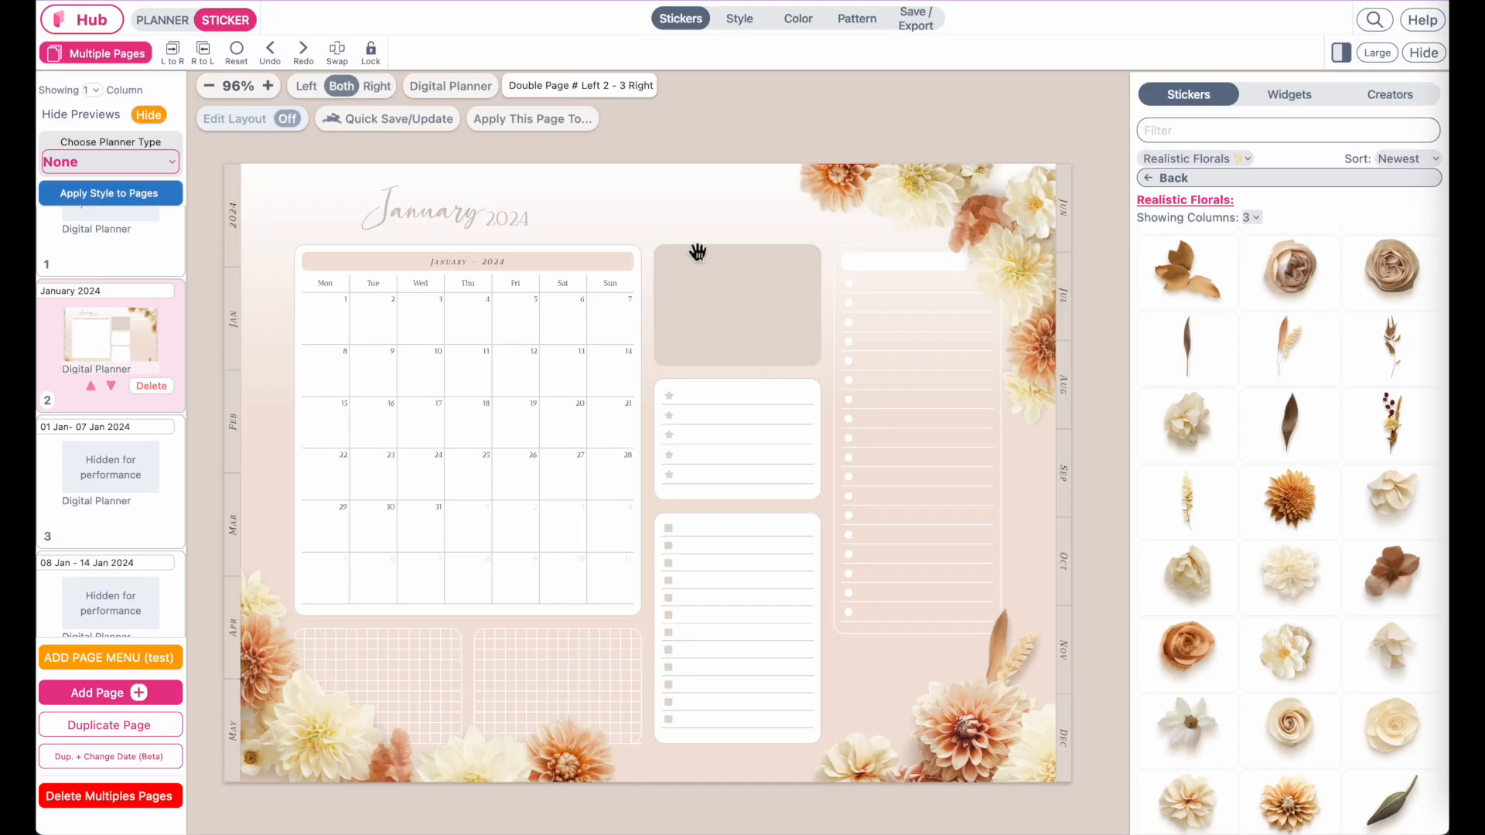
Copy the outline color #E3DAD3 from the floral January sticker page and set it as the weekly spread's outline color.
click(797, 23)
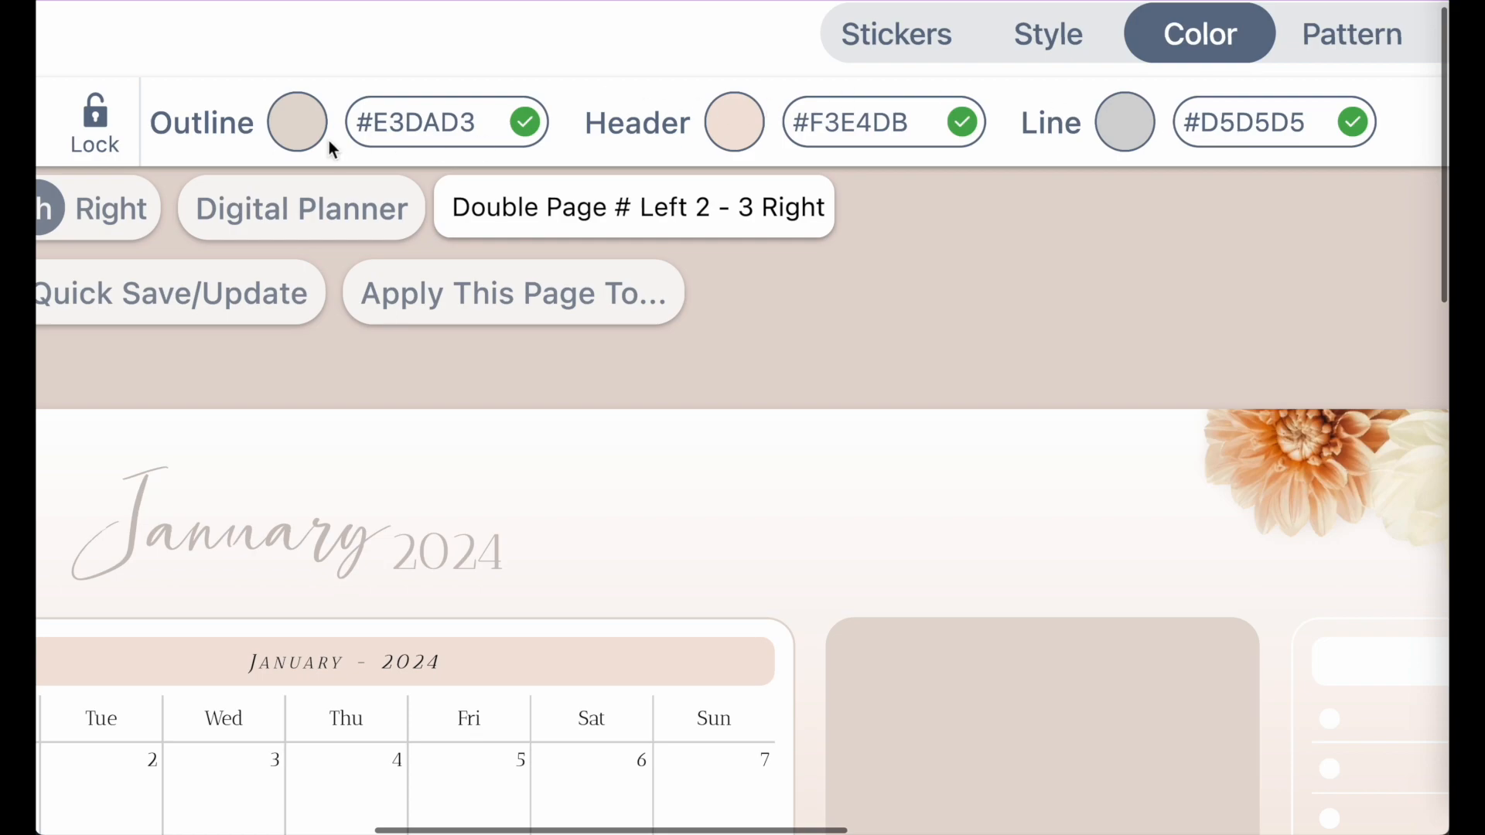
drag(484, 126, 343, 116)
key(super+c)
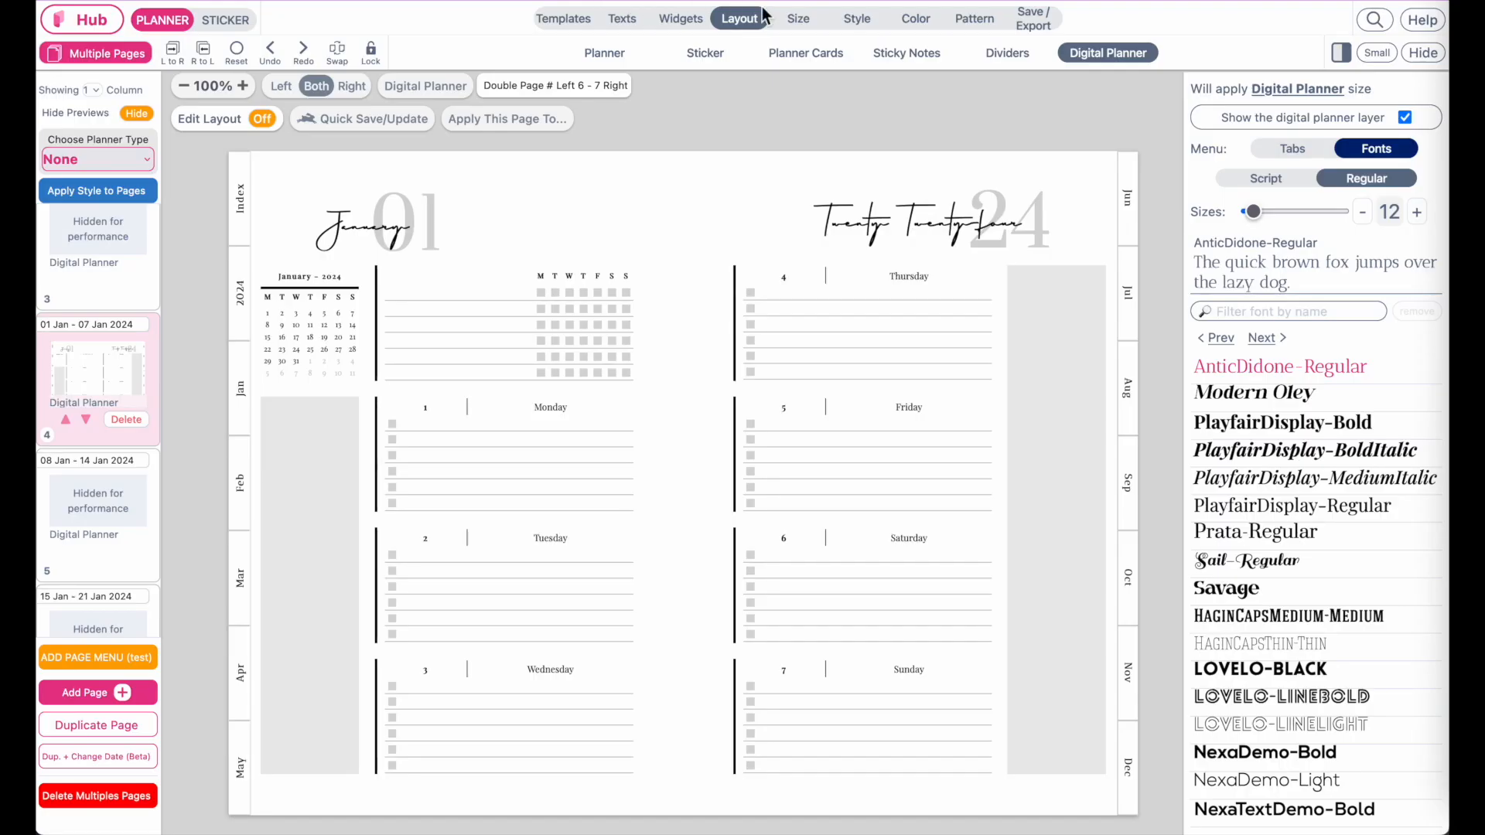
click(915, 19)
drag(525, 52, 445, 52)
click(443, 30)
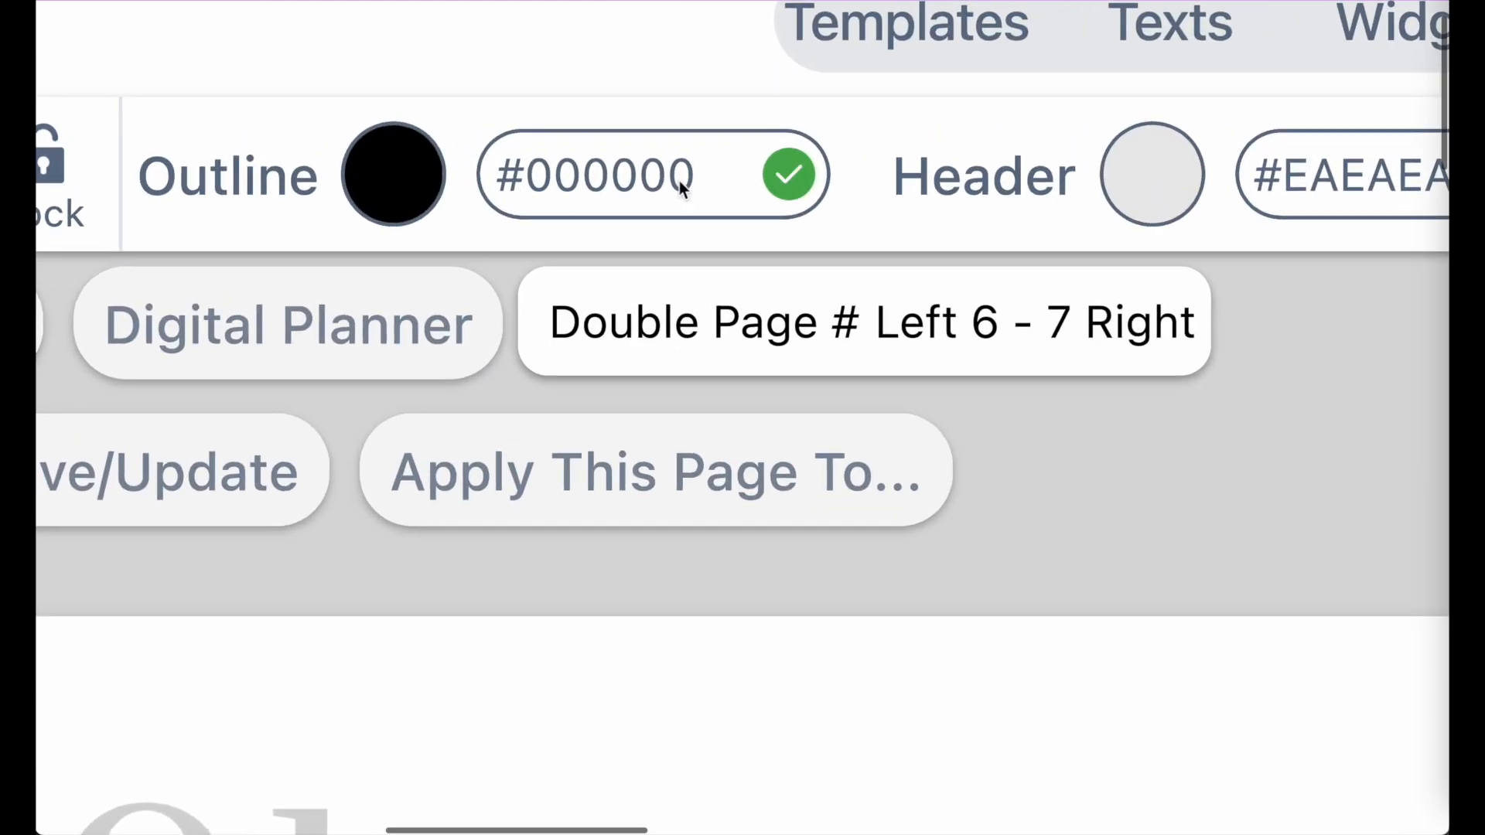
double_click(513, 53)
key(BackSpace)
key(BackSpace)
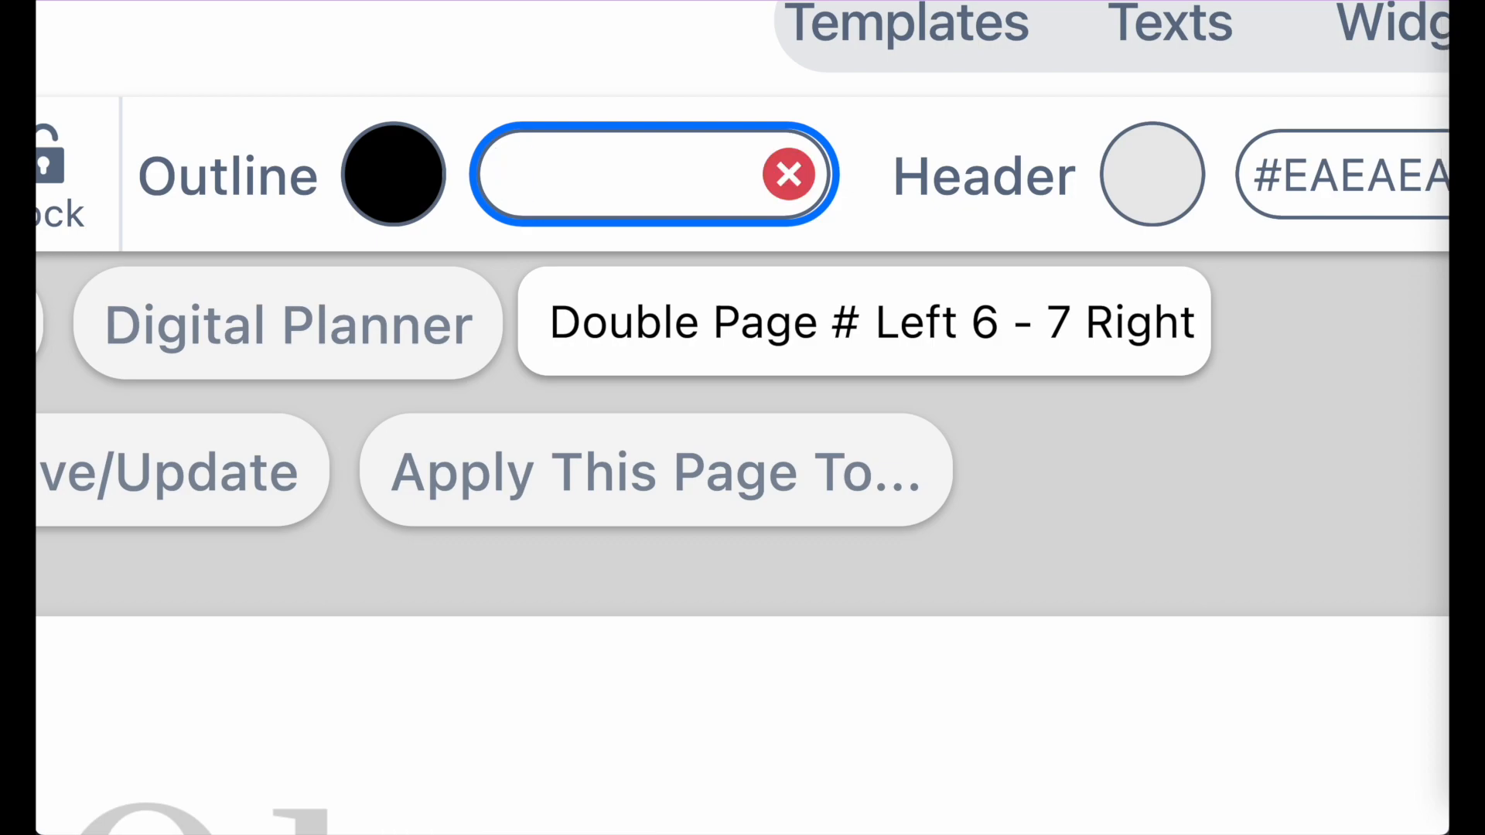
key(super+v)
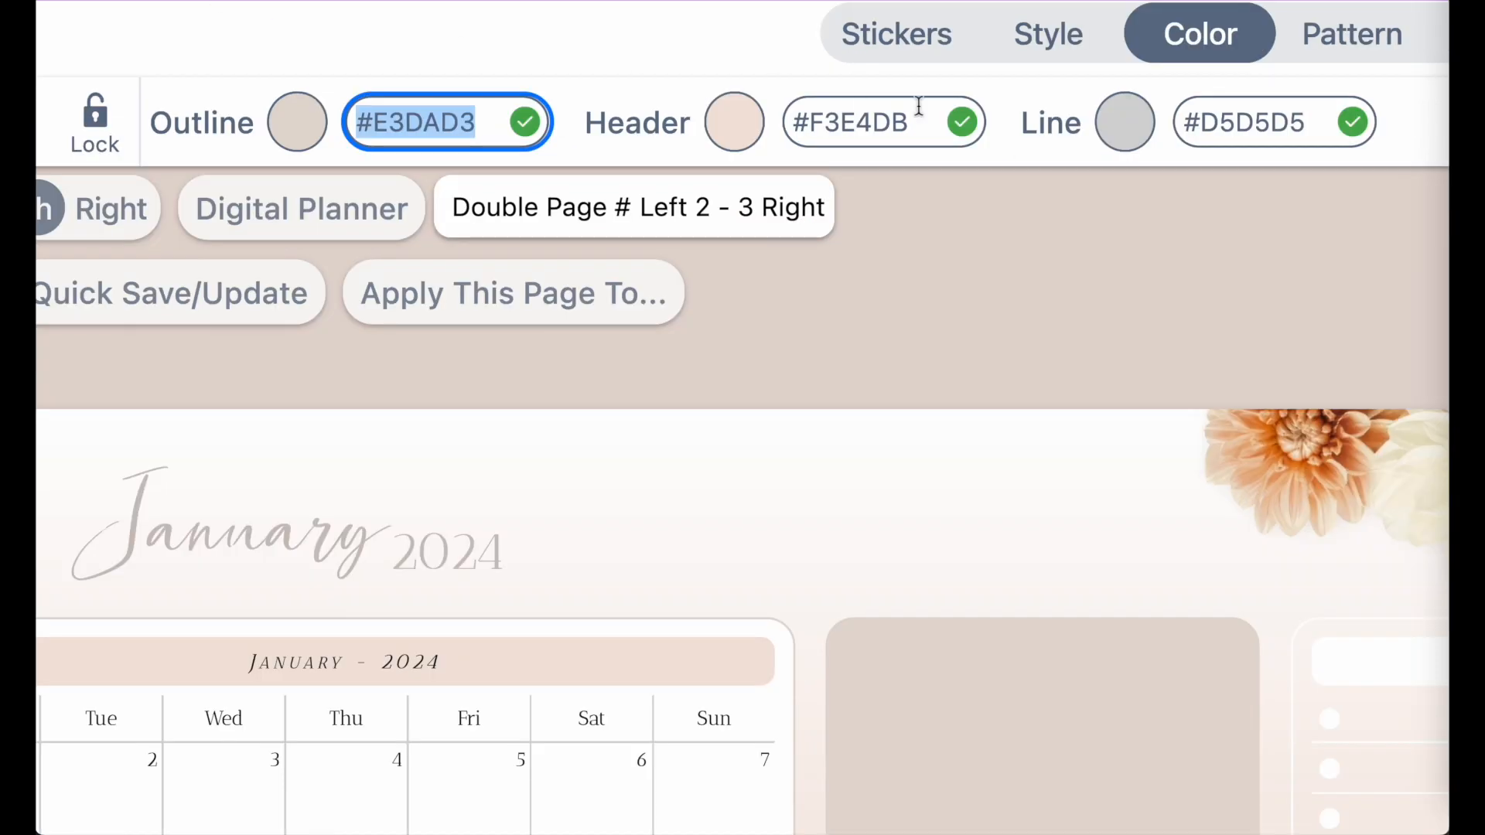
Copy the header color #F3E4DB from the floral January page and set it as the weekly spread's header color.
click(932, 120)
key(ctrl+c)
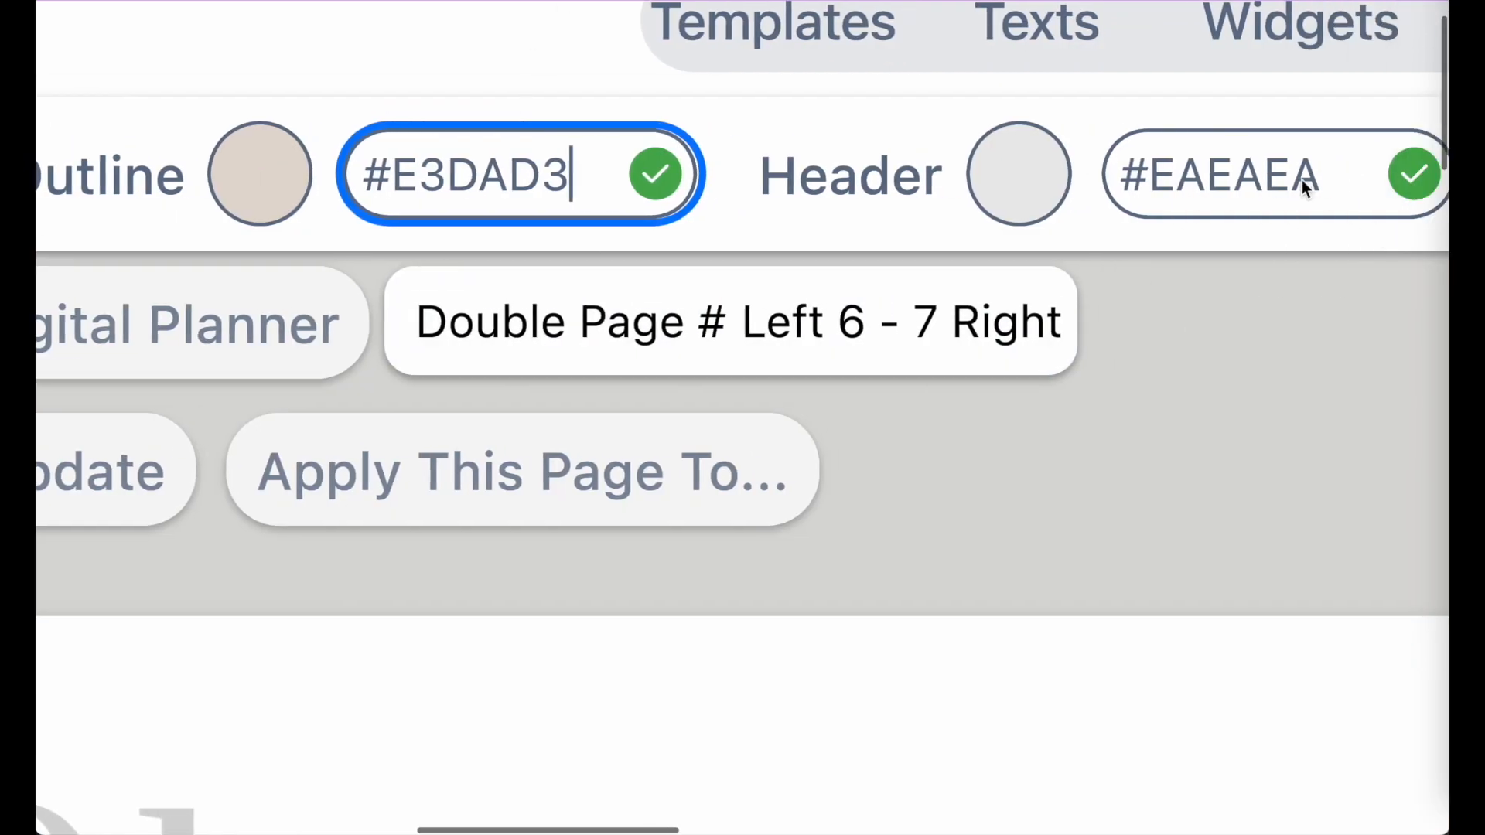
double_click(1463, 178)
key(BackSpace)
key(BackSpace)
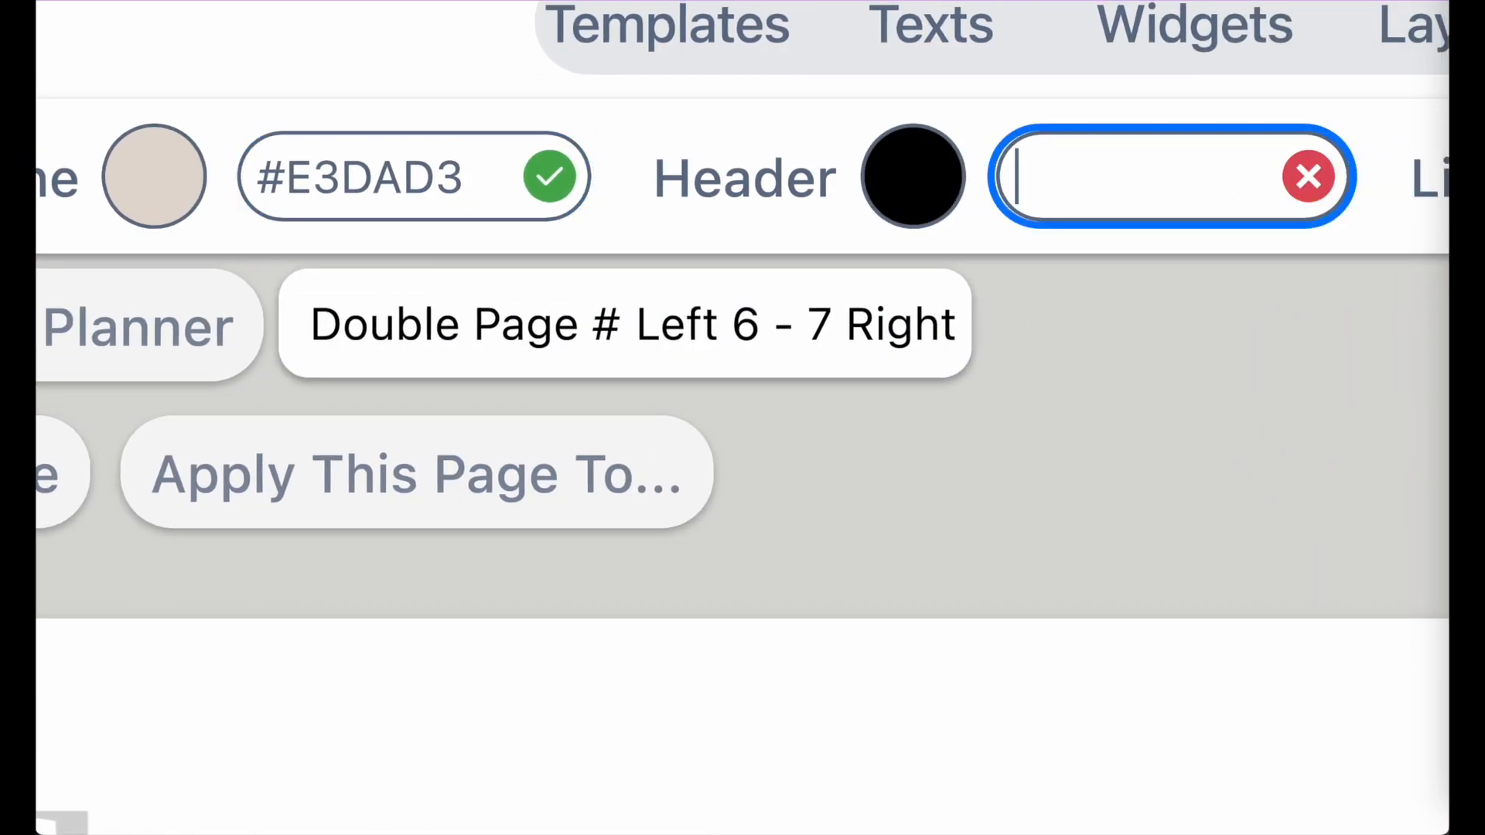
key(ctrl+v)
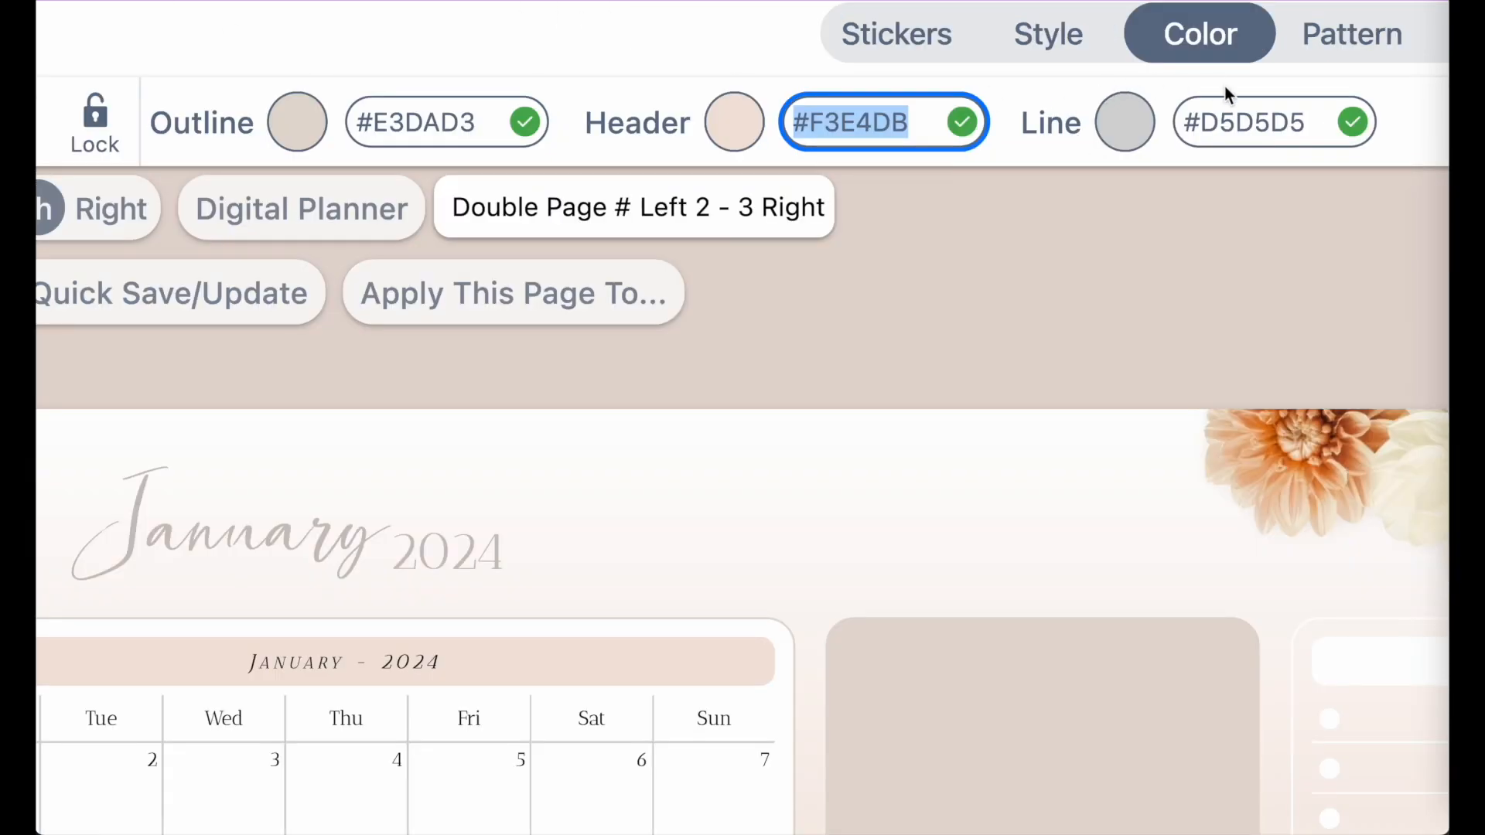
Copy the line color #D5D5D5 from the floral January page and set it as the weekly spread's line color.
click(1288, 127)
key(ctrl+c)
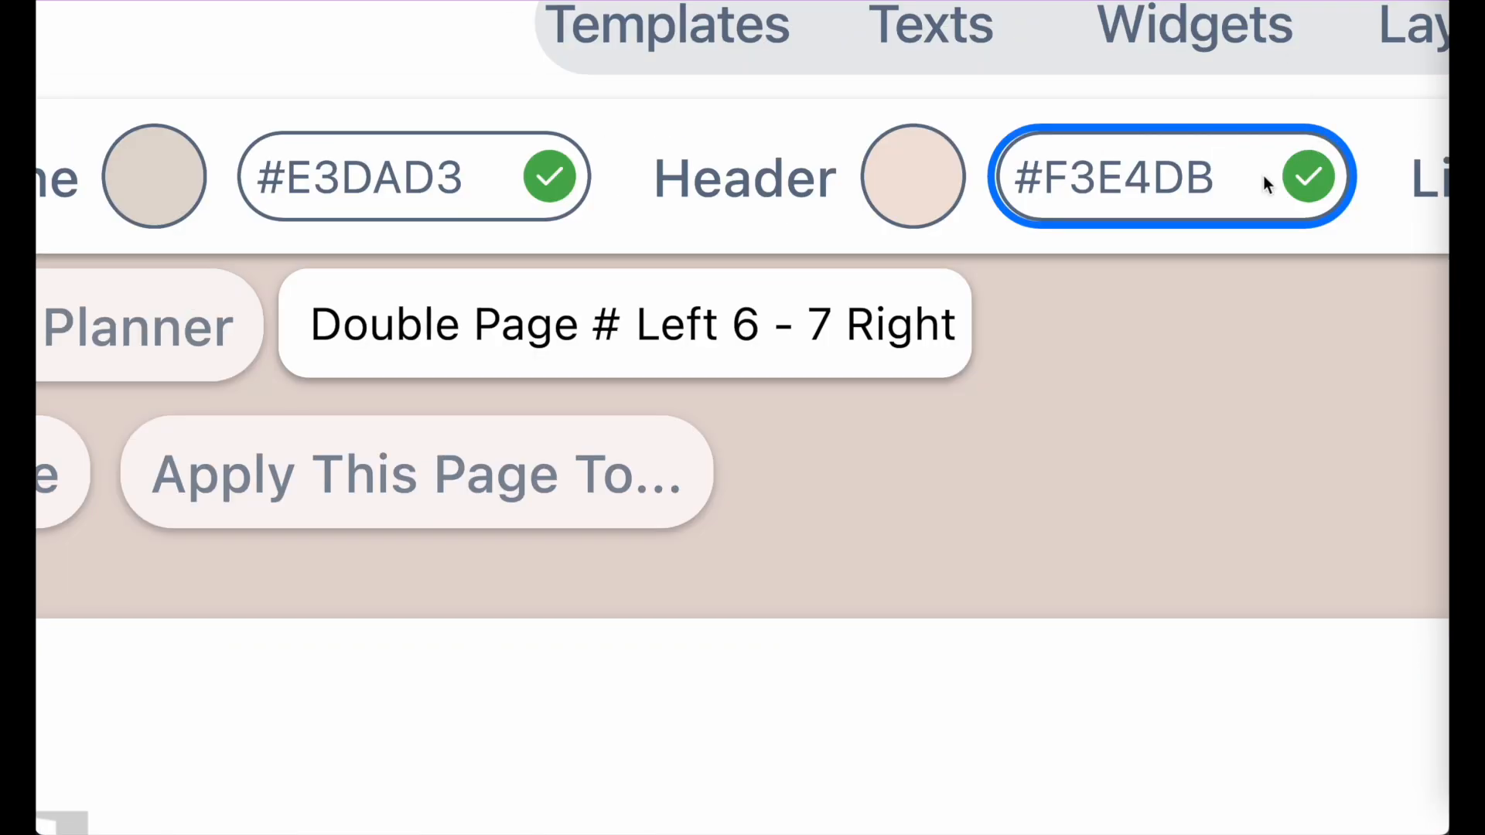
double_click(1070, 196)
key(ctrl+a)
key(ctrl+v)
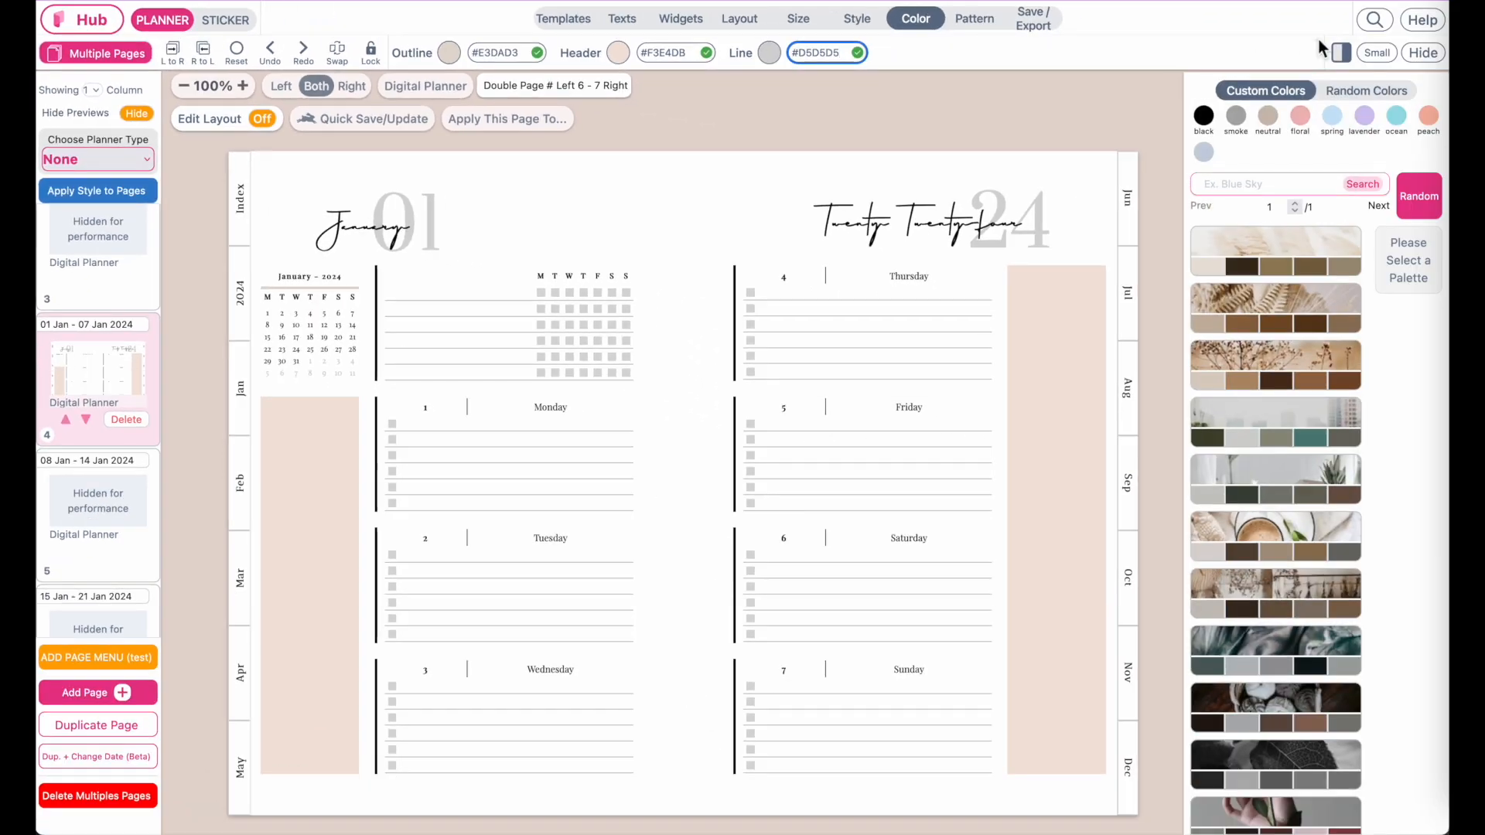
scroll(467, 619, right, 1)
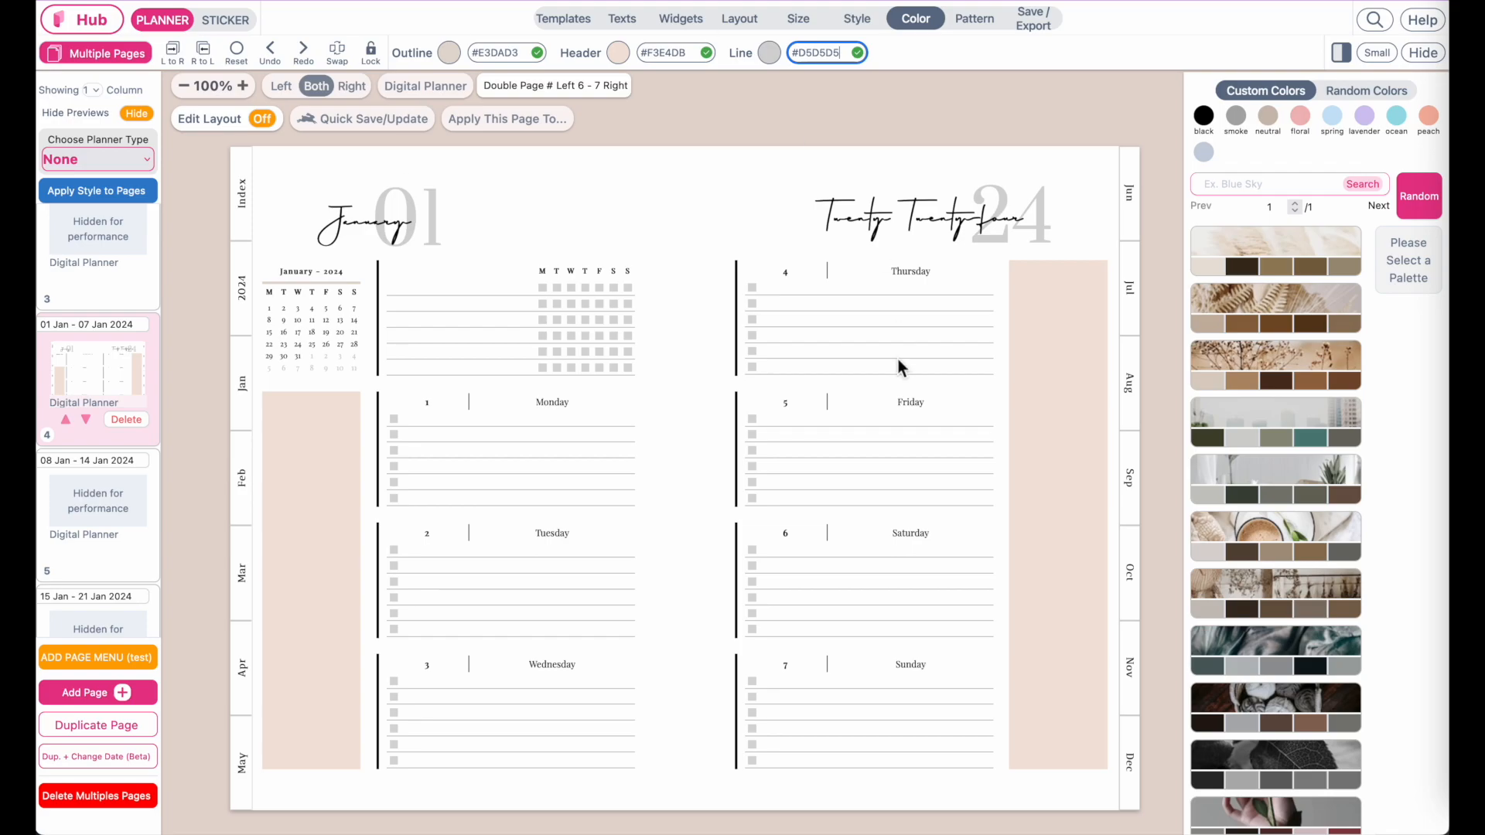
drag(898, 359, 884, 382)
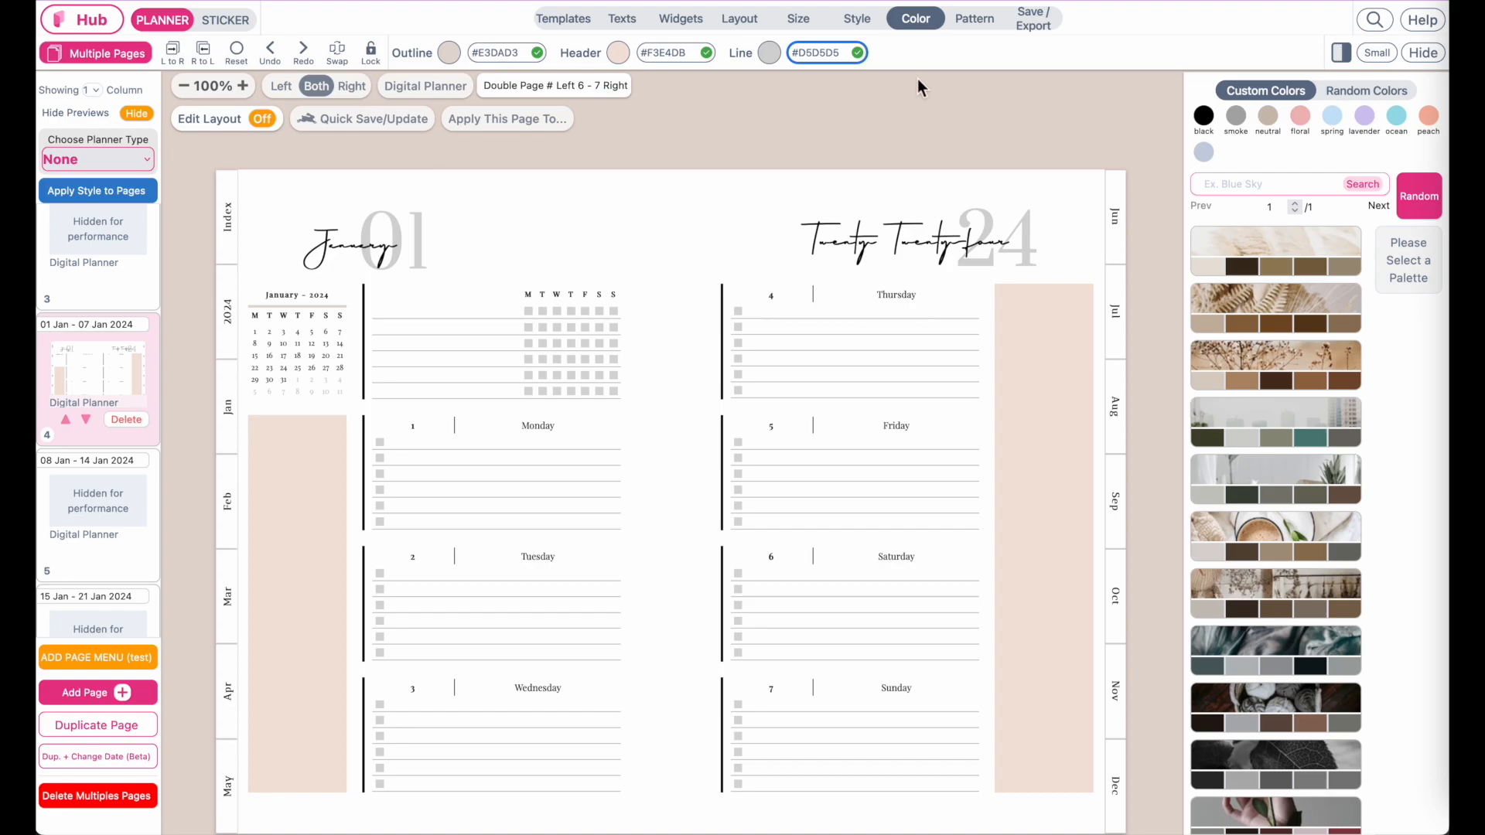
Apply the solid #f3e4db swatch from custom pattern set 1 as the weekly spread's background and inspect both pages.
click(983, 21)
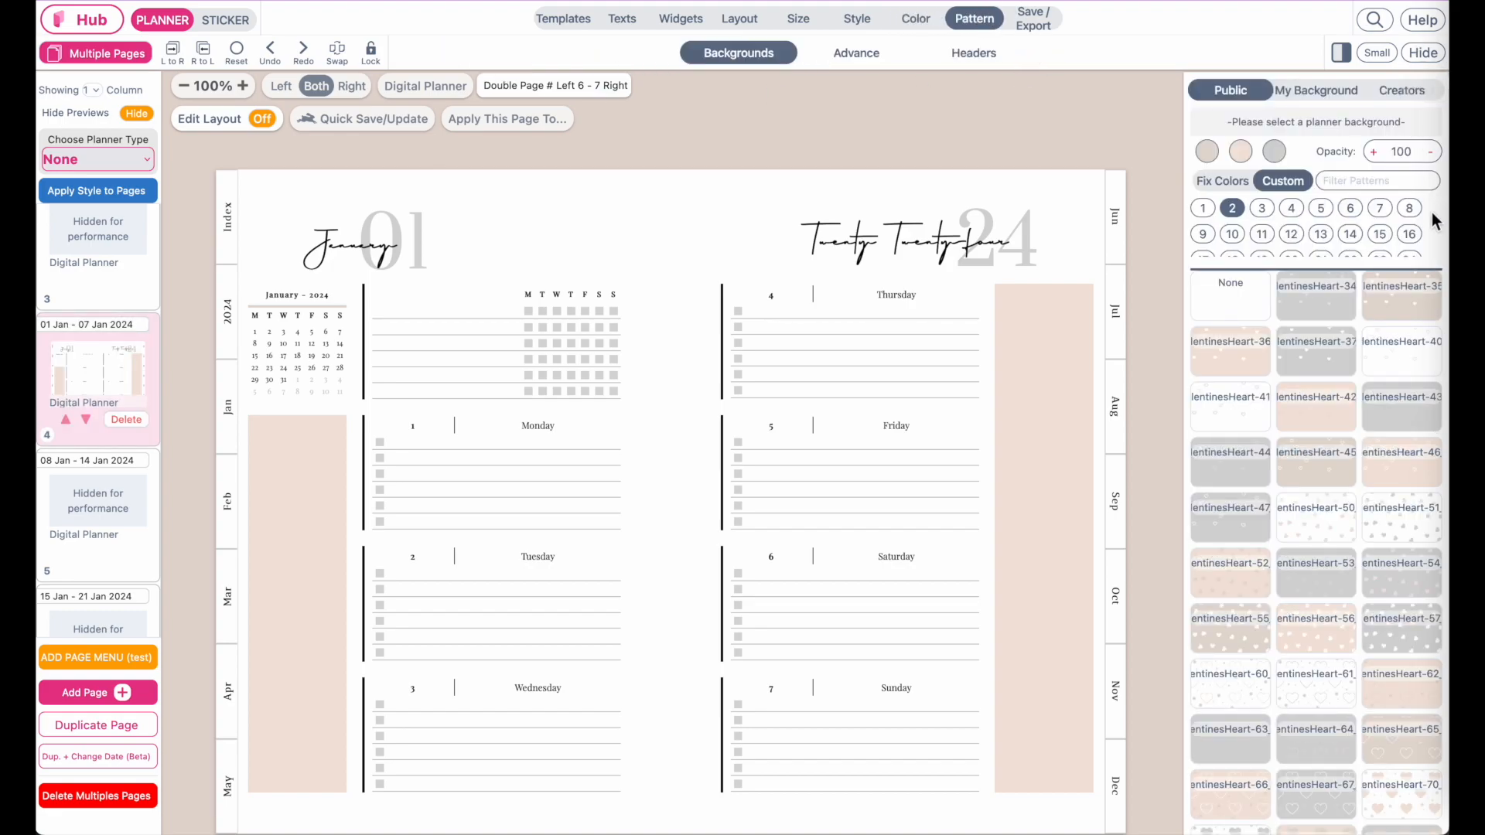
scroll(1416, 306, up, 1)
scroll(1366, 113, up, 2)
scroll(1366, 113, right, 1)
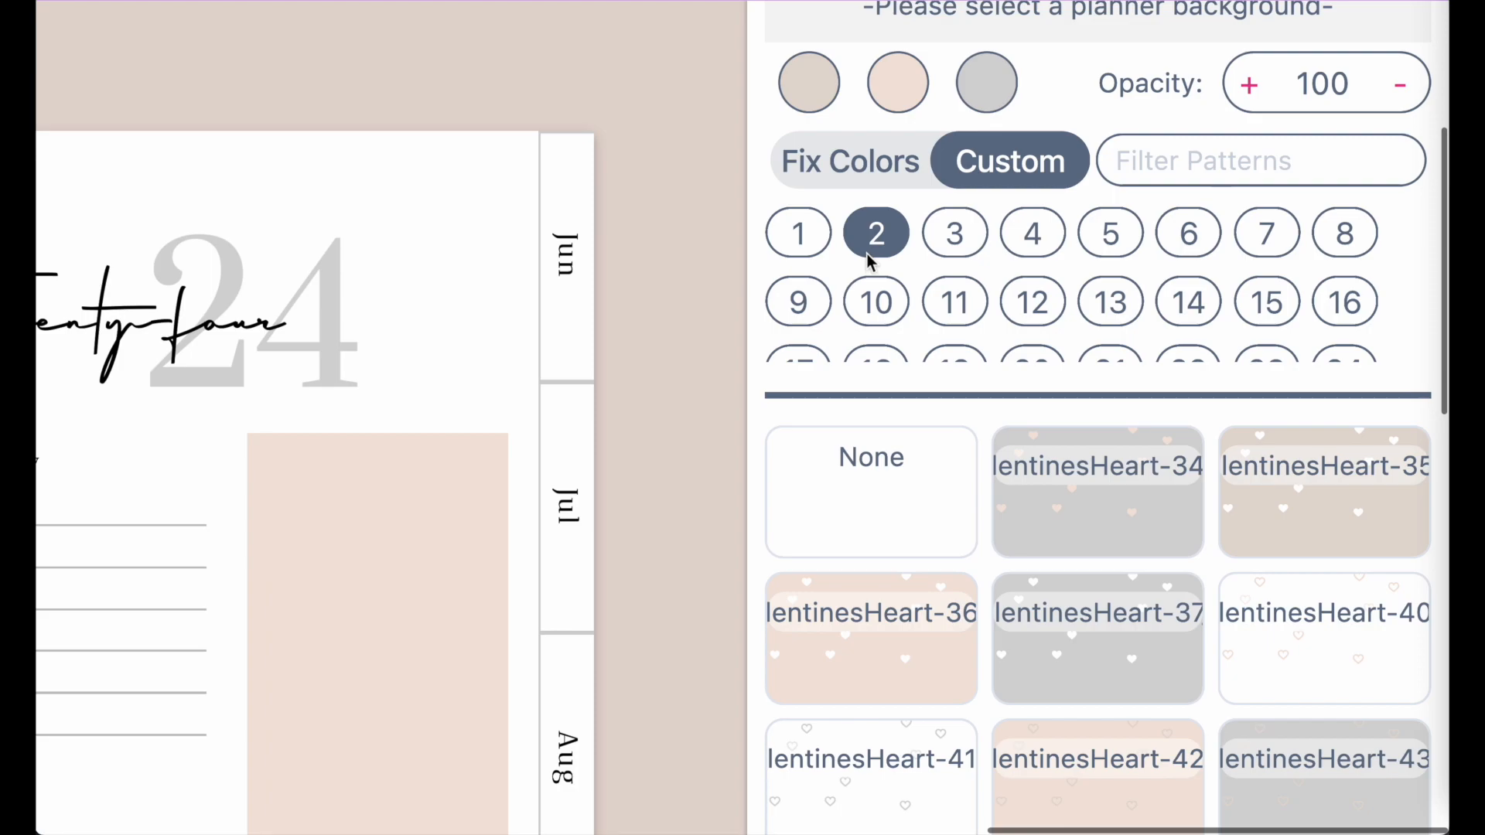
click(794, 244)
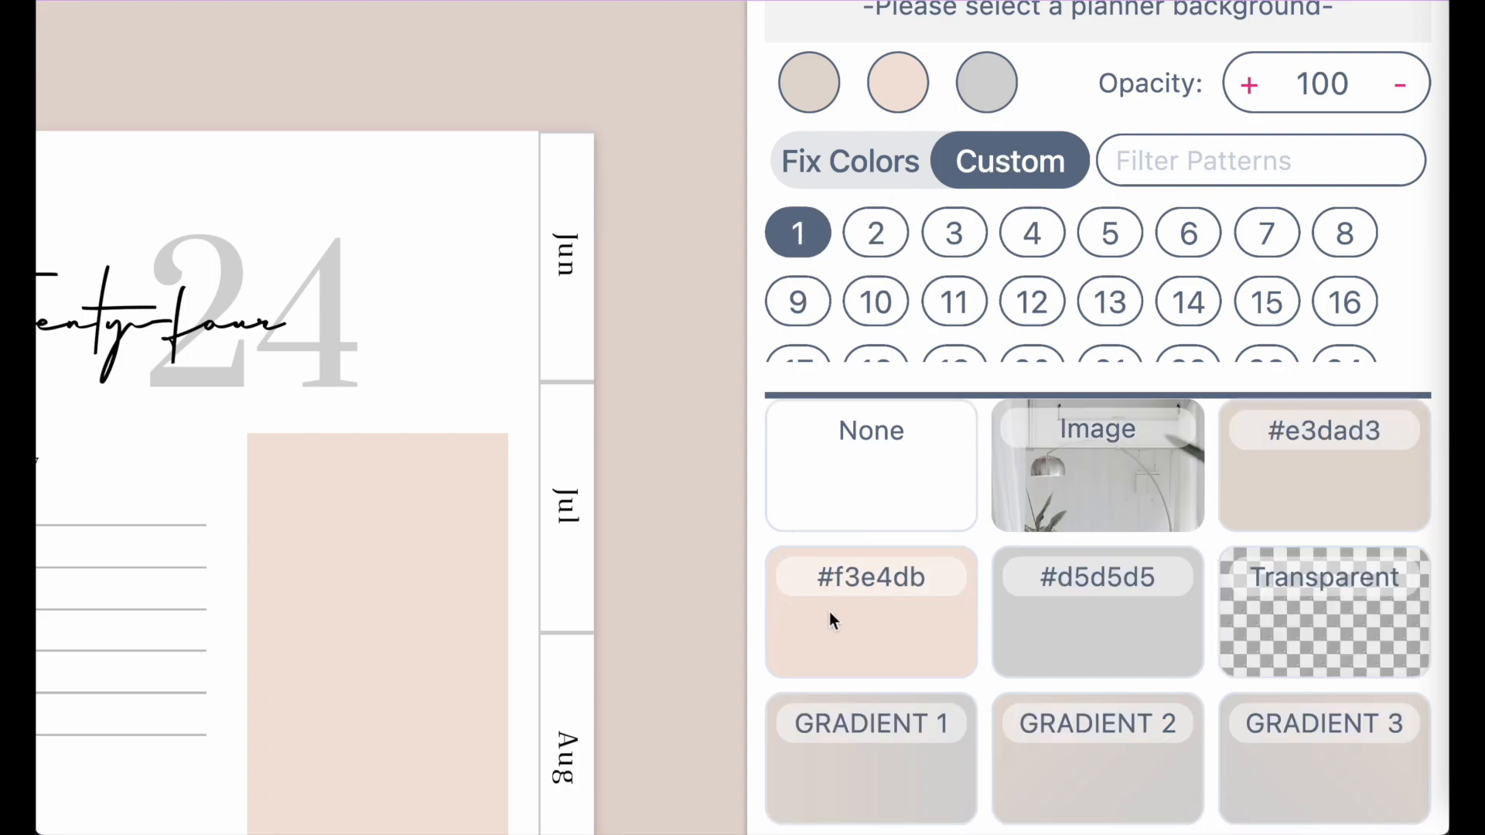
click(895, 627)
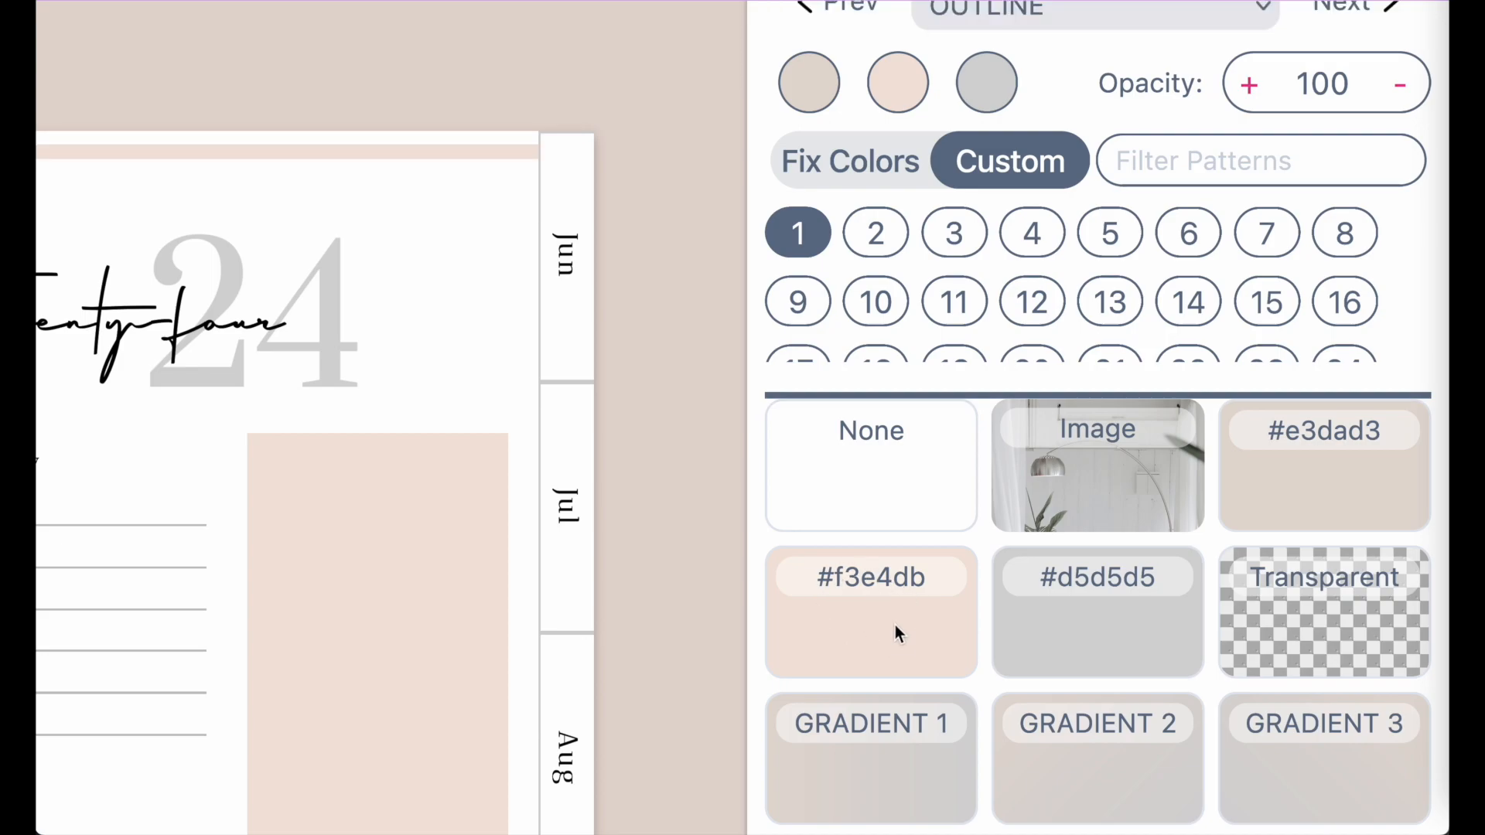
scroll(1092, 534, down, 10)
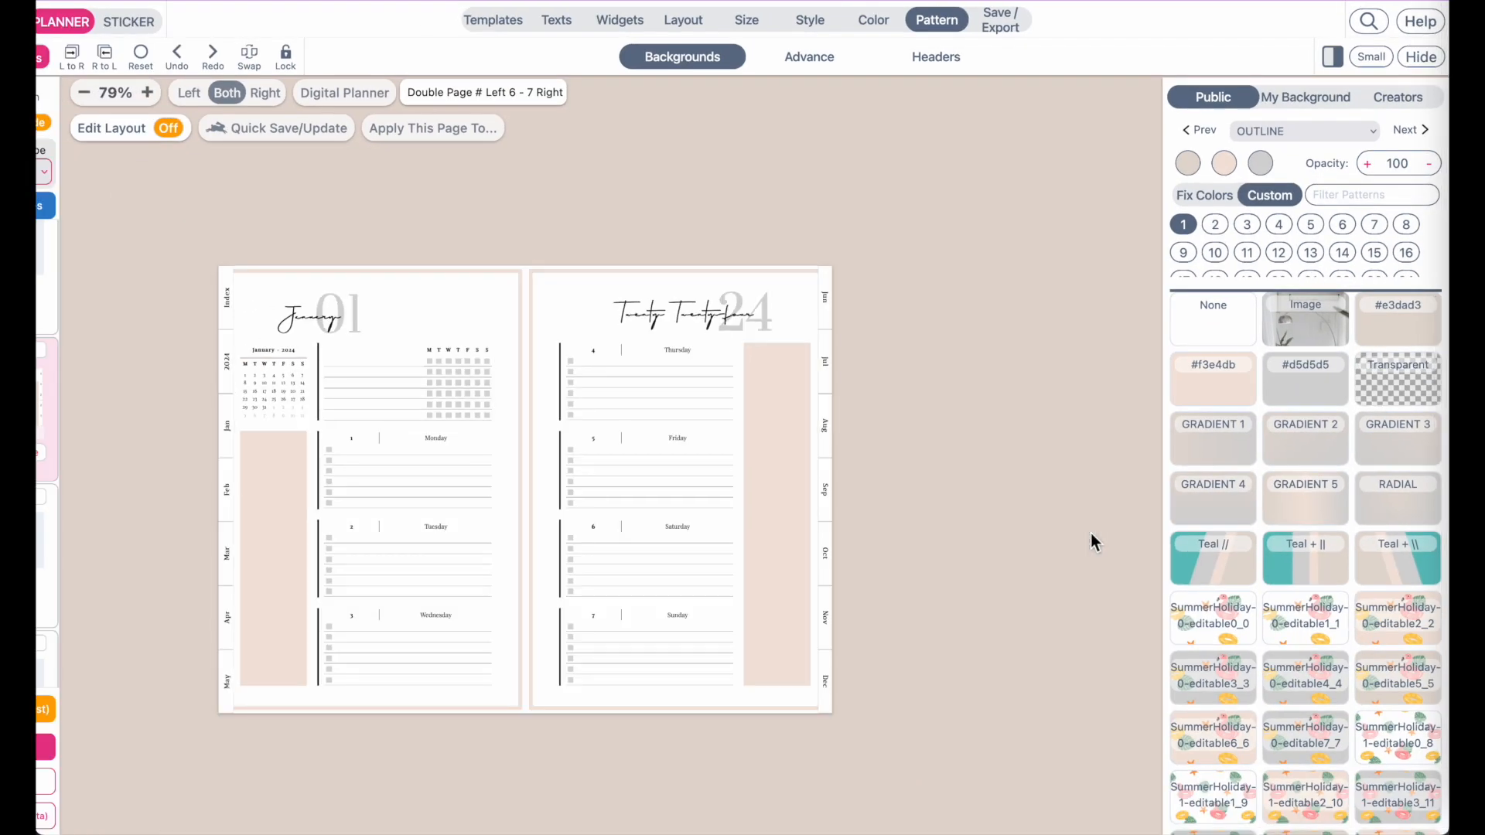
scroll(1357, 436, down, 2)
scroll(522, 527, up, 5)
scroll(522, 528, right, 2)
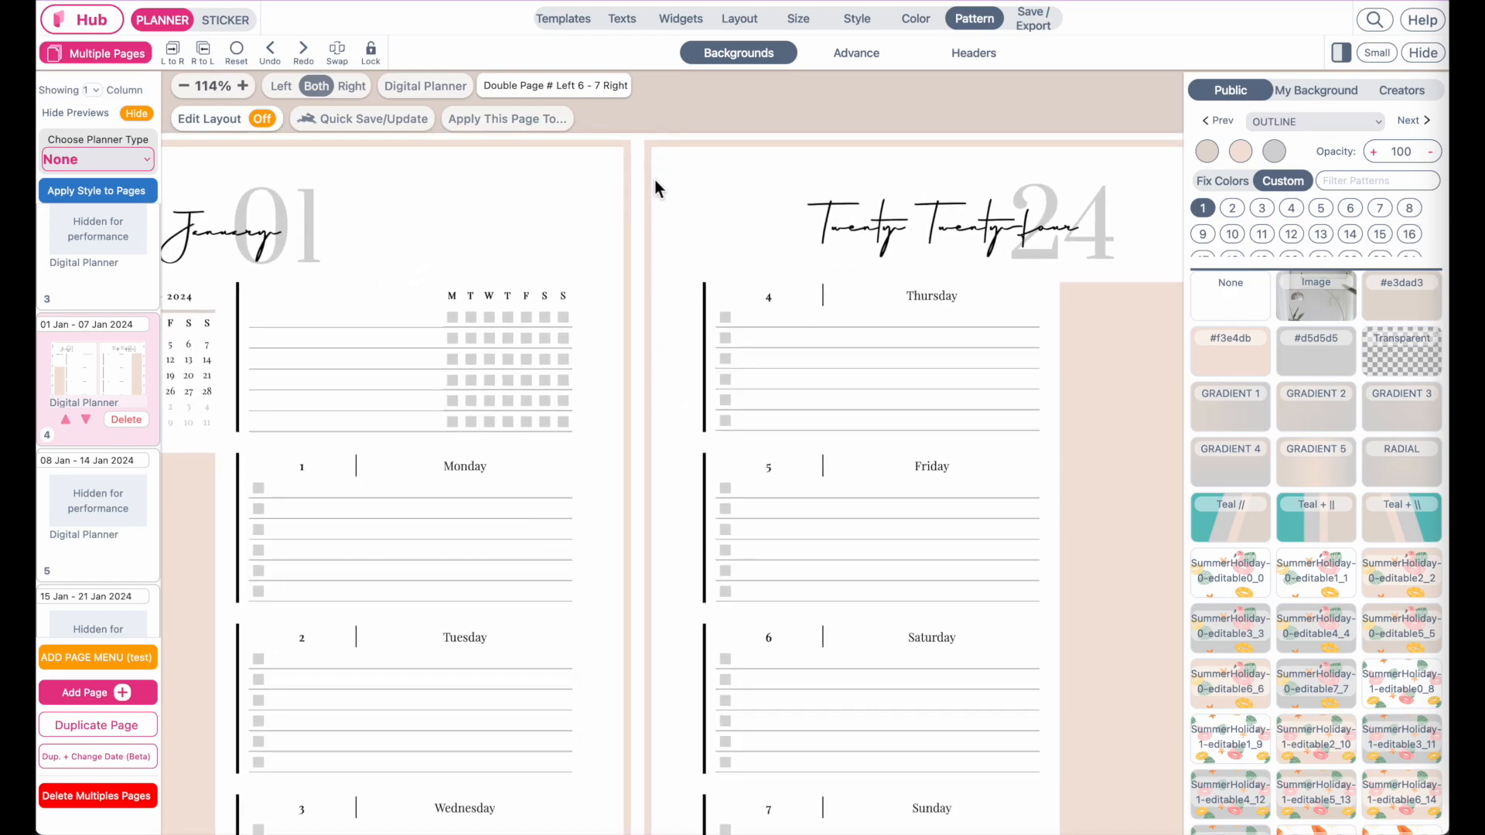
scroll(727, 221, right, 3)
scroll(726, 219, left, 1)
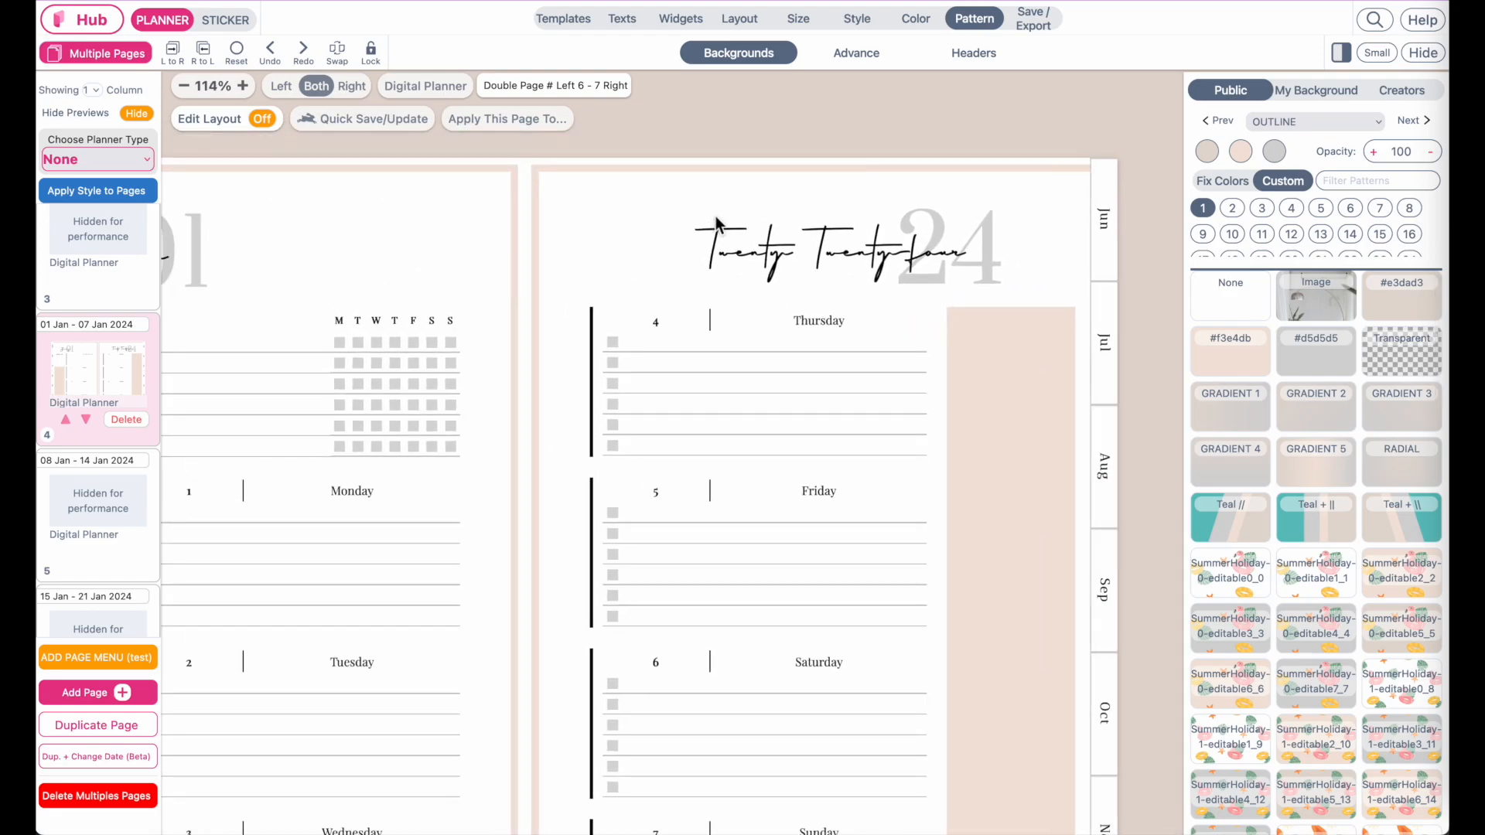
Try the FULL background type on the weekly spread.
click(1347, 130)
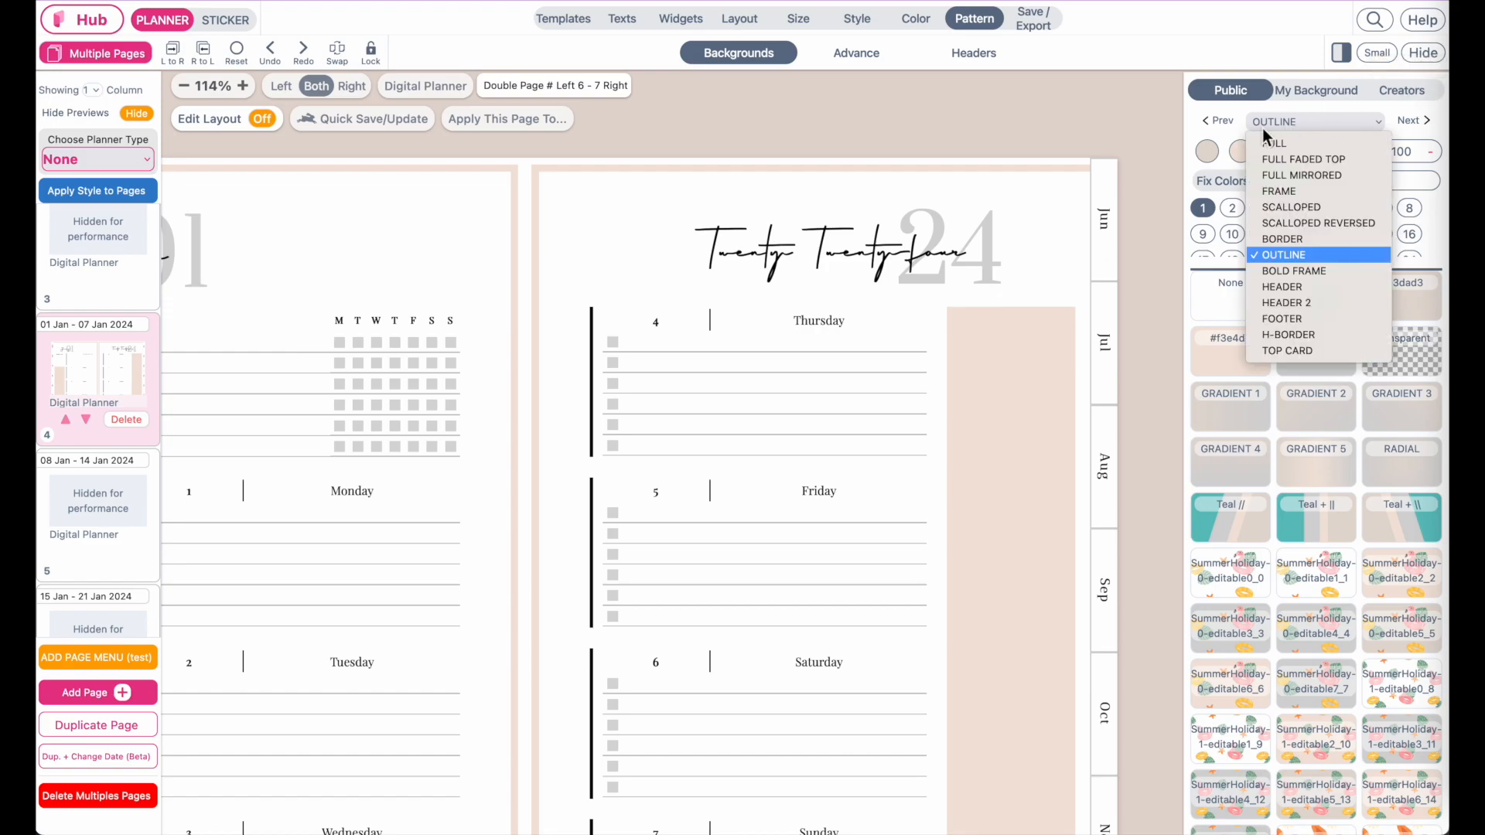
click(1312, 123)
click(1307, 144)
scroll(710, 562, up, 2)
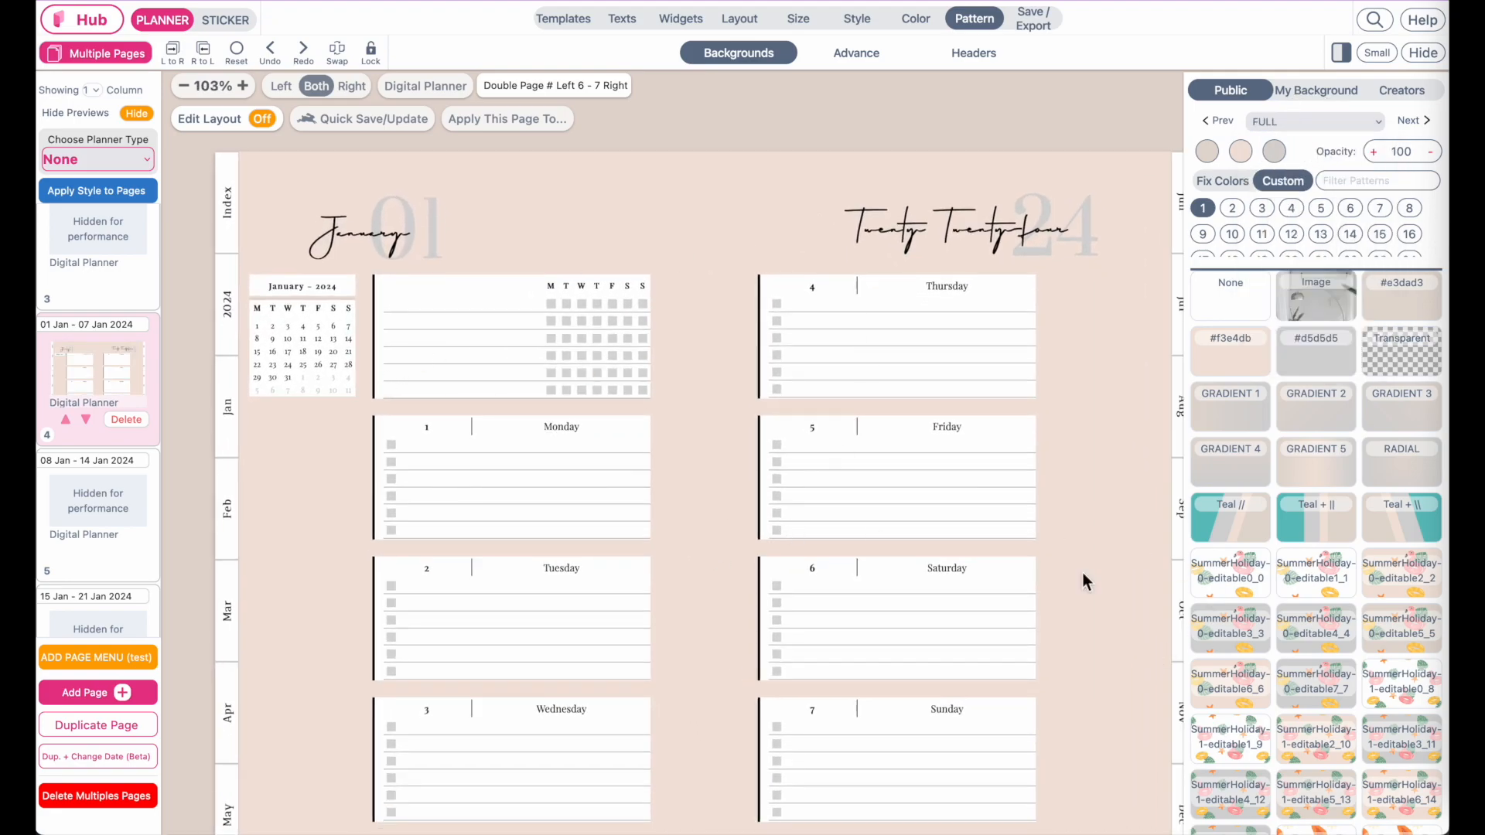
Set the weekly spread's background type to FULL FADED TOP and compare it with the floral January page.
click(1344, 123)
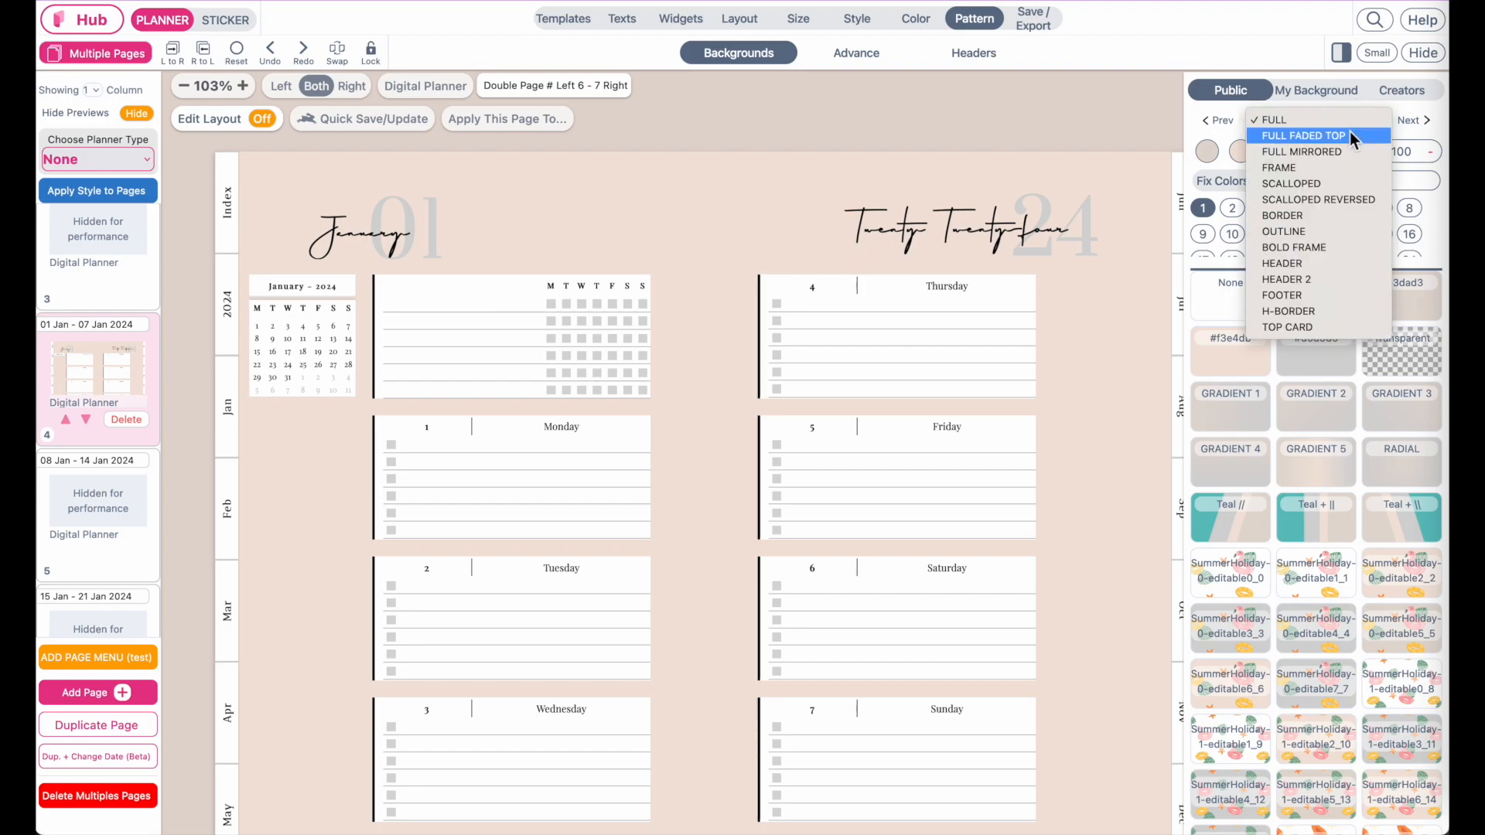
click(1361, 140)
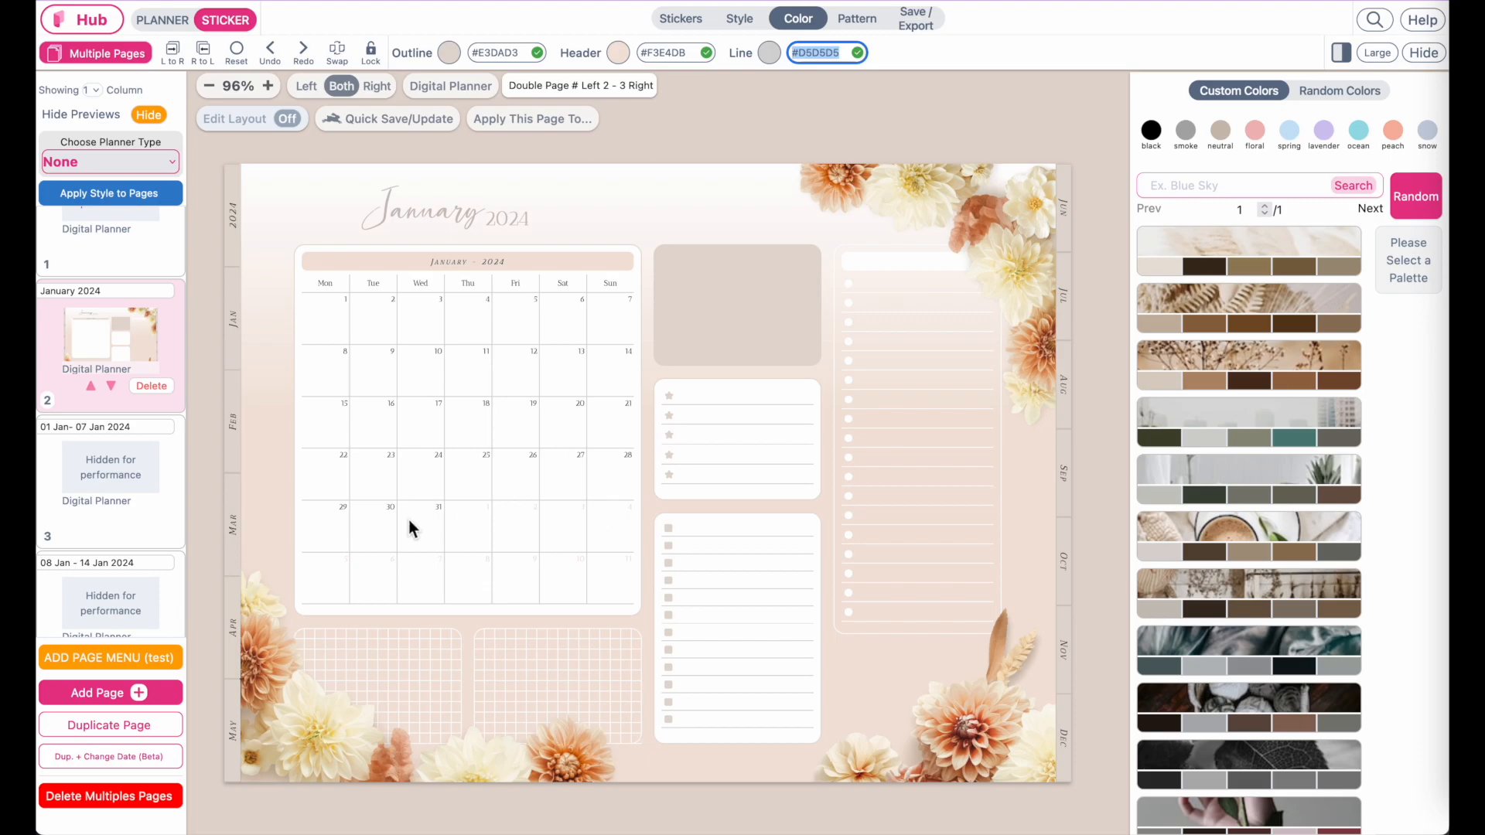
scroll(408, 520, up, 3)
scroll(834, 420, down, 2)
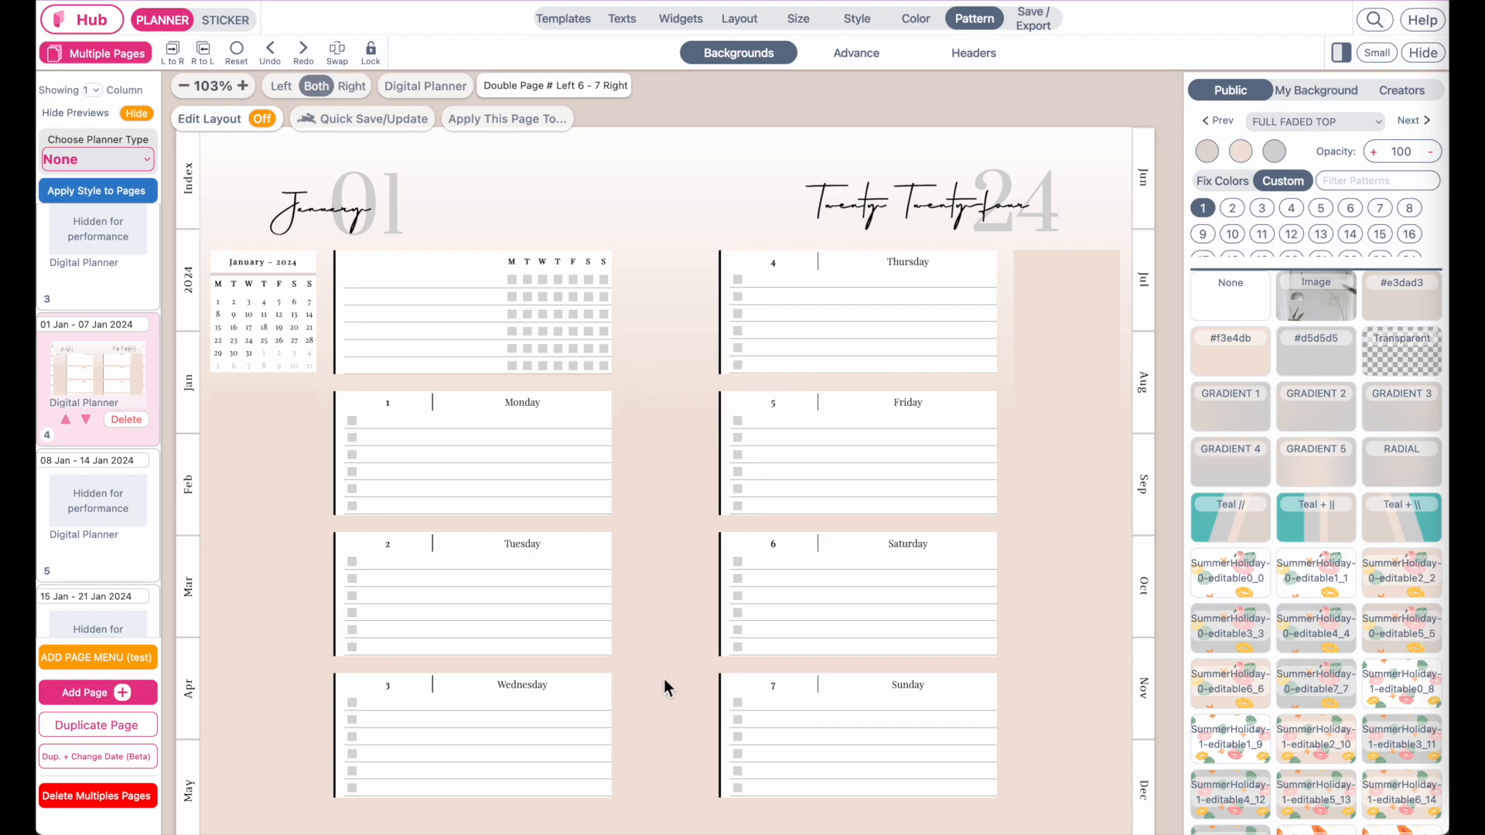
scroll(663, 680, down, 1)
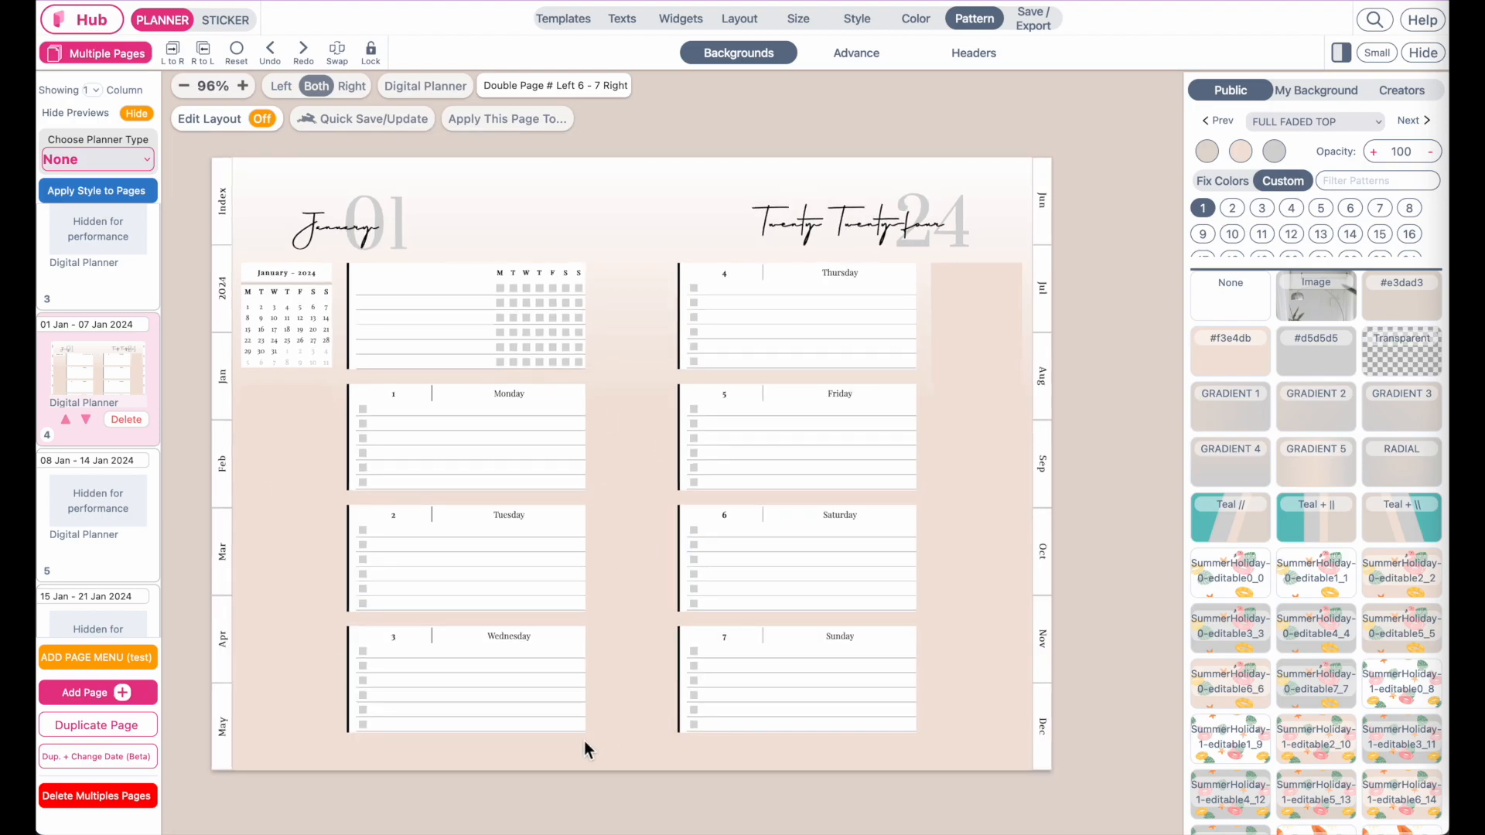
Reduce the inner padding of the weekly spread's planner layout to 0.551 inch.
click(741, 23)
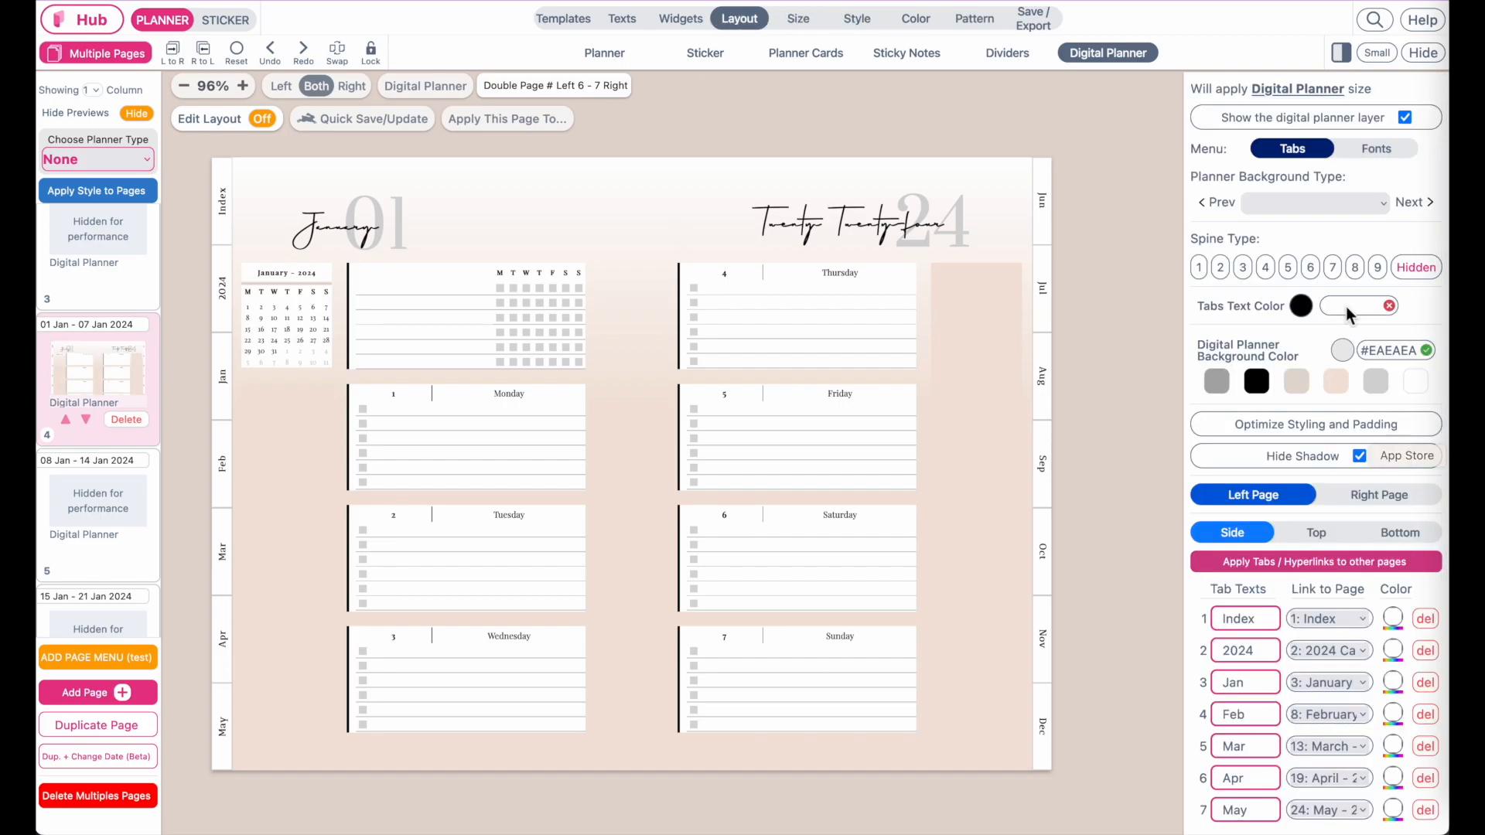
click(612, 55)
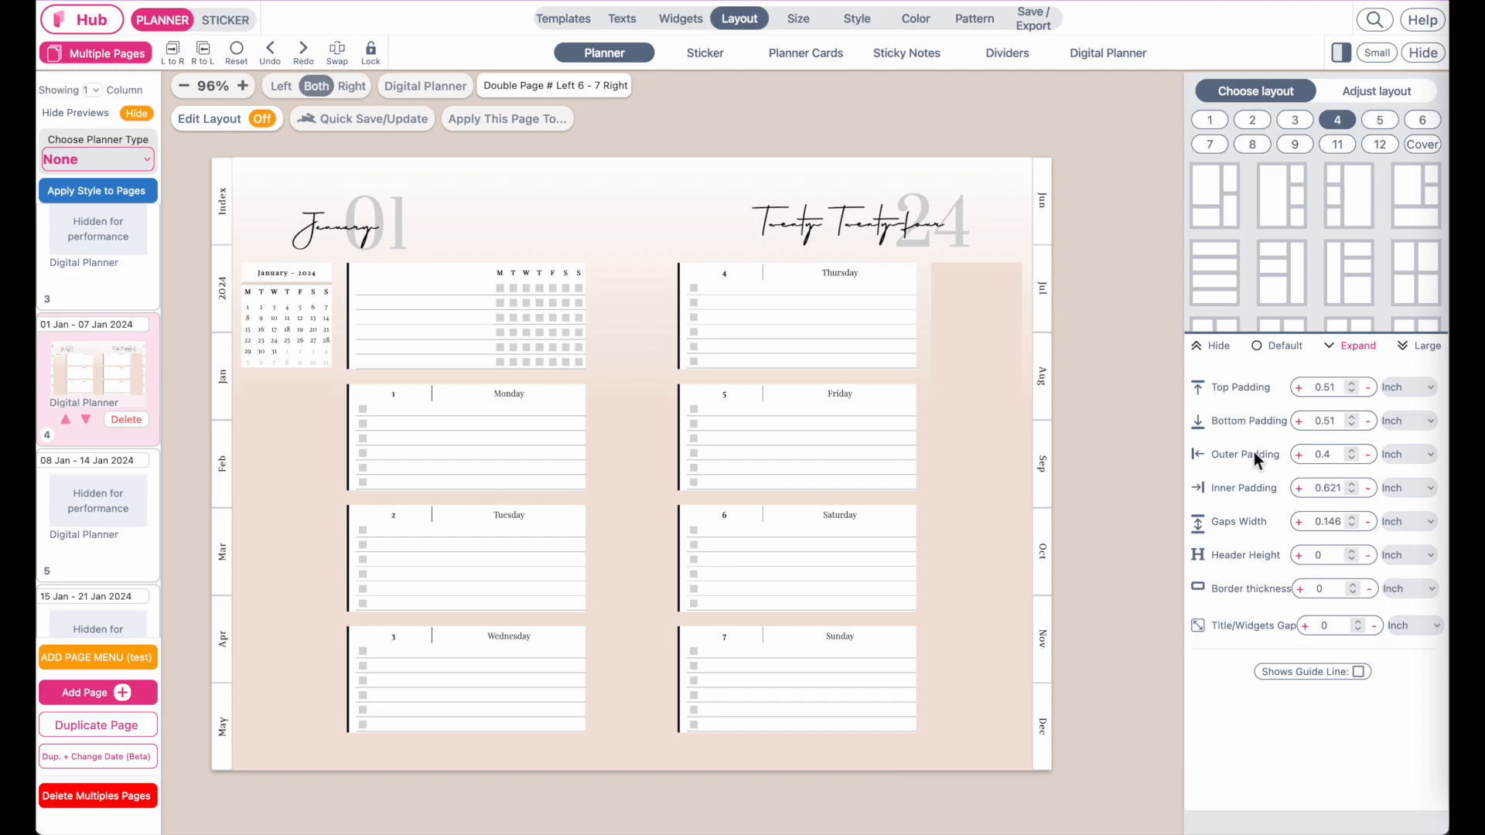
scroll(848, 546, up, 5)
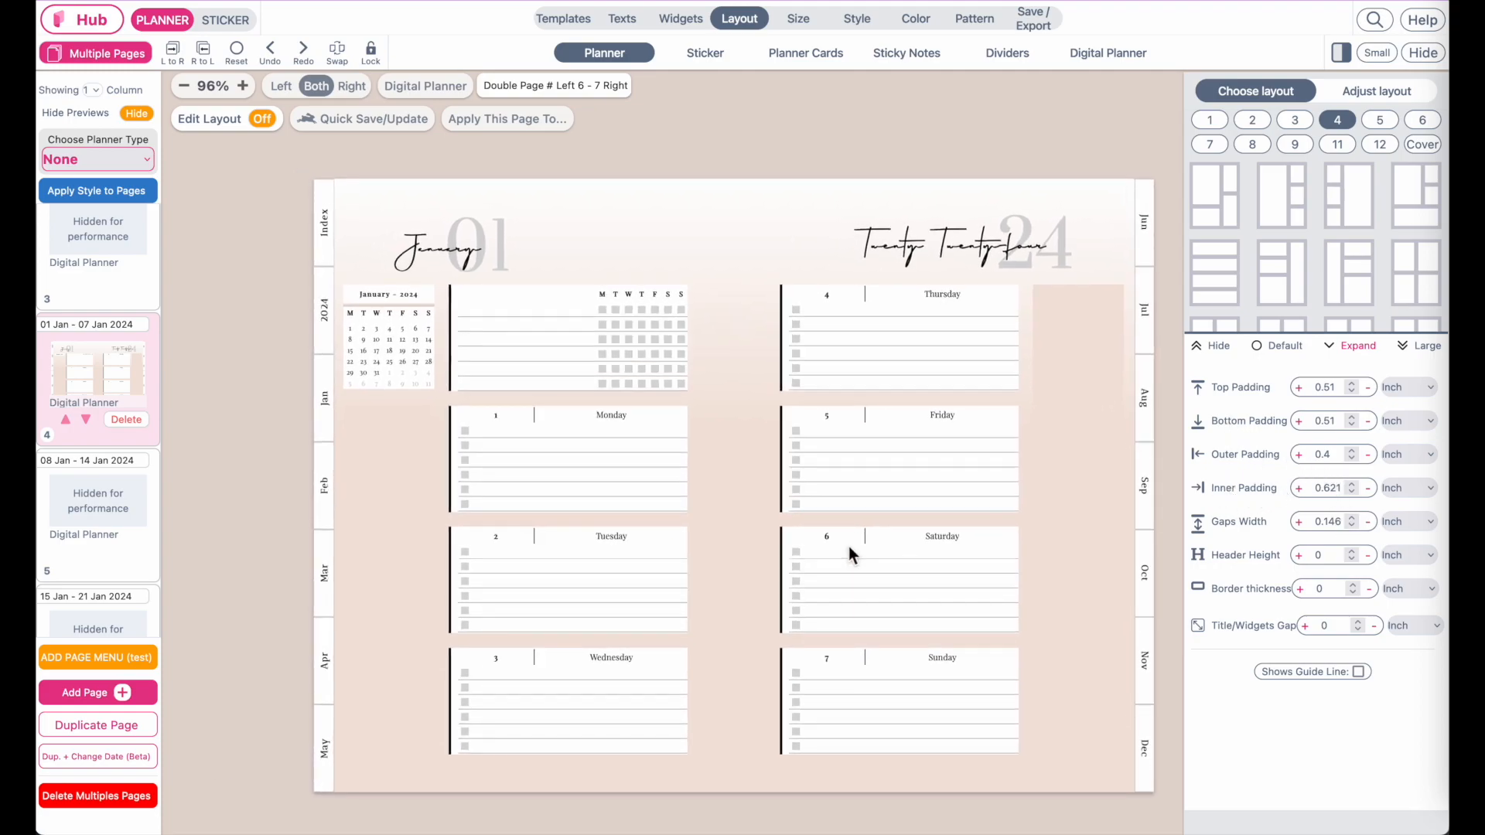
scroll(850, 548, down, 2)
scroll(849, 547, right, 2)
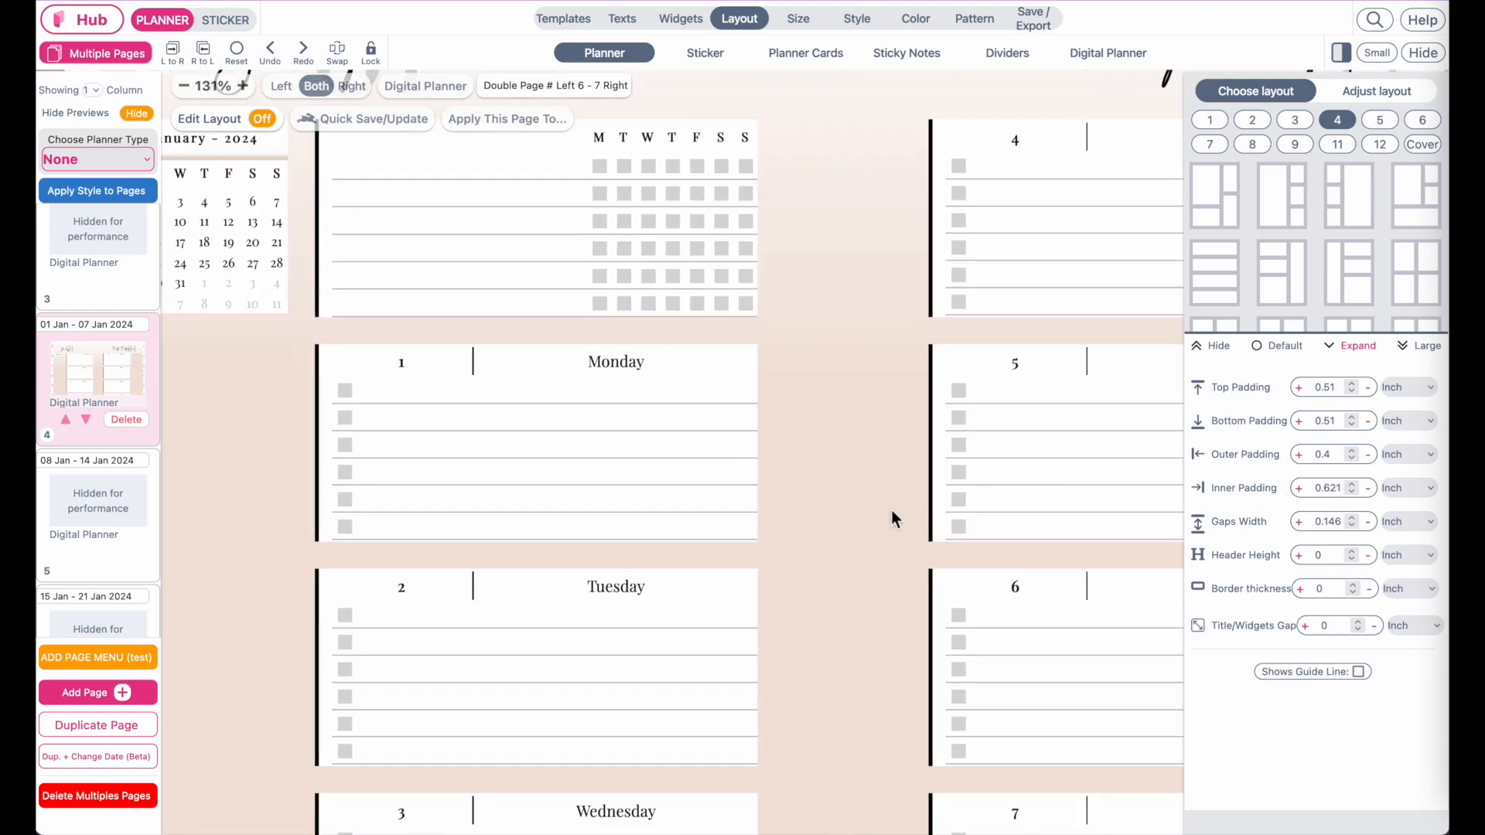
click(1368, 488)
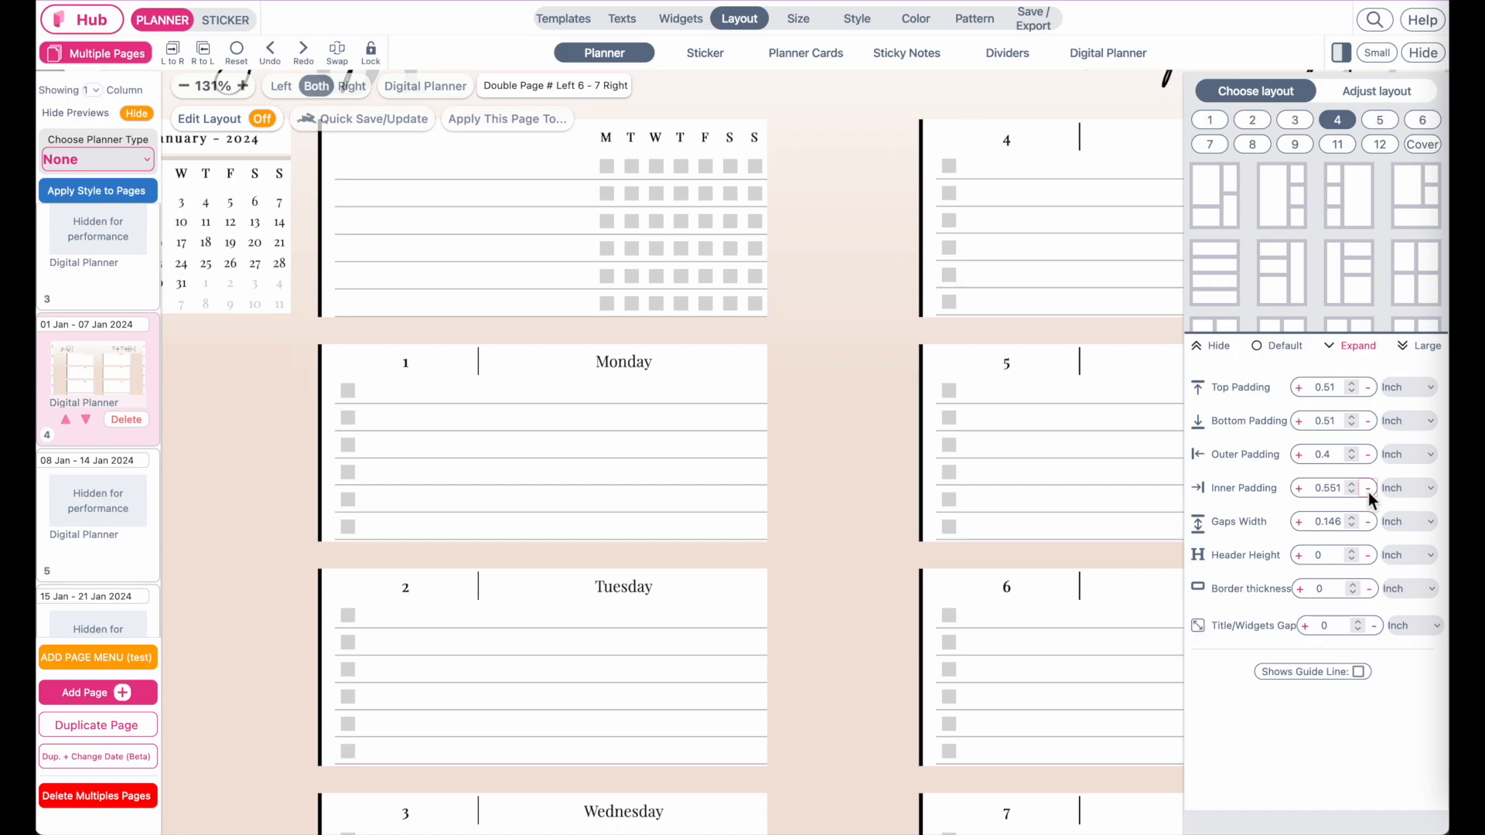
Set the inner padding of the weekly spread's planner layout to 0.1 inch and view the whole spread.
click(1367, 490)
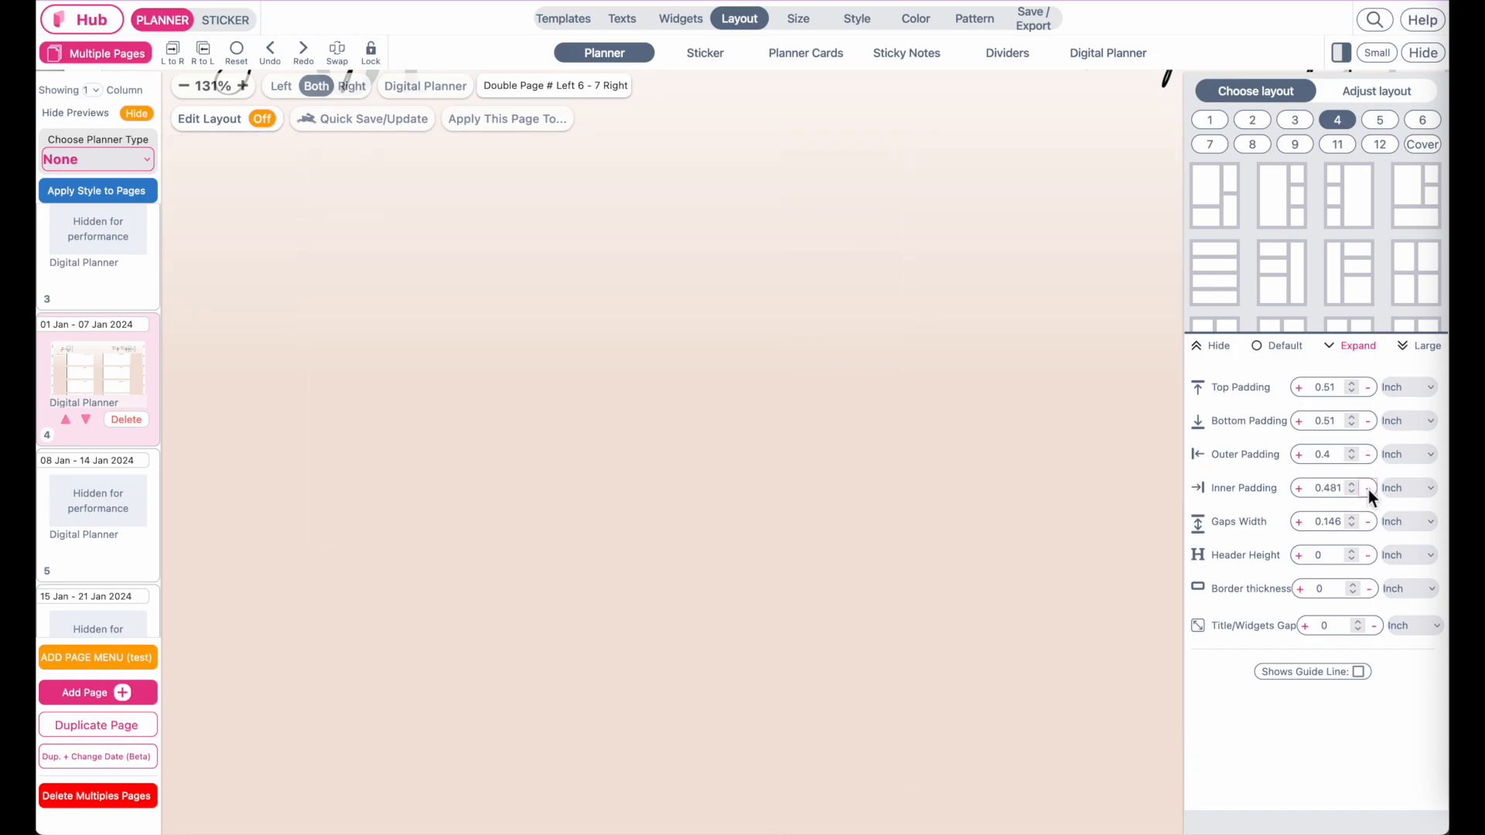
click(1368, 490)
click(1368, 490)
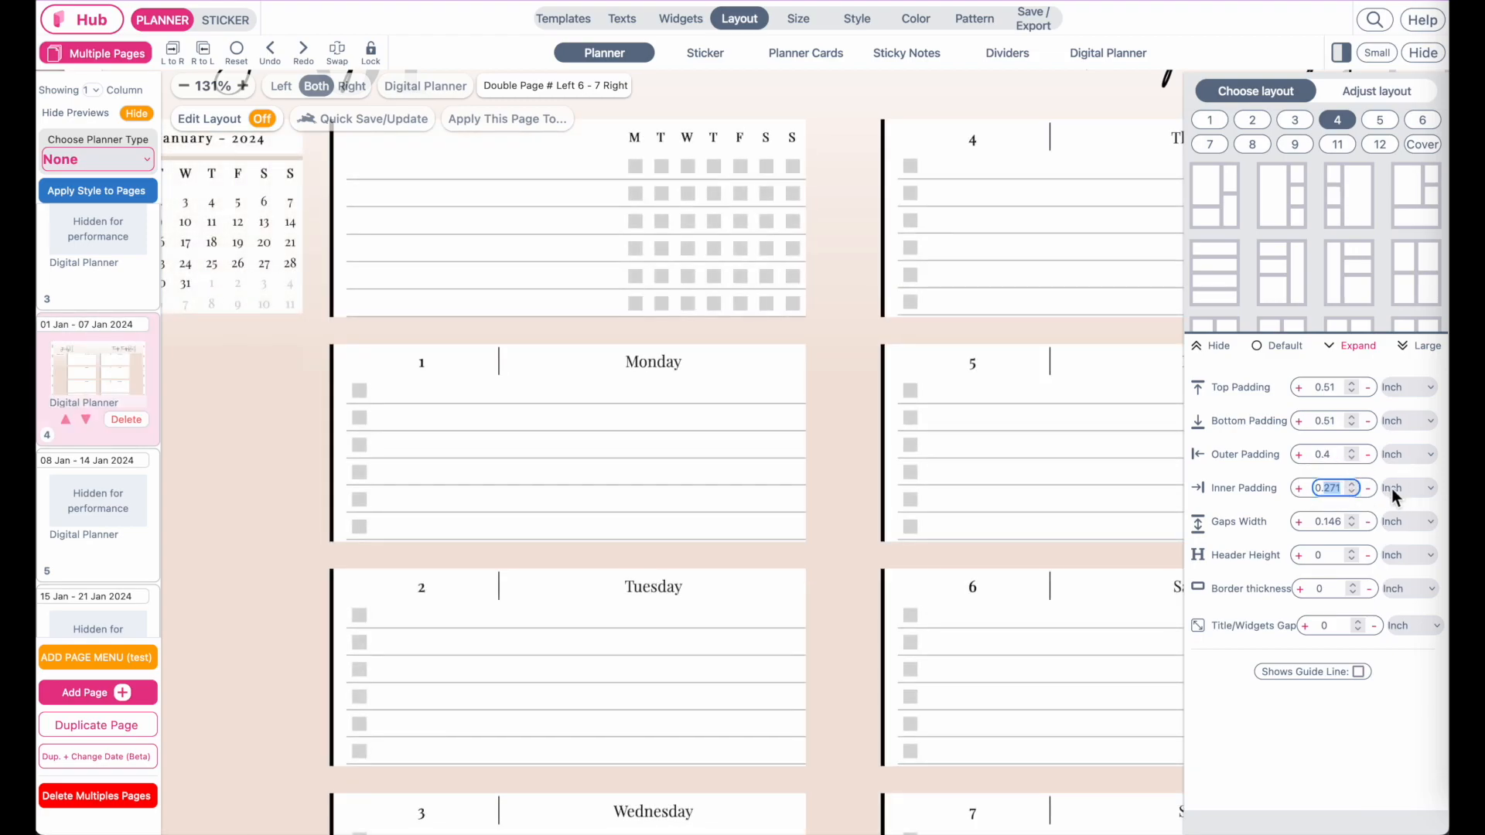
text(0.1)
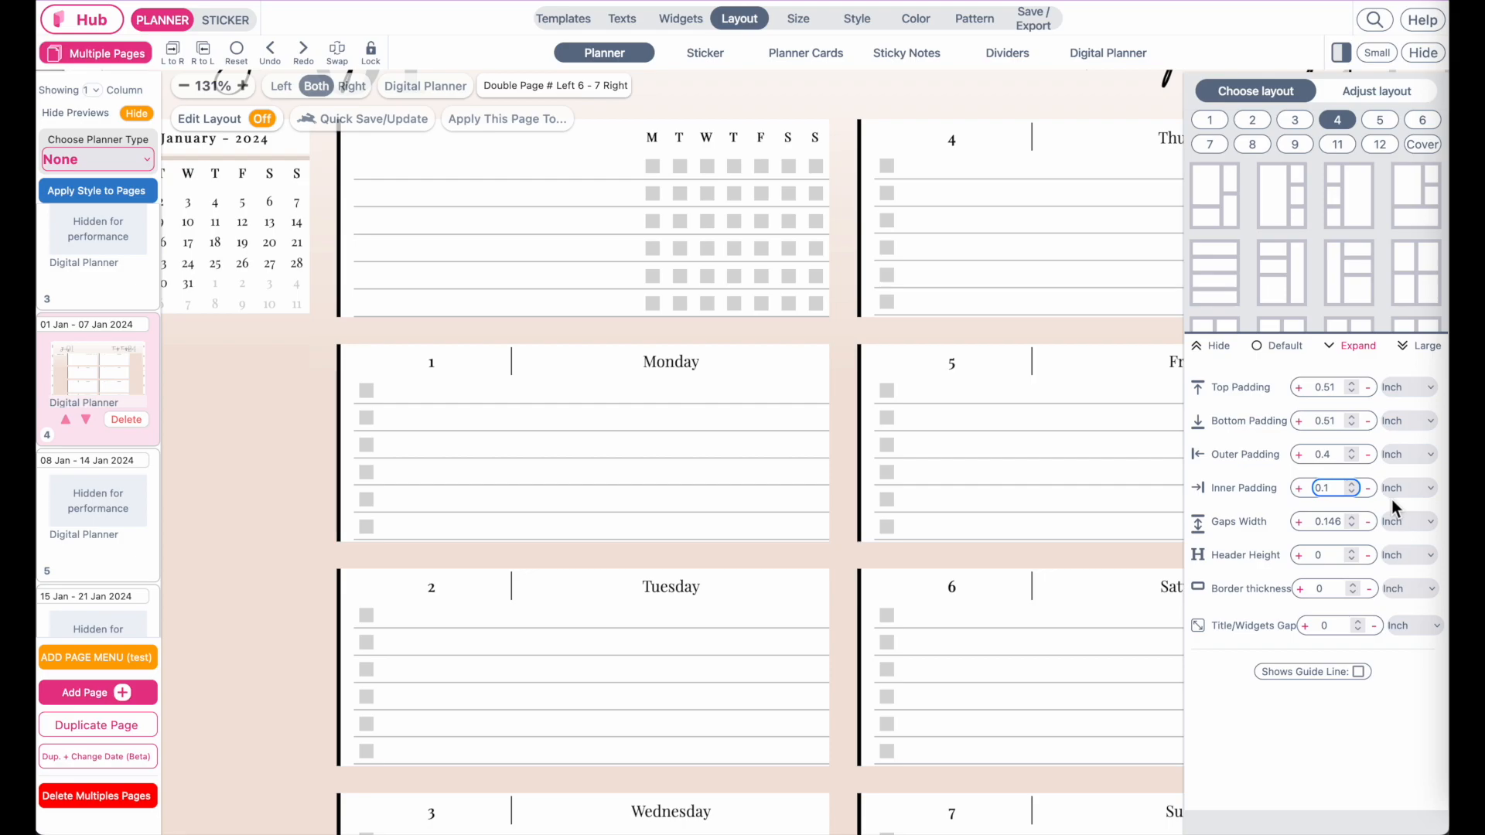
scroll(988, 591, down, 5)
scroll(989, 592, up, 3)
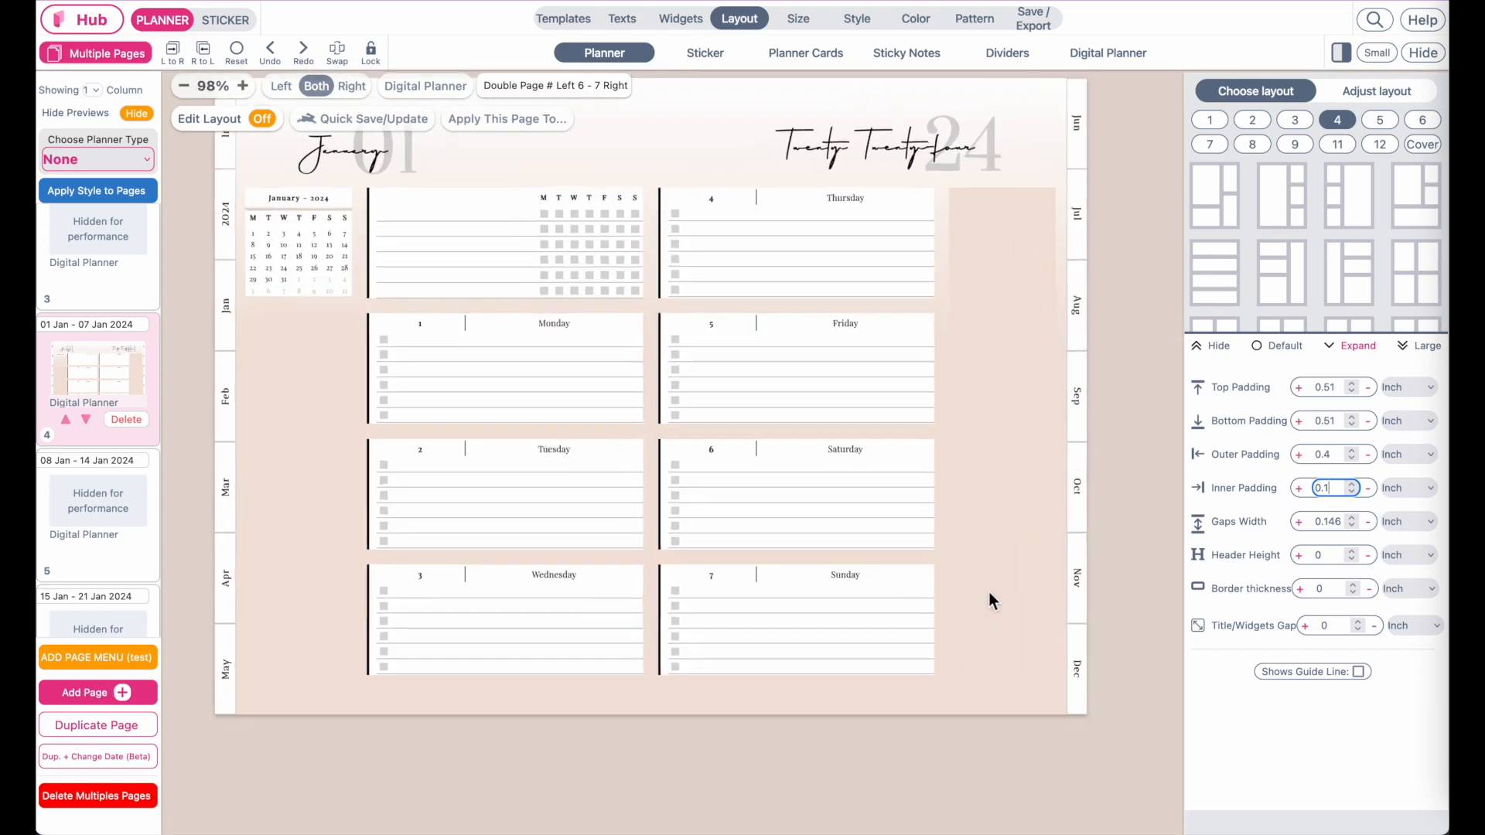
Try narrower gaps between the weekly spread's widgets, settling on a gaps width of 0.126 inch.
click(1369, 522)
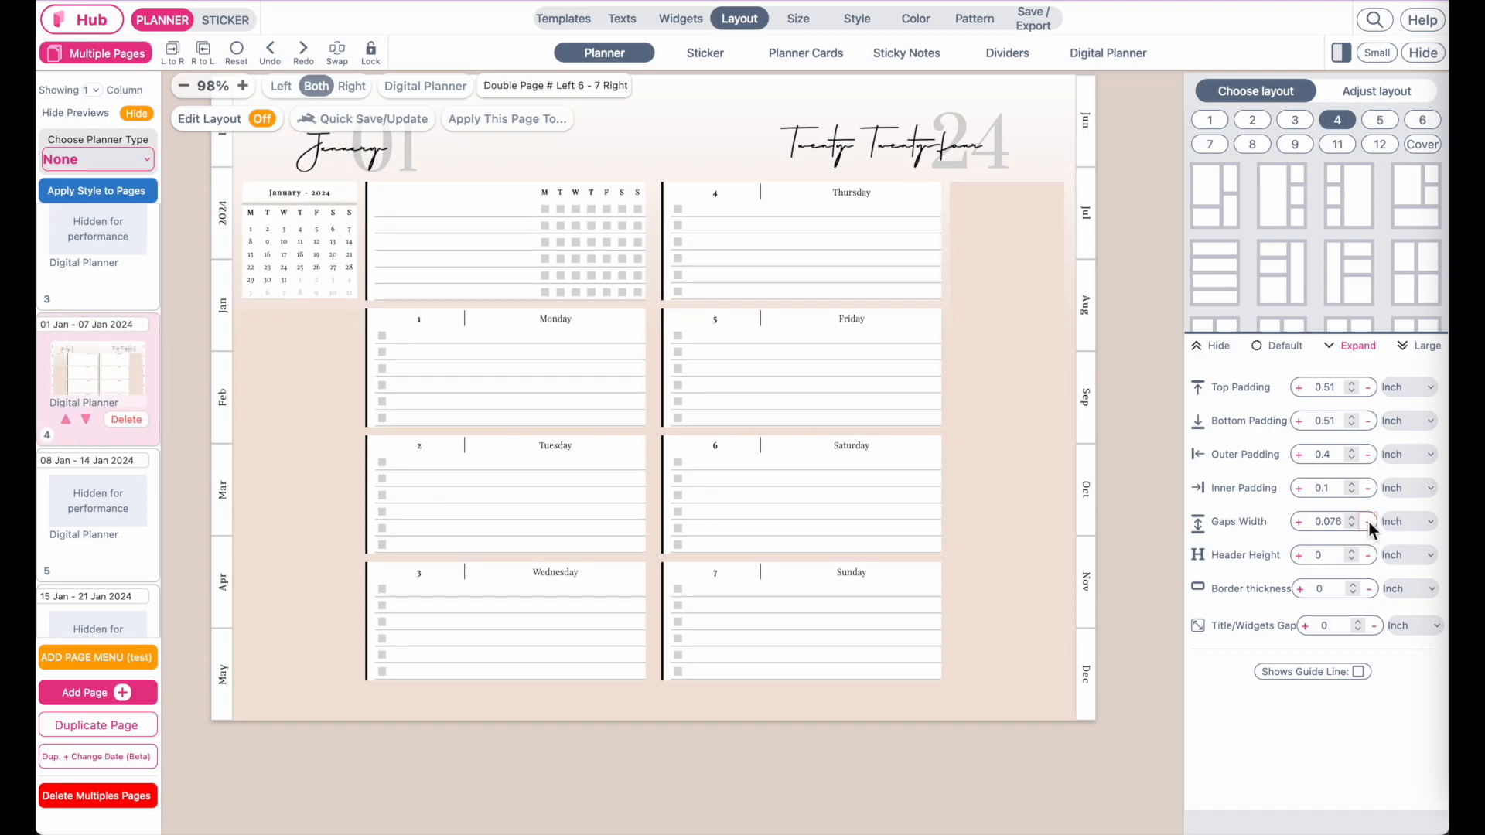
click(1300, 523)
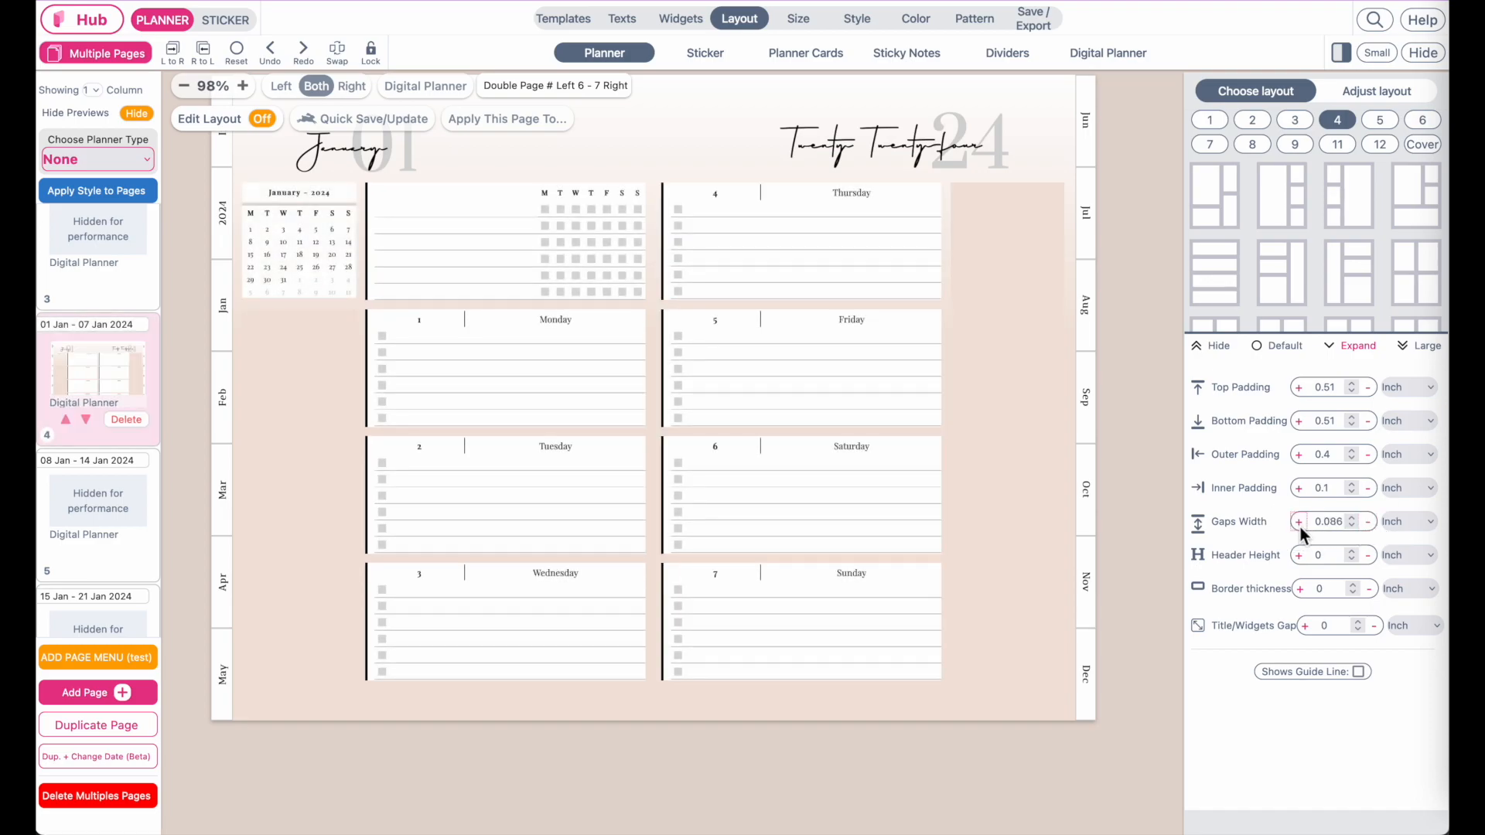
click(1370, 524)
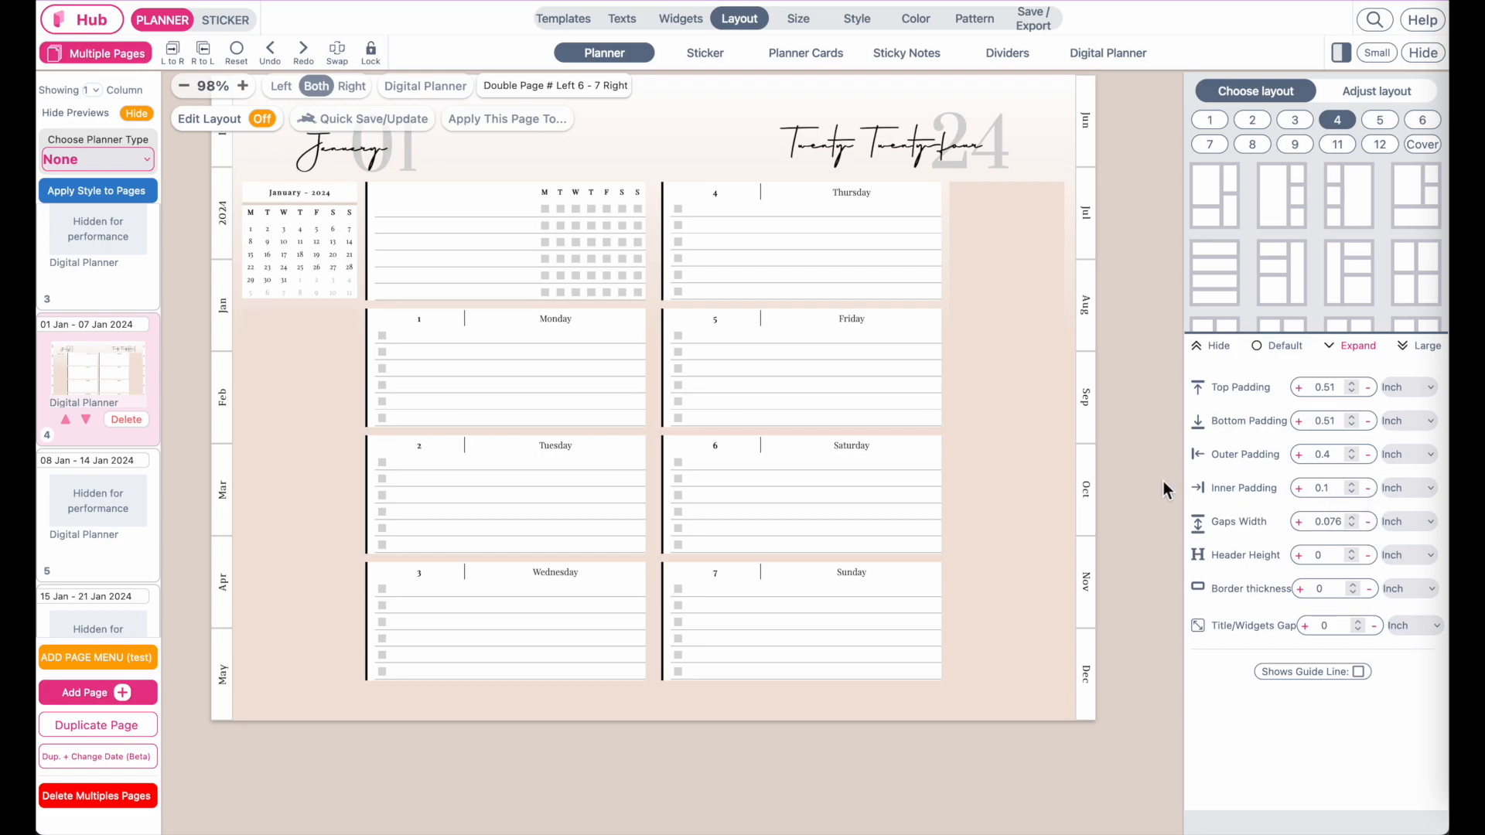
scroll(733, 458, up, 3)
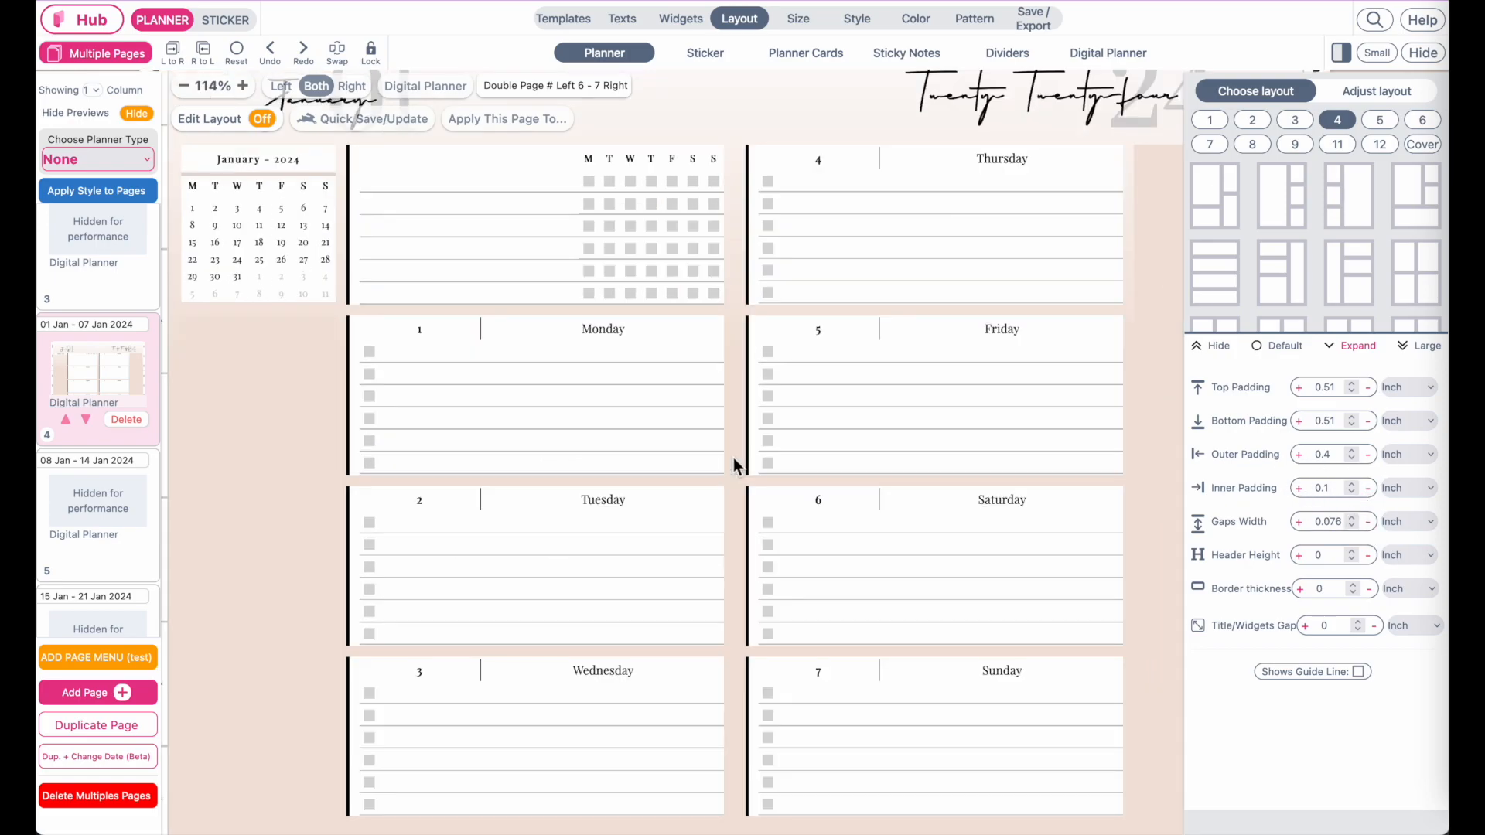
click(1299, 524)
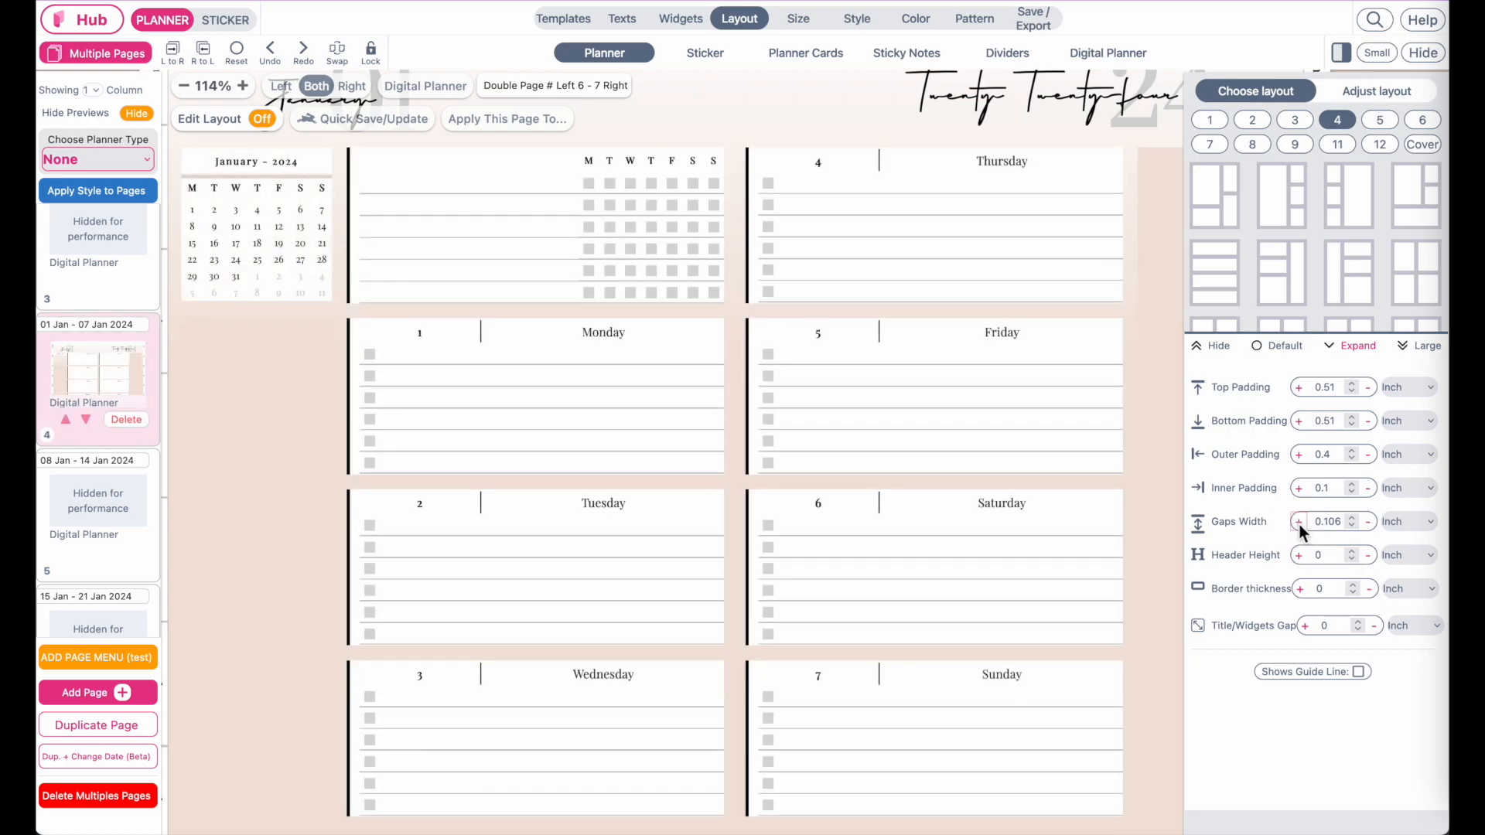
click(1299, 522)
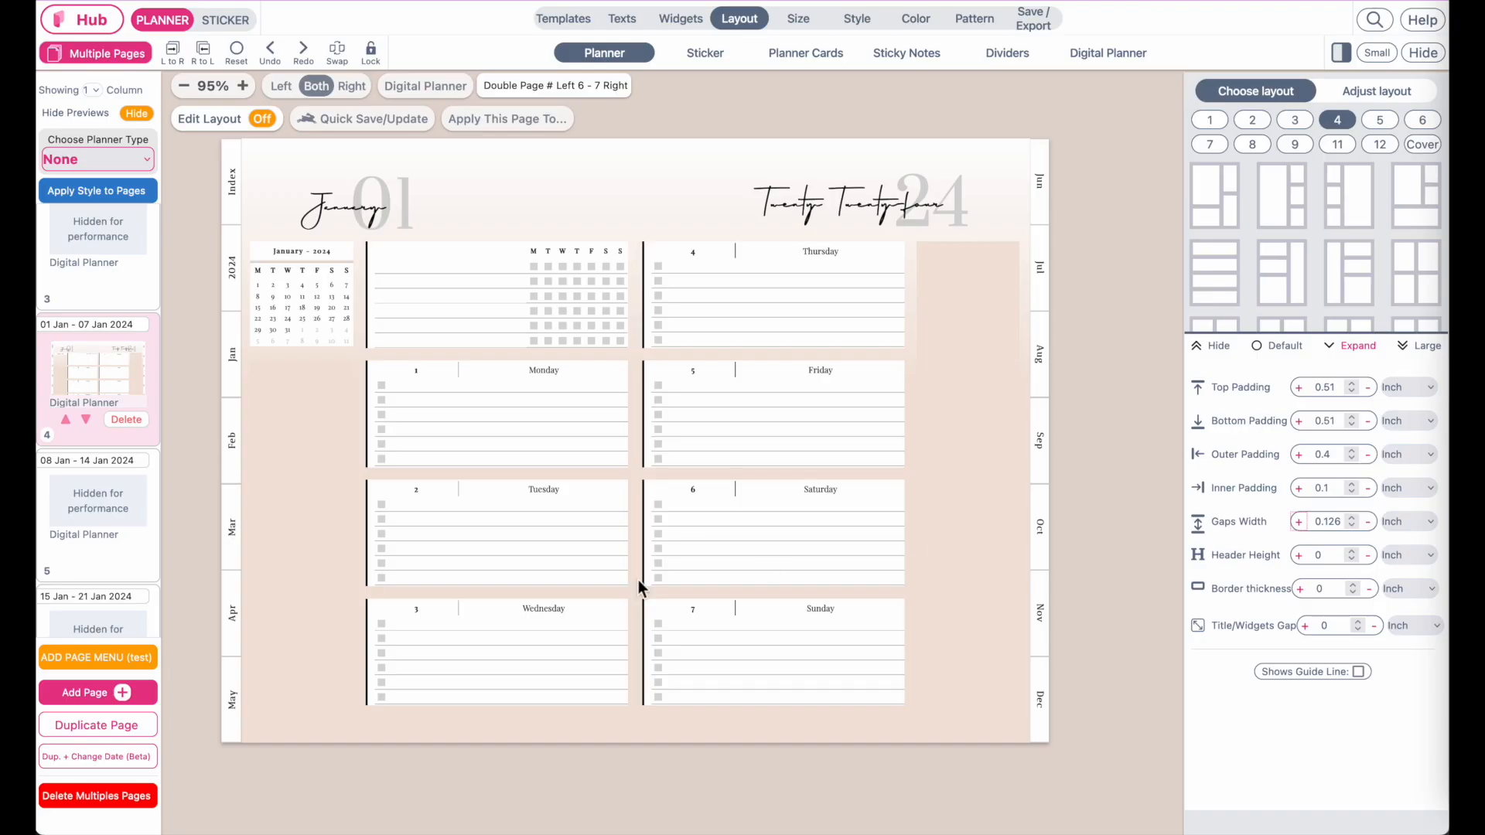
scroll(638, 580, left, 1)
scroll(638, 580, up, 1)
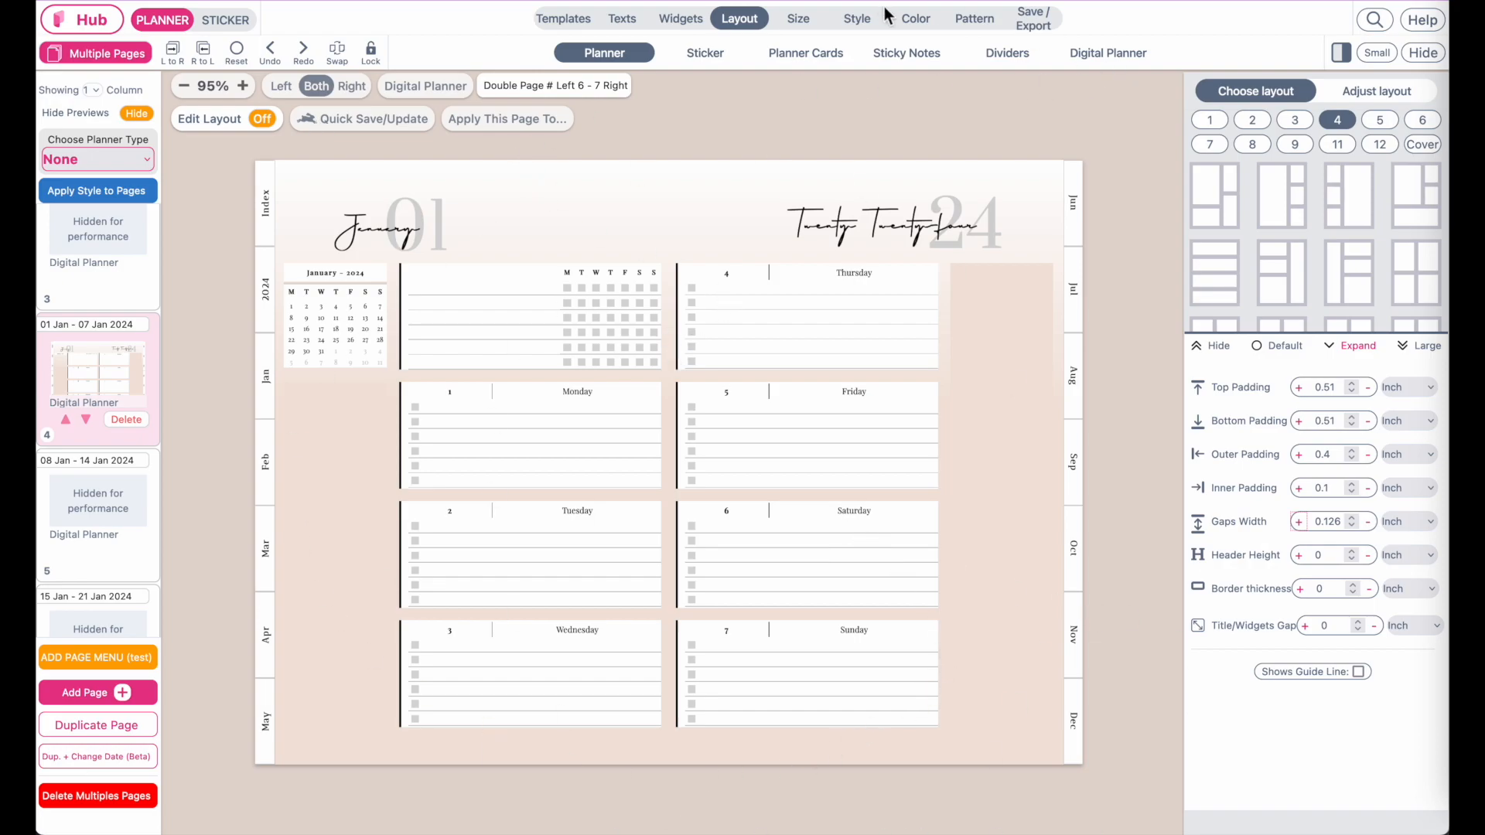
Apply the neutral Jovial Thin style to all widgets and inspect the mini calendar and the day boxes on the spread.
click(857, 23)
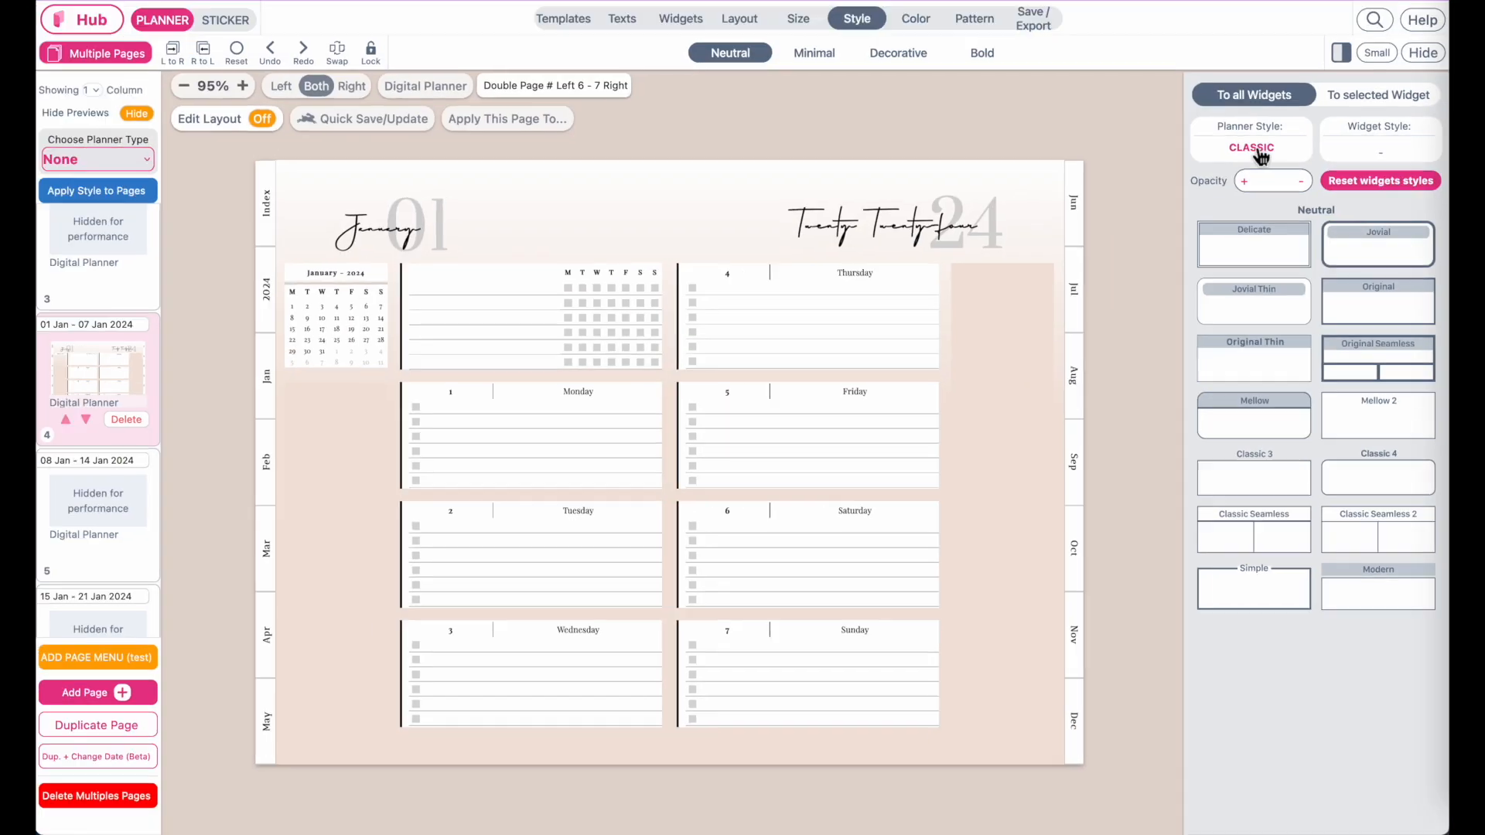
click(1258, 308)
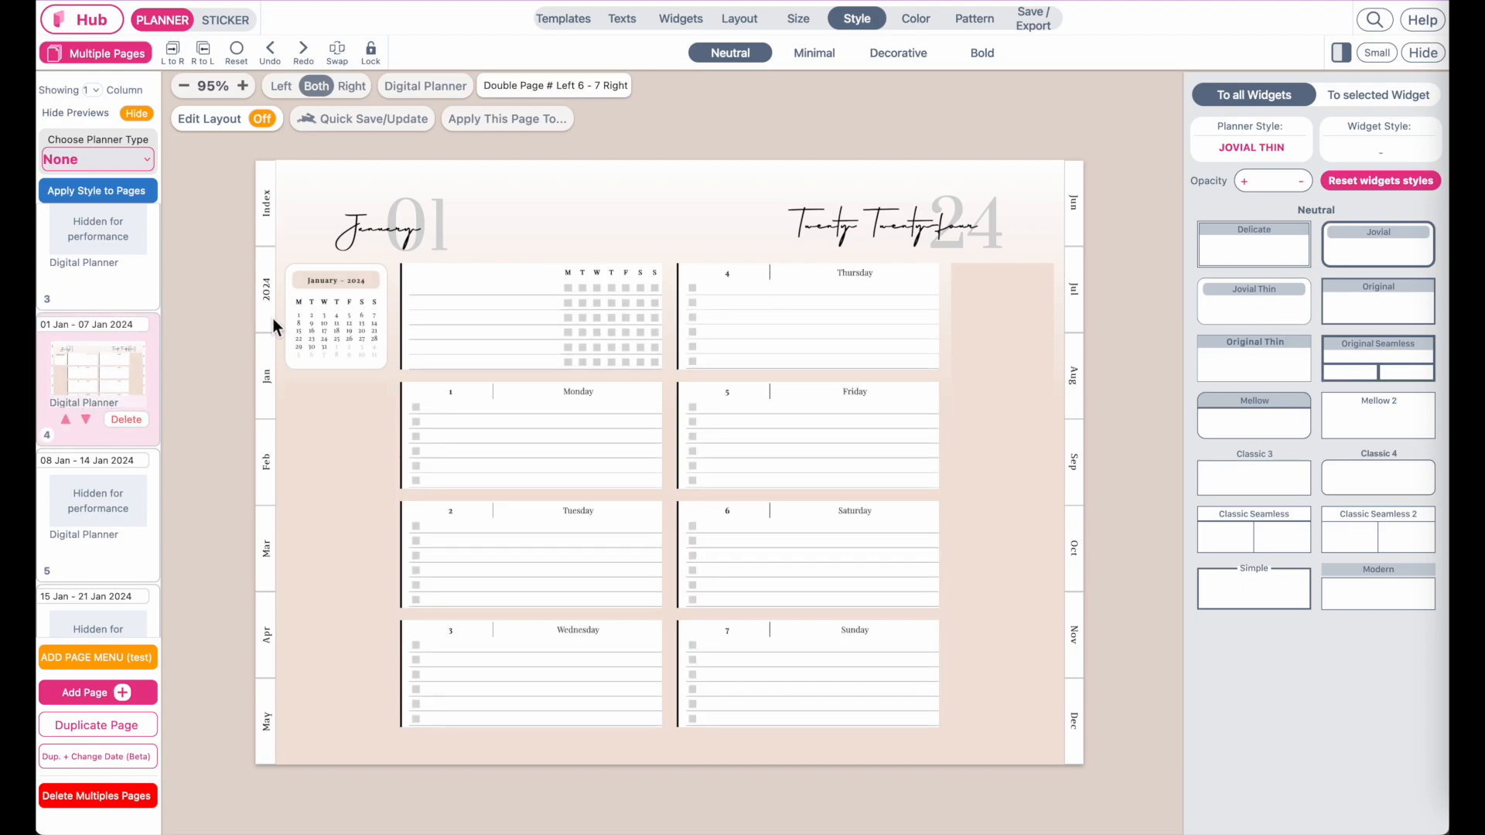
scroll(272, 319, up, 5)
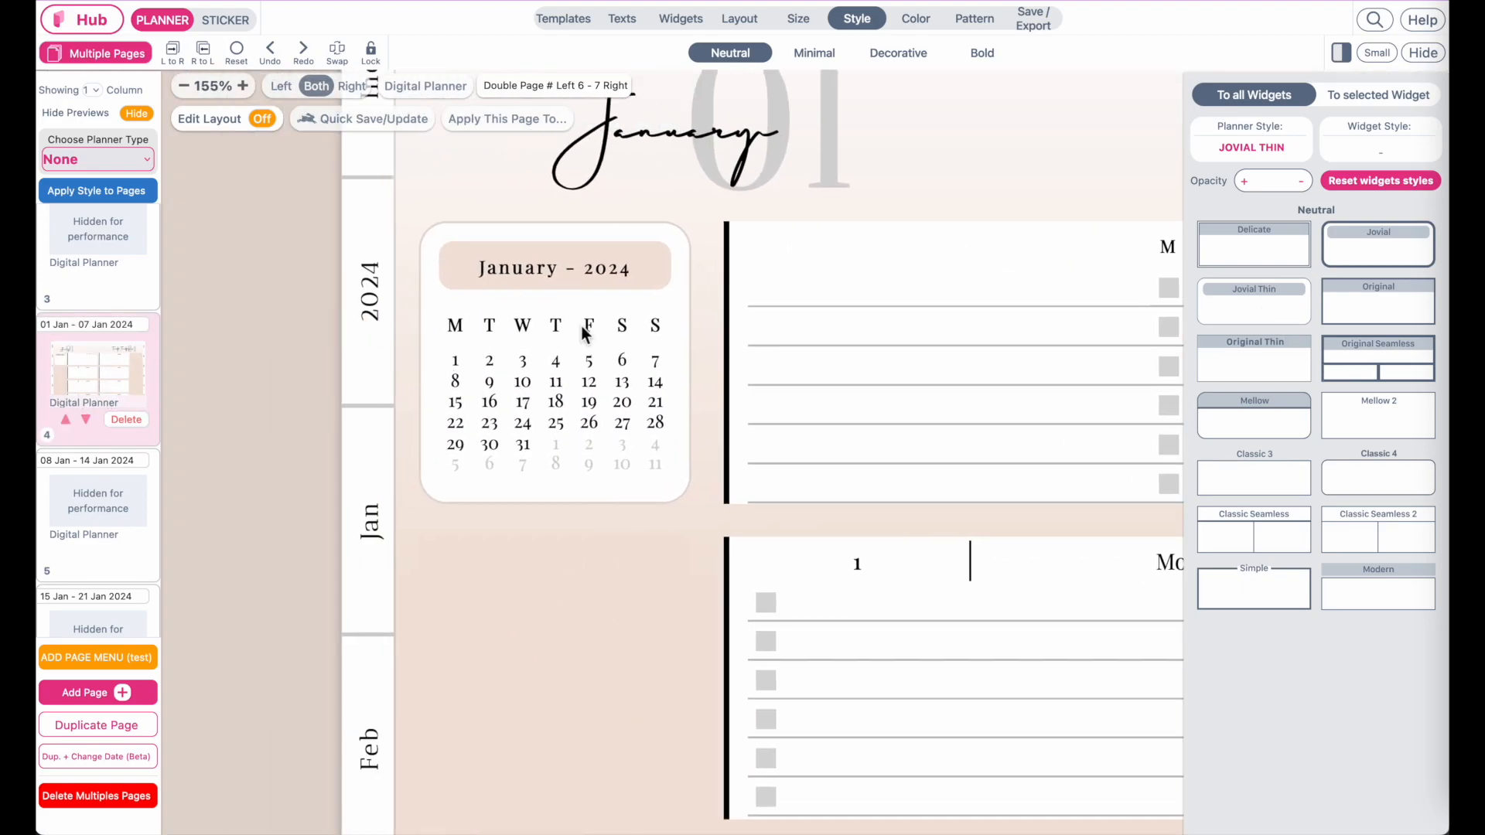
scroll(1002, 347, right, 5)
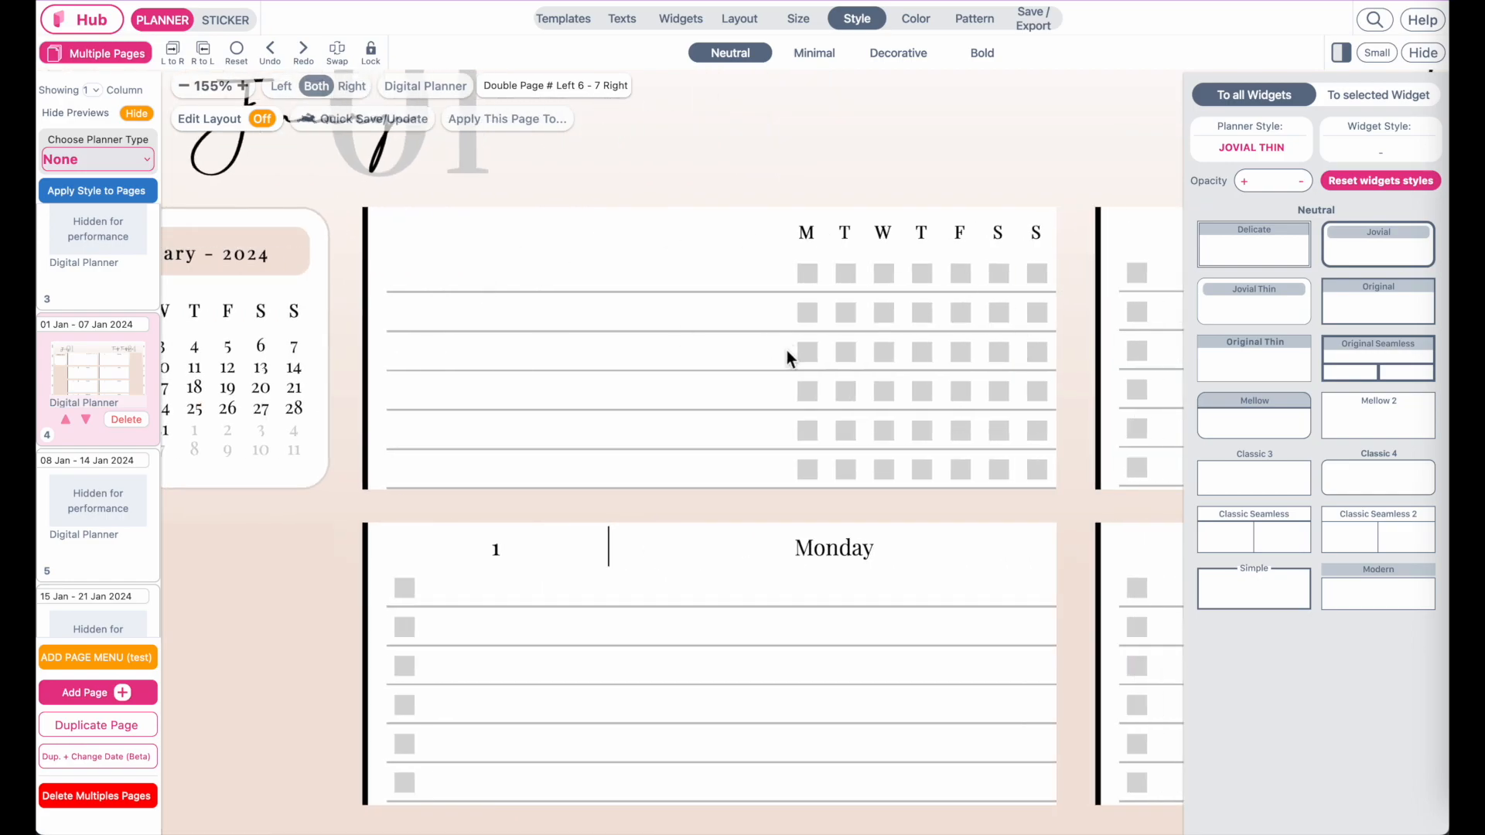
scroll(736, 360, down, 5)
scroll(737, 360, down, 4)
scroll(736, 361, up, 4)
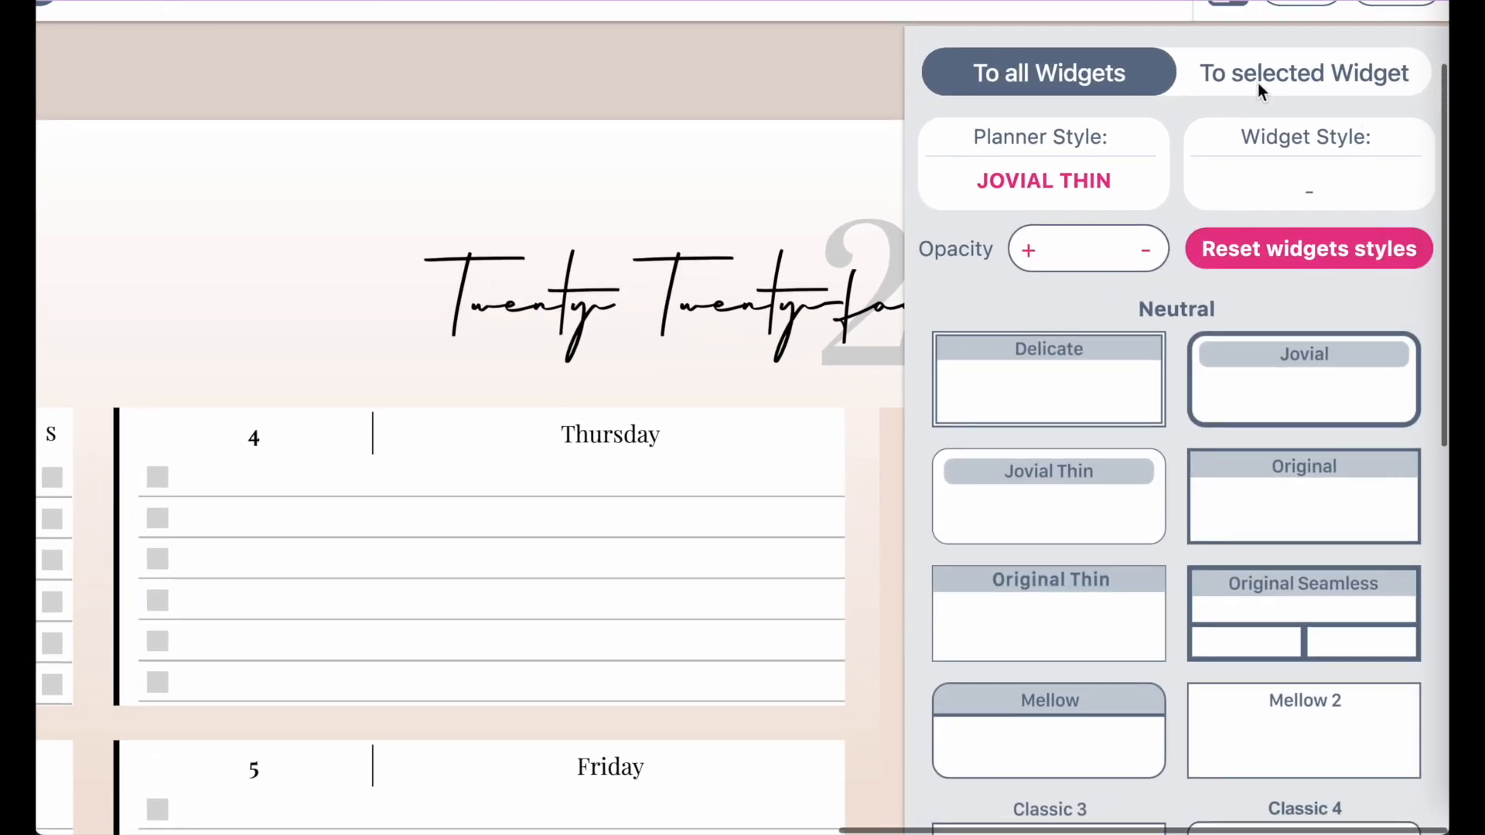
Apply the Jovial style only to the Thursday to-do list widget.
click(1259, 84)
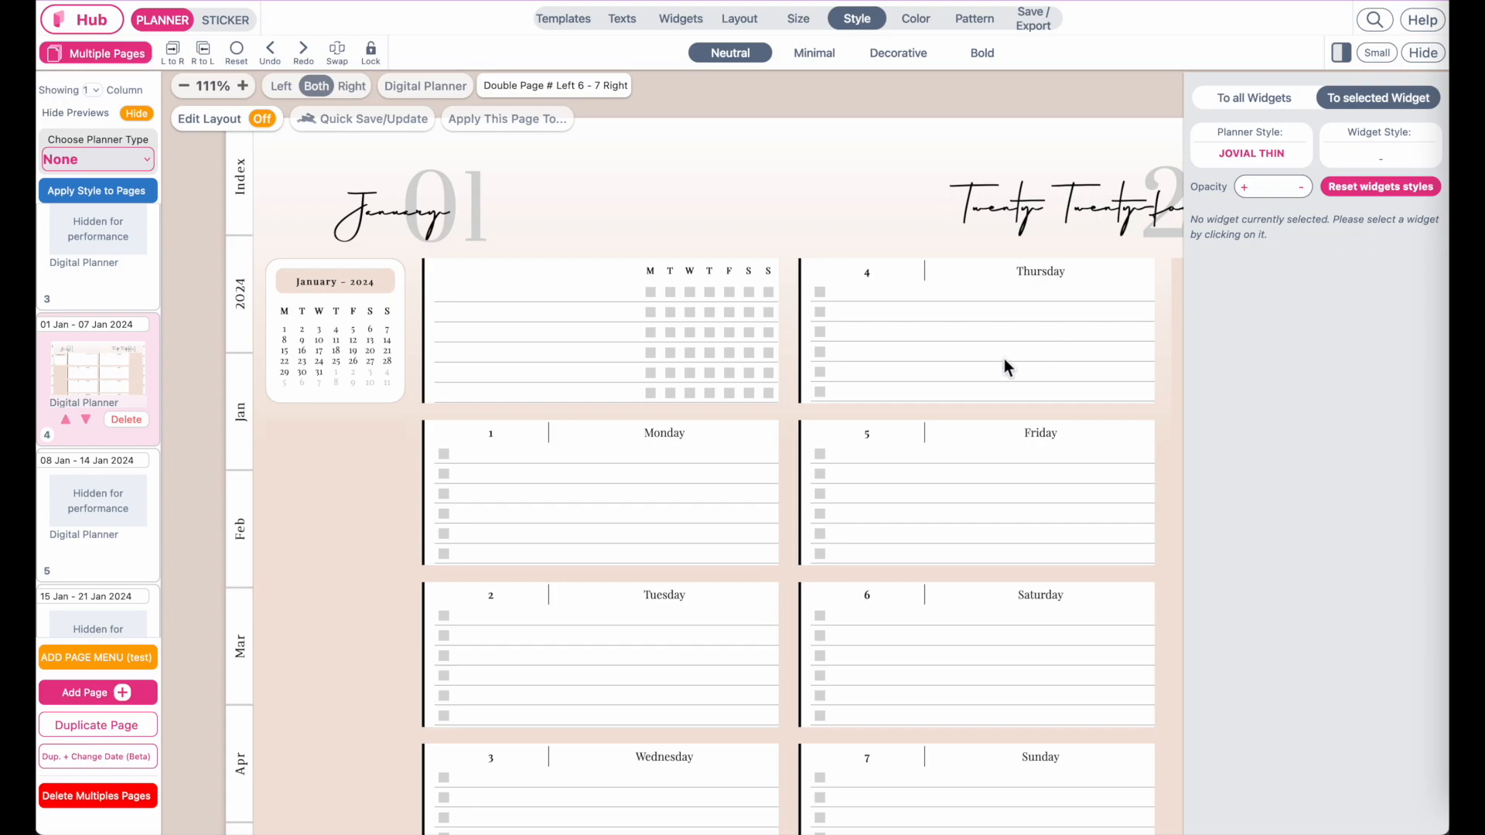
click(920, 359)
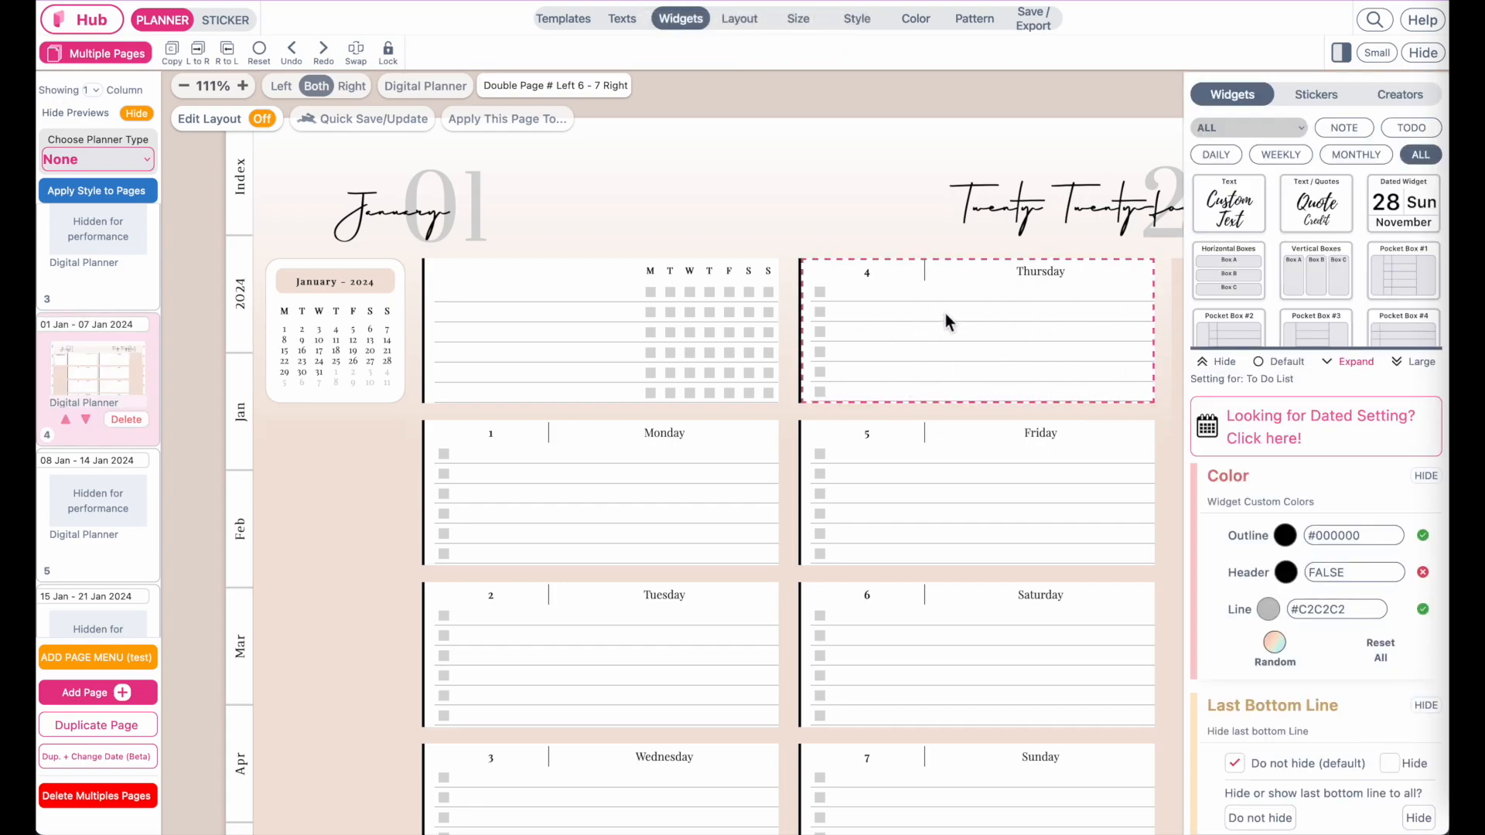
click(863, 21)
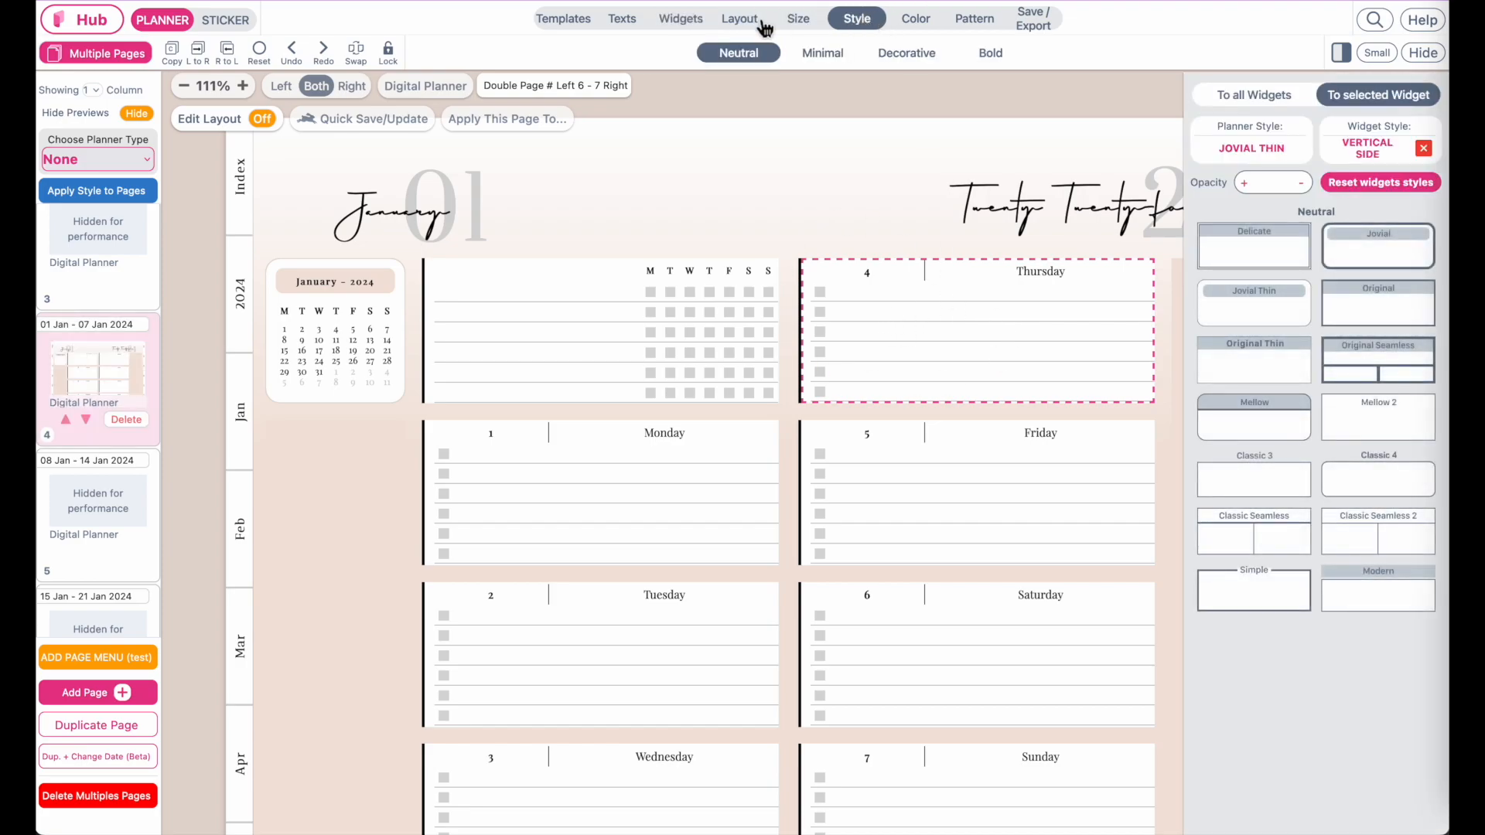
click(1406, 253)
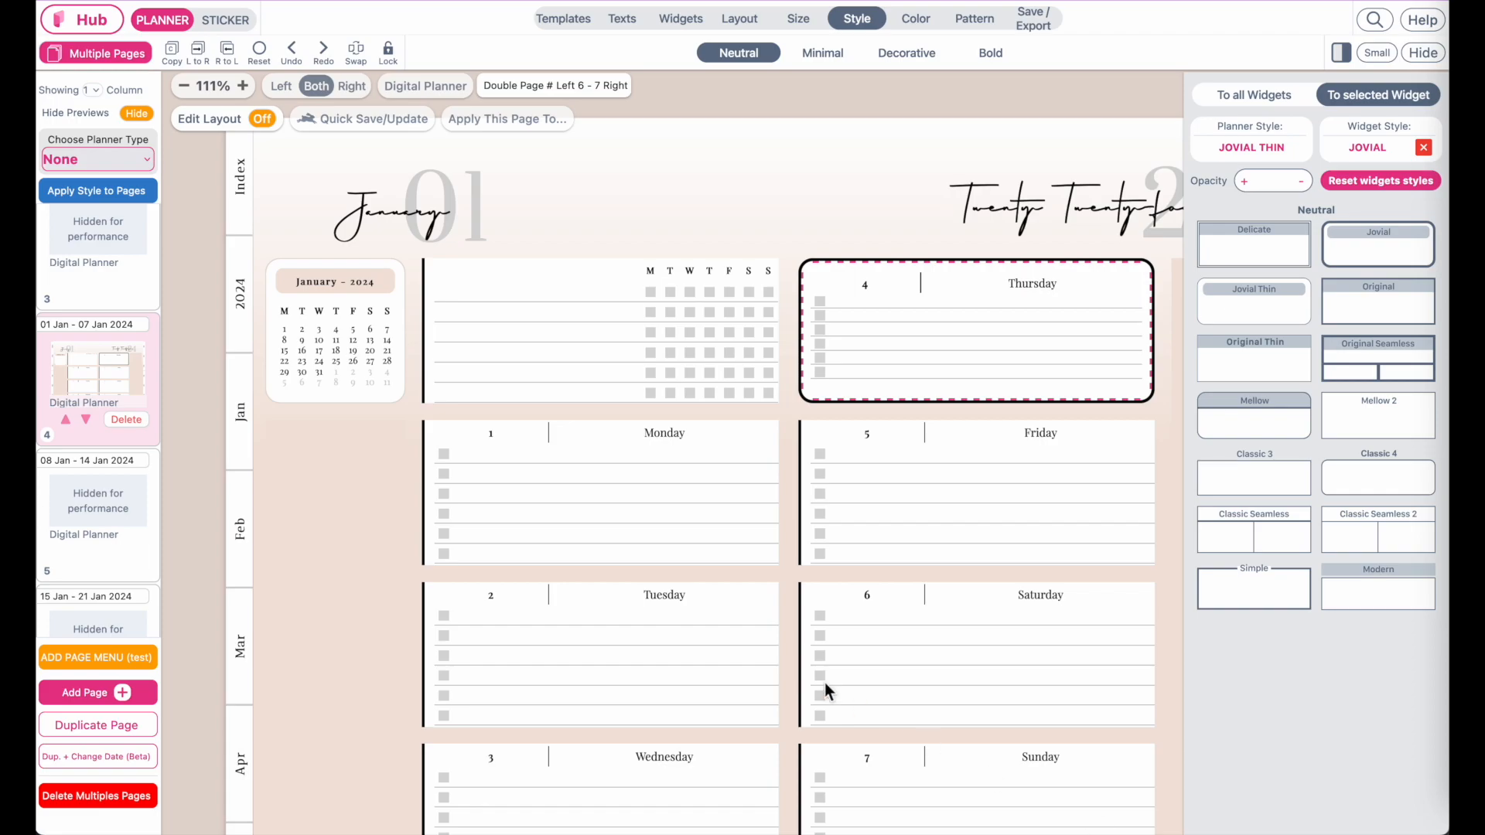
Apply the Modern style to all widgets and check which individual widget style the habit tracker uses.
click(1251, 94)
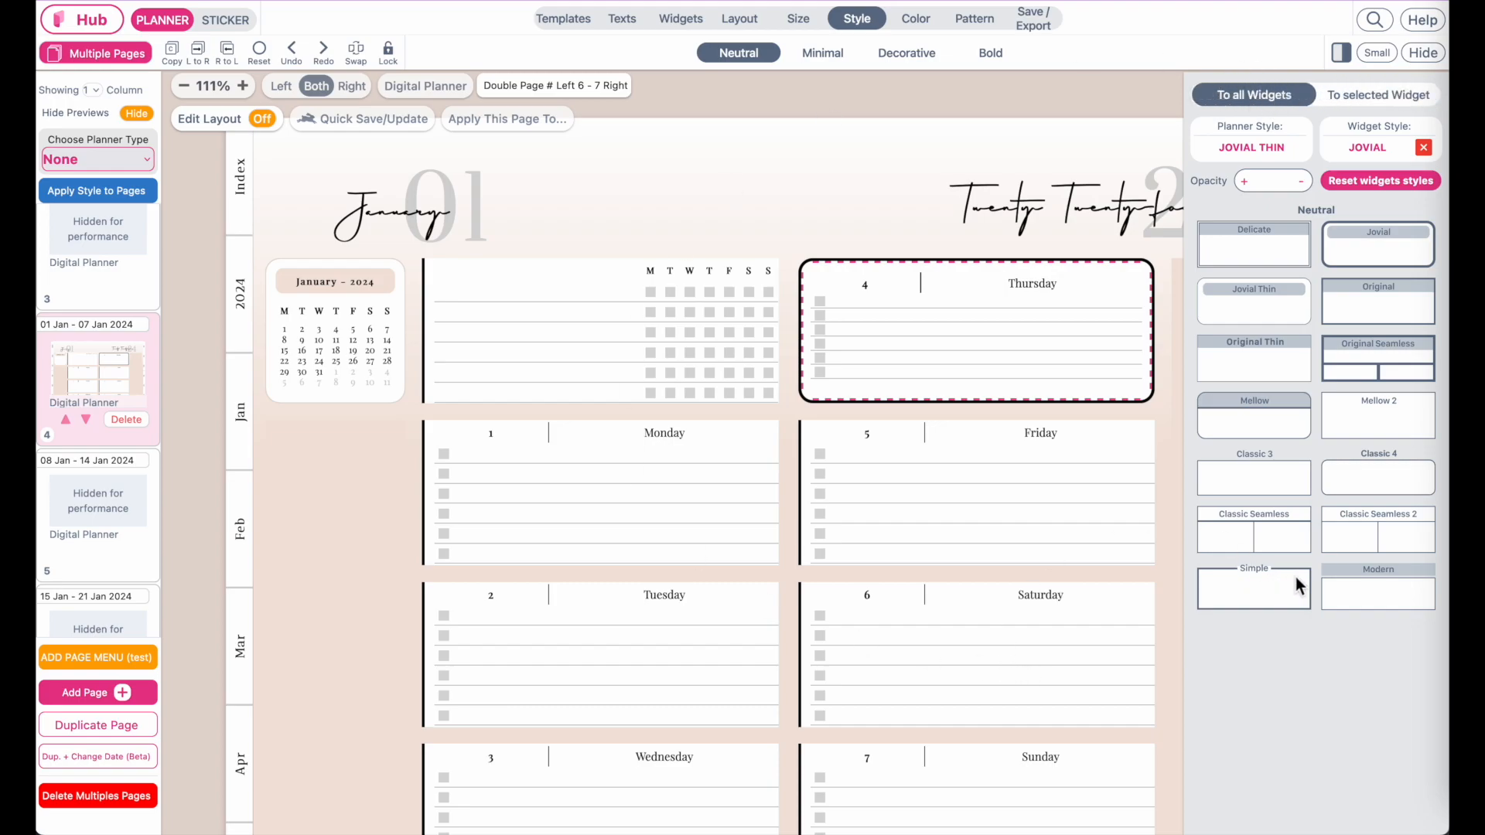
click(1382, 593)
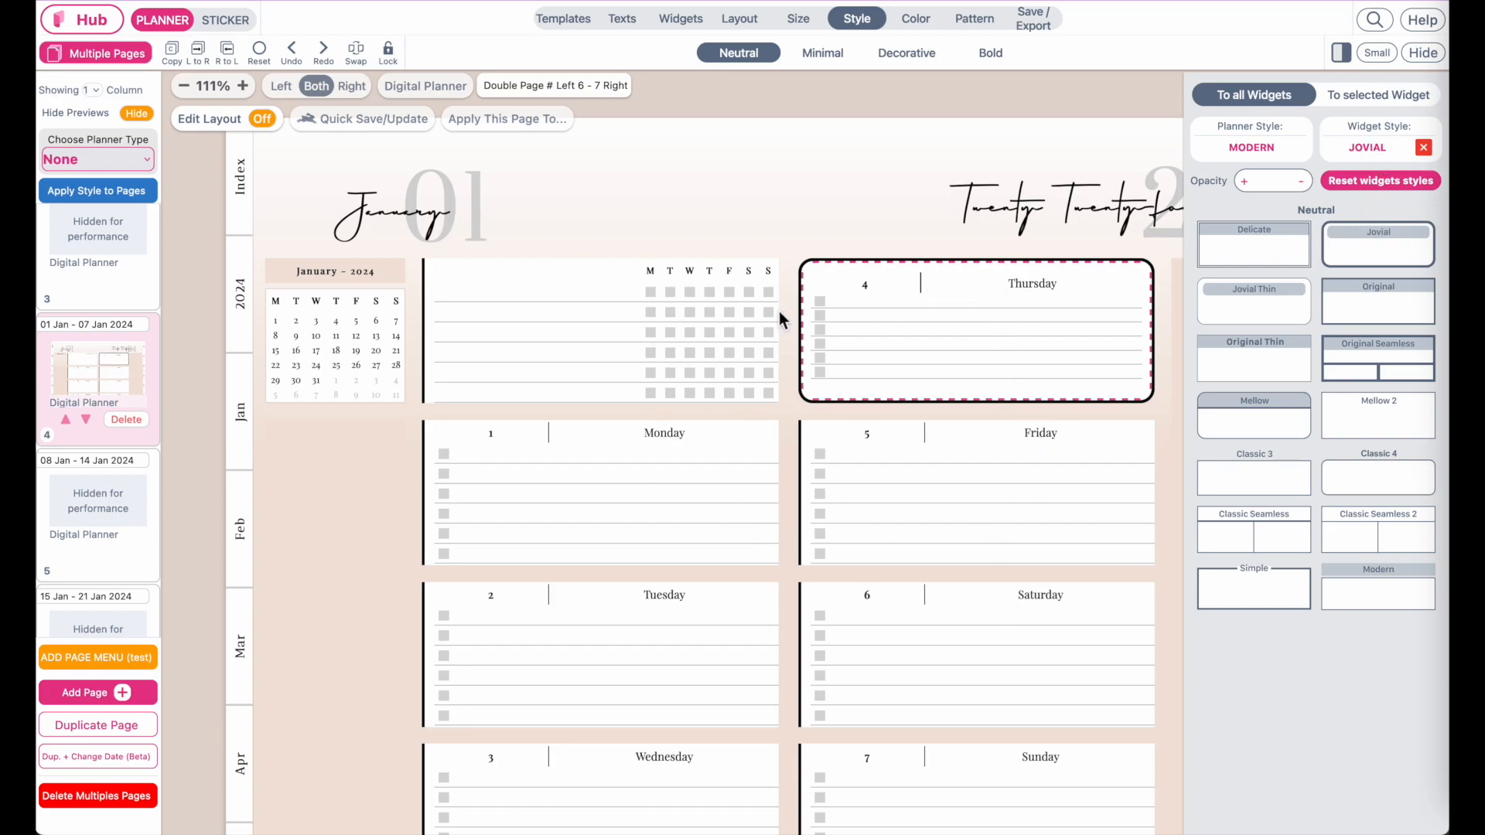
click(709, 379)
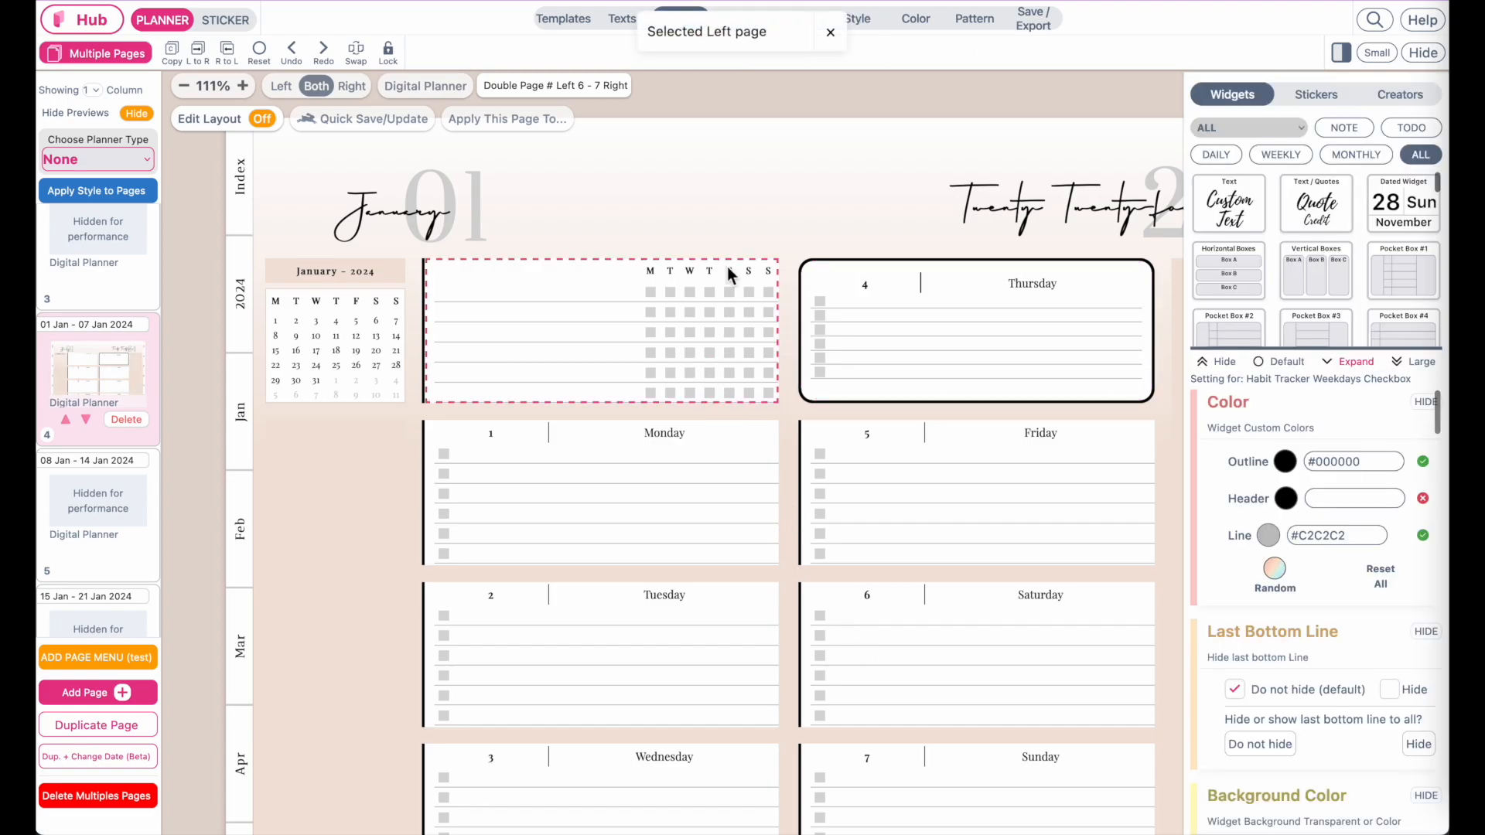
click(857, 28)
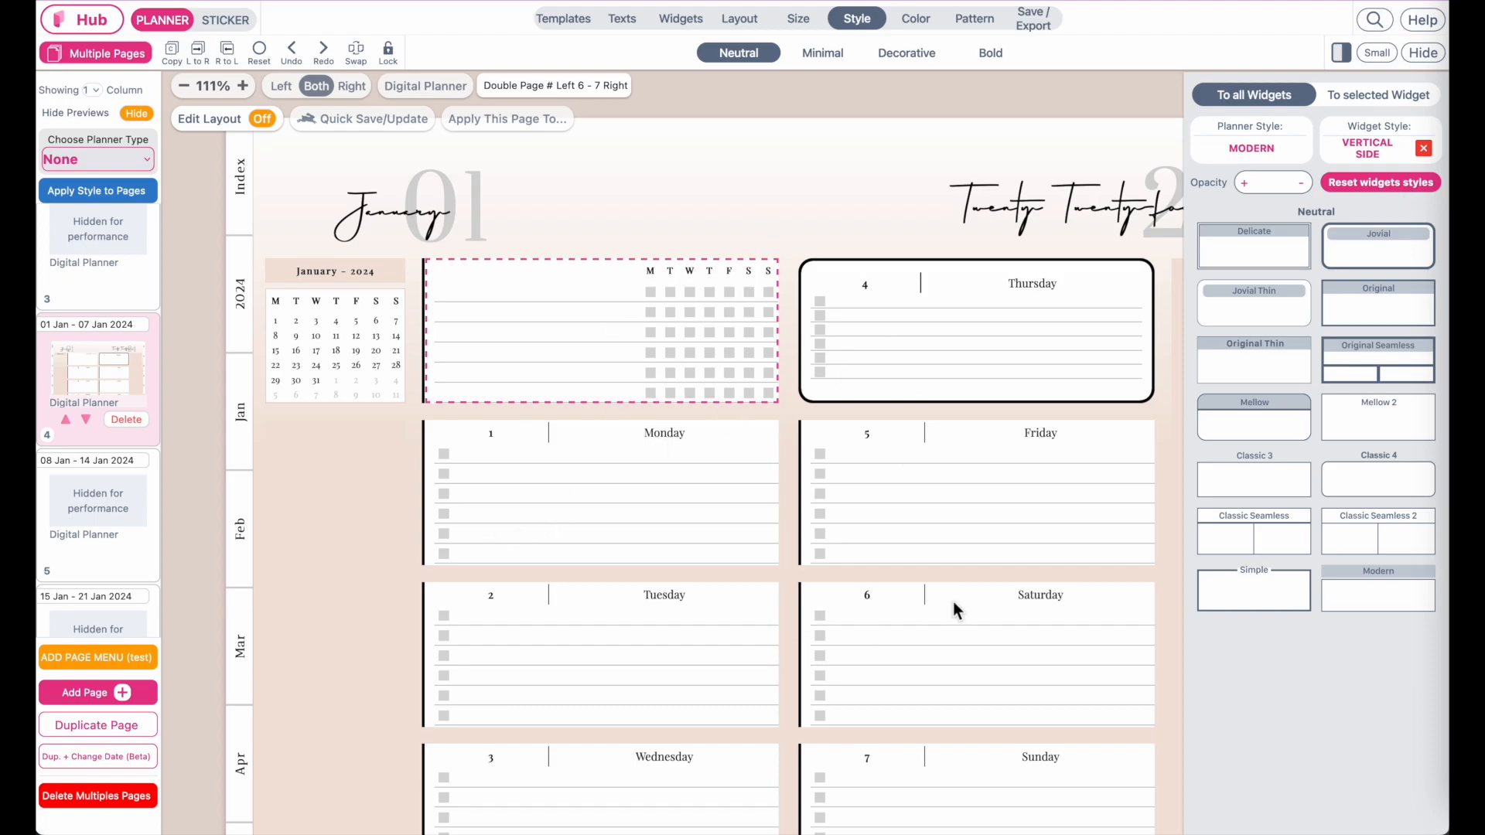
scroll(935, 614, down, 1)
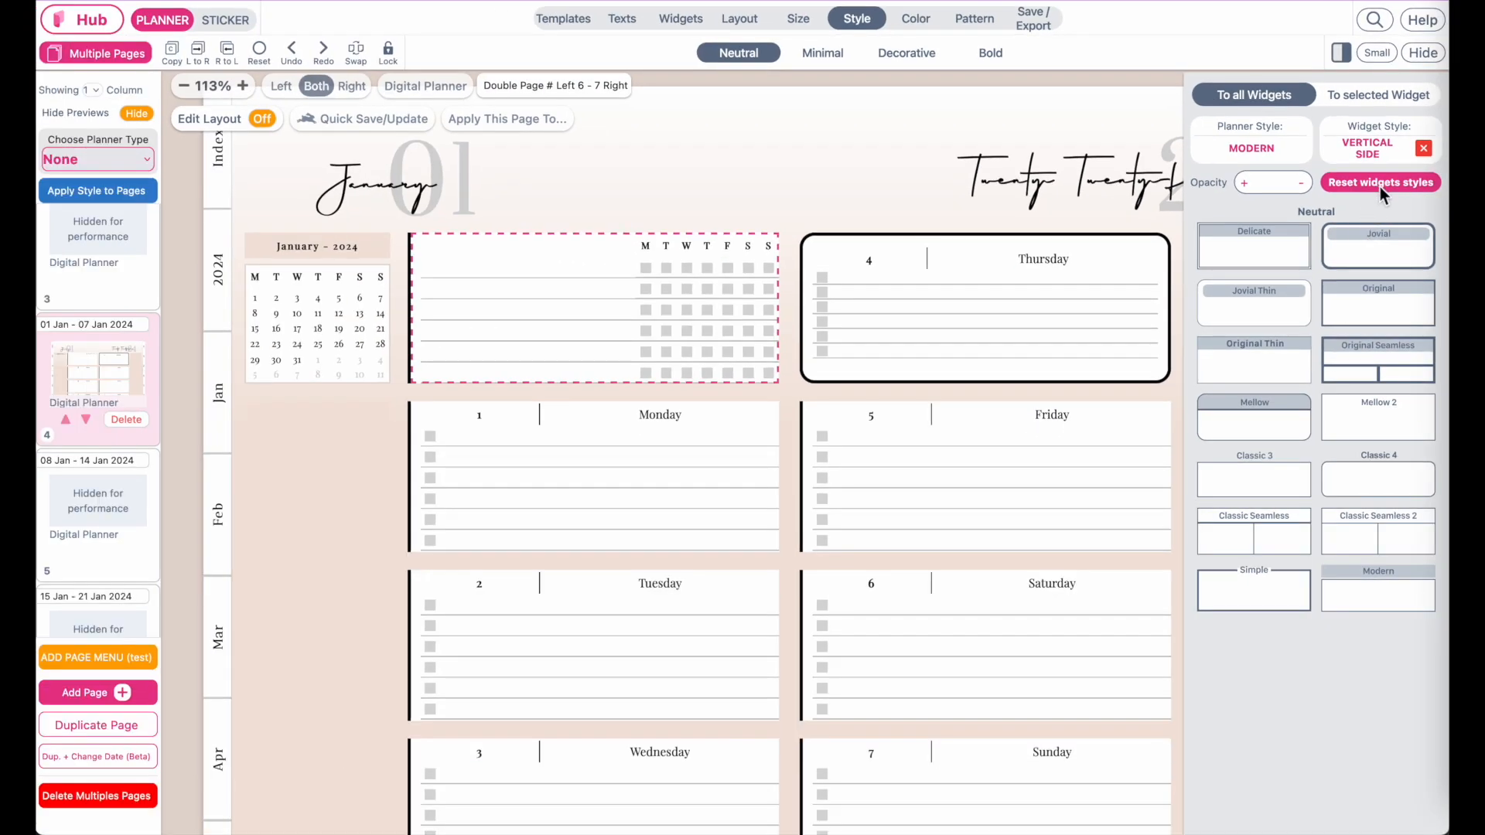
Reset the individual widget styles and apply the Jovial Thin style to all widgets on the weekly spread.
click(1380, 187)
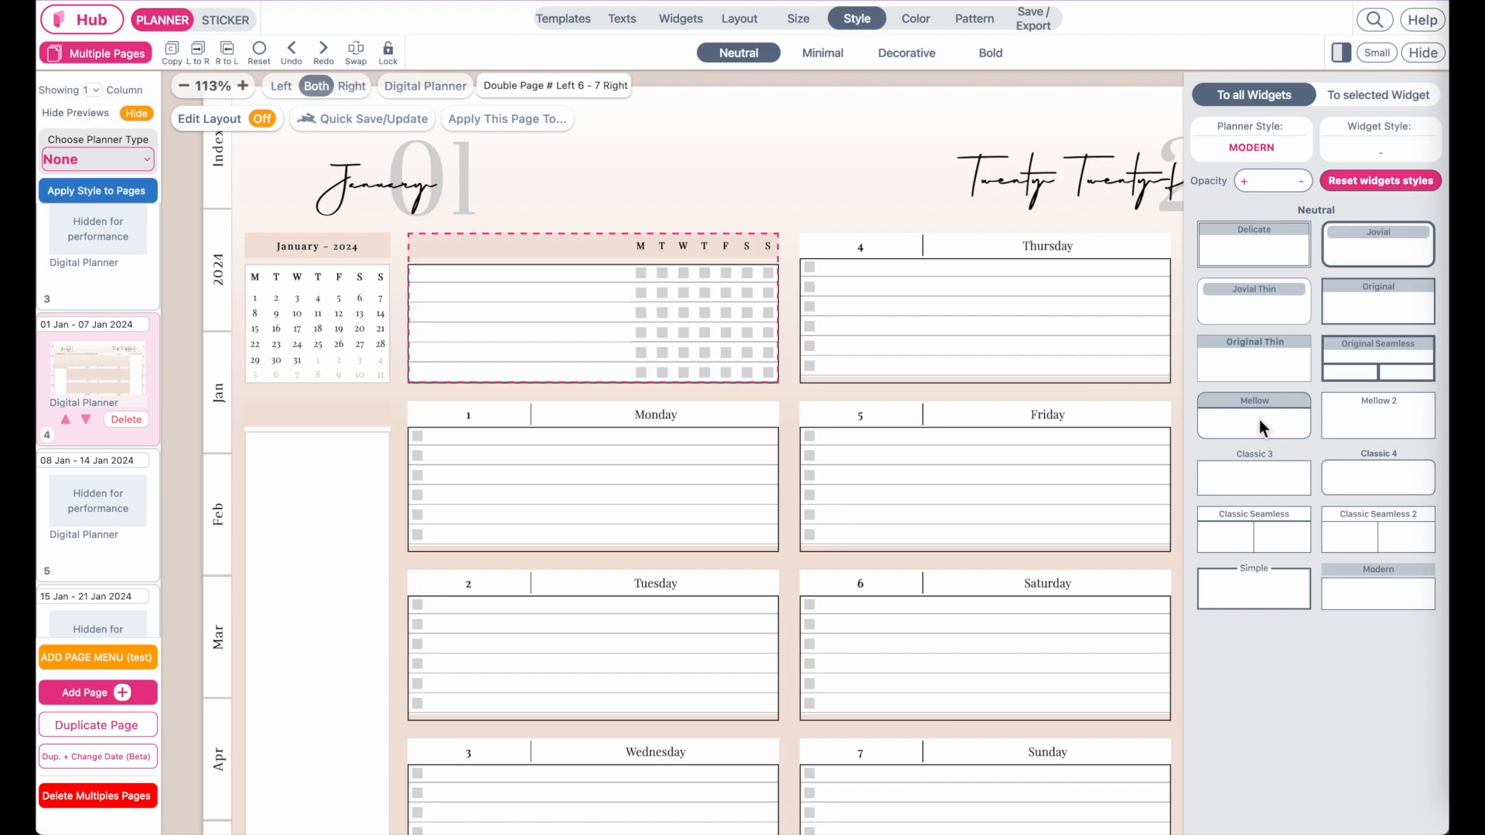
scroll(778, 481, right, 1)
scroll(778, 480, left, 1)
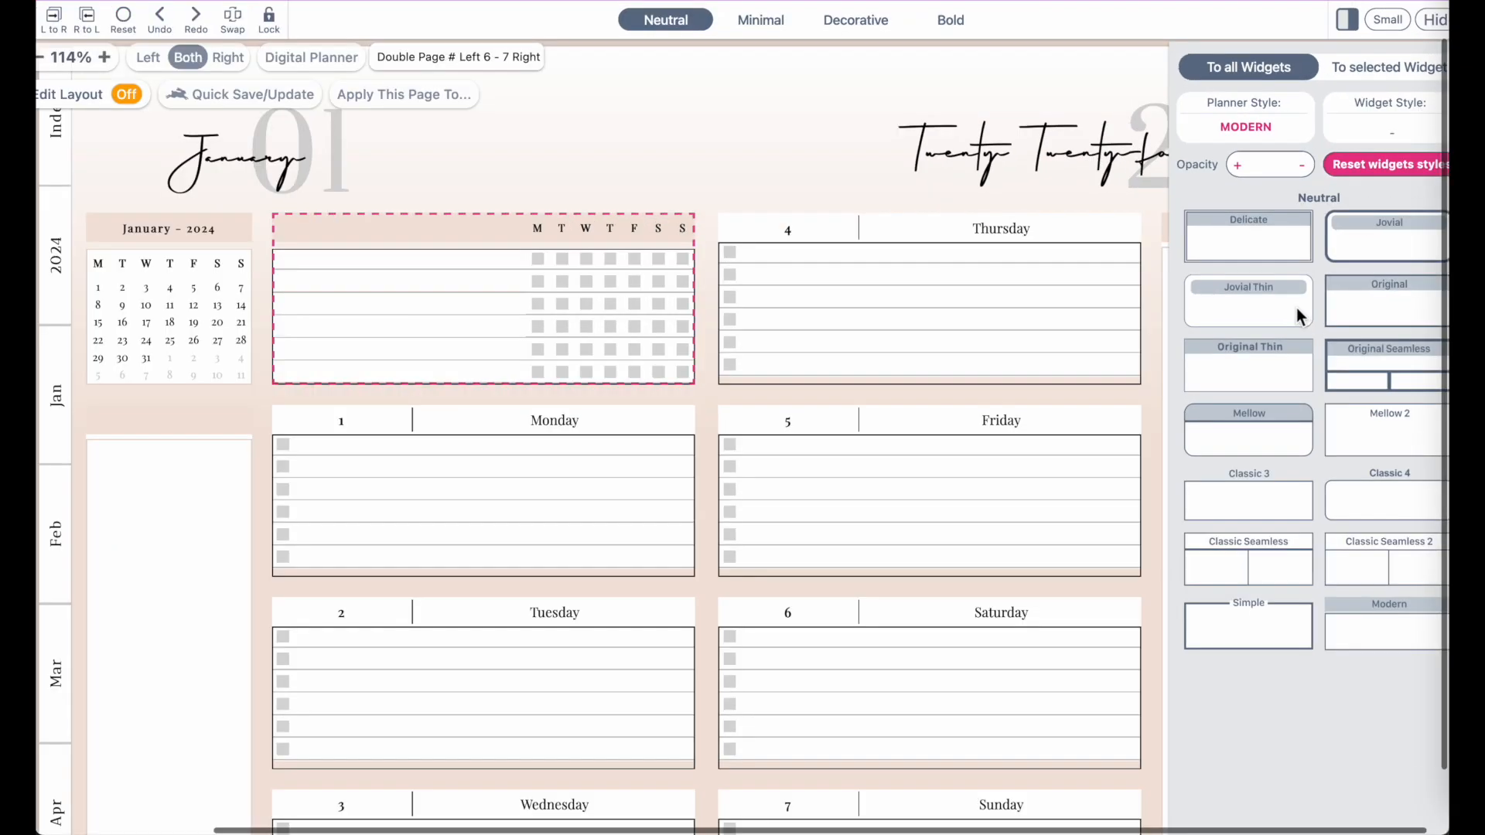
click(1299, 313)
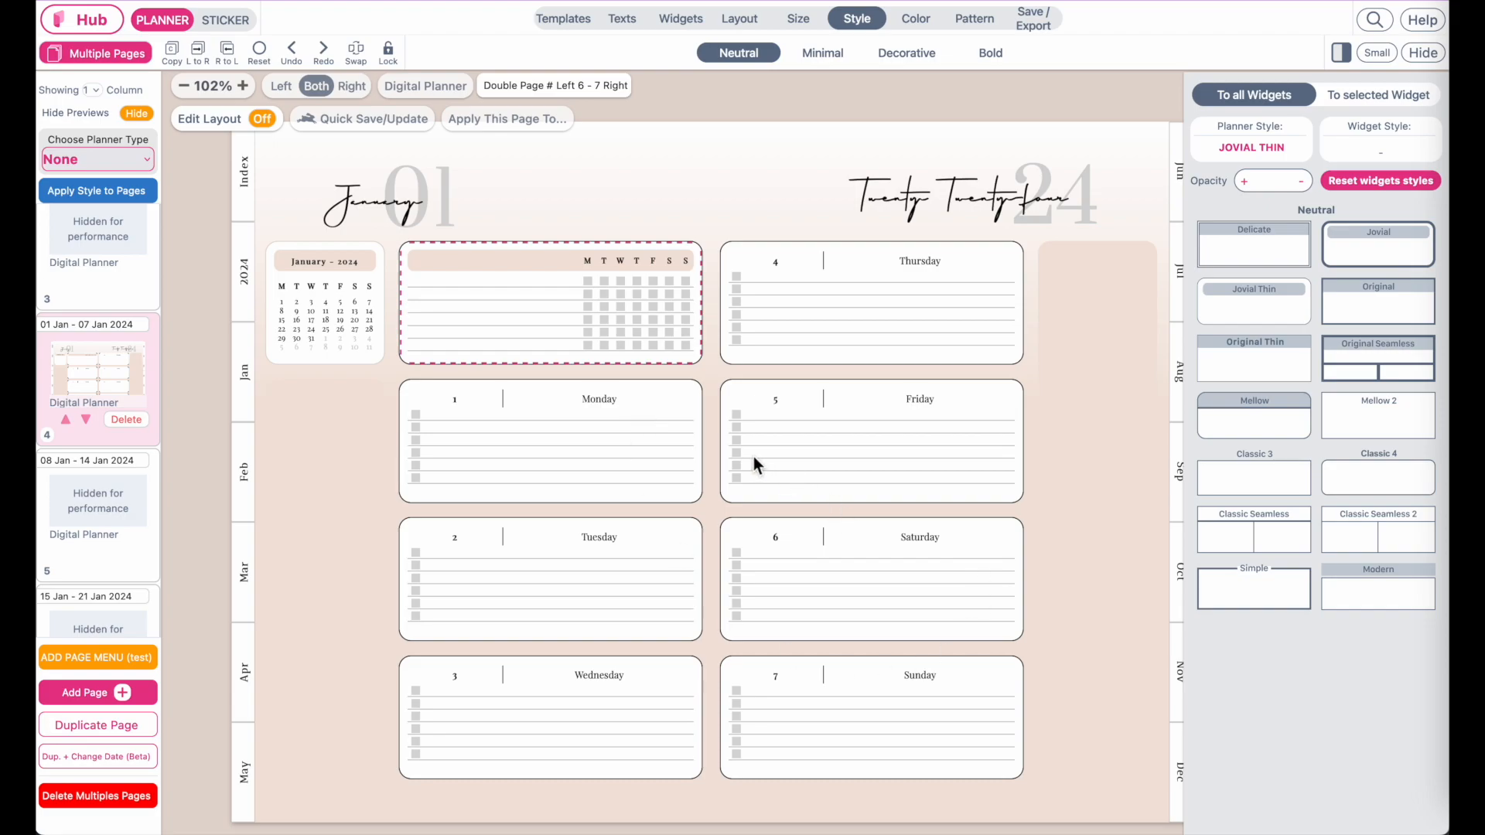
Examine the planner's outline color code and compare the outlines of the mini calendar and the habit tracker.
click(920, 20)
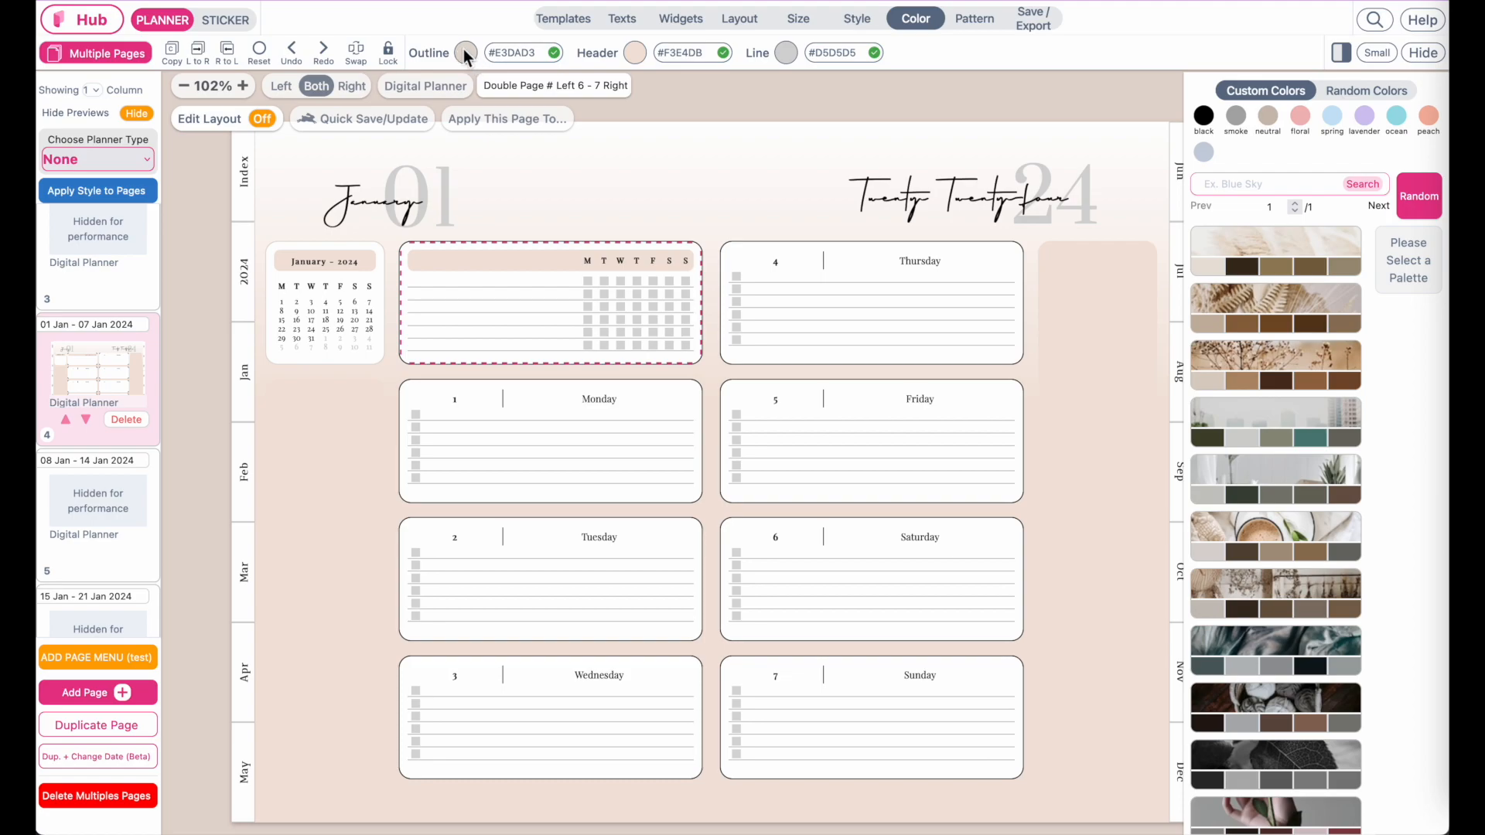
click(535, 56)
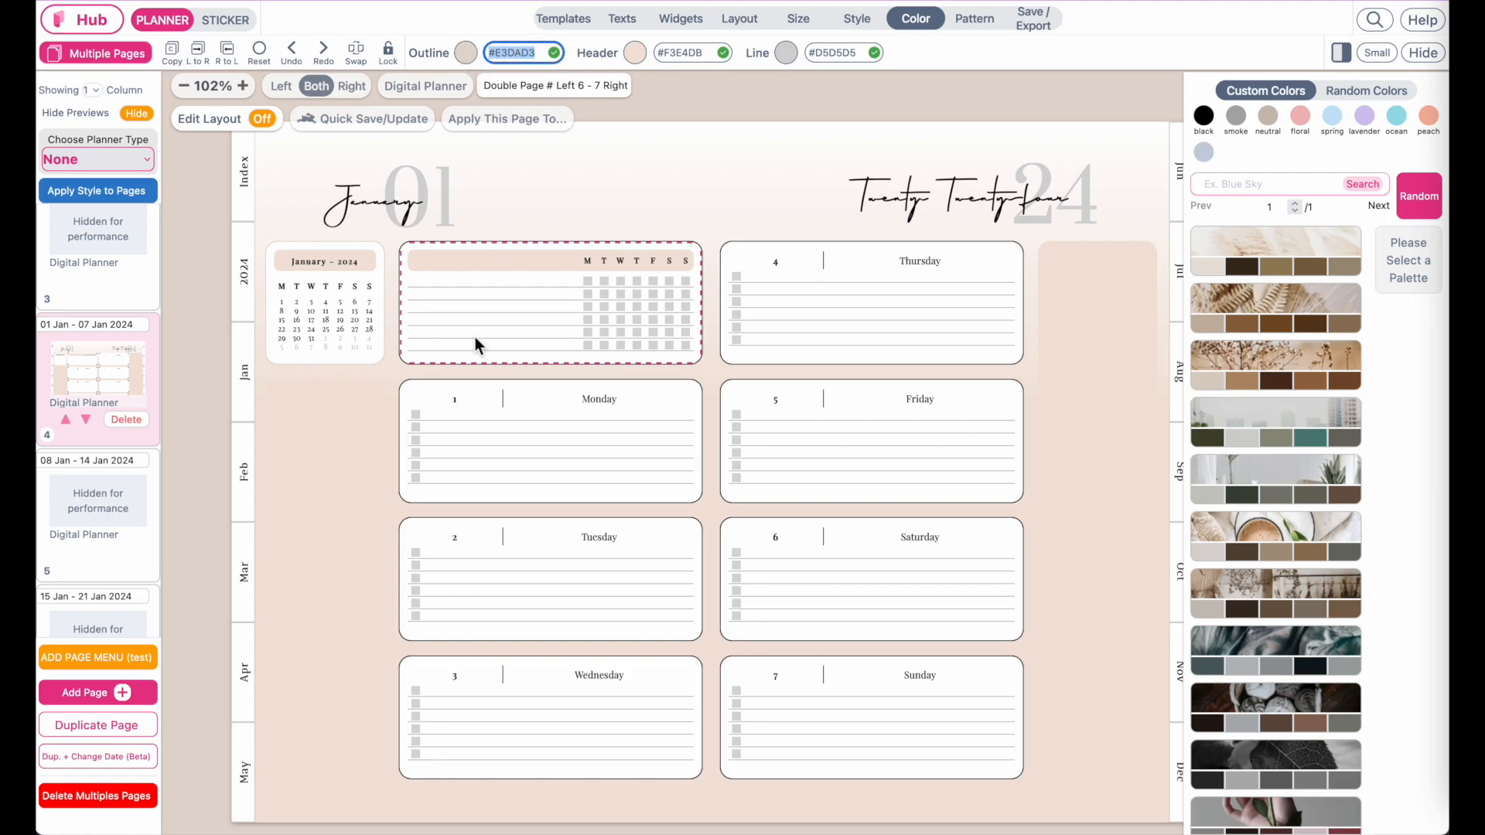
scroll(475, 337, up, 5)
scroll(475, 337, left, 6)
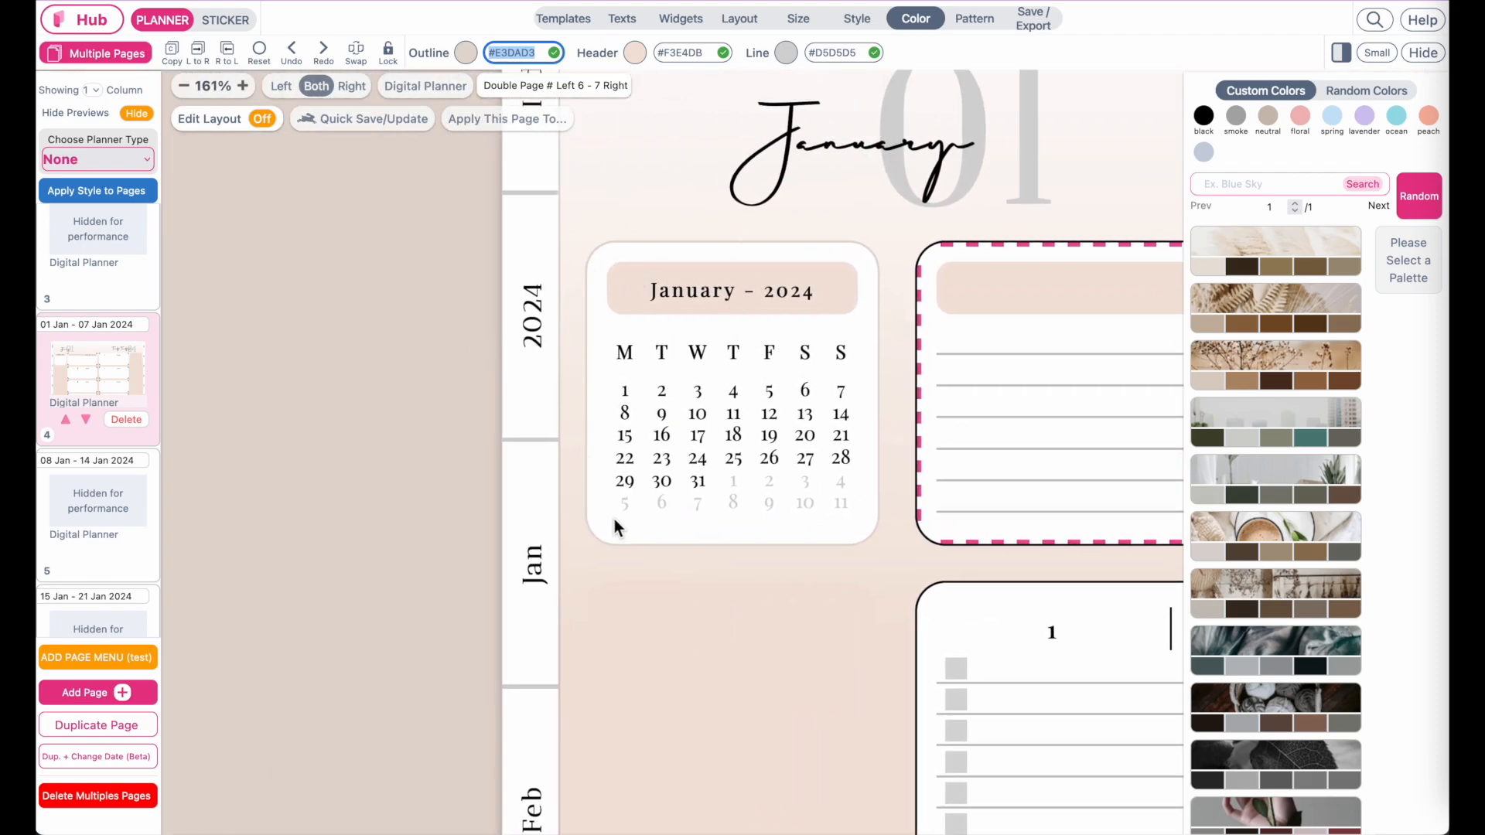
scroll(768, 285, right, 8)
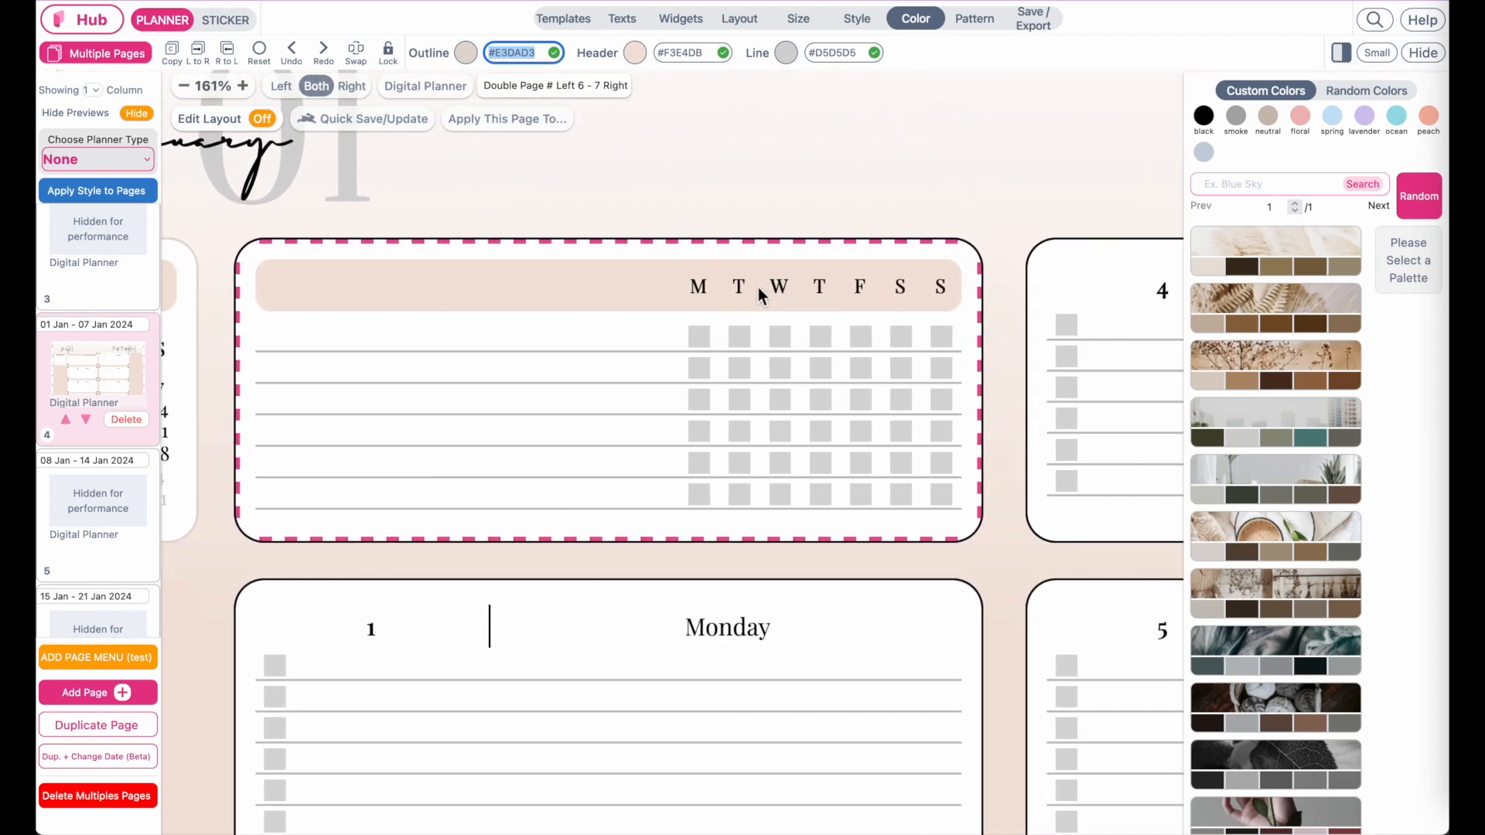
Compare the habit tracker widget's custom outline, header and line colors with the planner-wide color settings.
click(762, 294)
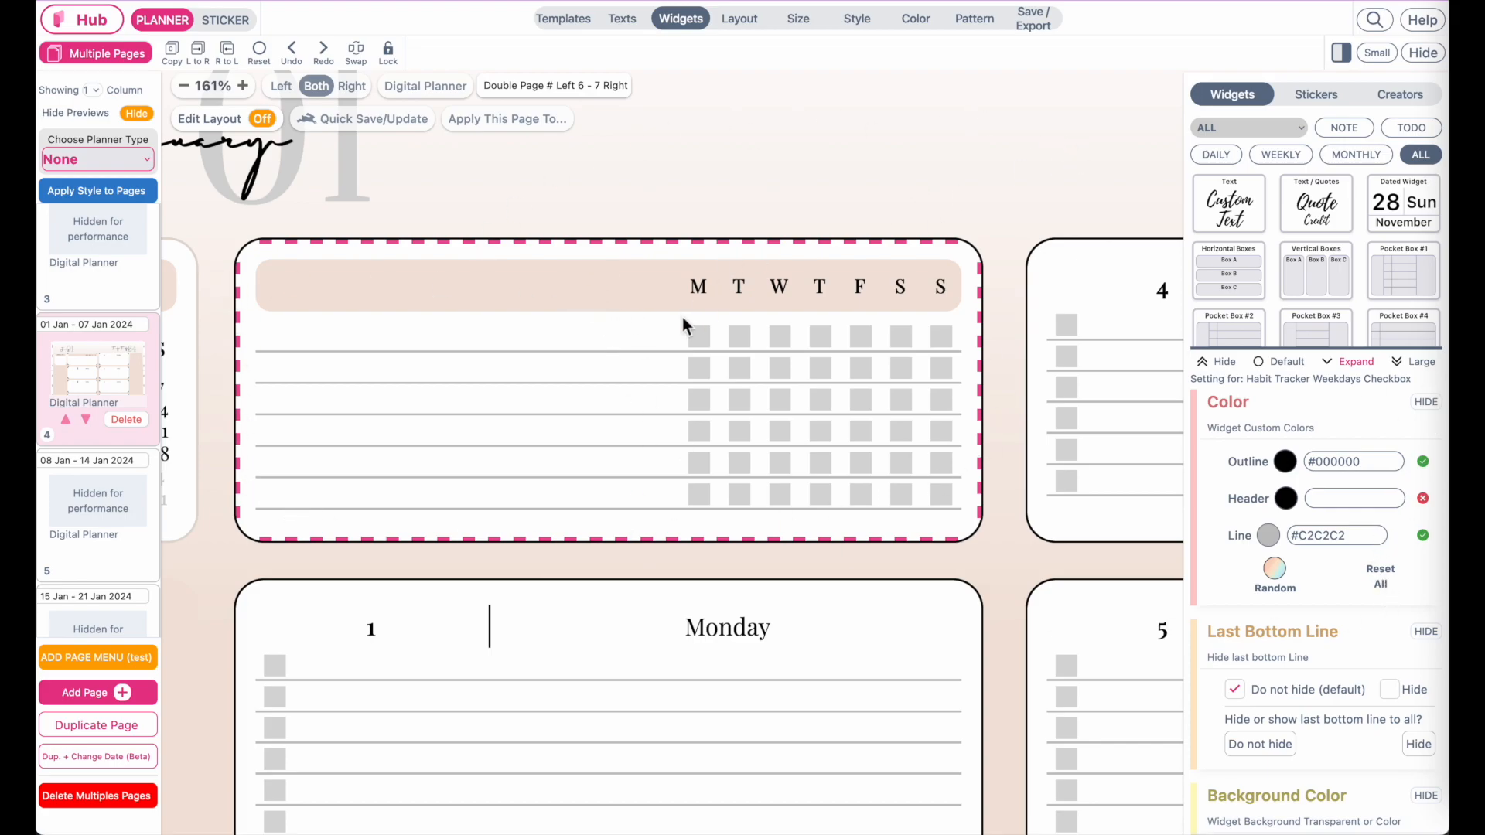
click(1378, 54)
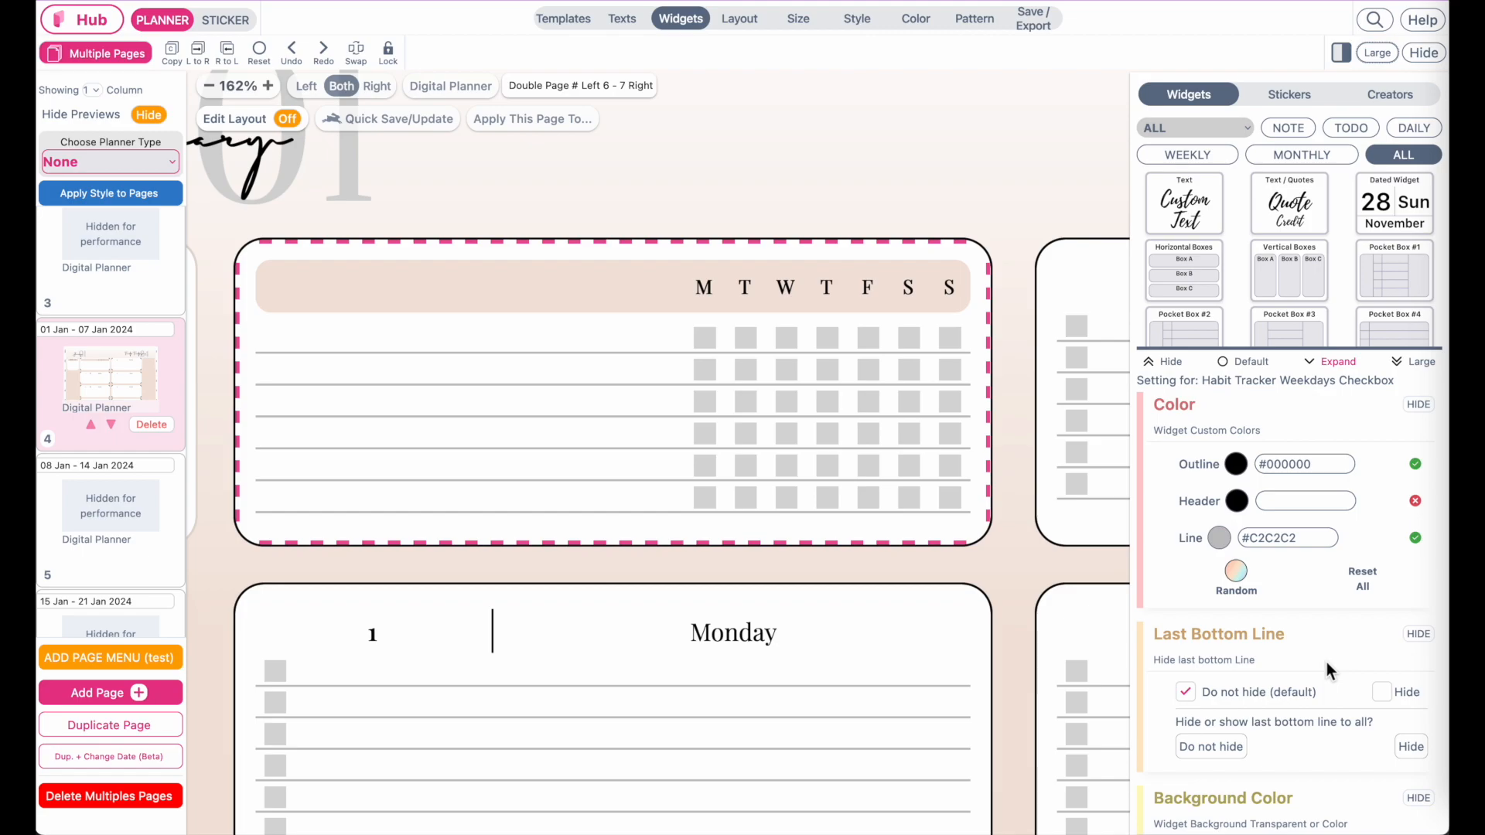
scroll(972, 592, down, 3)
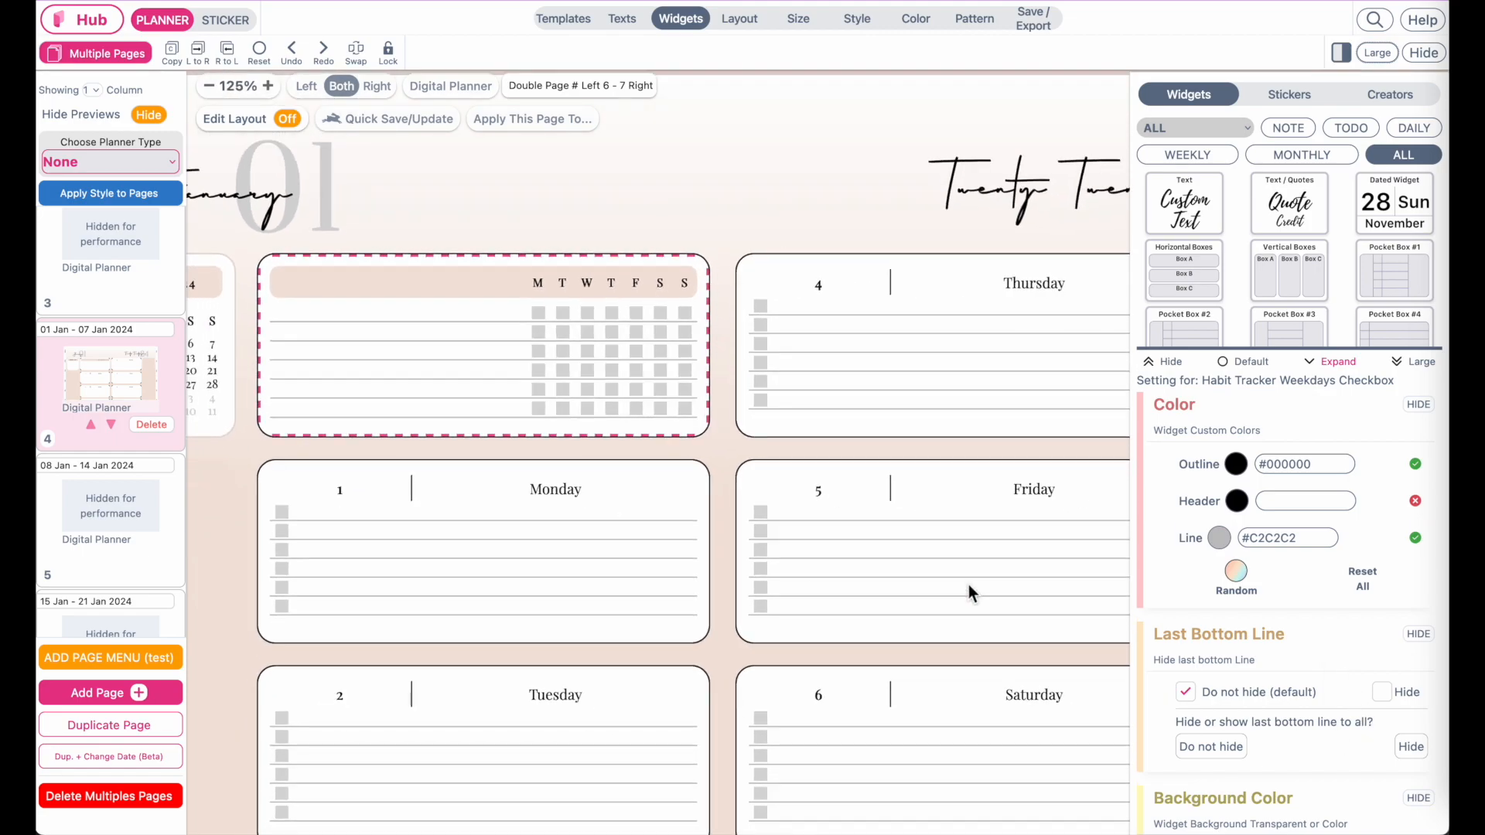
click(917, 23)
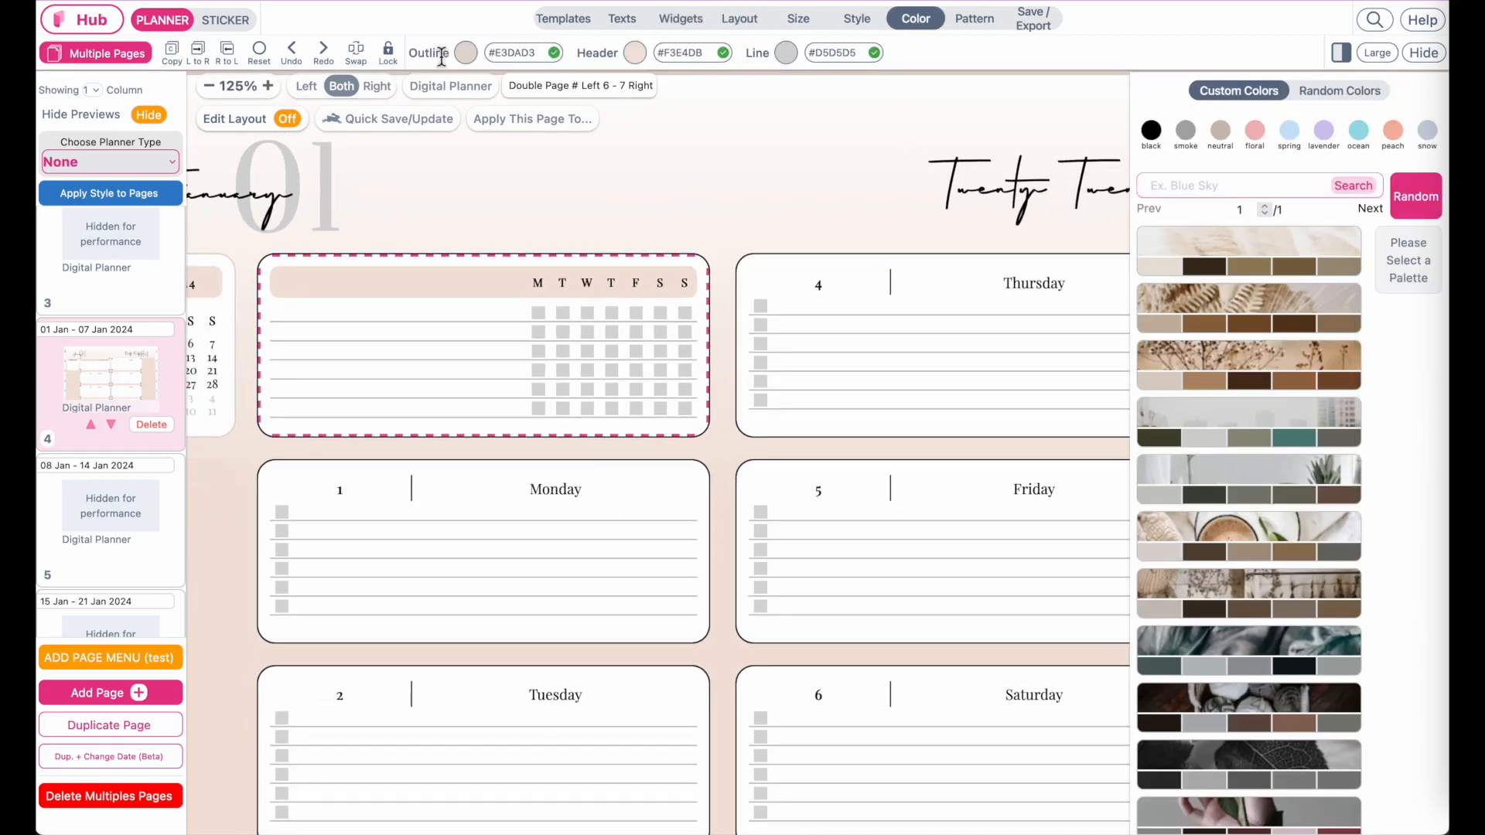
scroll(505, 292, left, 2)
scroll(657, 625, down, 1)
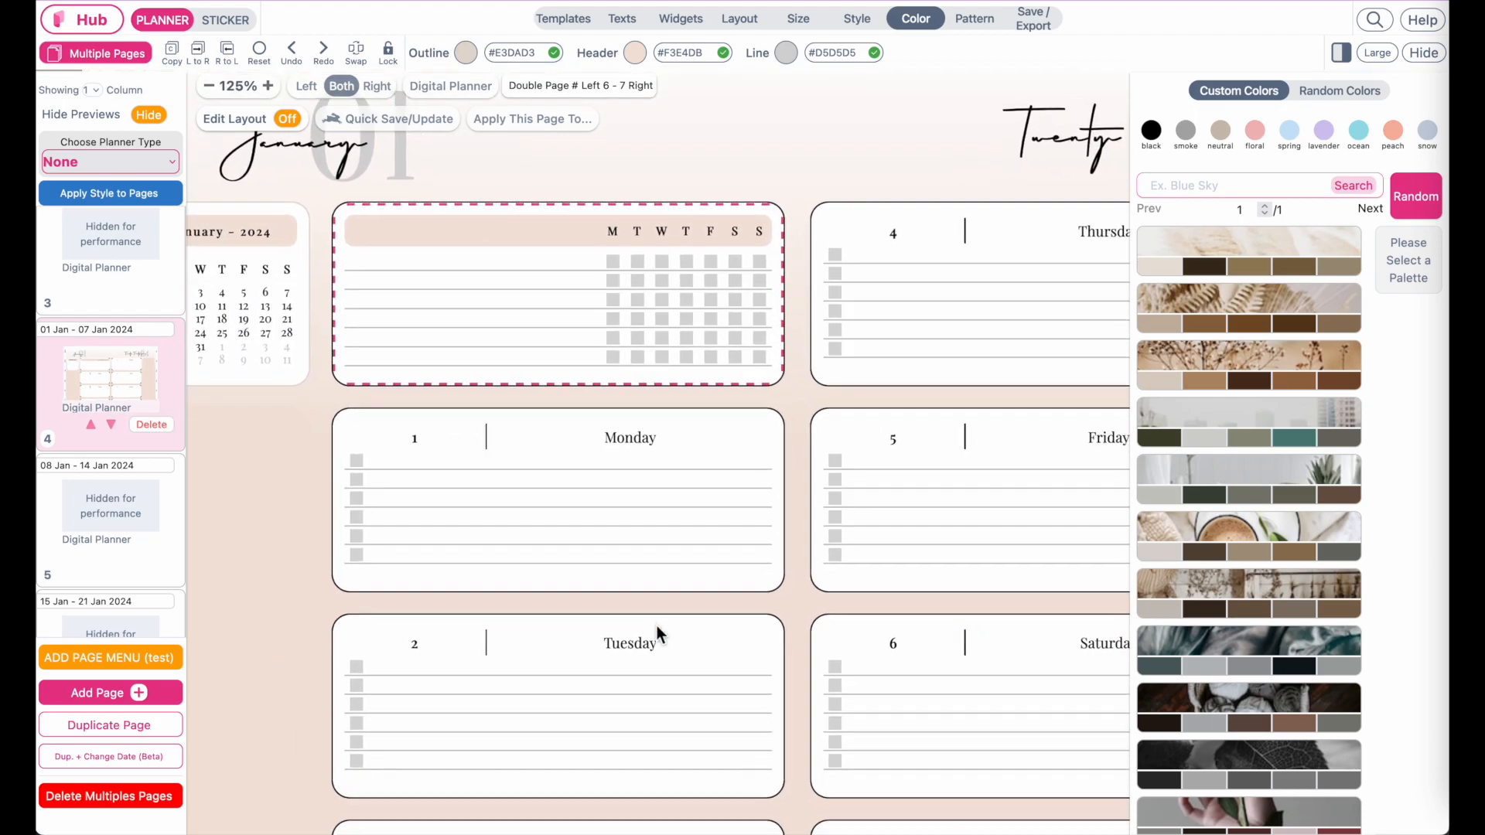
scroll(936, 471, right, 2)
scroll(871, 464, left, 4)
scroll(871, 464, up, 1)
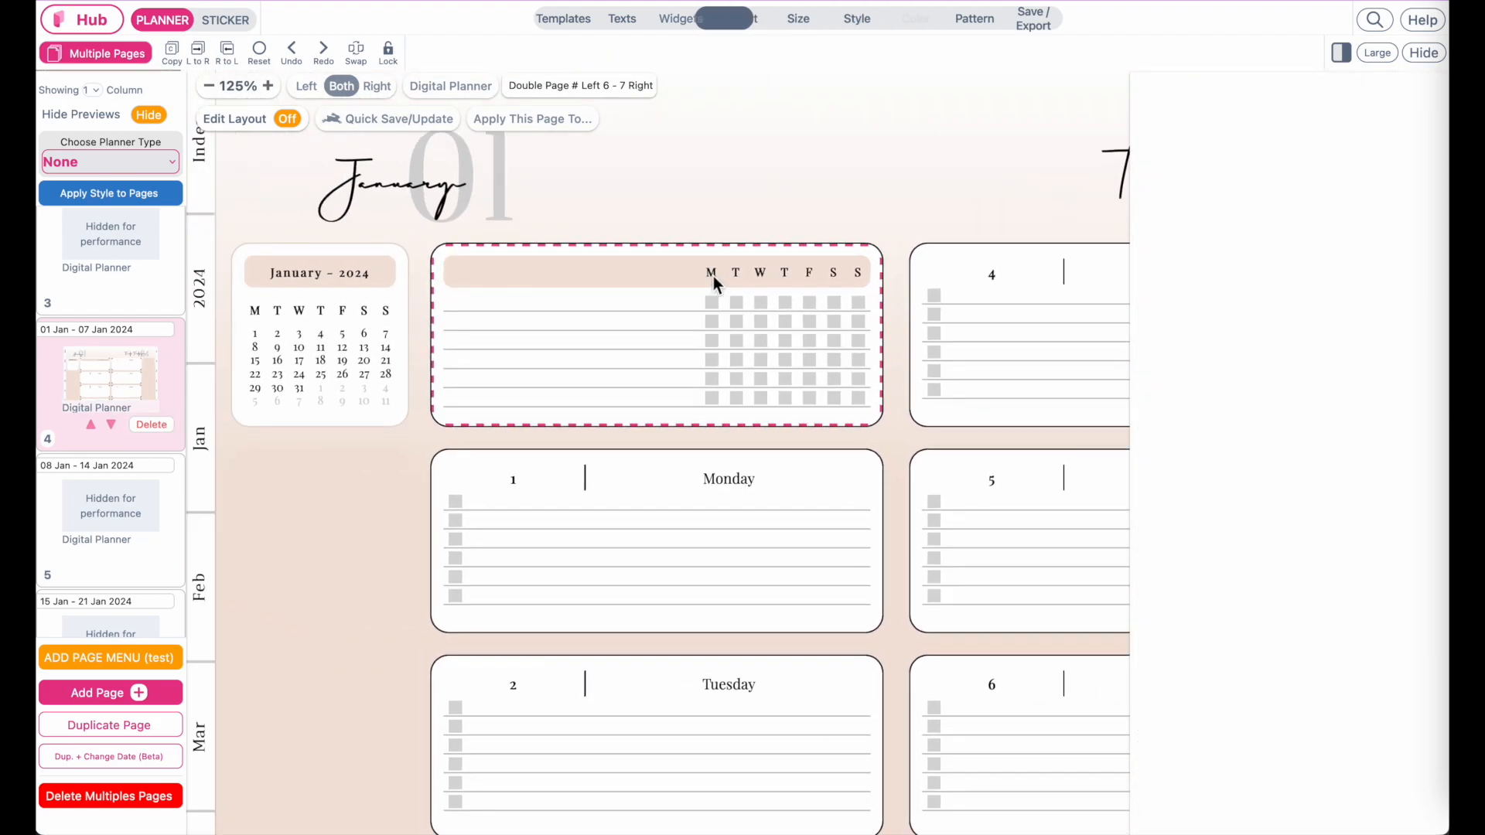
click(714, 277)
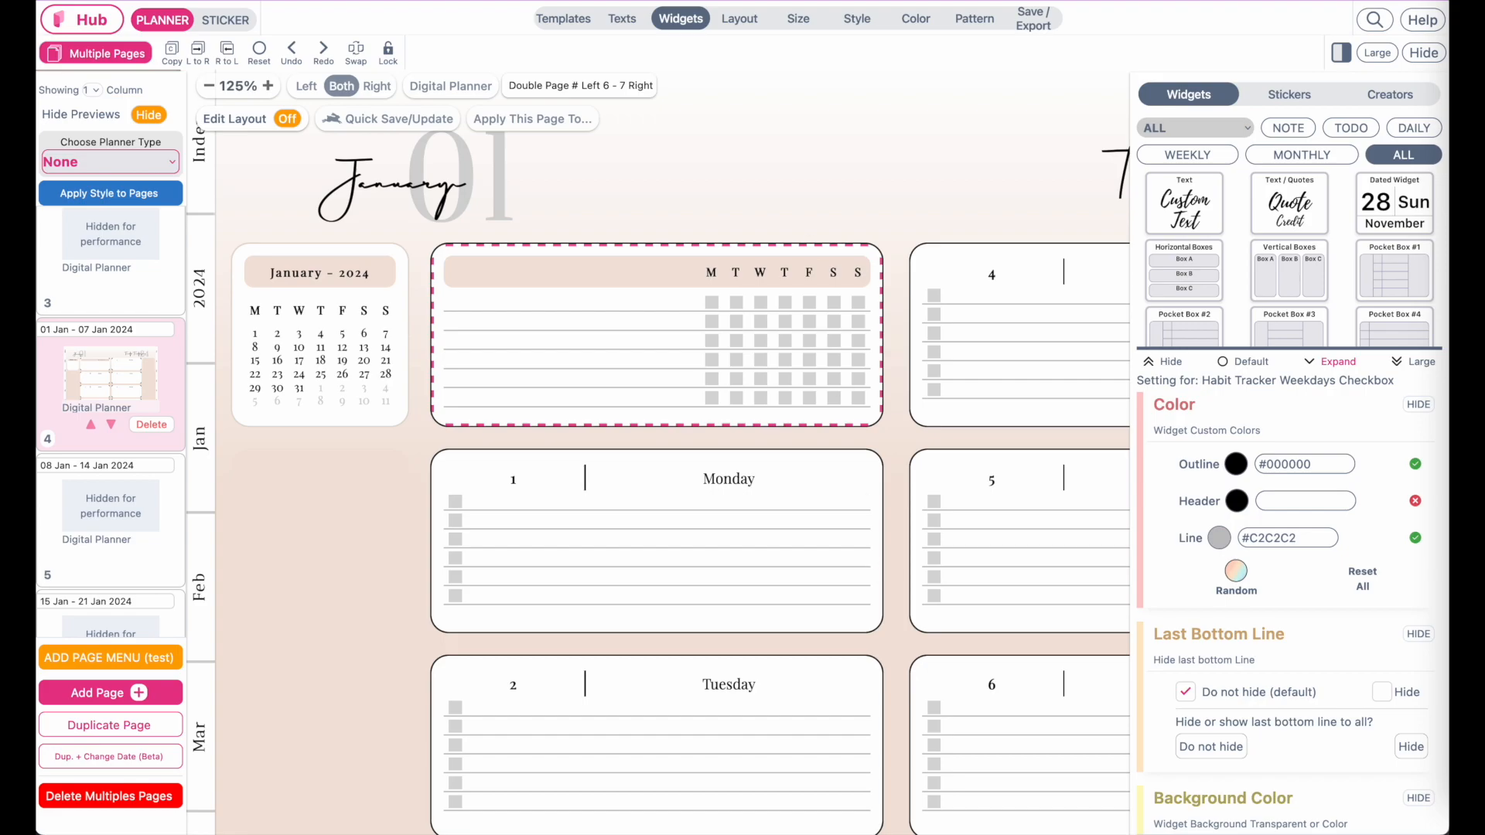
click(916, 18)
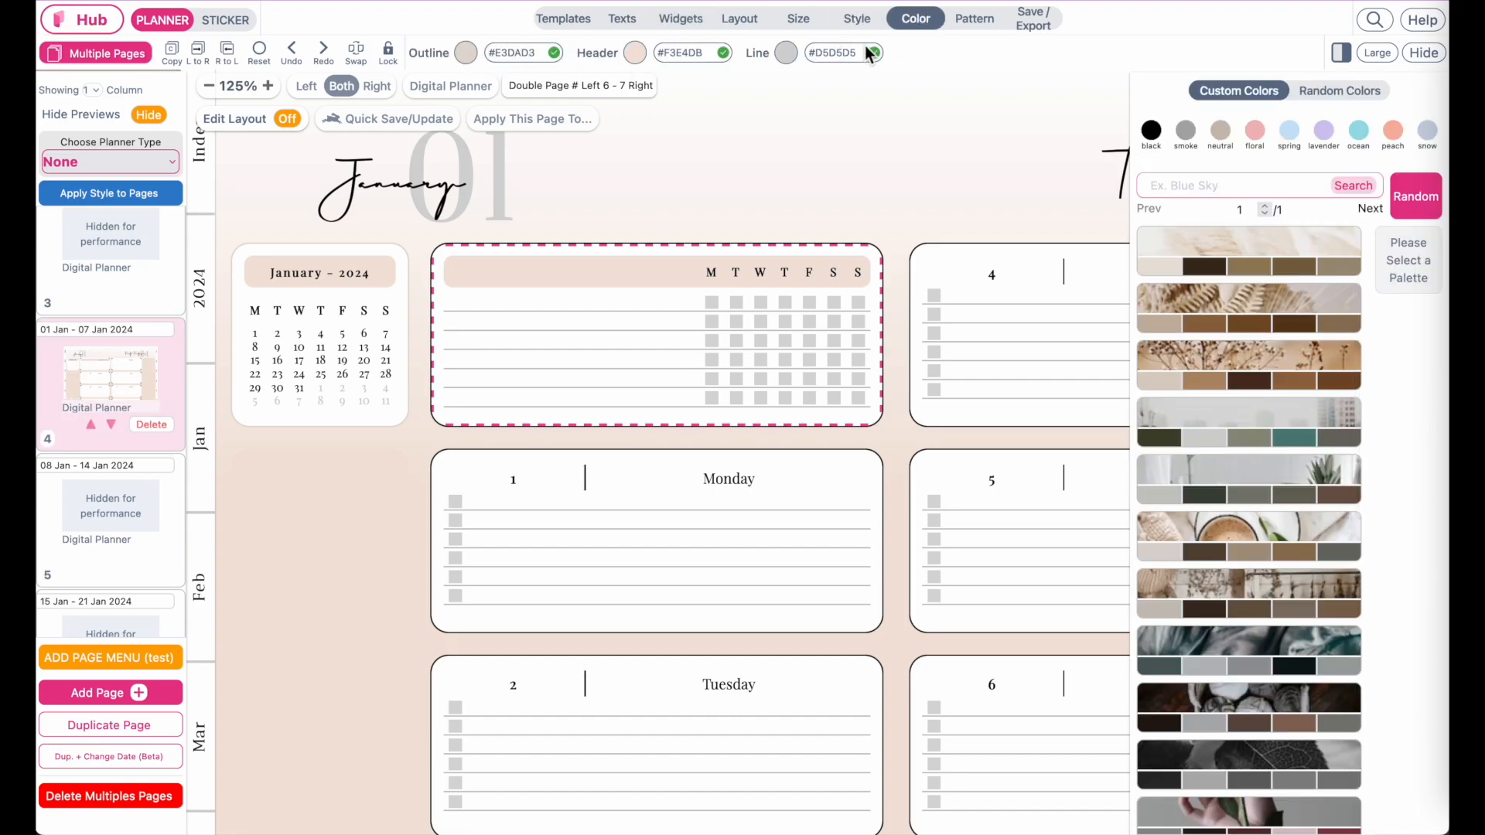
Reset all custom colors of the habit tracker widget and check the color settings of the Four Boxes side widget.
click(599, 293)
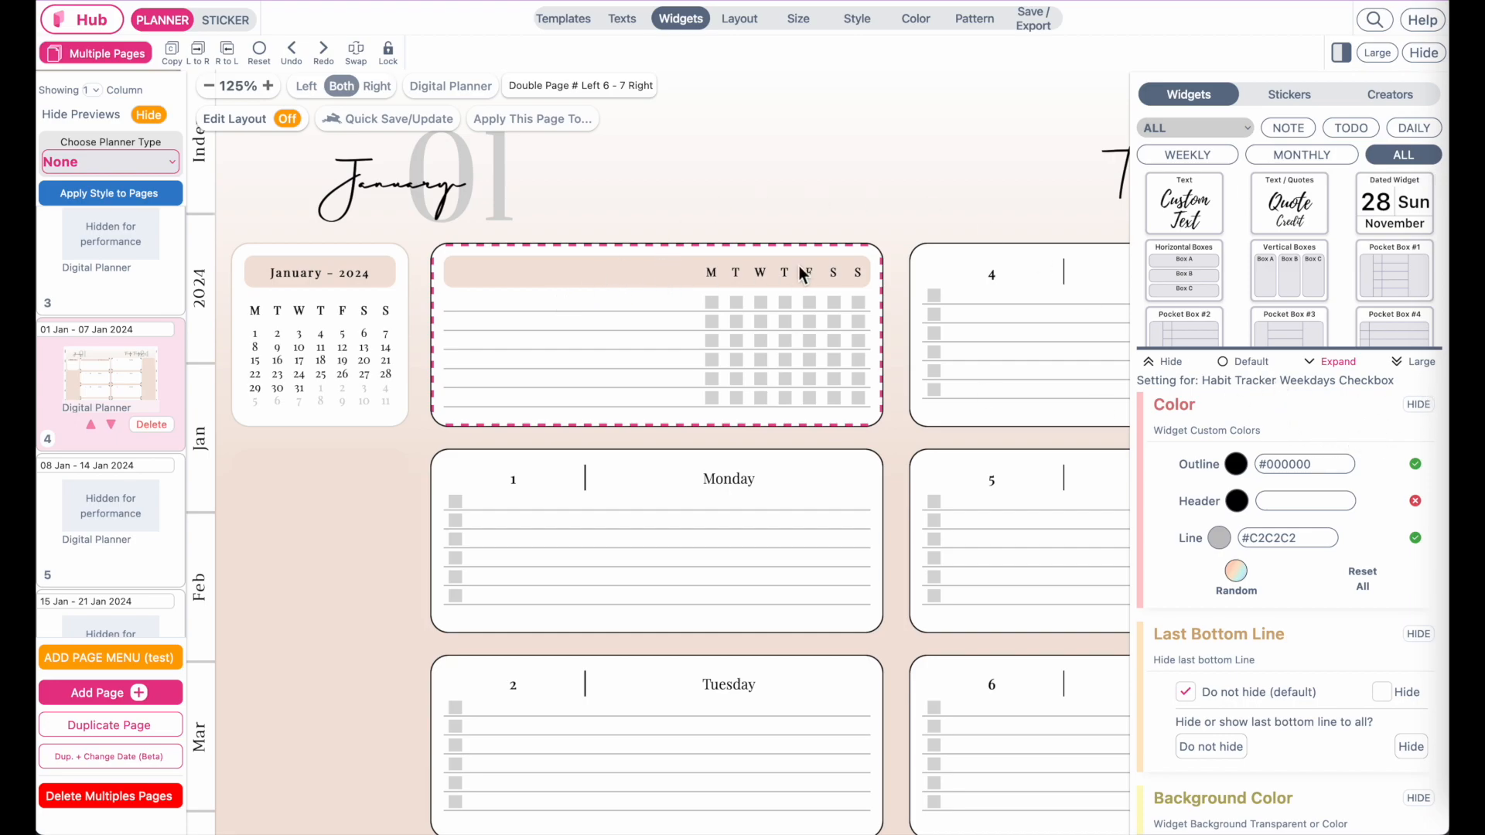
click(1363, 582)
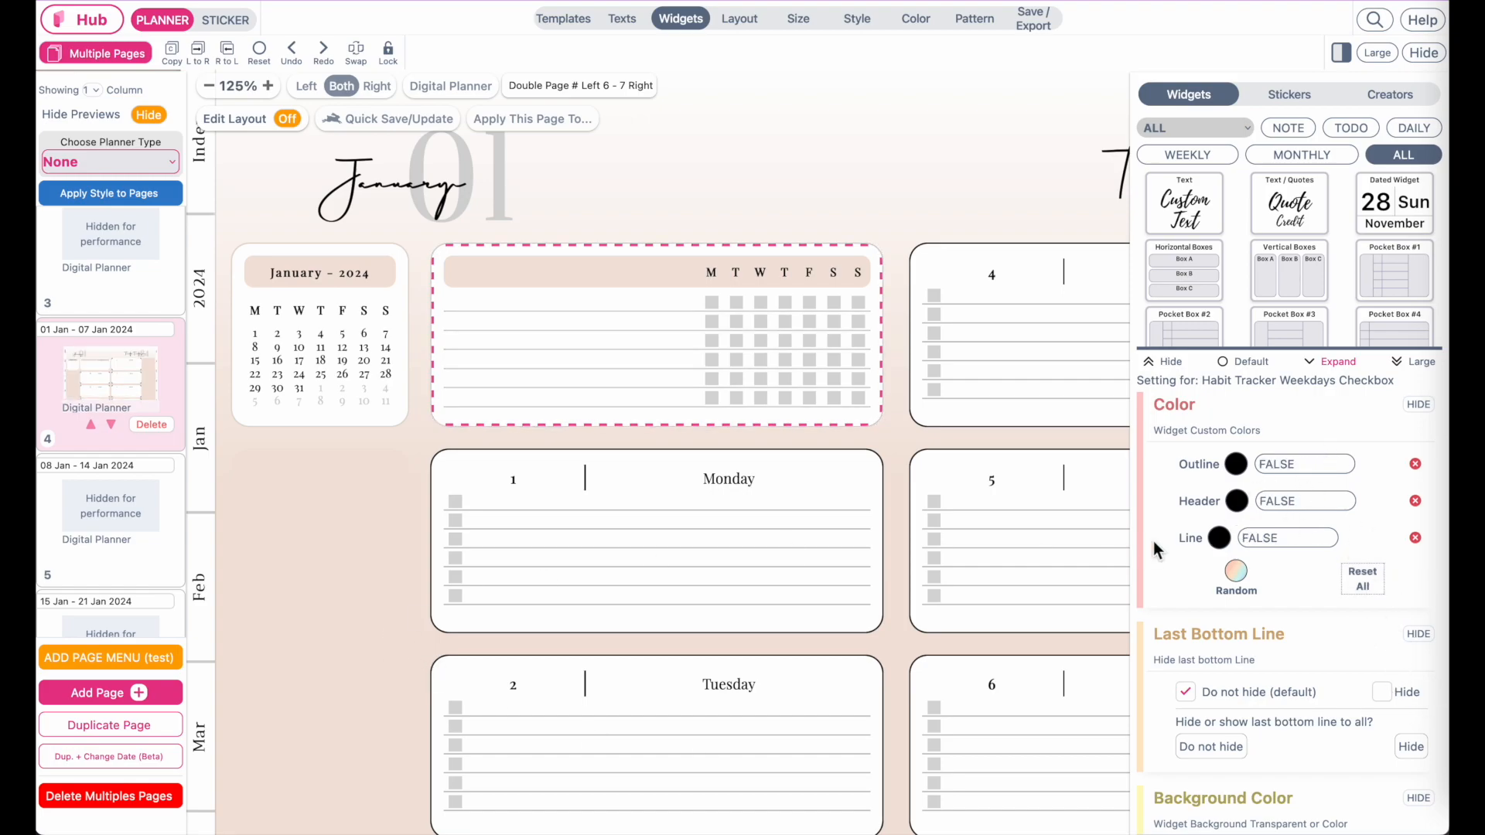
click(342, 574)
click(343, 574)
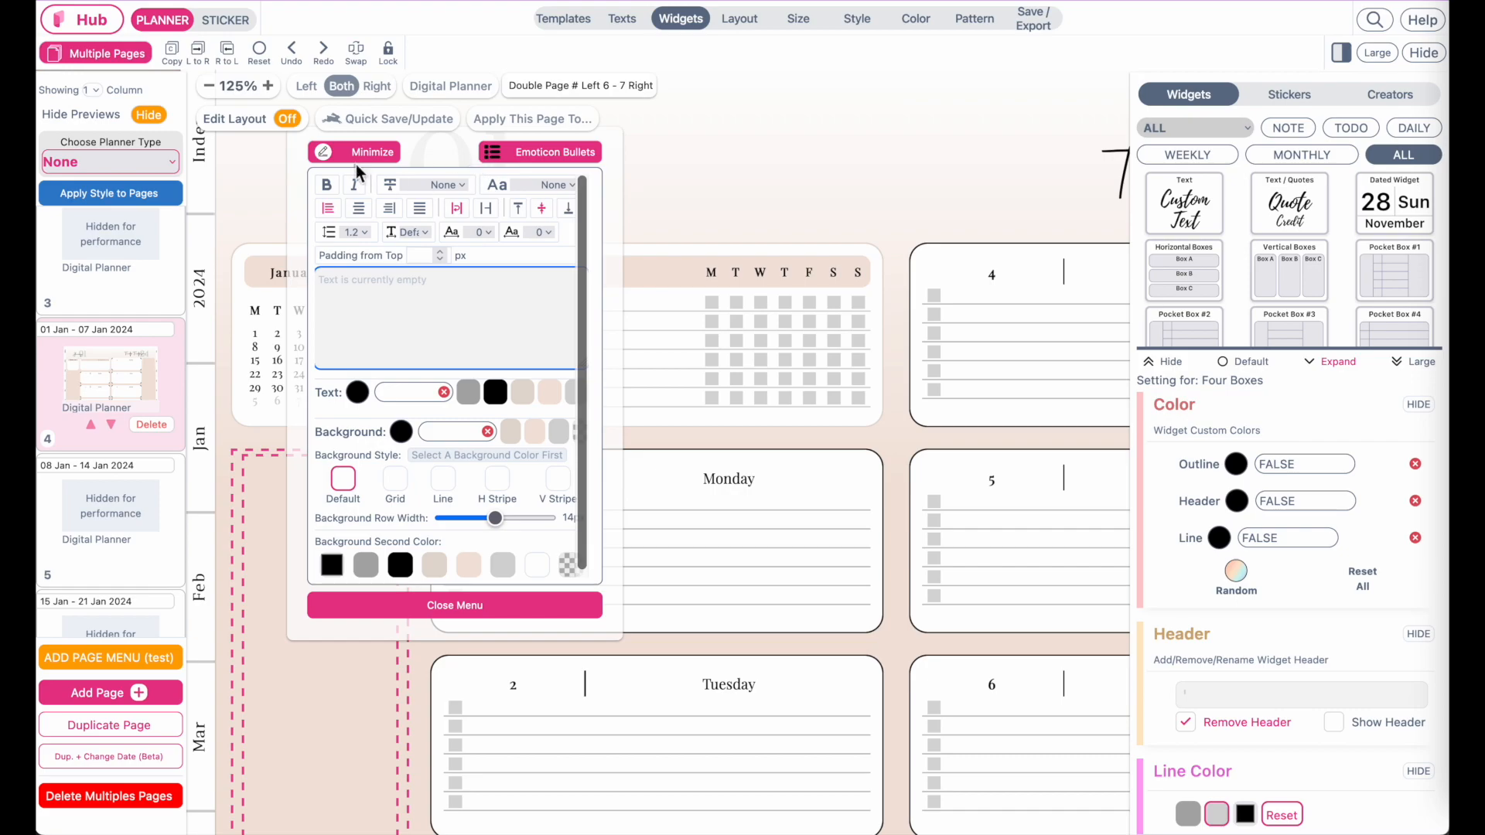
click(929, 26)
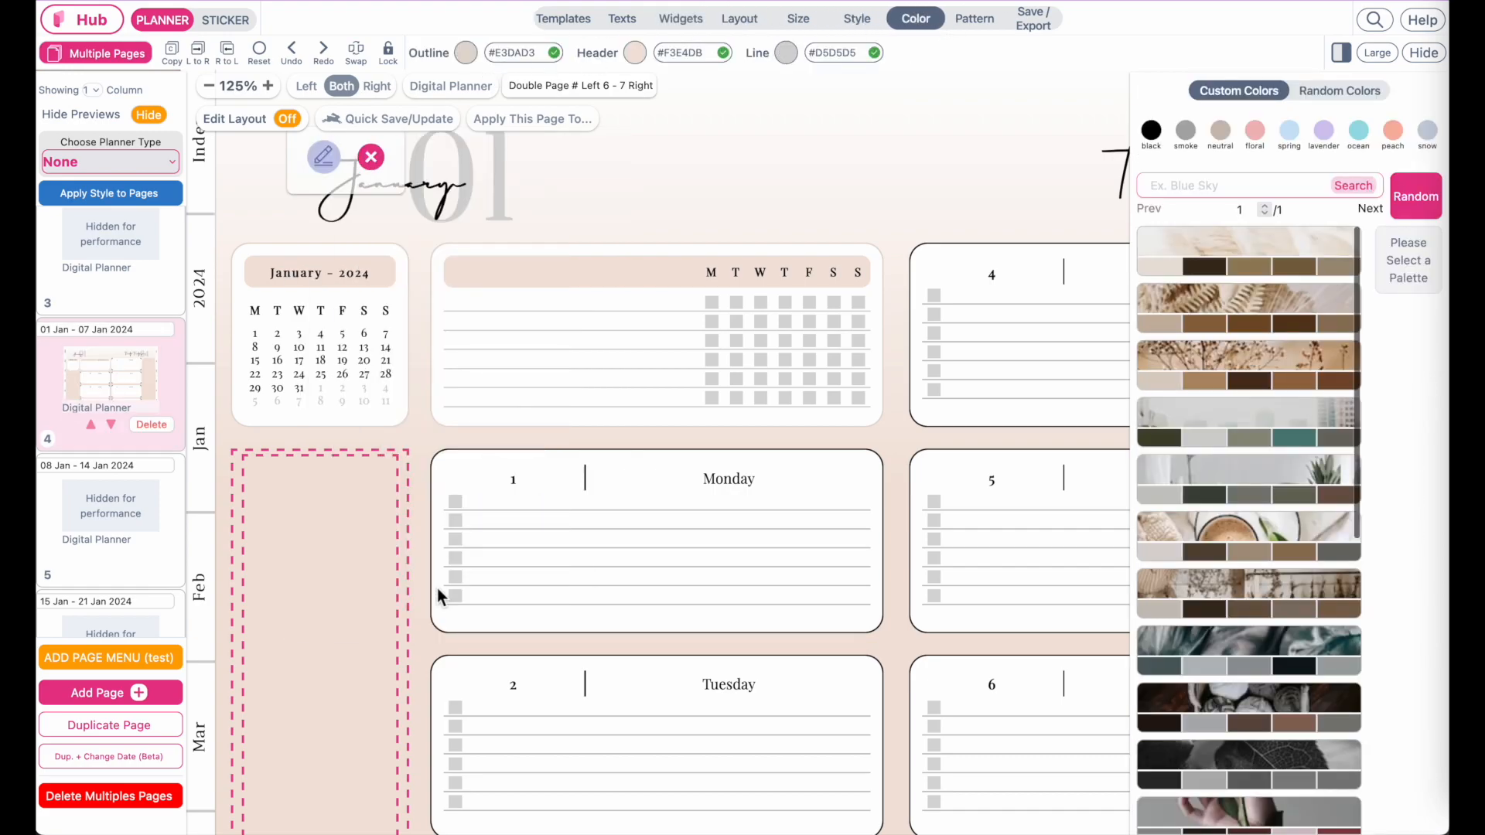
Reset all custom colors of the Monday and Tuesday to-do list widgets.
click(689, 490)
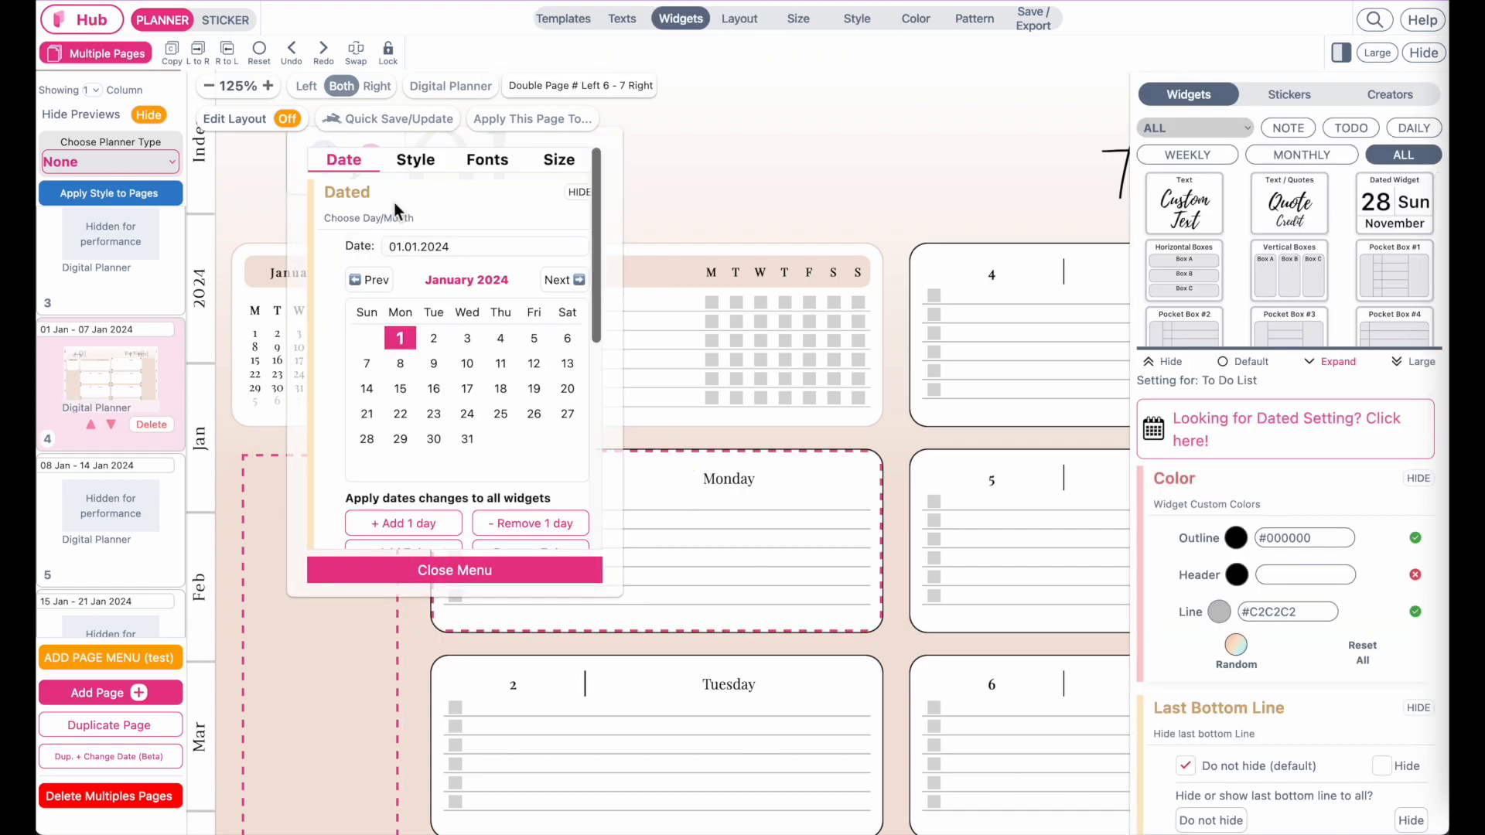
click(396, 577)
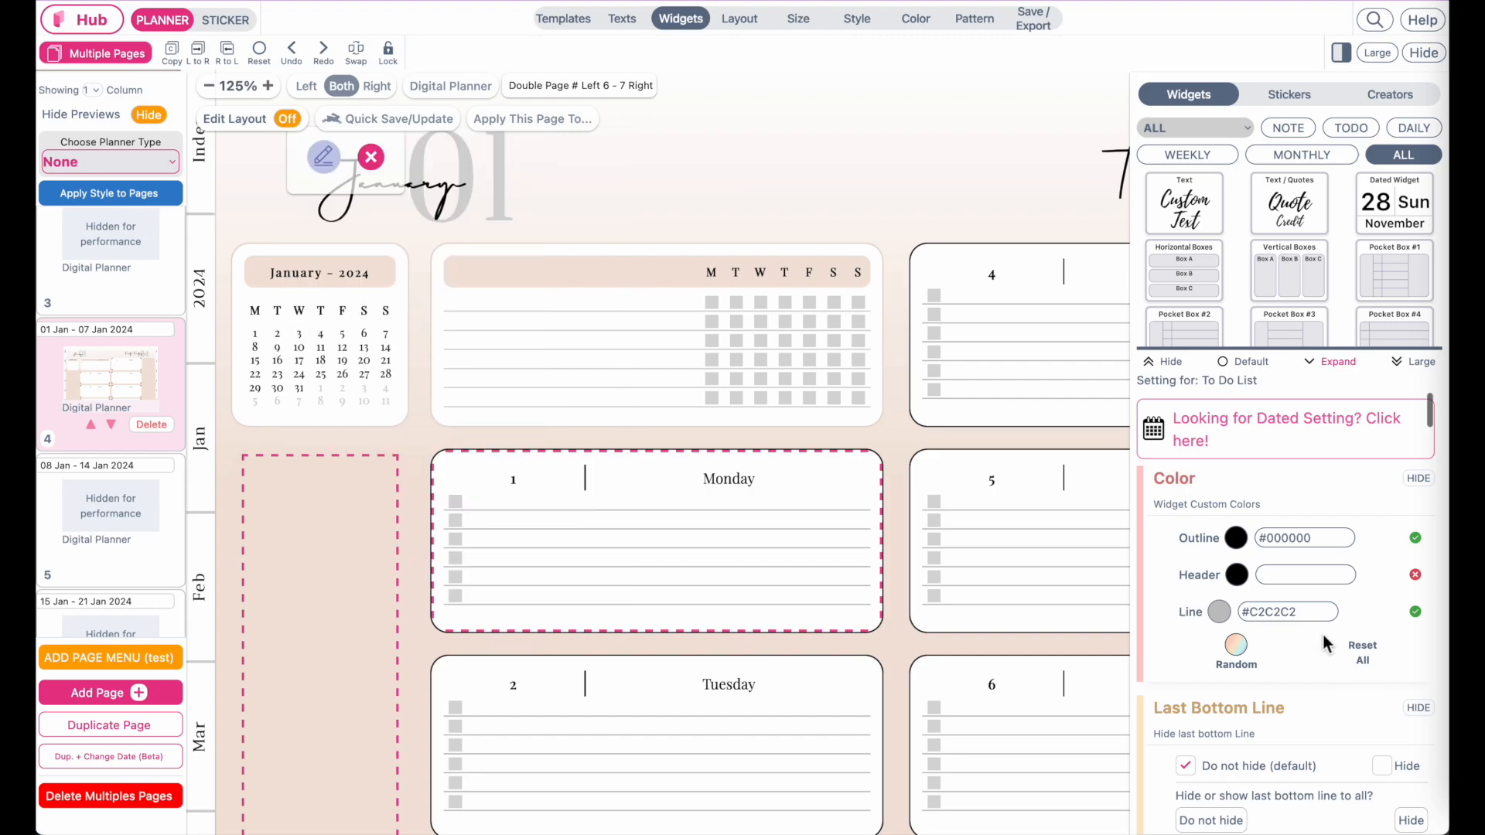
click(1364, 659)
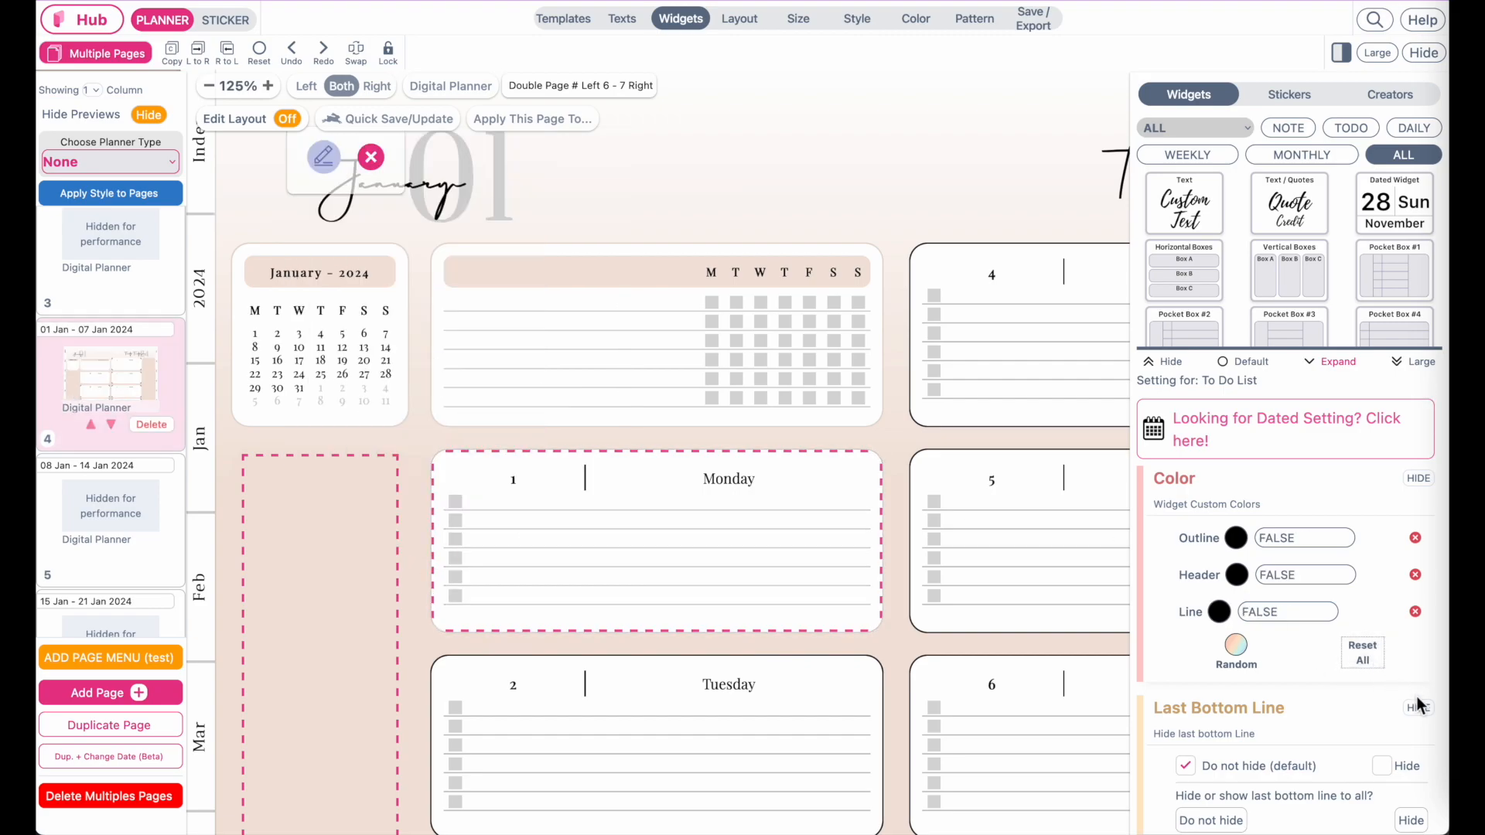
click(872, 697)
click(1363, 659)
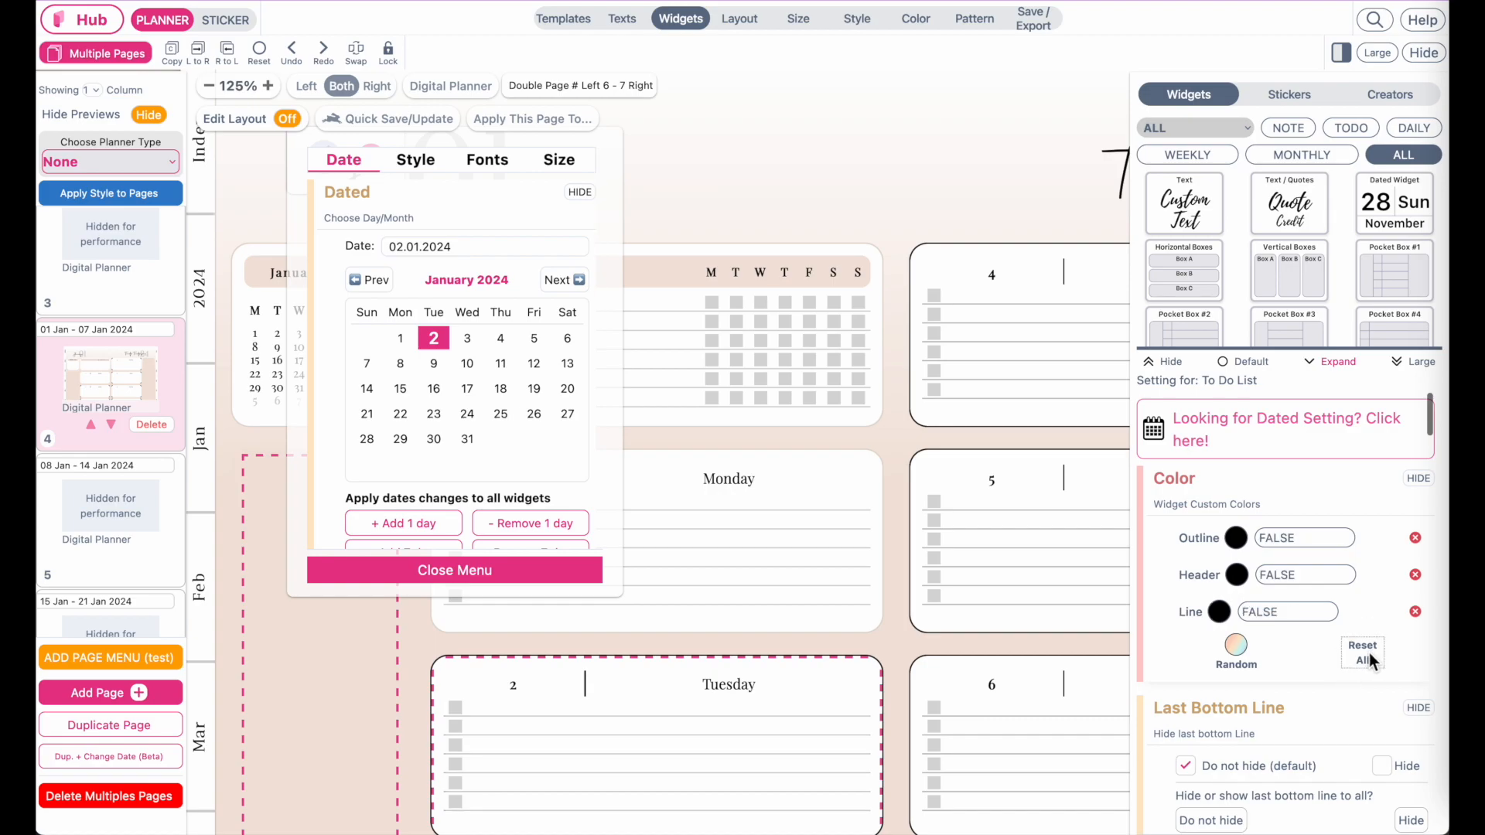
click(392, 570)
Reset all custom colors of the Wednesday and Sunday to-do list widgets.
scroll(748, 600, down, 5)
click(724, 529)
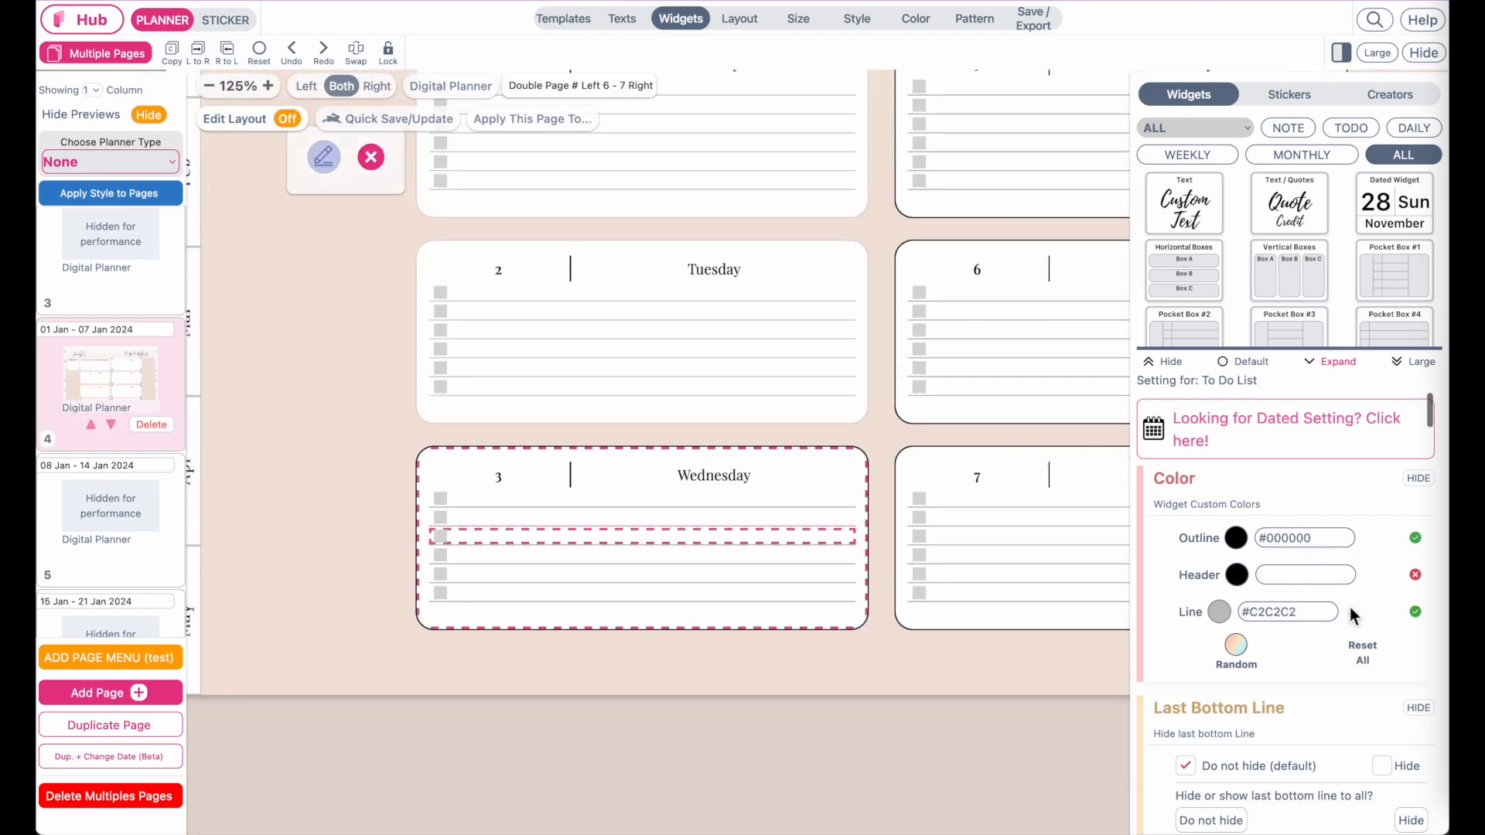
click(1359, 658)
click(1008, 517)
click(1355, 654)
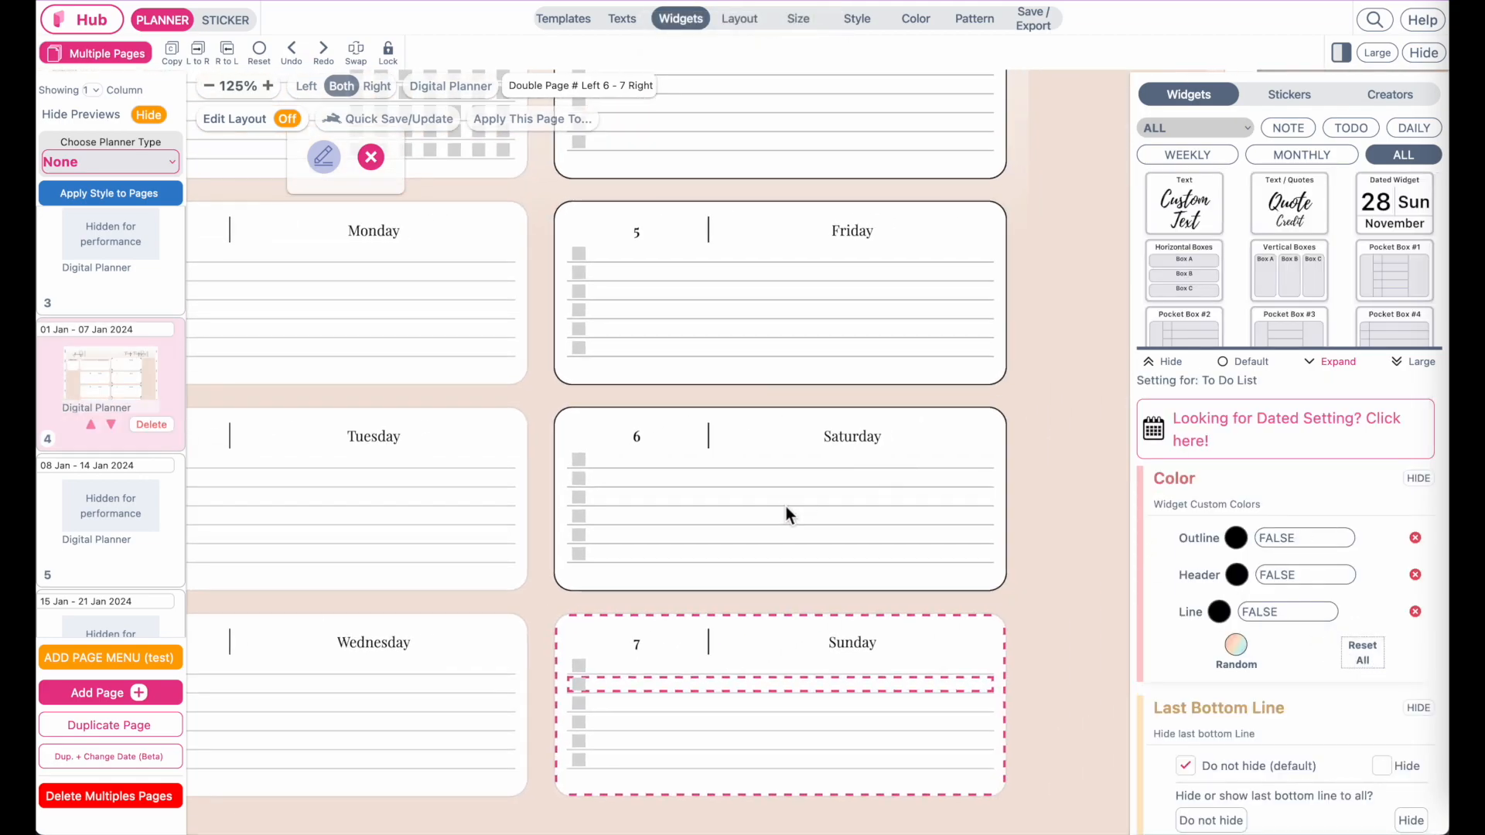
Reset all custom colors of the Saturday, Friday and Thursday to-do list widgets.
click(786, 508)
click(1363, 654)
click(744, 329)
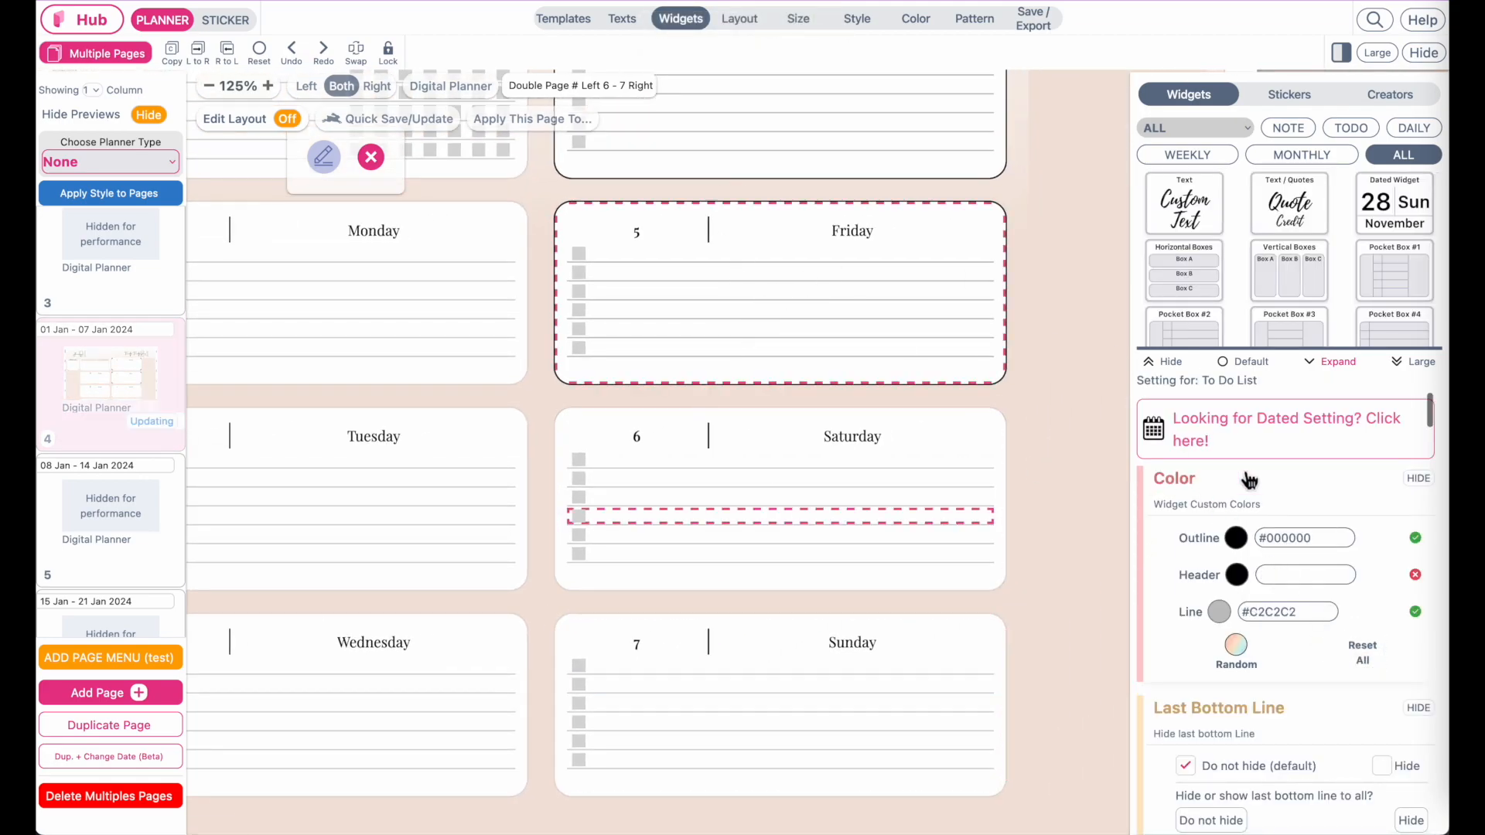
click(1361, 654)
click(828, 485)
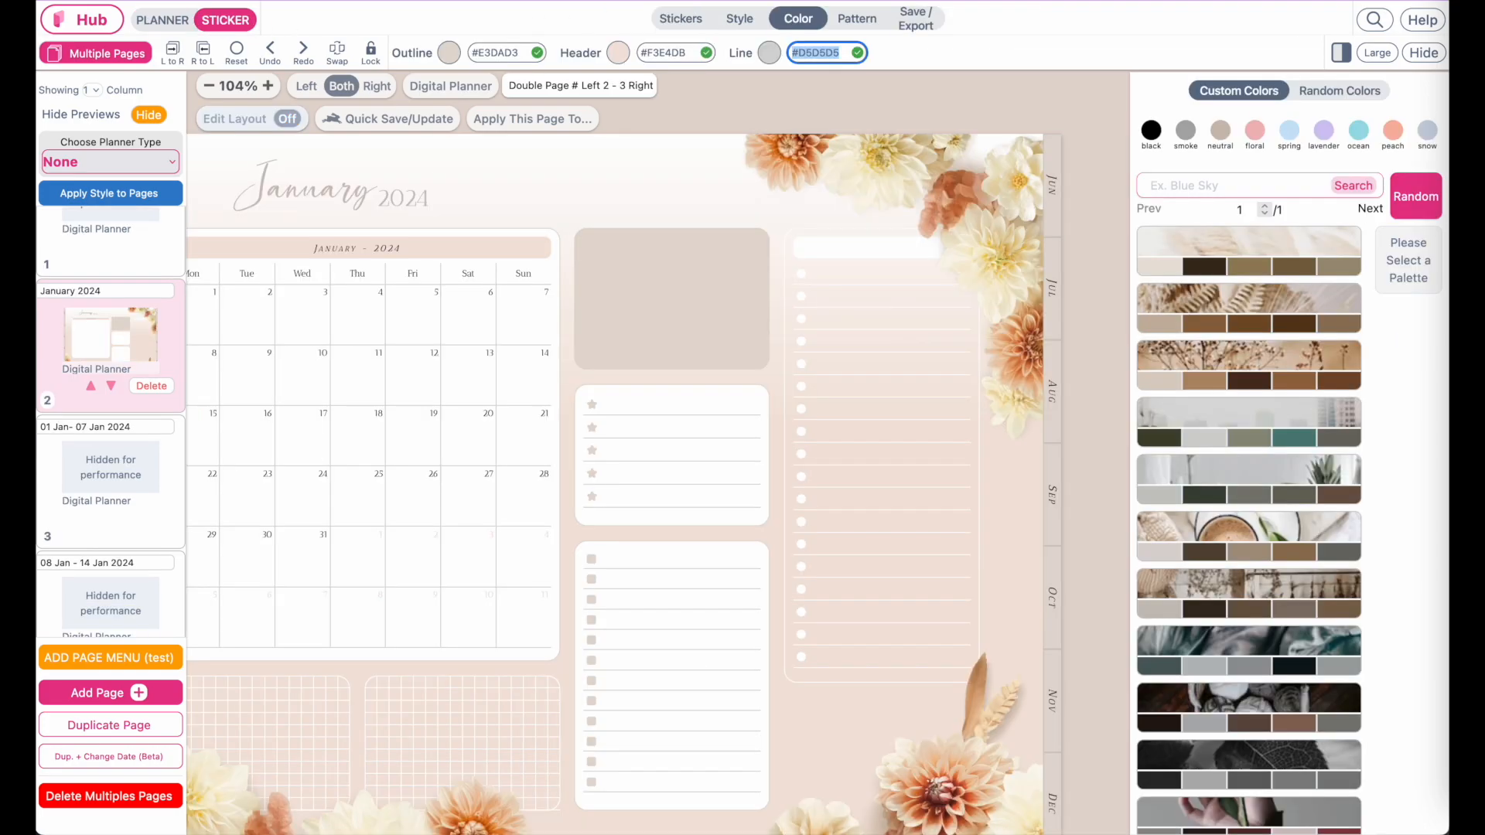
Examine the page margins of the finished floral January 2024 monthly spread as a reference for the weekly layout.
scroll(630, 555, left, 3)
scroll(629, 555, up, 2)
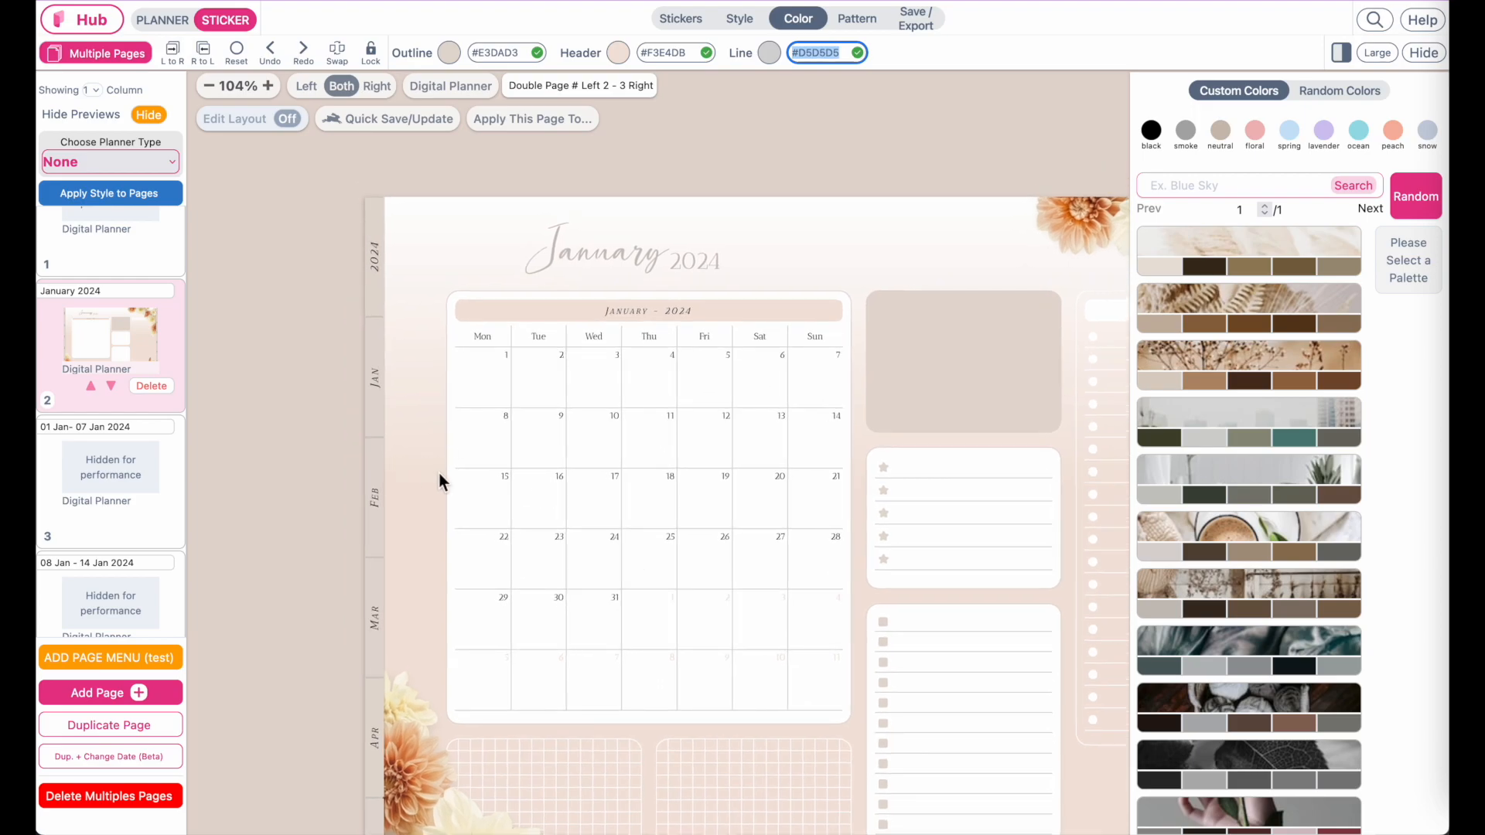
scroll(440, 473, right, 5)
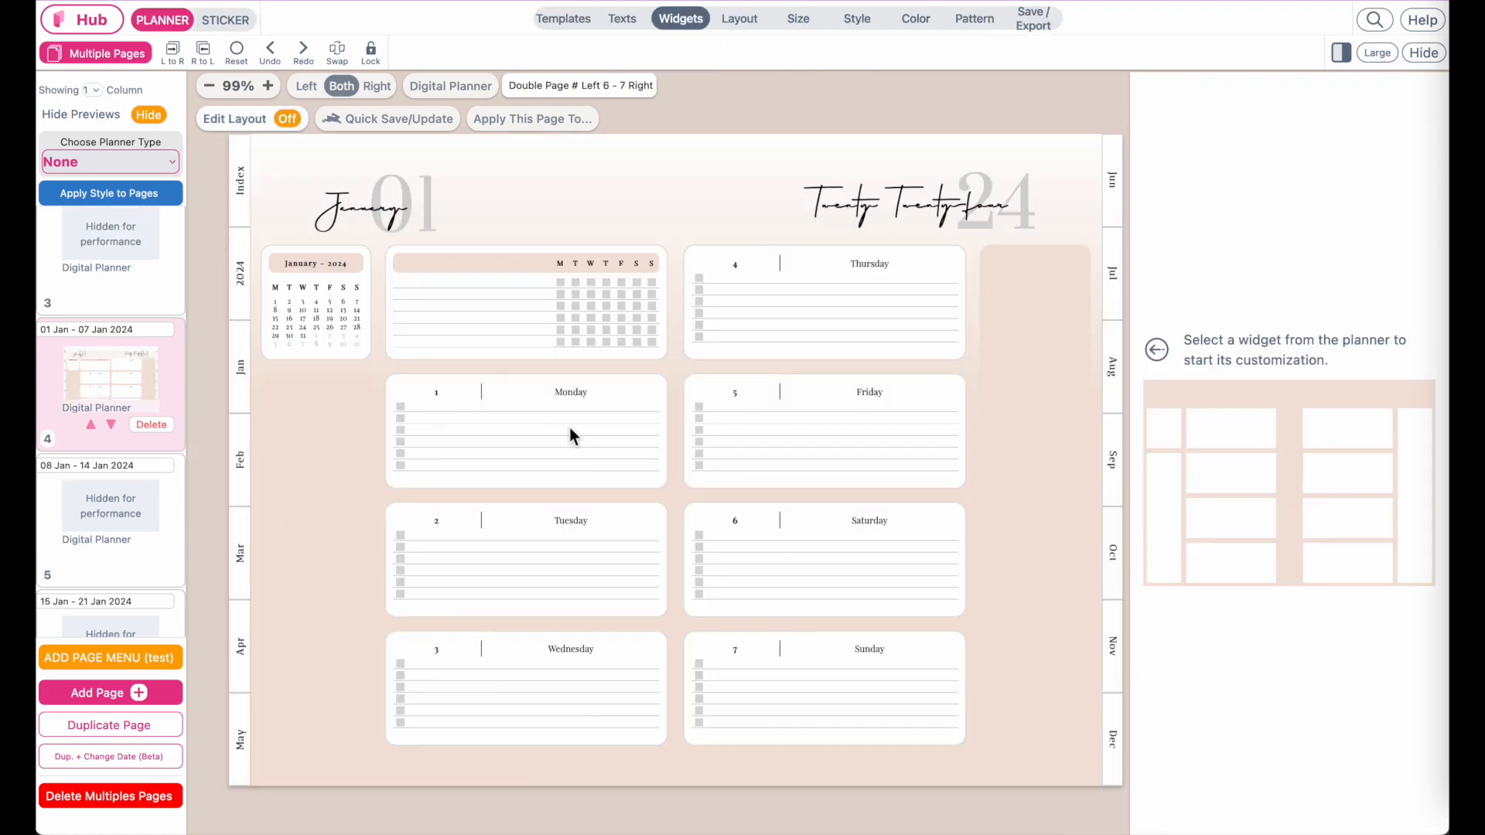
Turn on layout editing for the weekly spread and add an empty column to the left of the mini calendar.
scroll(416, 377, left, 2)
scroll(416, 377, up, 1)
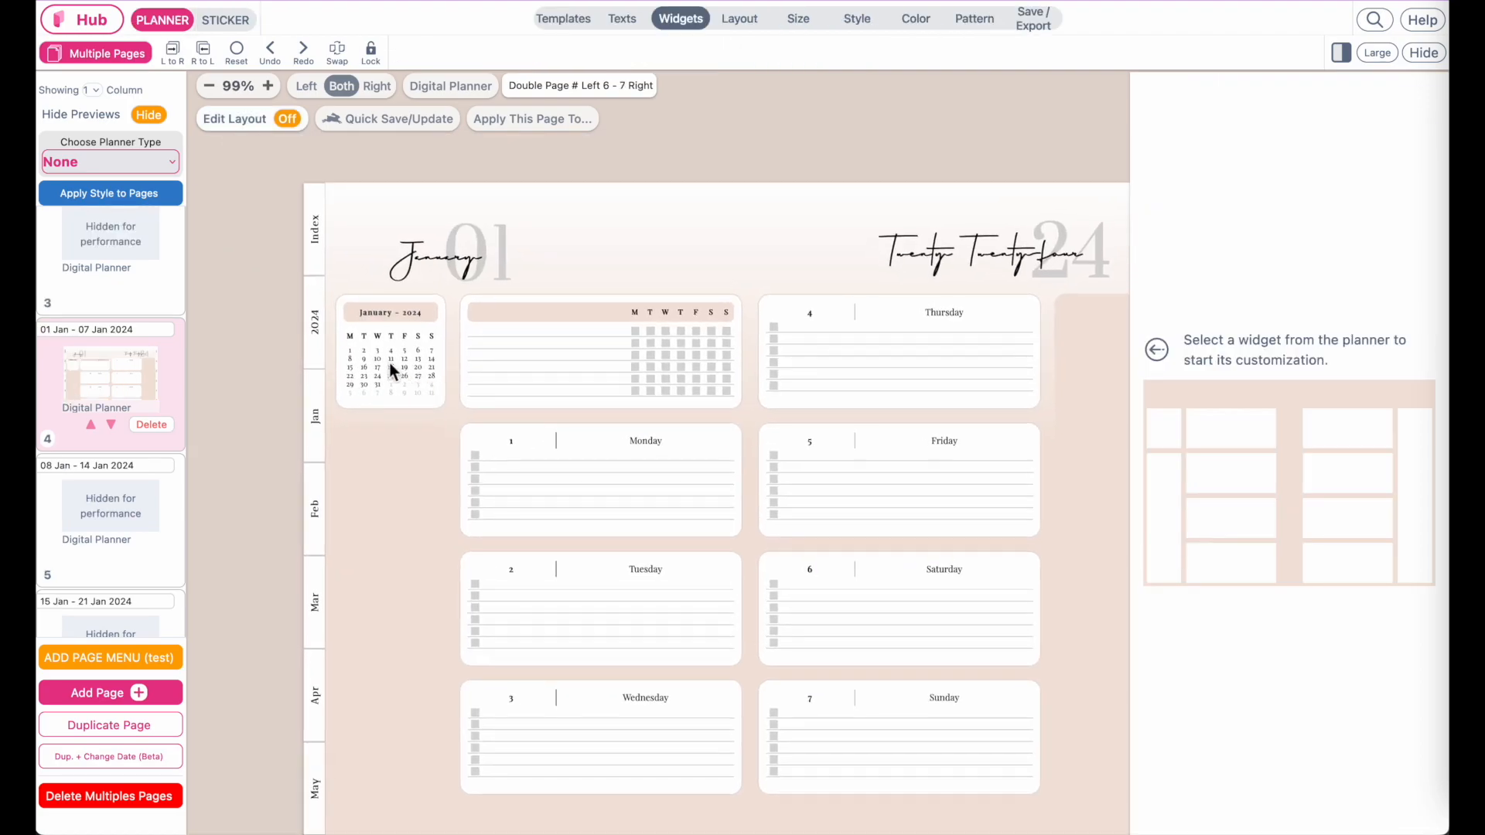
click(288, 120)
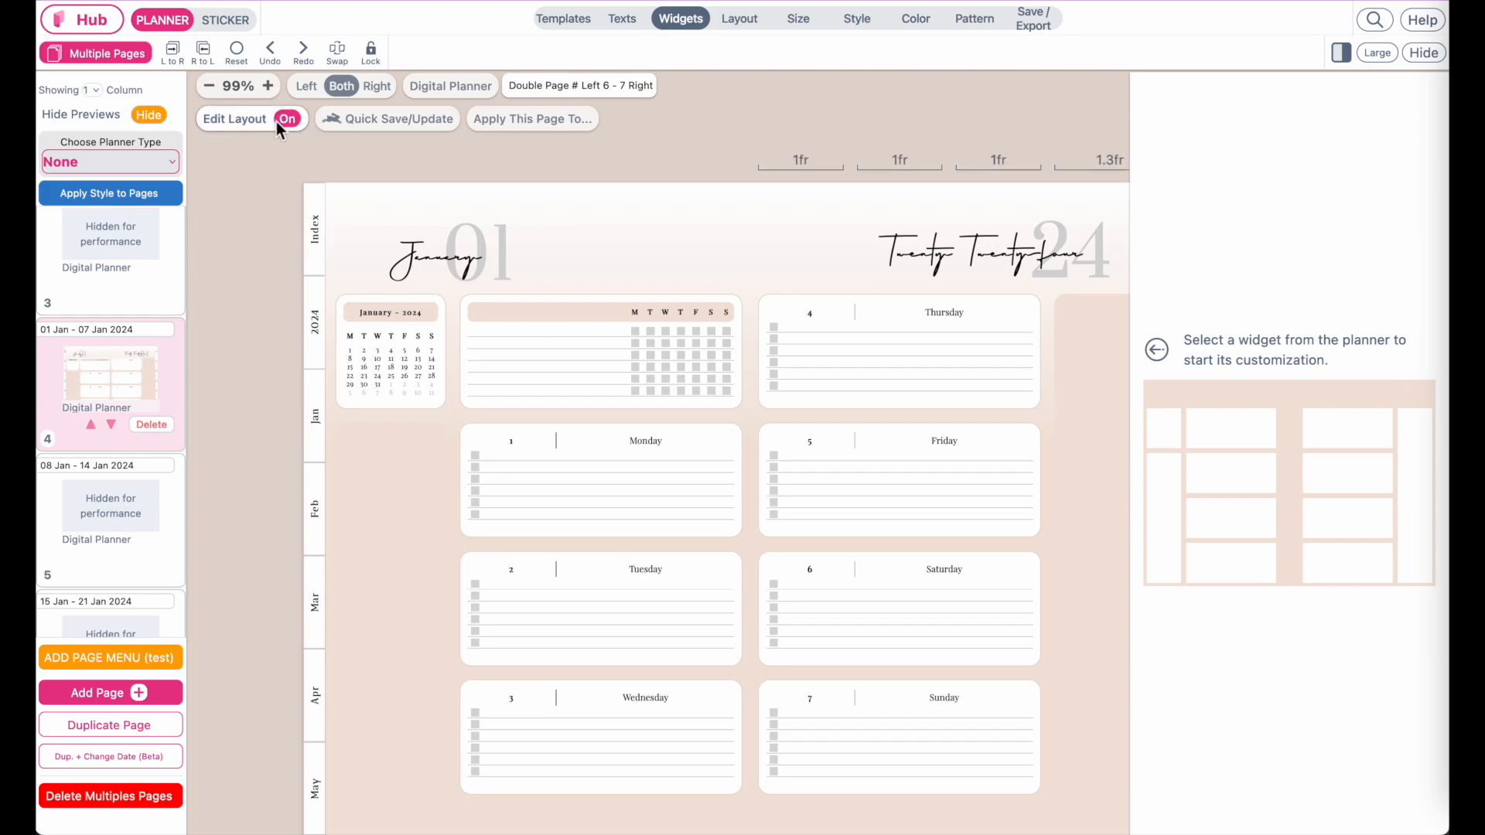
click(409, 350)
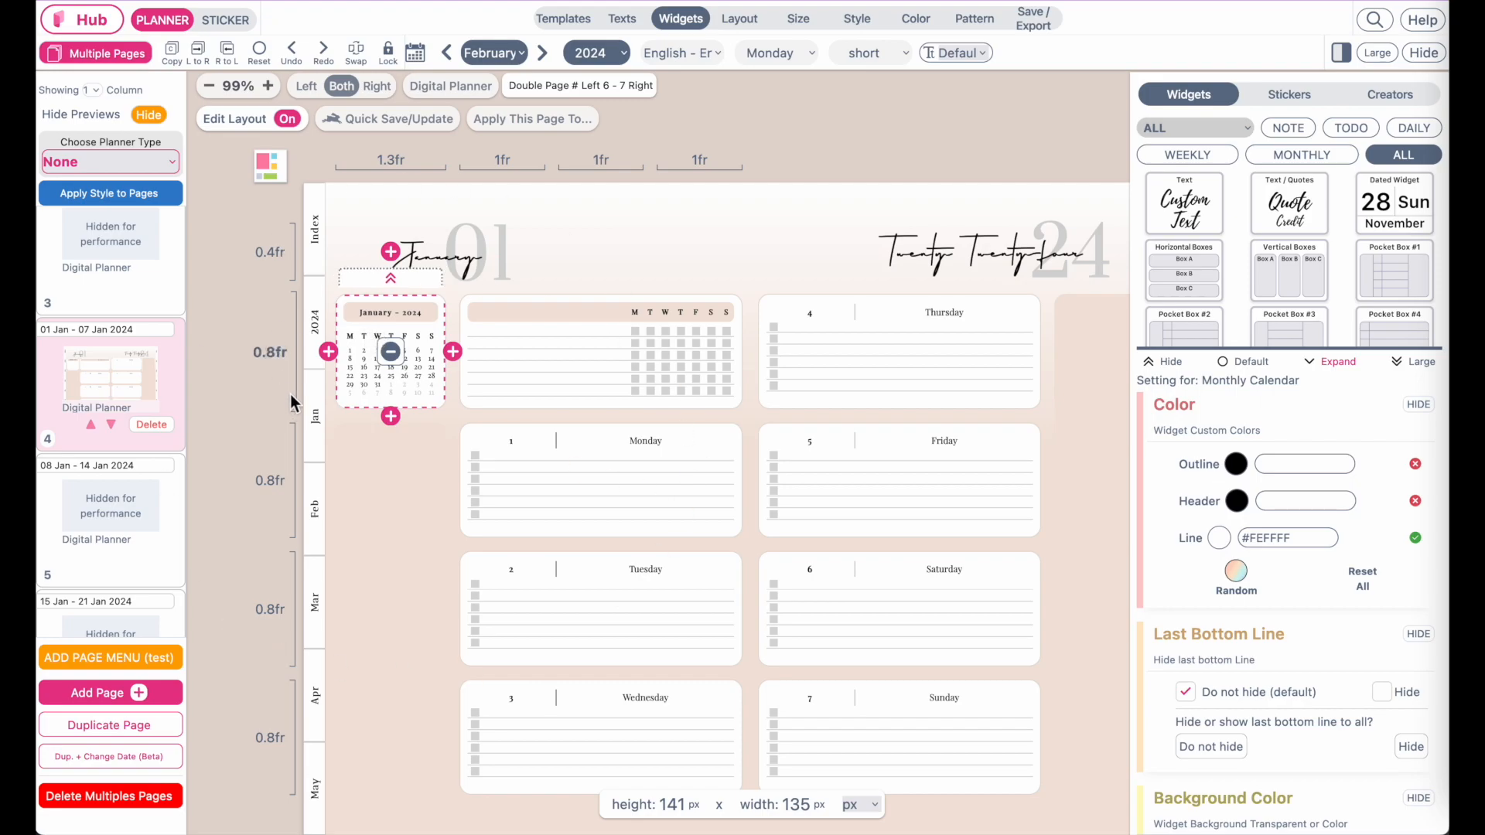
click(614, 349)
click(388, 375)
click(328, 353)
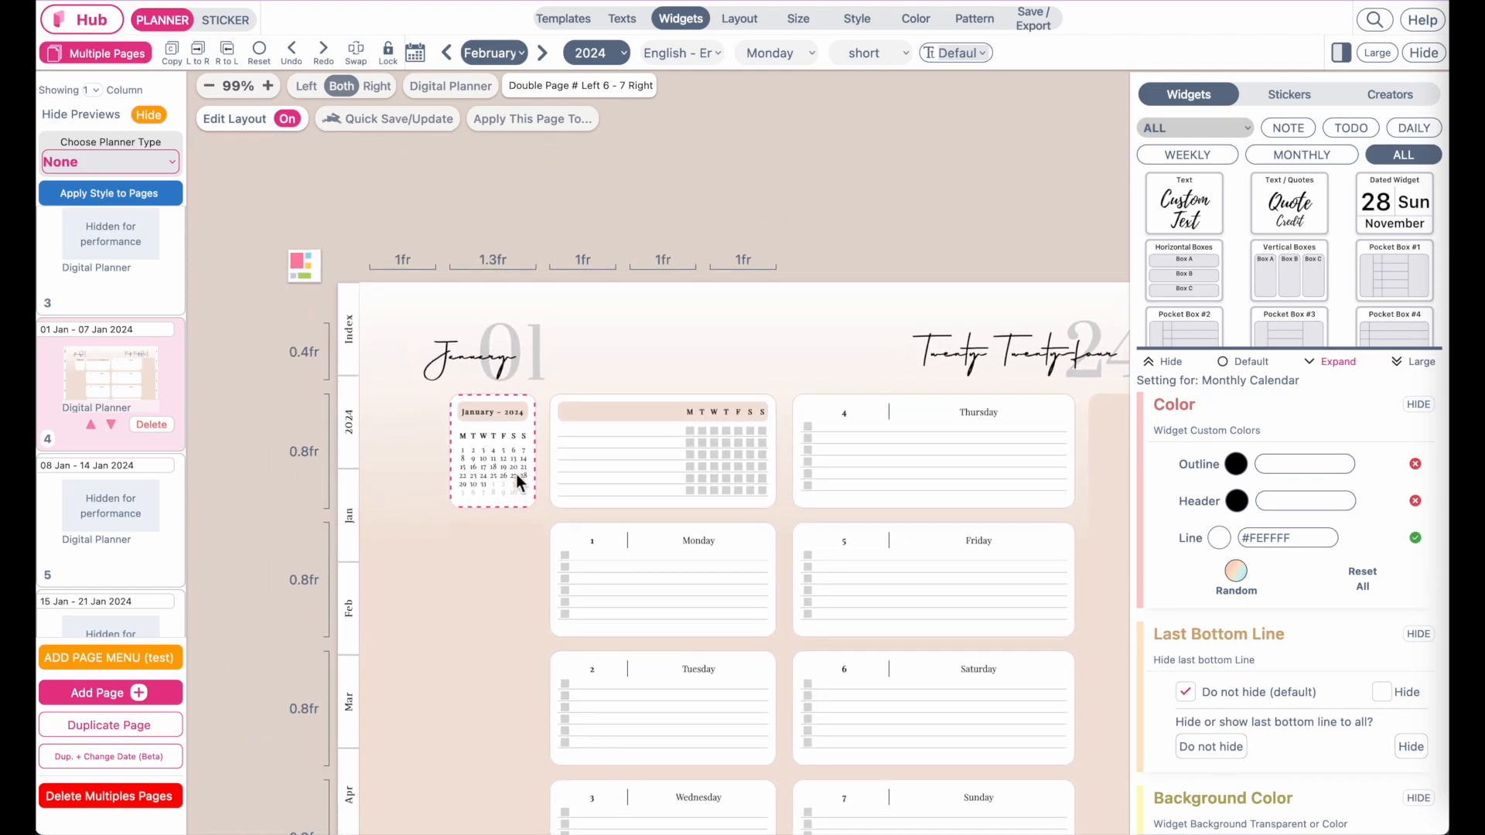
Set the width of the new empty column beside the mini calendar to 0.4 fraction.
click(403, 260)
click(599, 219)
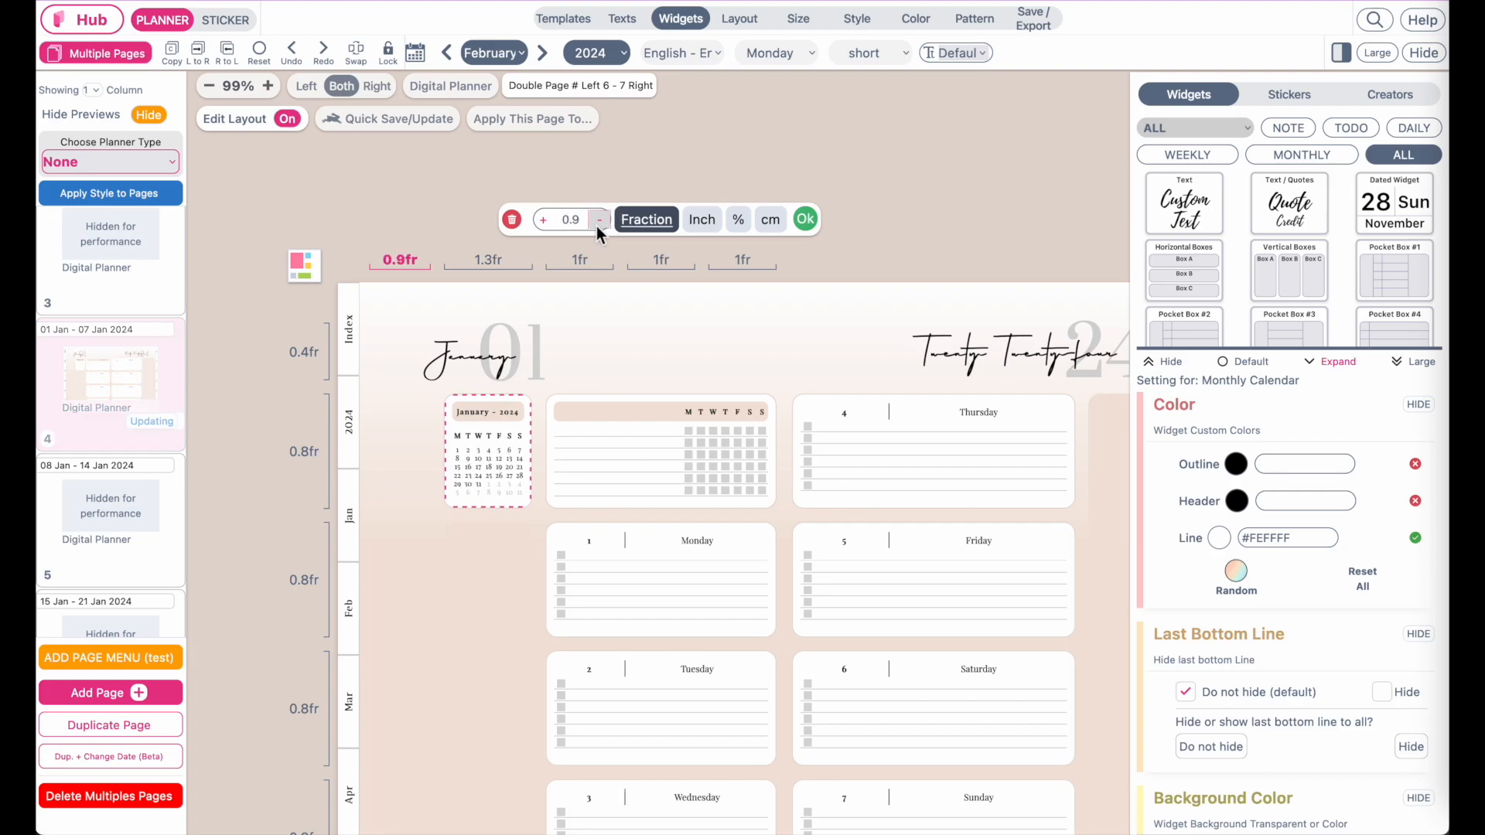
click(599, 220)
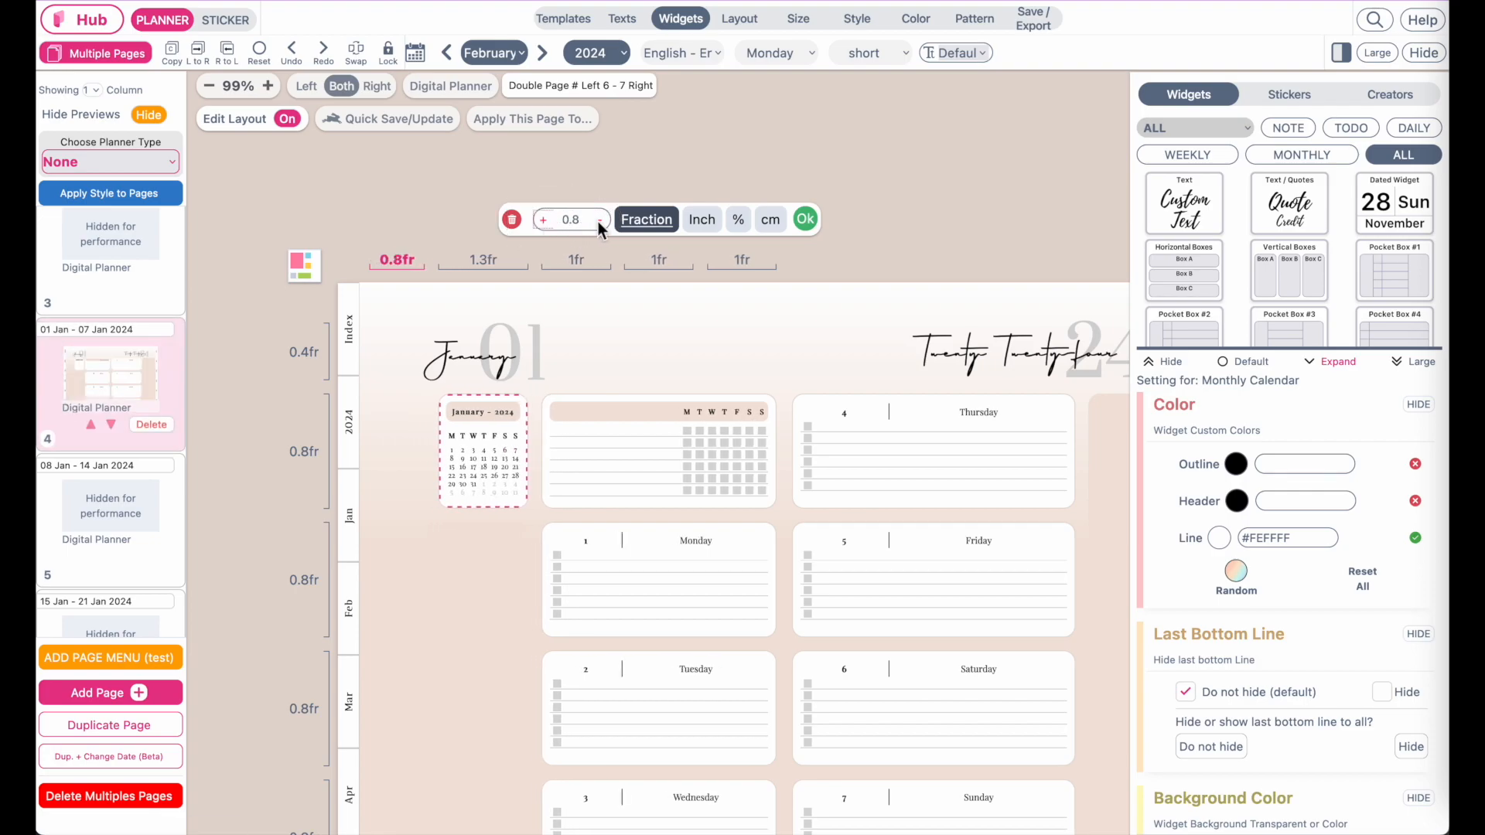
click(599, 220)
scroll(399, 615, down, 1)
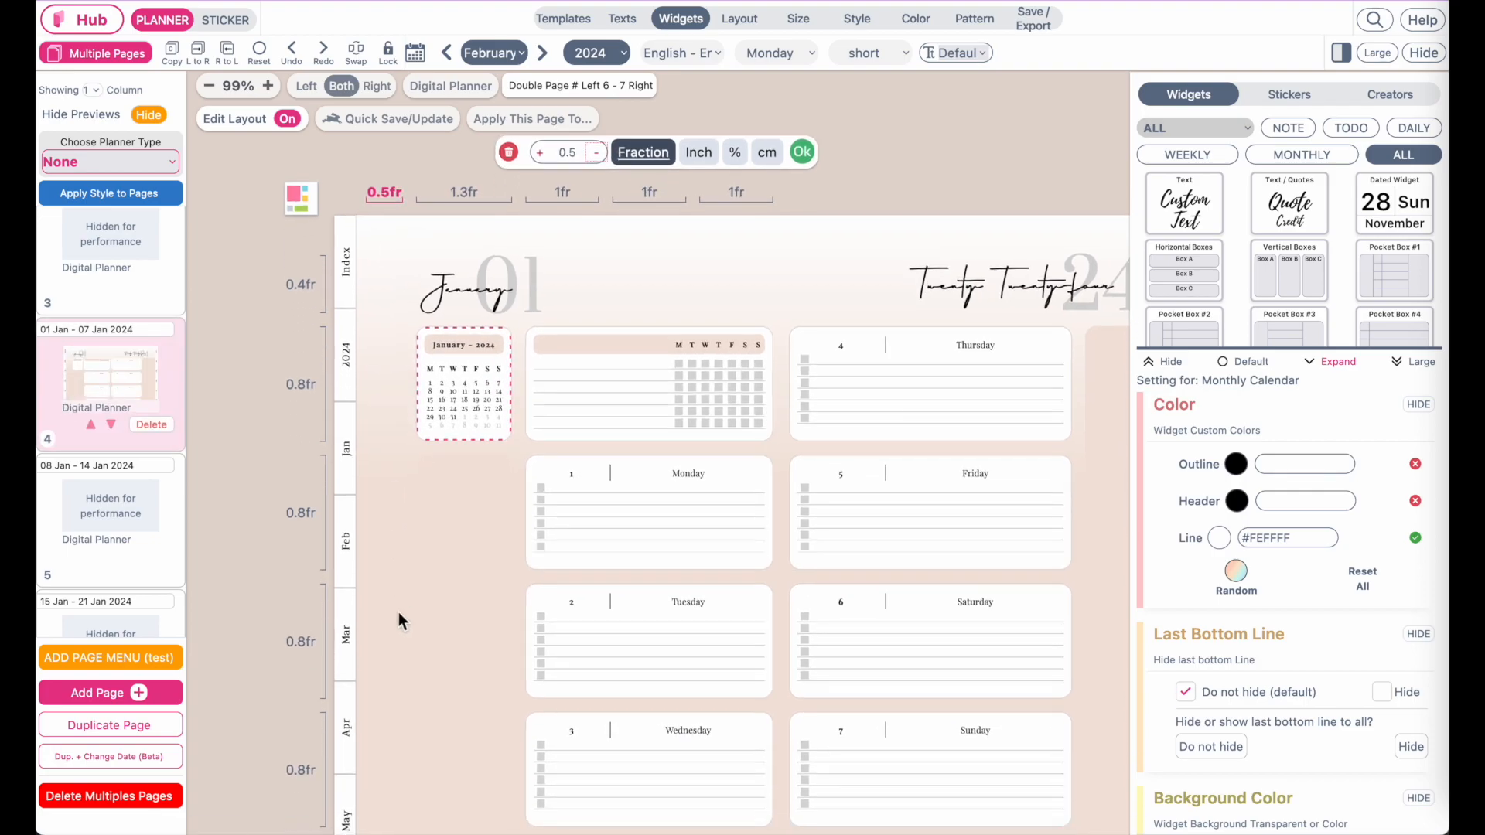
click(596, 158)
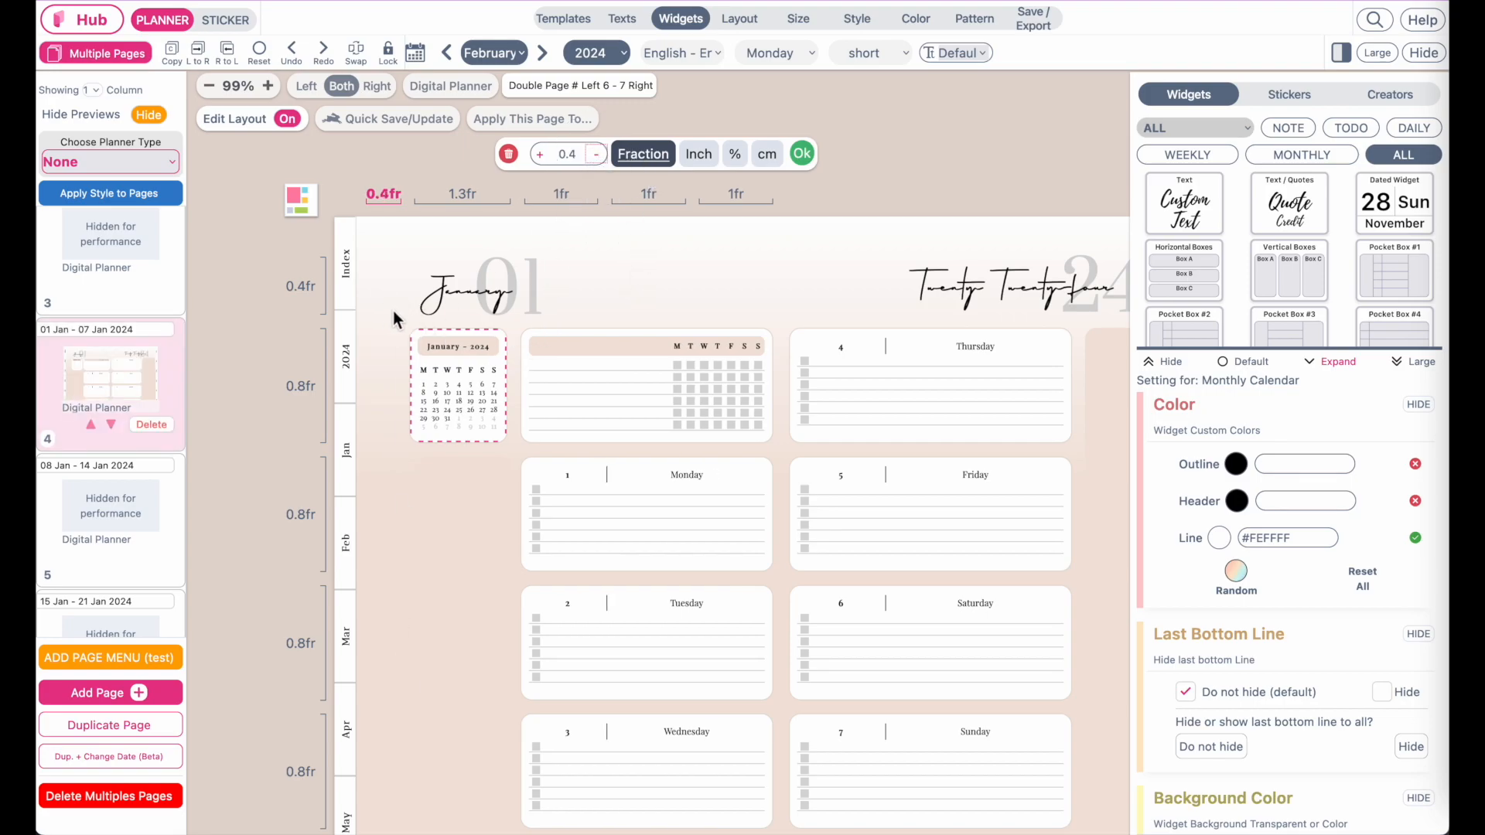
click(803, 154)
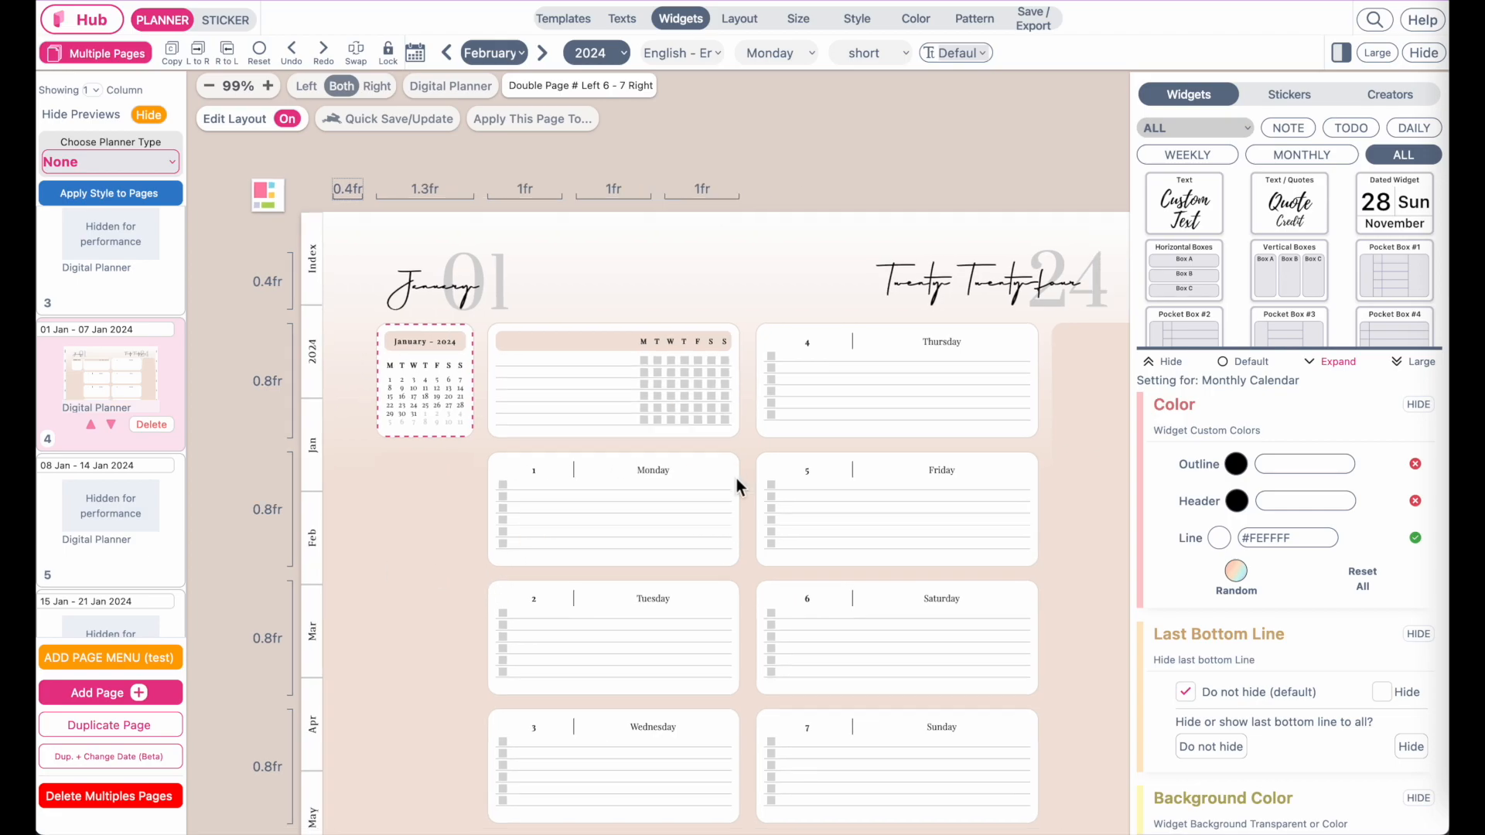
Add an empty column to the right of the Four Boxes widget at the outer edge of the right page.
scroll(737, 478, right, 5)
click(815, 421)
click(856, 540)
click(909, 573)
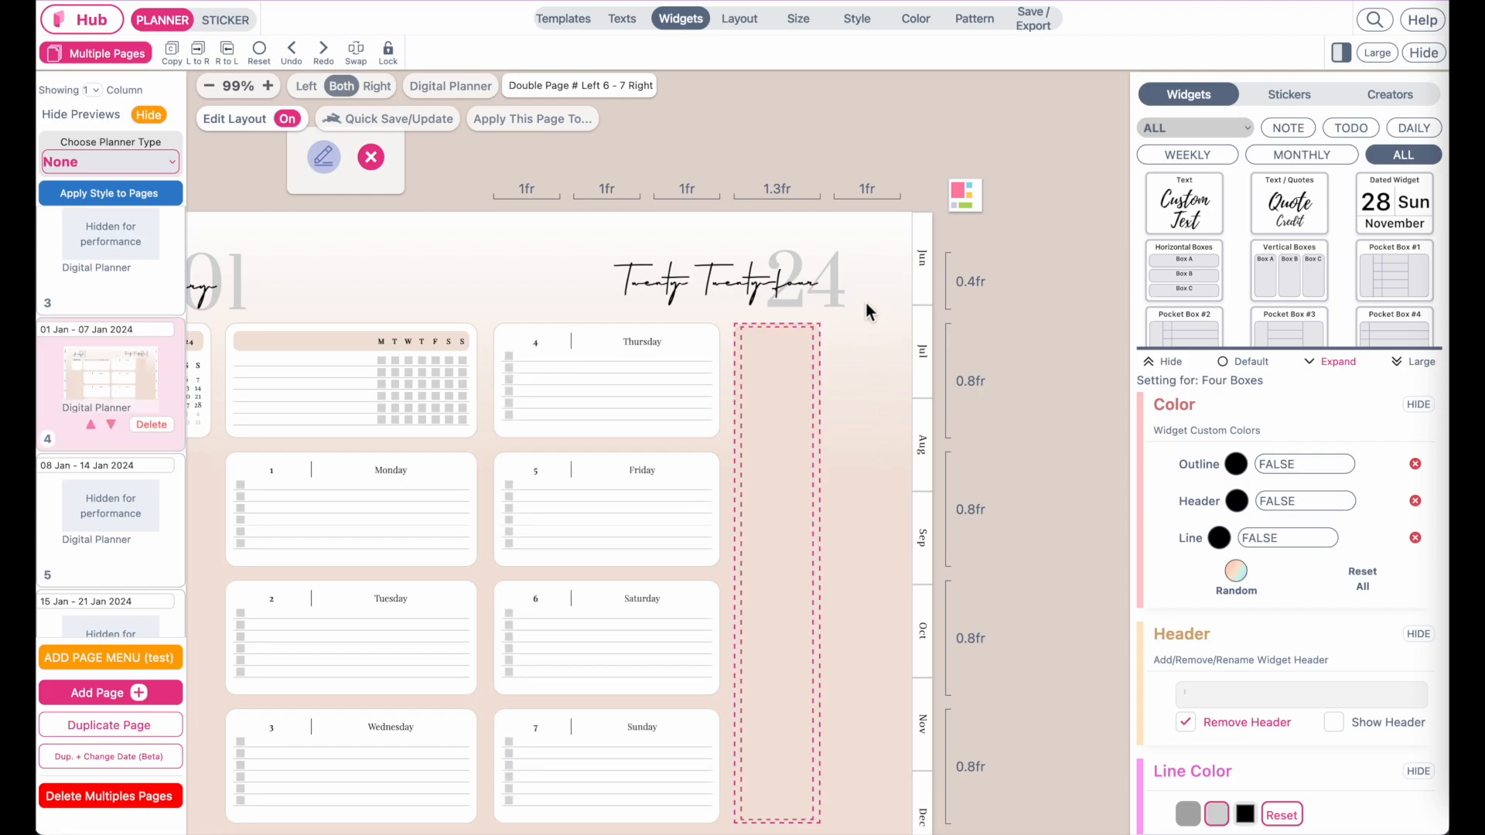
Set the width of the empty column at the right page's outer edge to 0.4 fraction.
click(870, 193)
click(752, 153)
click(751, 153)
click(752, 153)
click(752, 153)
click(752, 154)
click(748, 153)
click(954, 150)
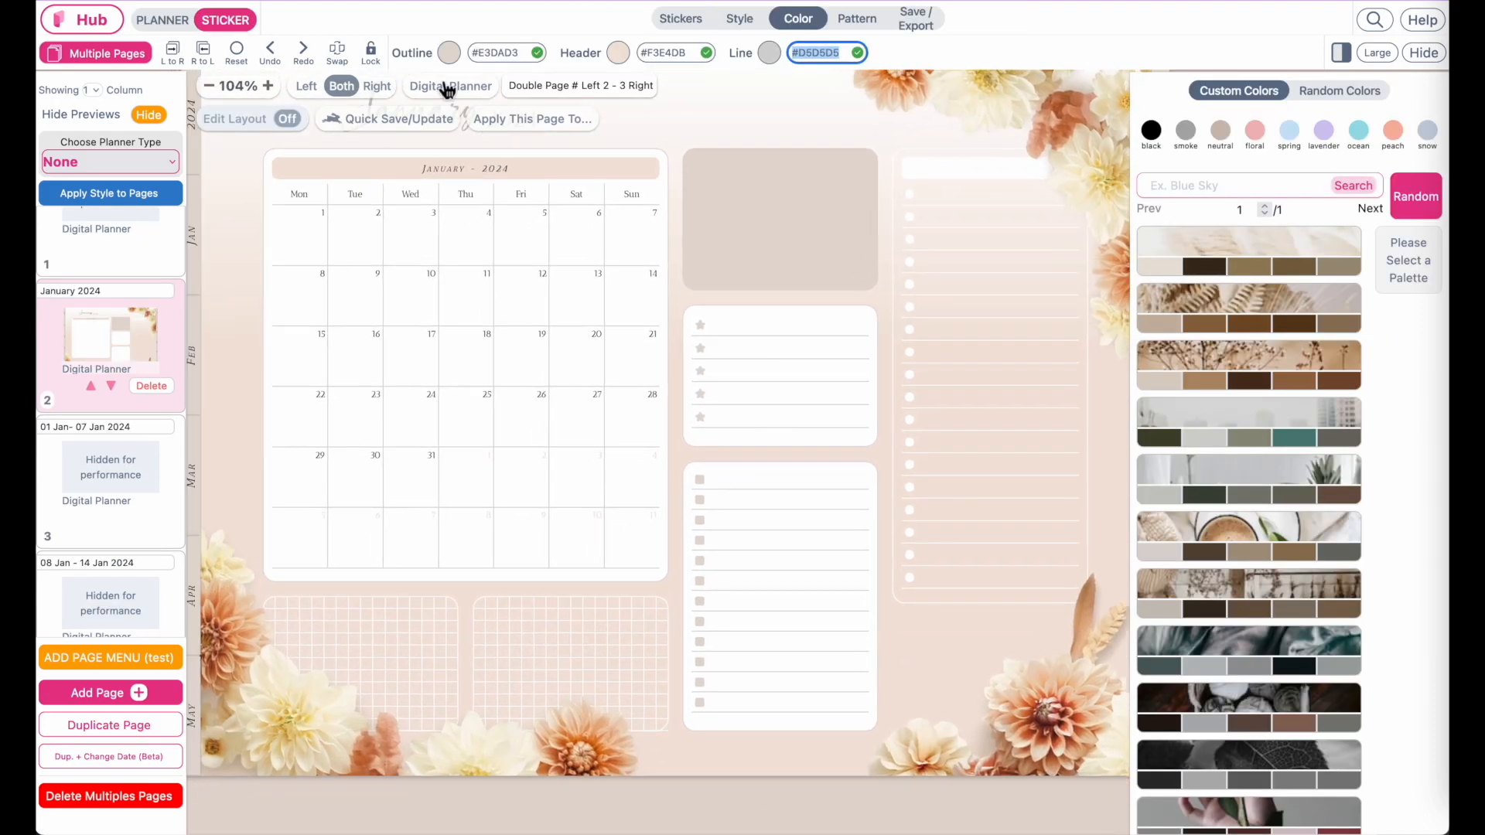
Compare the weekly spread's side margins with those of the floral January 2024 monthly page.
scroll(644, 628, left, 1)
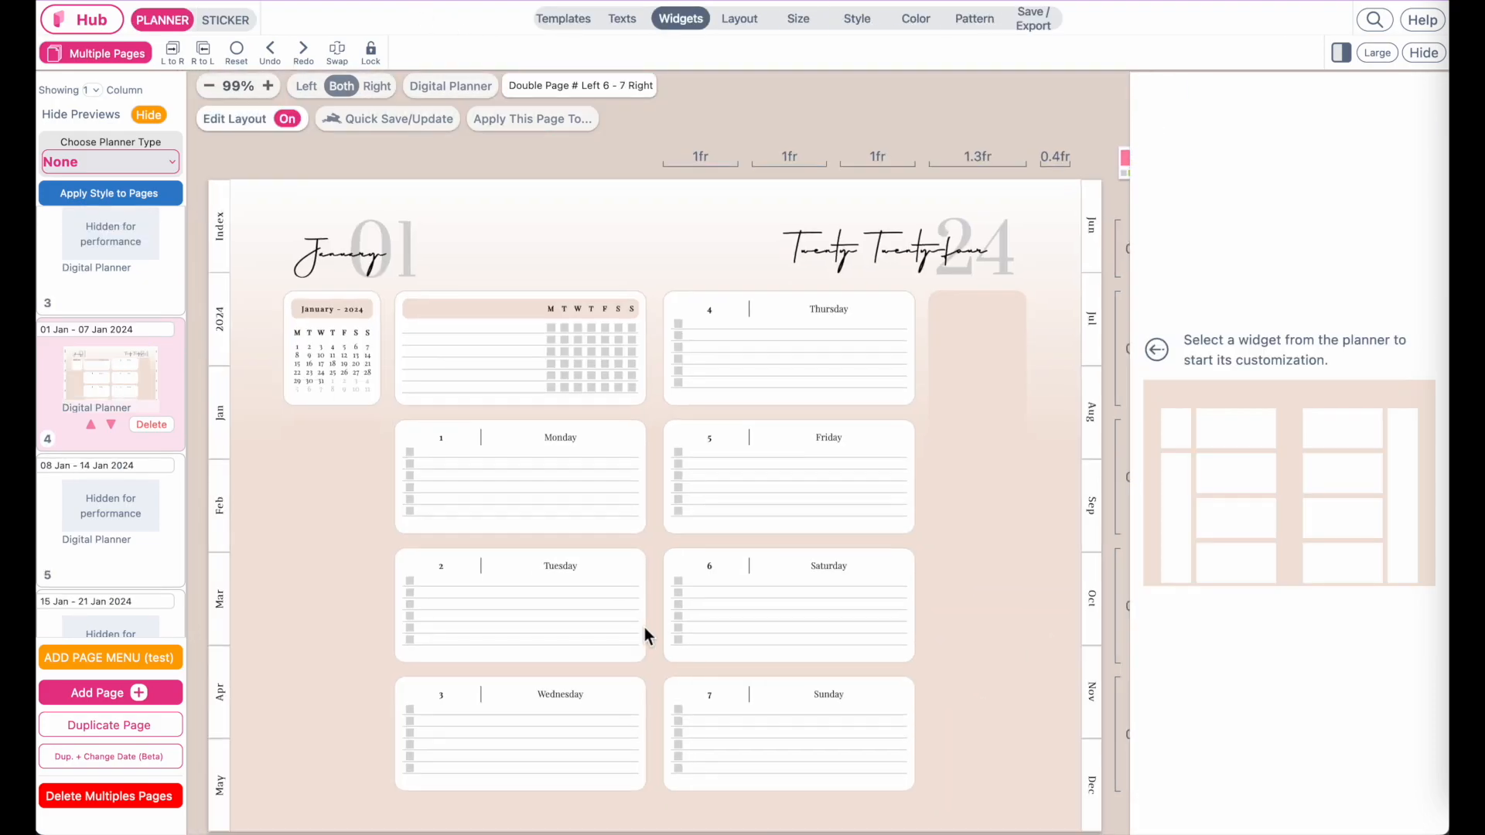
scroll(644, 628, down, 1)
scroll(644, 628, right, 1)
scroll(645, 528, down, 1)
scroll(645, 527, left, 2)
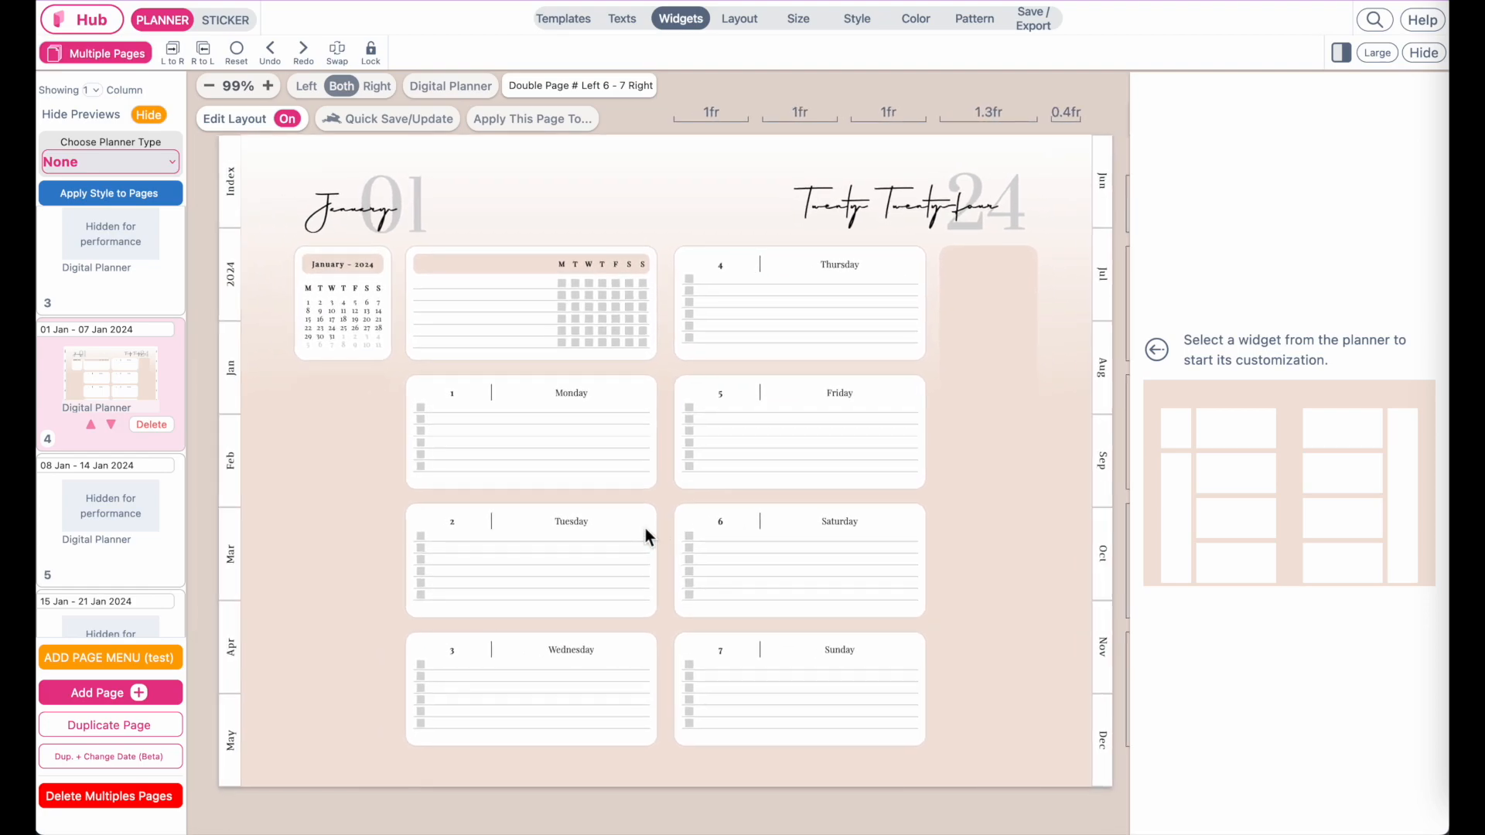
Set the h2 heading font of the 01 Jan - 07 Jan 2024 weekly spread to AnticDidone-Regular.
scroll(770, 599, up, 1)
scroll(770, 599, right, 1)
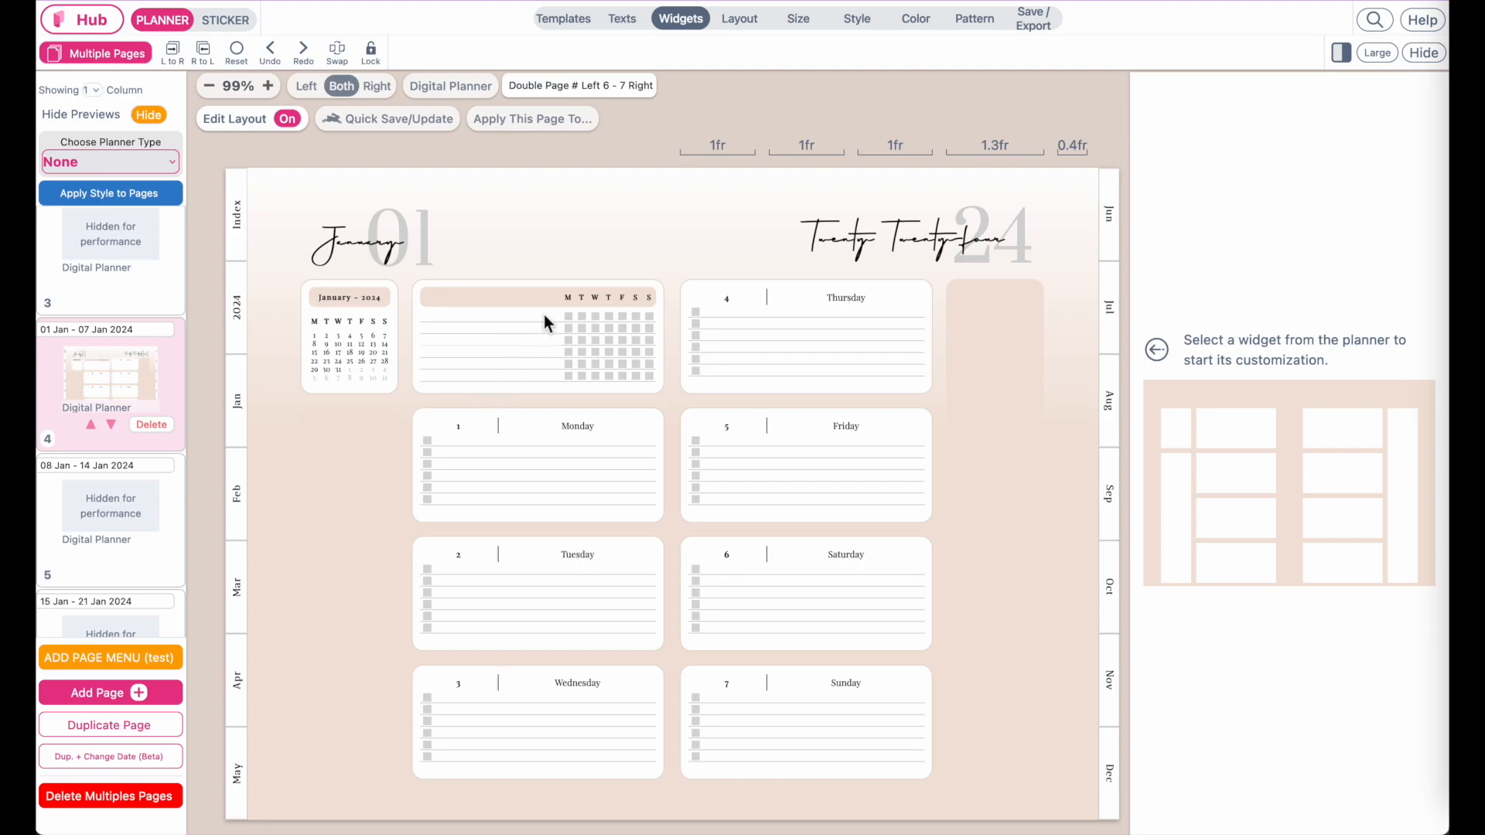
scroll(545, 314, up, 5)
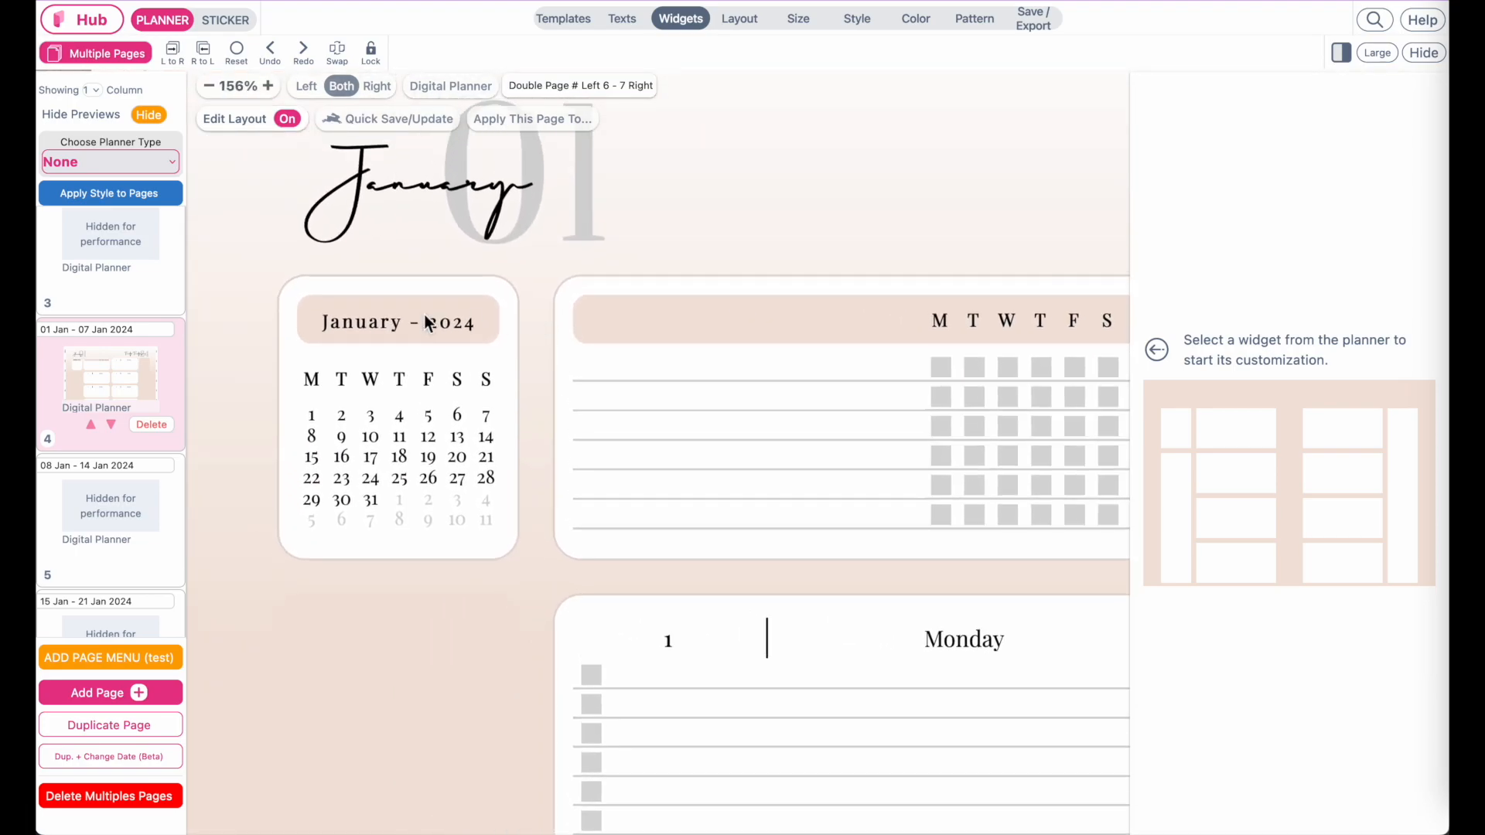
scroll(852, 420, right, 3)
scroll(853, 419, down, 1)
click(622, 18)
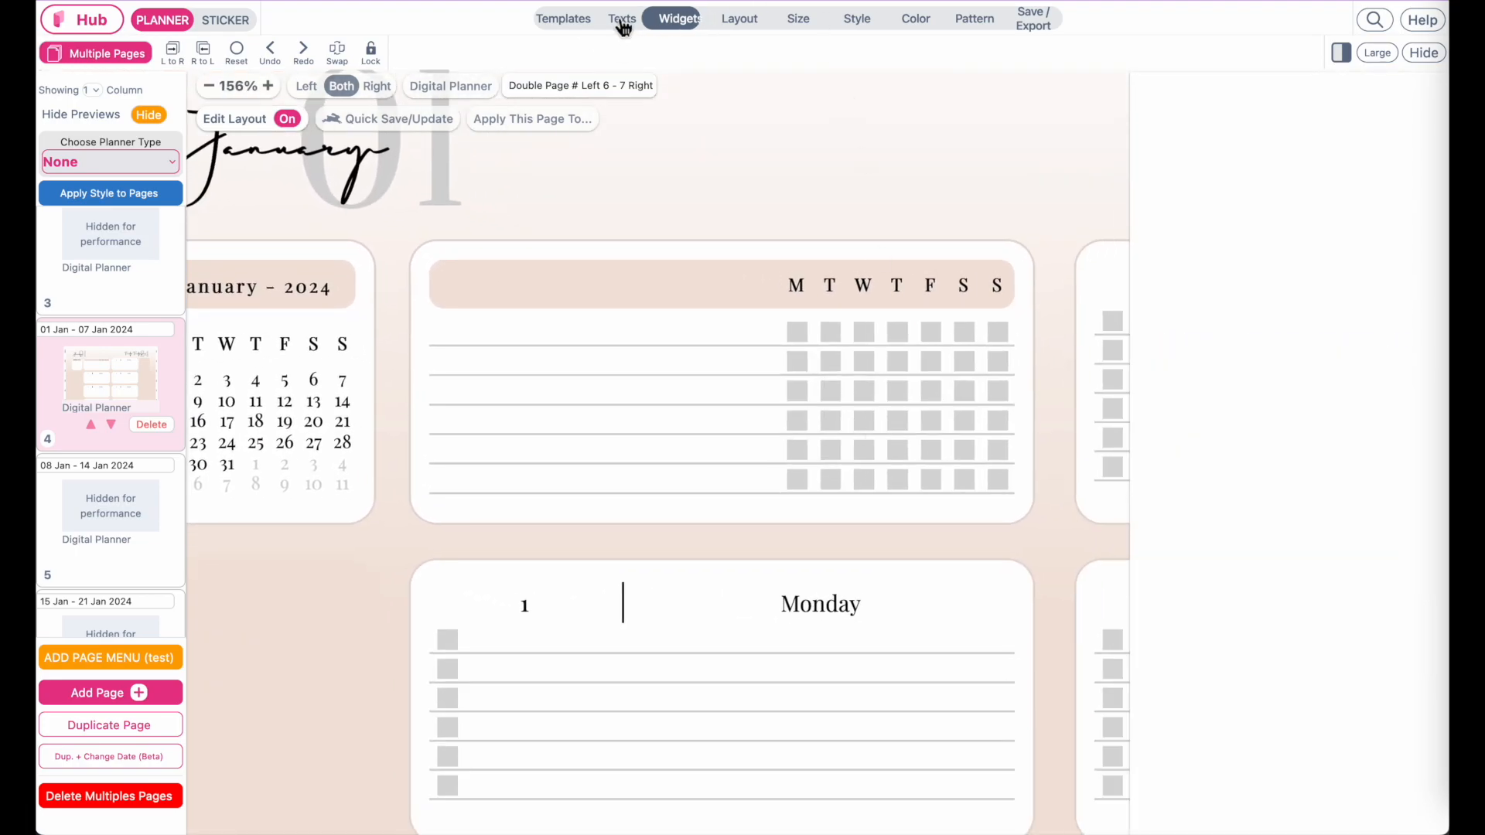
click(510, 56)
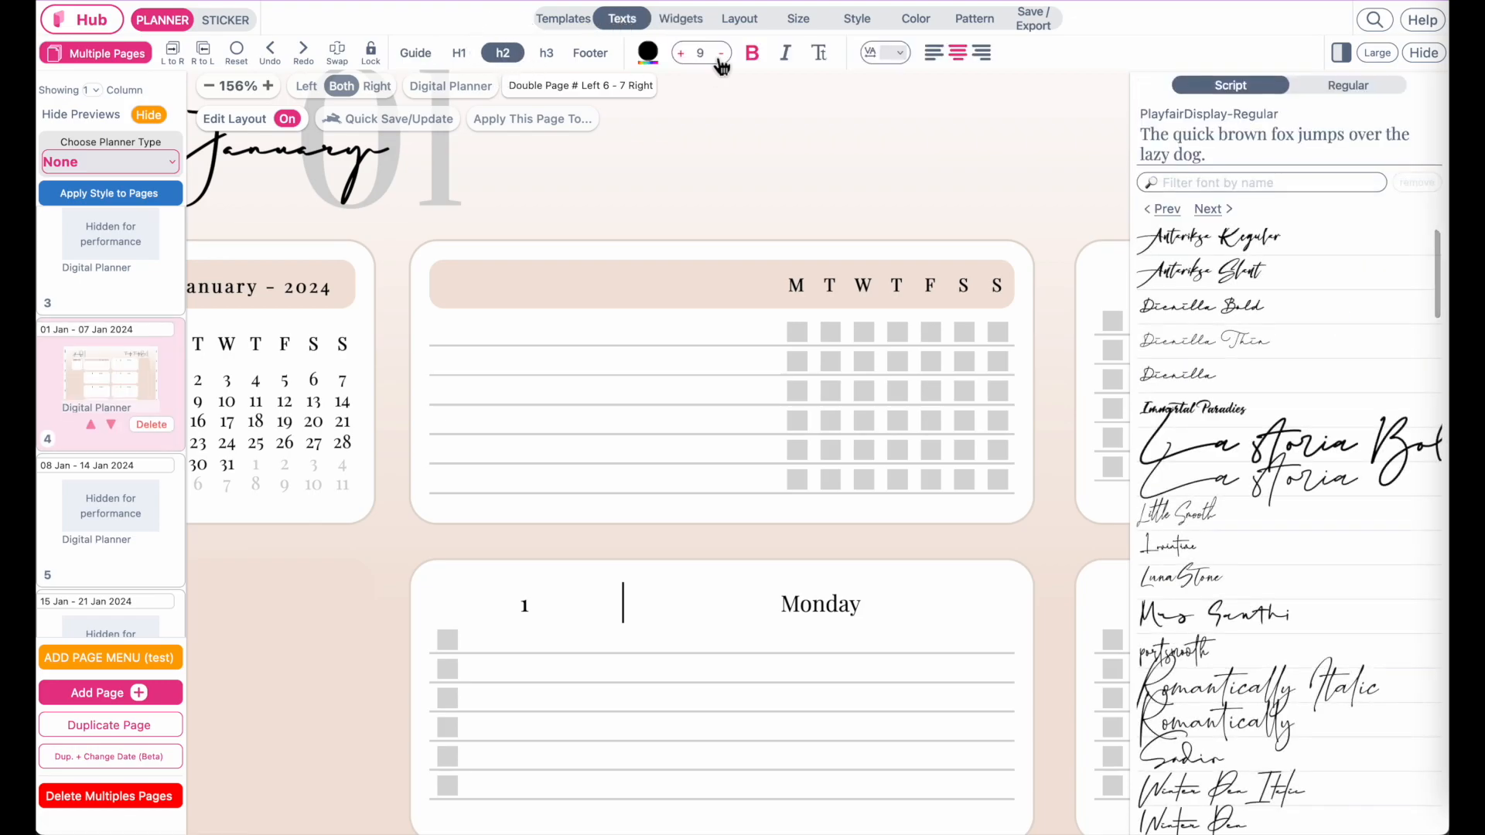
click(1355, 86)
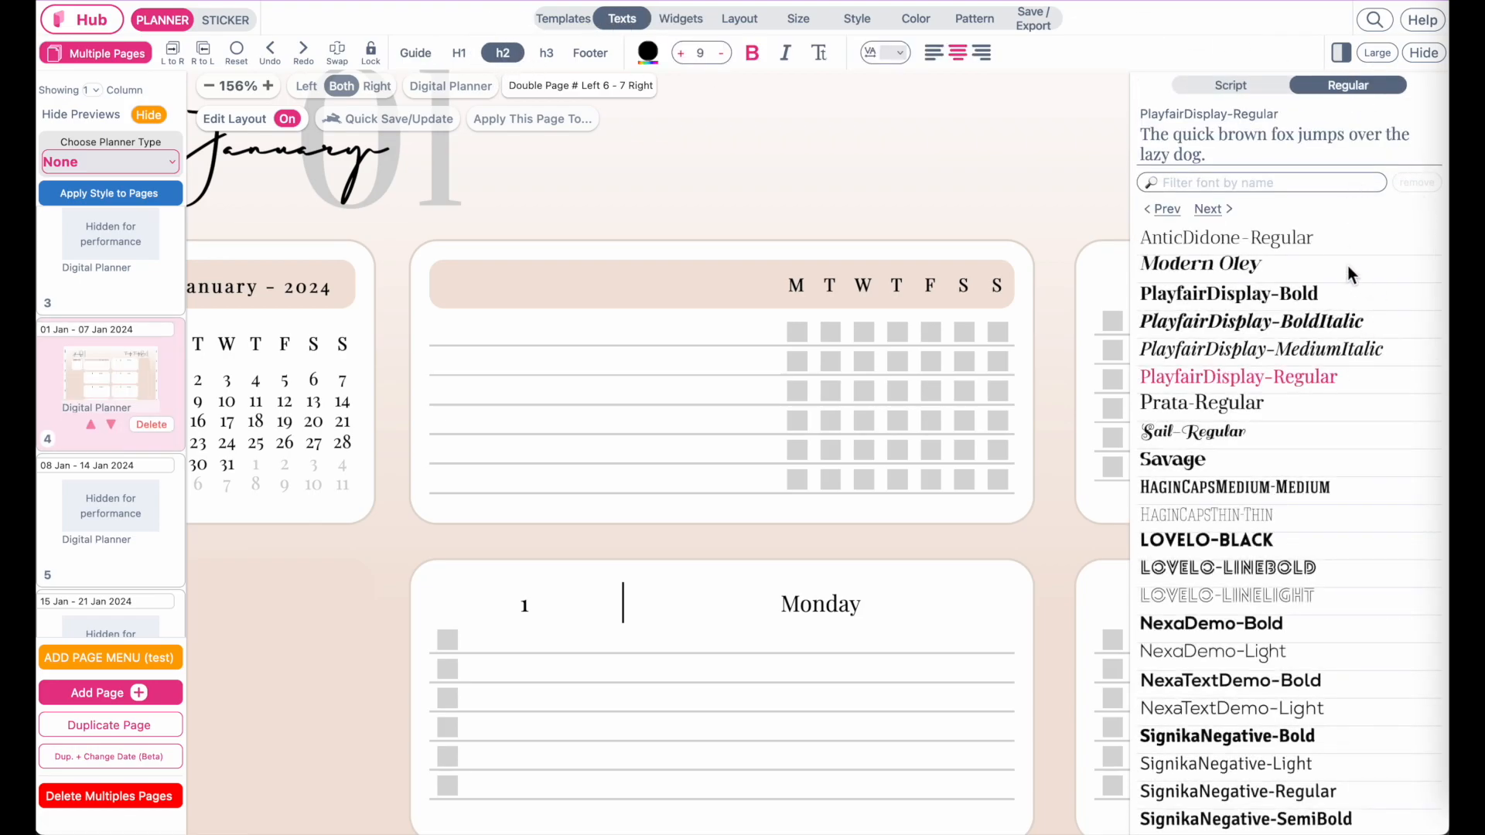
click(1302, 241)
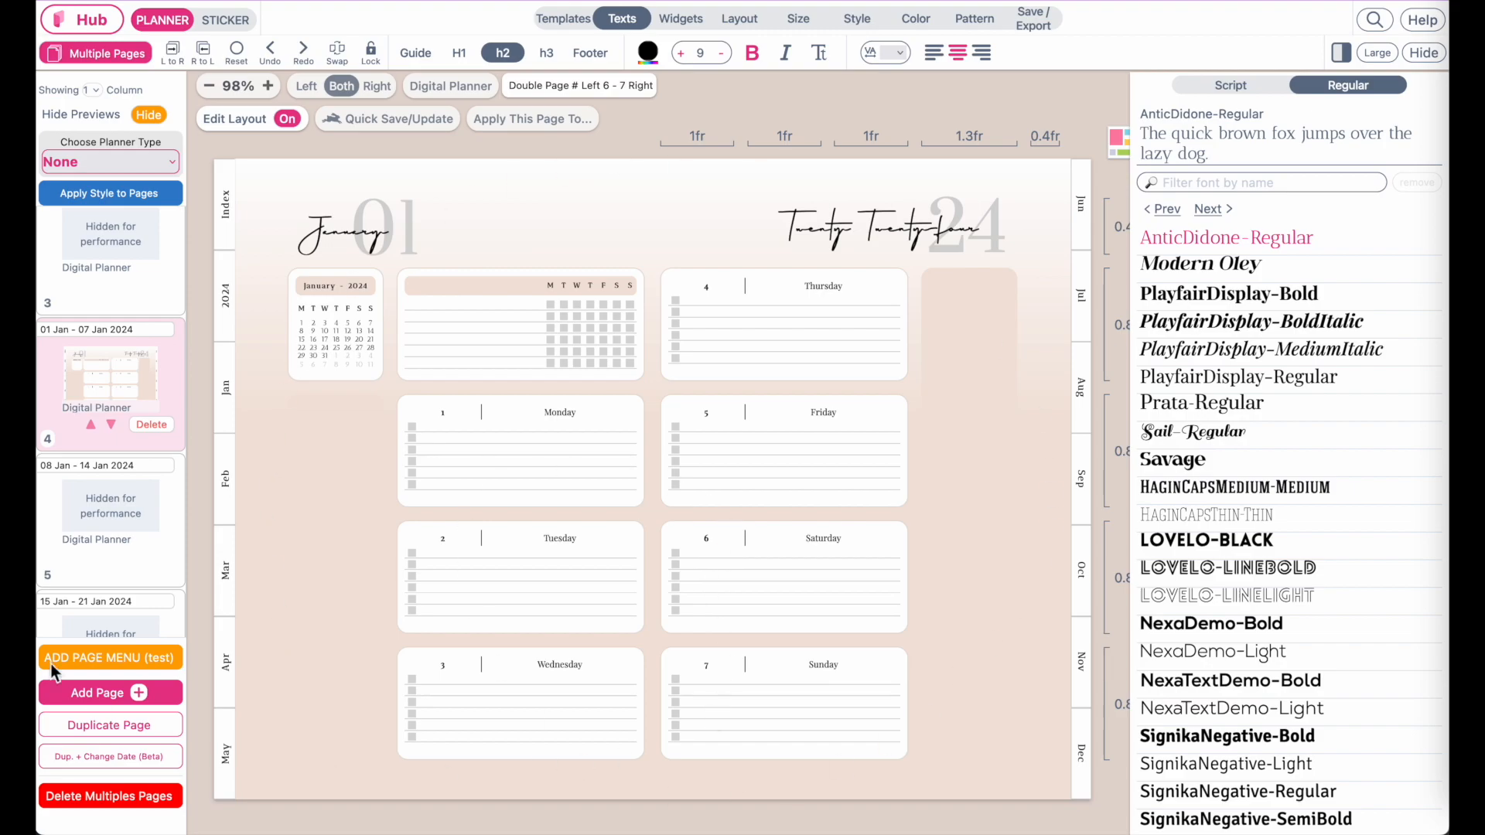
Apply the weekly spread's pattern, background type, styling, colors, margins, digital planner tabs and background, and hyperlinks to all pages, with tabs on both sides.
click(71, 495)
scroll(72, 495, down, 3)
click(106, 463)
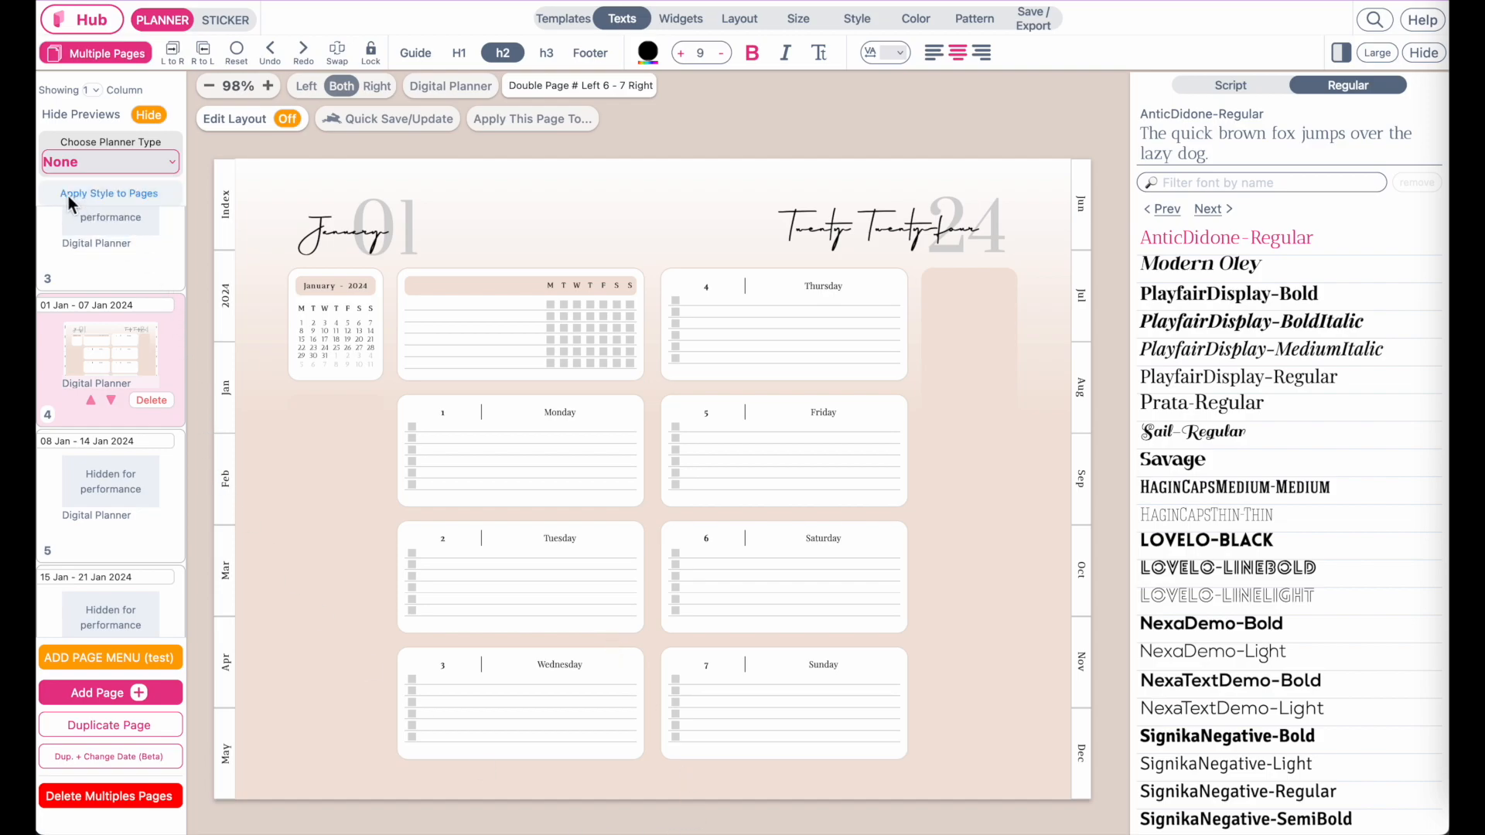
click(156, 197)
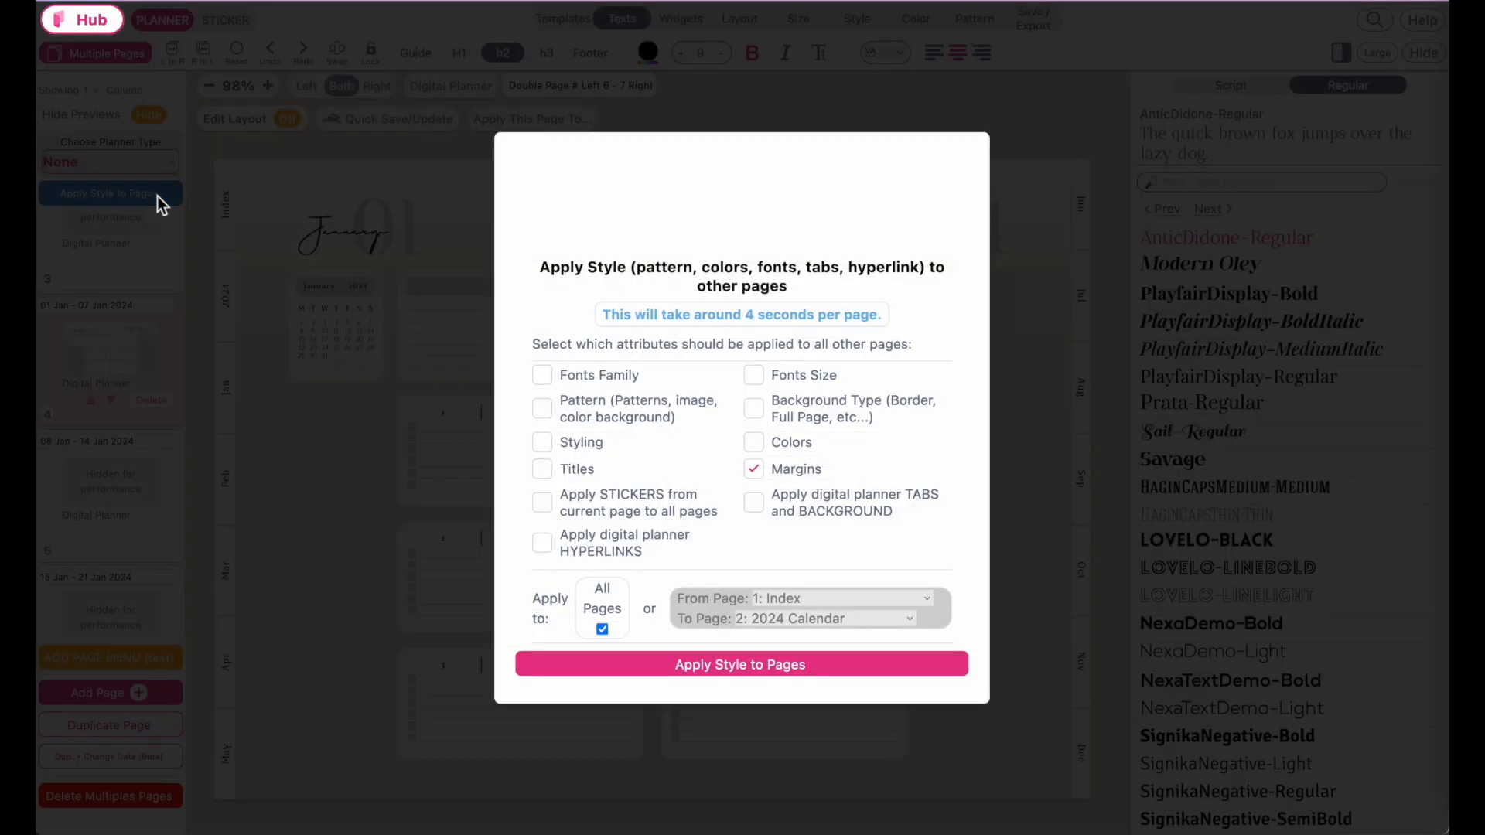
click(756, 501)
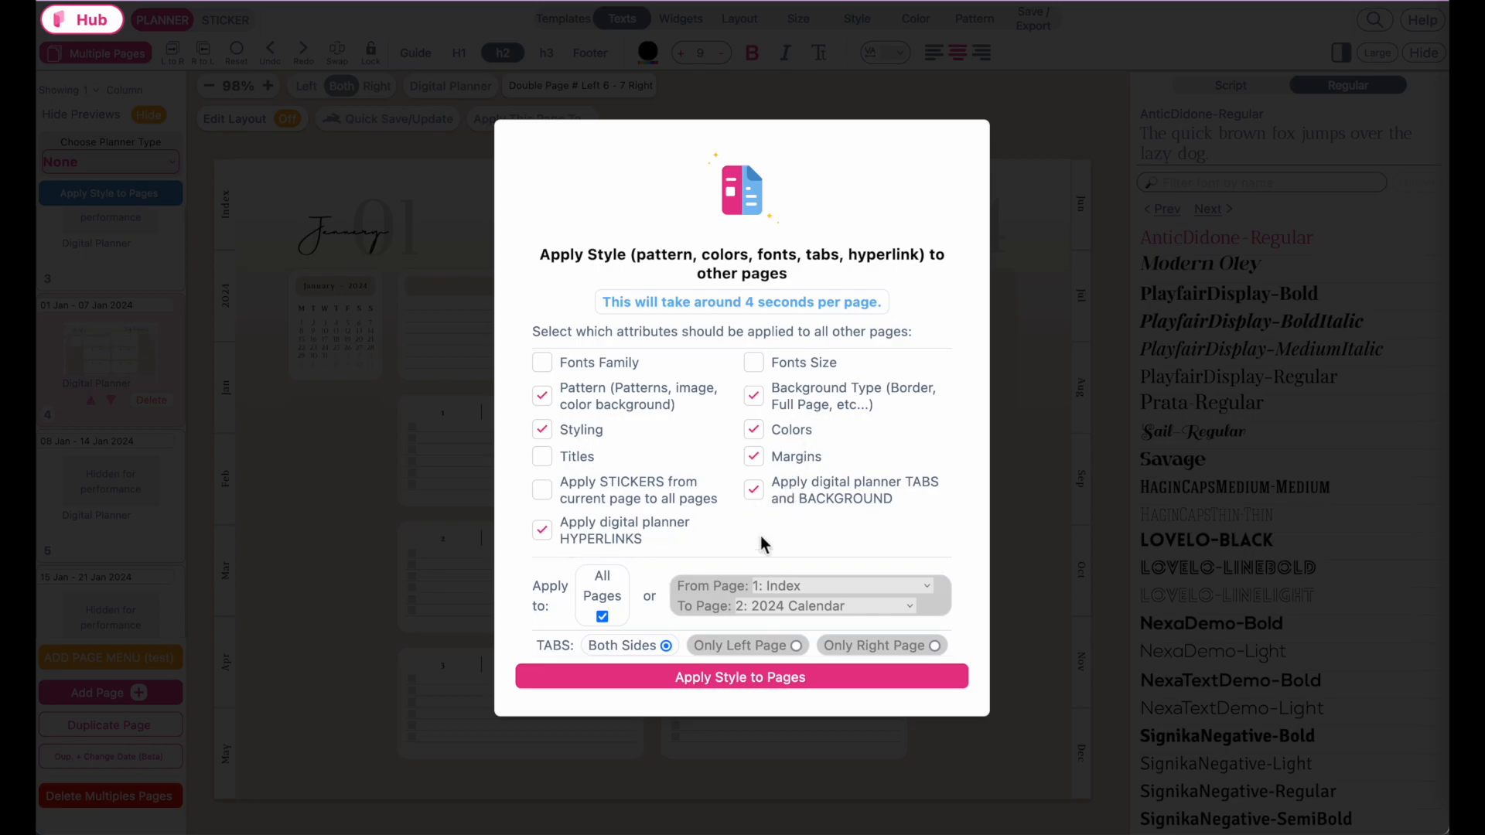
scroll(823, 547, down, 1)
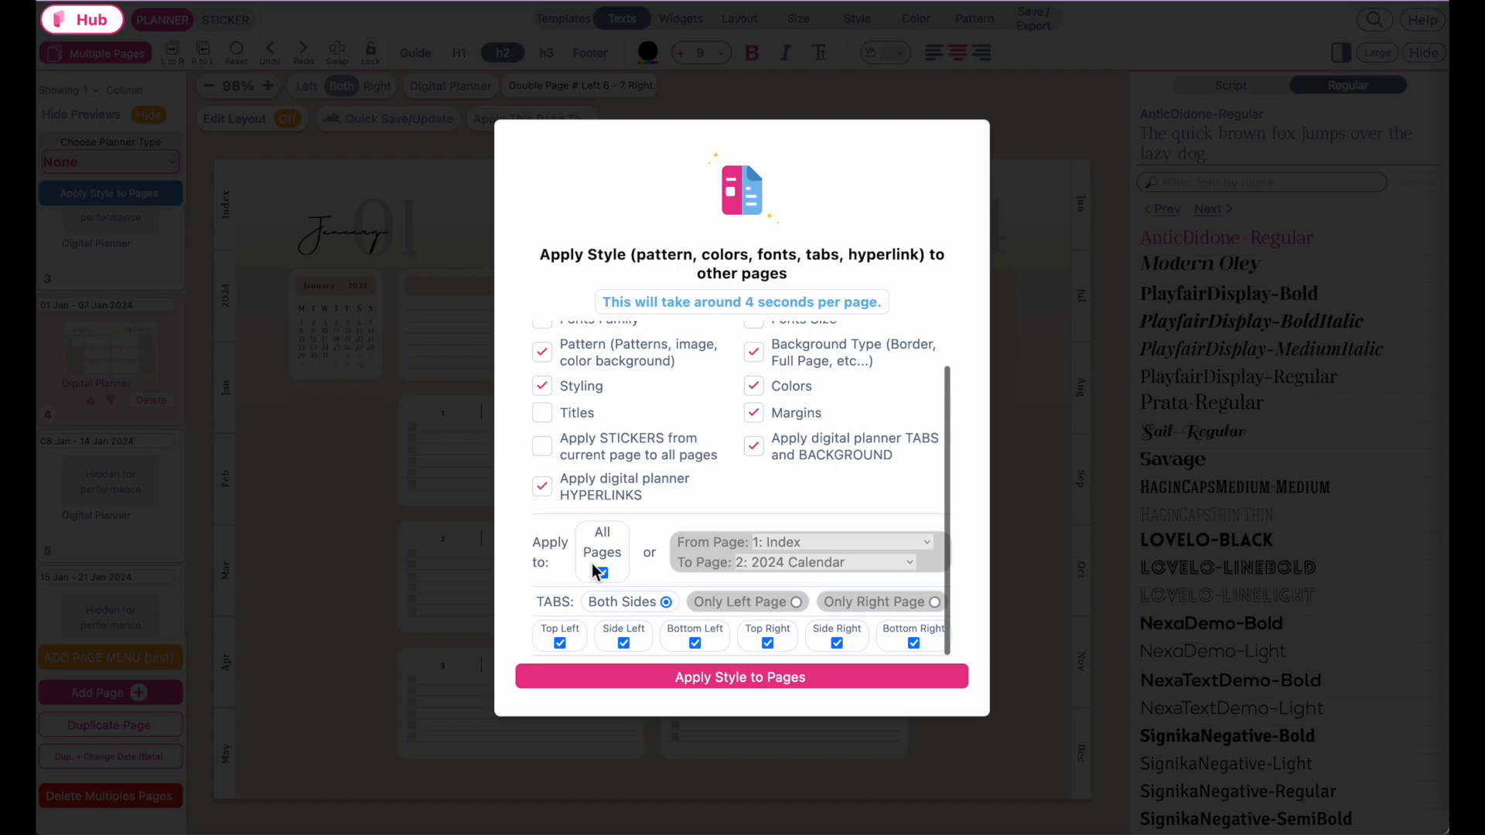
click(727, 678)
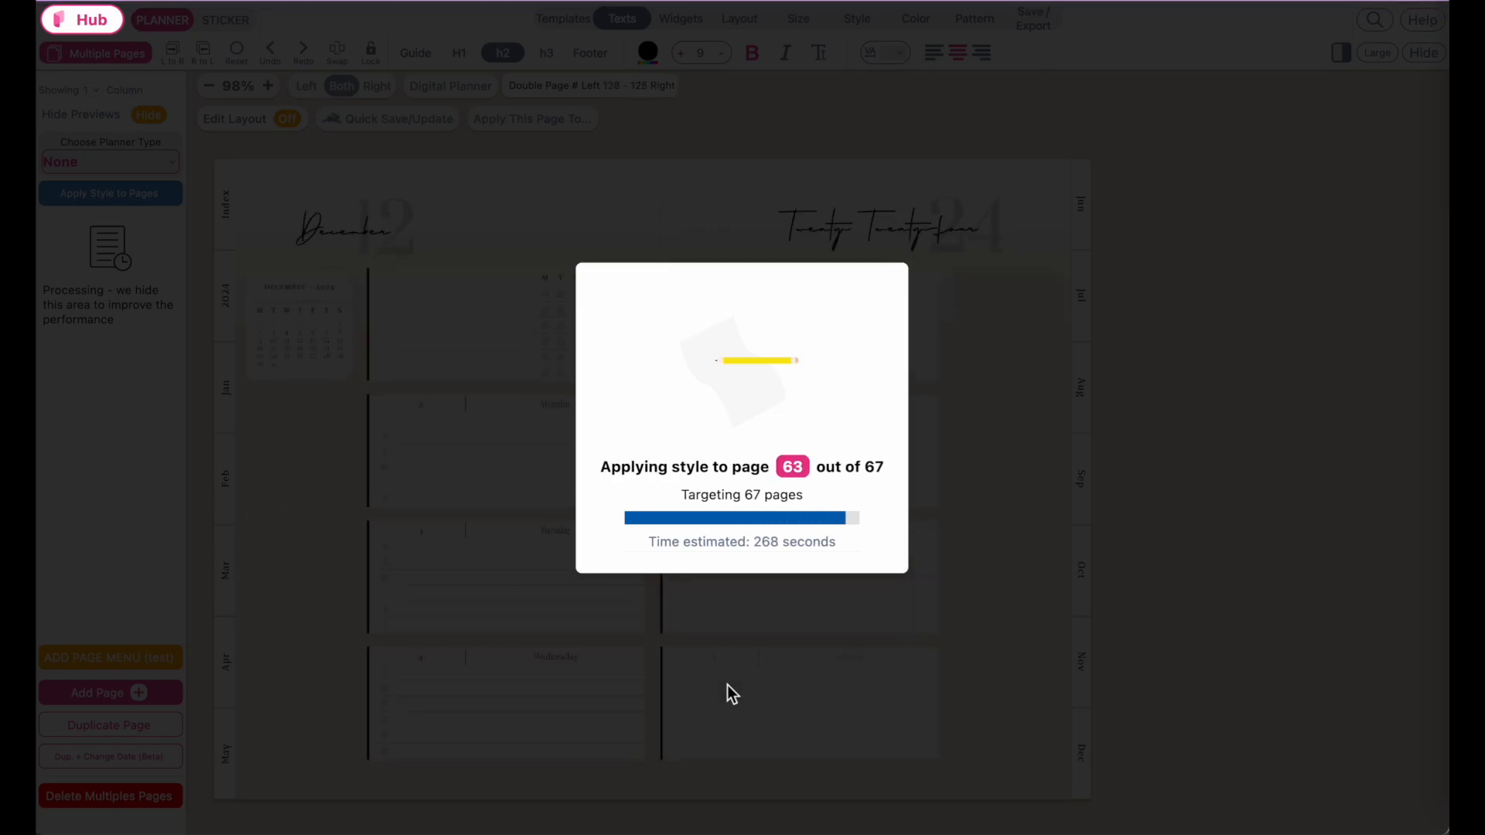
Examine weekly spreads from January through May 2024 to check how the applied style looks on them.
scroll(80, 453, down, 7)
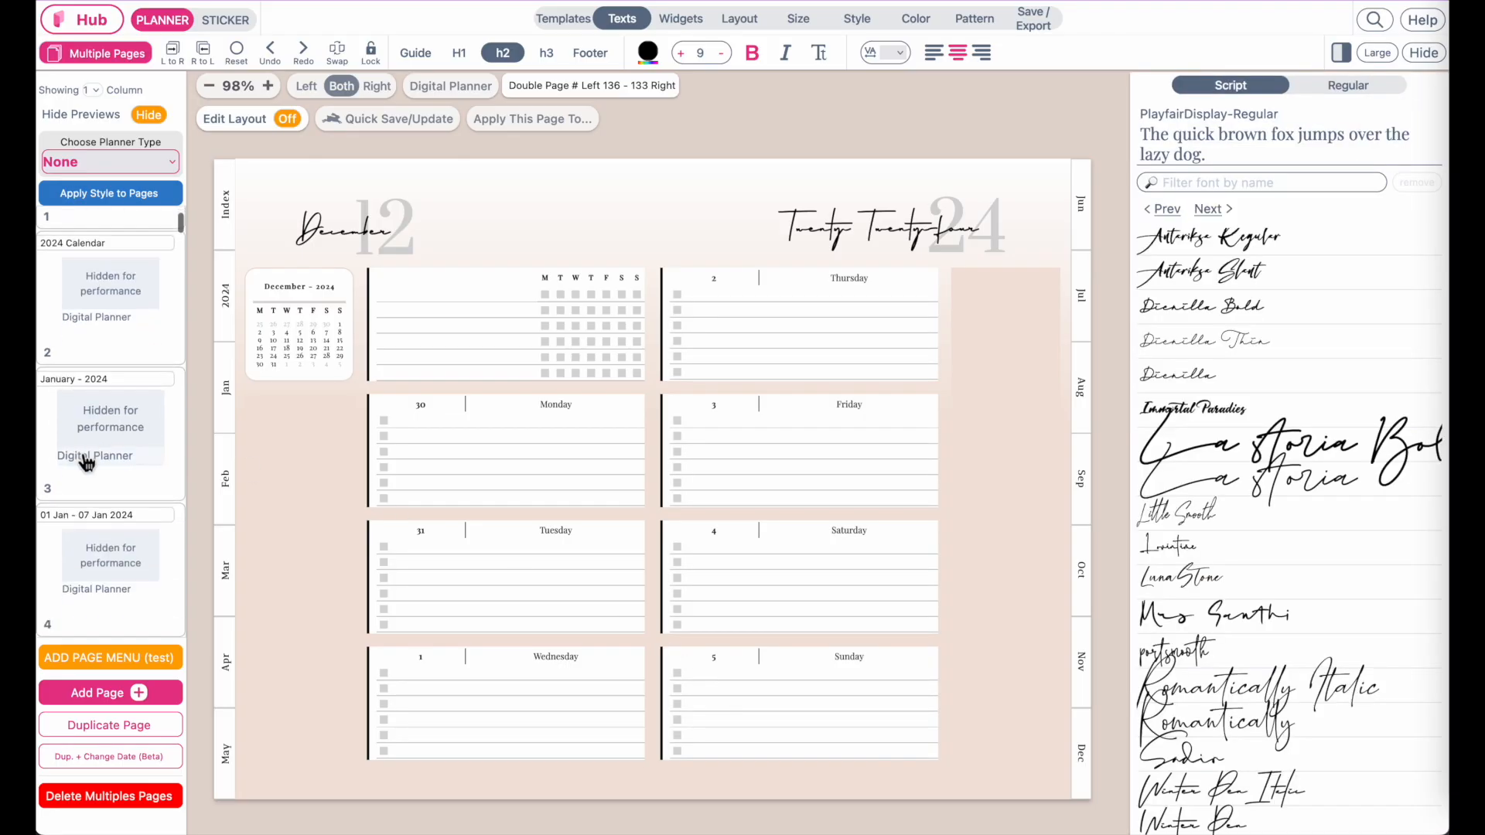
click(100, 504)
scroll(101, 480, down, 7)
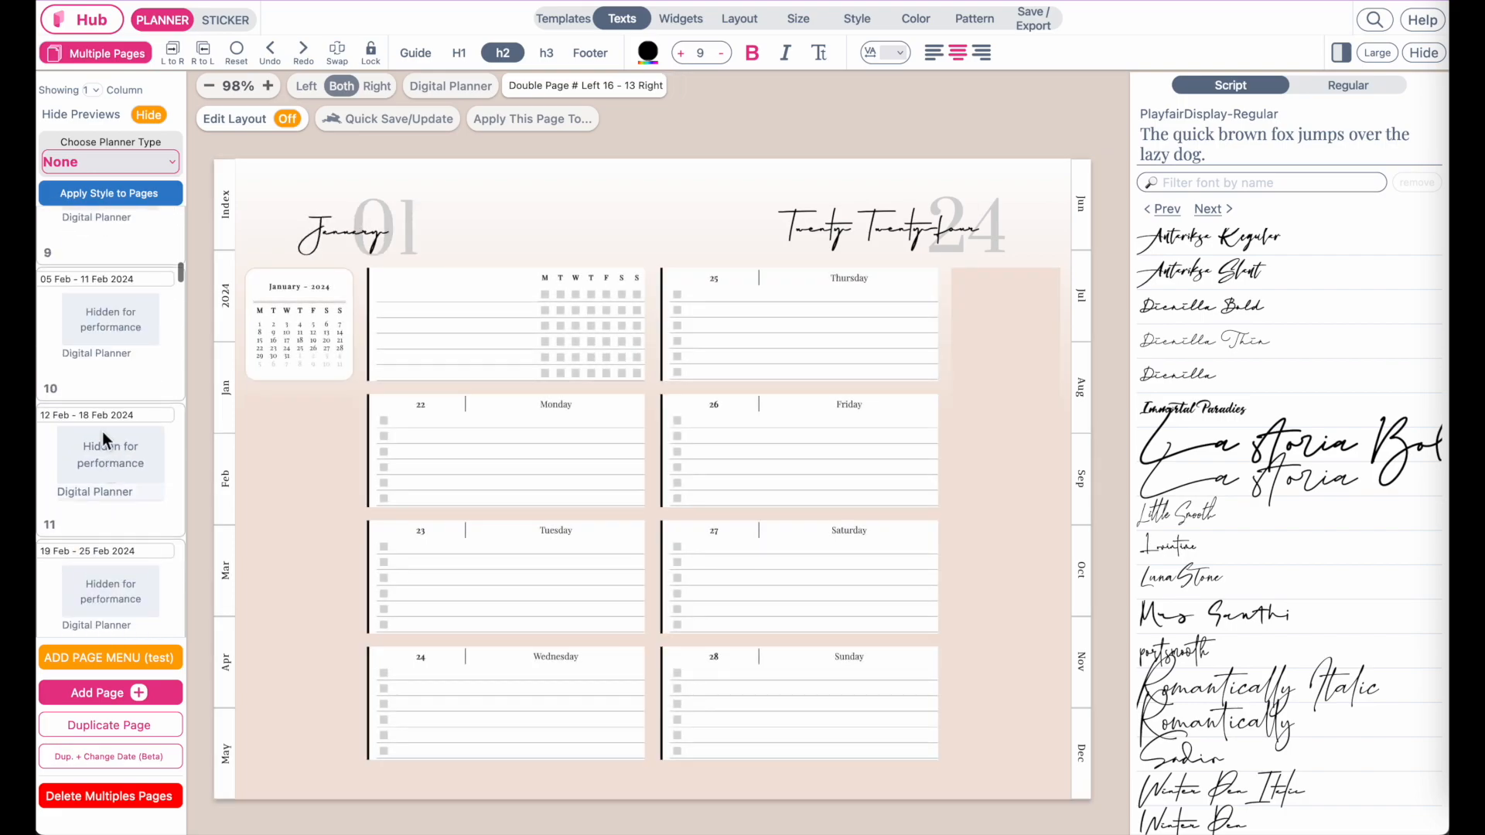
click(107, 452)
scroll(109, 455, down, 7)
scroll(107, 452, down, 7)
click(105, 407)
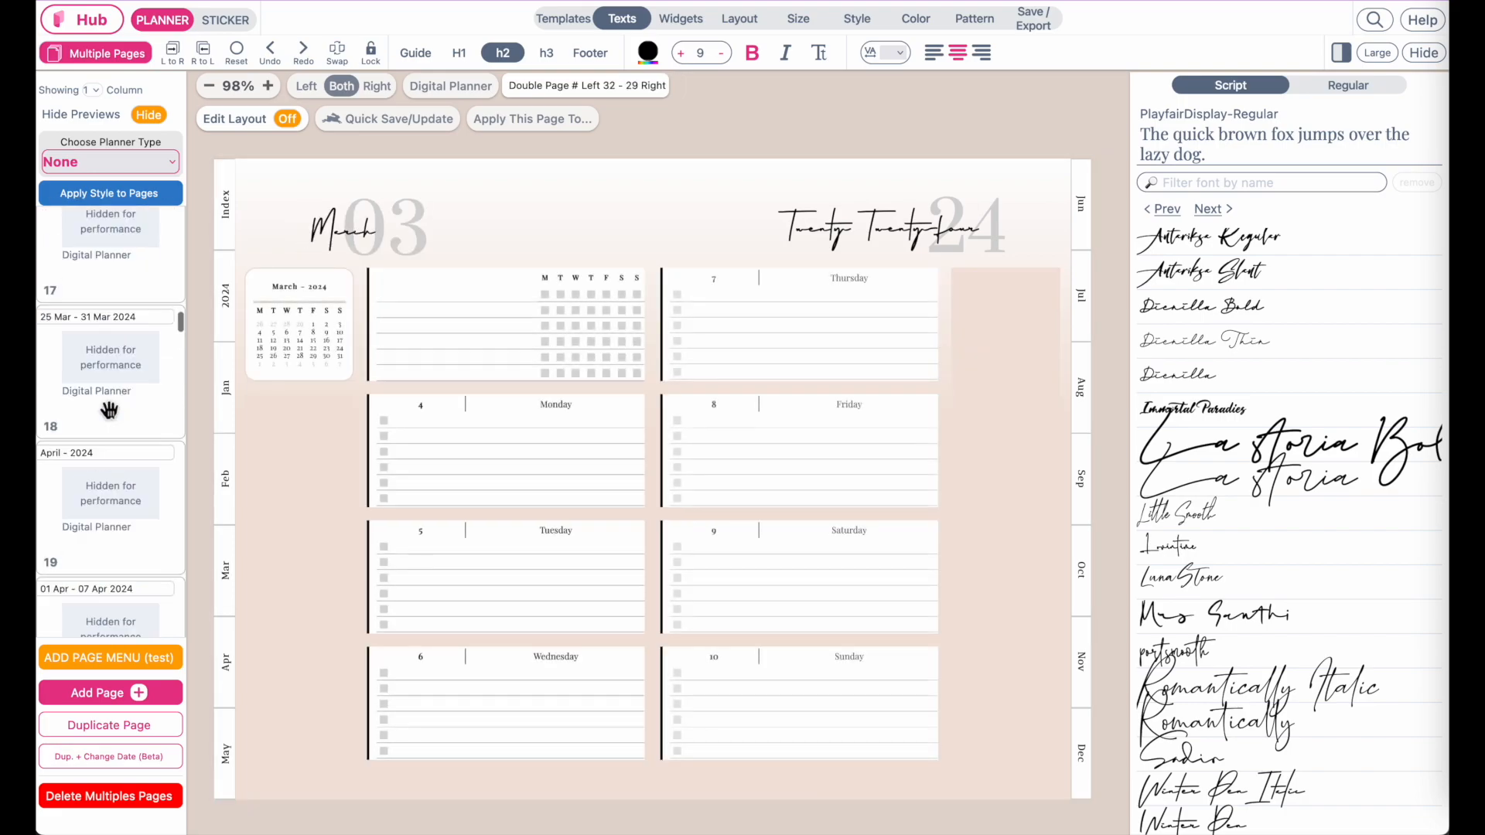
click(112, 357)
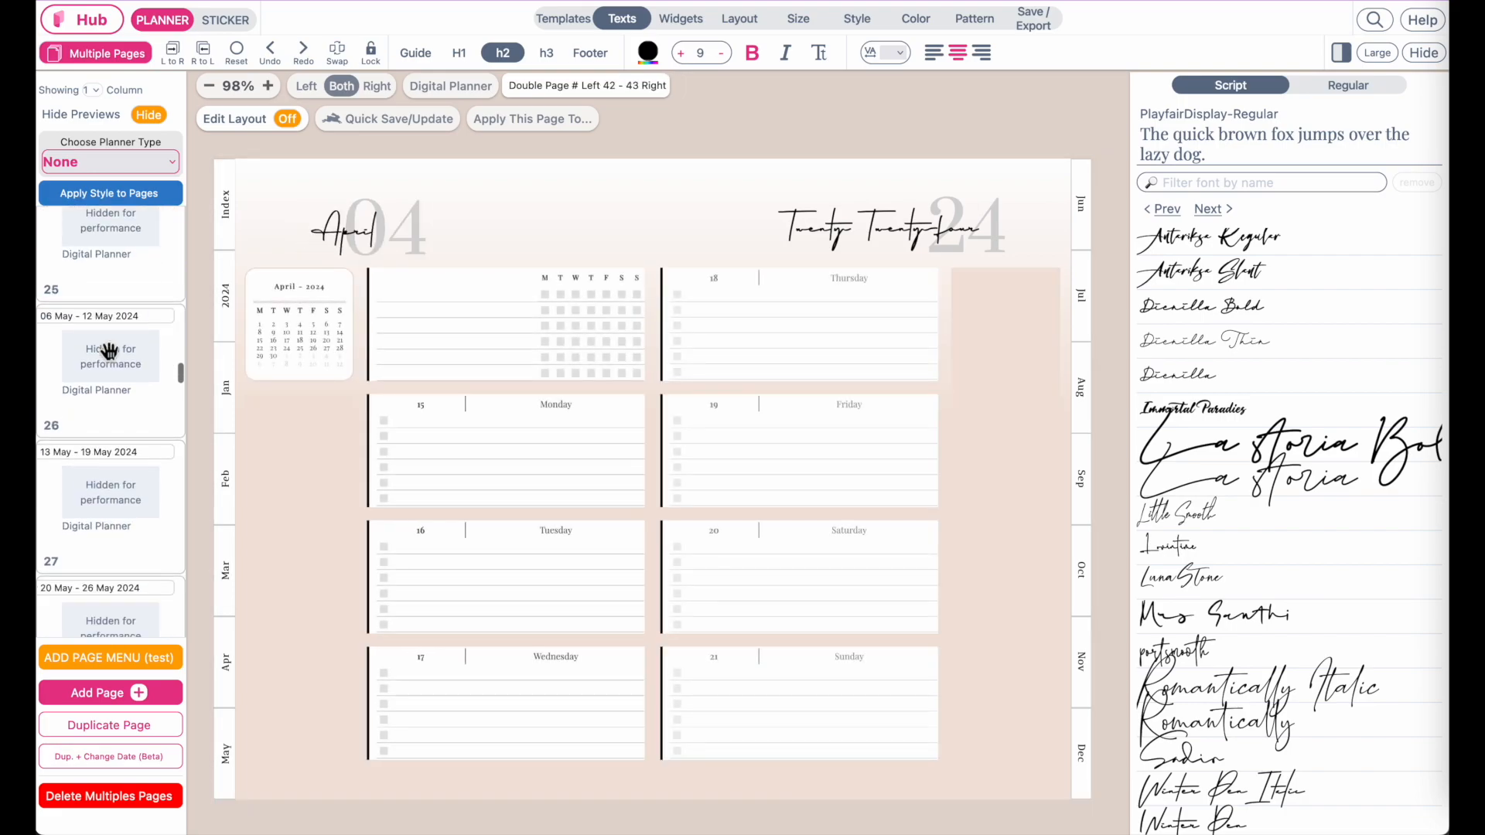
scroll(107, 402, down, 7)
click(106, 430)
scroll(105, 431, up, 20)
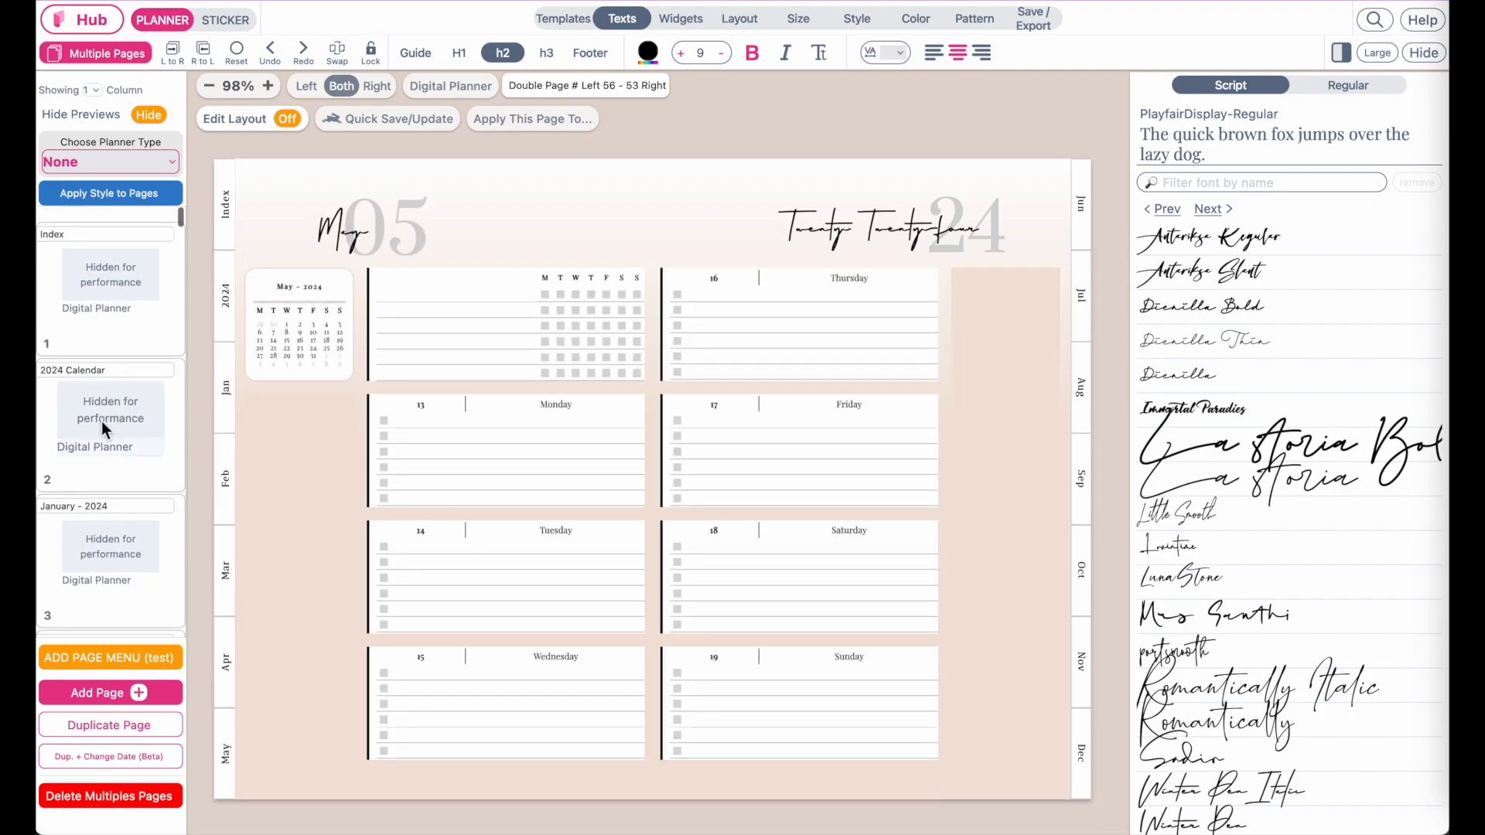
Compare the 01 Jan - 07 Jan spread with the 08 Jan - 14 Jan spread, including the widget style of the habit tracker.
click(96, 481)
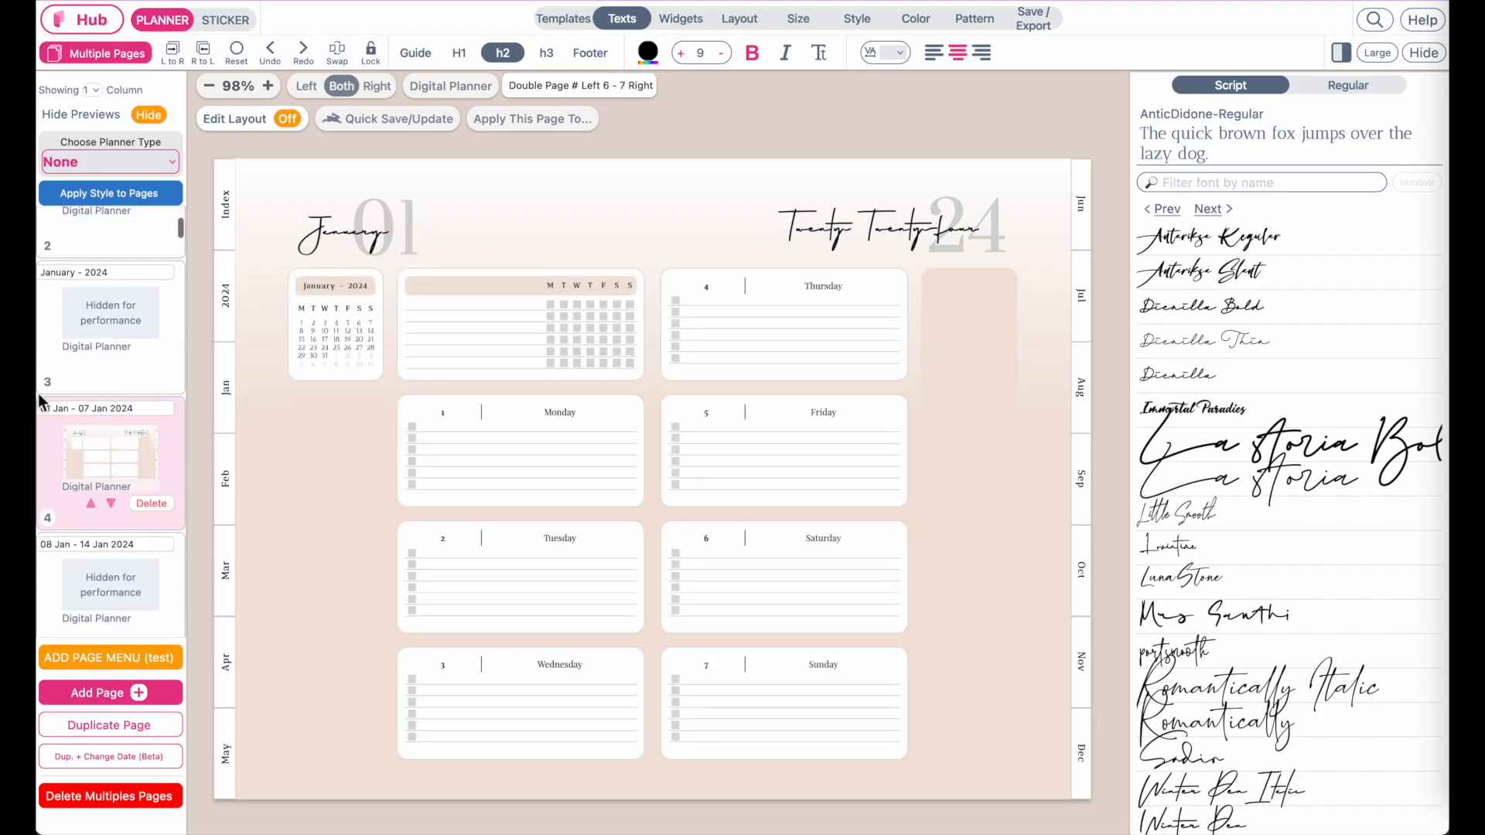
click(82, 615)
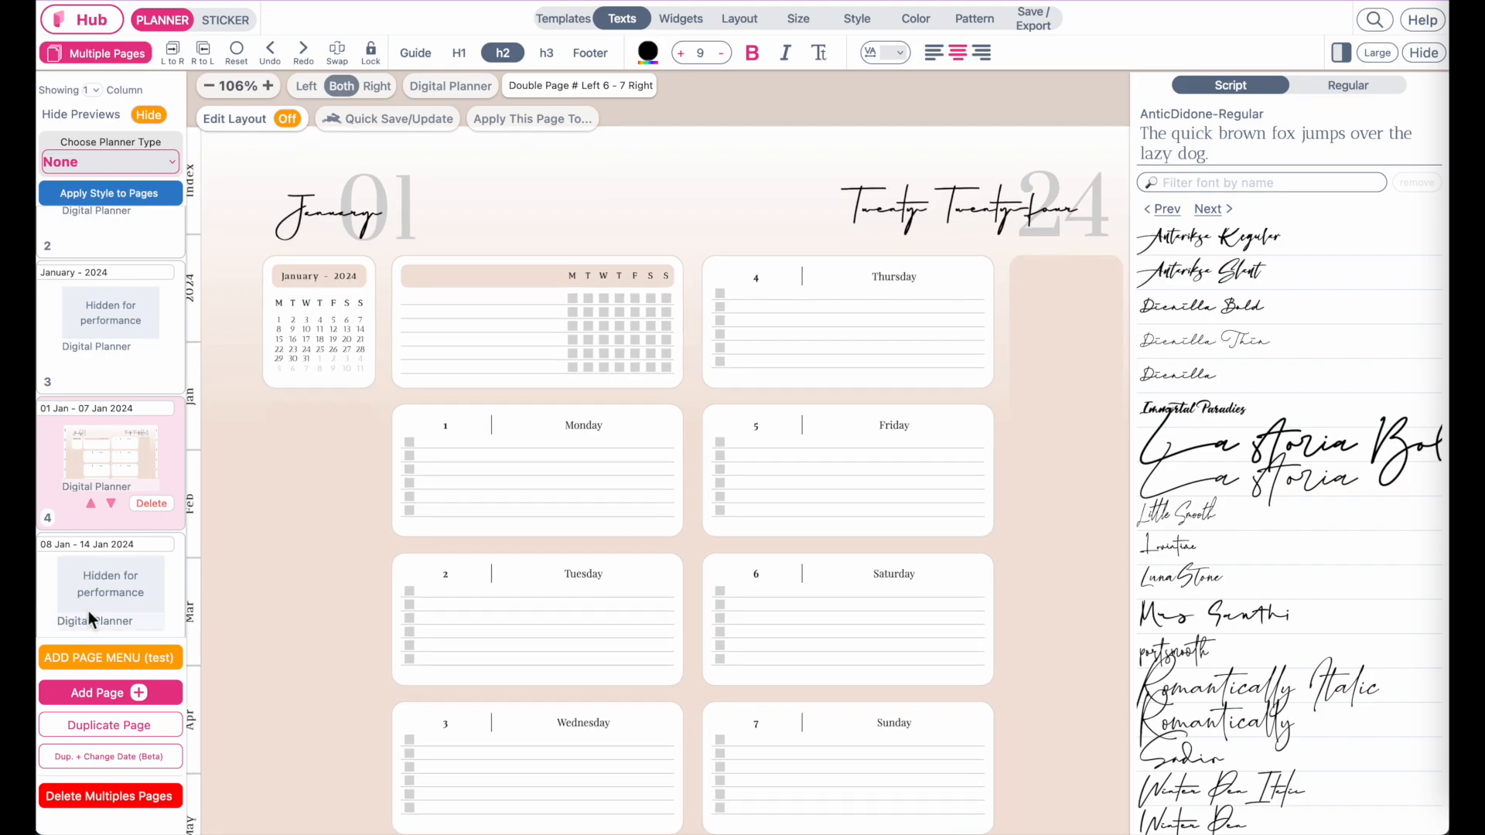
scroll(74, 569, down, 3)
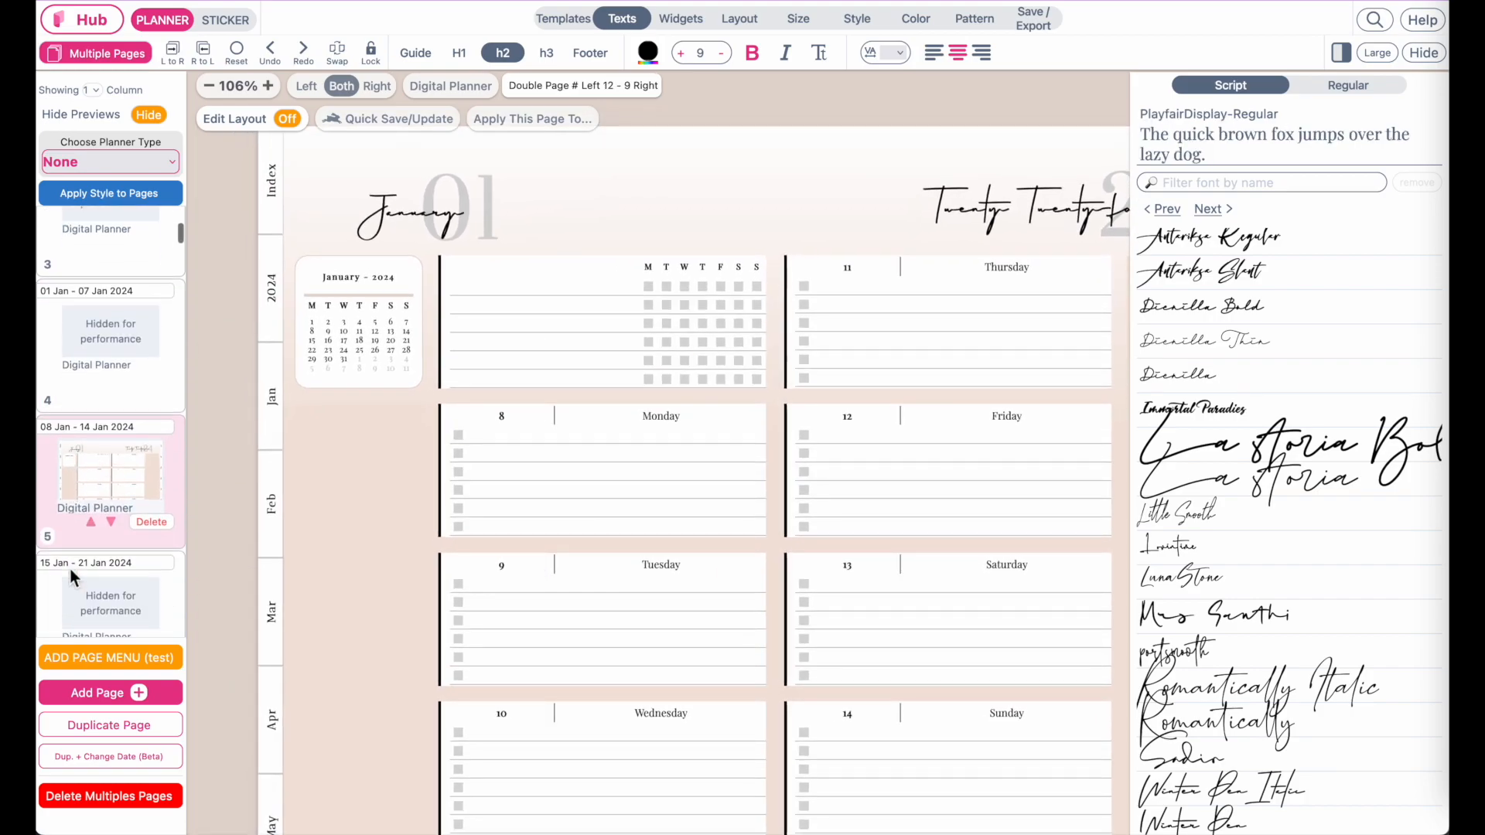
scroll(125, 556, up, 2)
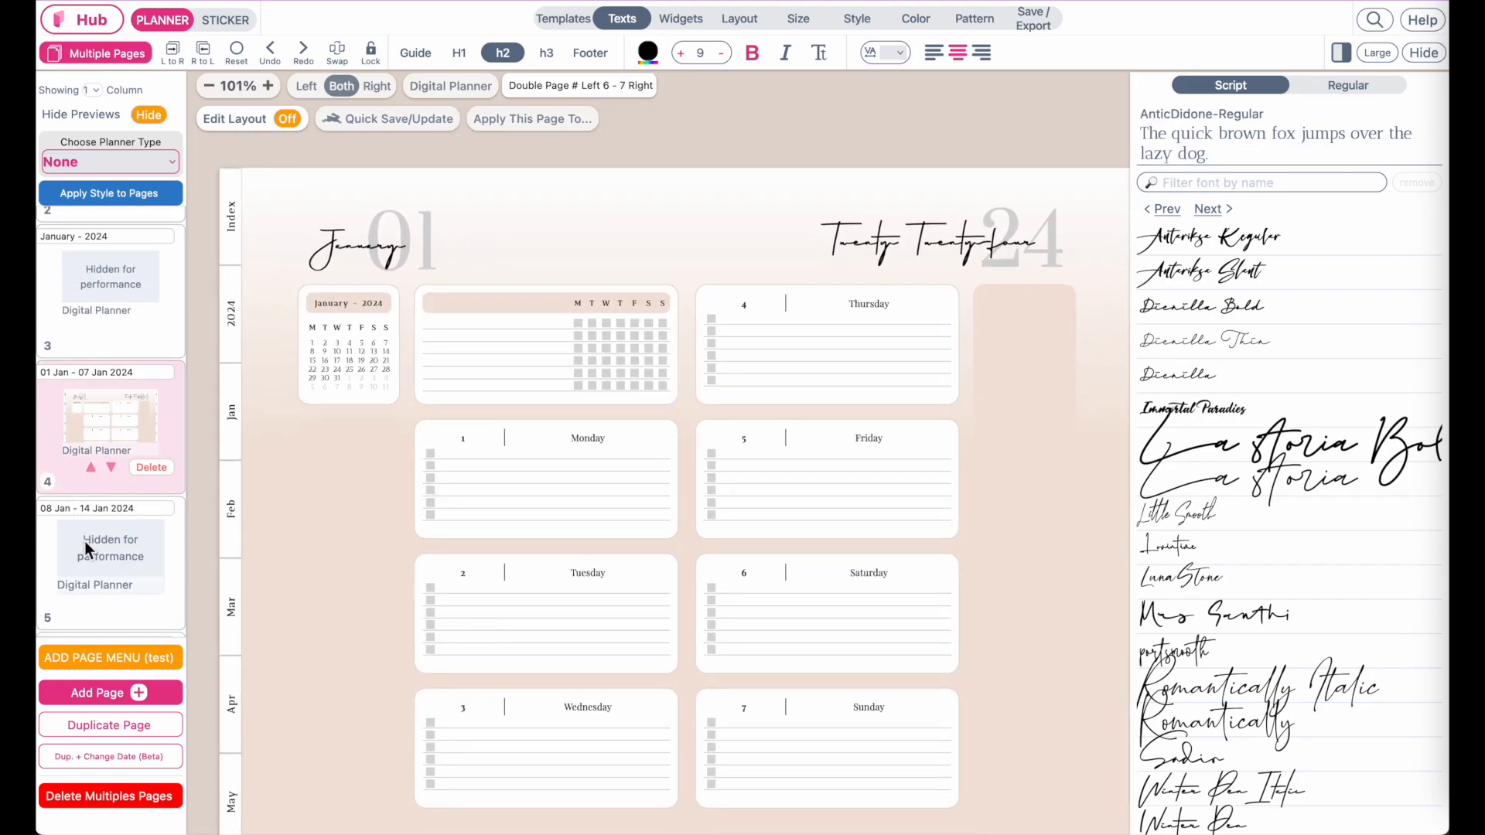
click(511, 317)
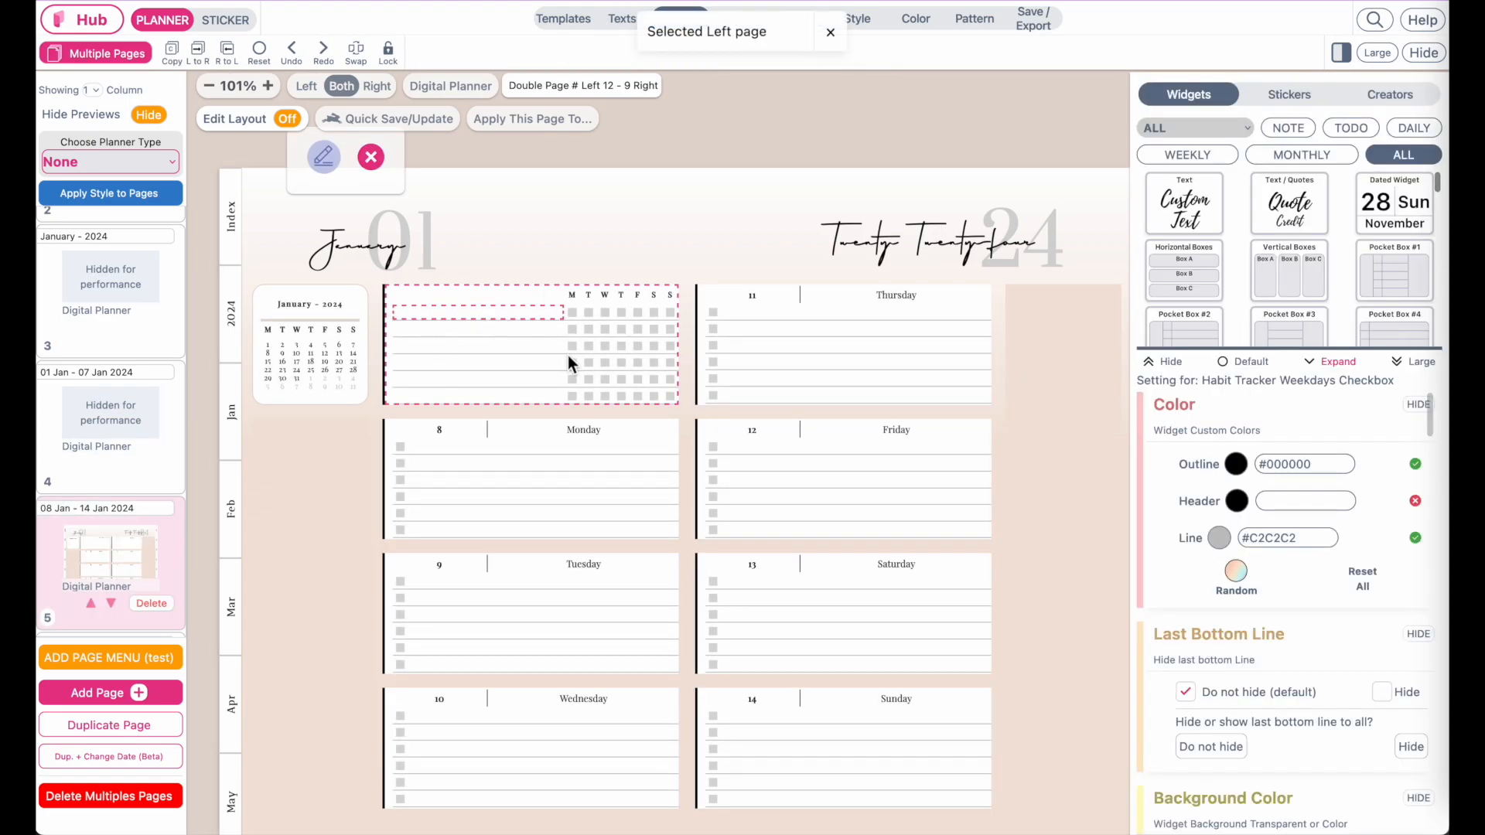
click(855, 22)
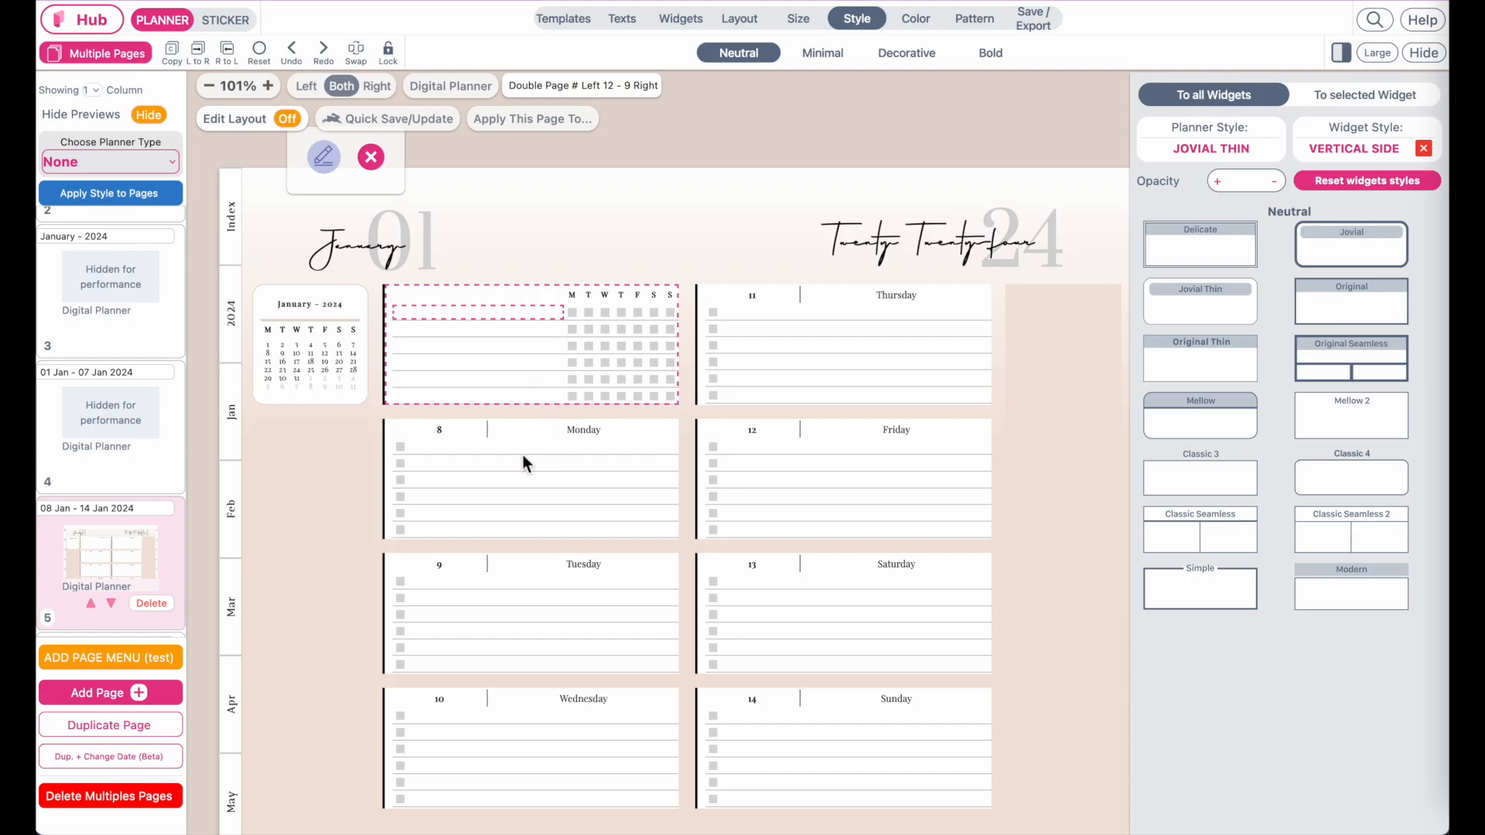
click(82, 478)
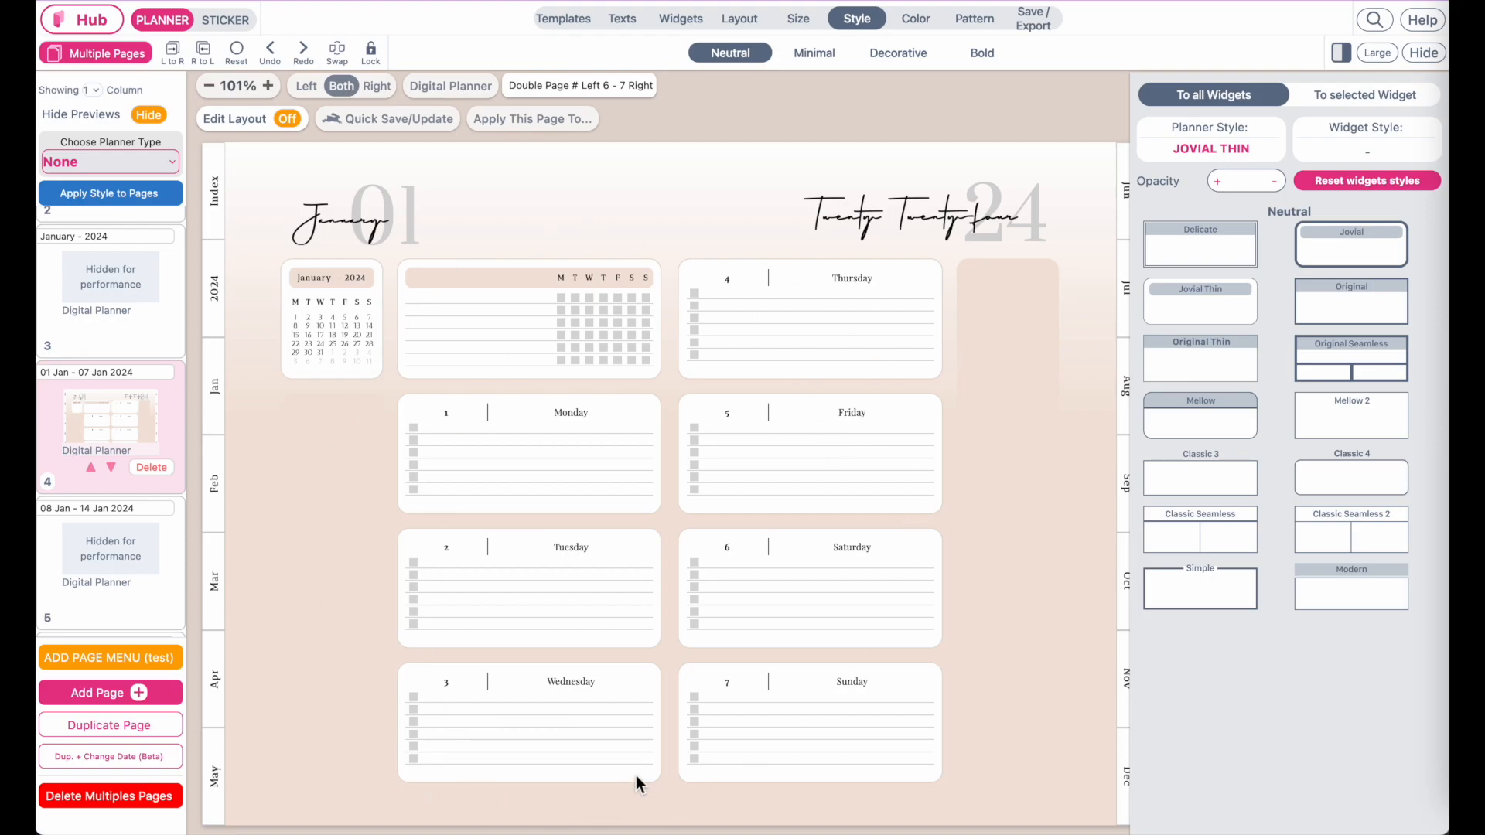
click(84, 546)
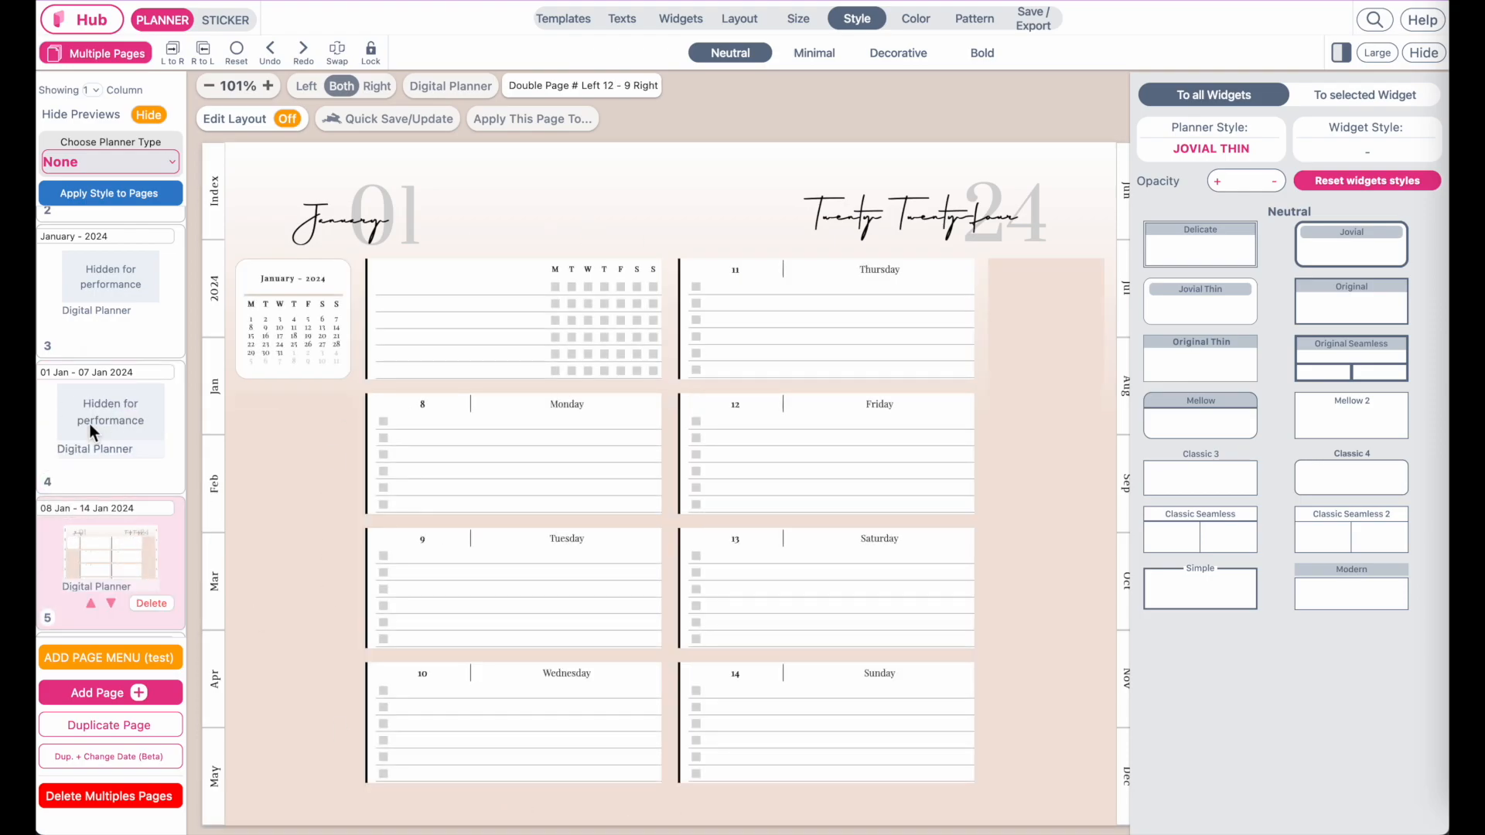
Open the page selection for applying the 01 Jan - 07 Jan 2024 spread's skeleton to other pages.
click(90, 428)
click(551, 118)
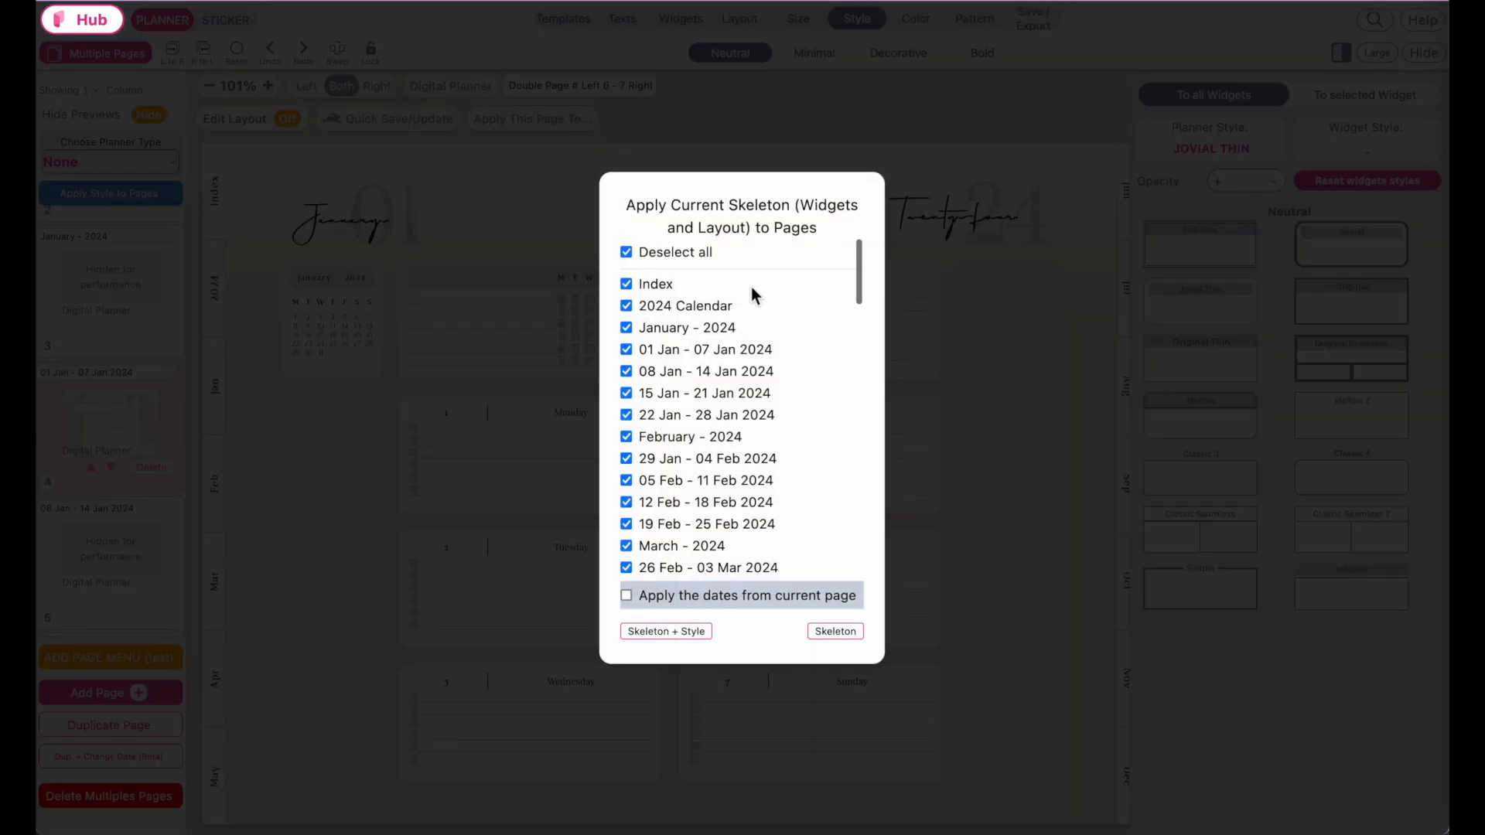
Deselect all pages and mark only the weekly pages from 01 Jan to 25 Feb 2024 one by one.
click(627, 351)
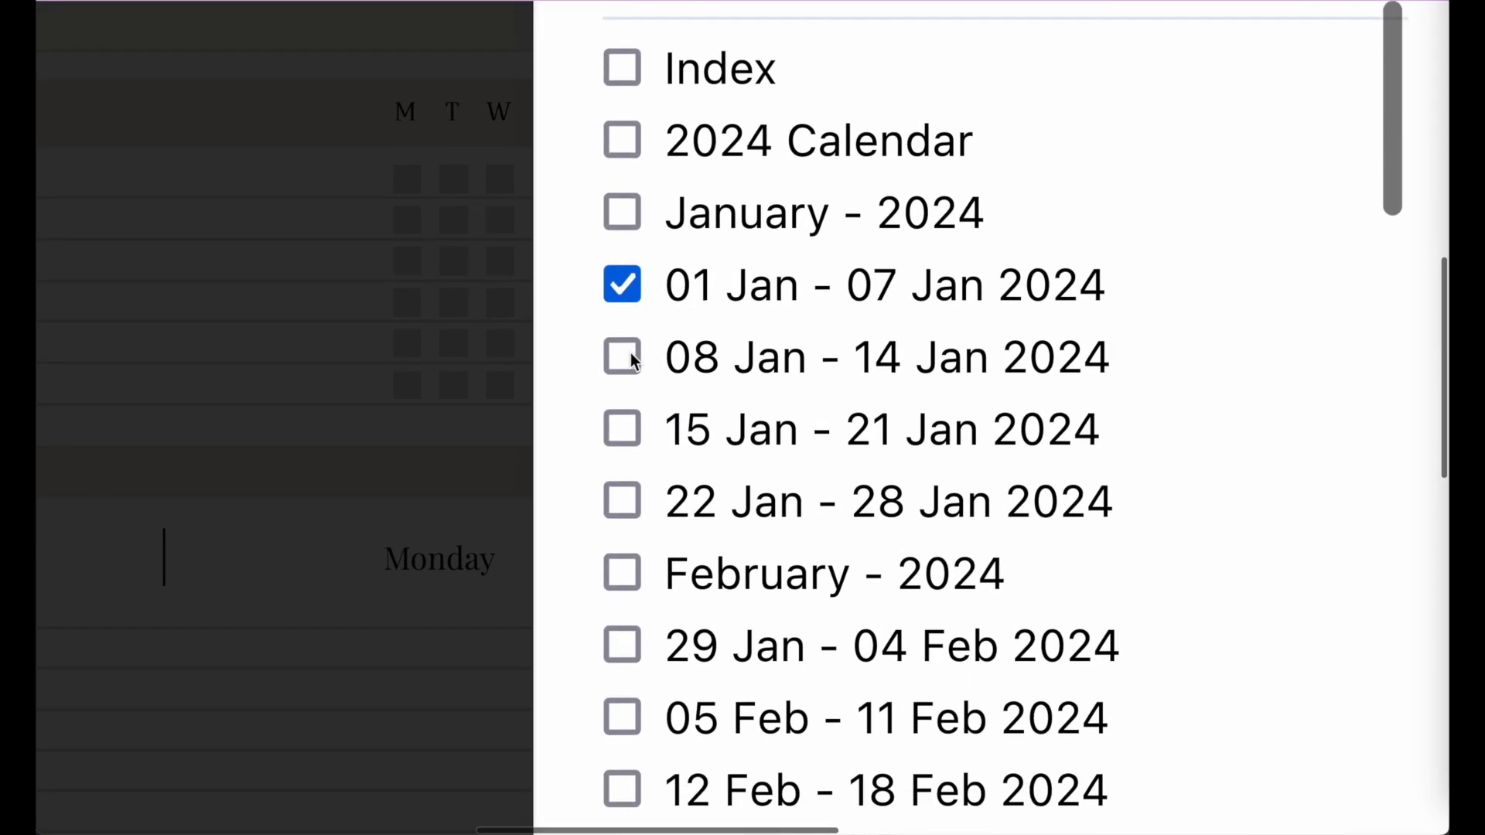
click(623, 356)
click(624, 430)
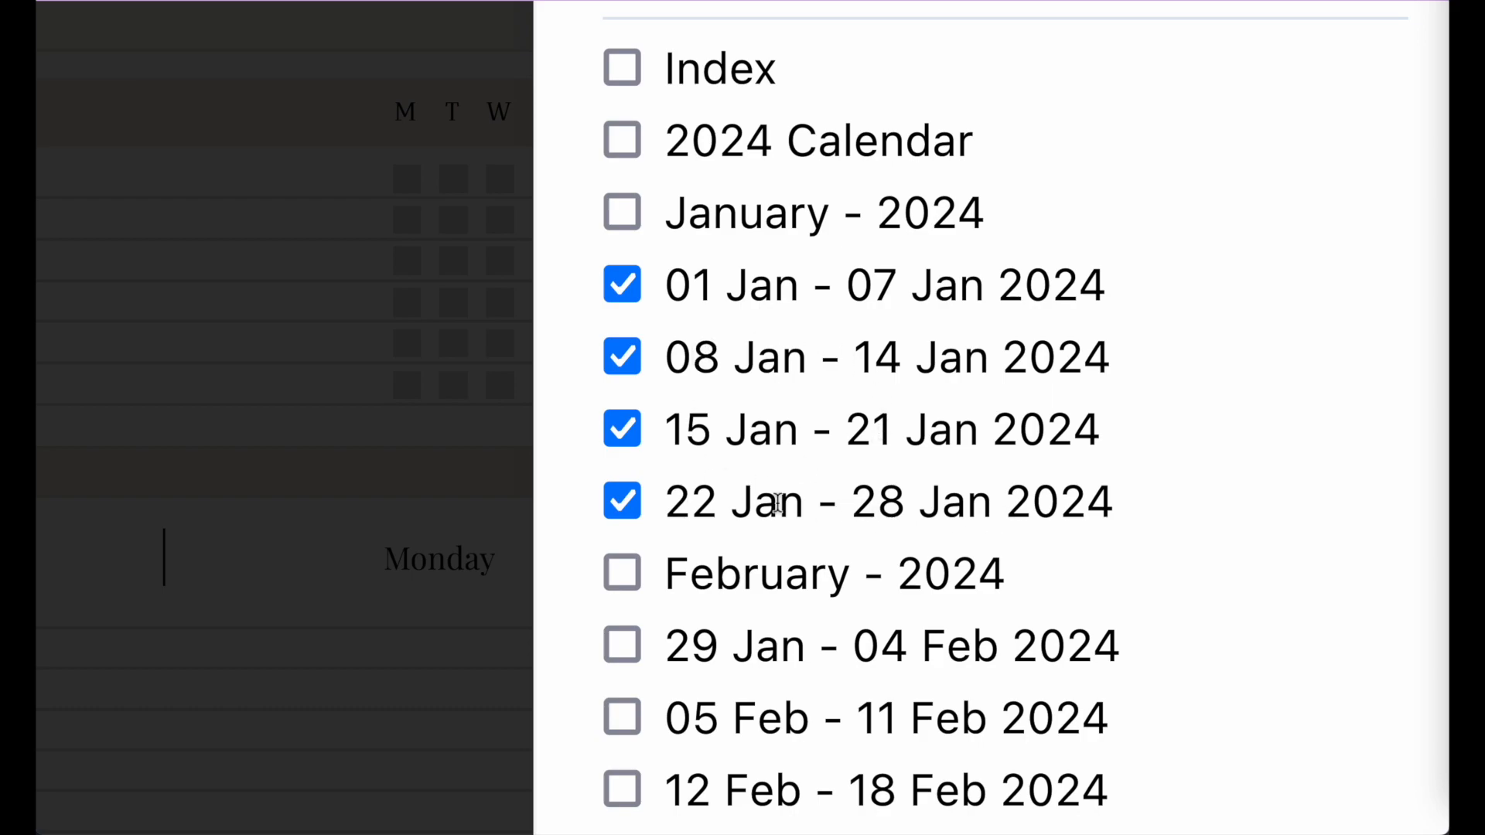
scroll(824, 375, down, 2)
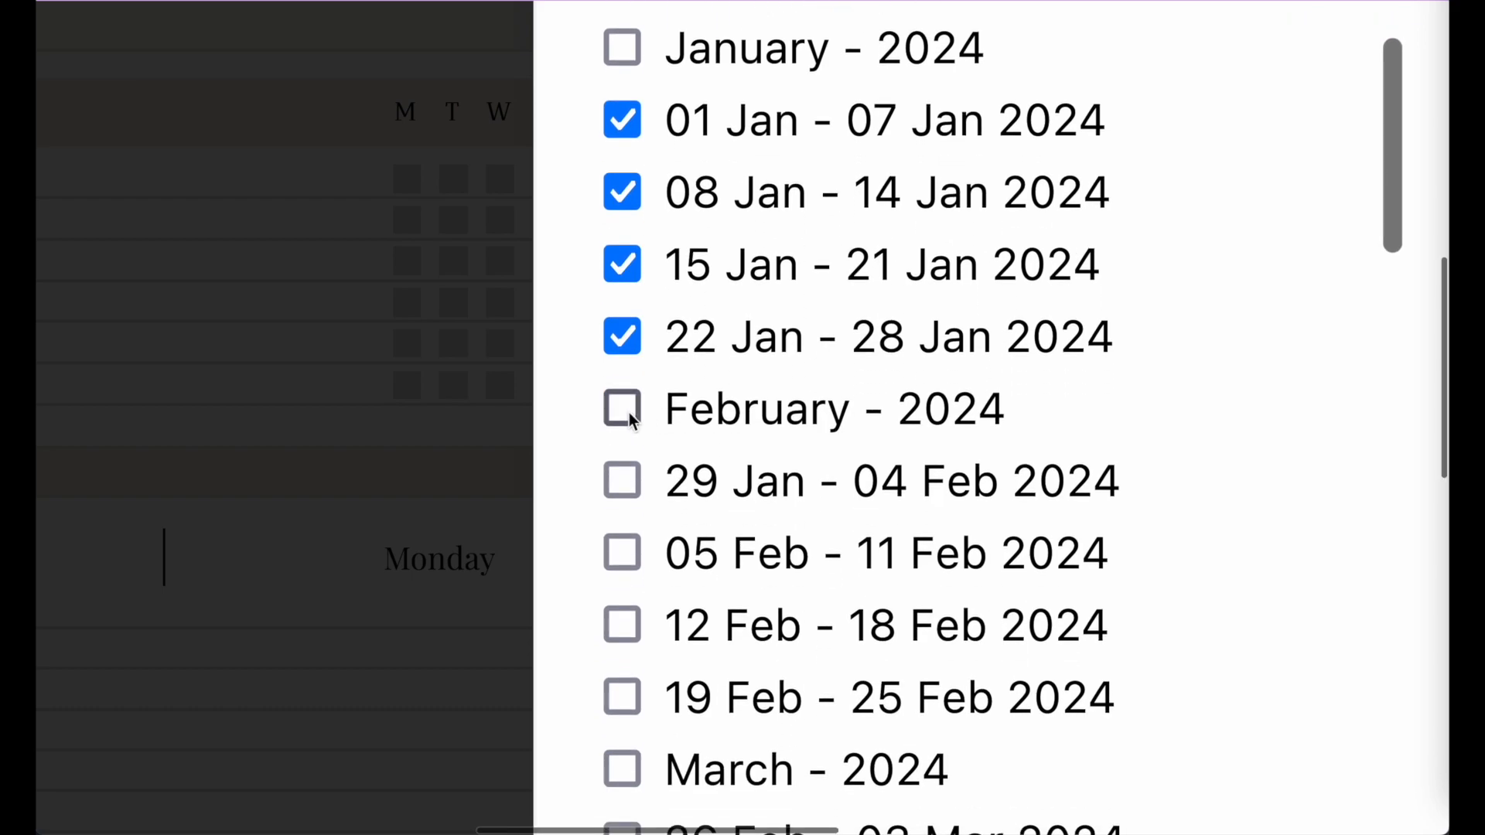
click(622, 479)
click(622, 552)
click(623, 624)
click(623, 692)
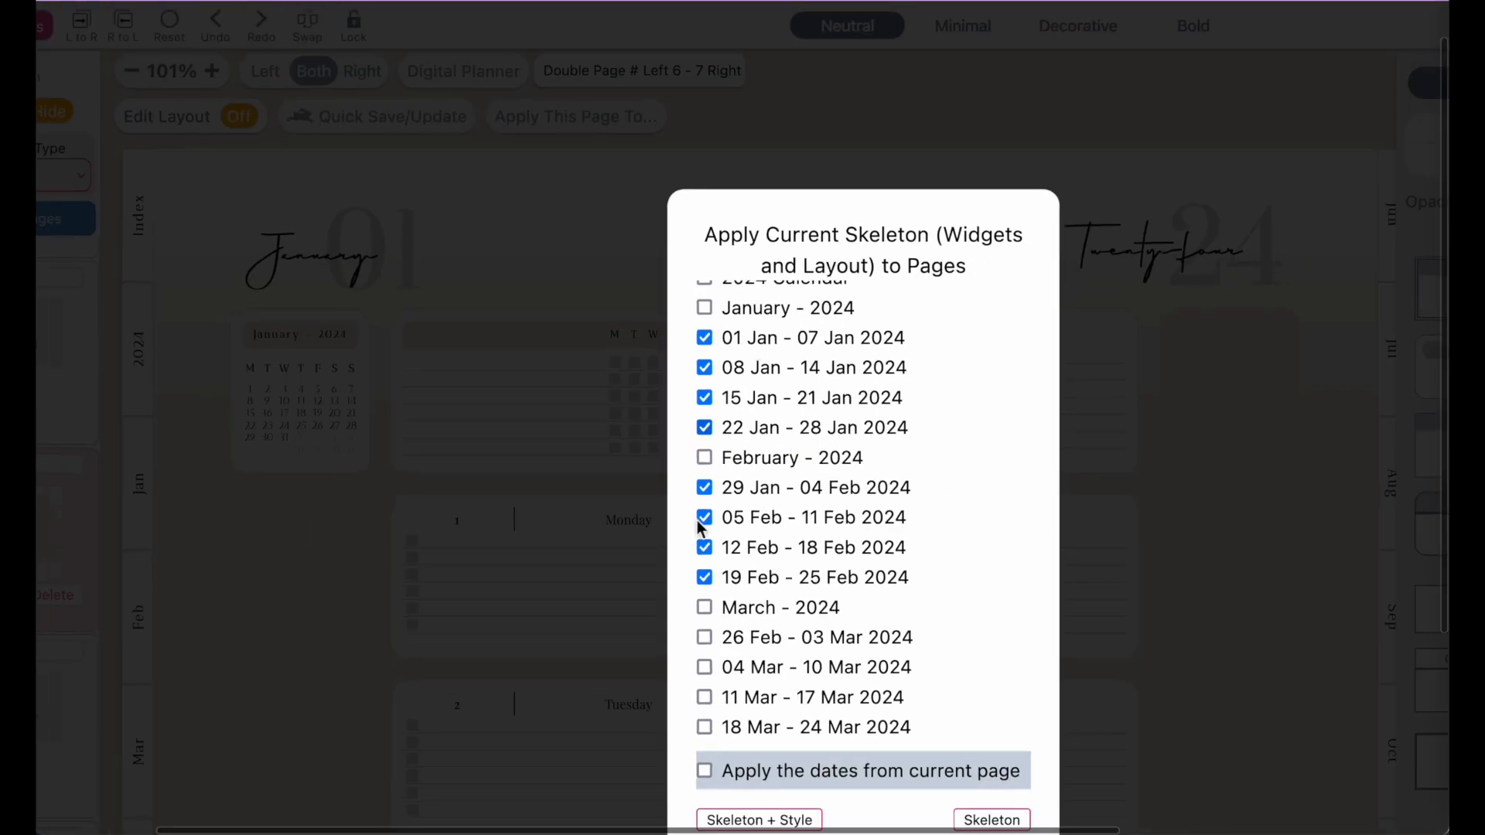
scroll(735, 530, up, 3)
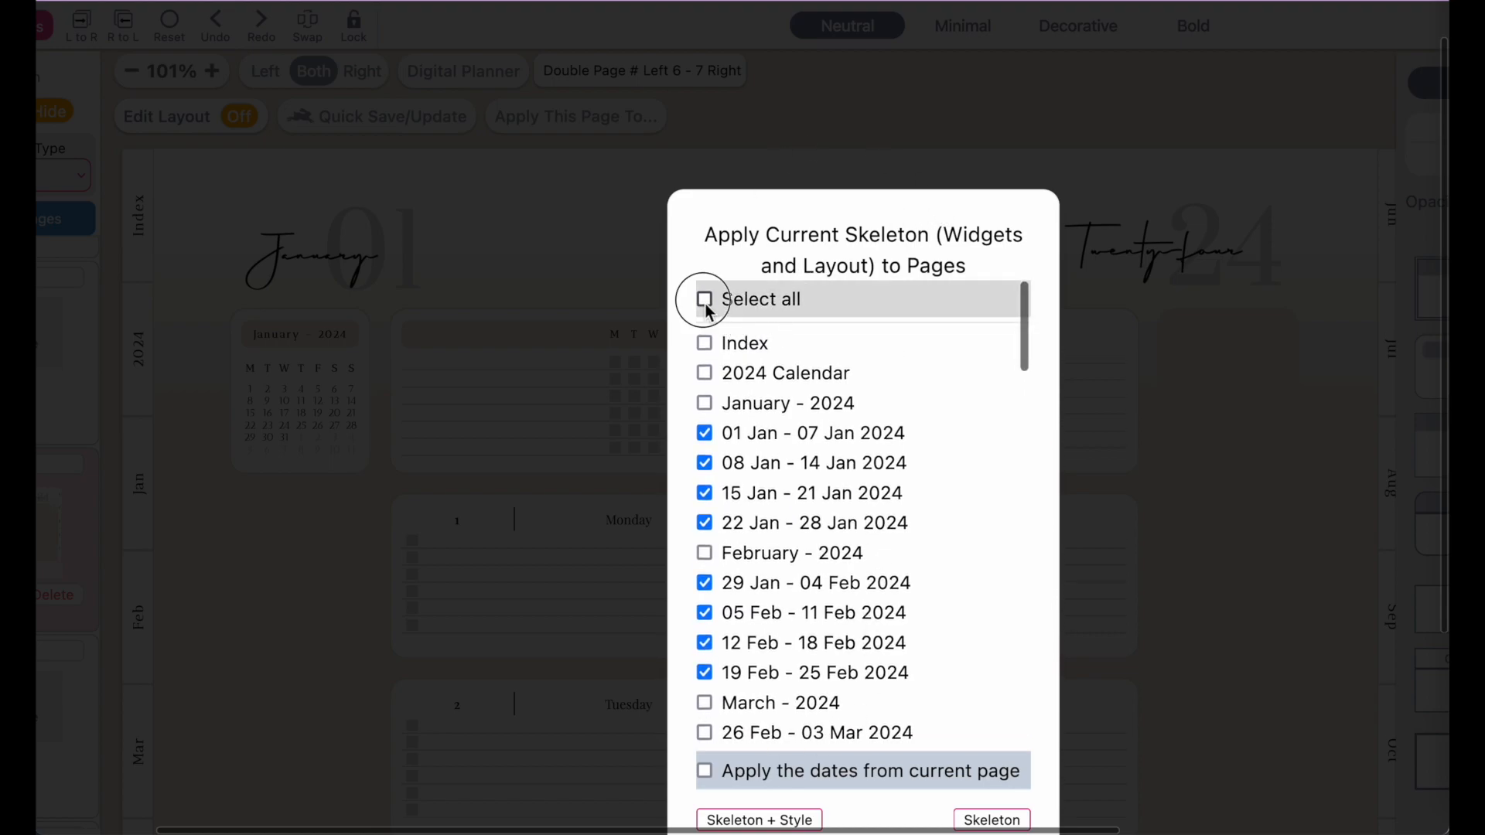
Select all pages for the skeleton, then exclude the Index, the 2024 Calendar and the monthly pages from January through May 2024.
click(705, 303)
click(704, 347)
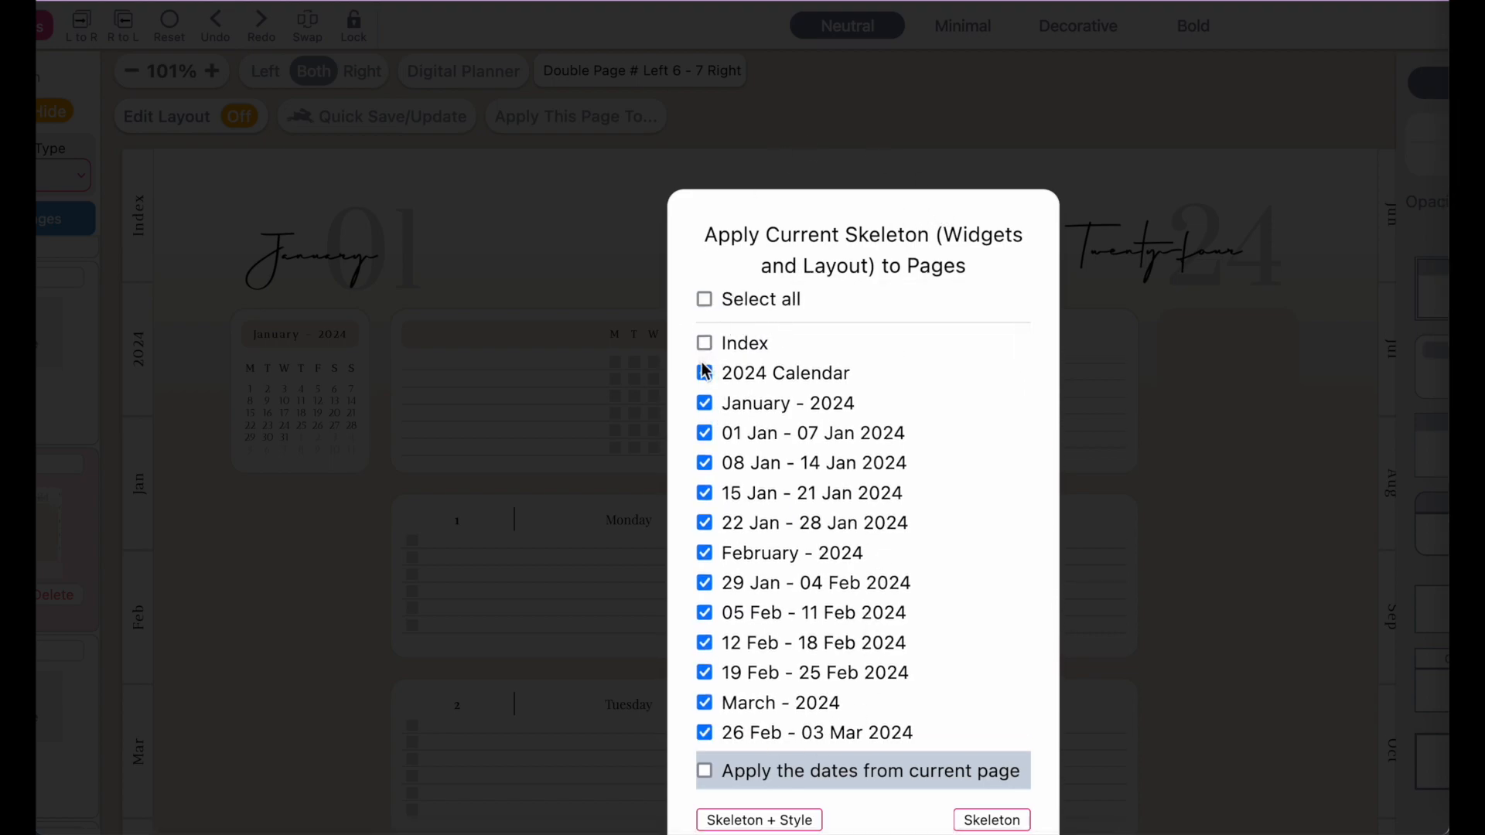
click(705, 374)
click(704, 403)
click(704, 554)
scroll(895, 574, down, 2)
click(704, 553)
scroll(793, 606, down, 3)
click(705, 526)
scroll(743, 510, down, 3)
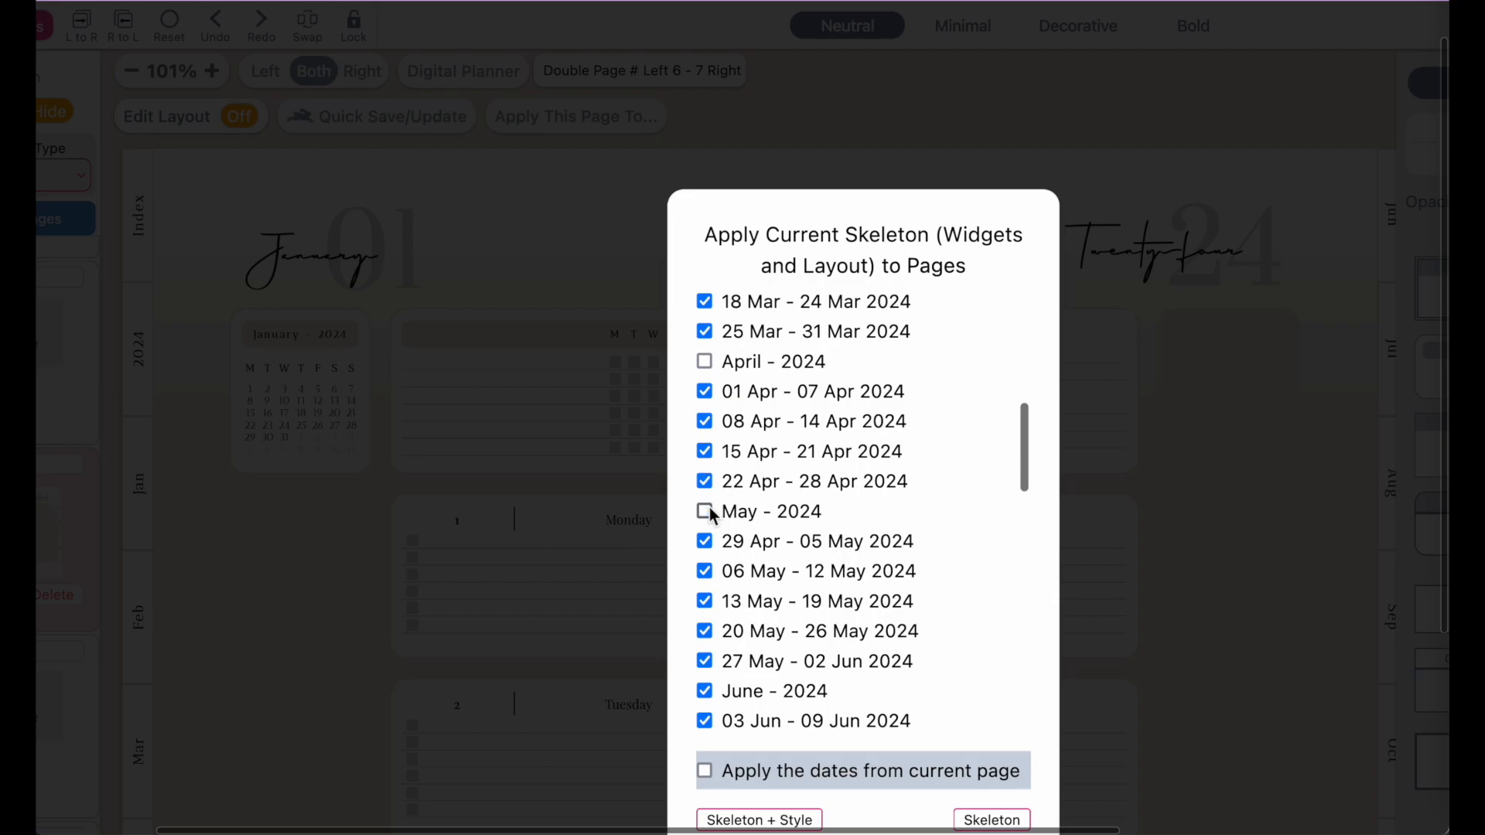
Exclude the monthly pages from June through December 2024 from the skeleton's target pages and review the selection.
scroll(779, 590, down, 5)
click(704, 483)
click(705, 632)
scroll(704, 643, down, 3)
click(705, 582)
scroll(710, 598, down, 4)
scroll(708, 584, down, 4)
click(703, 487)
scroll(766, 603, down, 3)
click(705, 485)
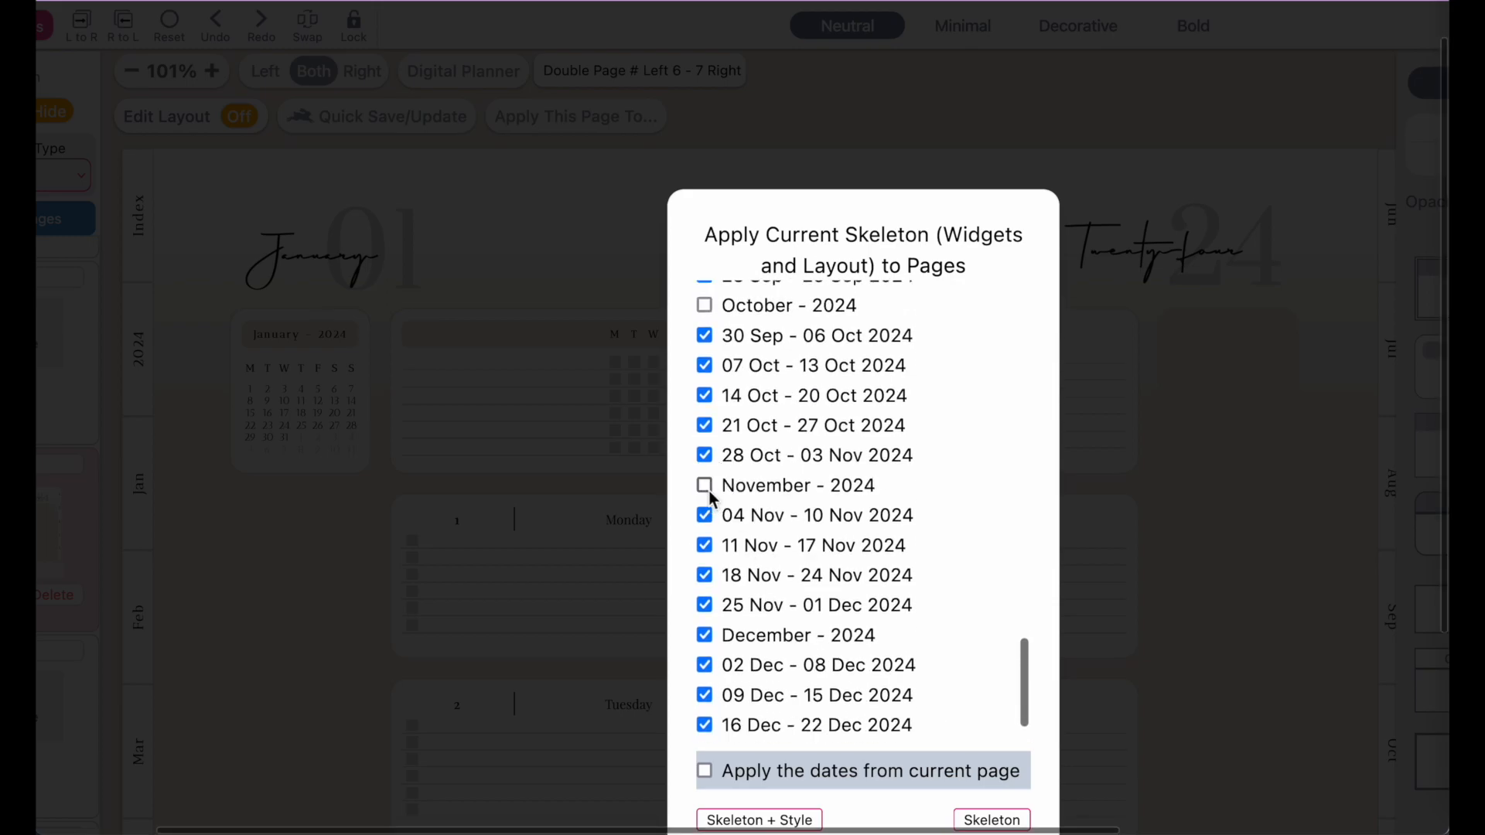
click(735, 637)
scroll(871, 645, down, 2)
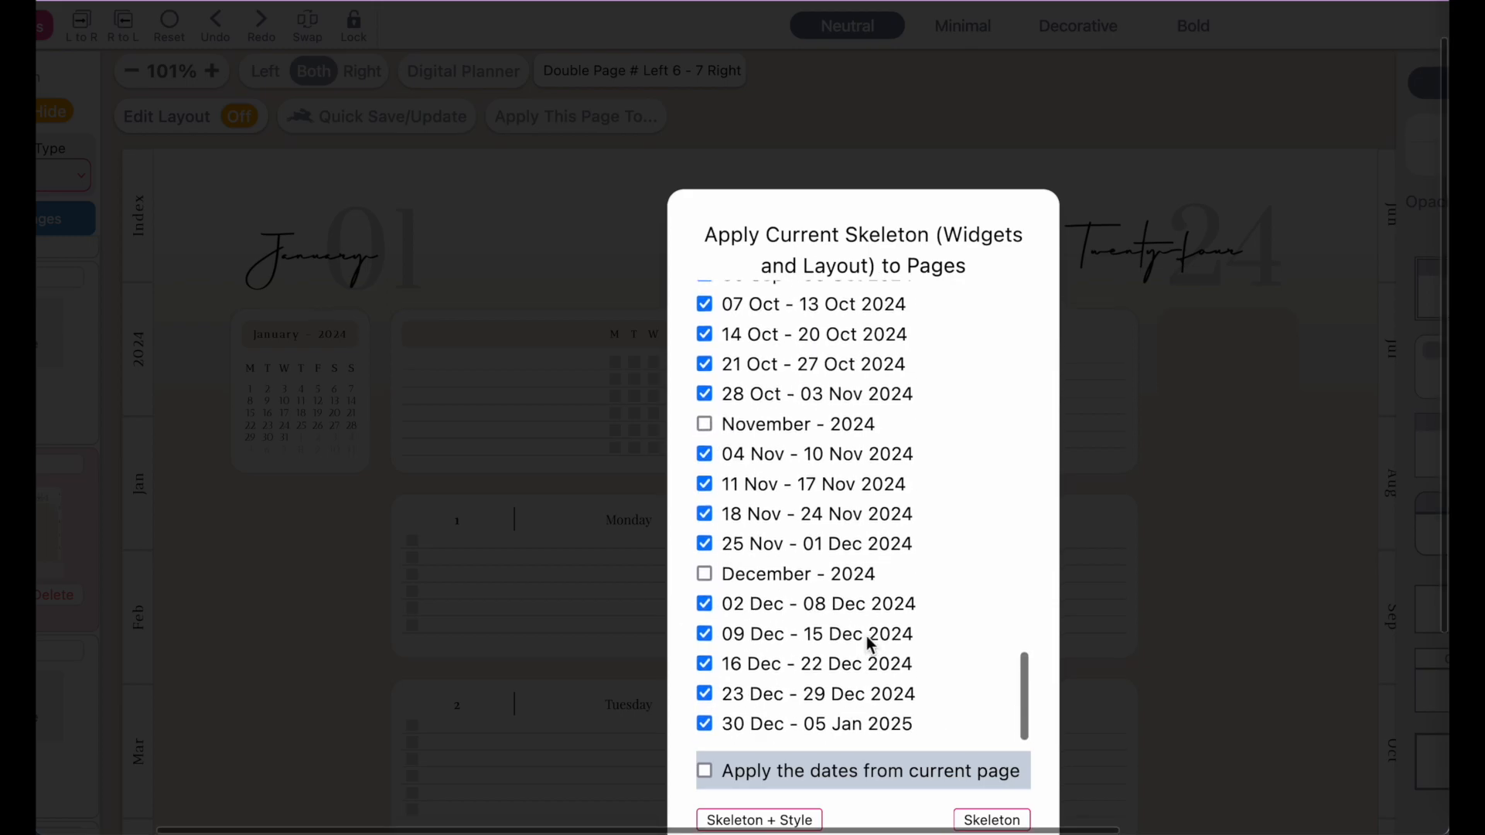
scroll(868, 646, up, 15)
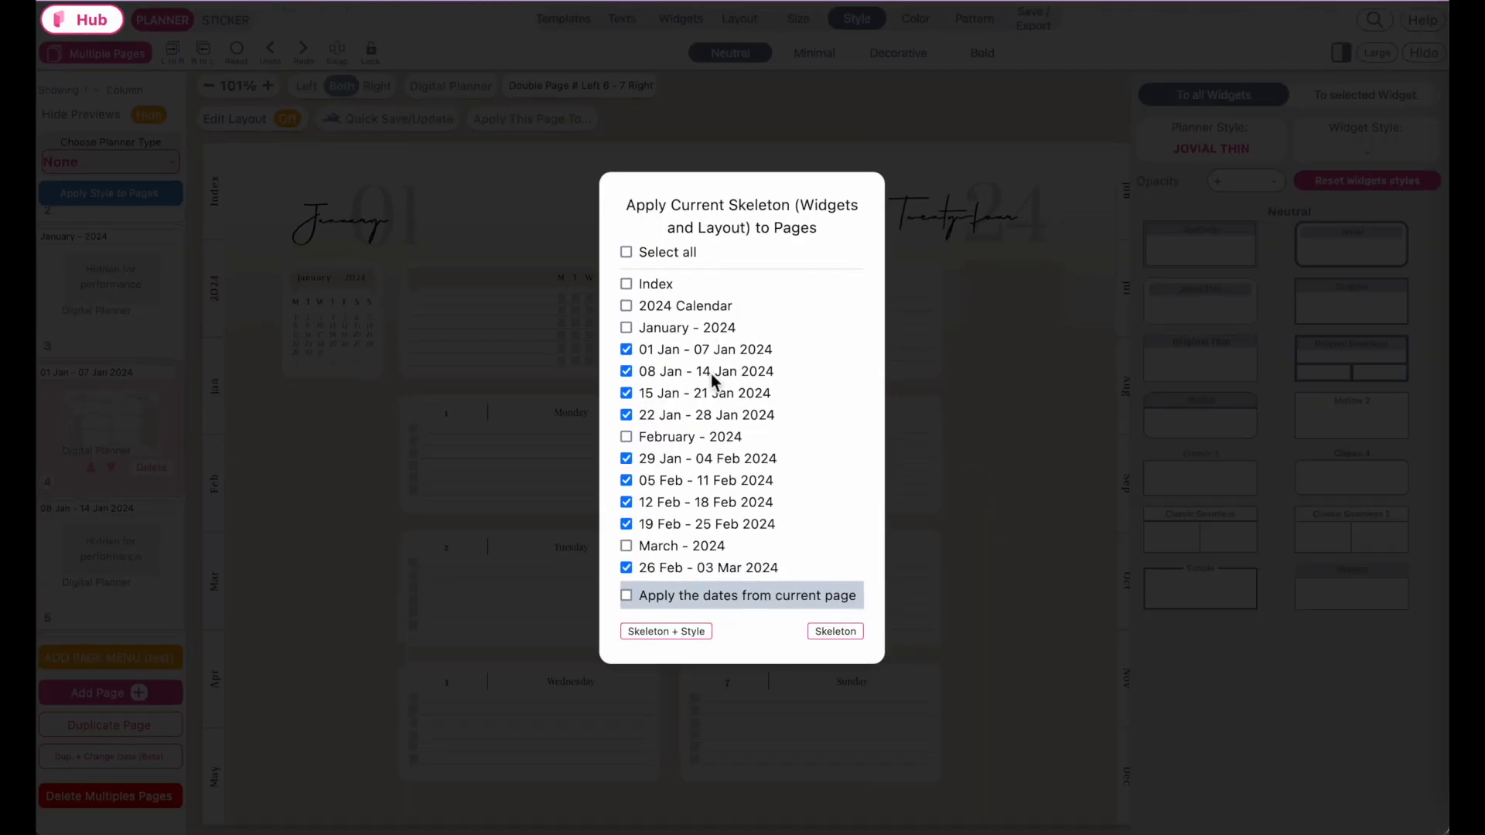
Apply the current skeleton together with its style to the checked weekly pages and check the 12 Feb - 18 Feb and March pages.
scroll(712, 374, down, 5)
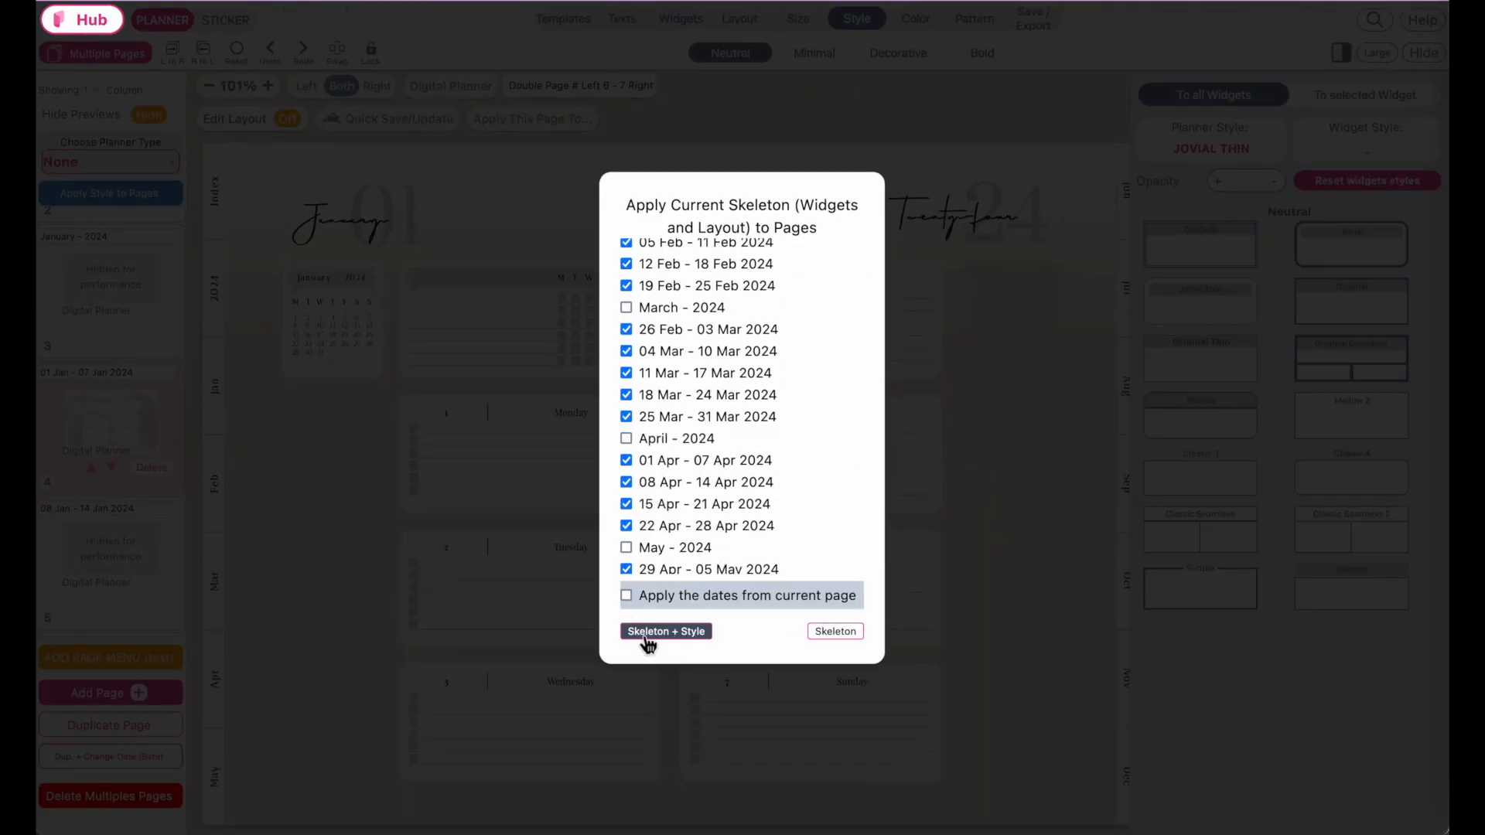
click(707, 632)
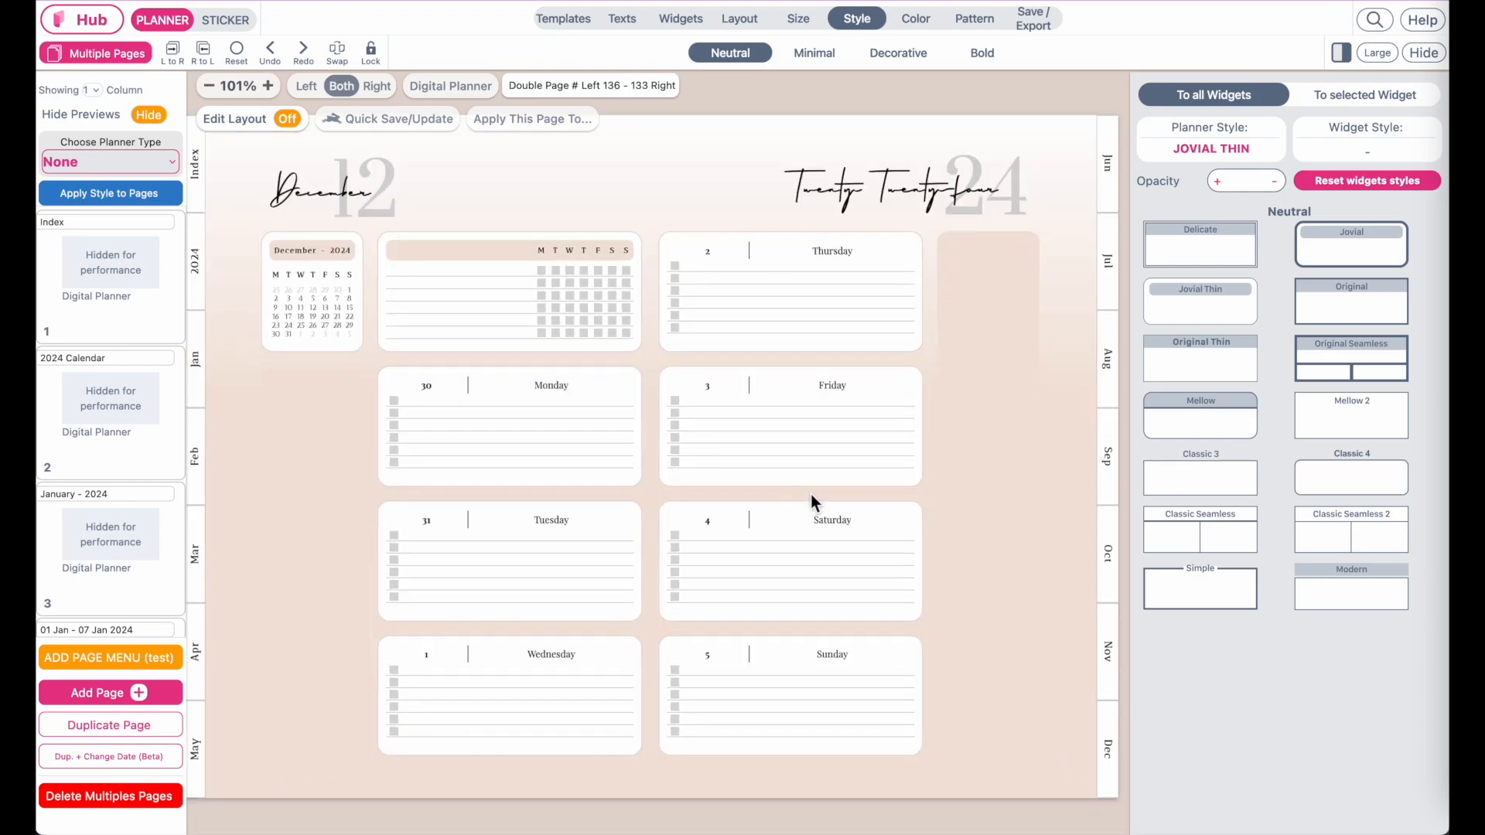
scroll(92, 401, down, 10)
click(62, 499)
scroll(62, 501, down, 3)
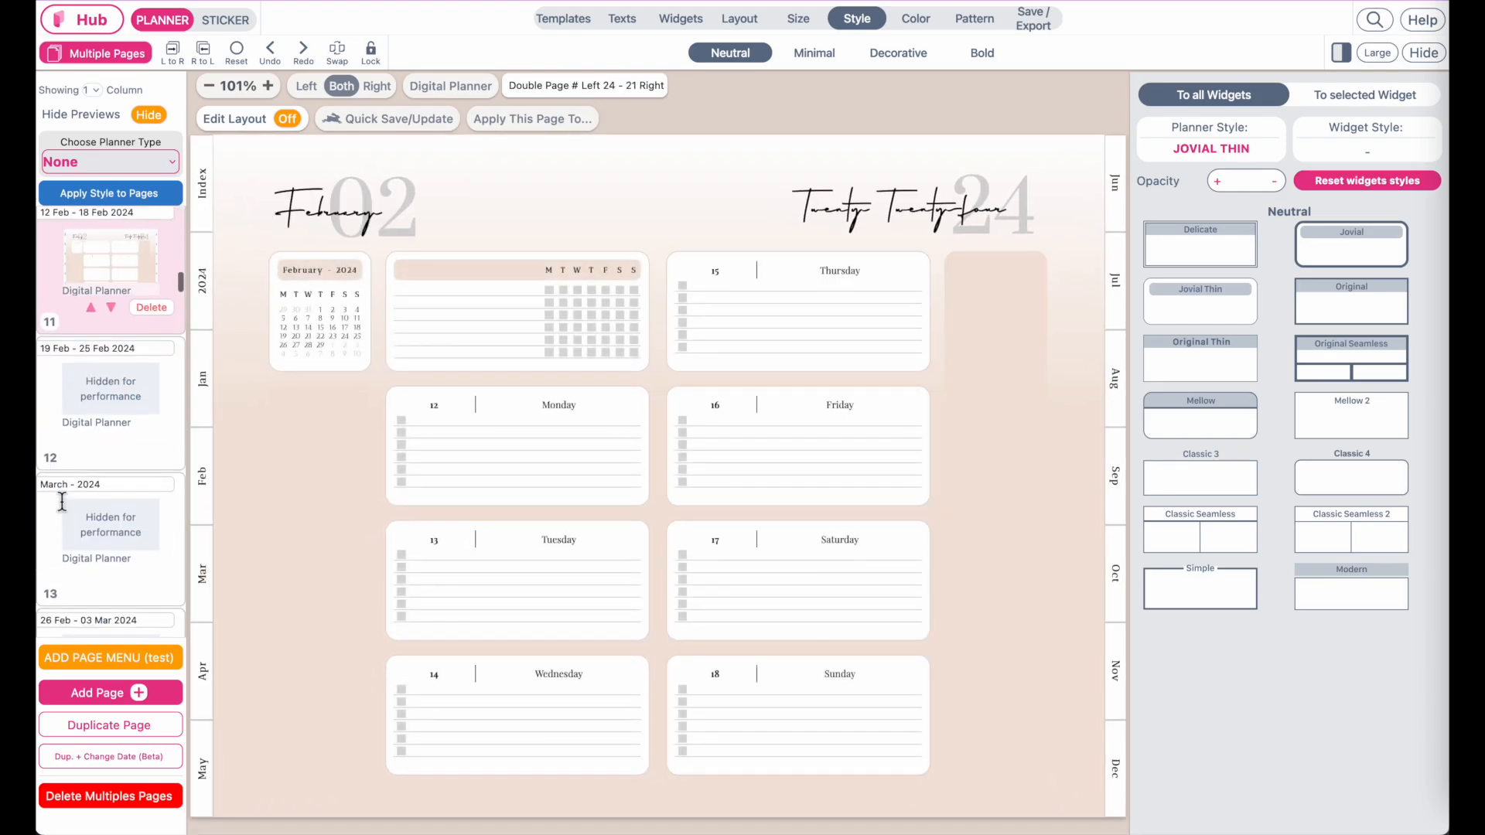
click(110, 364)
scroll(110, 373, down, 2)
click(105, 361)
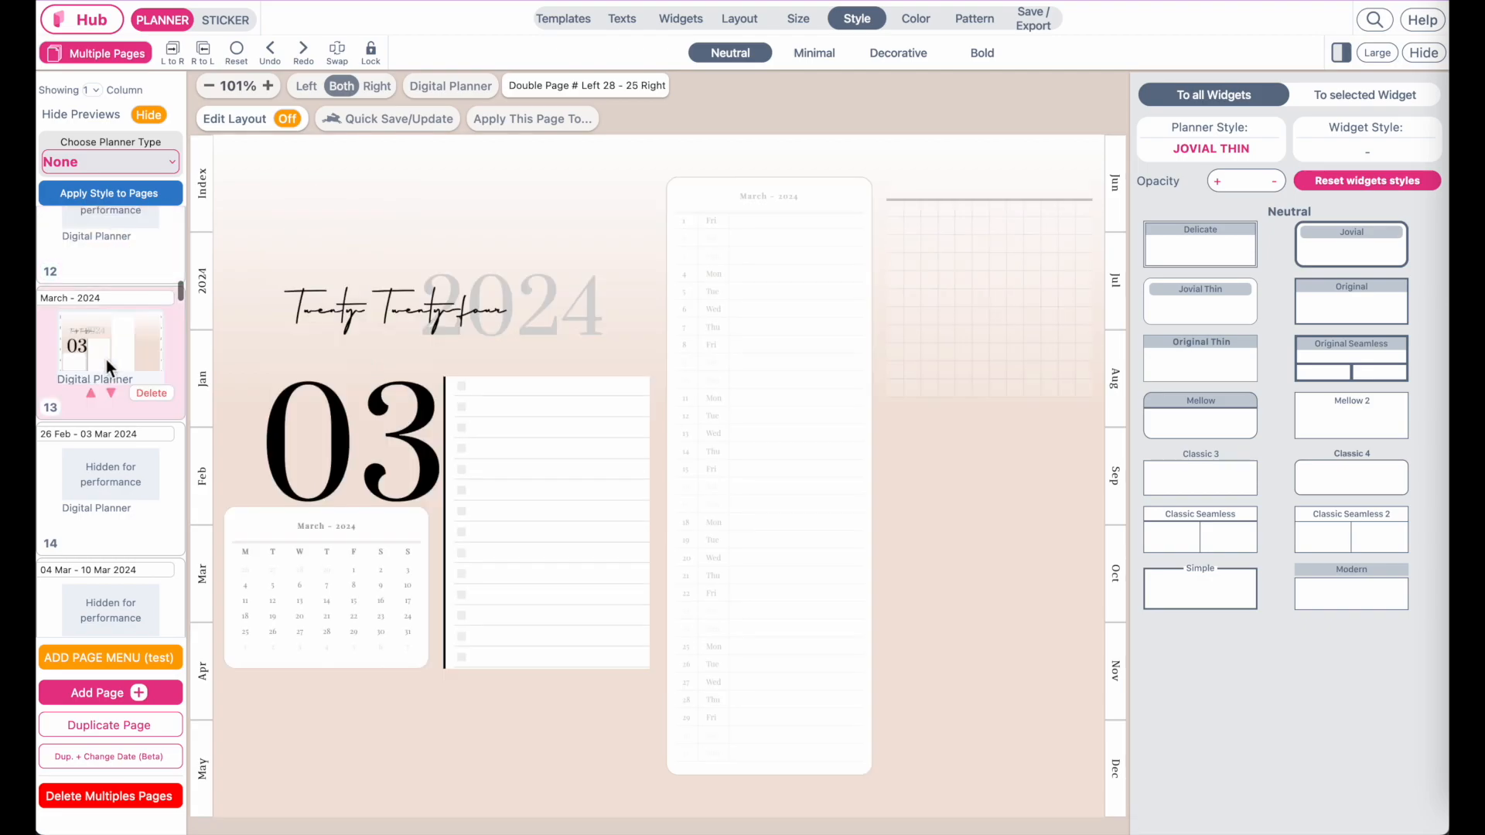
Return to the start of the planner and open the January - 2024 monthly page.
scroll(106, 362, up, 15)
click(104, 406)
scroll(106, 410, down, 2)
click(110, 410)
scroll(113, 387, down, 2)
click(116, 378)
scroll(114, 377, up, 2)
click(115, 345)
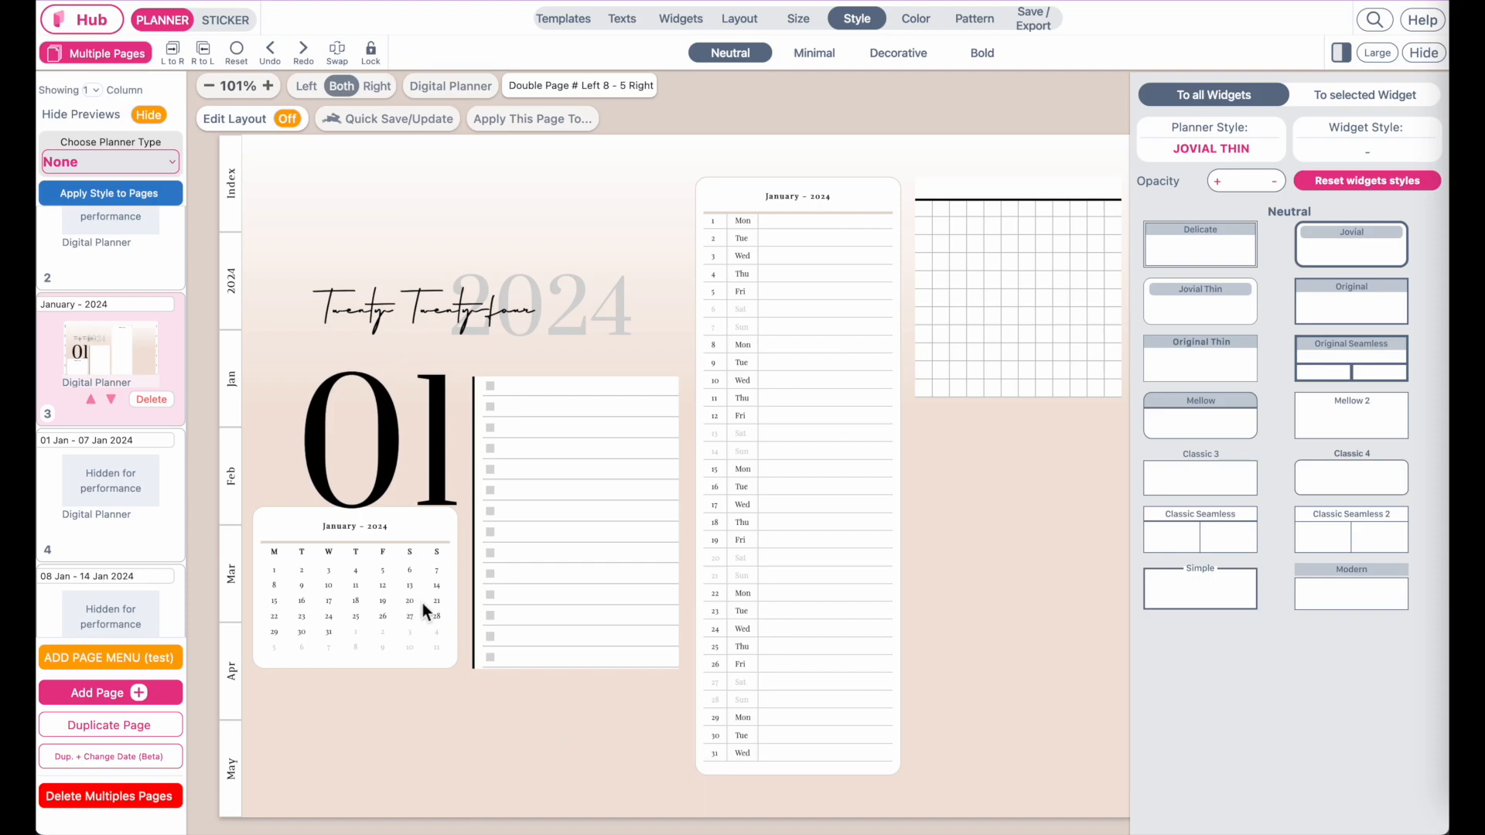
scroll(422, 579, left, 1)
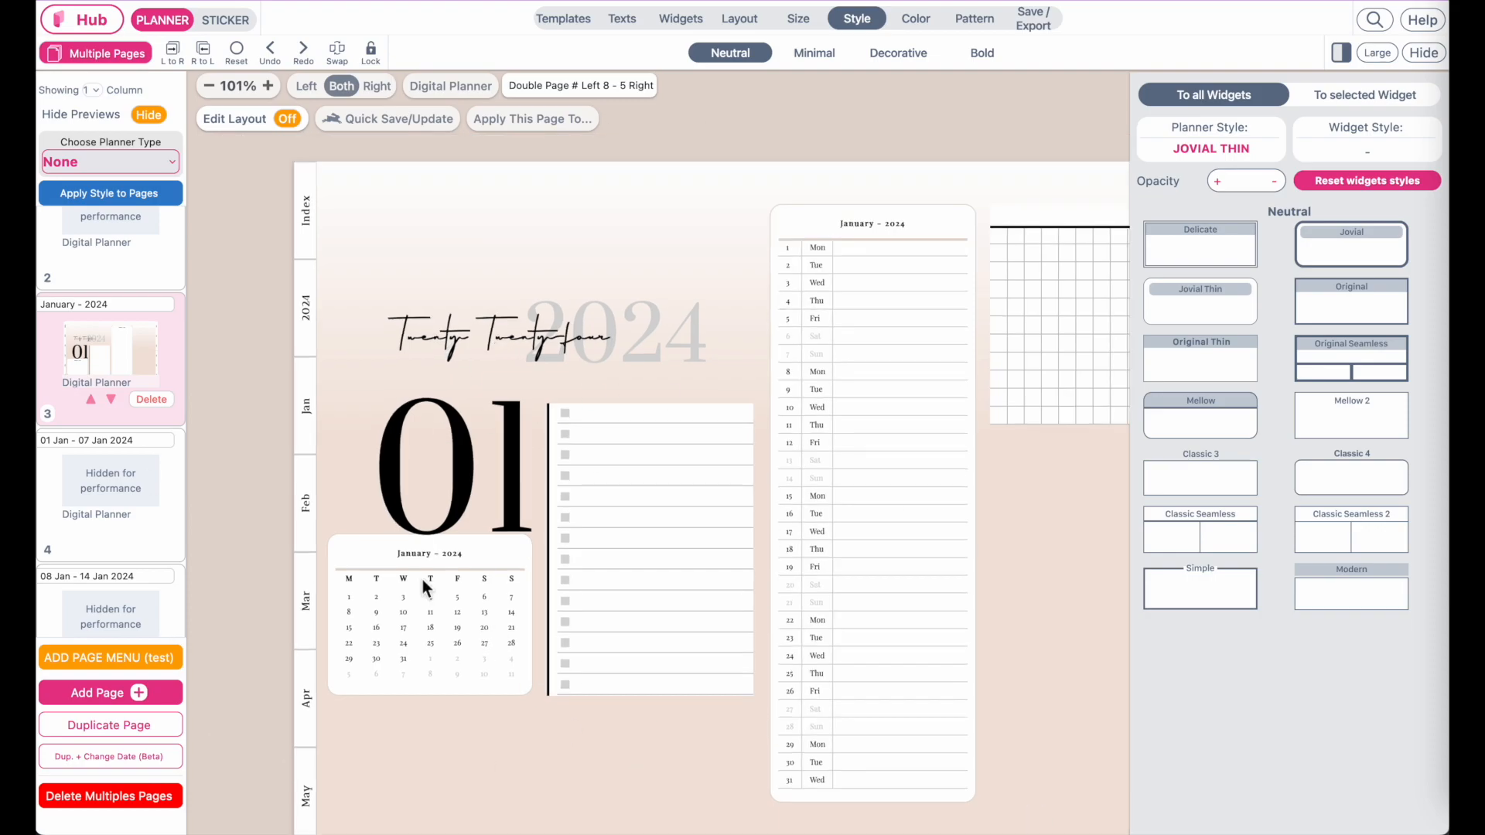
scroll(422, 578, right, 2)
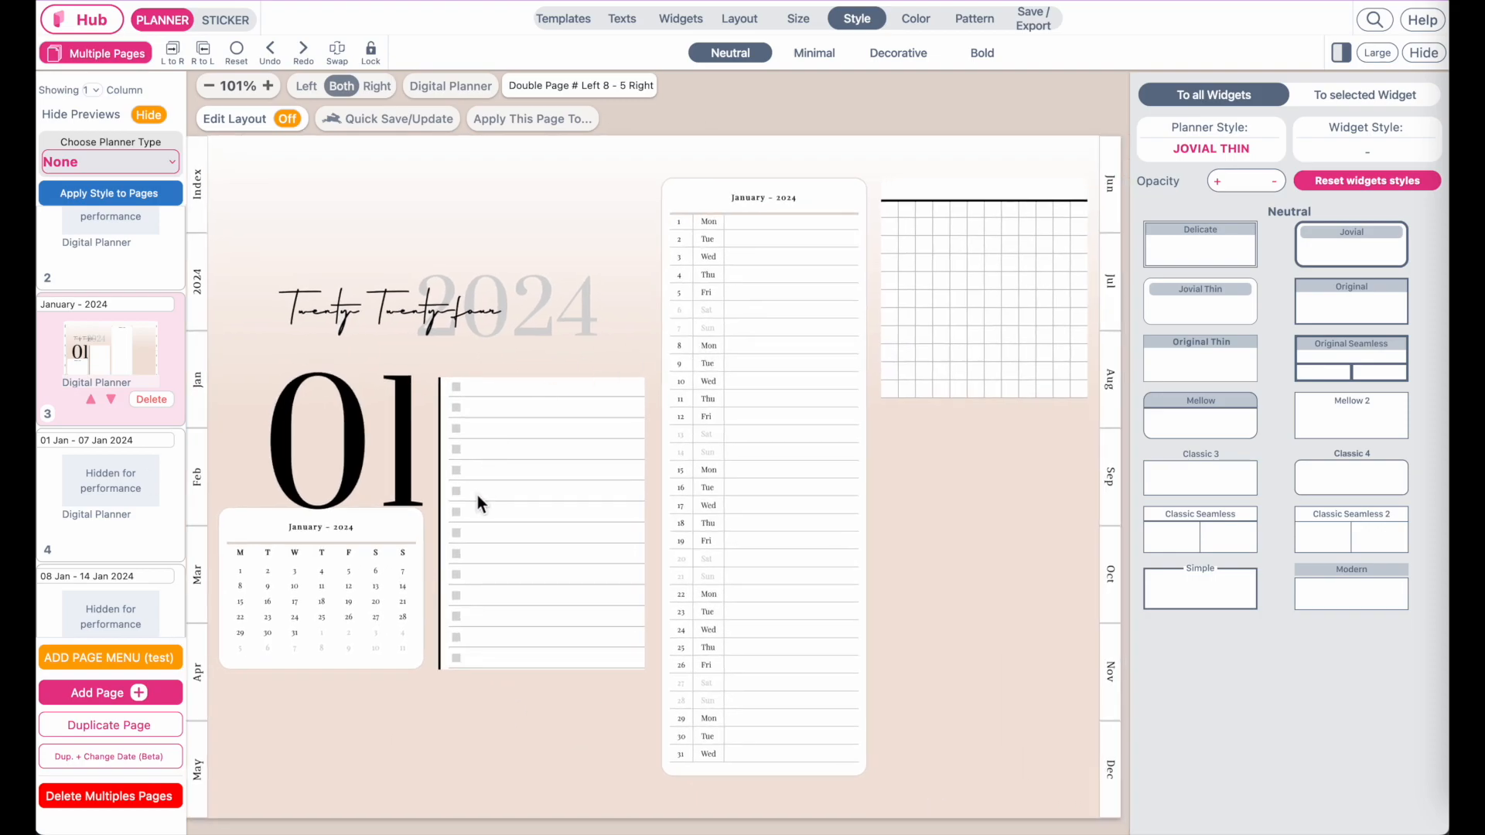
scroll(519, 515, left, 2)
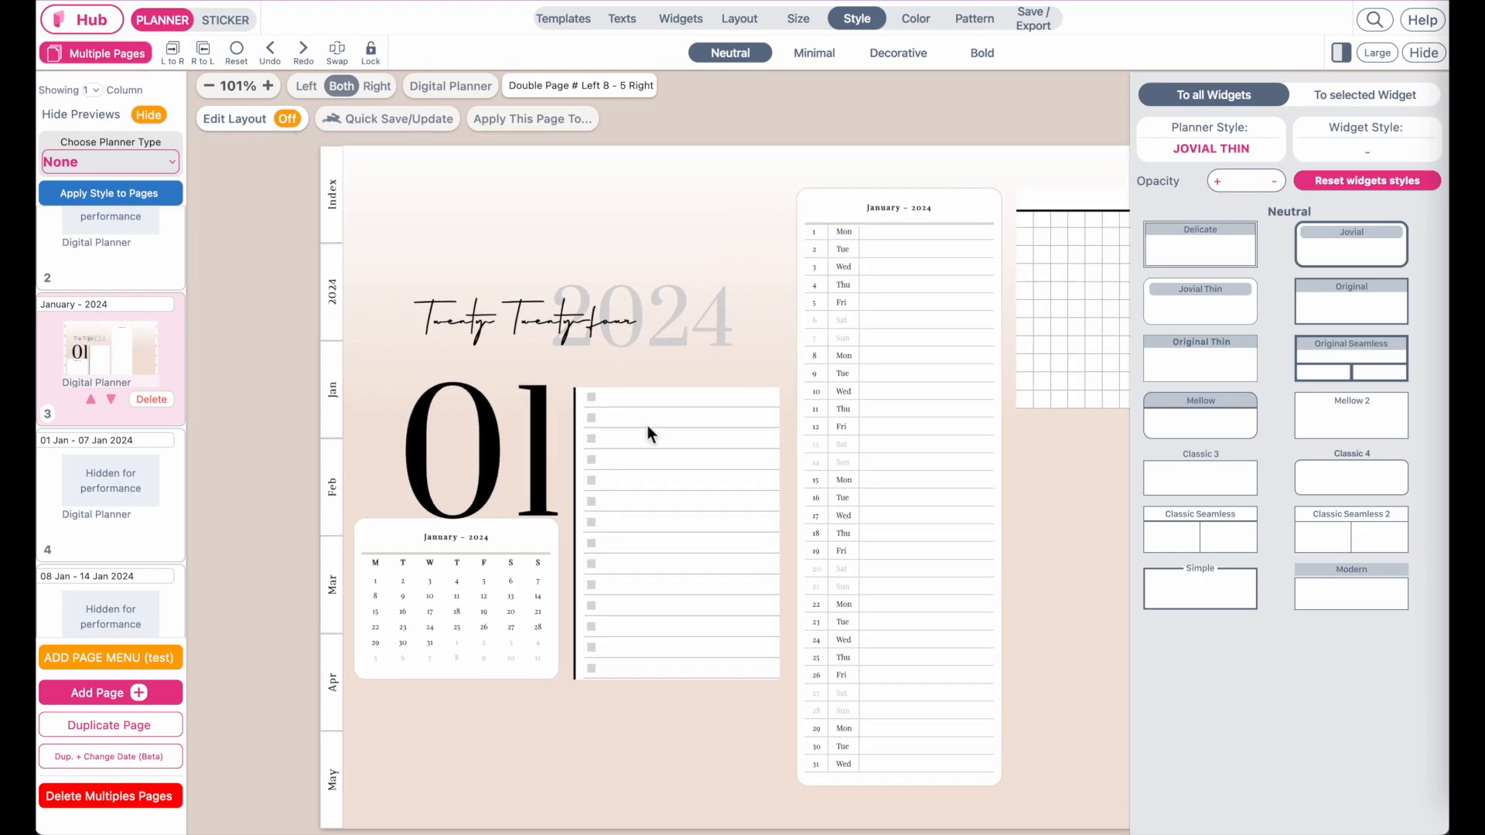
Reset the to-do list on the January monthly page to the planner's Jovial Thin style.
click(709, 489)
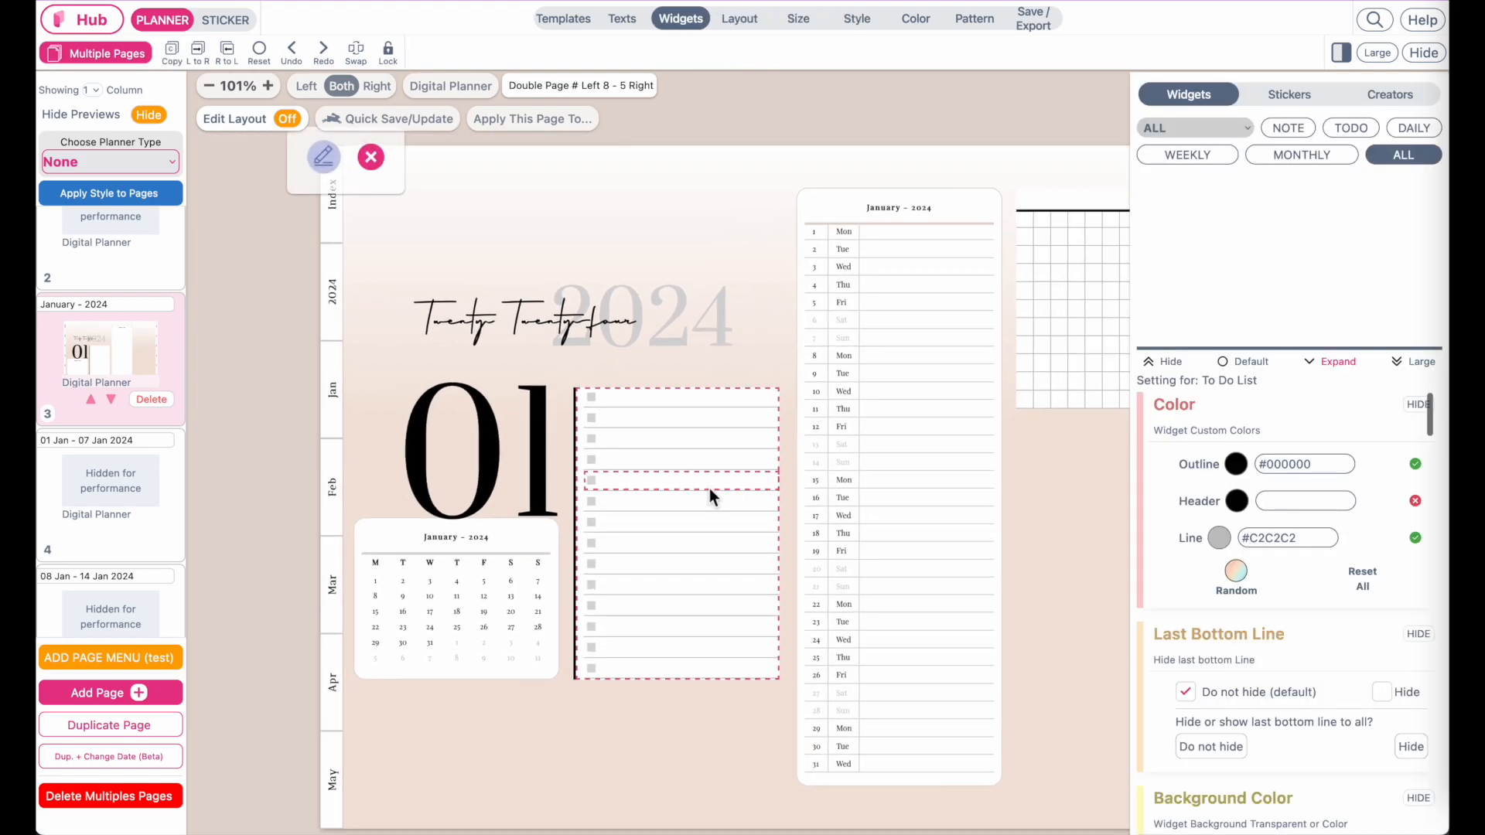
click(856, 22)
click(1410, 181)
scroll(894, 492, right, 2)
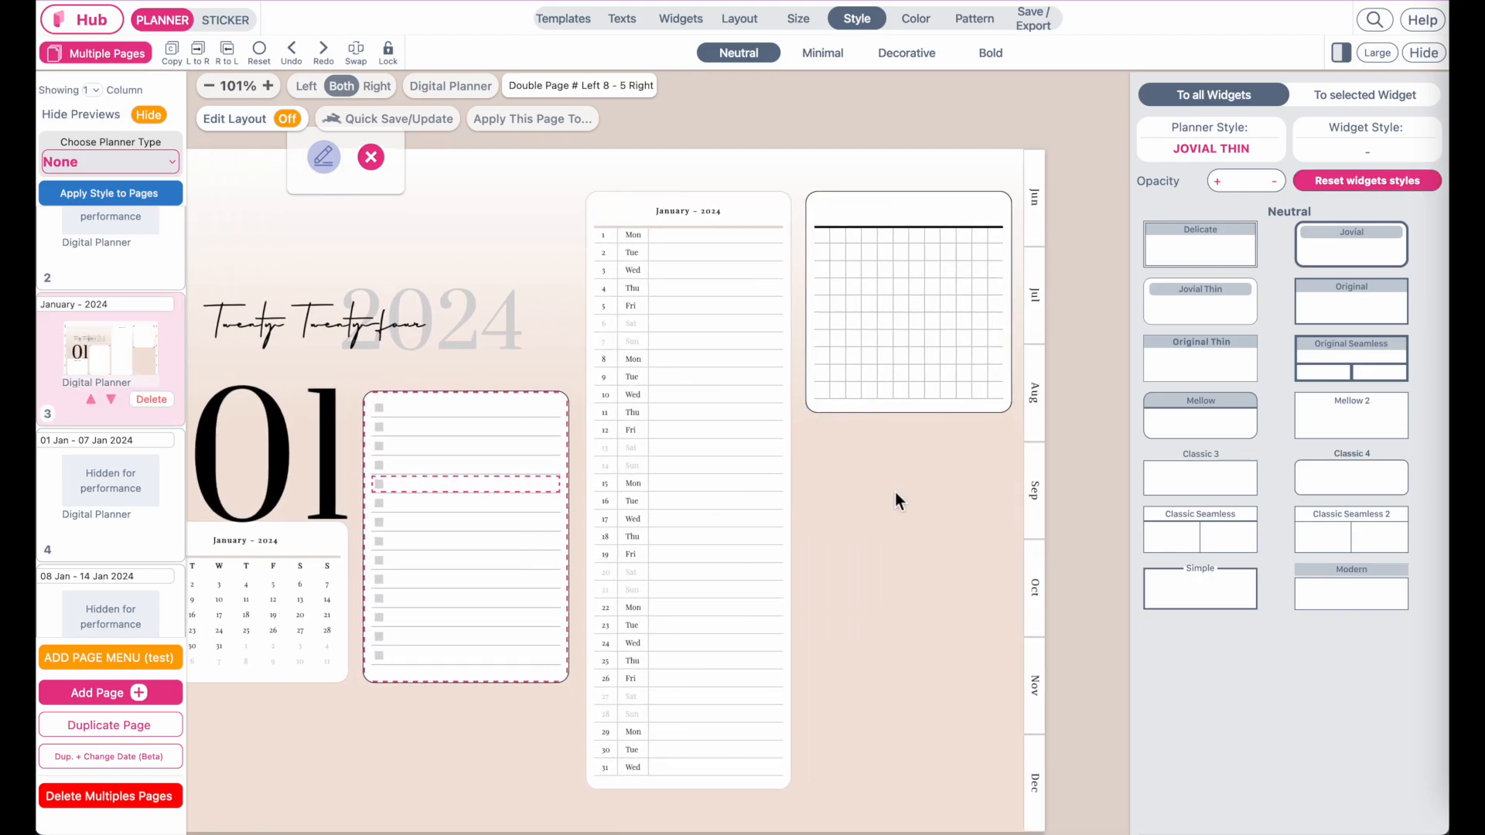
Reset the grid box on the January monthly page to the planner style.
click(860, 253)
click(867, 30)
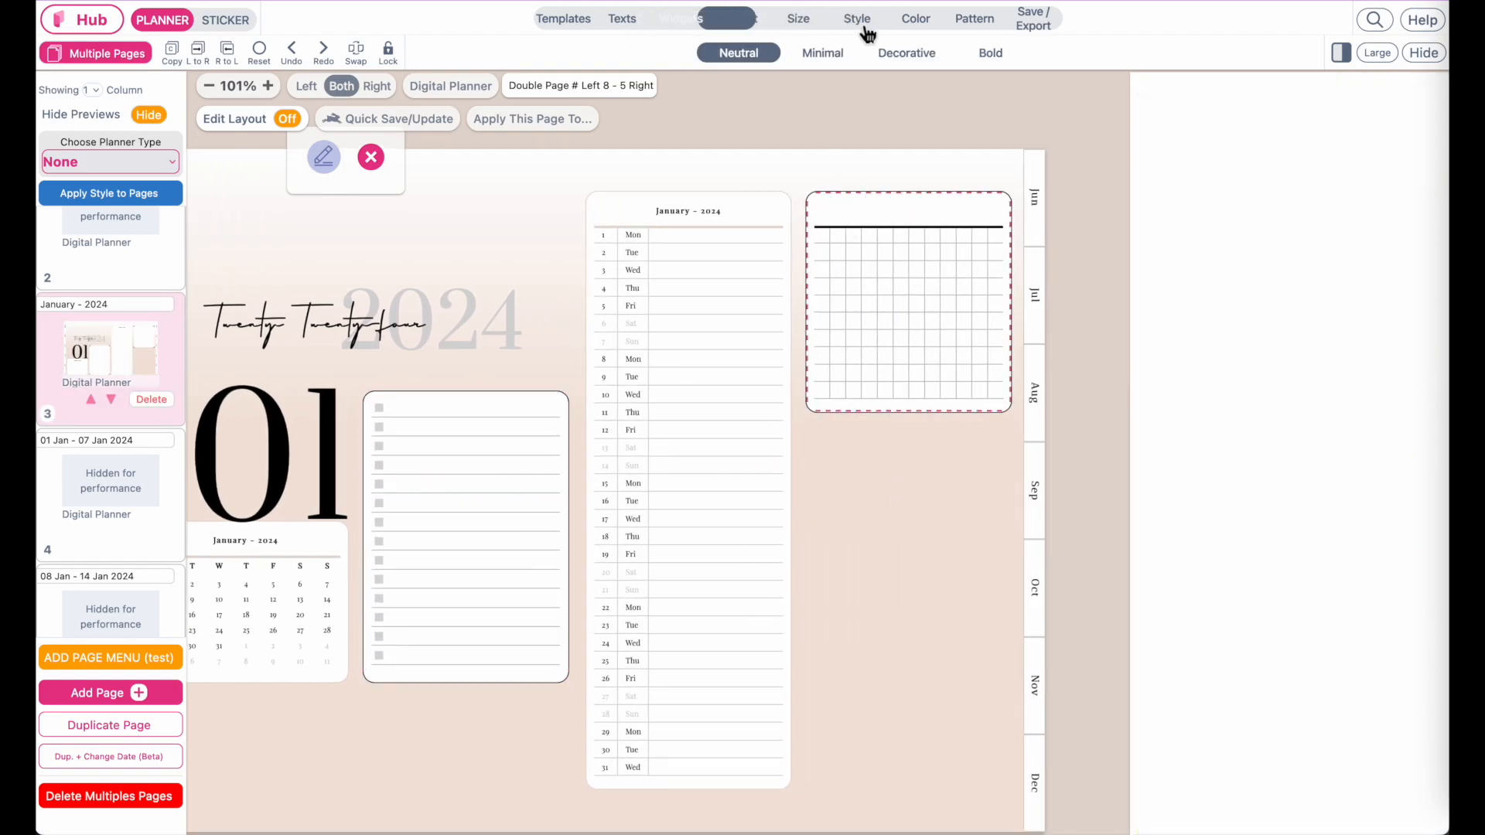
click(1396, 184)
scroll(645, 455, left, 1)
scroll(643, 453, left, 1)
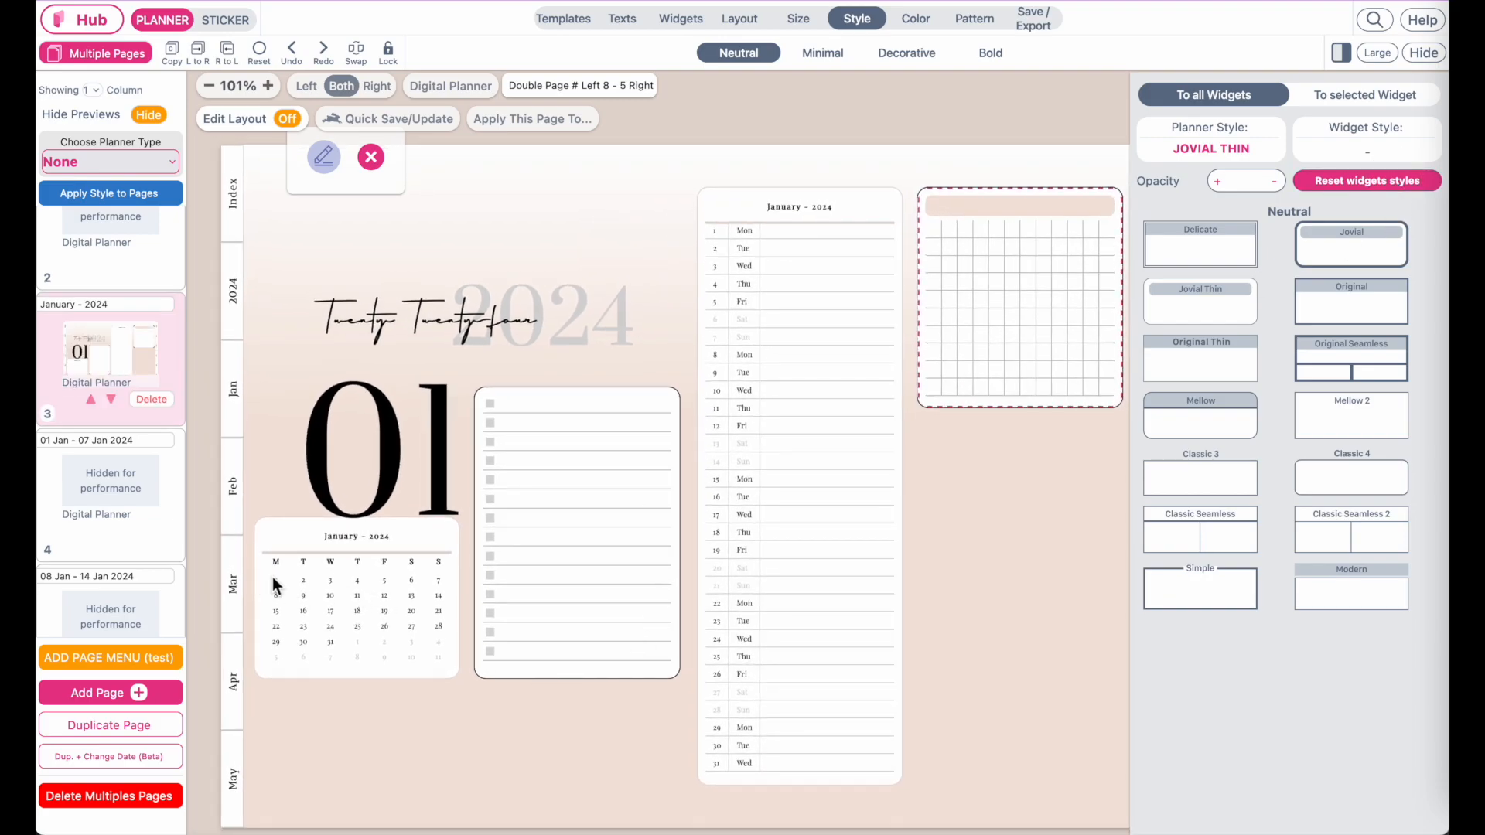
Turn on layout editing and reset the small January calendar under the large 01 to the planner style.
scroll(407, 526, left, 1)
click(291, 122)
scroll(557, 602, left, 1)
click(549, 597)
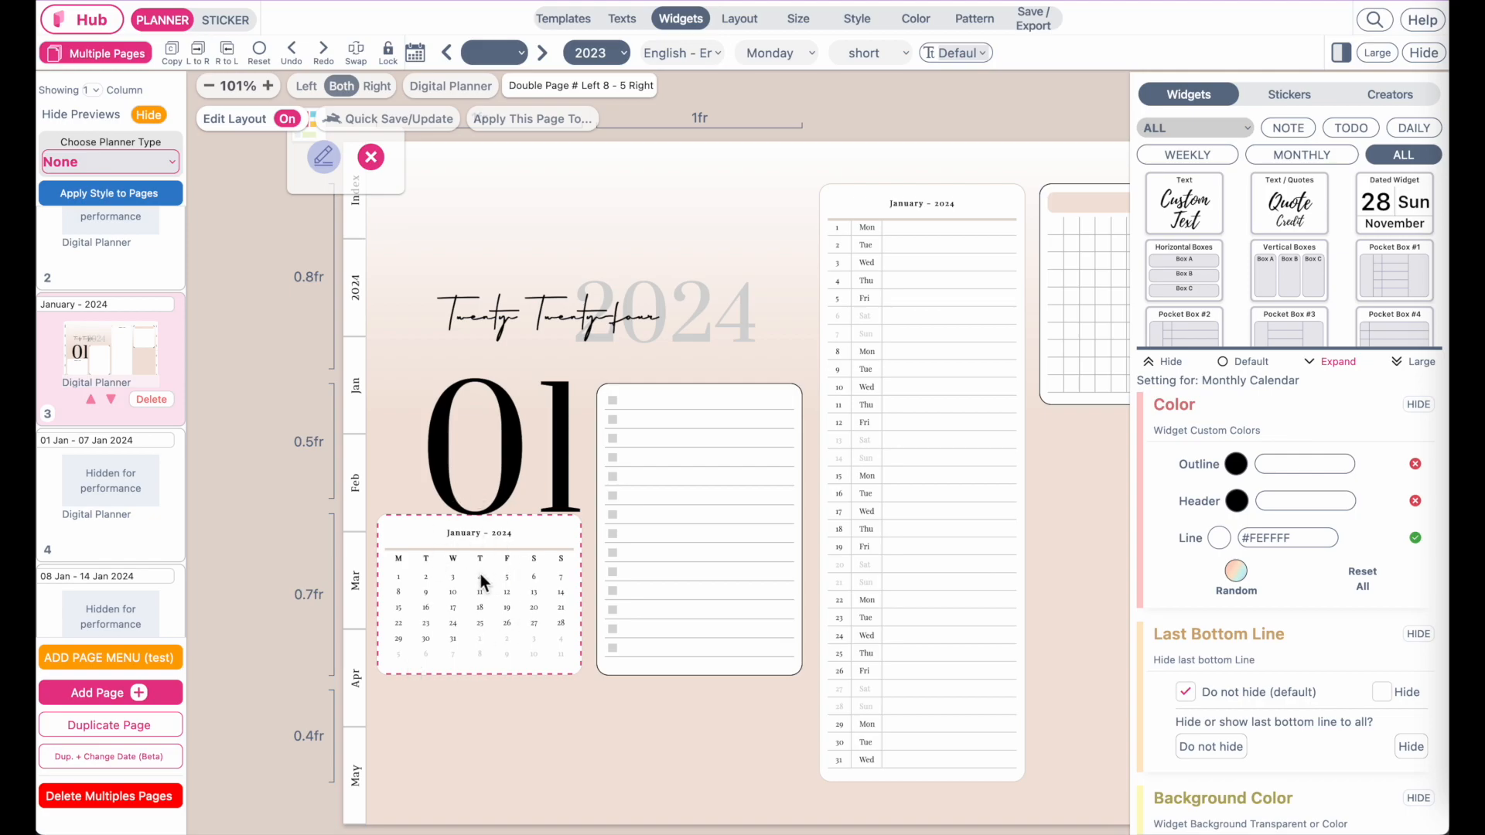
click(856, 20)
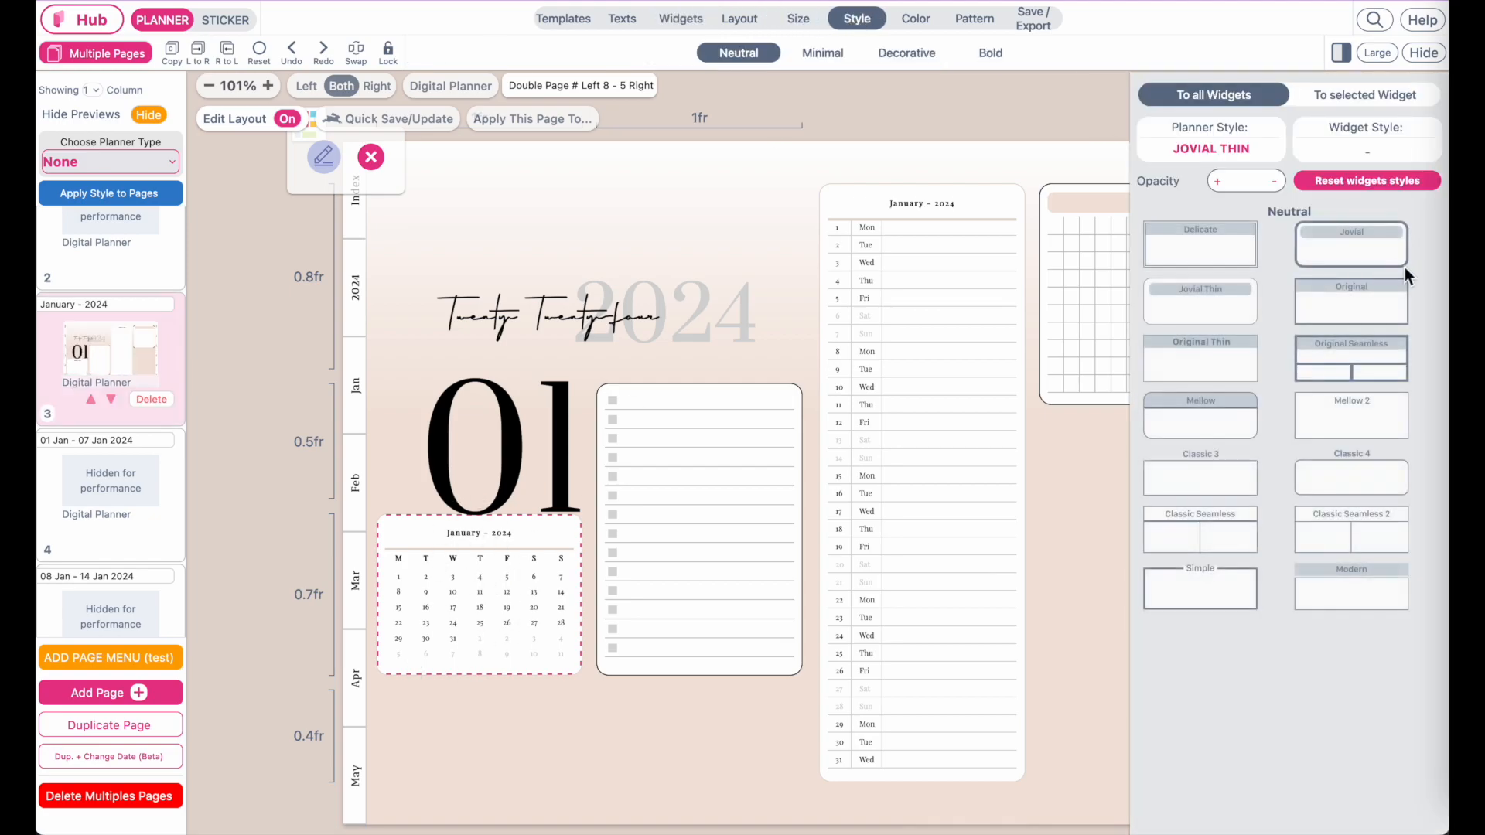
click(1373, 184)
Reset the tall January day list to the planner style.
scroll(796, 545, right, 5)
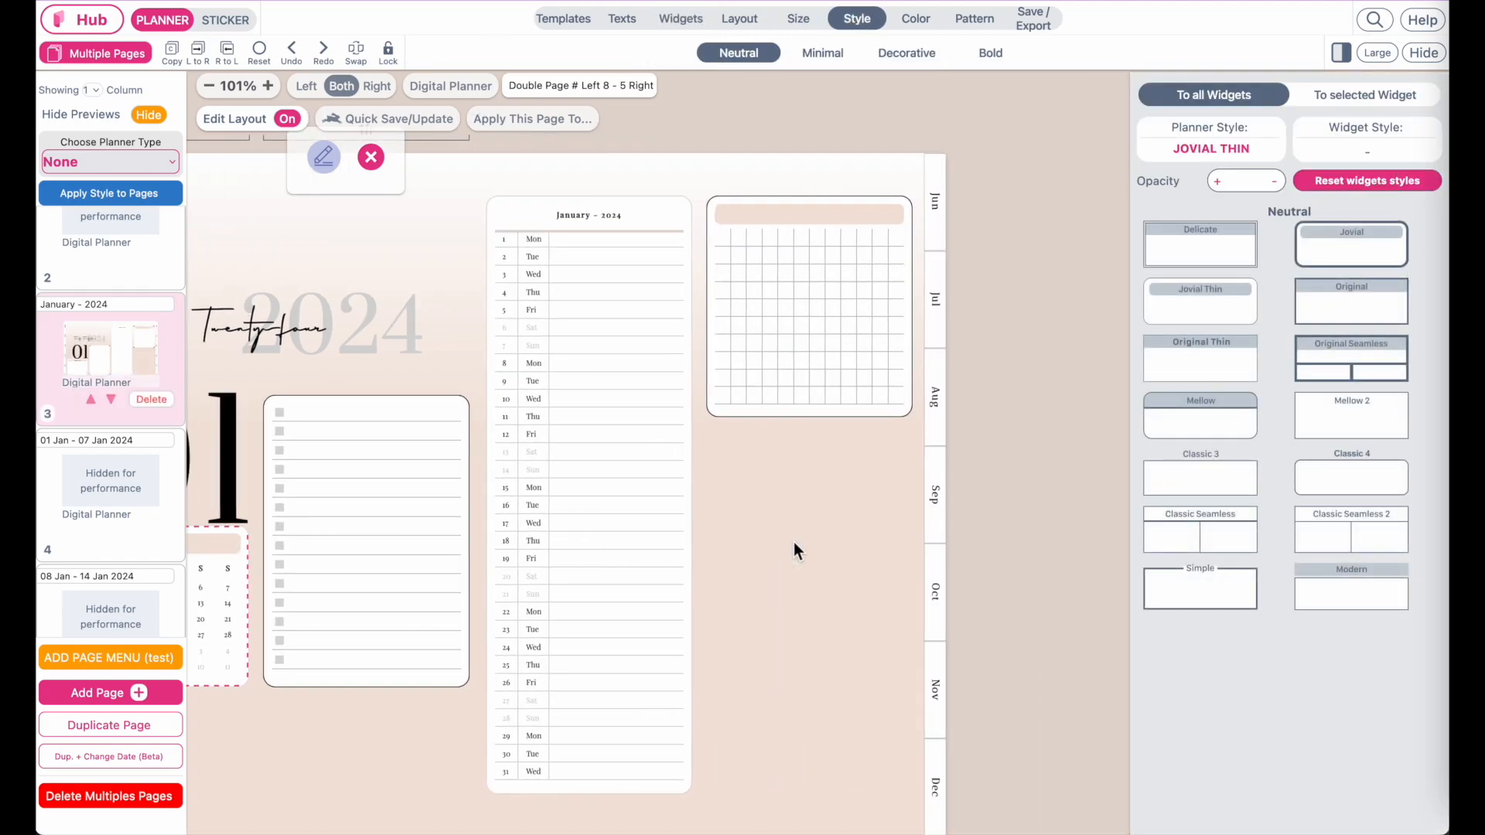
click(546, 220)
click(856, 20)
click(1409, 181)
scroll(863, 396, left, 5)
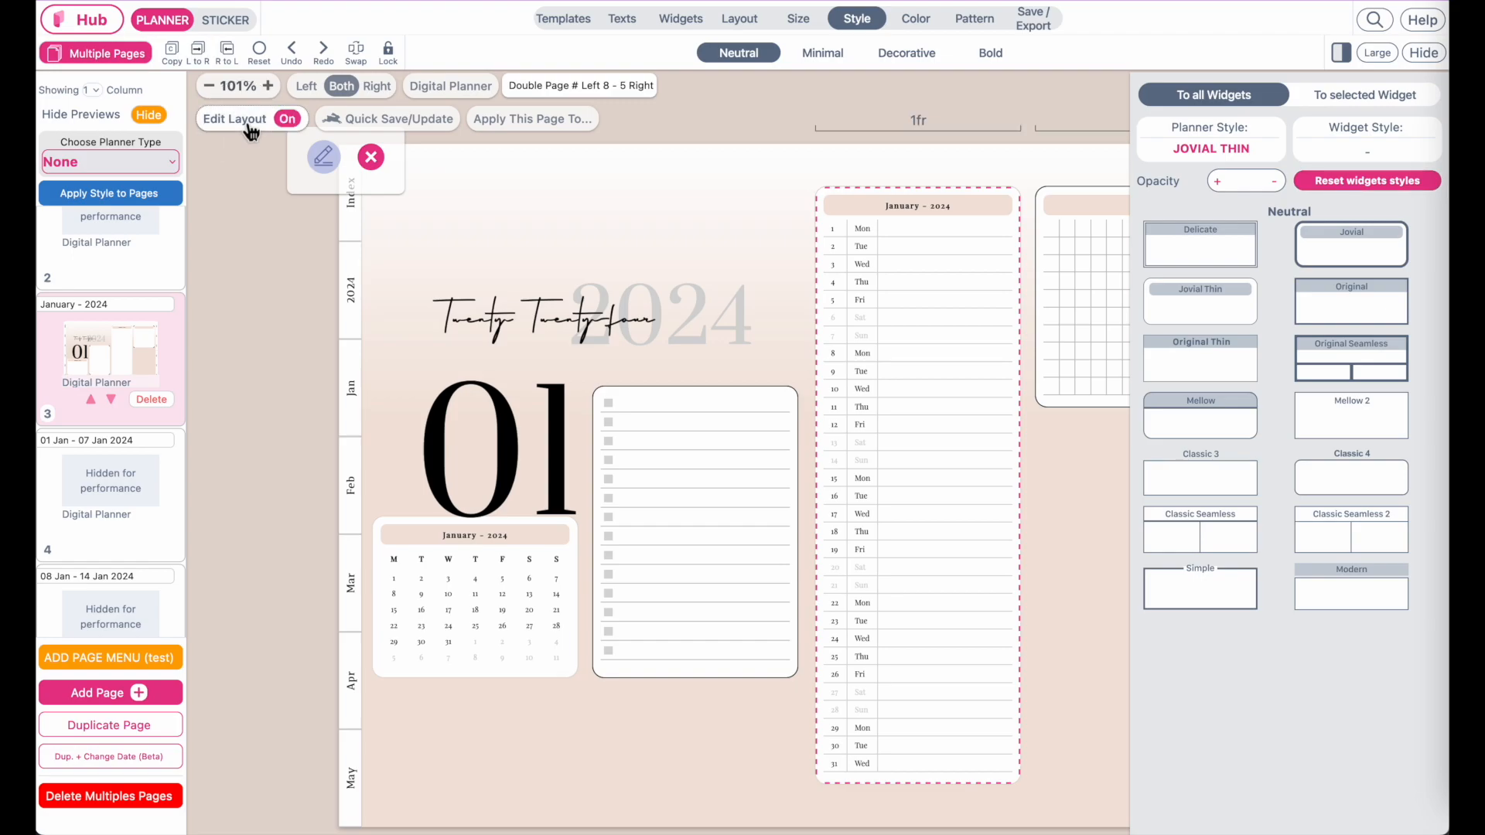
Insert an empty layout column before the small January calendar.
scroll(251, 132, up, 5)
scroll(251, 132, down, 5)
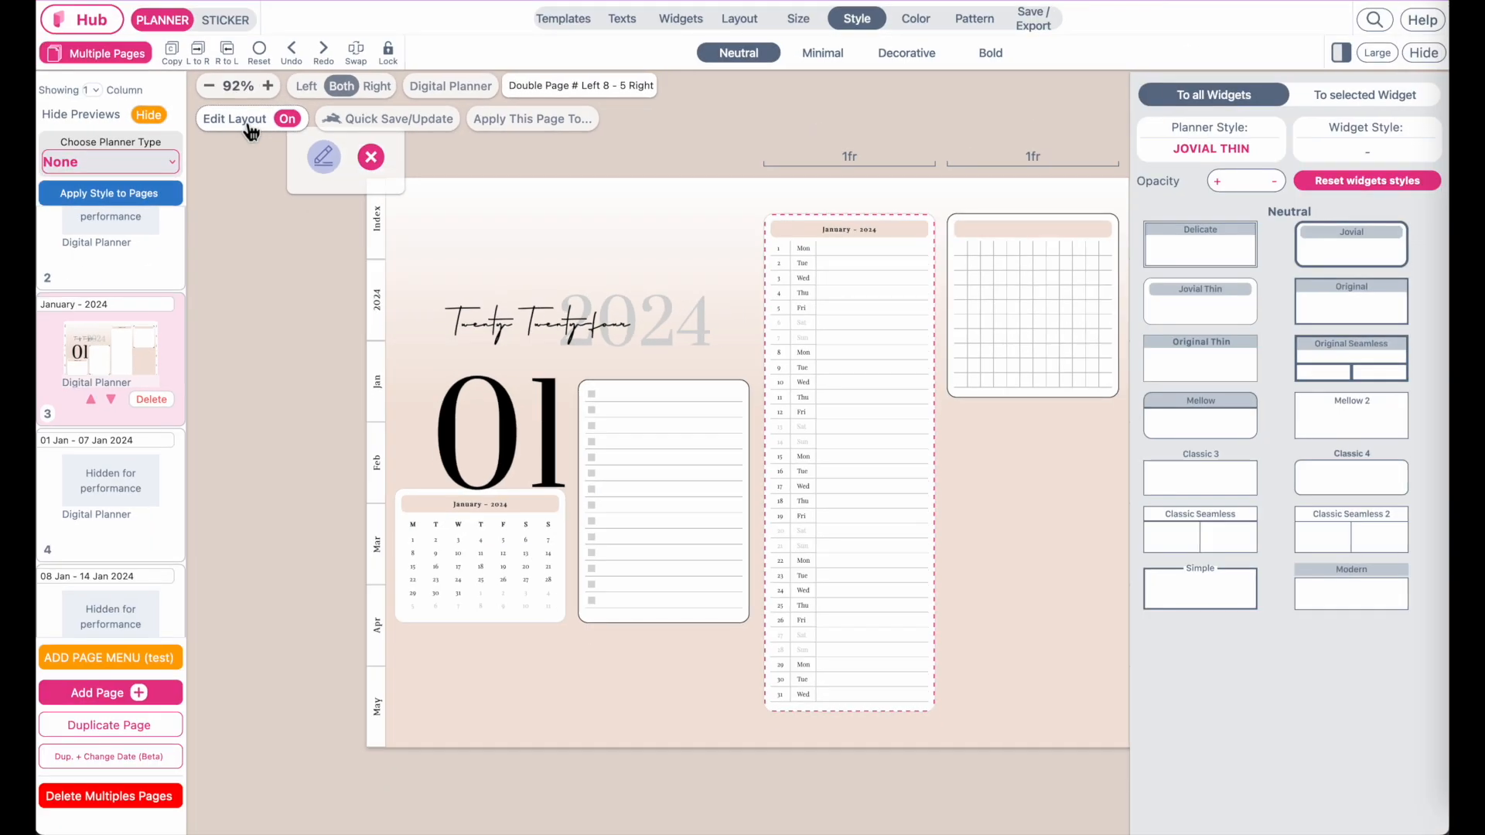
scroll(677, 531, up, 4)
click(566, 661)
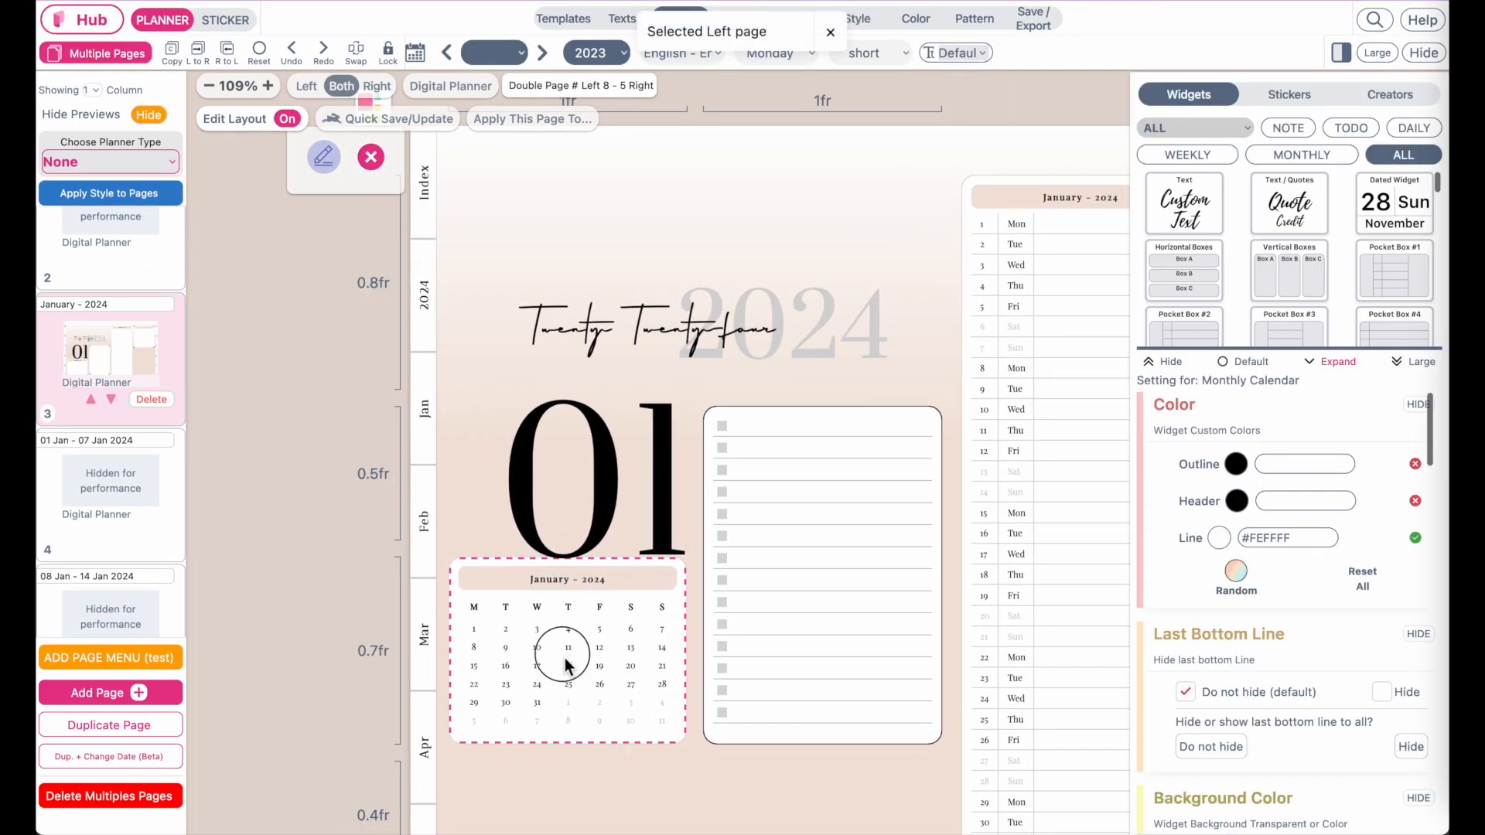
click(440, 648)
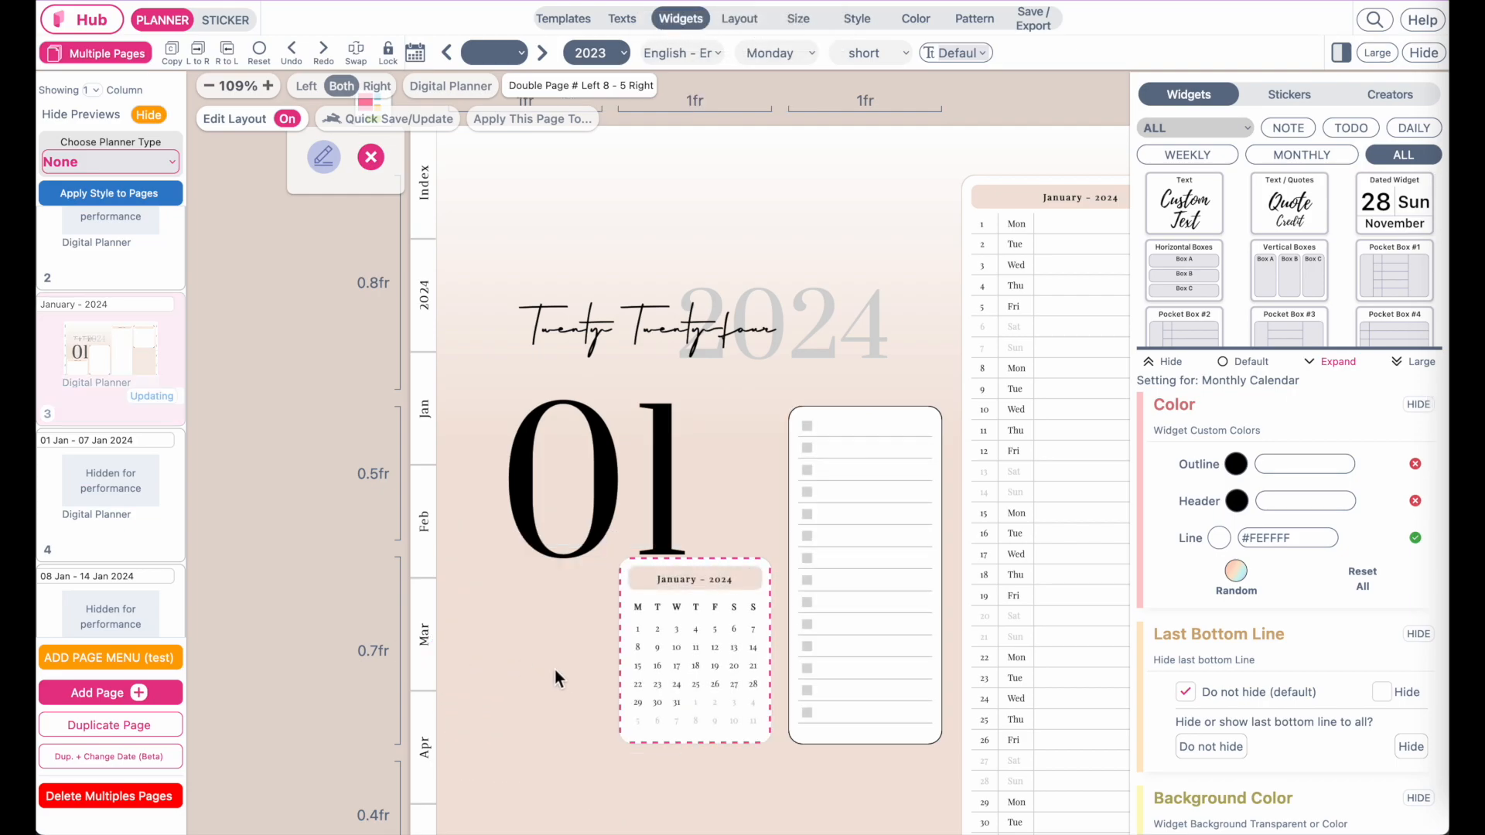
scroll(526, 554, down, 5)
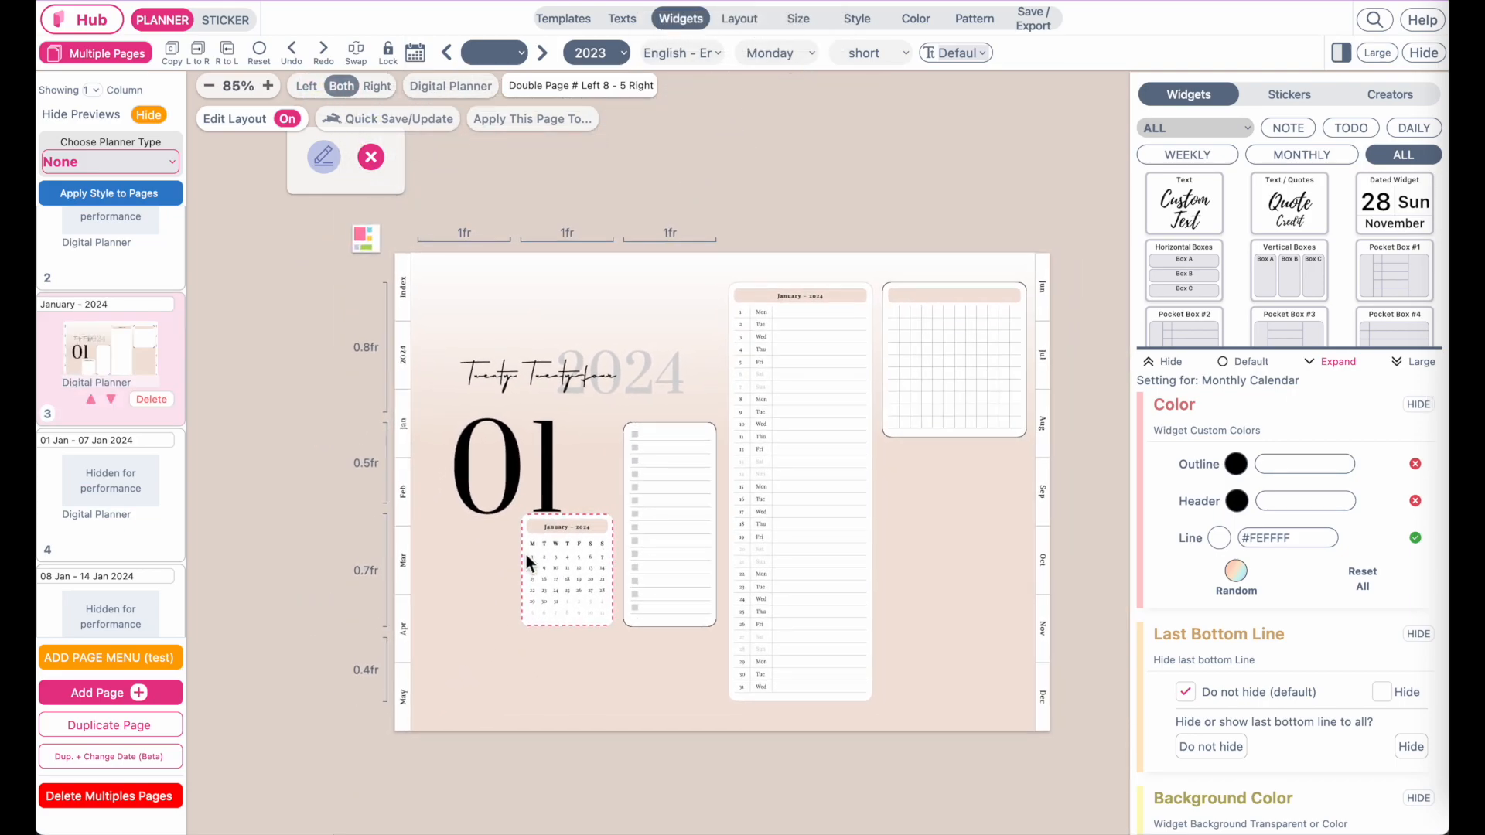
Set the width of the empty first column before the small calendar to 0.2fr.
scroll(526, 554, up, 1)
click(452, 256)
click(606, 218)
click(606, 218)
click(607, 218)
click(606, 218)
click(607, 218)
click(607, 218)
click(607, 218)
click(606, 218)
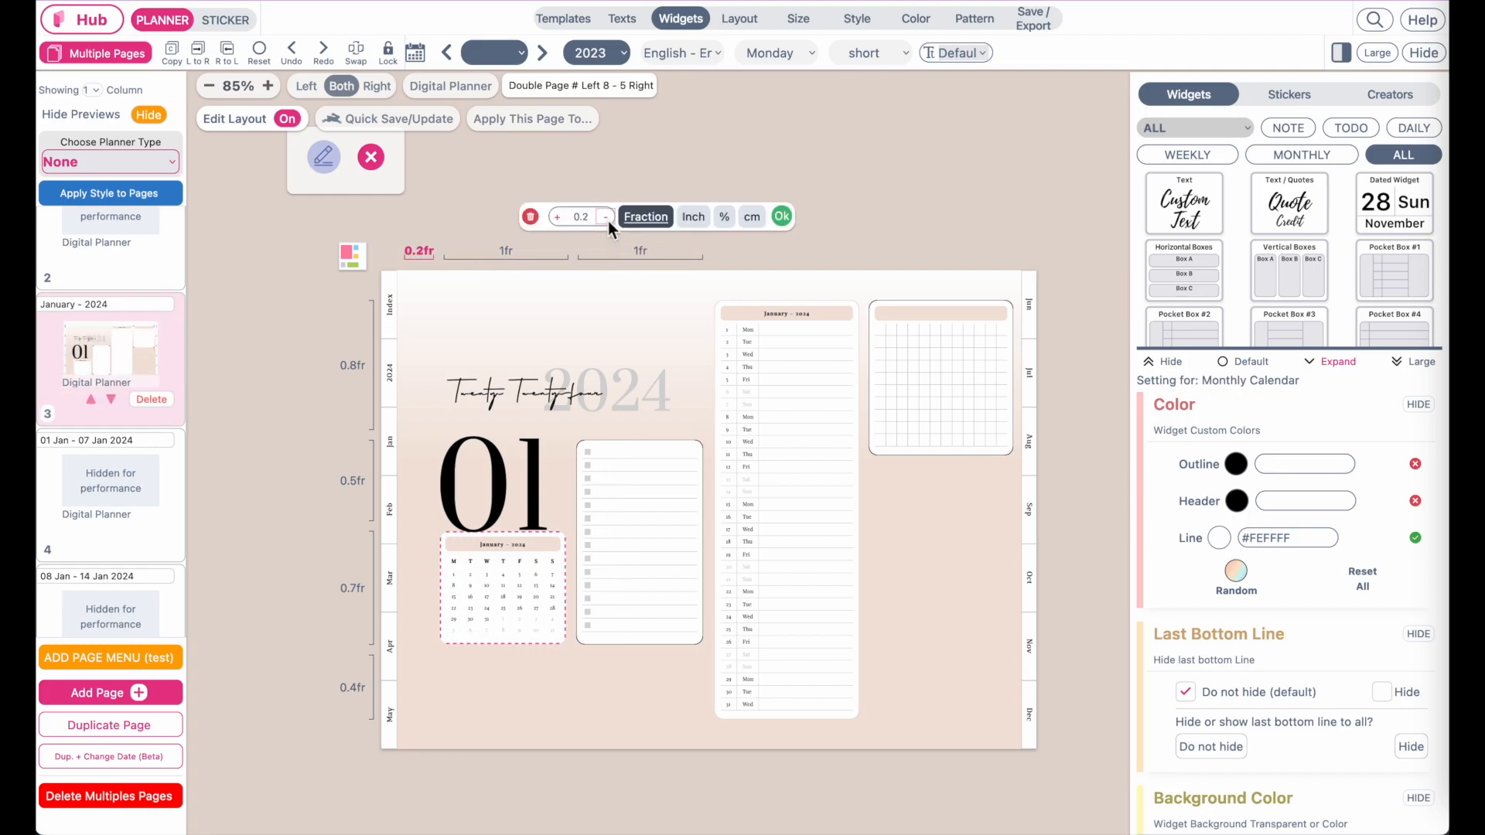
click(782, 216)
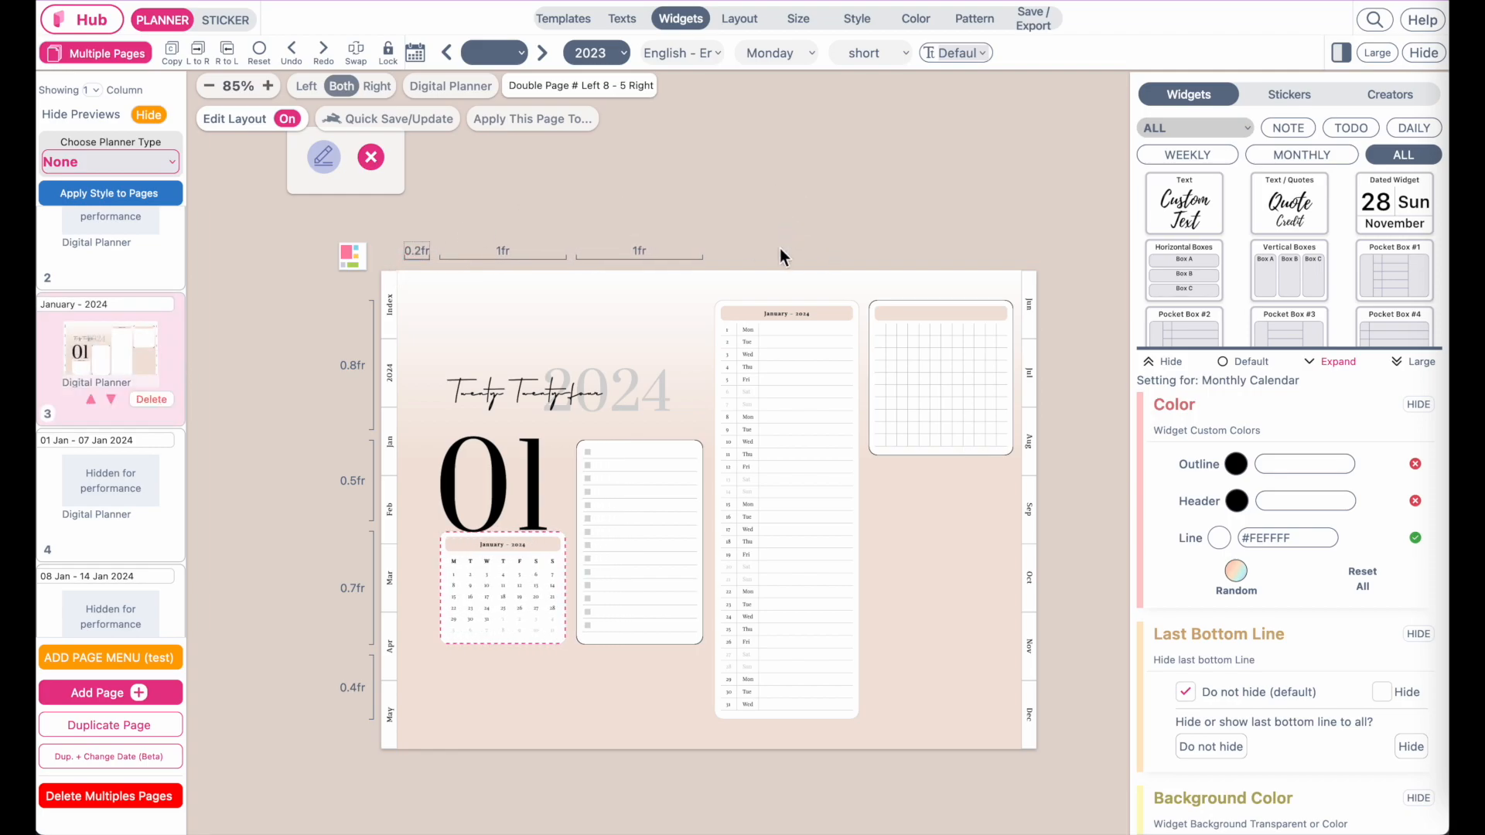
Add an empty column after the grid box and set its width to 0.2fr.
scroll(709, 543, right, 1)
click(908, 403)
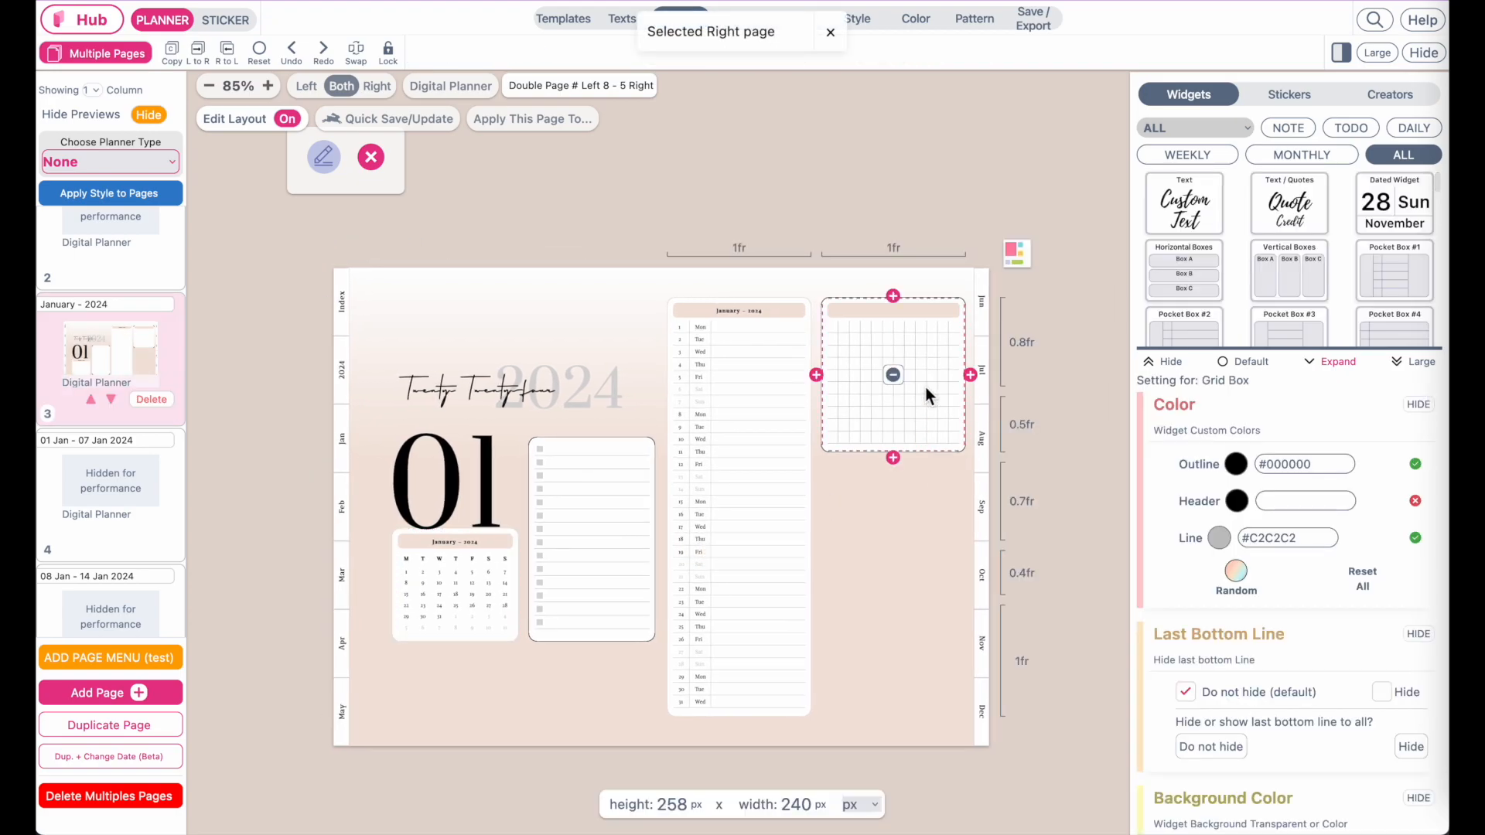
click(971, 375)
click(920, 249)
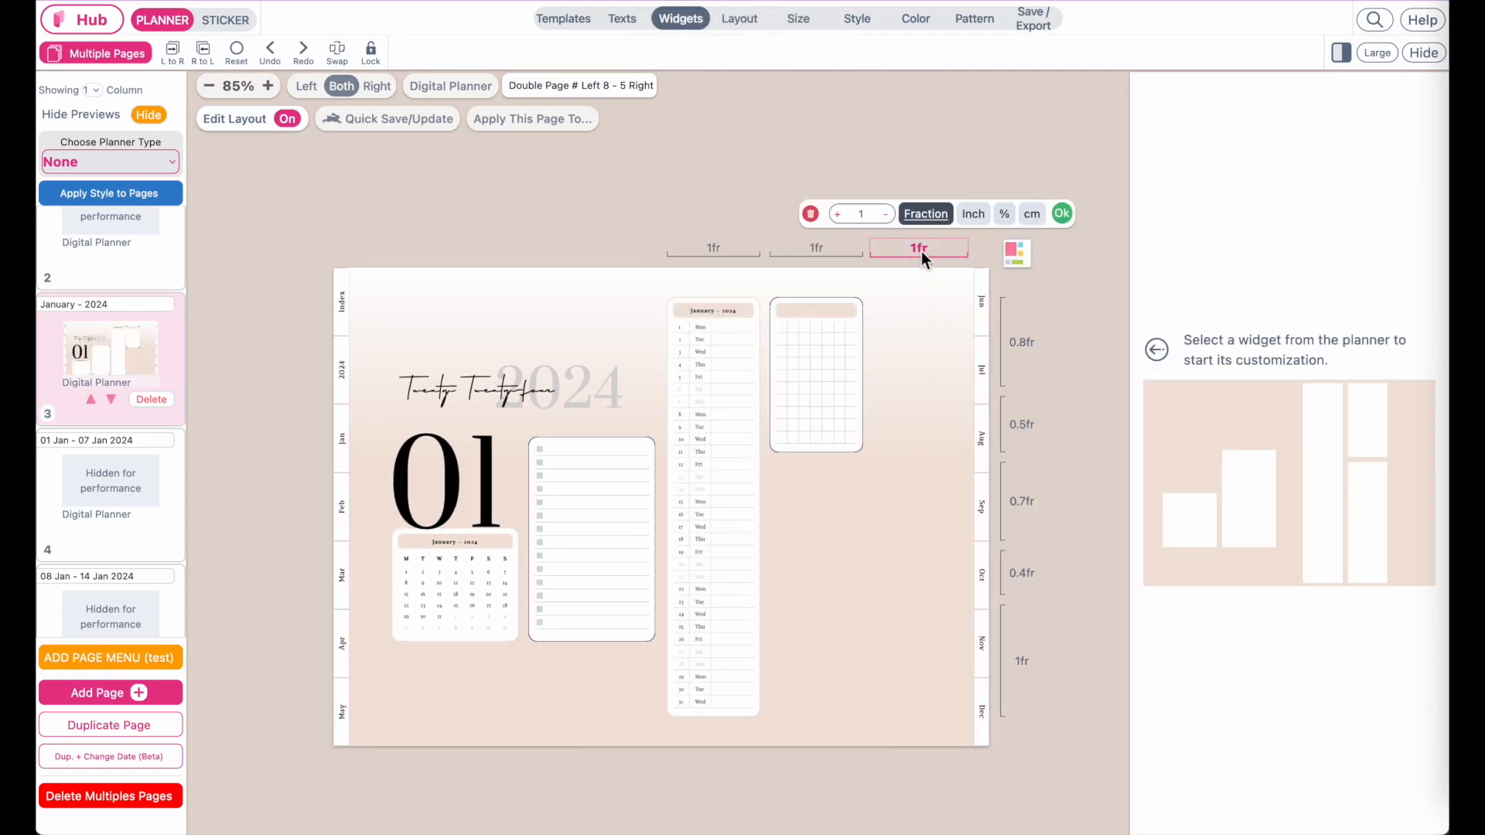
click(890, 216)
click(889, 216)
click(889, 216)
click(890, 216)
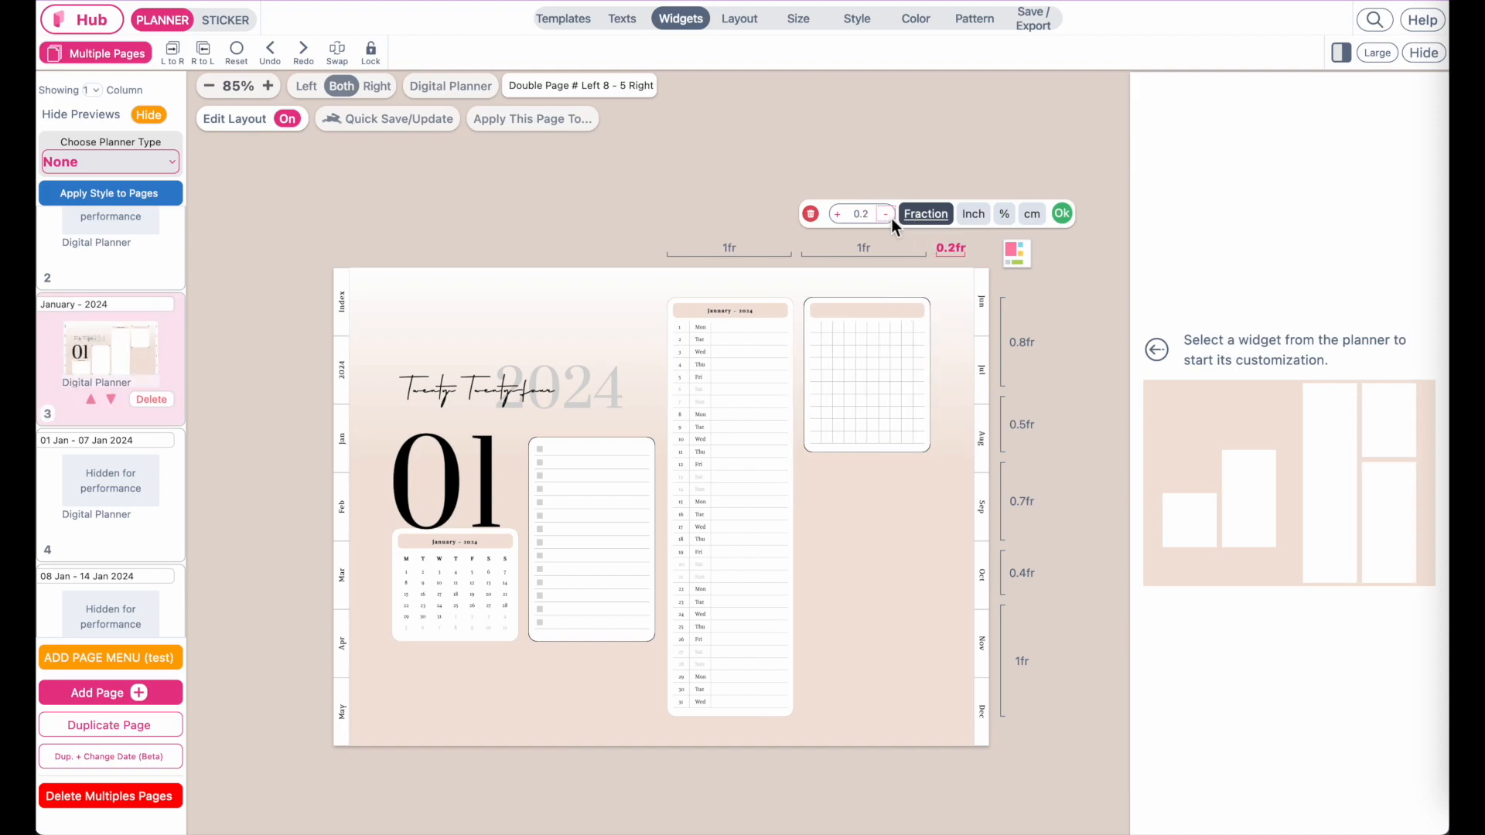
click(1062, 214)
Reset all custom colors of the to-do list so its black outline is removed.
scroll(448, 665, up, 5)
scroll(448, 666, down, 6)
scroll(447, 665, right, 3)
scroll(447, 665, left, 2)
click(614, 433)
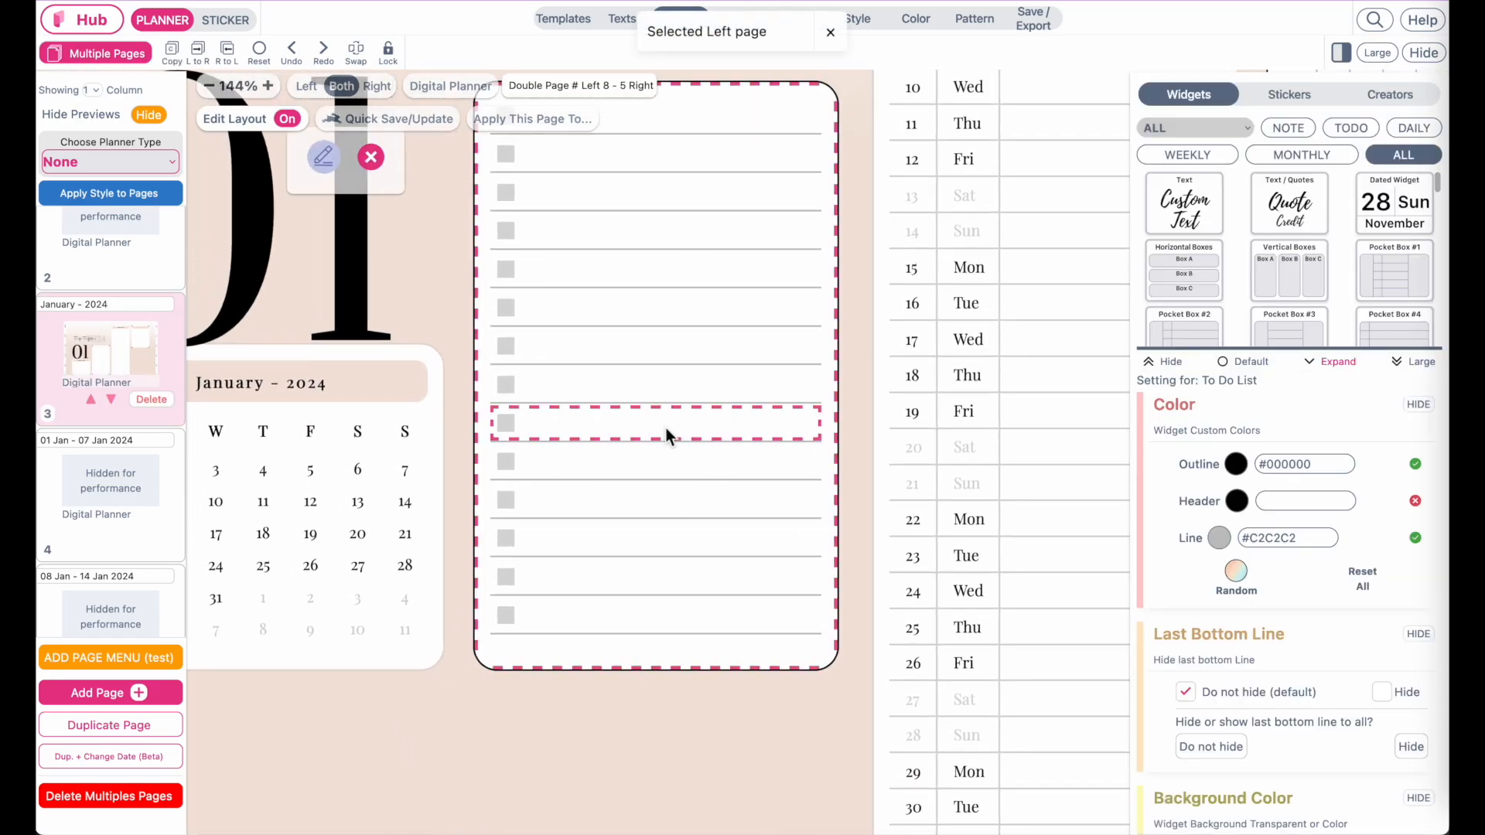
scroll(673, 422, left, 4)
scroll(673, 421, up, 2)
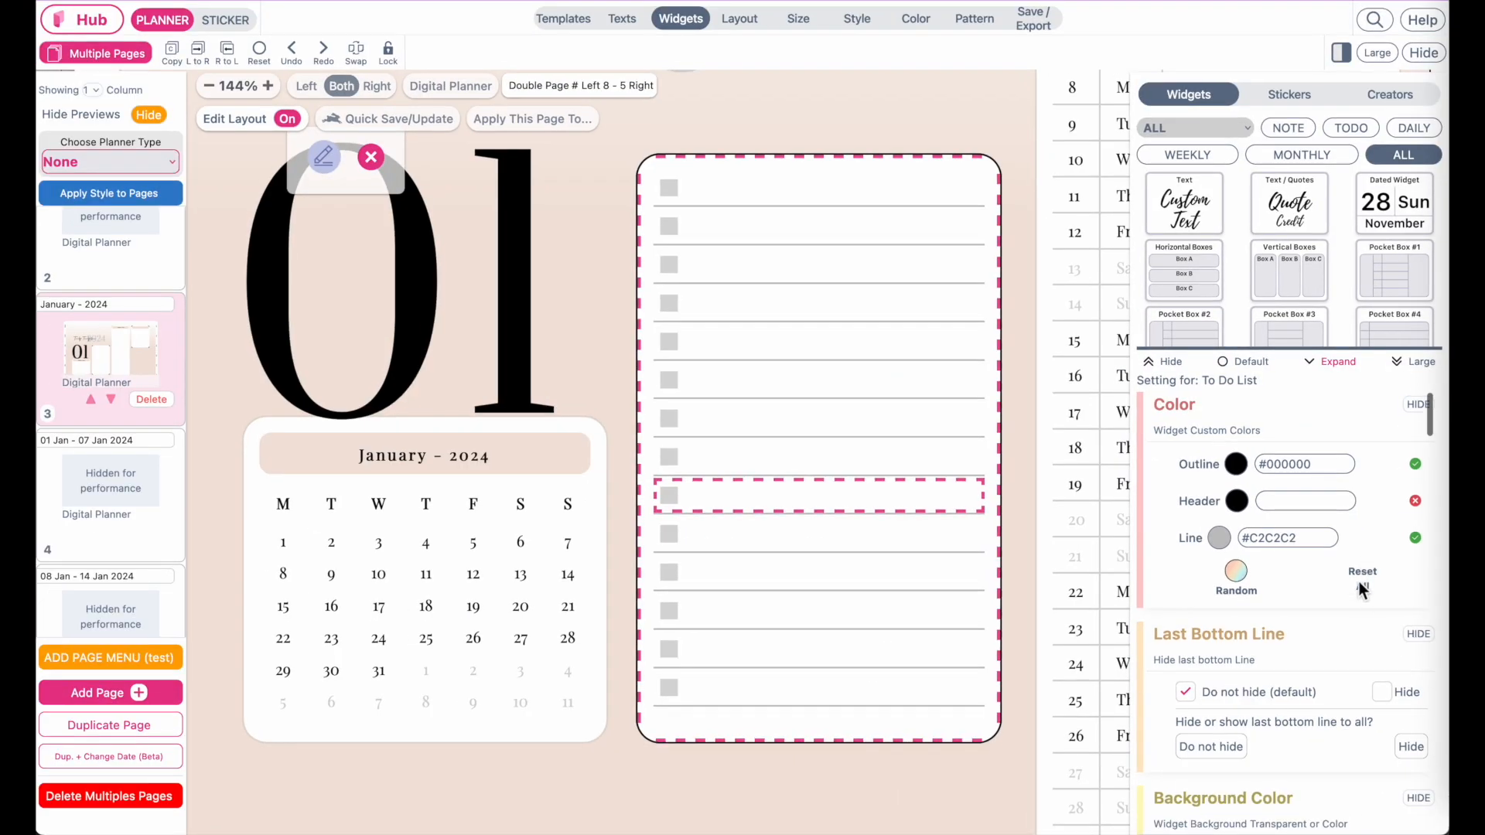
click(1359, 581)
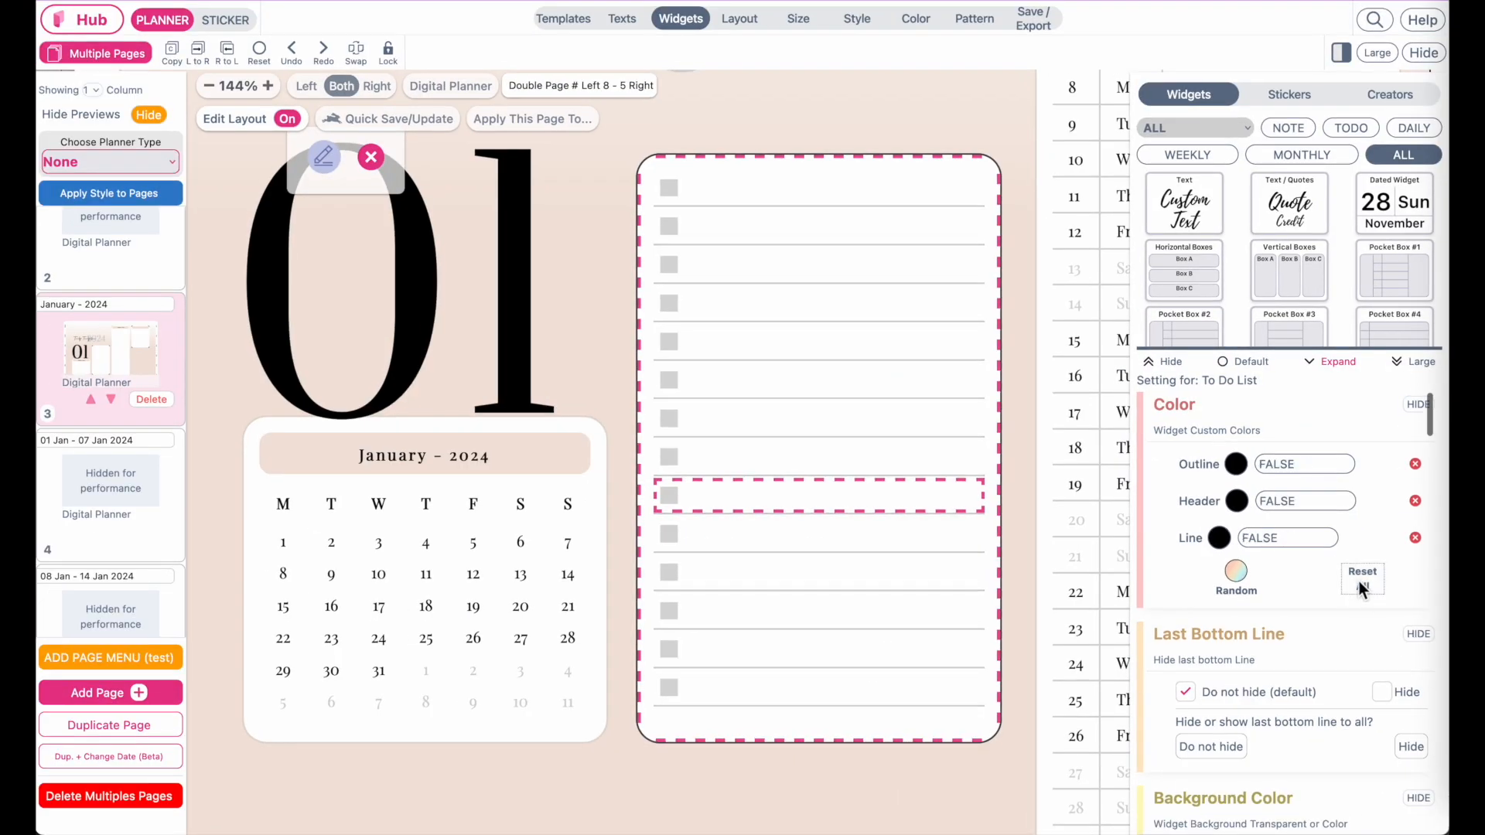
Reset all custom colors of the grid box and deselect the widget.
scroll(792, 672, down, 5)
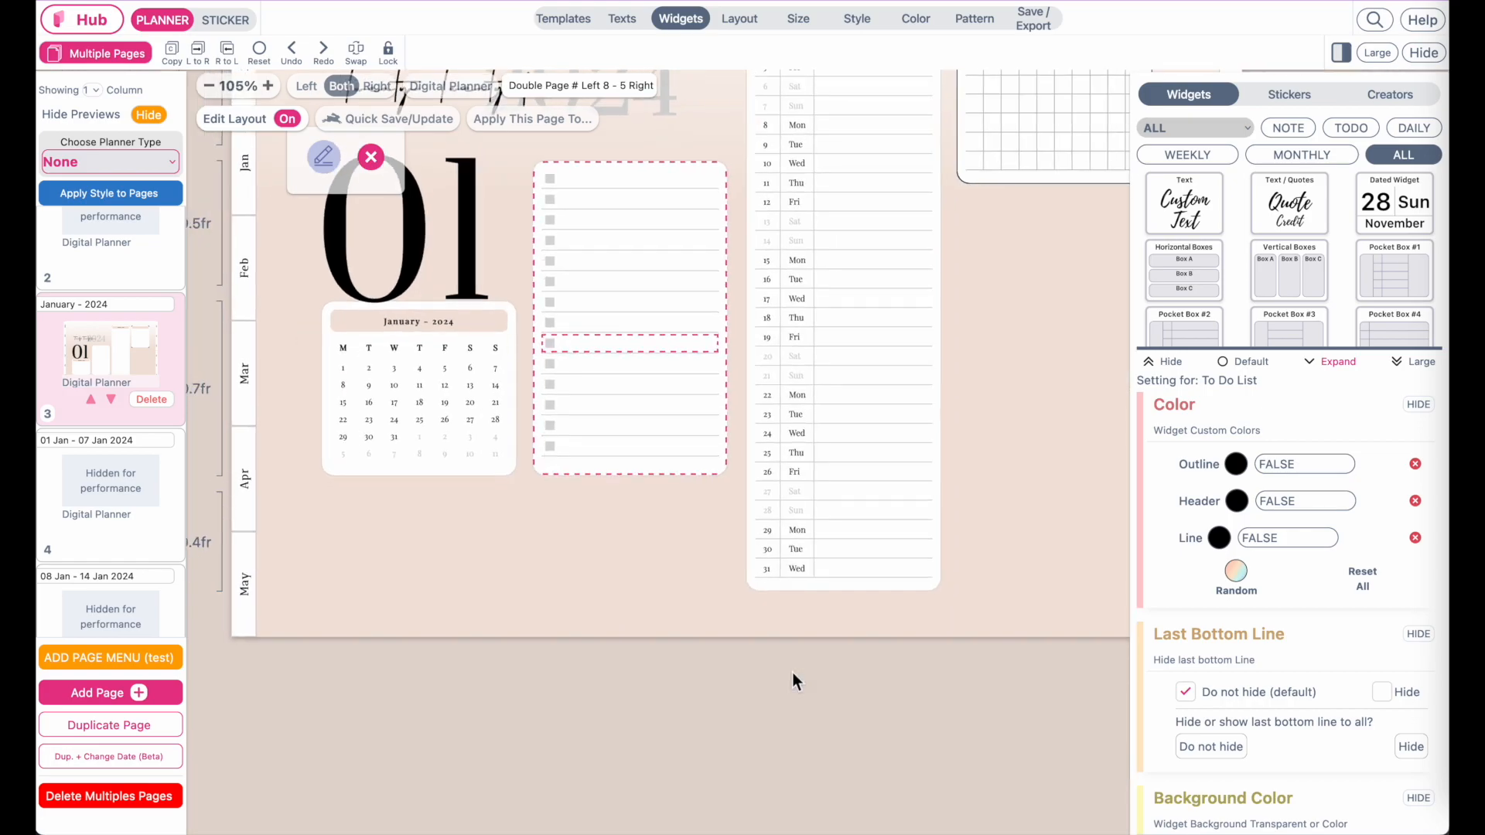
scroll(792, 672, up, 2)
scroll(792, 672, up, 3)
scroll(792, 672, right, 4)
click(856, 170)
scroll(1320, 537, down, 2)
scroll(1320, 538, up, 2)
click(1361, 584)
scroll(784, 684, down, 2)
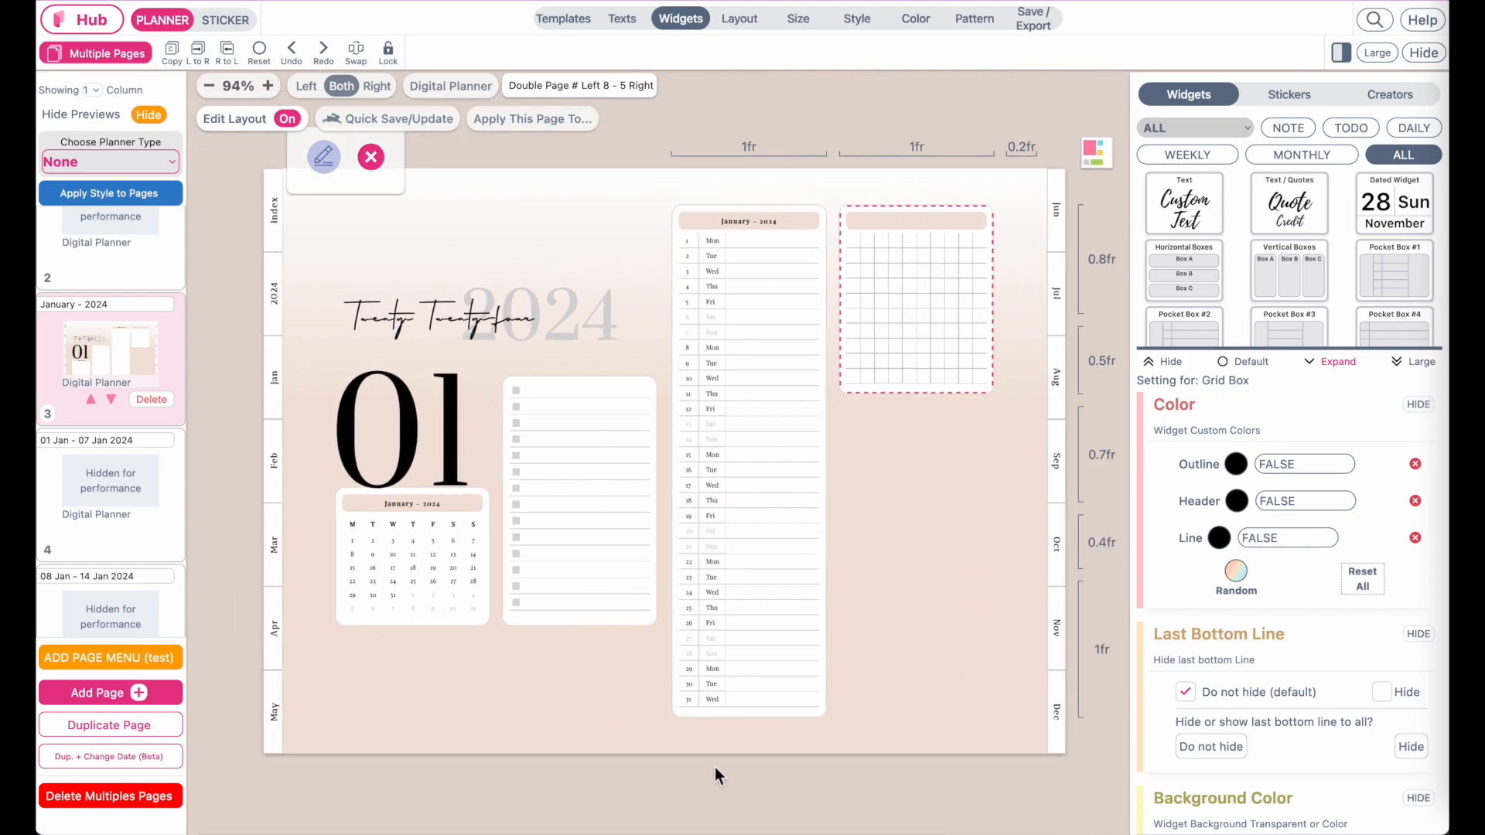
click(641, 824)
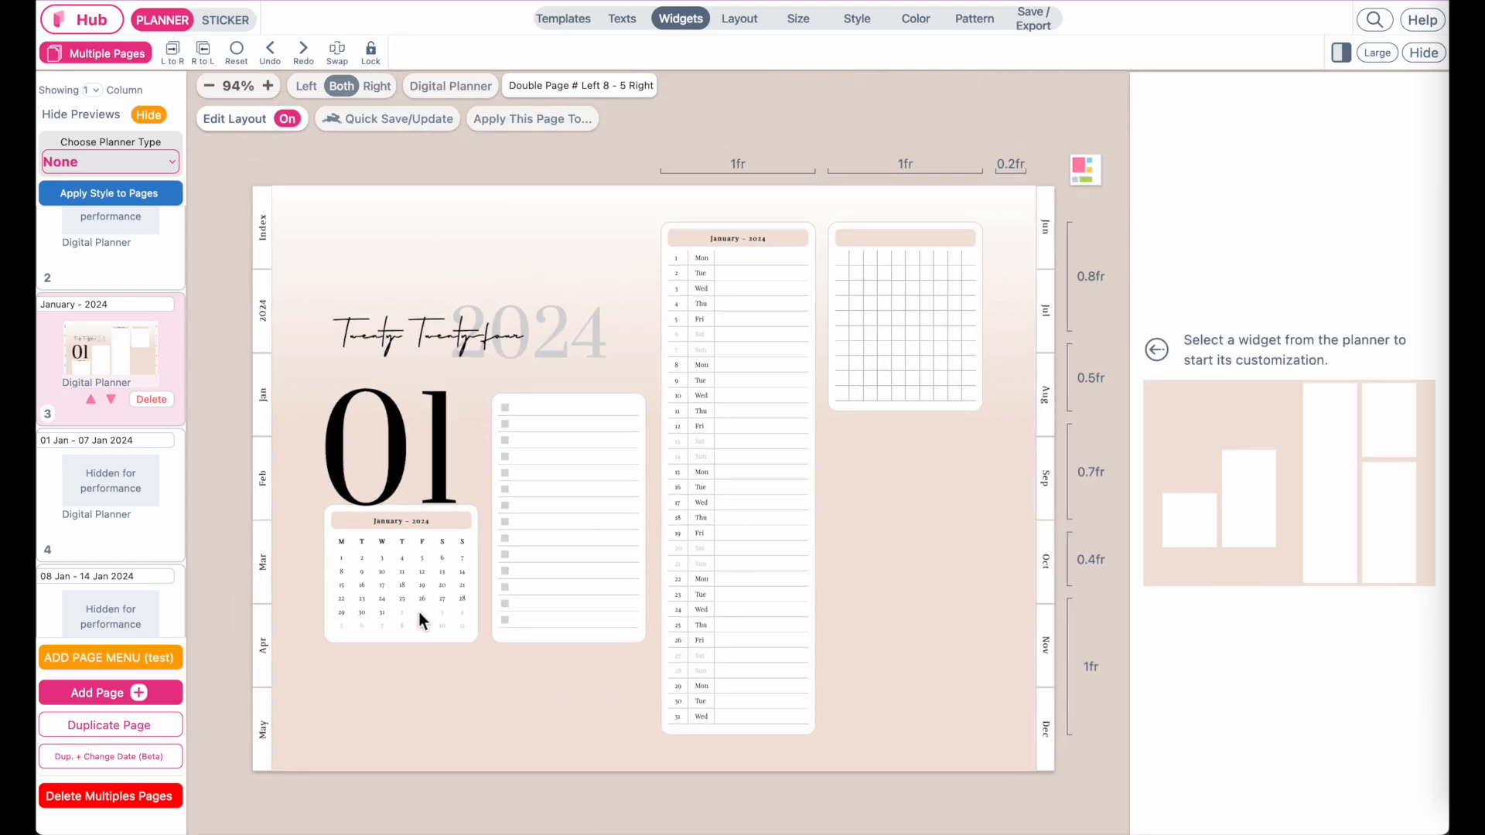
Set the height of the second layout row on the January page, above the small calendar, to 0.6fr.
scroll(420, 611, up, 3)
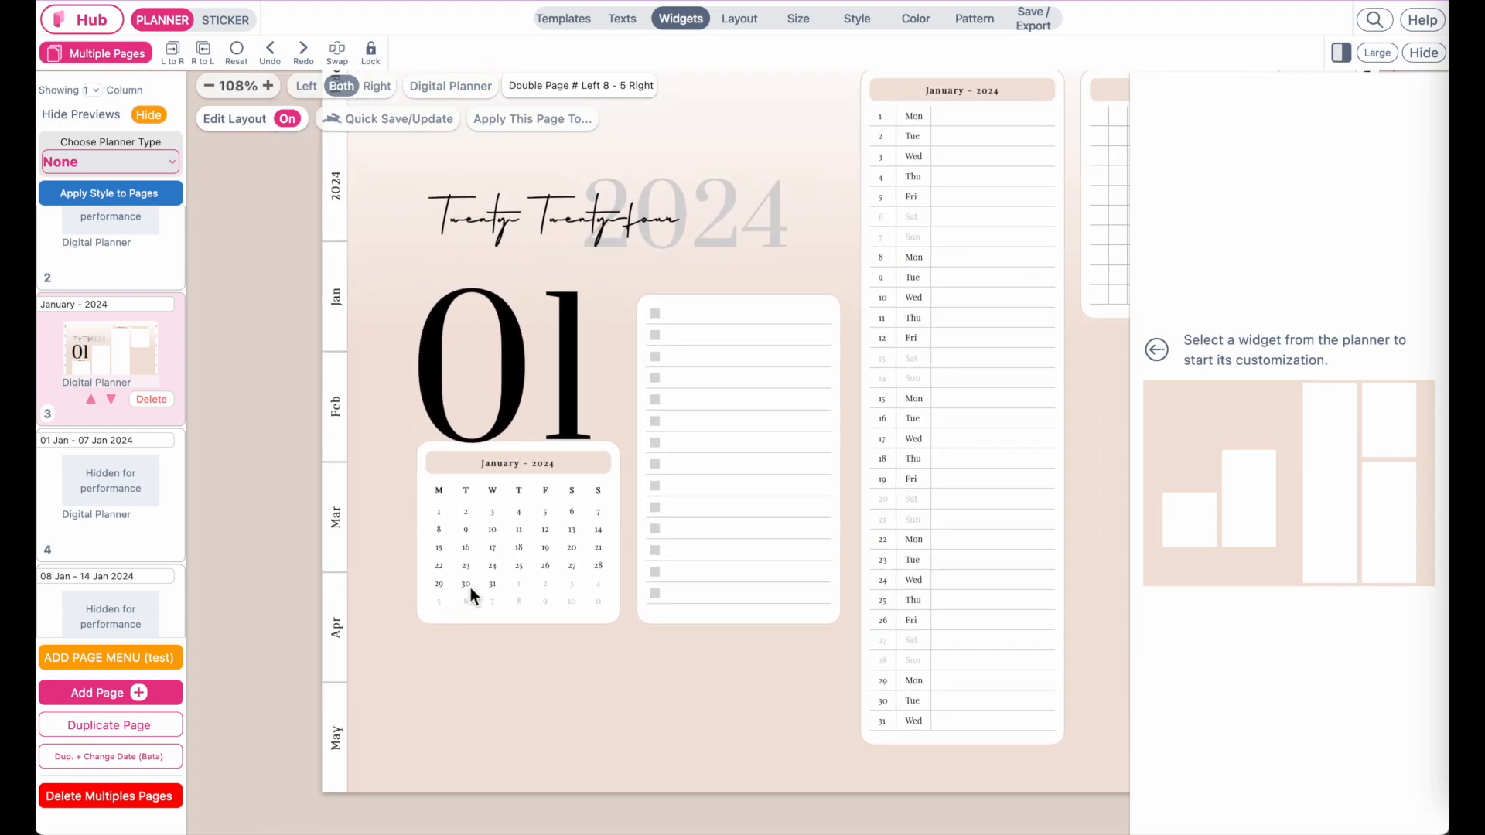
click(515, 527)
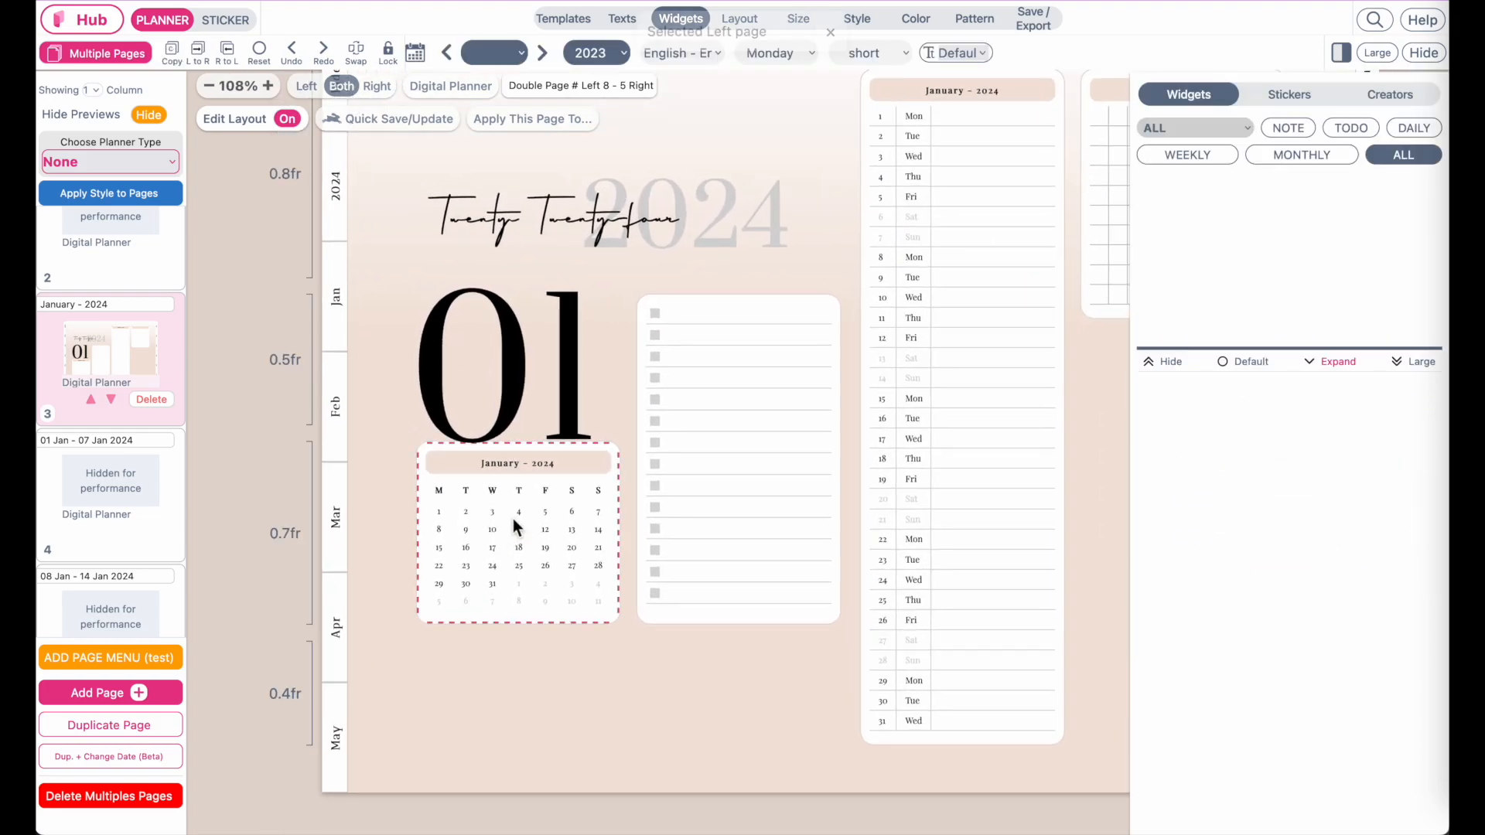
click(289, 373)
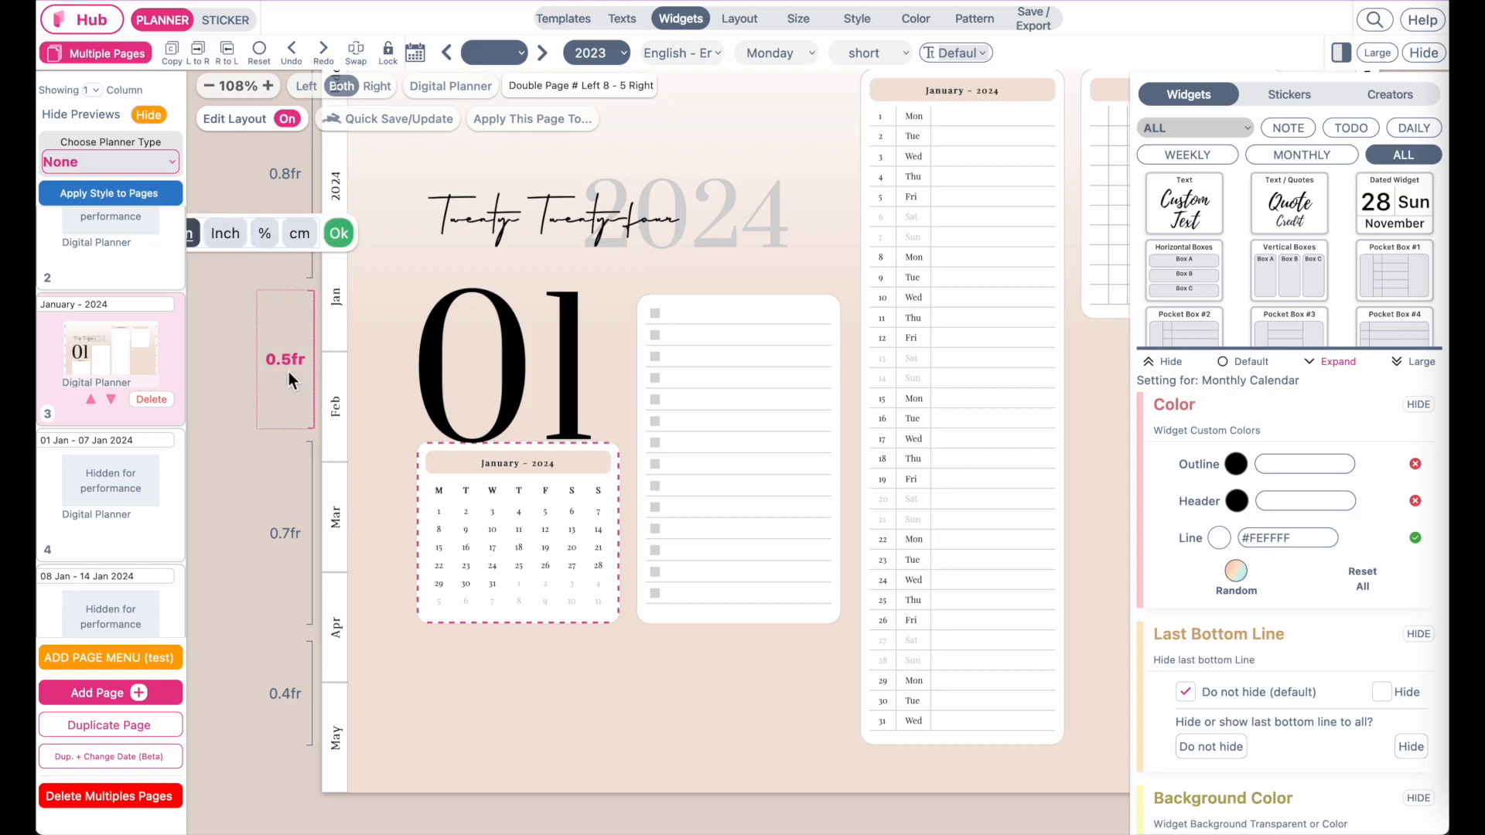
click(296, 276)
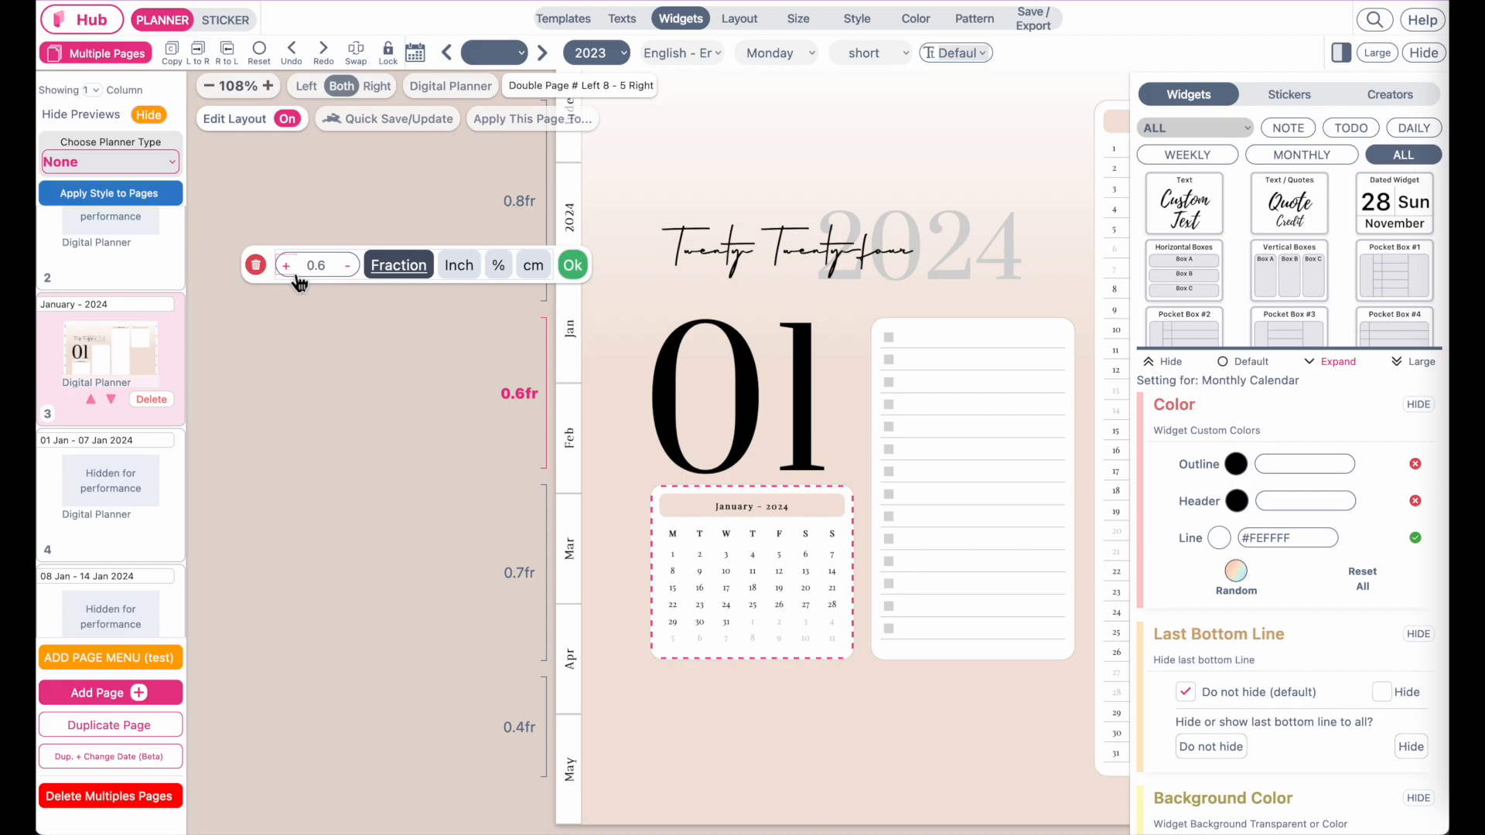
scroll(916, 650, right, 10)
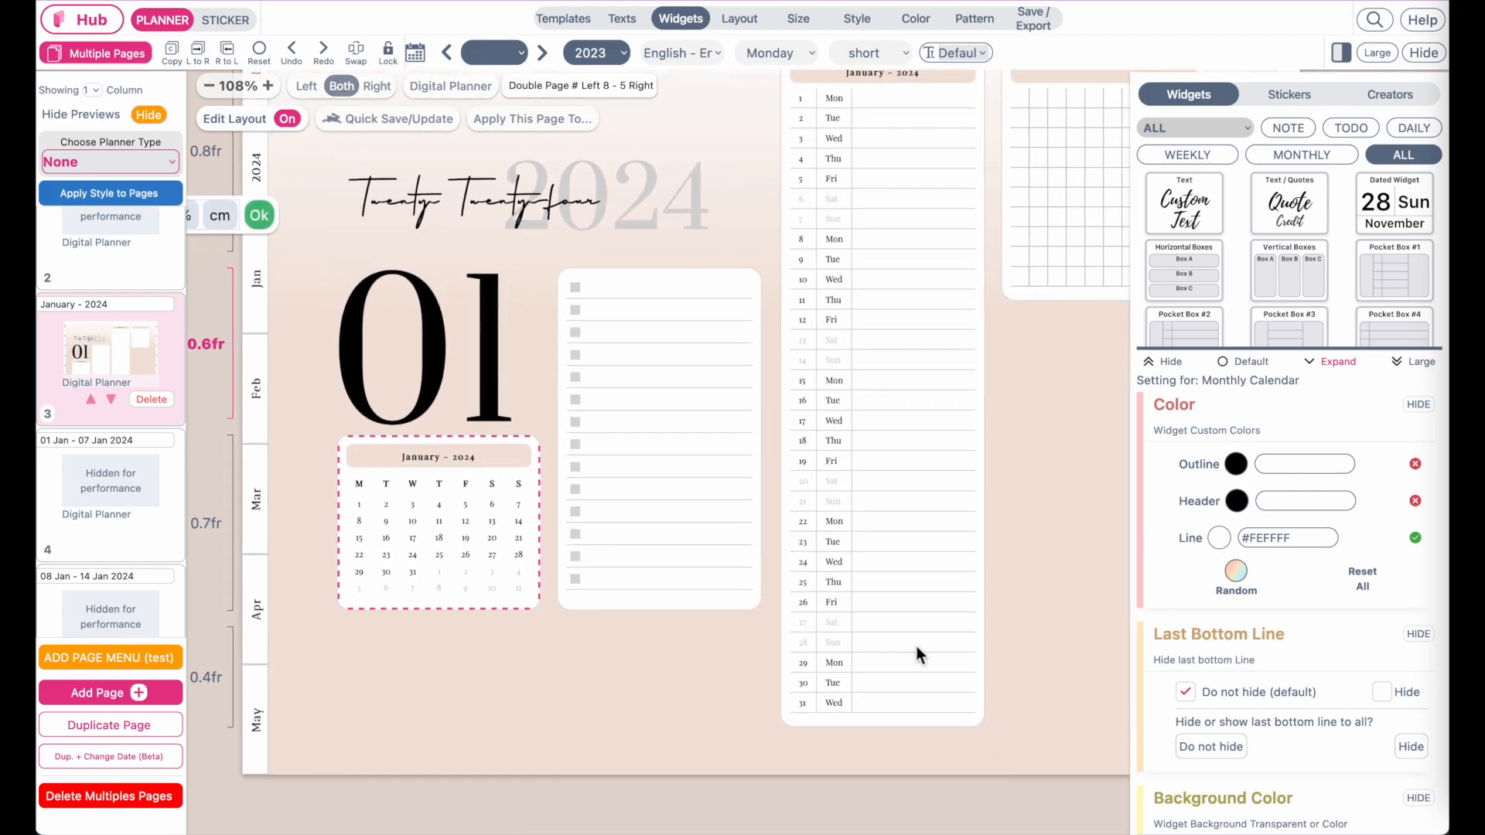
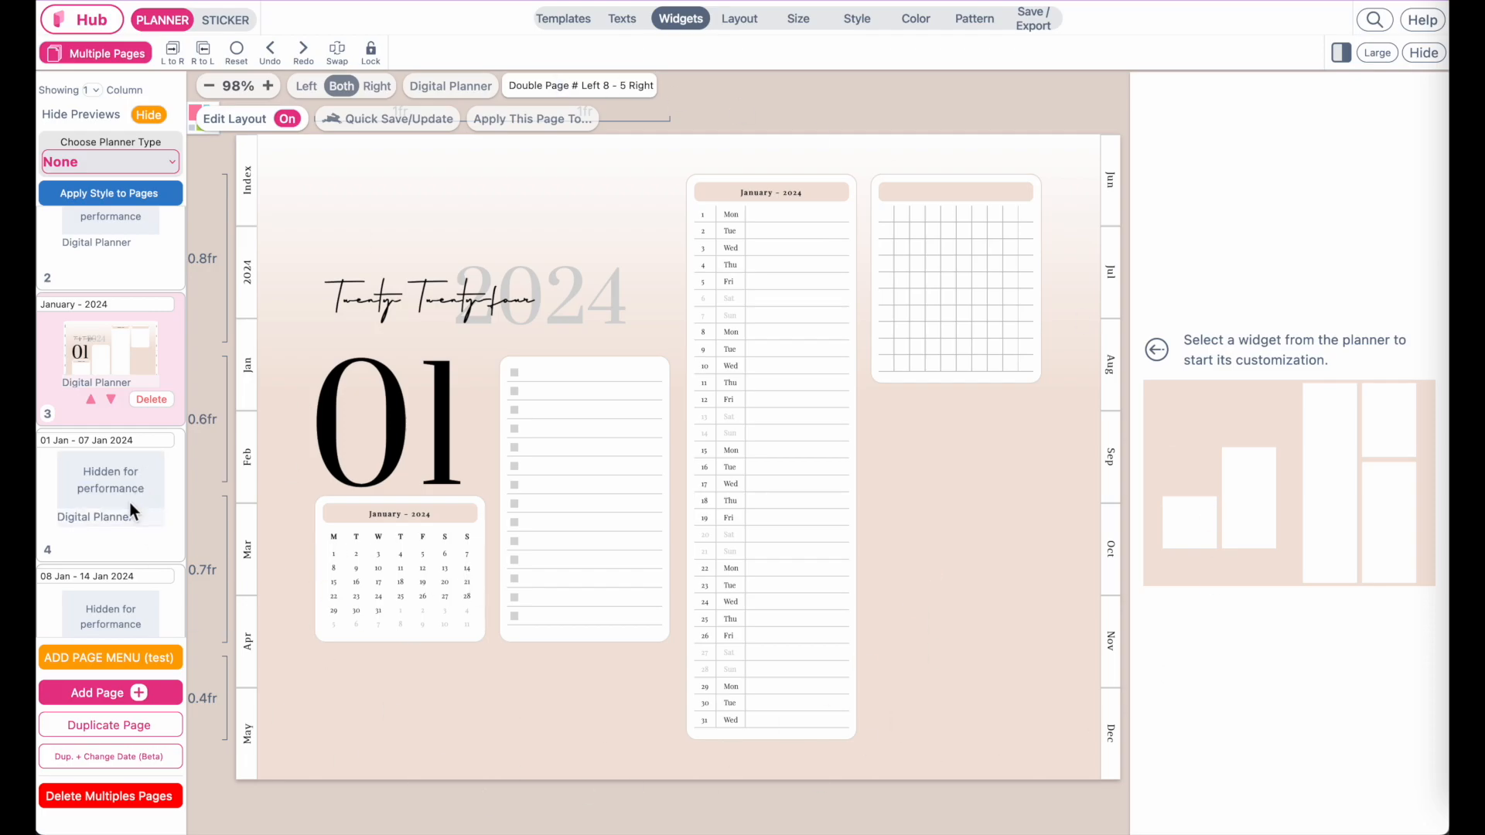
scroll(129, 503, up, 3)
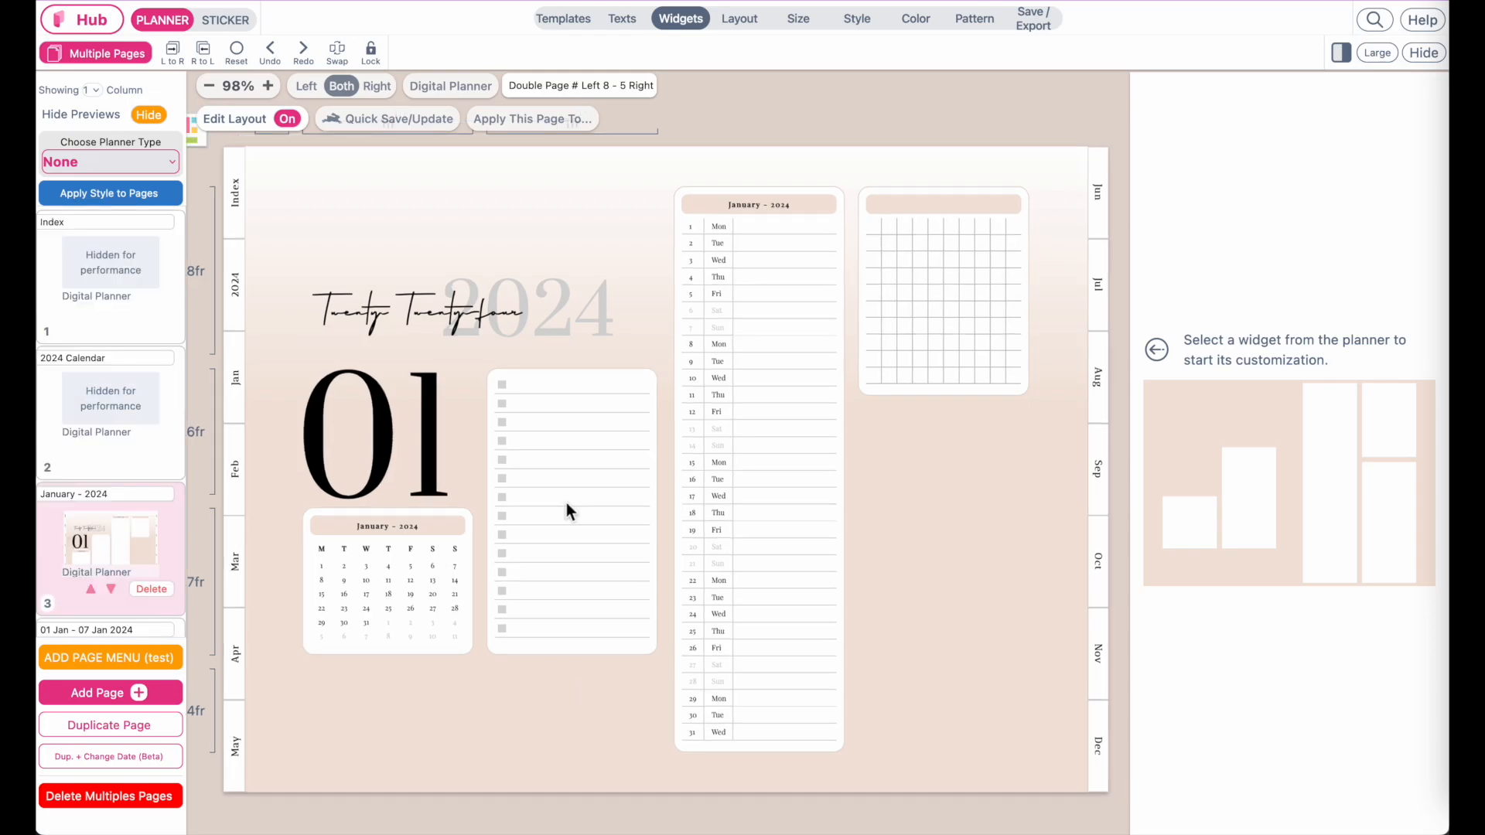
click(77, 195)
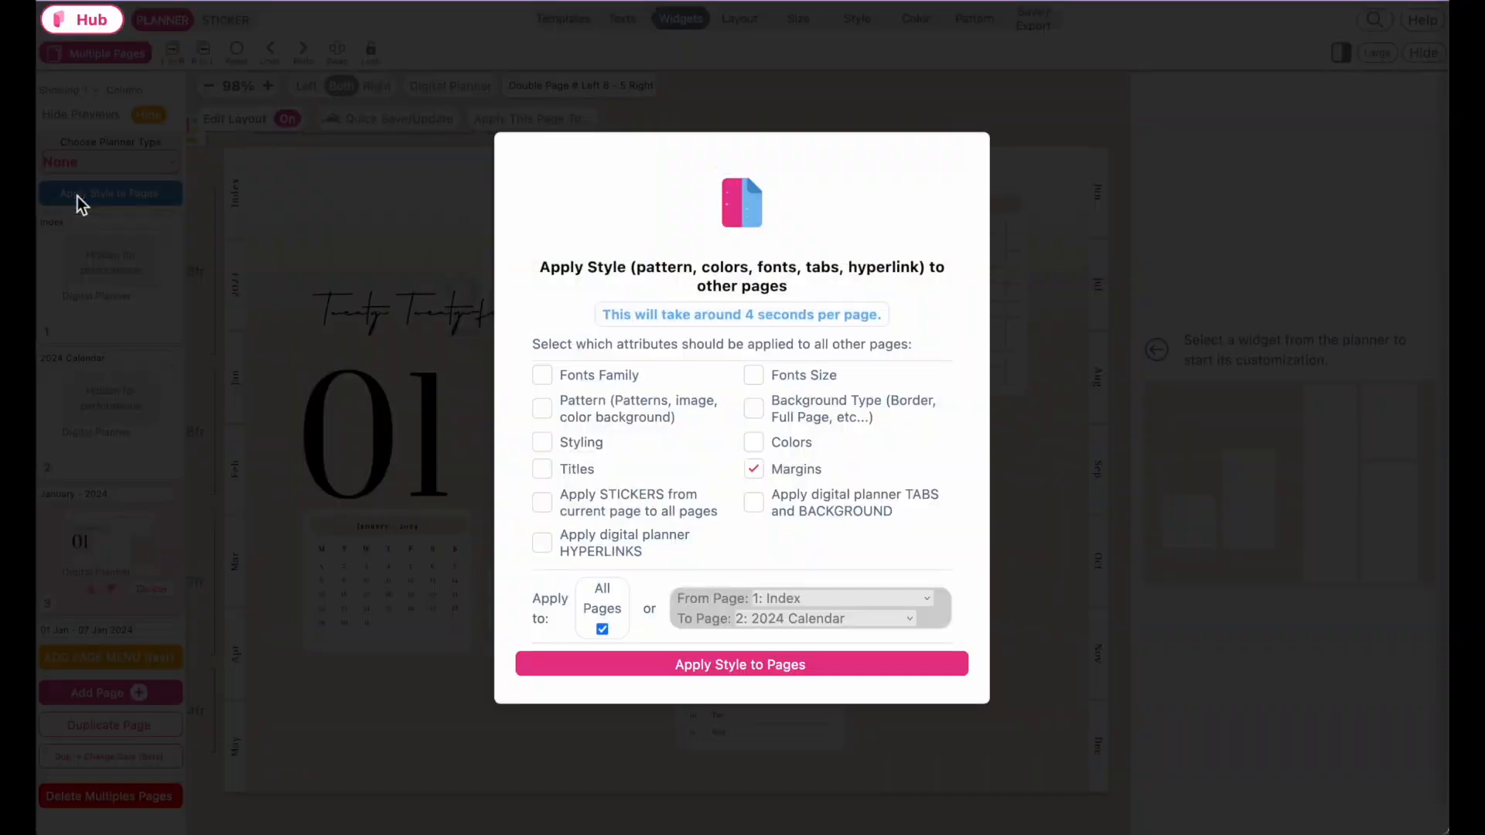
click(379, 492)
View the February 2024 page to compare its layout and styling with January, and return to the January 2024 page.
scroll(113, 494, down, 2)
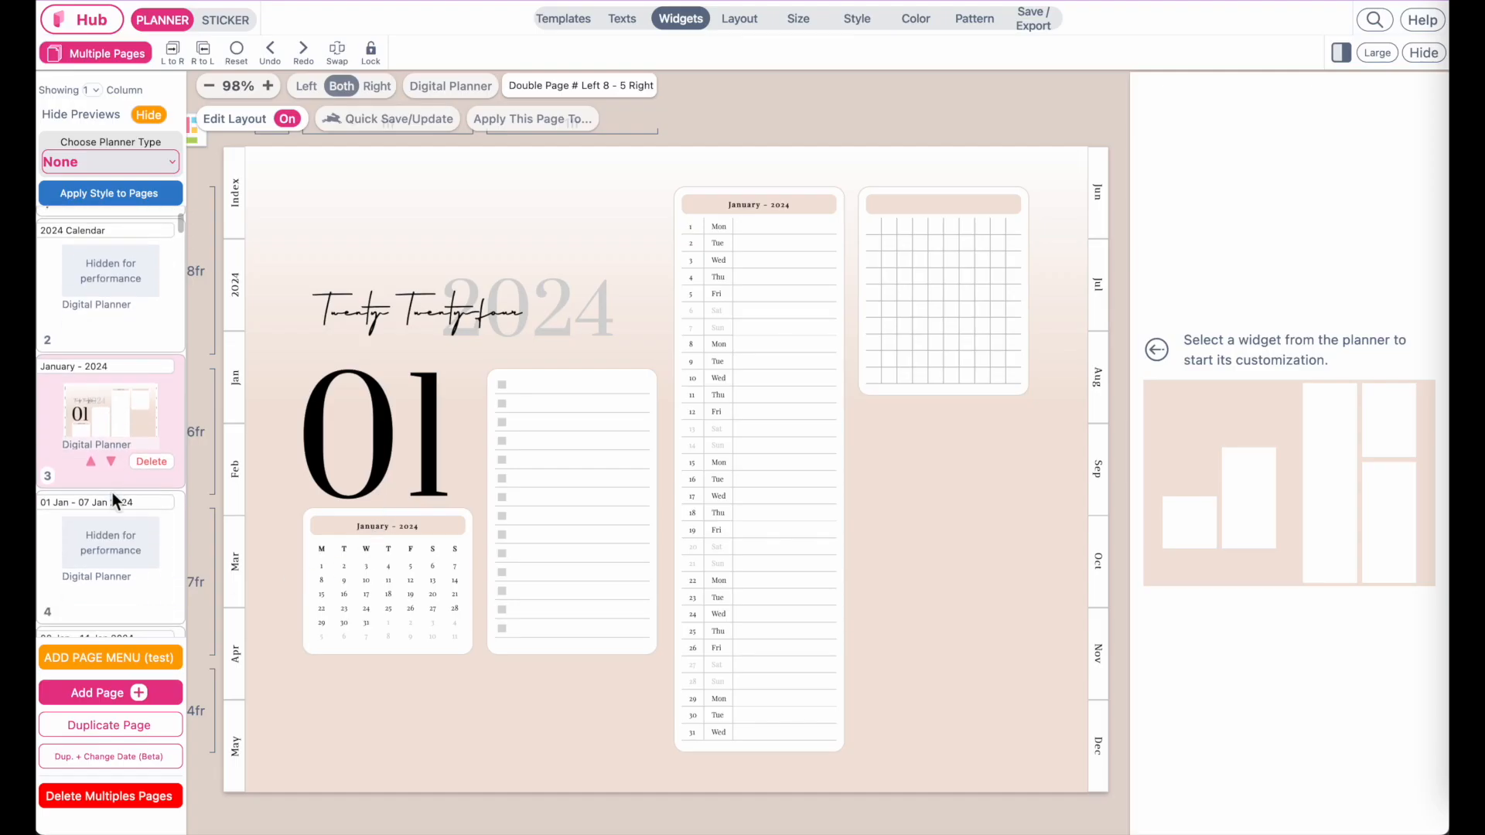
scroll(113, 494, down, 7)
scroll(83, 536, down, 1)
click(86, 471)
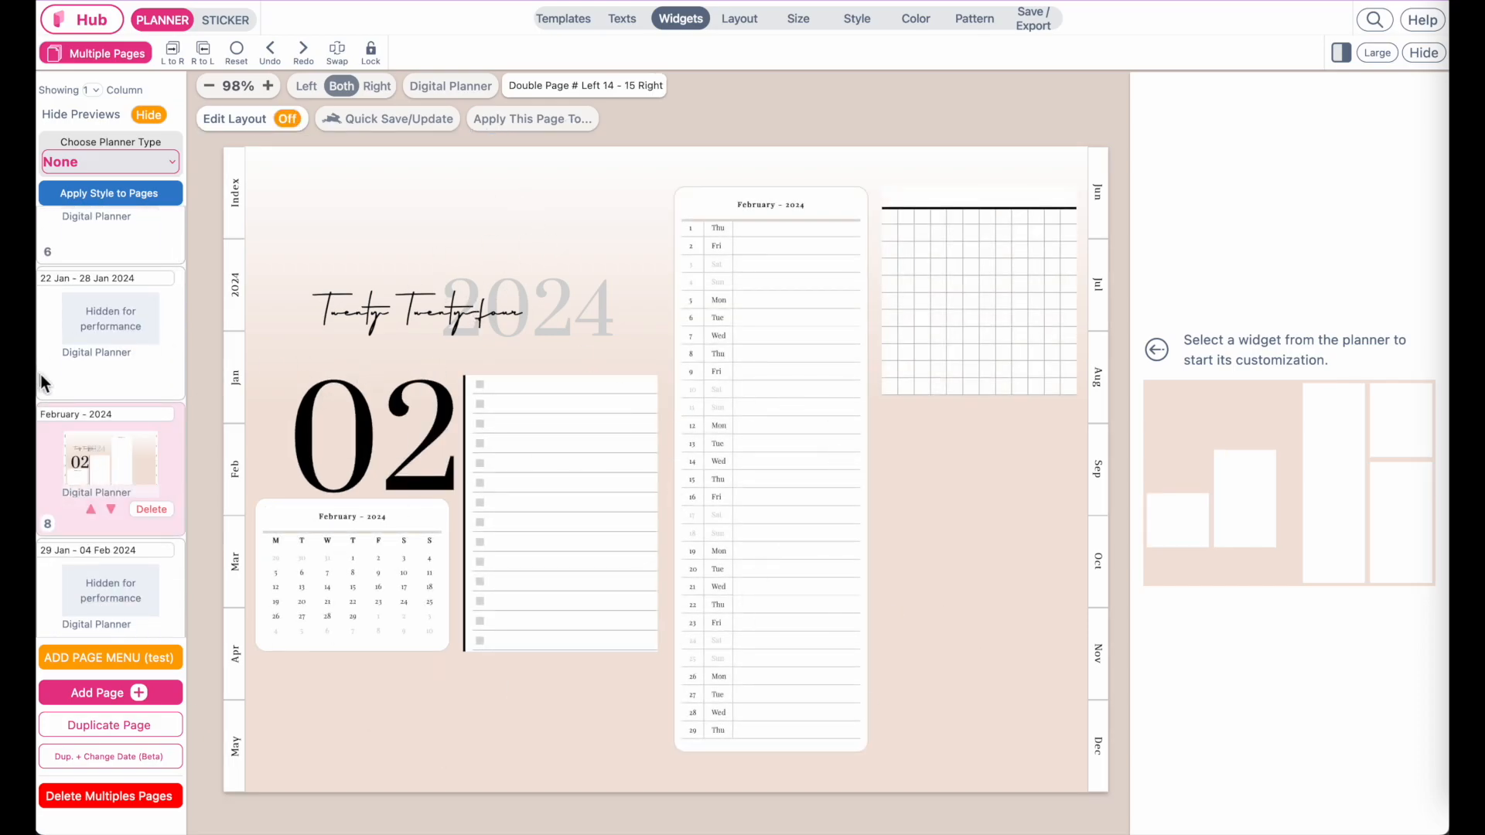
scroll(40, 374, up, 8)
click(103, 427)
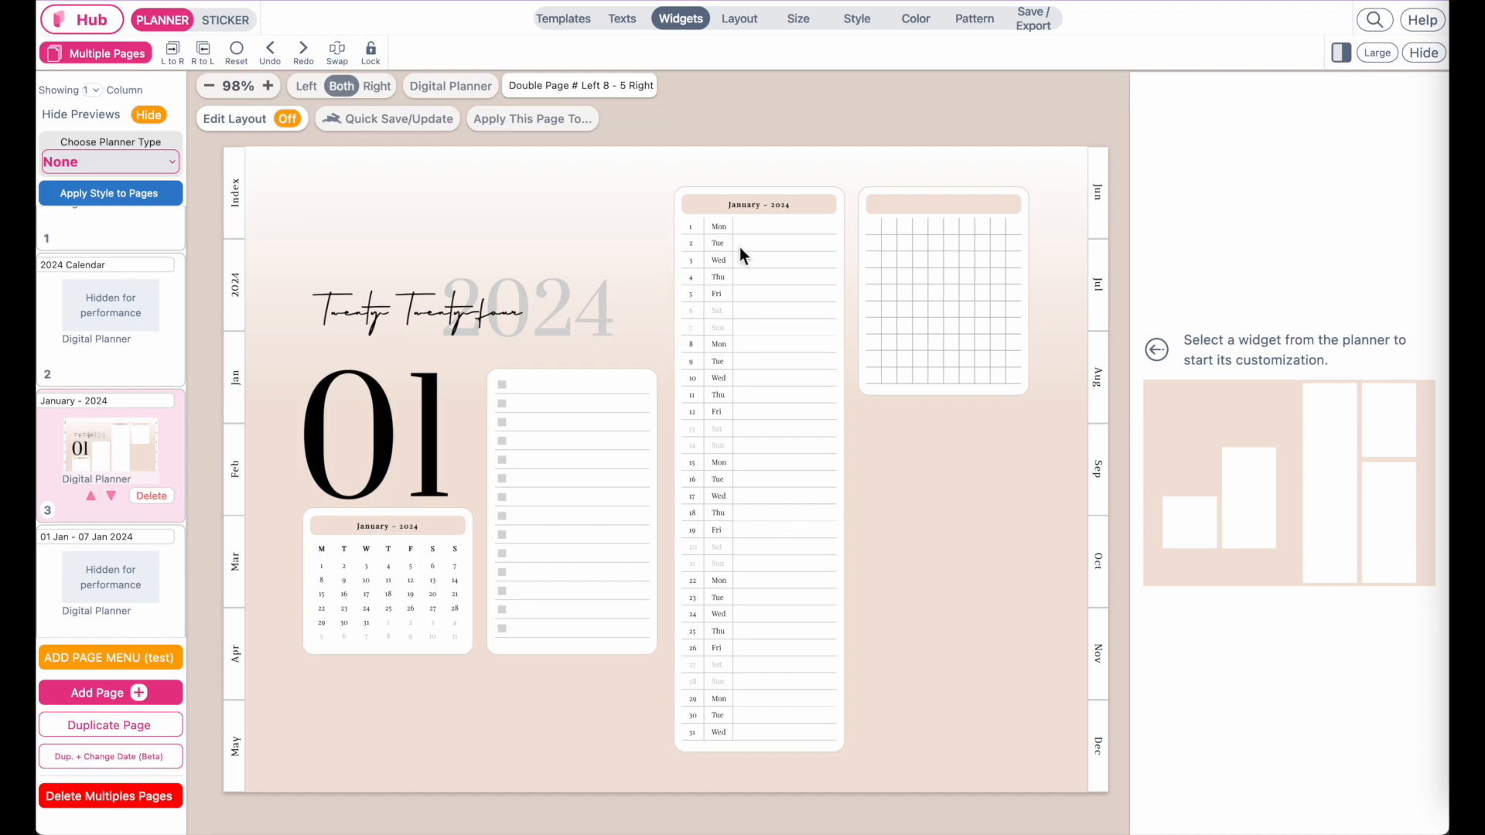
Start applying the January page's skeleton to other pages and clear all preselected target pages.
click(512, 121)
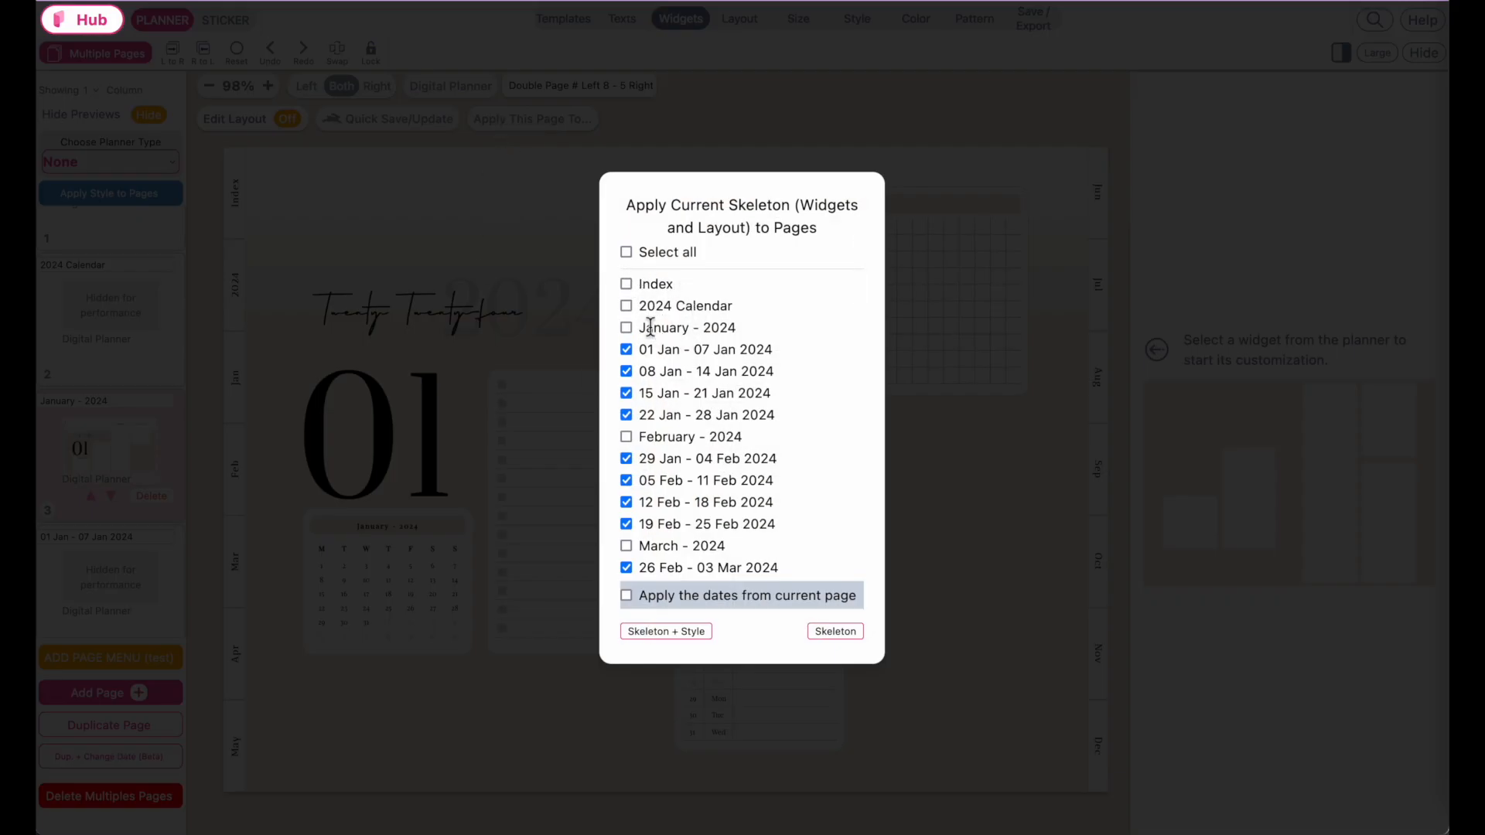
click(667, 254)
click(666, 254)
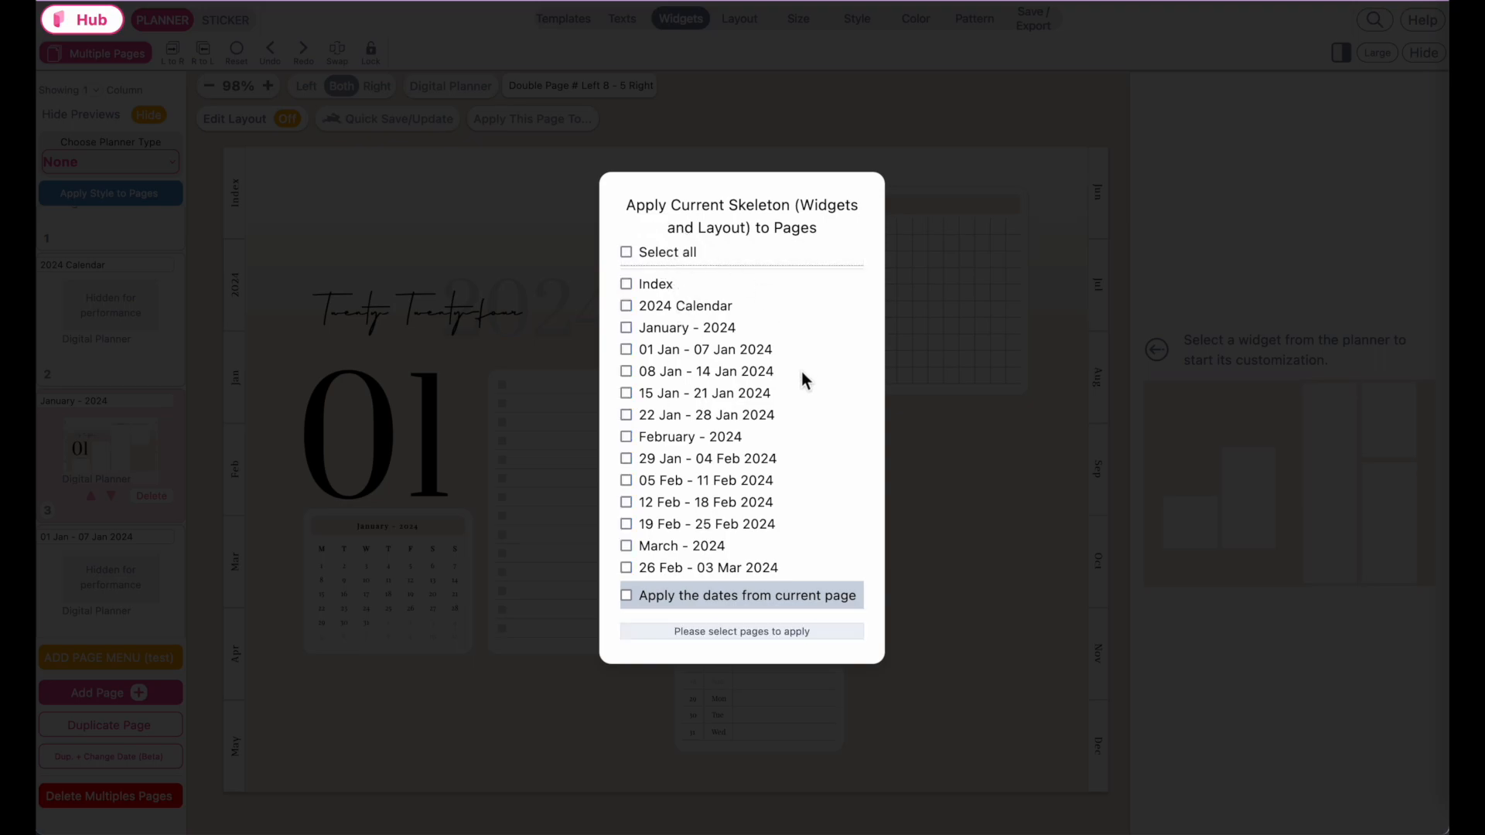
Select the monthly pages from January to December 2024 as targets and apply the current skeleton together with its style.
click(632, 328)
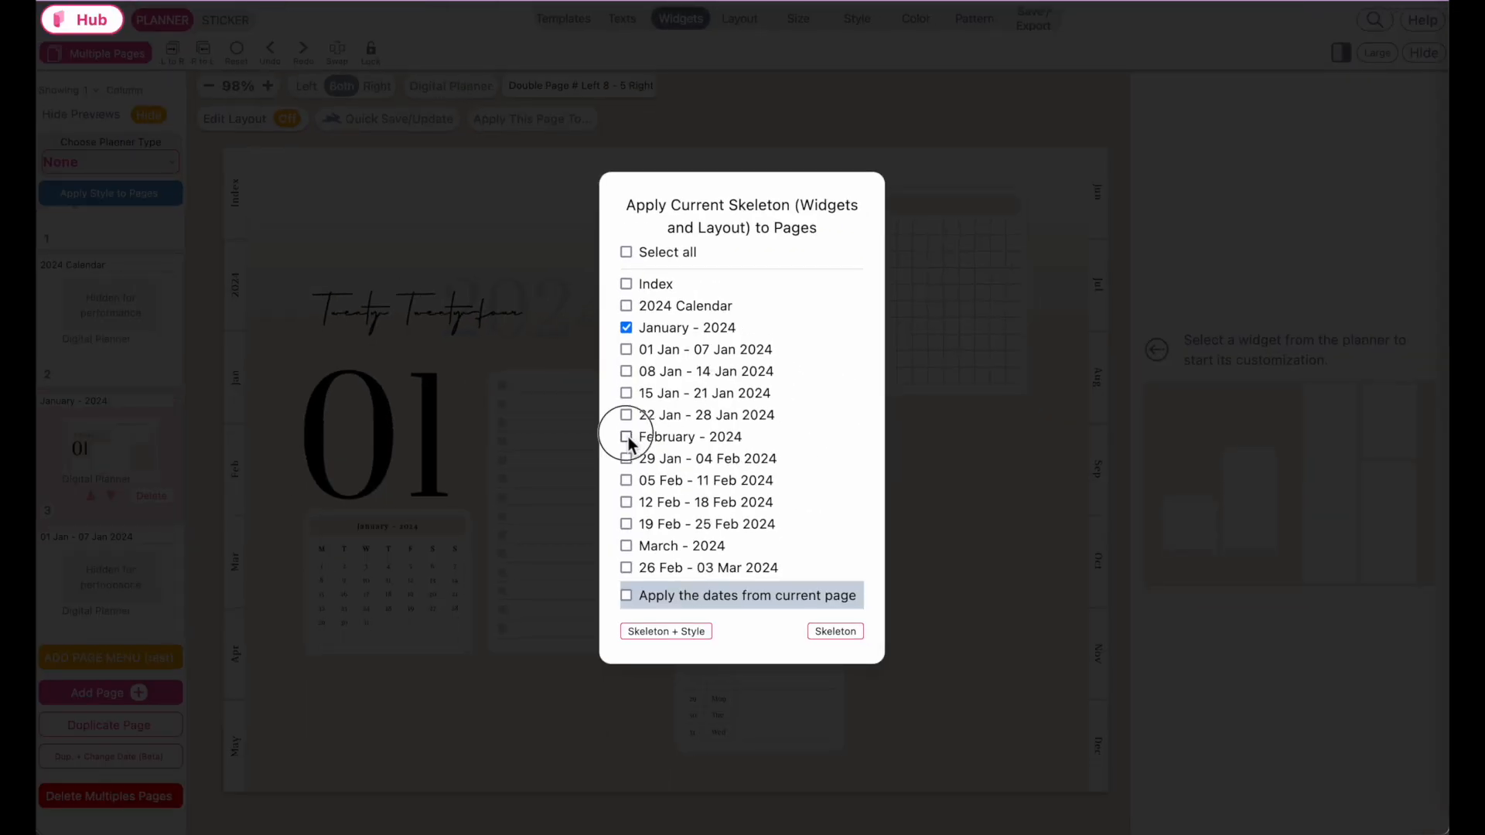
click(627, 438)
scroll(721, 468, down, 3)
click(627, 499)
scroll(673, 497, down, 4)
click(627, 442)
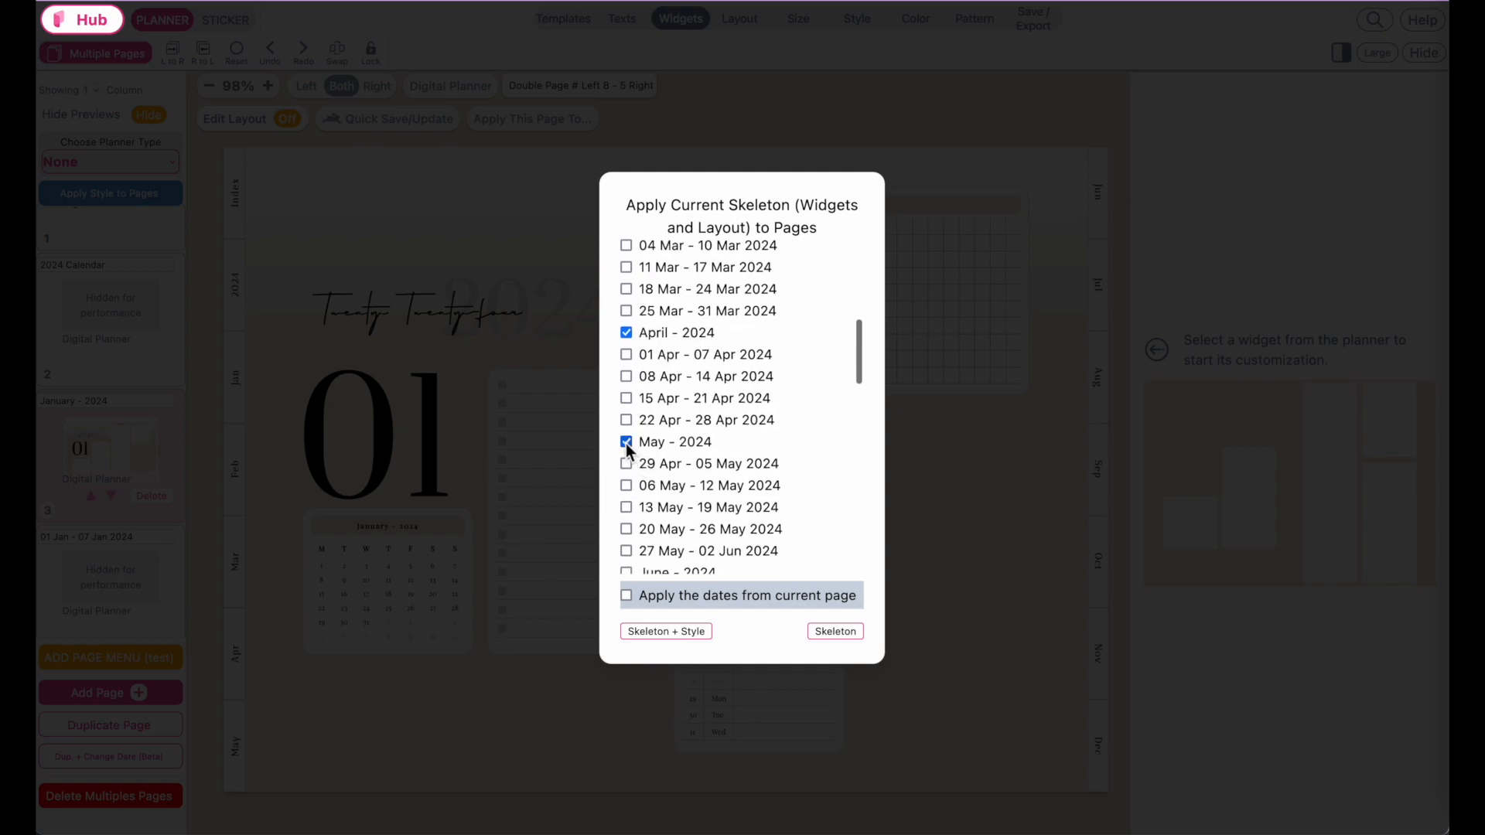
scroll(627, 452, down, 3)
click(627, 464)
scroll(626, 466, down, 3)
click(627, 465)
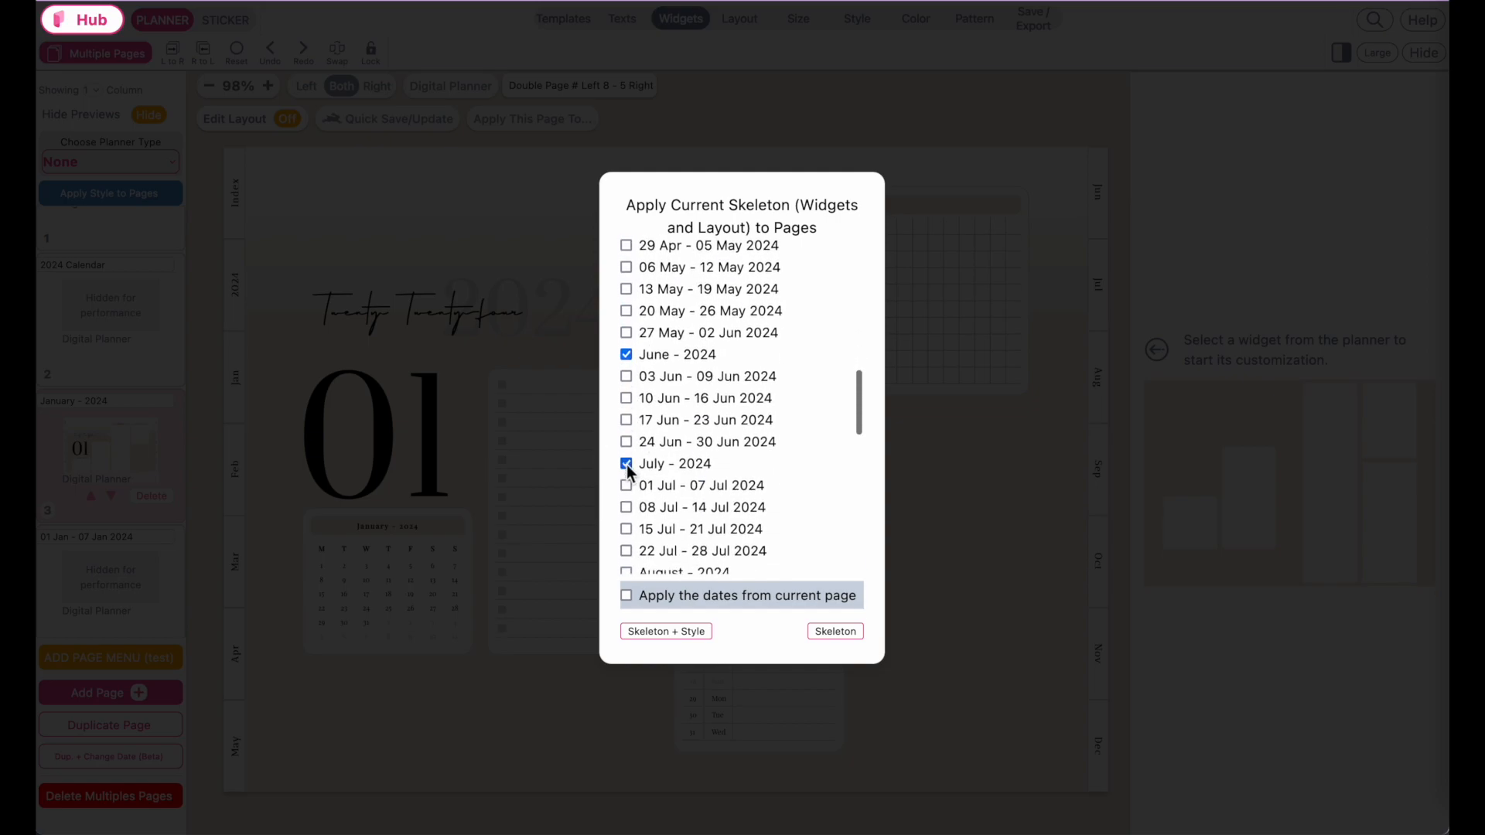
scroll(627, 466, down, 4)
click(633, 412)
scroll(632, 412, down, 4)
click(633, 412)
scroll(633, 412, down, 3)
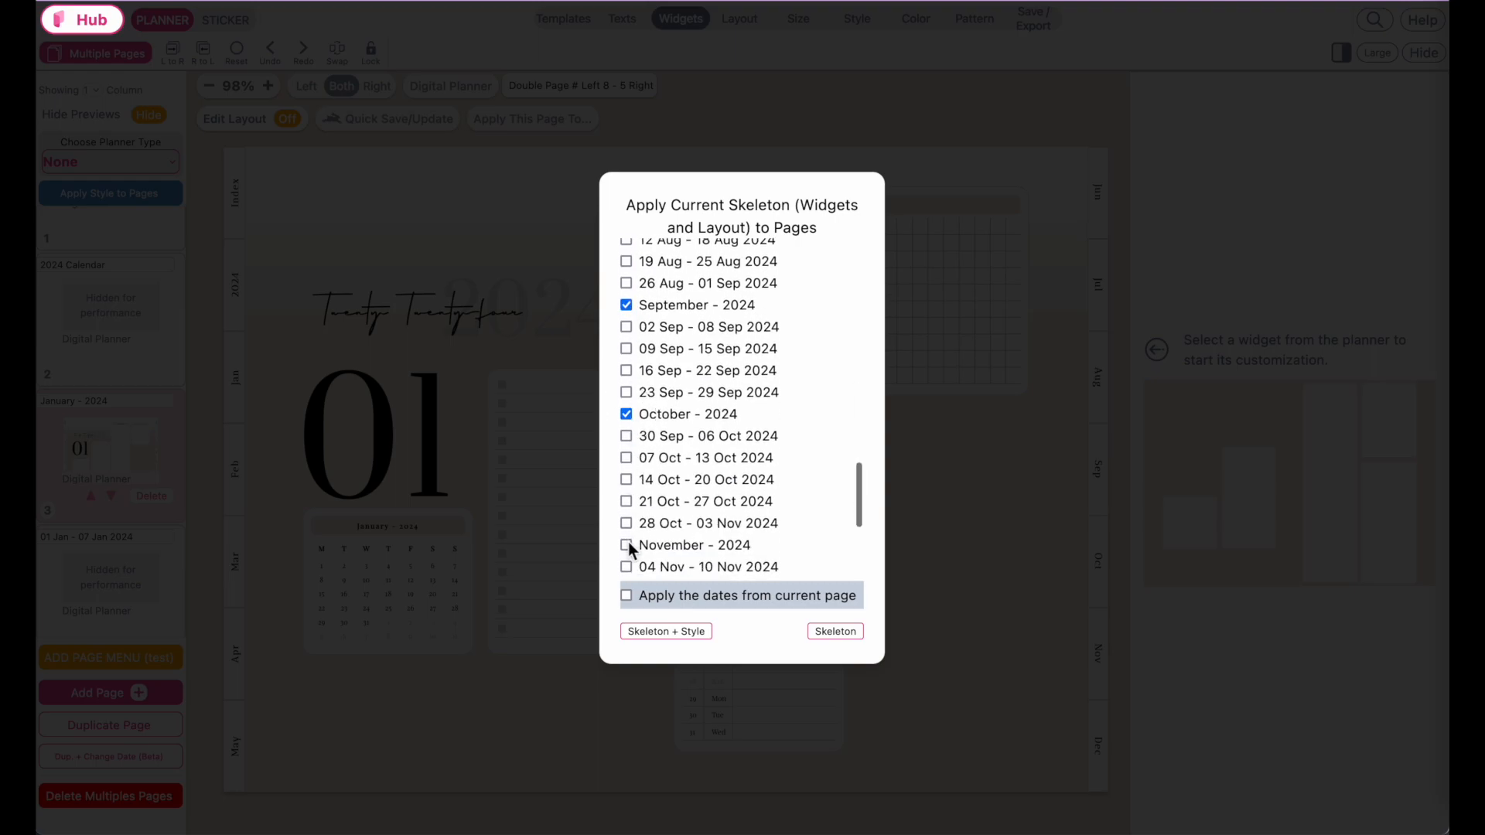
scroll(628, 546, down, 4)
click(628, 517)
scroll(628, 517, down, 2)
scroll(741, 512, up, 5)
scroll(741, 513, up, 15)
click(691, 639)
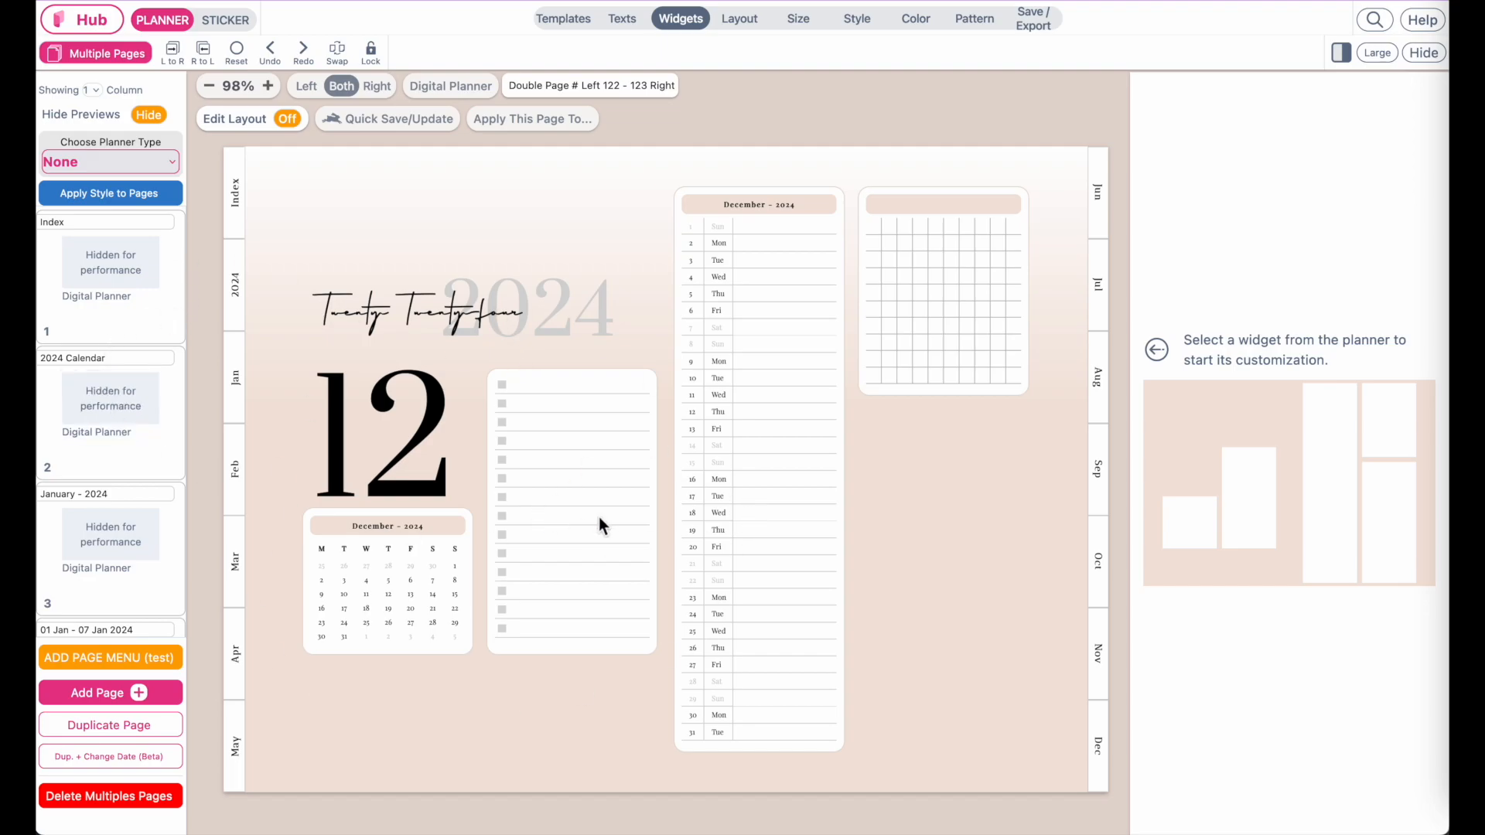
Check the January and February 2024 monthly pages and the 29 Jan - 04 Feb 2024 weekly page.
click(105, 419)
click(111, 532)
scroll(147, 403, down, 10)
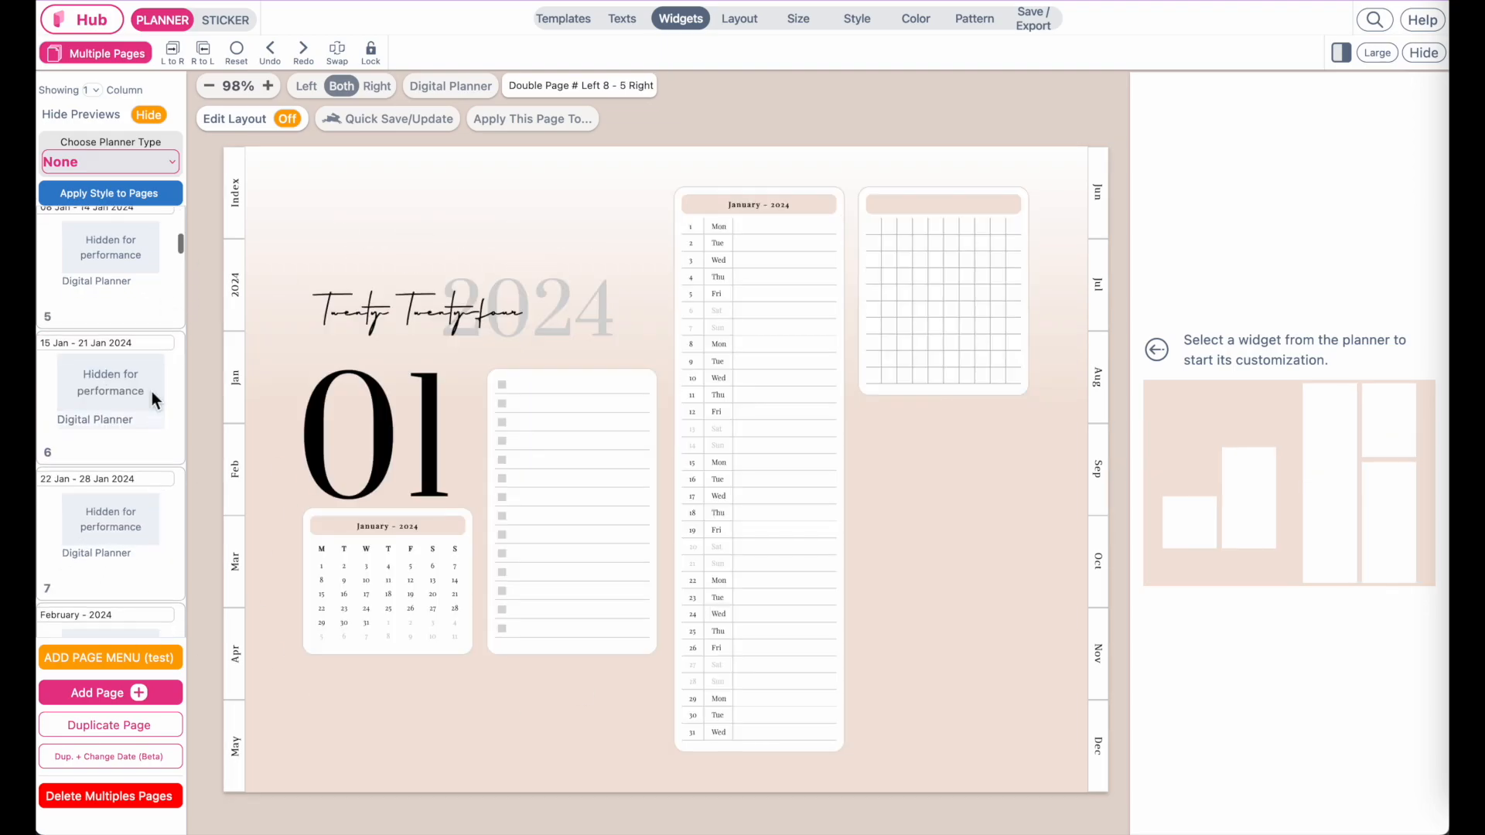
click(119, 333)
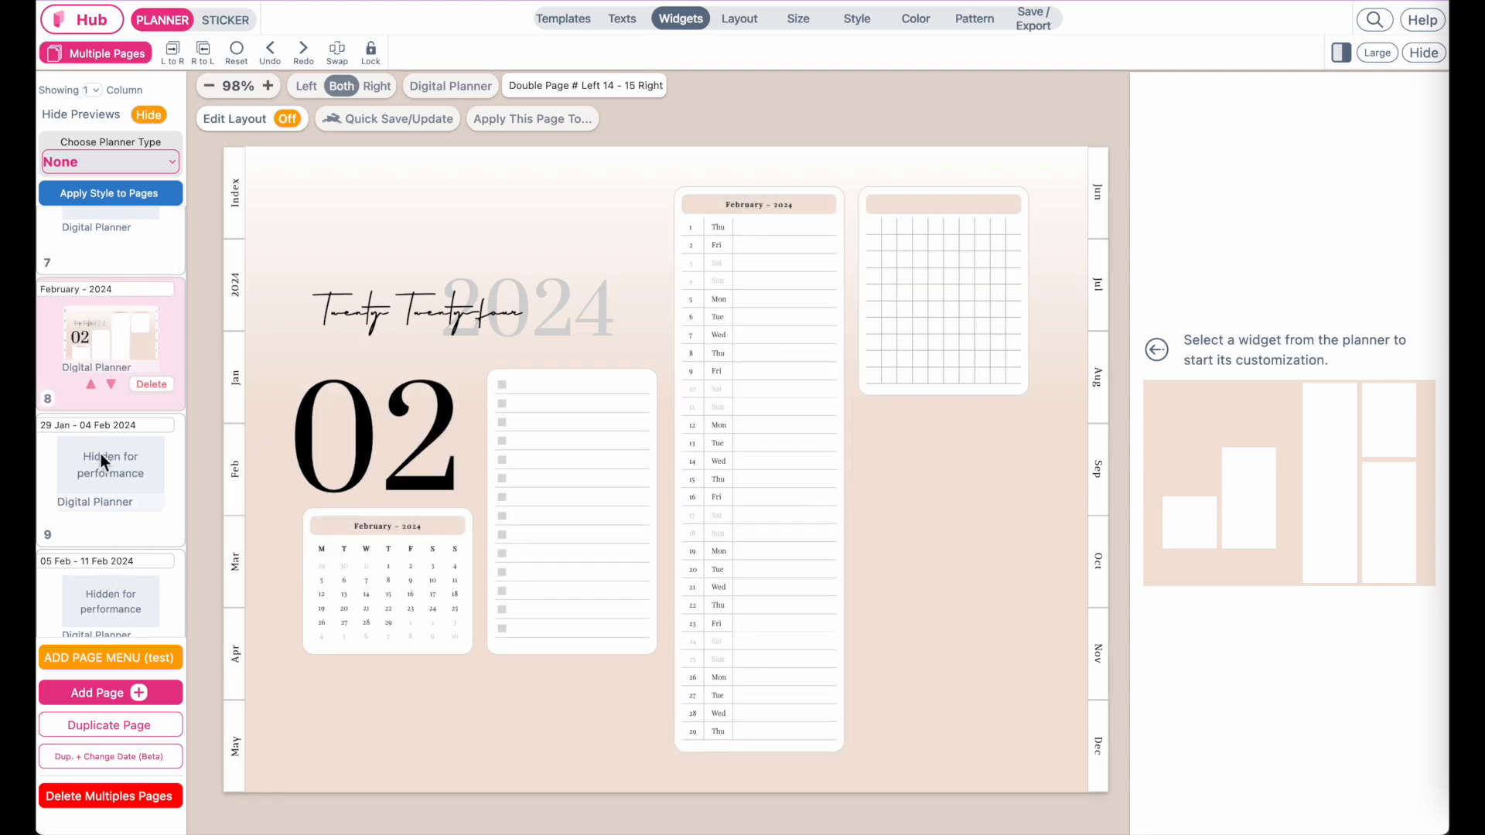
scroll(77, 433, up, 1)
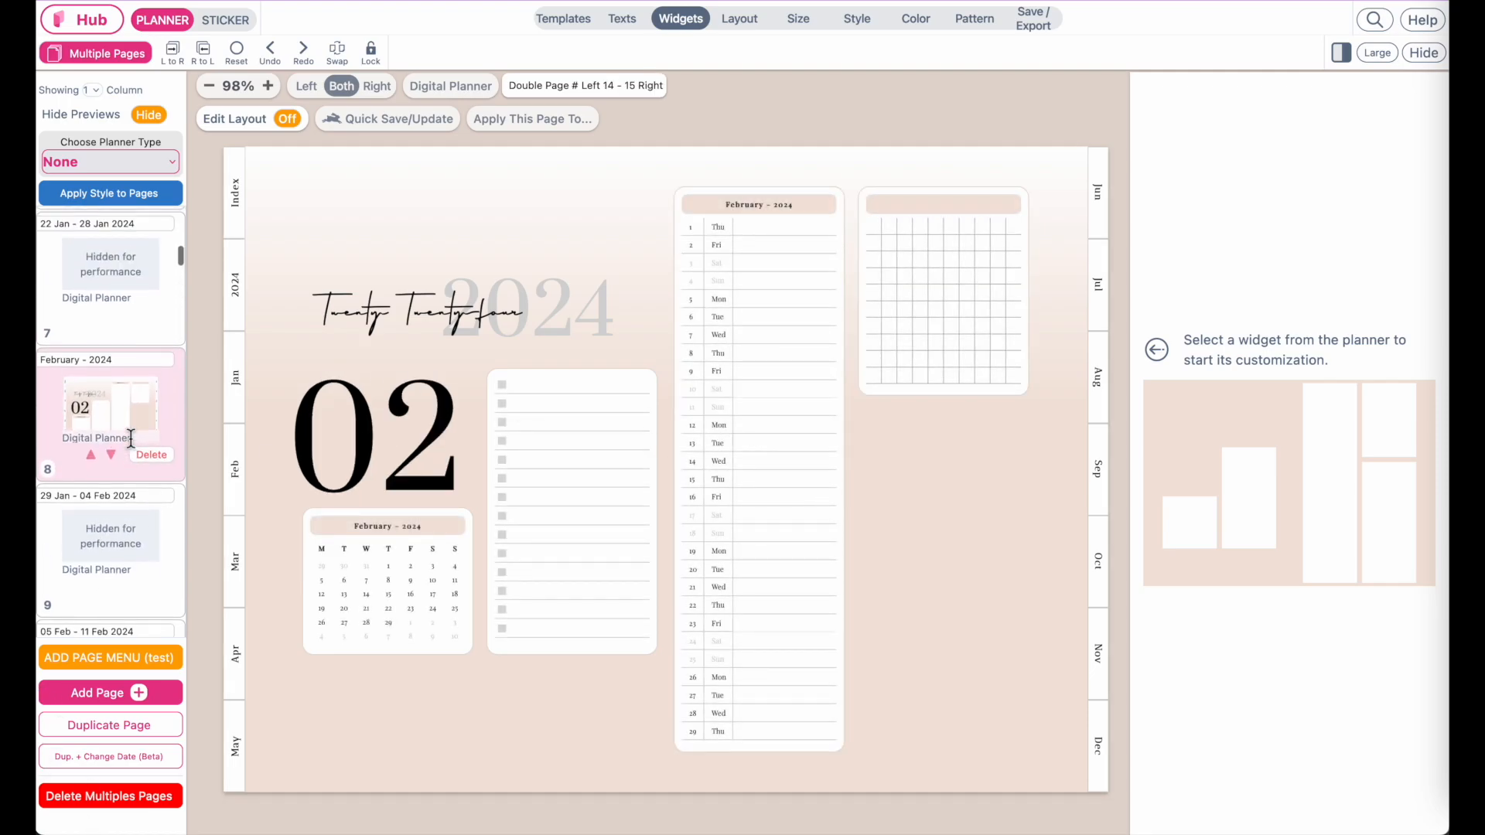
scroll(119, 444, down, 2)
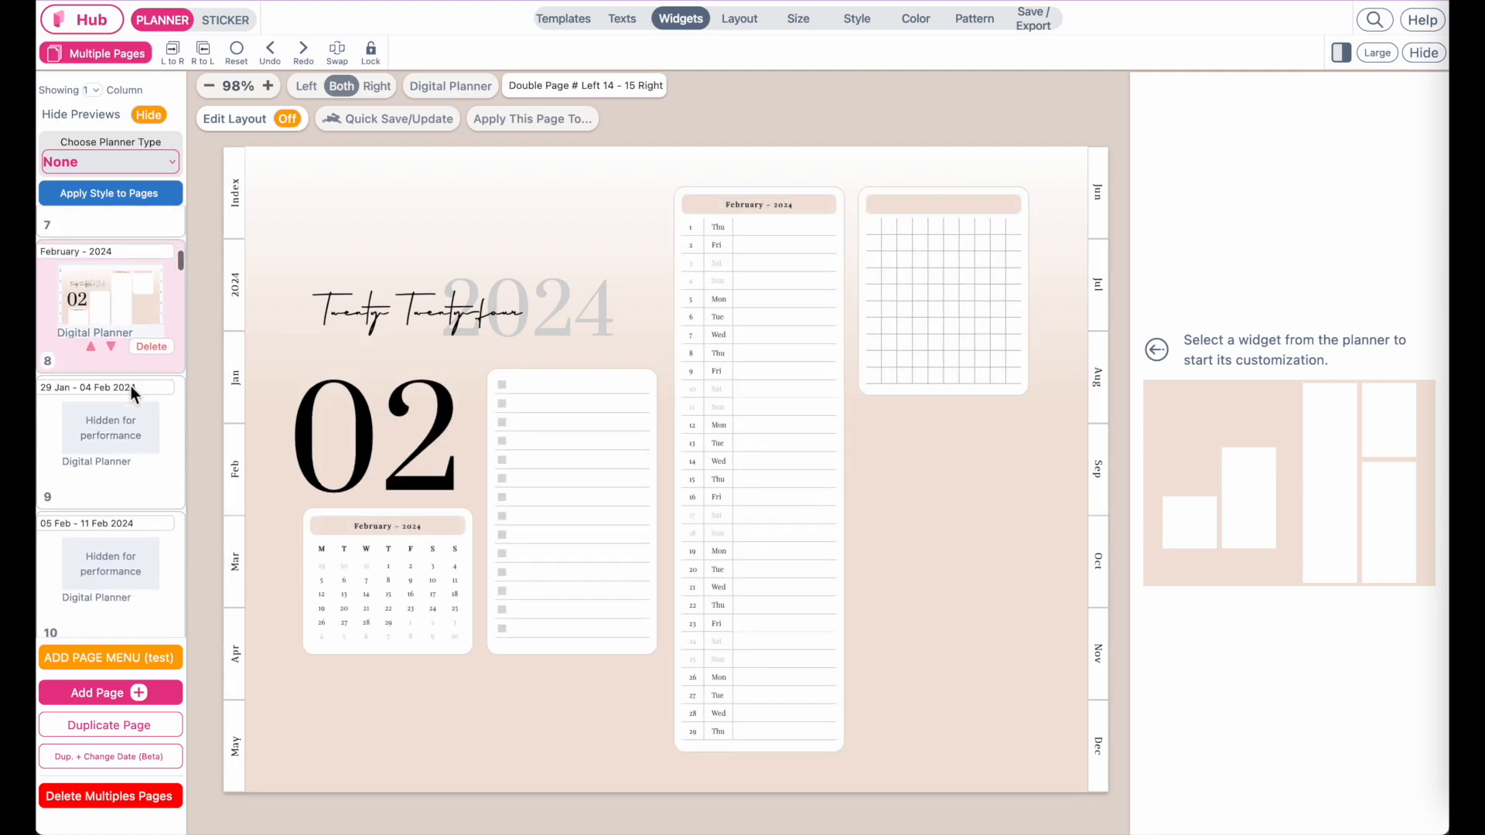
click(86, 462)
Open the 2024 Calendar page and reset the widget style of the January calendar card on the right-hand page.
scroll(85, 462, up, 15)
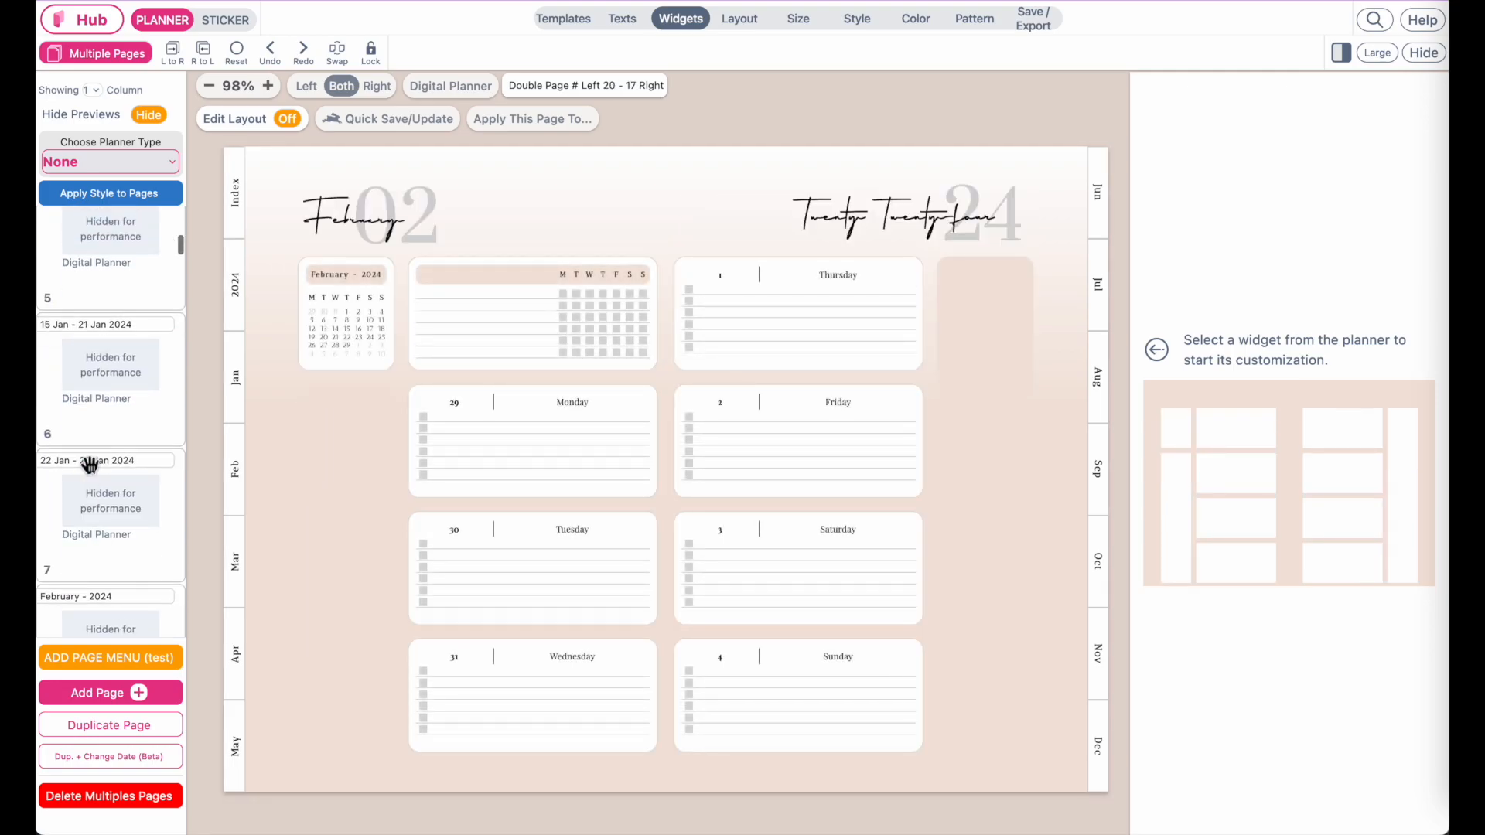
click(84, 461)
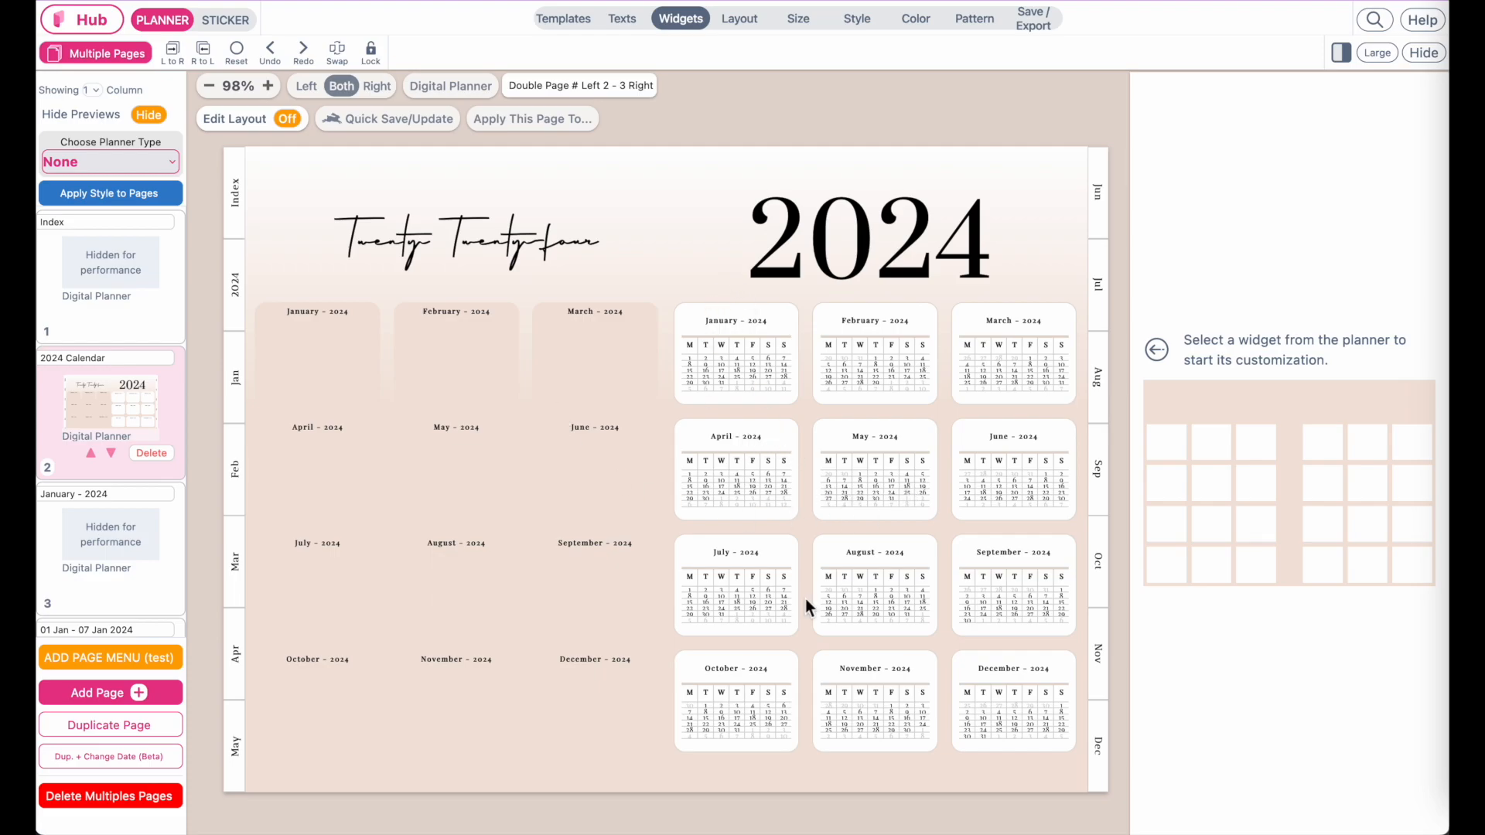
click(715, 323)
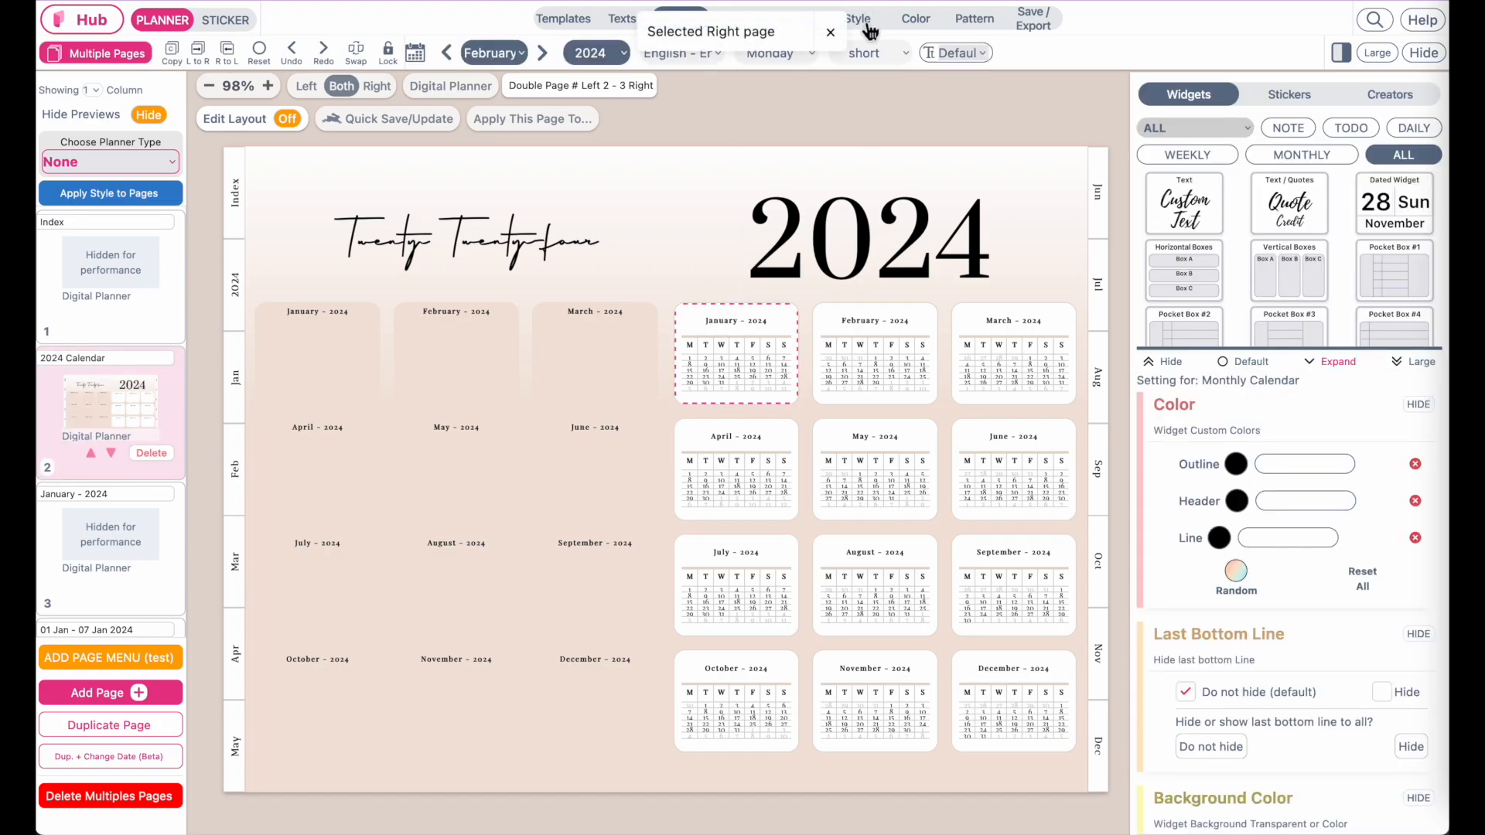
click(859, 22)
click(1353, 183)
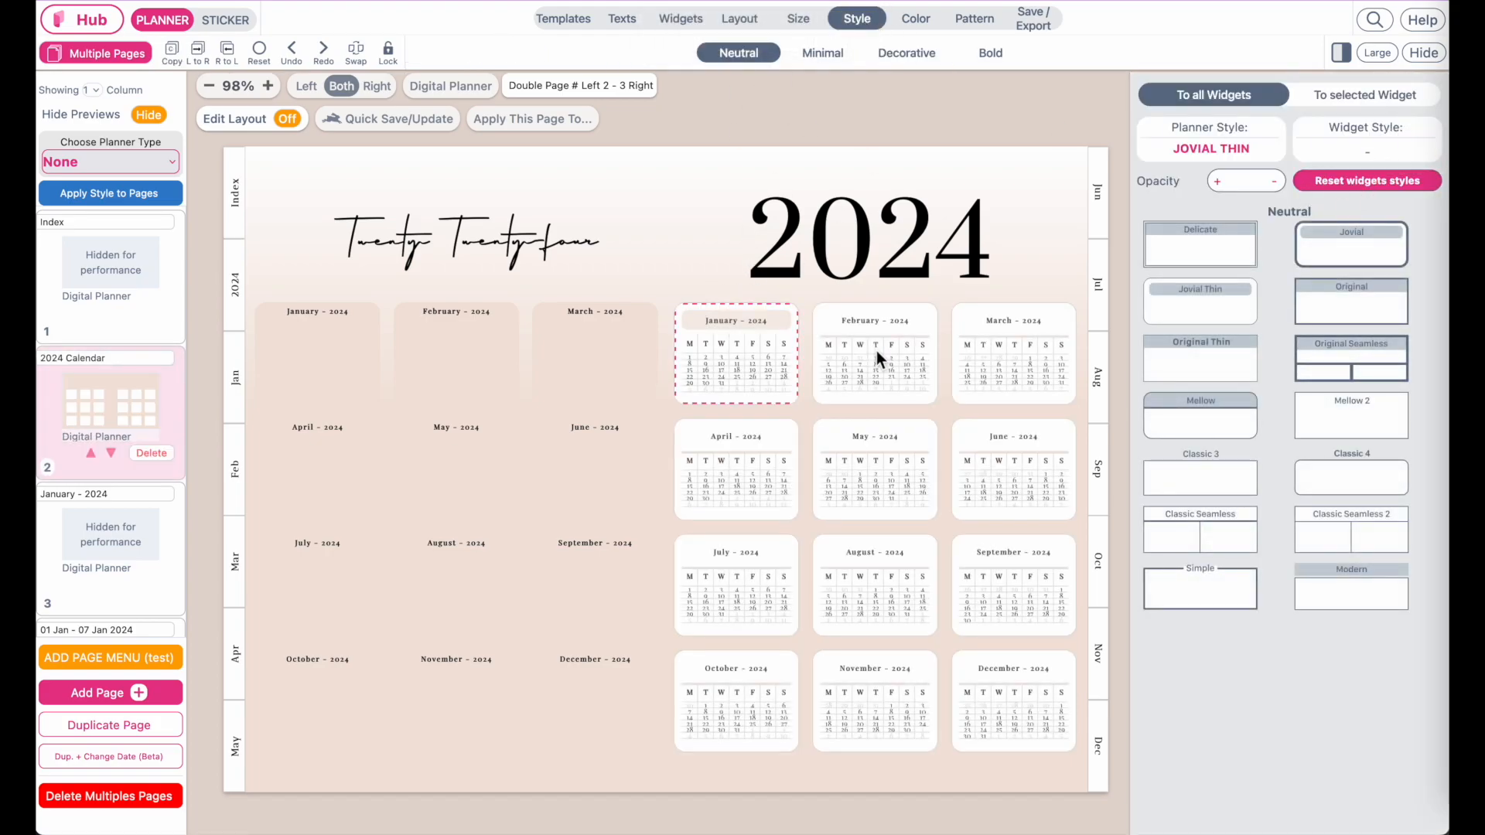
Reset the widget styles of the February and March calendar cards on the 2024 Calendar page.
click(875, 352)
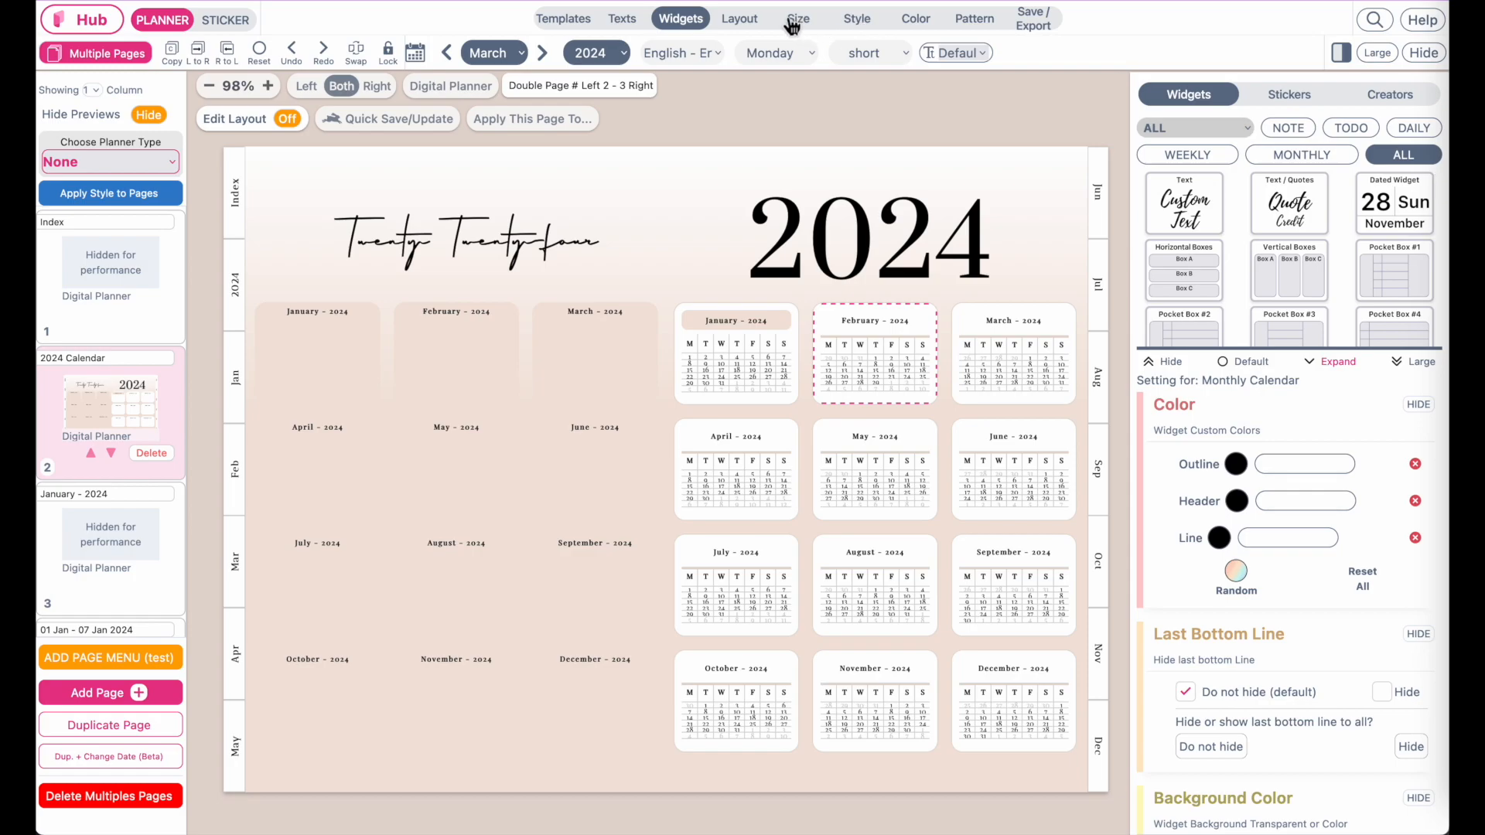
click(868, 24)
click(1398, 183)
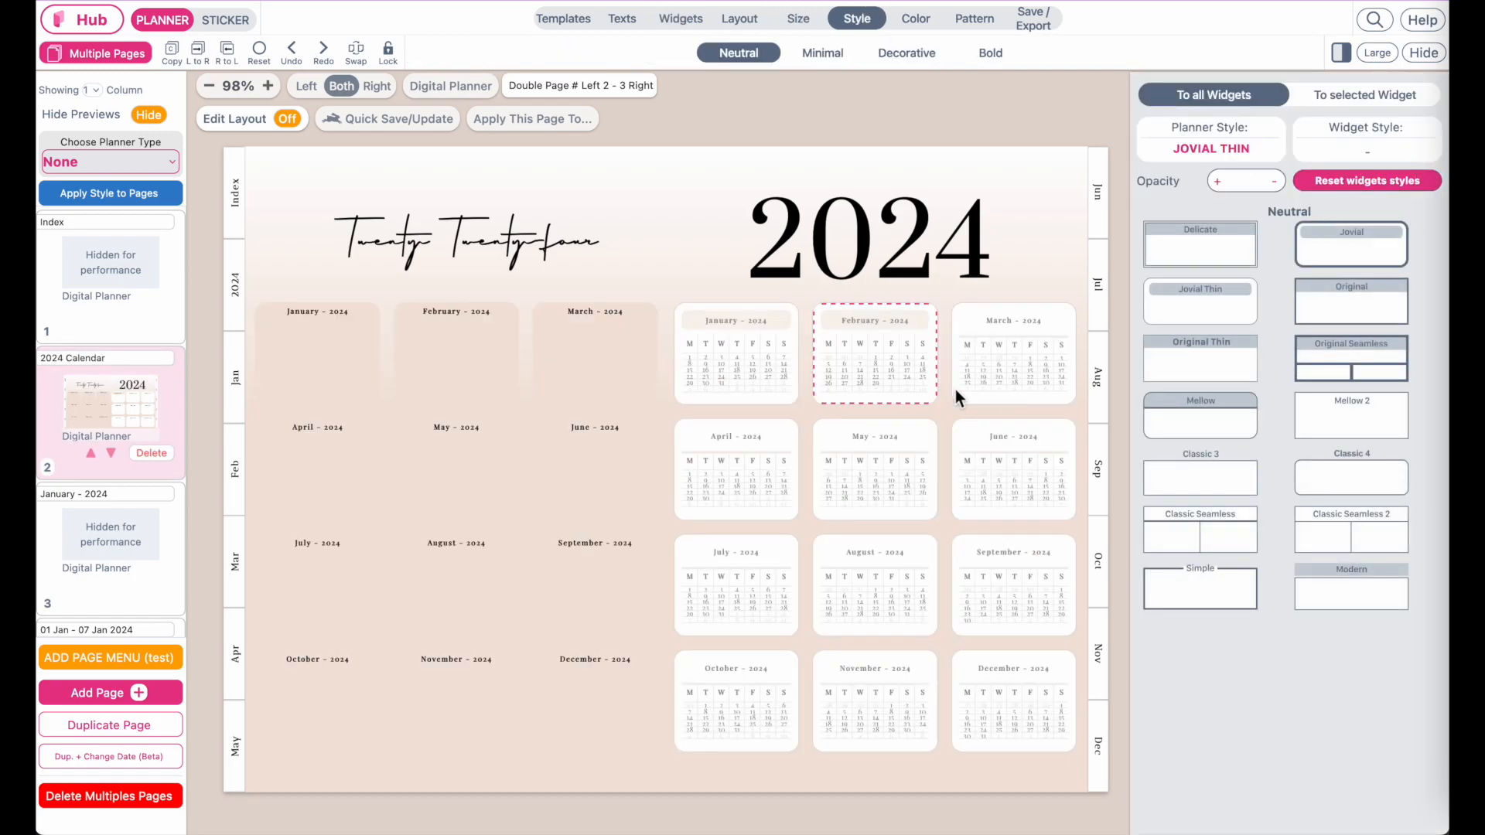
click(981, 328)
click(856, 27)
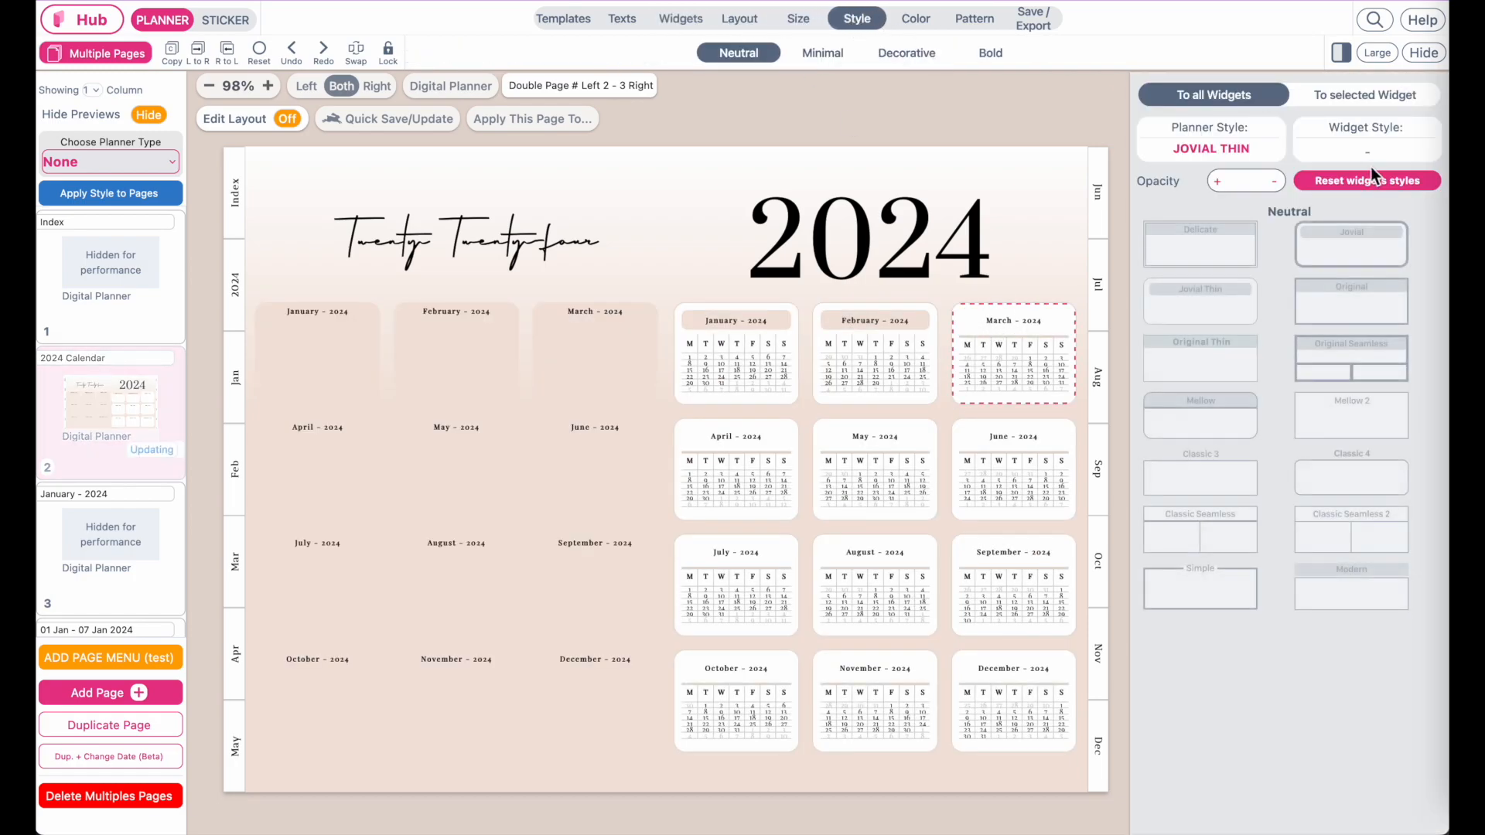
Reset the widget styles of the remaining calendar cards, April to December, on the 2024 Calendar page.
click(730, 449)
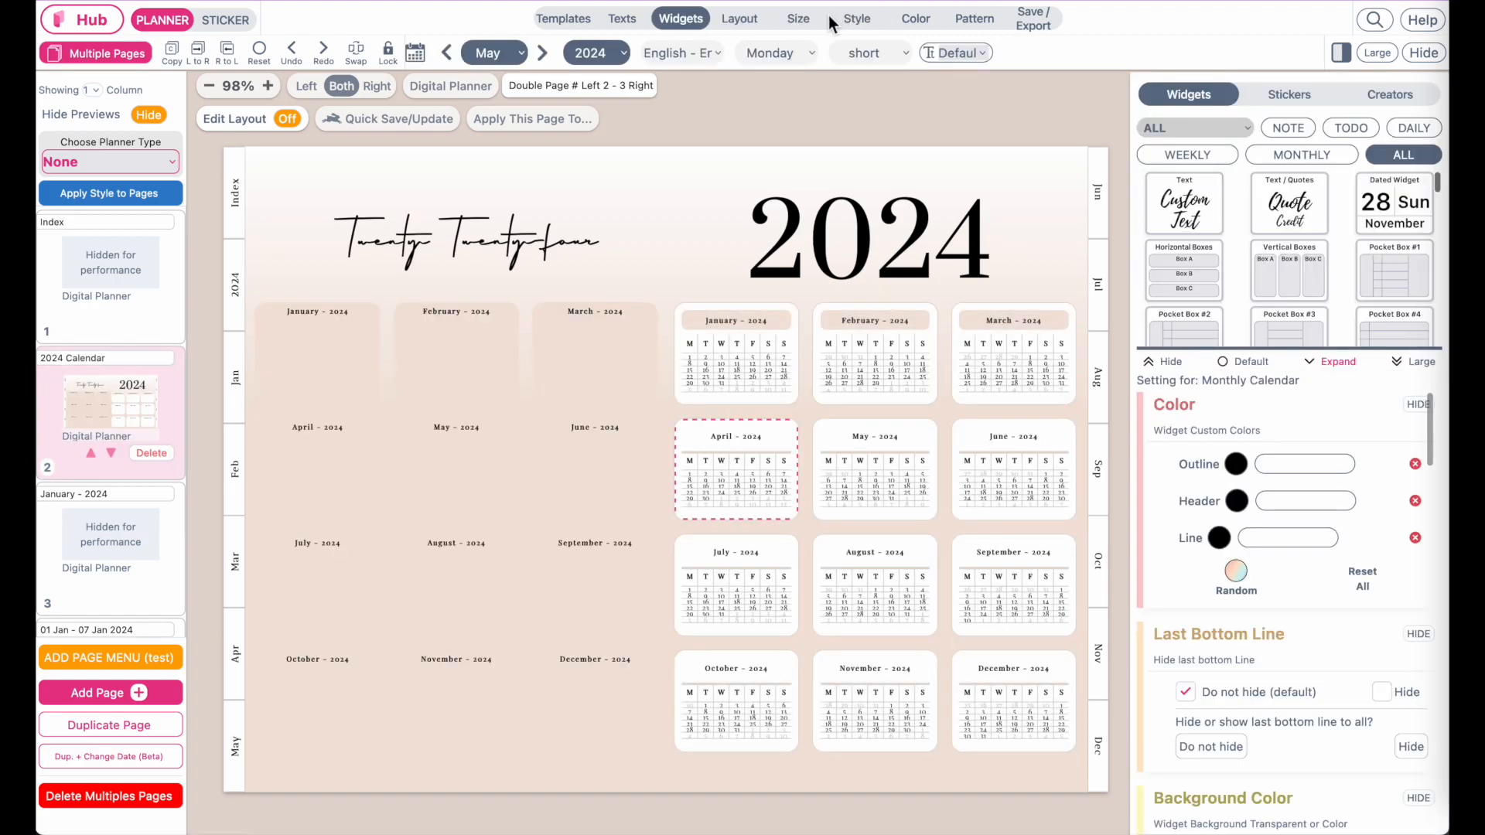
click(856, 19)
click(866, 457)
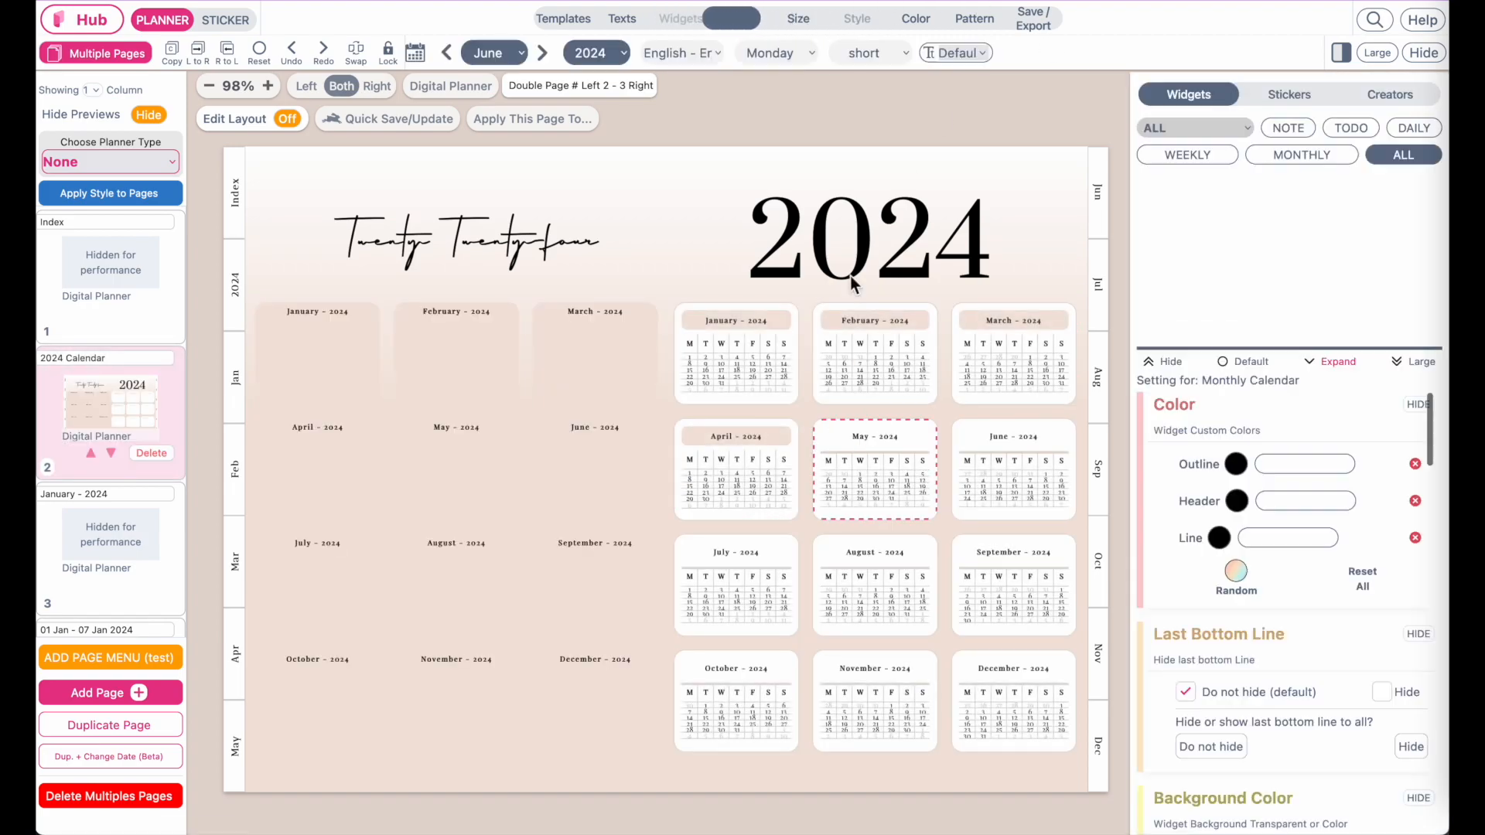
click(856, 18)
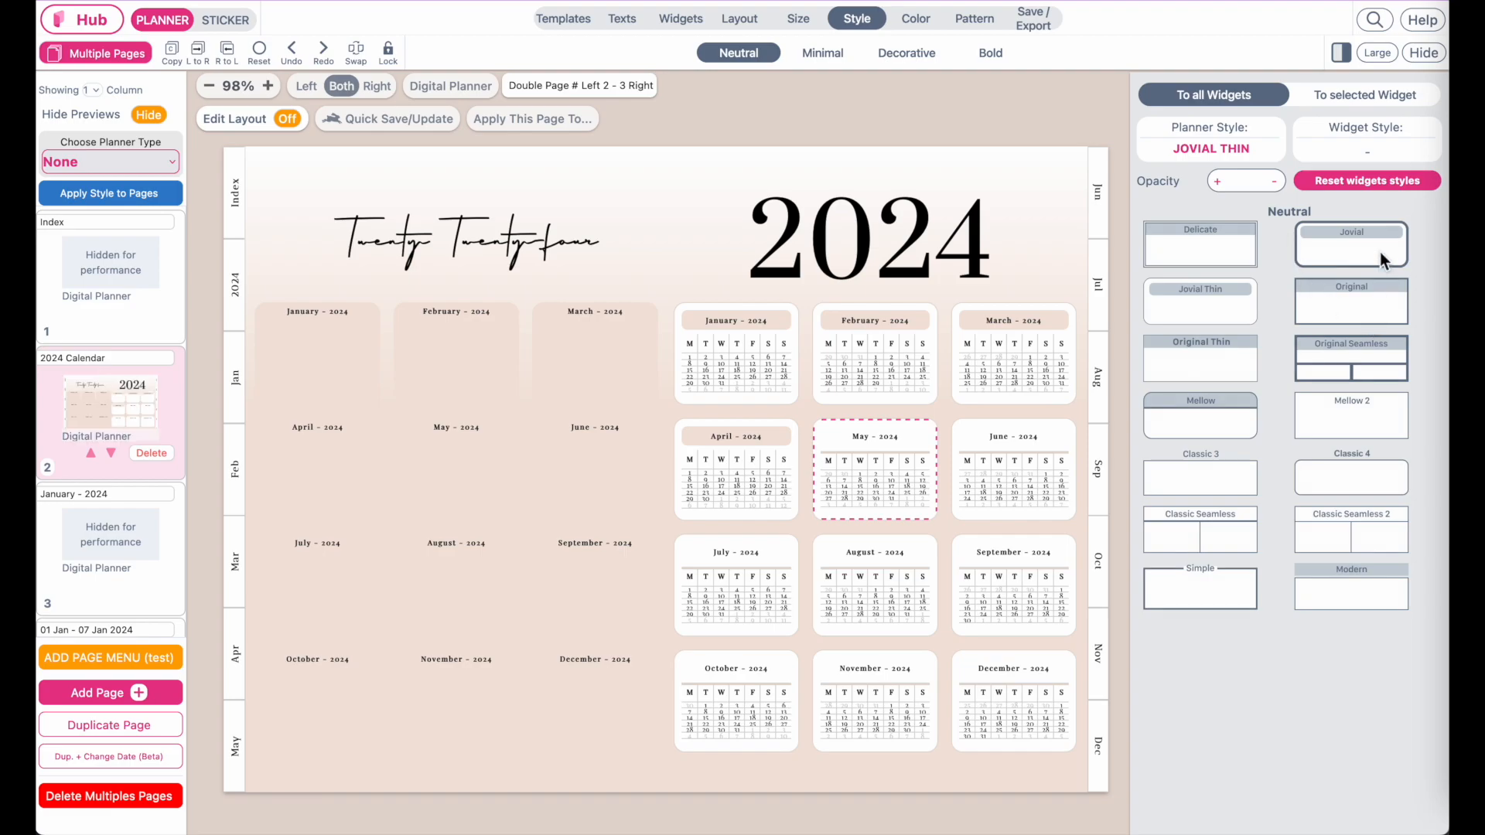
click(1200, 301)
click(1013, 469)
click(857, 27)
scroll(847, 588, down, 1)
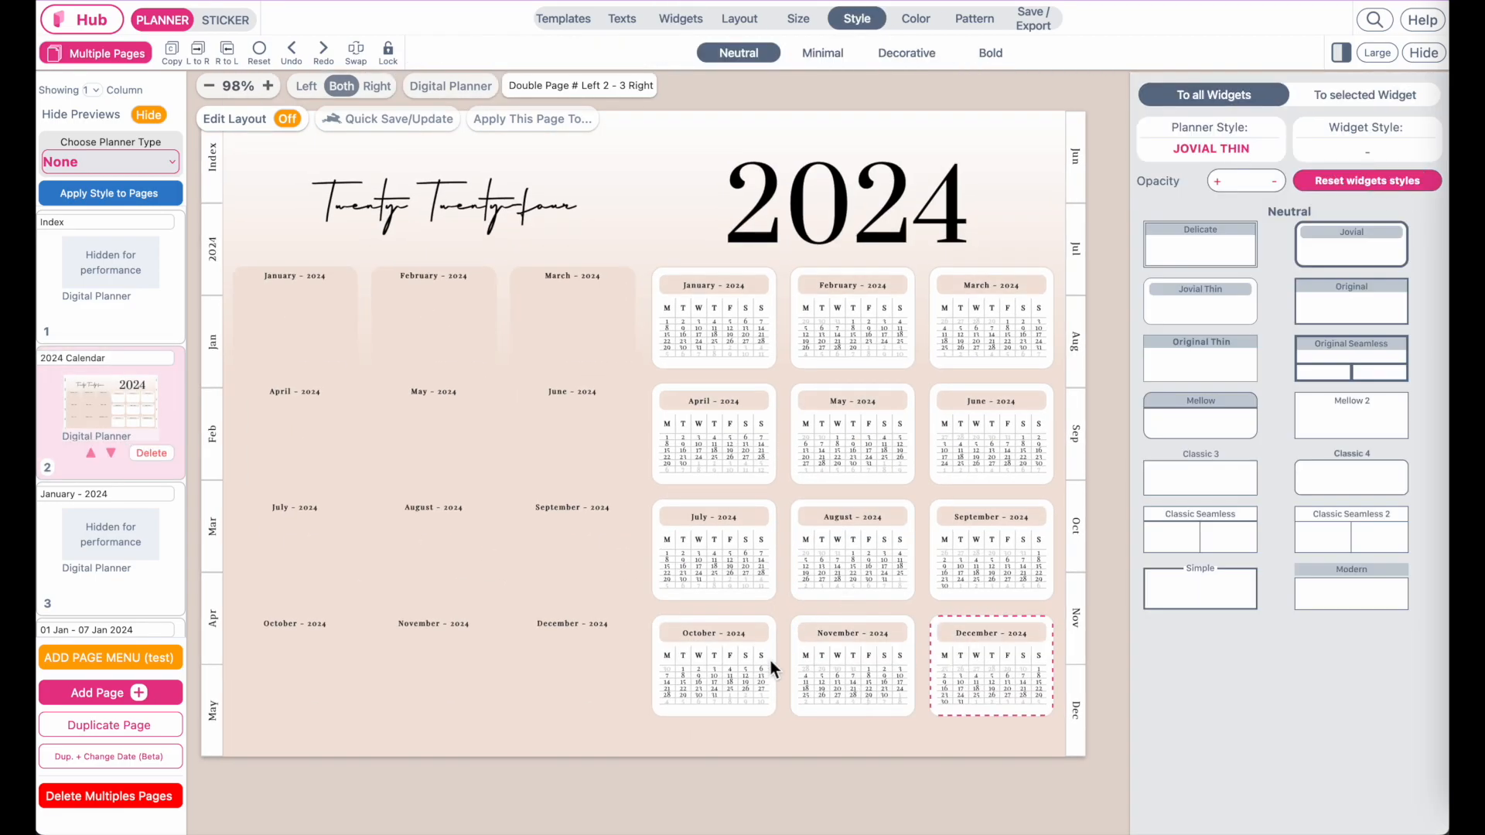
scroll(770, 660, right, 1)
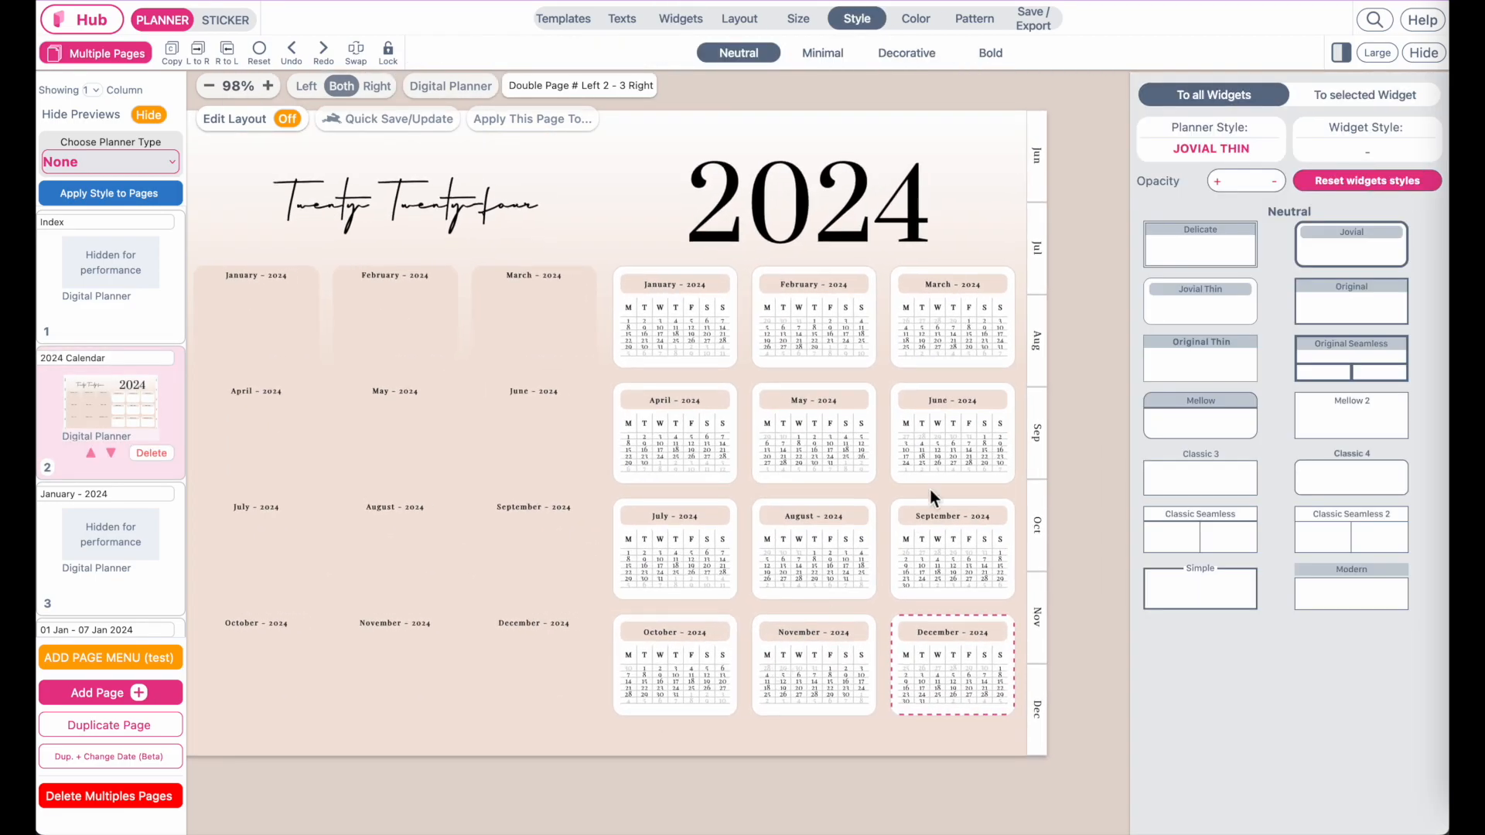
scroll(974, 447, up, 2)
scroll(973, 447, right, 2)
scroll(973, 447, down, 3)
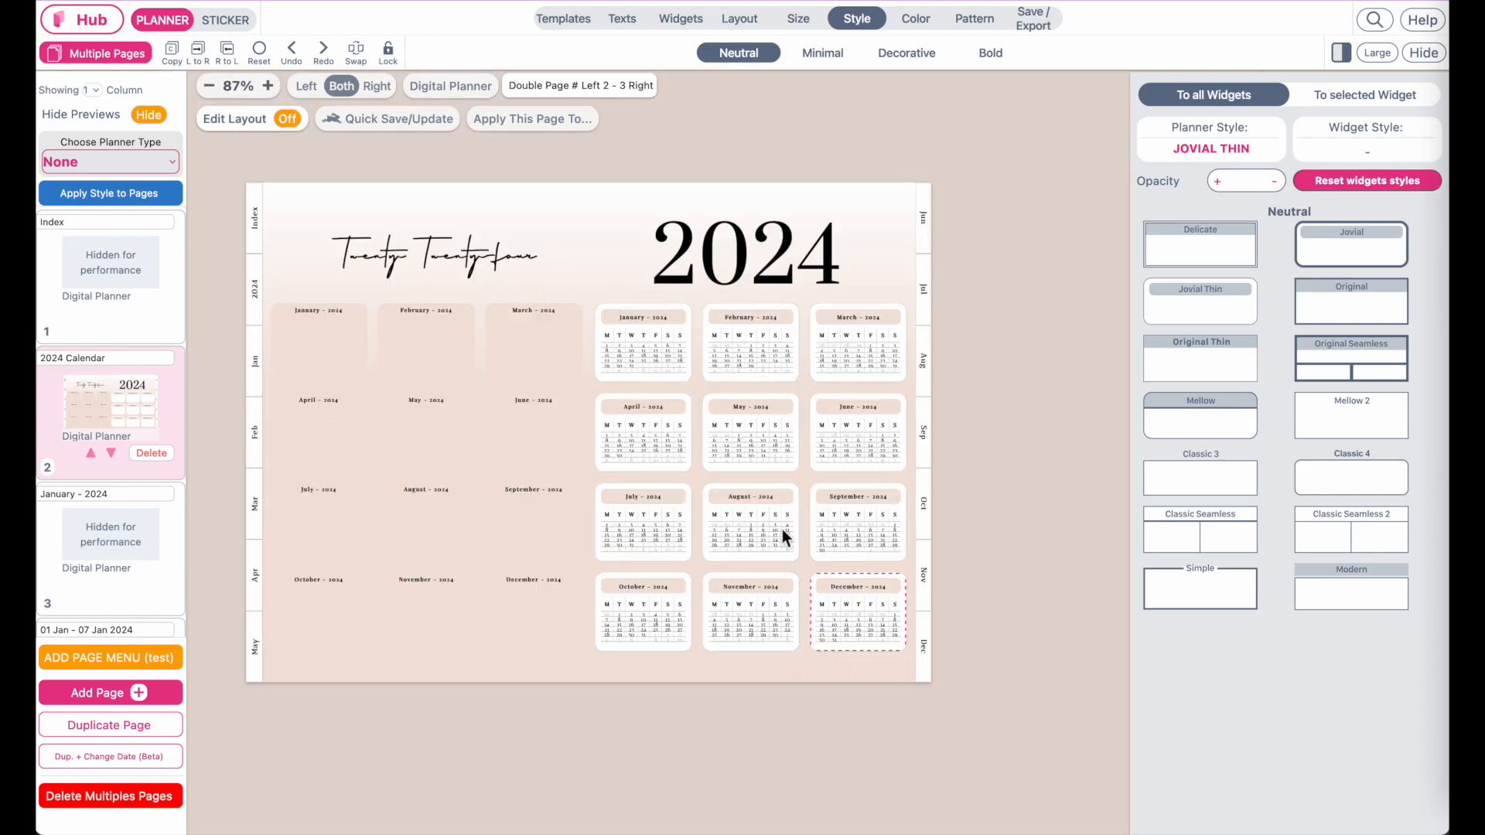
Enable layout editing on the 2024 Calendar page and set the right-hand page's top row height to 0.4 fraction.
scroll(782, 529, up, 1)
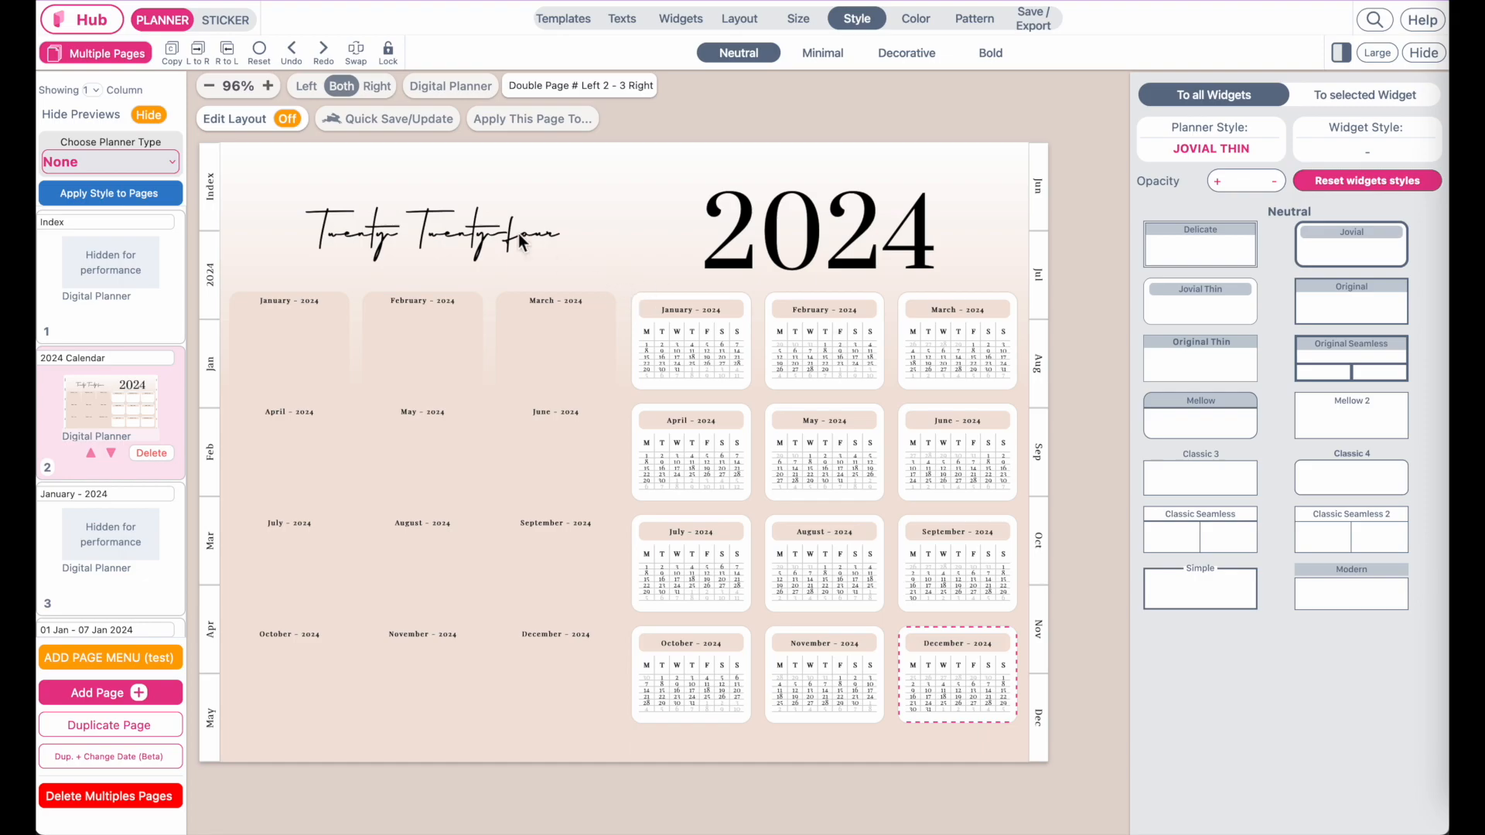
click(198, 121)
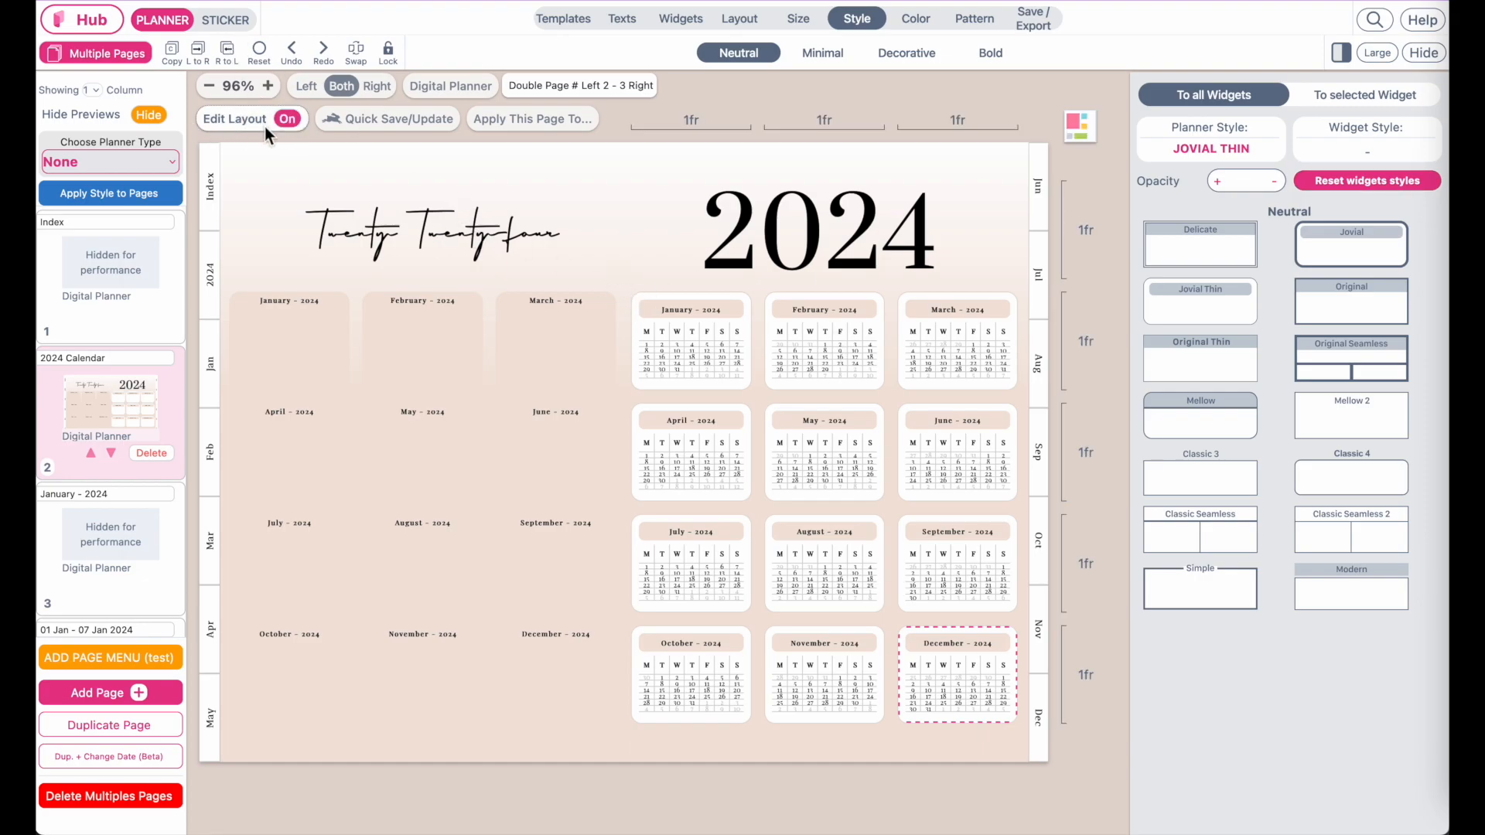
click(1075, 252)
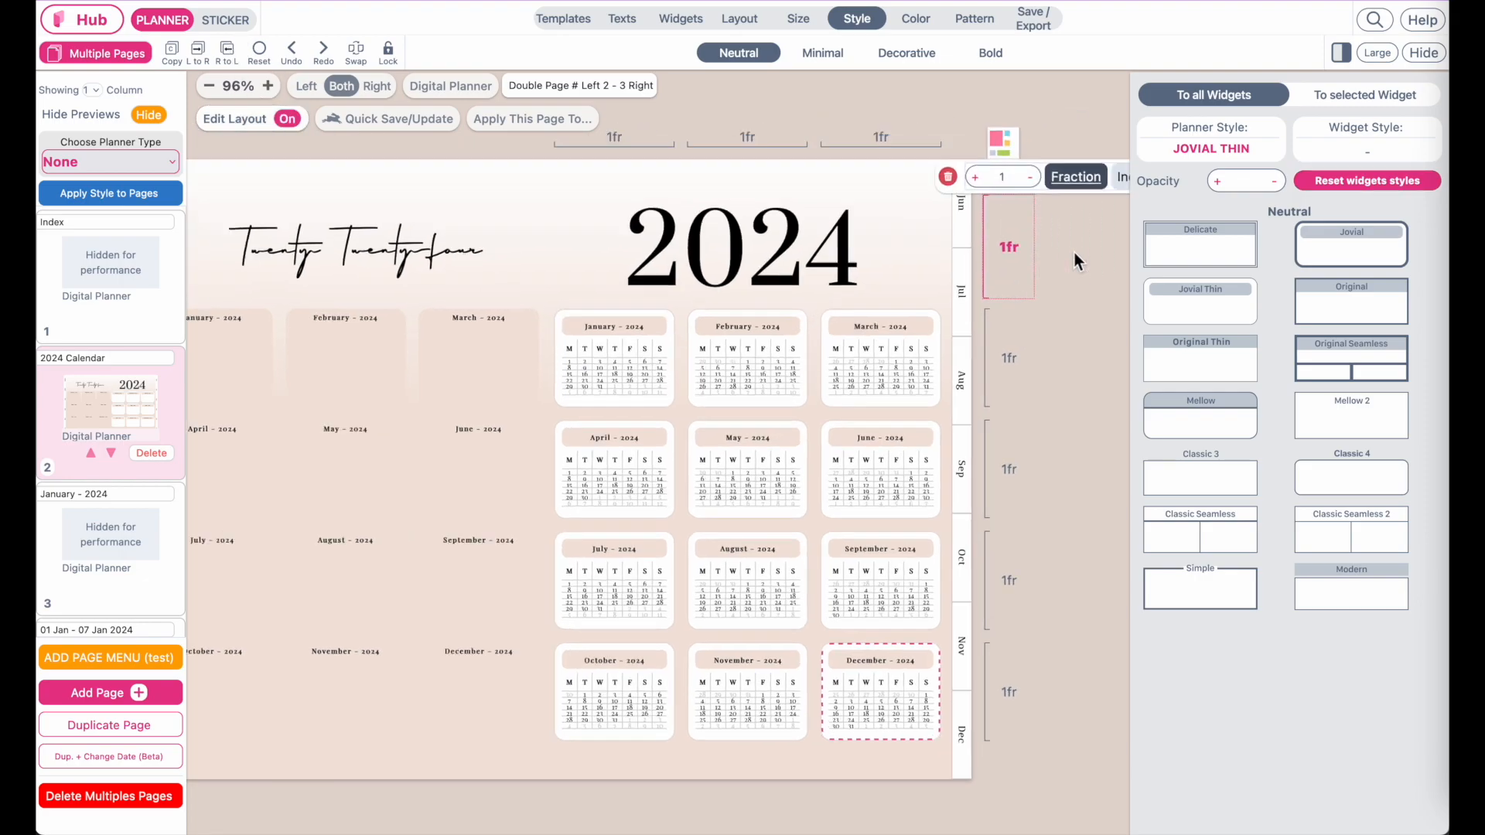
click(975, 192)
click(976, 191)
click(975, 192)
click(975, 192)
click(975, 192)
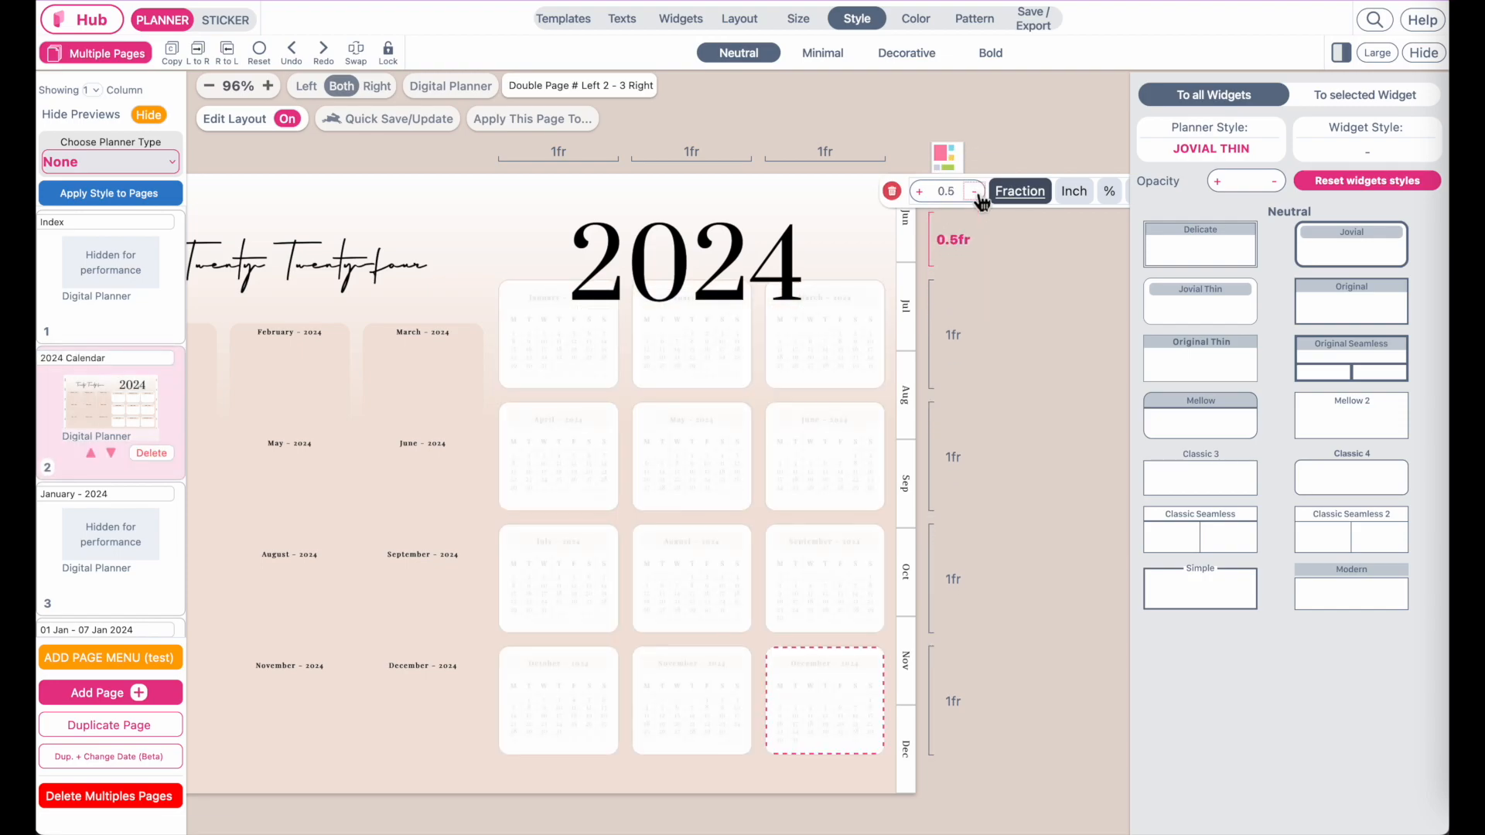
click(976, 192)
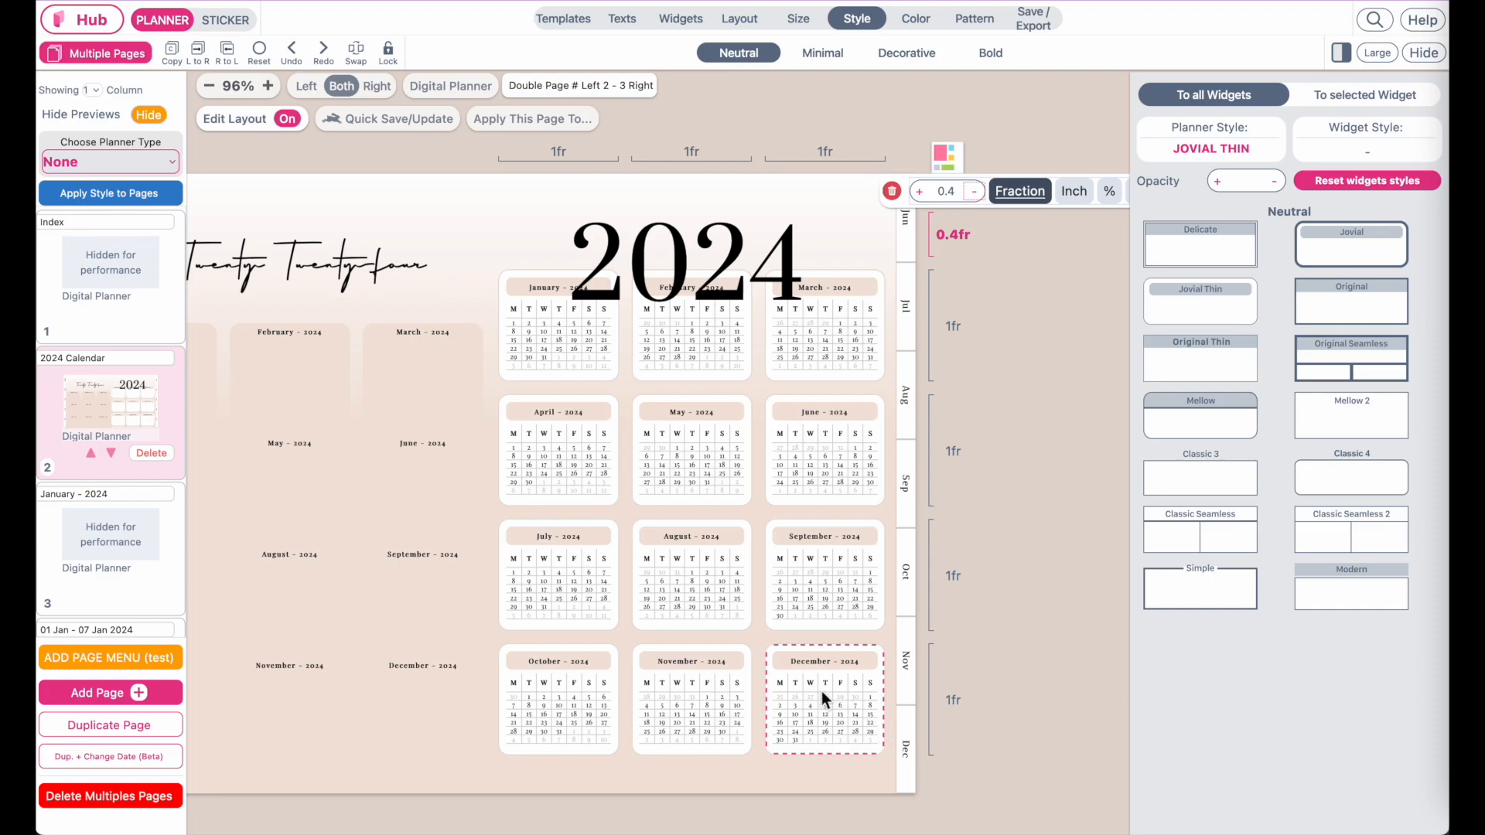
Set the top row height of the left-hand 2024 Calendar page to 0.4 fraction.
scroll(813, 687, left, 3)
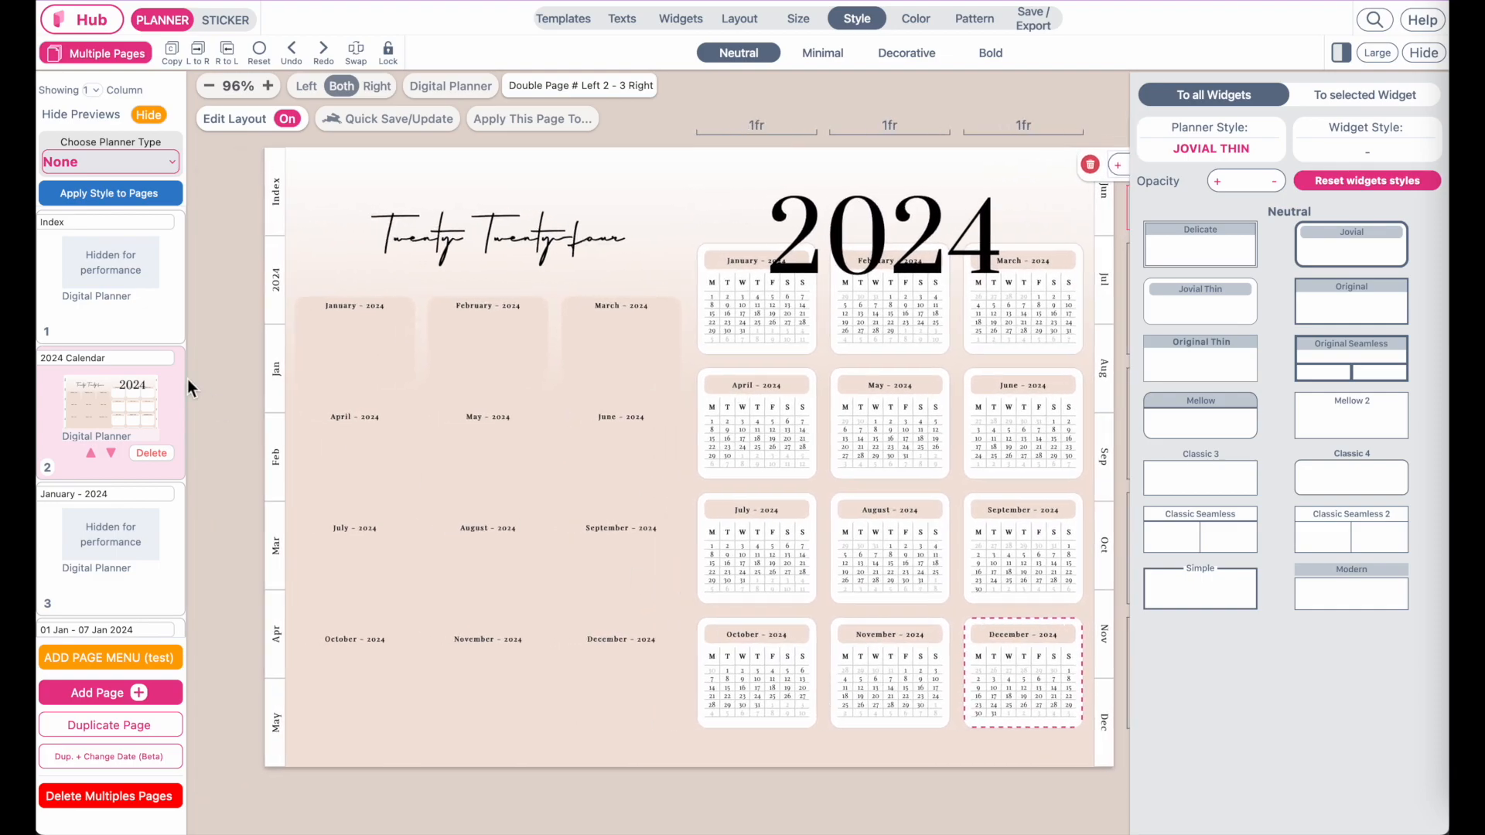
click(341, 323)
scroll(341, 323, left, 2)
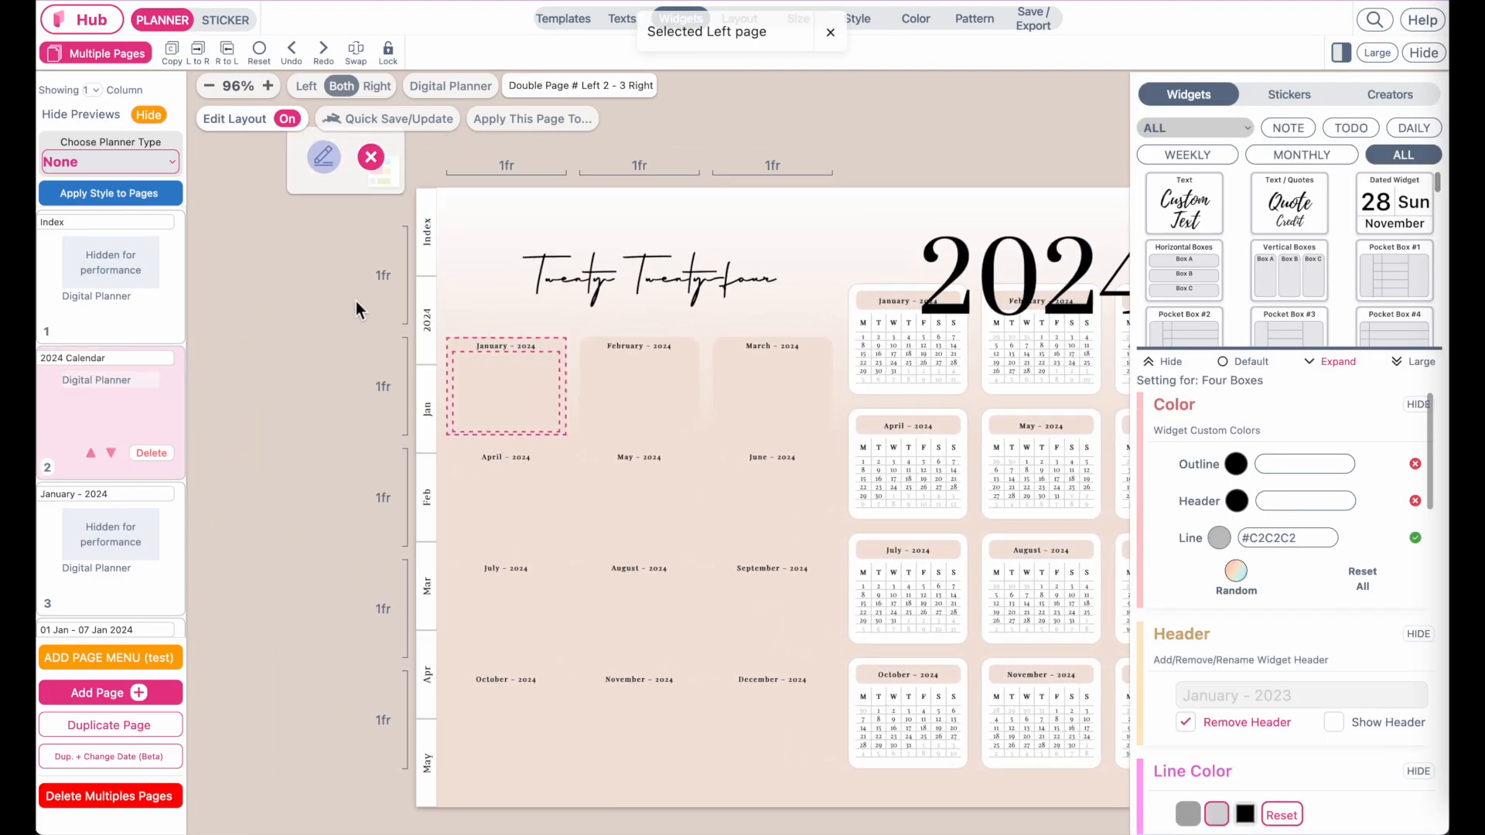
click(355, 304)
click(389, 298)
click(236, 209)
click(236, 208)
click(236, 208)
click(236, 208)
click(236, 208)
click(236, 208)
click(424, 206)
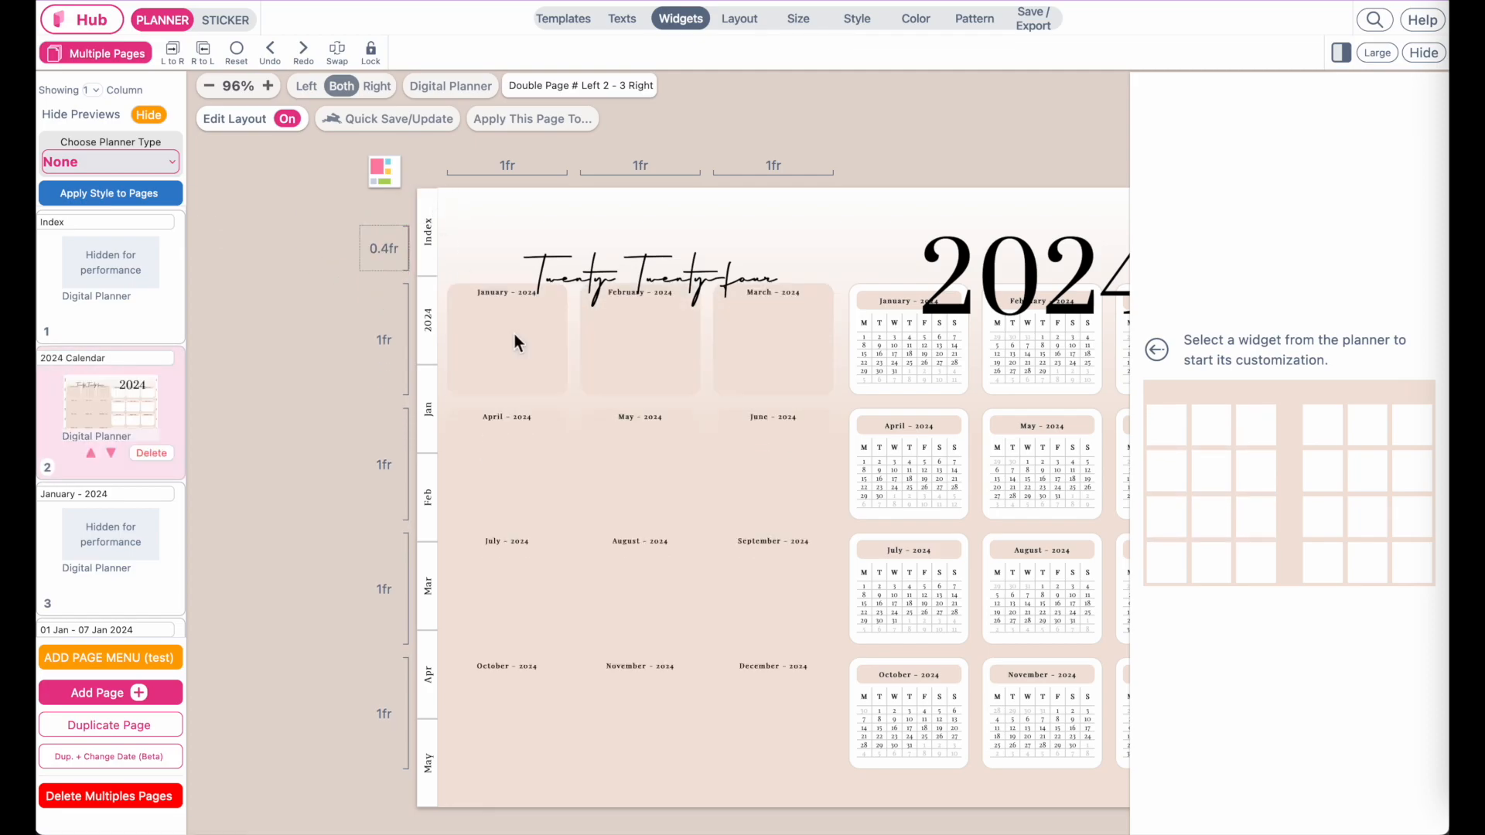
Switch to sticker editing and move the large 2024 title up above the calendar cards on the right-hand page.
scroll(597, 433, right, 5)
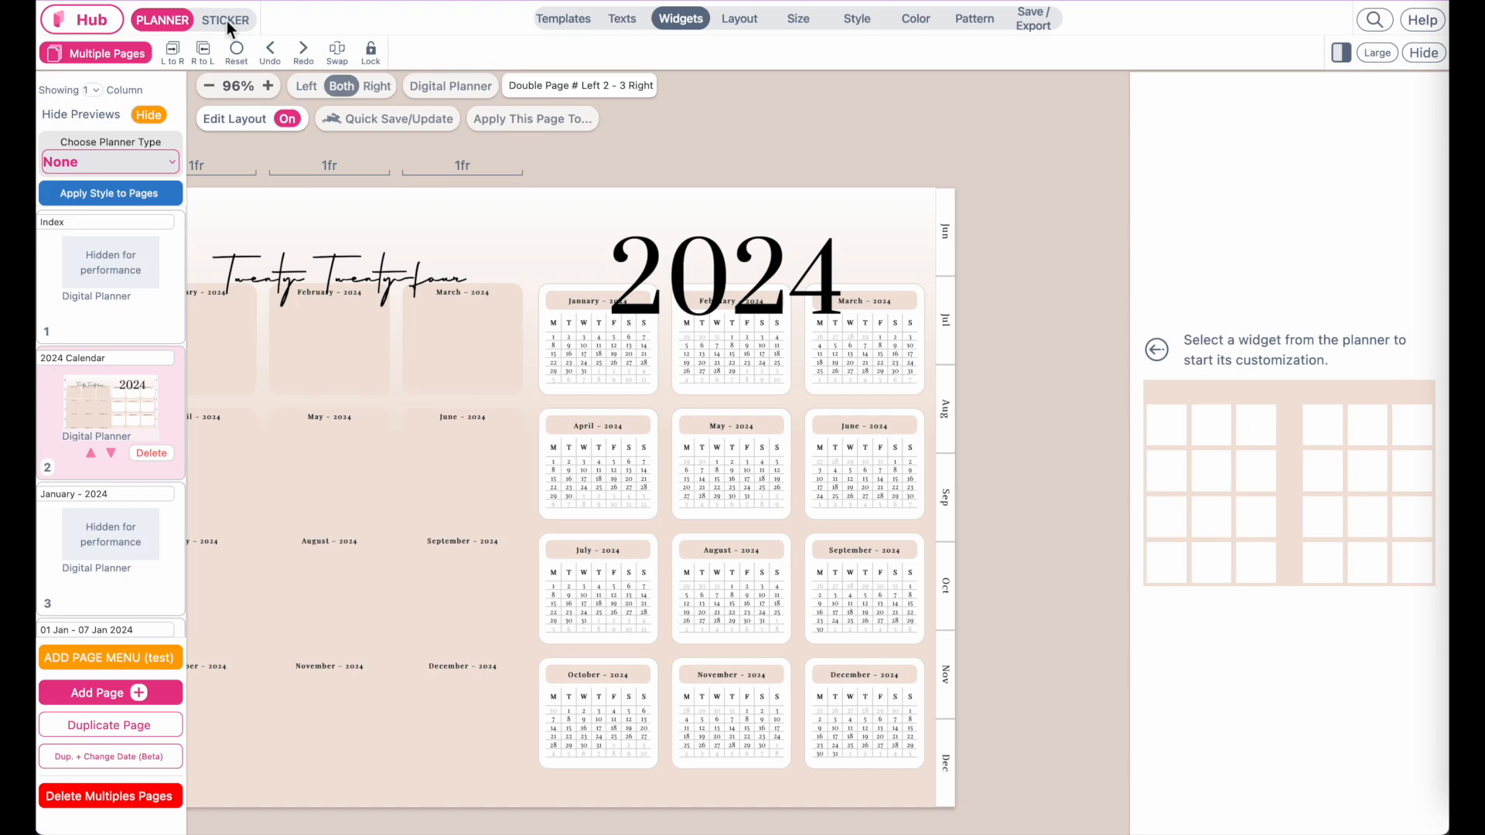
click(226, 21)
click(765, 338)
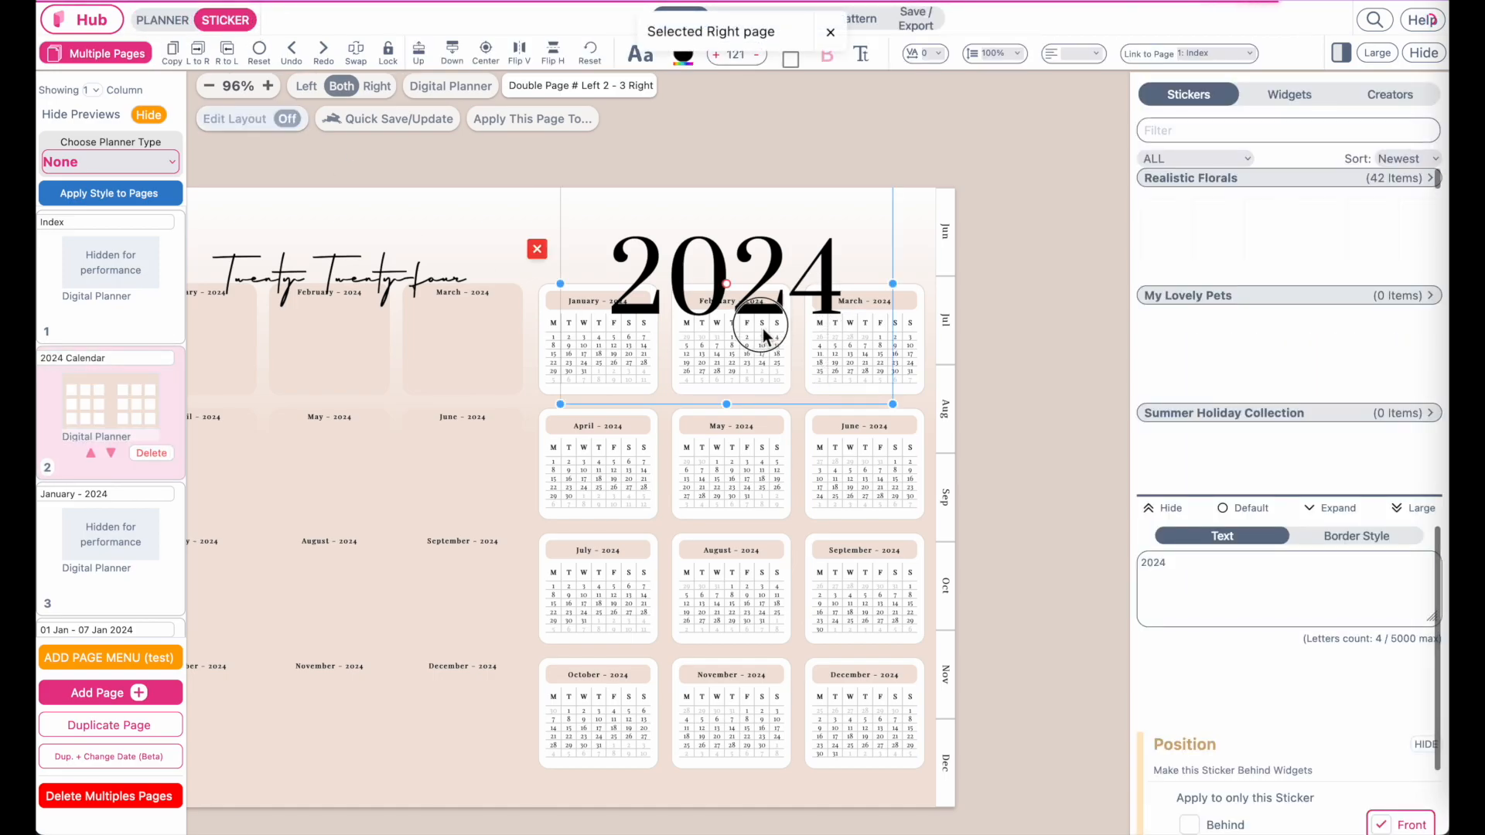
drag(764, 339, 763, 296)
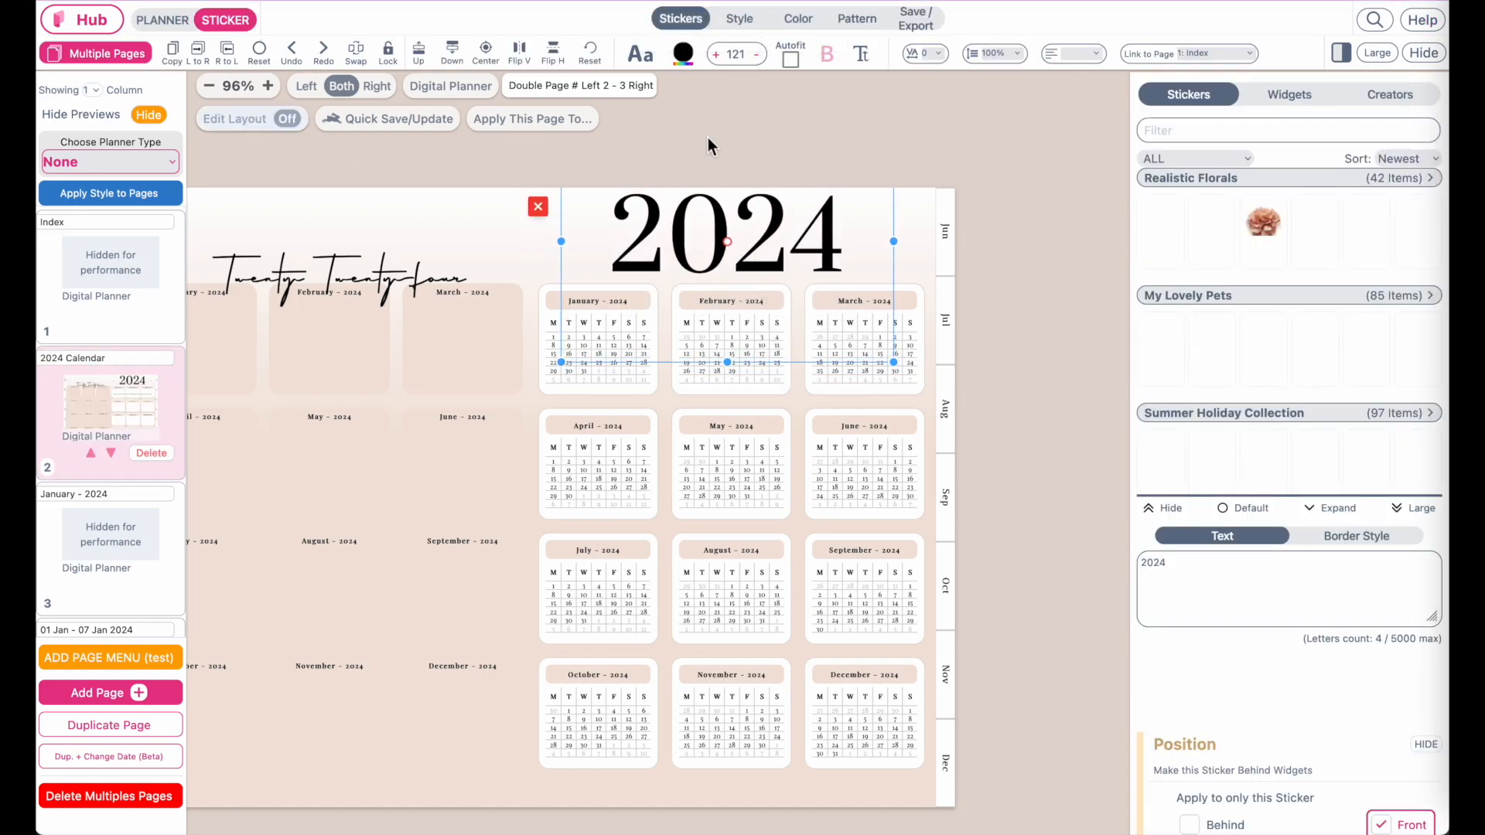
Set the 2024 title's font size to 100 and nudge it into place above the calendar cards.
click(757, 55)
click(757, 55)
click(757, 56)
click(757, 55)
click(757, 55)
click(758, 56)
click(757, 55)
click(757, 55)
click(757, 55)
drag(782, 248, 786, 252)
Move the "Twenty Twenty-four" title up above the month boxes on the left-hand page.
scroll(786, 252, left, 3)
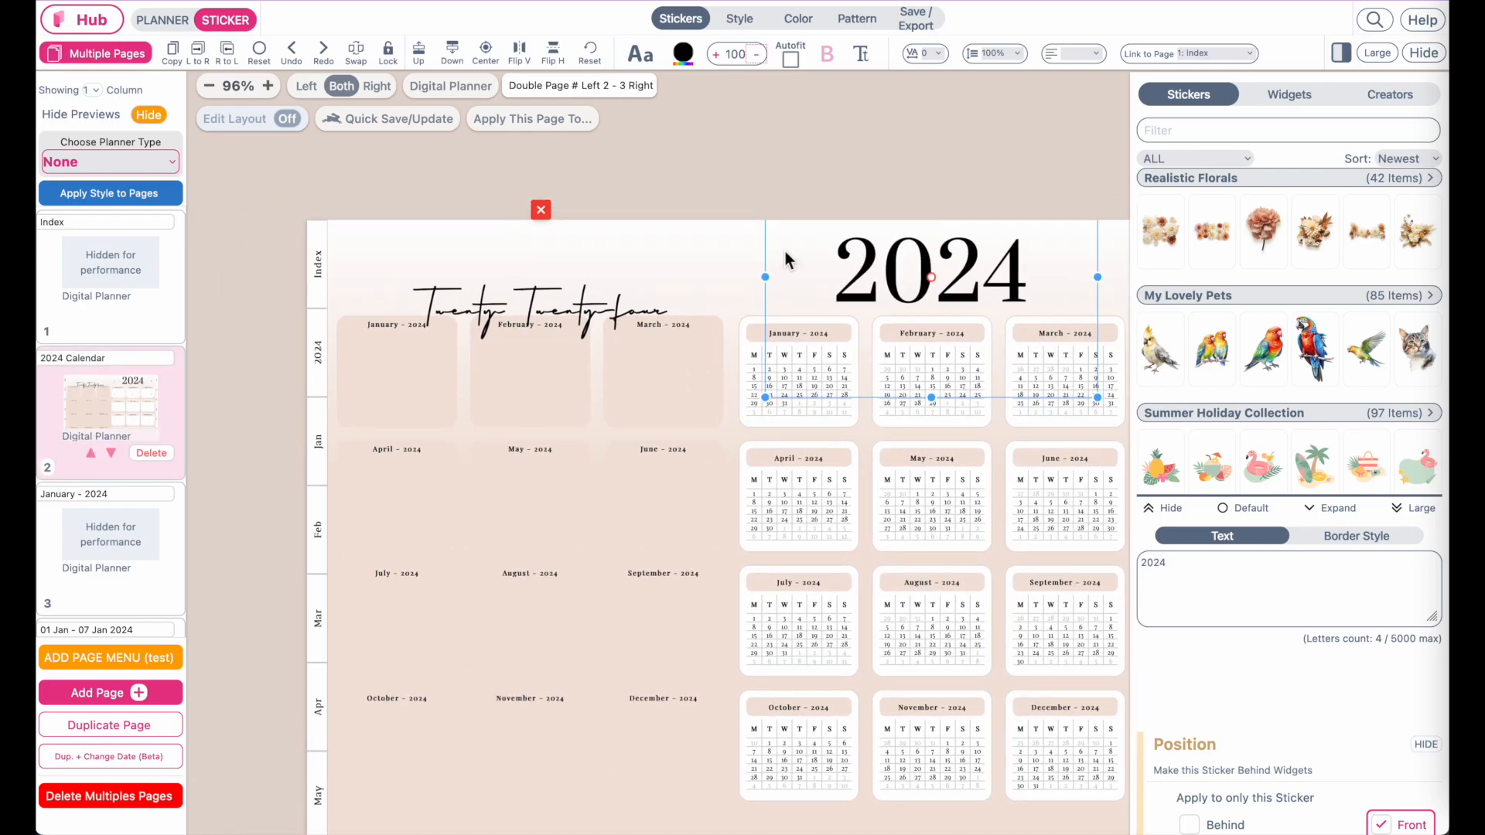
drag(611, 310, 609, 272)
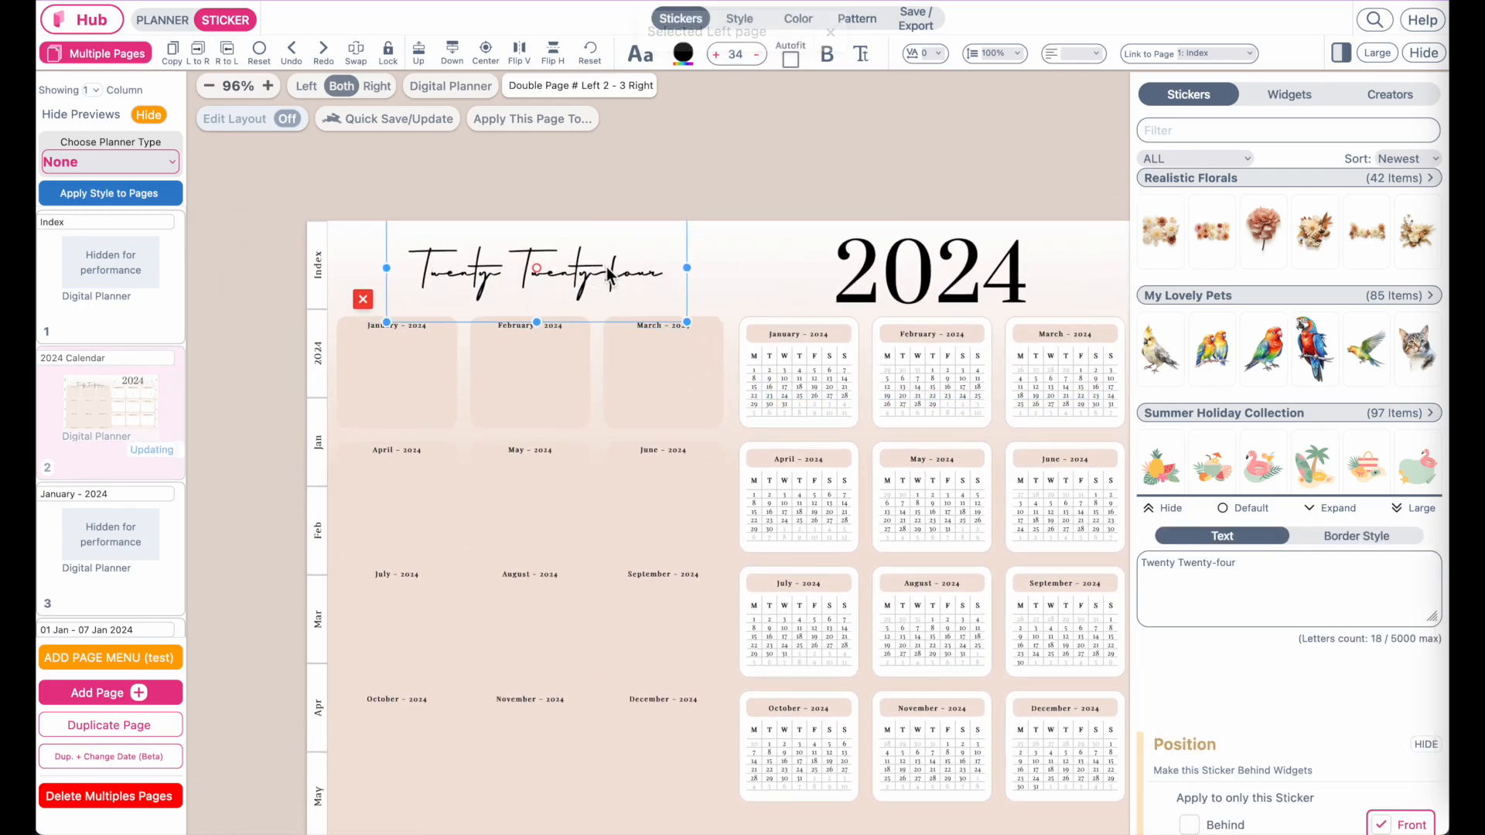
scroll(974, 601, right, 3)
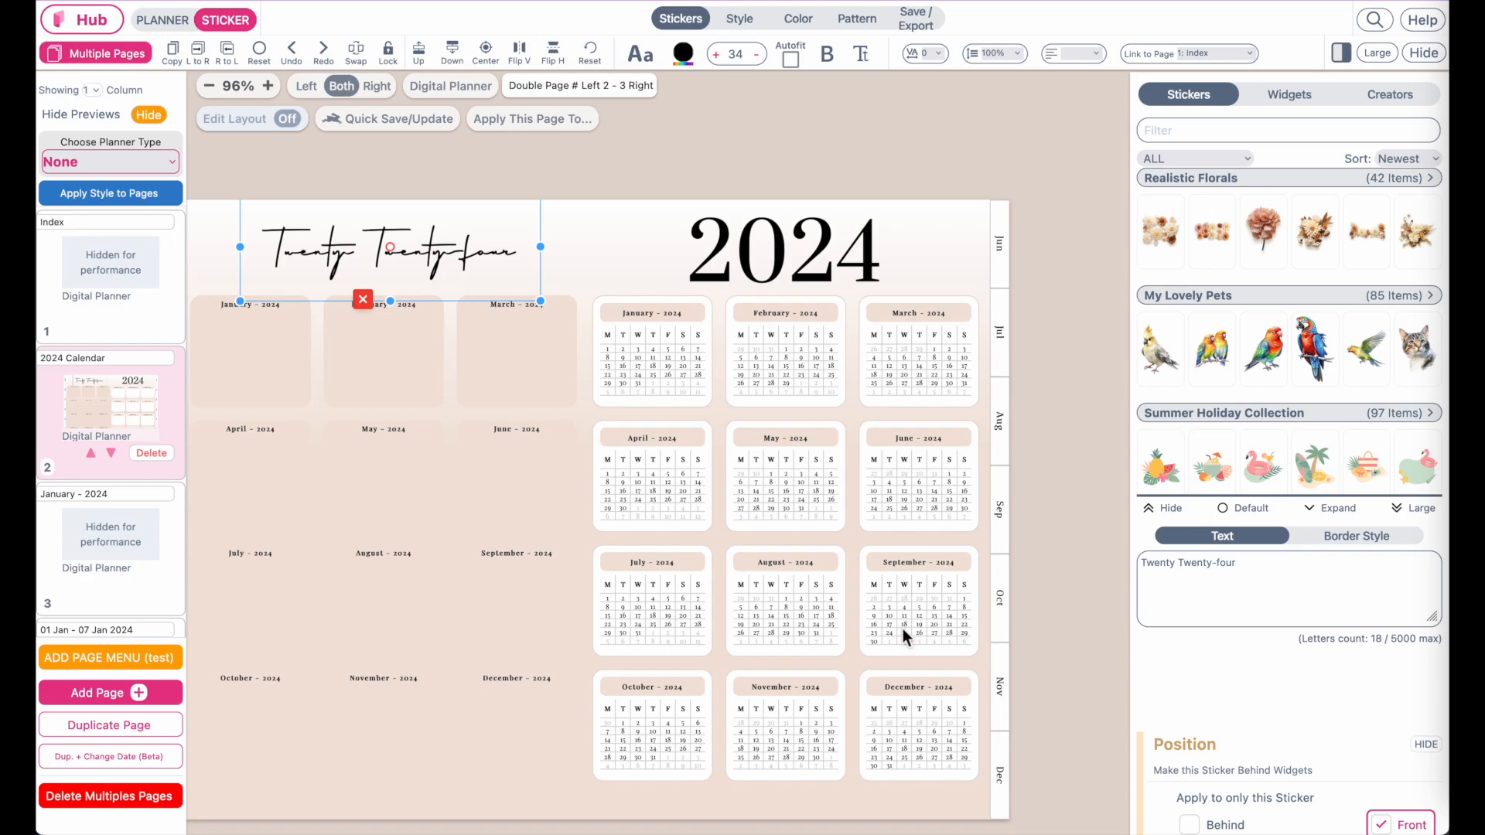
scroll(265, 364, left, 3)
scroll(265, 364, up, 1)
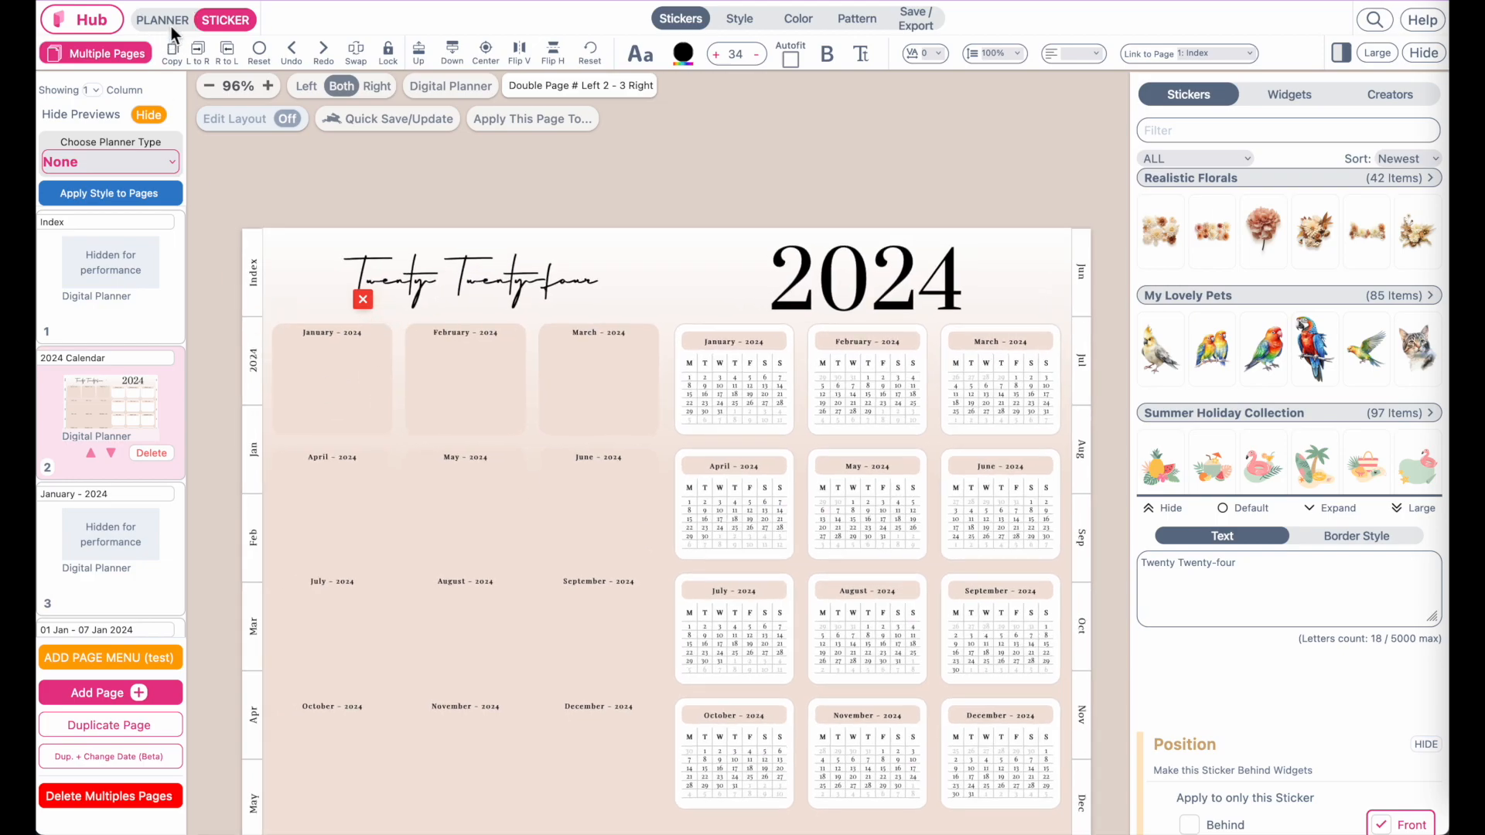
Return to planner editing and set the header color of the left-hand January box to white (#FEFFFF).
click(165, 23)
scroll(550, 550, down, 2)
scroll(550, 549, left, 1)
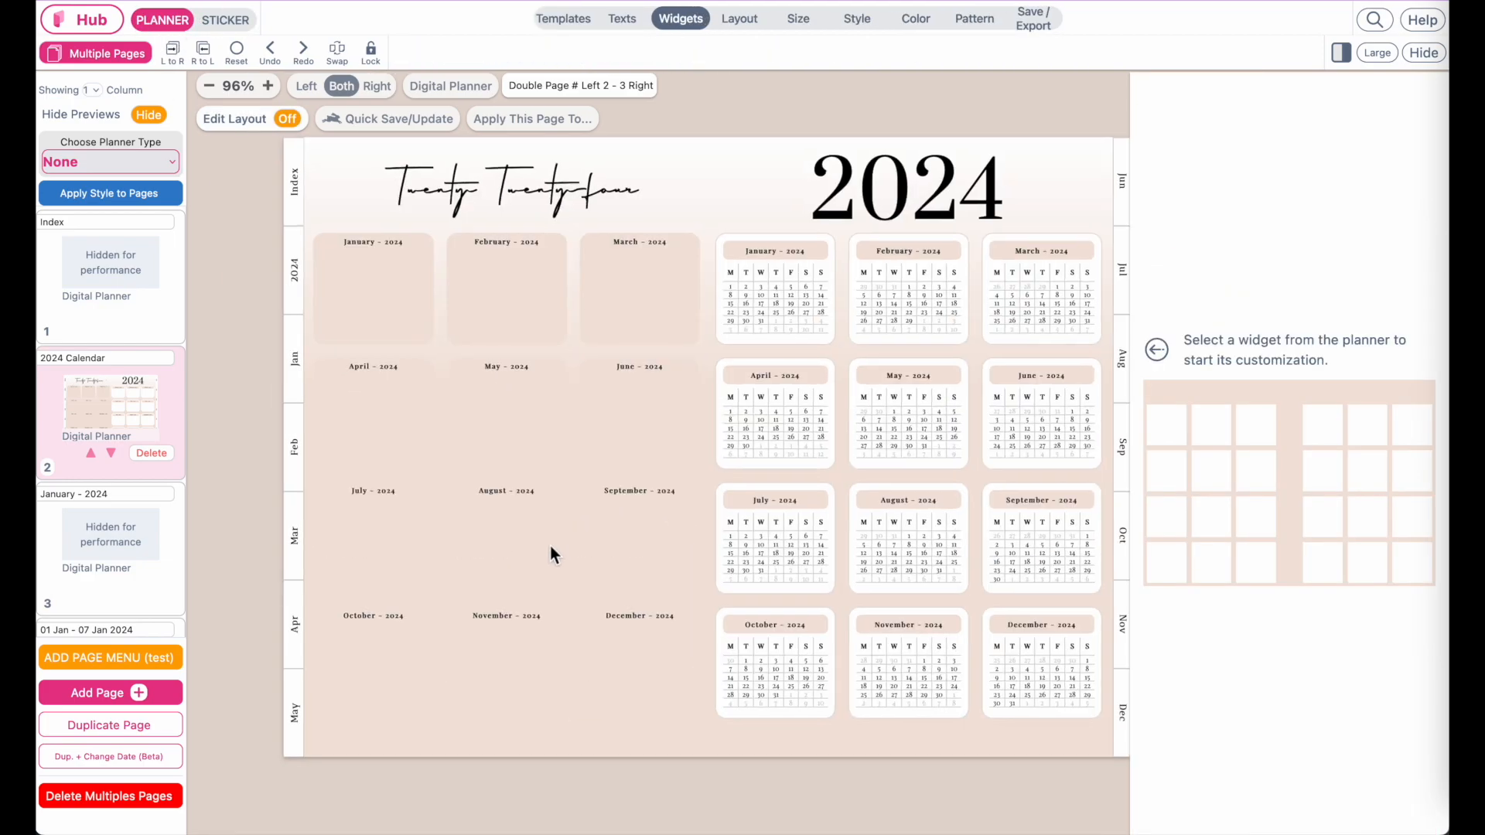
click(401, 300)
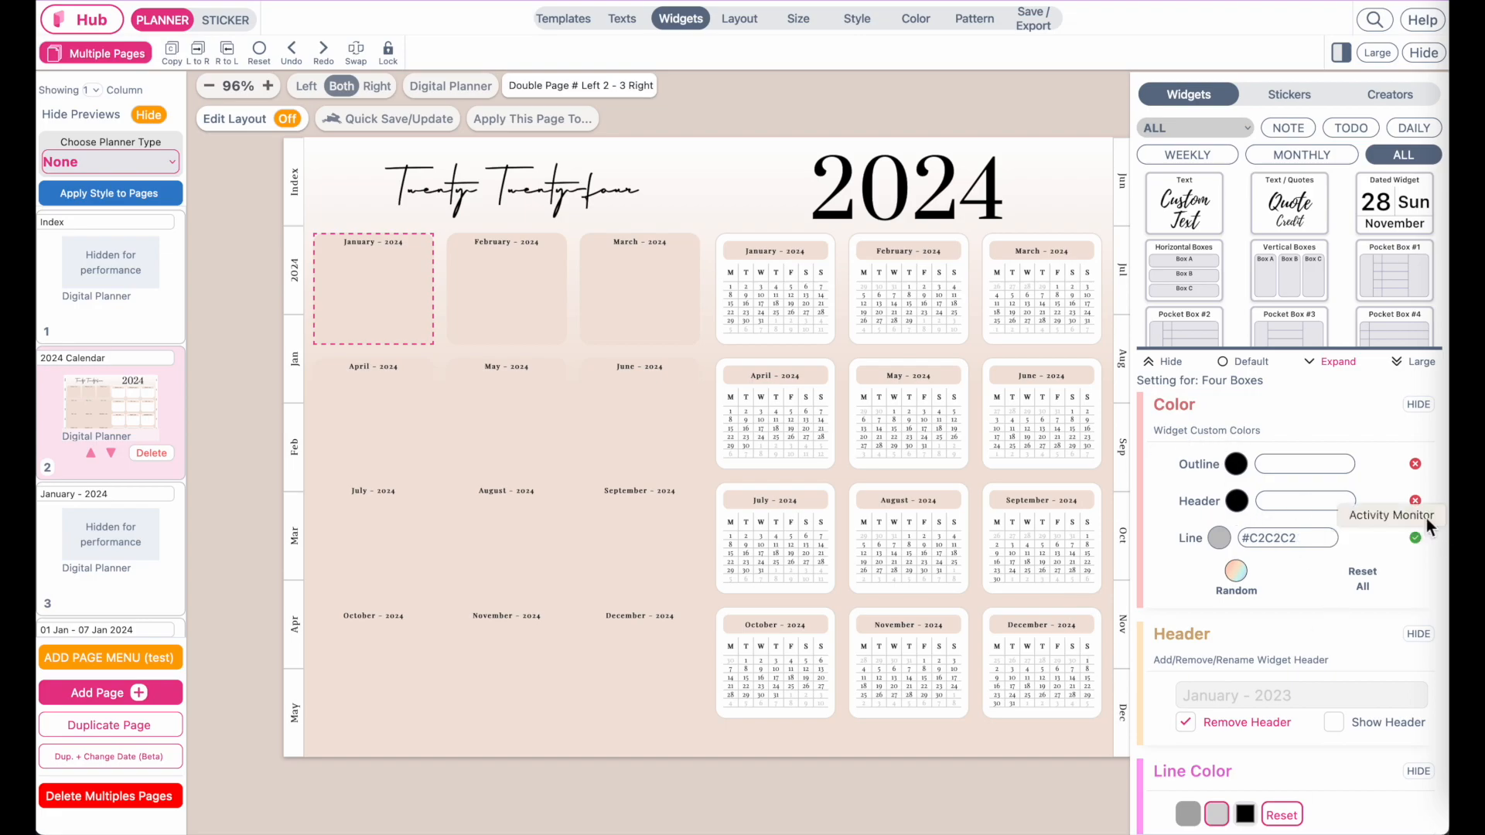
click(1236, 504)
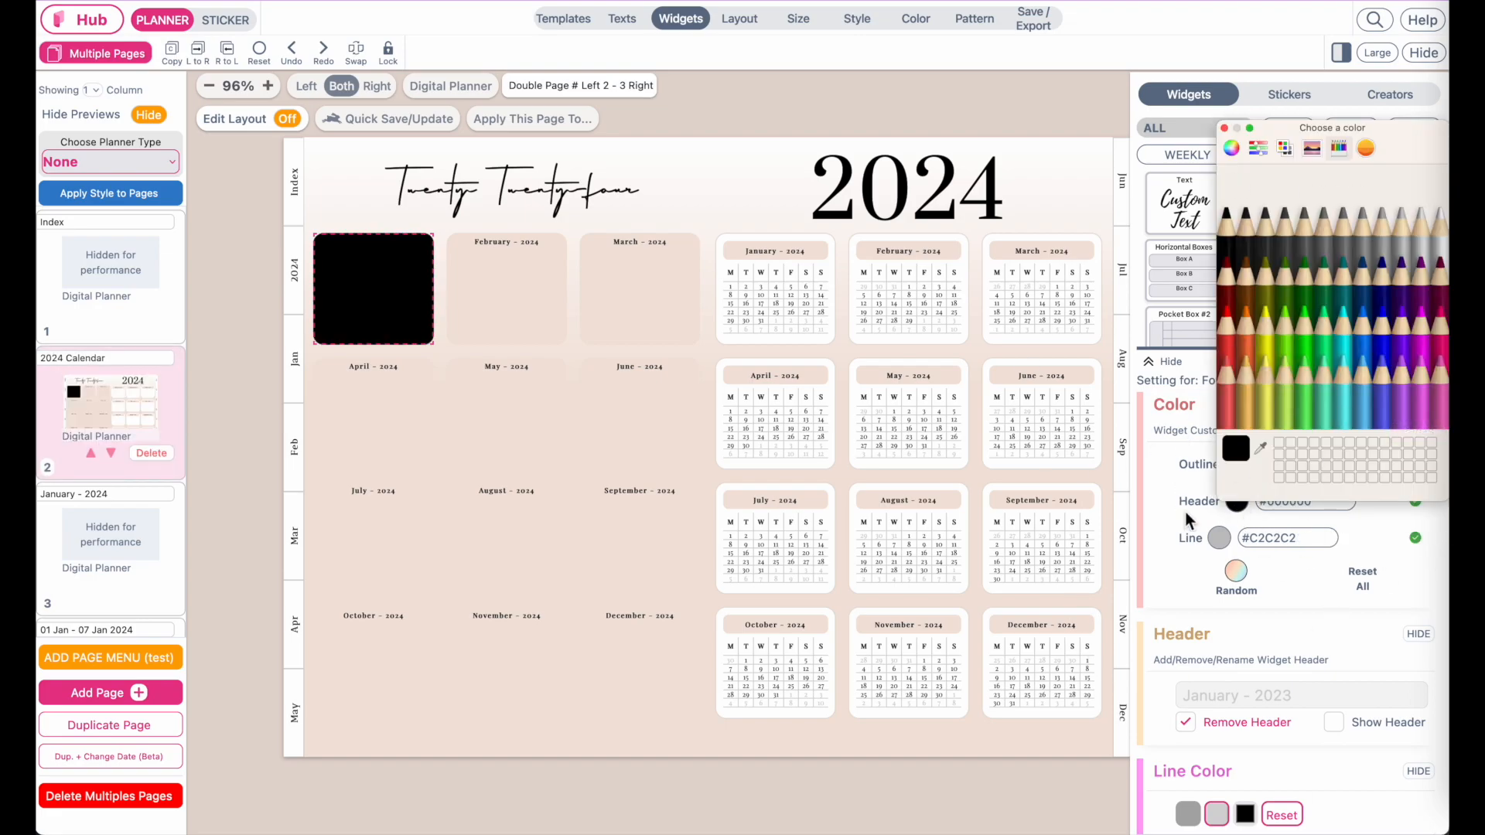
drag(1407, 147, 1042, 226)
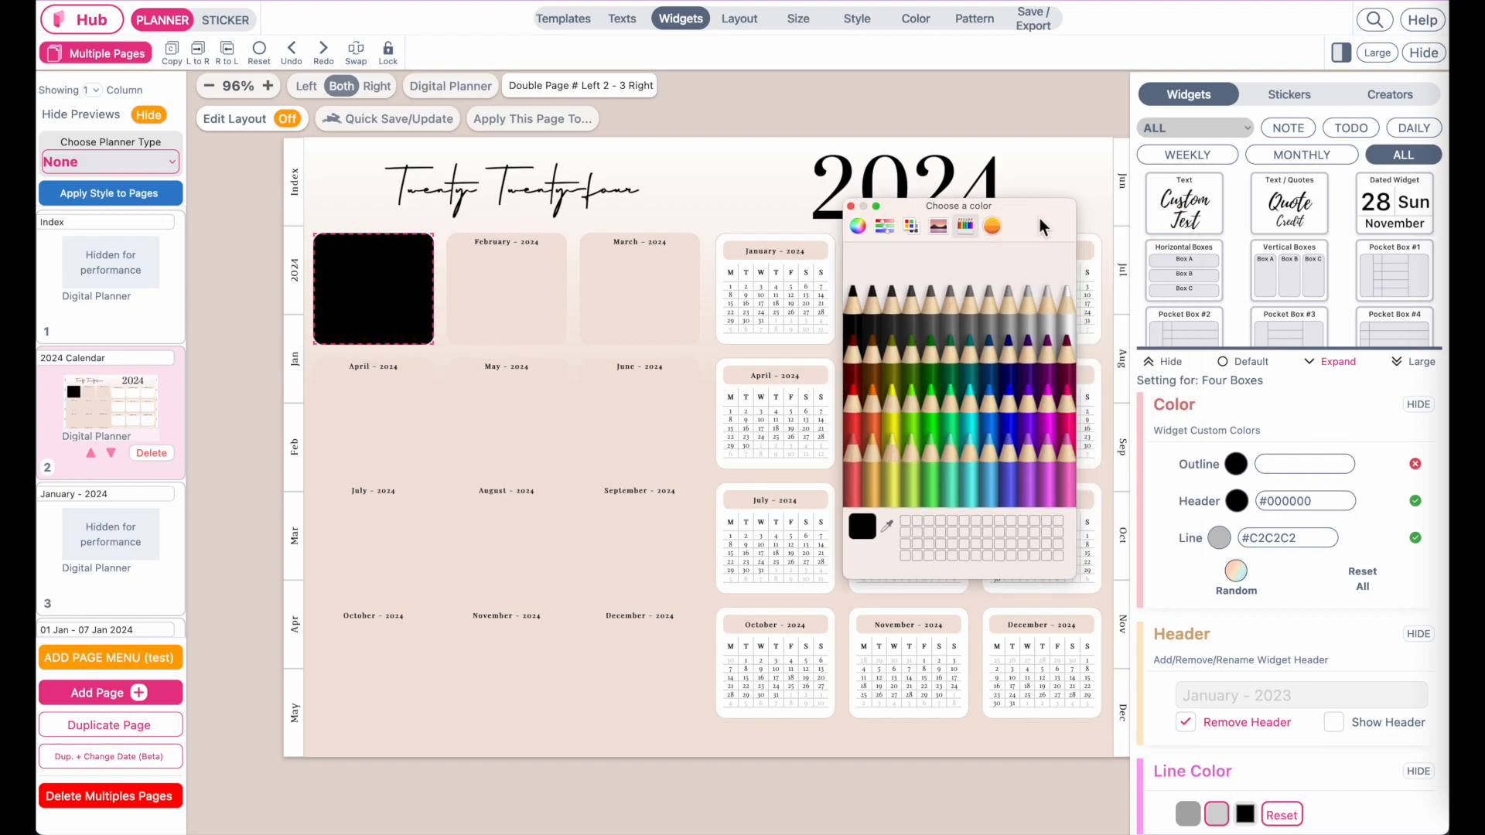
click(1063, 341)
click(851, 206)
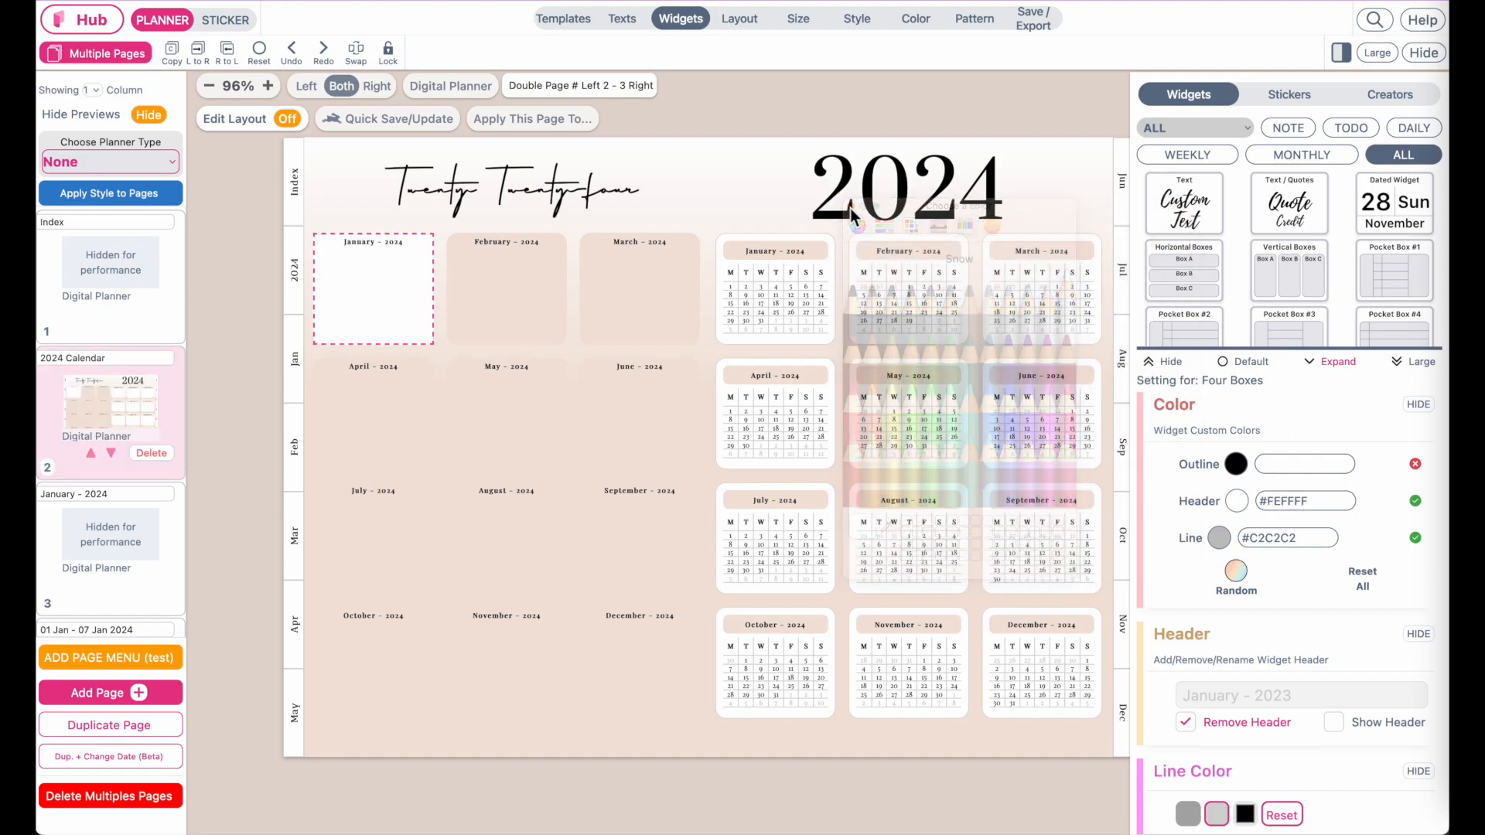
Set the header color of the February and March boxes on the left-hand page to white (#FEFFFF).
click(487, 311)
click(1237, 501)
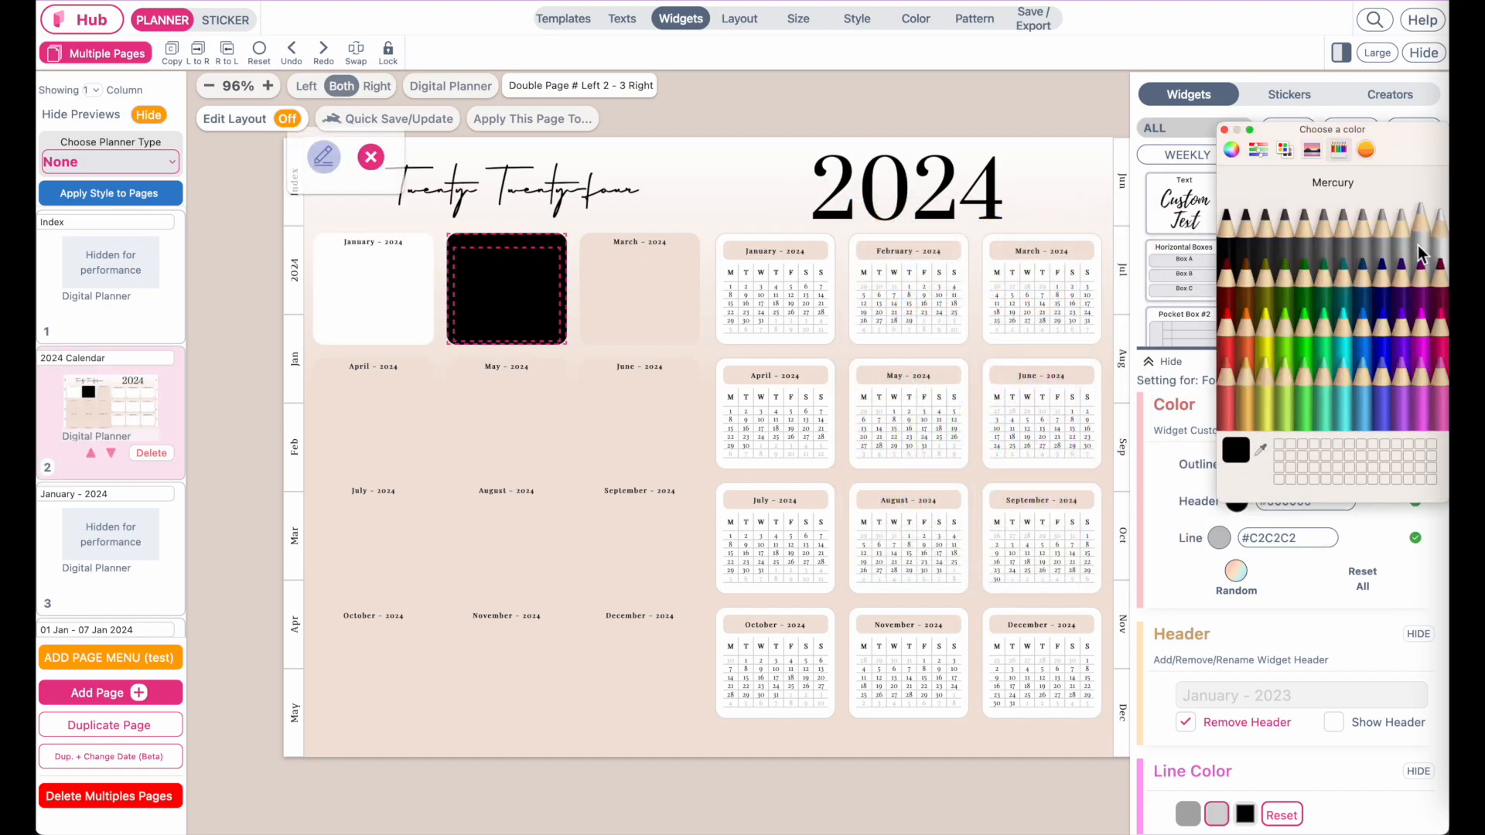
click(1439, 233)
click(1224, 130)
click(591, 309)
click(1237, 501)
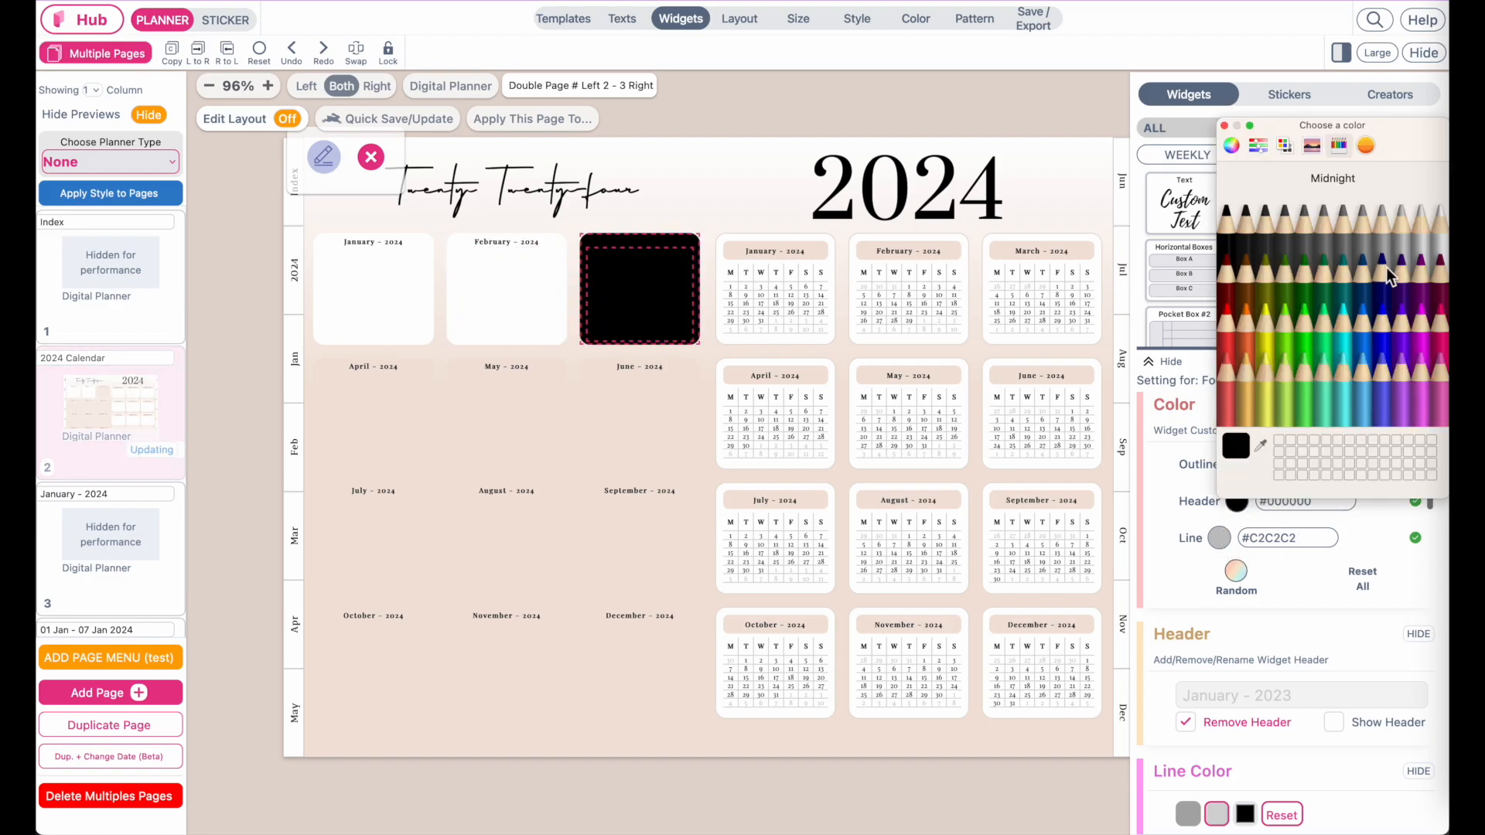
click(1437, 228)
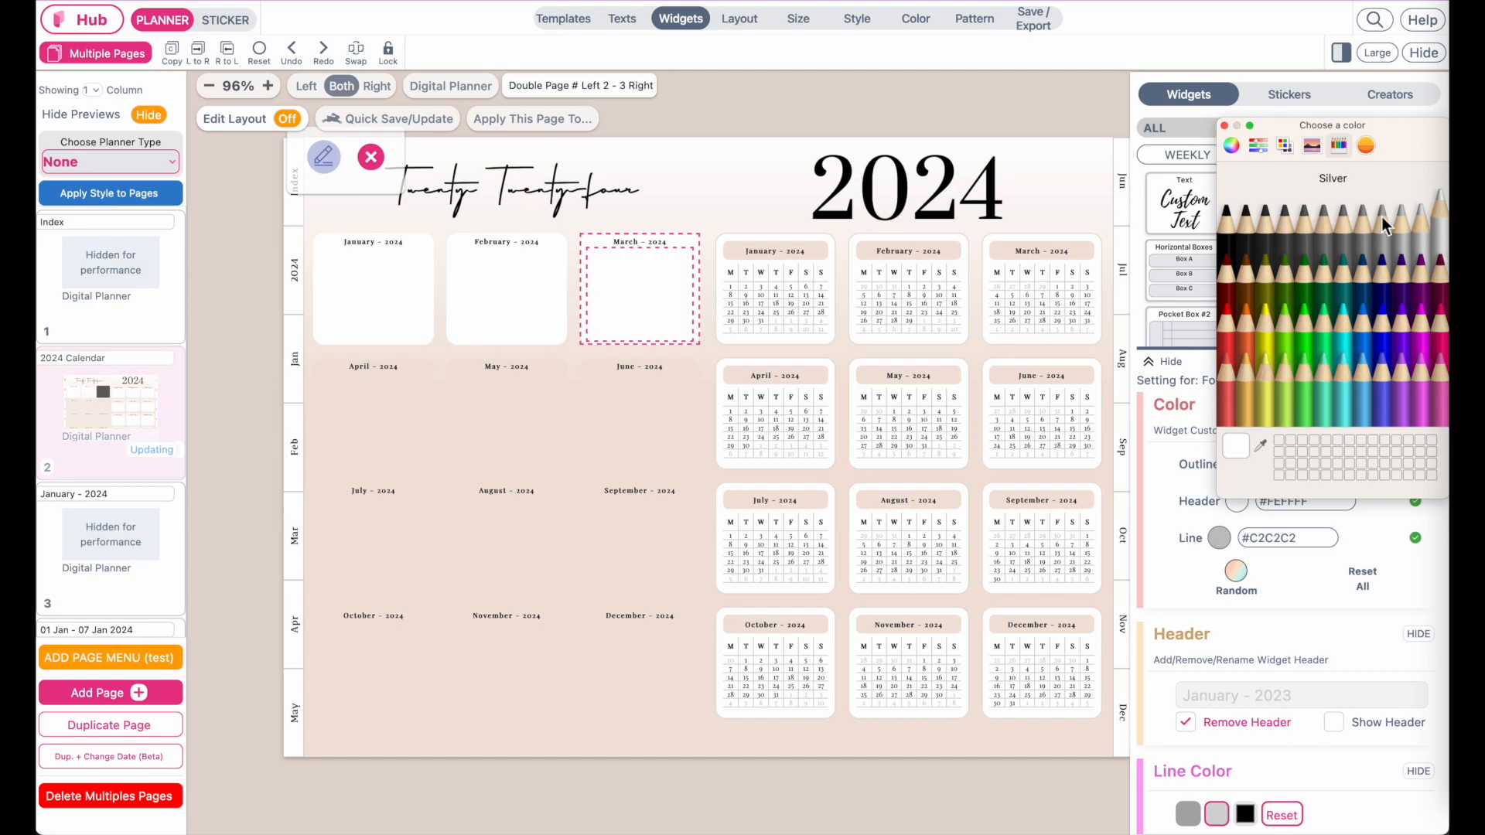
click(1225, 126)
Set the header color of the remaining left-hand month boxes, April to December, to white (#FEFFFF) and deselect them.
click(617, 441)
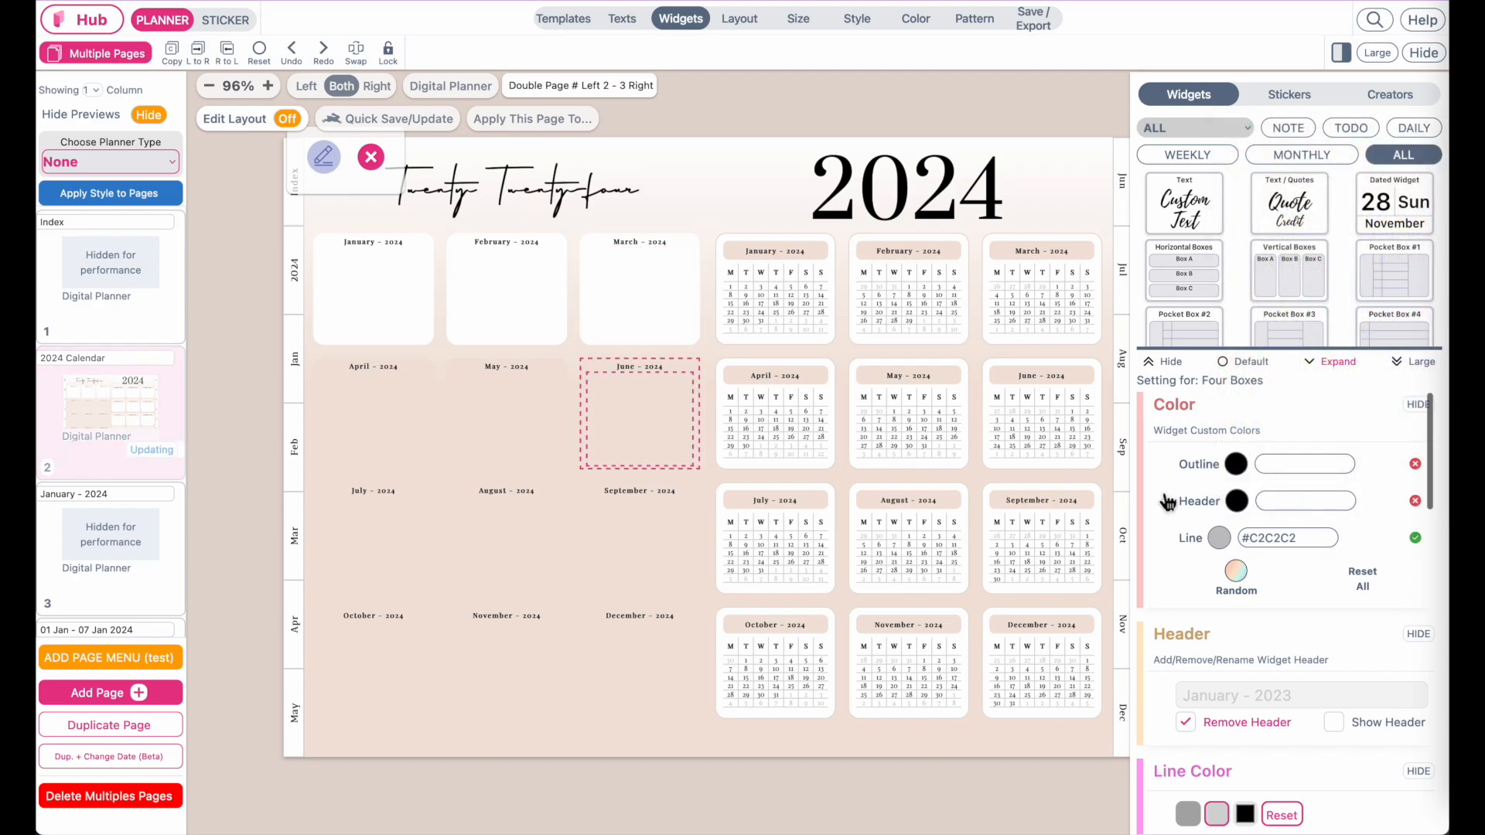
click(1237, 501)
click(1438, 228)
click(1224, 126)
click(507, 542)
click(639, 541)
click(640, 667)
click(506, 667)
click(373, 667)
click(452, 805)
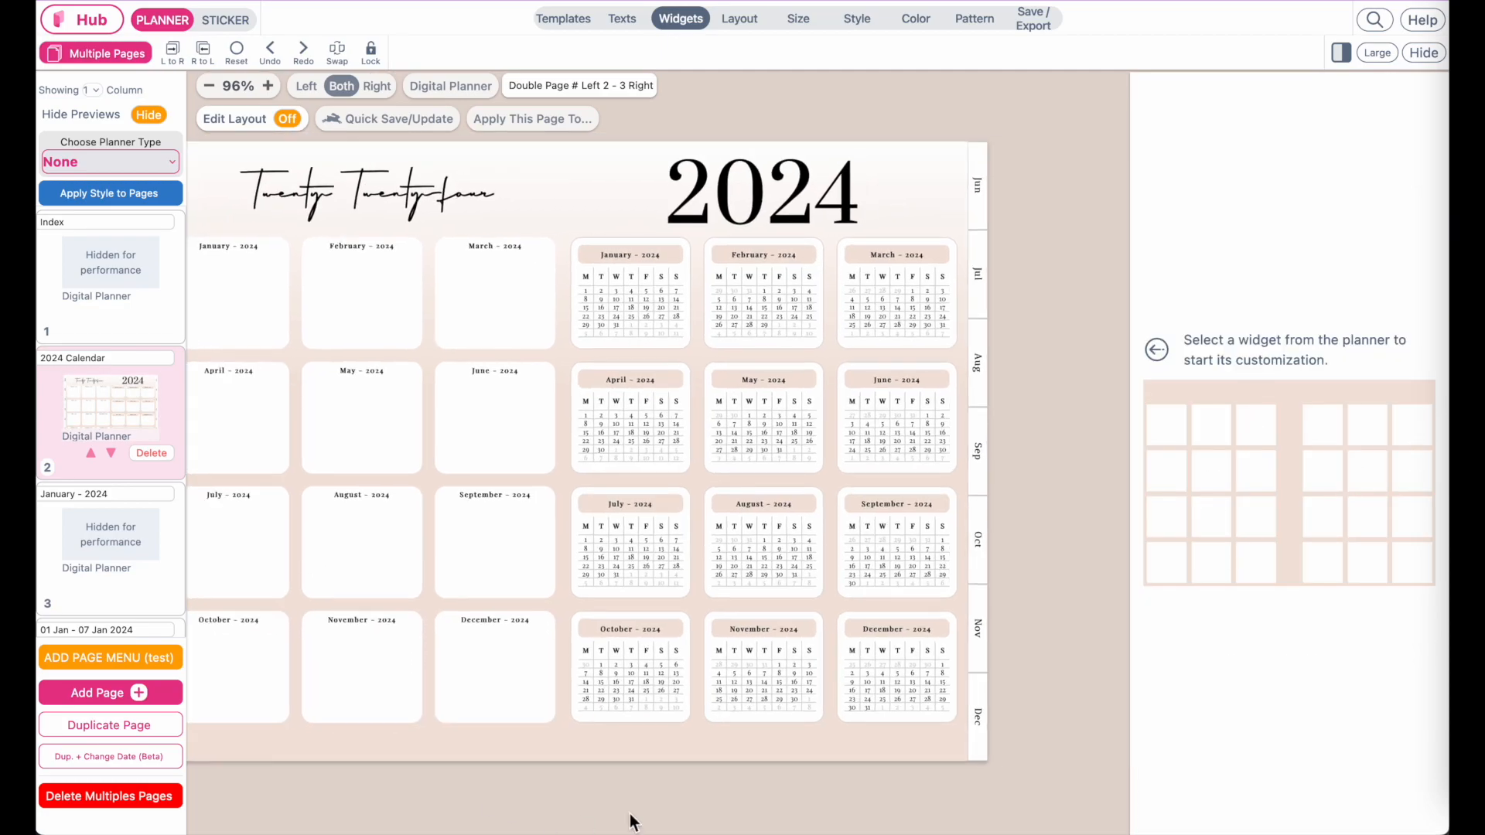
Check the January 2024 page, then add an empty column before the April box on the 2024 Calendar's left-hand page.
click(100, 594)
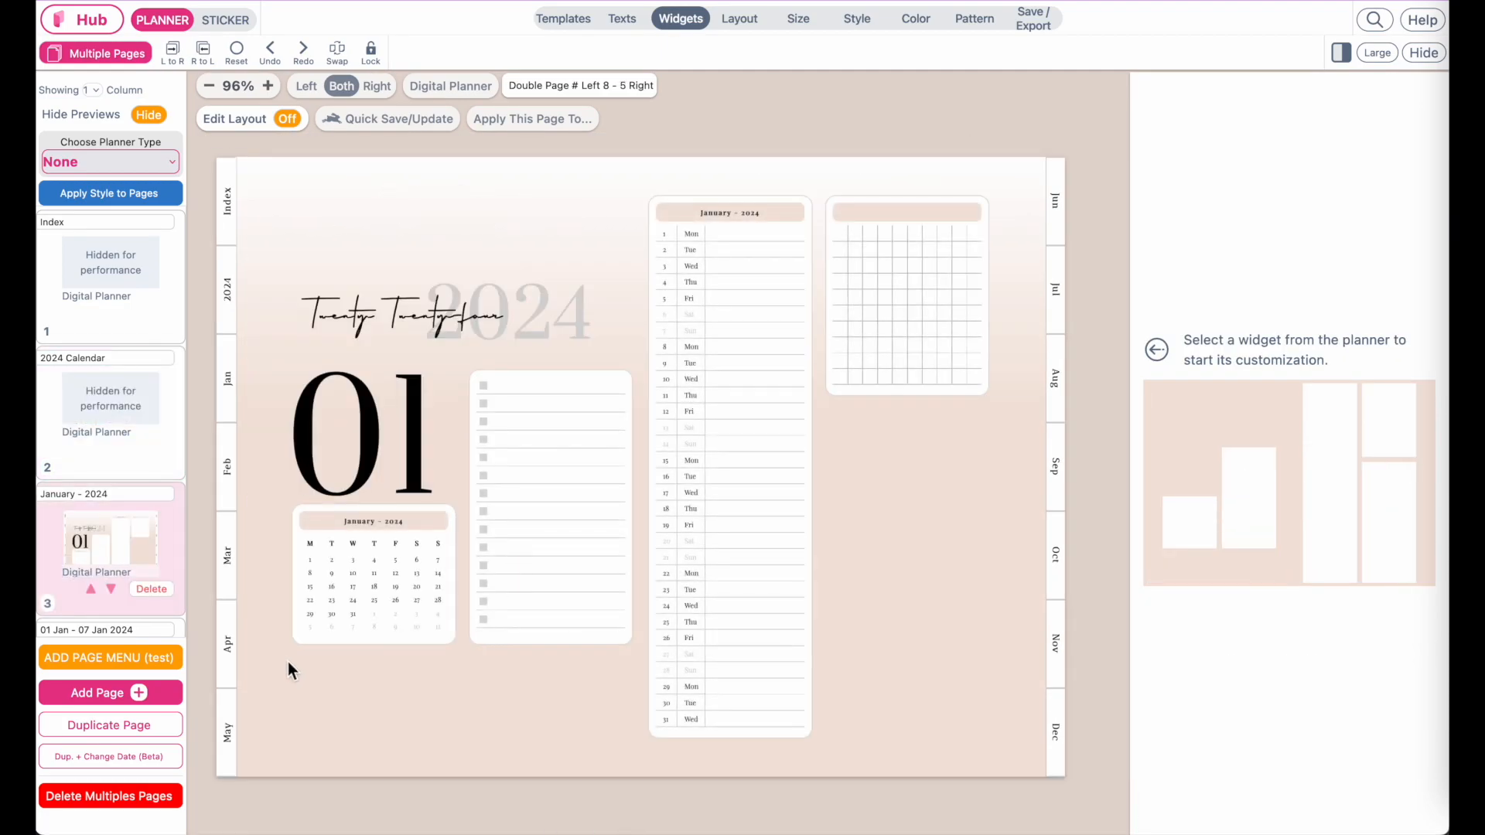
click(105, 429)
click(286, 122)
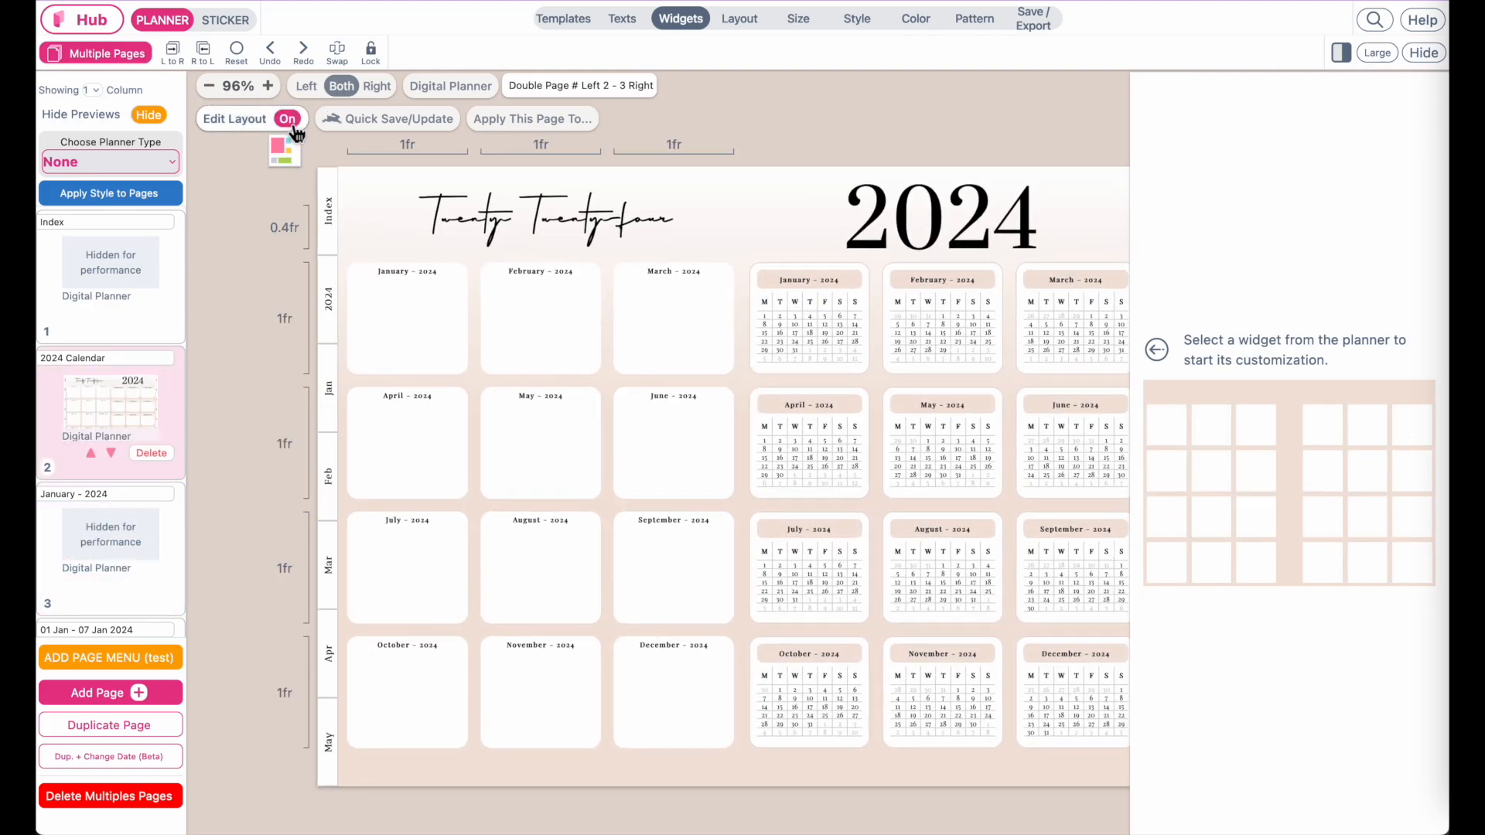
click(391, 454)
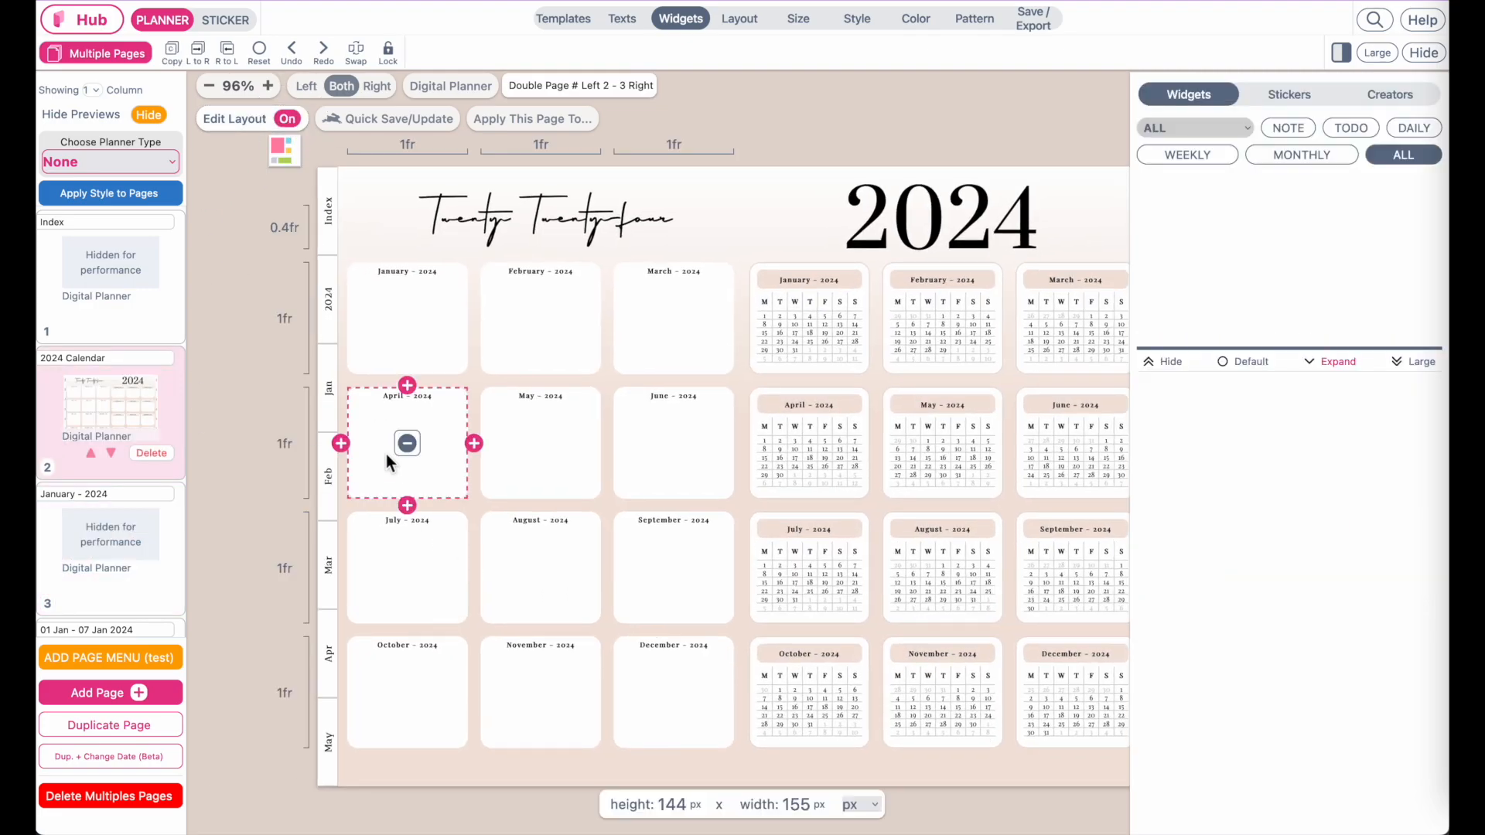
click(339, 448)
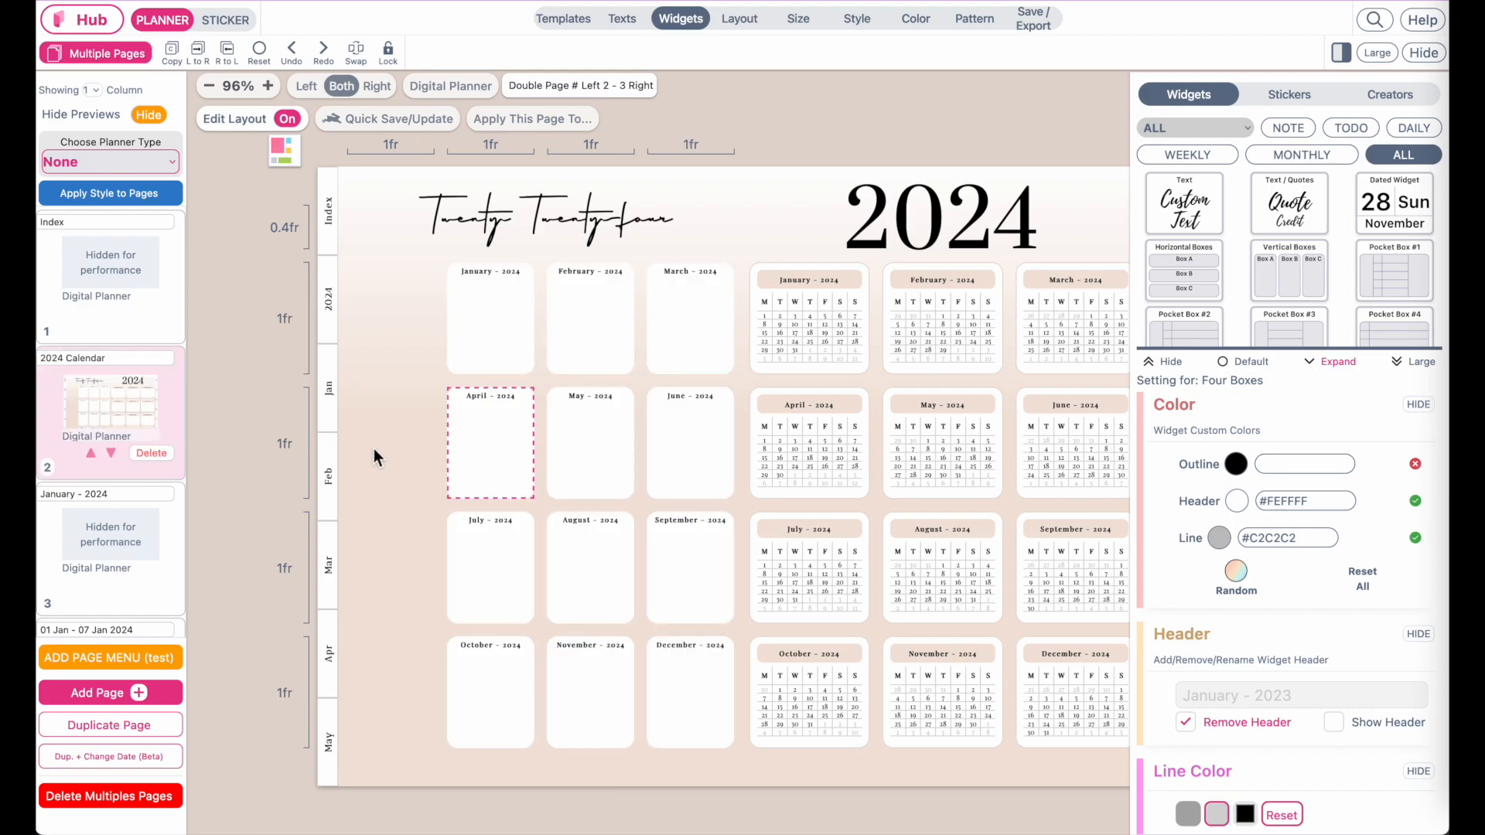
Set the empty first layout column on the 2024 Calendar's left page to a width of 0.3 fr.
click(373, 447)
scroll(372, 447, up, 1)
click(379, 246)
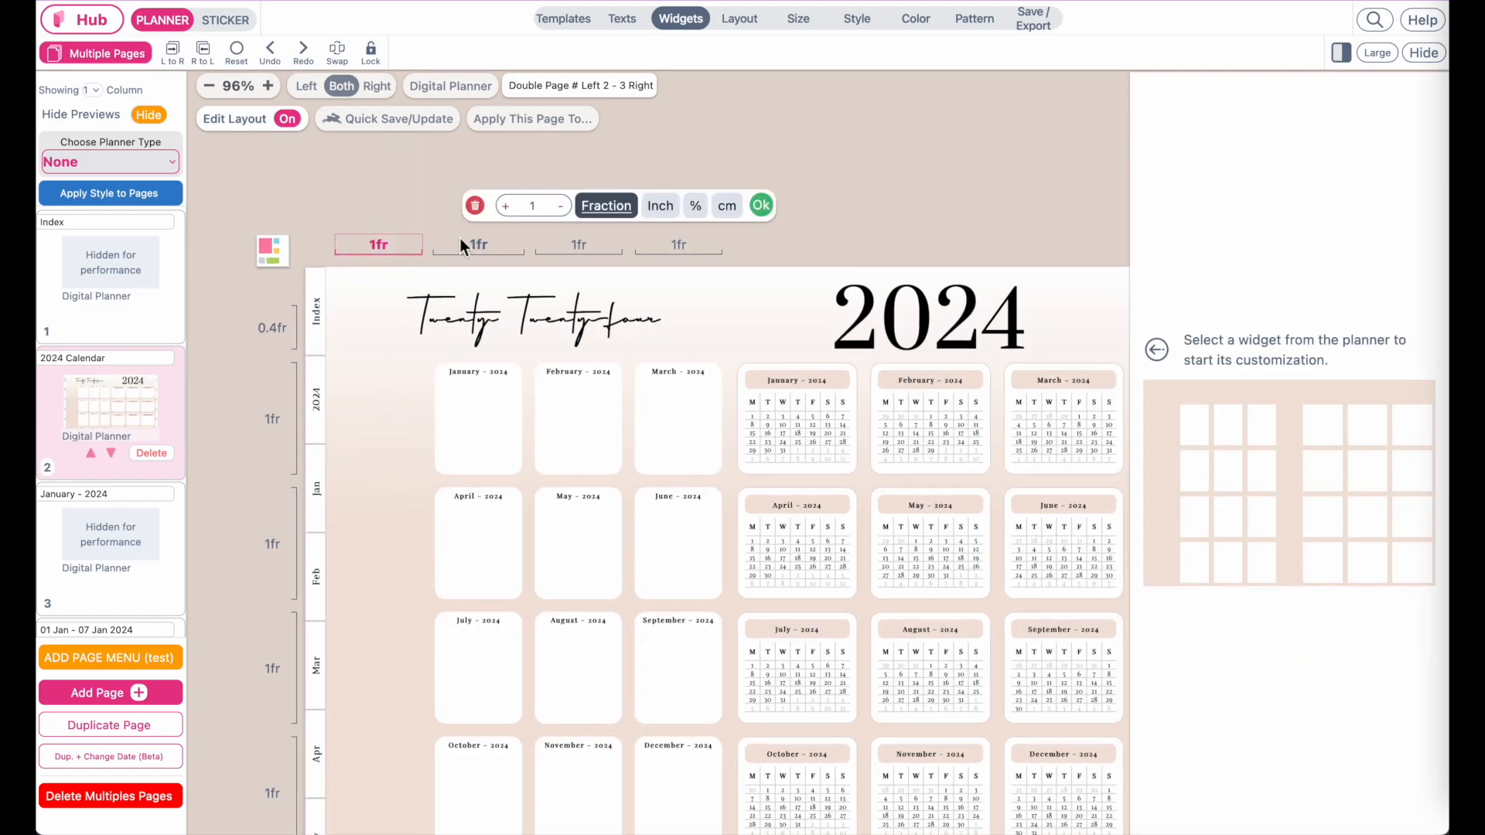
click(568, 213)
click(568, 213)
click(568, 214)
click(568, 214)
click(568, 213)
click(568, 214)
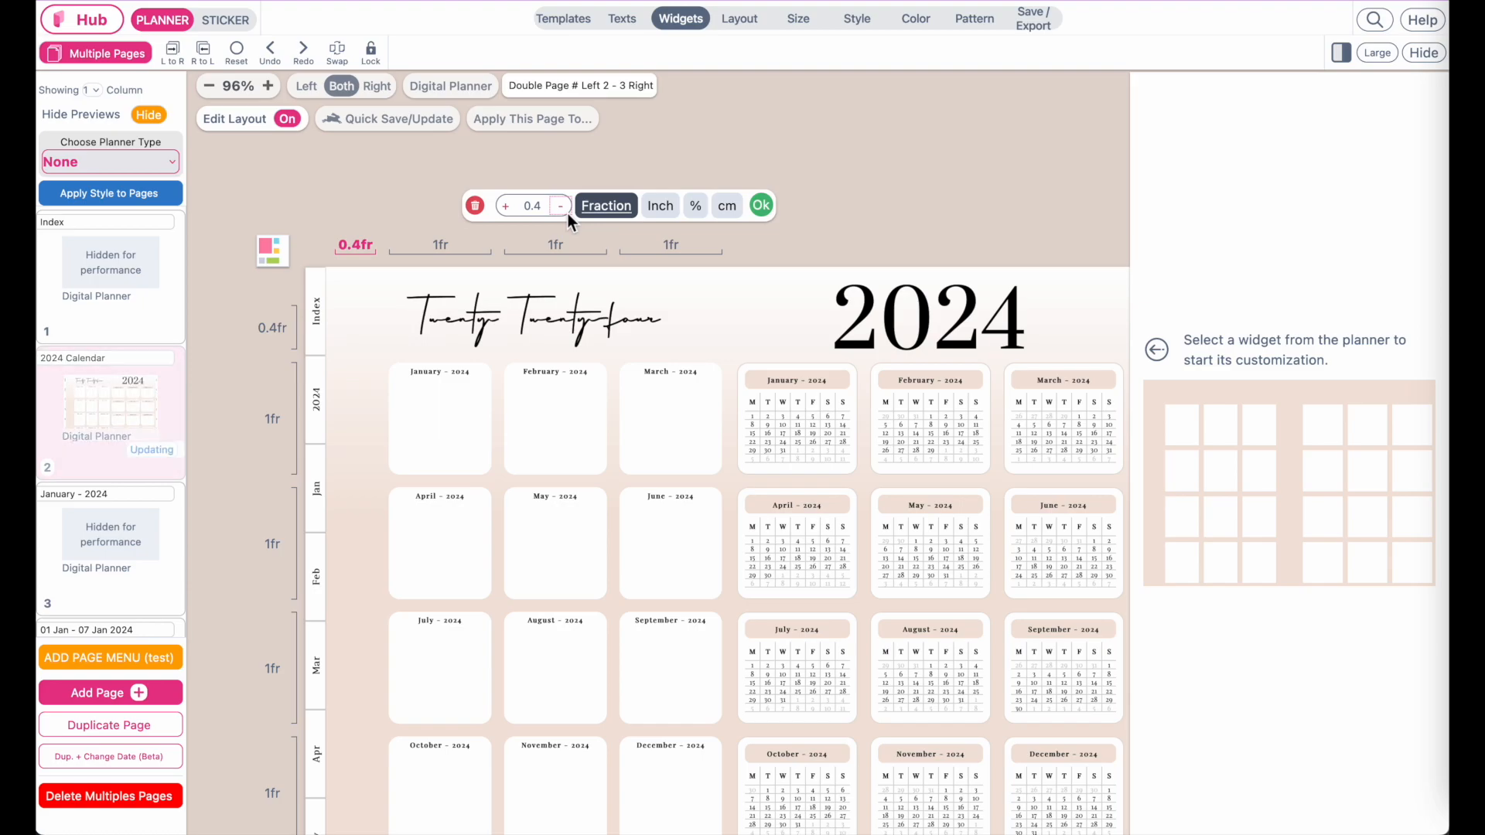
click(568, 214)
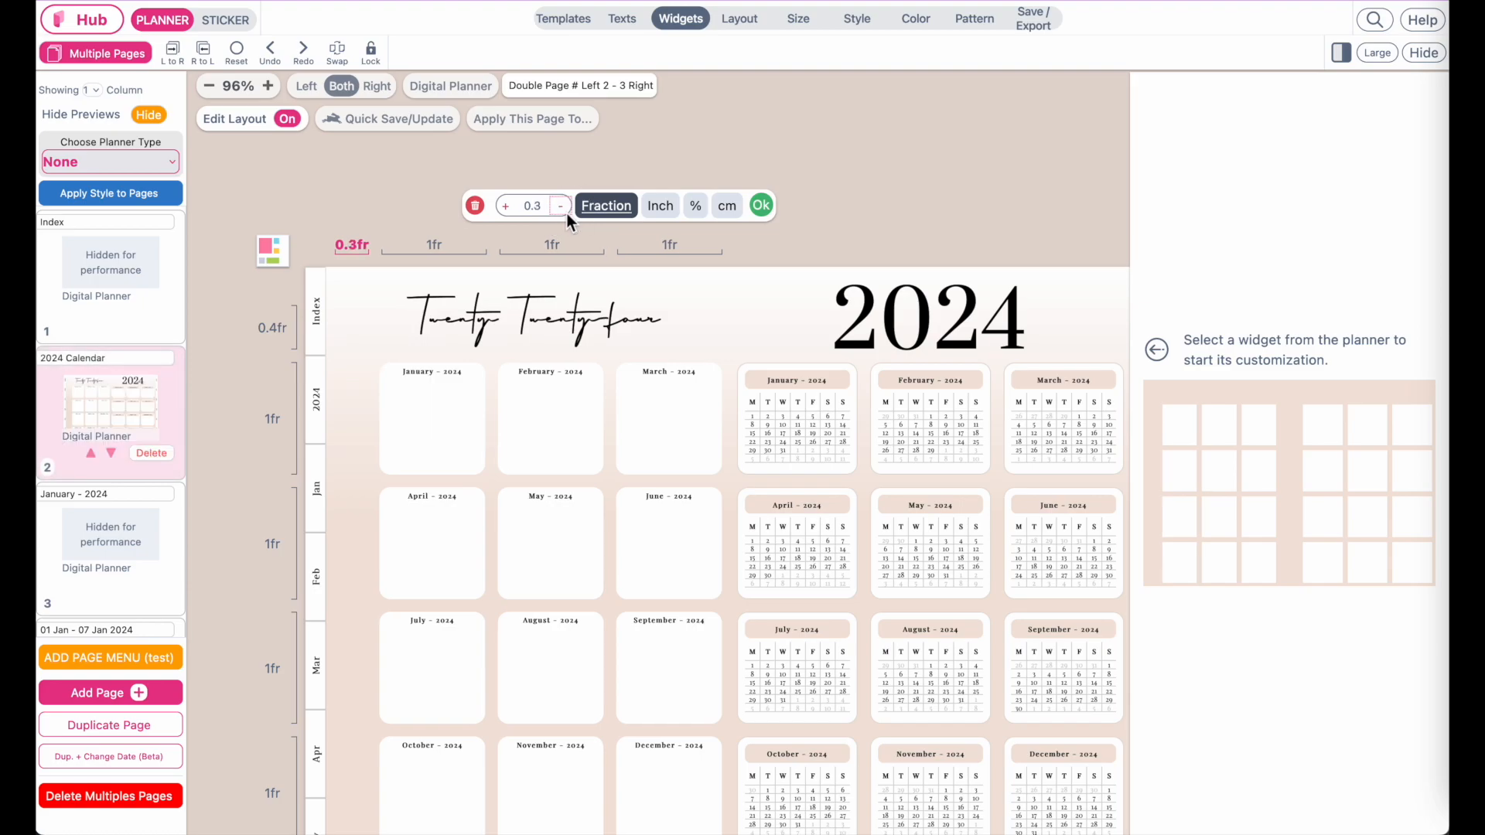
Add an empty fourth layout column after the March calendar column on the 2024 Calendar's right page.
scroll(442, 361, down, 1)
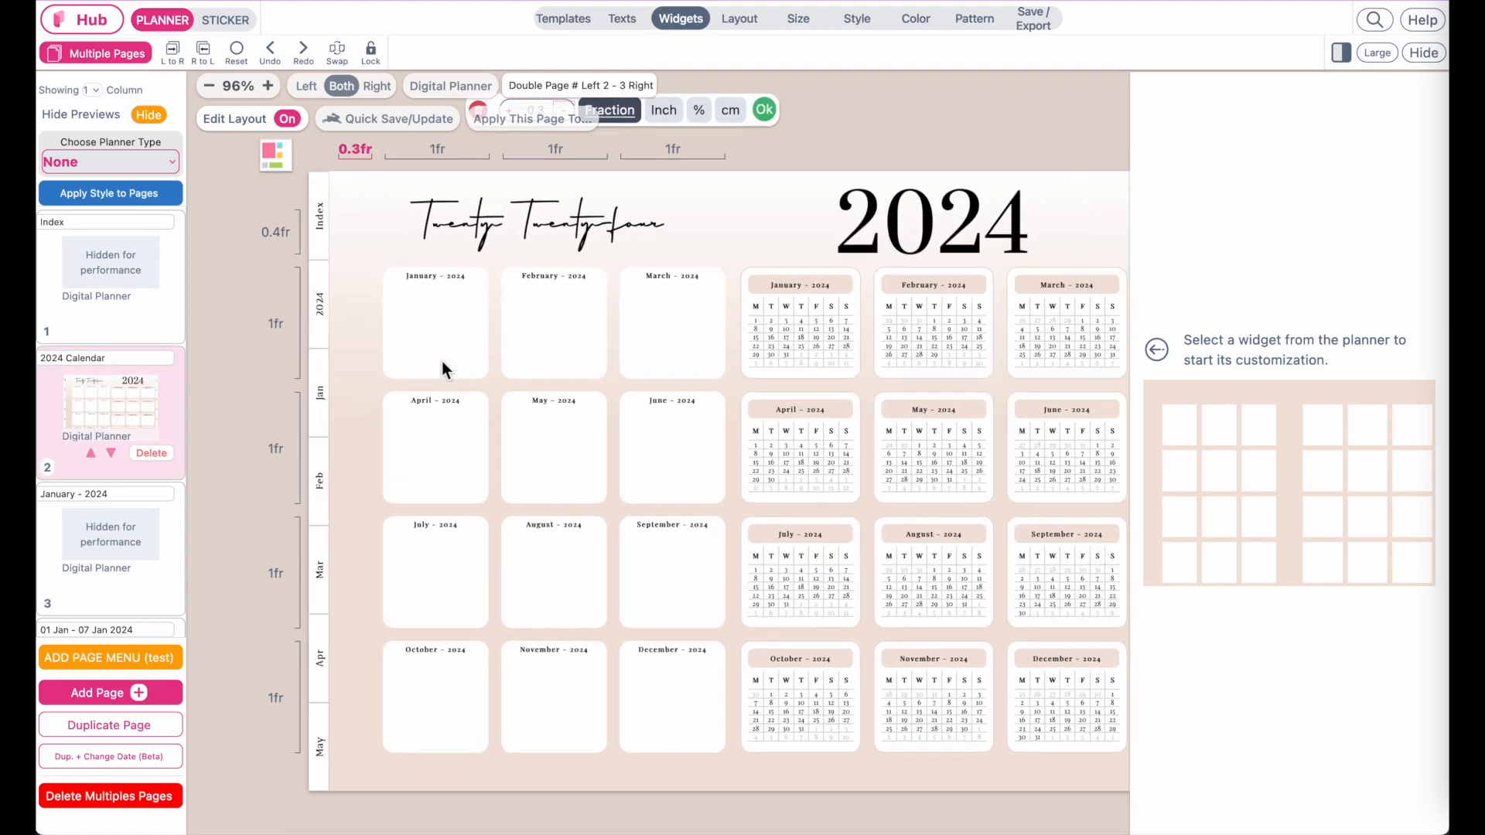
scroll(442, 361, right, 2)
click(654, 137)
click(974, 339)
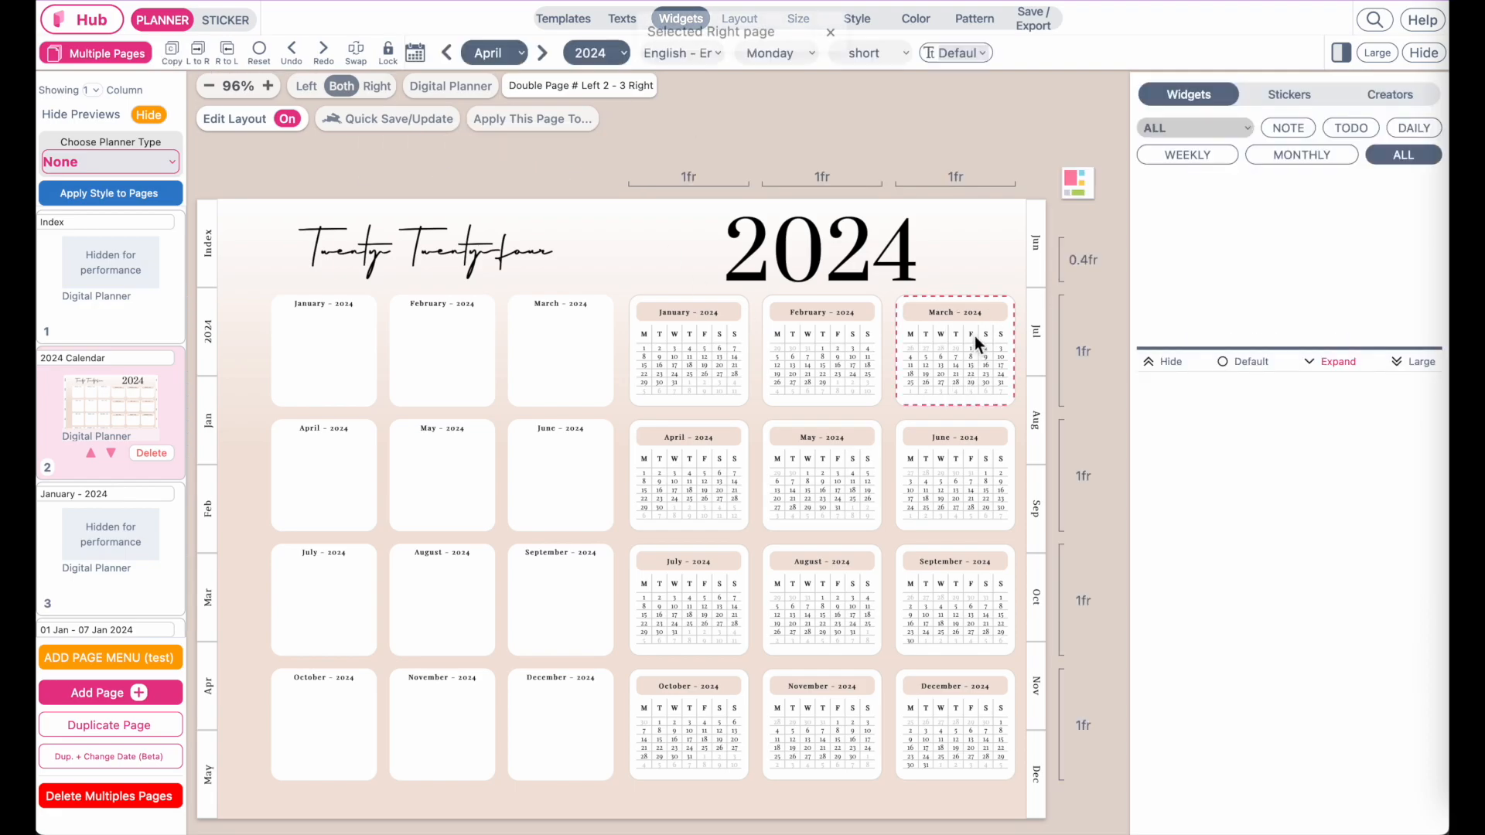
click(1023, 352)
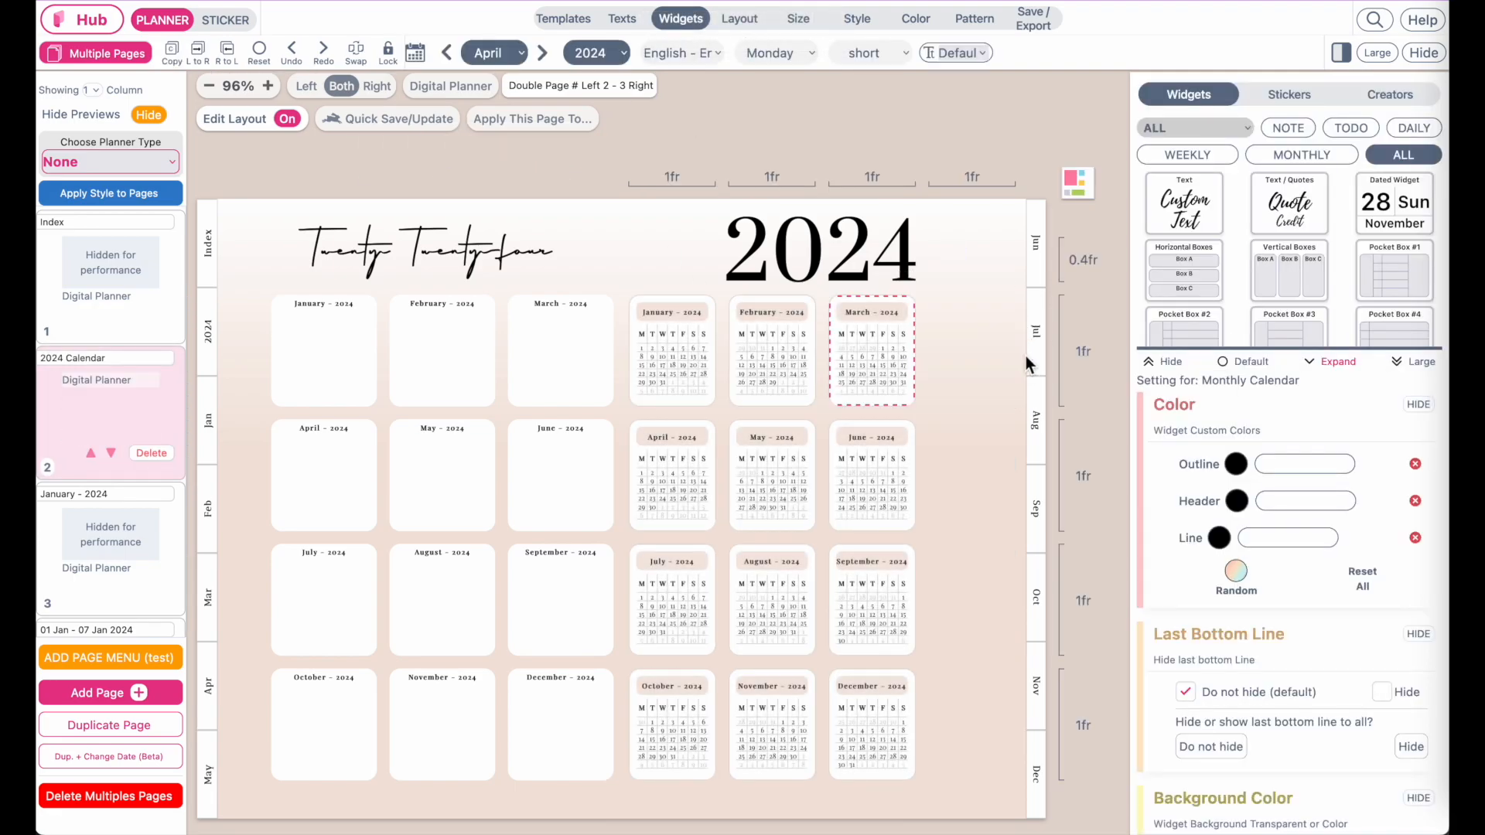
Set the right page's new outer layout column to a width of 0.3 fr and check the mini calendars.
click(967, 177)
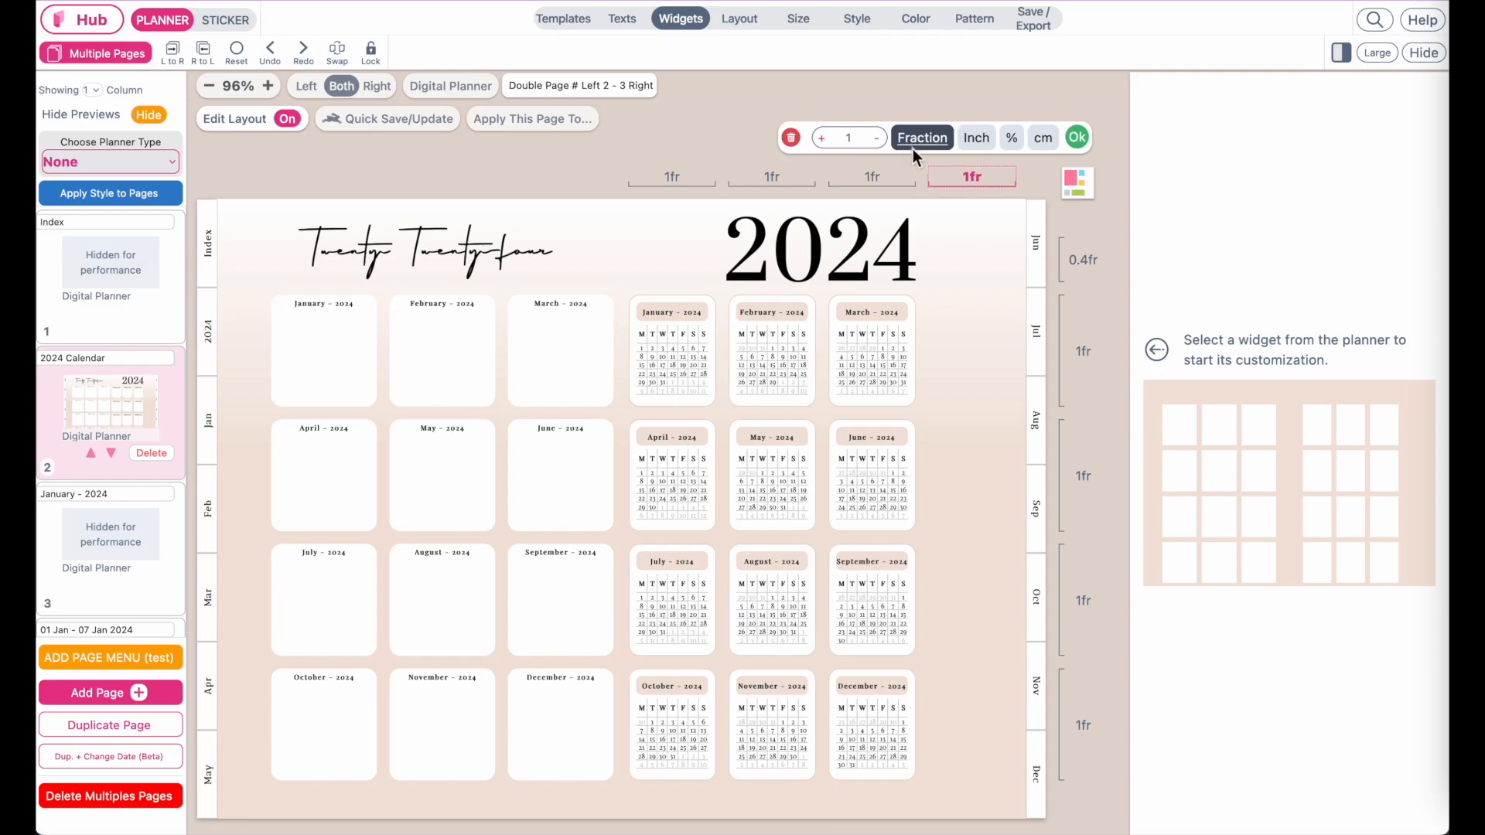
click(878, 139)
click(877, 139)
click(877, 138)
click(877, 139)
click(877, 139)
click(877, 138)
scroll(977, 361, up, 5)
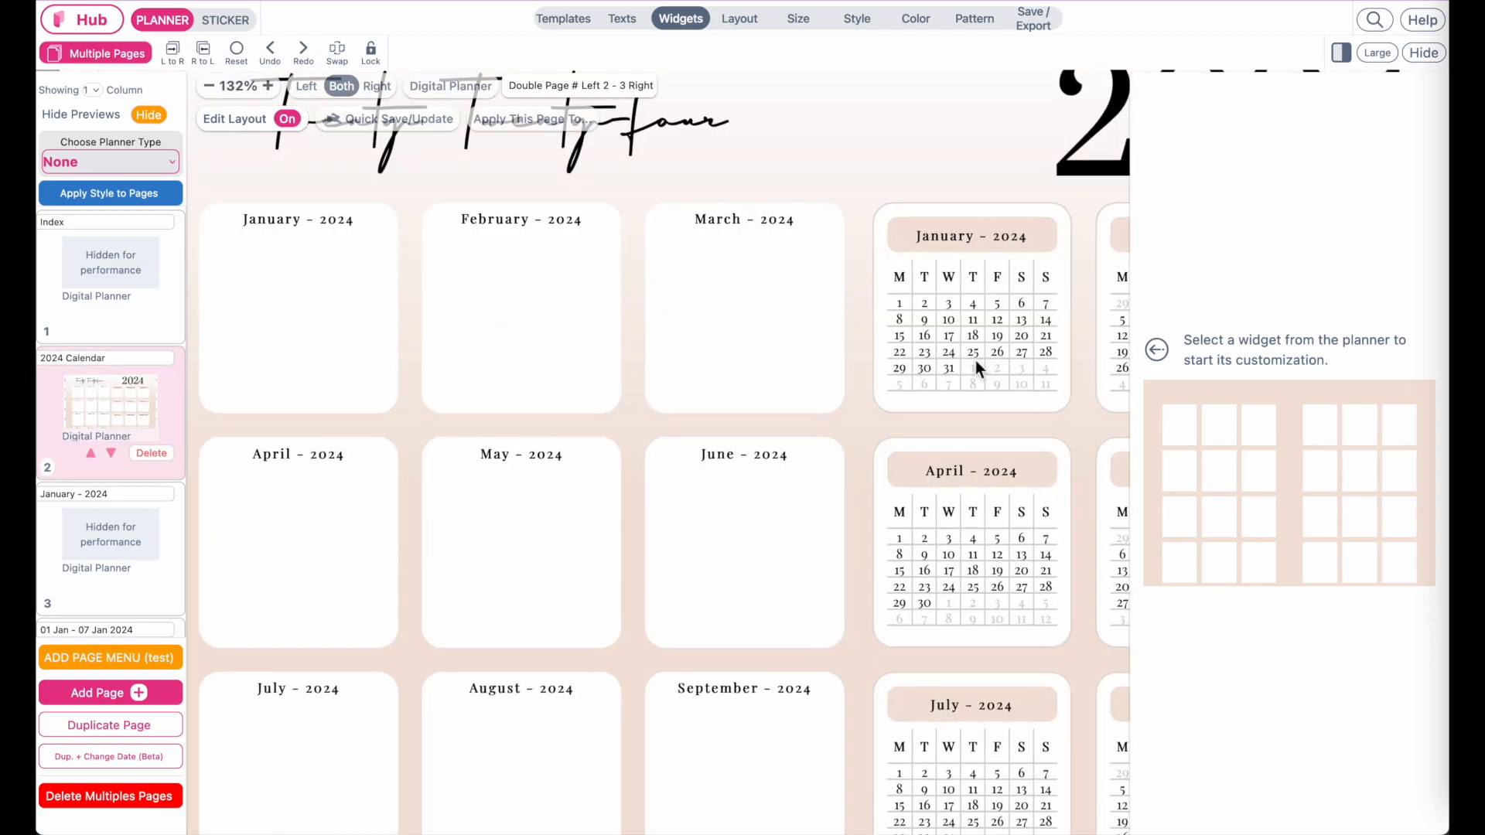
scroll(976, 360, right, 3)
scroll(806, 494, right, 3)
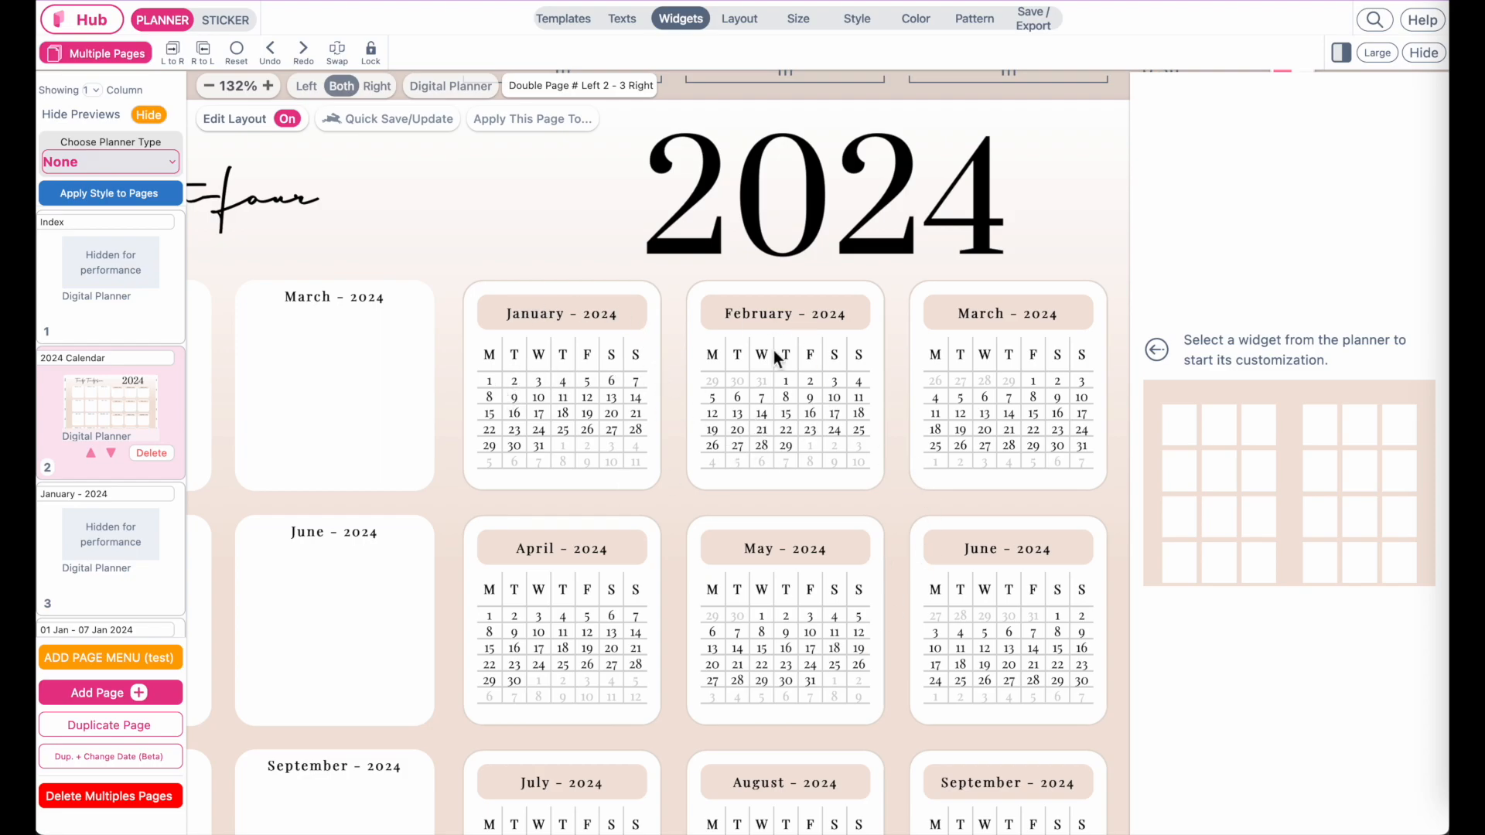
scroll(774, 351, down, 5)
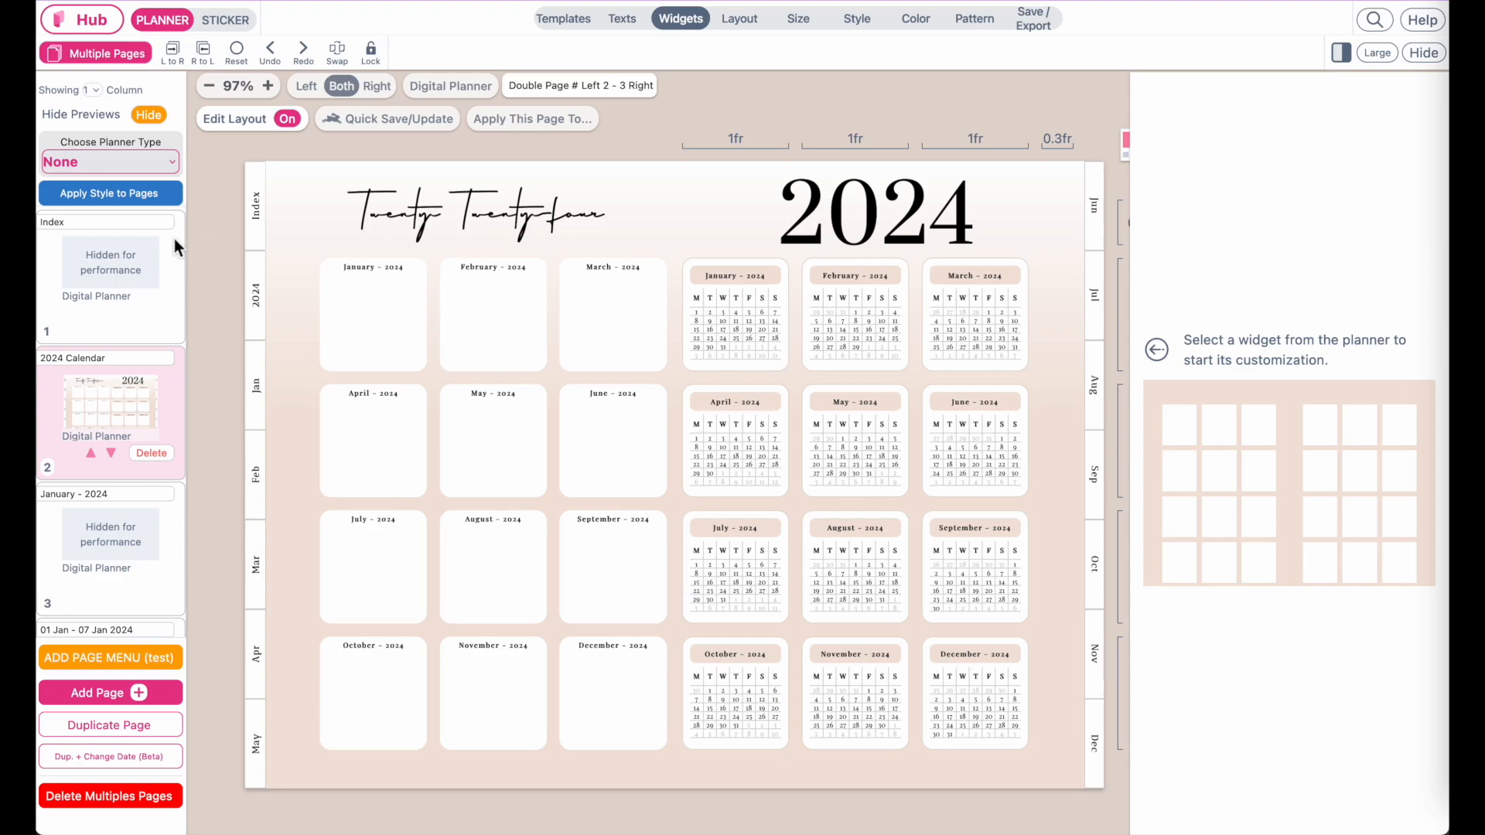
Open the Index page of the planner and switch to sticker editing.
scroll(128, 453, down, 3)
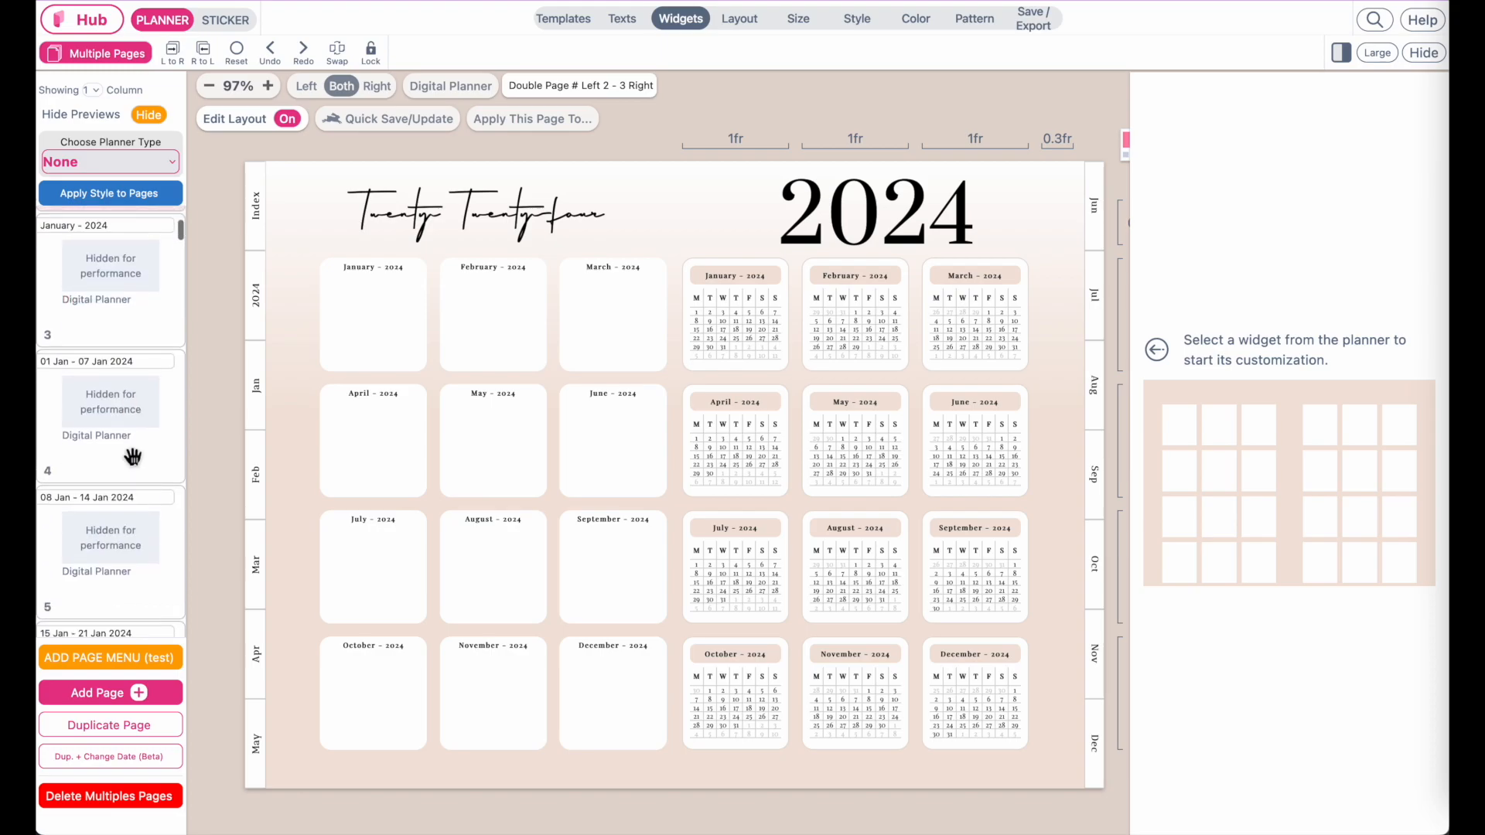
scroll(129, 453, up, 3)
click(87, 257)
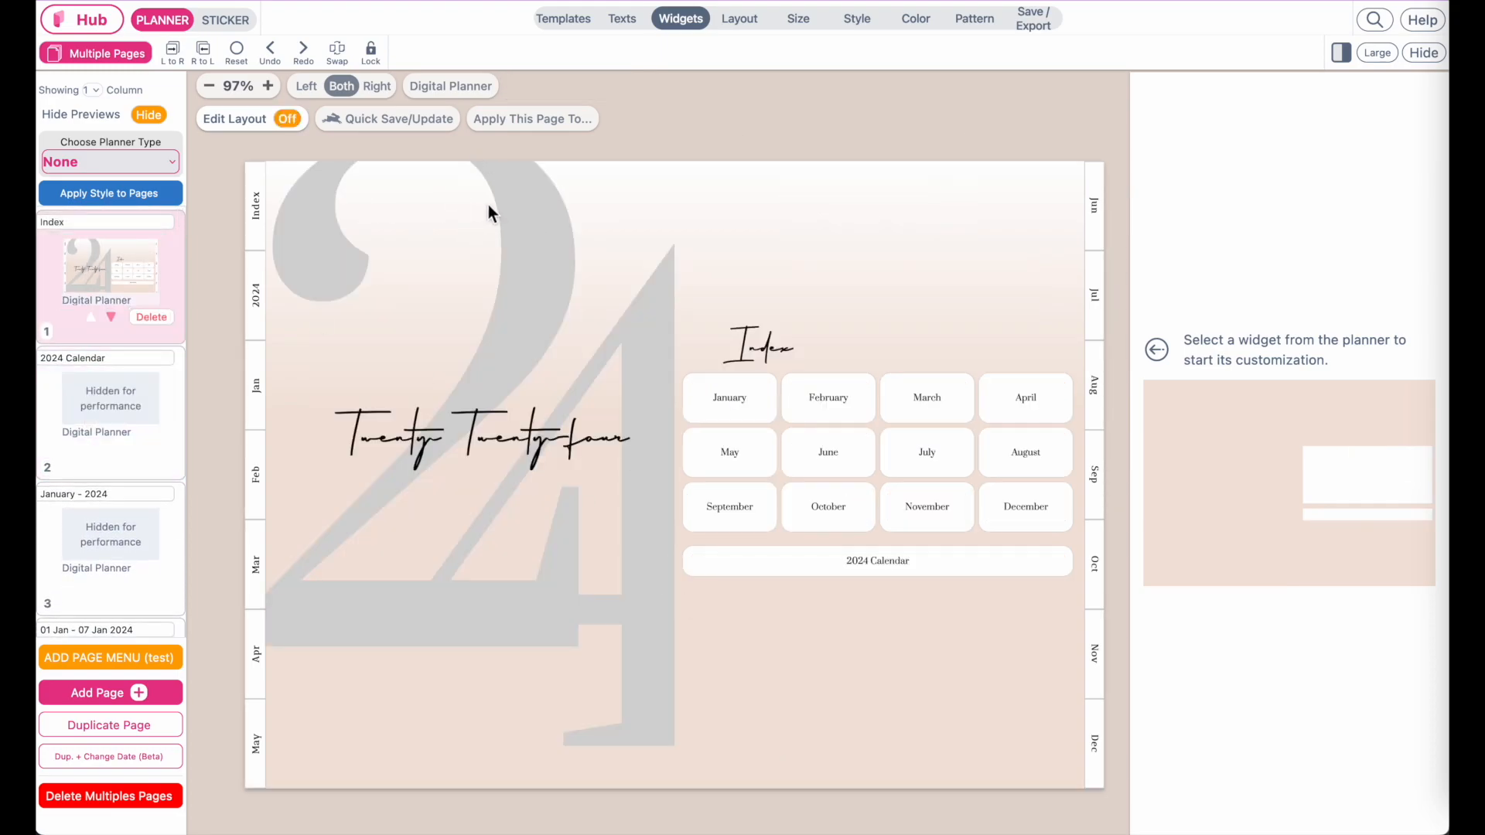
click(233, 22)
Nudge the large grey 2 on the Index page slightly right and down, and colour it white.
click(413, 210)
click(539, 261)
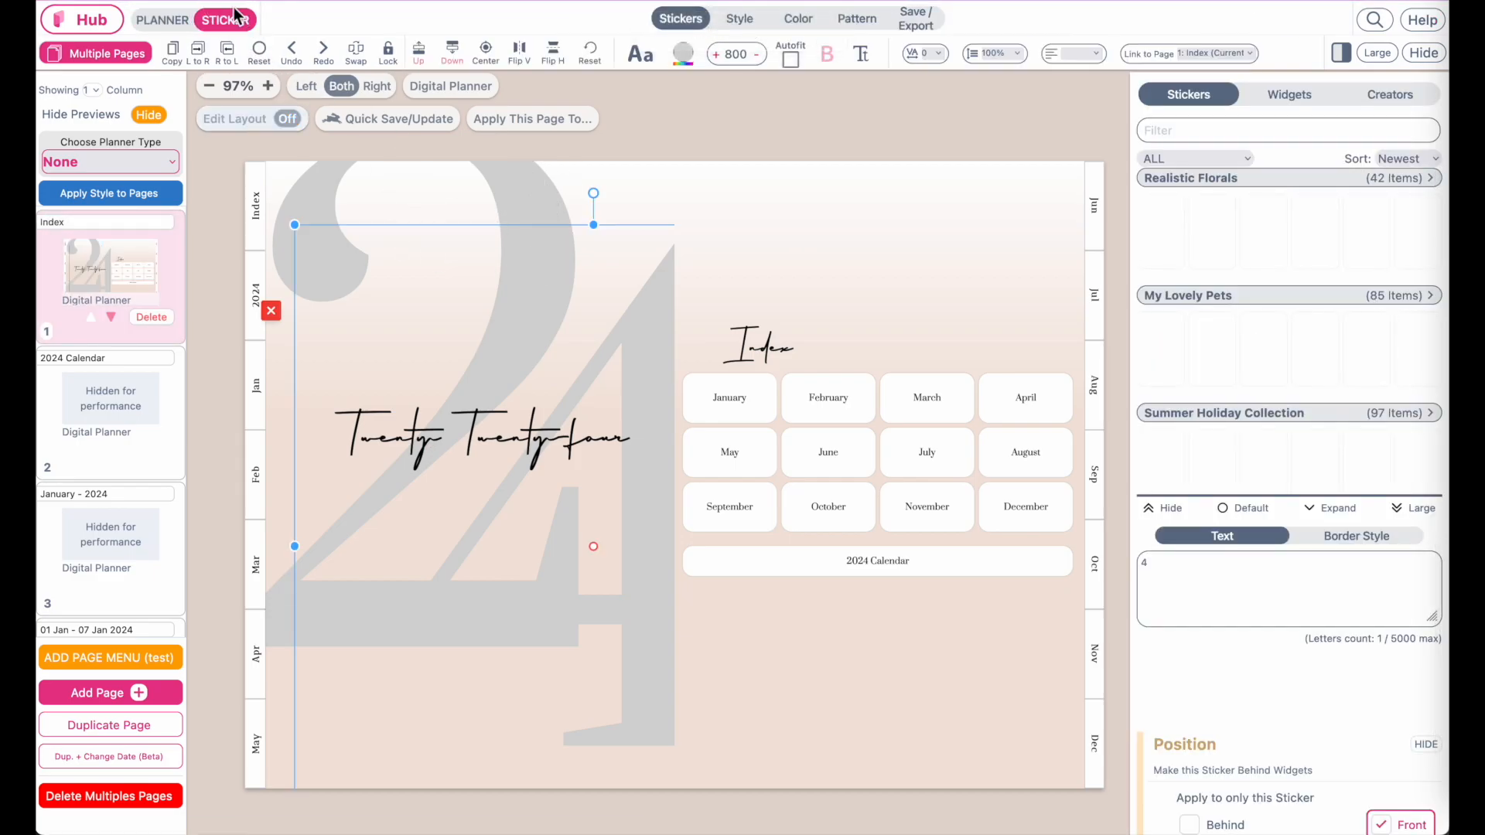
click(321, 205)
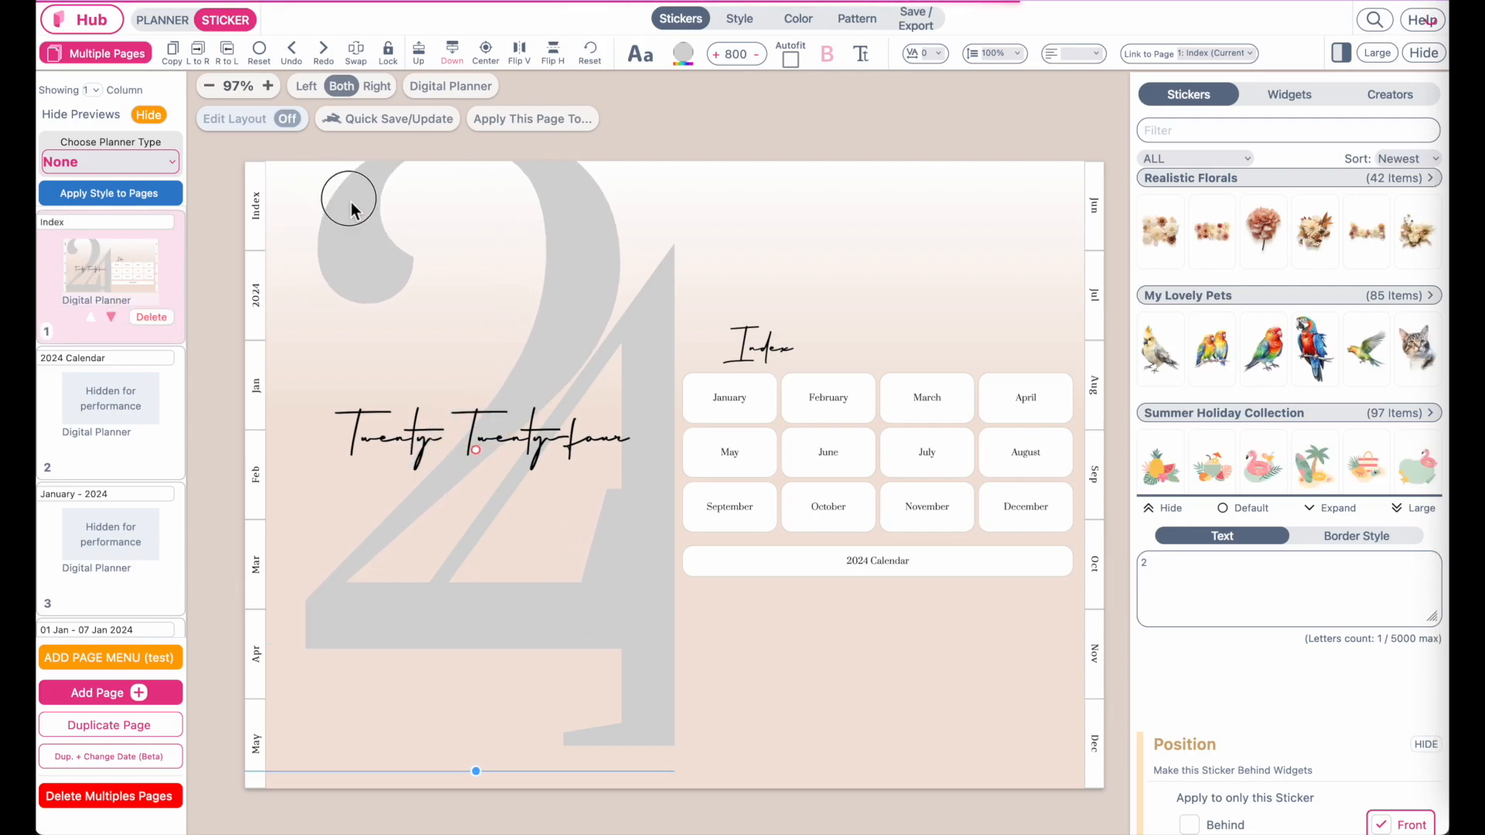
drag(322, 207, 330, 215)
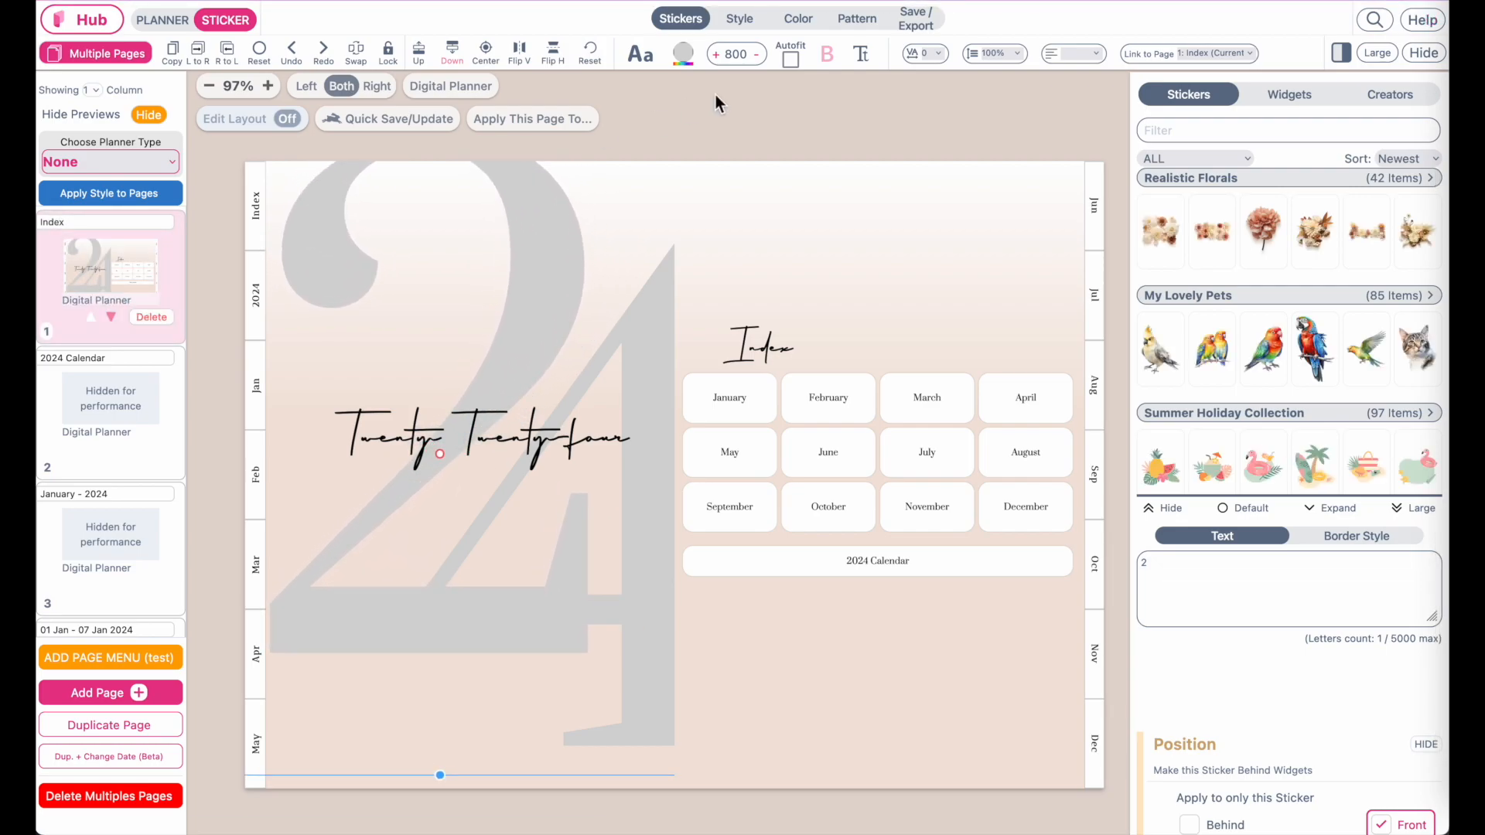
click(689, 61)
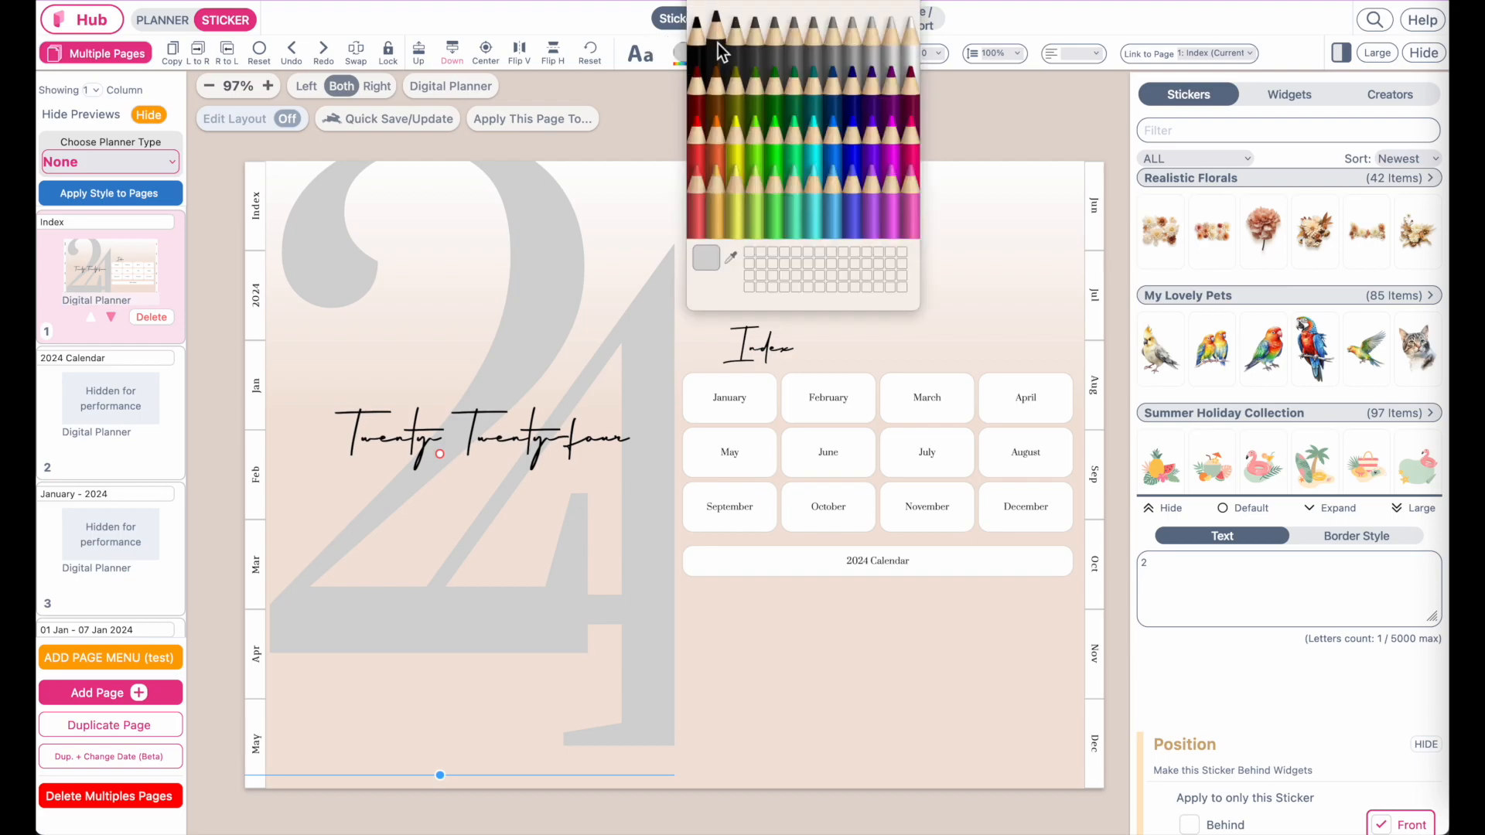
click(911, 23)
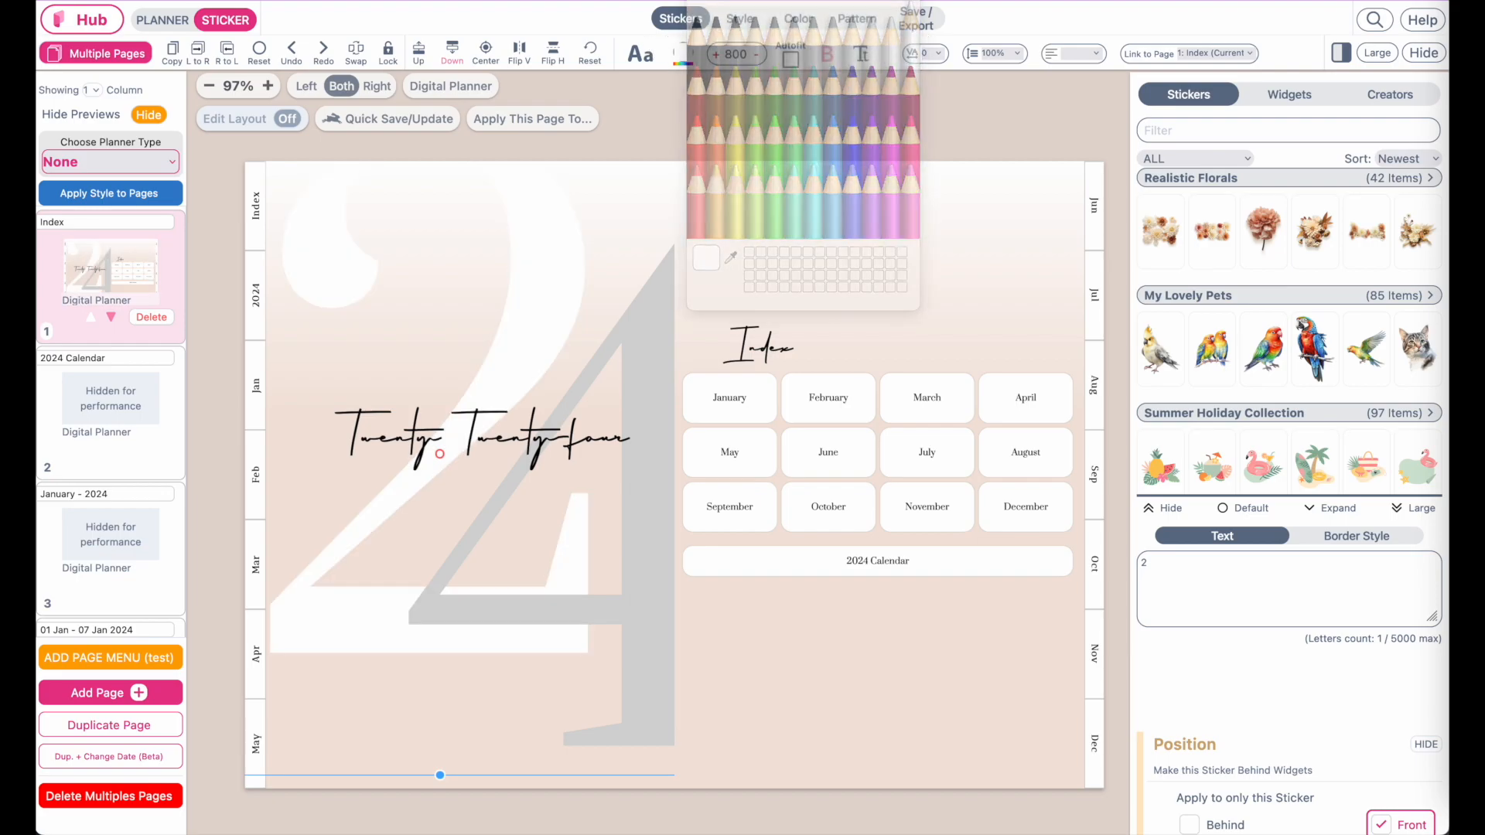
Colour the large grey 4 on the Index page white and move it slightly down.
click(628, 723)
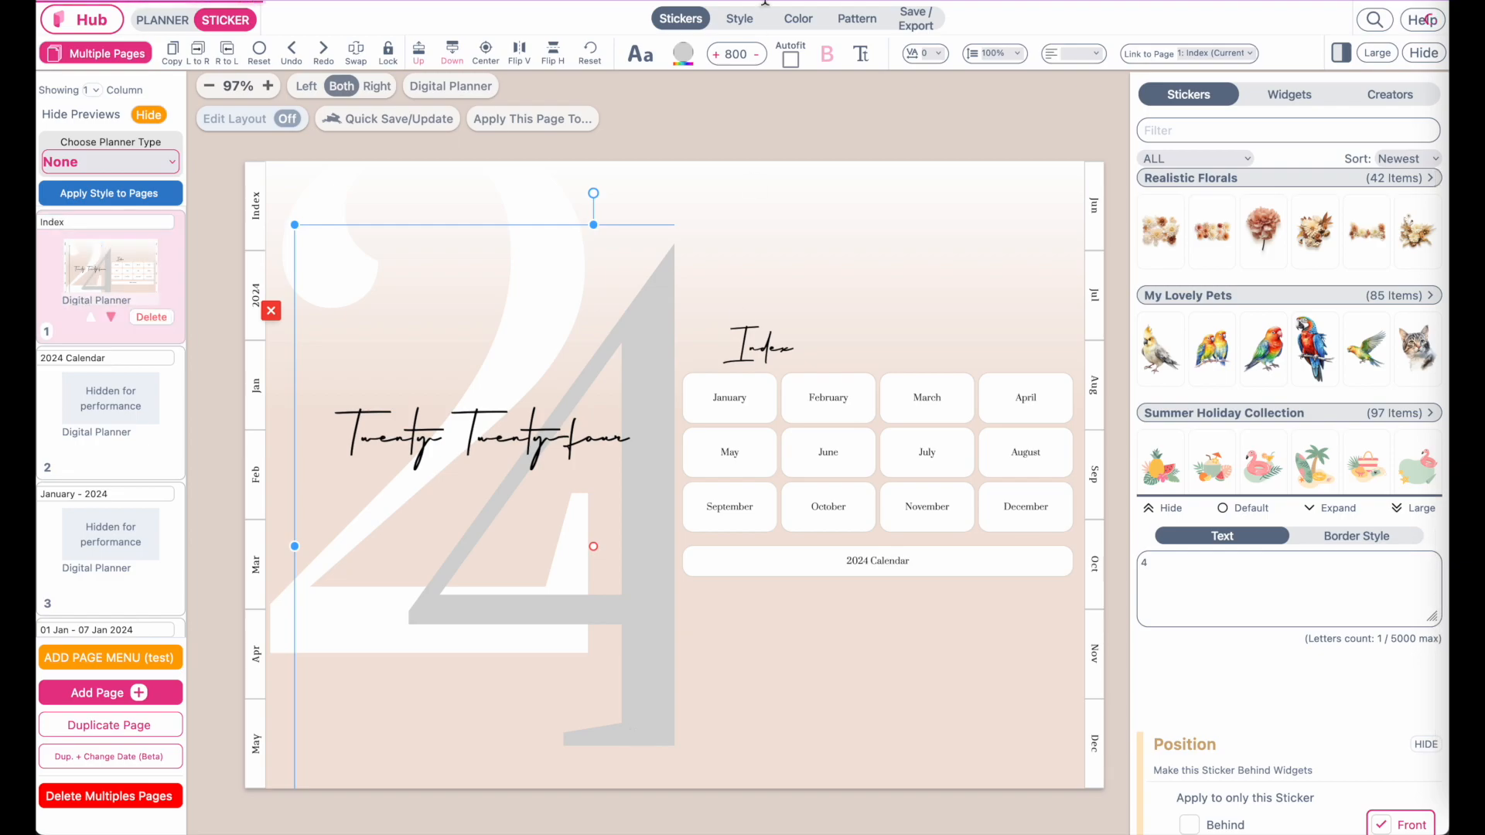
click(683, 54)
click(910, 23)
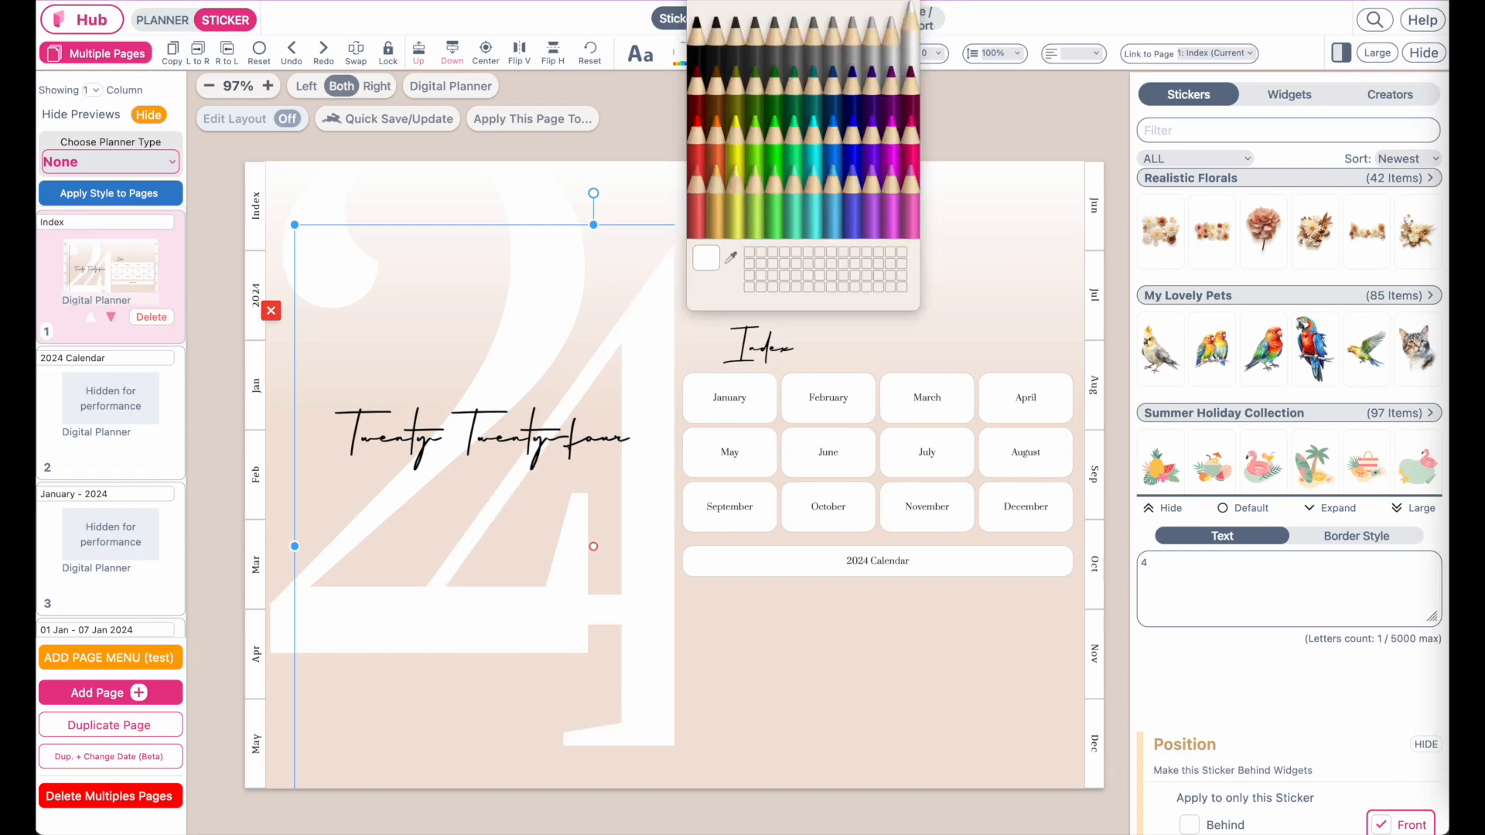
drag(667, 749, 648, 827)
click(804, 263)
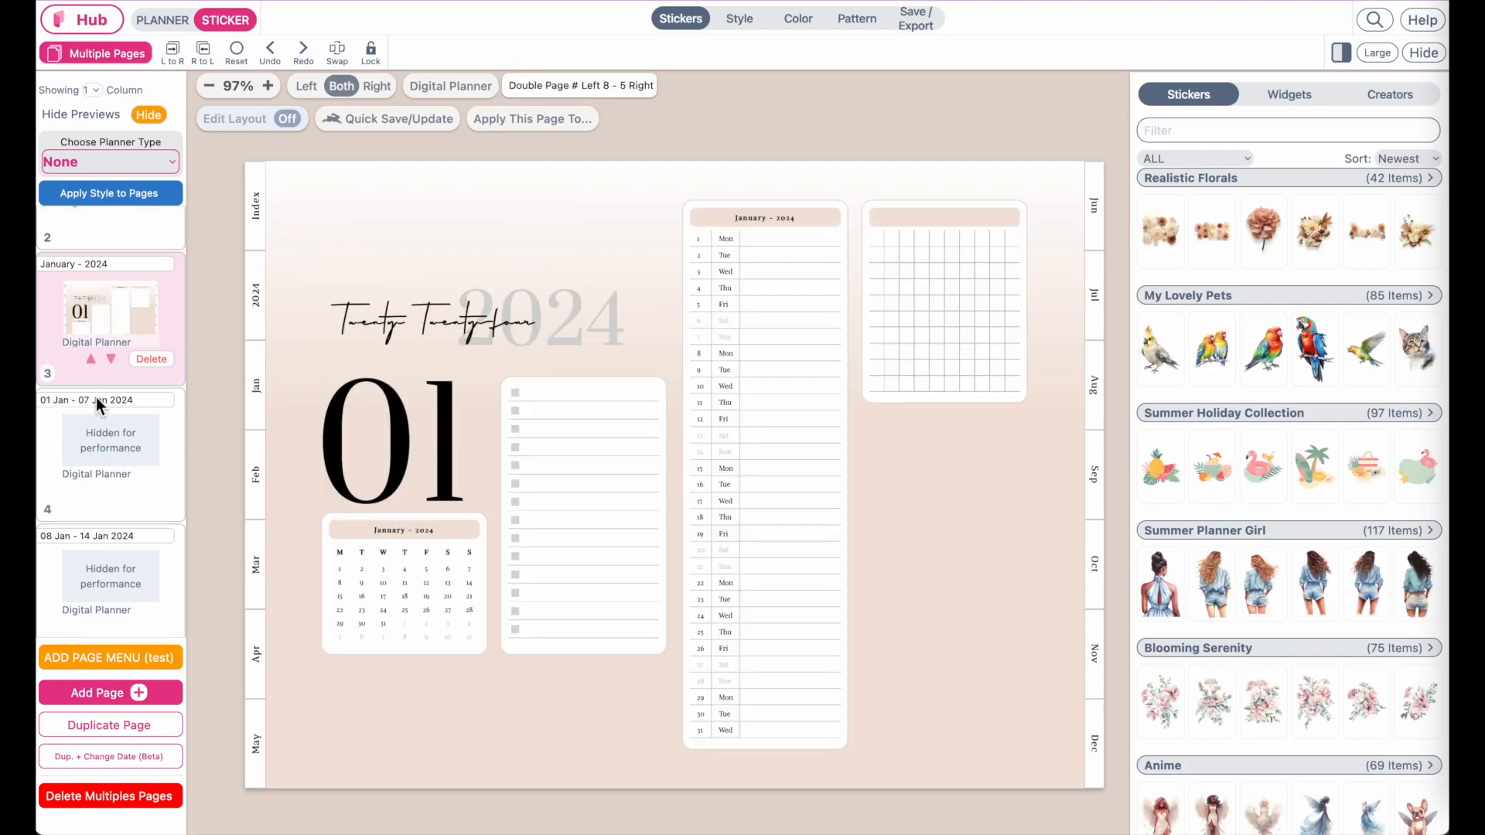
Review the January - 2024 page and open the 01 Jan - 07 Jan 2024 weekly page.
click(102, 456)
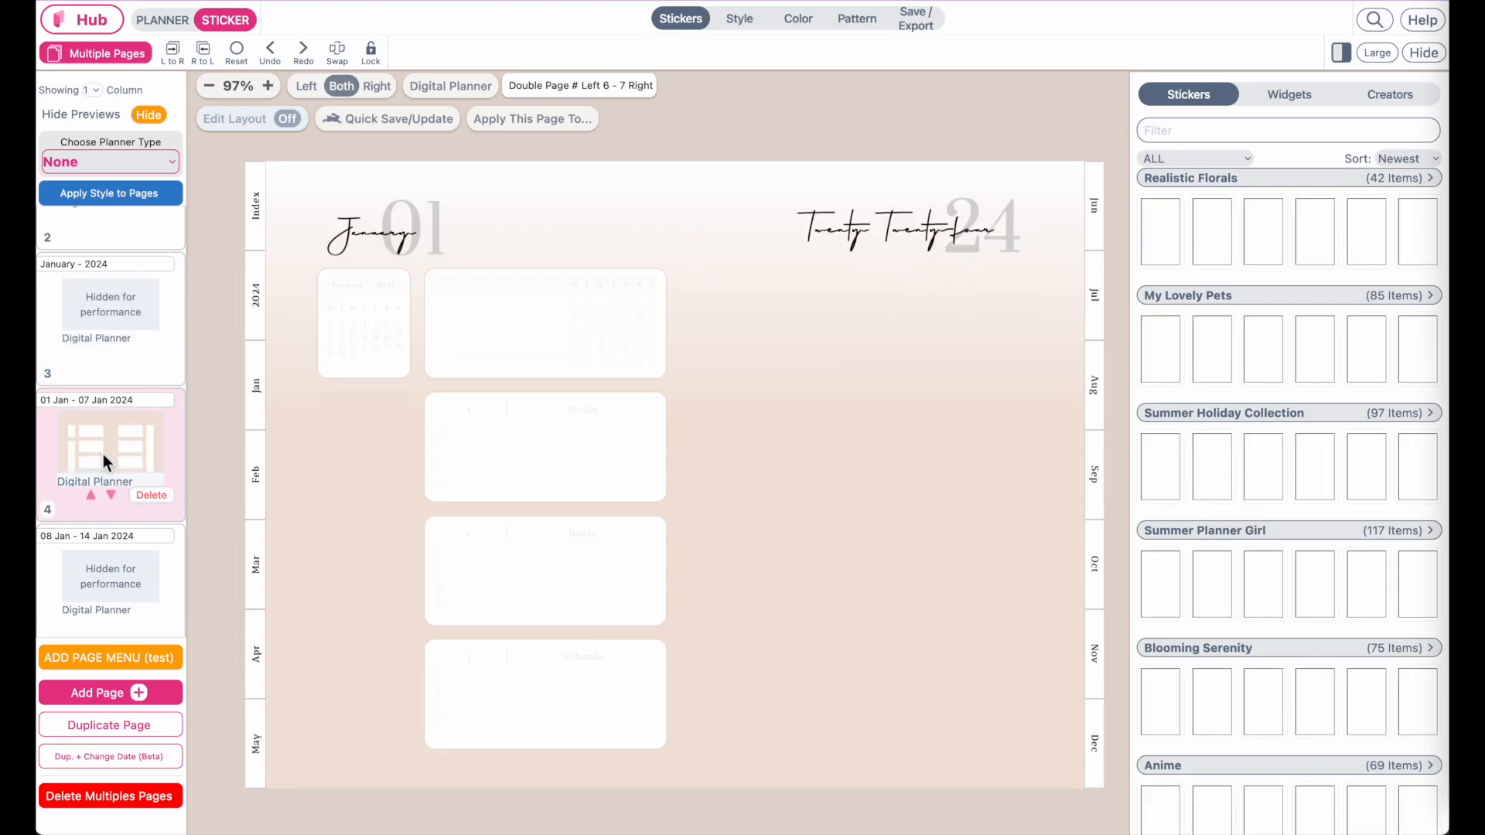
click(108, 312)
scroll(115, 489, down, 5)
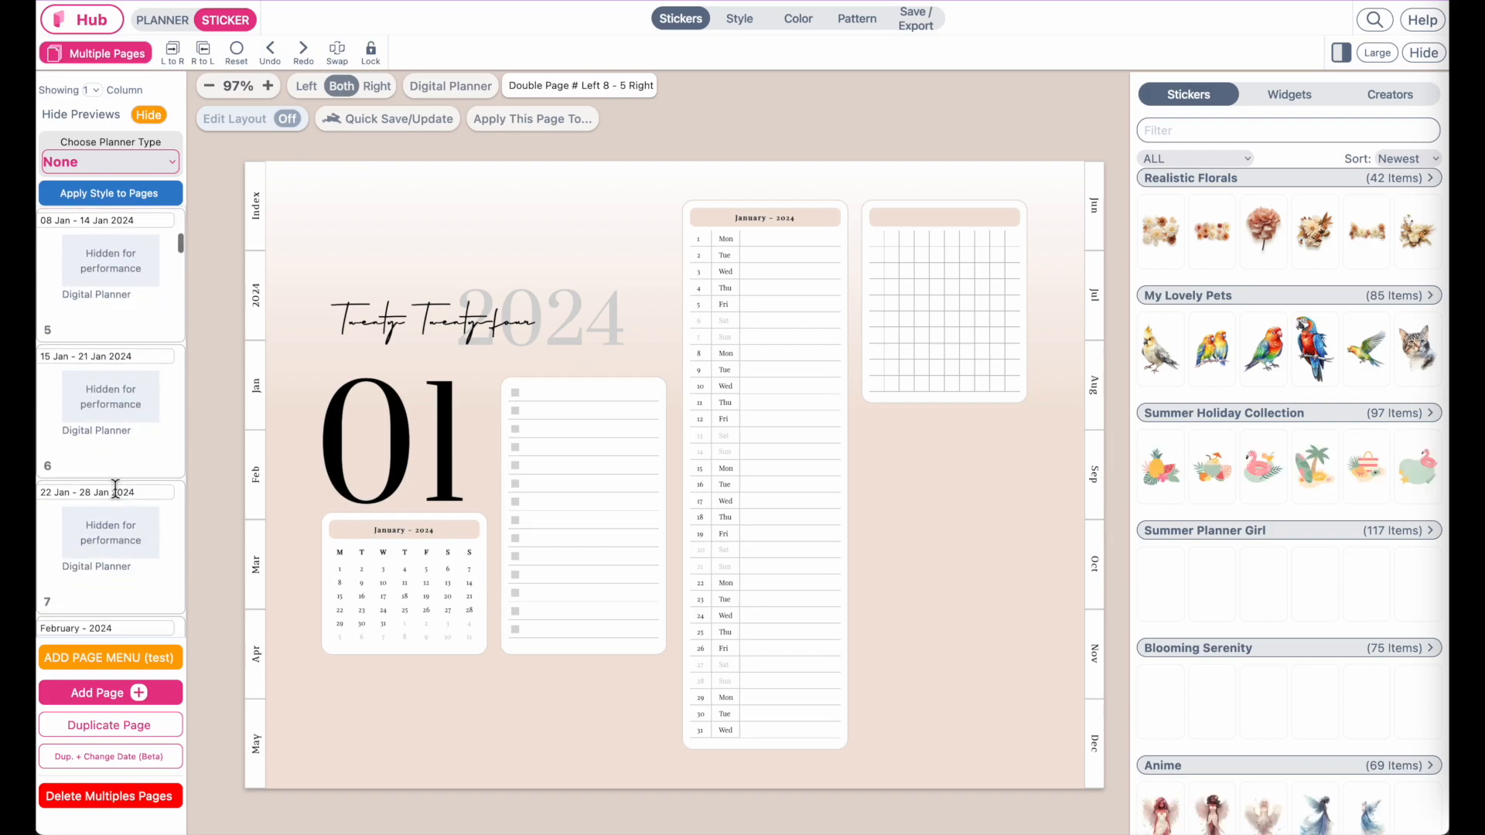
scroll(104, 417, up, 6)
scroll(104, 416, down, 1)
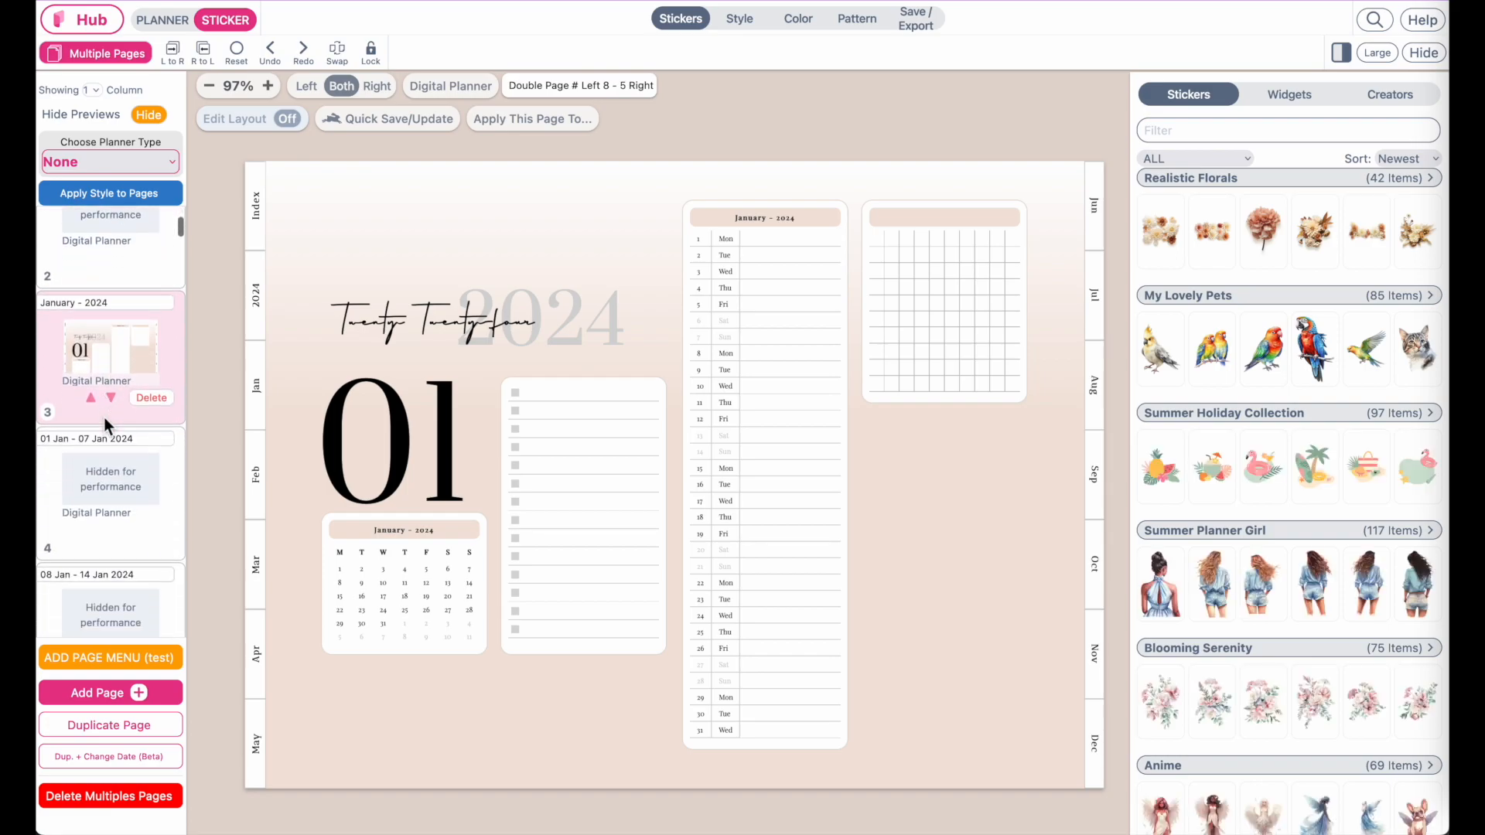
click(105, 479)
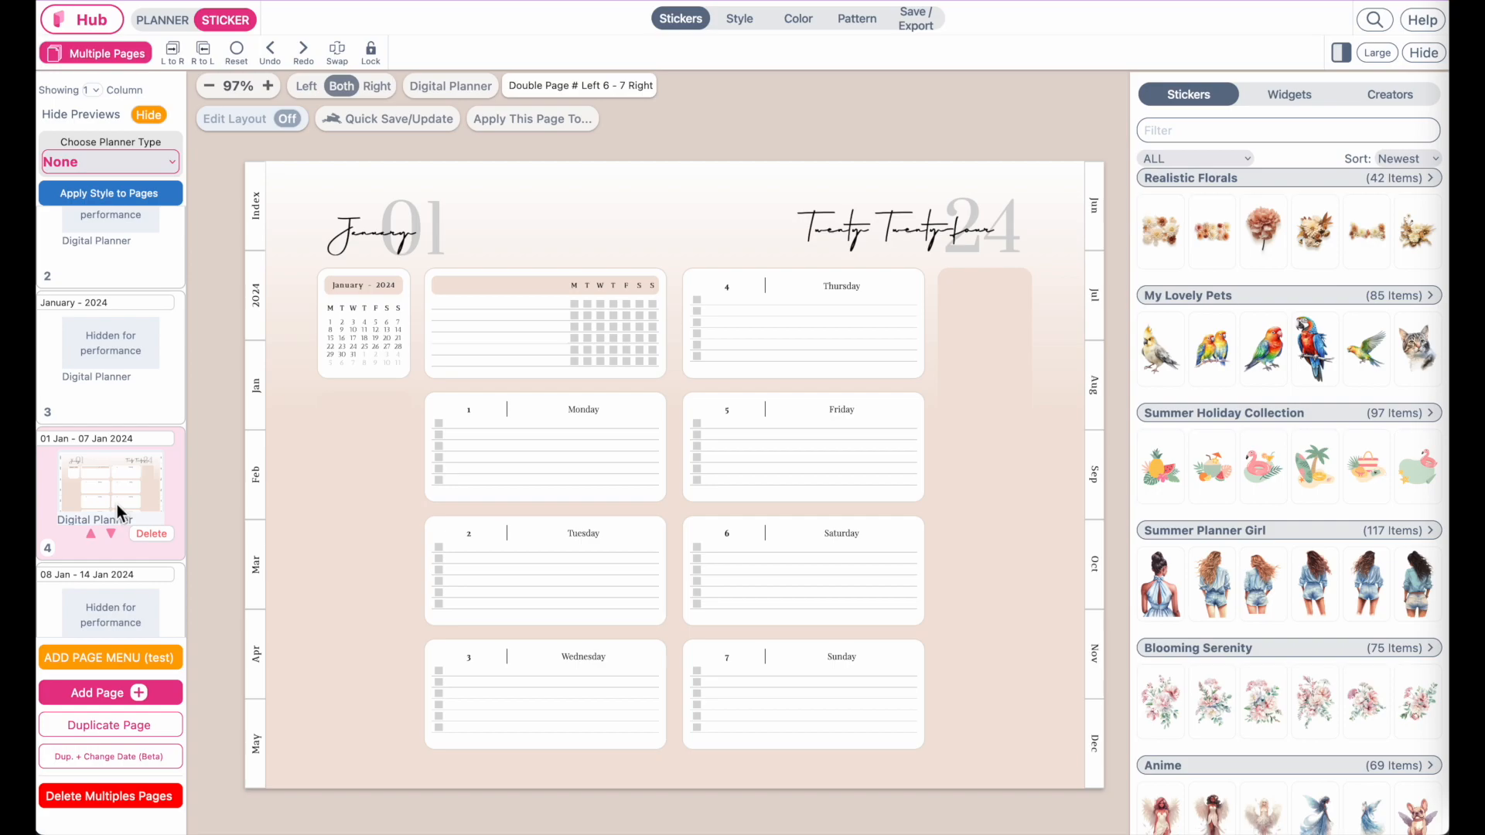
scroll(100, 468, up, 2)
scroll(100, 467, down, 2)
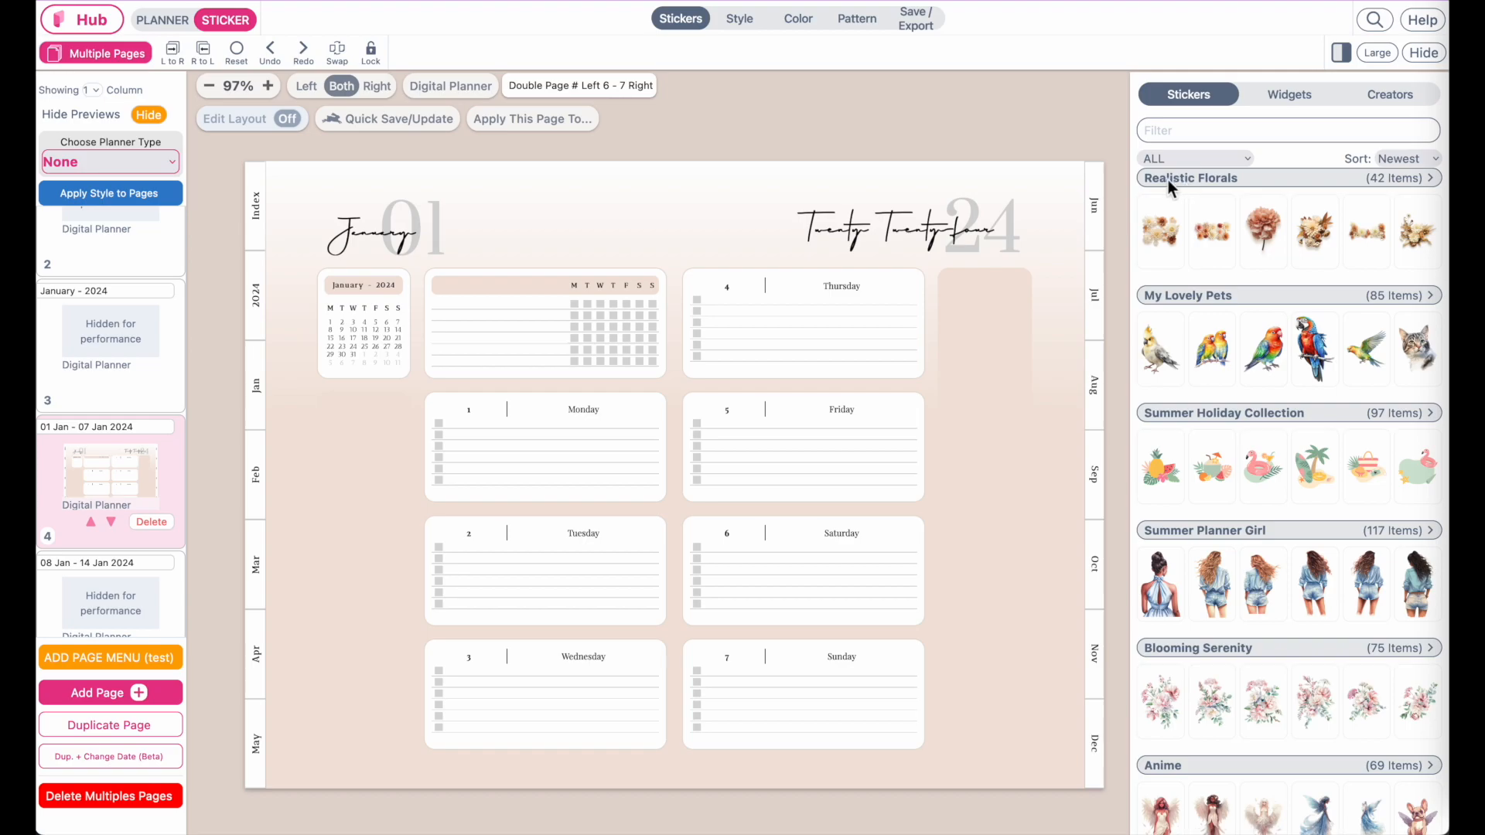
Open the Realistic Florals sticker collection, show it in three columns, and browse to its corner bouquets.
click(1250, 180)
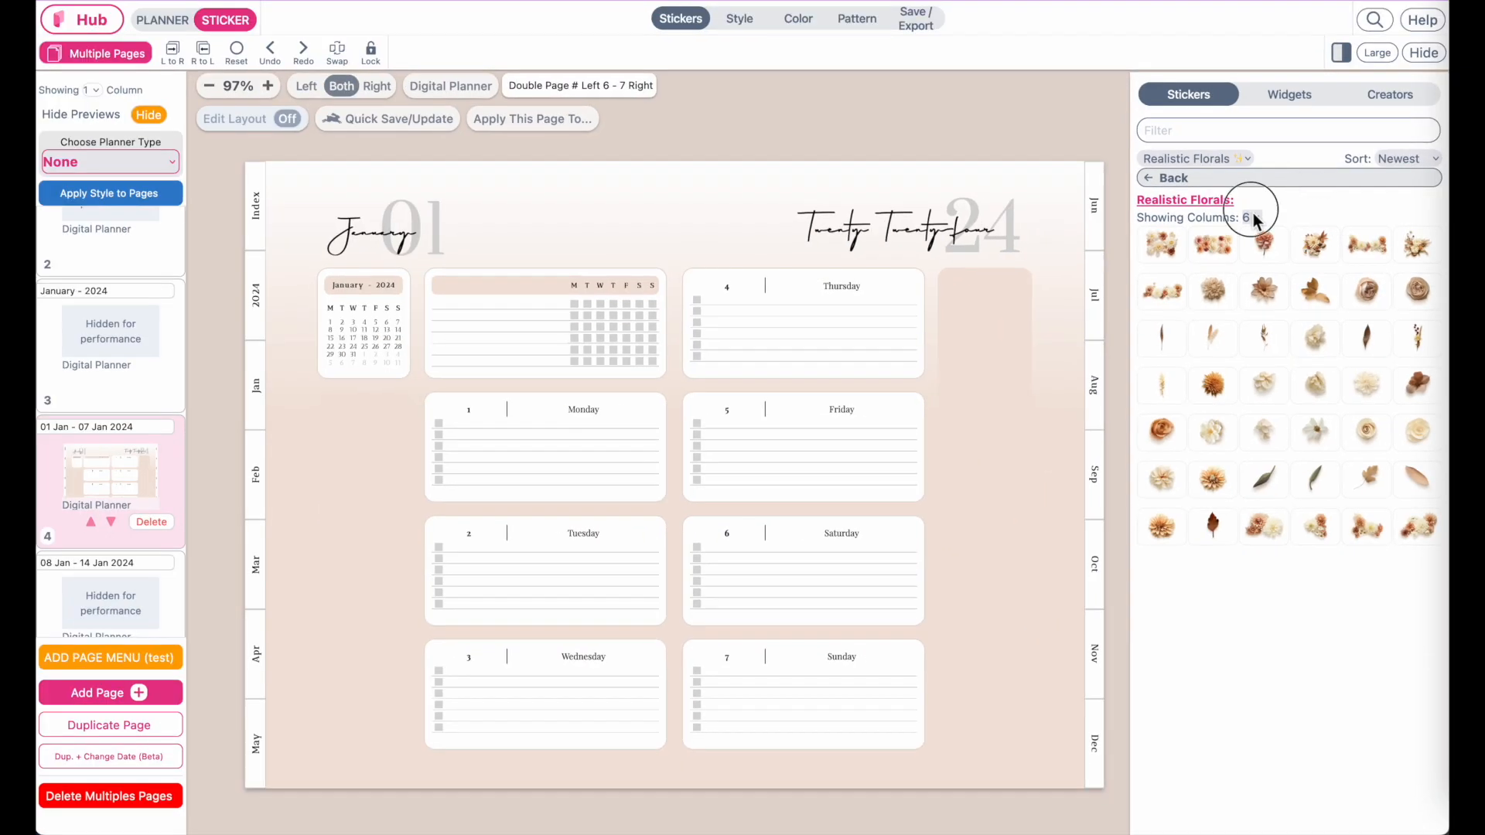
click(1252, 218)
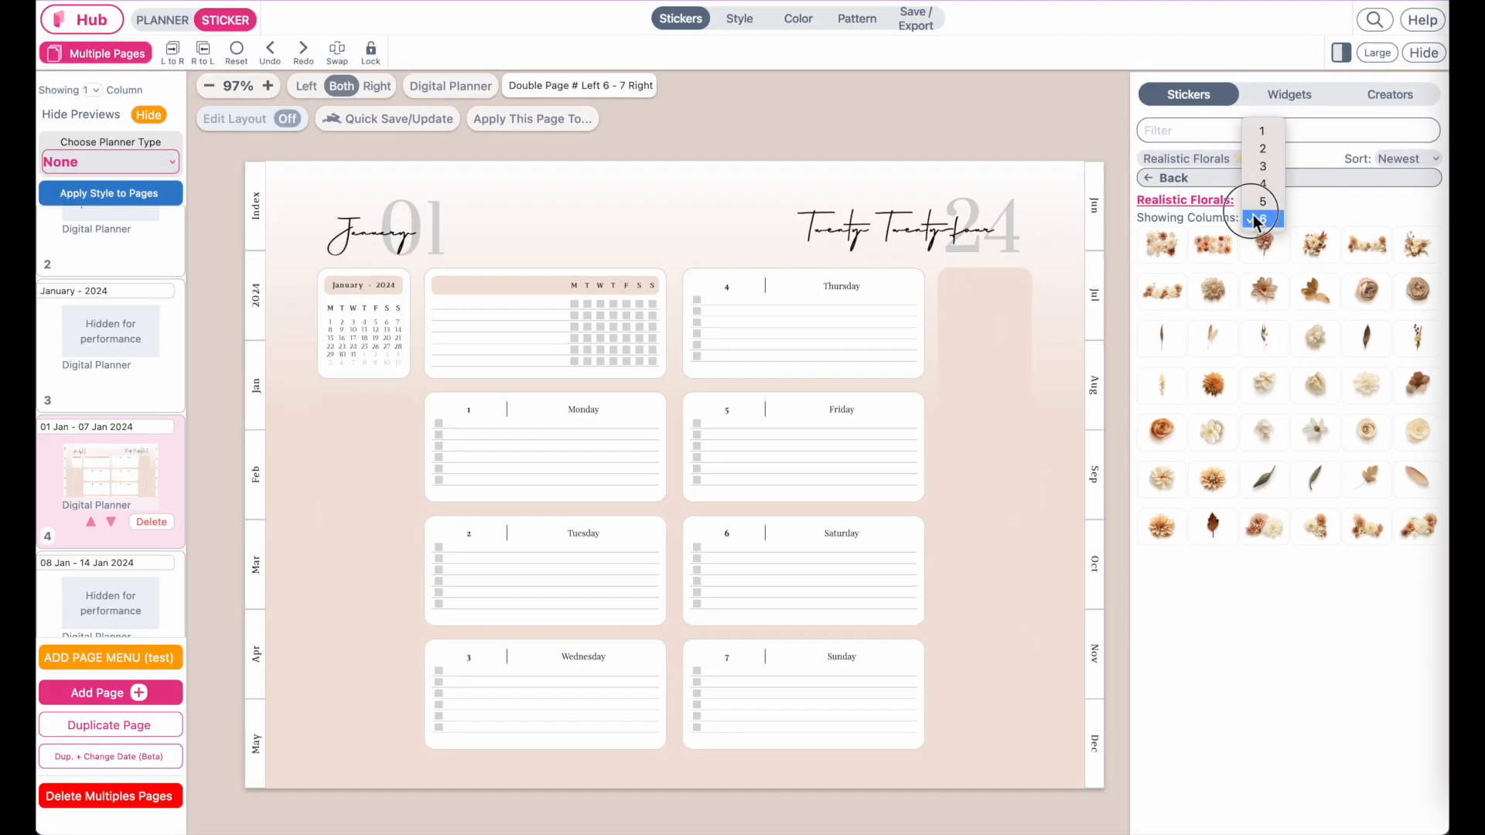
click(1260, 167)
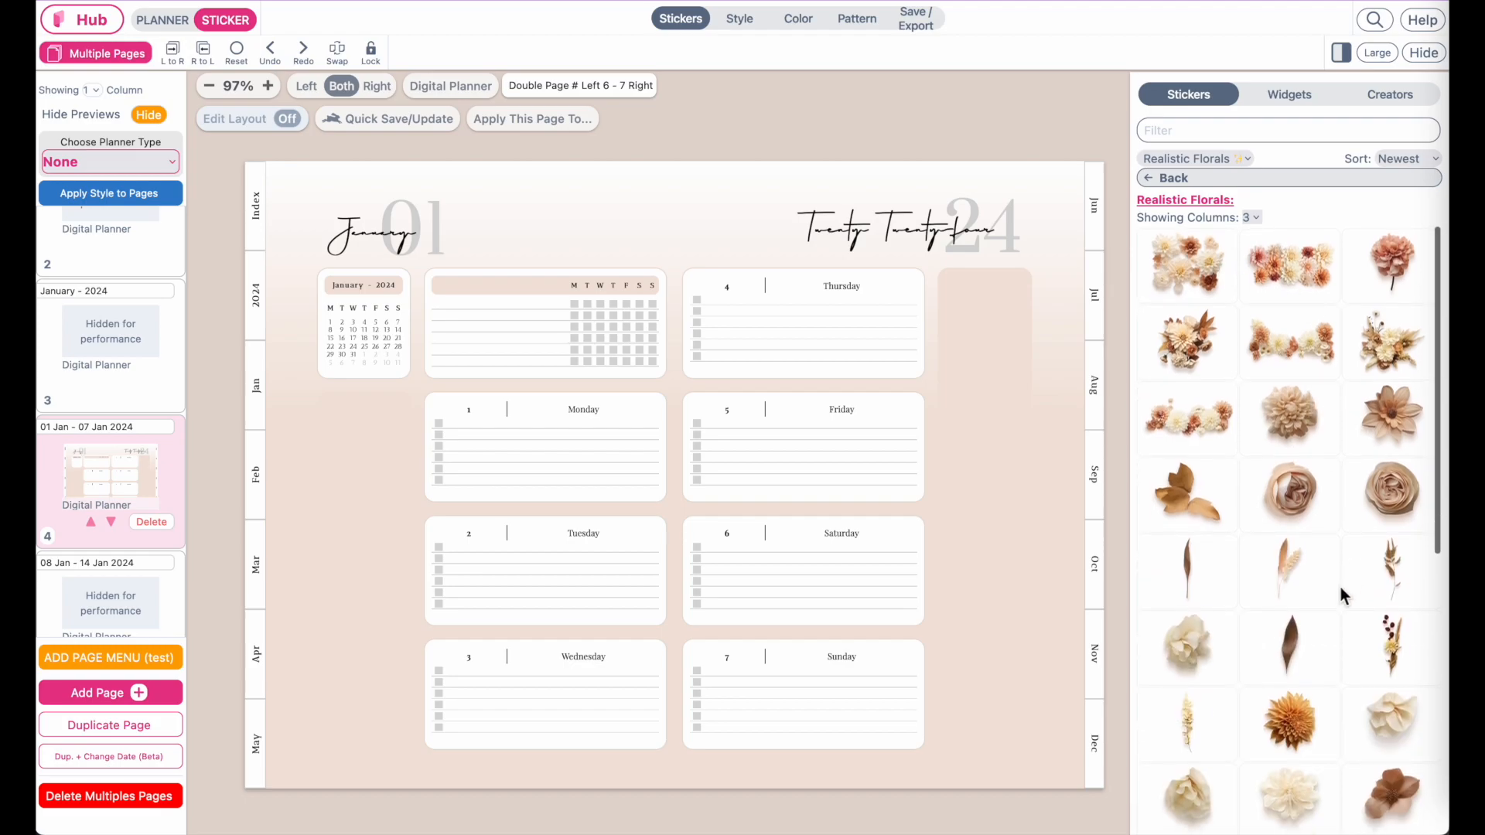
scroll(1341, 588, down, 5)
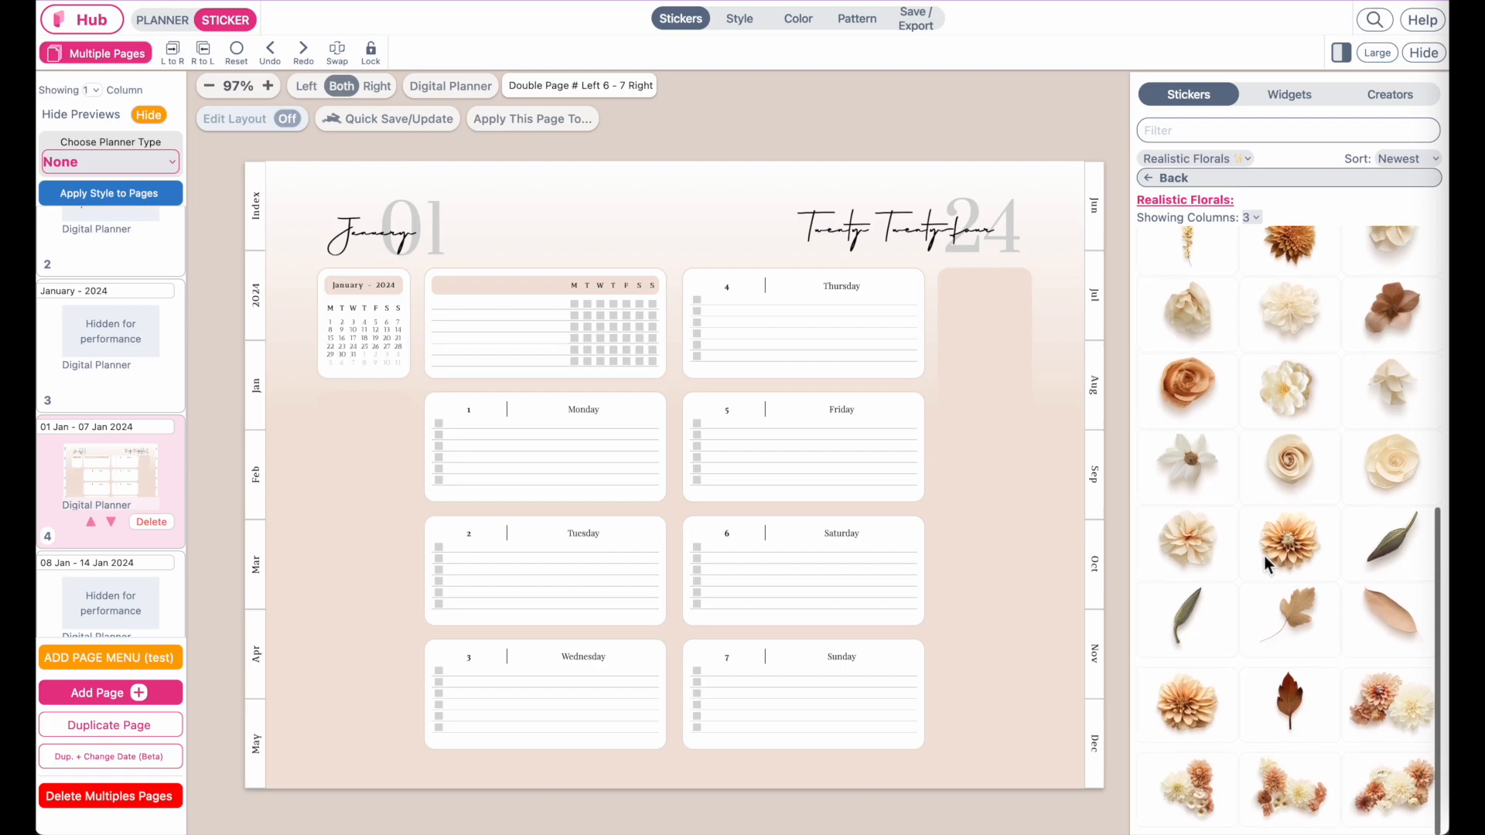
Add the cream and orange corner bouquet sticker, enlarge it, and place it in the right page's lower outer corner.
click(1184, 789)
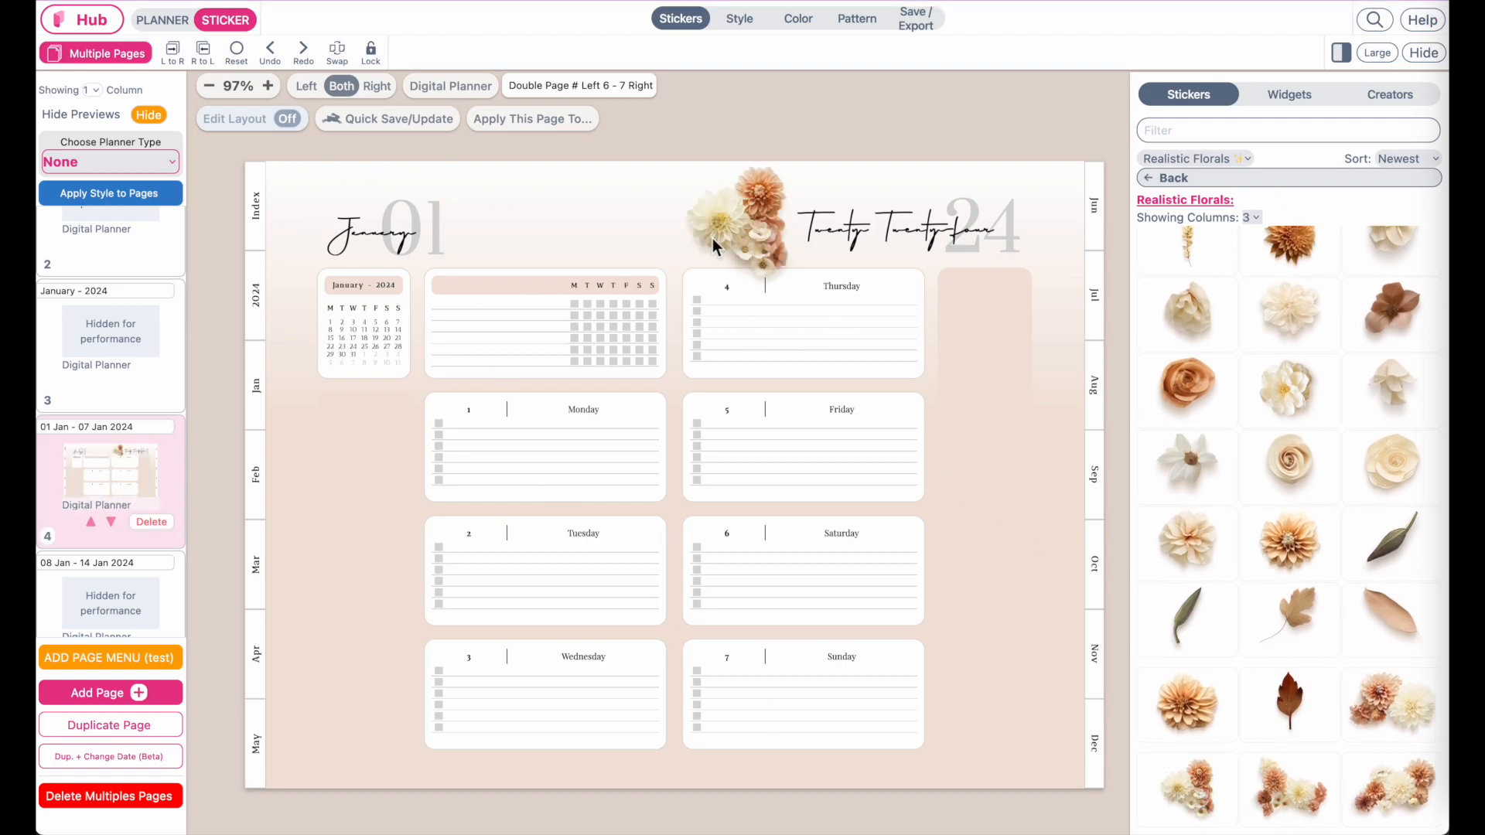
click(712, 238)
drag(811, 291, 967, 448)
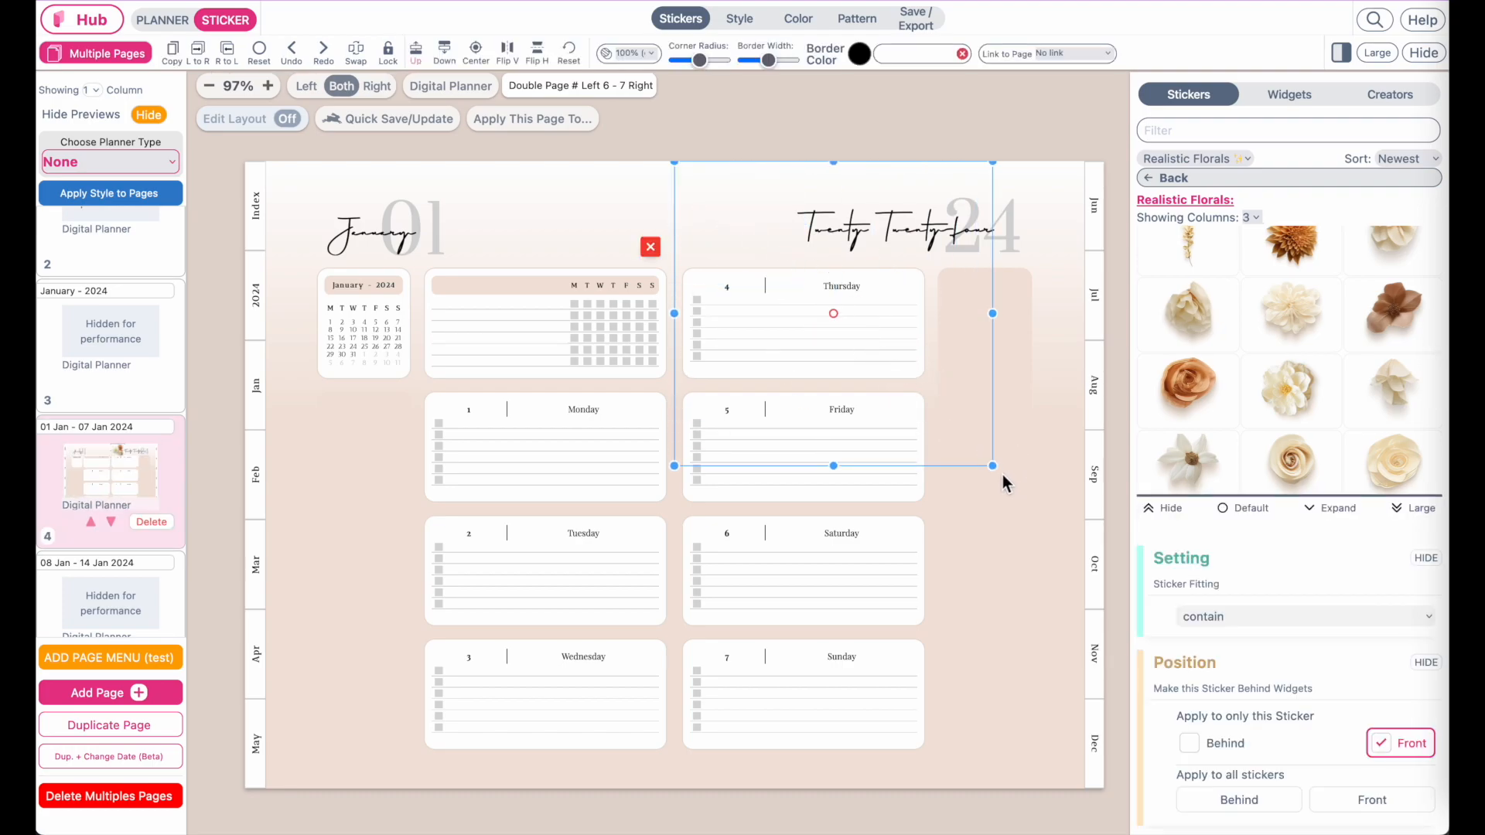
drag(819, 398, 1009, 766)
Add the curved floral garland sticker, enlarge it to nearly page width, and place it along the right page's upper edge.
scroll(1281, 374, up, 10)
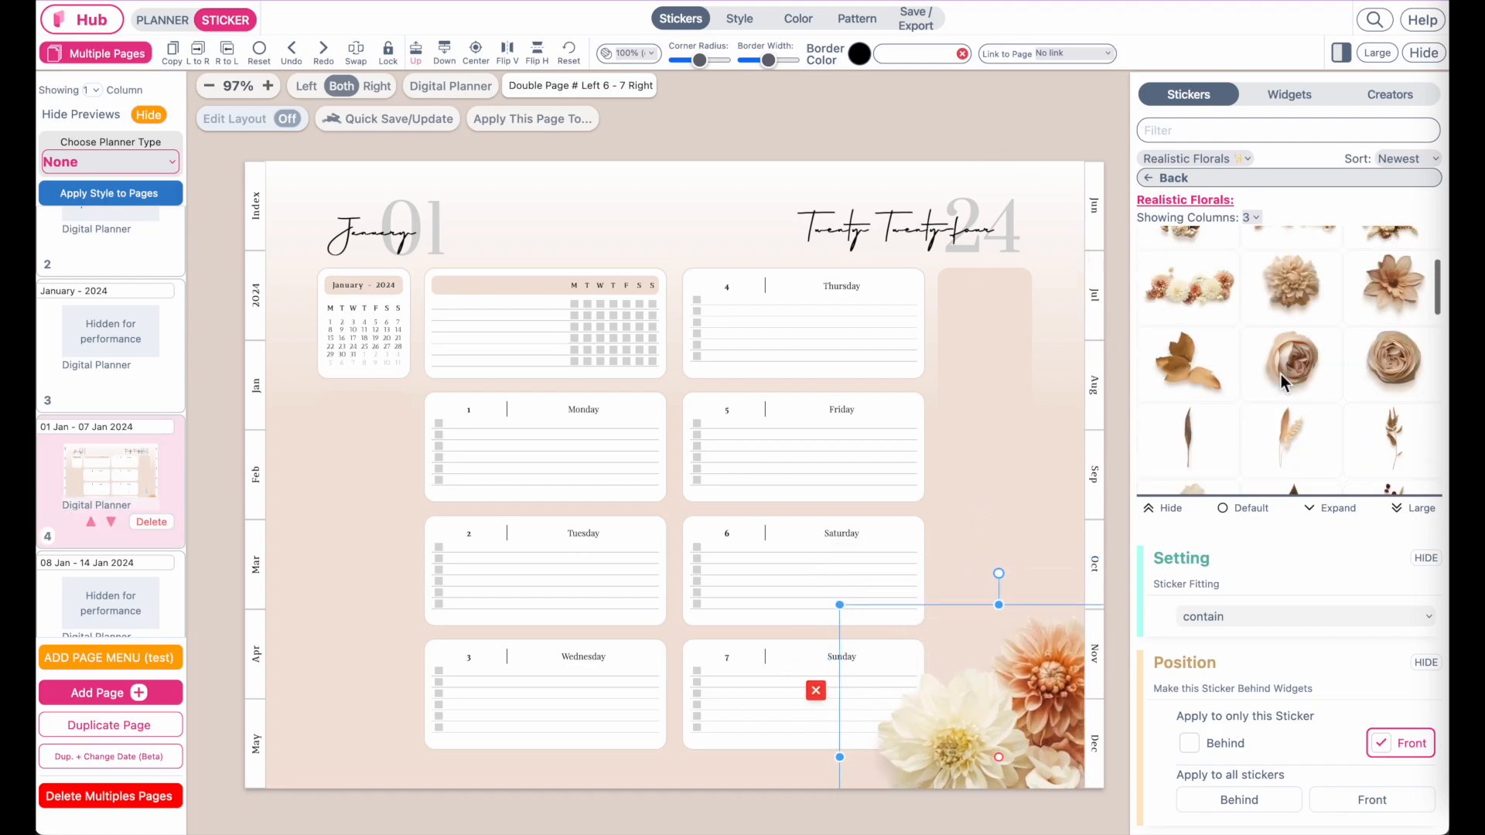
click(1289, 346)
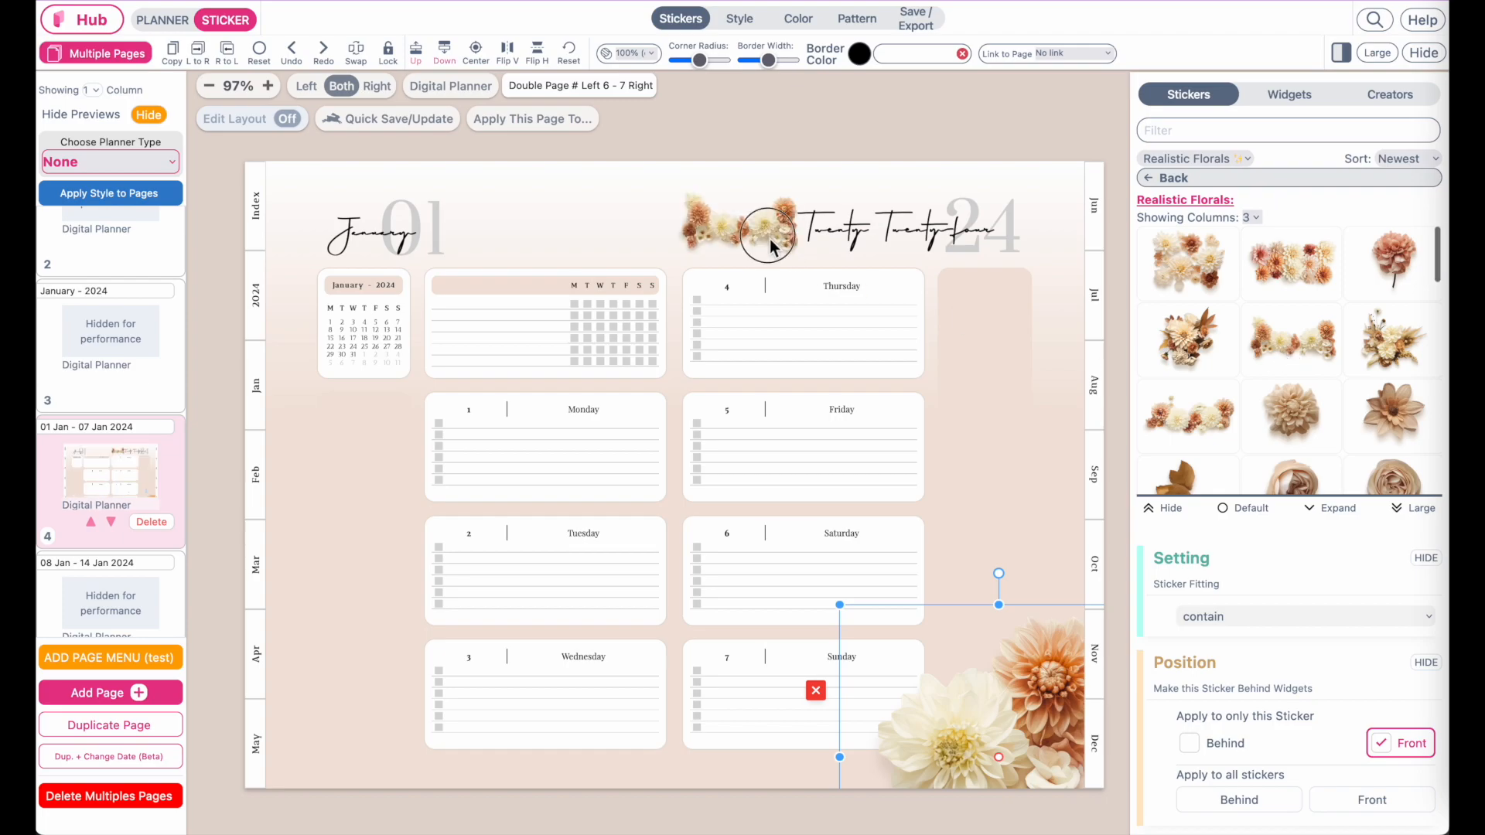
click(769, 239)
drag(802, 290, 1085, 441)
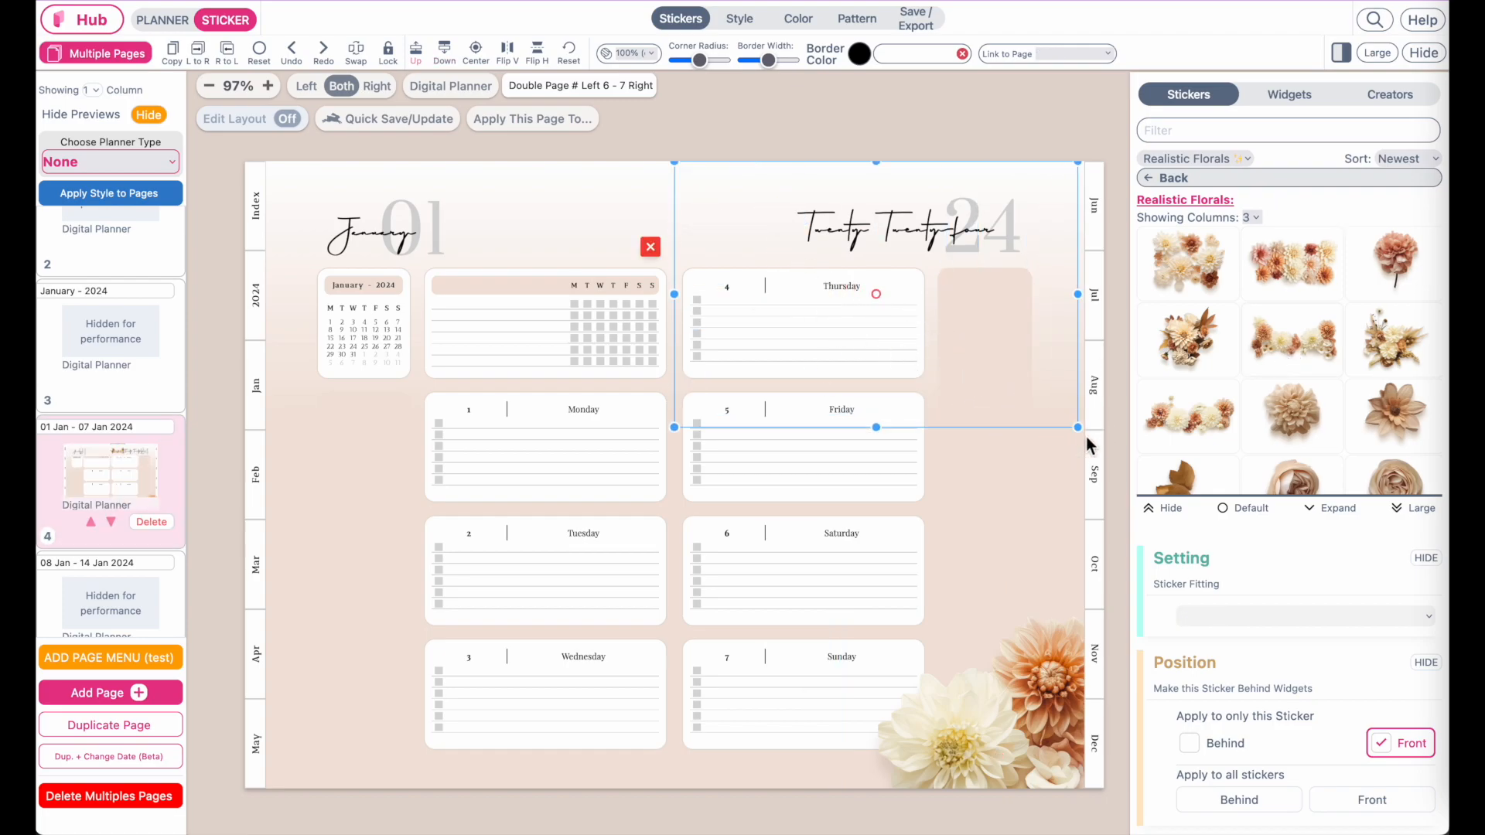
drag(989, 348, 1023, 219)
Add the dried-flower bouquet sticker, enlarge it, and place it in the left page's lower outer corner.
click(328, 728)
click(1395, 339)
drag(556, 410, 822, 643)
drag(642, 409, 390, 706)
drag(371, 562, 434, 572)
Raise the right page's garland and position a large floral garland across the left page's upper edge.
drag(704, 284, 648, 328)
drag(895, 244, 893, 195)
drag(495, 387, 484, 278)
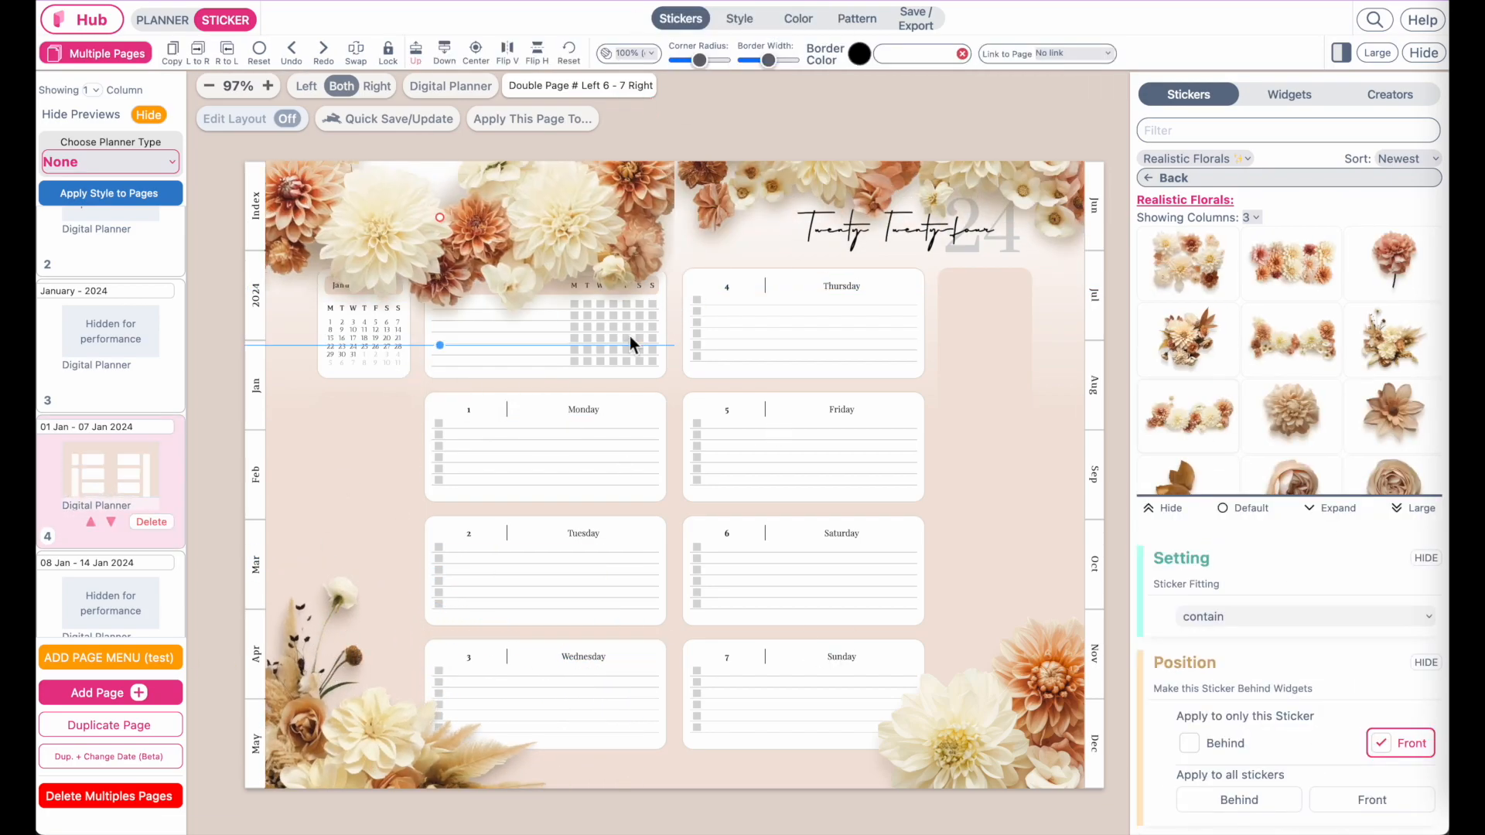
Try out large floral garland stickers along the left page's upper edge.
drag(701, 199, 723, 199)
click(434, 461)
click(1189, 416)
drag(468, 480, 468, 824)
click(222, 764)
drag(318, 255, 332, 680)
Arrange cream and orange flower stickers in the right page's upper outer corner and down its outer edge.
drag(875, 194, 859, 333)
drag(856, 190, 913, 200)
drag(843, 356, 971, 193)
drag(410, 719, 387, 793)
scroll(1290, 356, down, 5)
mouse_move(739, 224)
mouse_down()
mouse_move(792, 271)
mouse_move(600, 235)
mouse_move(754, 235)
mouse_up()
click(1377, 52)
click(1067, 192)
drag(1068, 192, 1108, 144)
Move the "Twenty Twenty-four" script text and the large 24 to the centre of the spread's header.
click(808, 239)
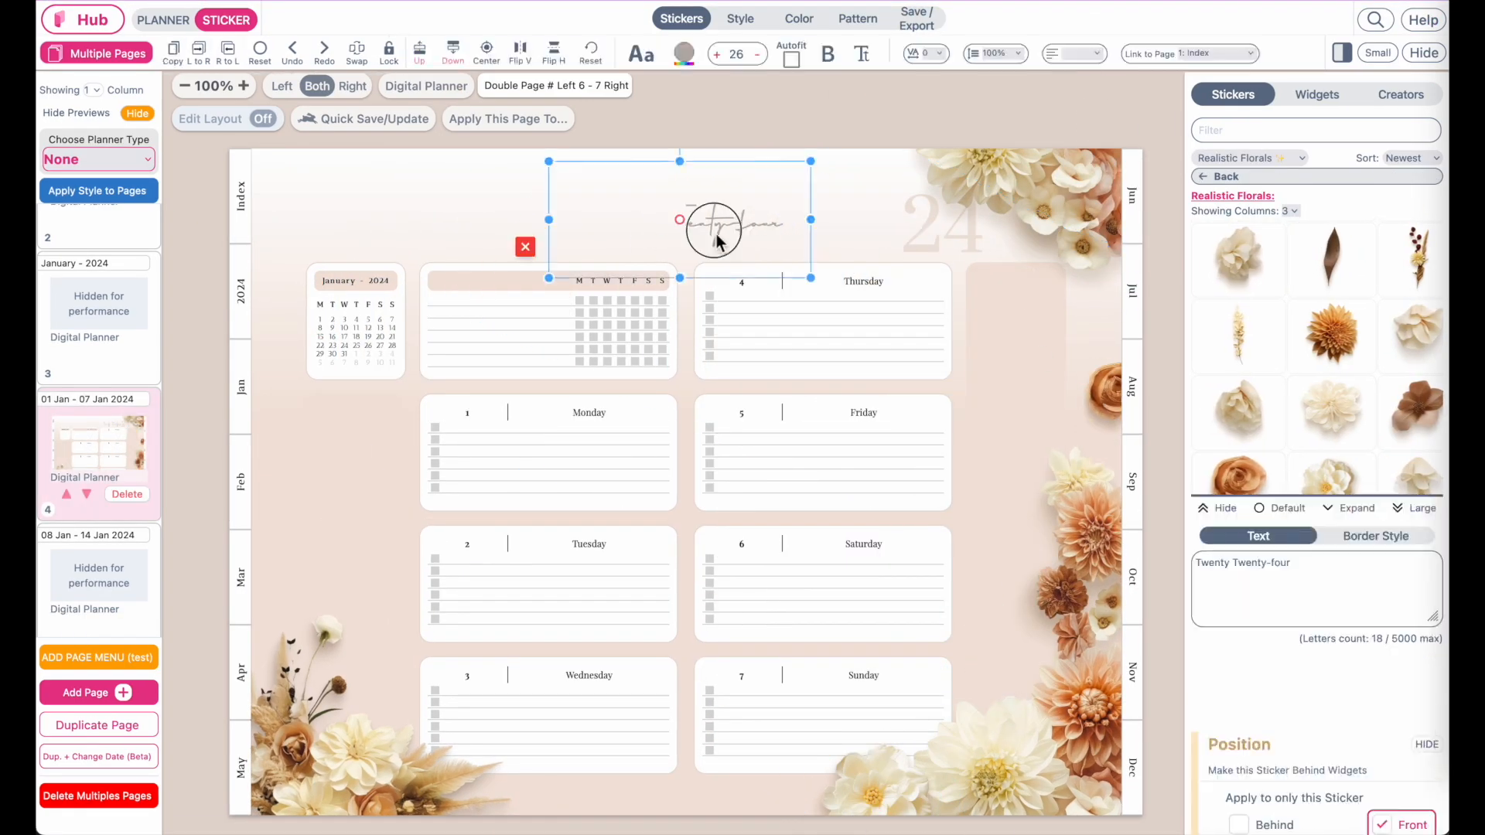
drag(808, 239, 650, 239)
click(597, 410)
click(683, 707)
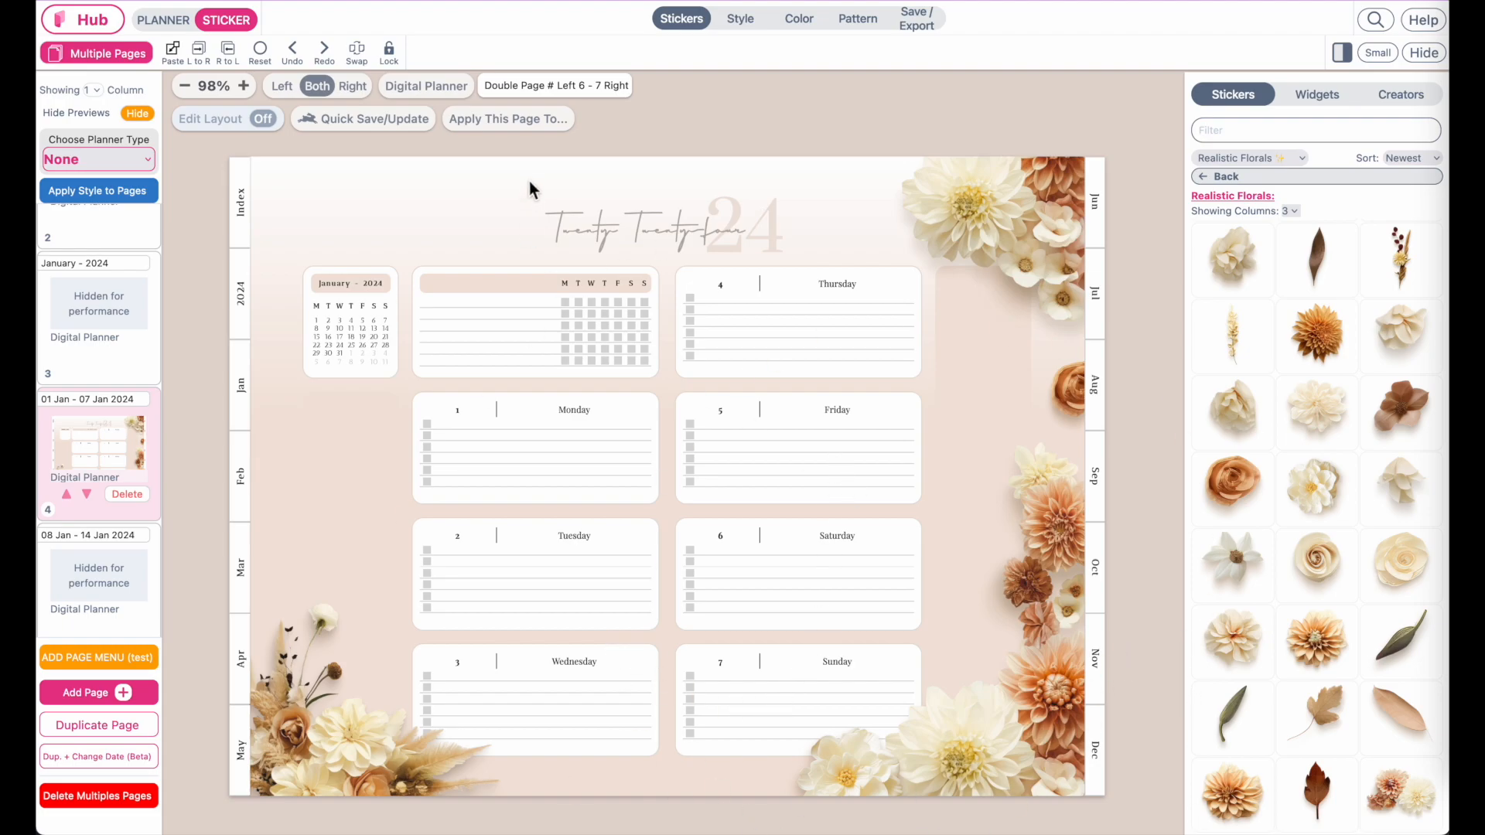
Choose all pages as targets for this page's design, excluding Index, 2024 Calendar, and the January to April monthly pages.
click(540, 122)
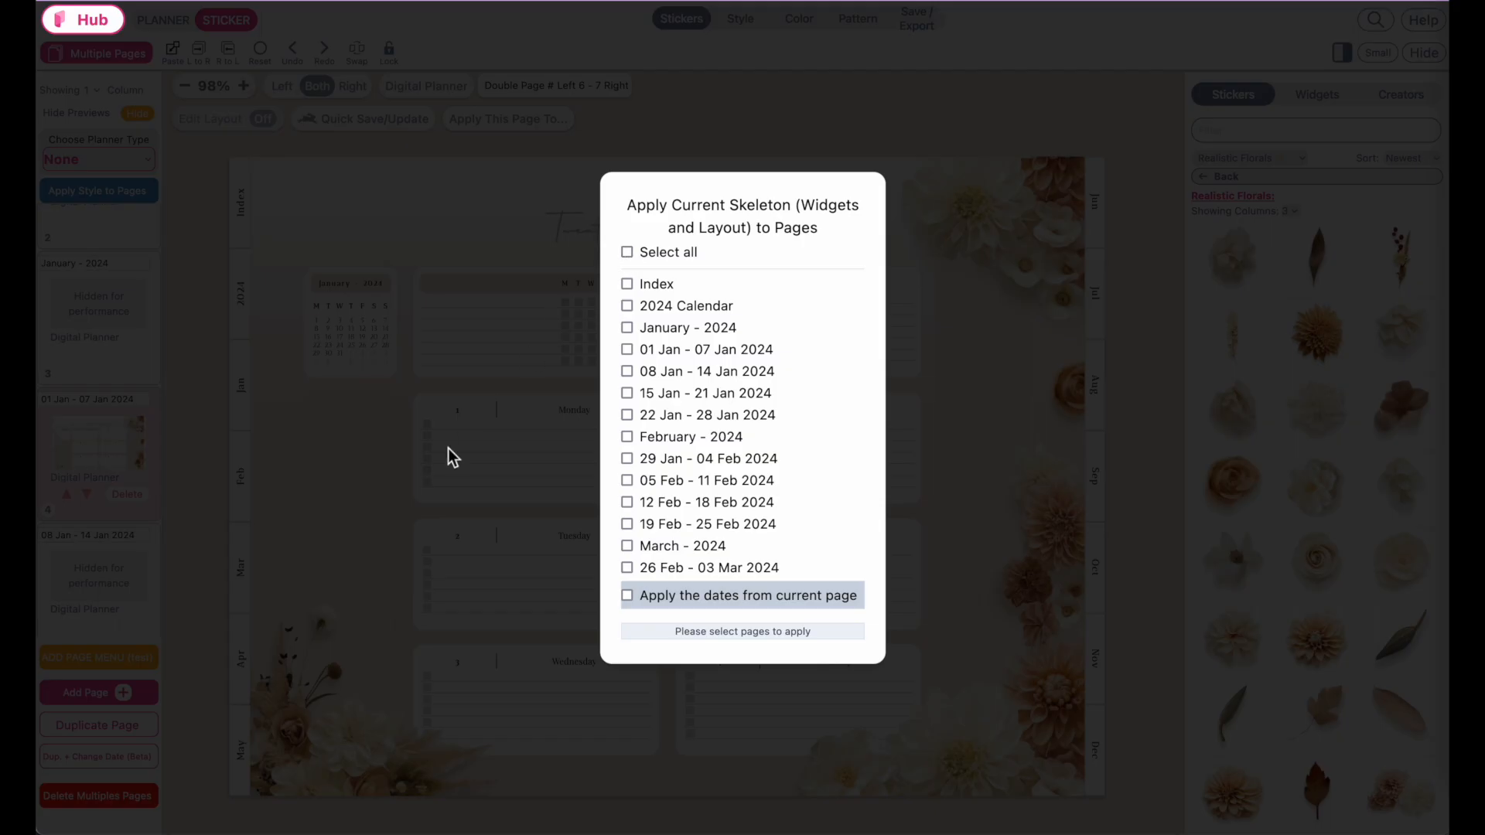
click(395, 489)
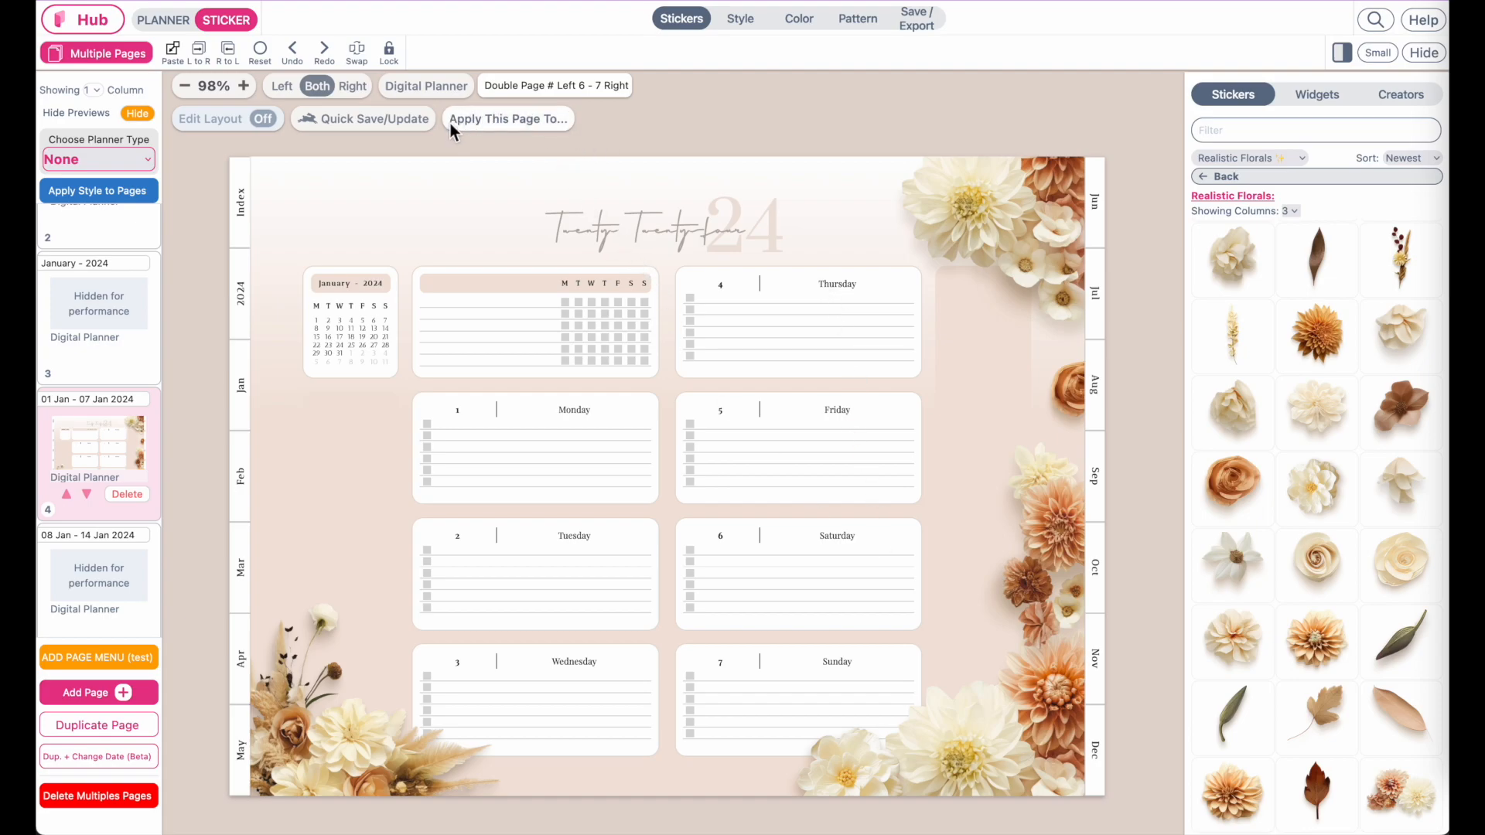
click(475, 122)
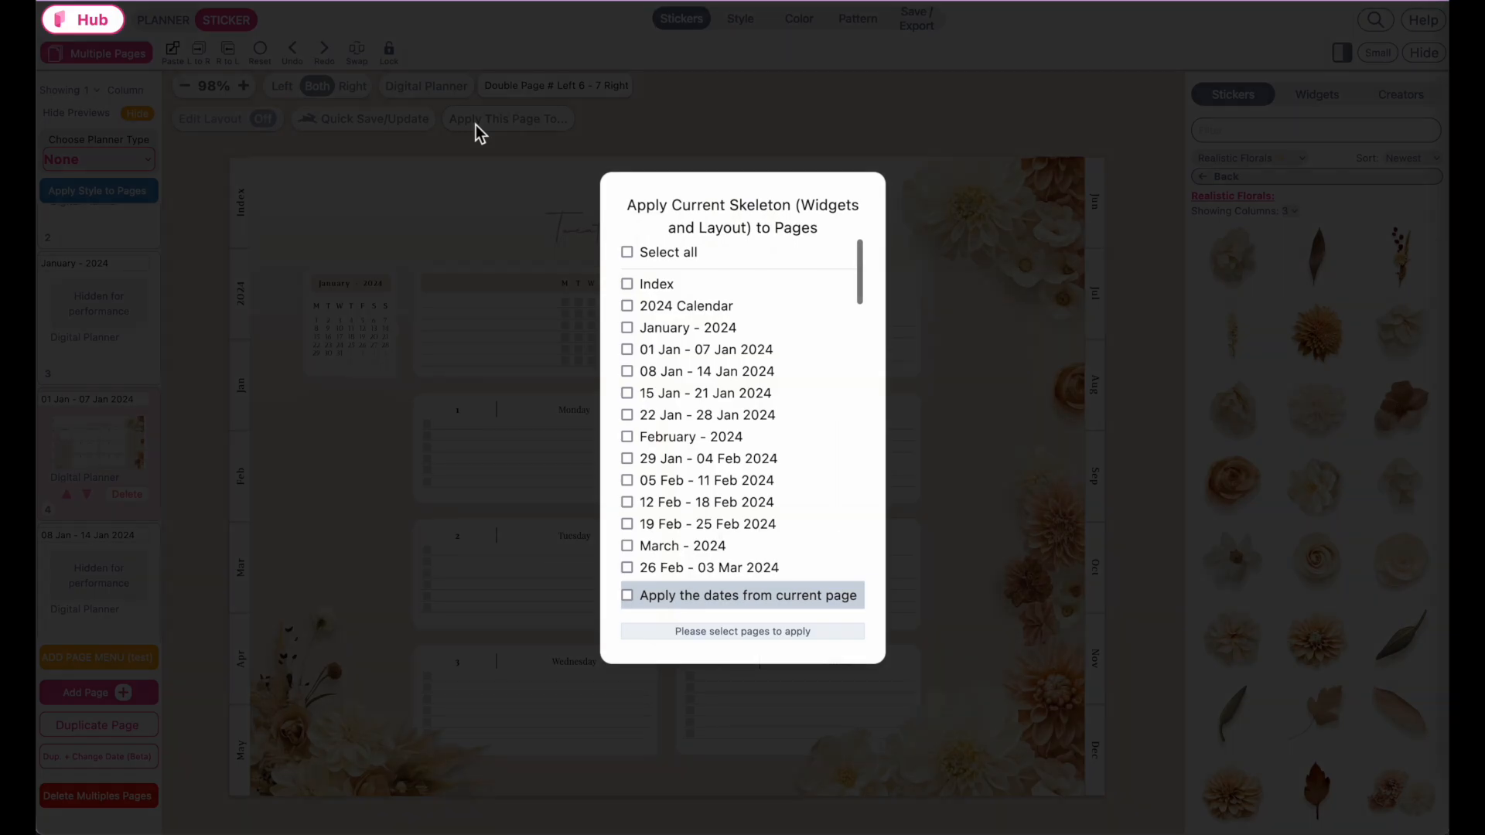
click(627, 252)
click(627, 284)
click(628, 306)
click(627, 327)
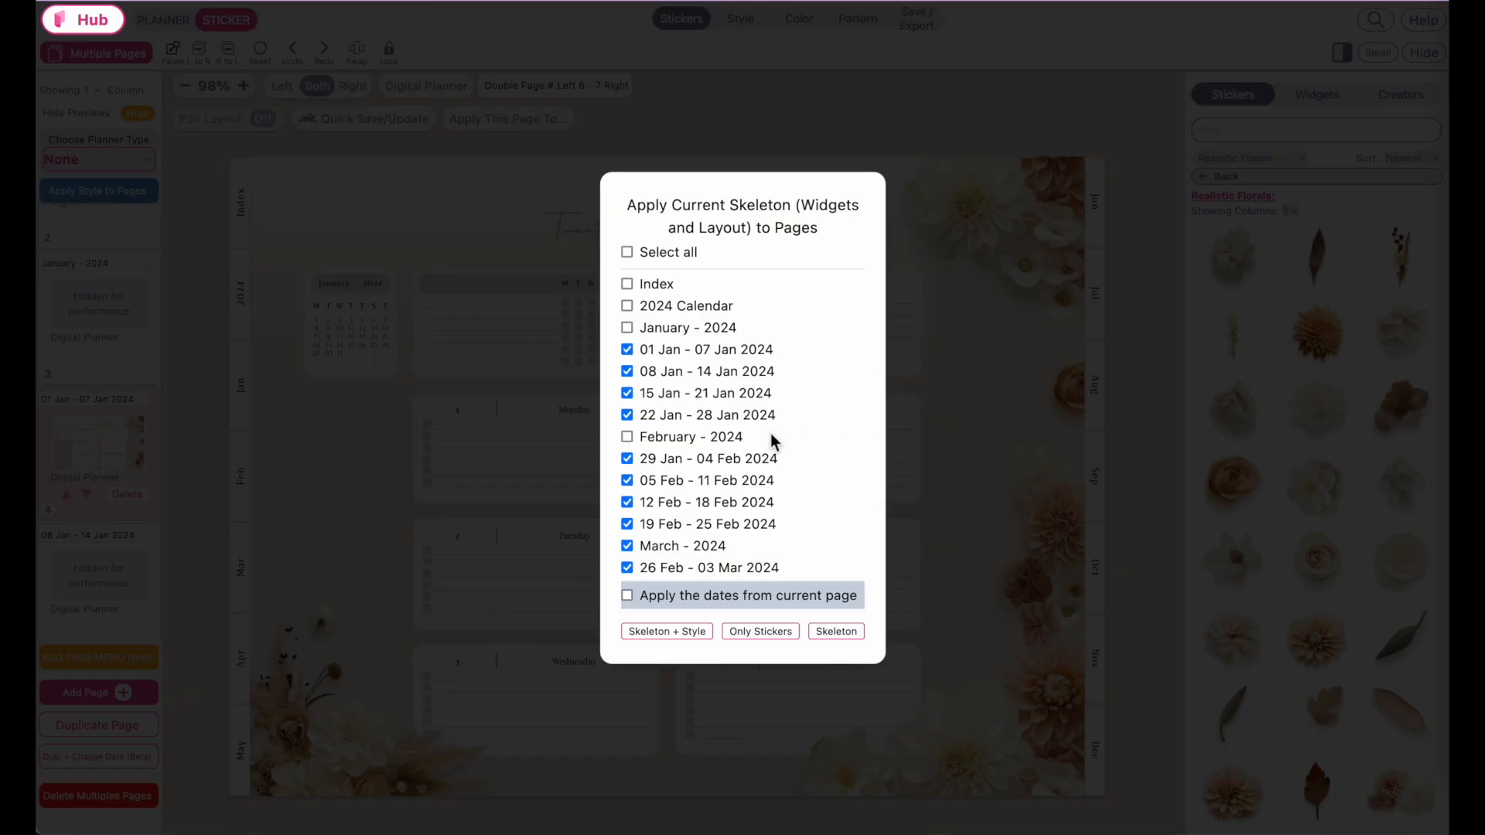
scroll(1000, 695, down, 5)
click(628, 485)
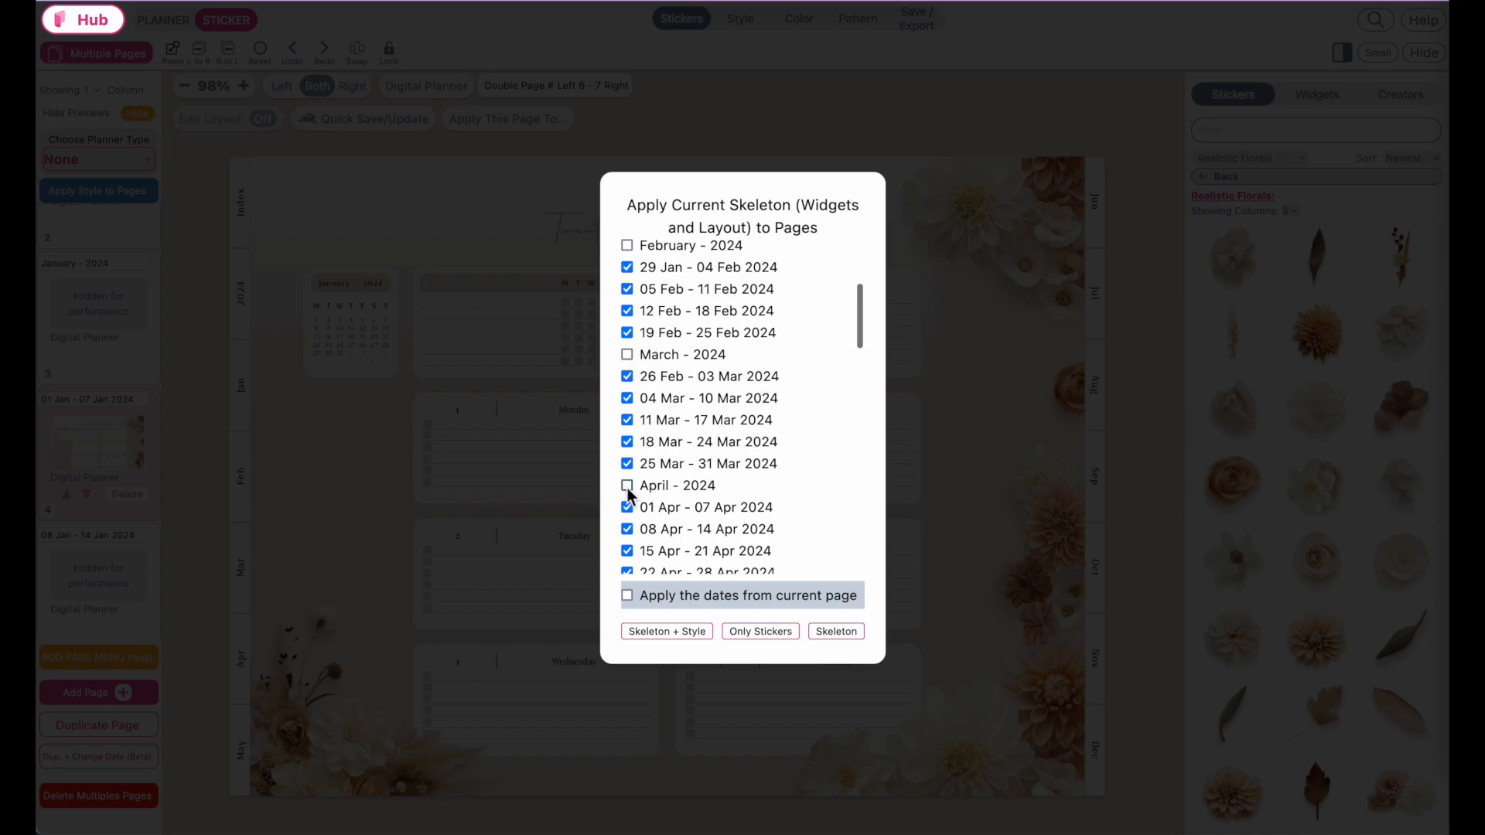
Exclude the May to September 2024 monthly pages from the target pages.
scroll(677, 530, down, 3)
click(627, 408)
scroll(627, 410, down, 3)
click(627, 402)
click(628, 511)
scroll(630, 520, down, 3)
click(627, 422)
scroll(629, 418, down, 3)
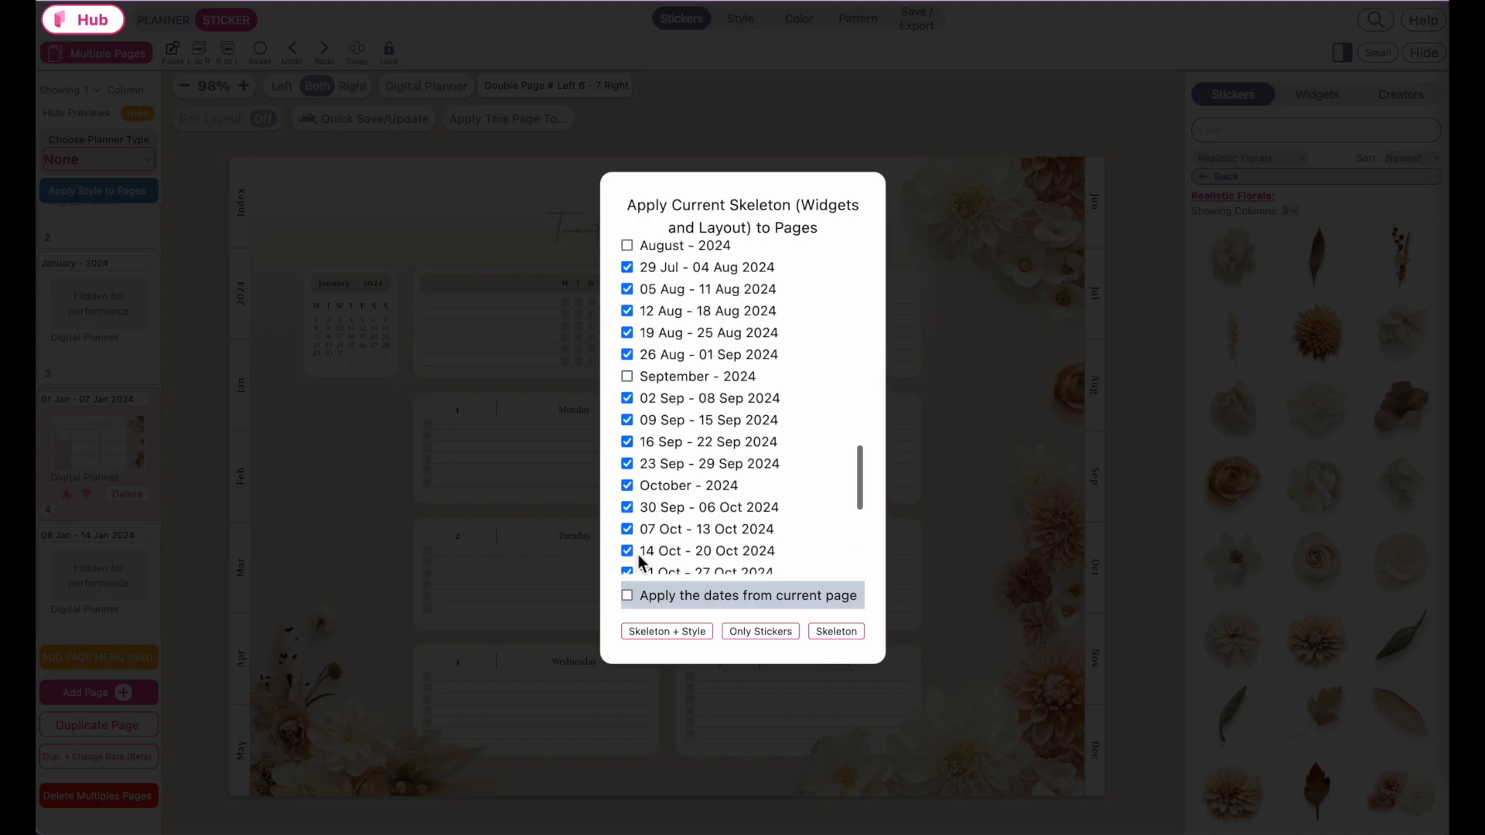
Exclude the October to December 2024 monthly pages, review the selected pages, and close the page selection.
click(628, 490)
scroll(629, 490, down, 3)
click(628, 446)
scroll(629, 445, down, 2)
click(627, 450)
scroll(731, 466, down, 1)
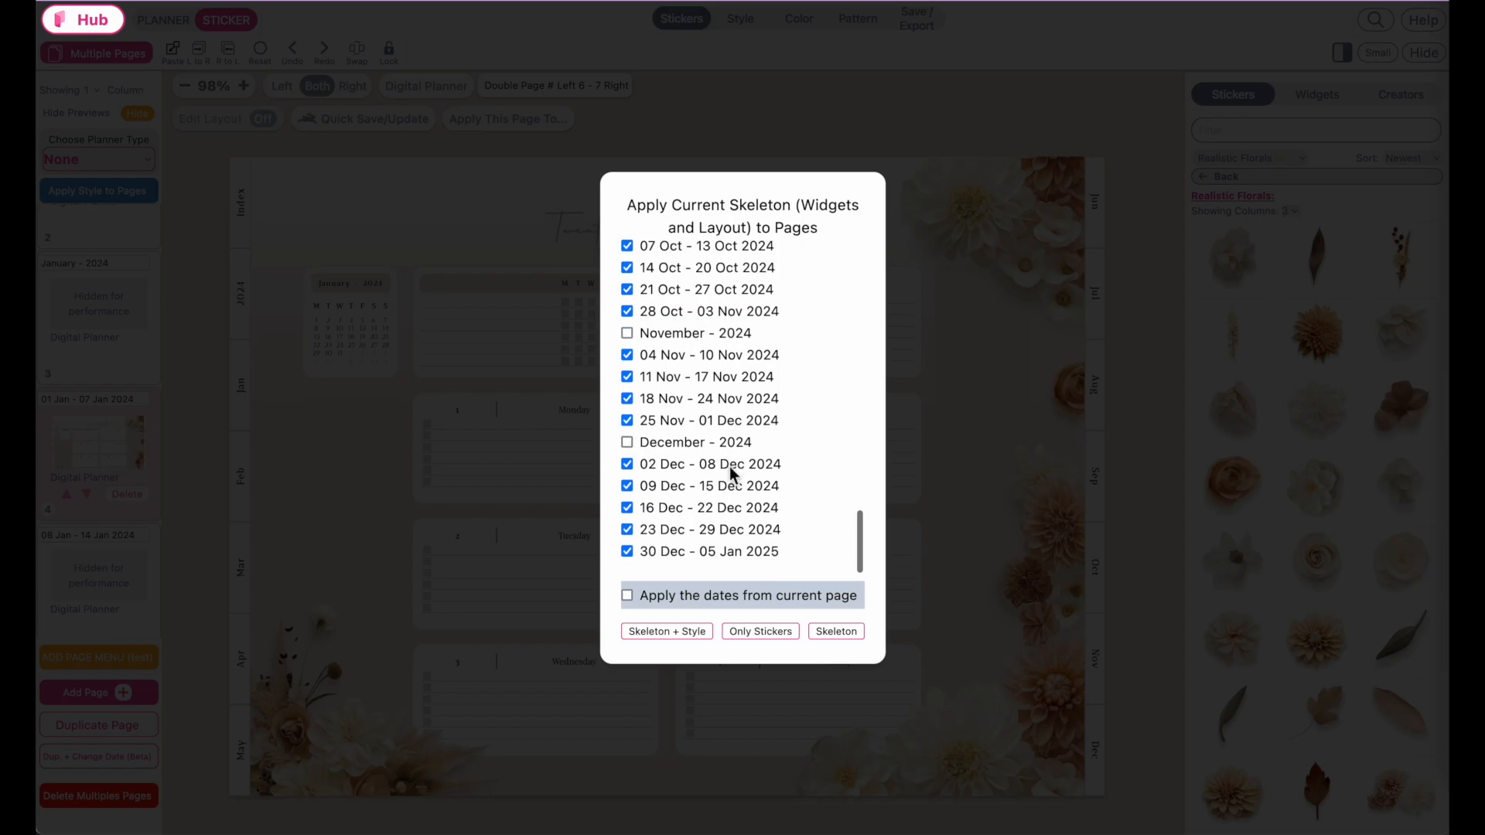
scroll(731, 466, up, 10)
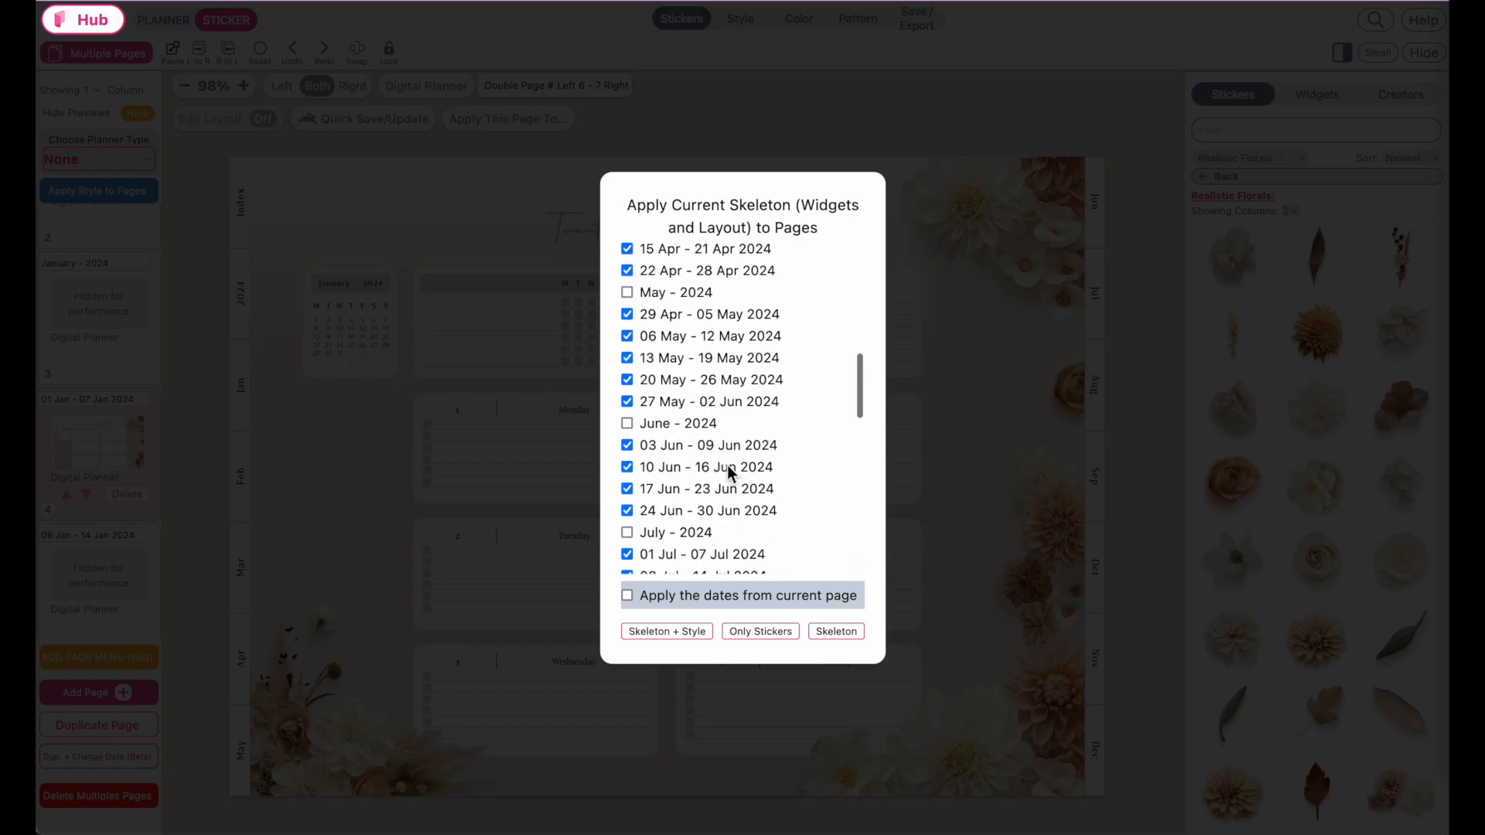
scroll(727, 466, up, 10)
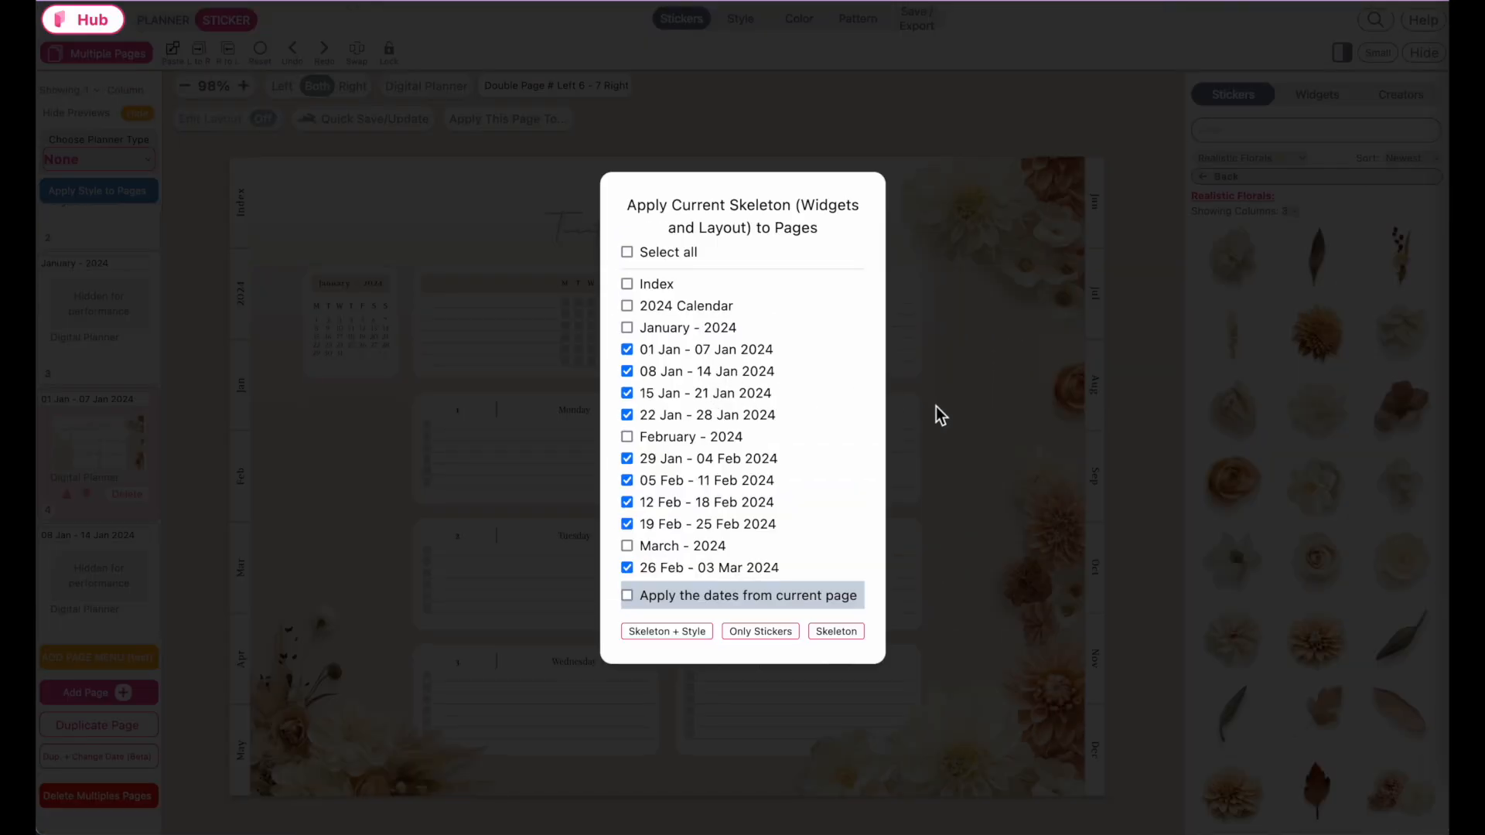
click(936, 407)
Open the planner's save options and enter "fvhgt" as the planner name.
click(925, 17)
click(1230, 94)
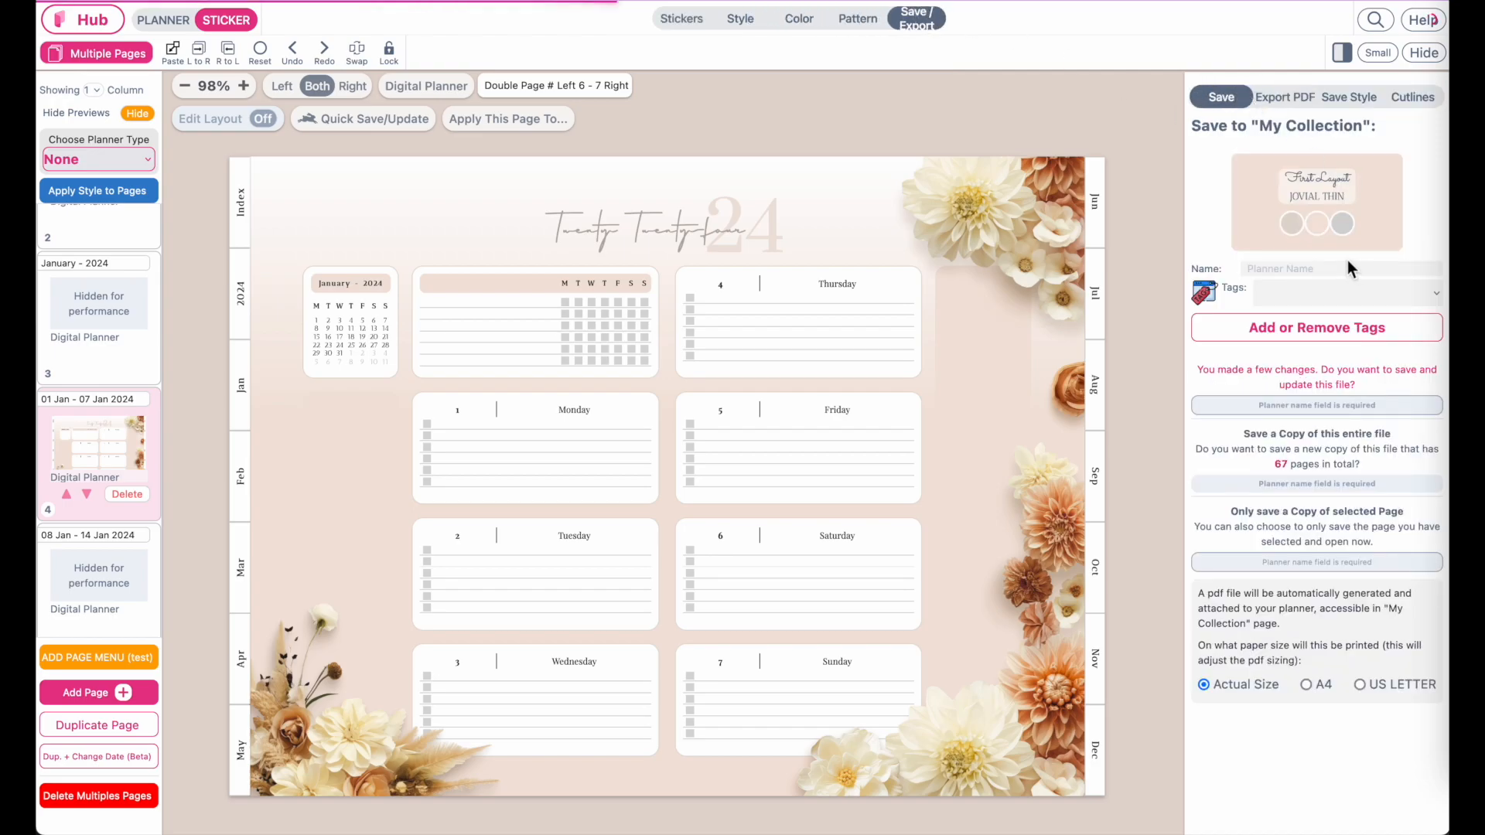
click(1322, 271)
text(fvhgt)
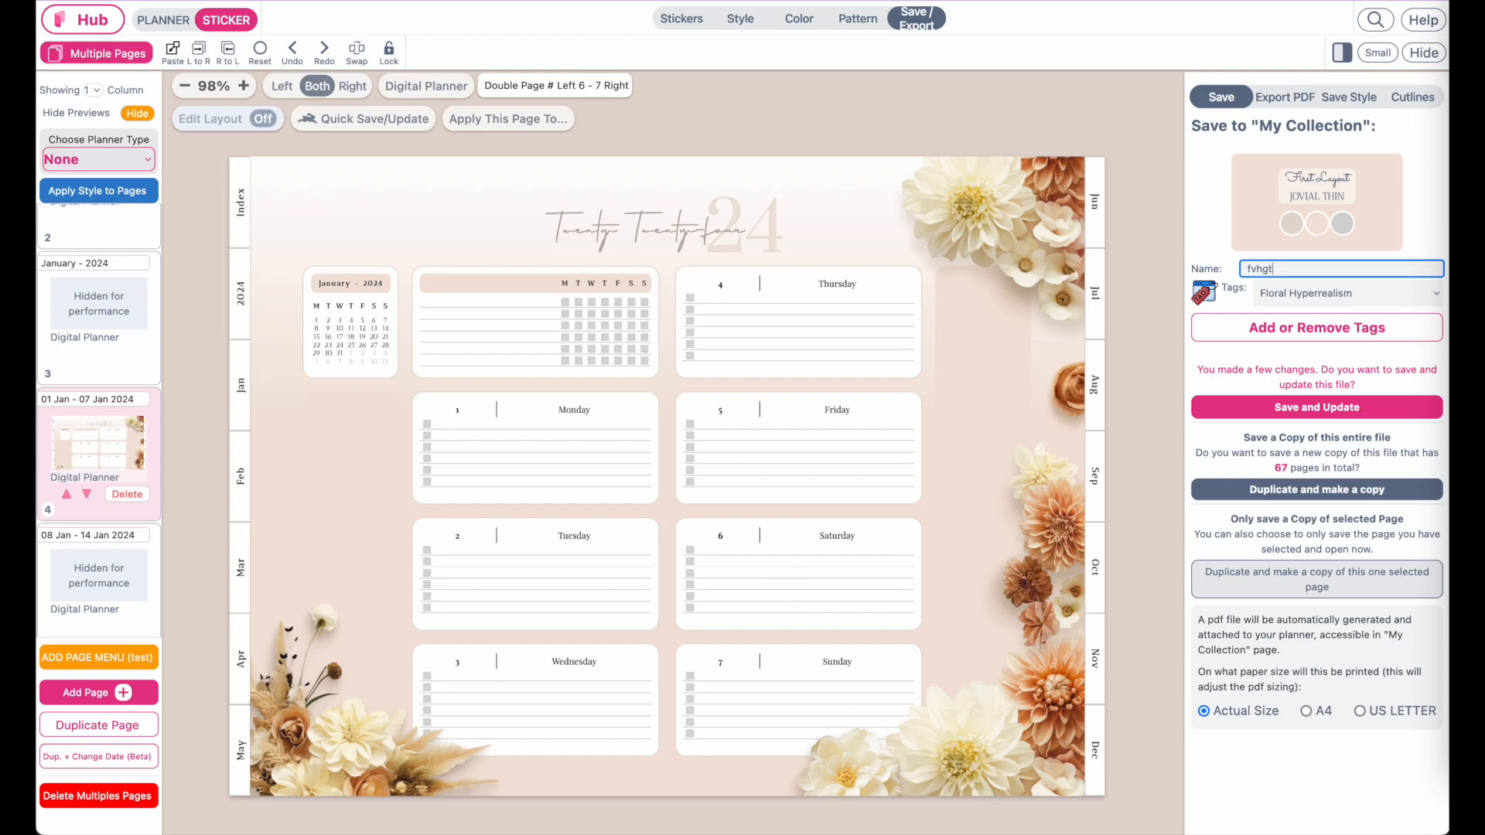
click(1432, 6)
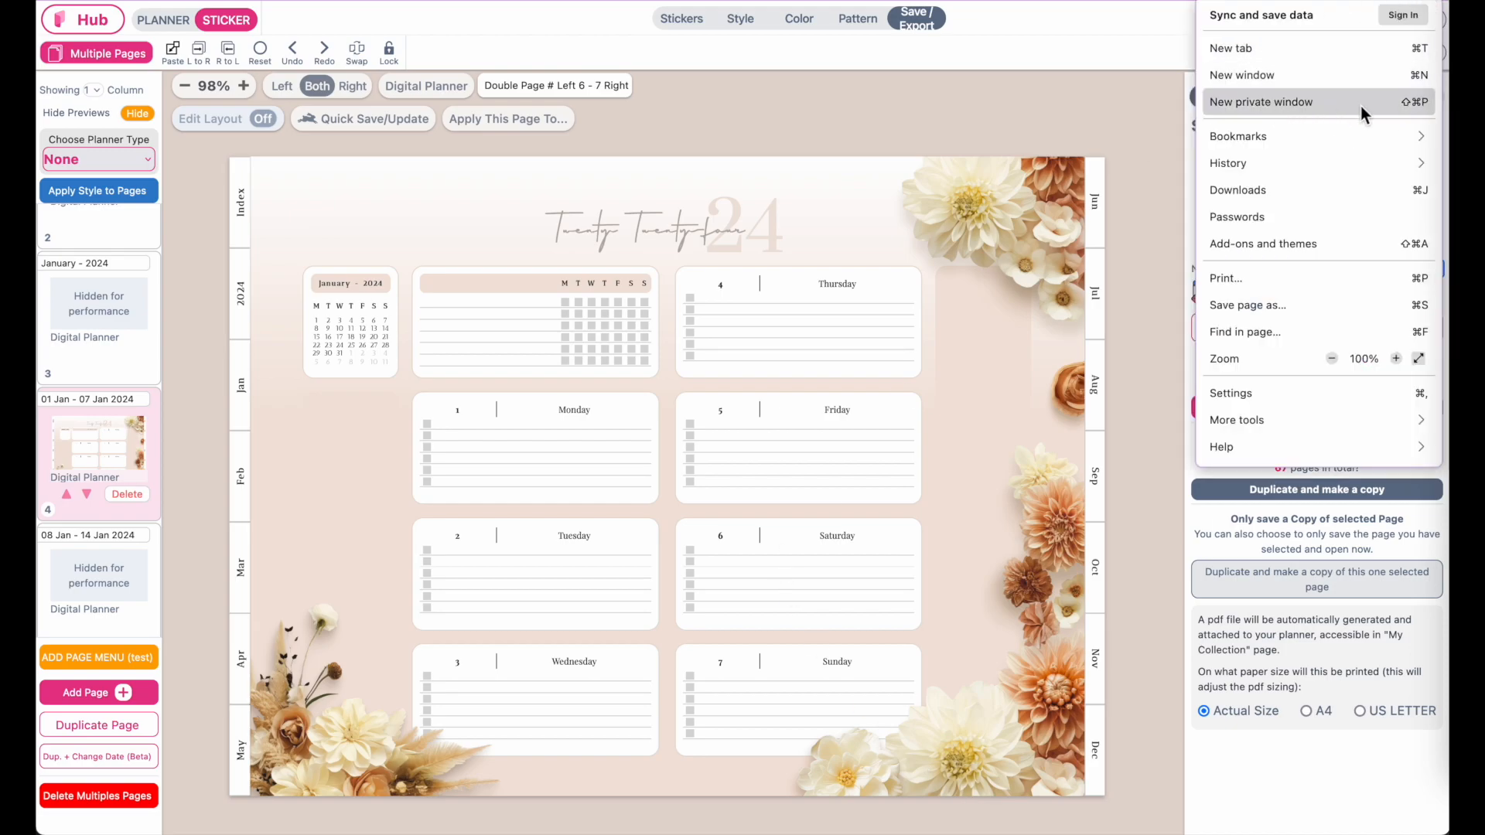
click(1159, 35)
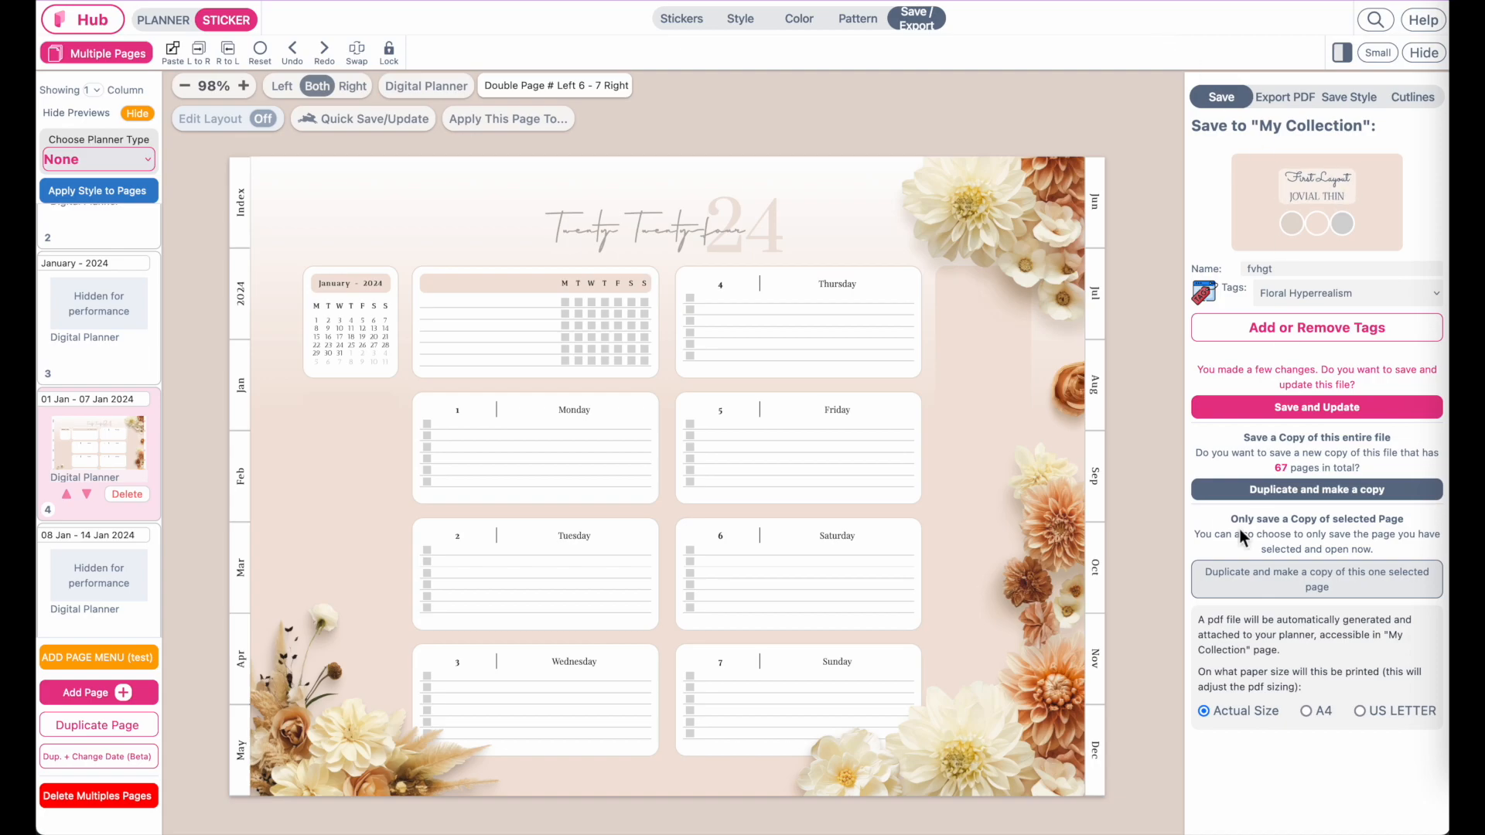
Apply only the stickers of the current weekly page to the selected weekly pages.
click(509, 124)
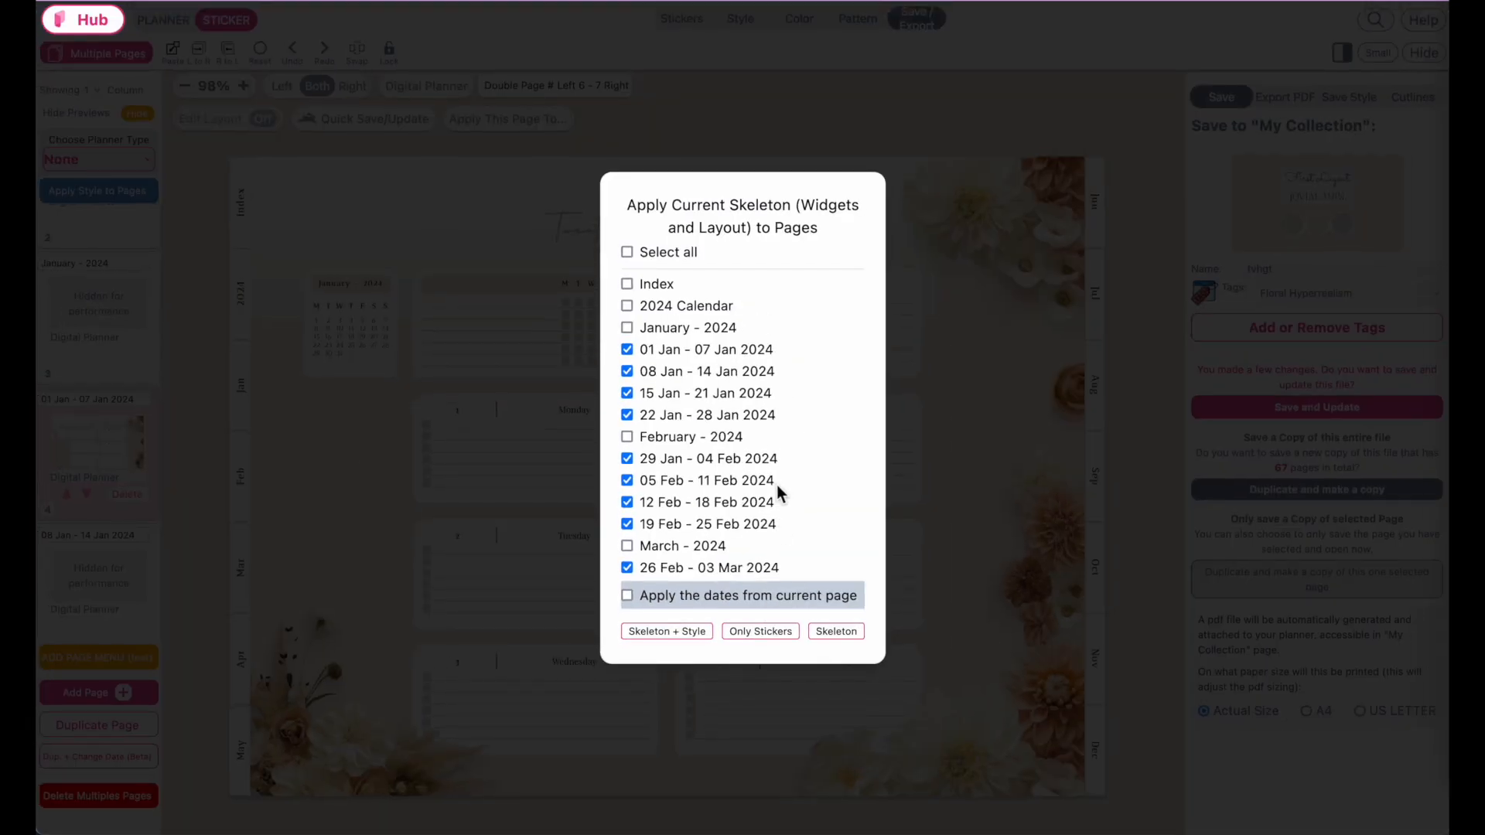
click(761, 632)
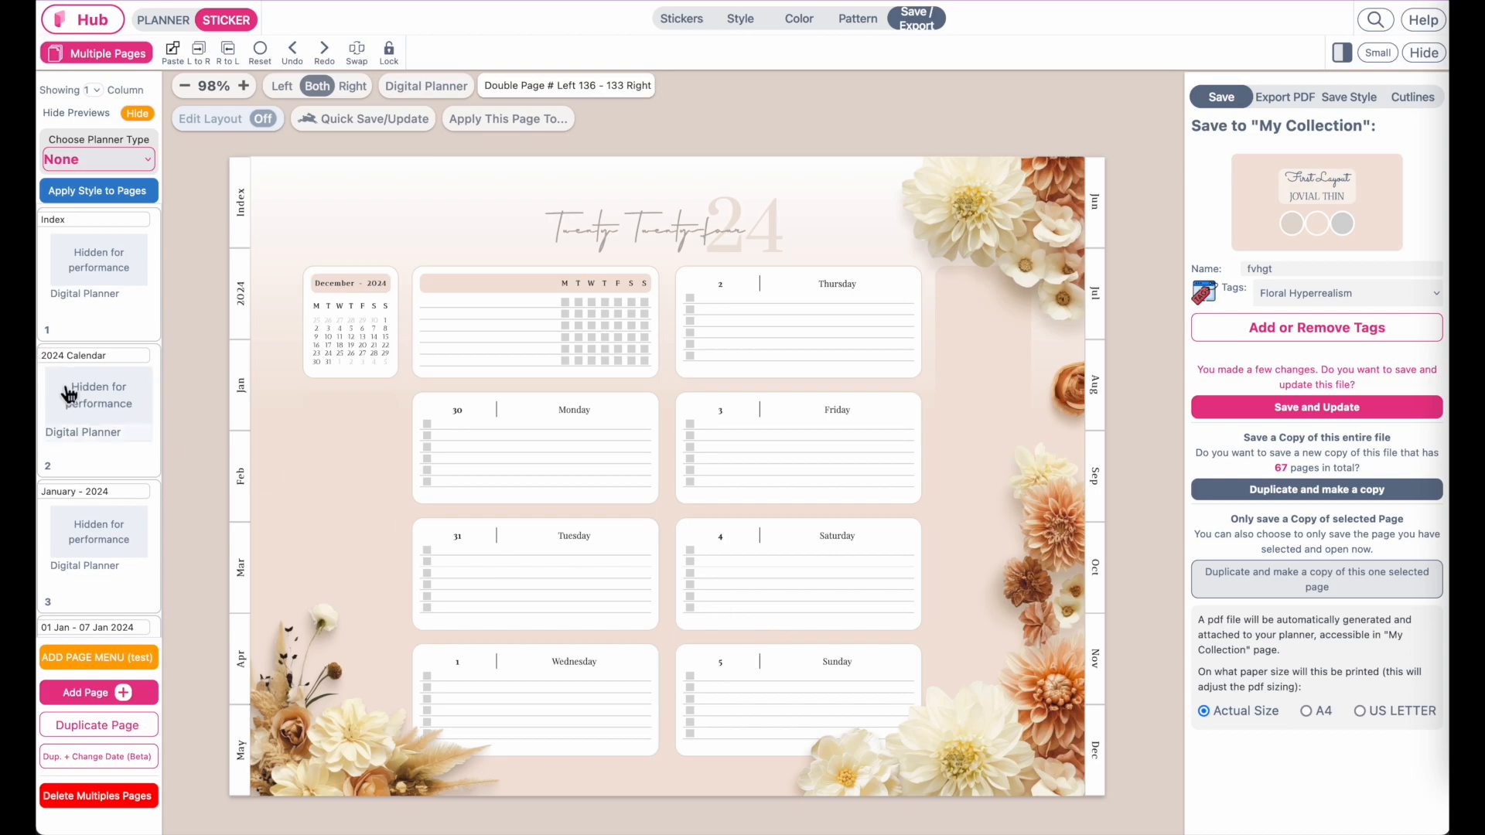
Check the stickers on several weekly pages, including 29 Jan - 04 Feb, 08 Jan - 14 Jan, 01 Apr - 07 Apr and 27 May - 02 Jun.
scroll(69, 394, down, 10)
scroll(68, 395, down, 1)
click(82, 408)
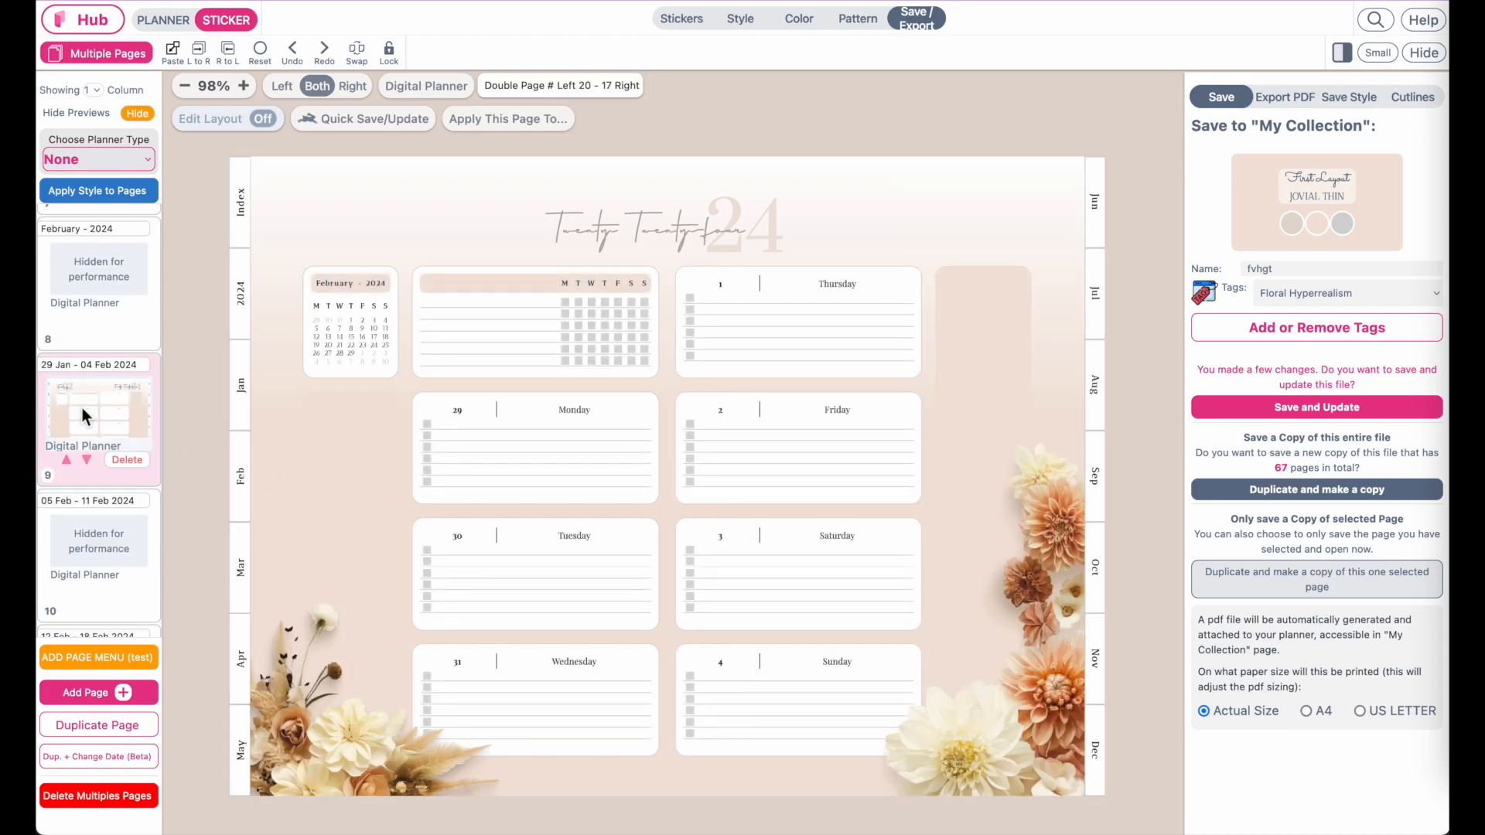
scroll(85, 412, up, 7)
click(89, 409)
scroll(93, 410, up, 5)
scroll(91, 409, down, 15)
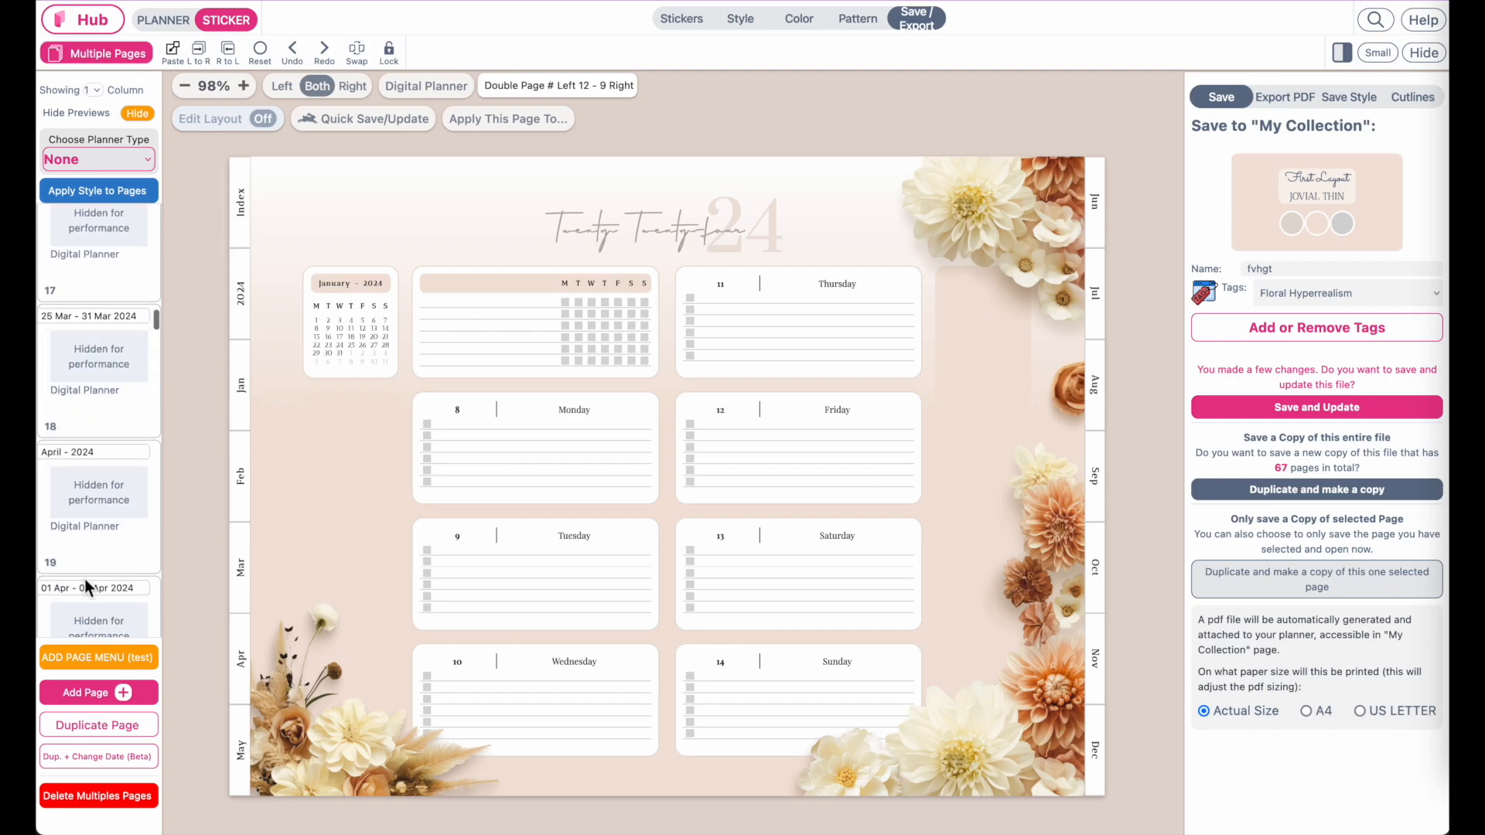
click(86, 508)
scroll(93, 487, down, 2)
click(100, 464)
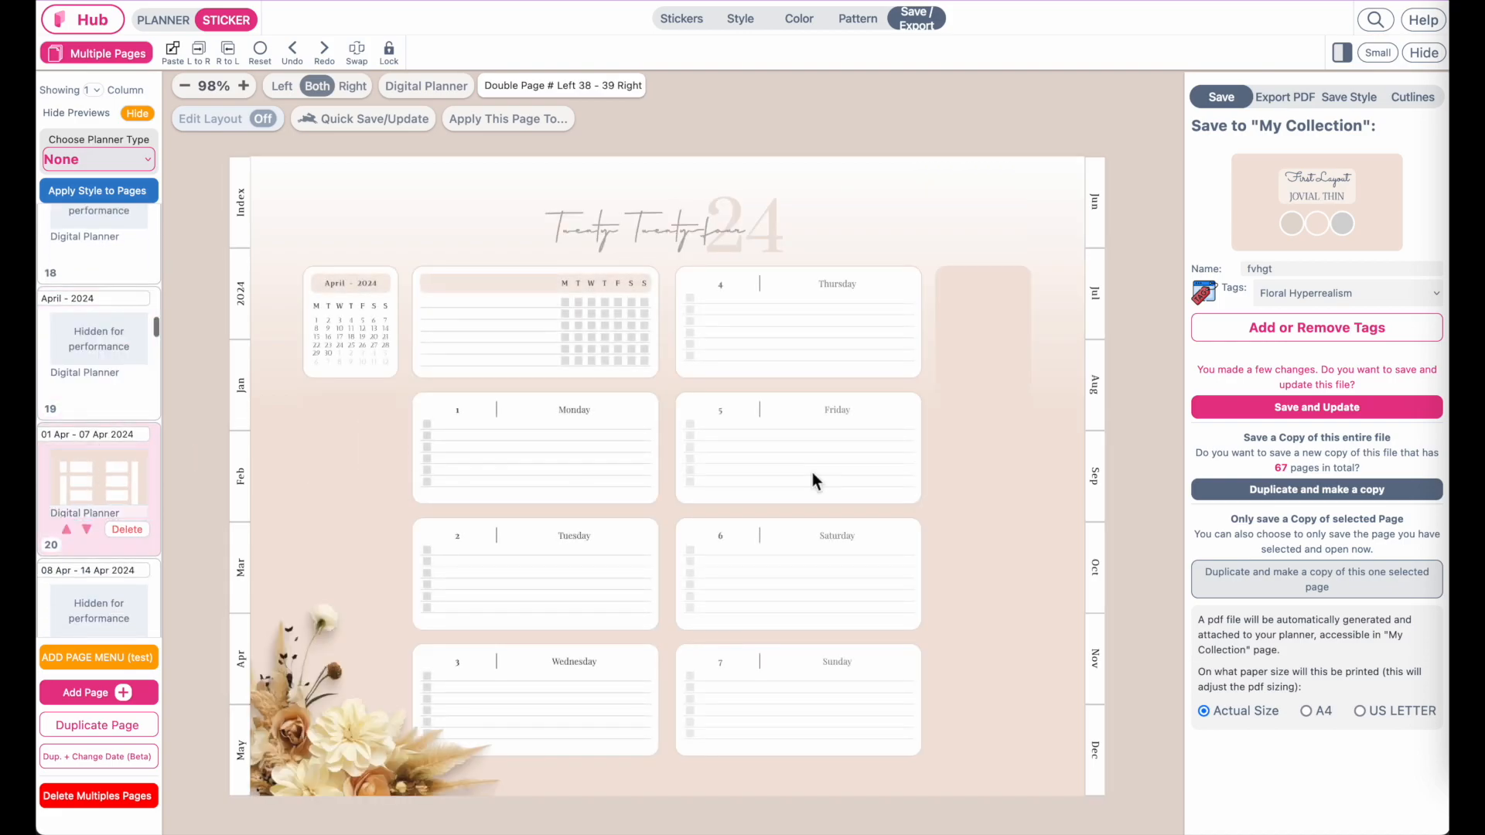
scroll(62, 458, down, 8)
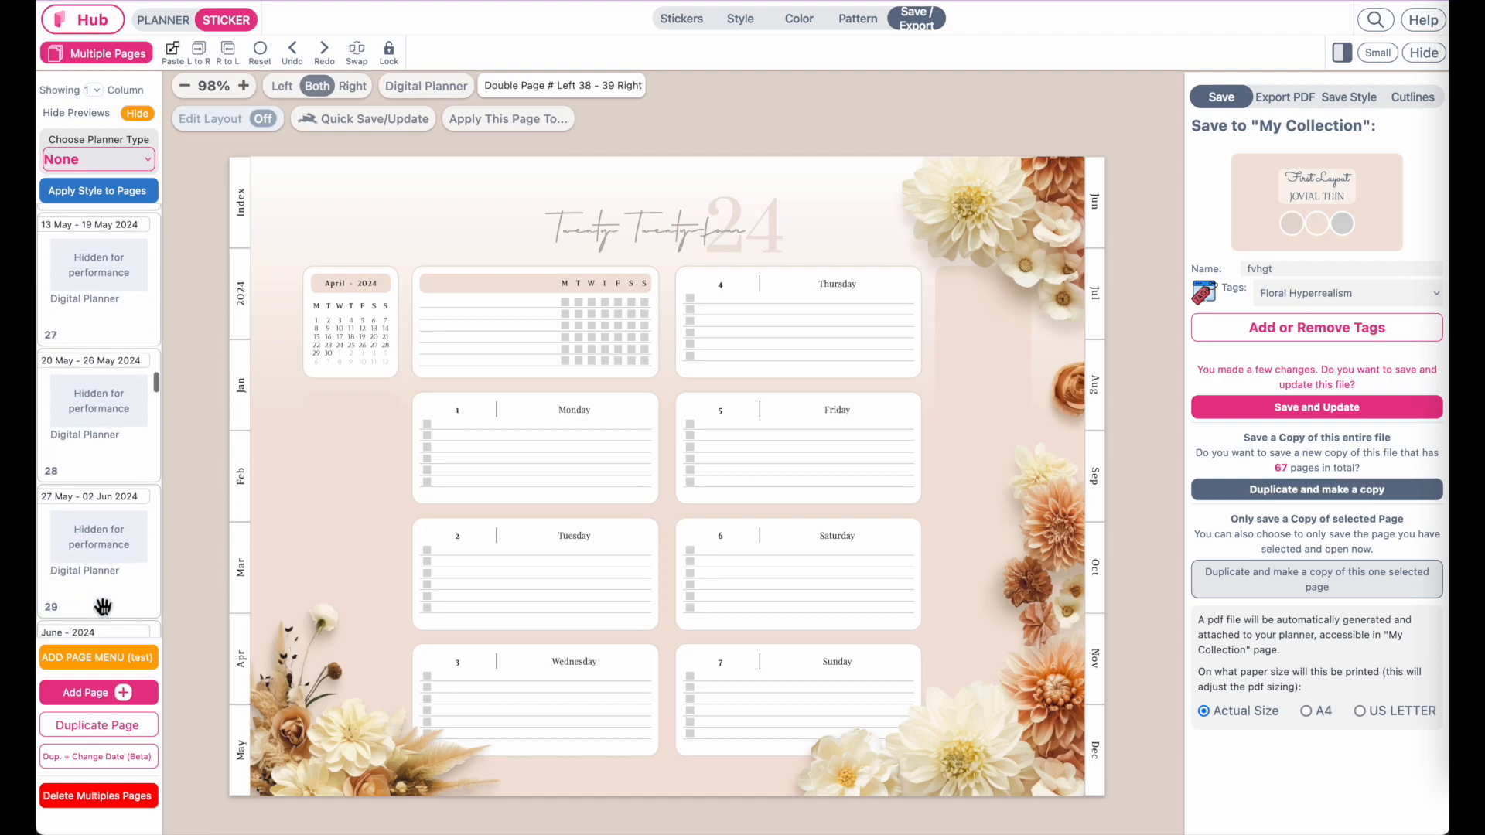
click(96, 540)
scroll(95, 540, down, 5)
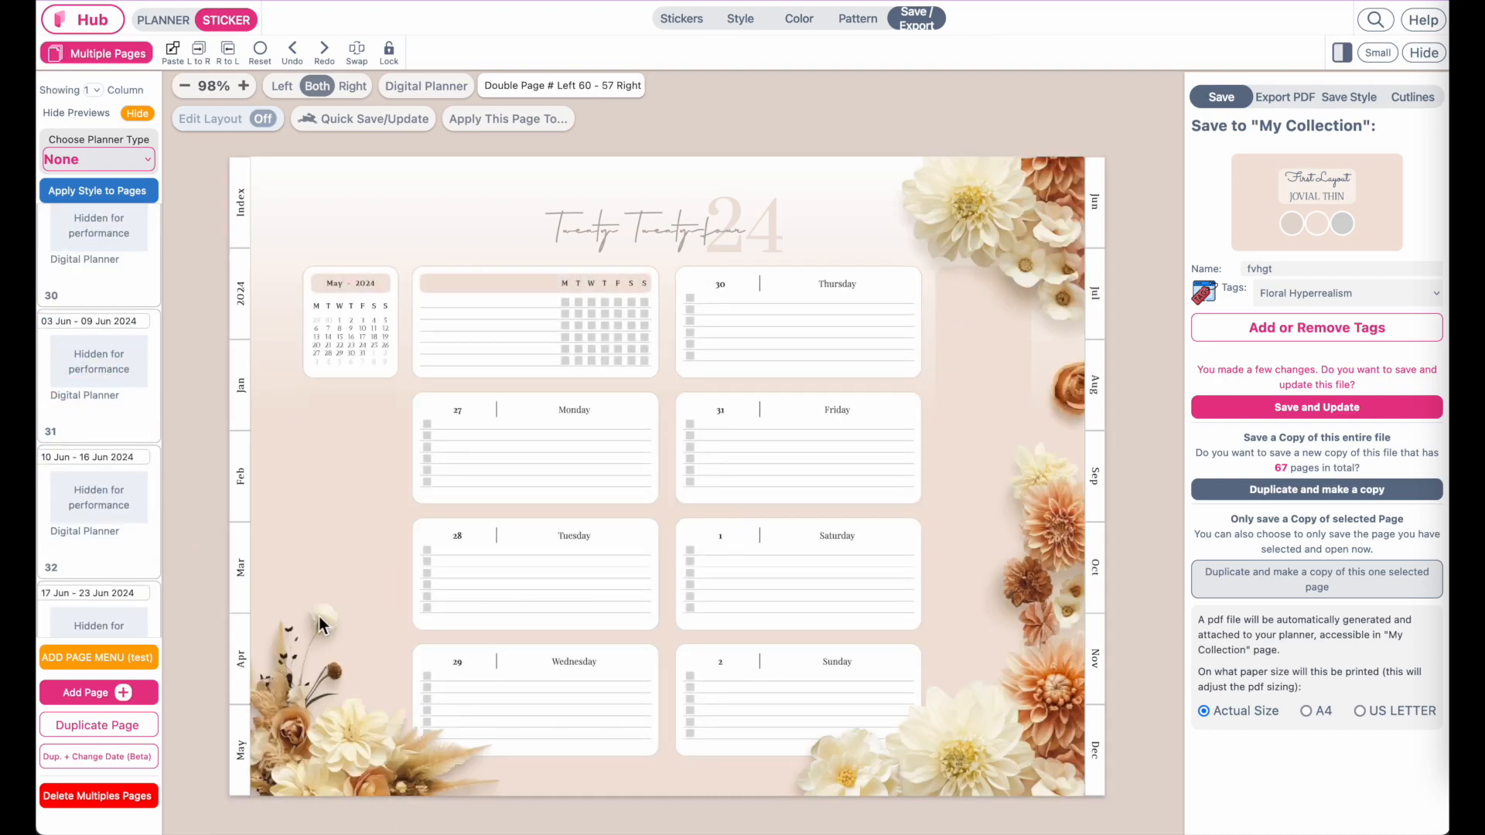
Open the January - 2024 monthly page and bring up the sticker library.
scroll(48, 276, up, 20)
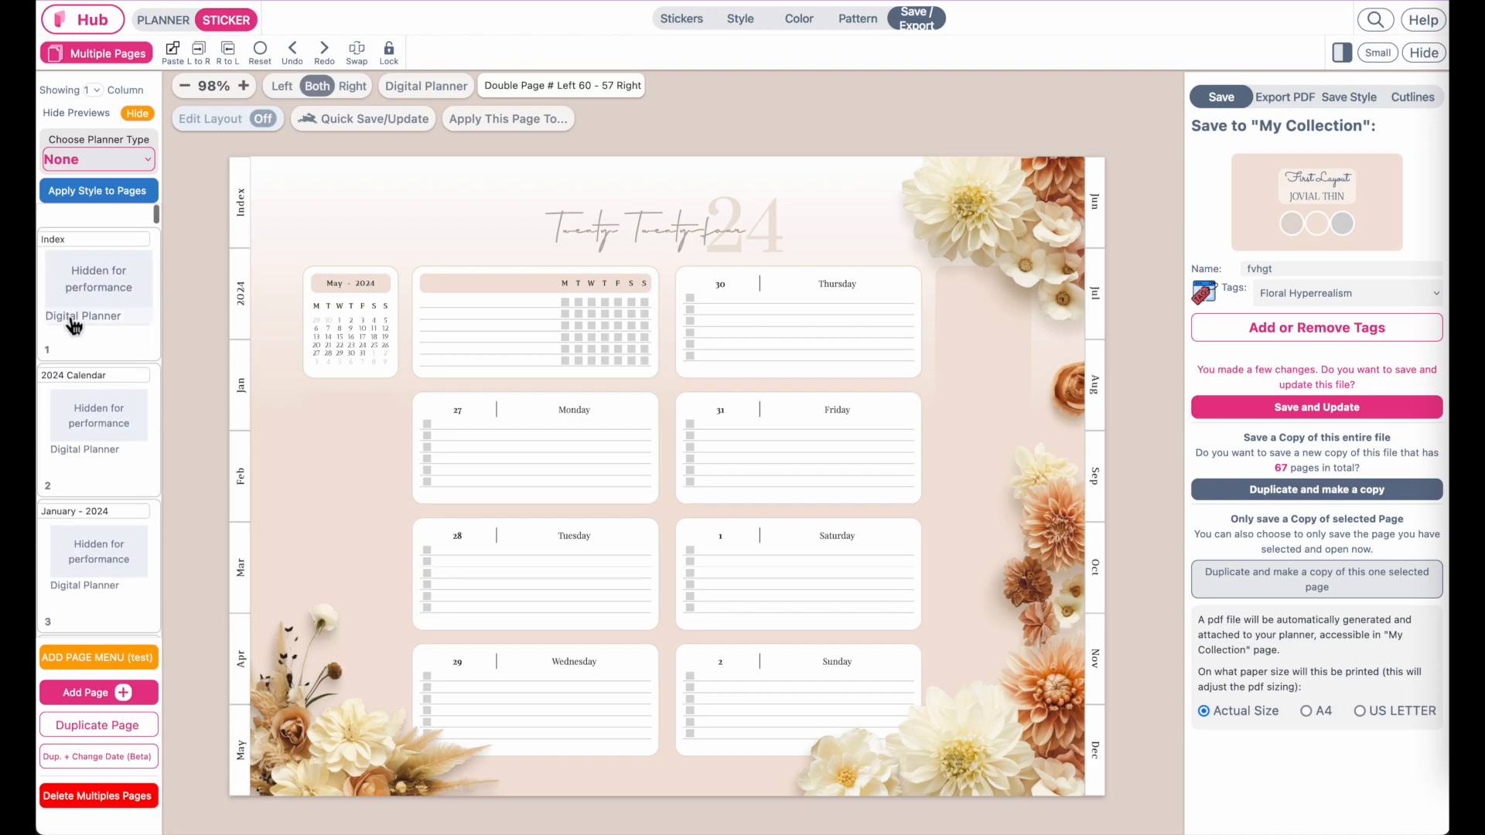
click(90, 529)
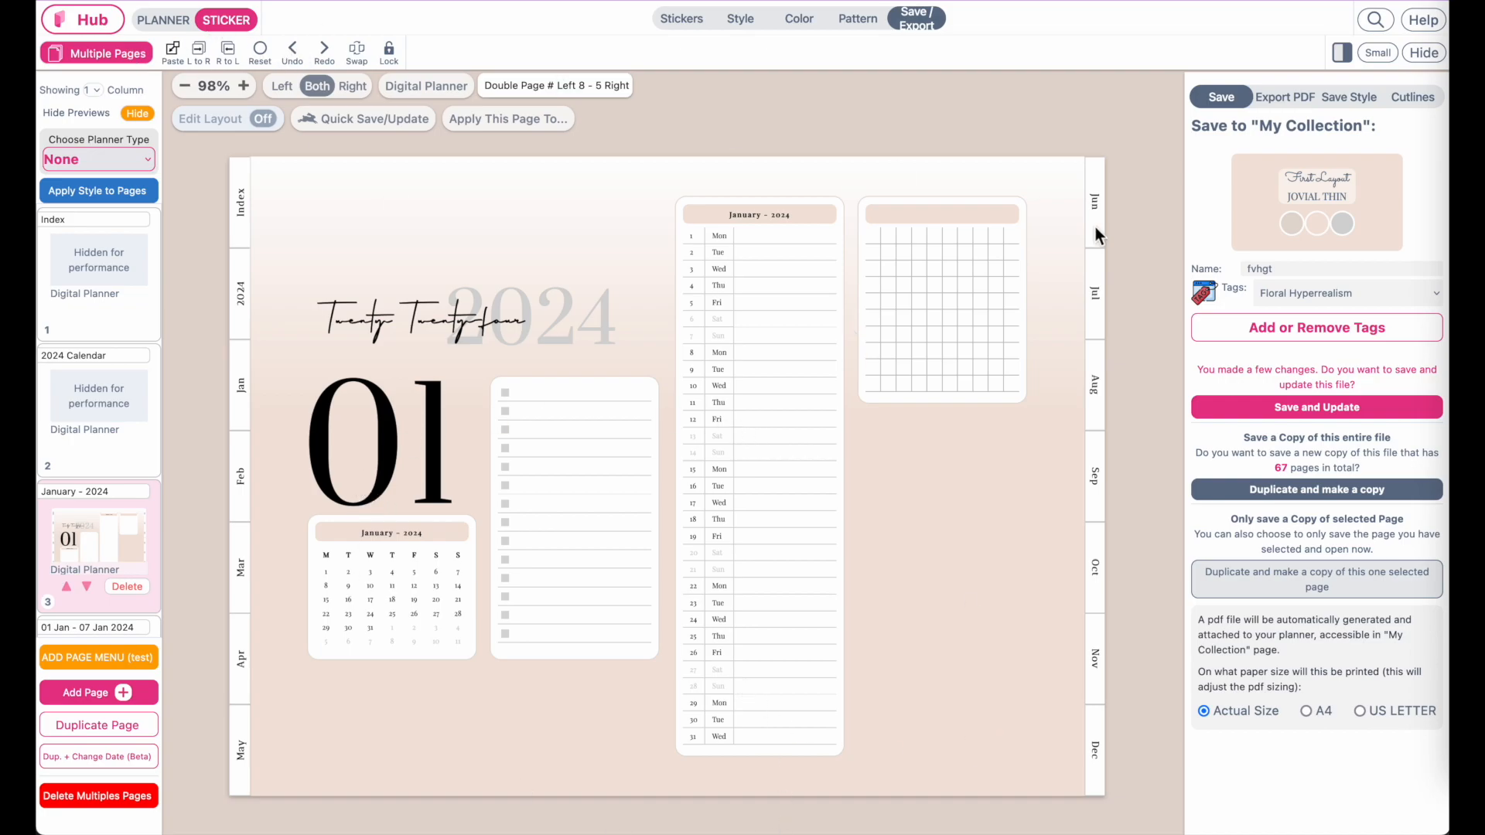
click(681, 21)
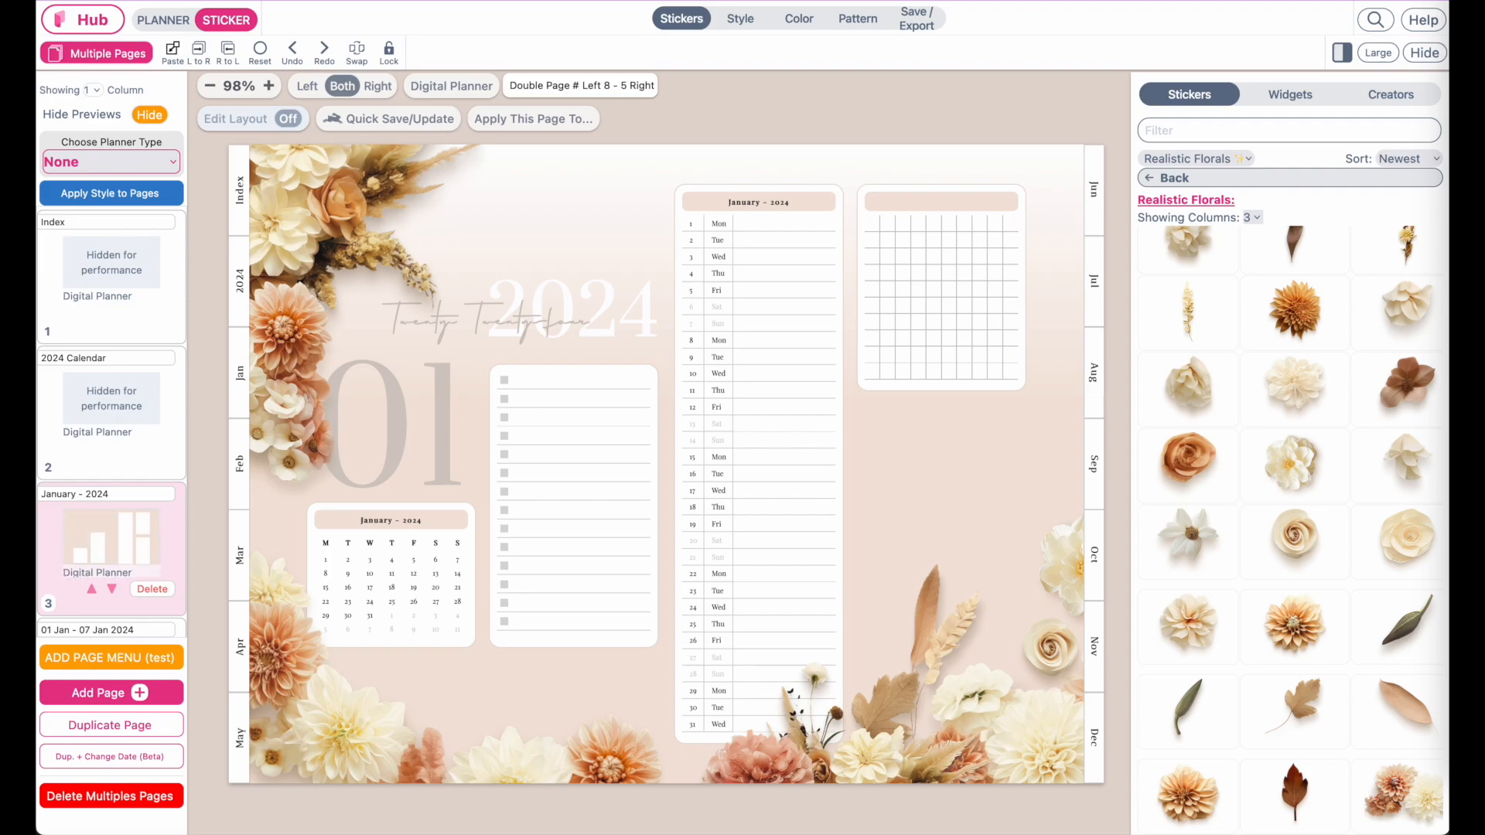
Open the "Twenty Twenty-four" script text's colour picker, close it, and nudge the large 01 slightly downward.
click(574, 316)
click(554, 321)
click(684, 53)
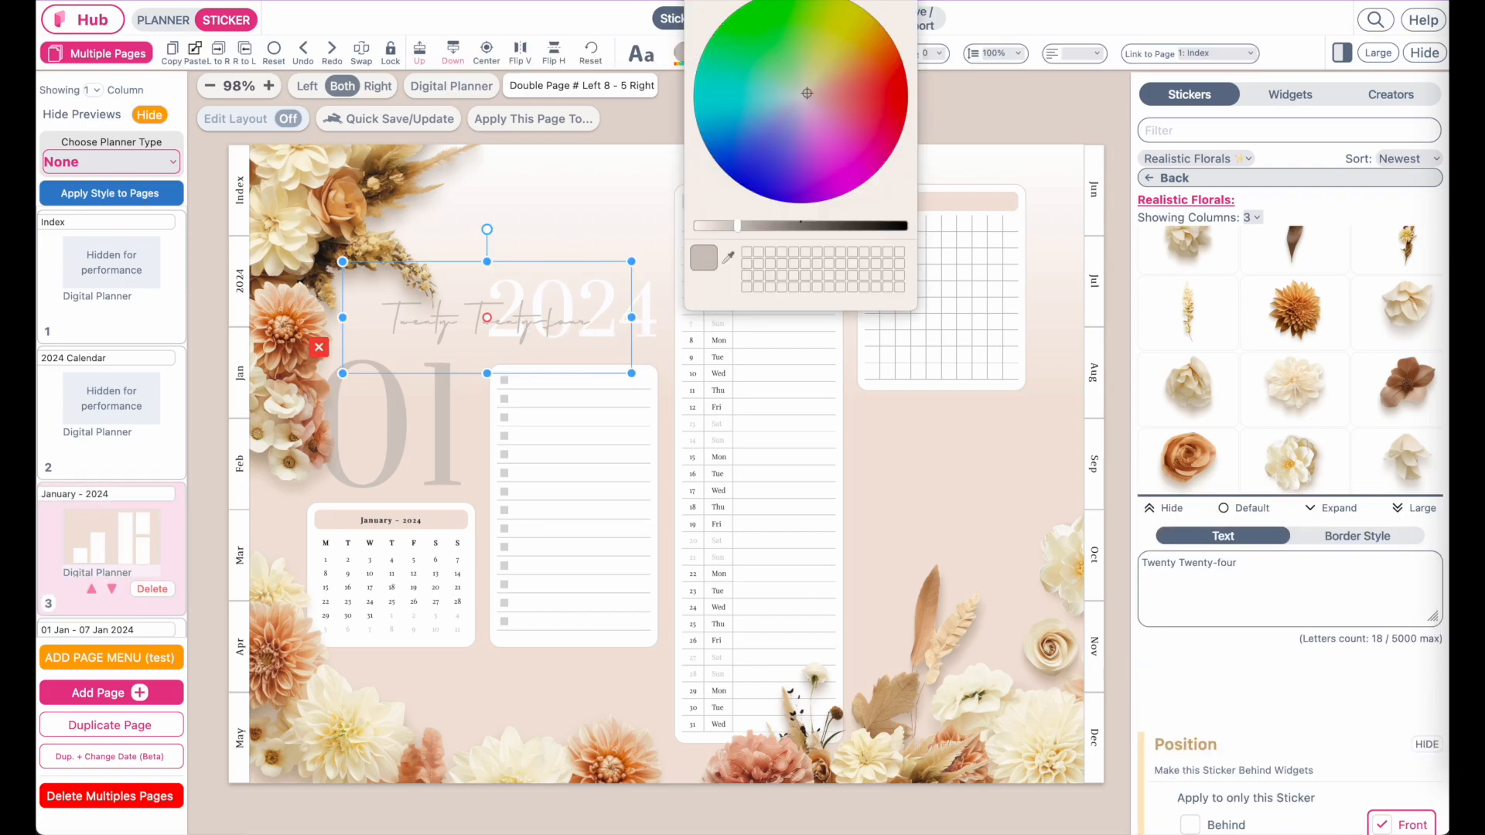
click(694, 0)
drag(455, 479, 456, 484)
click(369, 512)
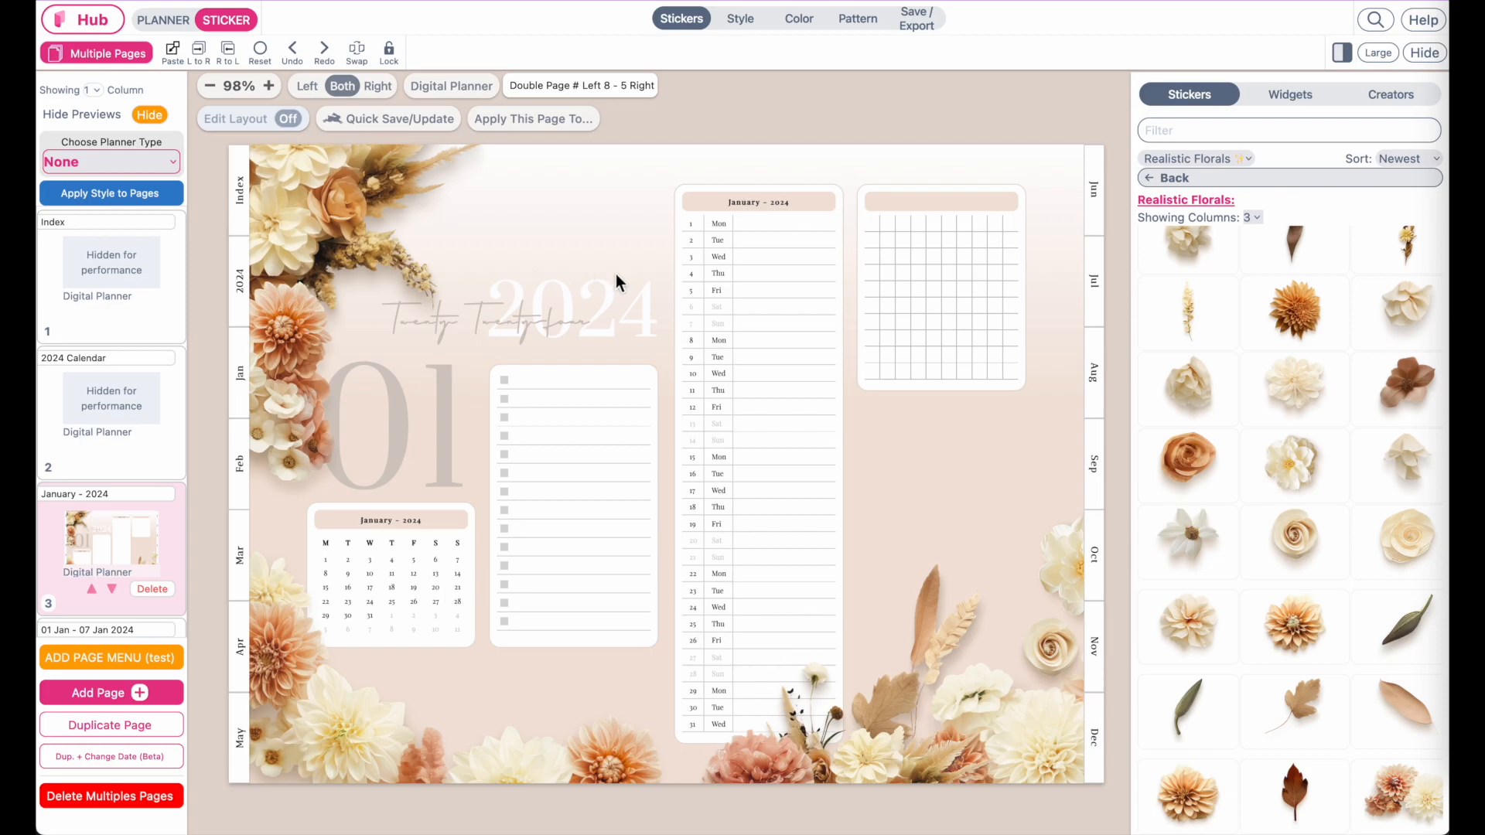
Clear the weekly target pages and select the January to June 2024 monthly pages instead.
click(573, 126)
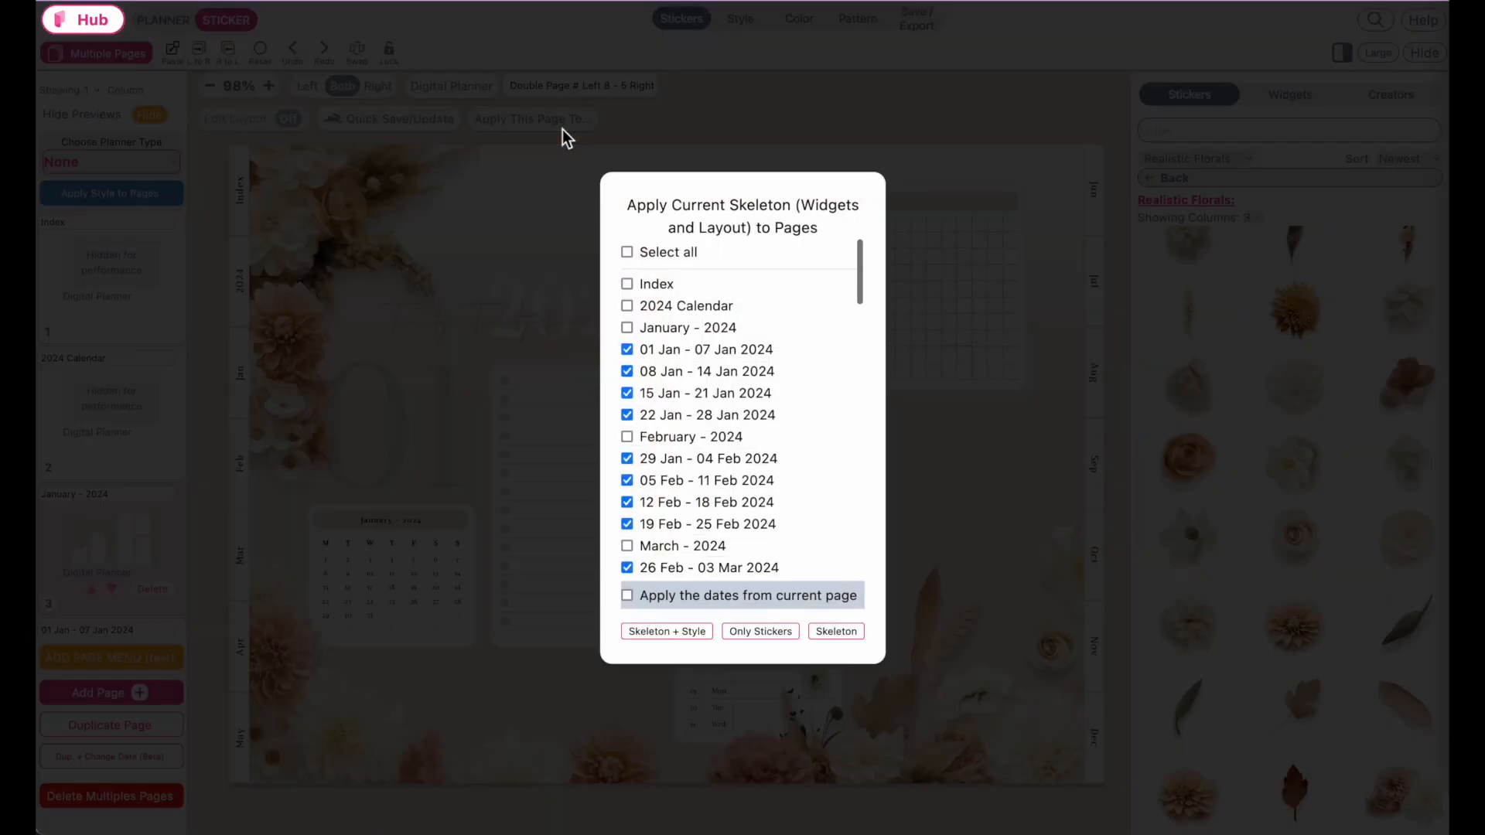
click(627, 255)
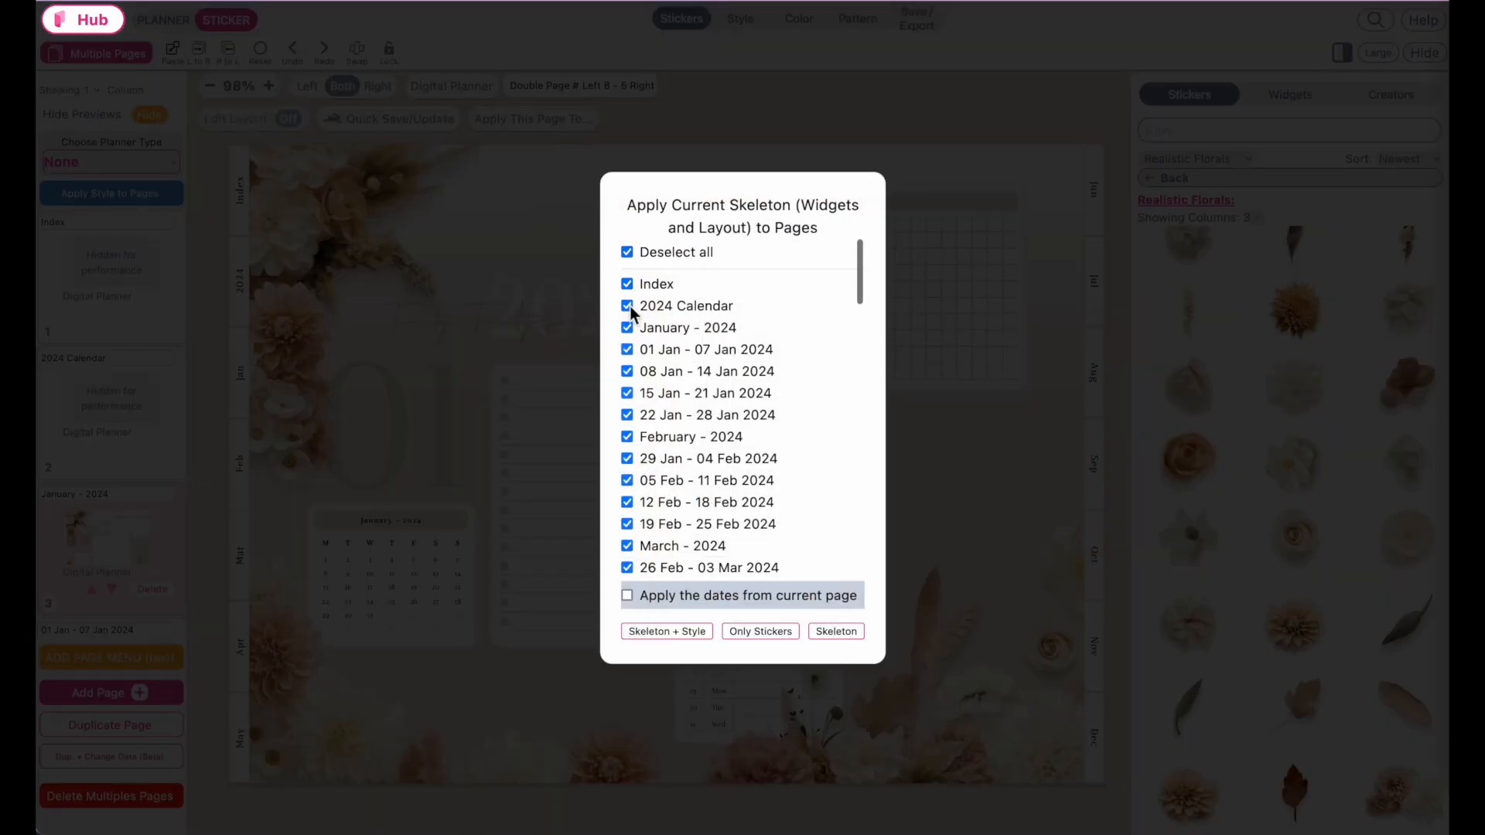
click(628, 253)
click(628, 546)
scroll(630, 546, down, 3)
click(628, 483)
scroll(629, 484, down, 3)
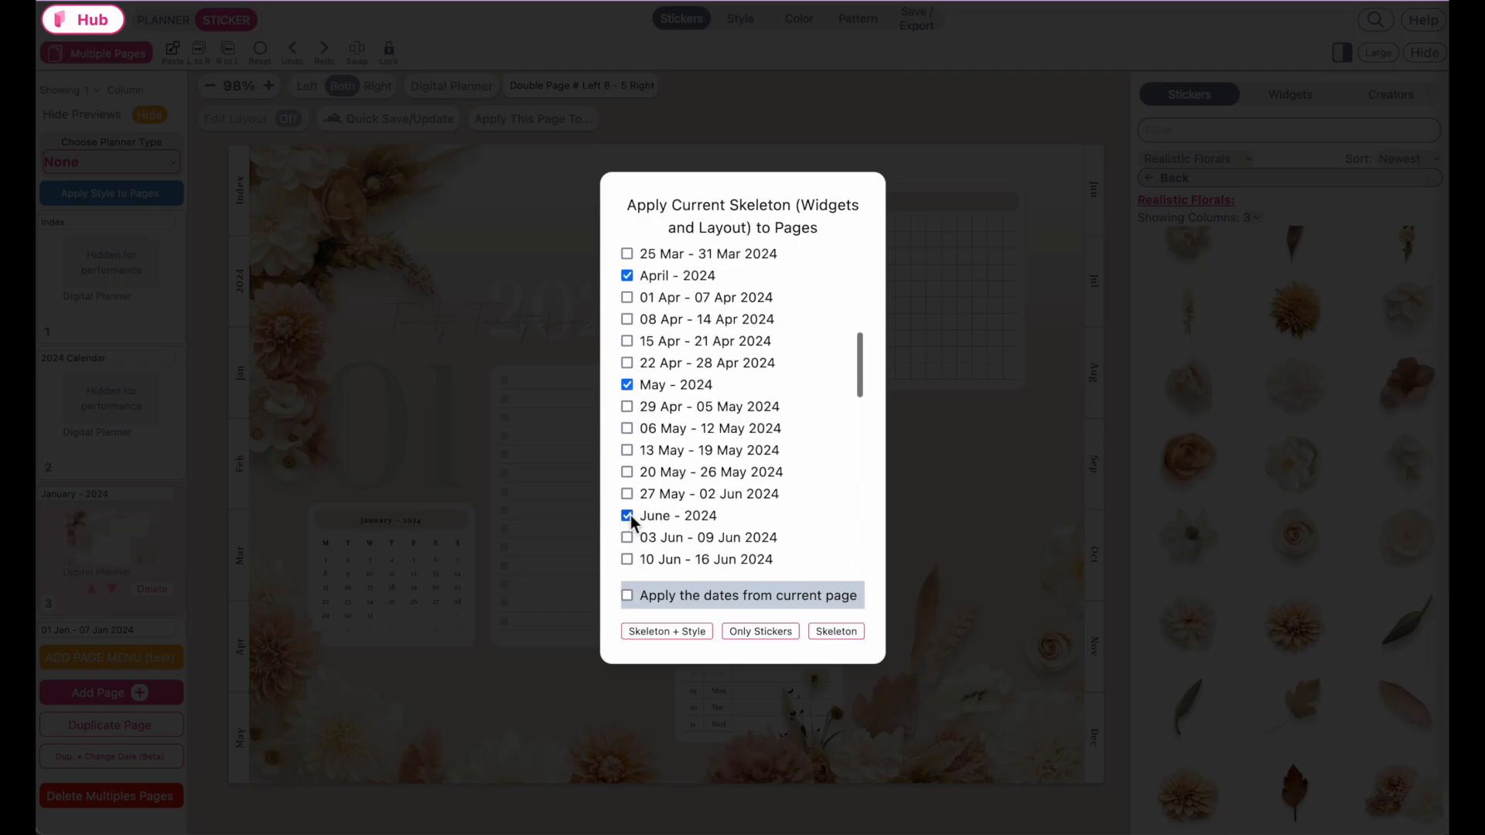
Add the remaining 2024 monthly pages through December to the target pages.
scroll(632, 424, down, 3)
click(628, 535)
scroll(628, 464, down, 3)
click(628, 457)
scroll(630, 457, down, 3)
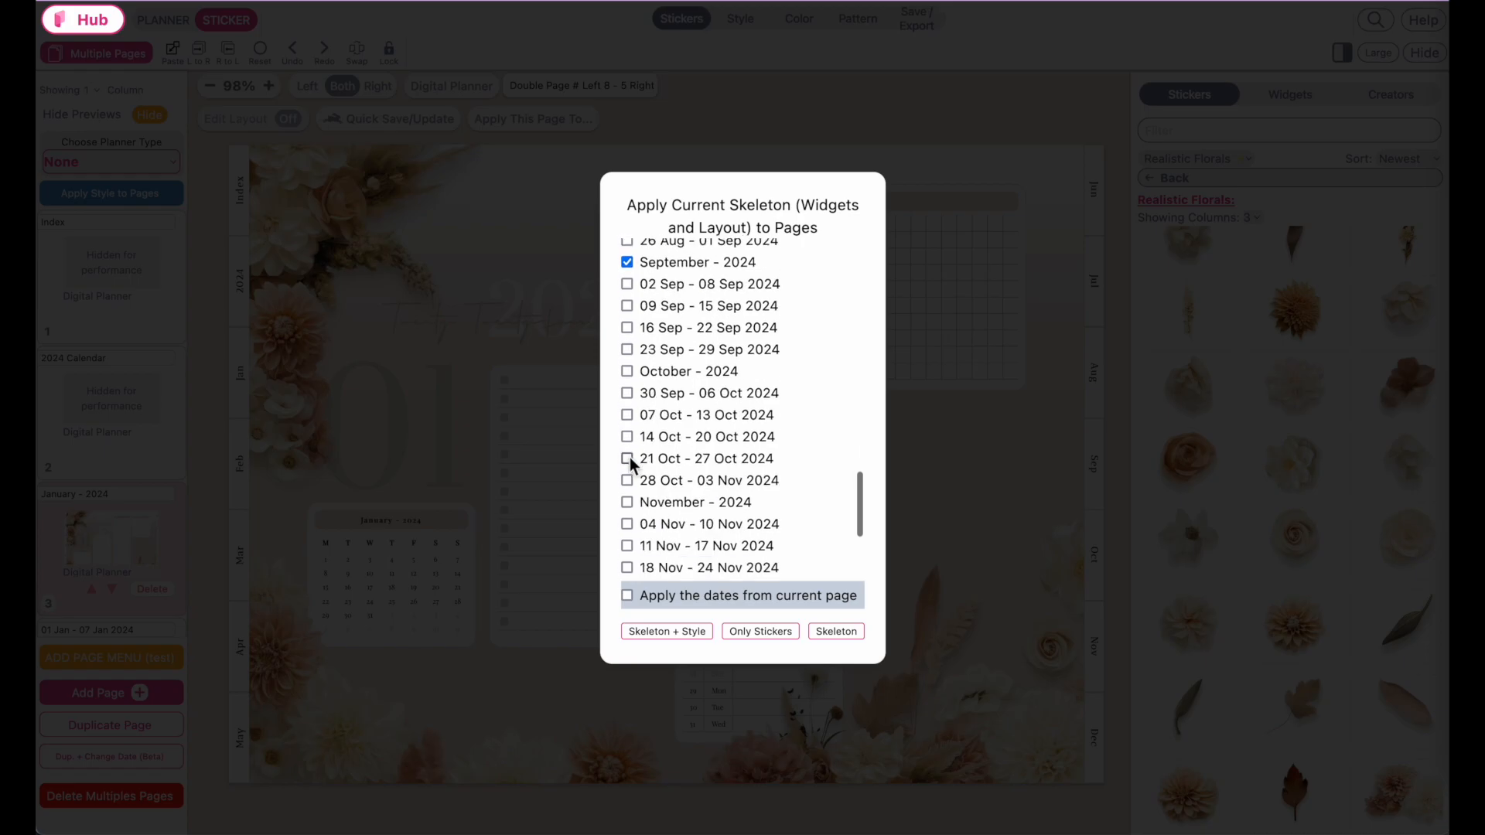
click(627, 503)
scroll(629, 495, down, 3)
click(634, 455)
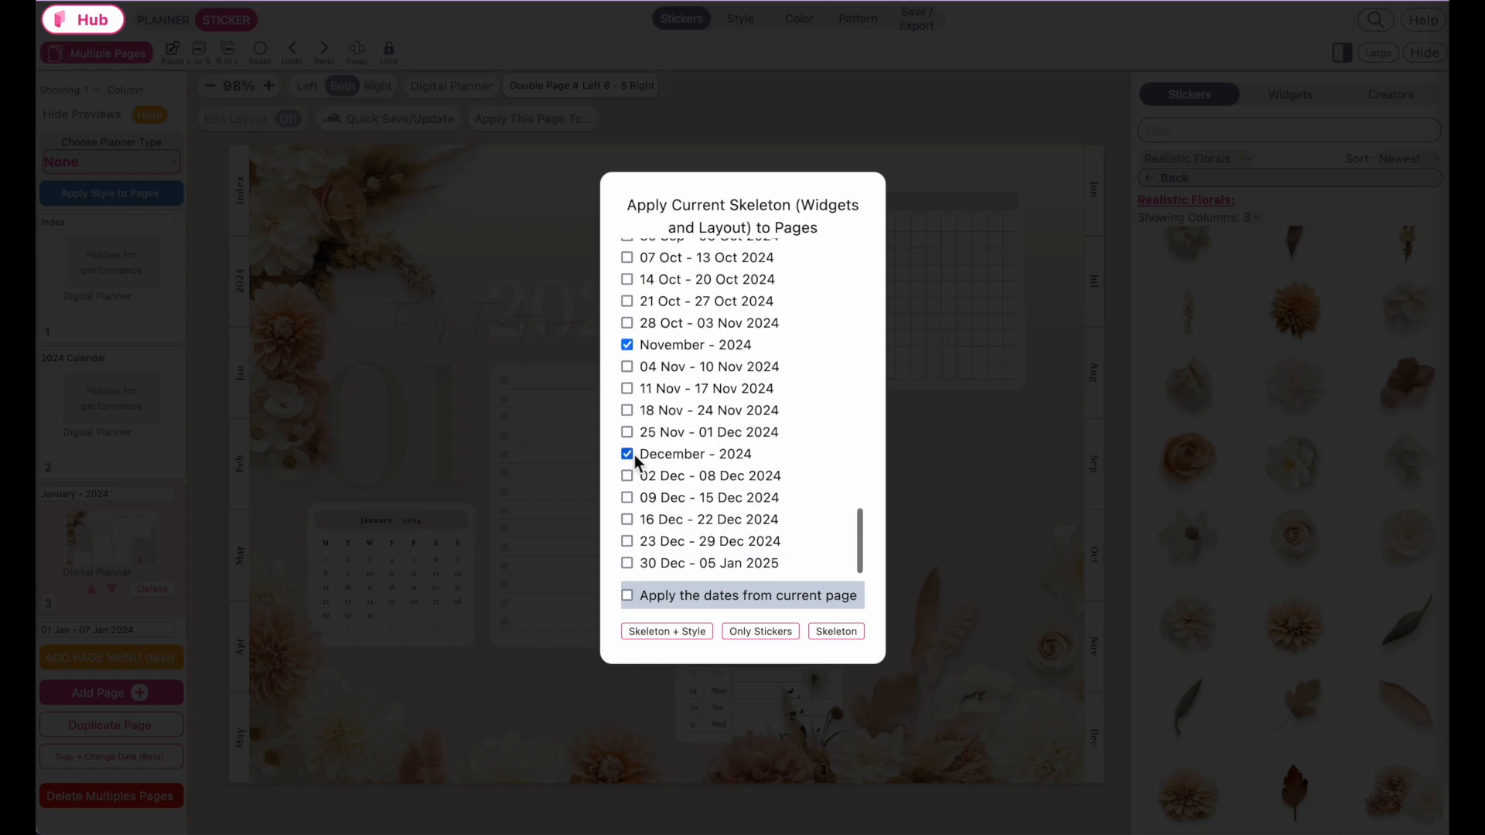
Apply only the January page's stickers to the selected monthly pages.
scroll(635, 454, up, 15)
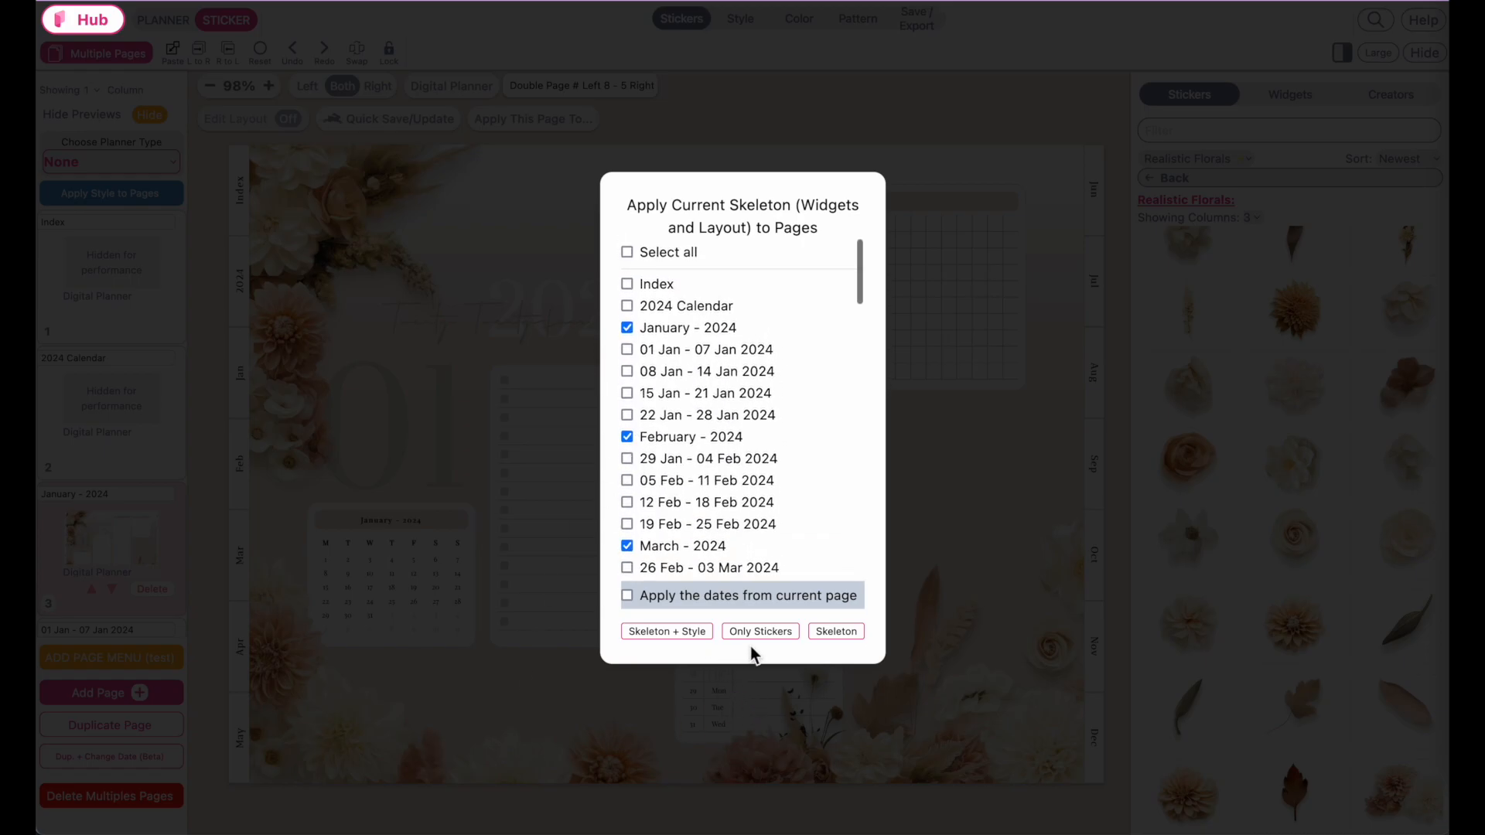
click(778, 633)
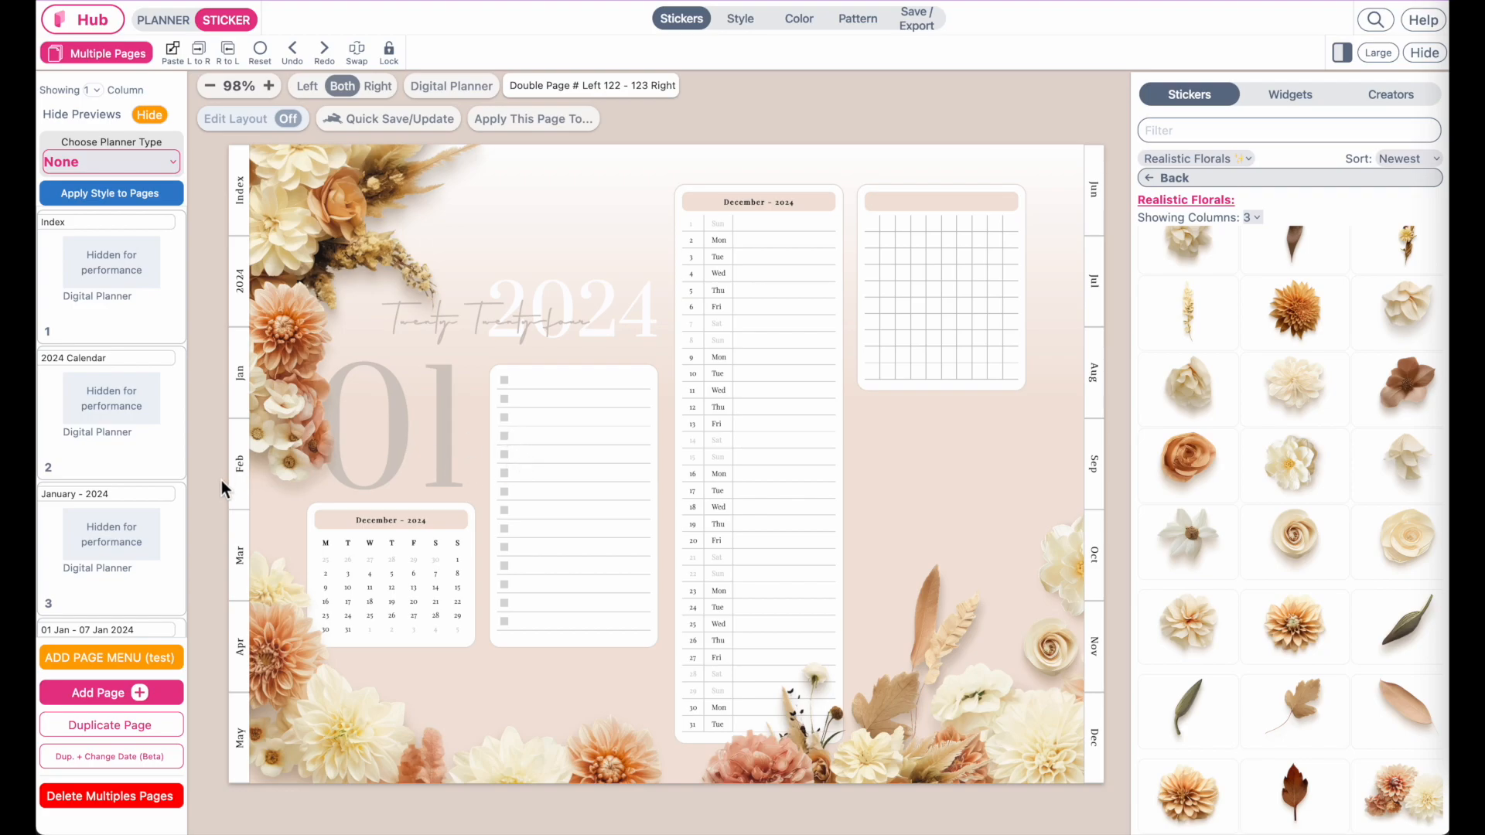
scroll(138, 538, down, 20)
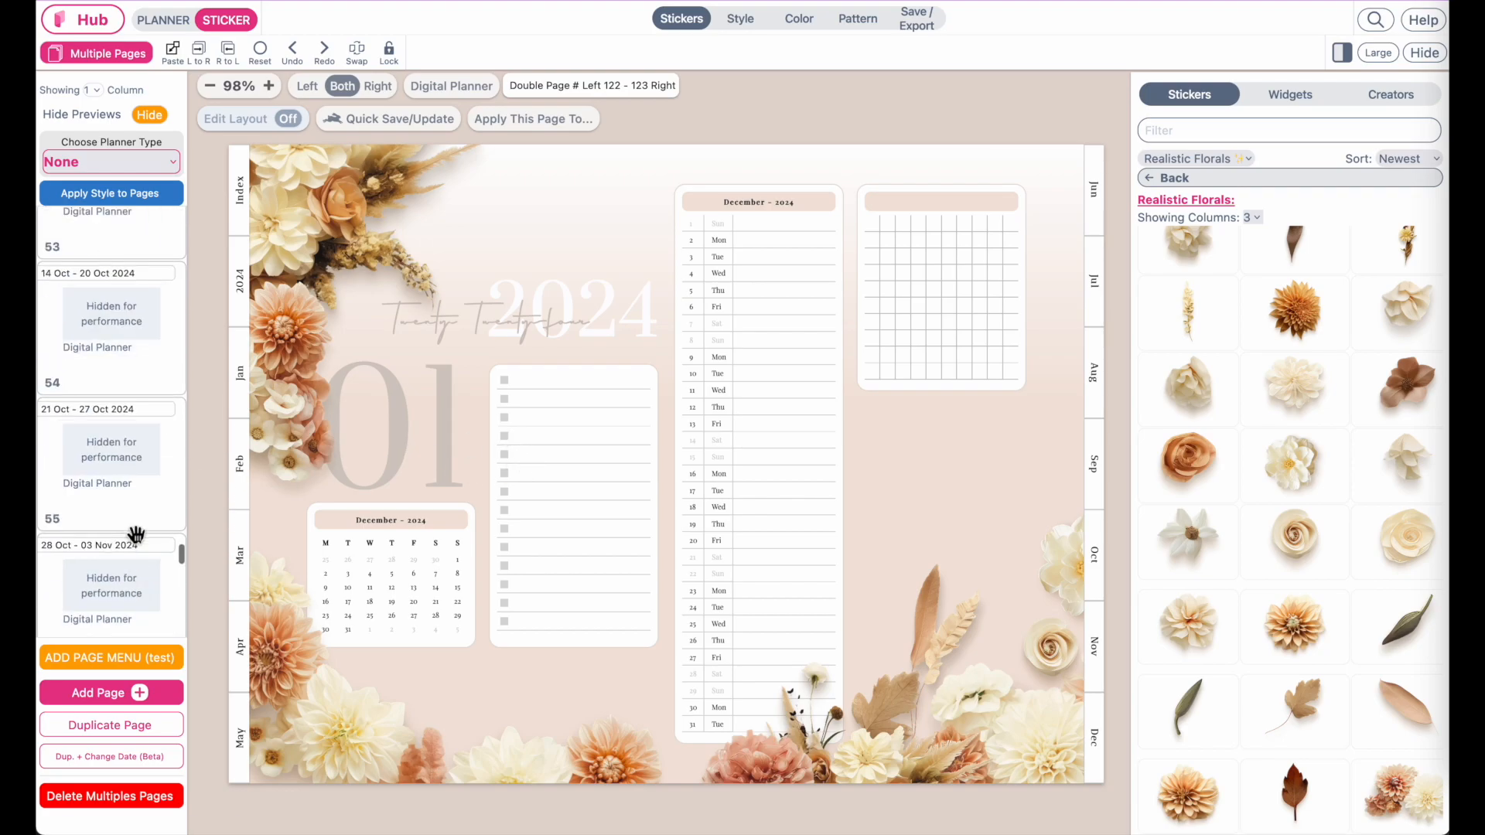
Change the large month number on the December 2024 page to 12.
scroll(135, 530, up, 10)
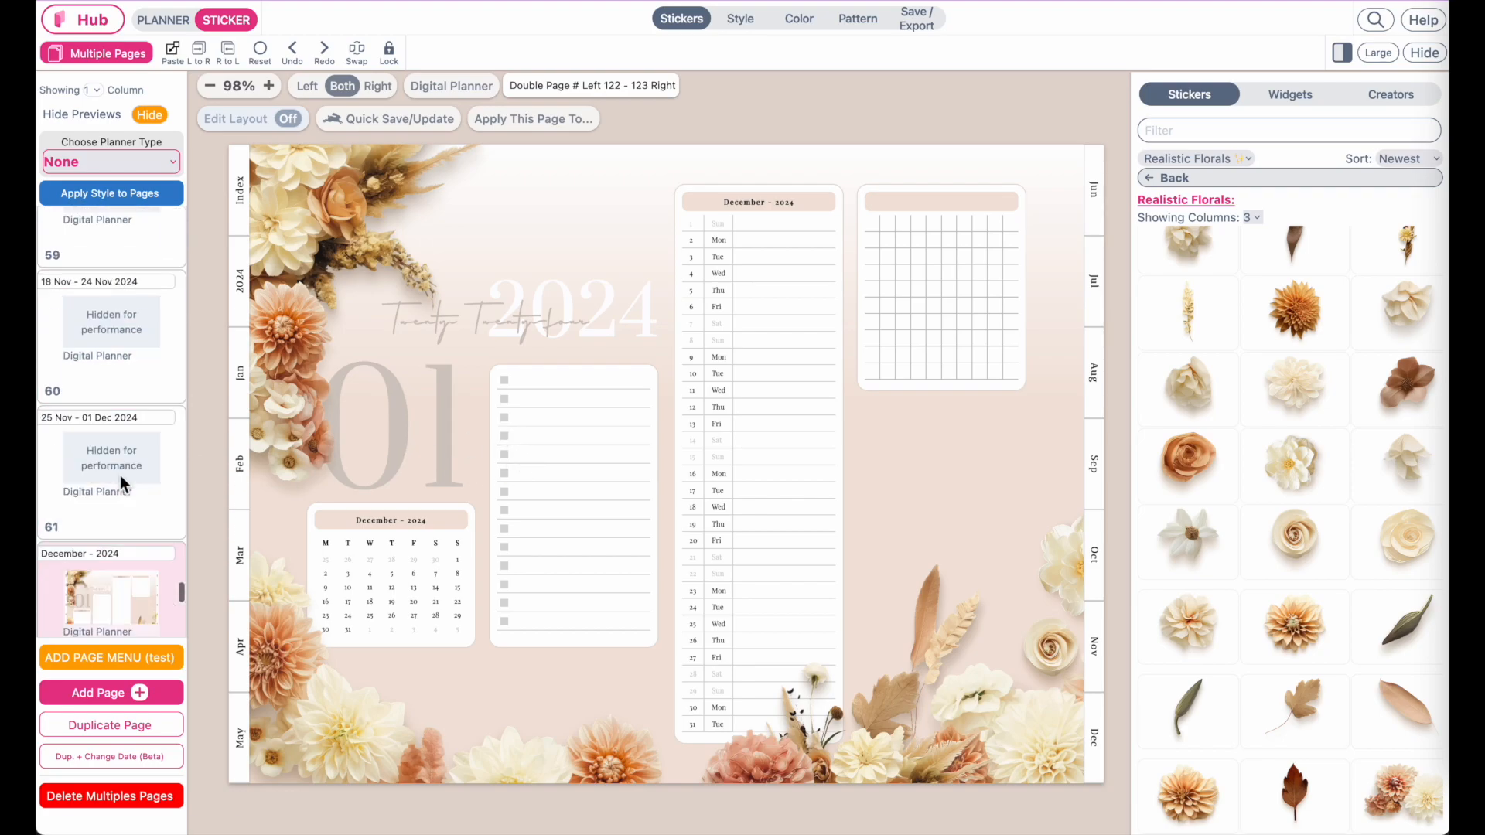
scroll(93, 566, down, 2)
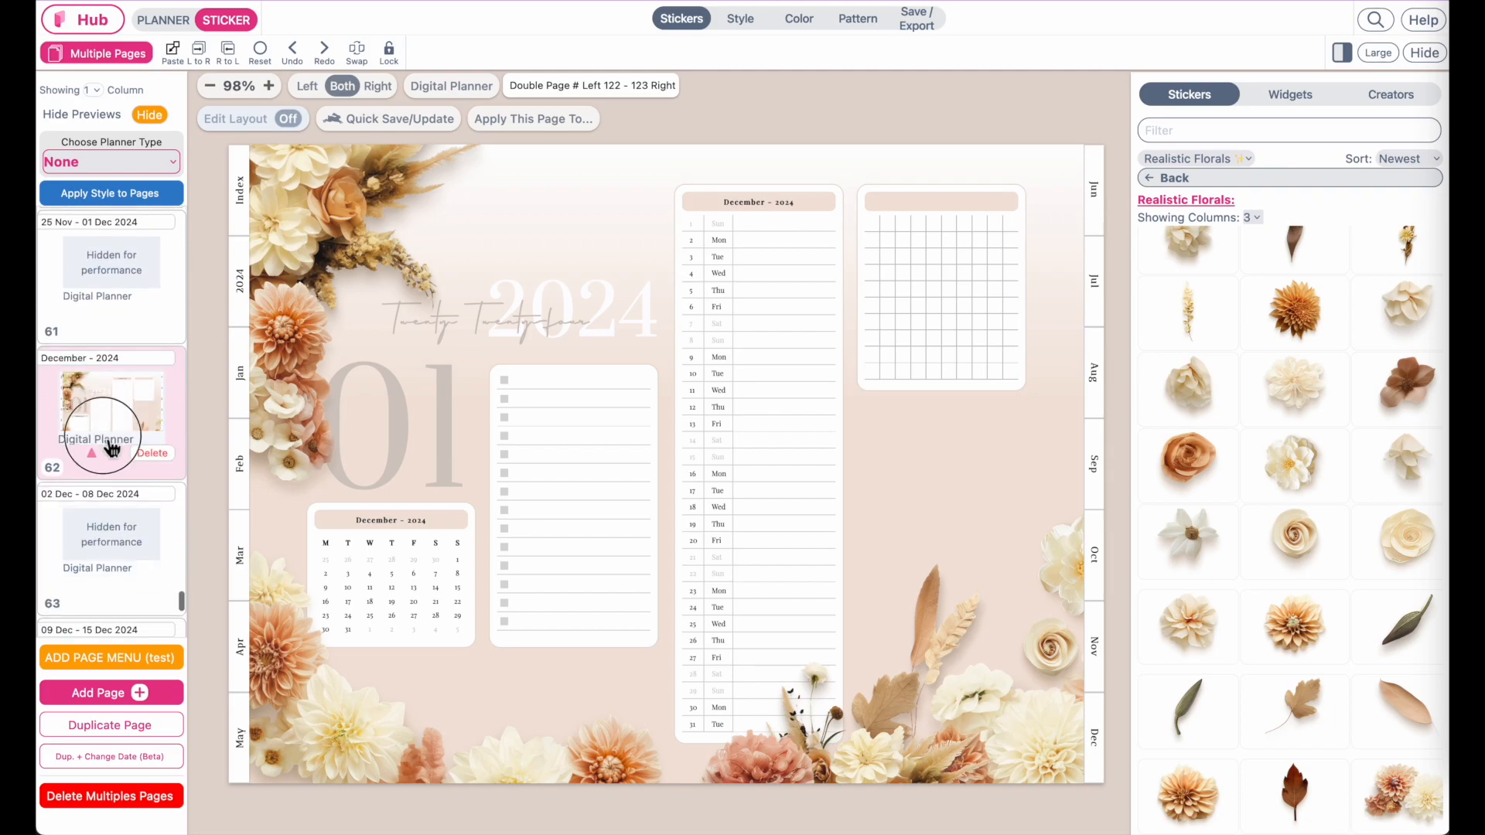
click(402, 445)
click(1278, 578)
key(BackSpace)
key(BackSpace)
text(12)
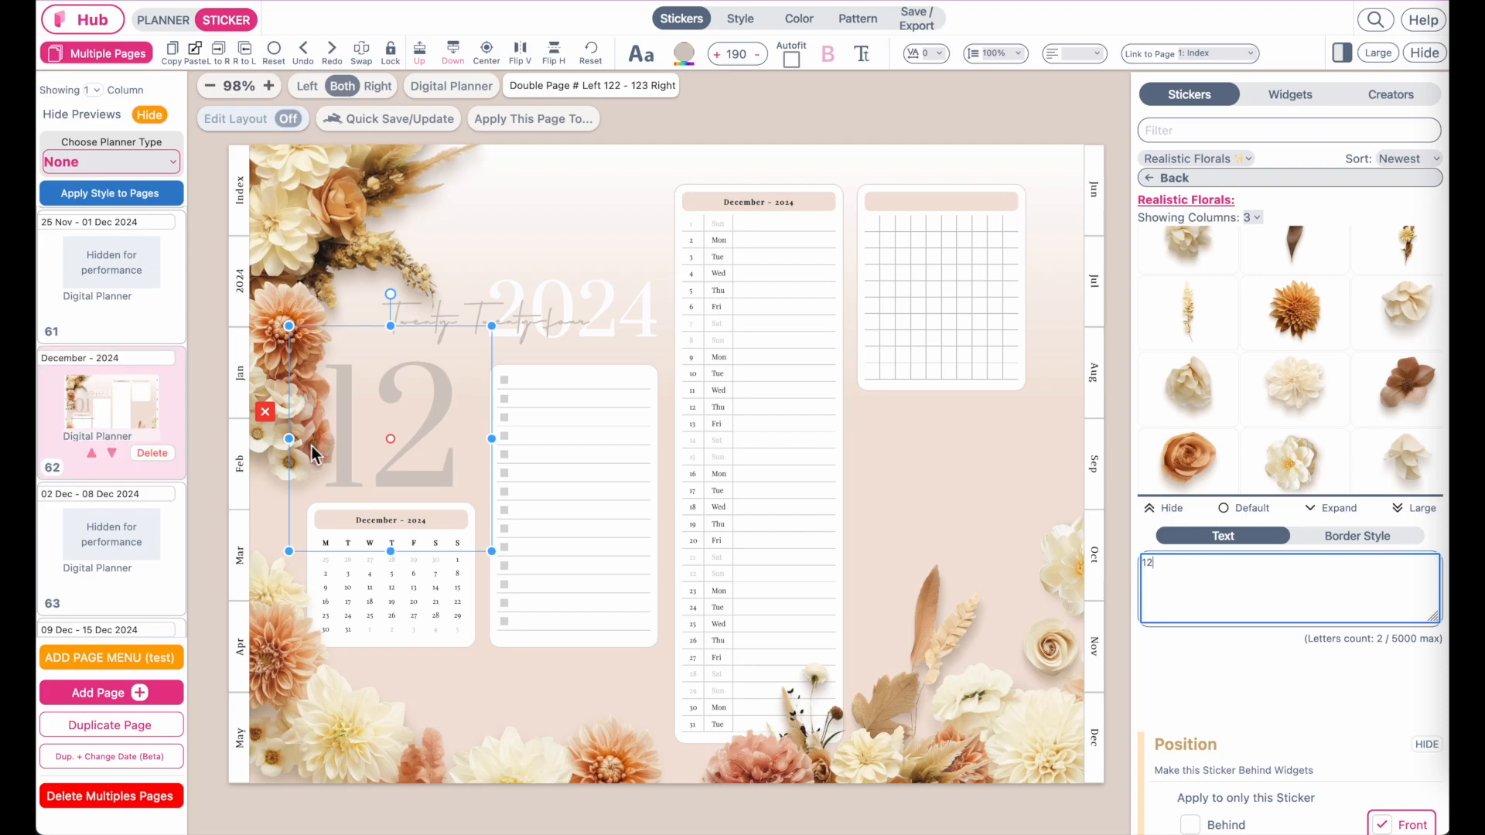
Change the large month number on the November 2024 page to 11.
scroll(164, 411, up, 8)
click(111, 387)
click(1237, 595)
text(11)
Change the large month number on the October 2024 page to 10.
scroll(124, 391, up, 3)
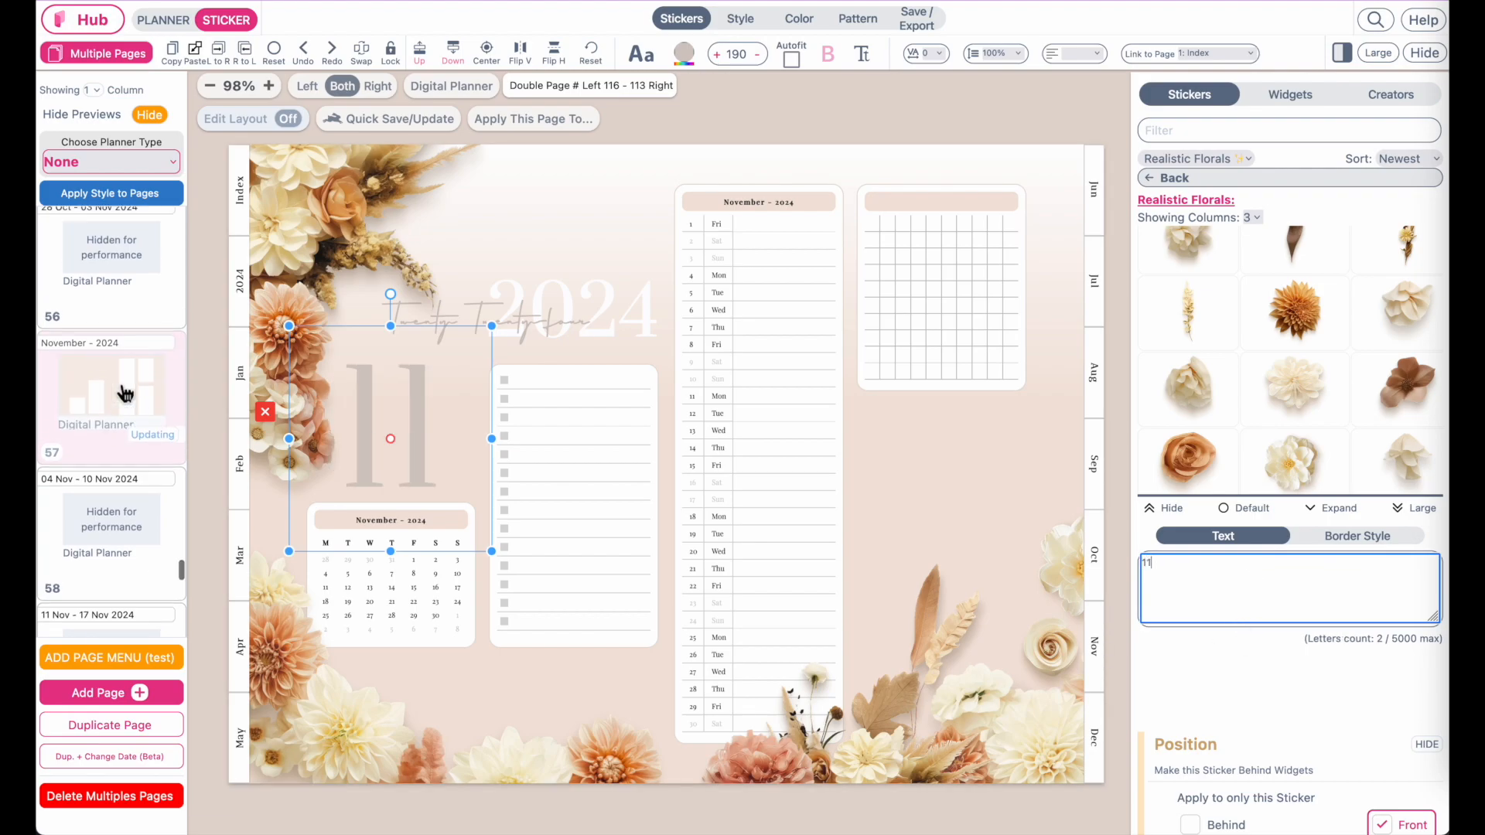
scroll(124, 391, up, 6)
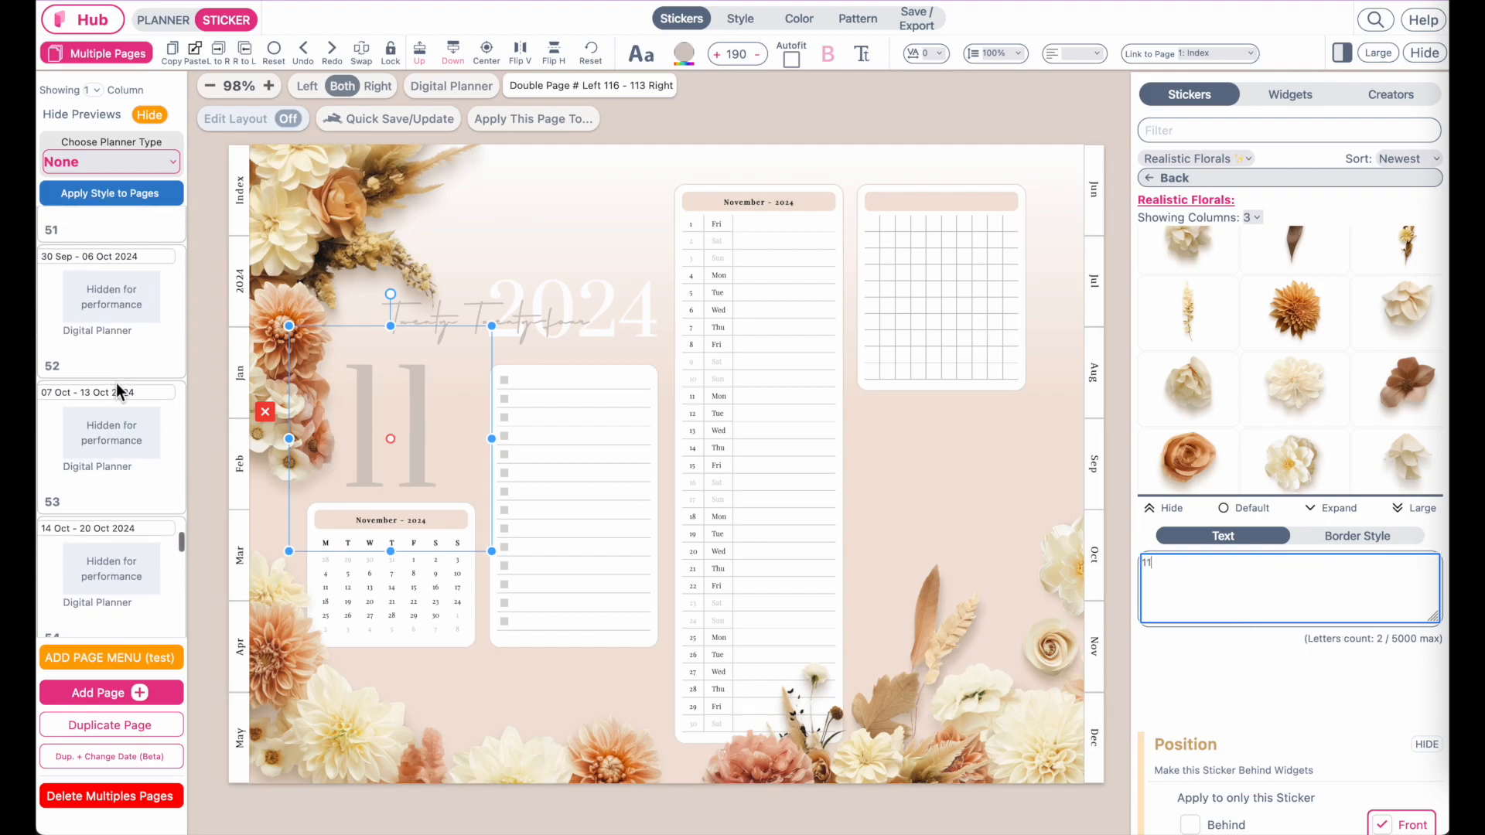
scroll(116, 380, up, 1)
click(116, 383)
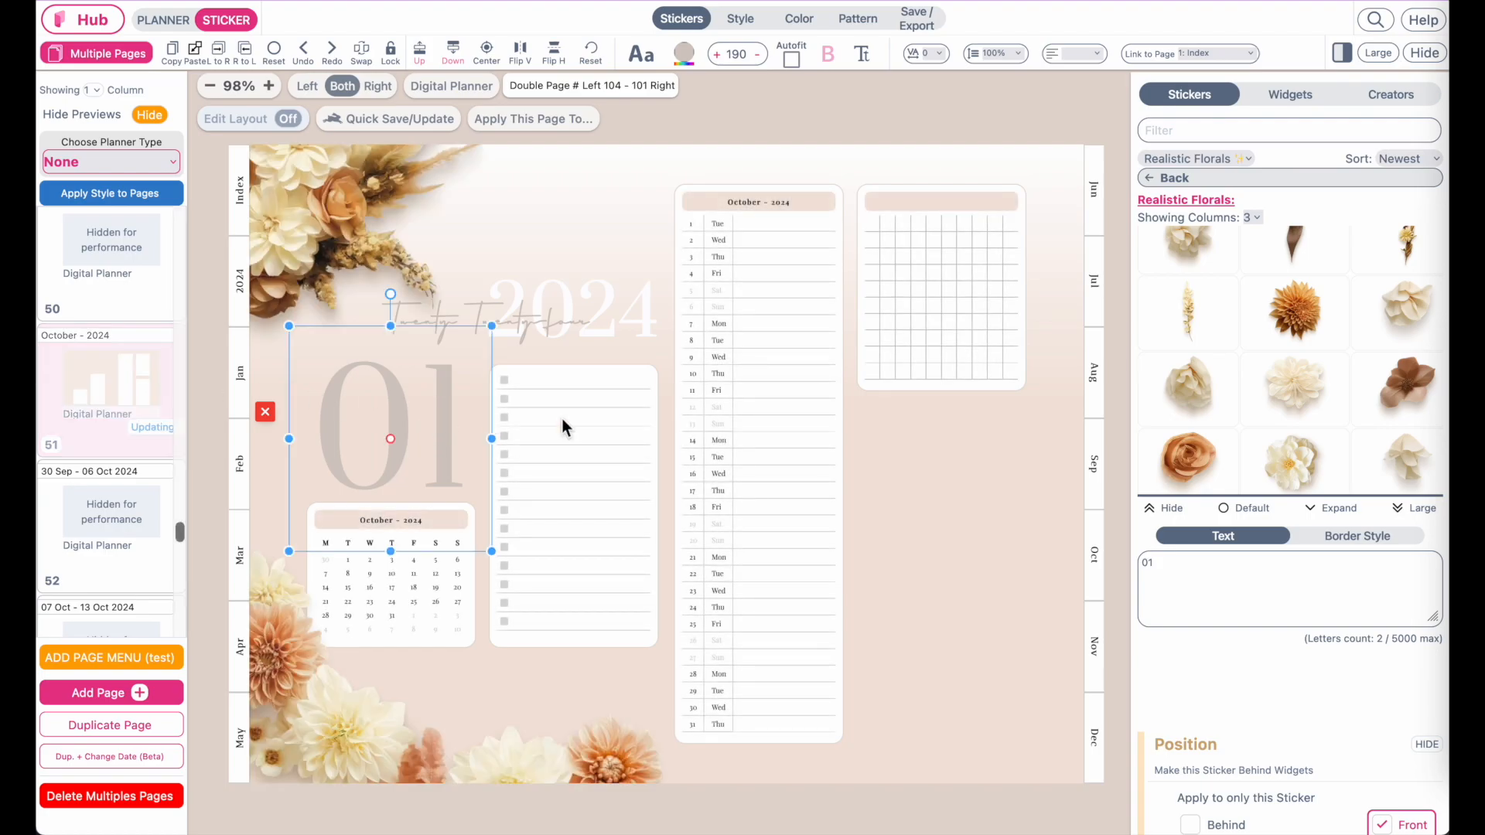
click(1288, 592)
key(ctrl+a)
text(10)
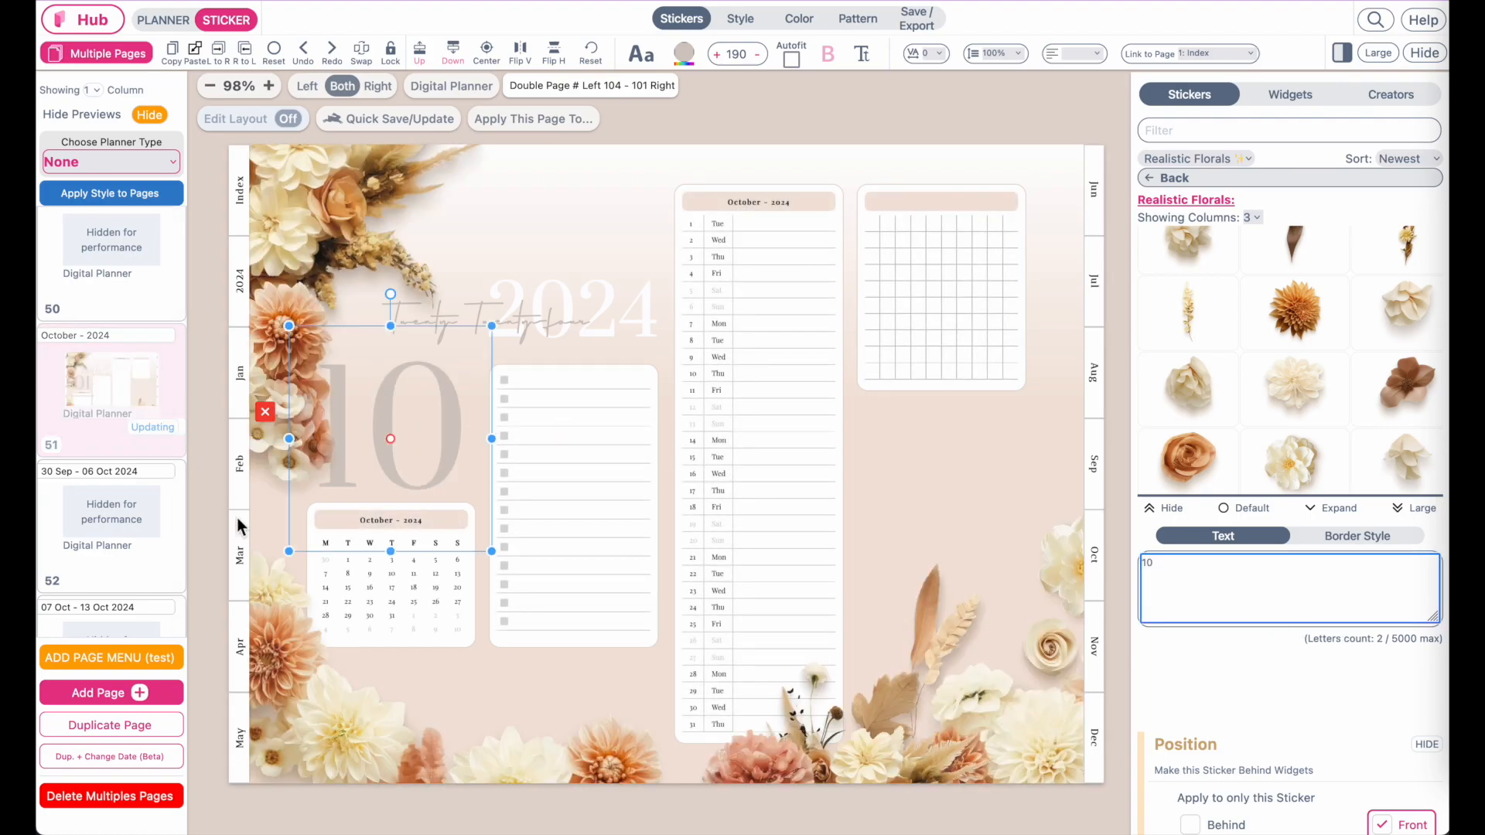
Replace the large 01 on the September 2024 page with that page's own month number.
scroll(77, 428, up, 1)
scroll(77, 429, up, 7)
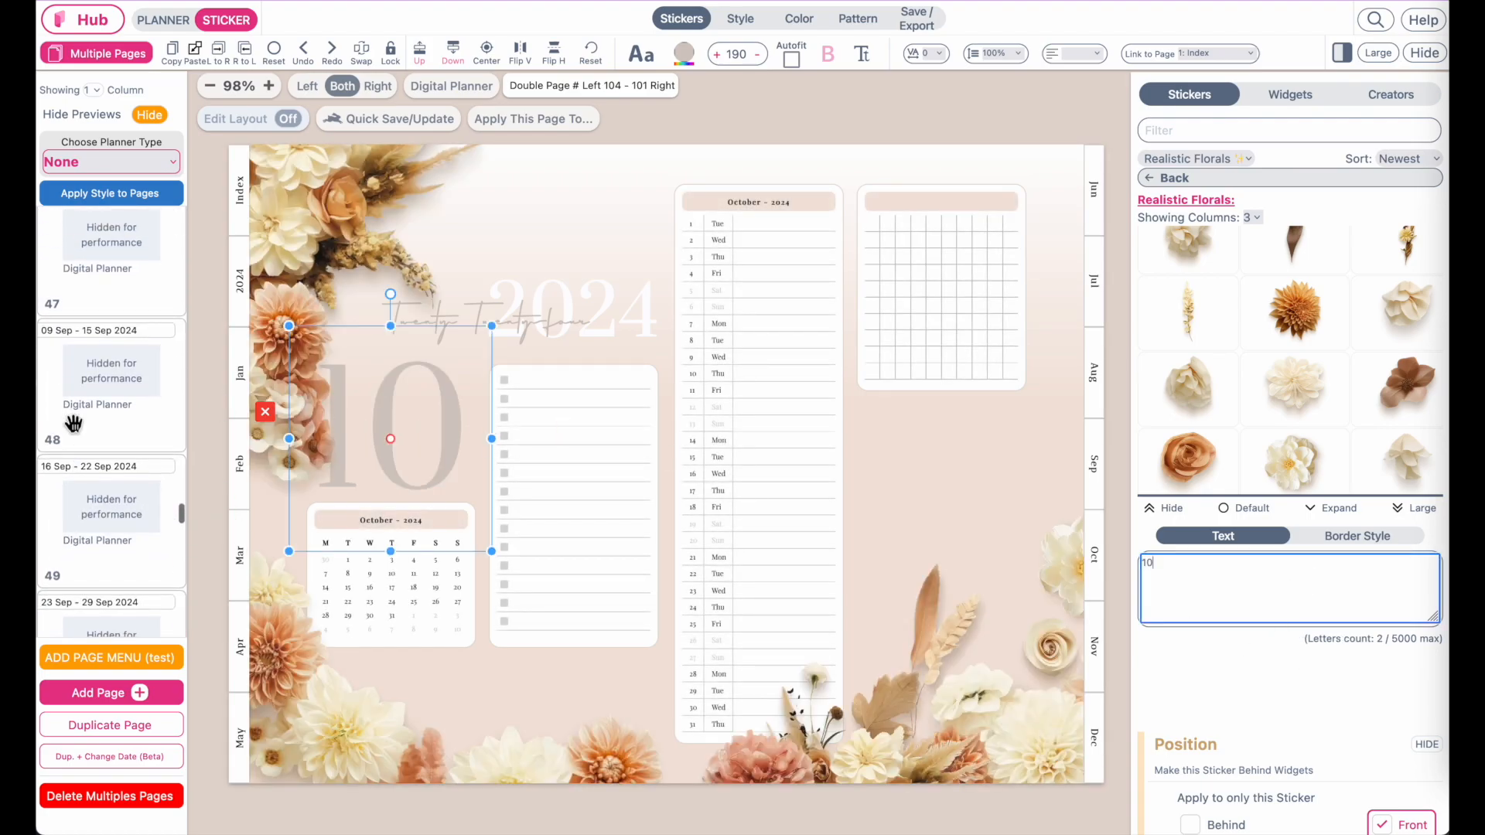
scroll(74, 426, up, 3)
click(93, 481)
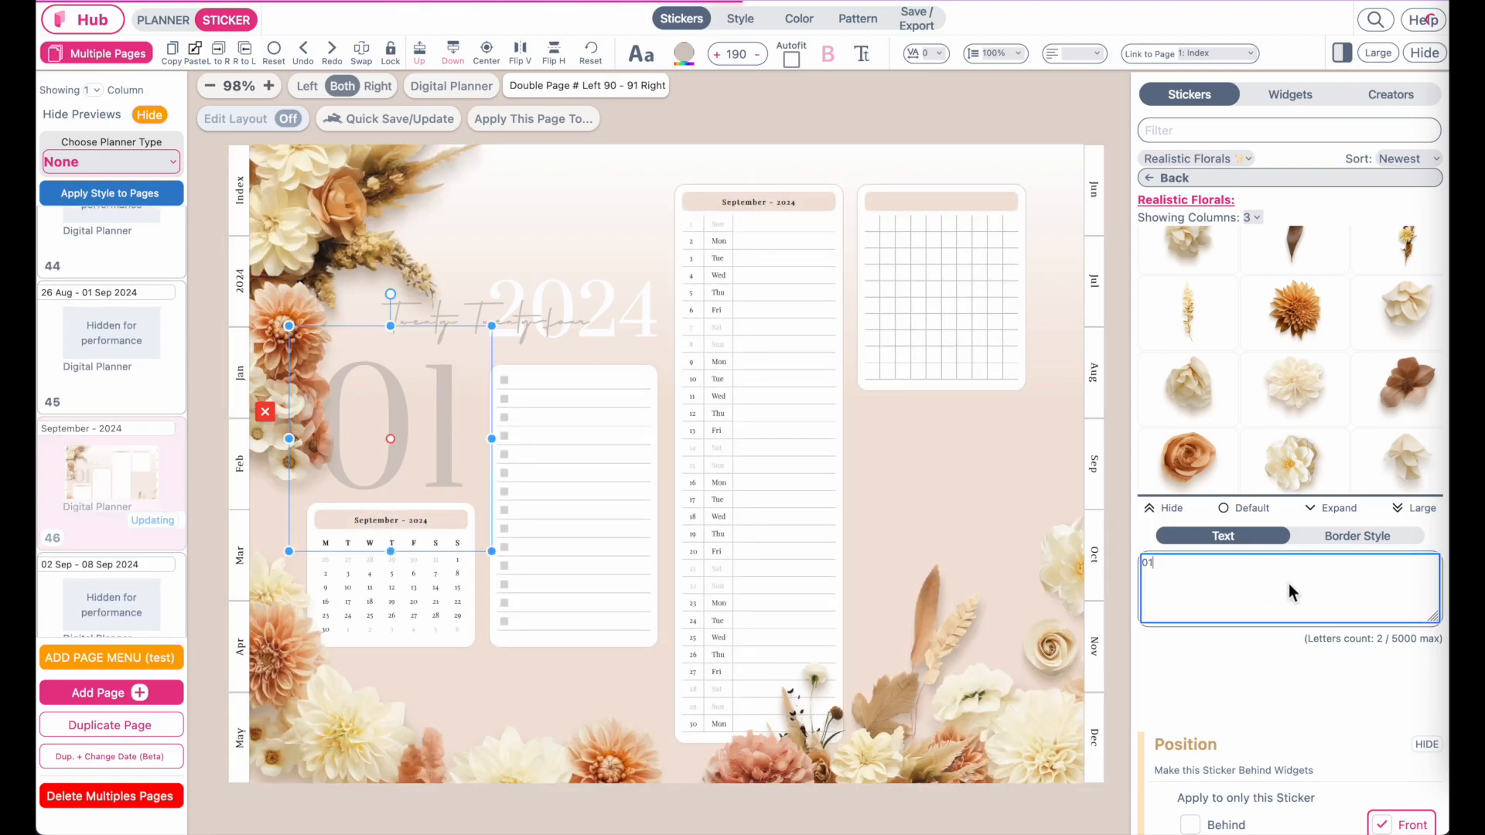
key(ctrl+a)
text(08)
Check the large number on the January 2024 page and change the one on the February 2024 page to 02.
scroll(113, 384, up, 10)
scroll(113, 384, up, 5)
click(352, 437)
click(421, 463)
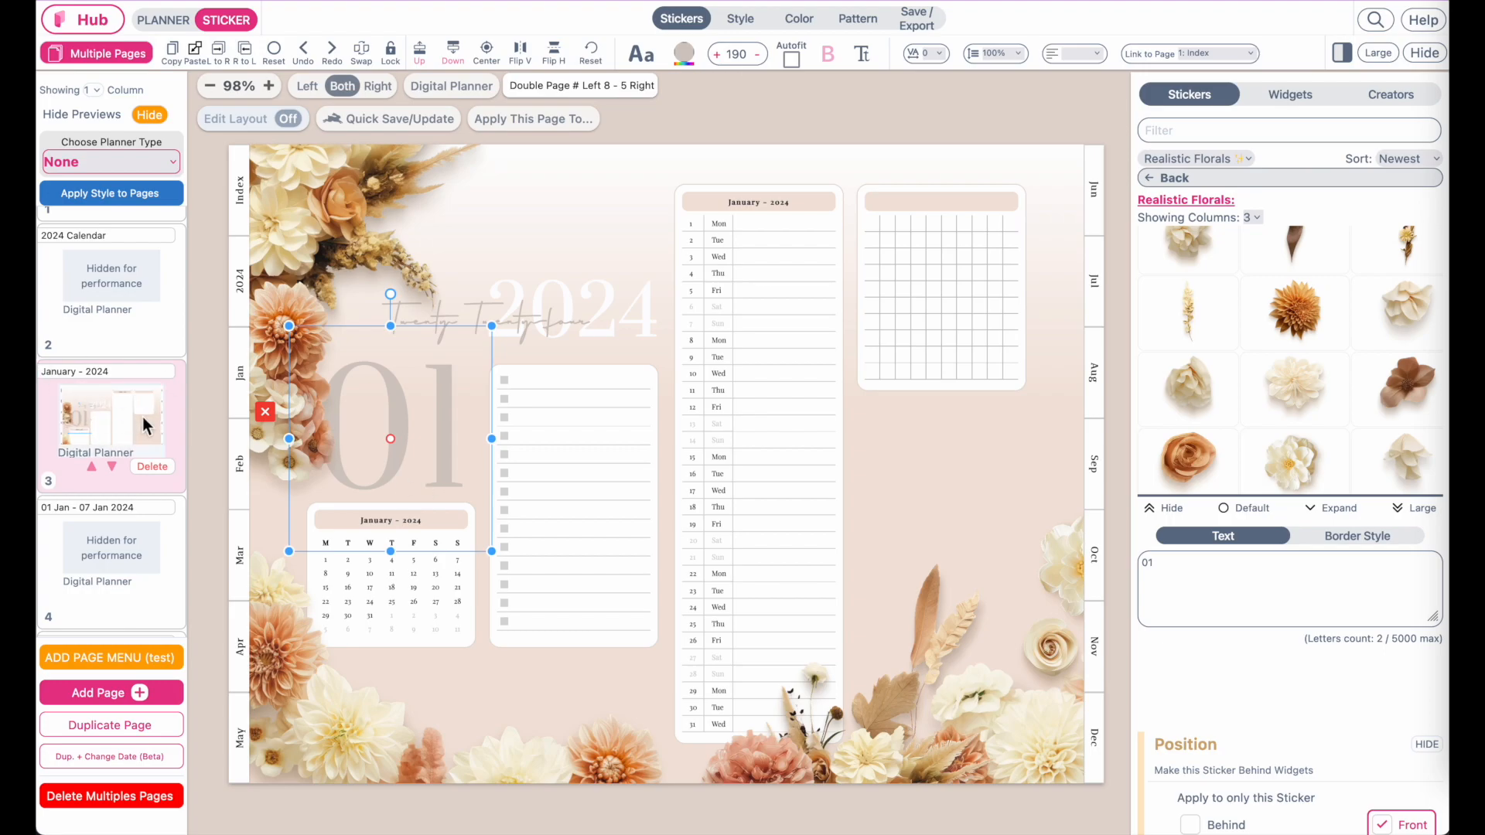
scroll(119, 396, down, 5)
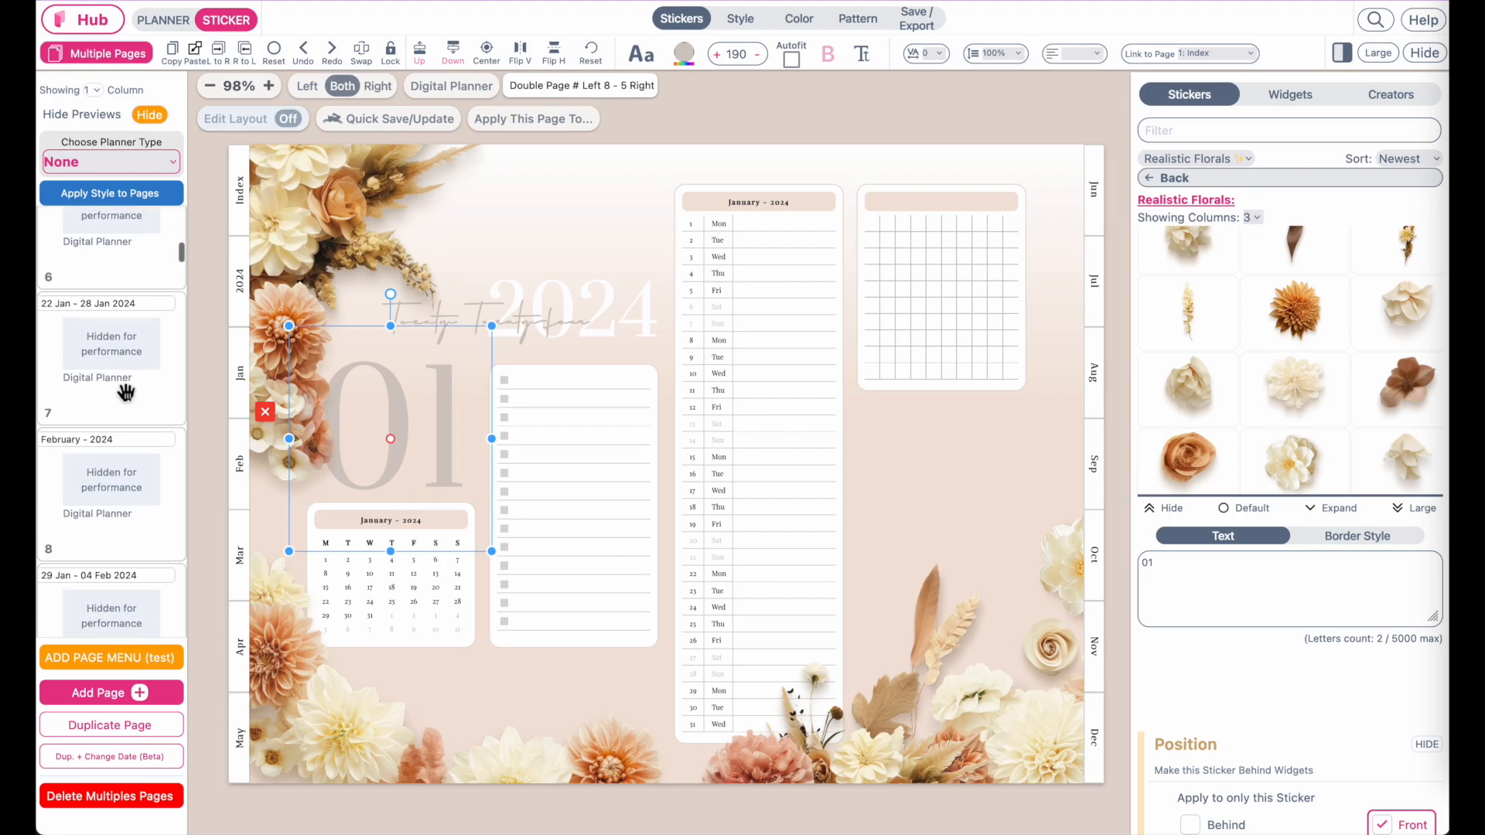
click(98, 499)
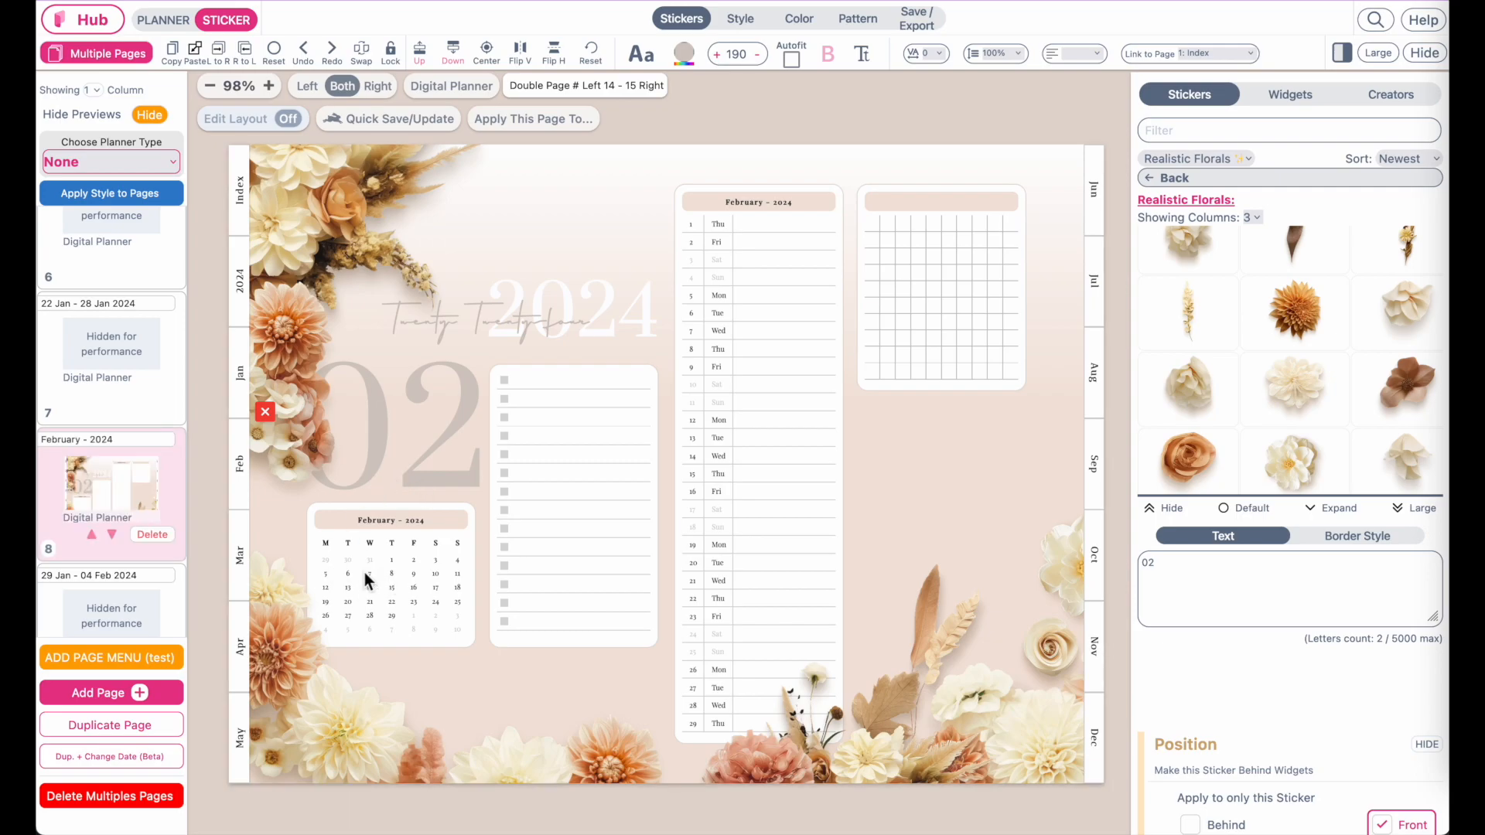
Look over the 22 Jan - 28 Jan weekly page, the February monthly page and the 2024 Calendar page.
click(106, 356)
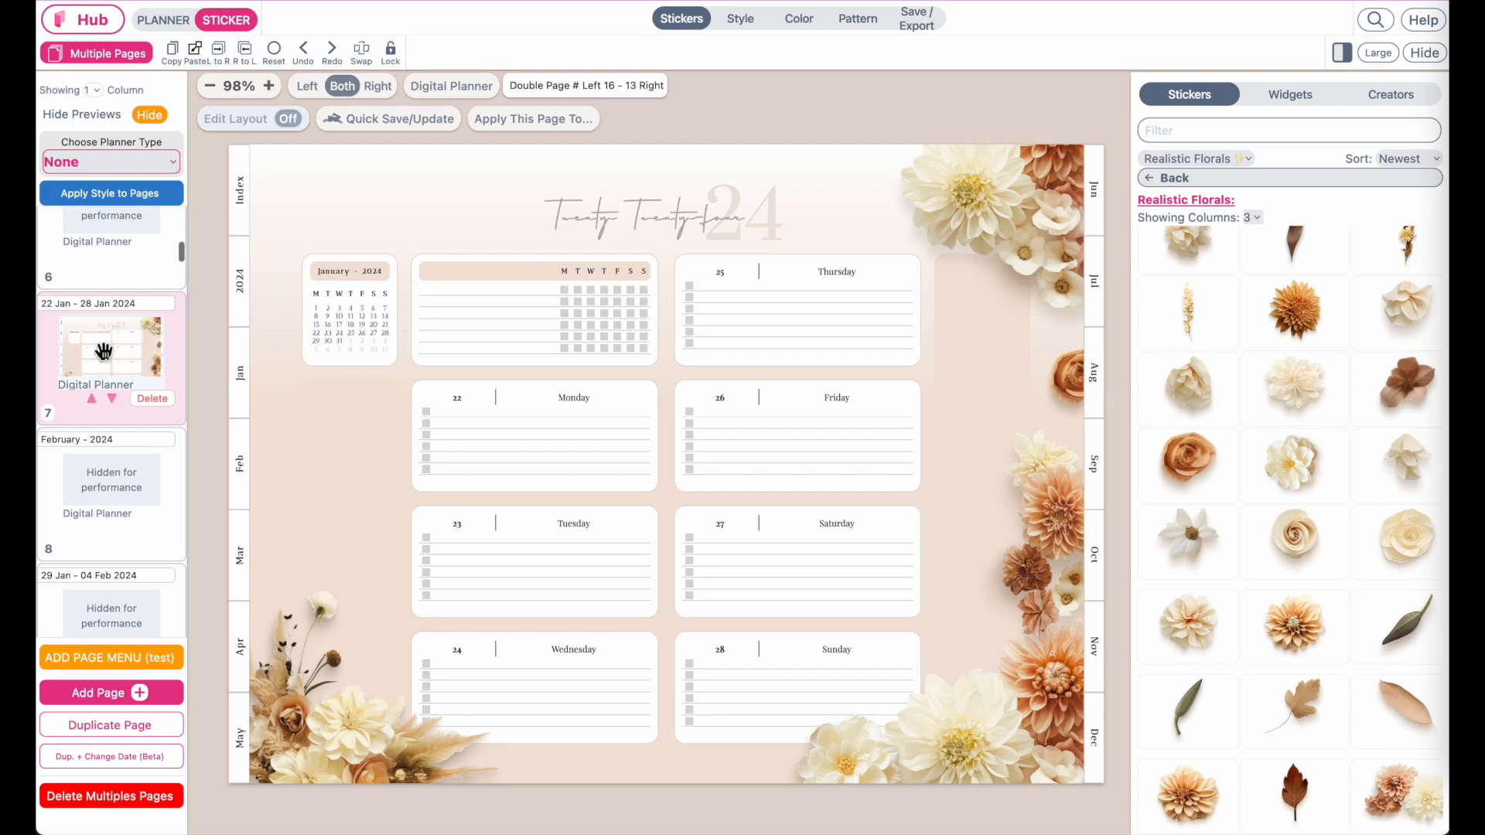
scroll(103, 352, down, 2)
click(105, 354)
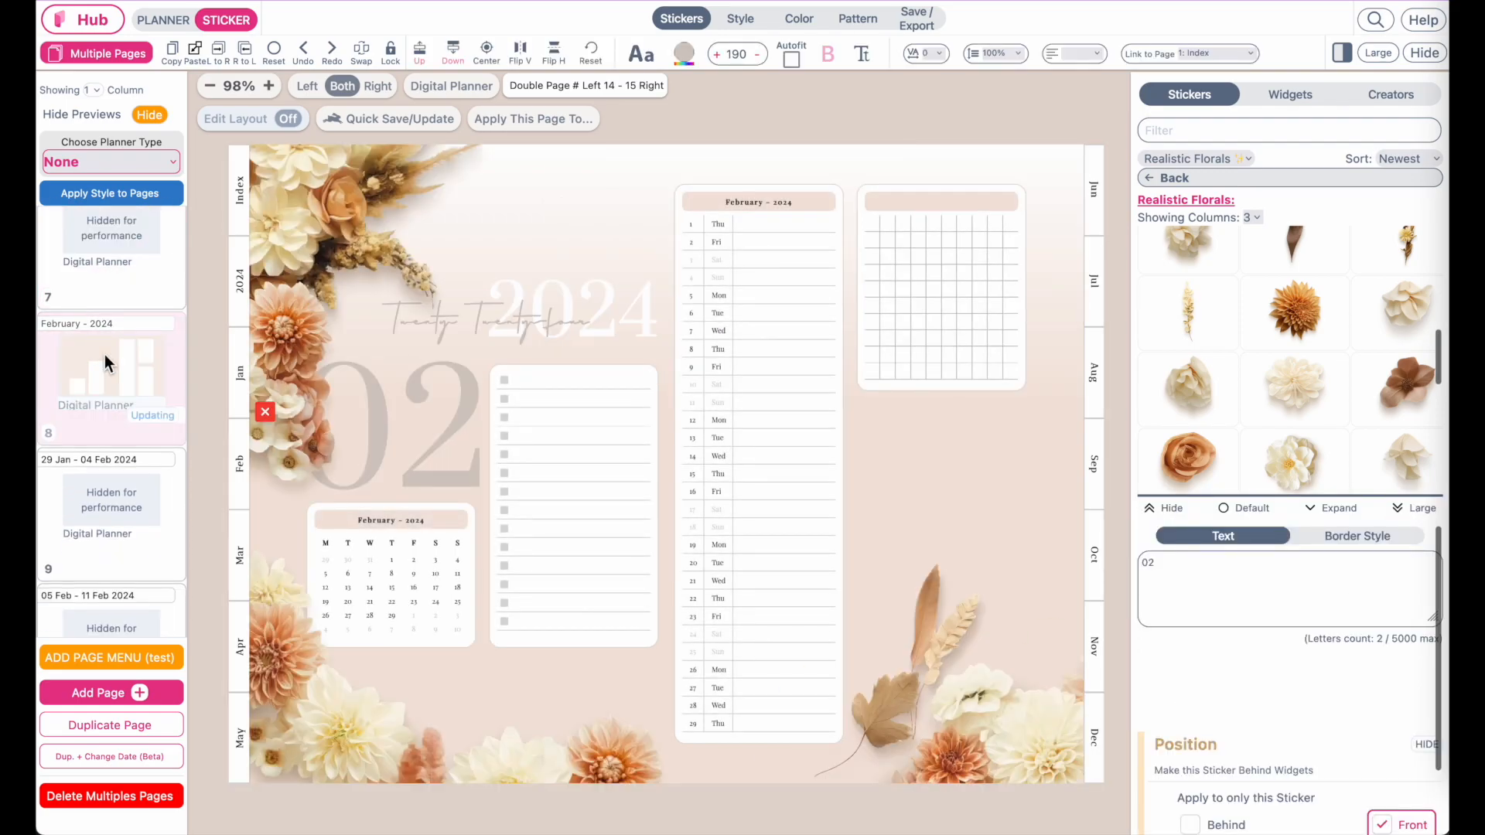
scroll(105, 354, up, 10)
click(100, 402)
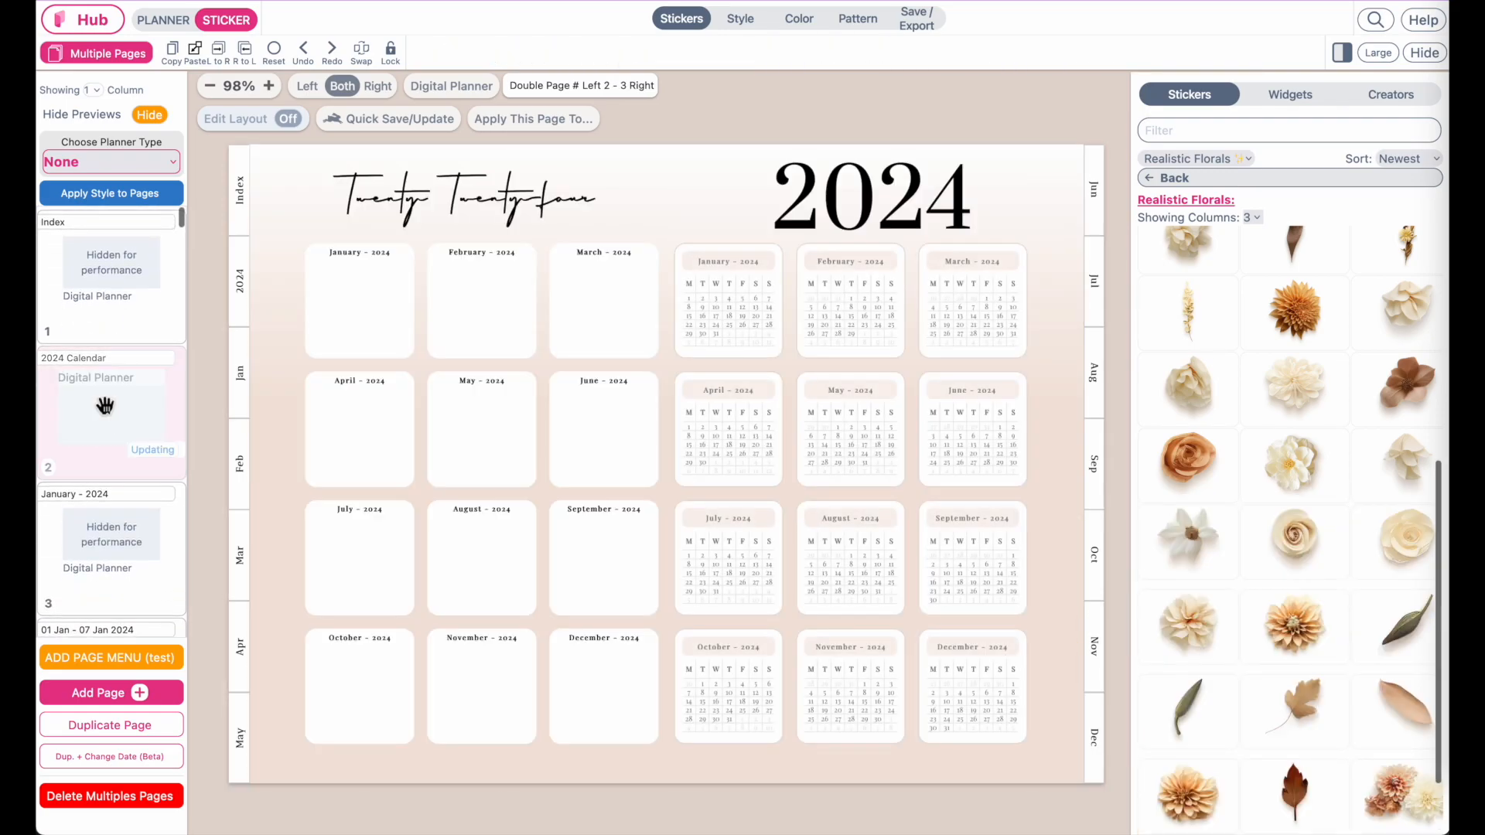
Open the Index page for layout editing and add an empty column to the right of the month buttons.
click(99, 271)
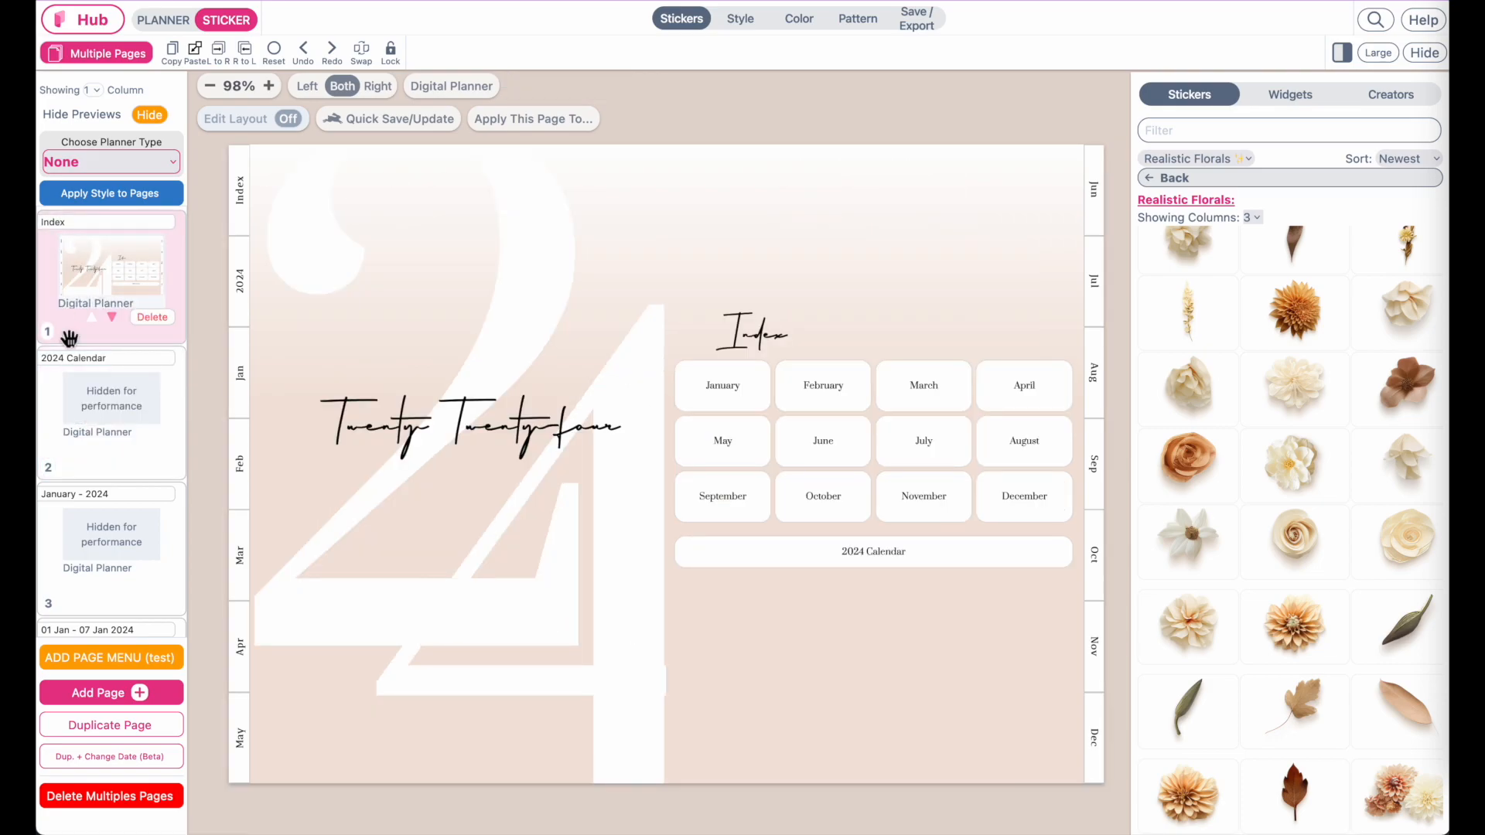
click(174, 27)
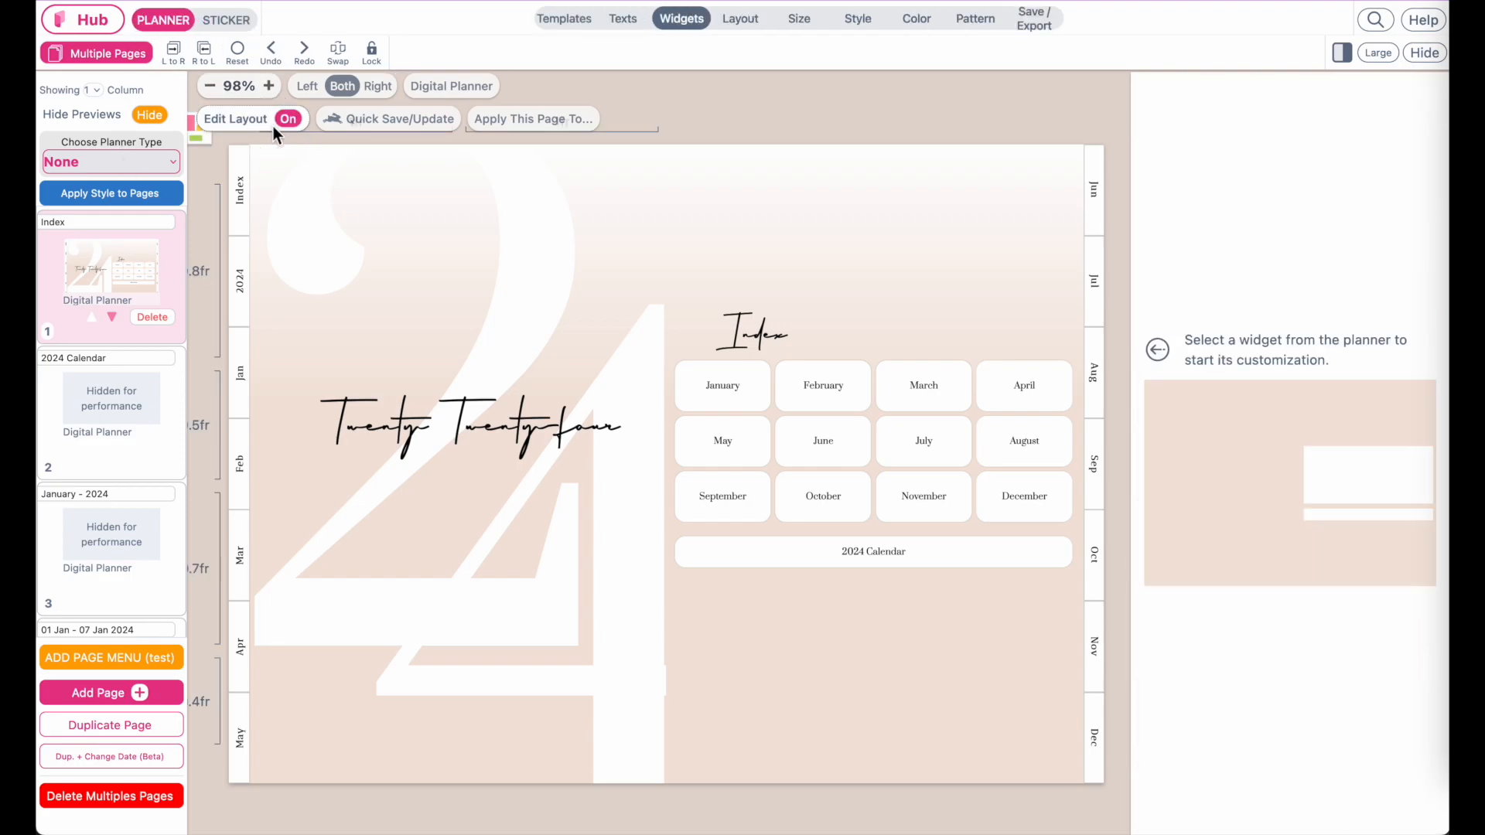
click(1009, 447)
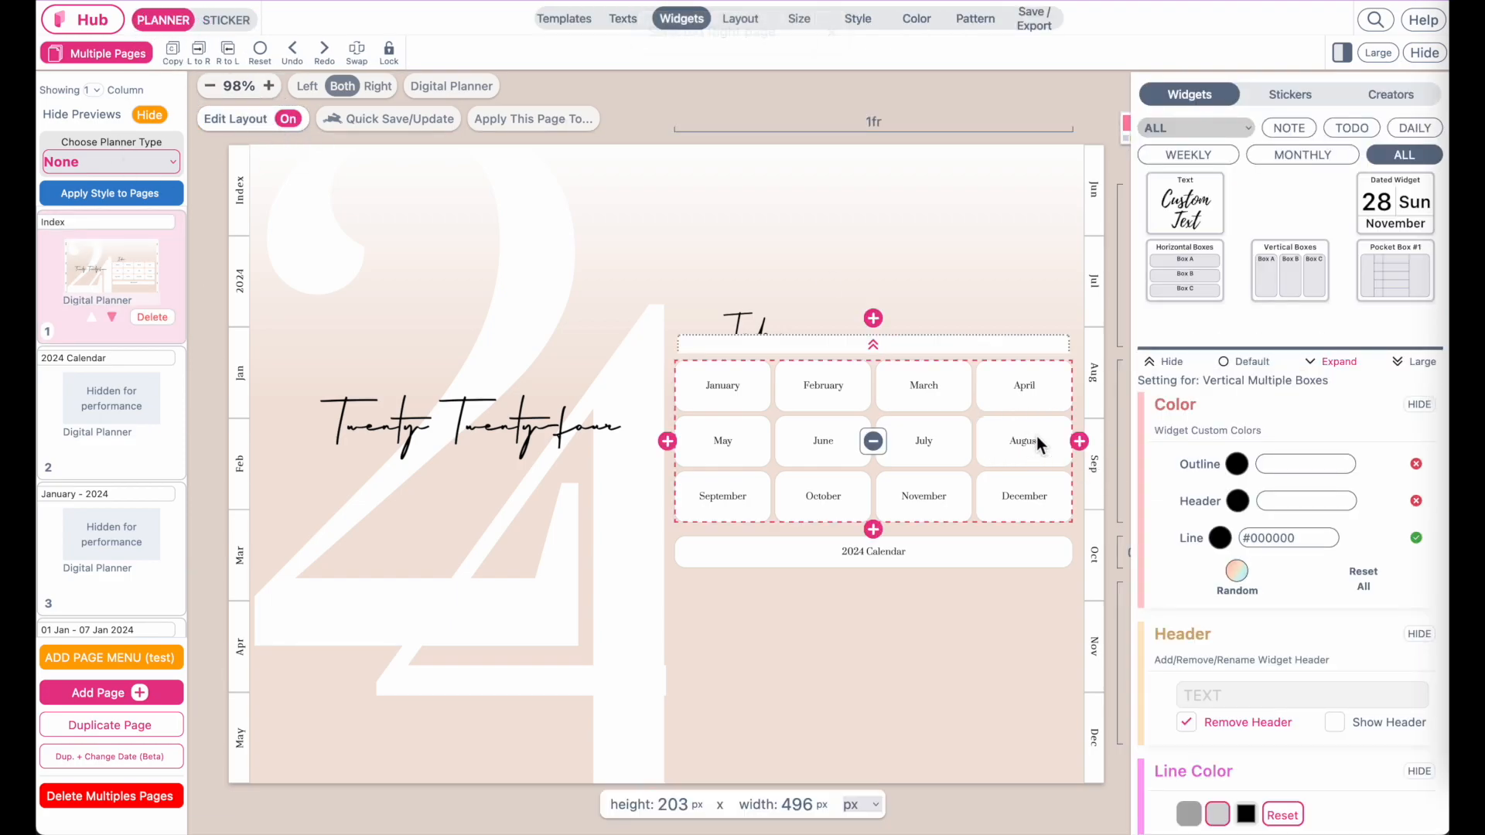
click(1087, 447)
Reduce the width of the Index page's new empty column to a 0.1 fraction.
click(977, 117)
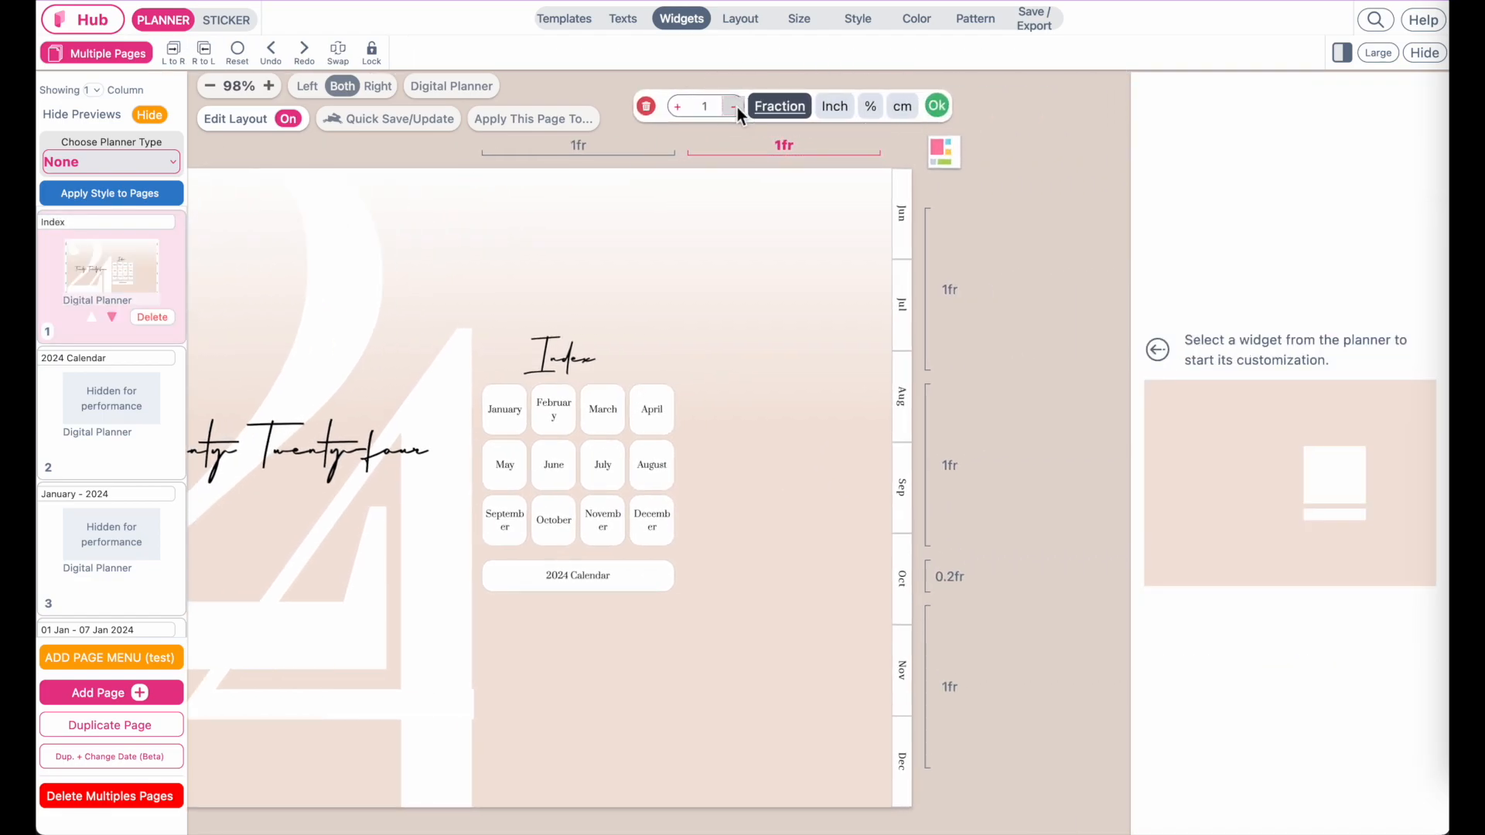
click(736, 107)
click(736, 107)
click(736, 107)
click(737, 107)
click(737, 107)
click(736, 107)
click(736, 107)
click(736, 106)
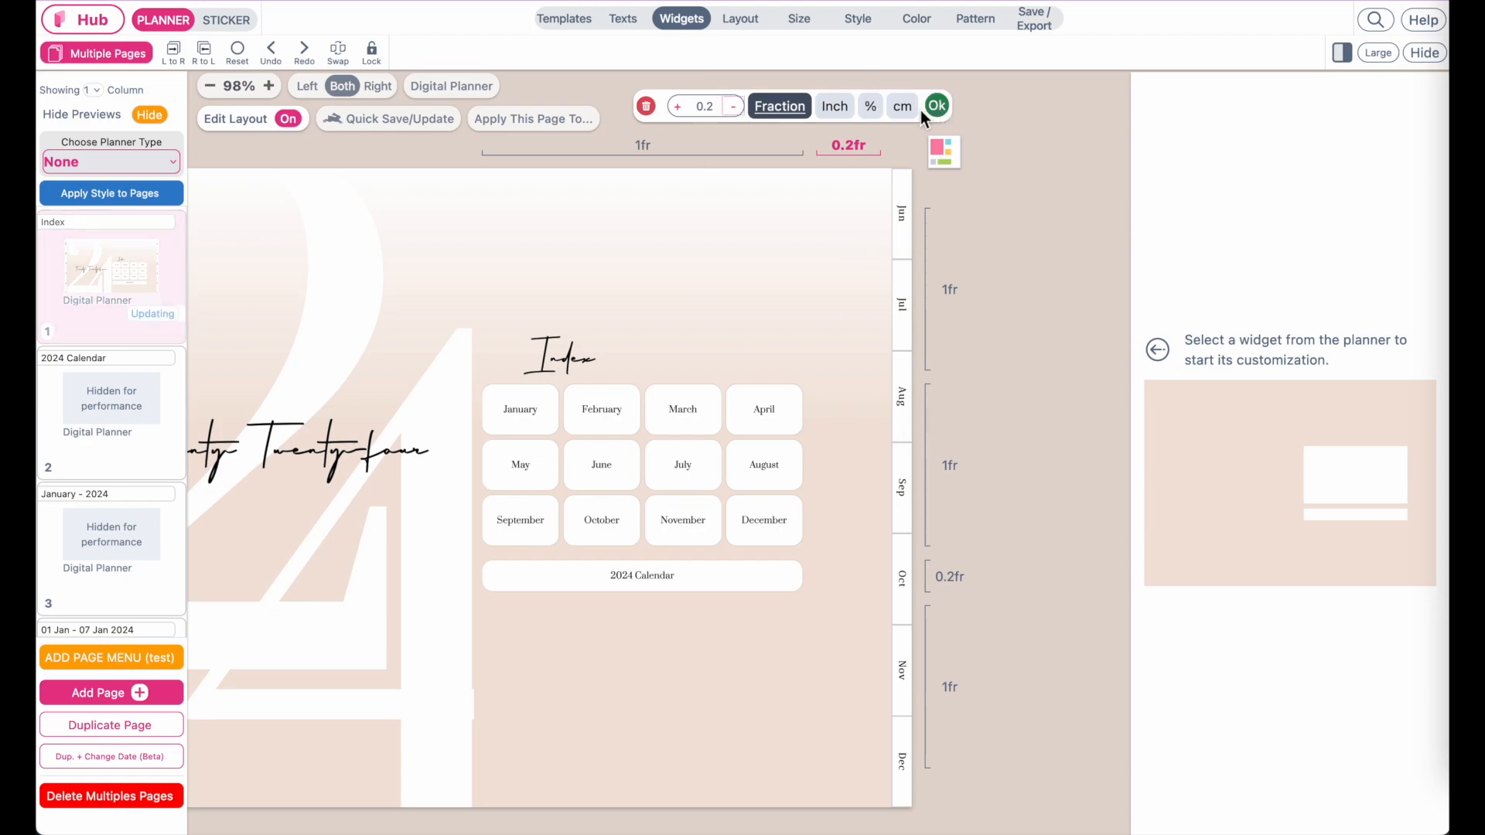
click(732, 107)
click(939, 112)
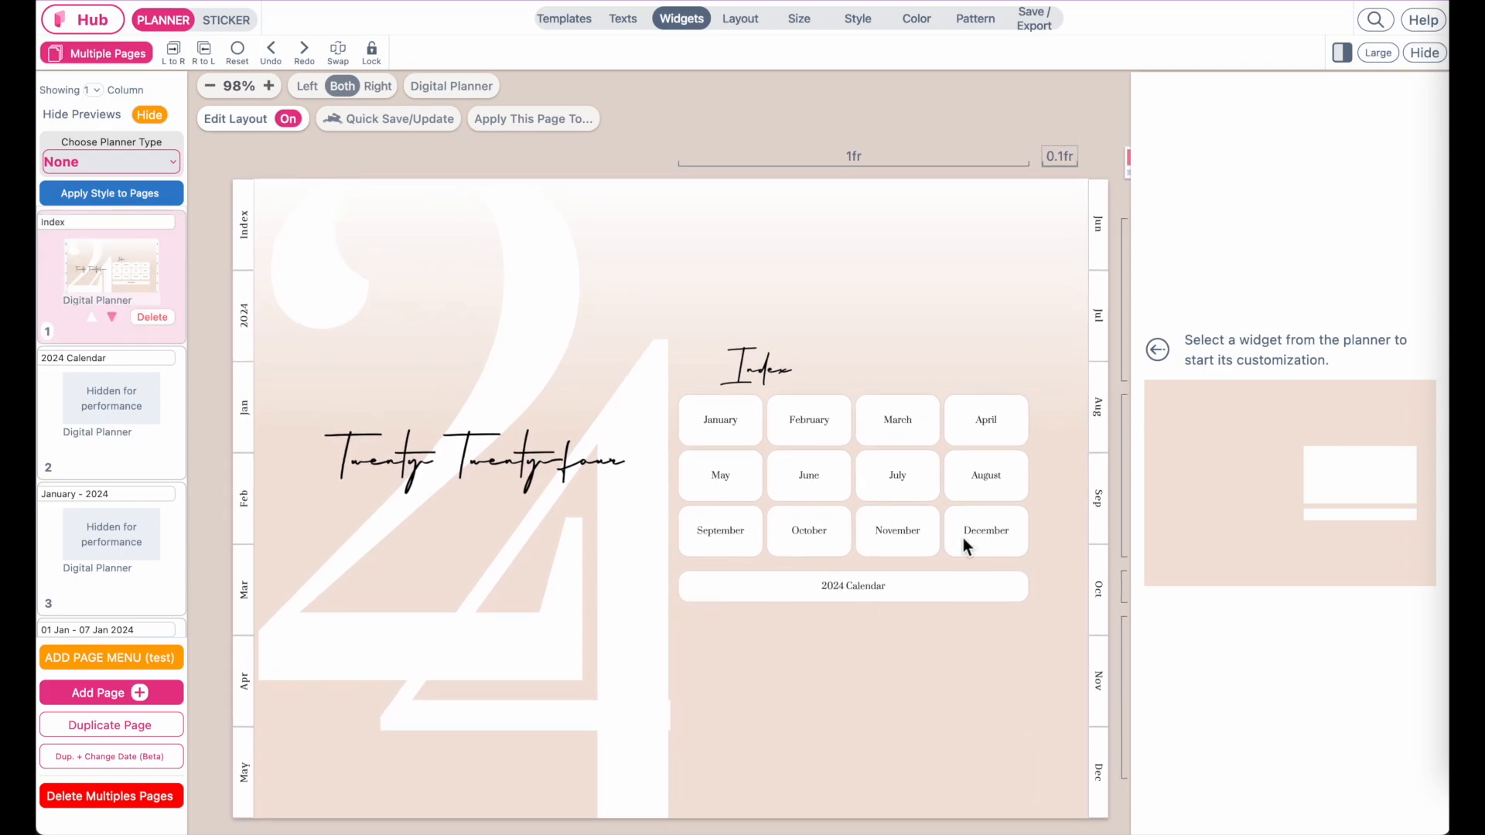
Return to sticker editing and shift the Index page's large 2 to the right and the large 4 slightly left and down.
click(227, 22)
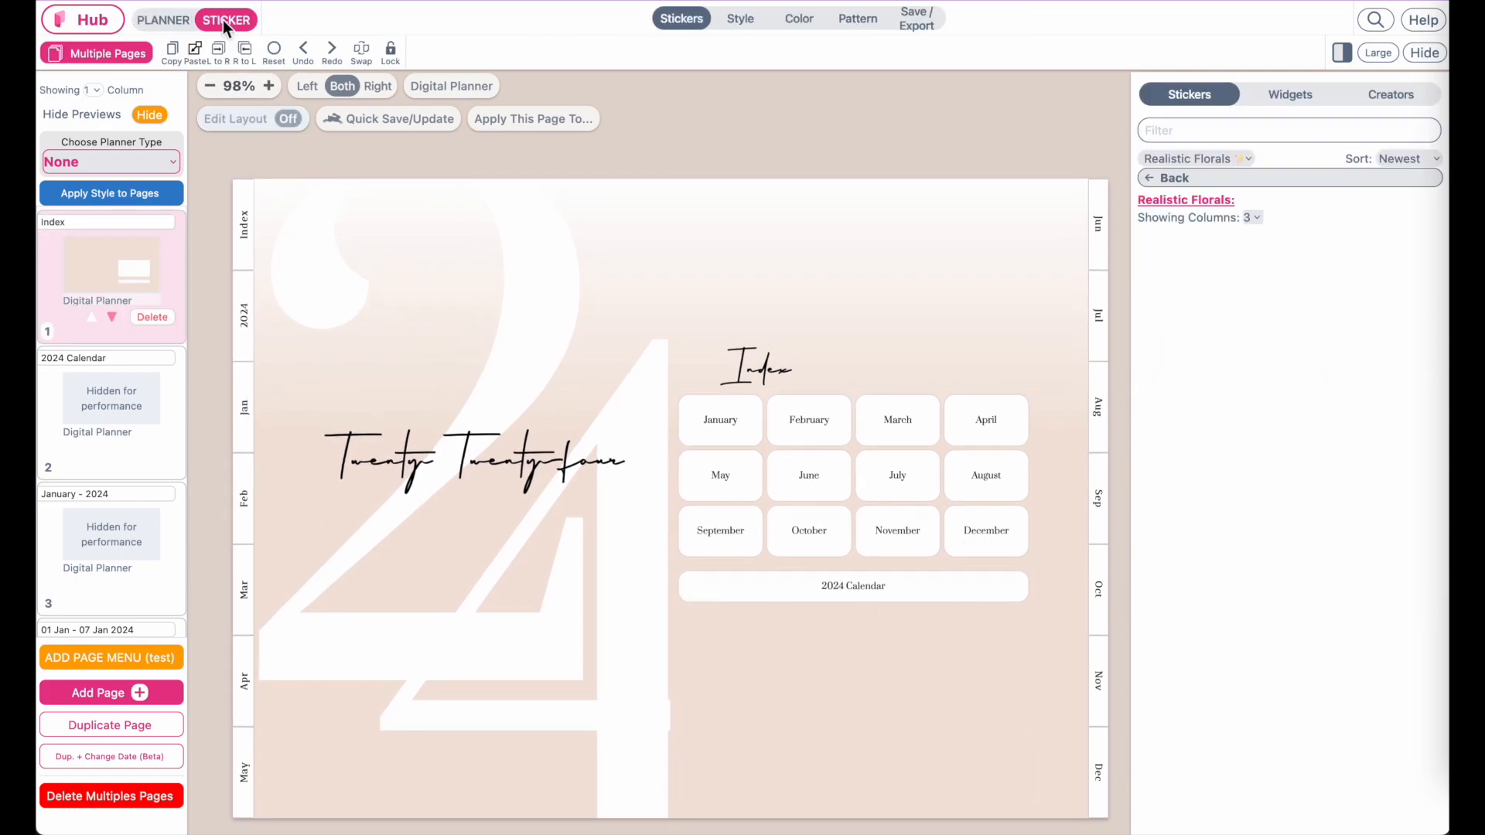
drag(315, 259, 351, 271)
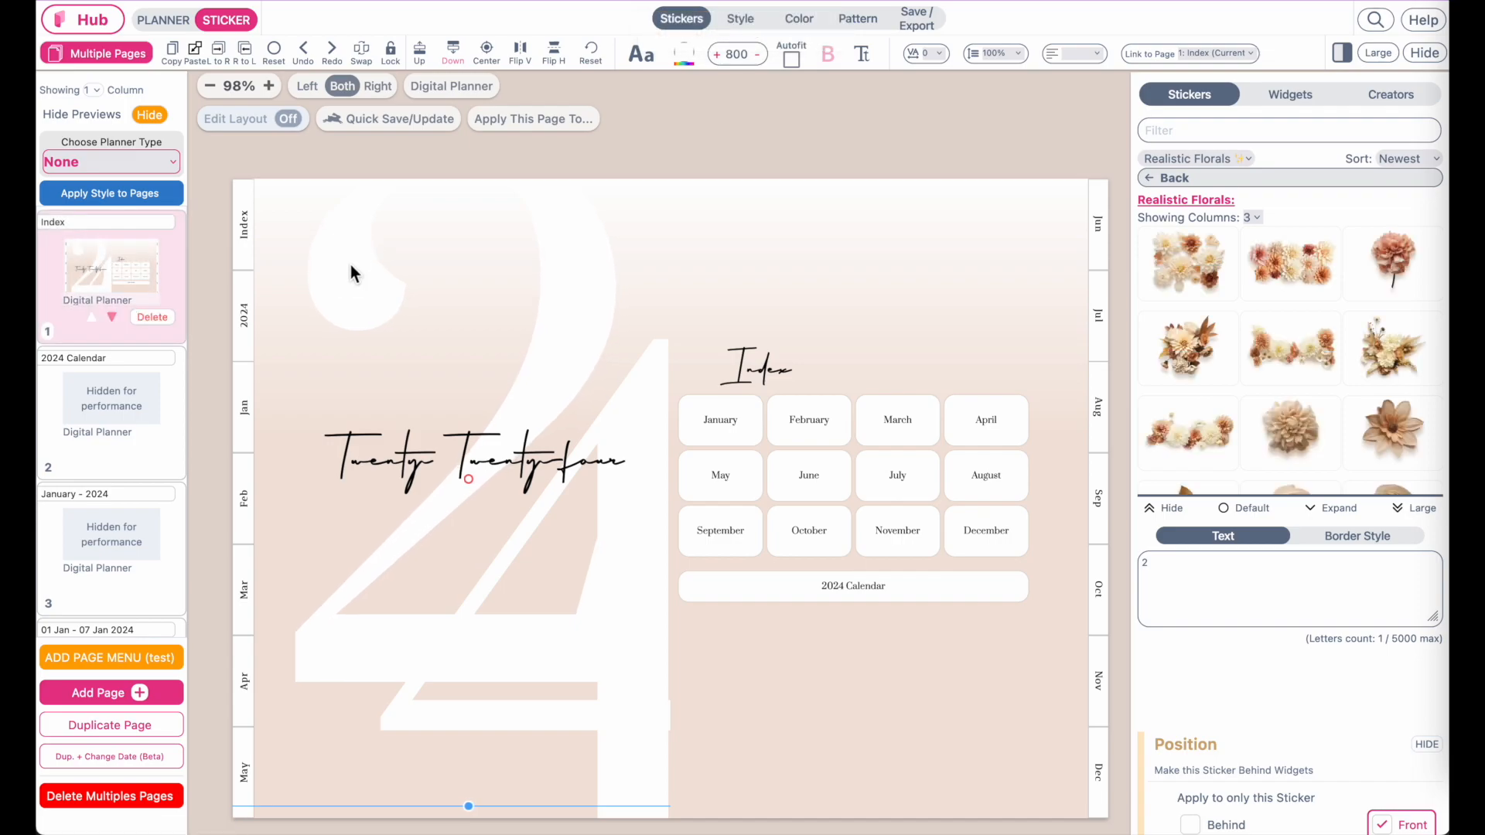
mouse_move(650, 816)
mouse_down()
mouse_move(673, 789)
mouse_move(660, 748)
mouse_move(649, 832)
mouse_up()
Recolour the Index page's "Twenty Twenty-four" script text with a darkened shade of the sampled beige background.
click(380, 455)
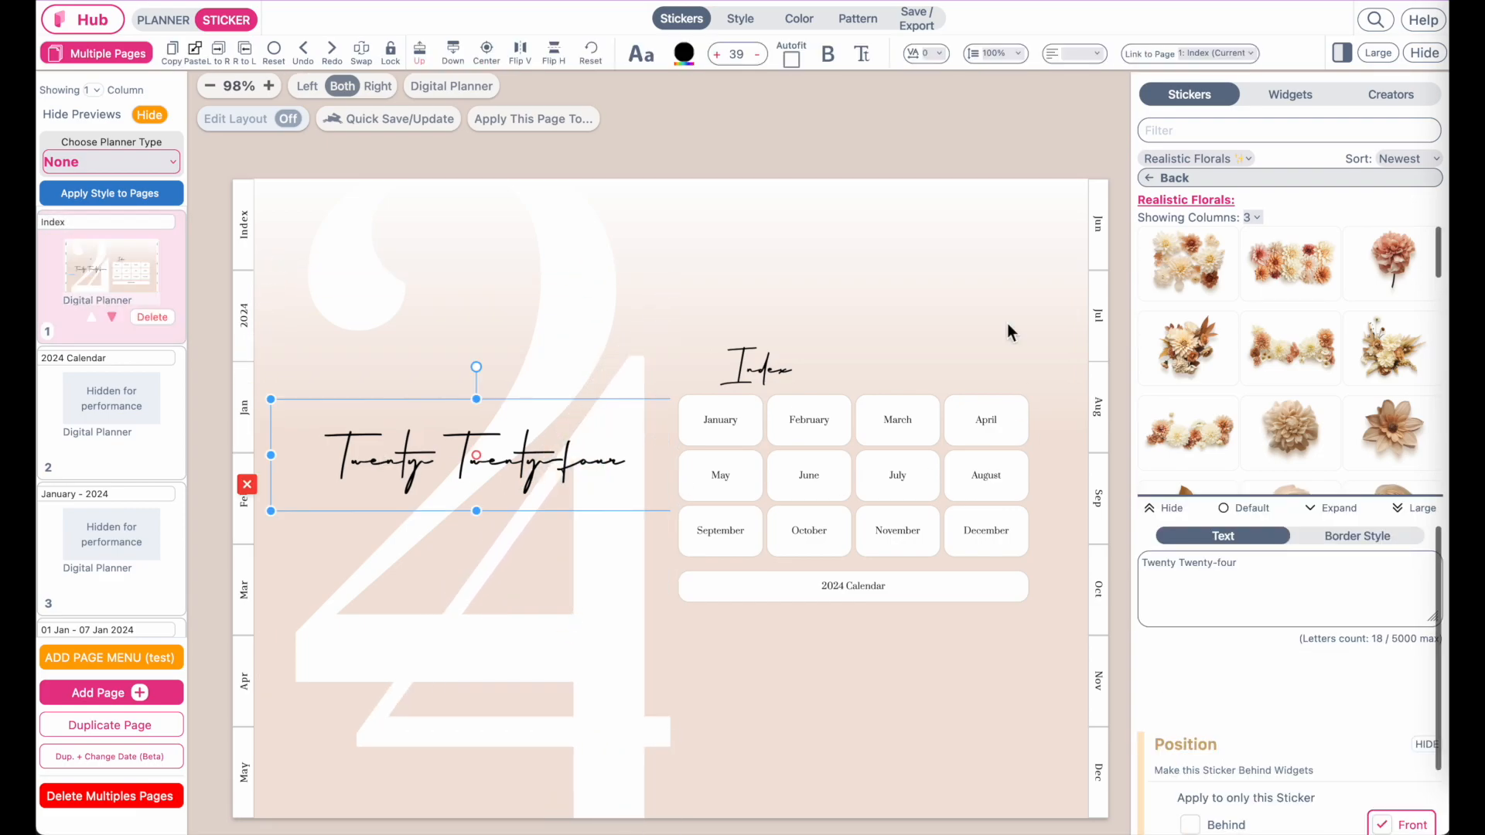
click(684, 53)
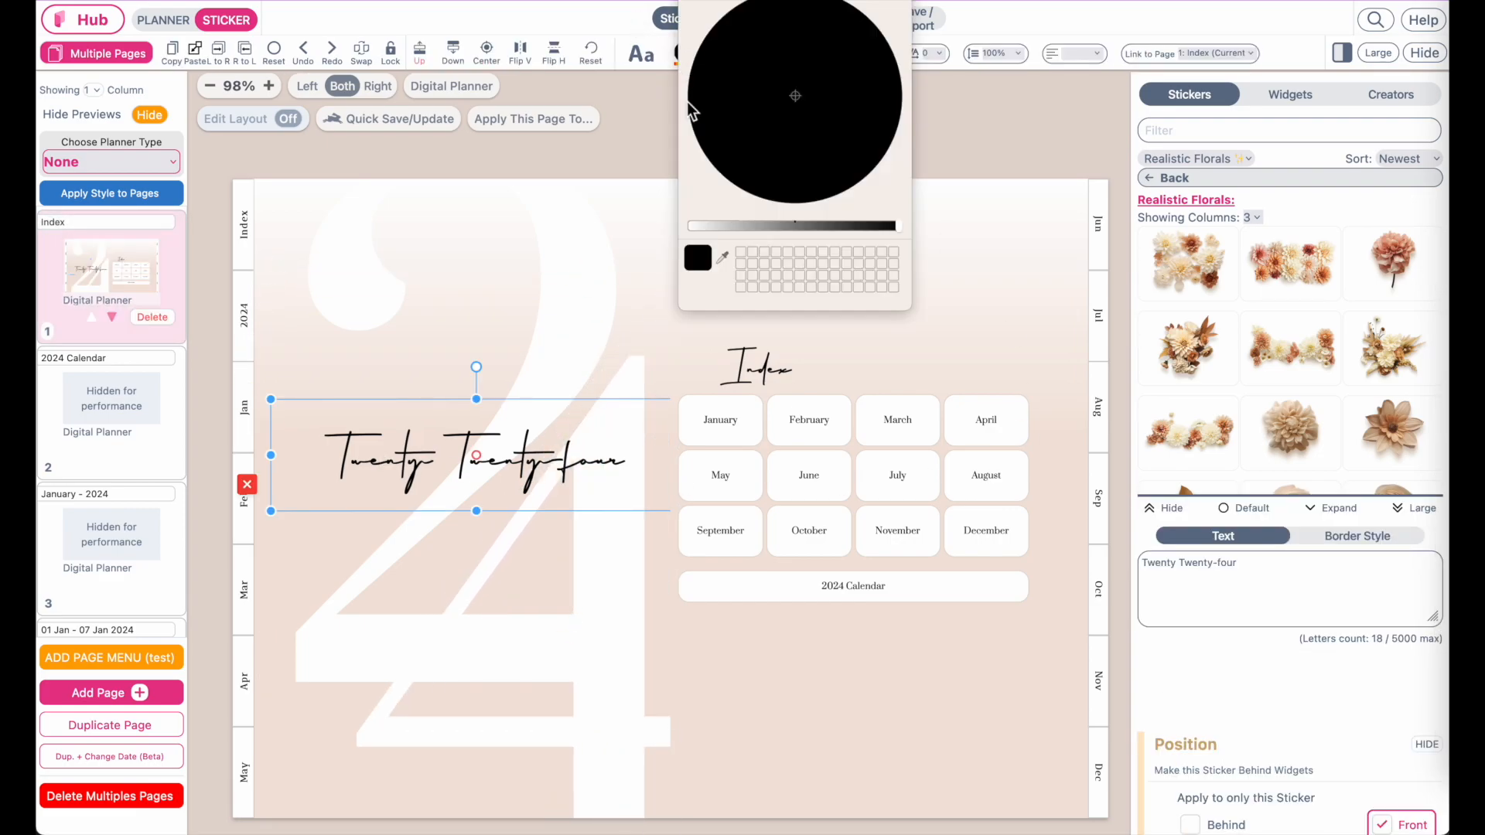
click(723, 258)
click(342, 575)
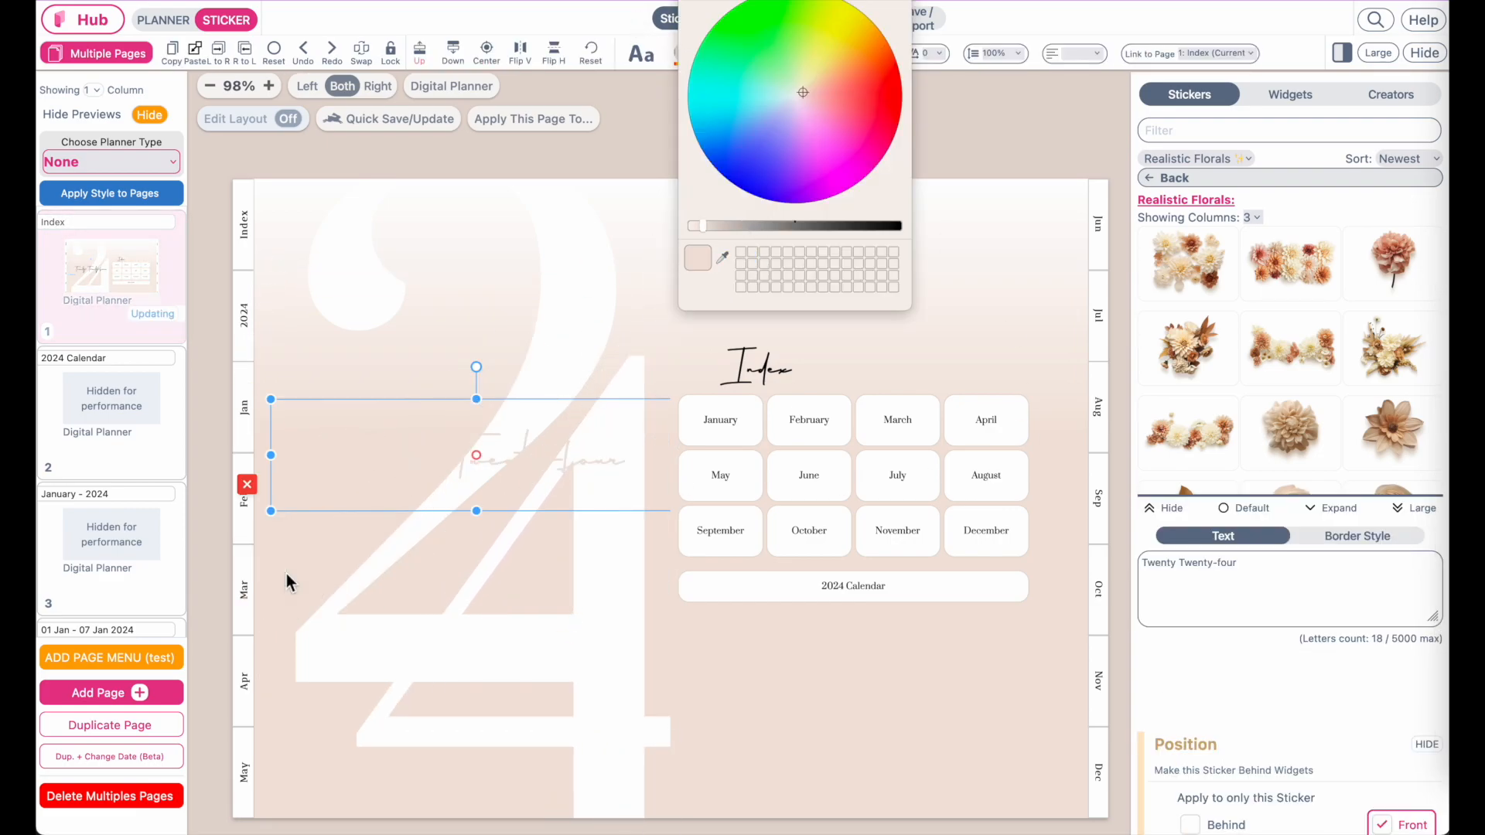
click(747, 225)
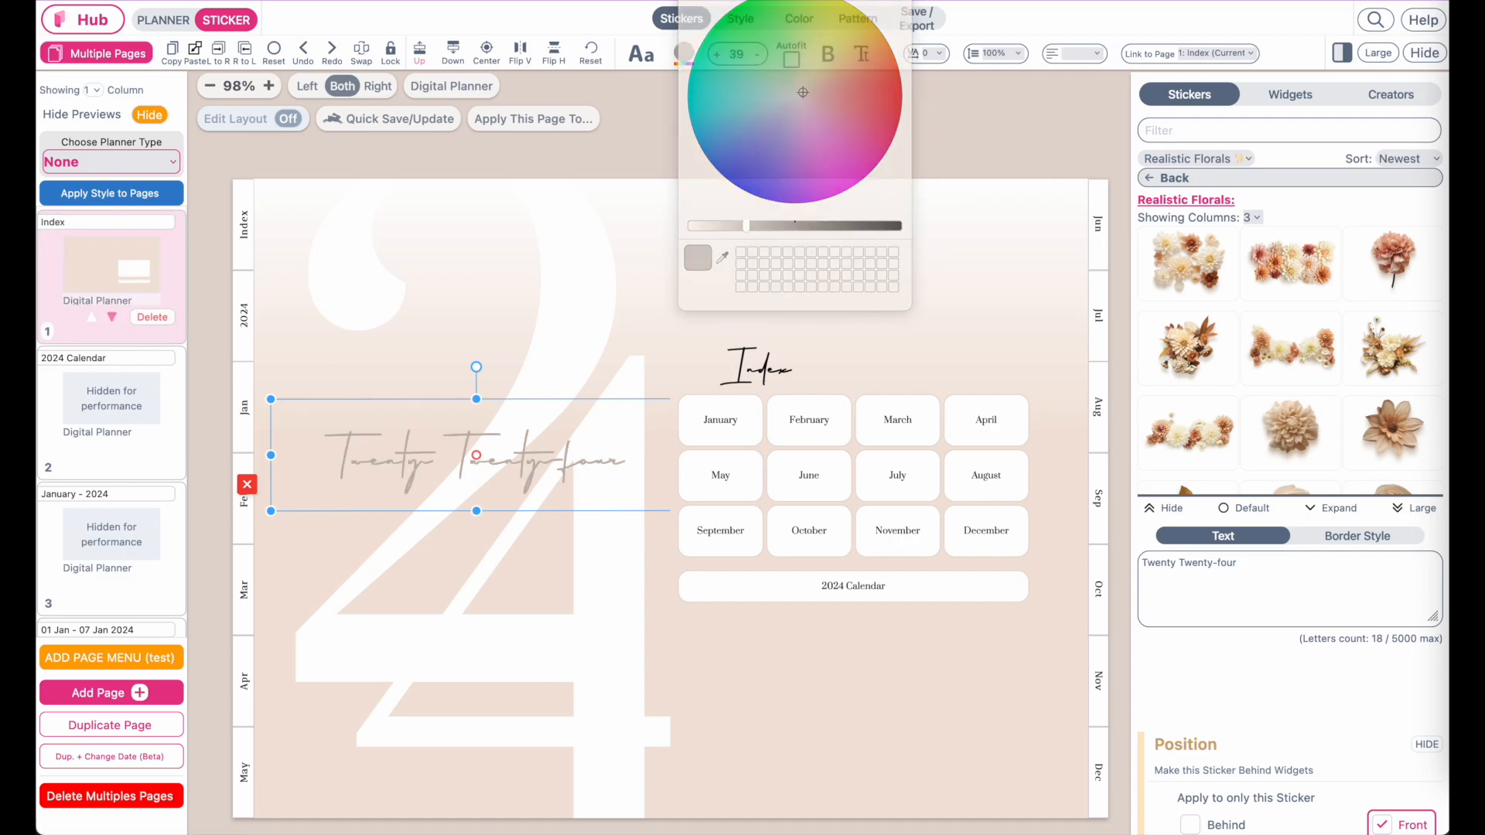
Recolour the "Index" script heading with a darkened shade of the sampled beige background to match the "Twenty Twenty-four" text.
click(758, 367)
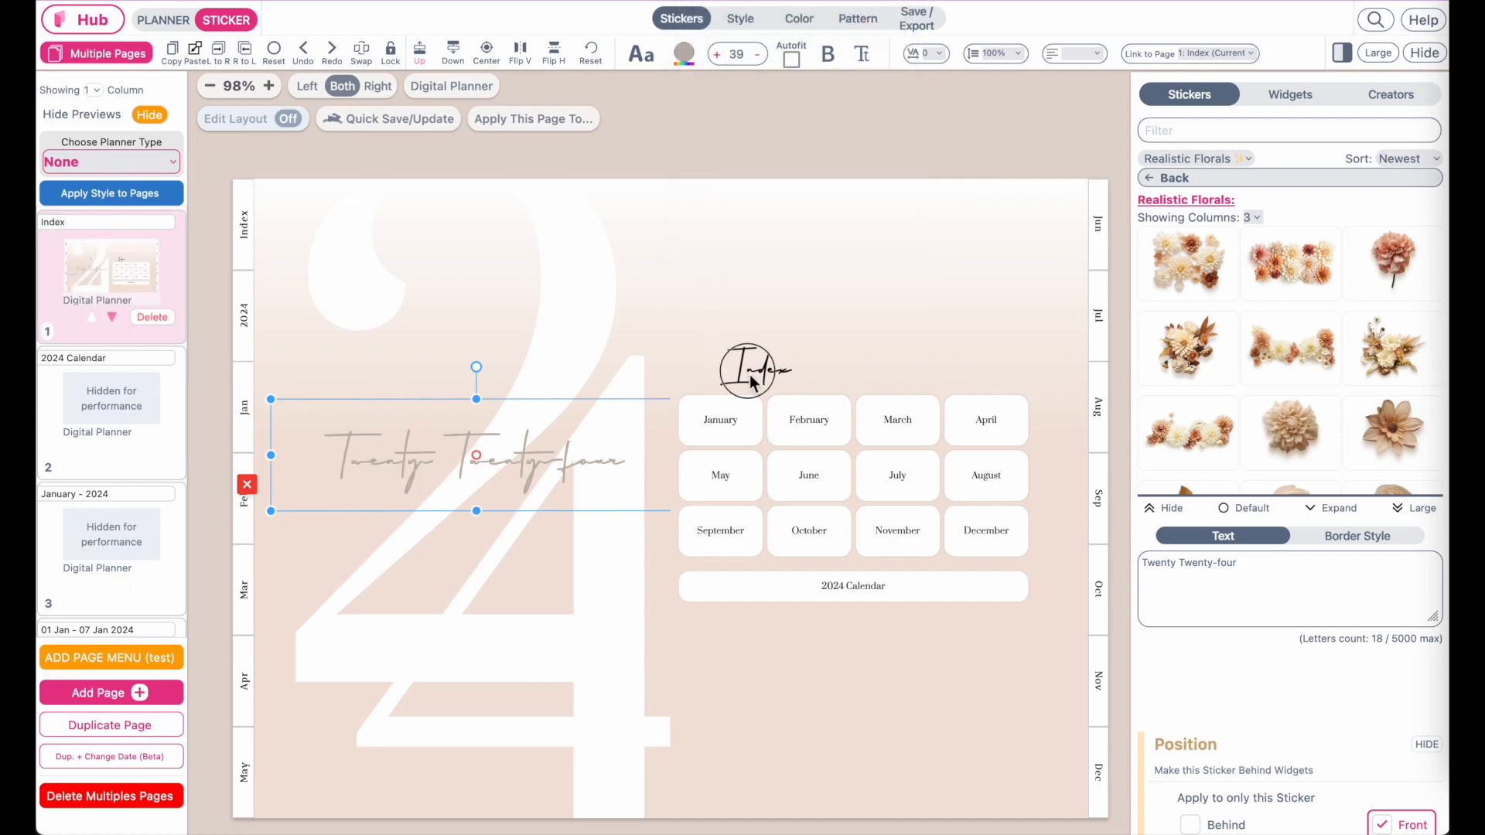
click(685, 55)
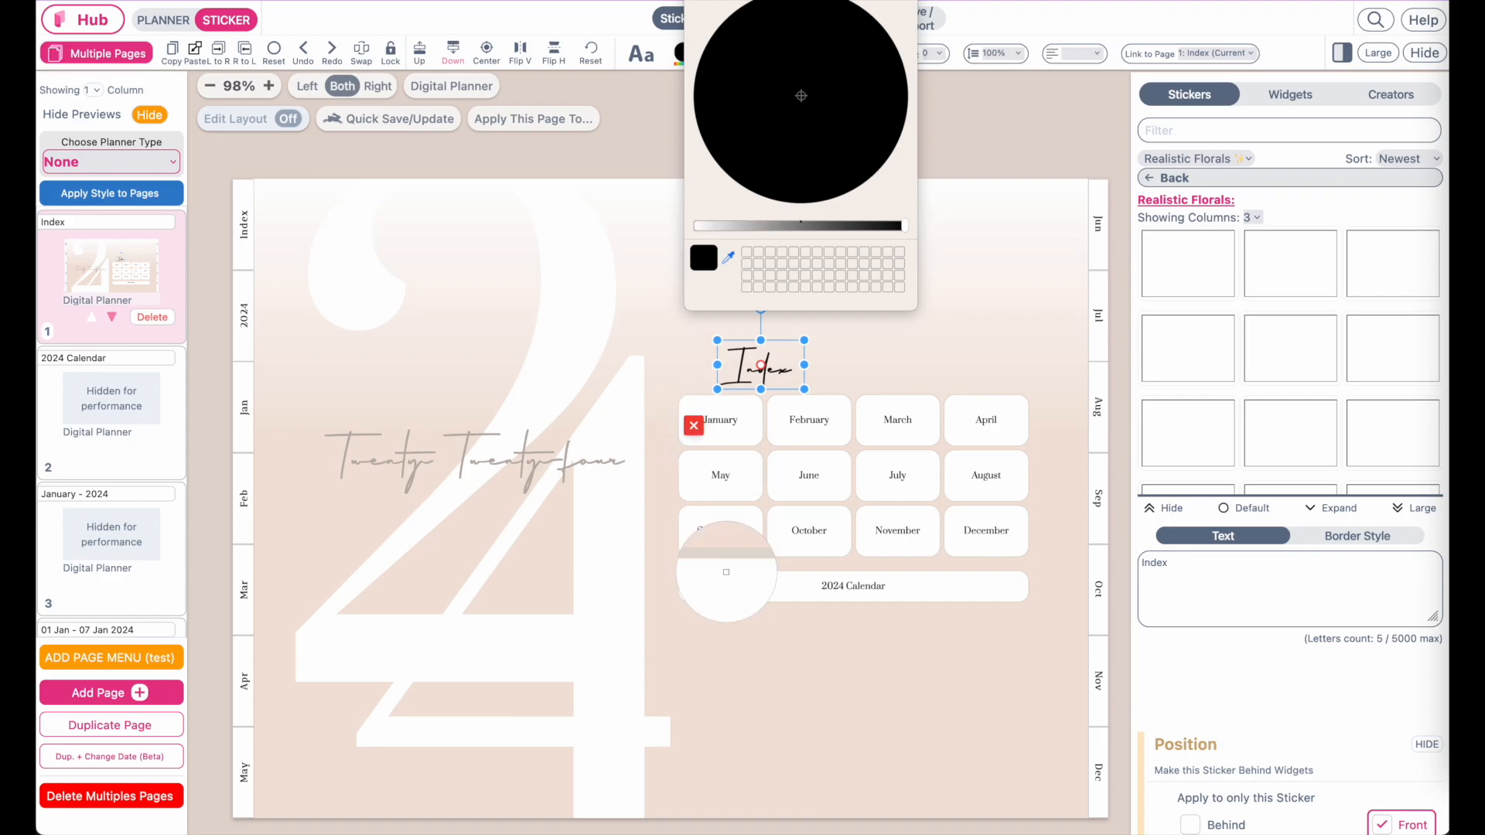
click(739, 691)
drag(737, 233, 755, 230)
click(816, 605)
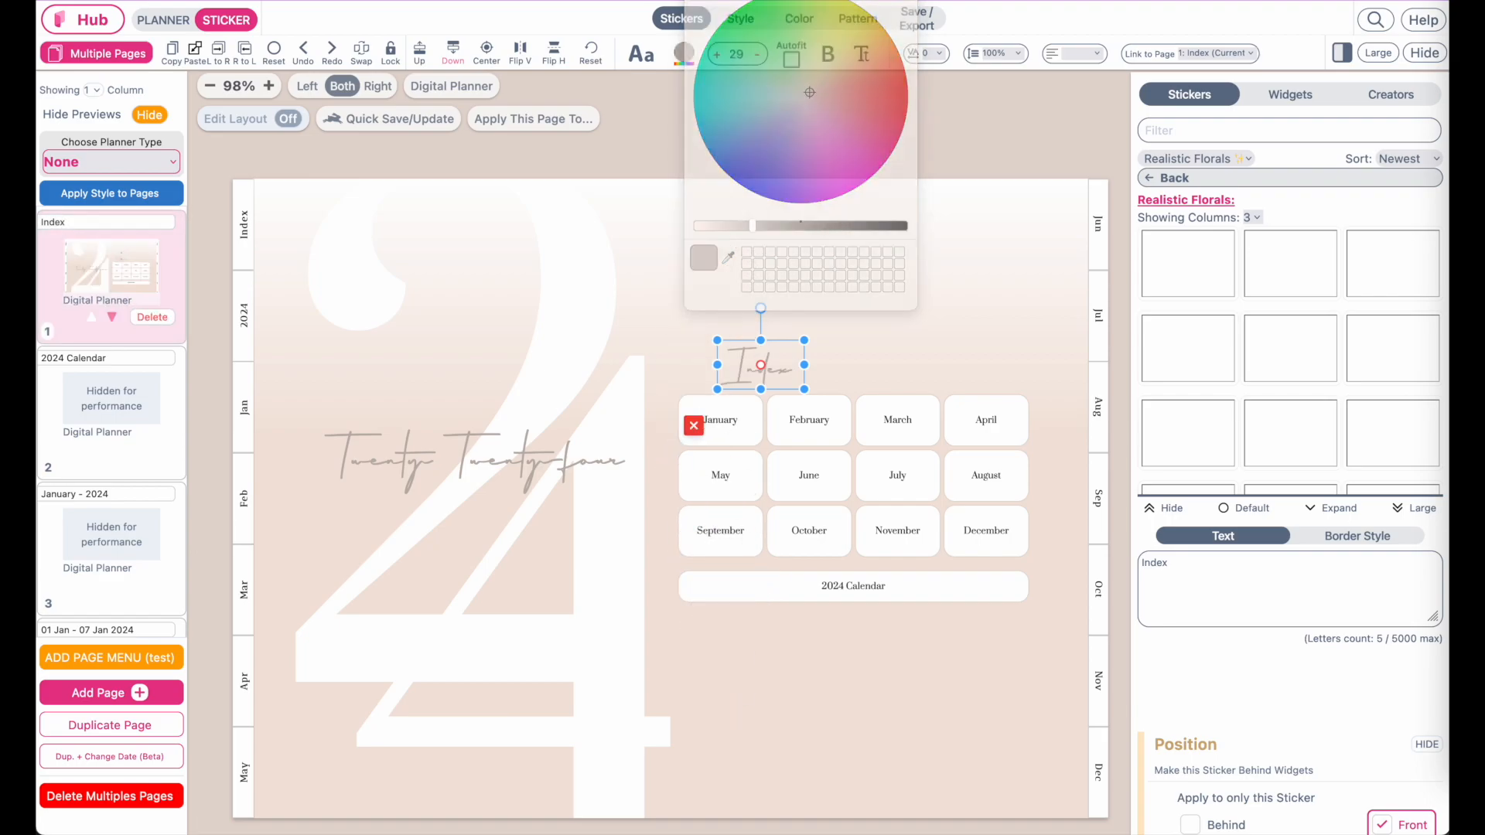
click(841, 686)
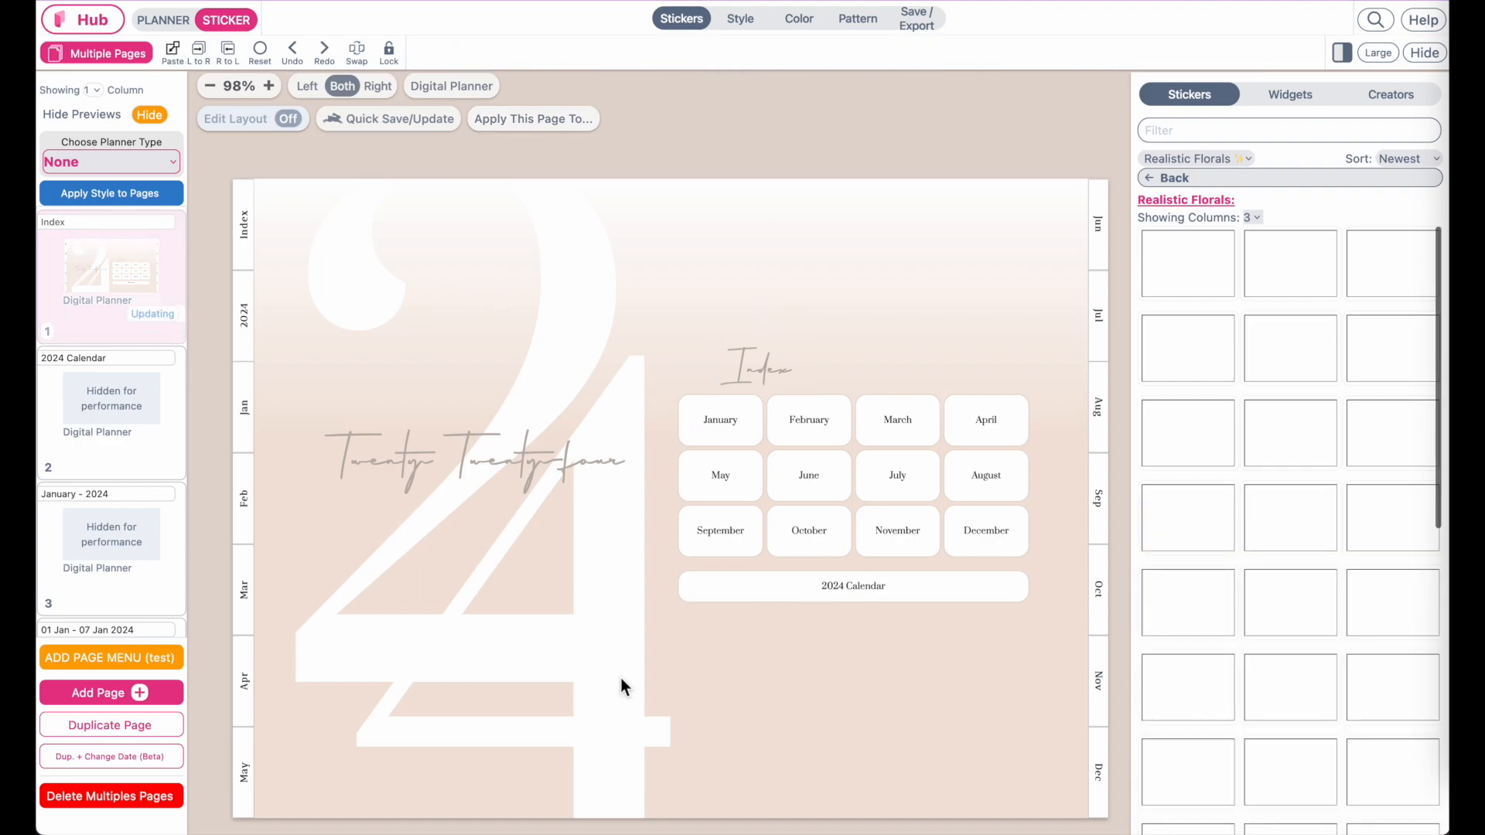
Arrange Realistic Florals clusters in the Index page's upper-right and lower-right corners, with blooms extending down the right edge.
click(1230, 284)
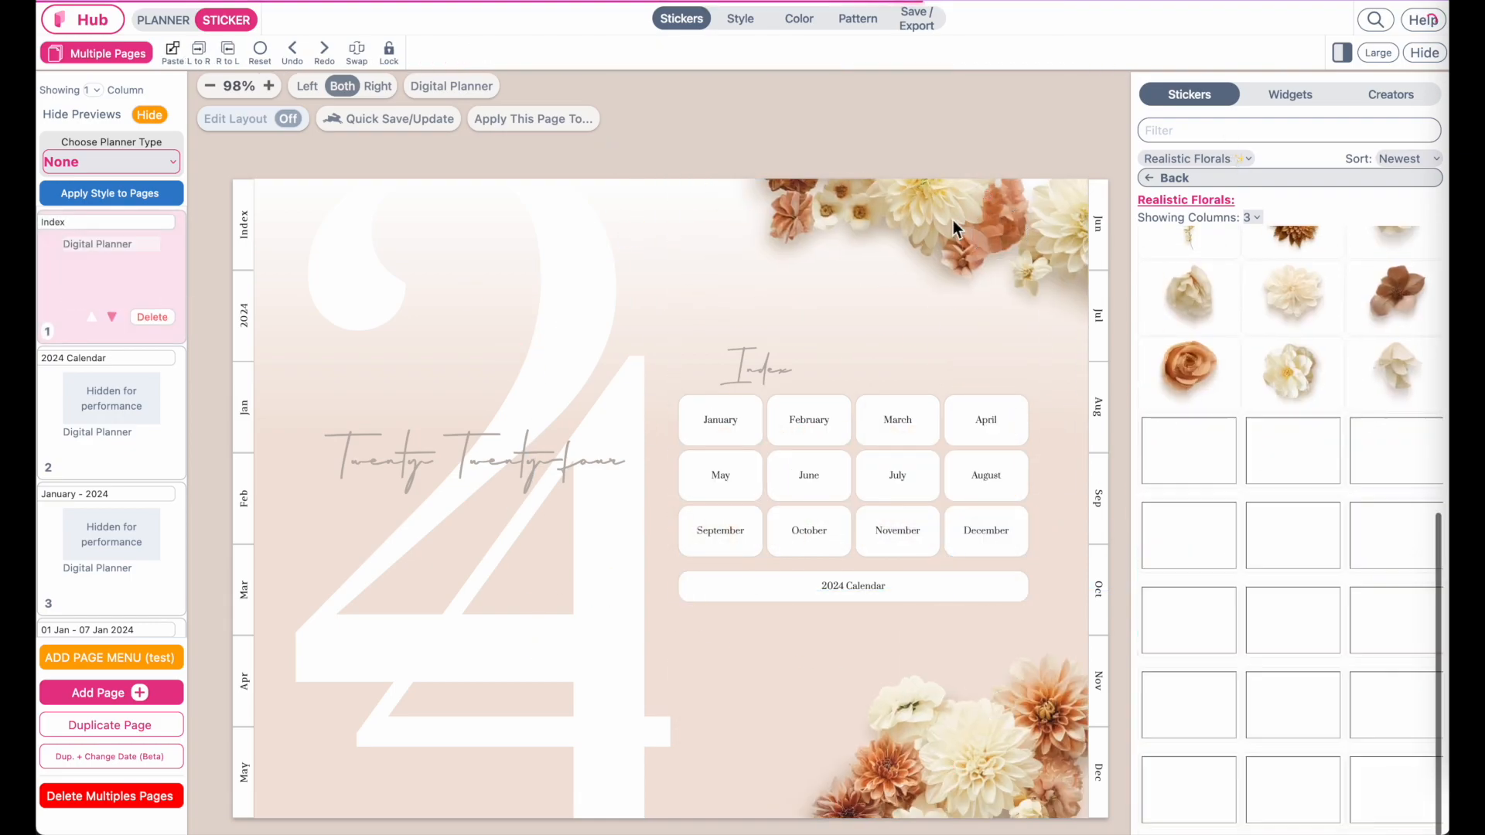
click(699, 216)
drag(1022, 283, 1076, 298)
click(674, 617)
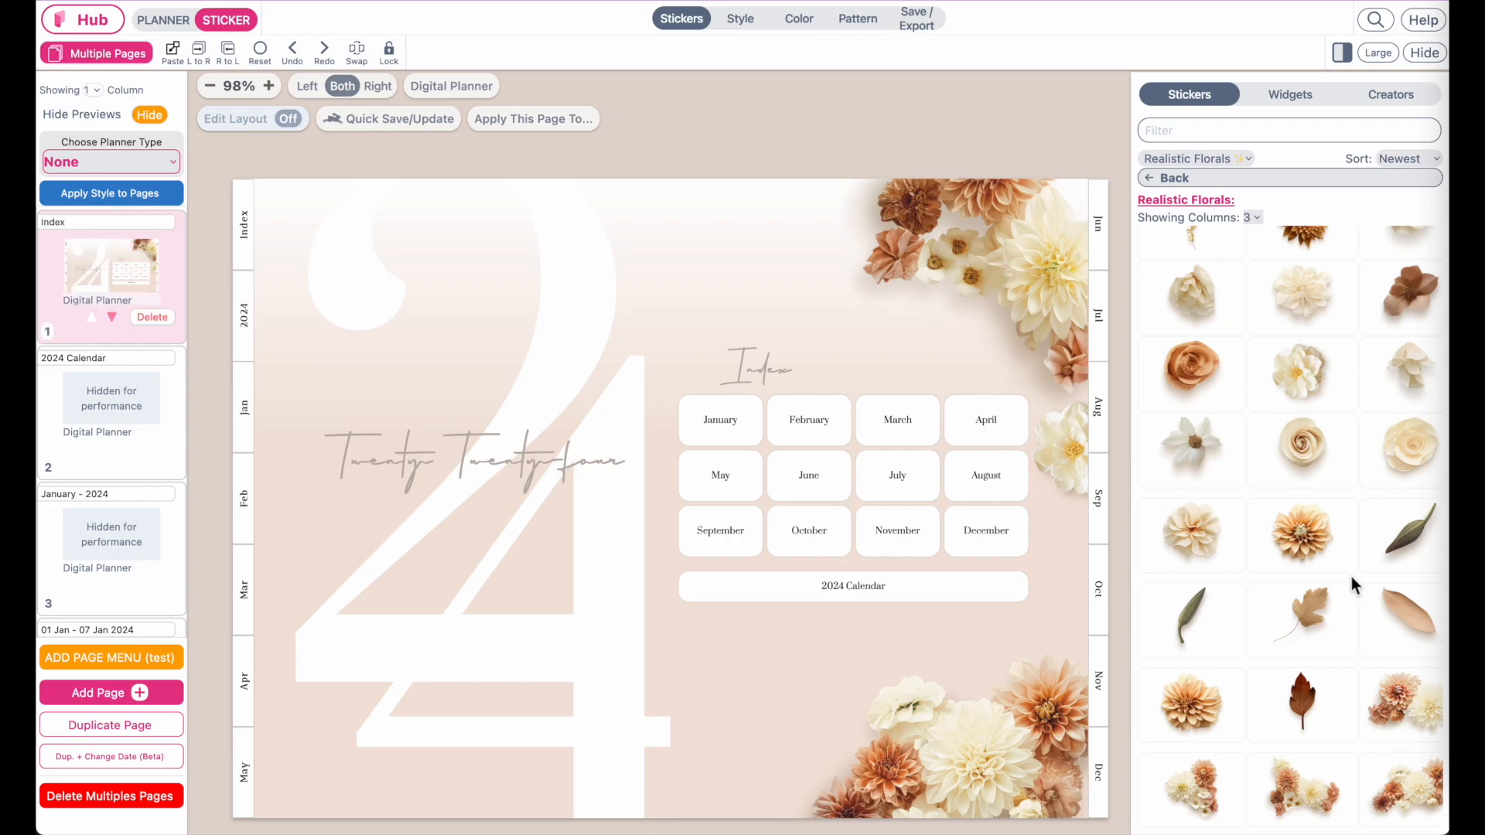
Add a single cream flower sticker at the Index page's bottom edge, left of the lower floral cluster.
click(1192, 534)
drag(736, 203, 745, 767)
click(945, 695)
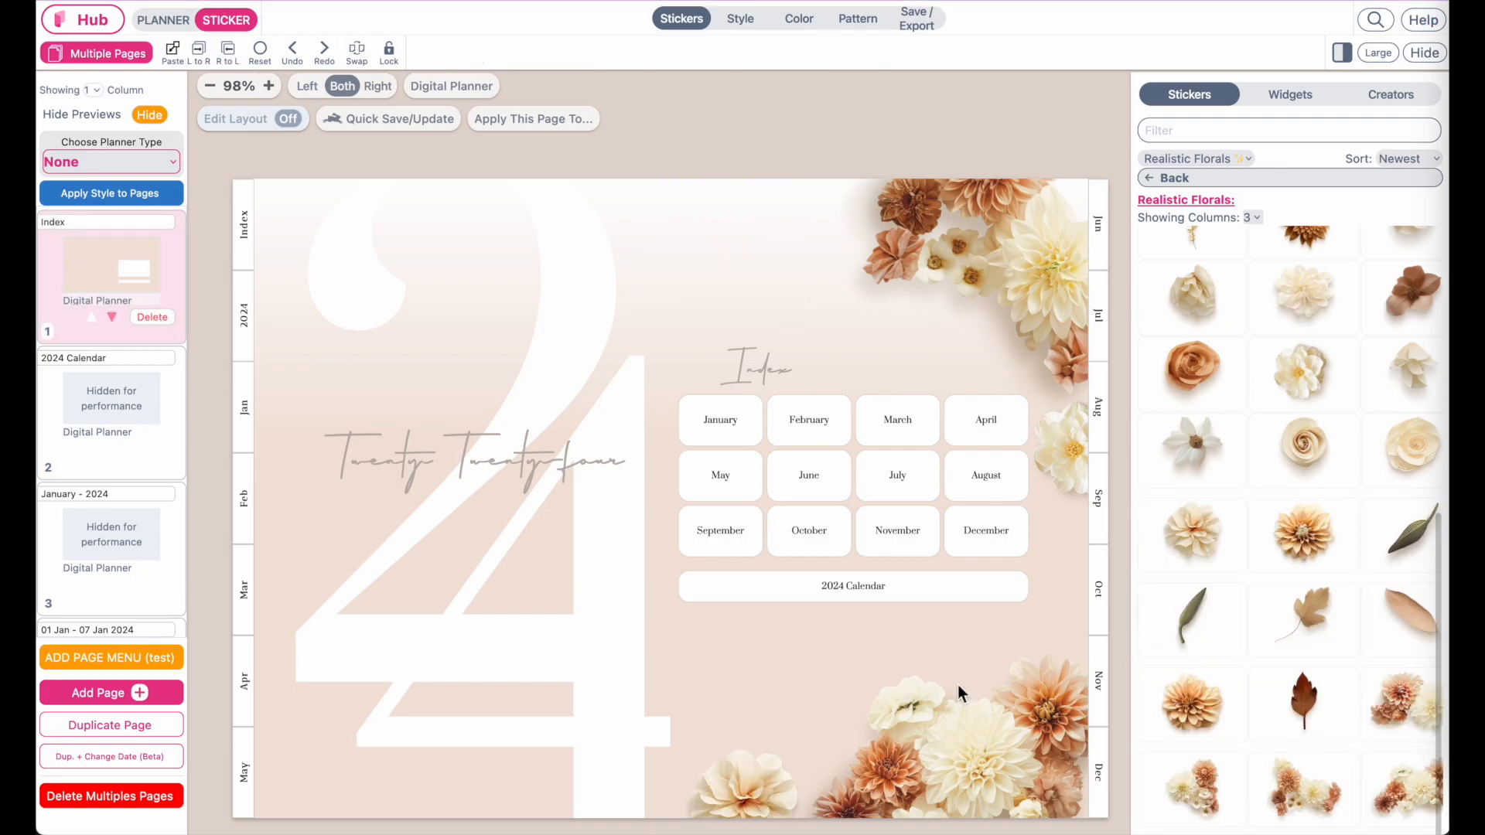
Recolour the 2024 Calendar page's "Twenty Twenty-four" script and large "2024" title in beige tones.
click(84, 377)
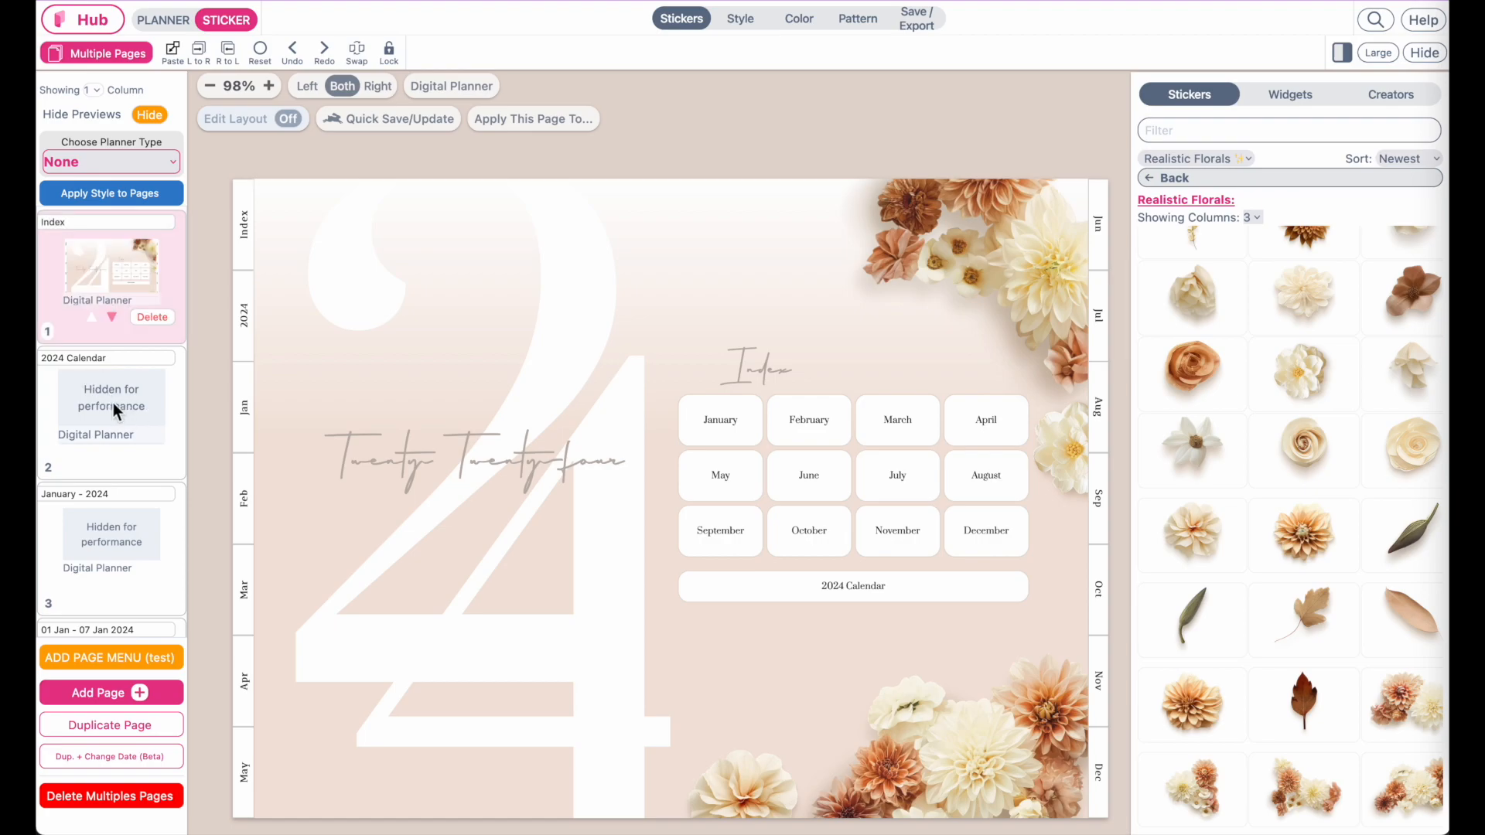
click(470, 232)
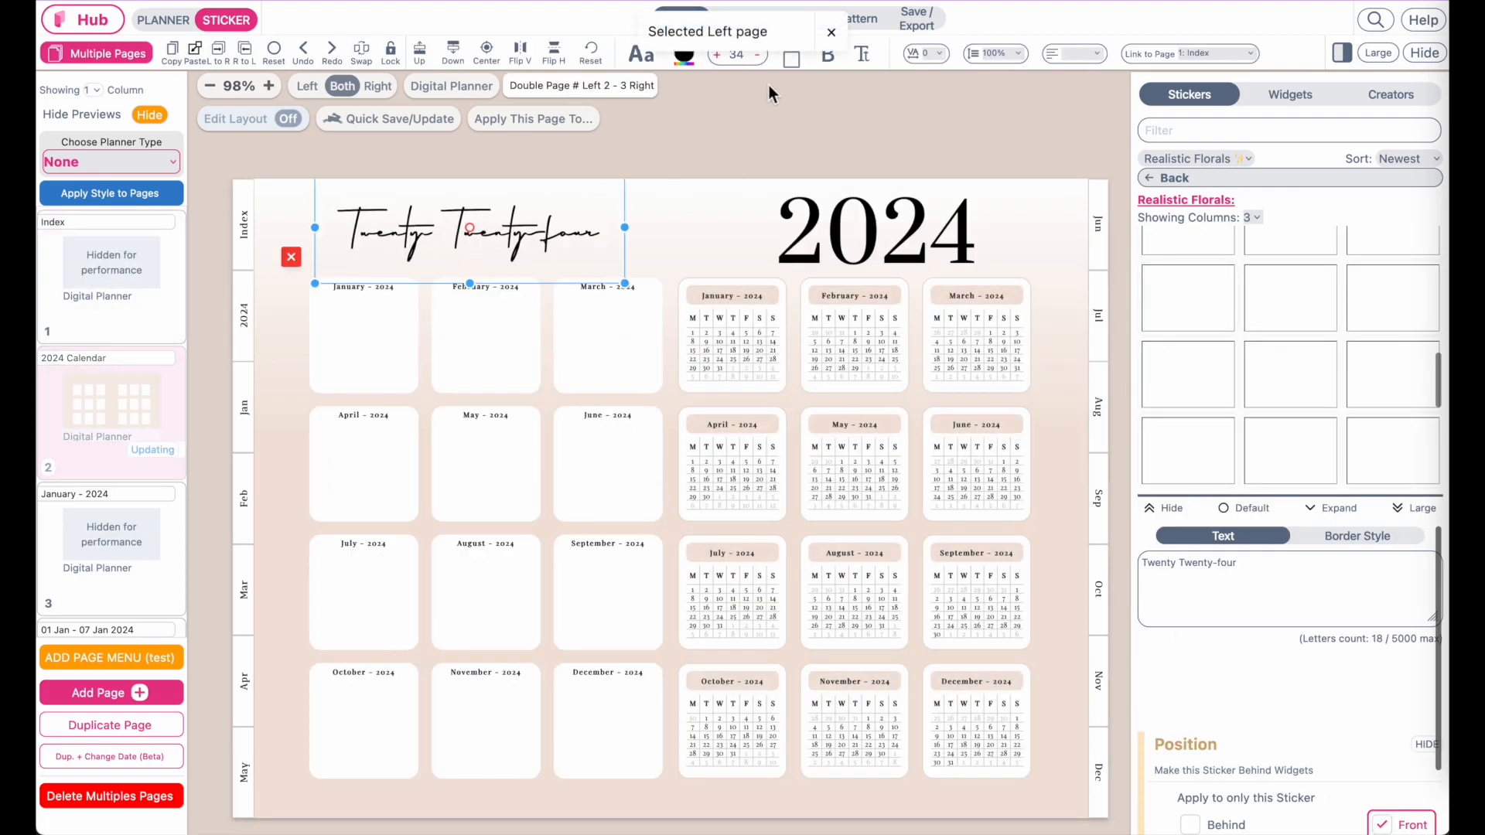
click(684, 54)
click(732, 229)
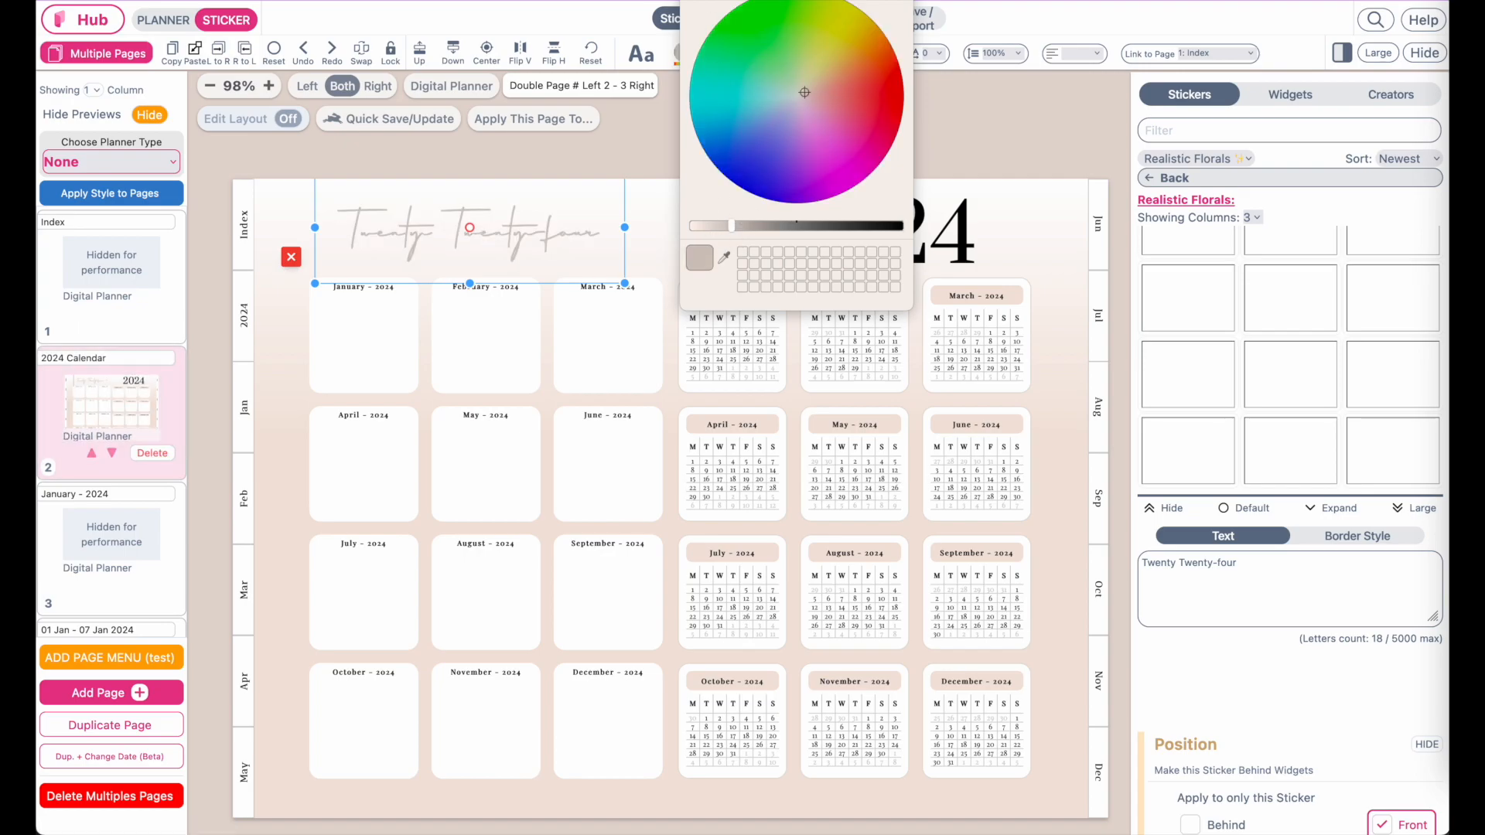
click(840, 229)
click(684, 57)
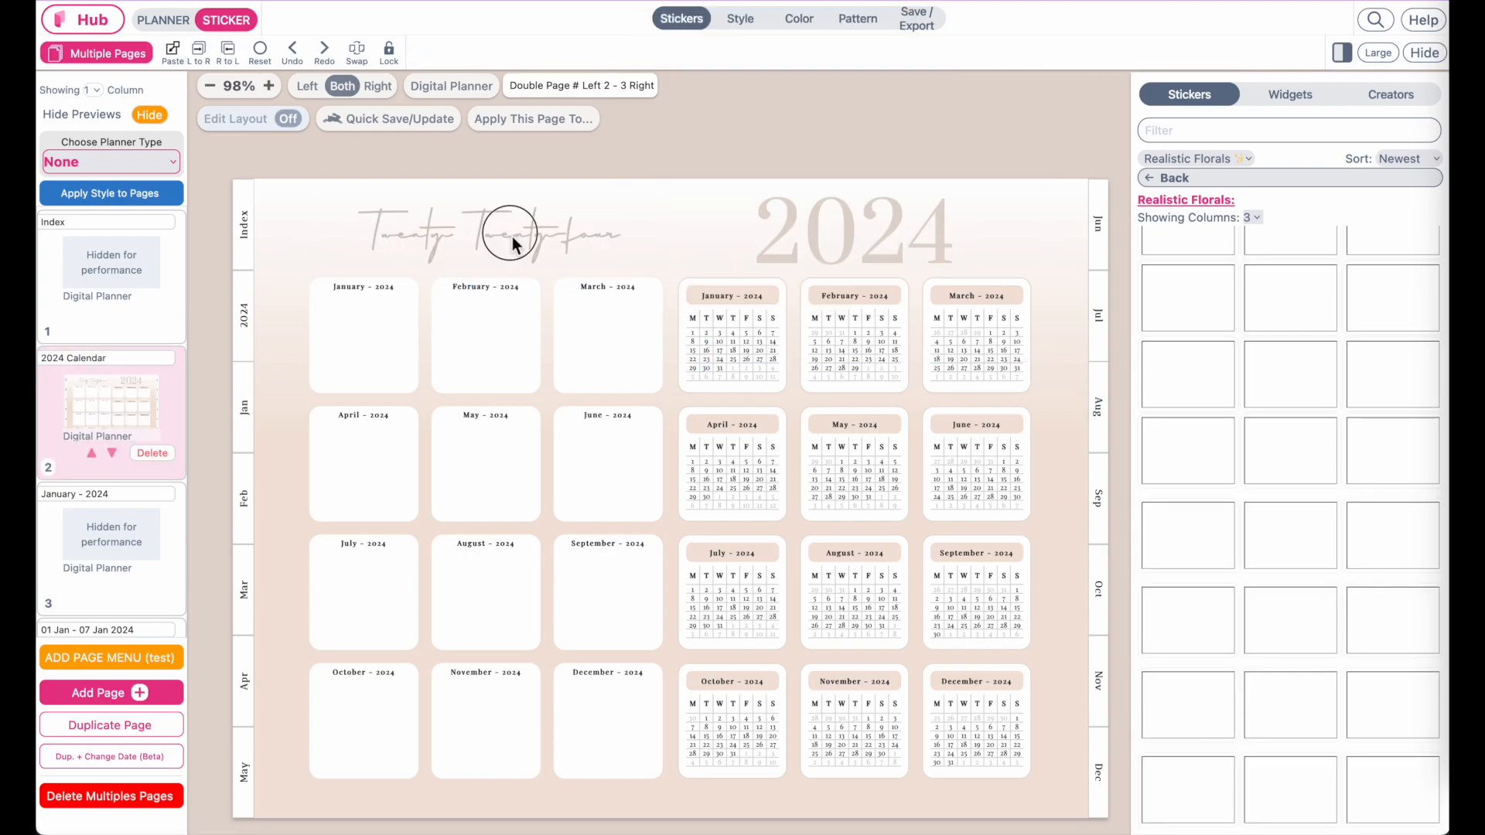
Arrange floral clusters in the 2024 Calendar page's upper-left and lower-right corners and shift the "Twenty Twenty-four" script right.
click(513, 238)
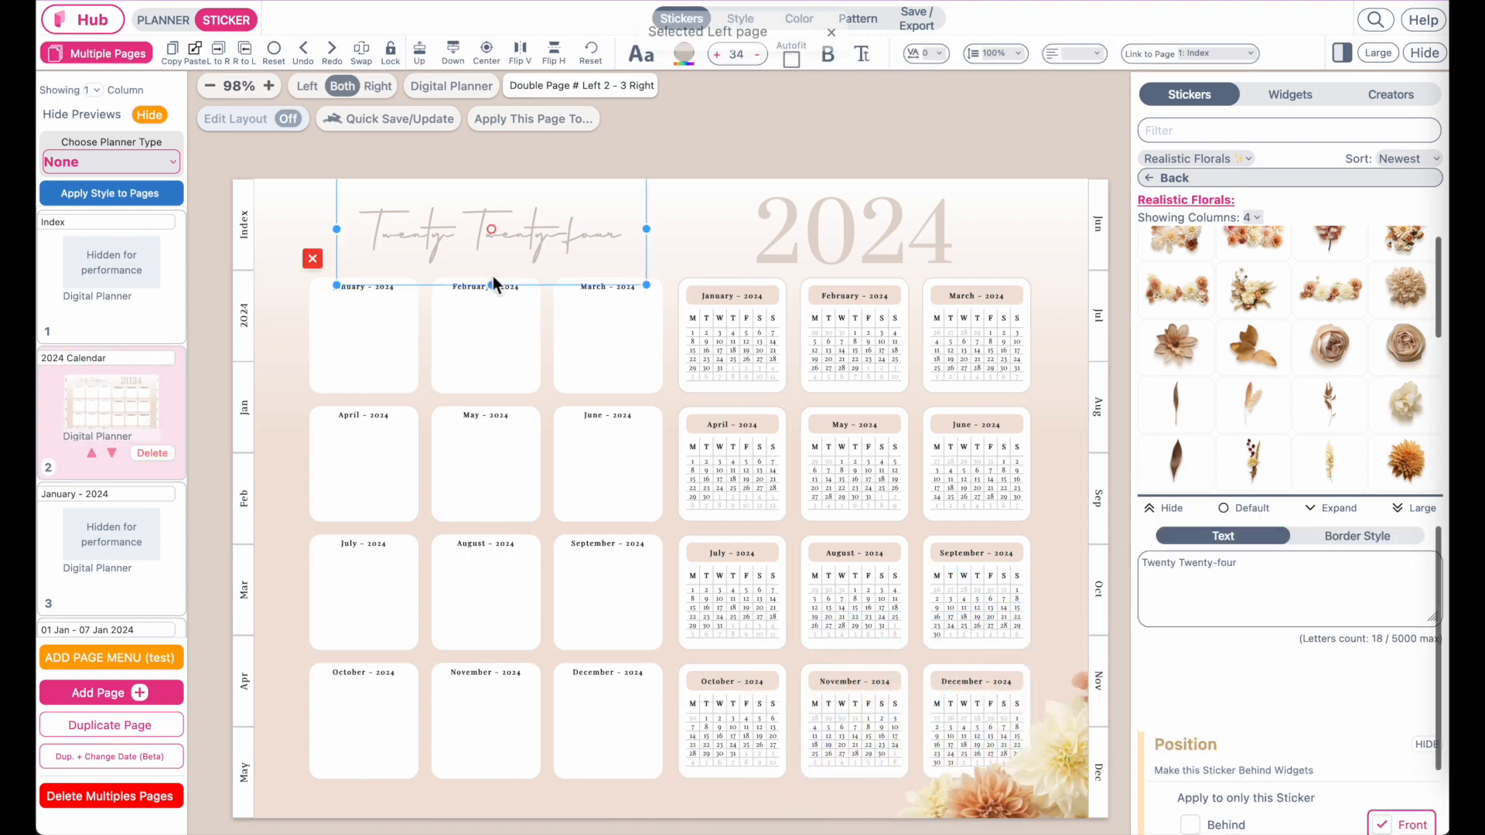
click(574, 244)
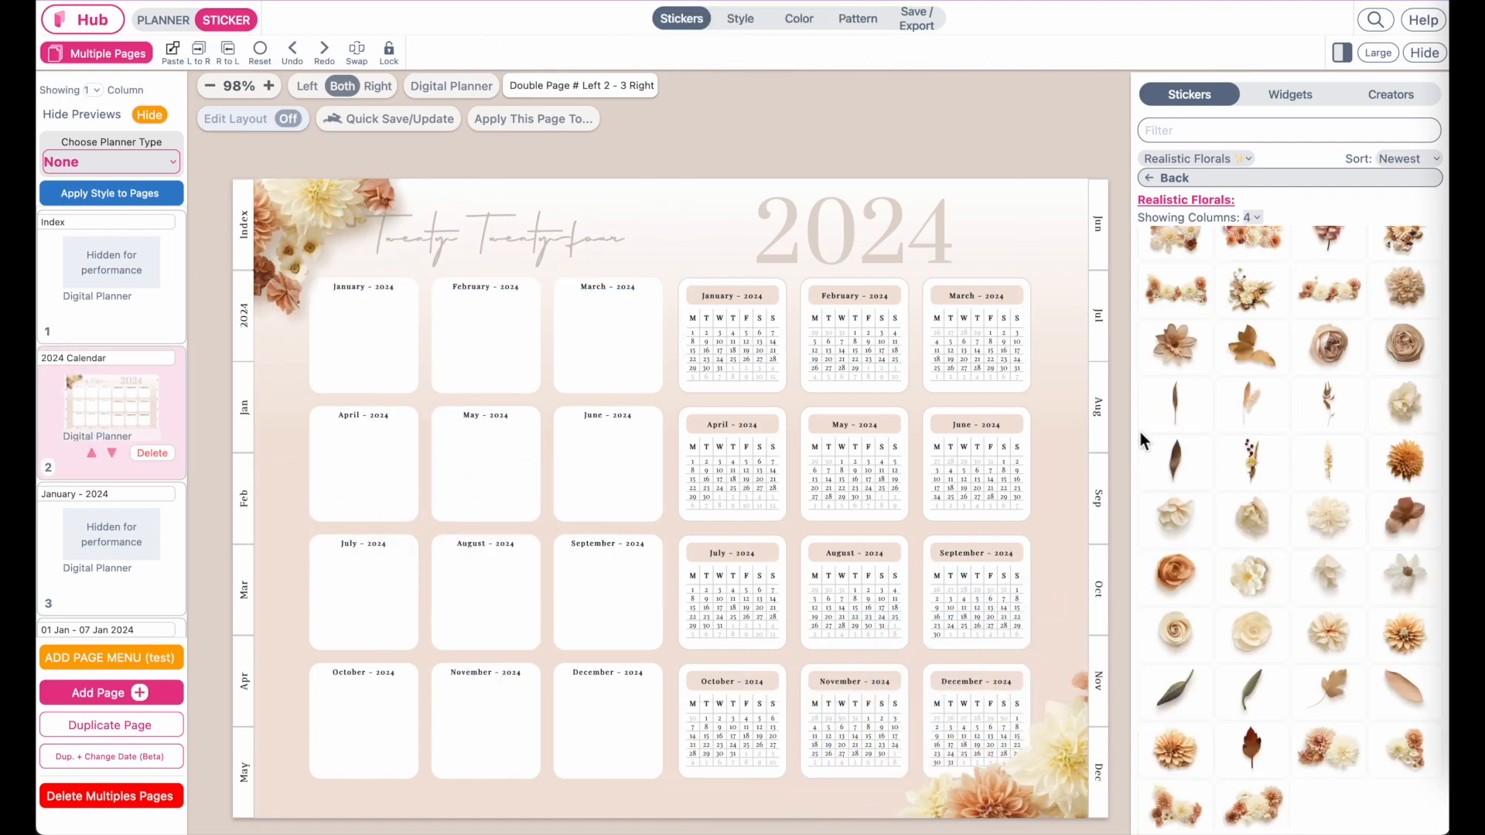
scroll(1005, 577, down, 1)
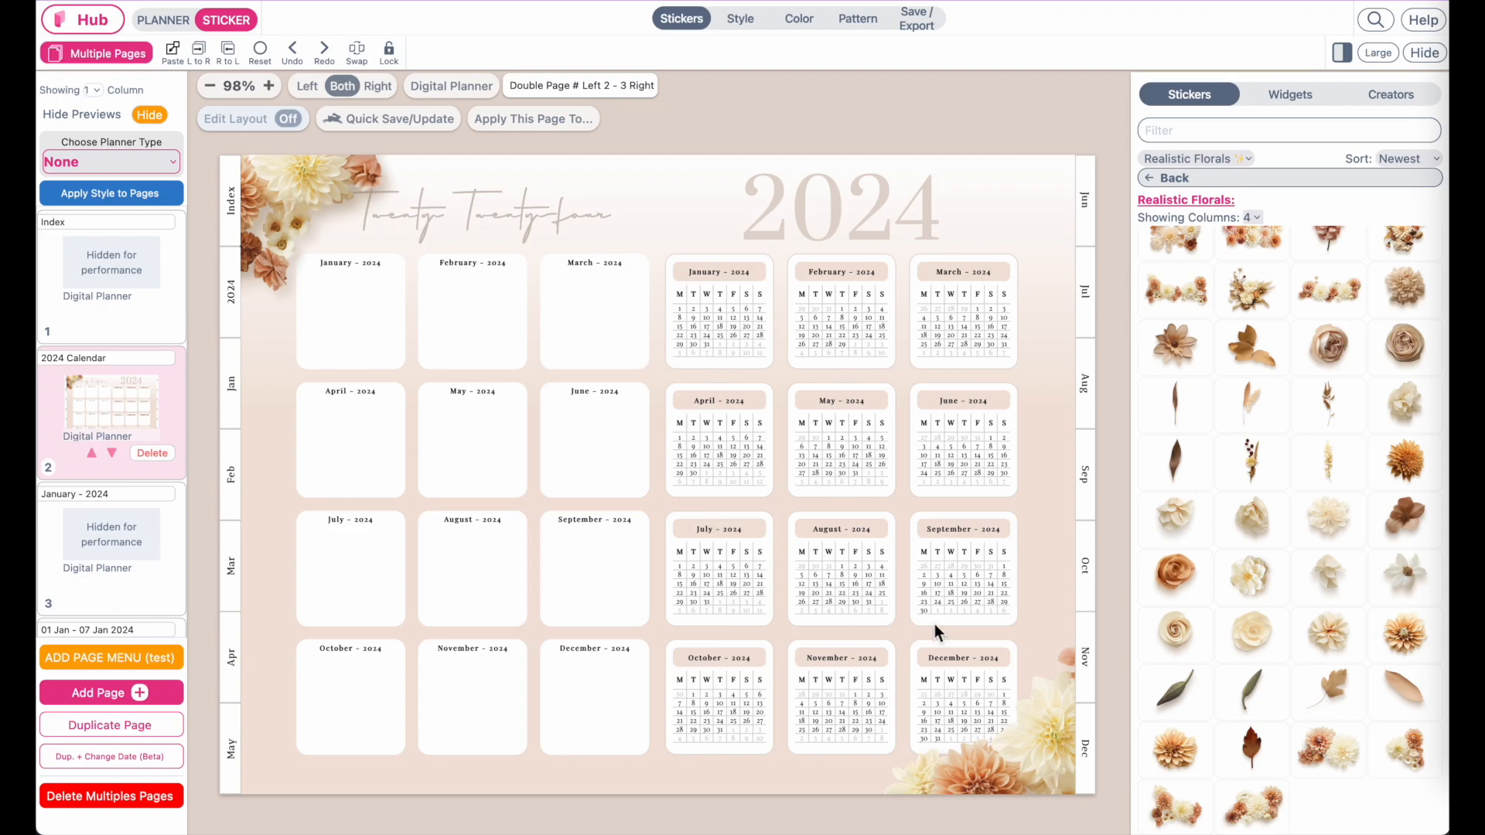
Review the Index, 2024 Calendar and January pages, ending on the 01 Jan - 07 Jan 2024 weekly page.
click(109, 267)
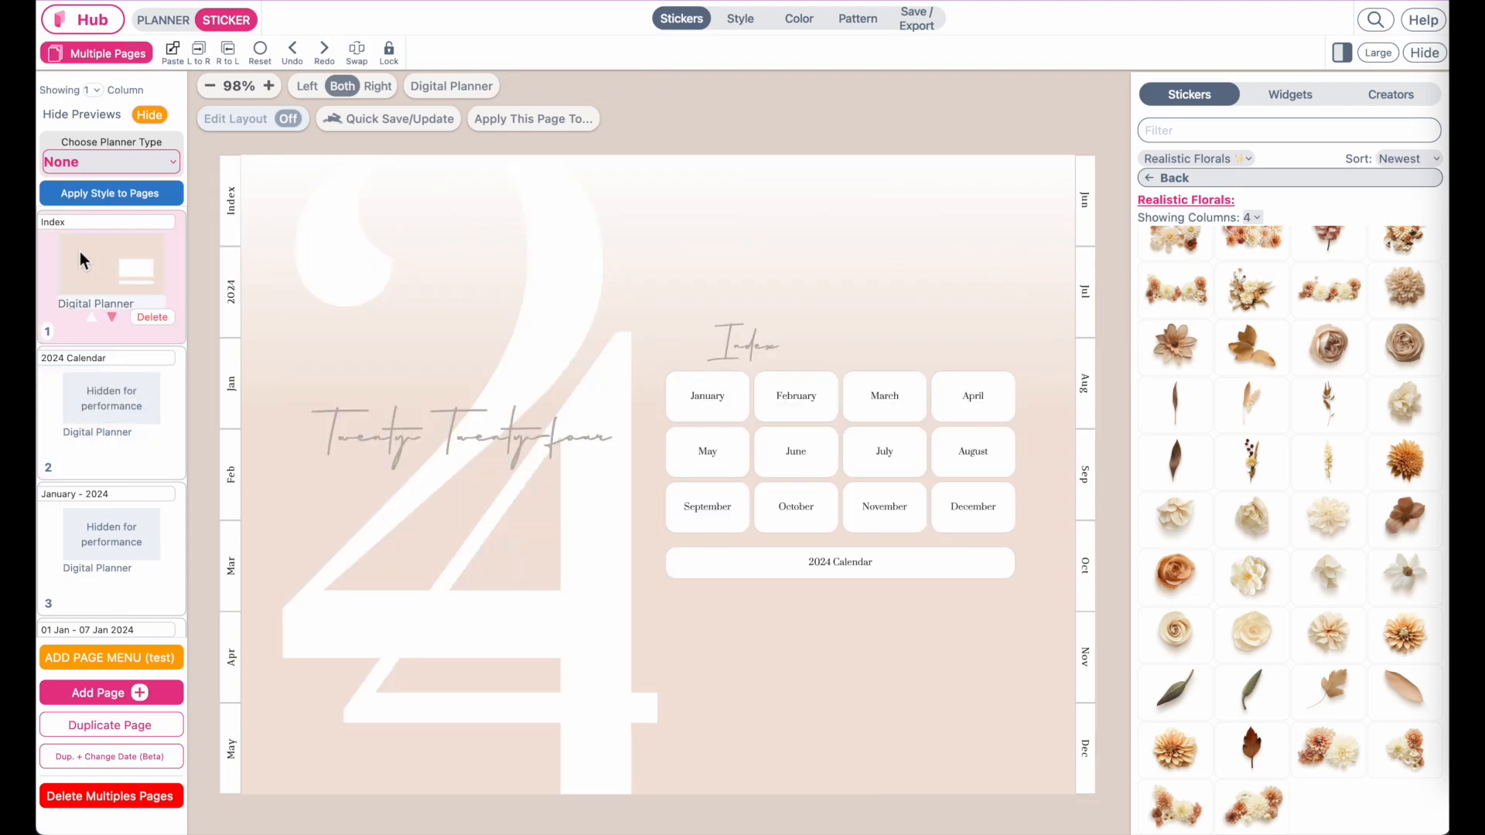
click(109, 423)
scroll(110, 423, down, 2)
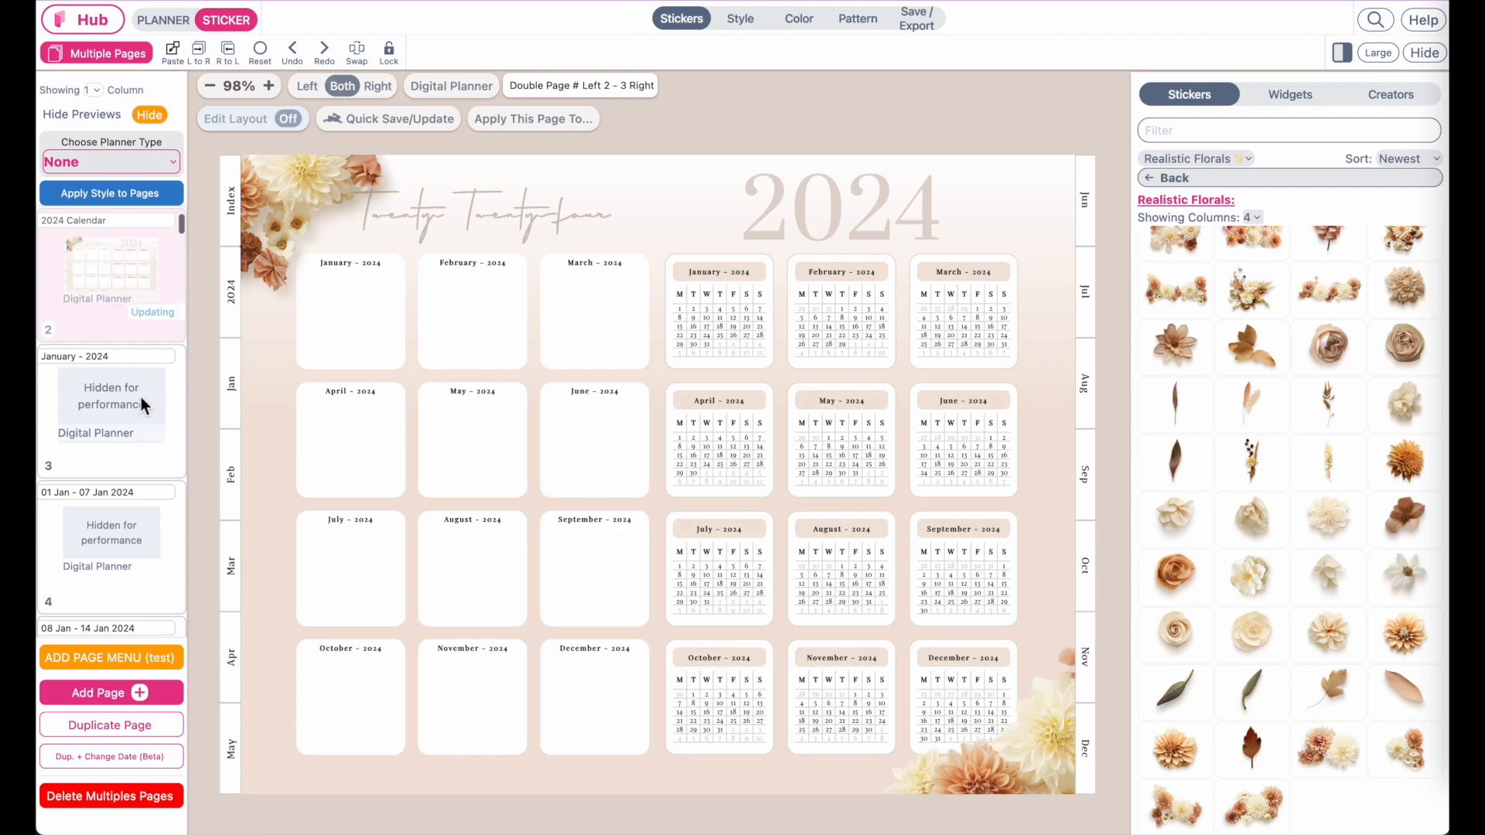
click(126, 409)
scroll(125, 409, down, 2)
click(119, 407)
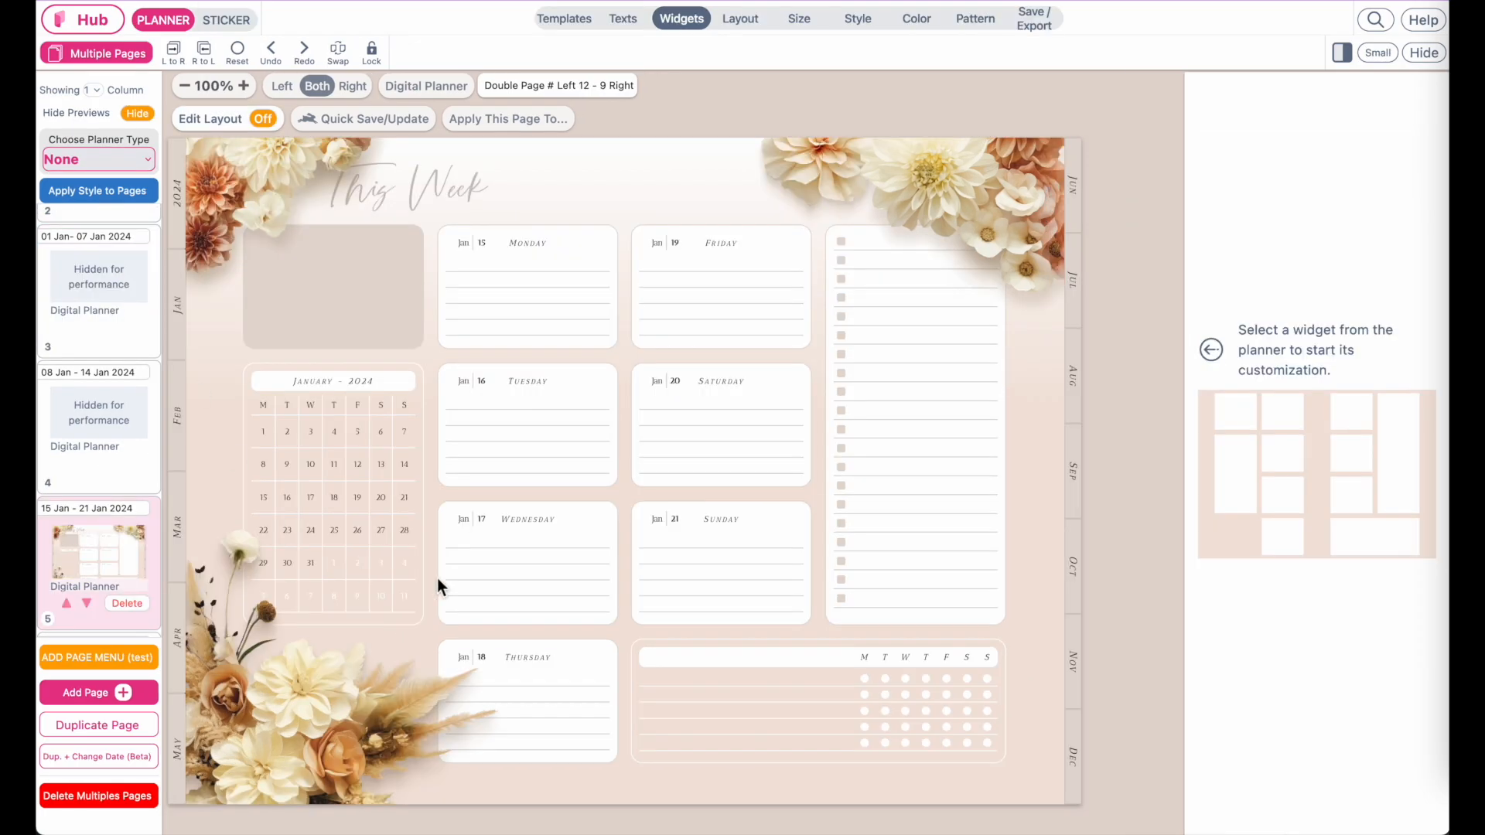
Examine the January calendar and layout of the 15 Jan - 21 Jan 2024 page in the "This Week" sample planner.
scroll(405, 564, up, 4)
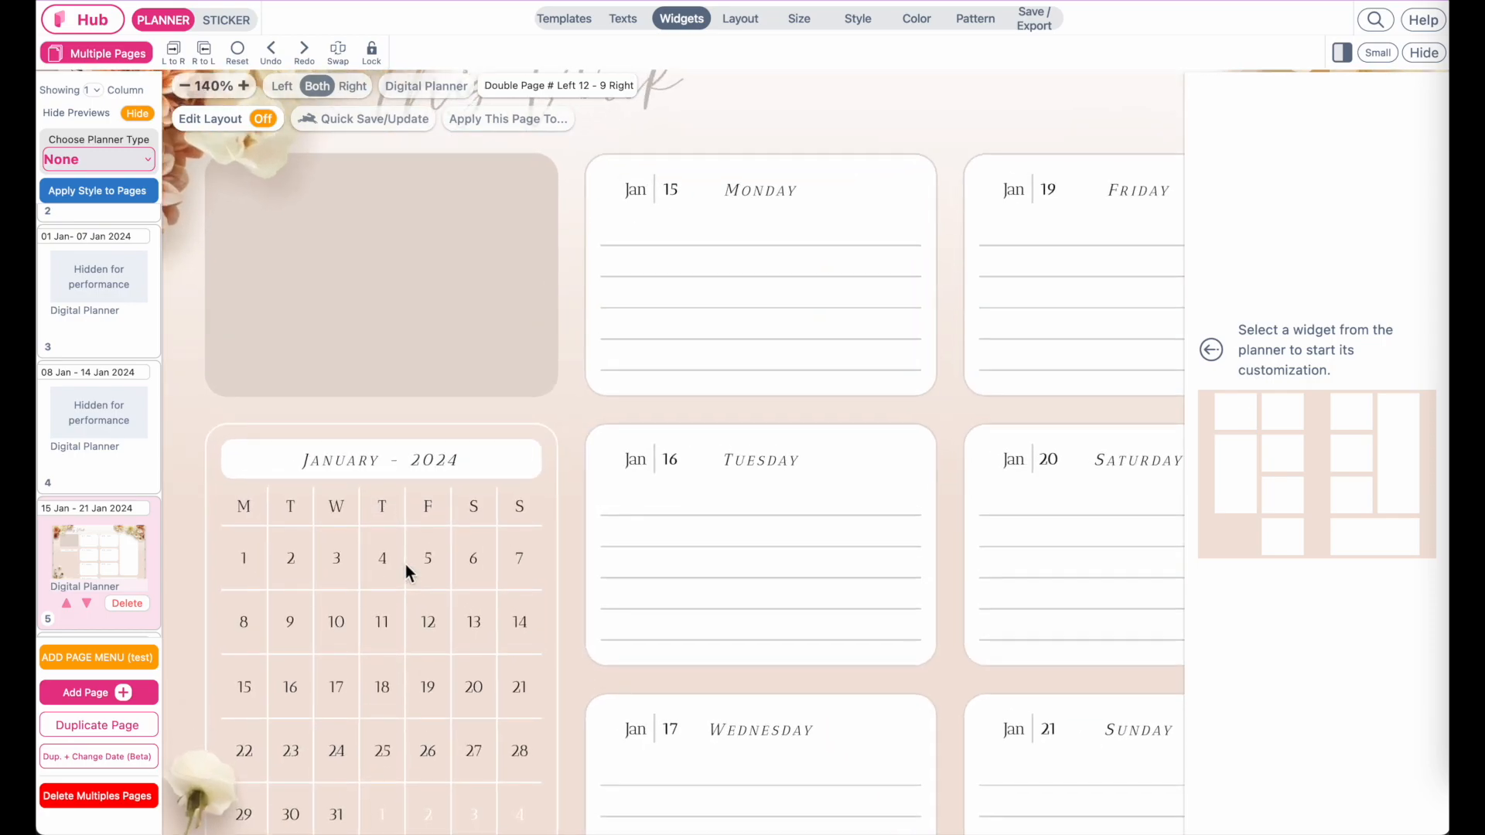
scroll(406, 564, down, 3)
scroll(405, 564, left, 2)
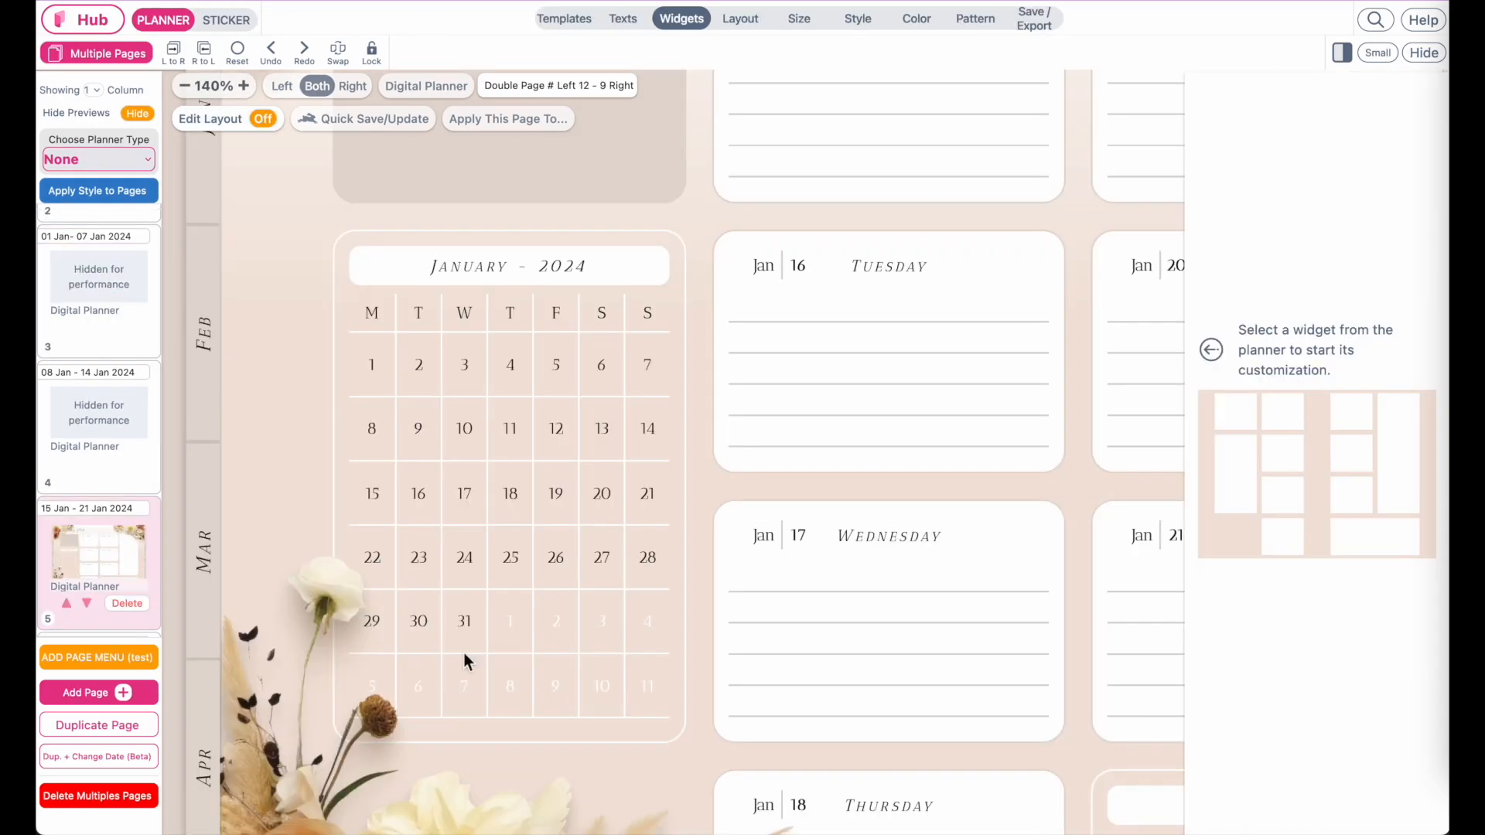
scroll(952, 582, right, 4)
scroll(951, 582, down, 4)
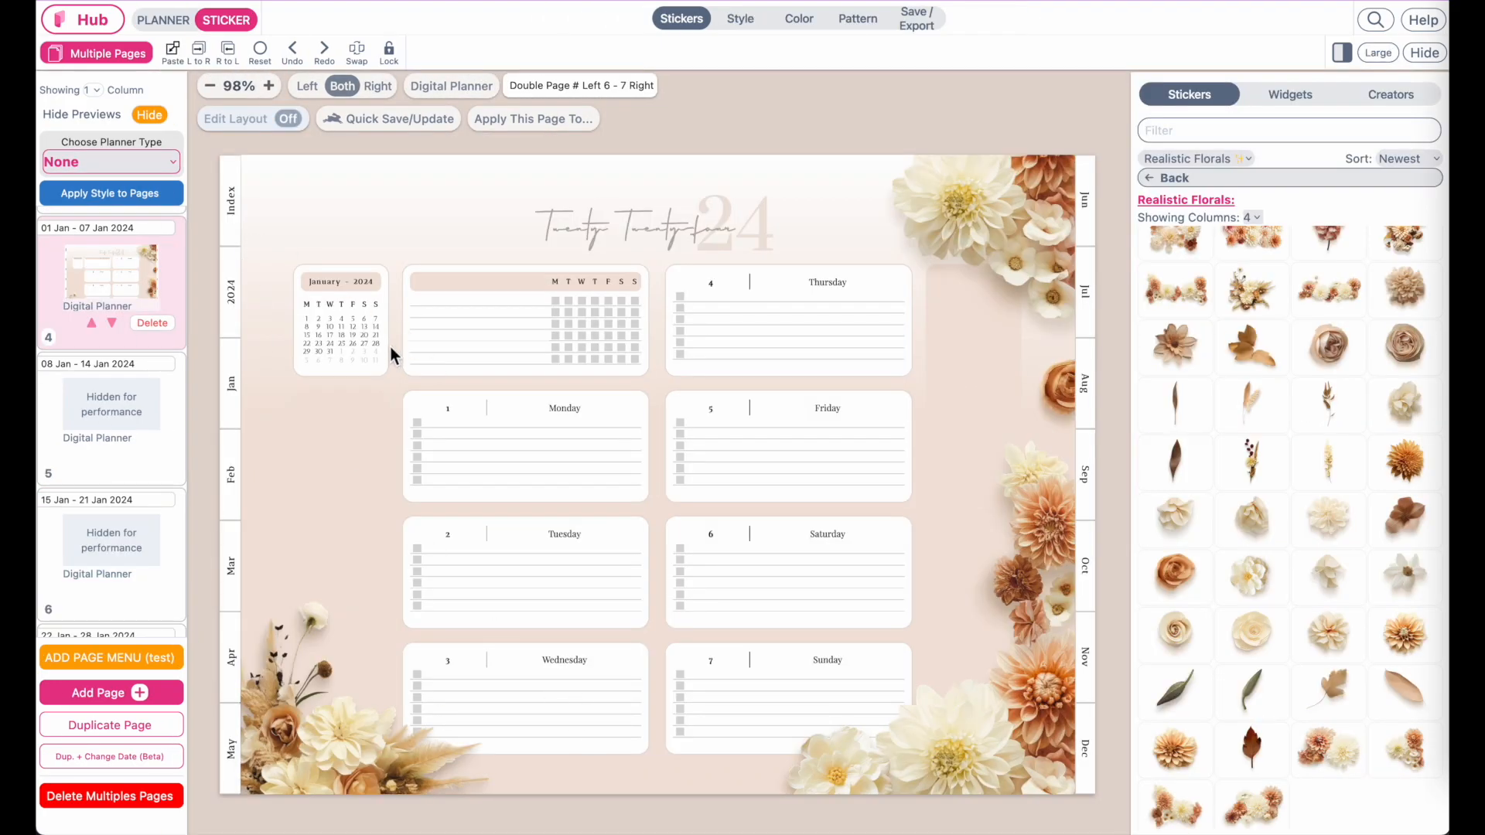
Fill the weekly page's tall narrow column beside Thursday with the Grid note widget and make its background transparent.
click(968, 308)
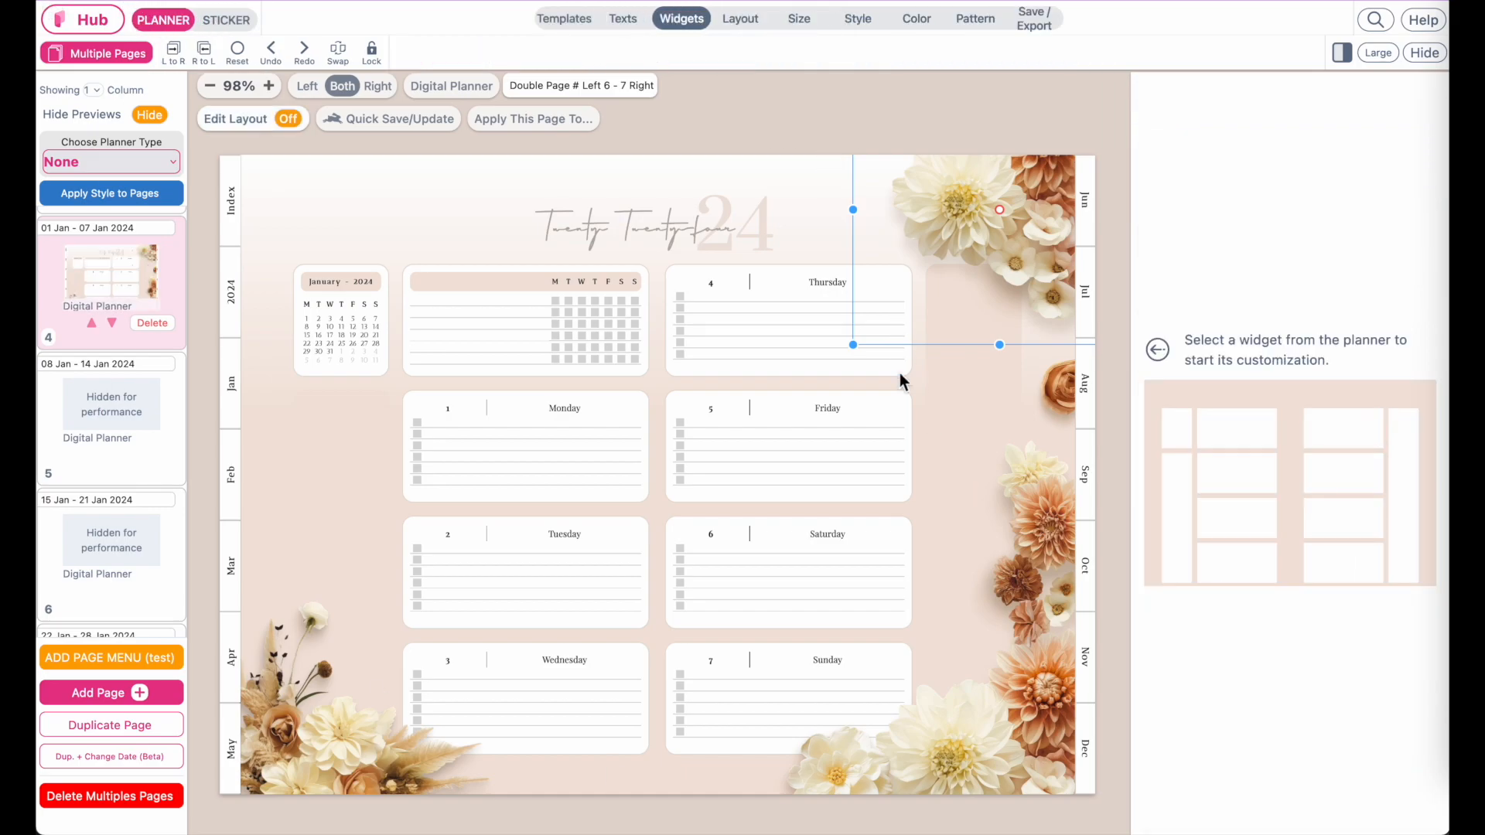
click(959, 401)
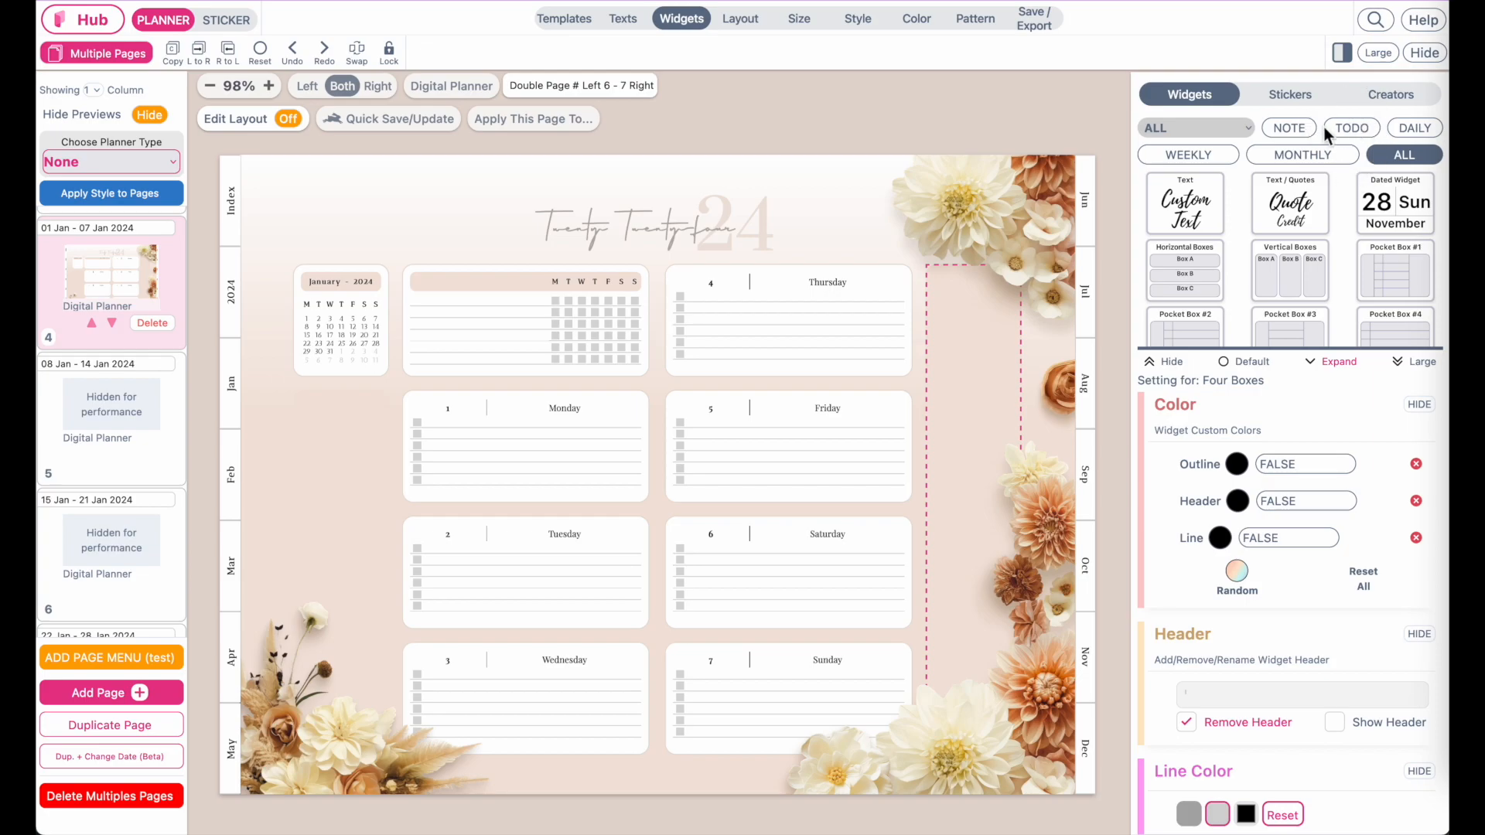
click(1286, 123)
click(1402, 286)
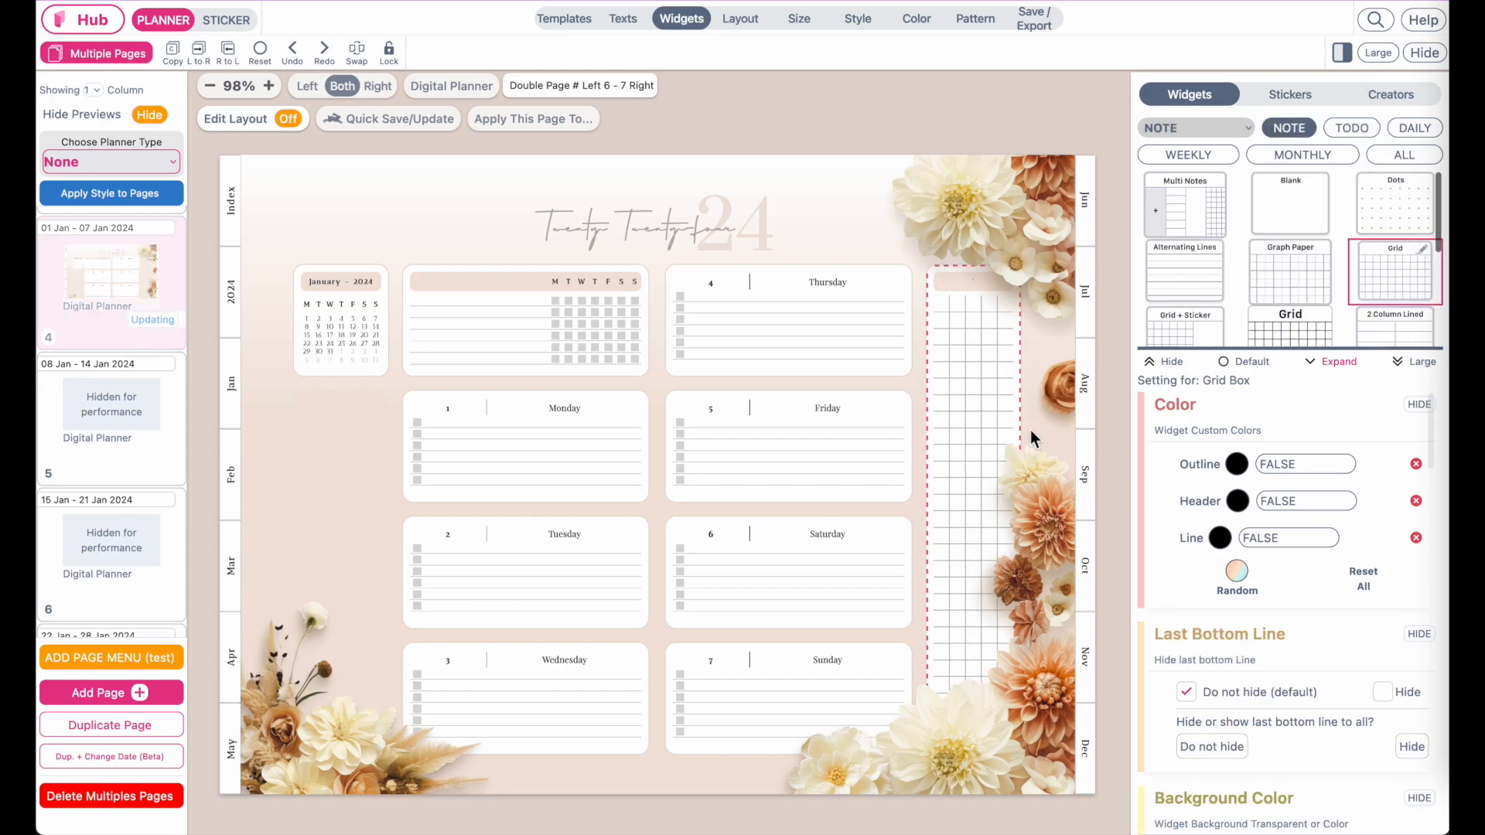
scroll(1305, 601, down, 2)
scroll(1306, 600, down, 3)
click(1290, 531)
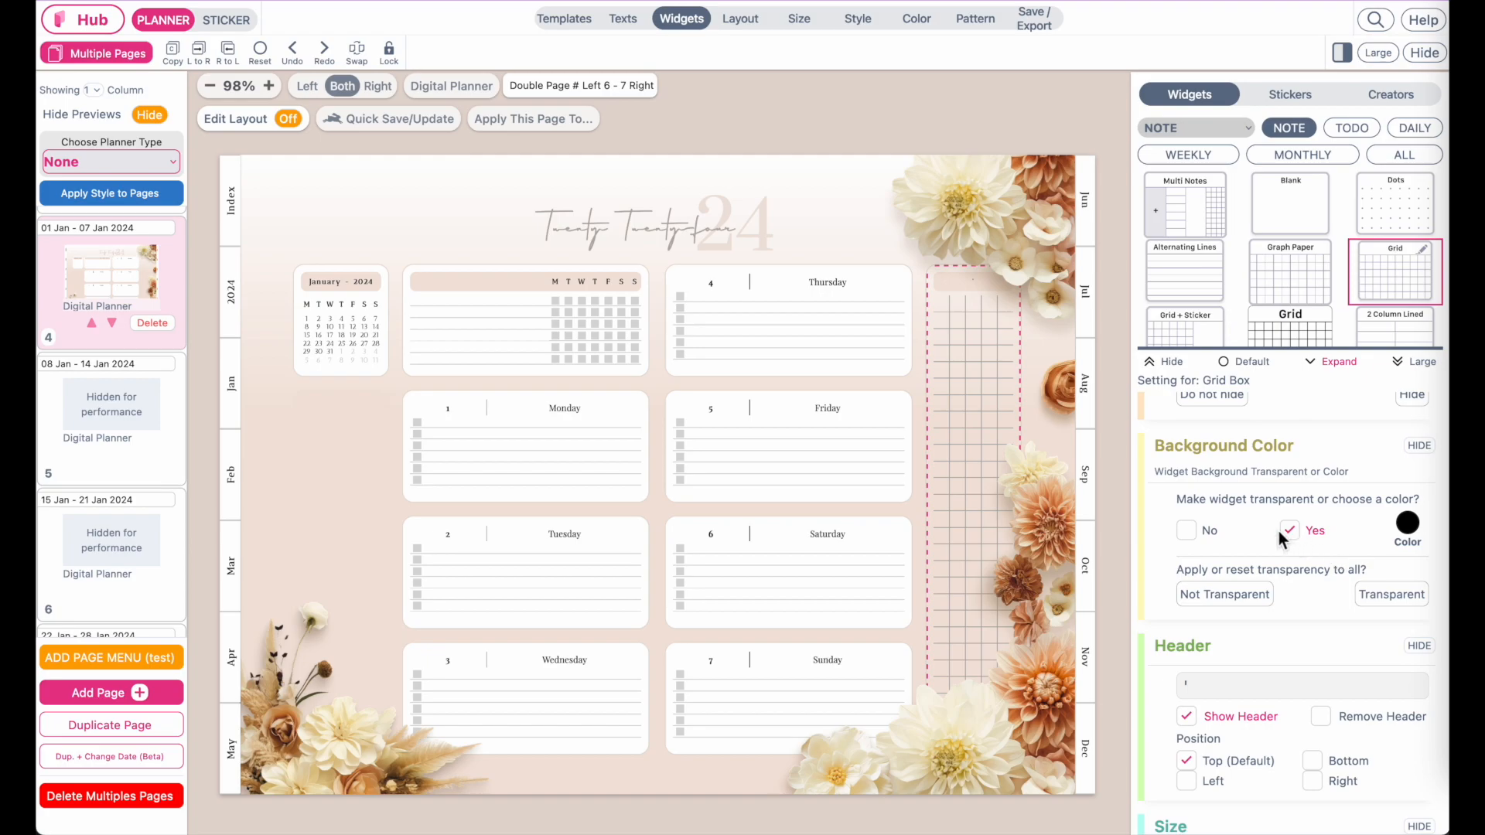
Set the grid column's custom widget line colour to Snow white (#FEFFFF).
scroll(1300, 531, up, 5)
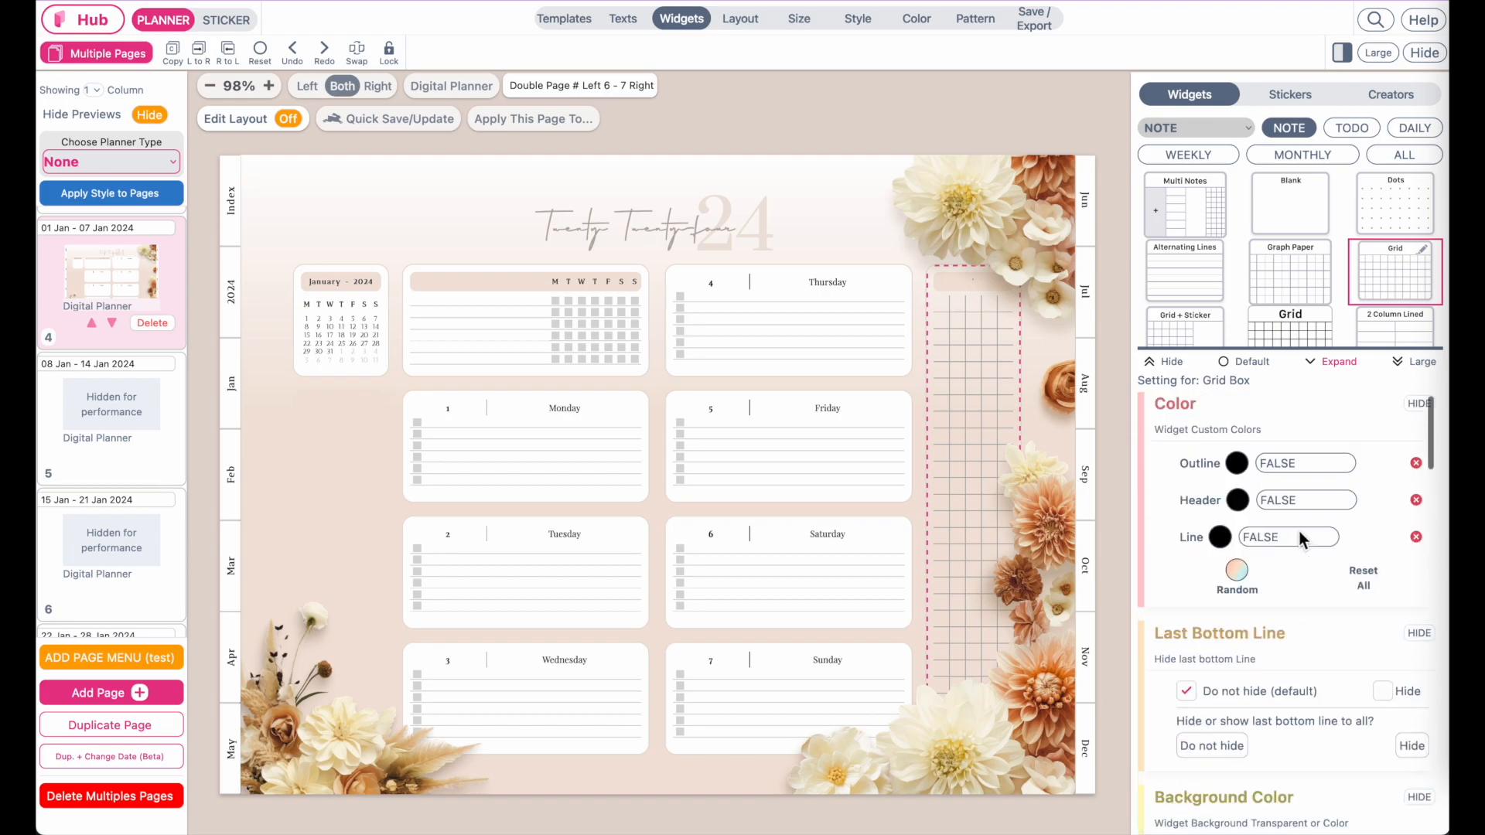
click(1229, 542)
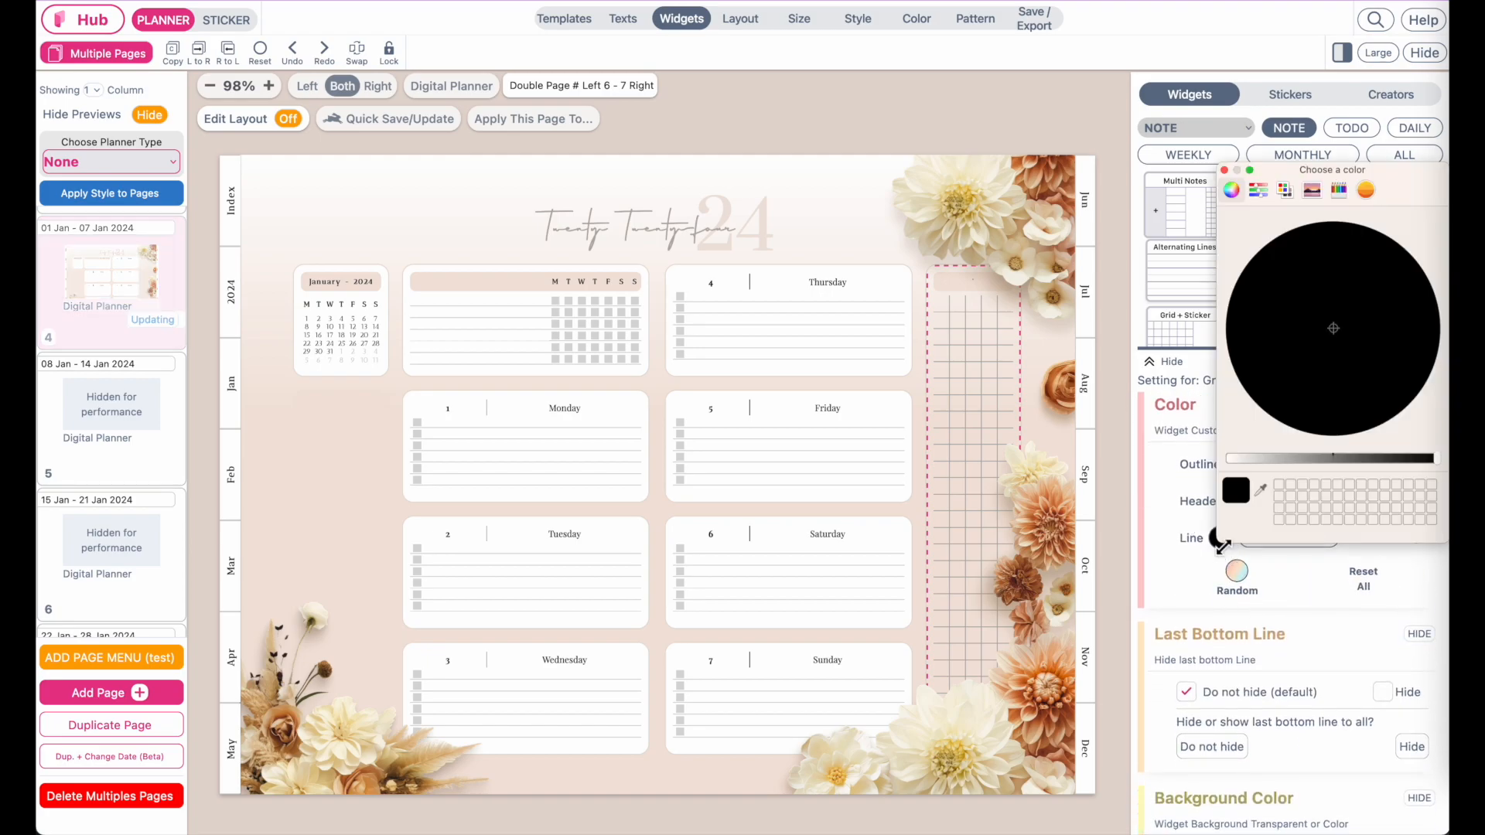
click(1346, 195)
click(1440, 288)
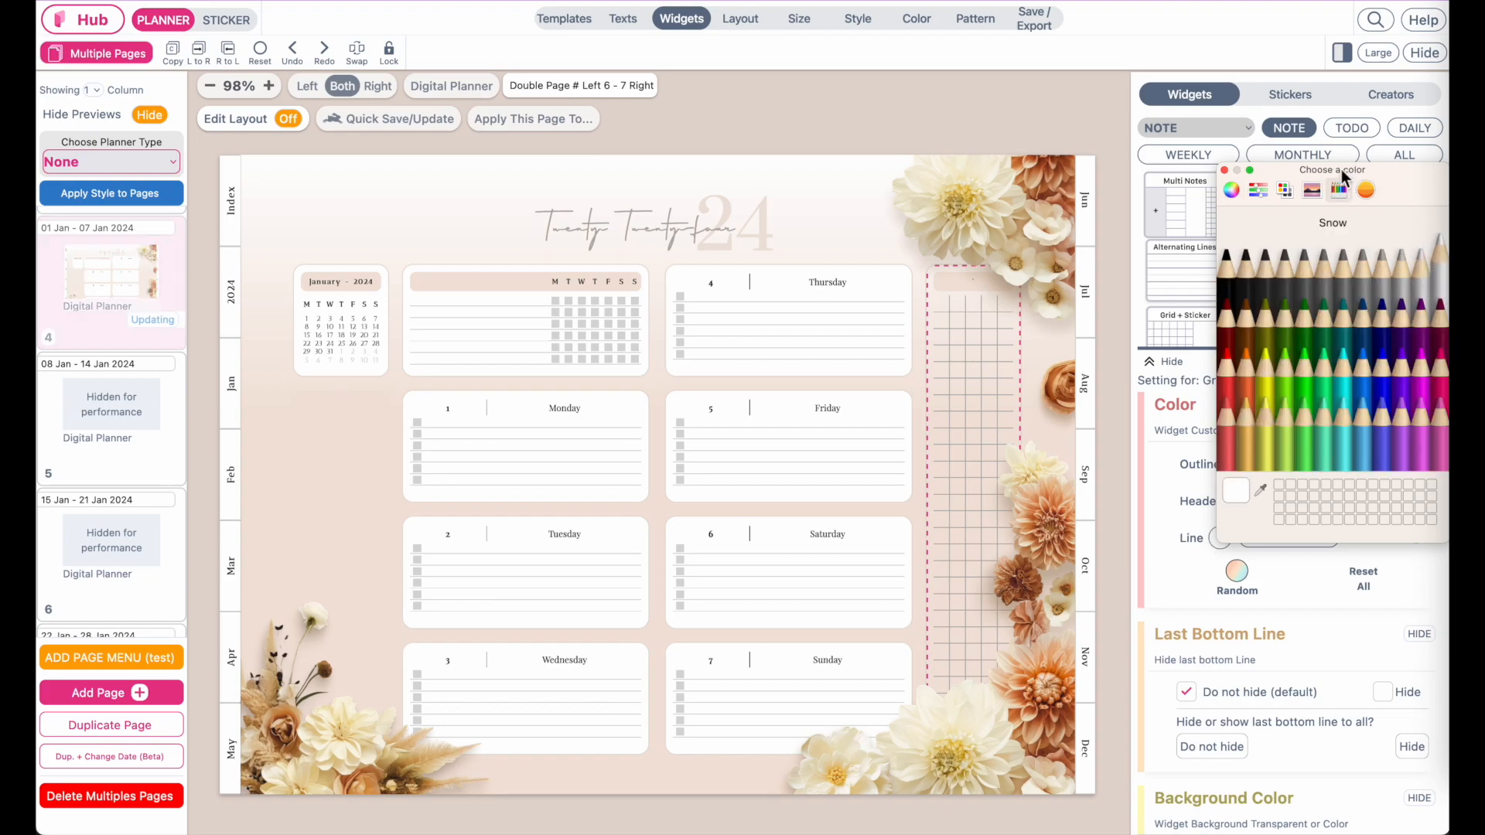
click(1225, 171)
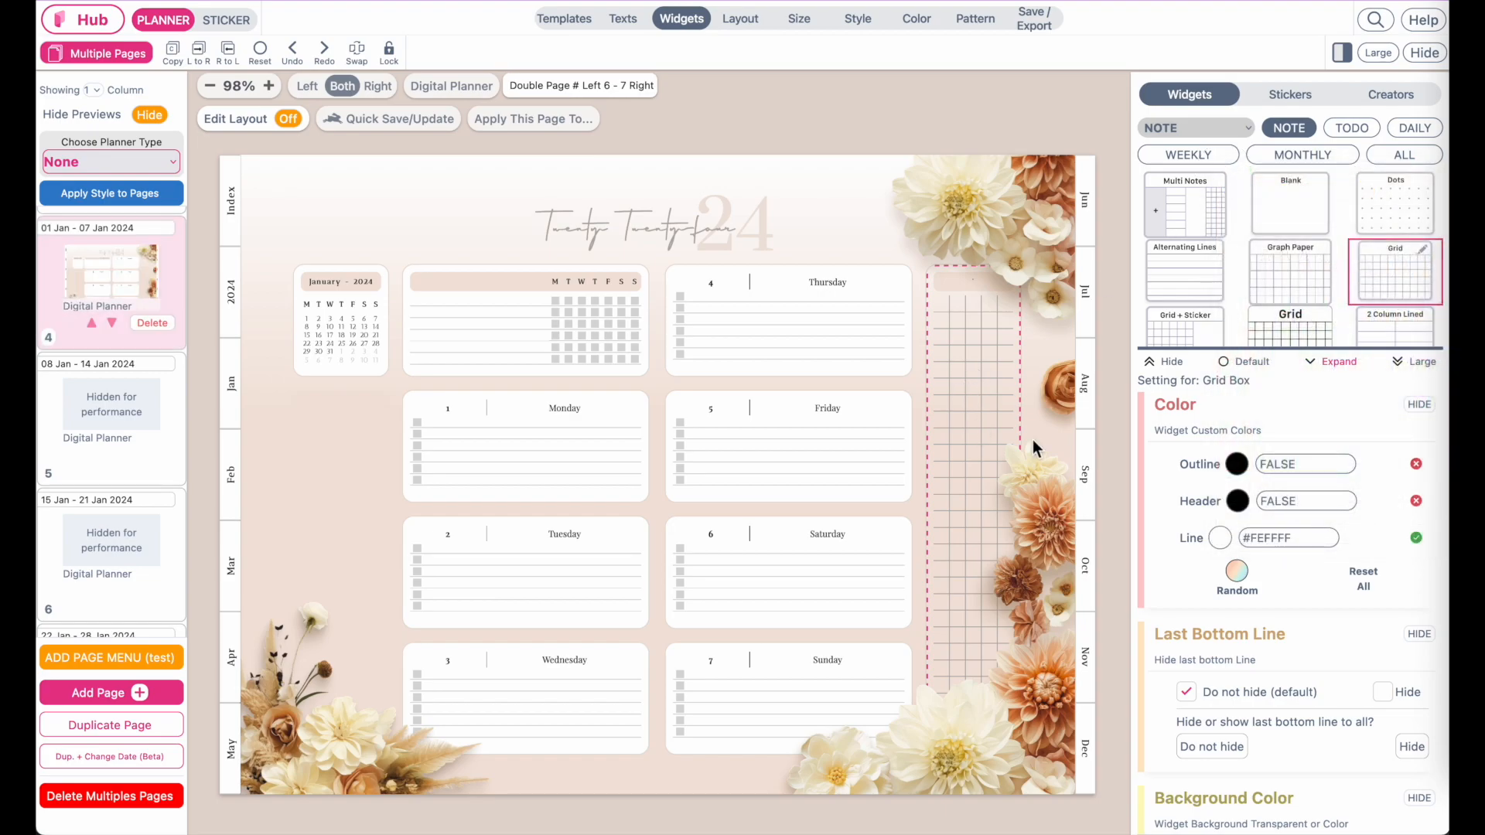
Change the grid column's separate Line Color setting to Snow white.
scroll(1306, 552, down, 15)
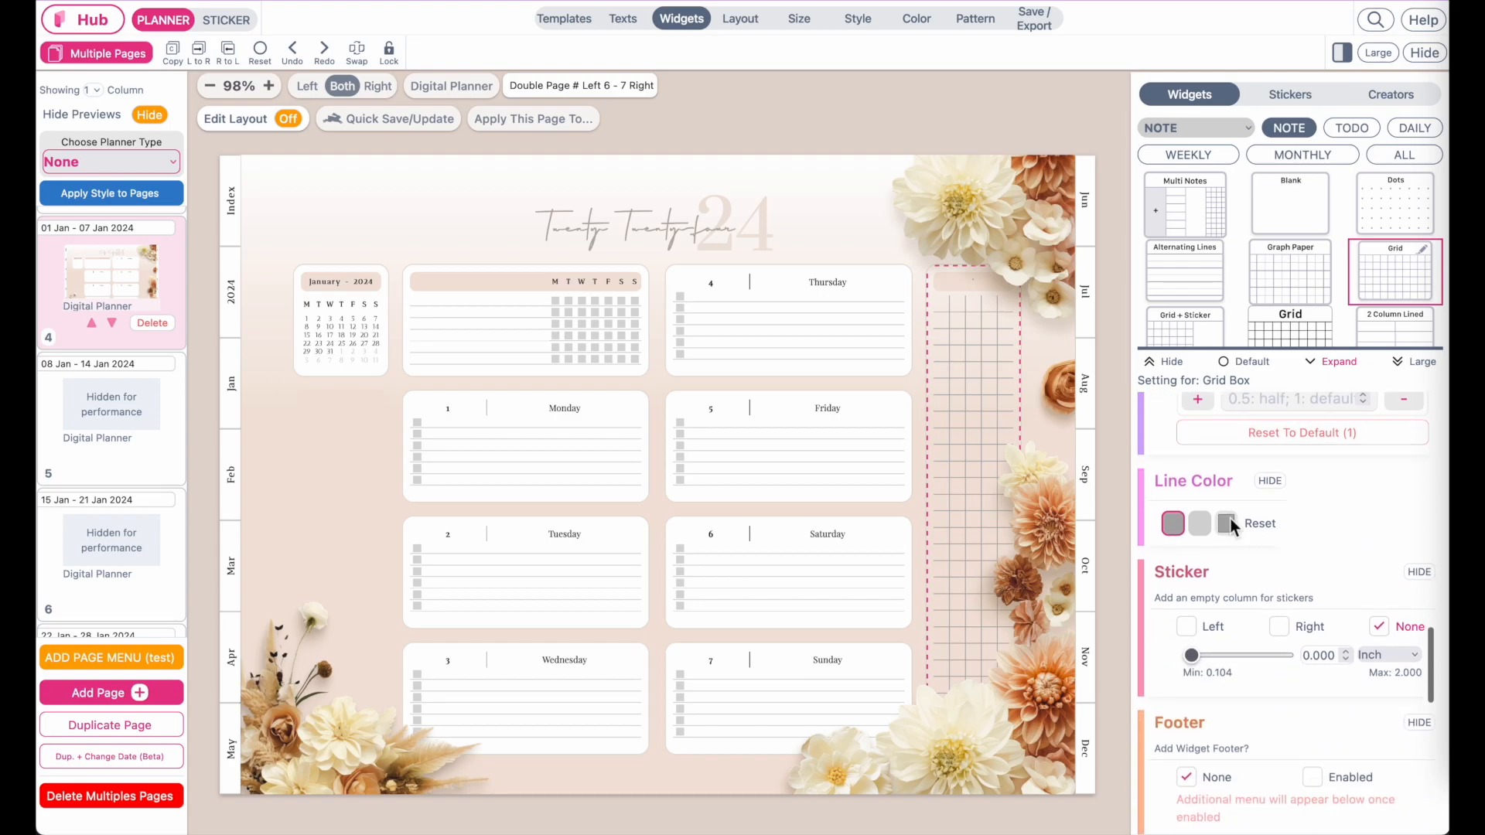
click(1226, 524)
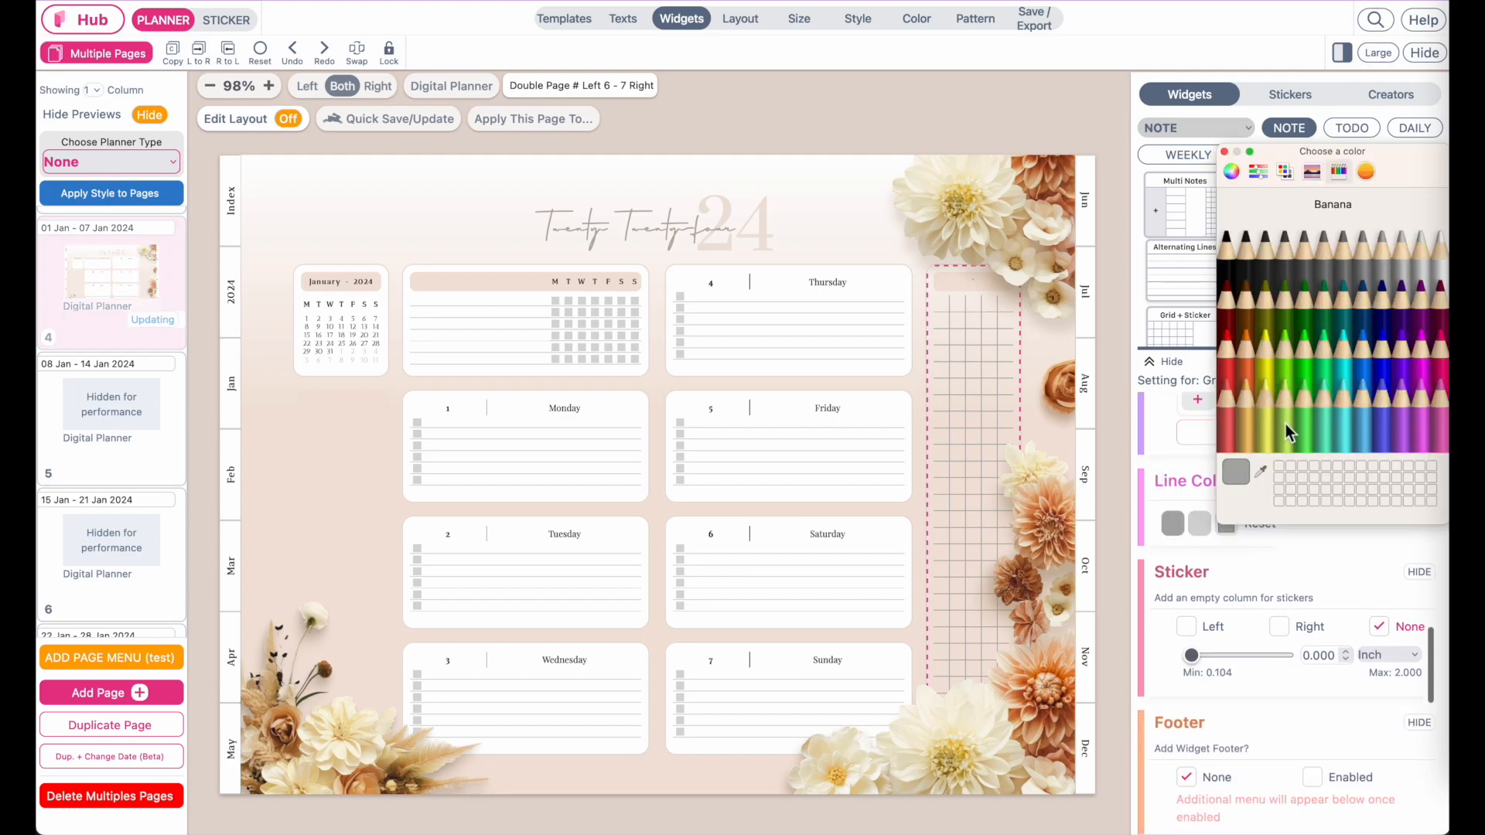
click(1436, 259)
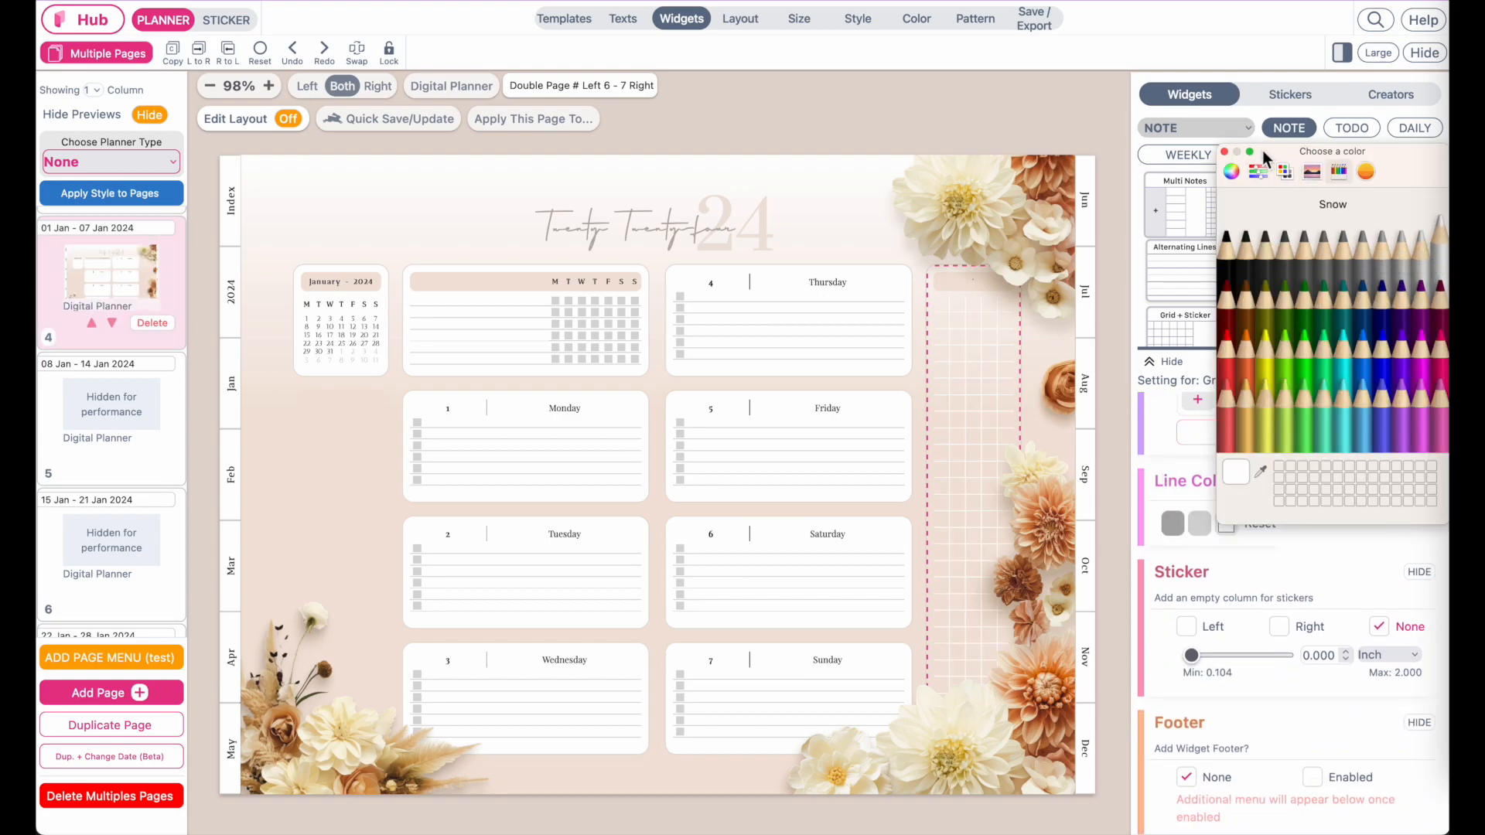
click(1225, 153)
Set the grid column's custom header colour to Snow white (#FEFFFF).
scroll(1311, 602, up, 15)
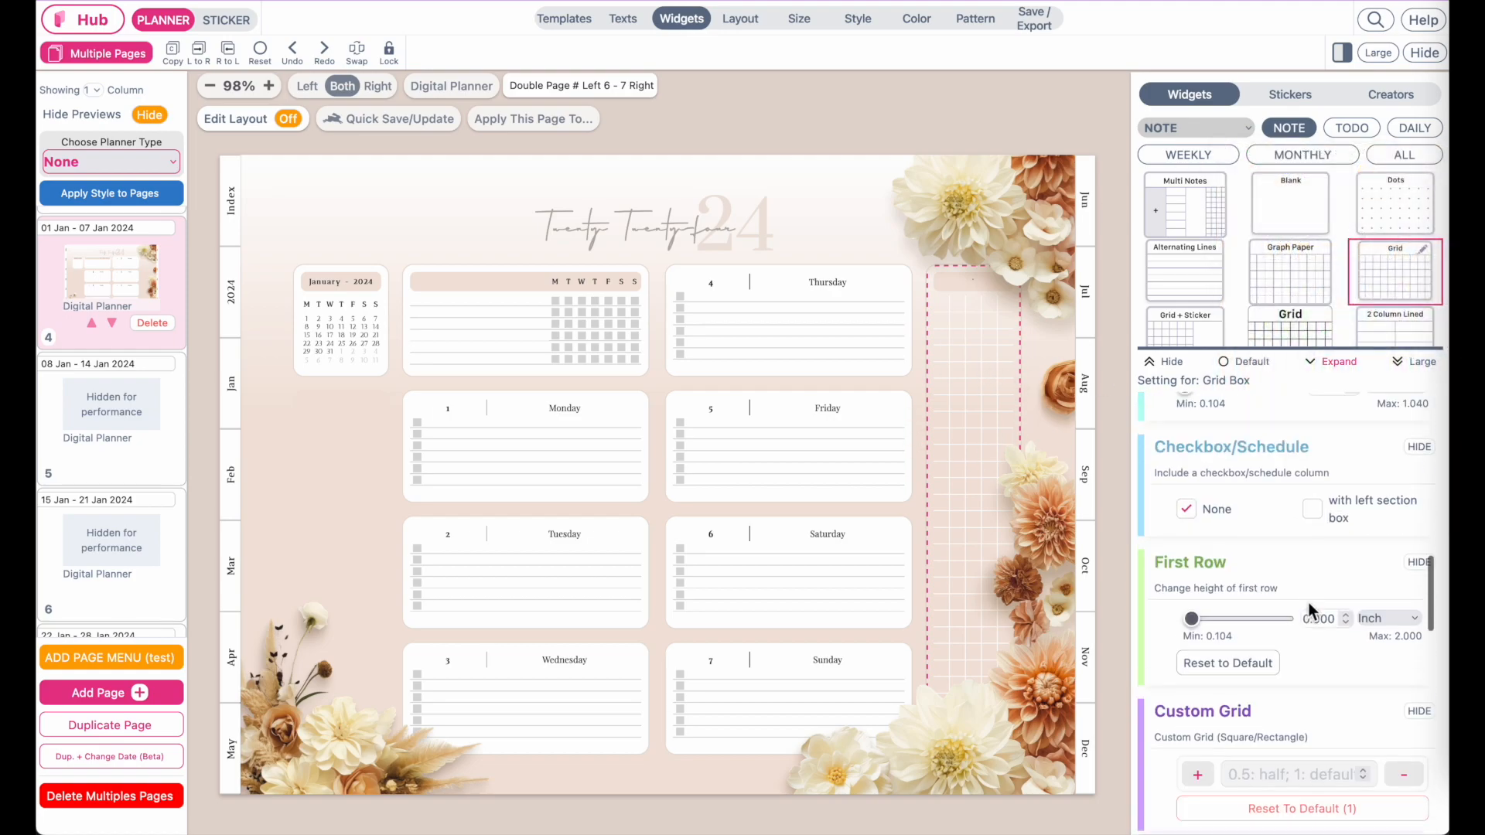
scroll(1307, 607, up, 2)
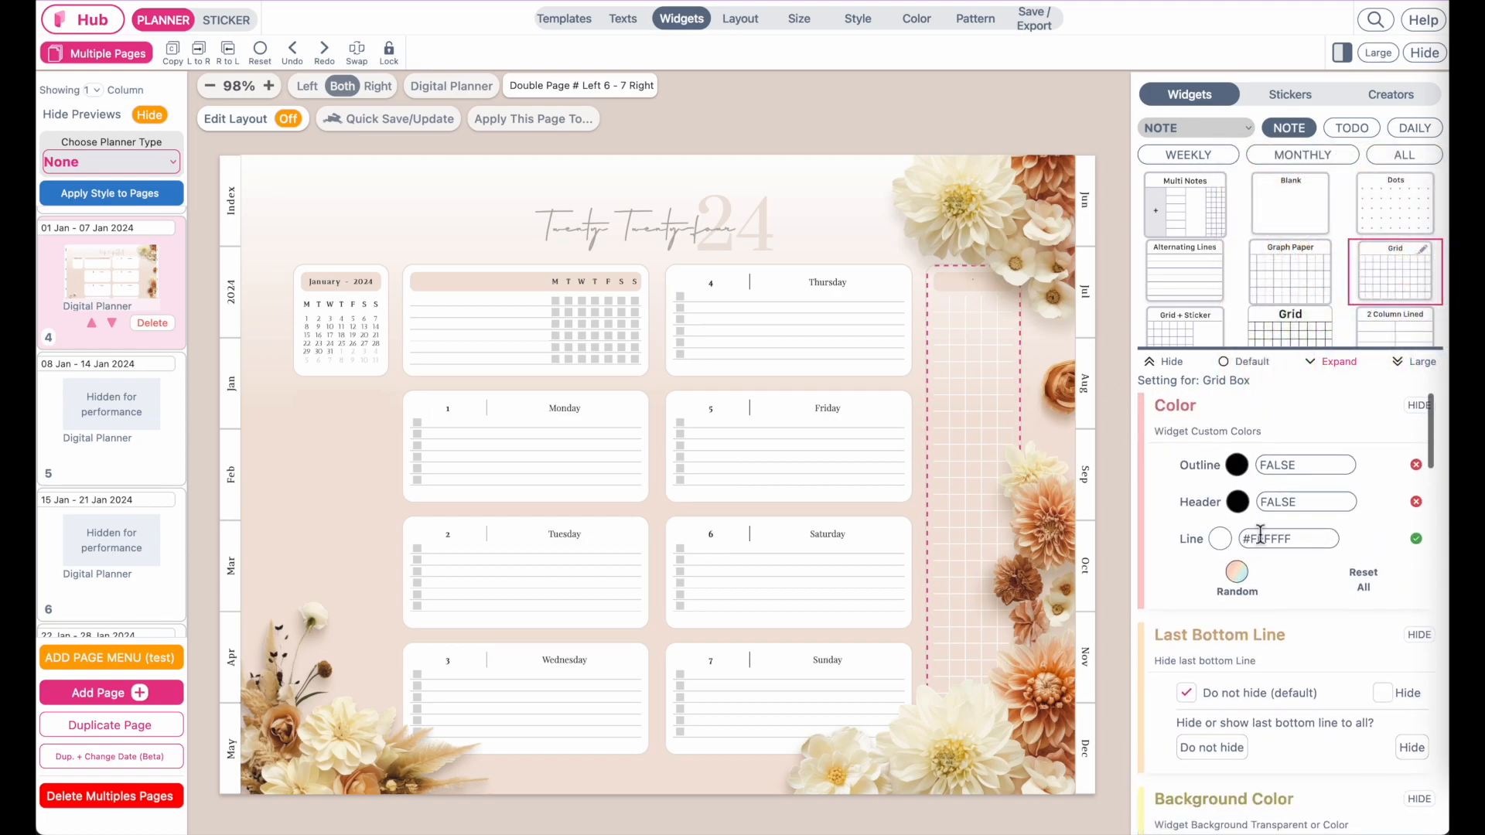
click(1238, 502)
click(1444, 244)
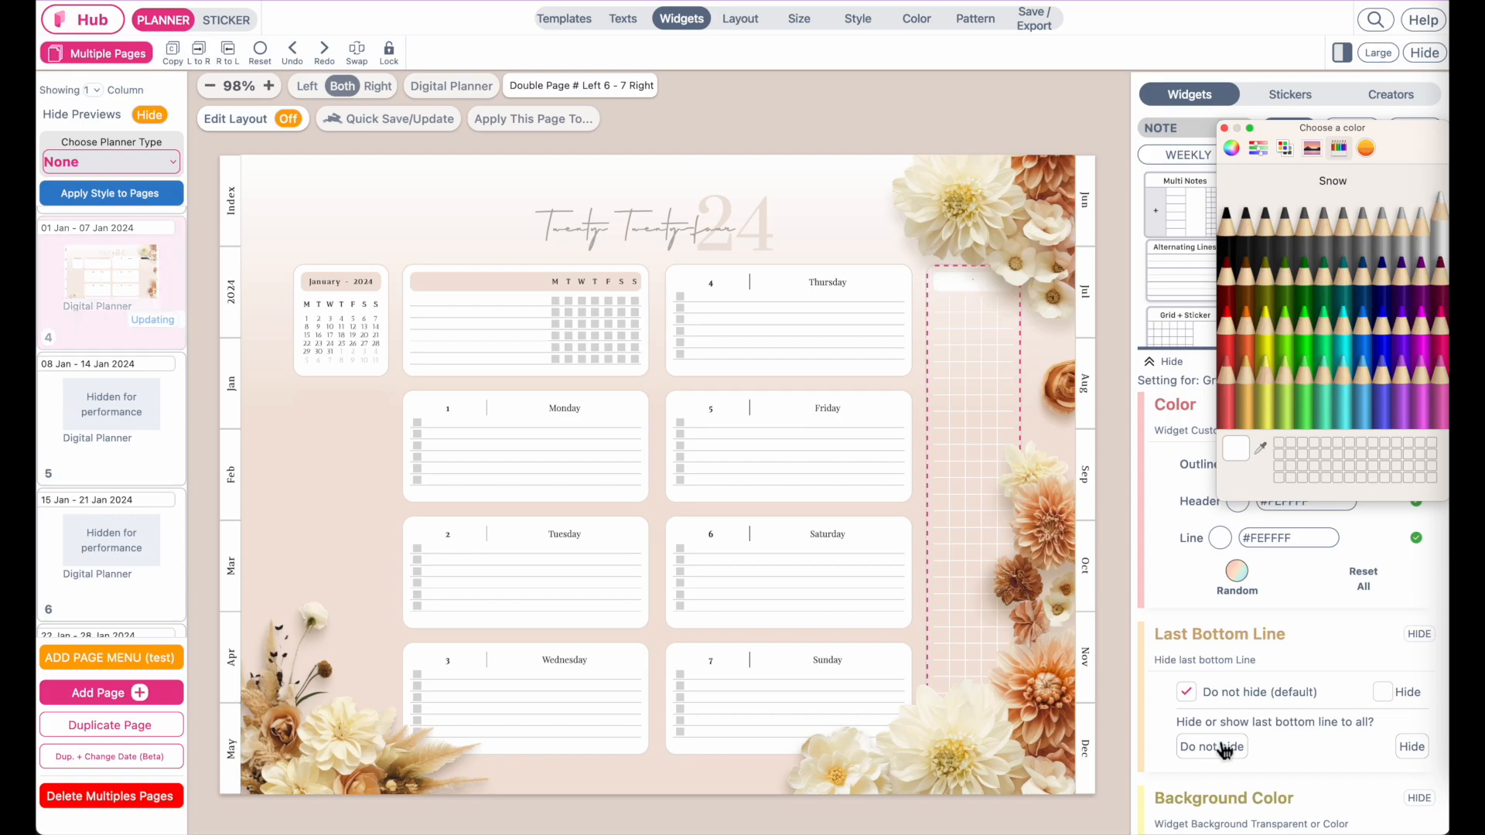
click(1225, 129)
Compare the weekly page's grid column up close with the white grid boxes on the sample planner's January 2024 page.
scroll(844, 470, up, 3)
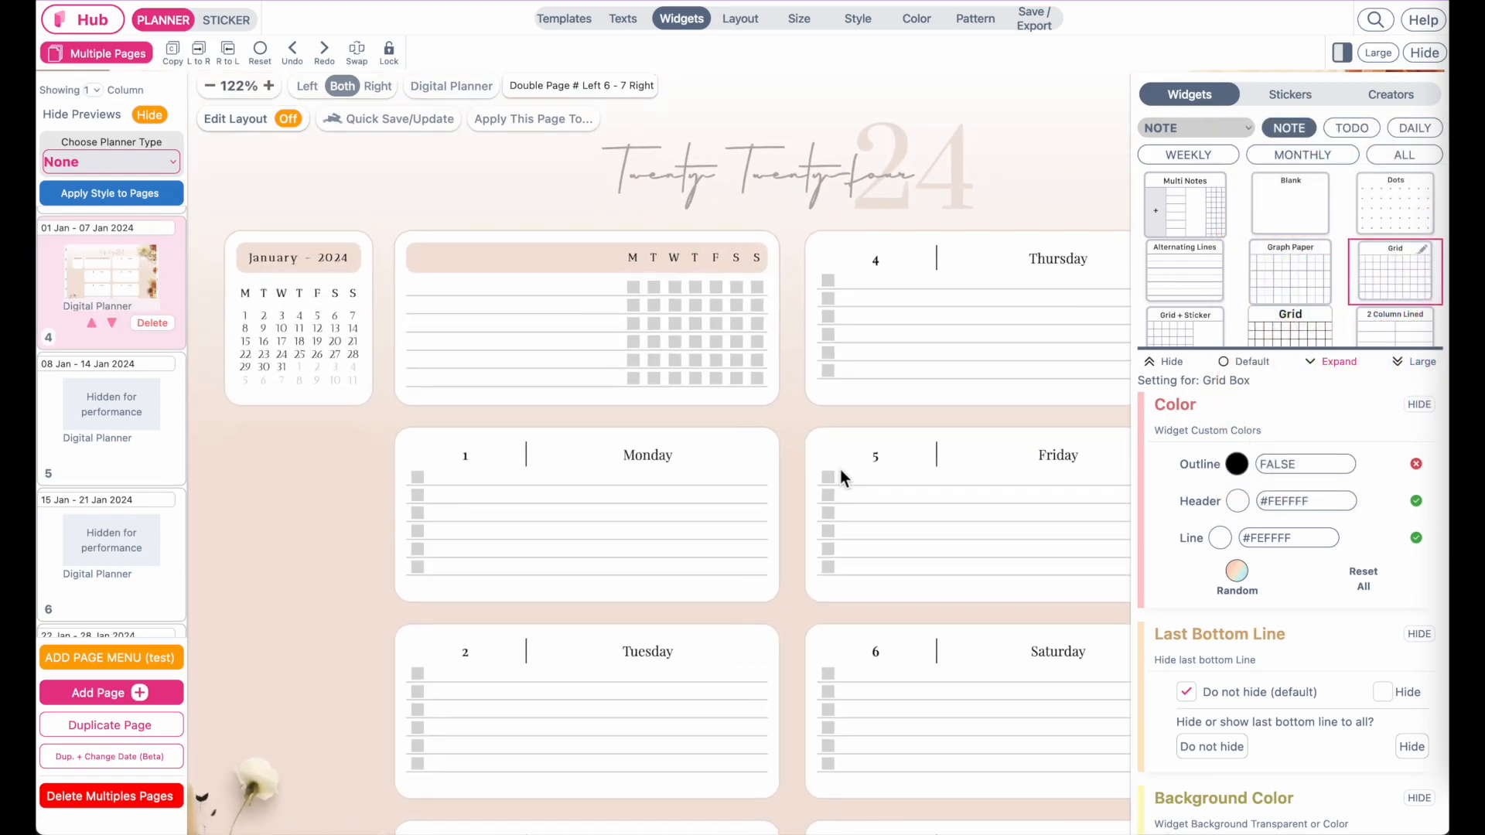
scroll(778, 491, left, 2)
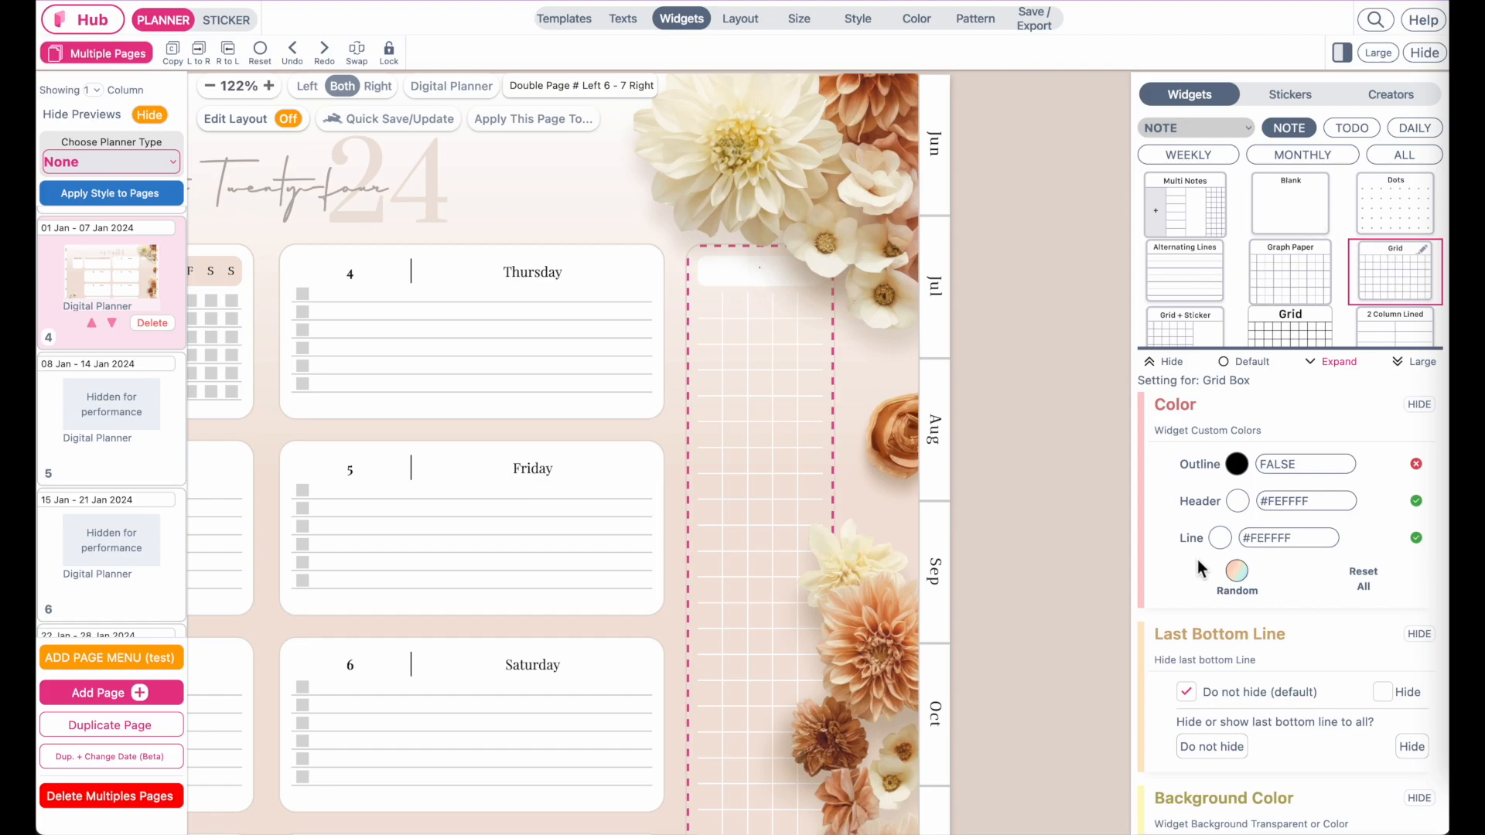
click(1052, 514)
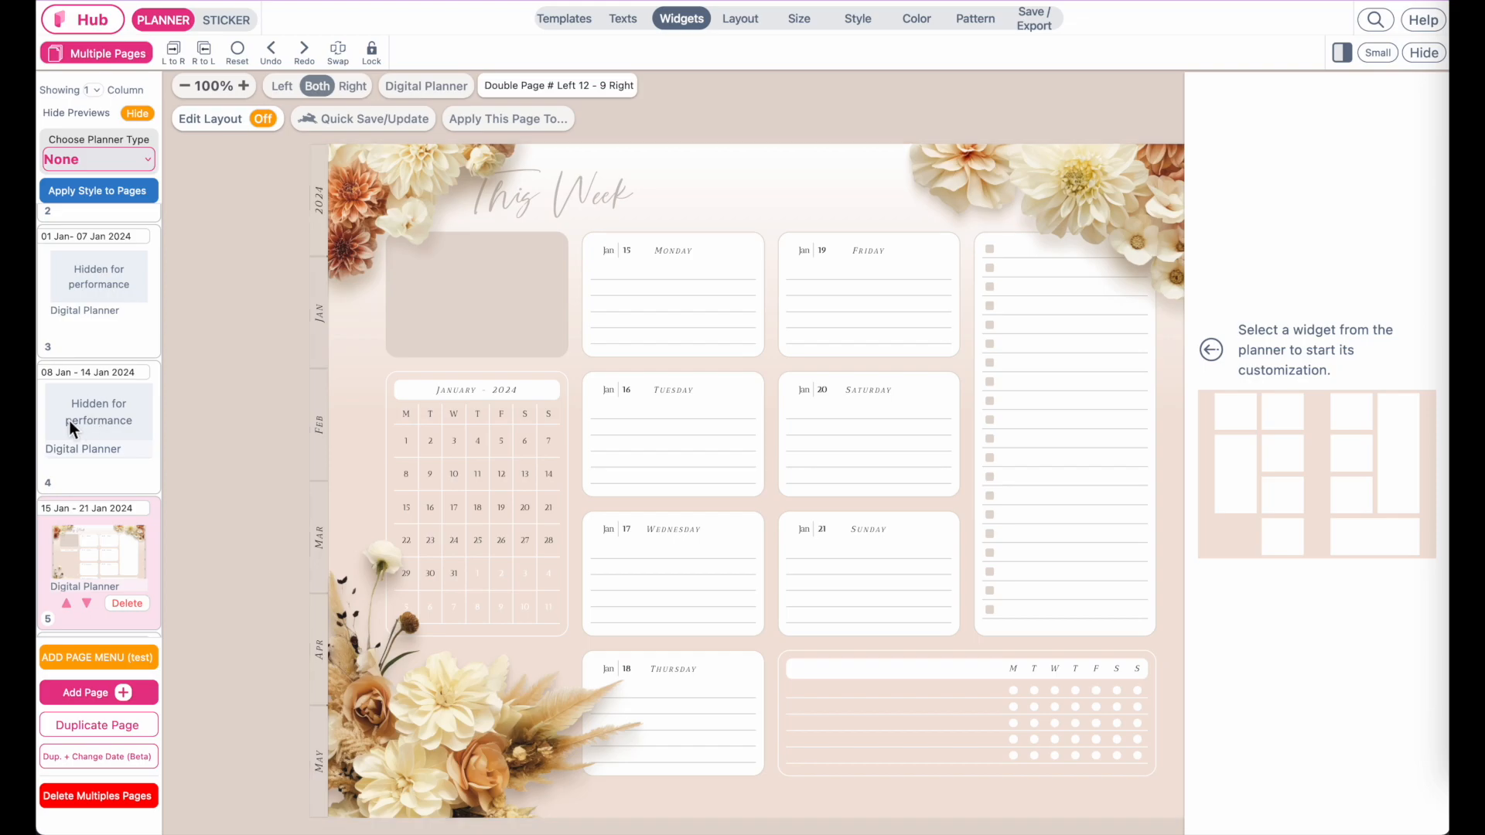
scroll(68, 421, up, 3)
click(88, 410)
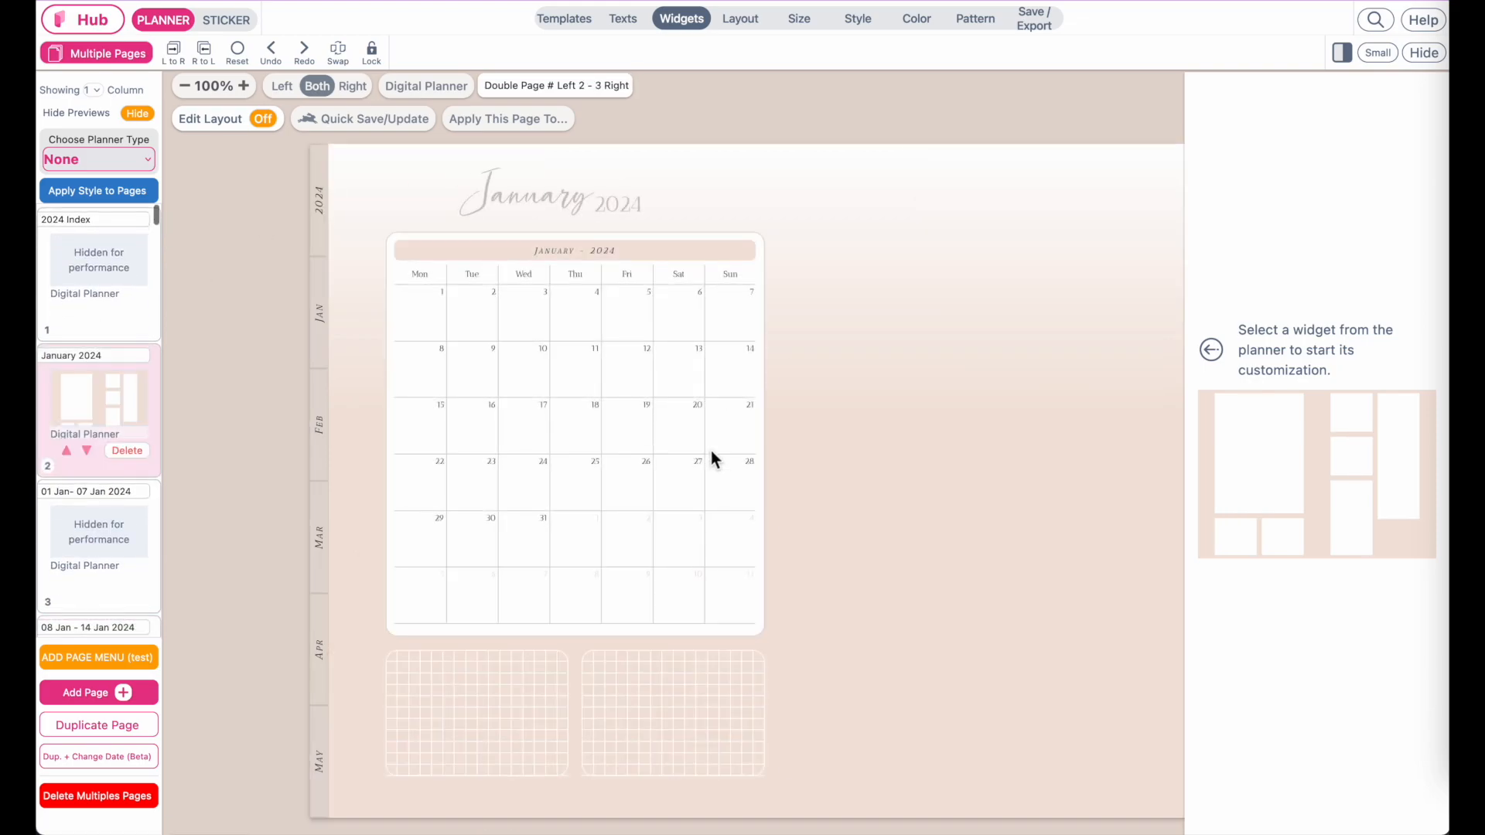
scroll(567, 755, up, 5)
scroll(566, 755, down, 12)
scroll(566, 755, right, 4)
scroll(567, 755, up, 2)
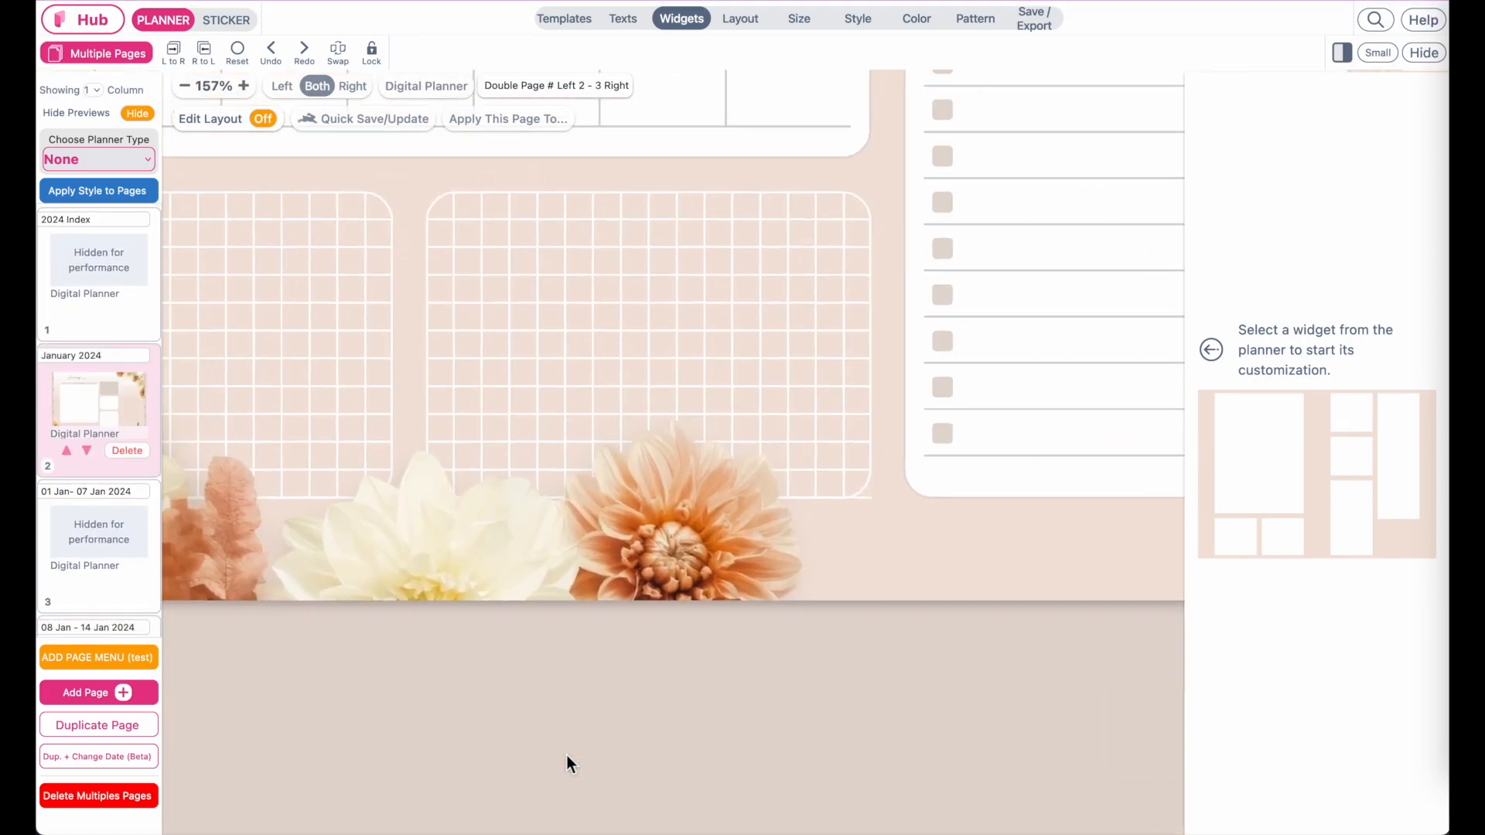
scroll(573, 762, up, 3)
scroll(572, 762, right, 2)
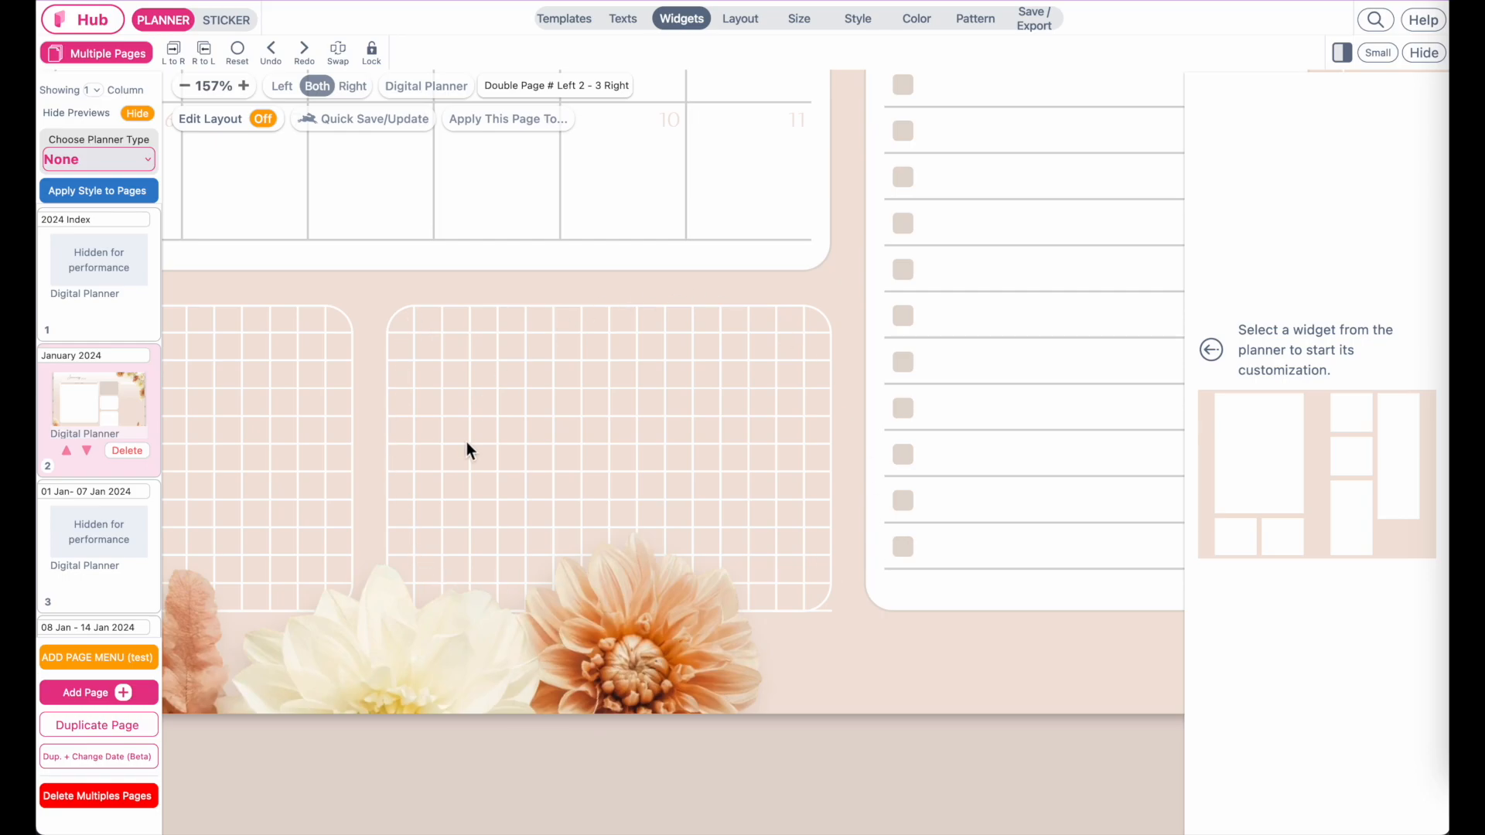
scroll(691, 559, down, 3)
scroll(691, 559, up, 6)
scroll(692, 559, left, 2)
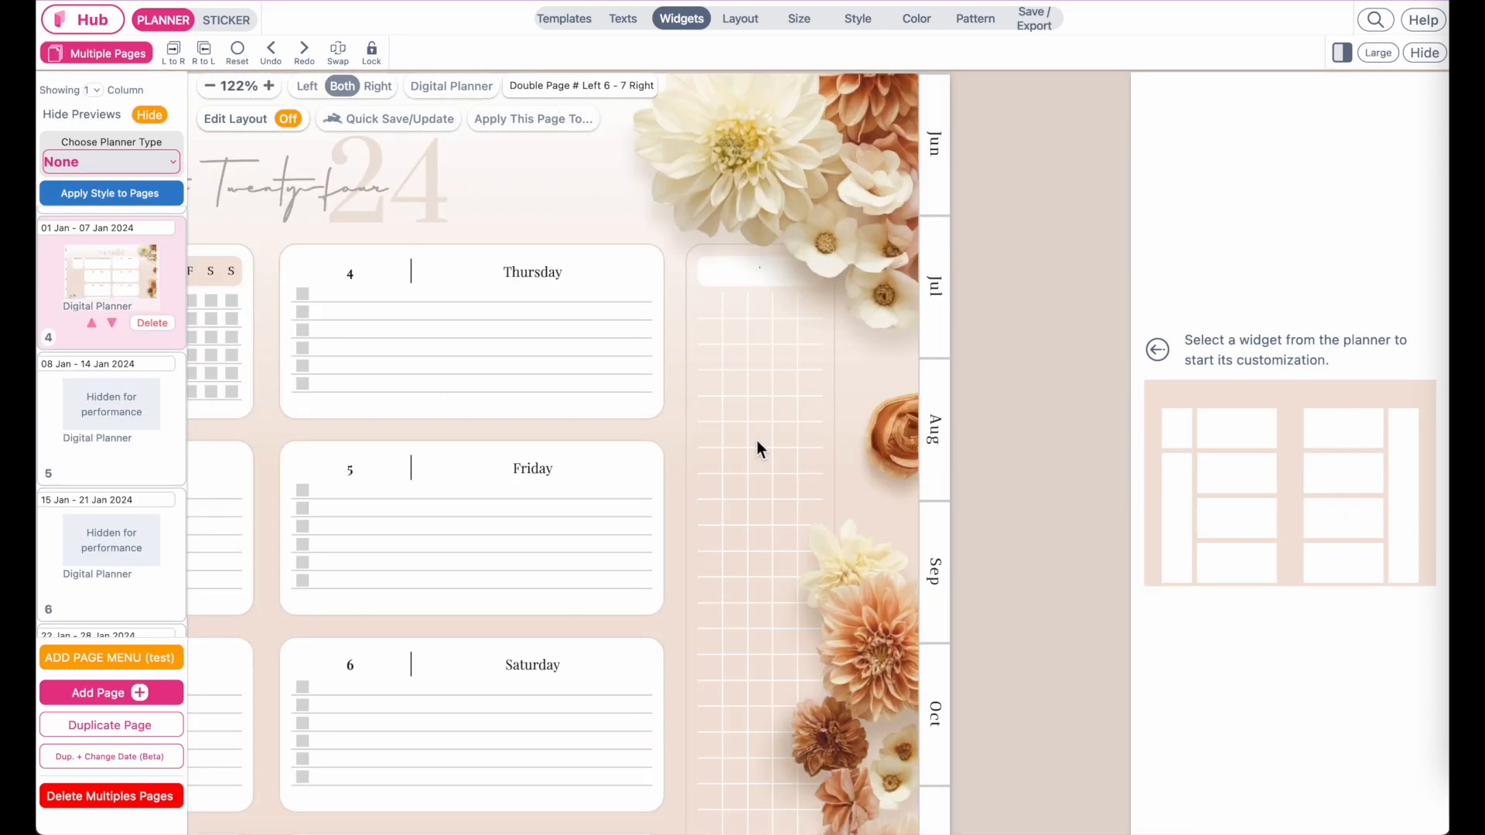
Apply the Classic 4 style to only the grid column on the weekly page.
click(757, 443)
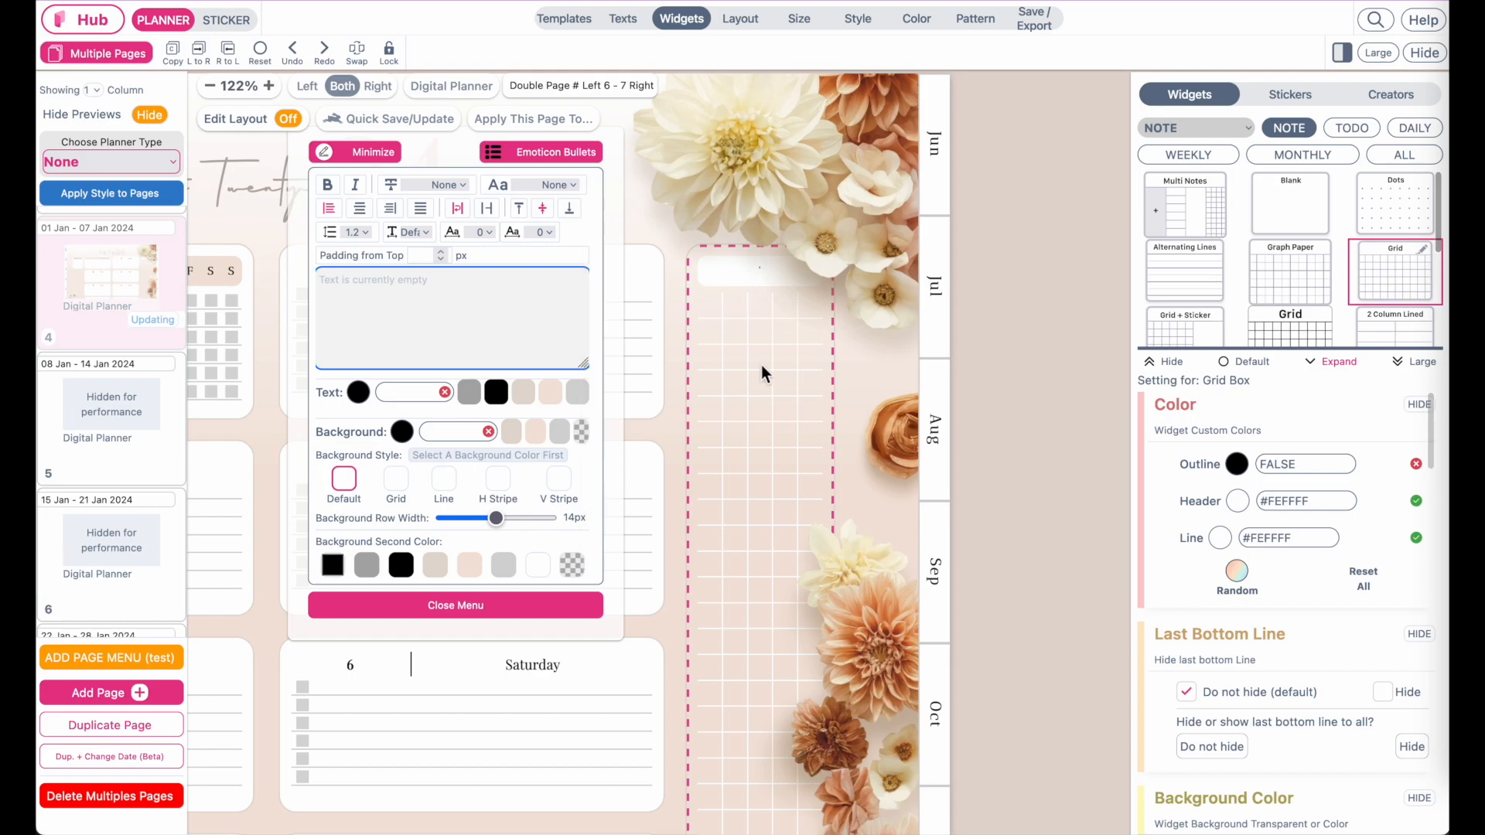
click(343, 151)
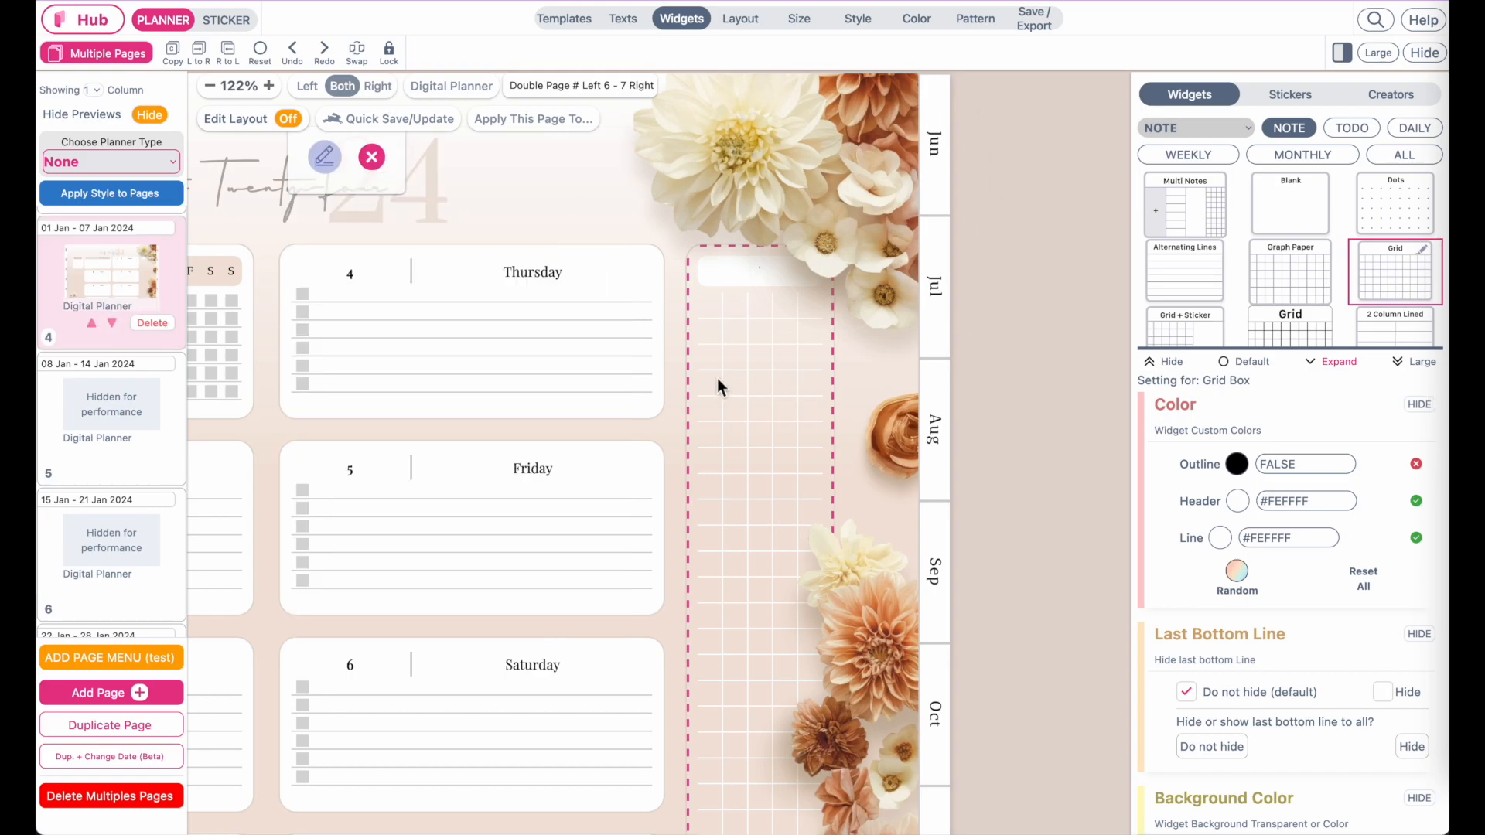
click(859, 19)
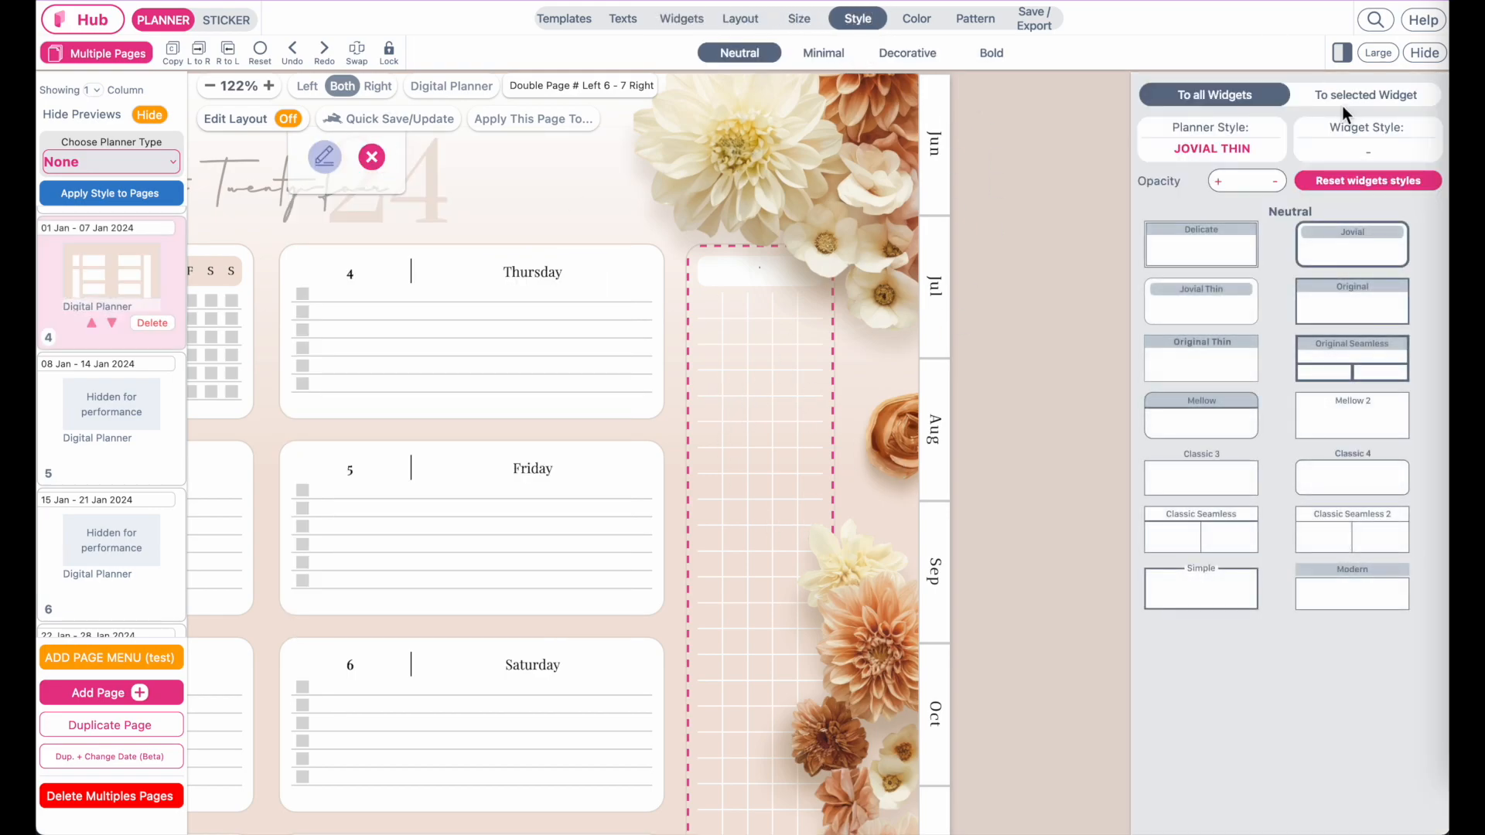
click(1367, 103)
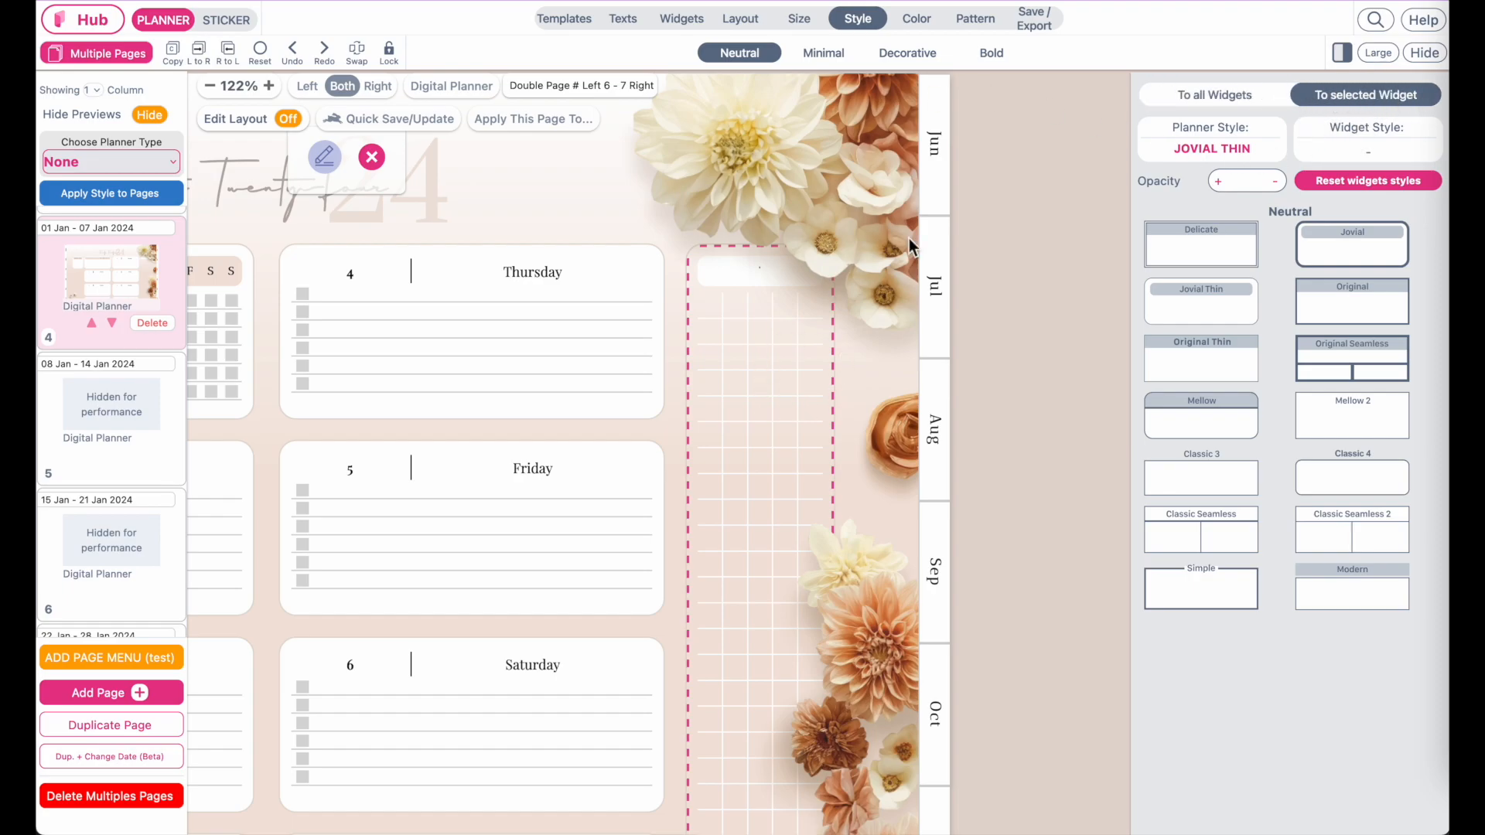
click(1366, 483)
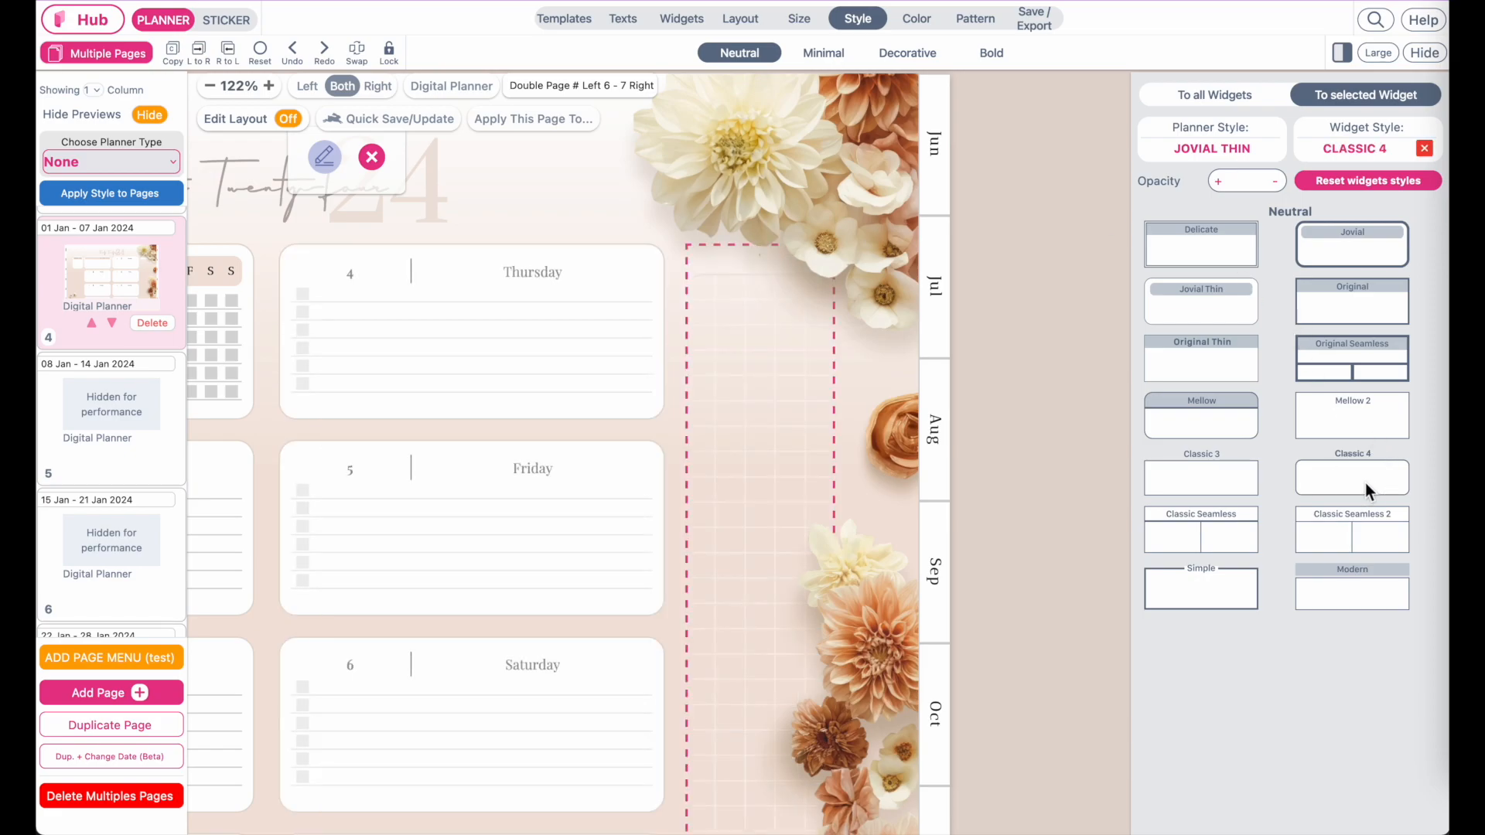
click(1083, 525)
Set the grid column's custom outline colour to Snow white.
click(764, 443)
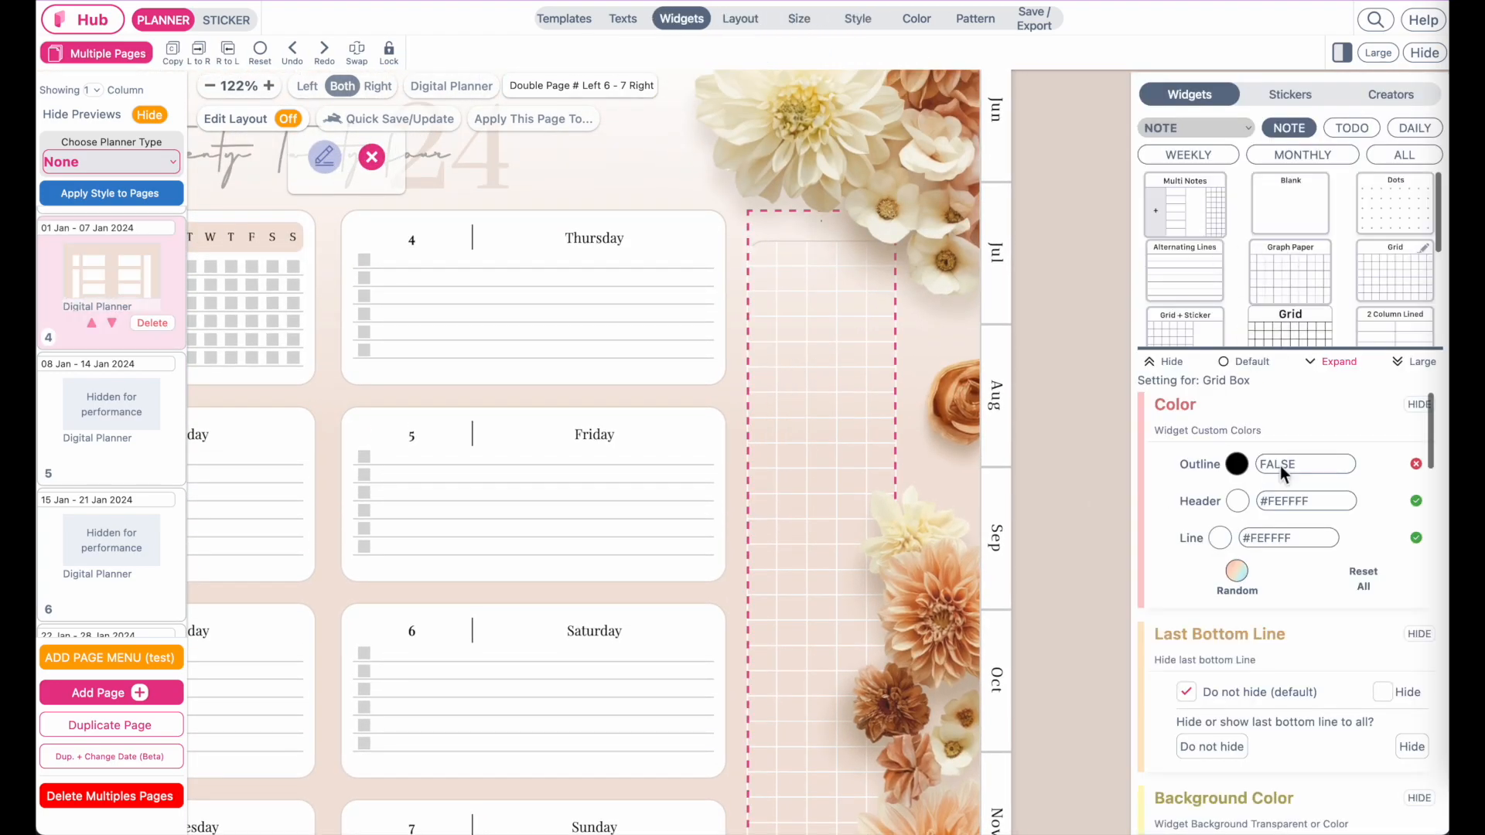
scroll(1276, 714, down, 1)
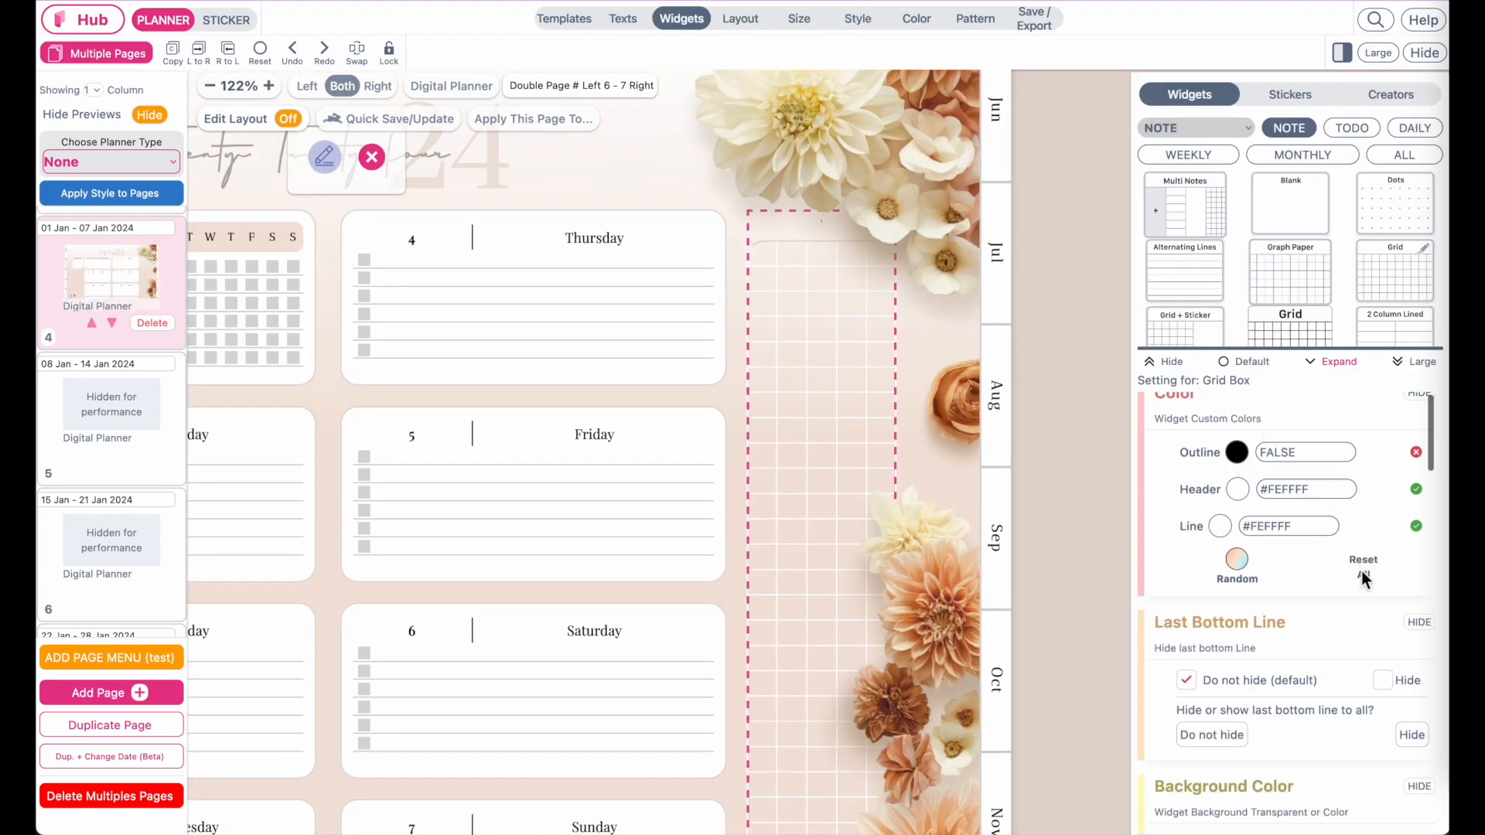
click(1237, 453)
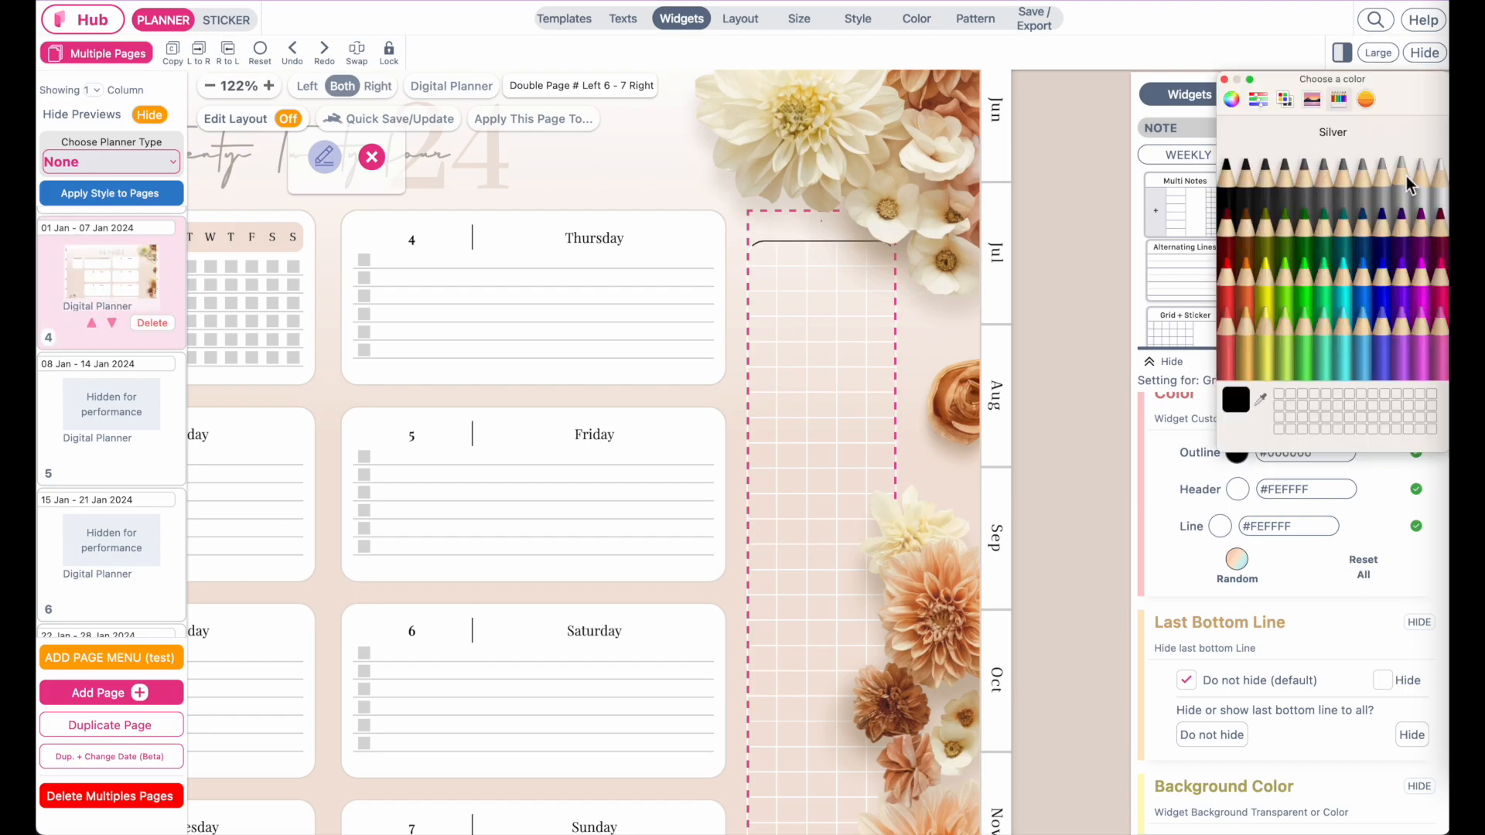
click(1440, 196)
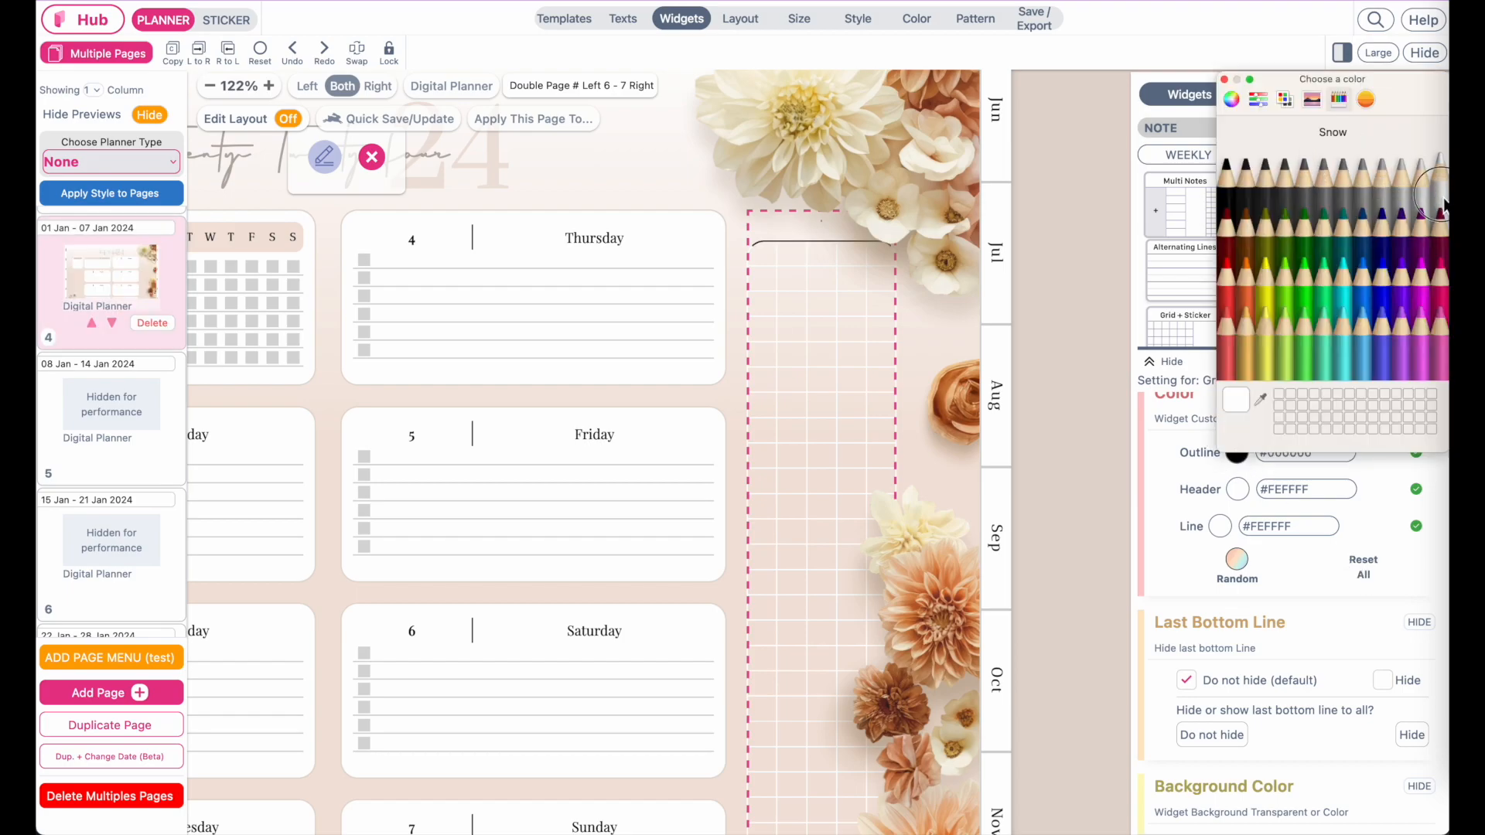
click(1225, 80)
Clear the grid column's header text and remove its header.
scroll(1263, 563, down, 10)
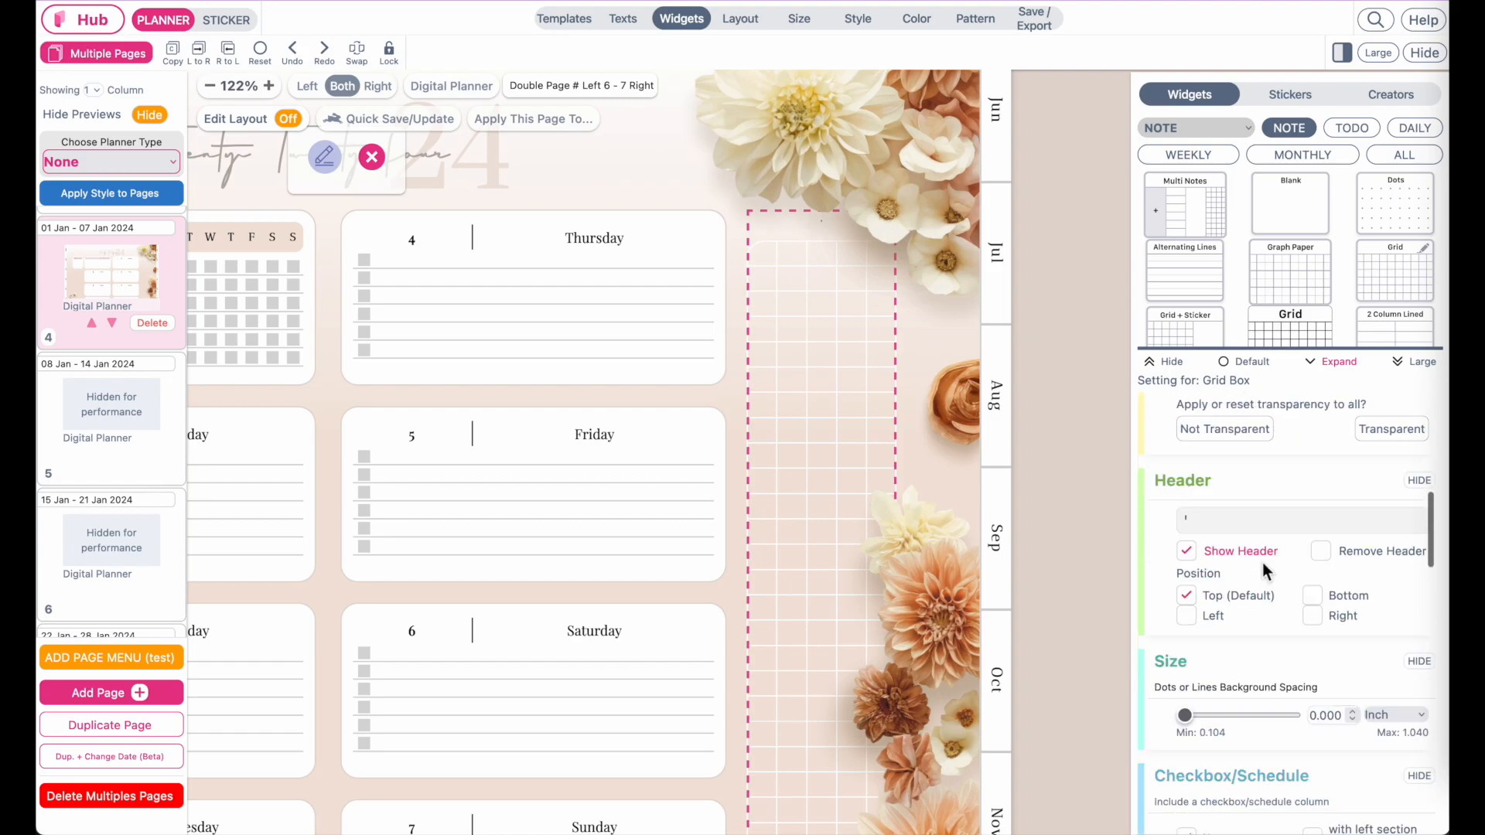
click(1223, 443)
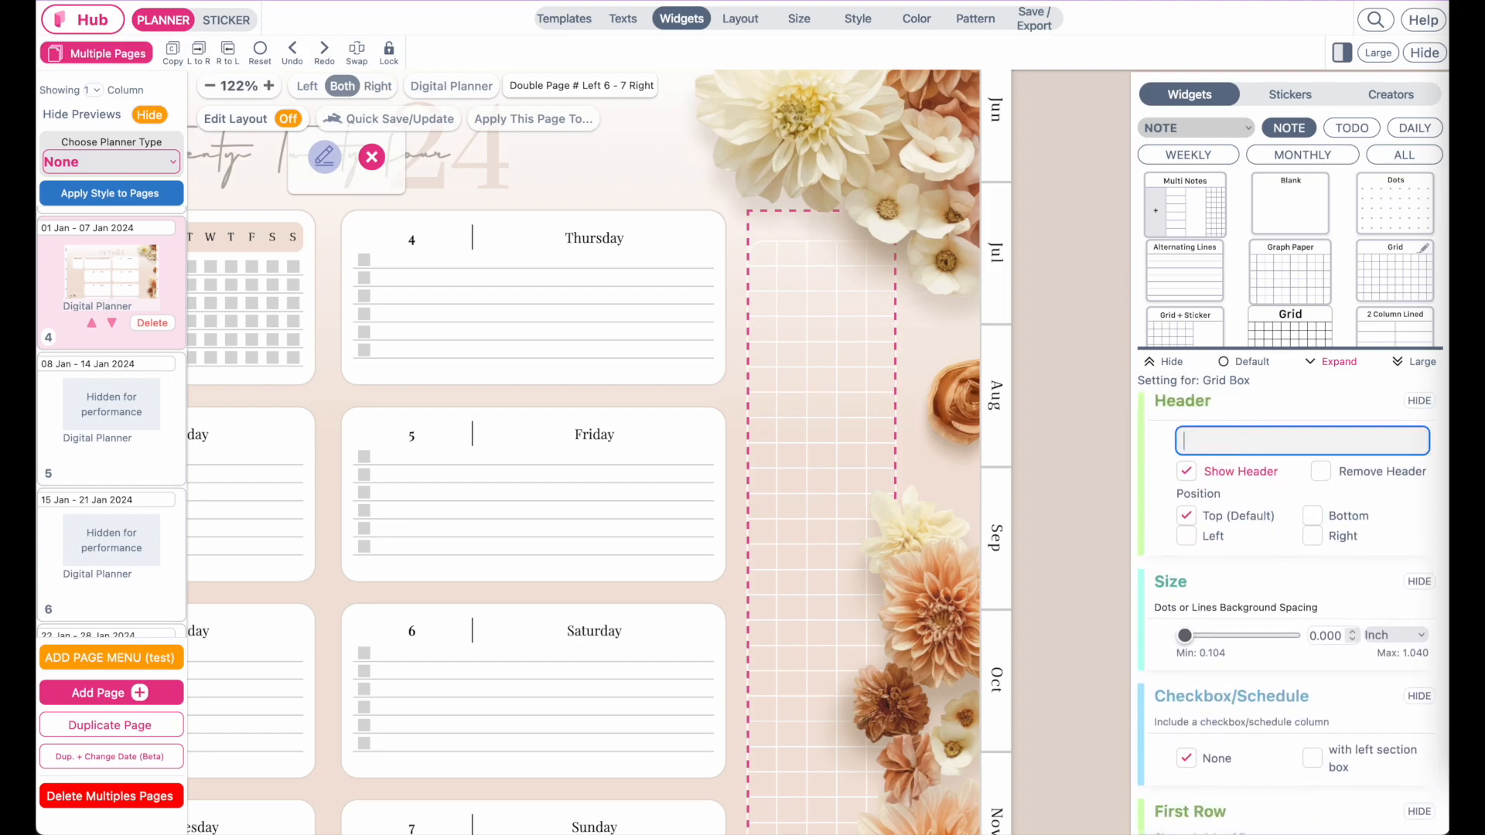
click(1320, 471)
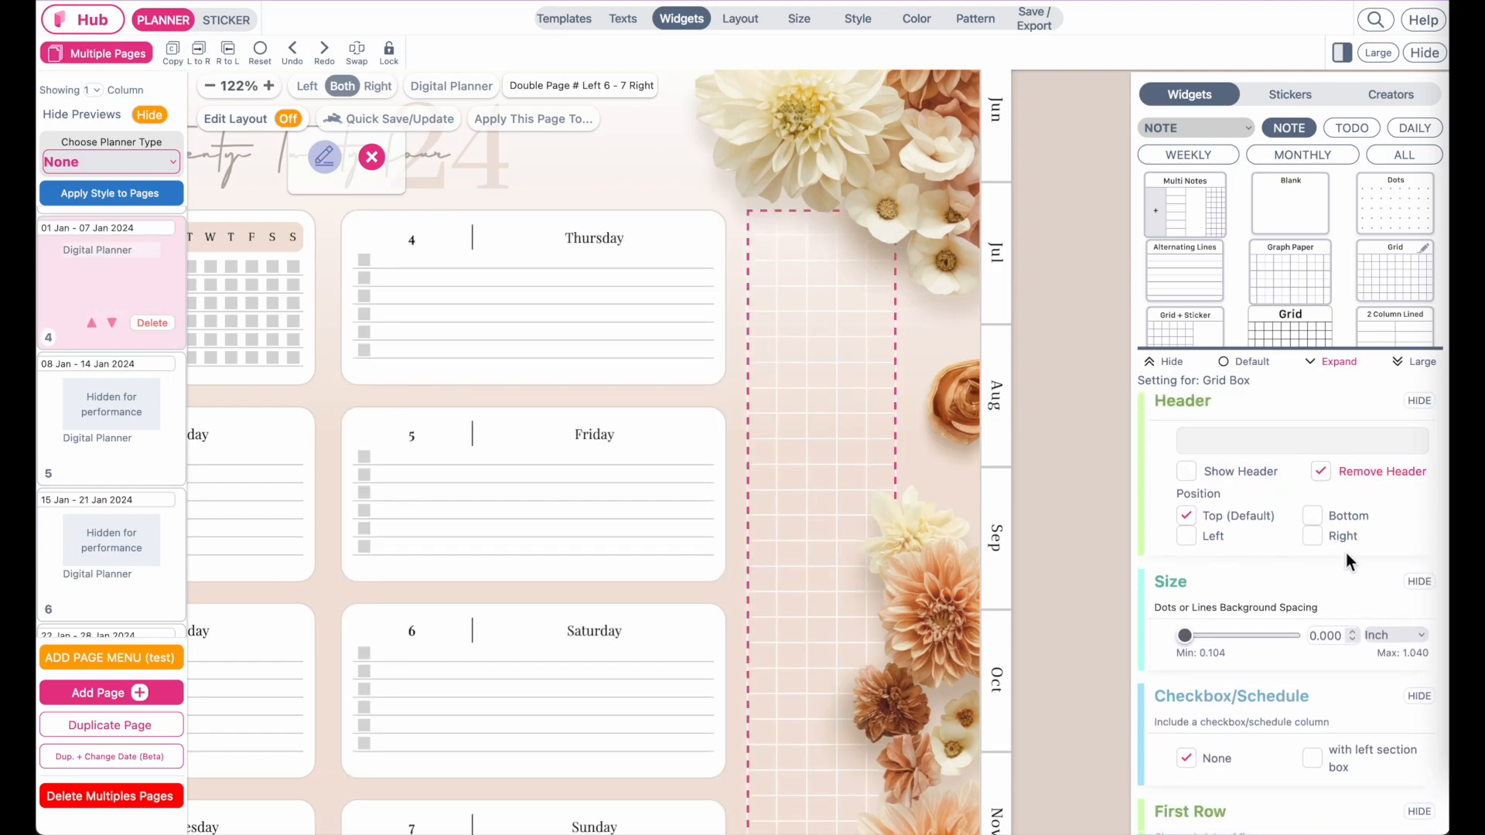
Reduce the grid column's line spacing to 0.104 inch.
scroll(1238, 542, down, 2)
mouse_move(1186, 502)
mouse_down()
mouse_move(1210, 501)
mouse_move(1185, 501)
mouse_move(1185, 515)
mouse_up()
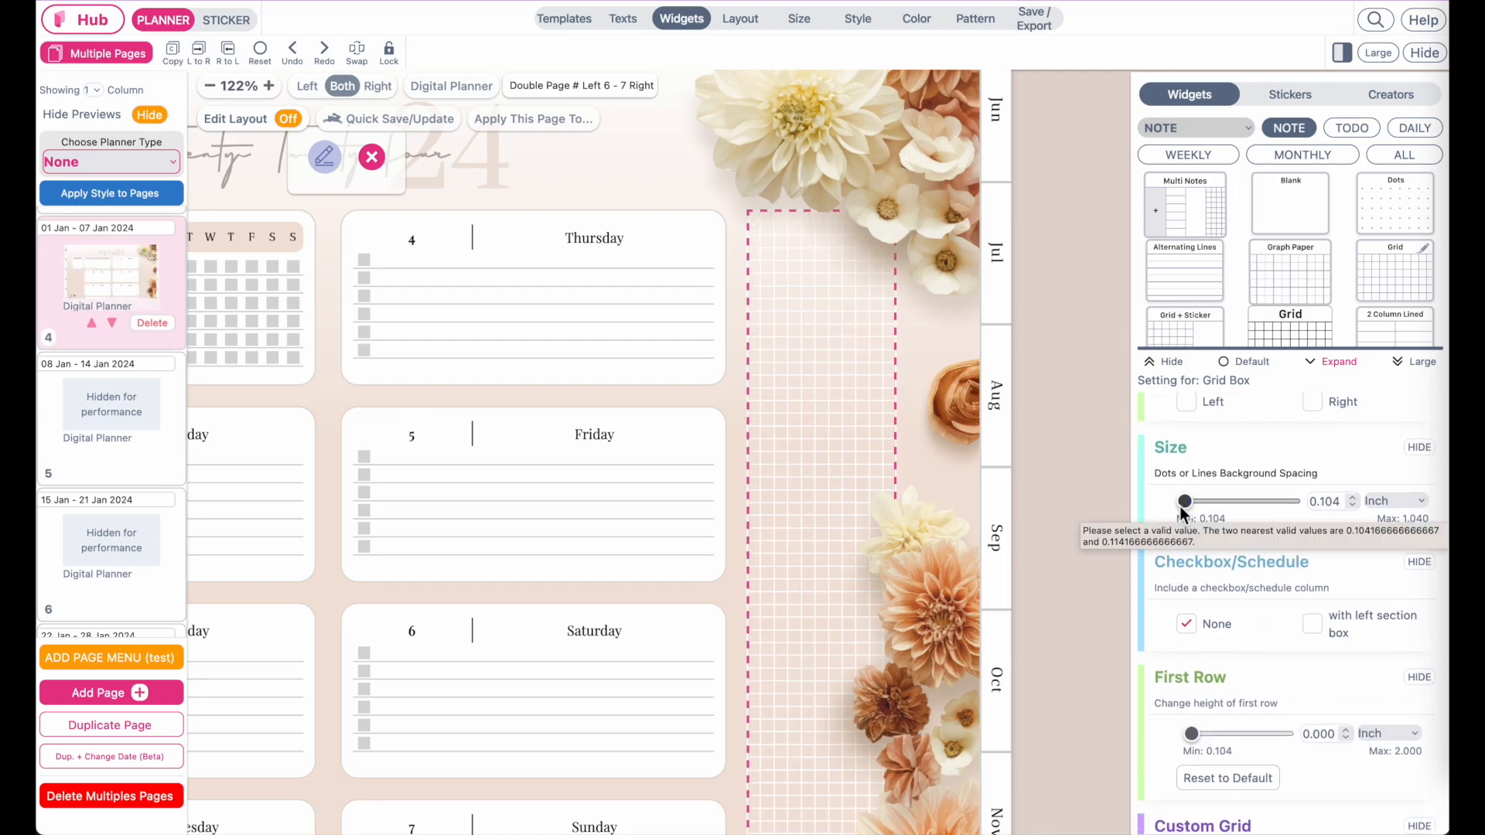
click(1061, 452)
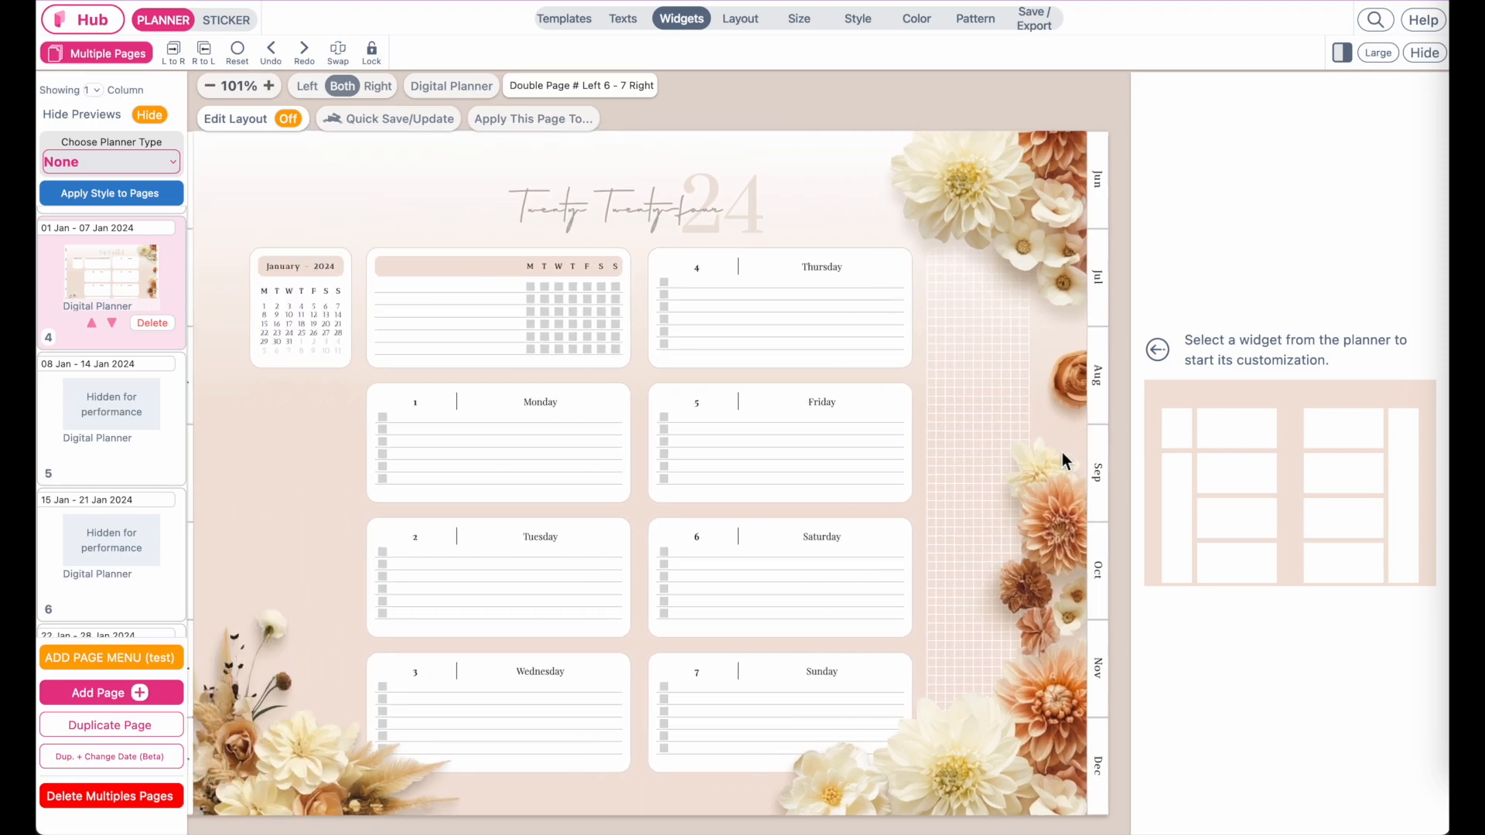
click(960, 435)
Enable layout editing, remove the empty four-box widget below the mini January calendar, and extend the calendar downward to 297 px high.
click(336, 350)
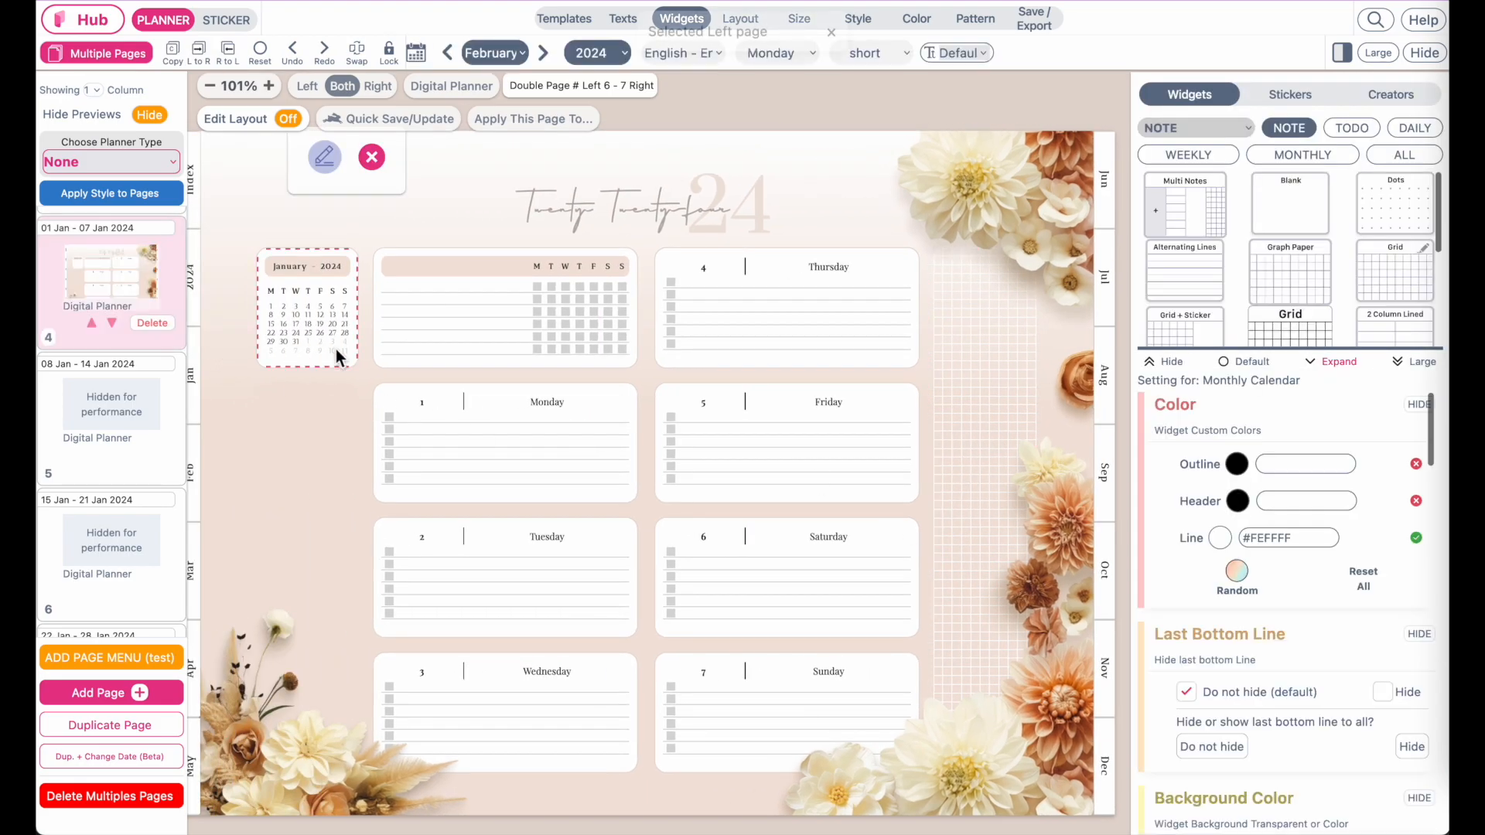
click(290, 121)
click(302, 330)
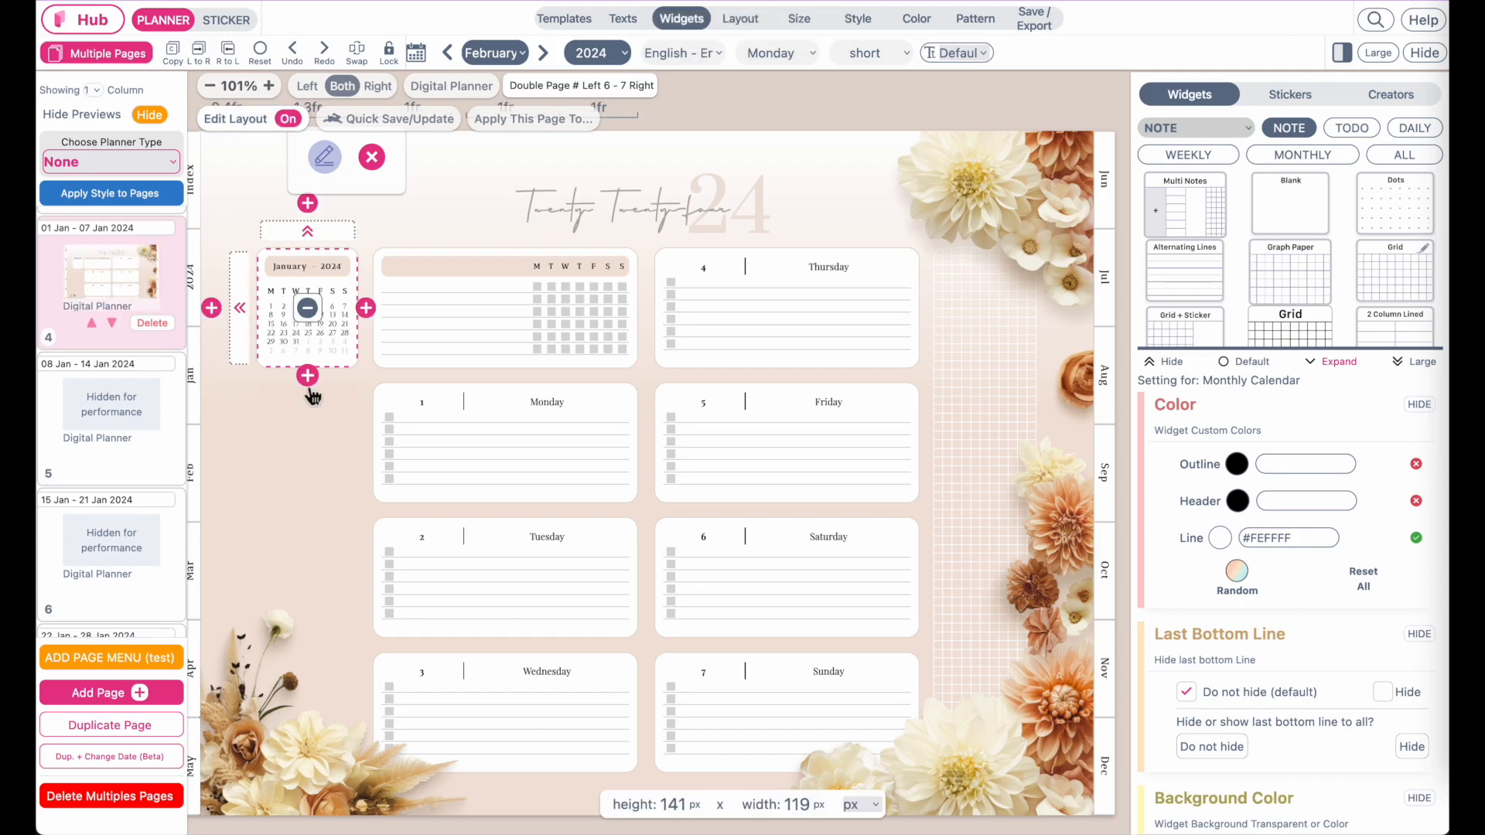
click(309, 464)
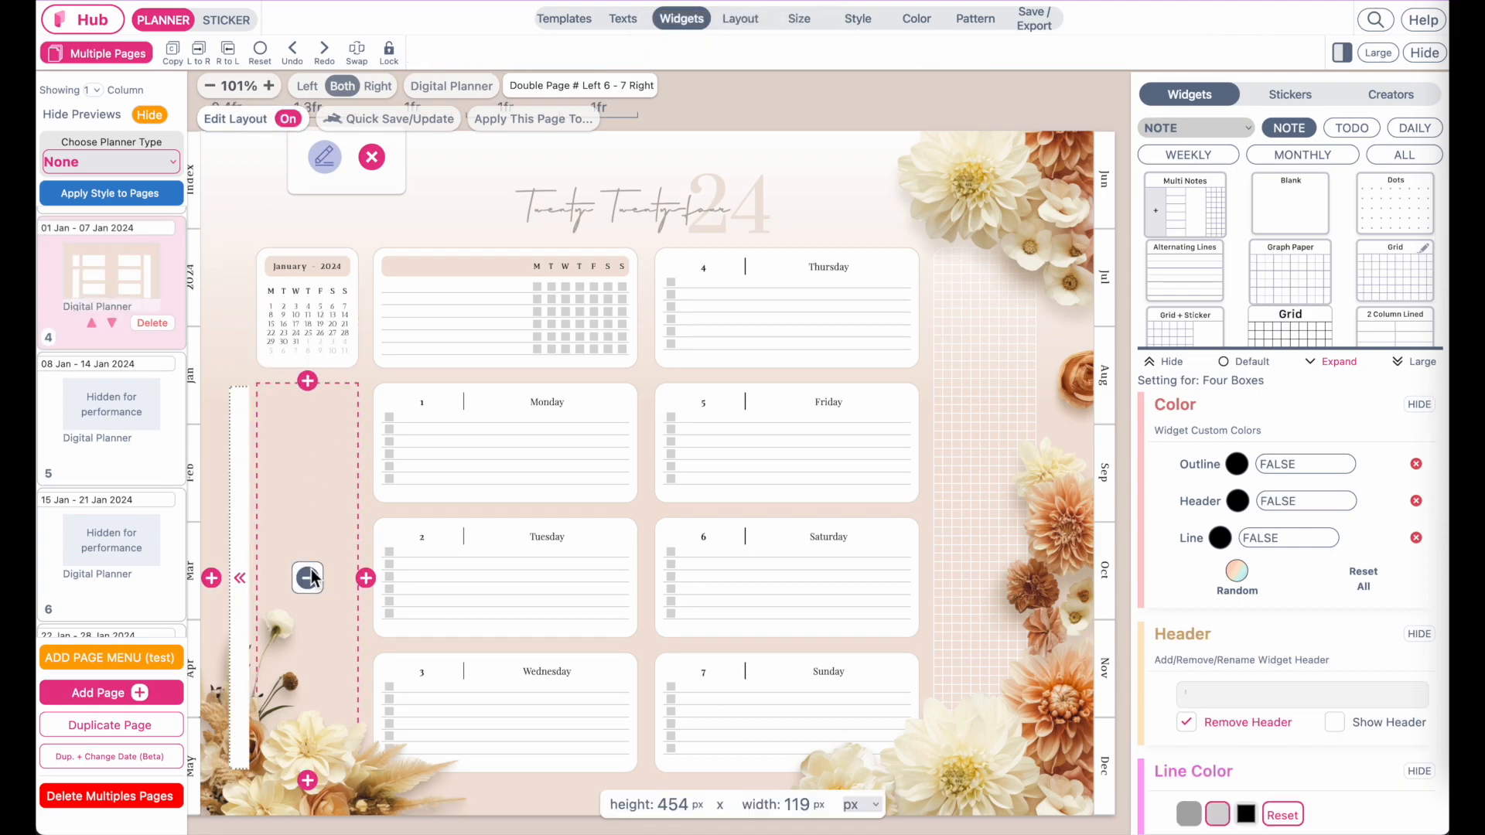
click(308, 574)
click(305, 351)
click(308, 388)
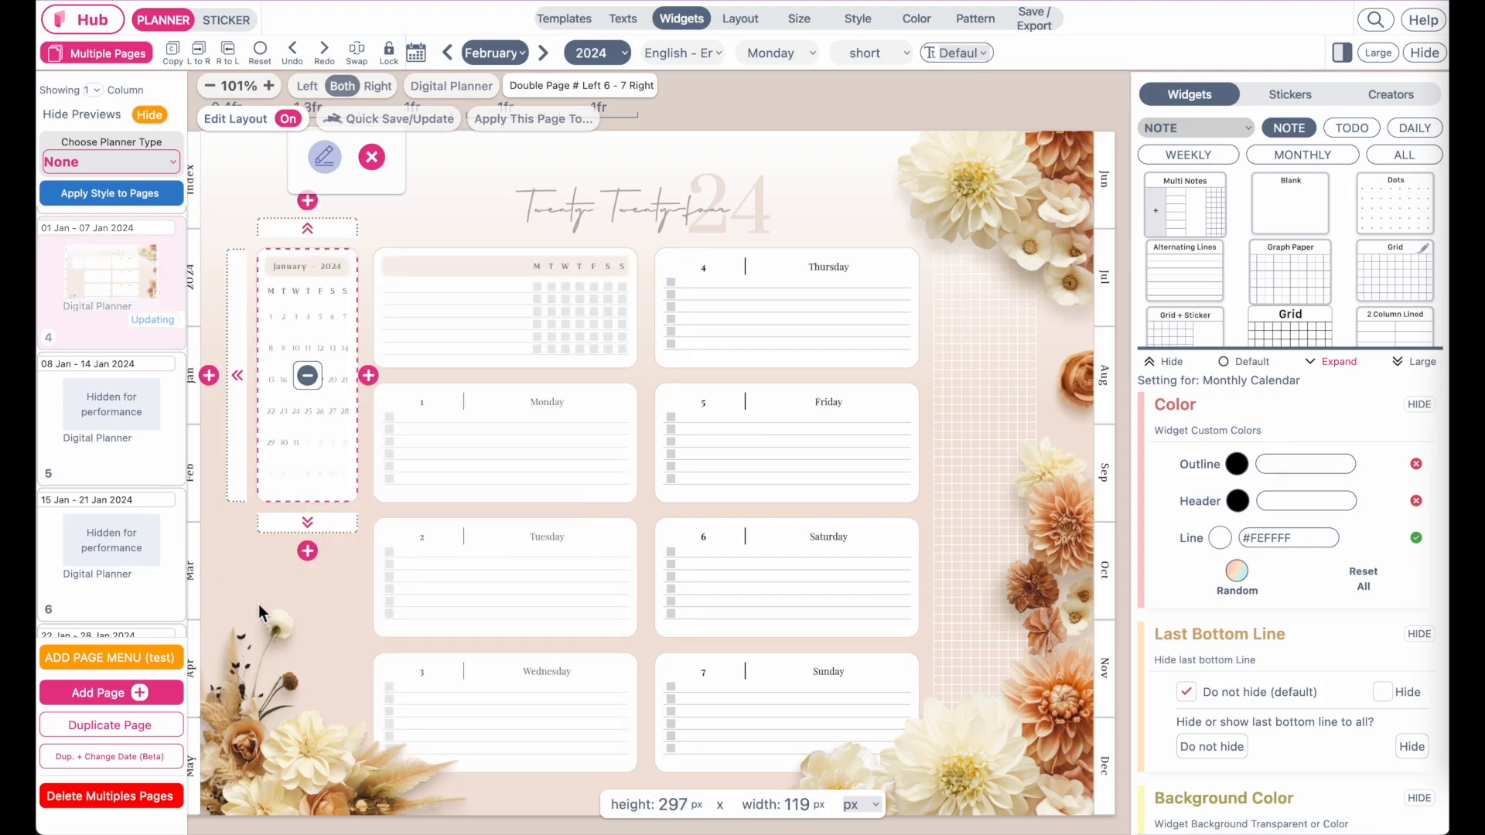
Check the sample planner's pages for reference and make the mini January calendar's background transparent.
scroll(387, 653, left, 1)
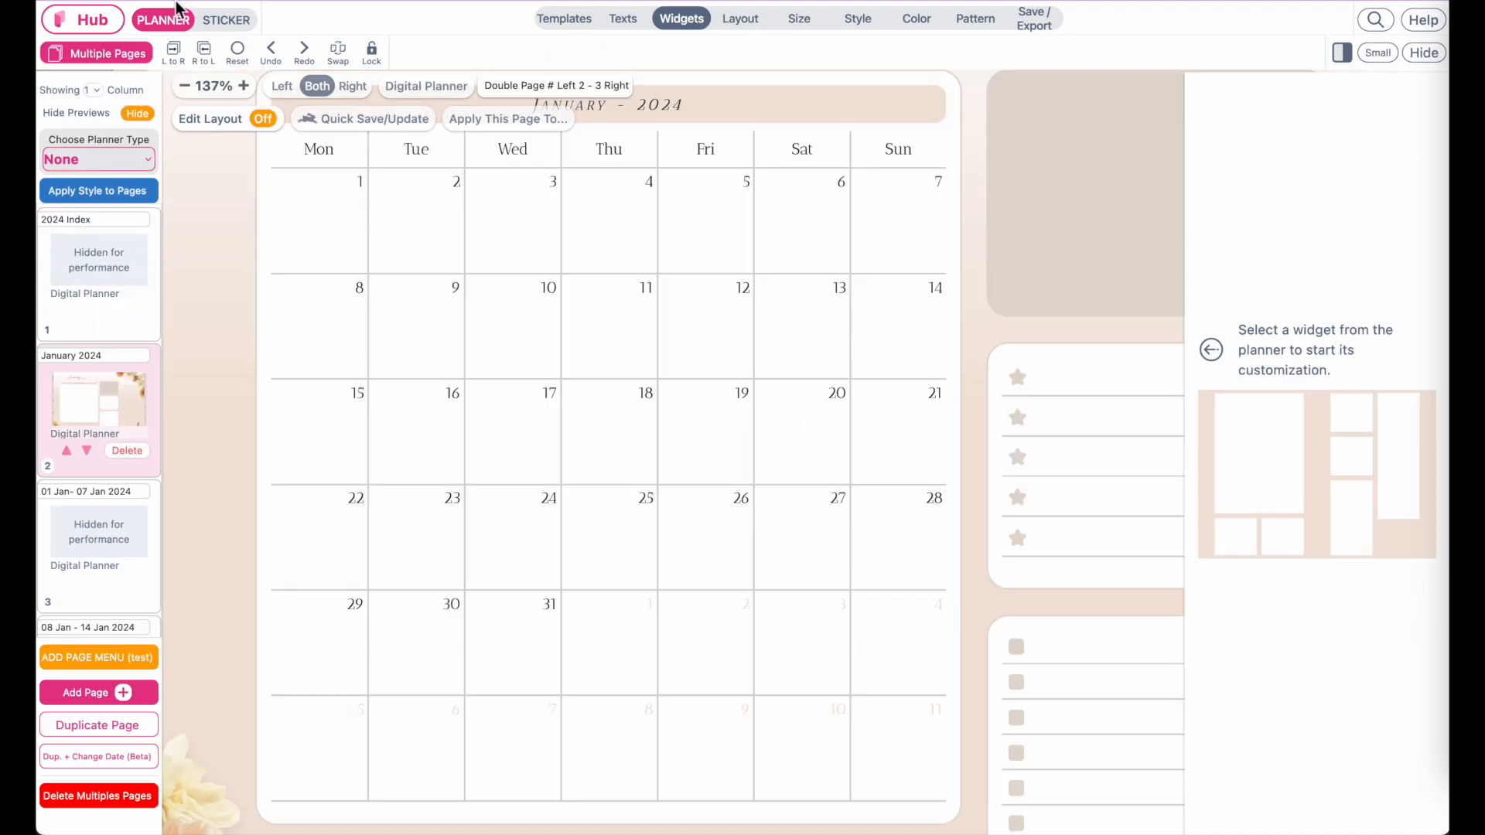
click(93, 532)
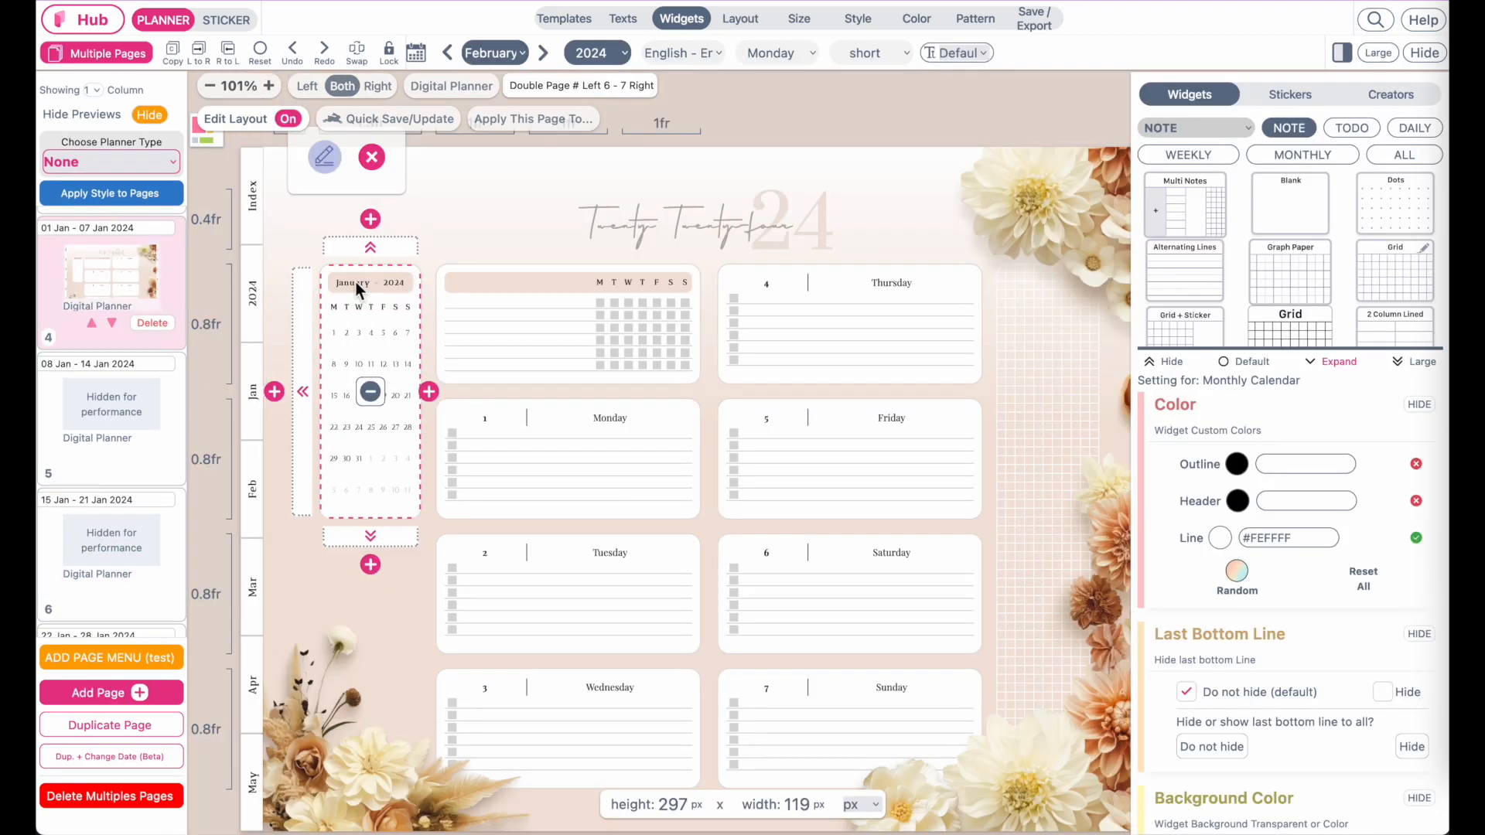
scroll(1369, 634, down, 5)
scroll(1246, 493, up, 1)
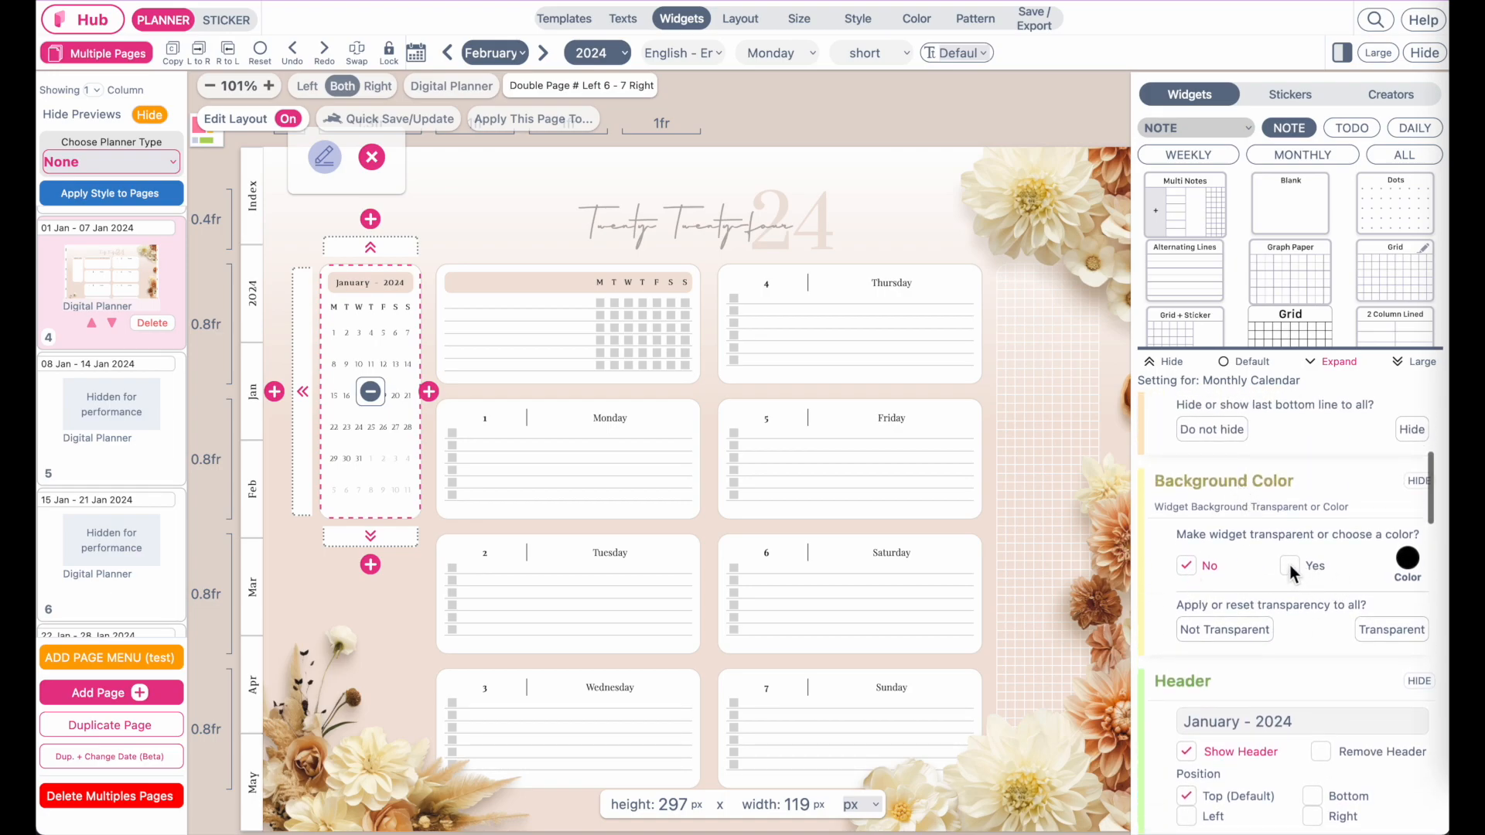
click(1290, 567)
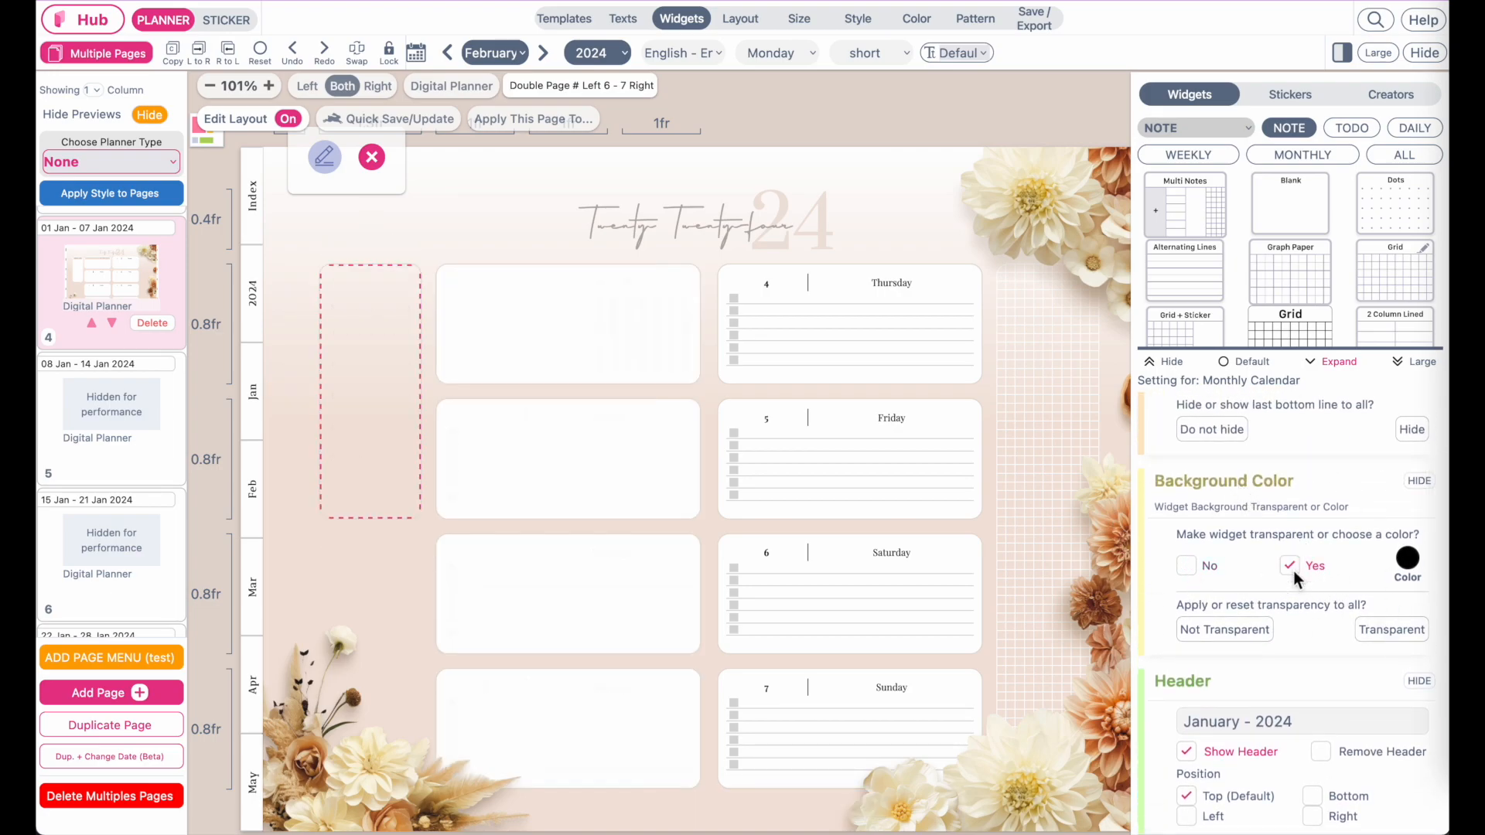
scroll(1293, 569, up, 4)
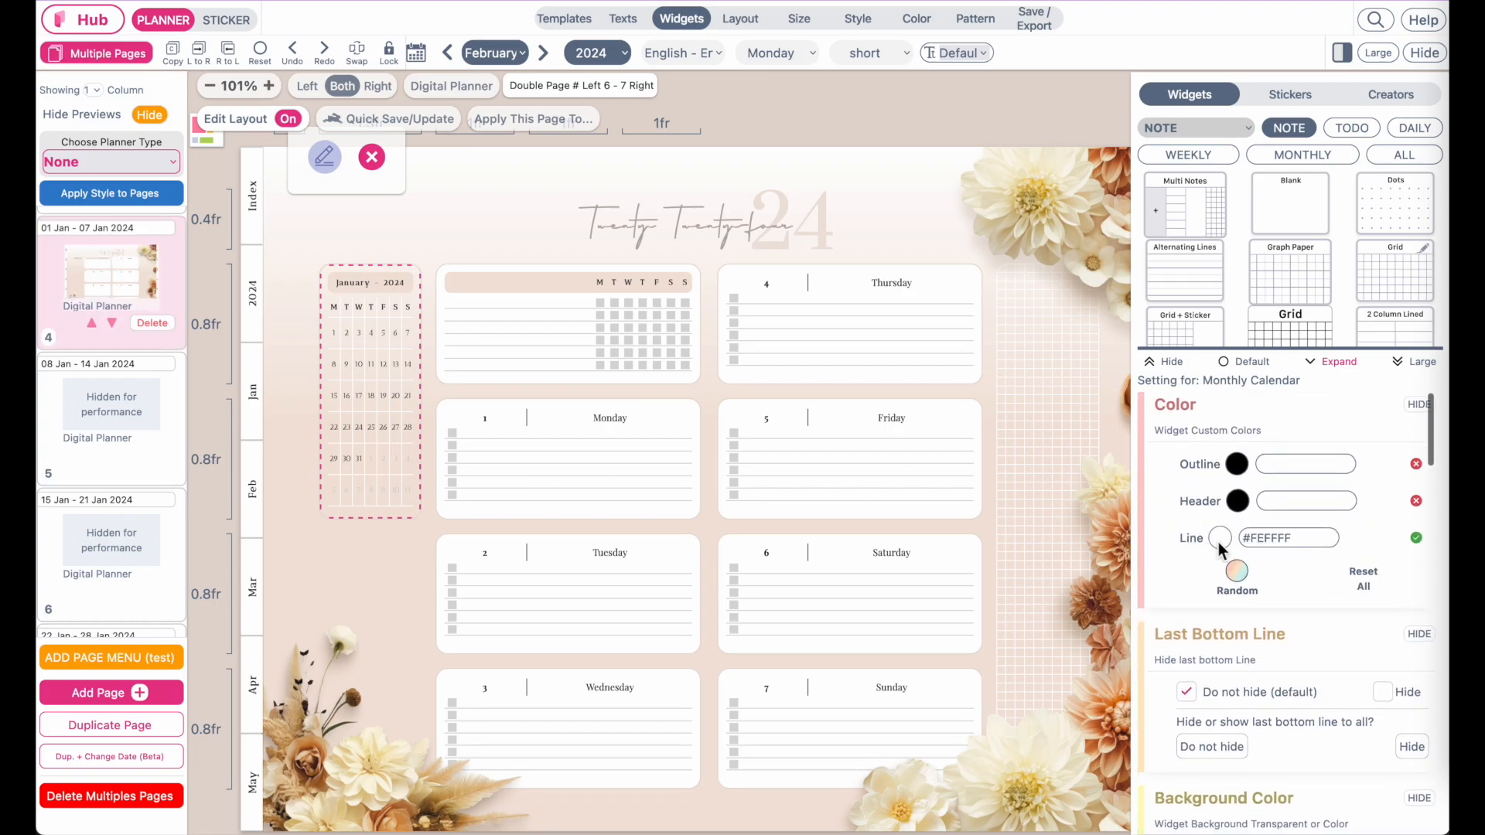
click(1220, 539)
click(1224, 166)
click(1218, 540)
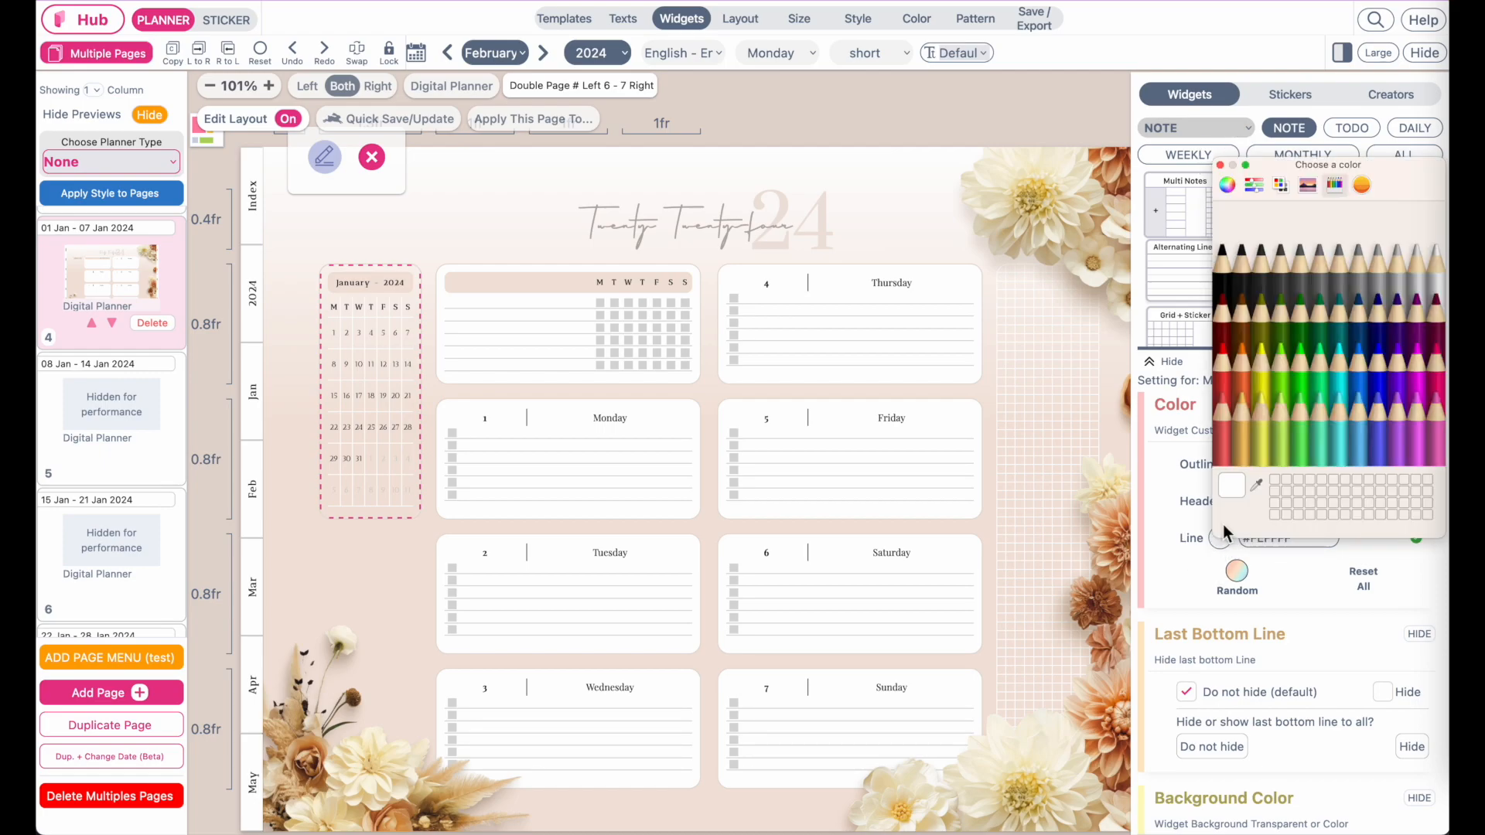
click(1220, 165)
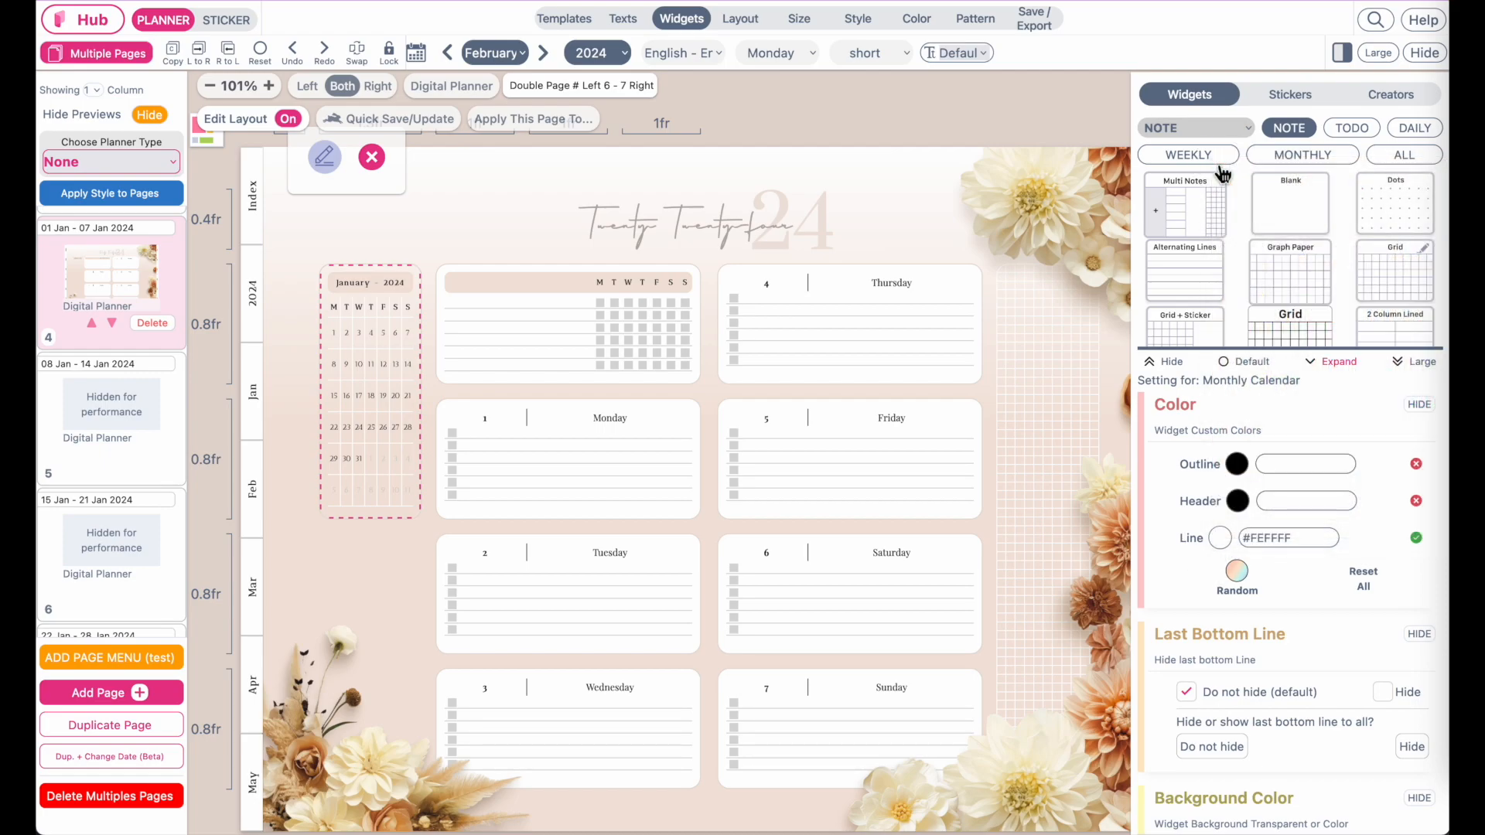
Set the mini January calendar's custom header colour to Snow white (#FEFFFF).
click(1240, 503)
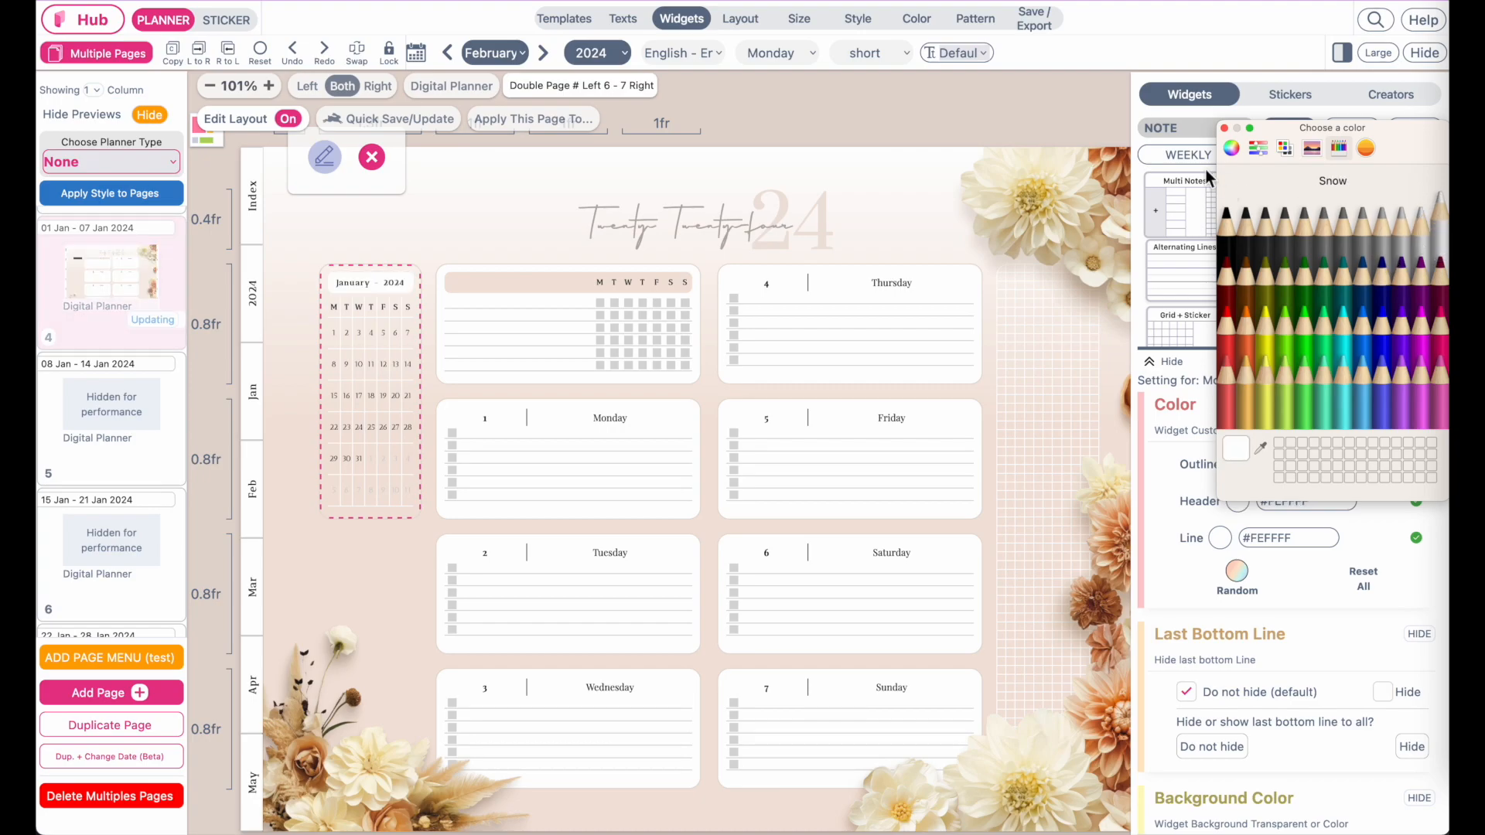
click(1224, 127)
scroll(797, 405, up, 4)
scroll(797, 405, left, 1)
click(496, 435)
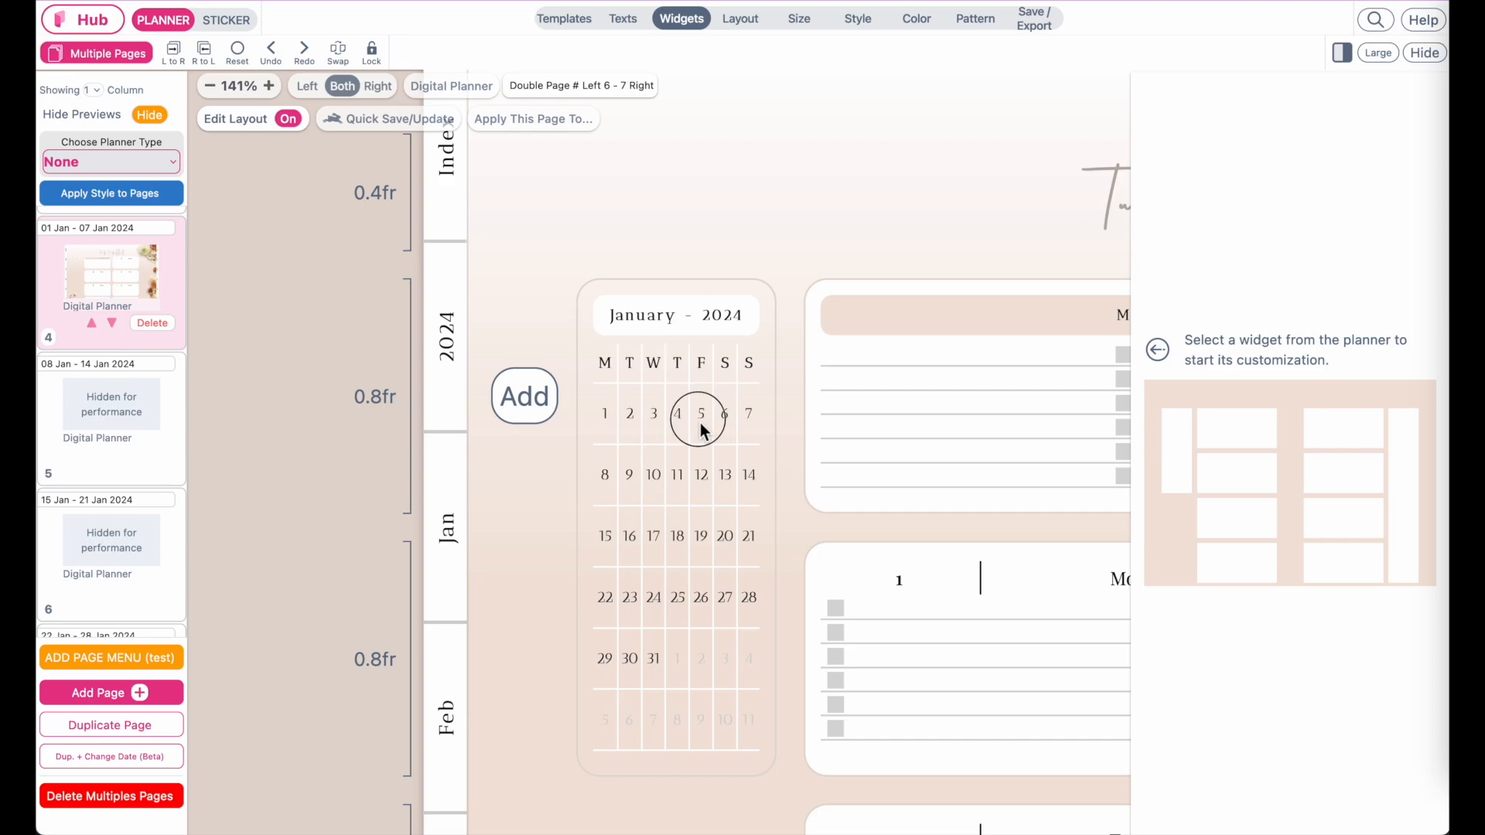
Set the mini January calendar's custom outline colour to Snow white.
click(700, 425)
click(1238, 465)
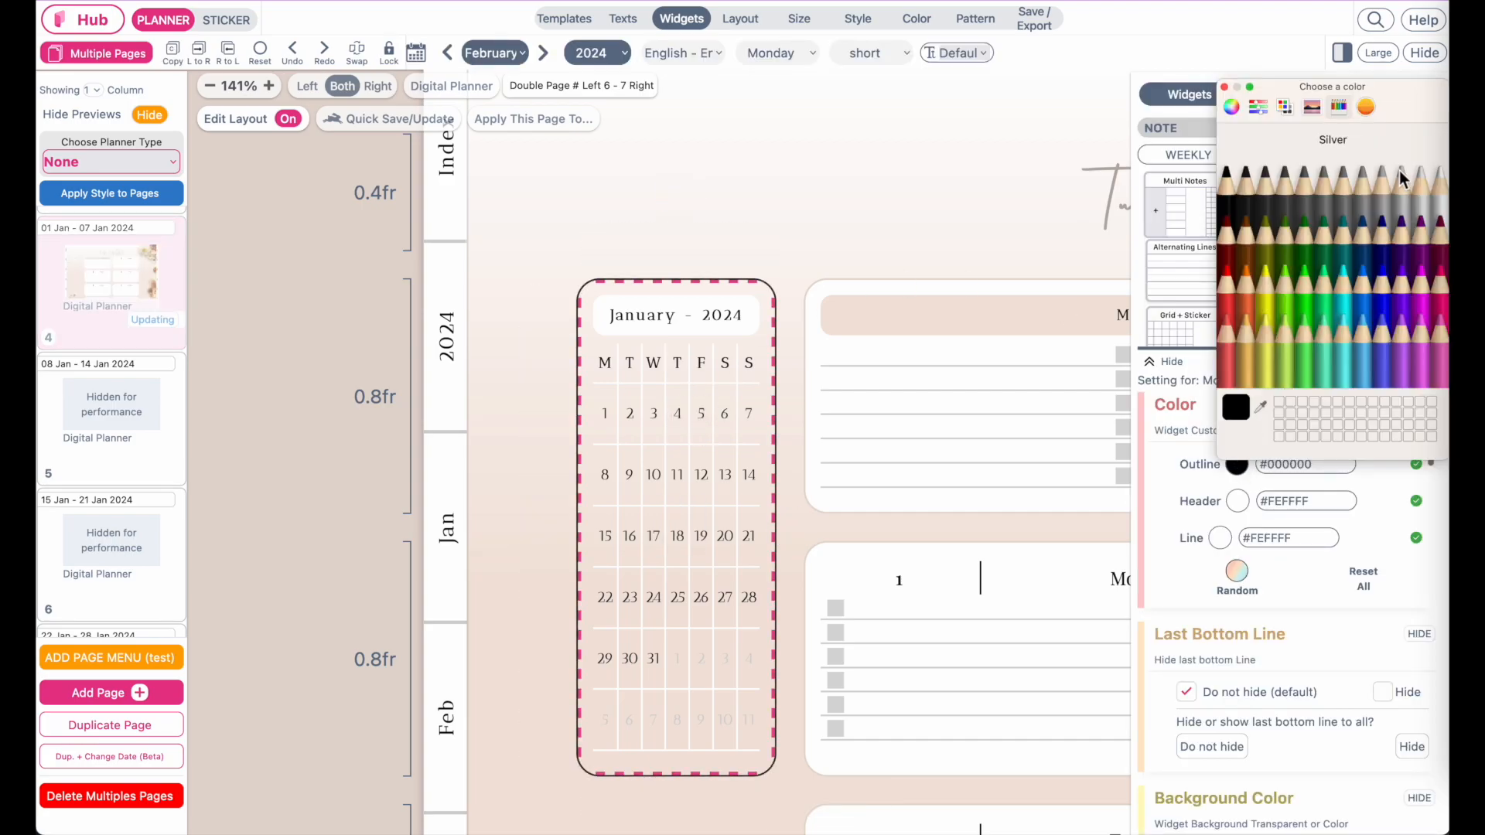
click(1444, 195)
click(1224, 87)
click(826, 233)
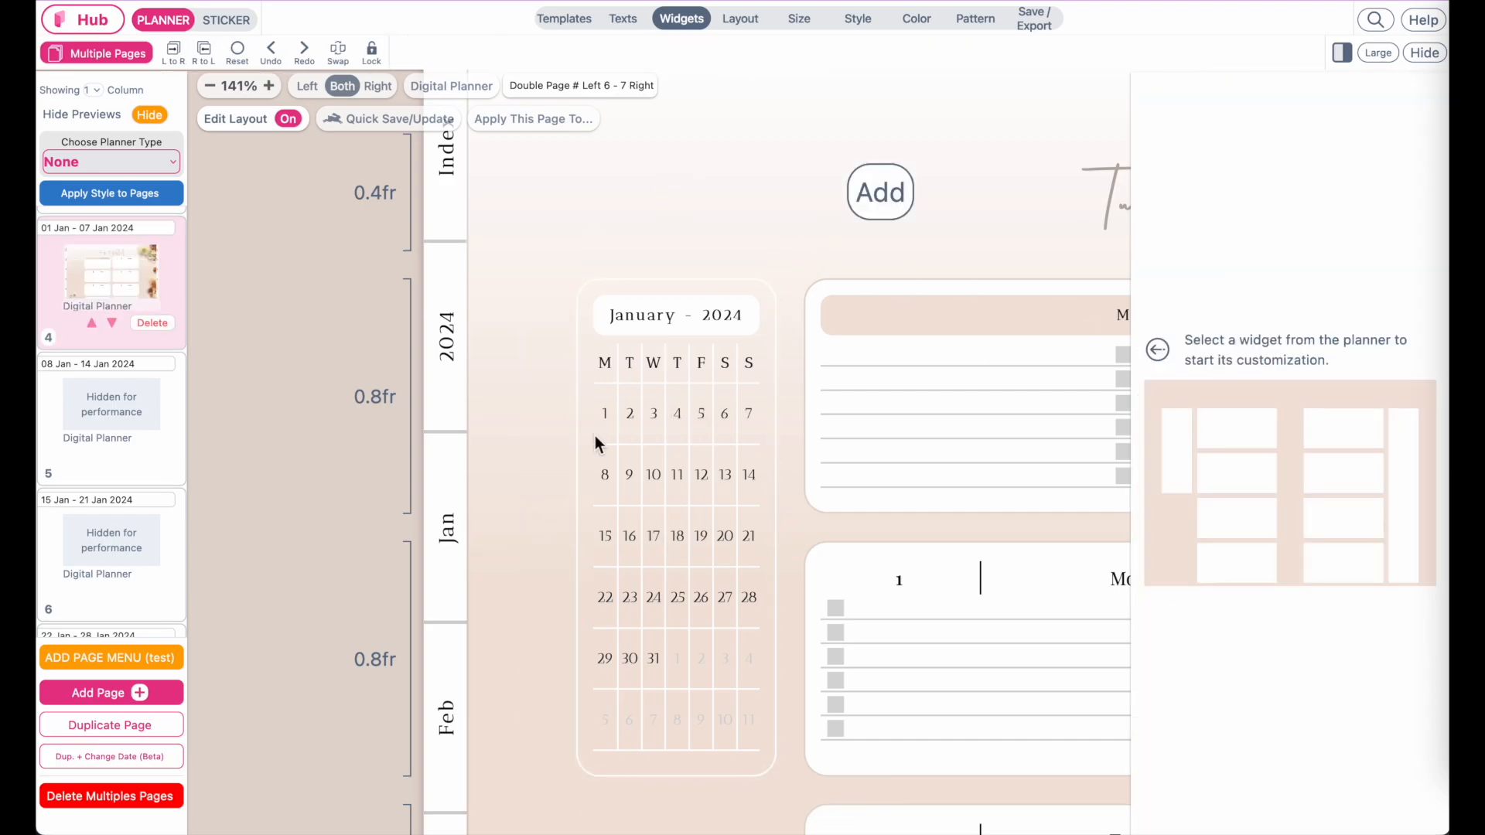
Review the whole weekly page, including the restyled mini calendar, the day boxes and the grid column.
scroll(690, 633, down, 5)
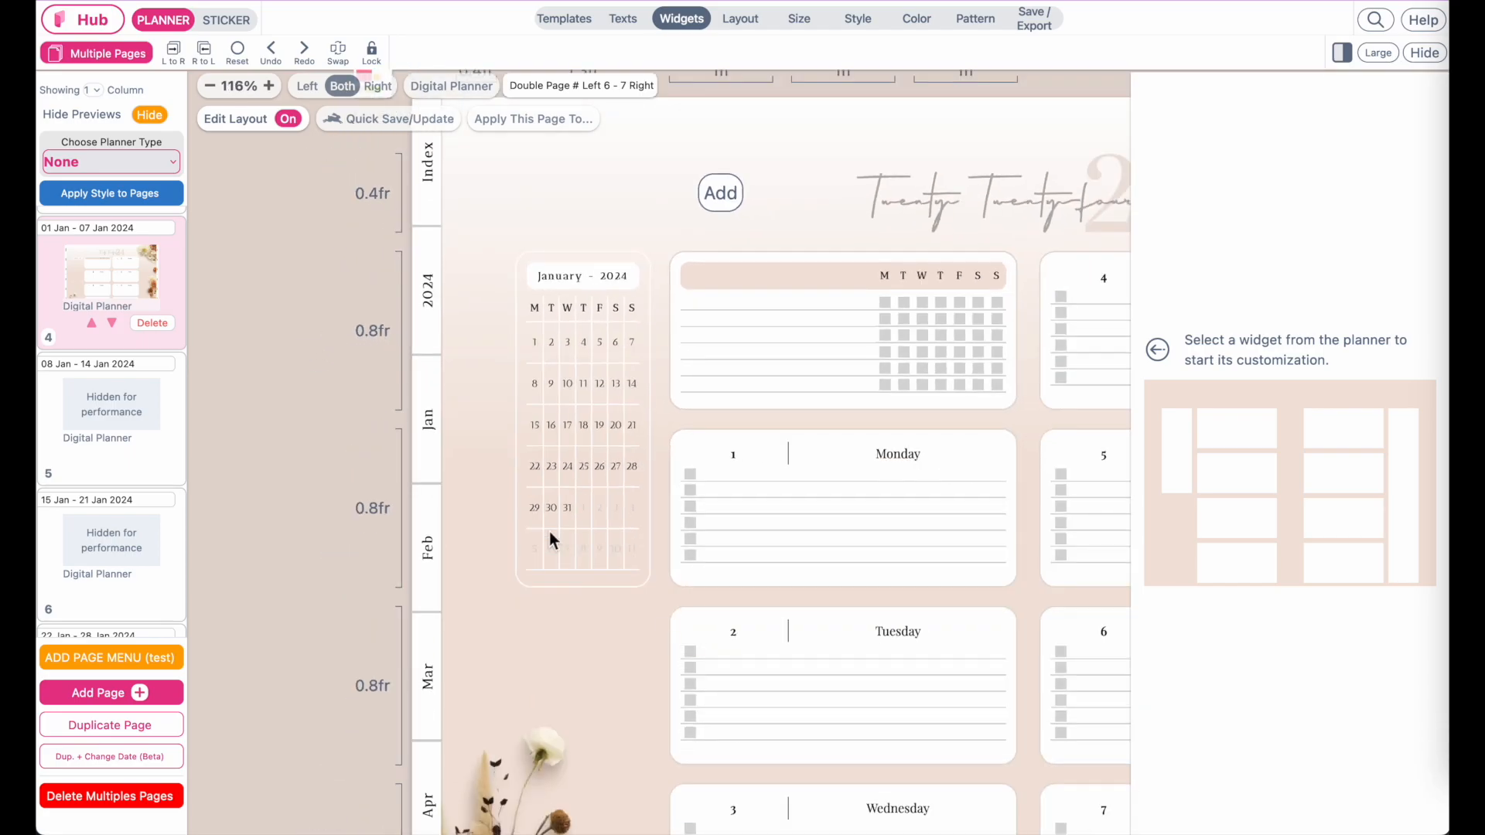
scroll(581, 572, down, 3)
click(598, 463)
click(308, 457)
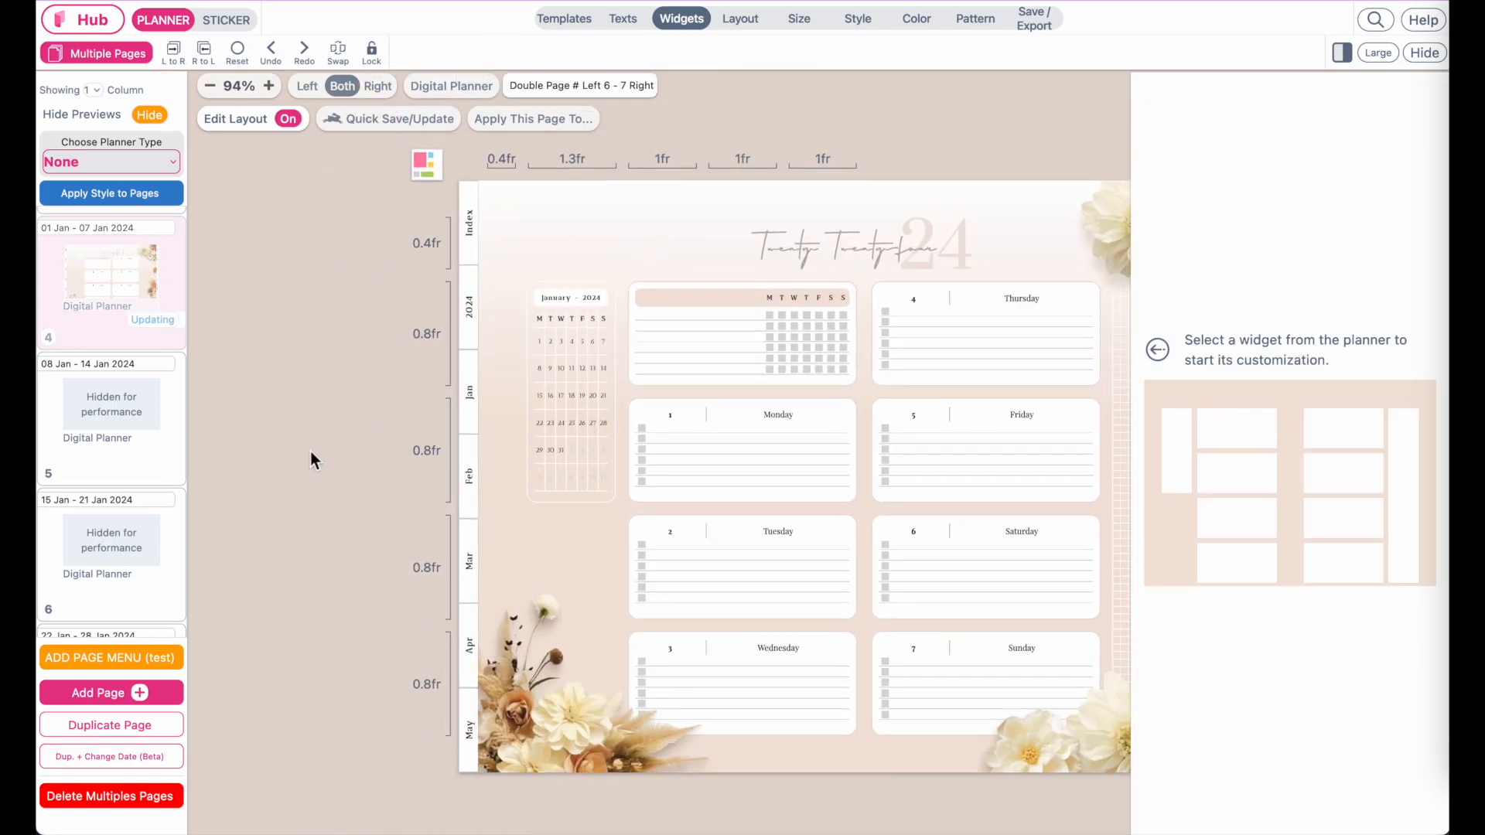
scroll(647, 421, up, 4)
scroll(647, 421, down, 3)
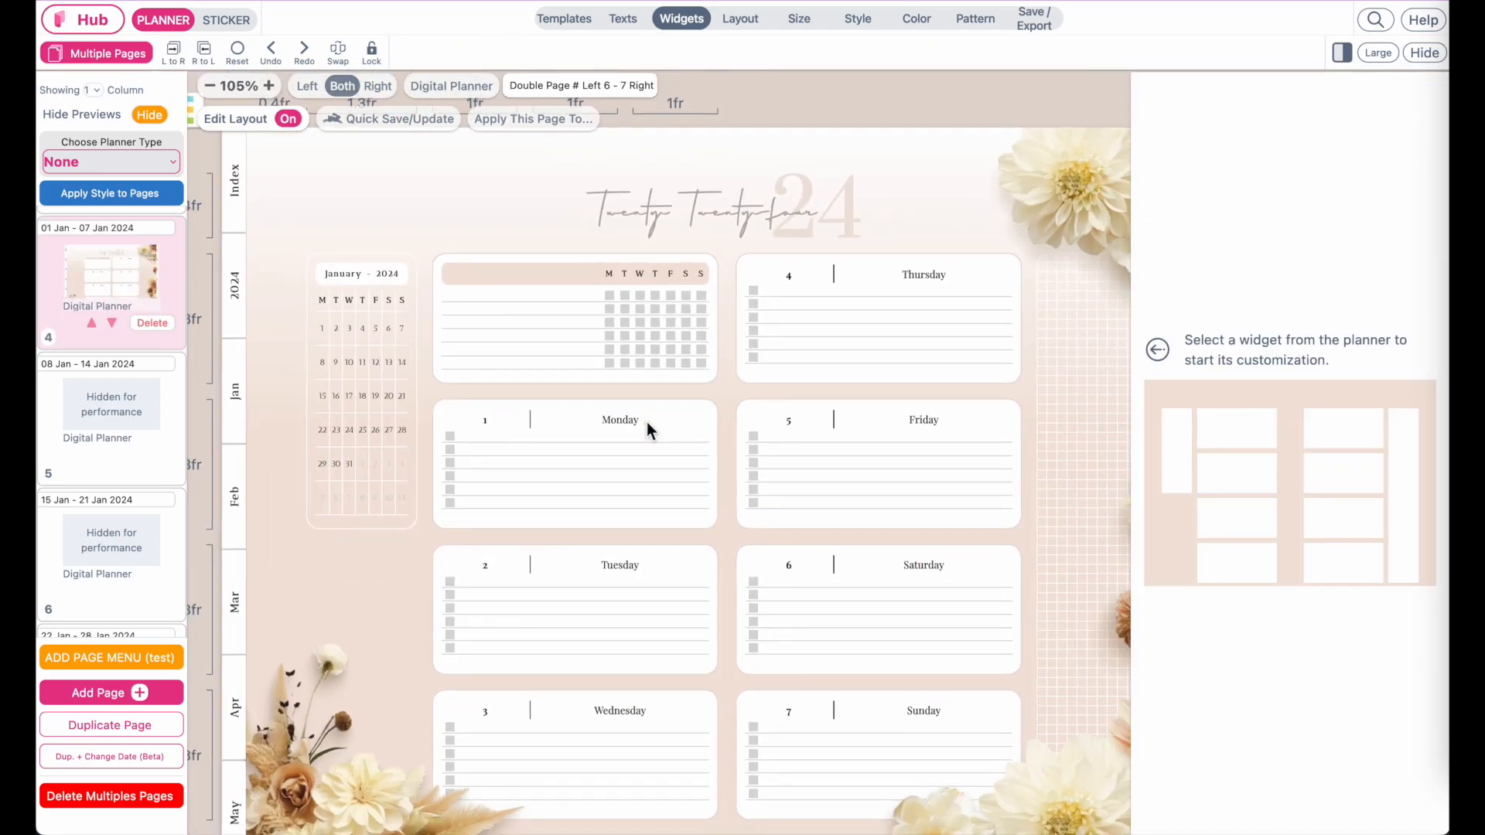
scroll(647, 421, down, 1)
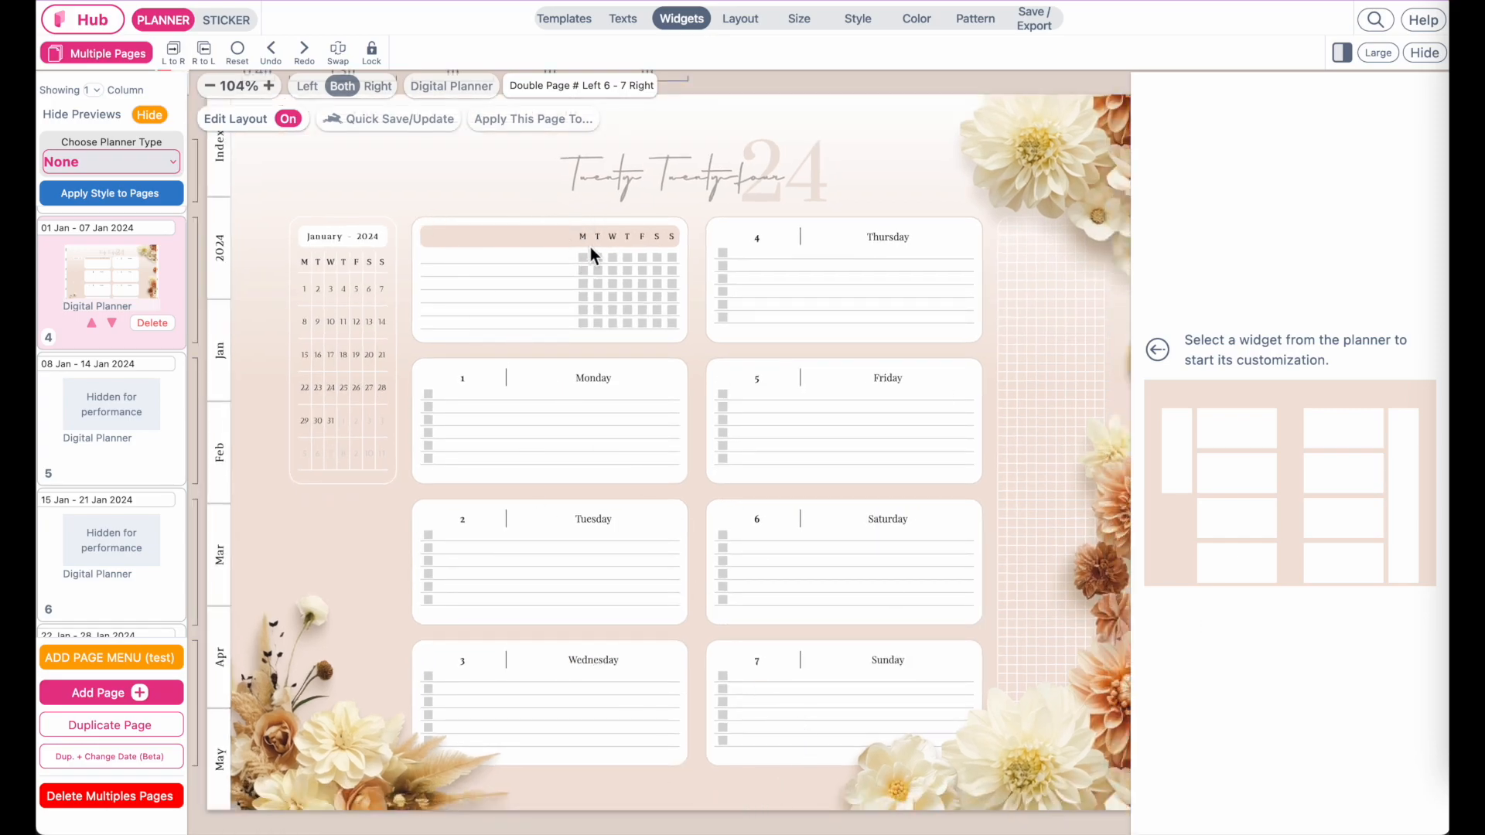
Reduce the Monday to-do box to 4 rows.
click(536, 431)
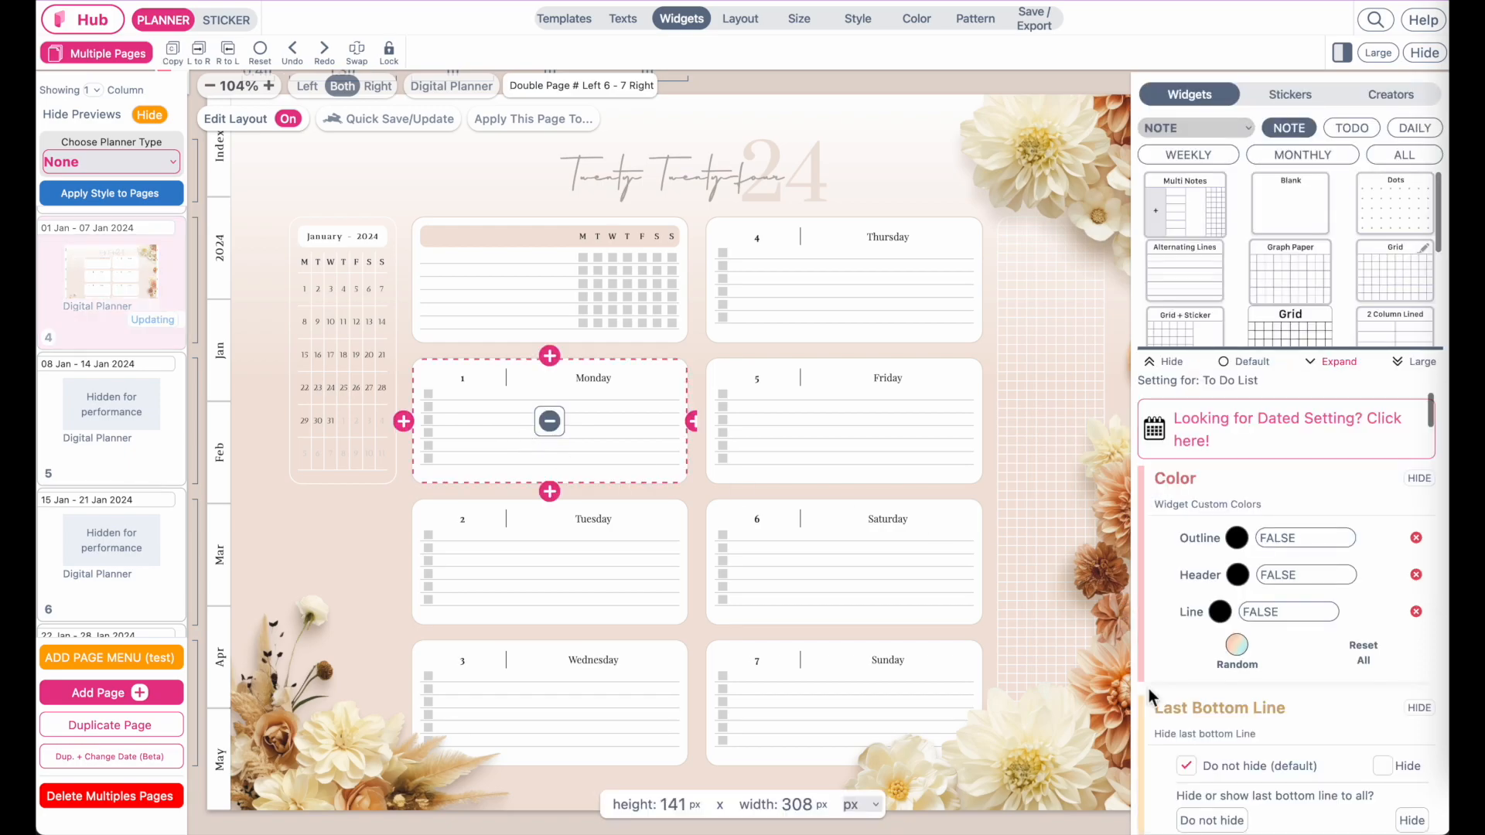
scroll(1241, 762, down, 5)
click(1408, 665)
click(1408, 665)
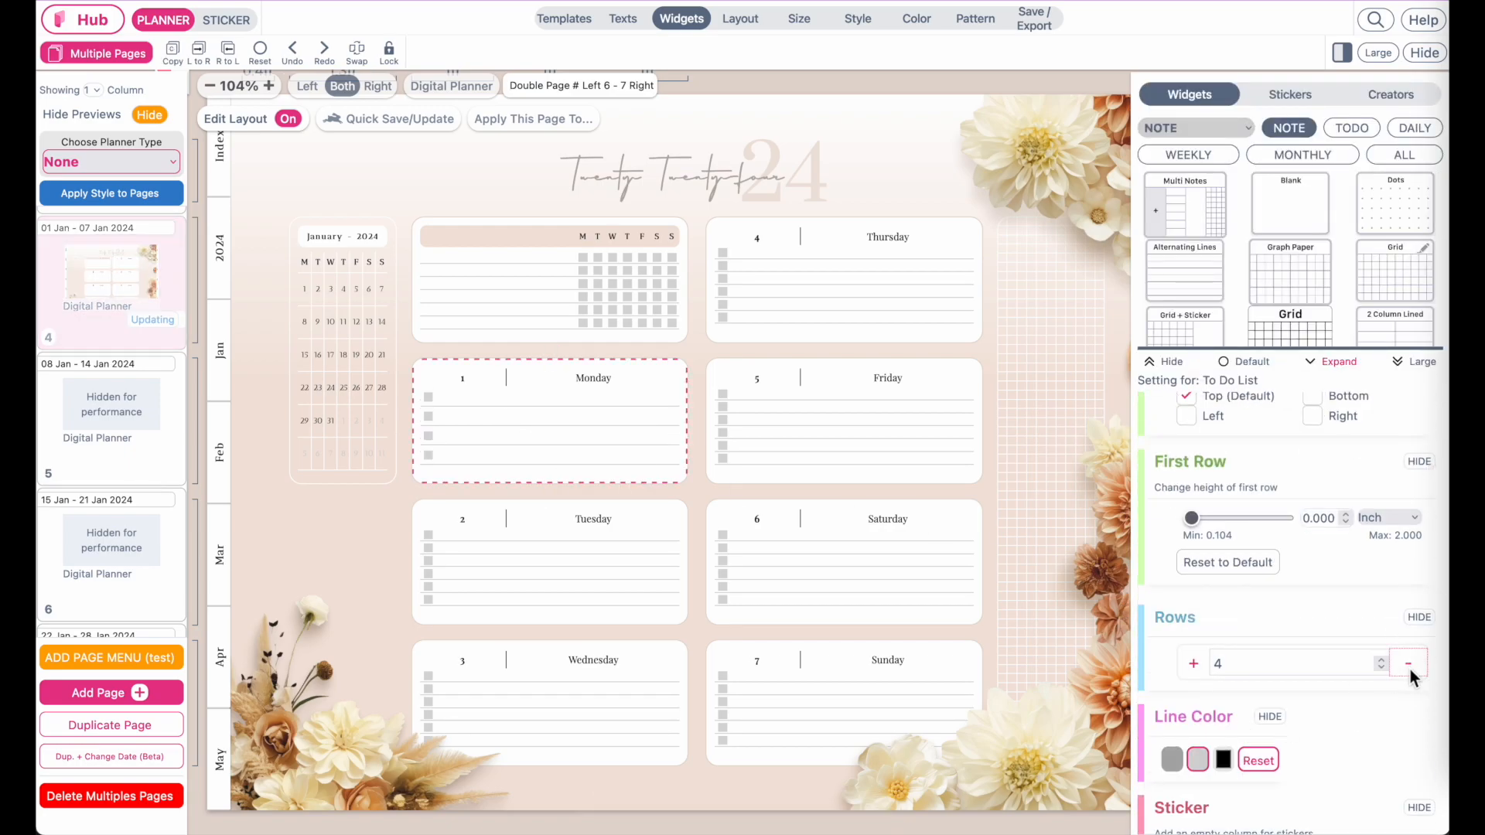
Reduce the Tuesday and Wednesday to-do boxes to 4 rows each.
click(626, 574)
scroll(1235, 707, down, 4)
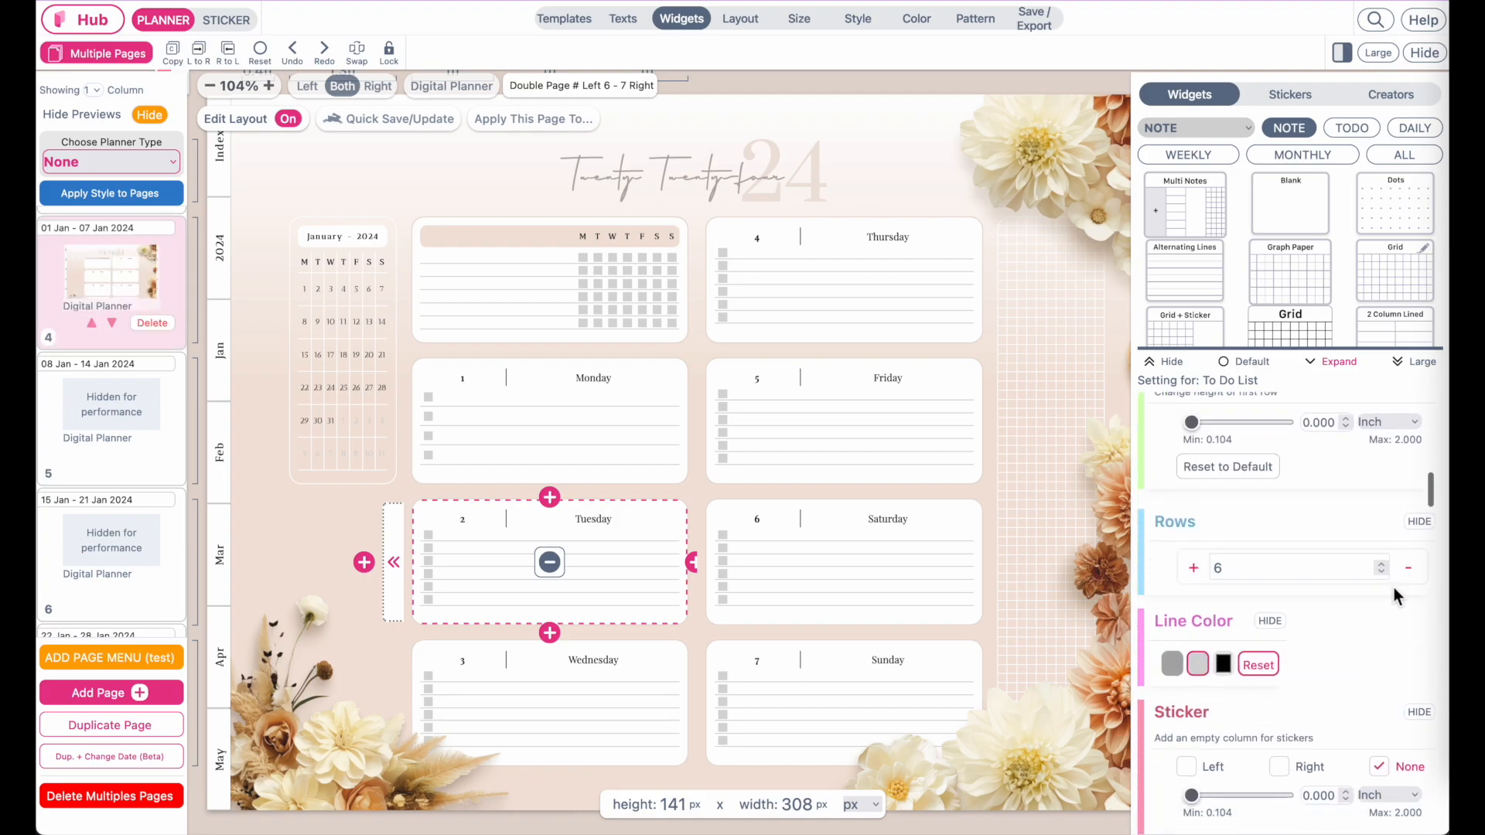
click(1409, 568)
click(1408, 567)
click(664, 653)
scroll(1297, 743, down, 8)
click(1408, 743)
click(1408, 744)
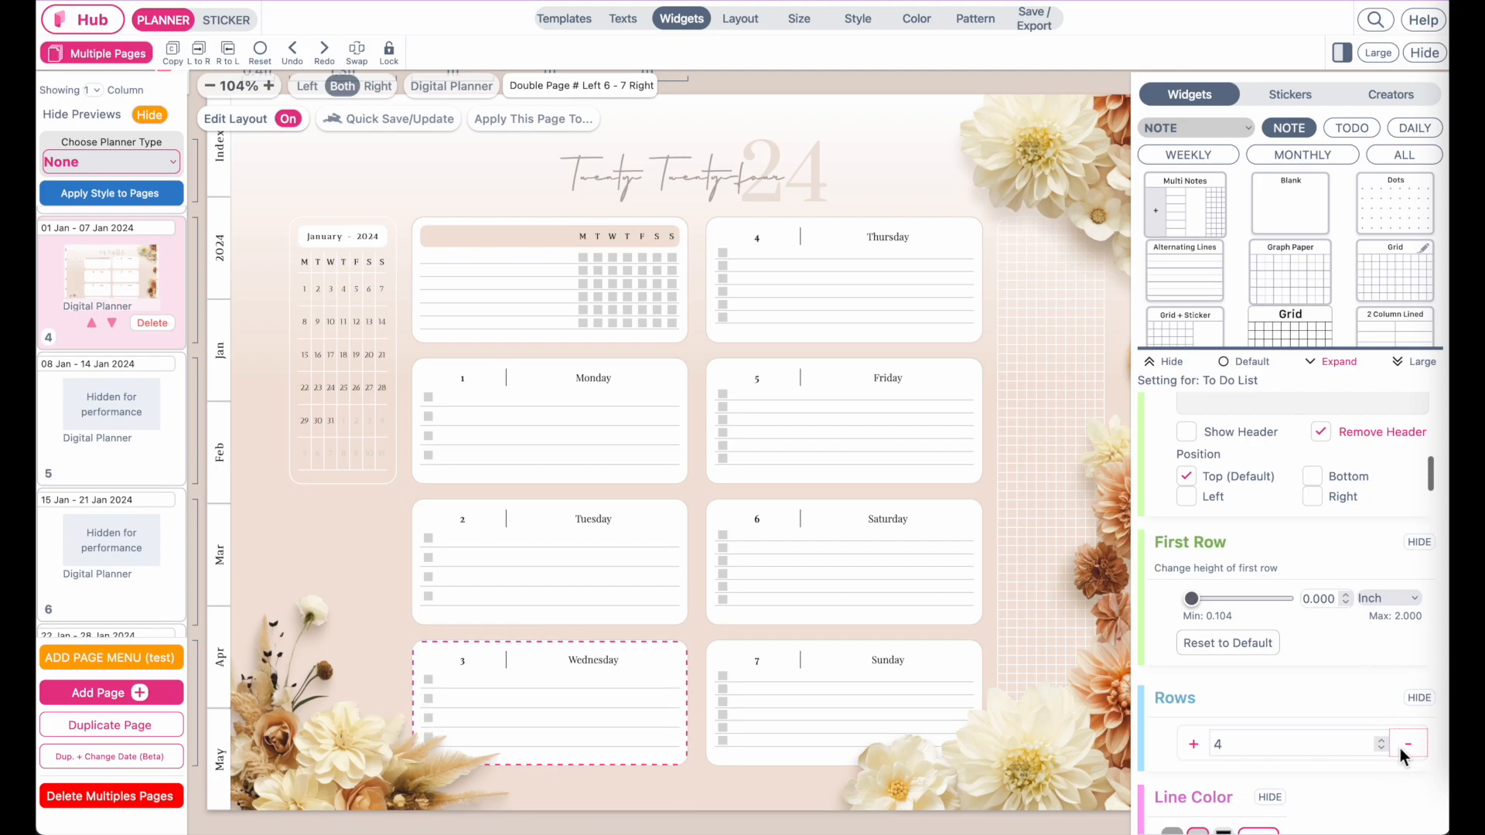
Reduce the Sunday, Saturday, Friday and Thursday to-do boxes to 4 rows each.
click(895, 712)
scroll(1401, 741, down, 5)
scroll(1400, 740, down, 5)
click(1404, 499)
click(1404, 499)
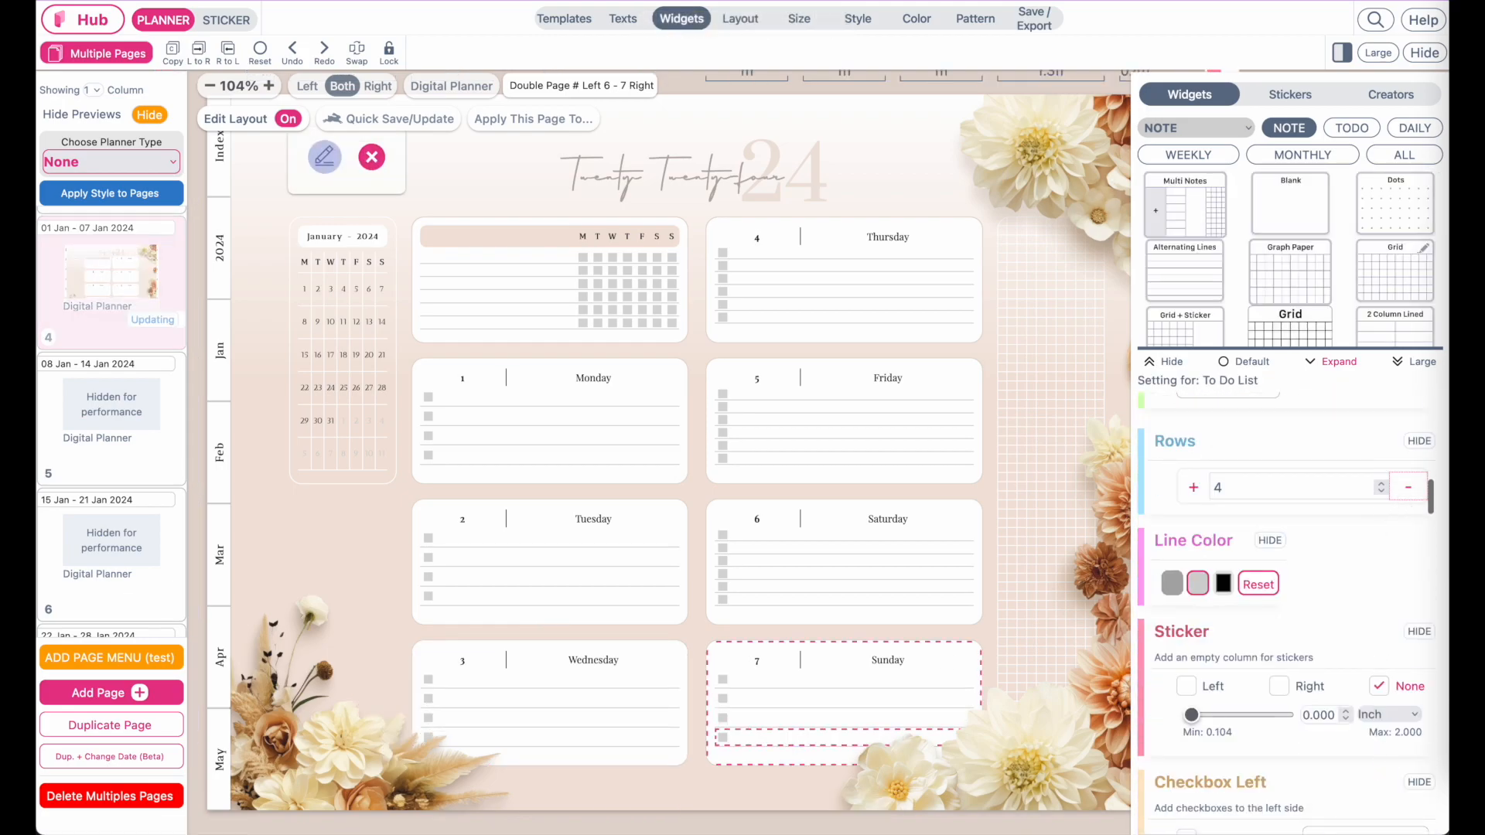
click(882, 584)
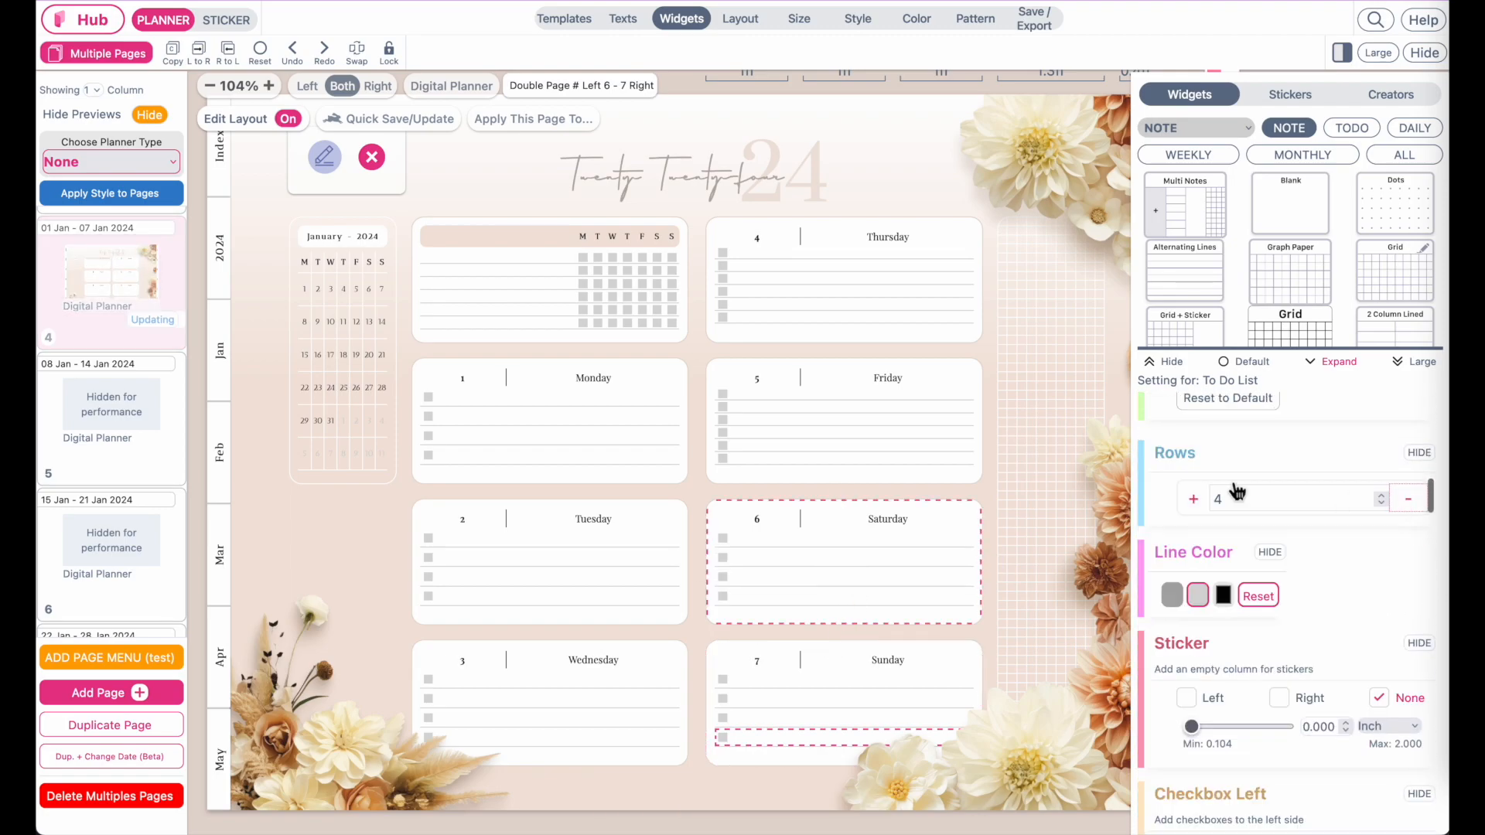
click(940, 430)
scroll(1370, 590, down, 8)
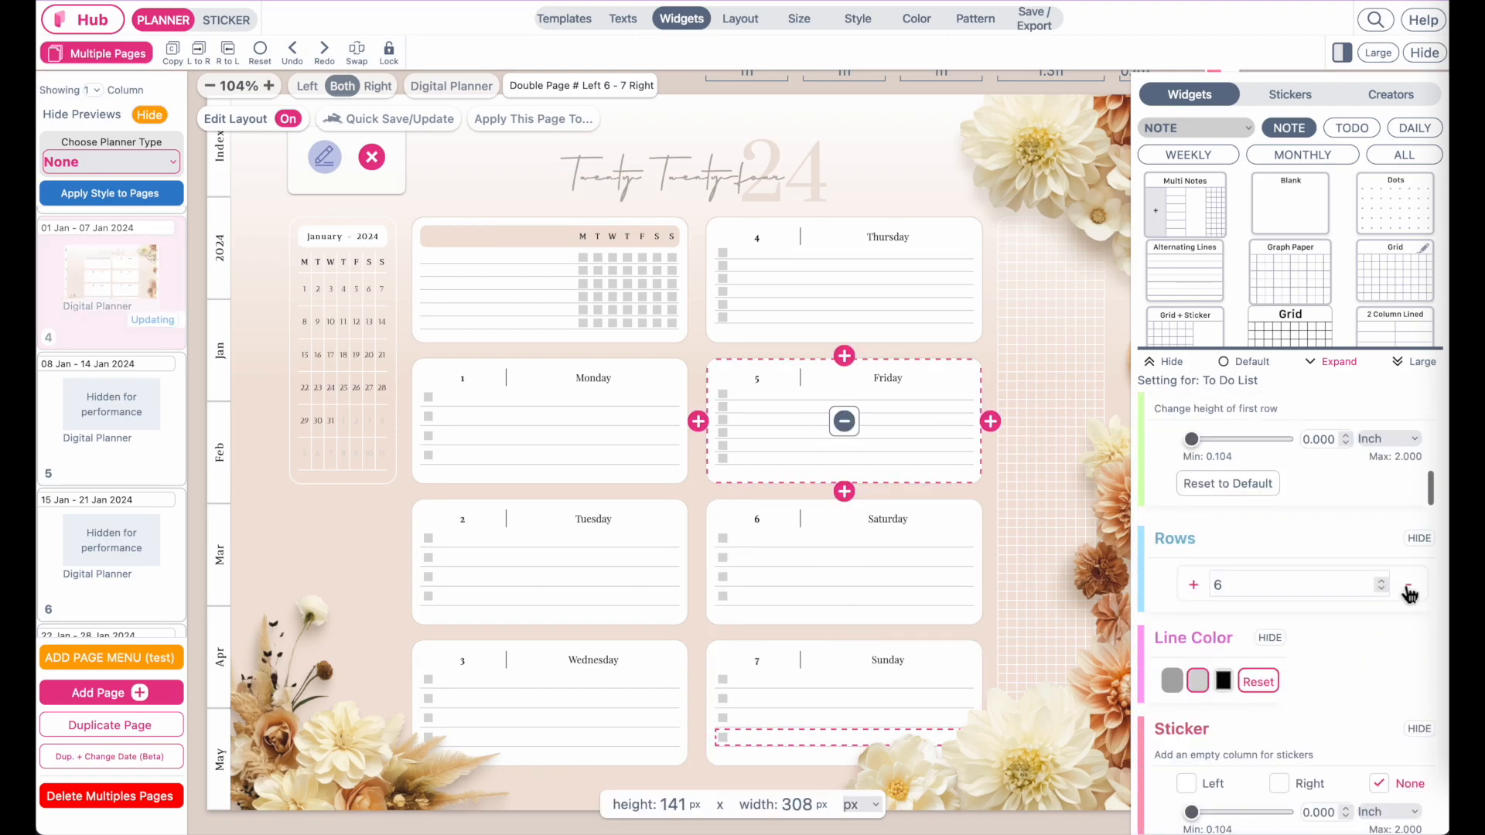
click(1412, 588)
click(1410, 587)
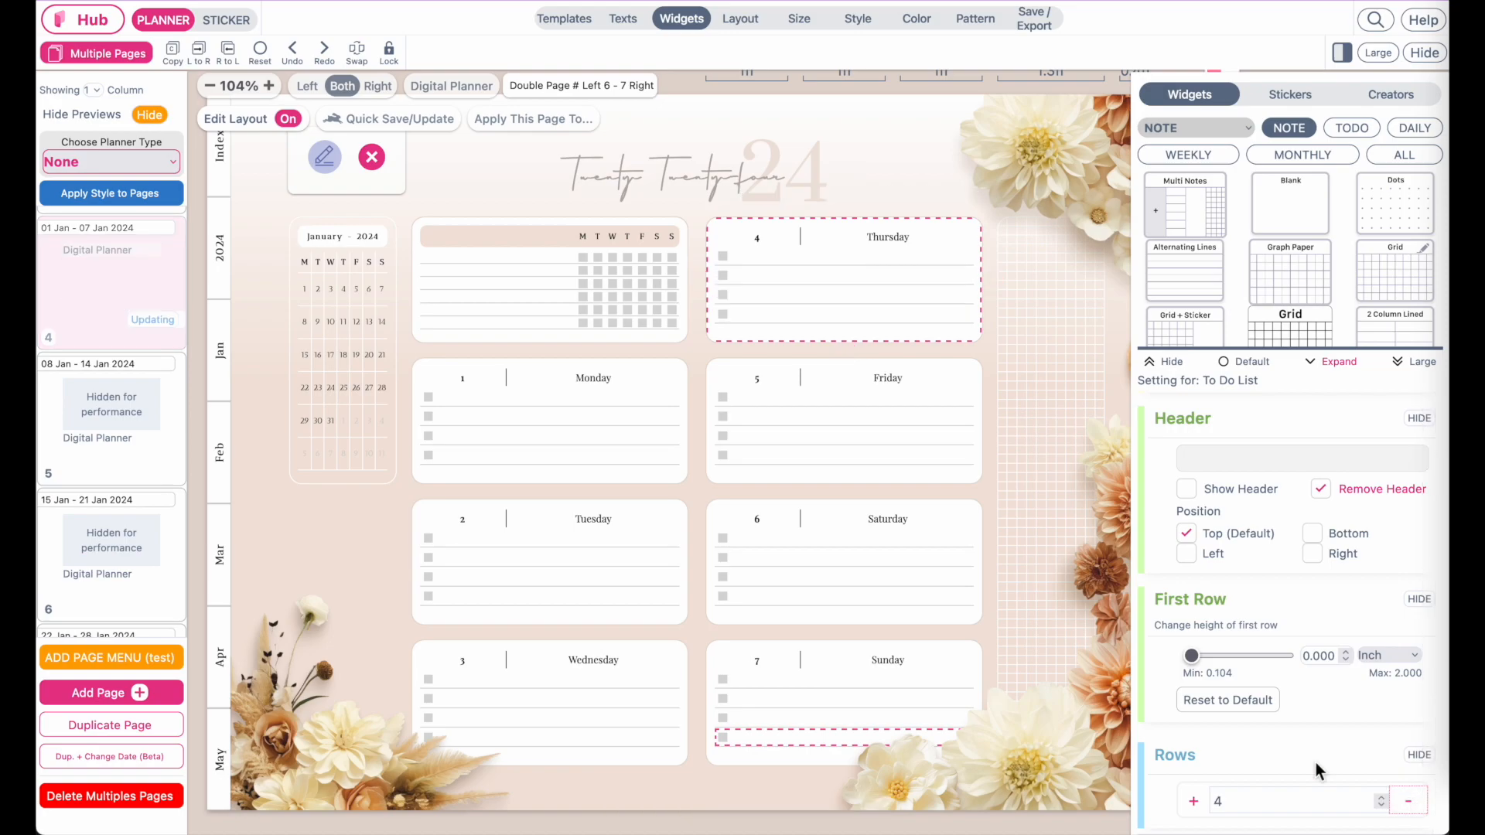
Reduce the weekday habit tracker at the top of the weekly page to 4 rows.
click(628, 317)
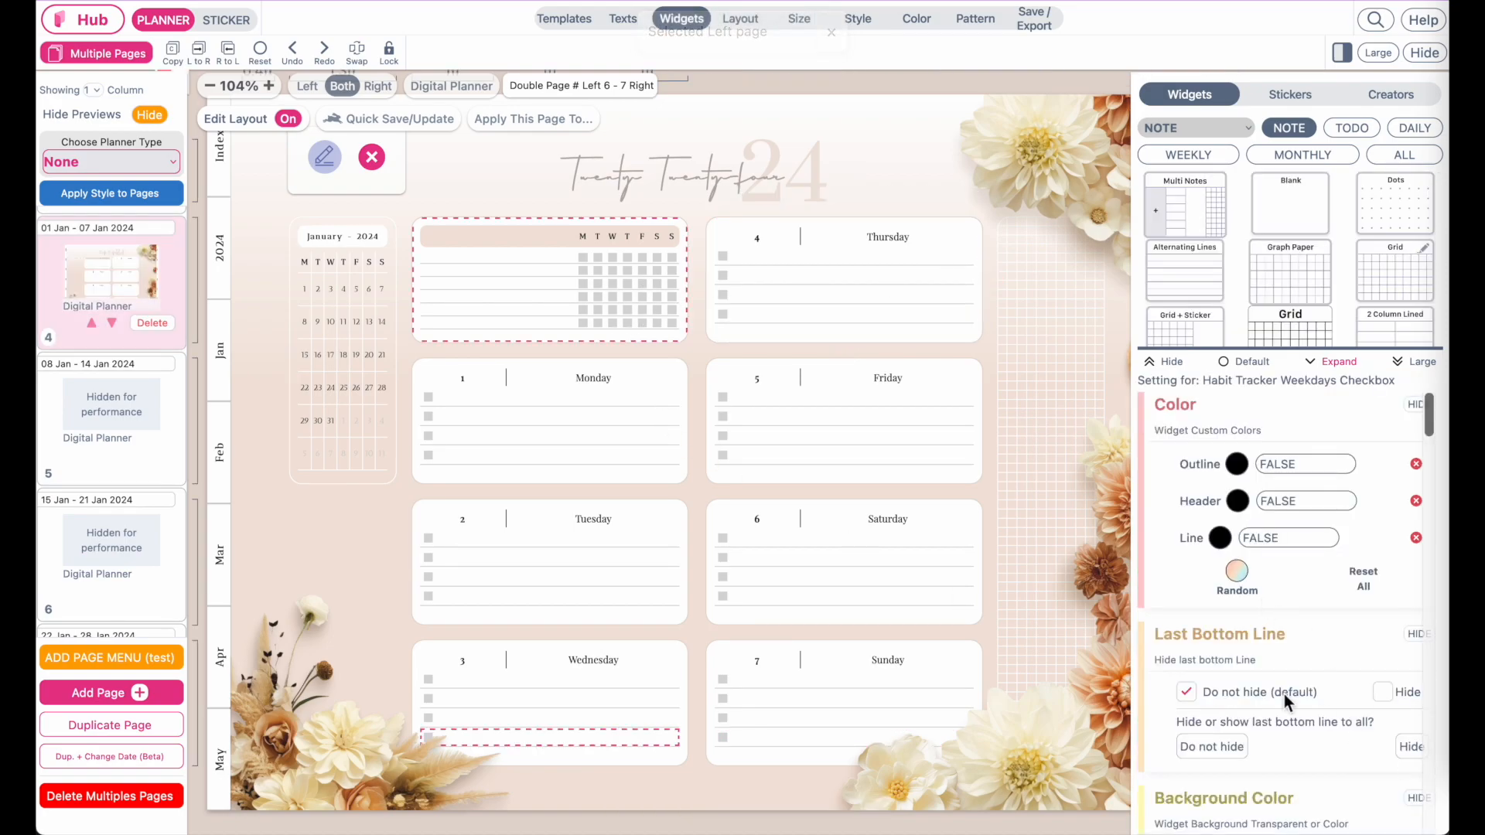
scroll(1327, 687, down, 3)
scroll(1369, 754, down, 4)
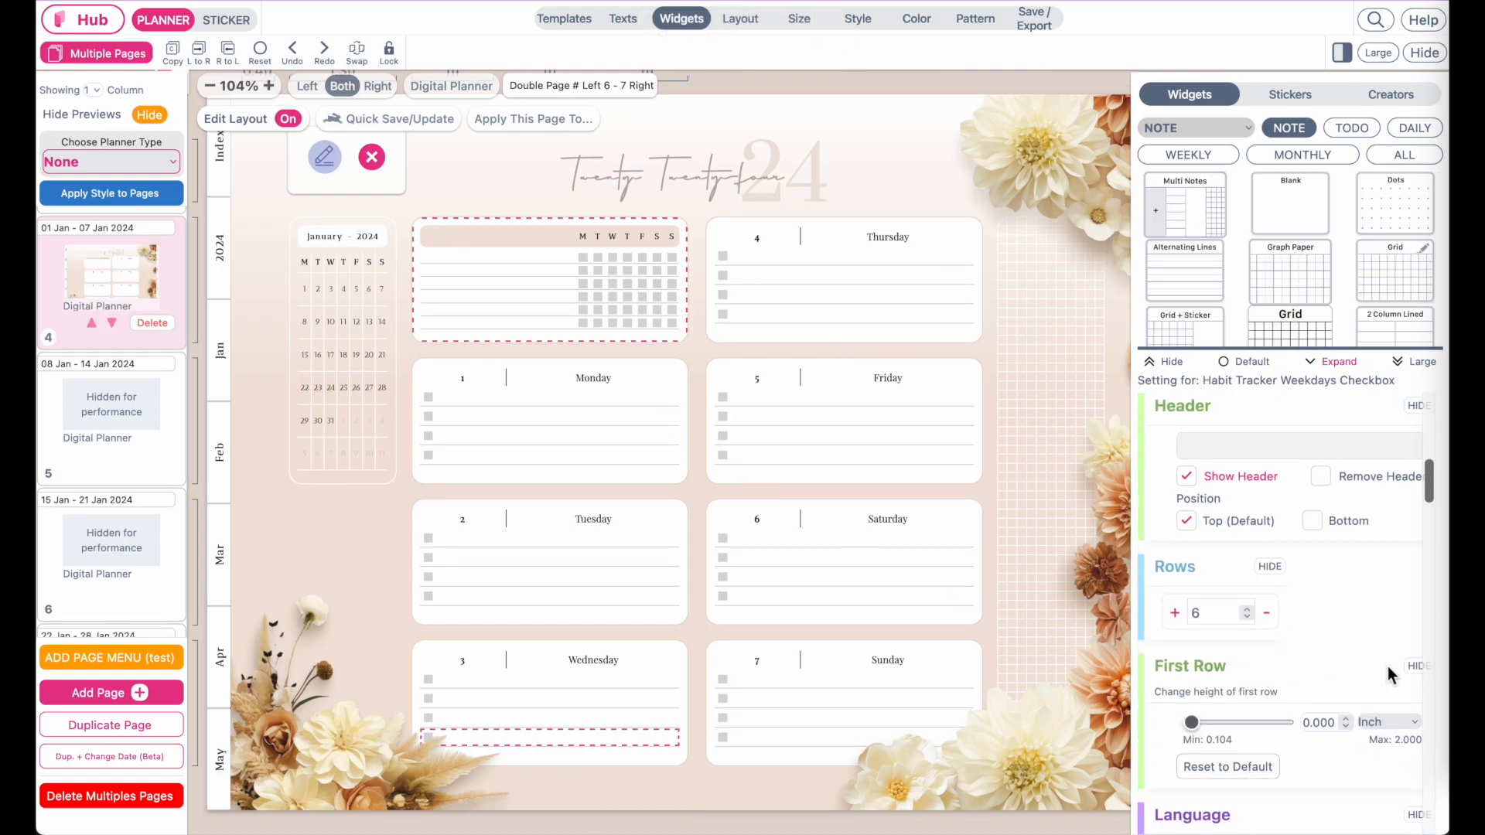
scroll(1385, 672, up, 1)
scroll(1374, 667, up, 1)
click(1266, 725)
click(1266, 725)
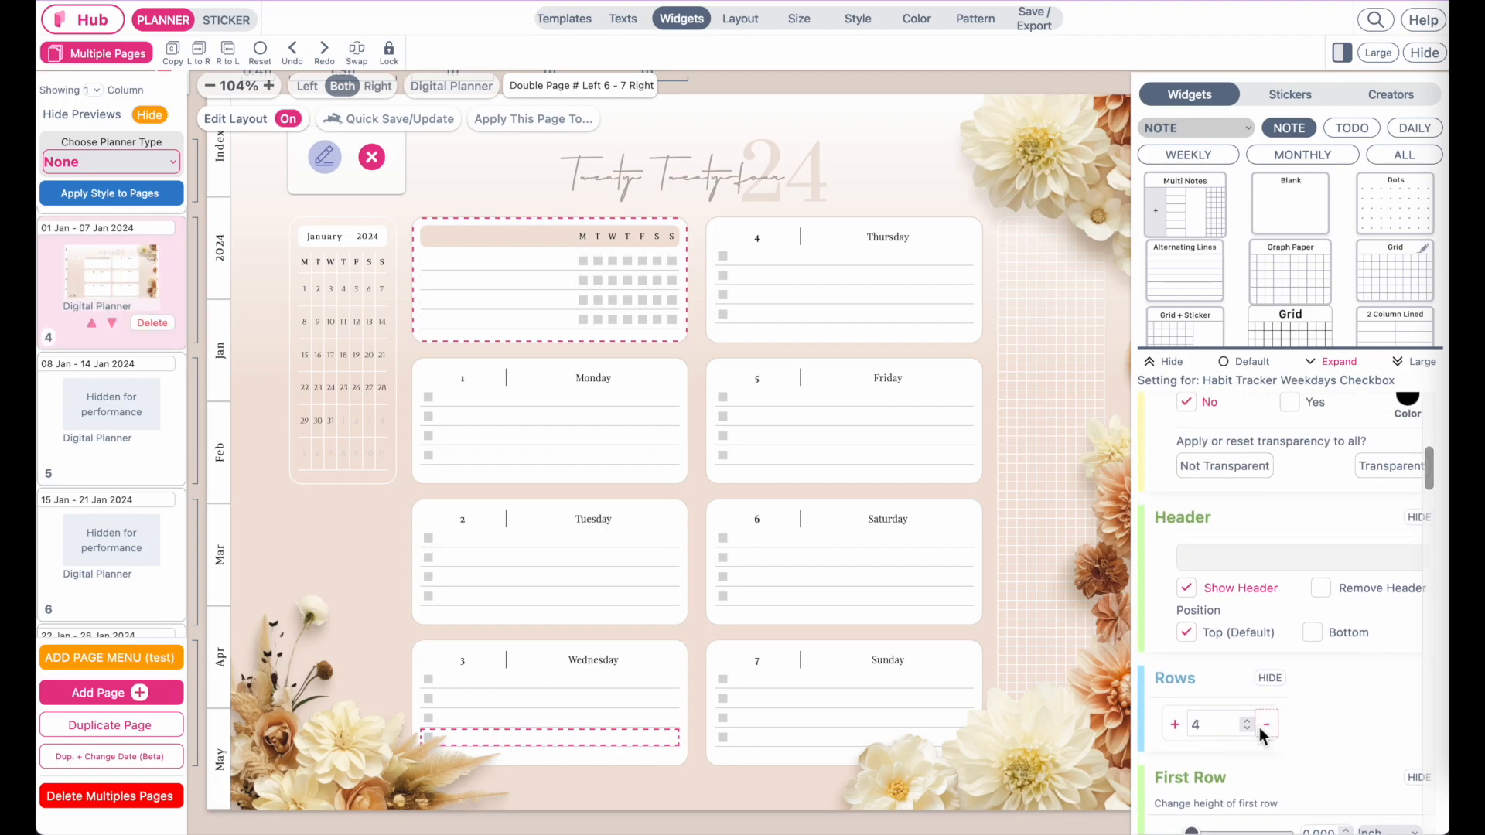
Start applying the 01 Jan - 07 Jan 2024 page to other pages and clear the preselected target pages.
click(862, 89)
scroll(704, 409, down, 1)
scroll(704, 409, up, 1)
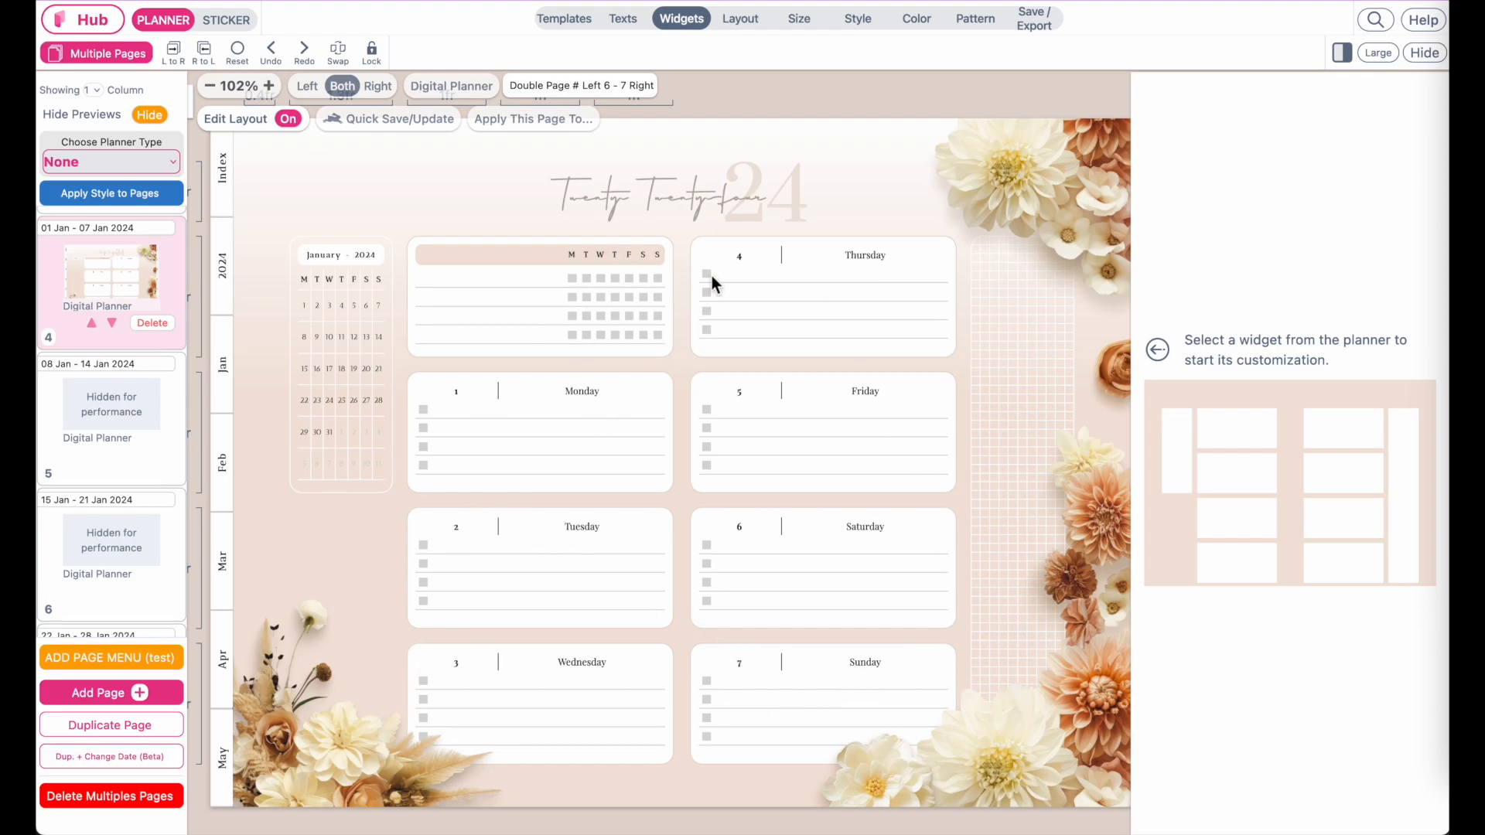
click(105, 418)
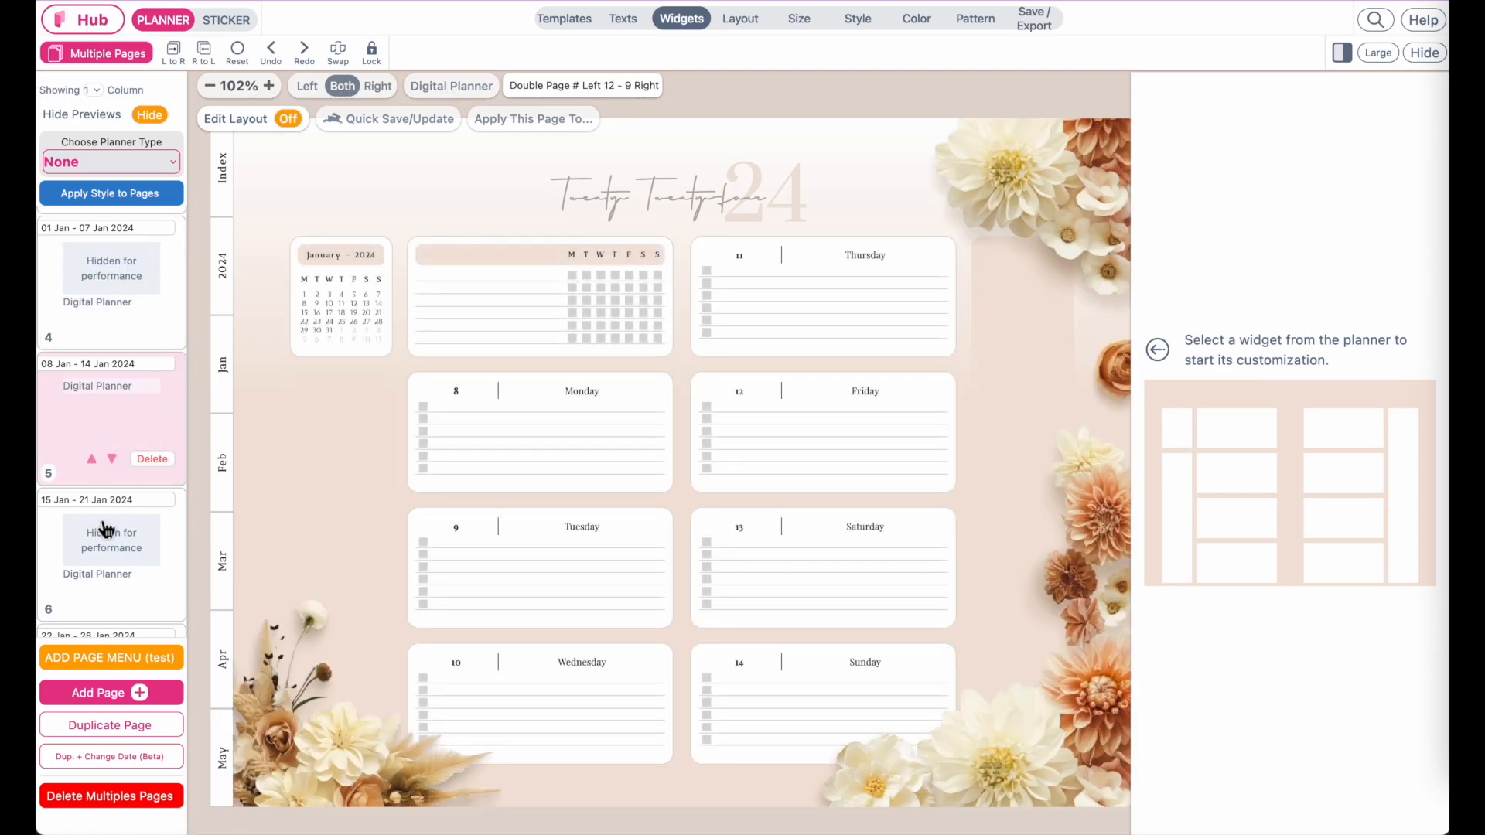
click(104, 550)
click(117, 246)
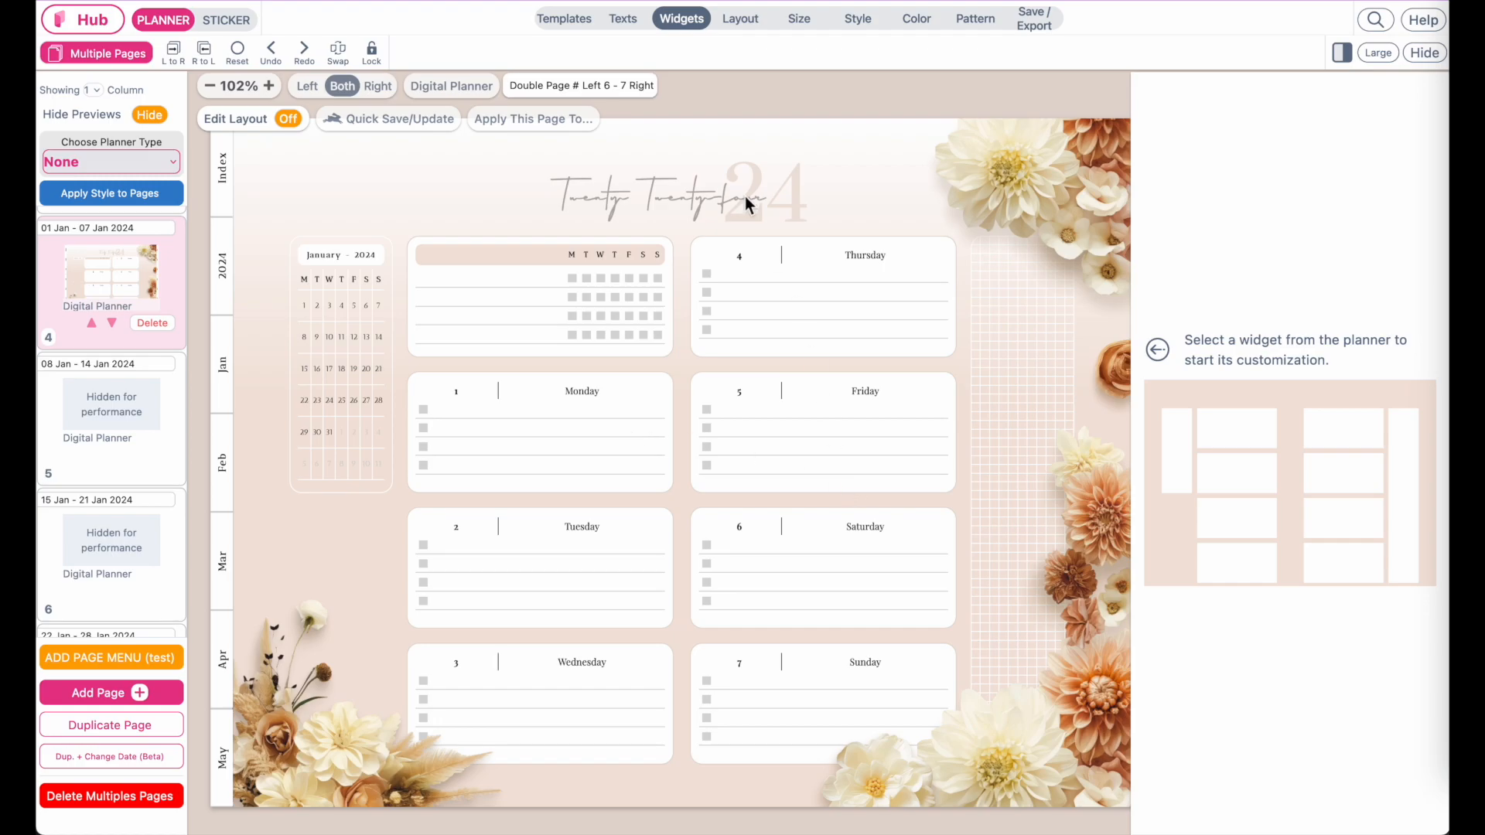
click(508, 116)
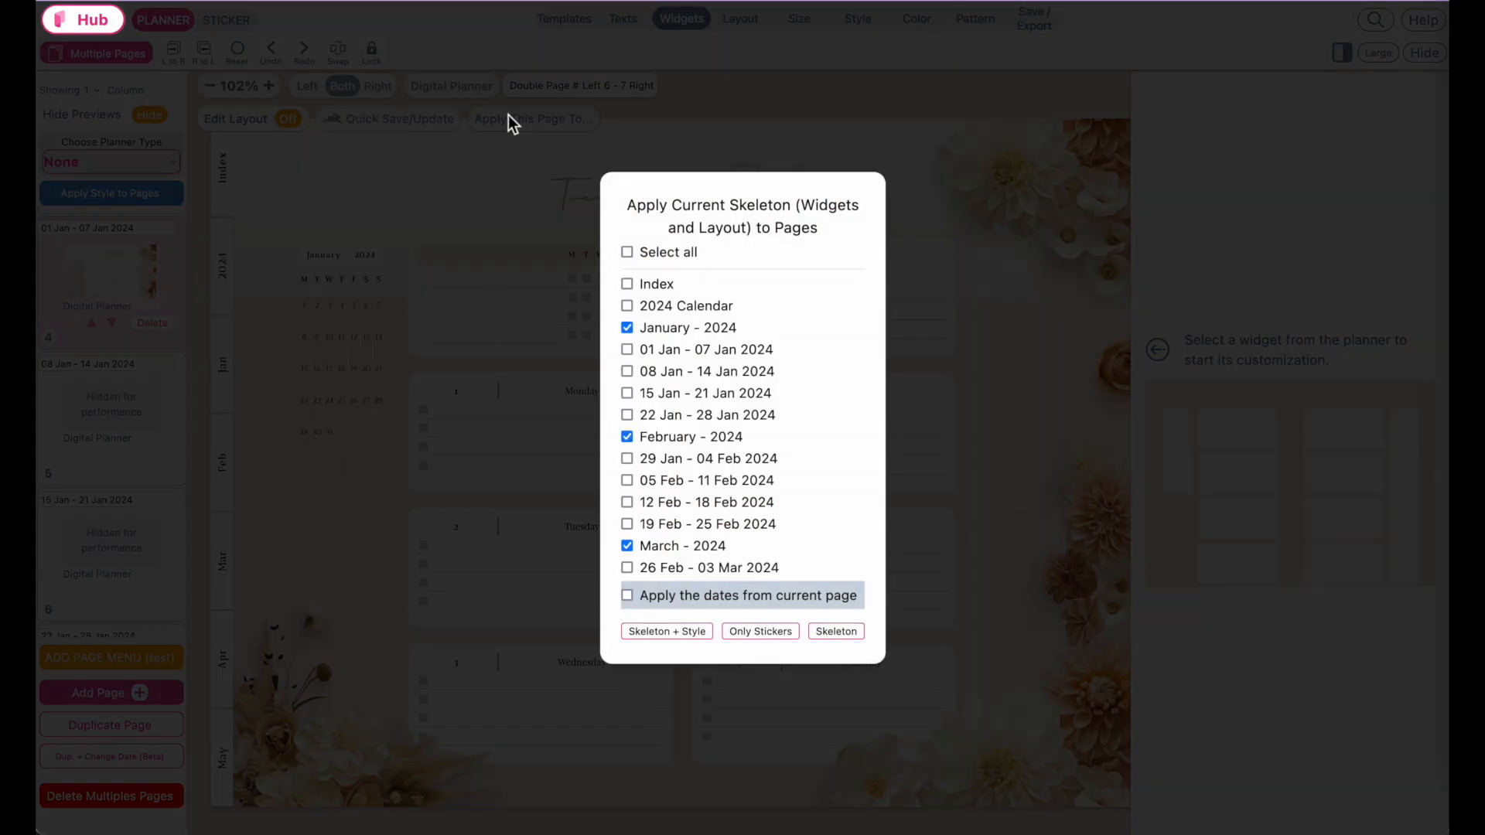
click(627, 253)
click(627, 253)
click(628, 286)
click(629, 285)
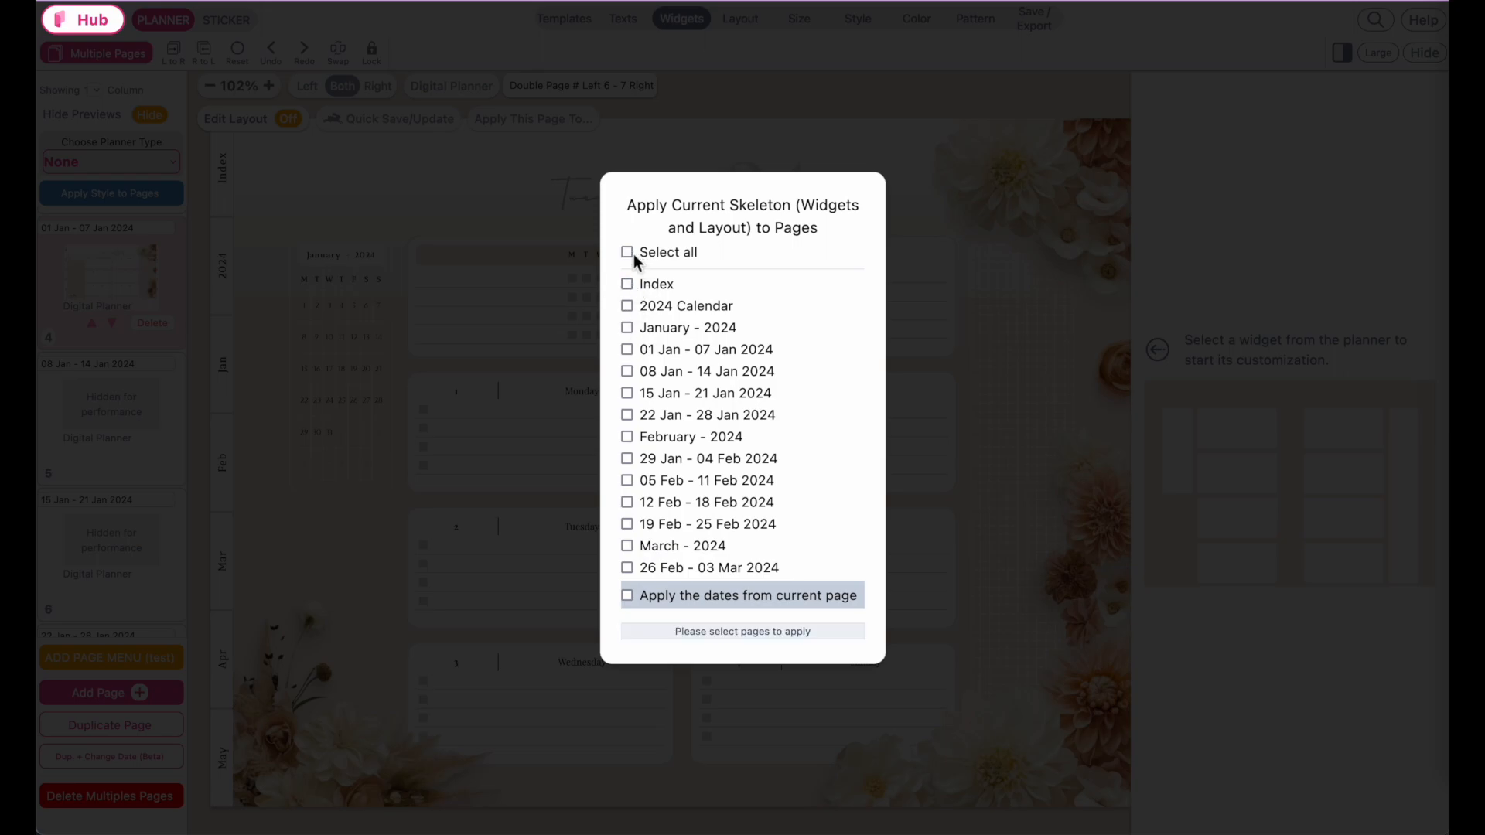
Apply the weekly page's skeleton and style to all weekly pages, excluding the Index, 2024 Calendar and monthly pages.
click(627, 253)
click(627, 328)
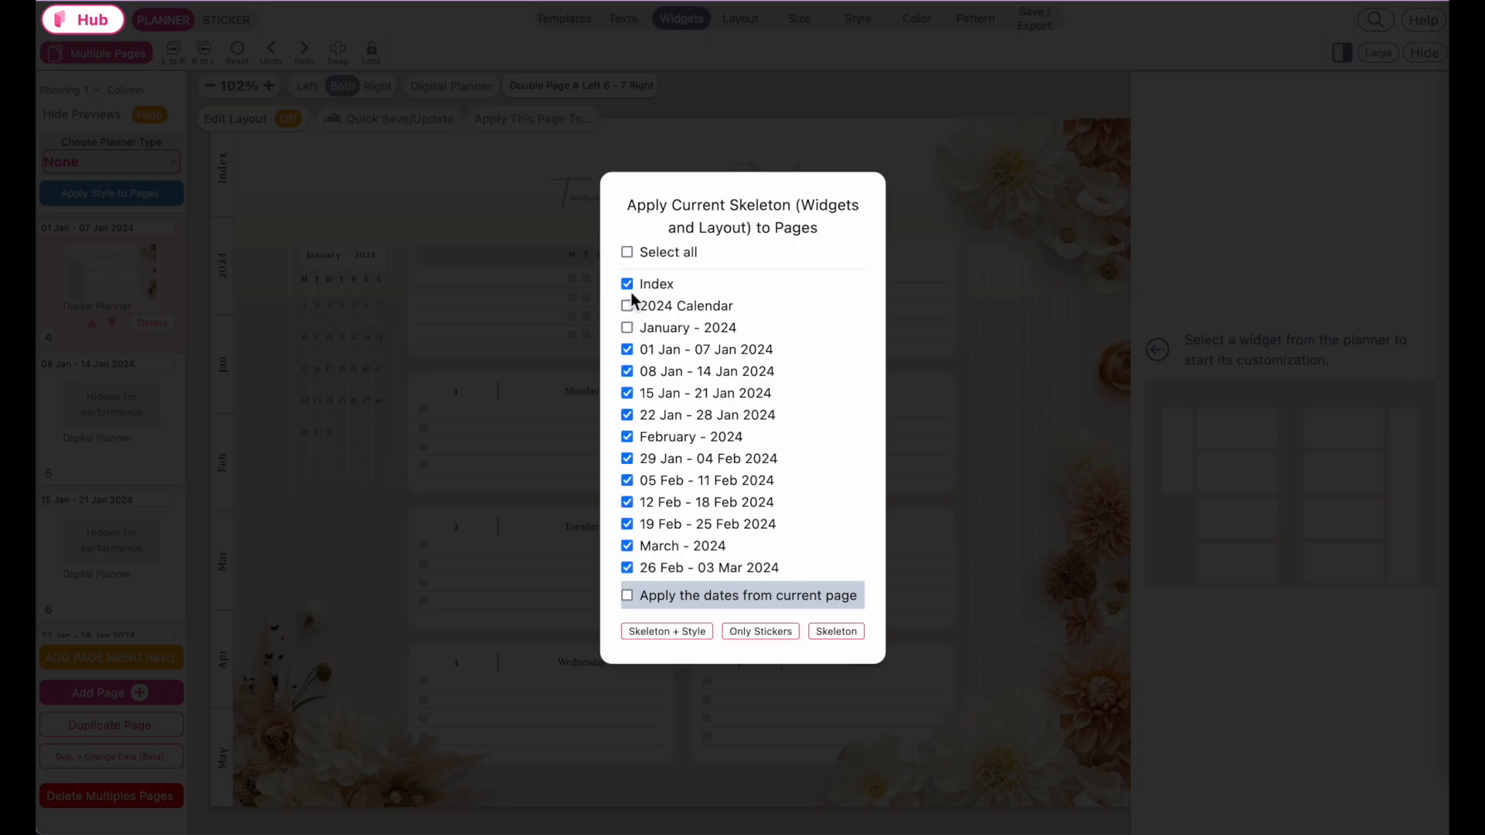
click(628, 284)
click(628, 437)
scroll(629, 439, down, 3)
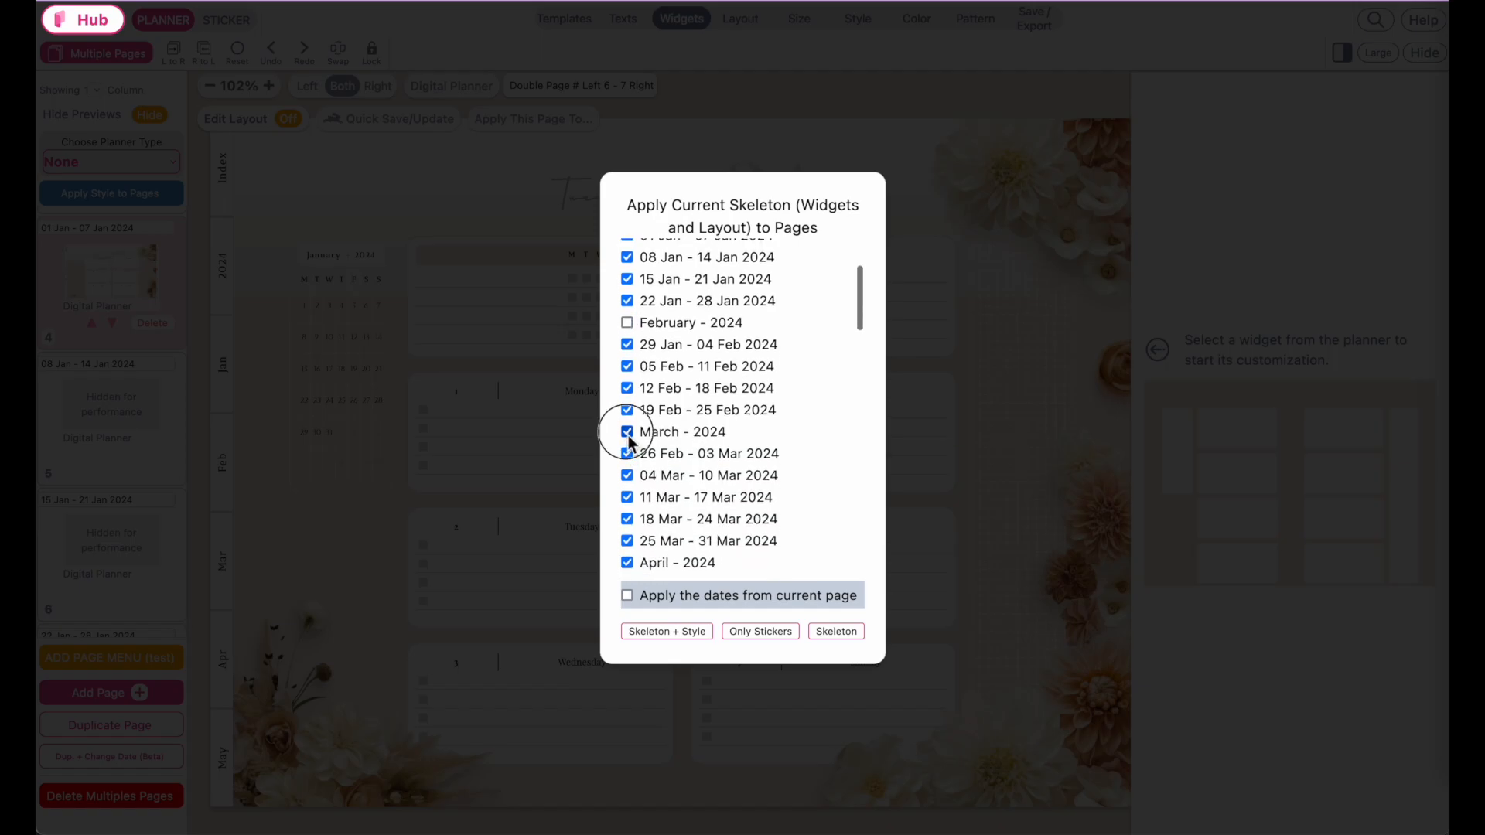
click(628, 435)
scroll(630, 439, down, 2)
click(628, 455)
scroll(634, 498, down, 15)
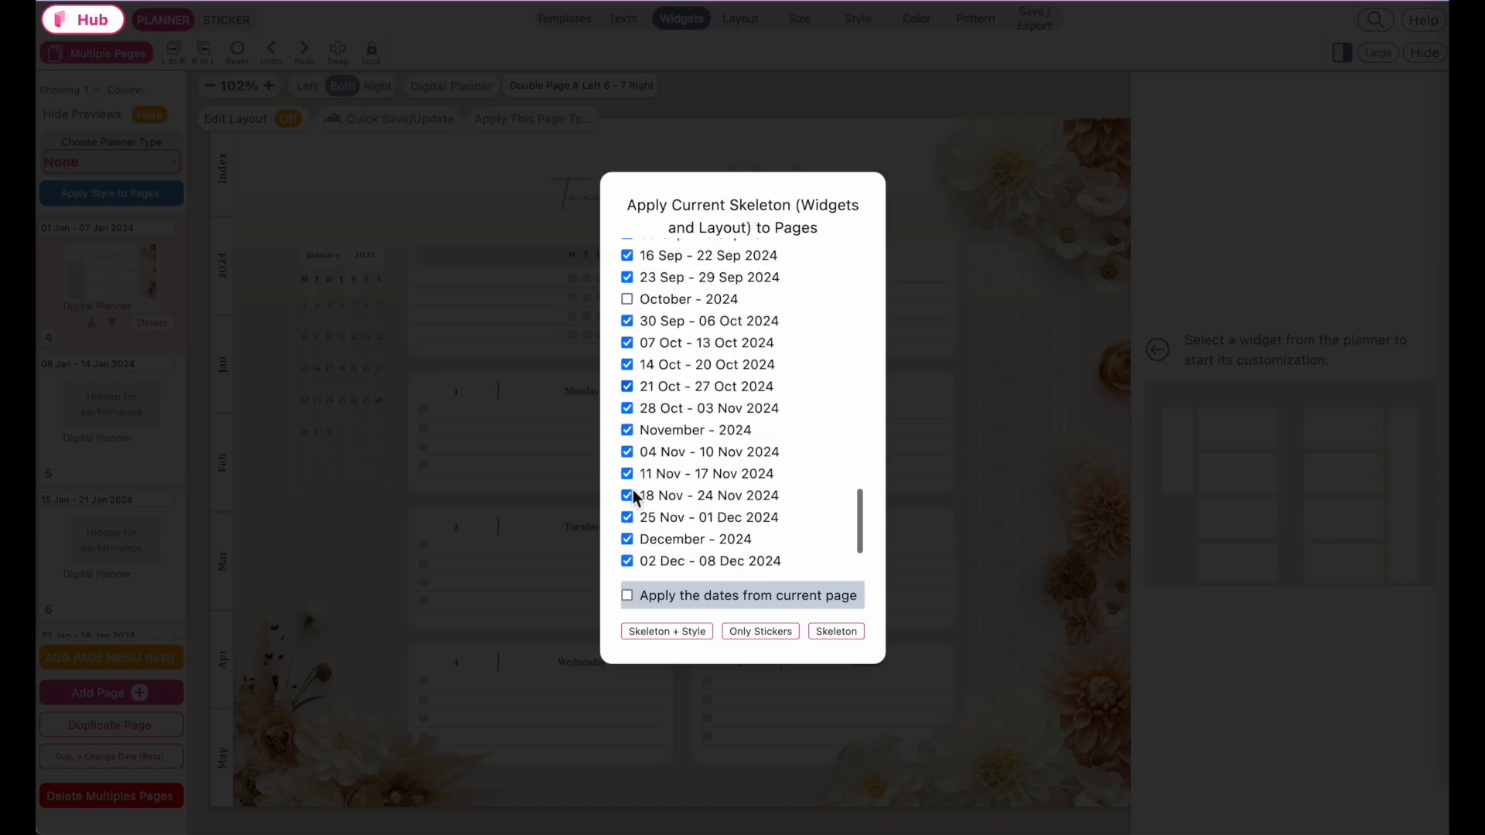
click(634, 636)
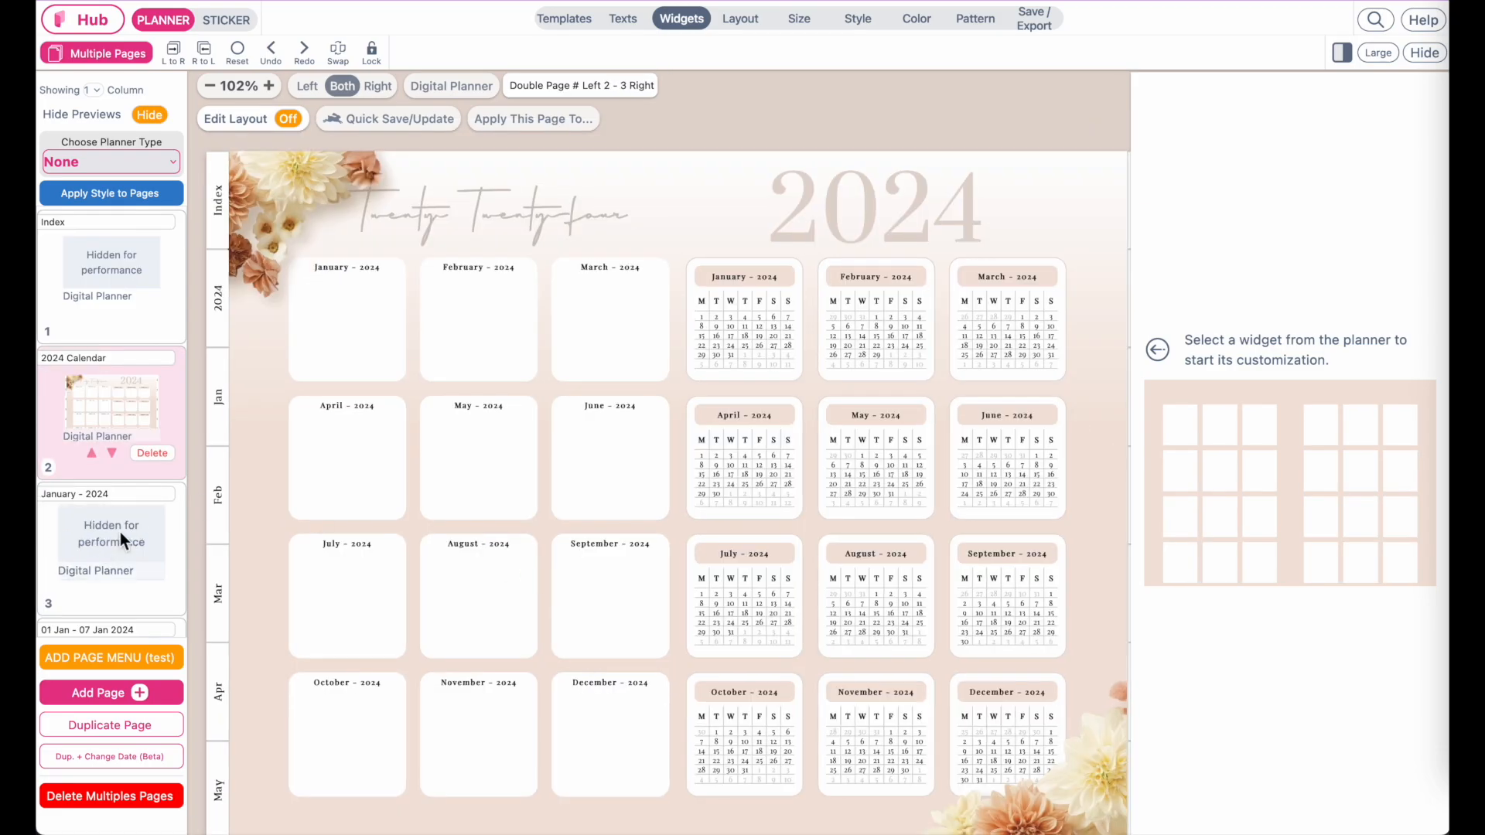
Examine the invisible link boxes over the month buttons on the Index page in sticker mode.
click(119, 532)
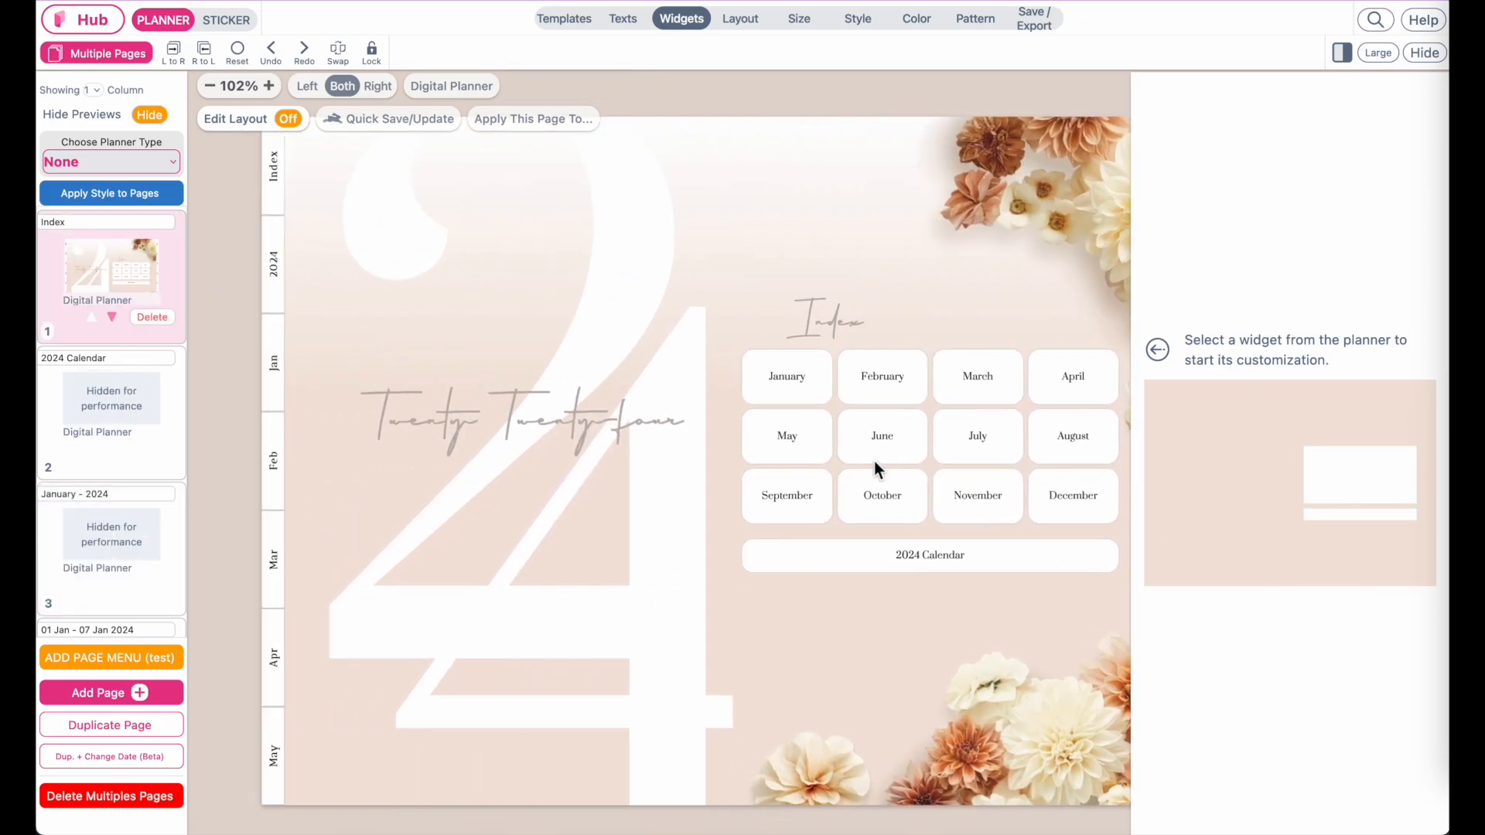
scroll(874, 461, right, 2)
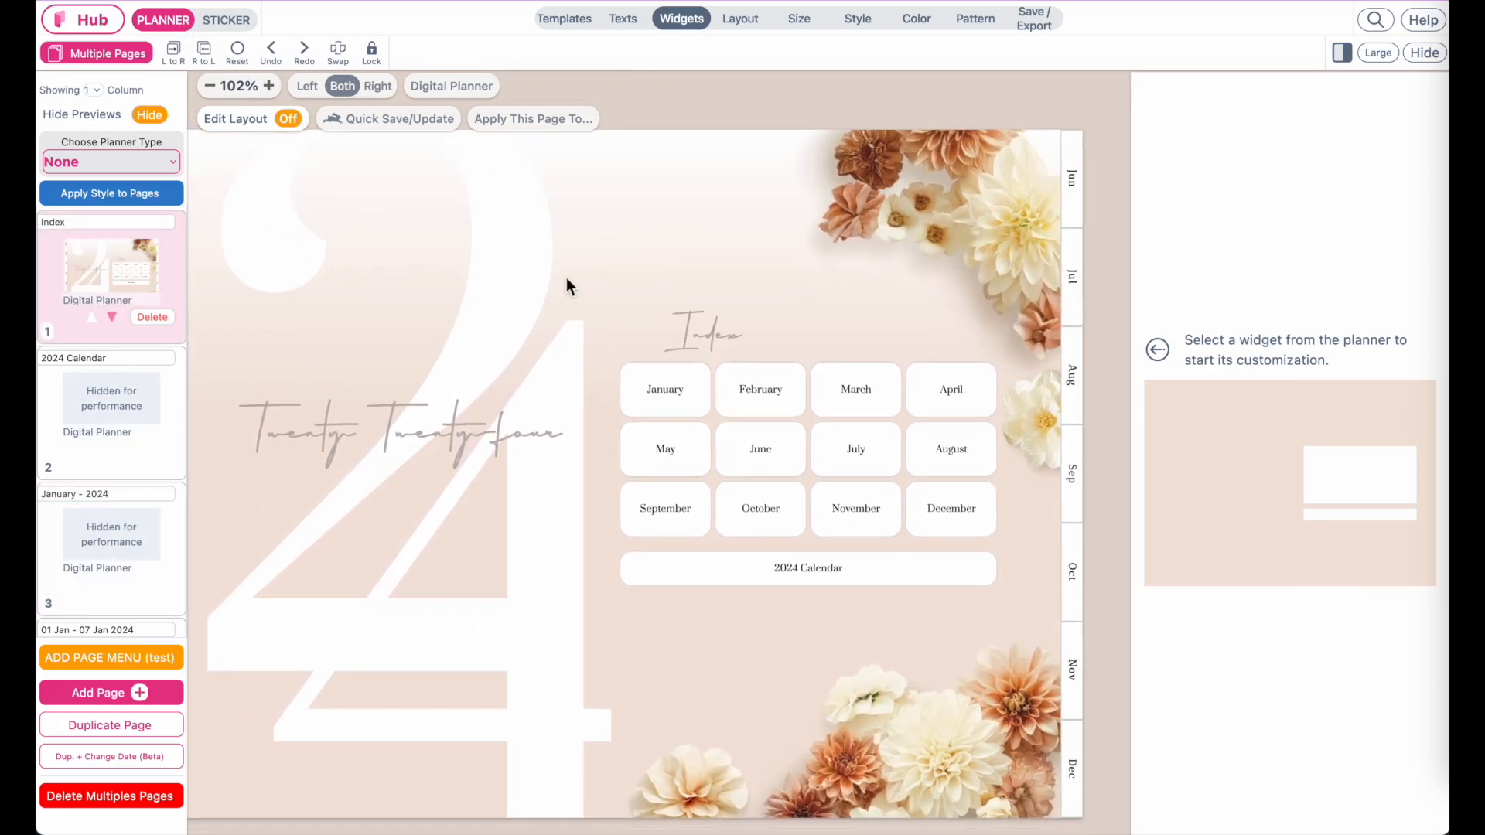
click(220, 28)
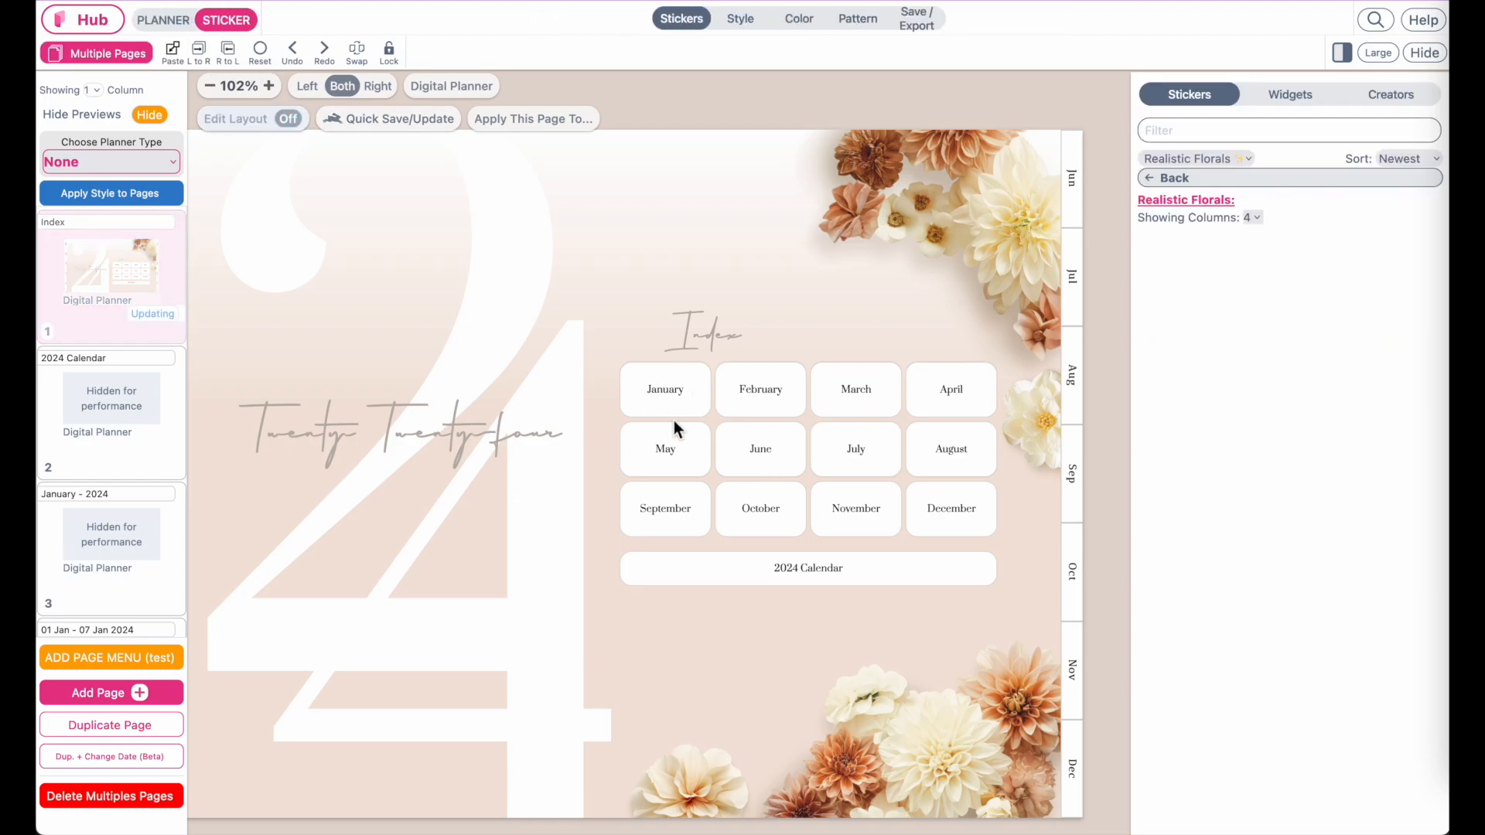
click(701, 388)
click(743, 299)
click(762, 405)
click(870, 398)
click(930, 399)
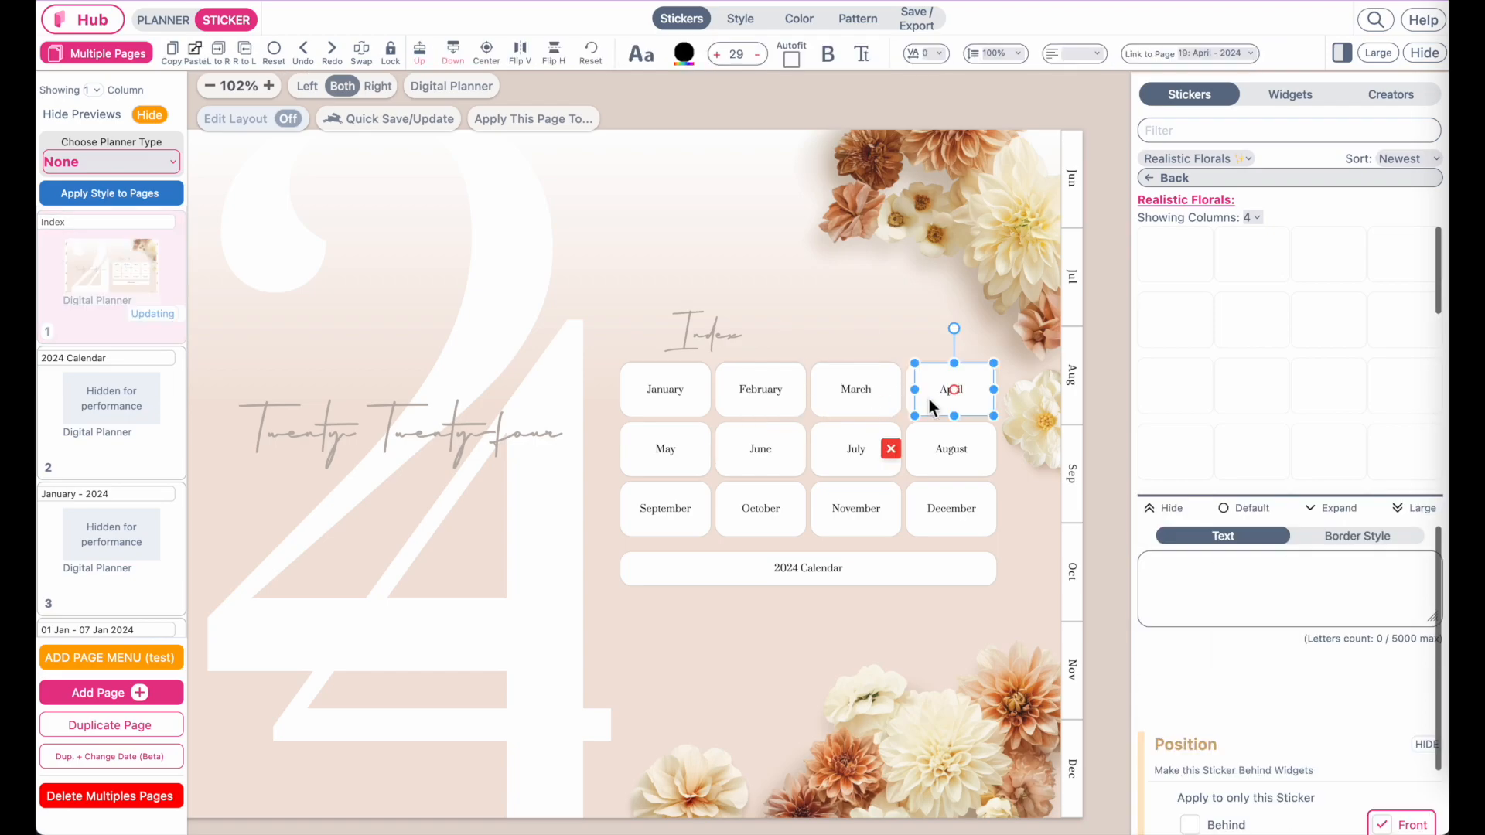
Move the January link box on the Index page so it covers the January button.
click(723, 389)
click(650, 390)
click(730, 394)
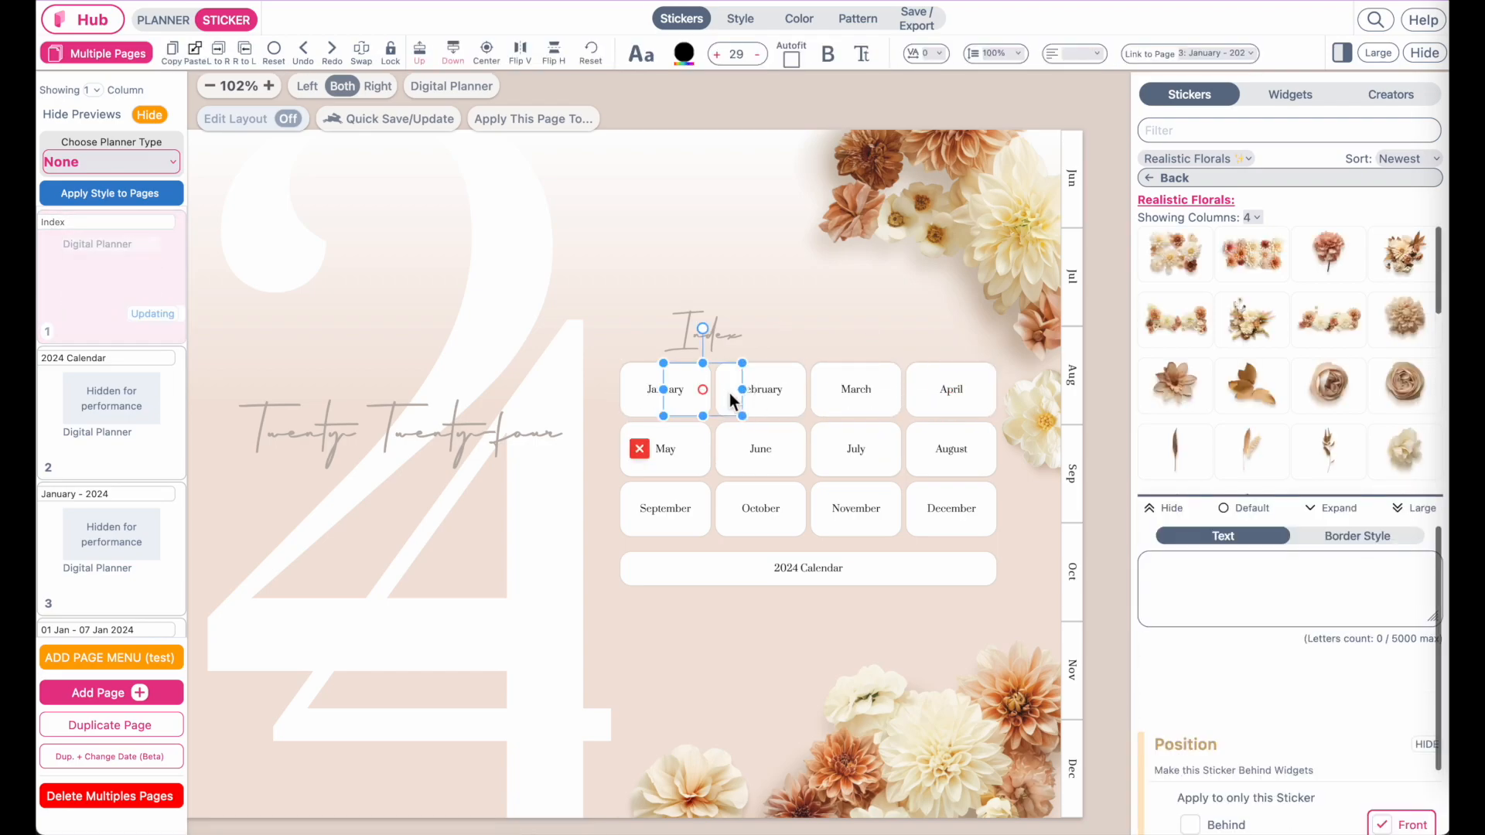
scroll(730, 393, up, 5)
scroll(731, 393, right, 4)
click(686, 457)
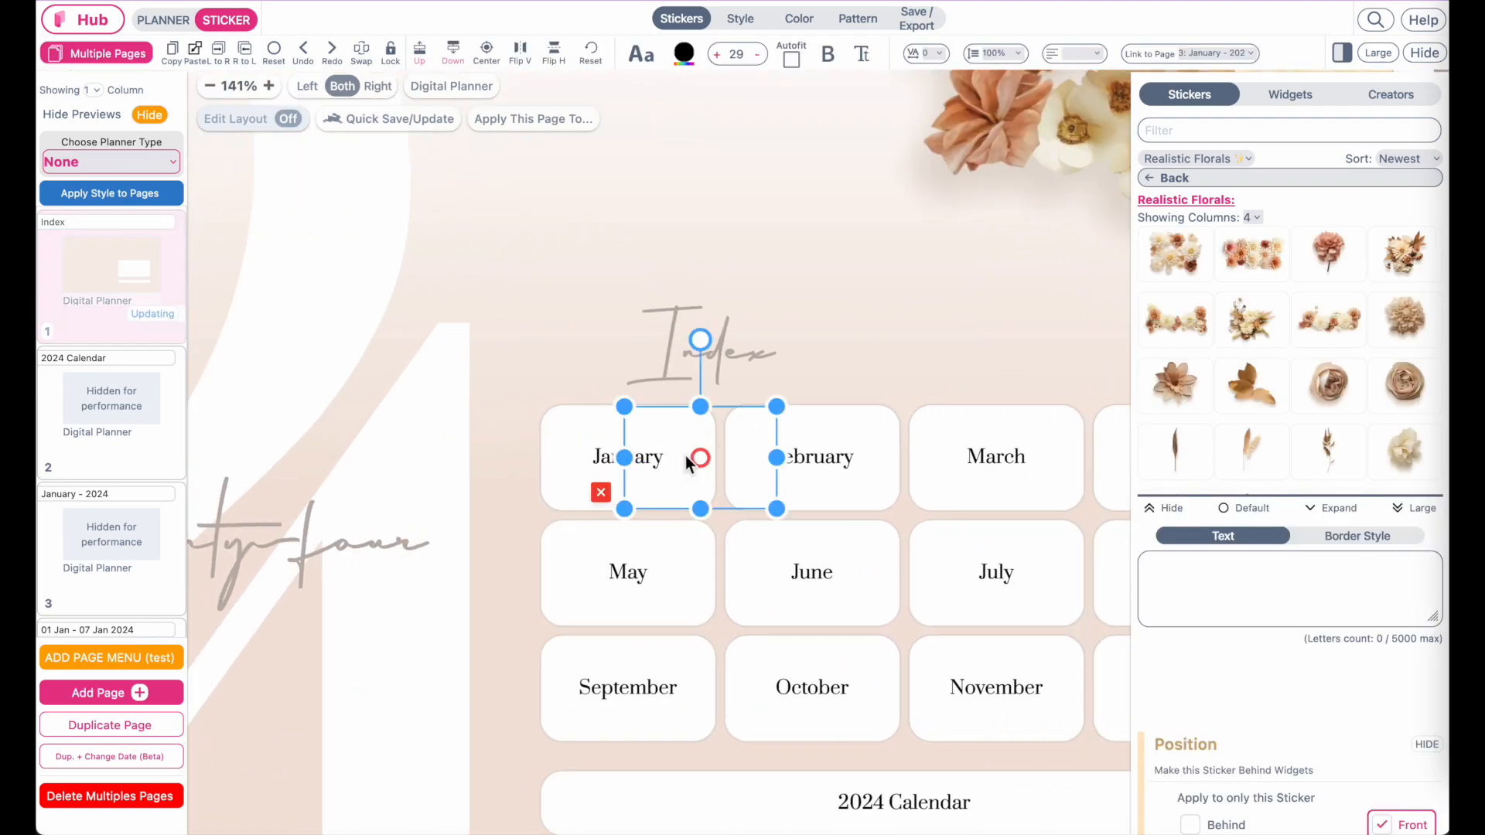
click(802, 457)
click(694, 464)
drag(693, 464, 641, 466)
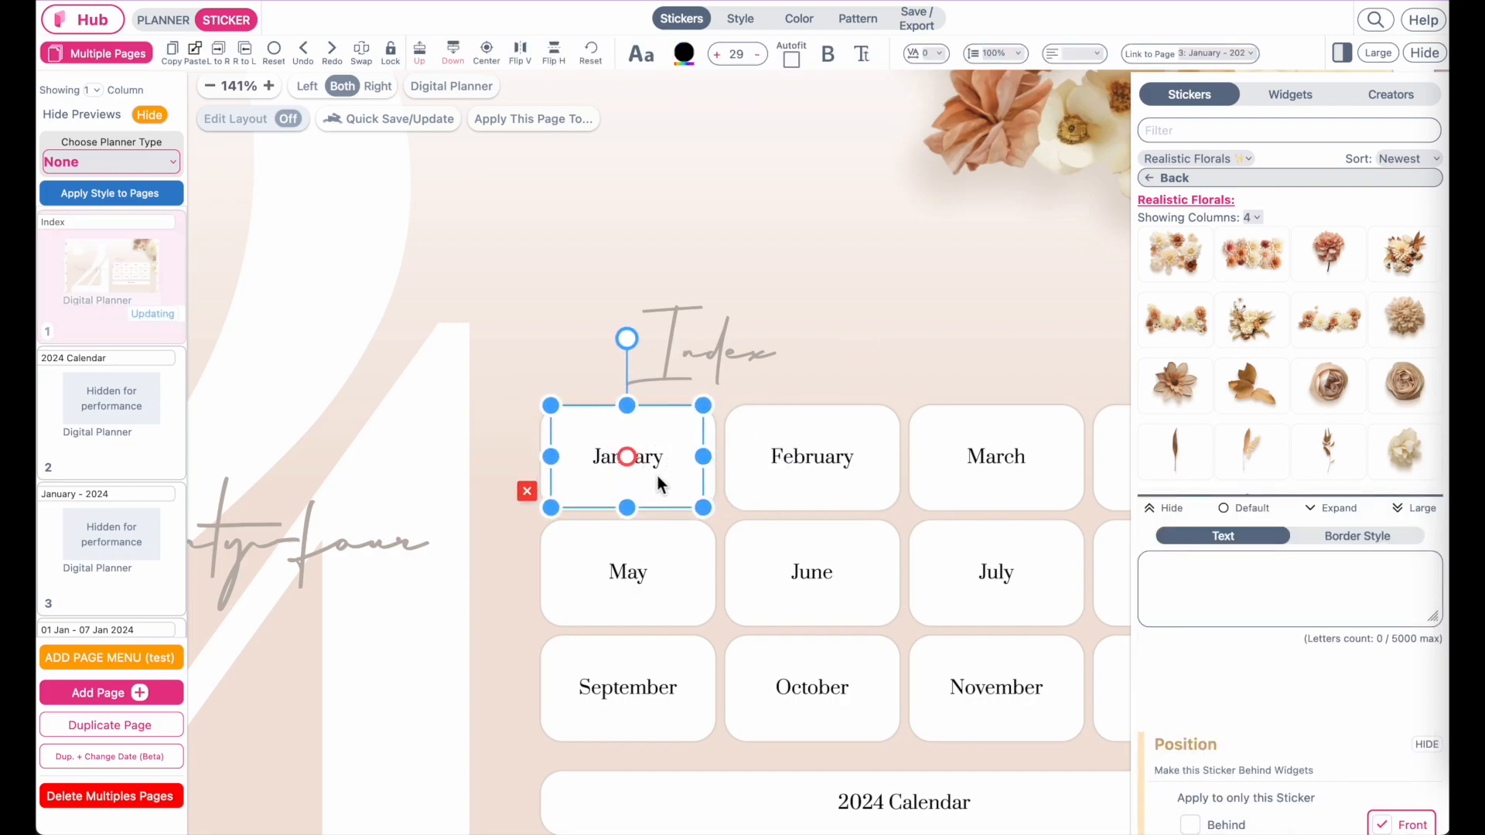
Fine-tune the January link box's position and link it to page 3: January - 2024.
scroll(796, 485, down, 2)
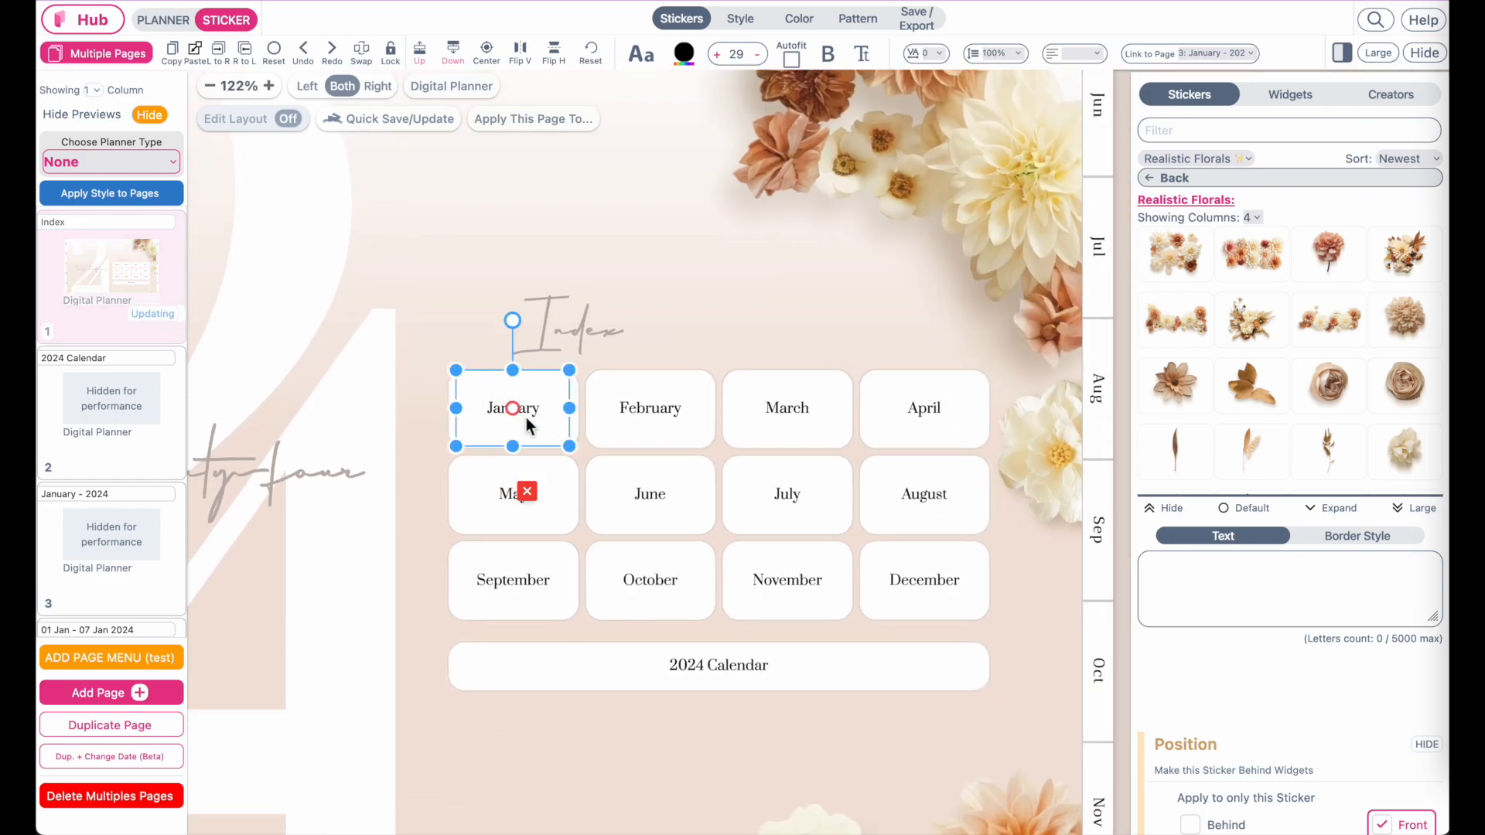
mouse_move(521, 405)
mouse_down()
mouse_move(560, 421)
mouse_move(547, 408)
mouse_up()
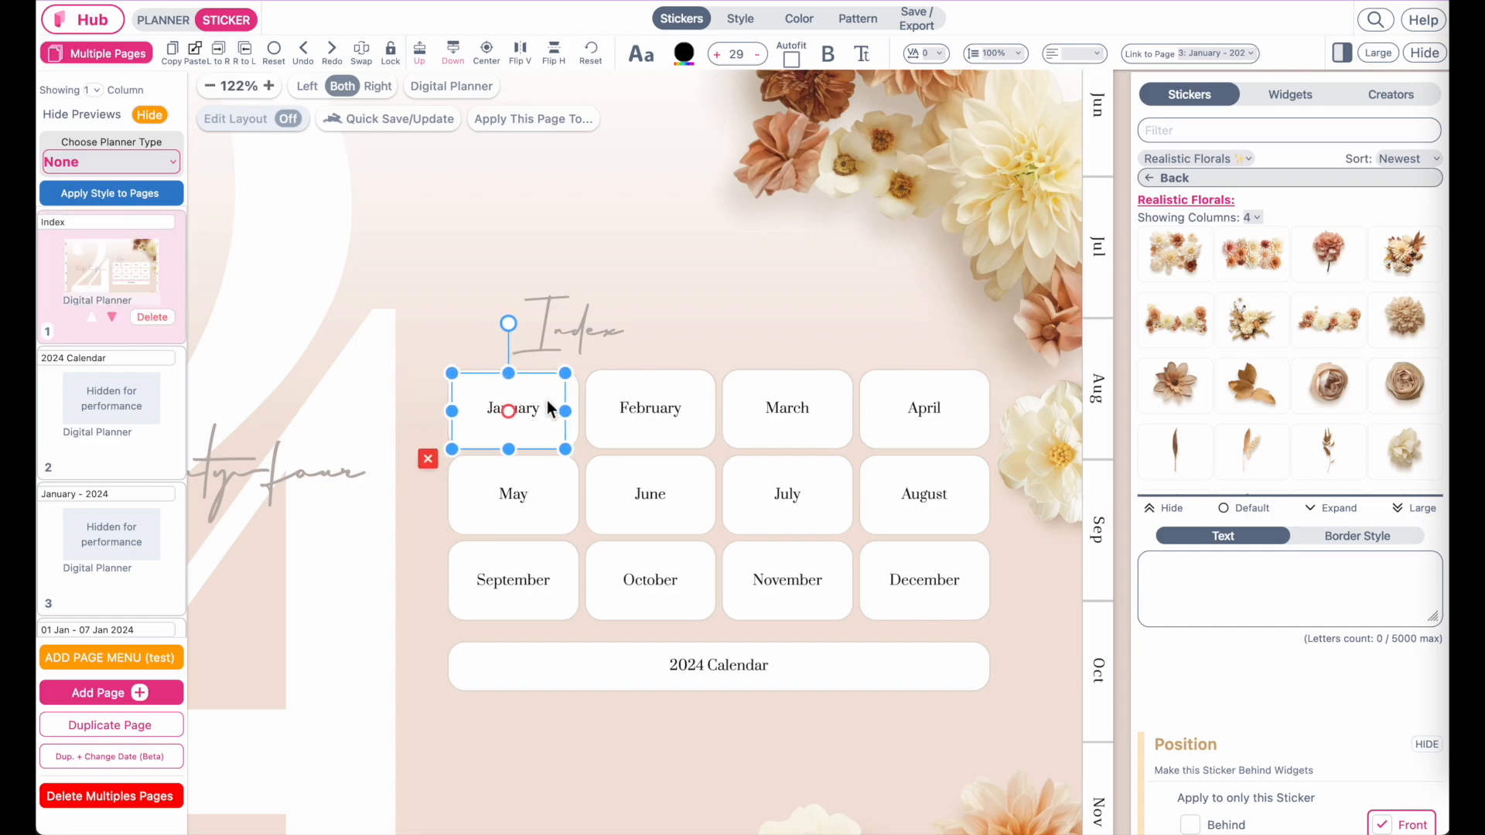
click(540, 414)
drag(540, 415, 544, 415)
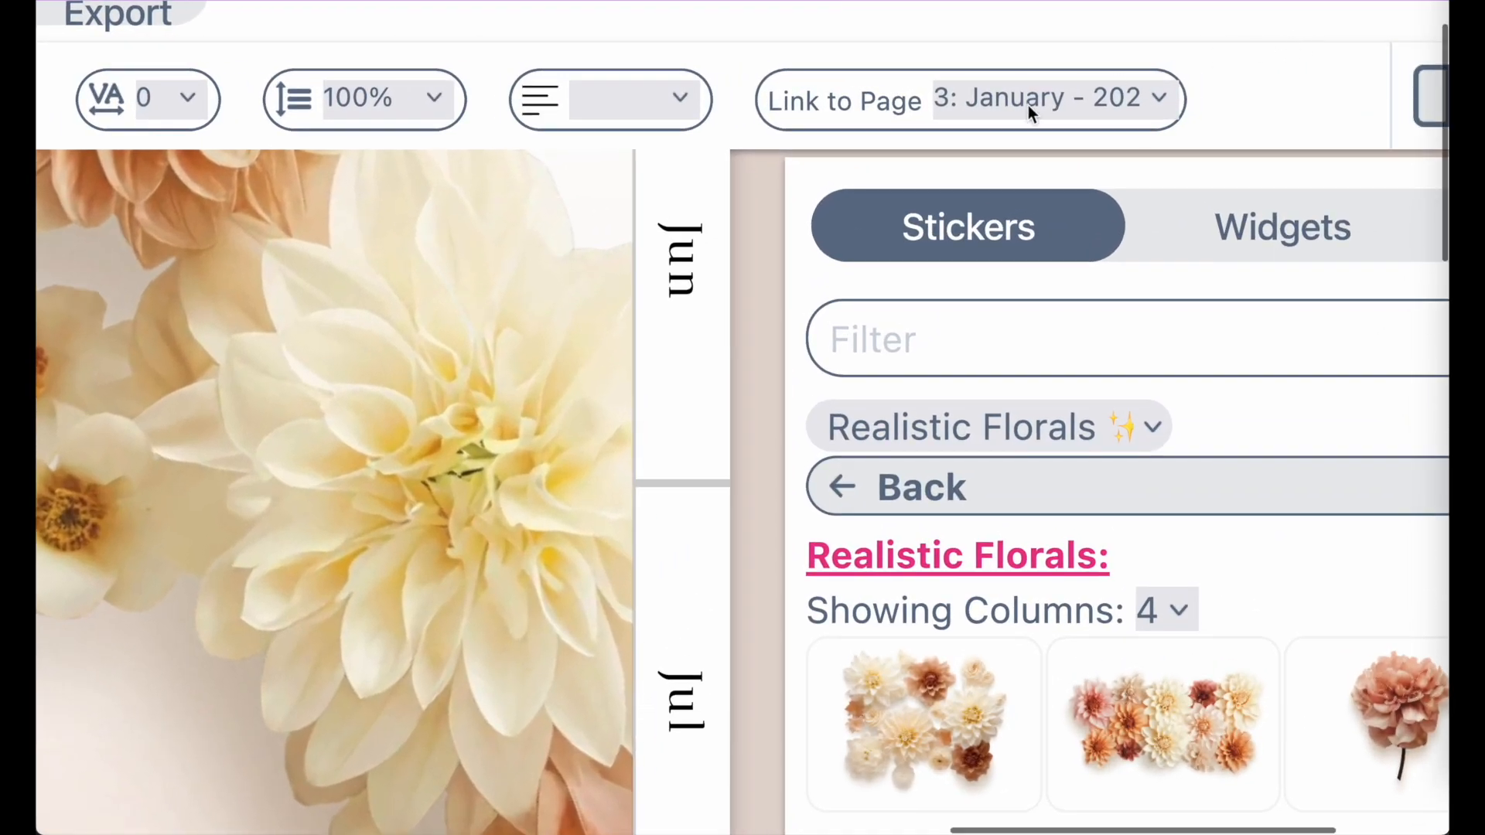
click(1209, 53)
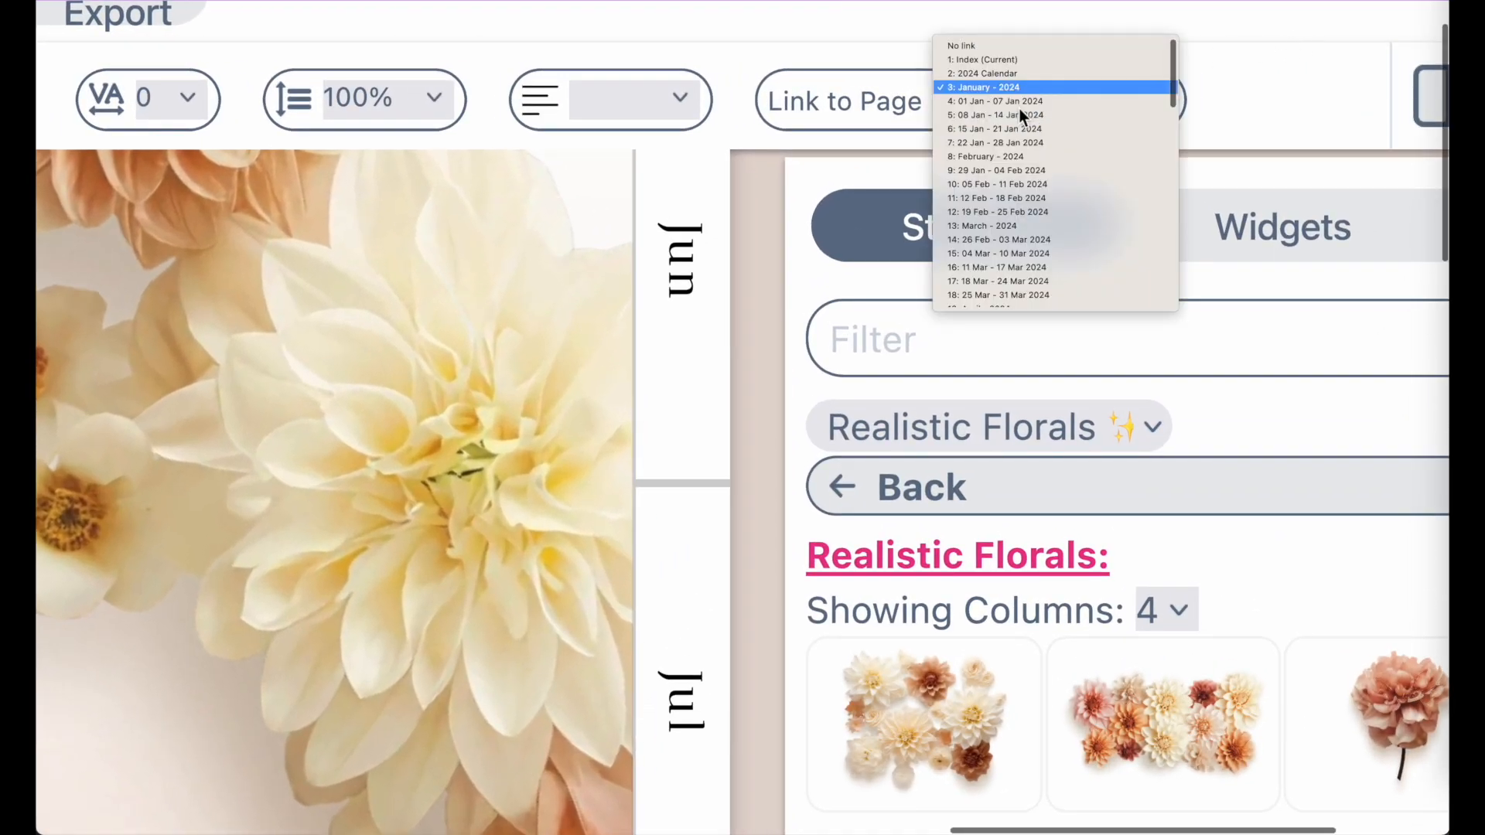
click(1019, 87)
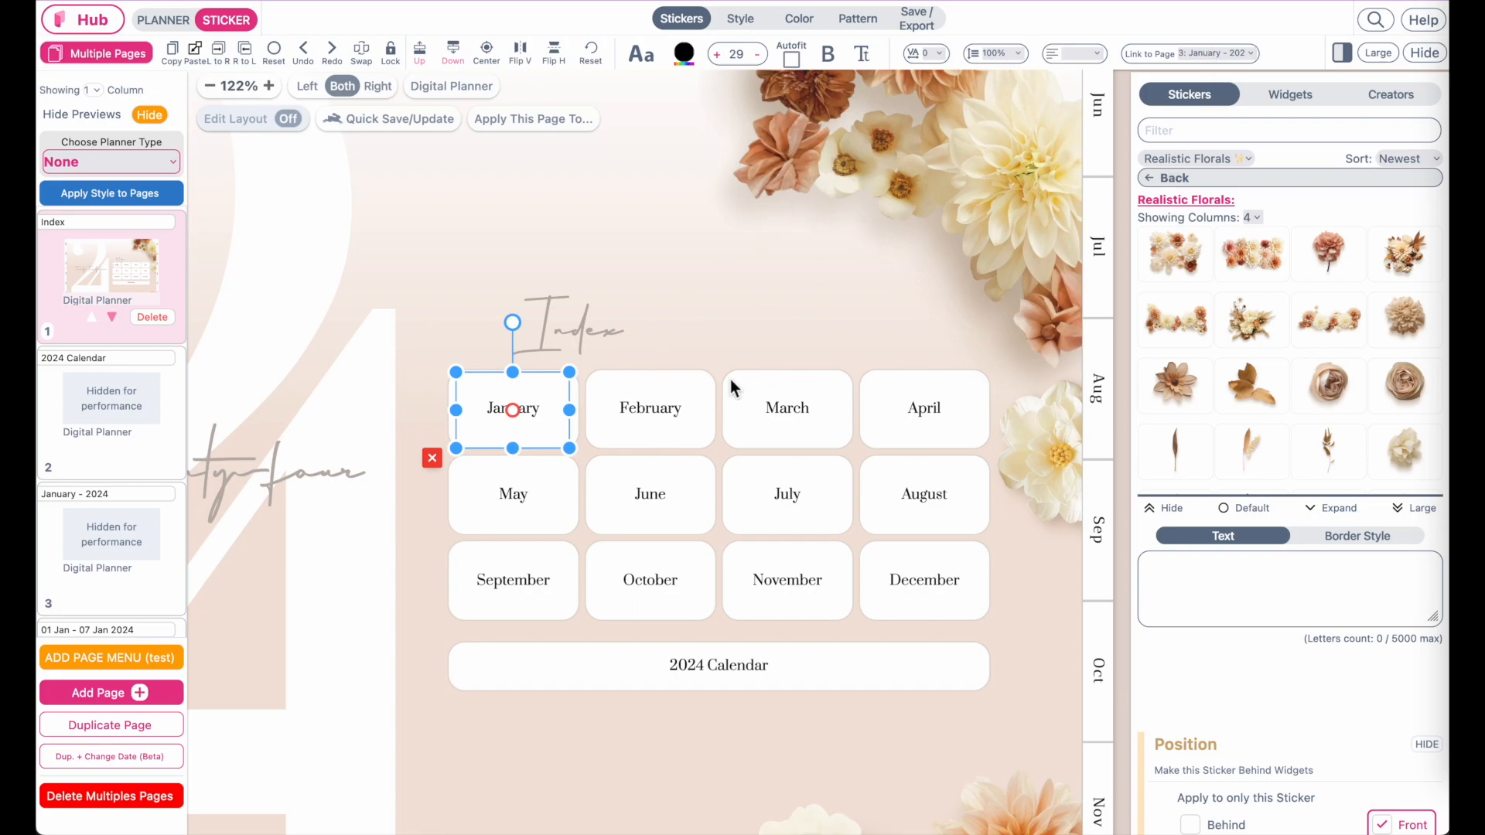
Align the February, March and April link boxes with their month buttons on the Index page.
click(675, 410)
drag(691, 418, 661, 422)
drag(826, 423, 821, 422)
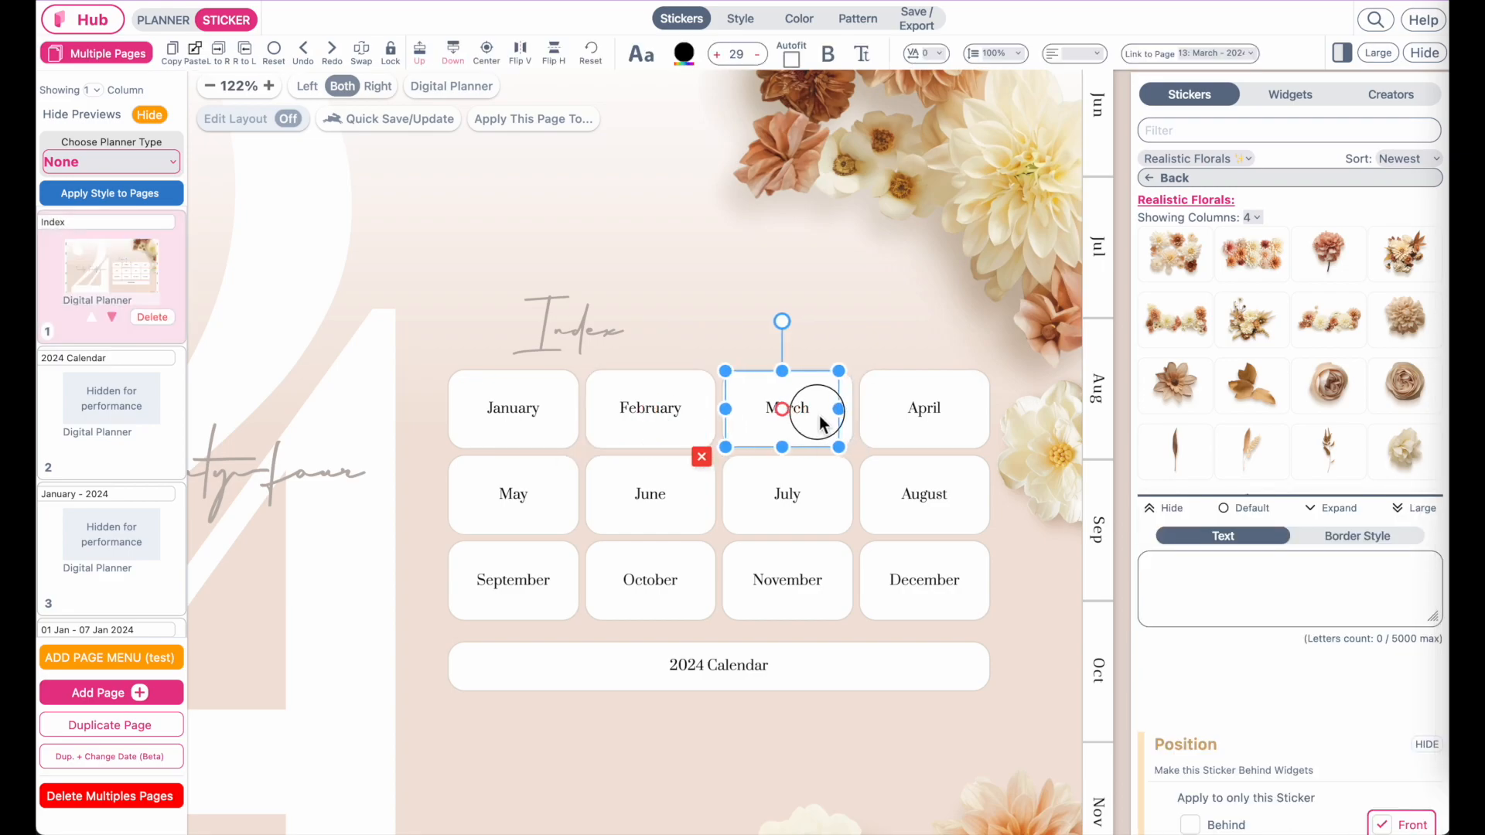
scroll(819, 417, down, 5)
scroll(819, 416, left, 2)
click(696, 378)
scroll(696, 378, up, 5)
scroll(696, 378, right, 3)
click(844, 408)
Align the May, June, July and August link boxes with their month buttons on the Index page.
click(425, 517)
drag(426, 509, 389, 509)
click(510, 509)
click(569, 520)
mouse_move(596, 504)
mouse_down()
mouse_move(550, 508)
mouse_move(572, 507)
mouse_up()
click(760, 501)
mouse_move(759, 499)
mouse_down()
mouse_move(728, 496)
mouse_move(740, 499)
mouse_up()
click(860, 502)
mouse_move(903, 506)
mouse_down()
mouse_move(882, 502)
mouse_move(902, 502)
mouse_up()
Align the September, October, November and December link boxes with their month buttons on the Index page.
click(404, 614)
drag(488, 606, 440, 615)
click(611, 583)
click(590, 601)
mouse_move(590, 601)
mouse_down()
mouse_move(564, 600)
mouse_move(577, 609)
mouse_up()
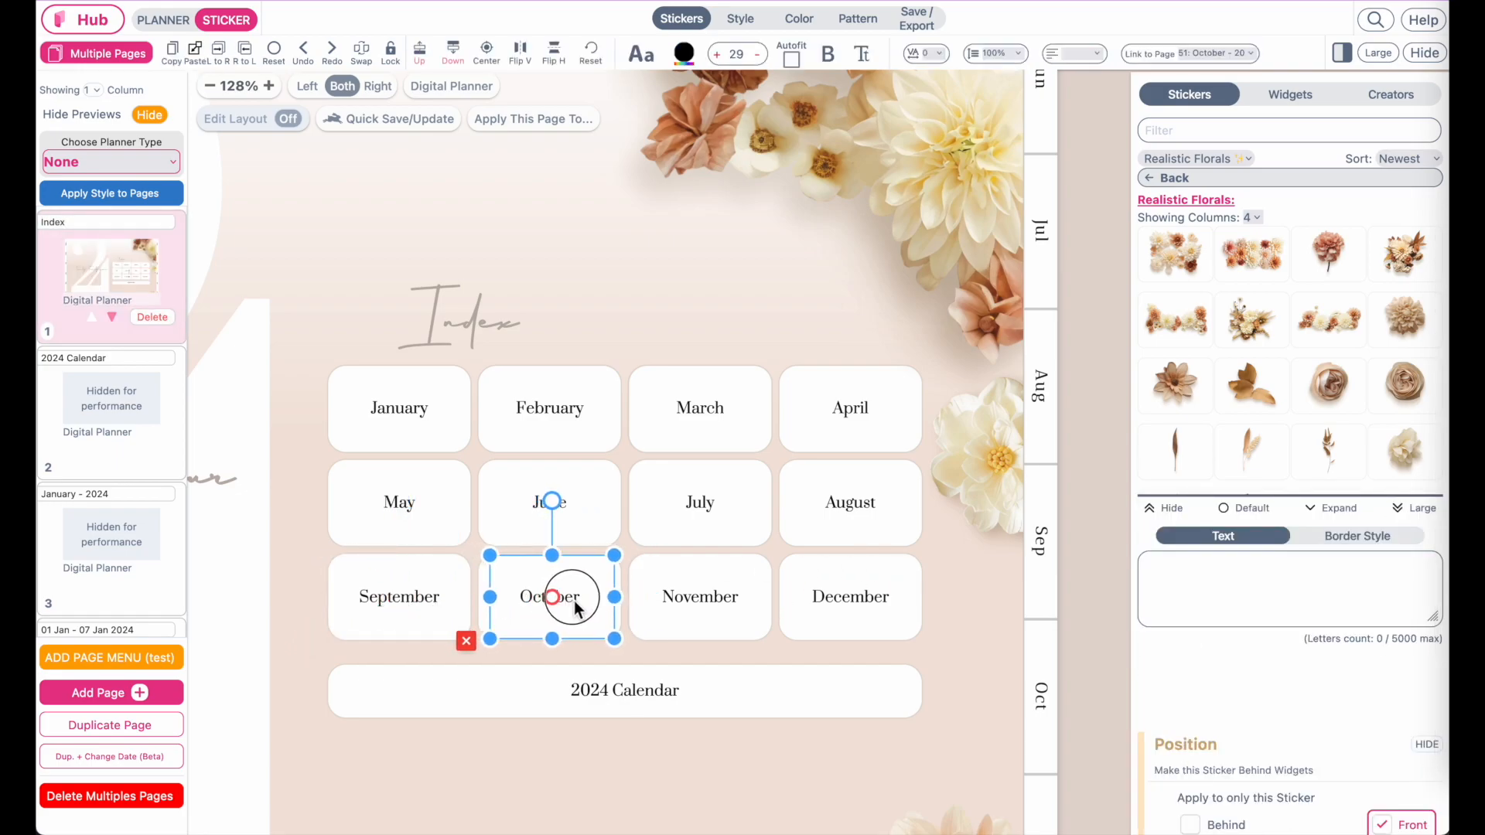
click(717, 608)
drag(711, 586, 680, 586)
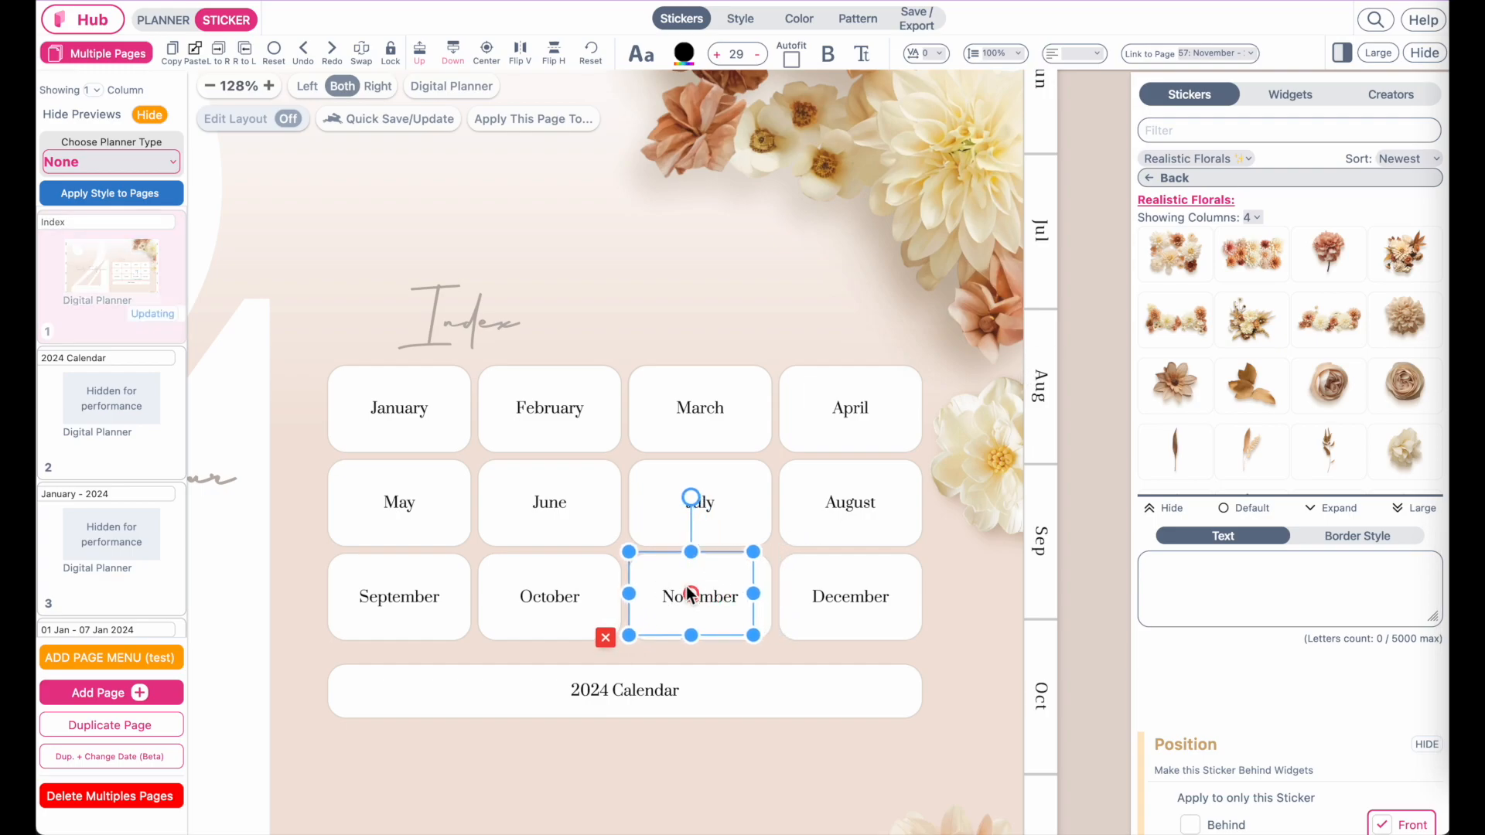
click(852, 592)
drag(907, 589, 897, 590)
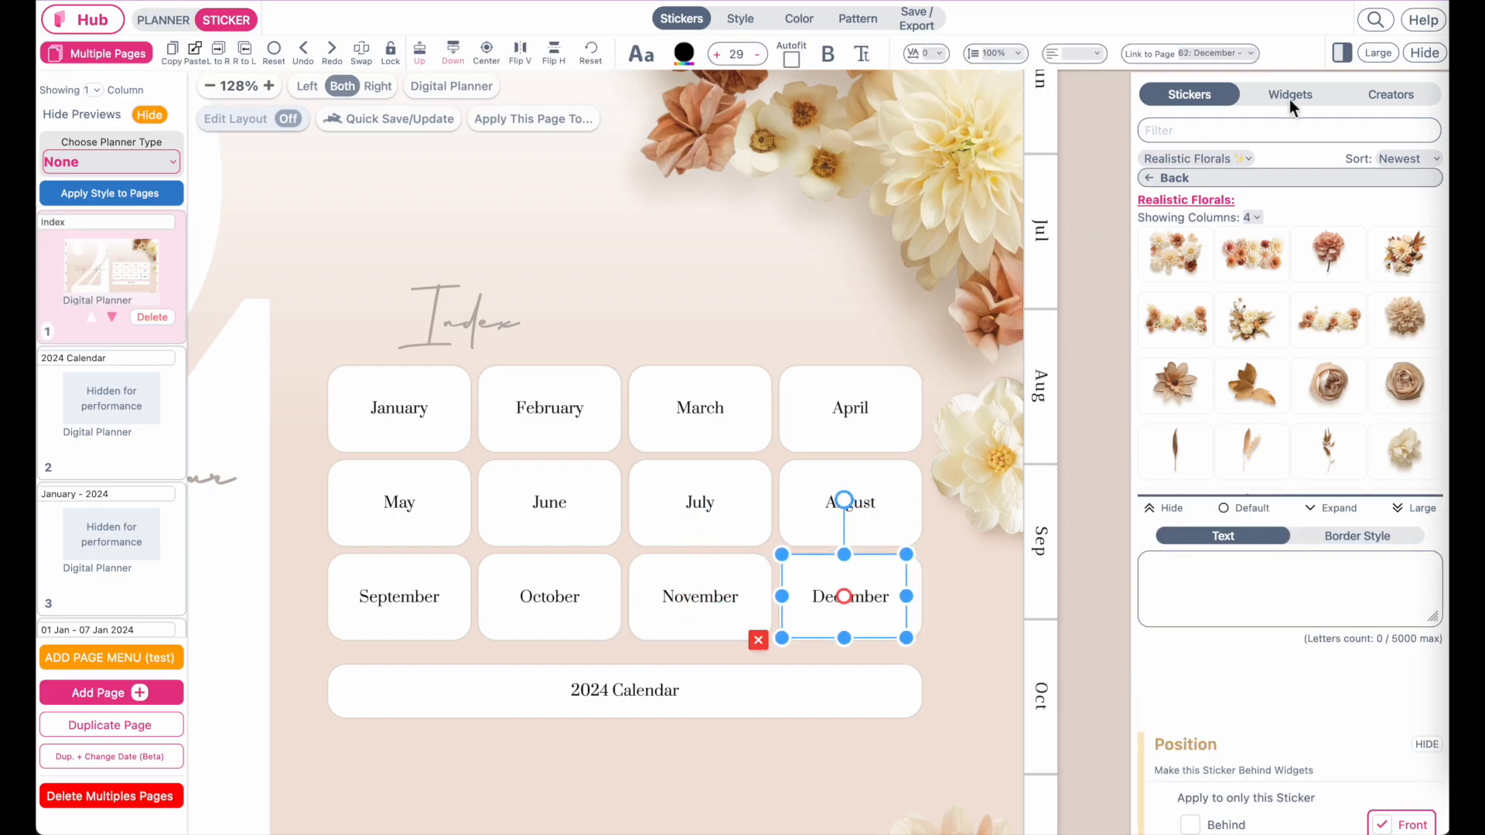
Try covering the March button on the Index page with an empty Custom Text box for a page link, and remove the box.
click(1321, 98)
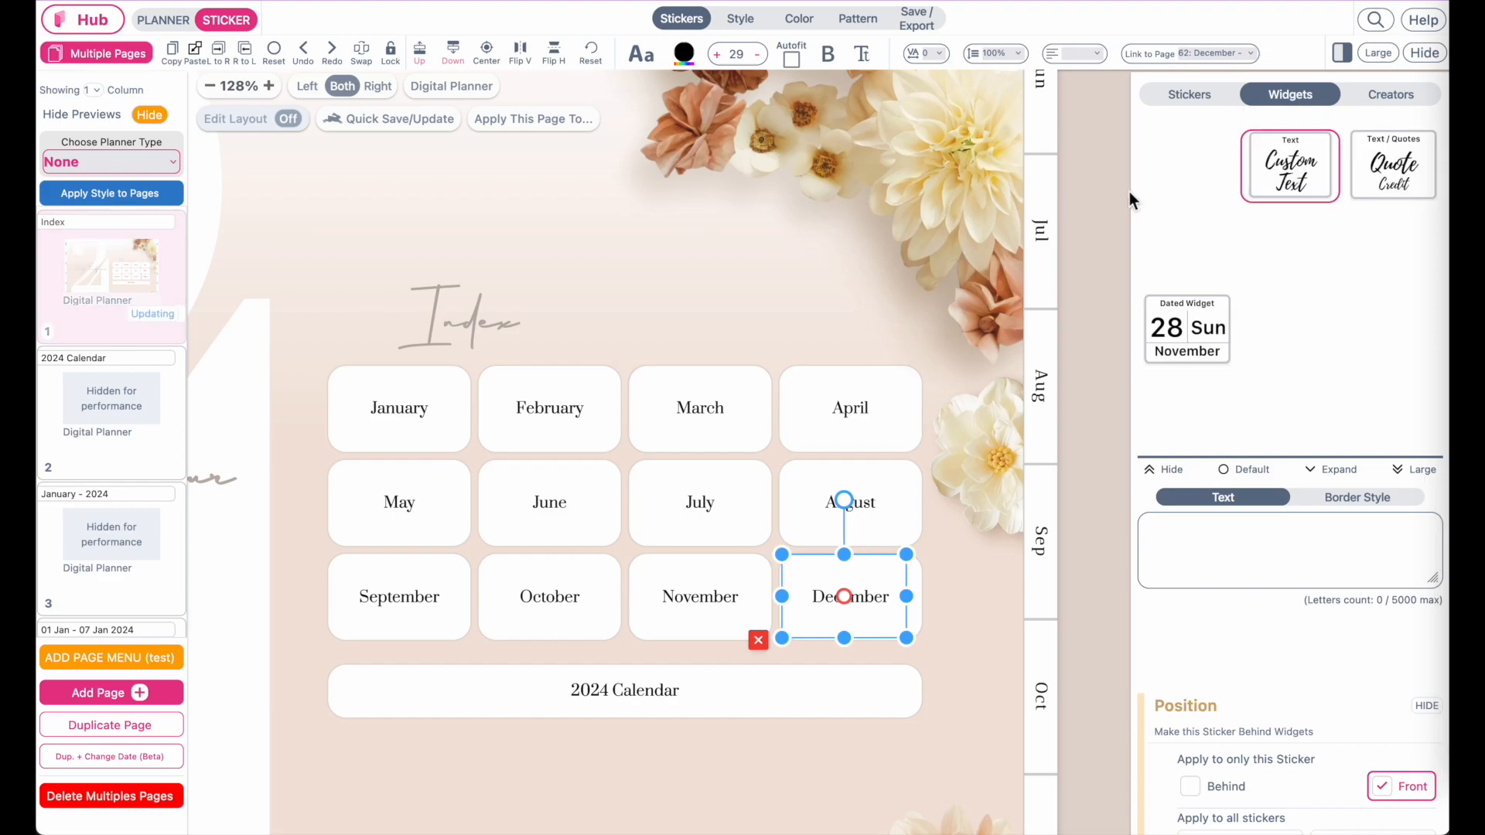
click(1300, 181)
drag(698, 256, 638, 683)
drag(677, 771, 712, 547)
drag(852, 585, 793, 496)
drag(1331, 526, 1066, 521)
key(BackSpace)
click(1230, 52)
click(1220, 57)
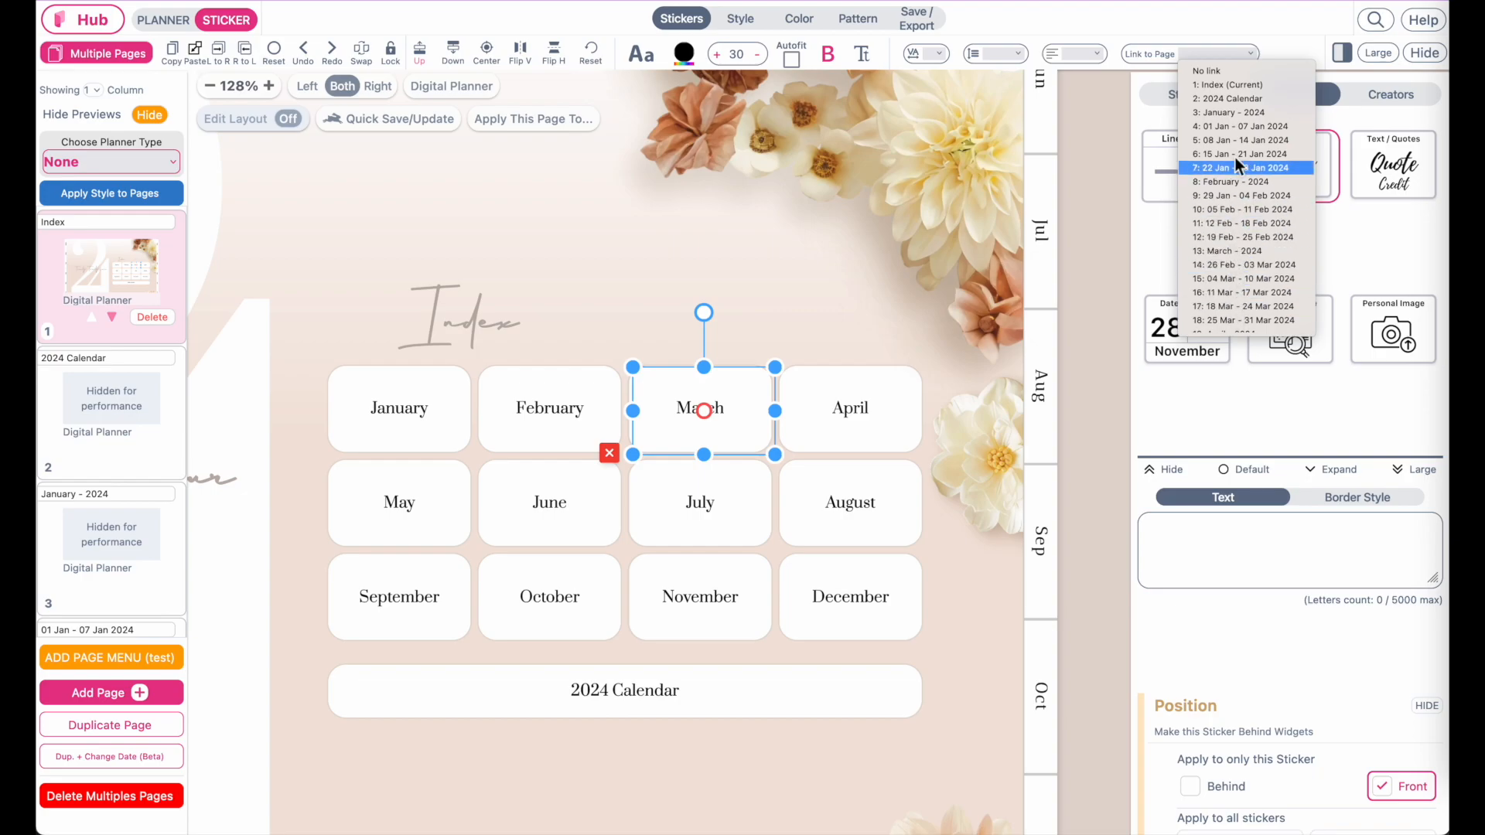
click(1265, 29)
click(619, 452)
Examine the month buttons, the 2024 Calendar button and the floral decorations on the Index page.
click(844, 423)
click(853, 582)
click(754, 699)
click(703, 696)
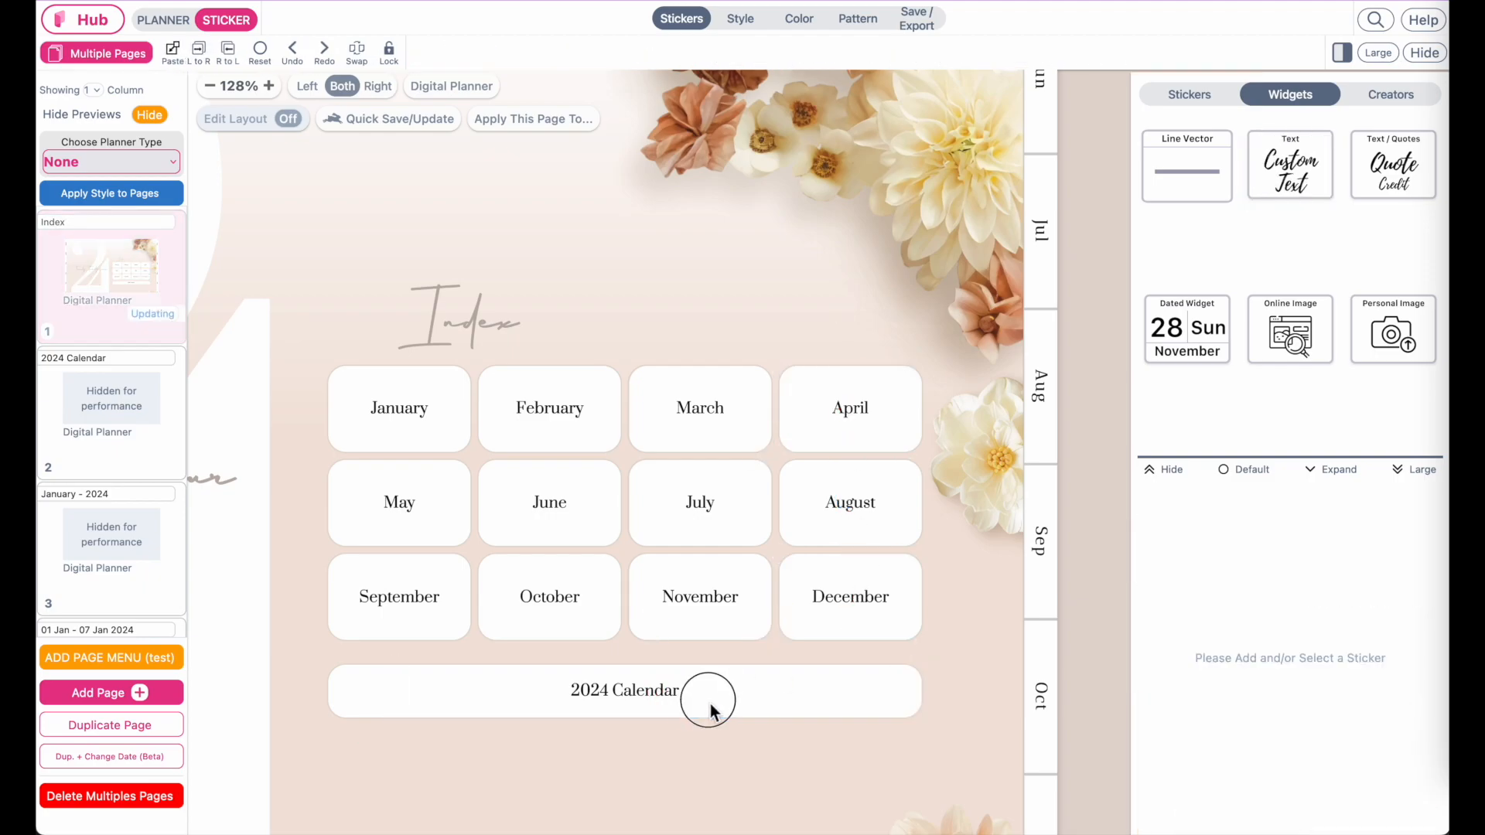
click(676, 704)
click(670, 690)
drag(670, 690, 640, 690)
drag(368, 693, 337, 693)
drag(893, 715, 916, 694)
scroll(916, 694, down, 5)
click(869, 489)
drag(869, 488, 938, 477)
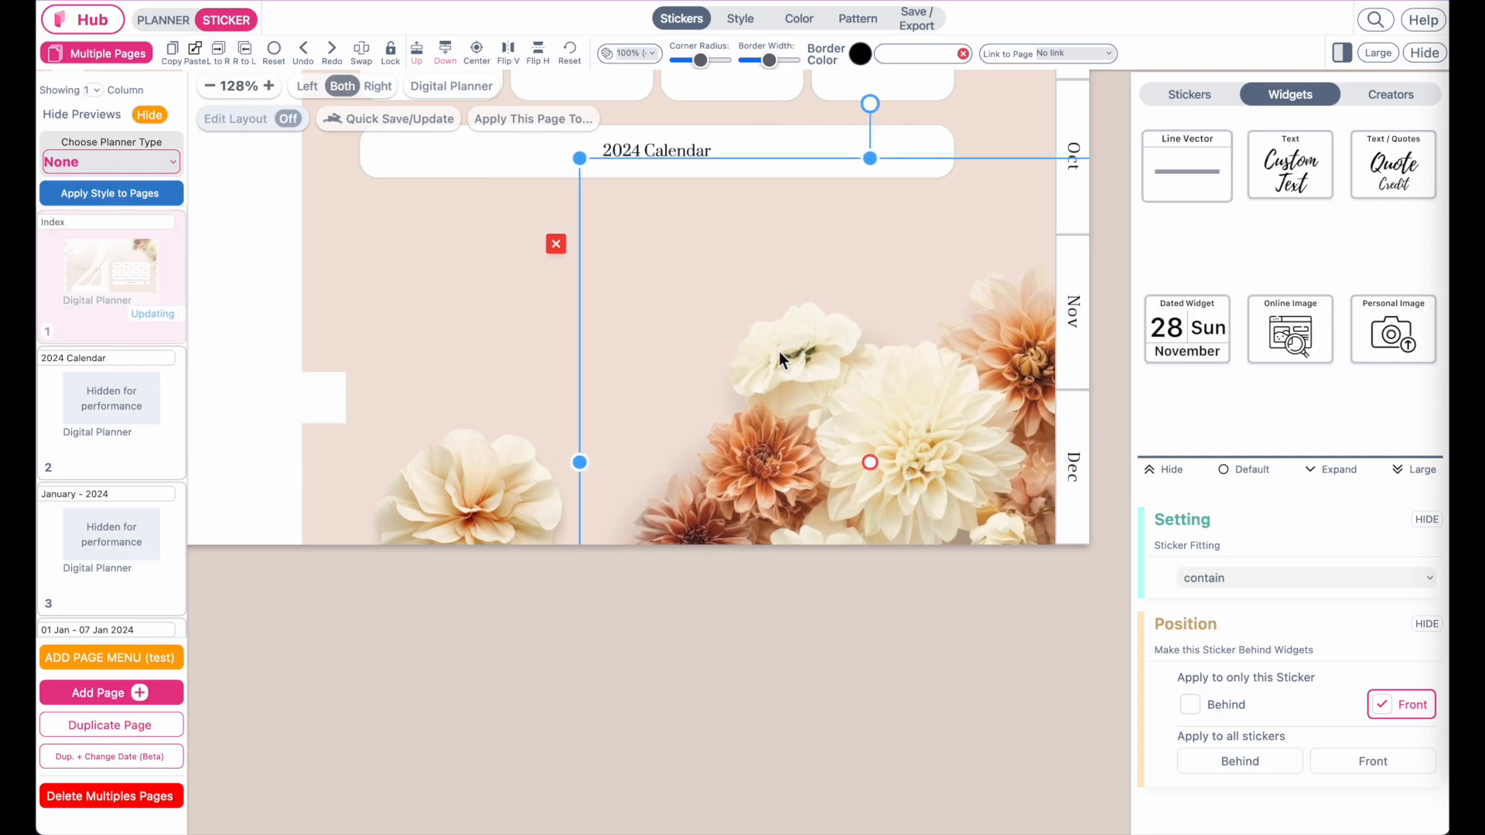
scroll(780, 352, down, 3)
scroll(780, 352, up, 10)
scroll(779, 352, down, 2)
scroll(778, 351, down, 3)
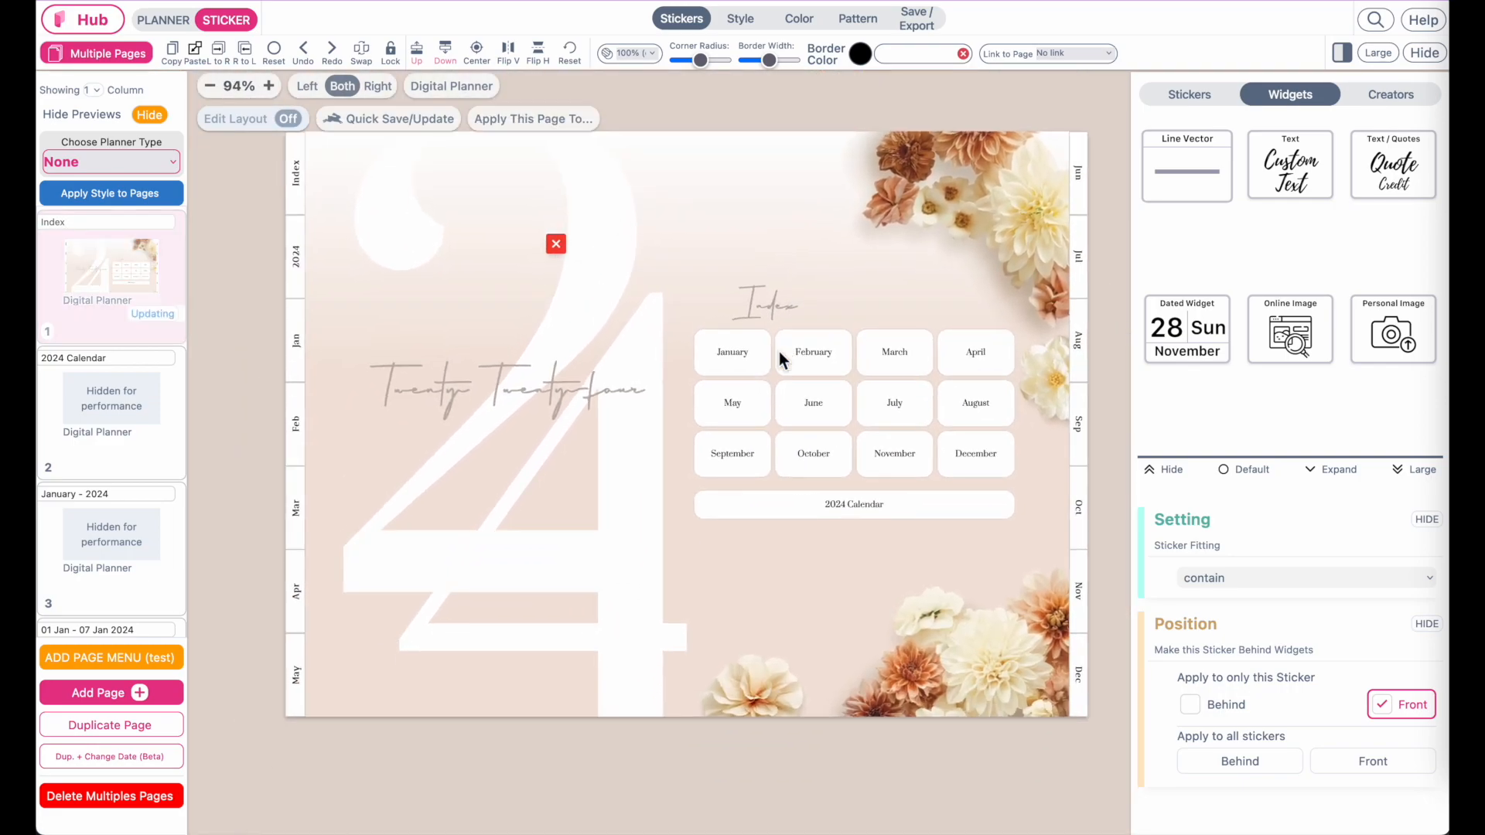
Open the 2024 Calendar page, then generate and download a PDF of all pages in the digital Double Page, Goodnotes format with PDF links.
click(120, 430)
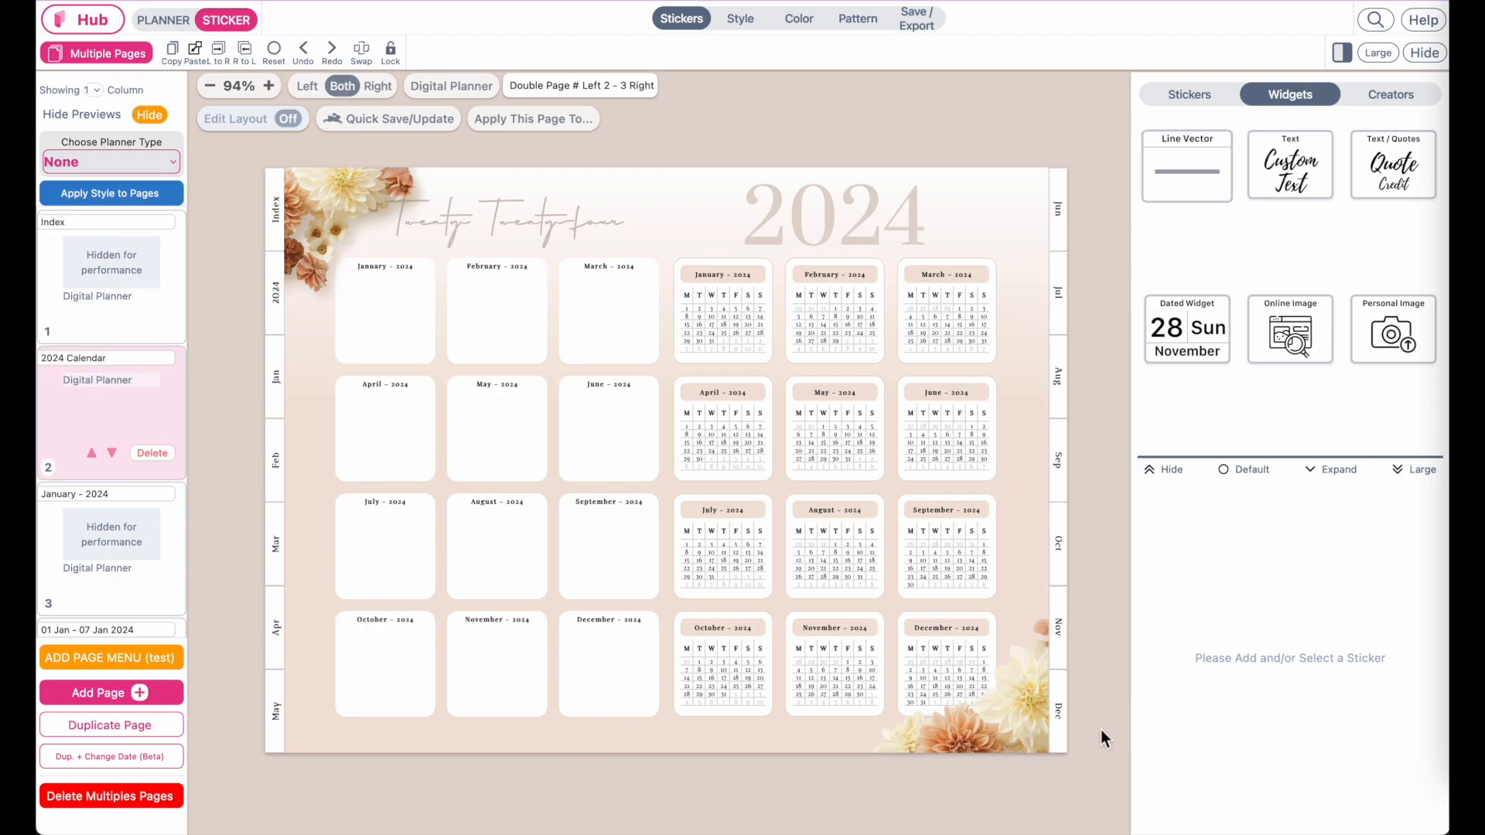
click(922, 24)
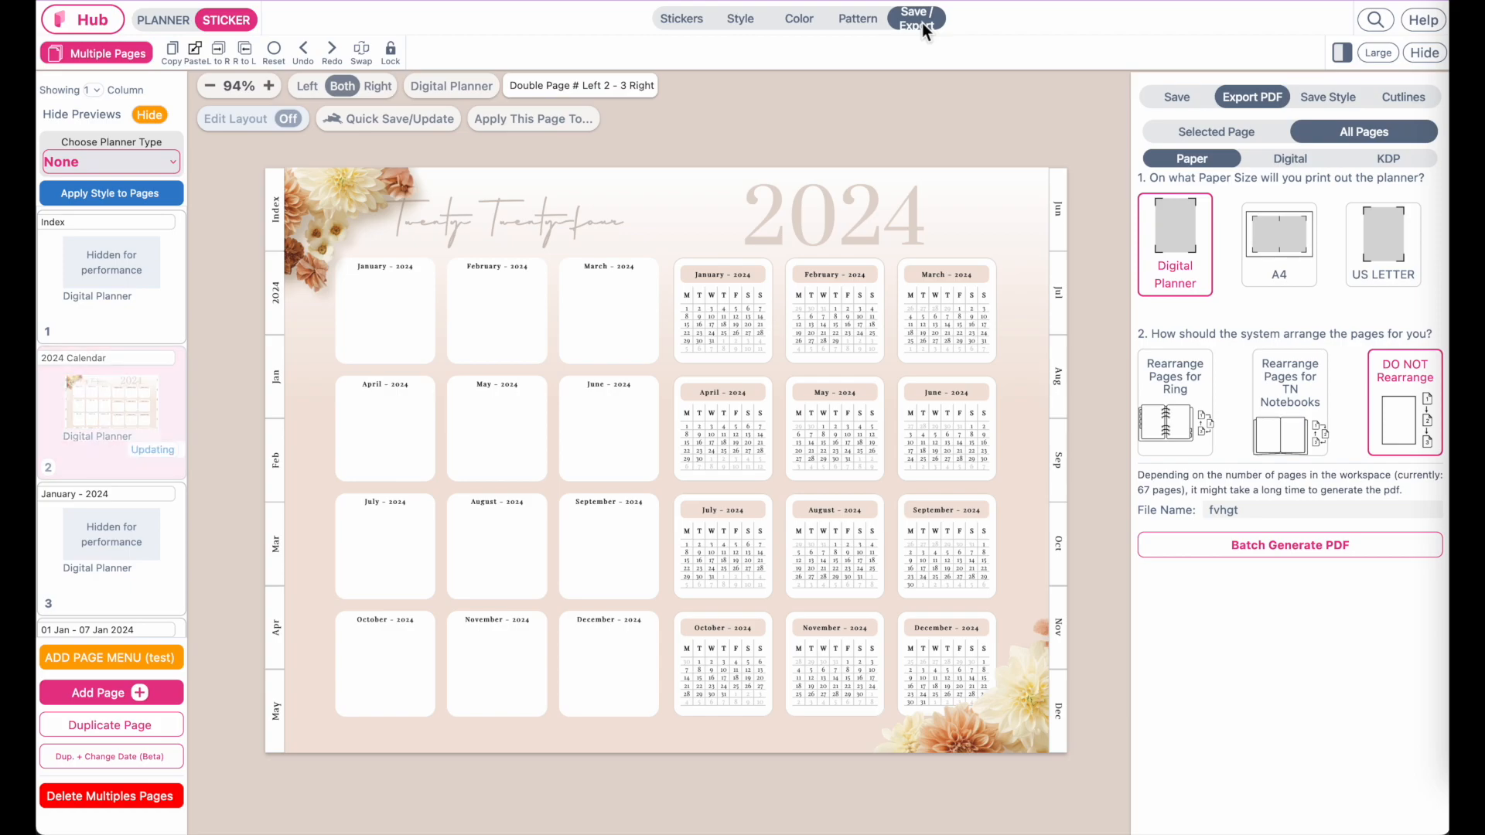
click(1283, 159)
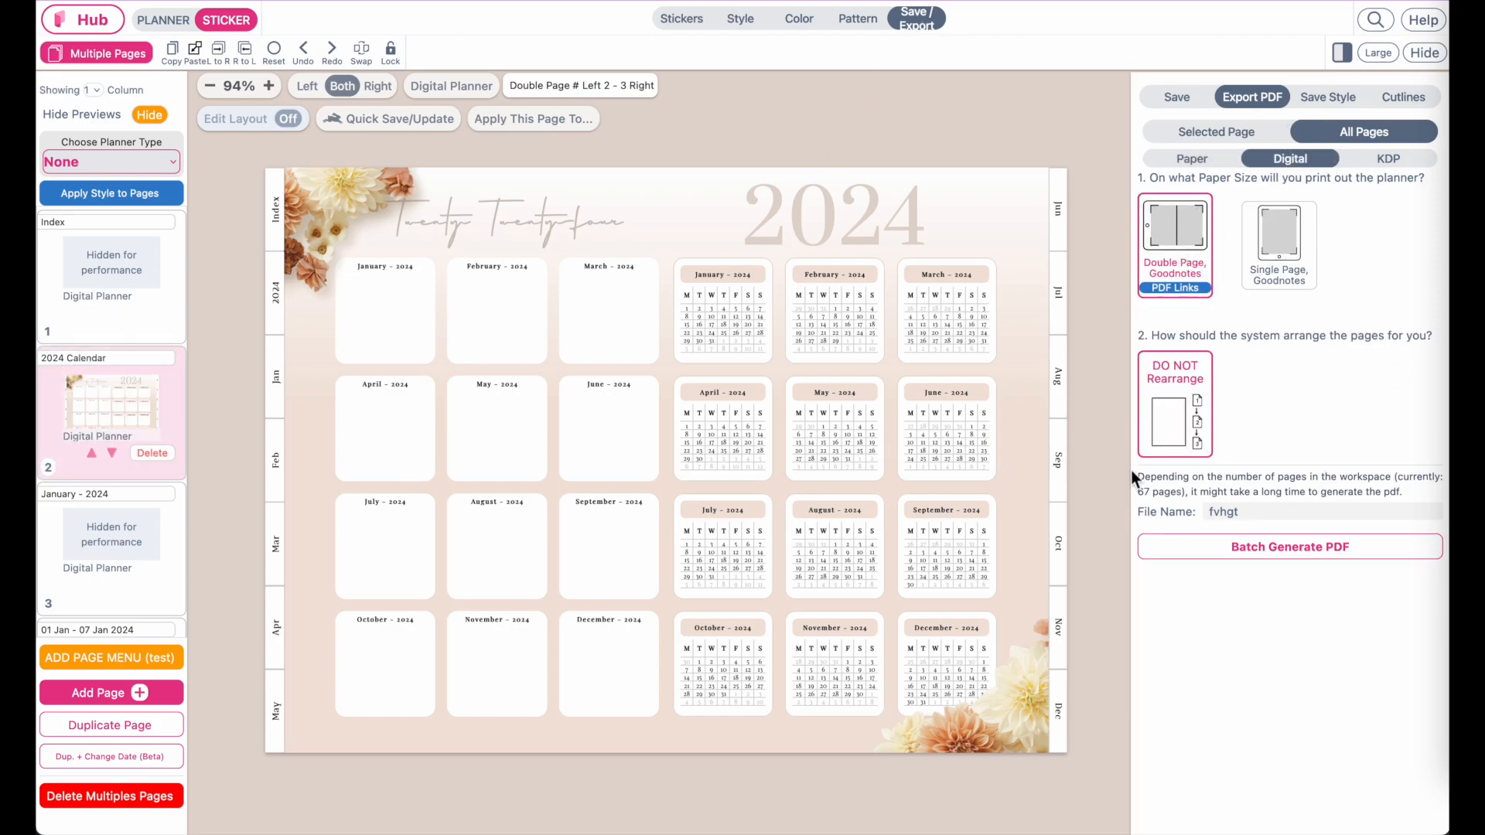
click(1263, 548)
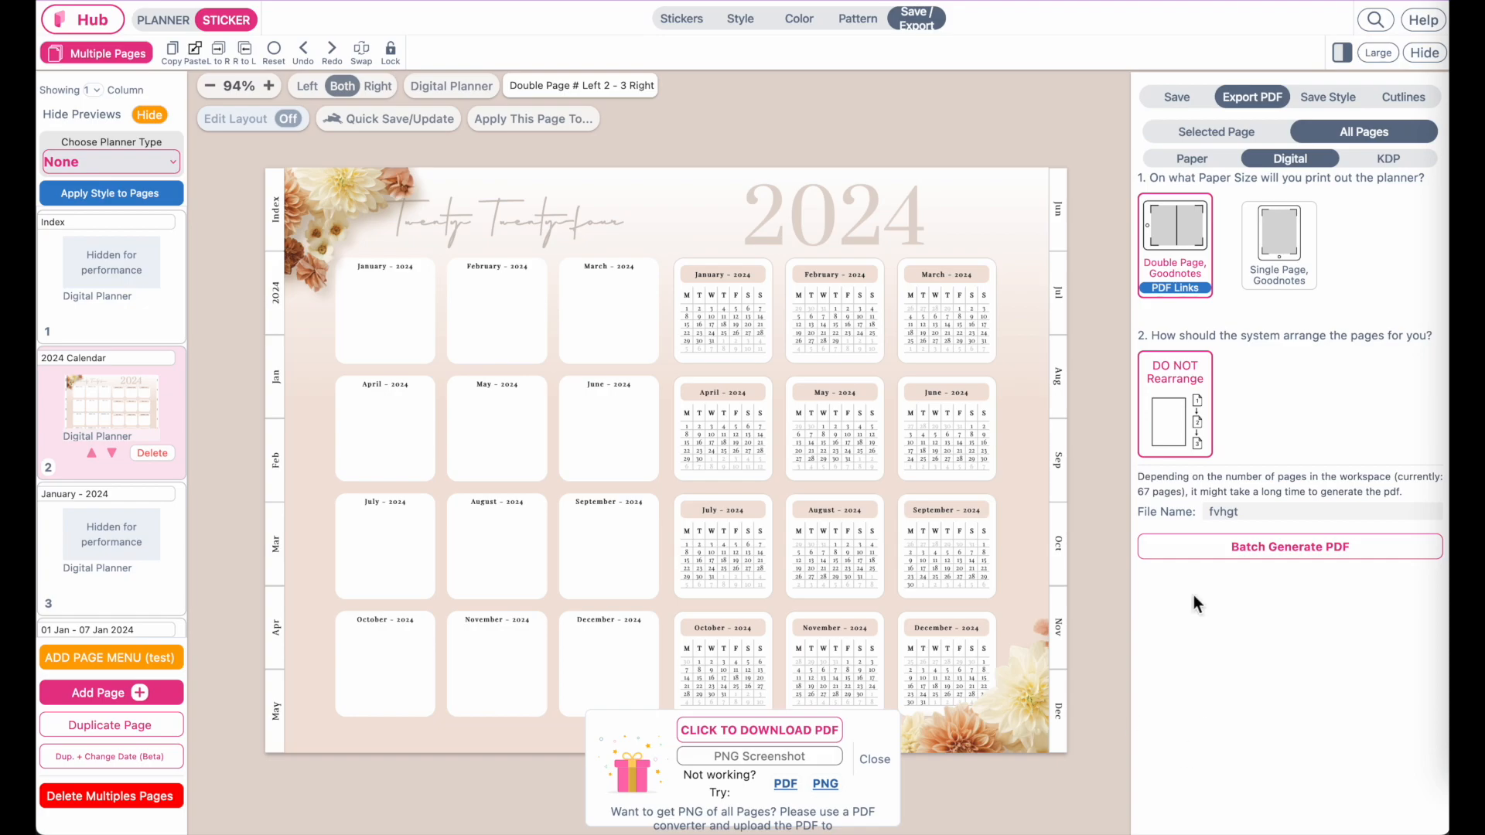
click(732, 735)
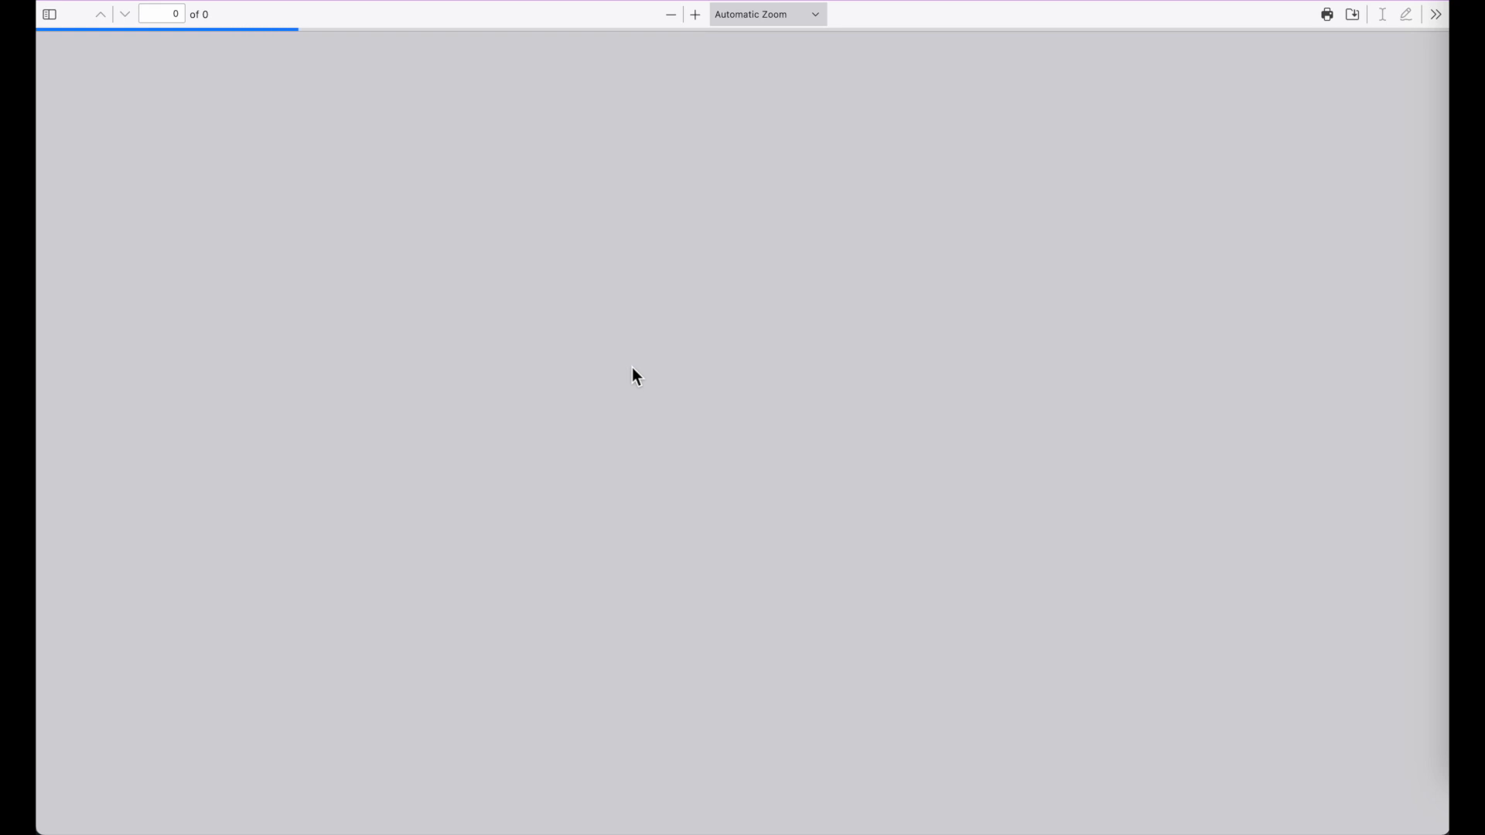
Examine the weekly and monthly pages of the exported PDF for missing floral decorations and return to the planner editor.
scroll(1160, 401, down, 5)
scroll(1161, 401, down, 20)
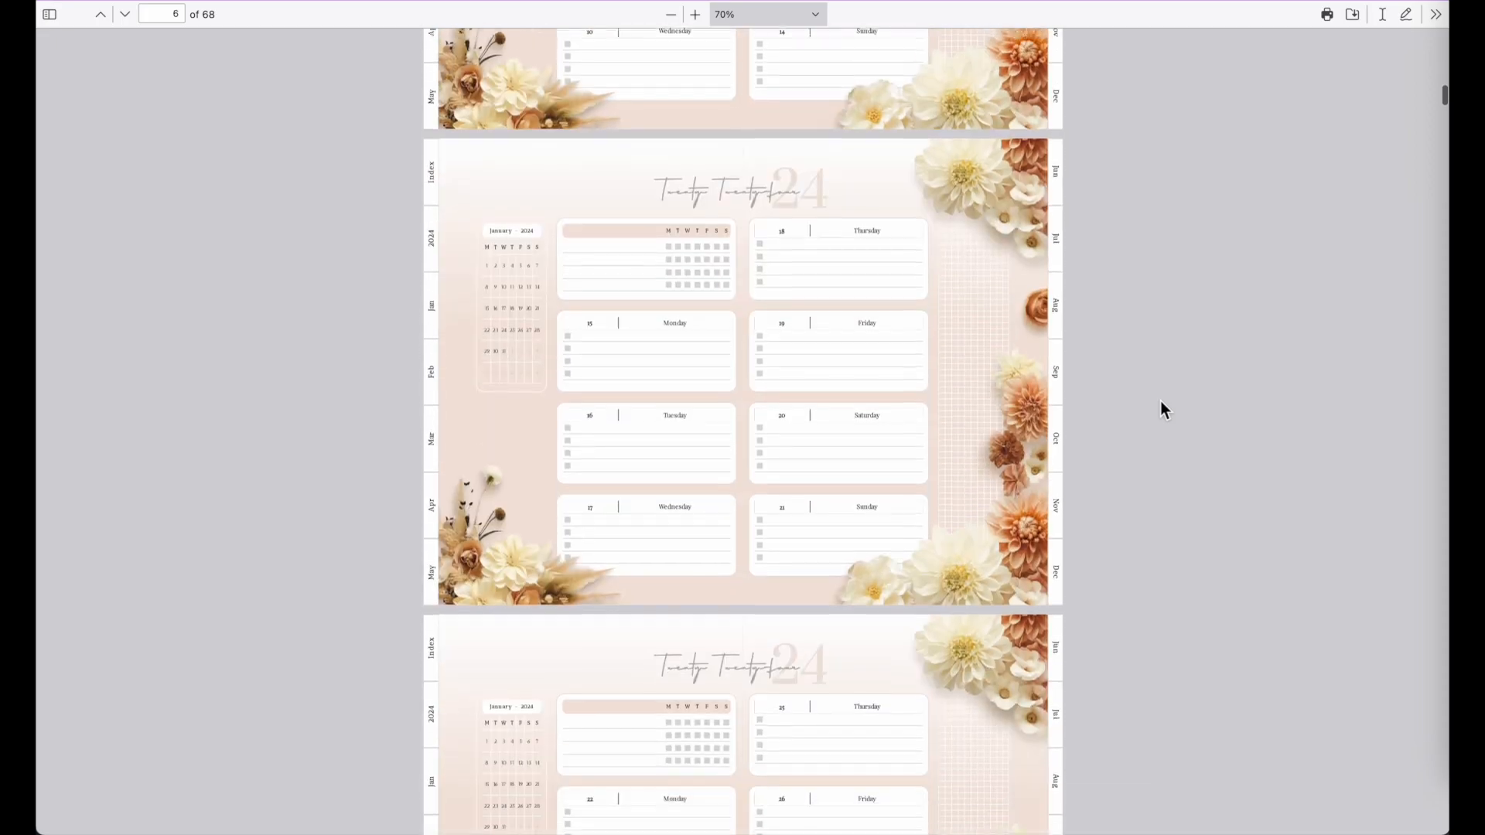
scroll(1160, 401, down, 20)
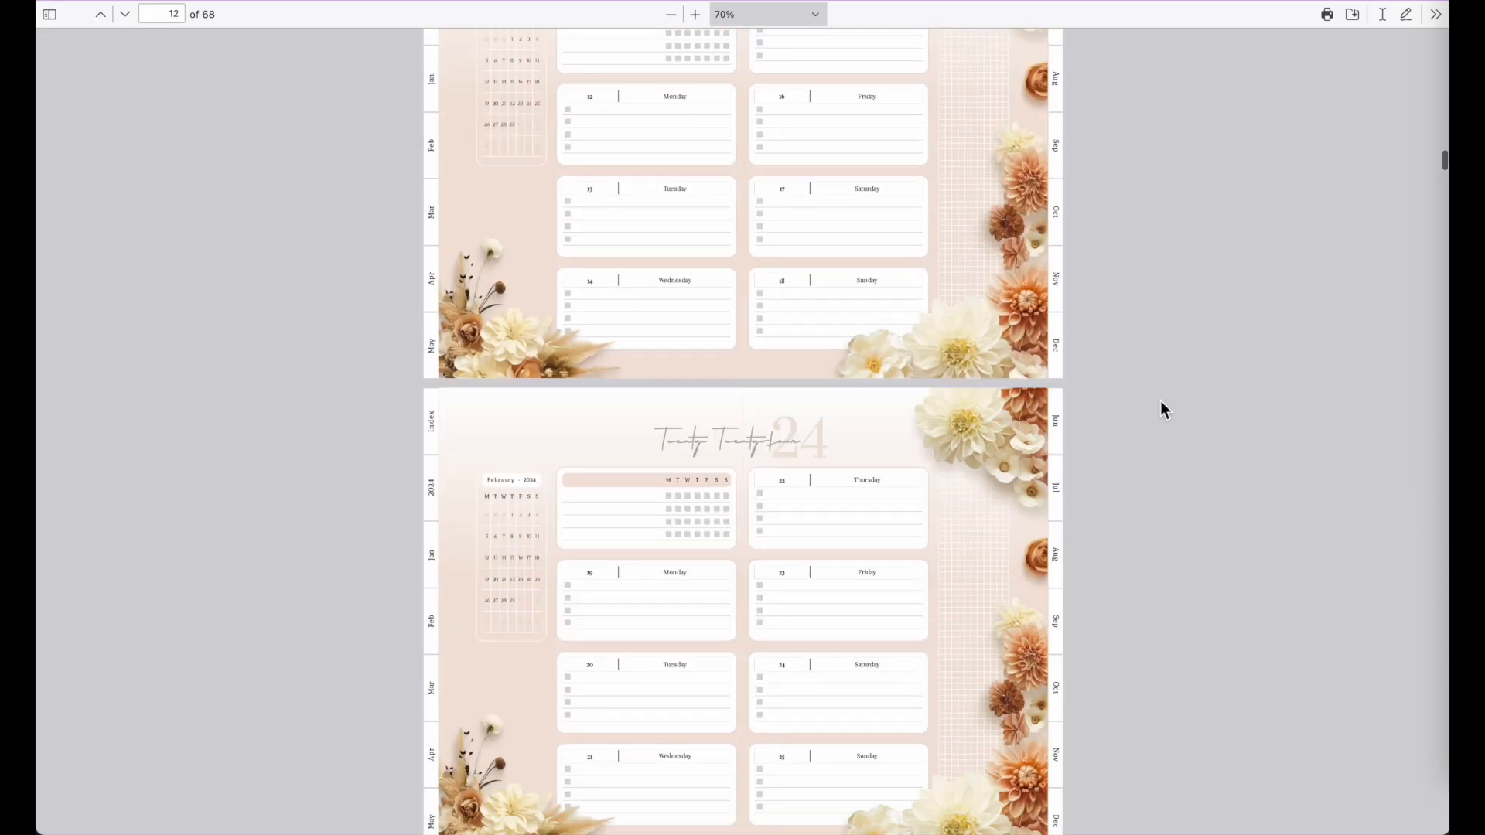
scroll(1160, 401, up, 10)
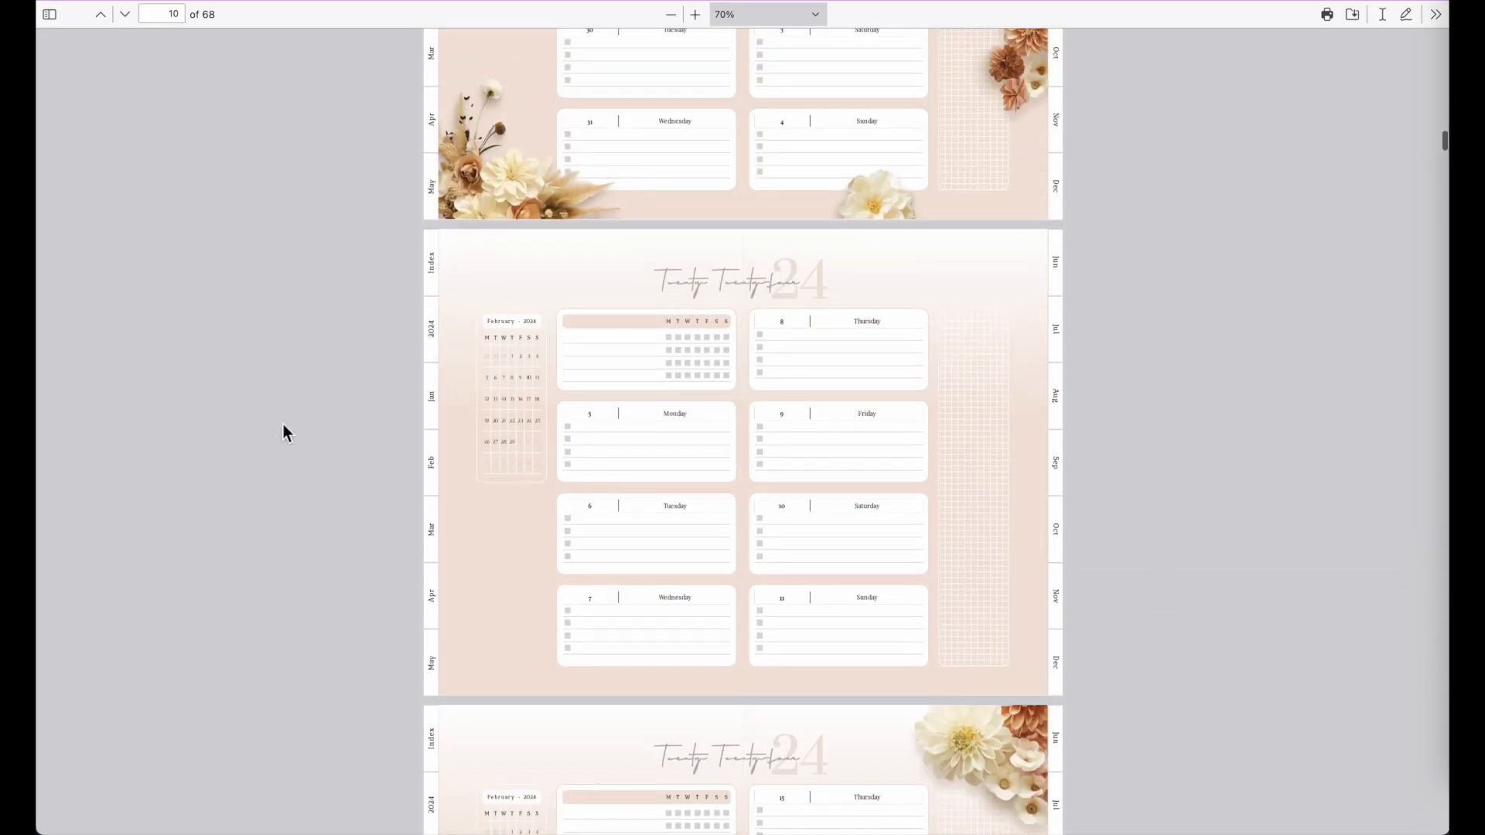
scroll(732, 383, up, 5)
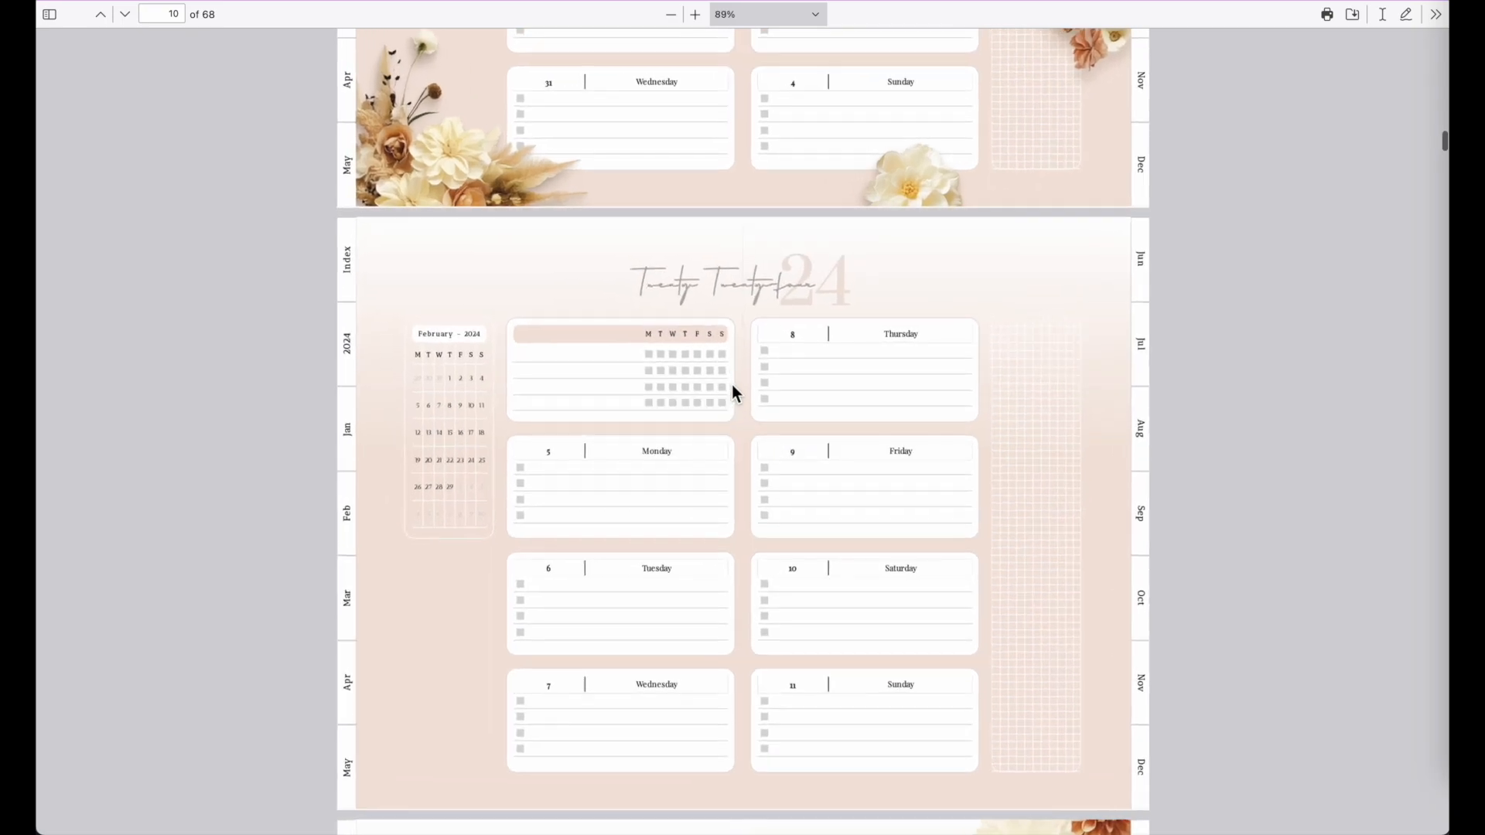
scroll(984, 518, down, 8)
scroll(777, 406, up, 5)
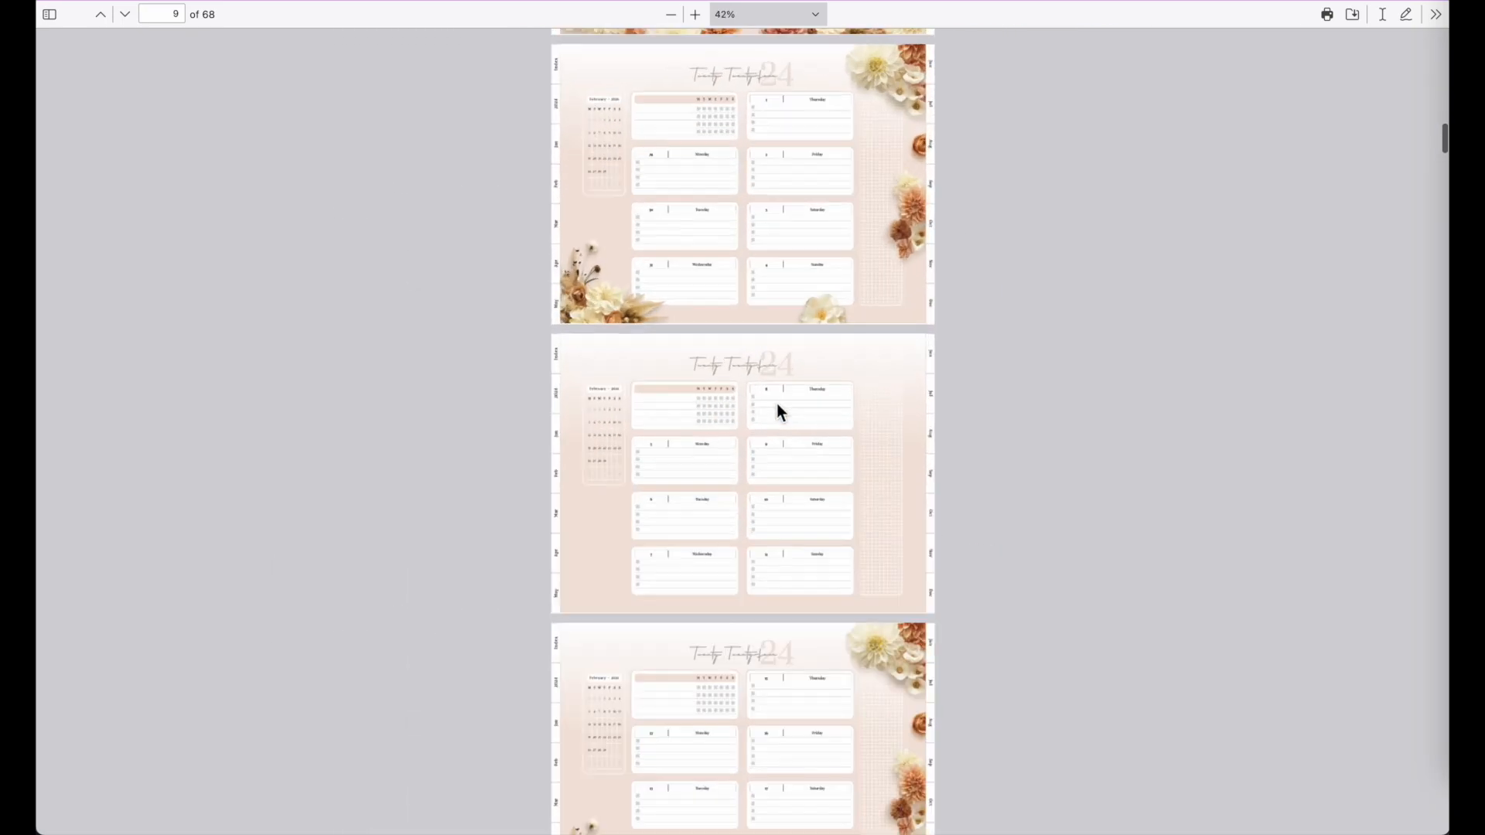
scroll(776, 409, up, 3)
scroll(777, 408, down, 3)
scroll(1298, 540, down, 6)
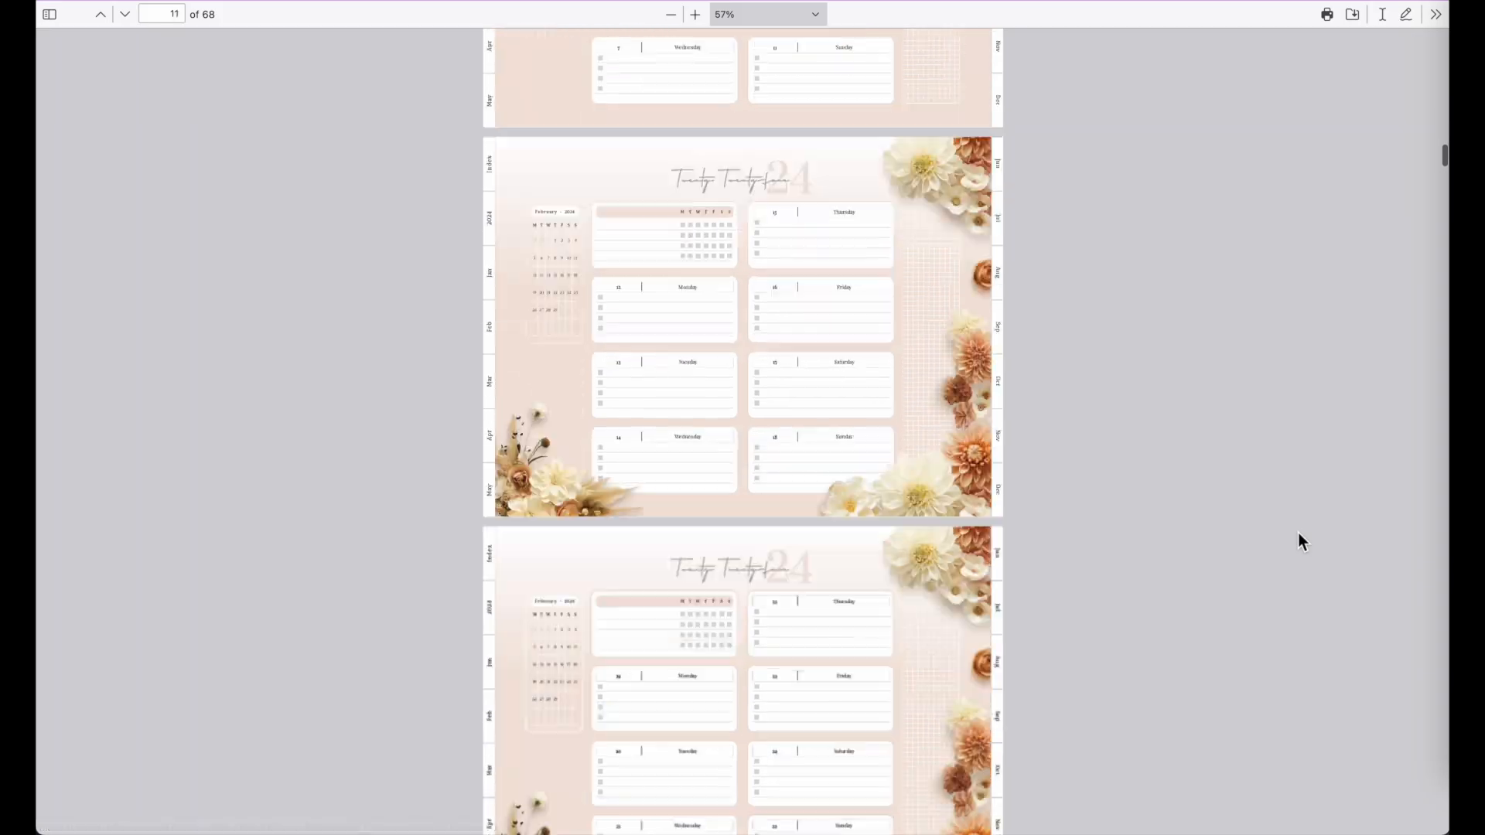
scroll(1298, 533, down, 10)
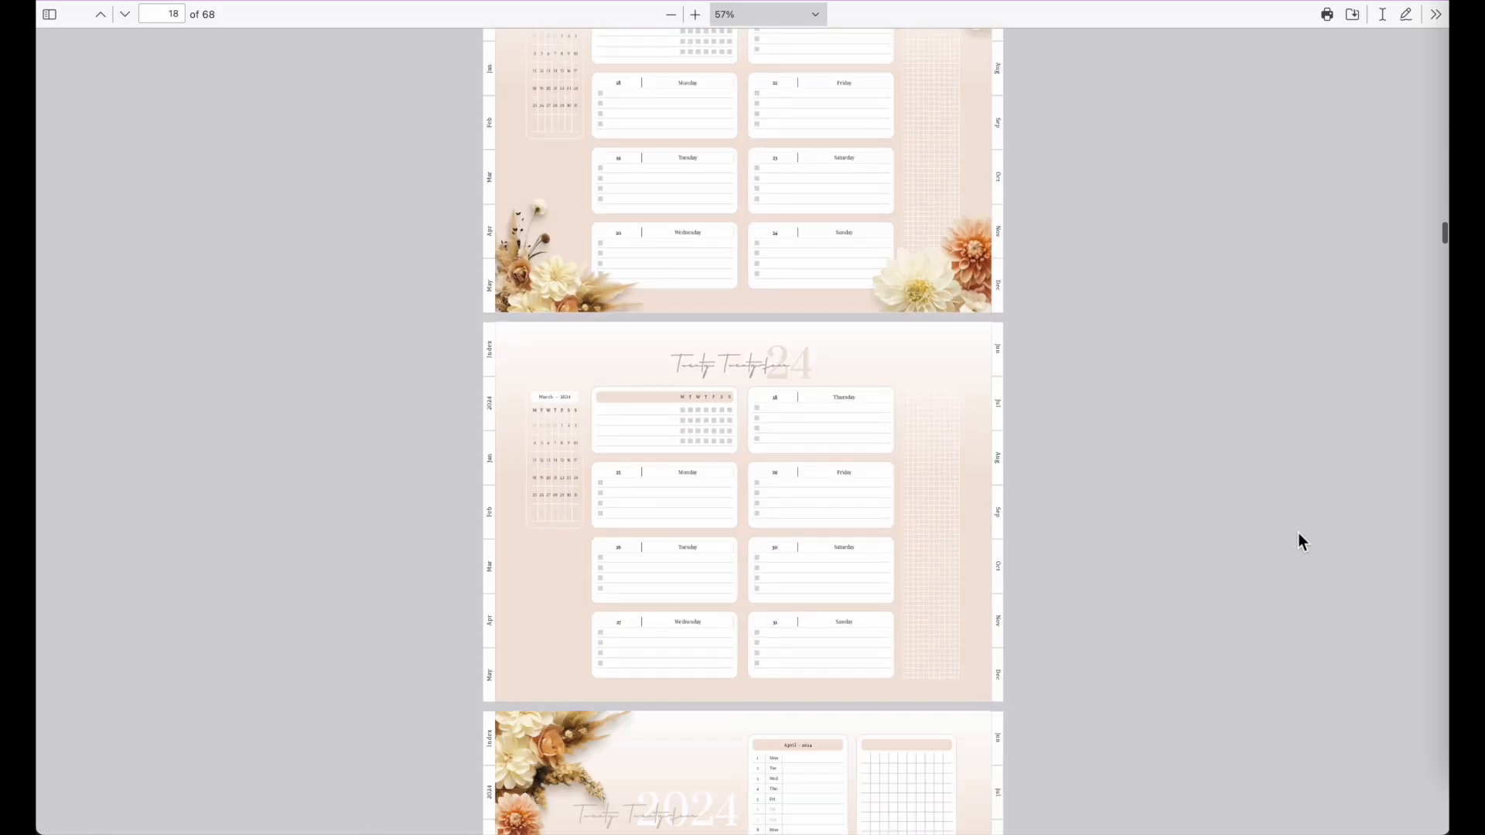
scroll(1057, 420, up, 3)
scroll(1238, 484, down, 5)
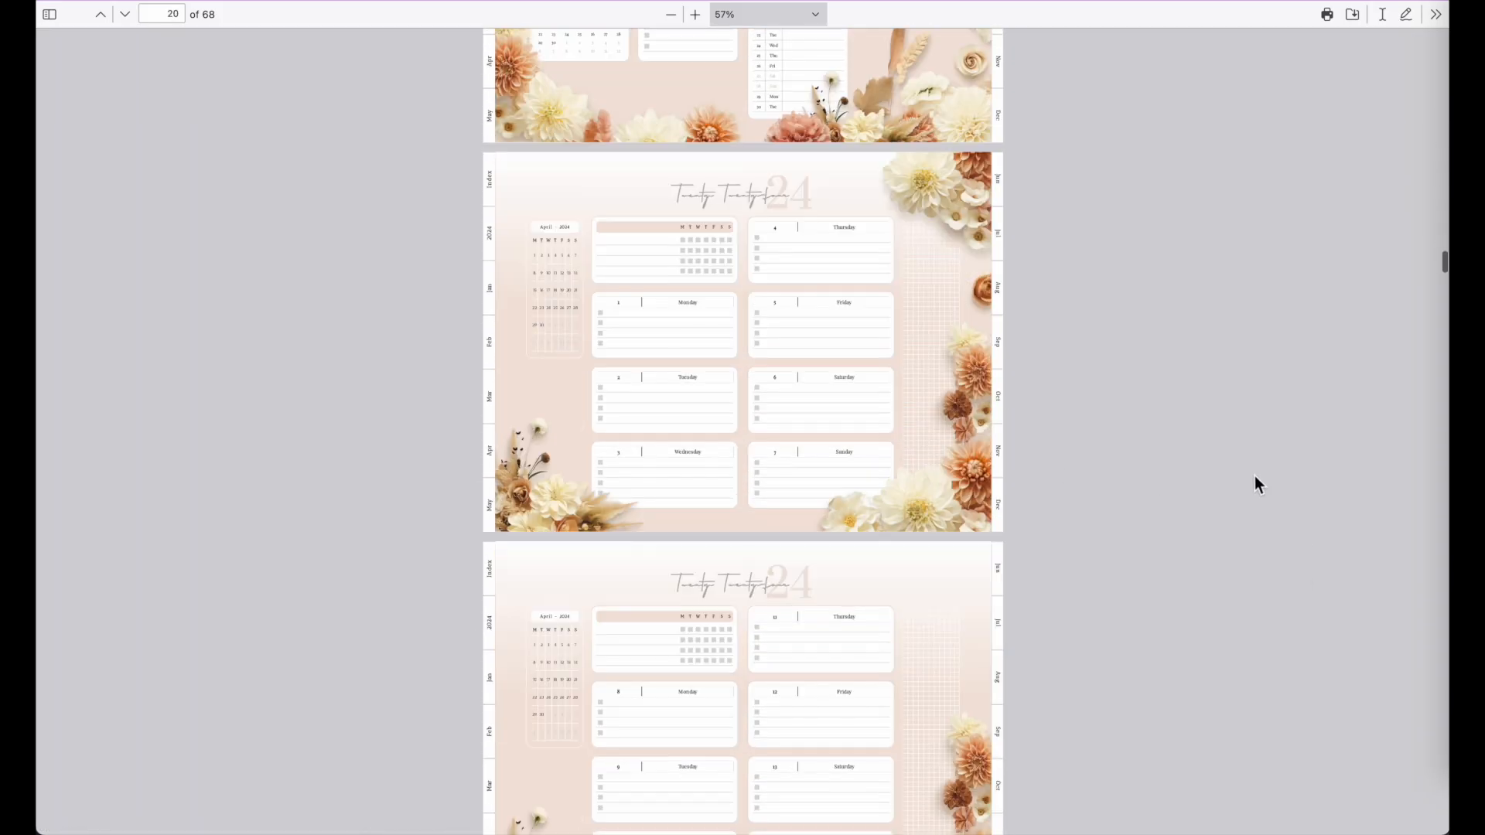
scroll(780, 611, down, 7)
scroll(779, 607, down, 10)
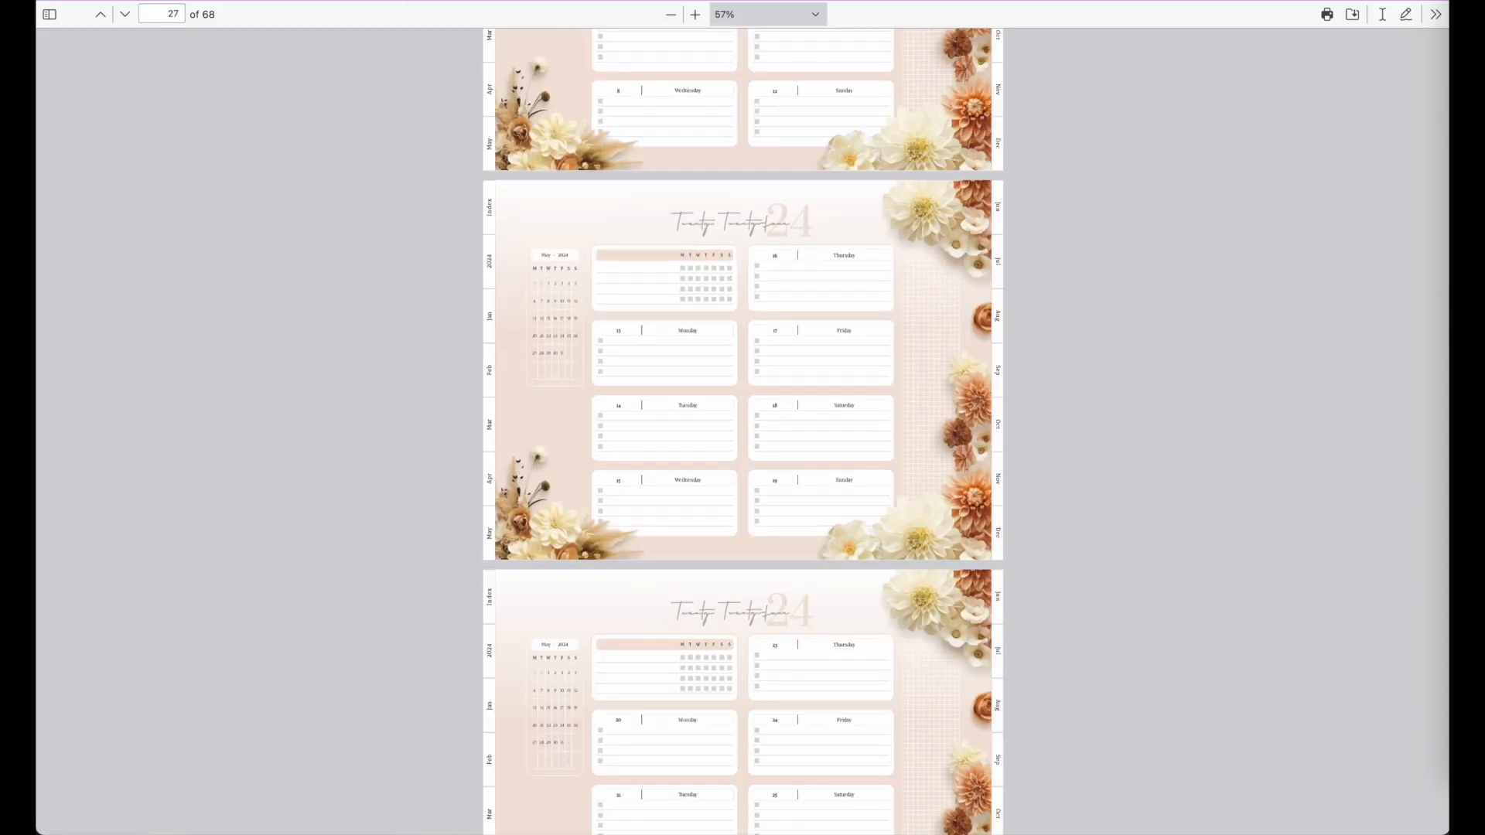
key(ctrl+shift+Tab)
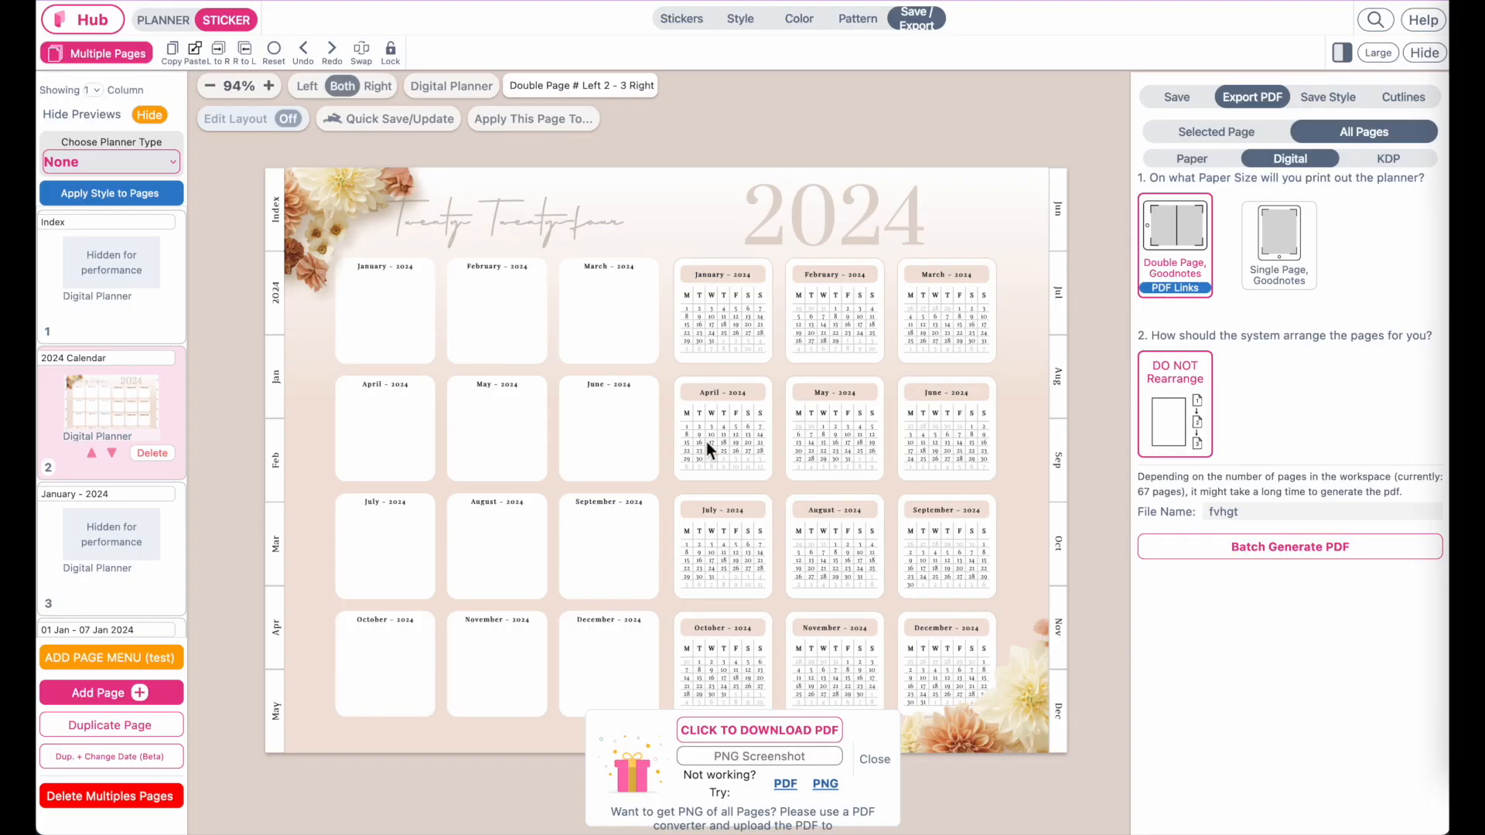
click(356, 211)
click(105, 195)
click(540, 117)
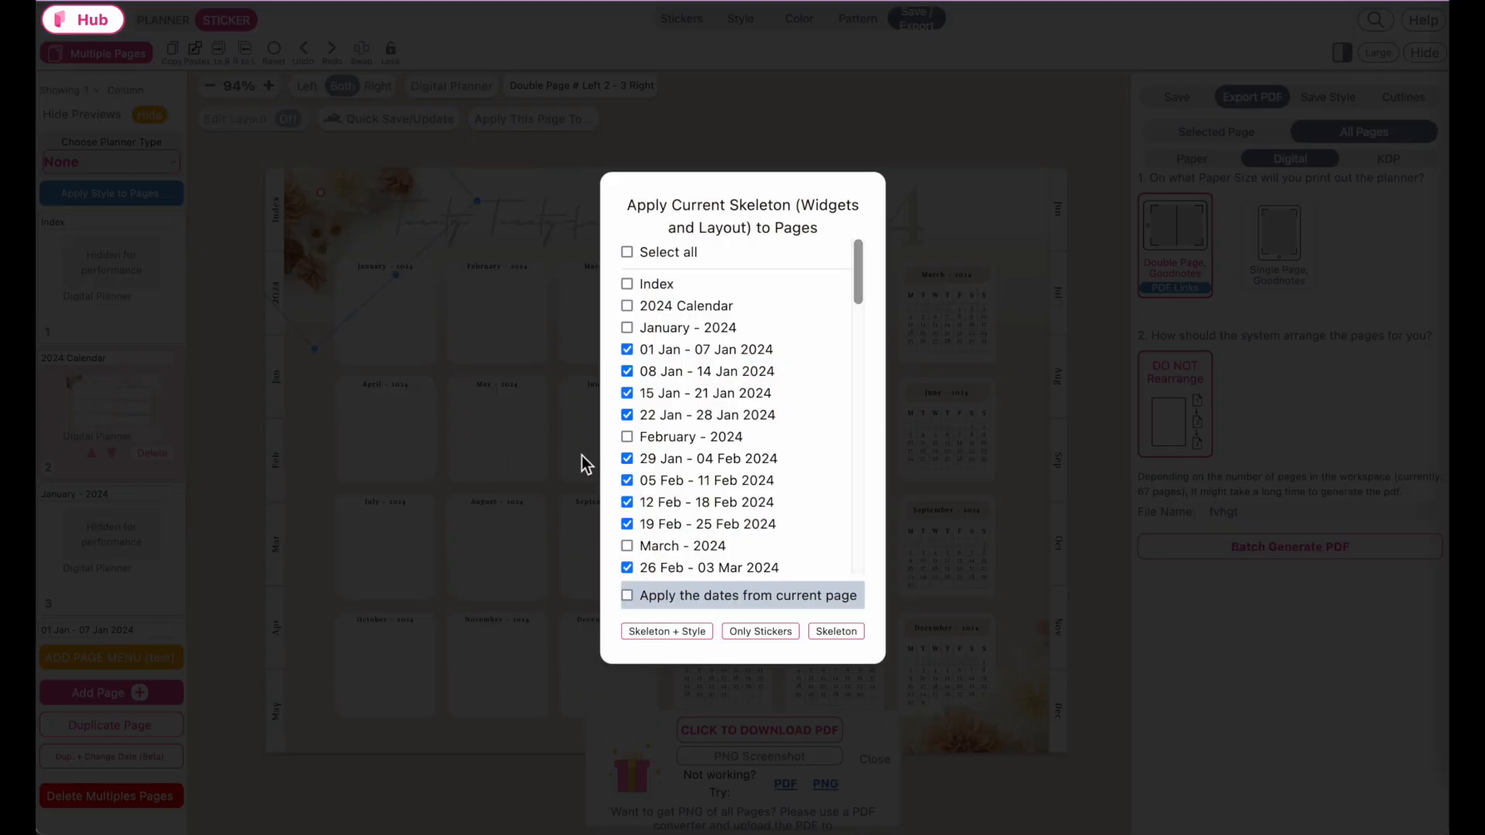
click(538, 501)
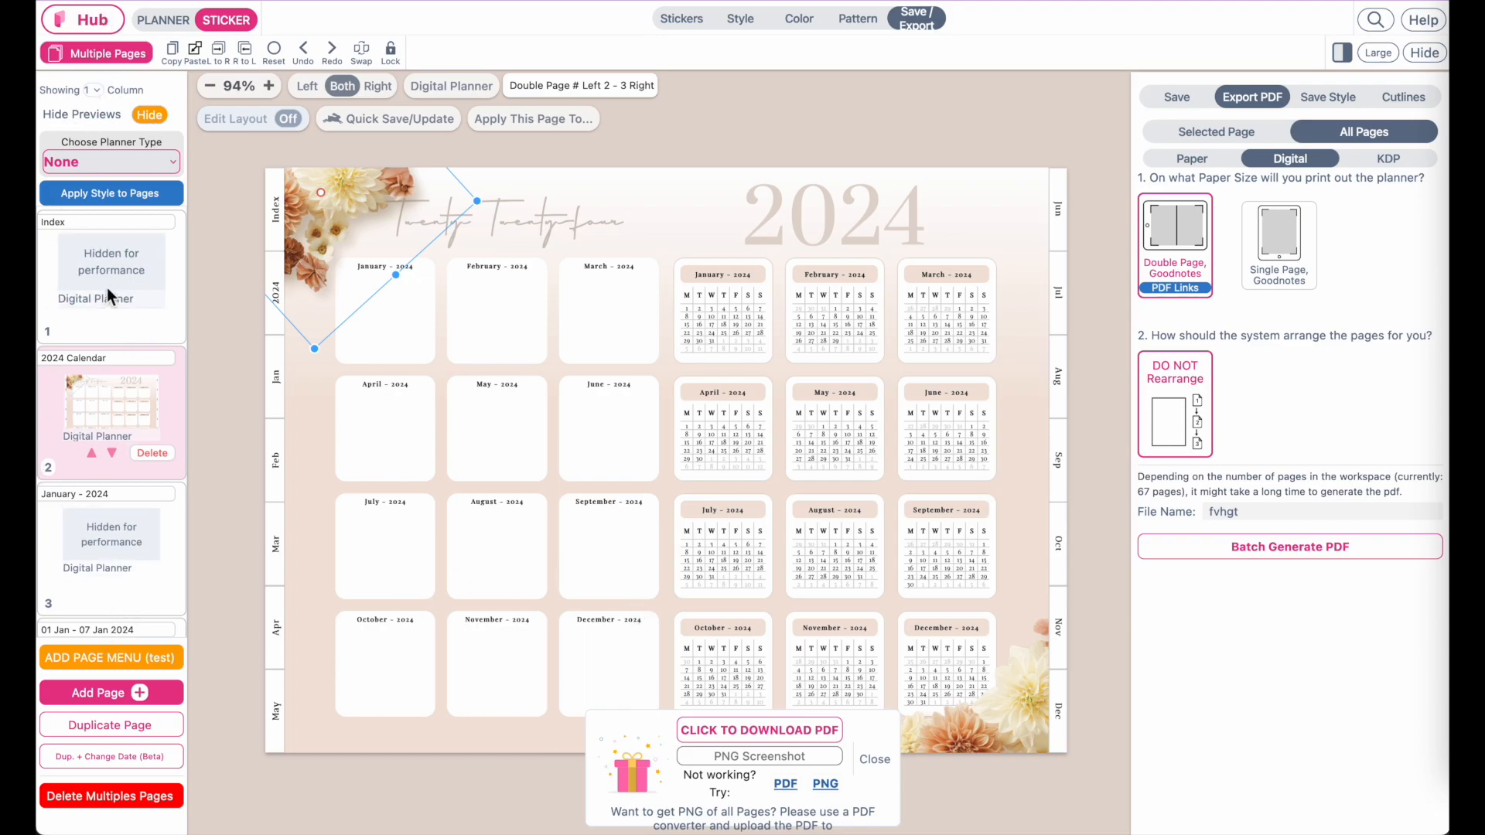
Display the planner's page list in 5 columns and turn the page previews on.
click(105, 90)
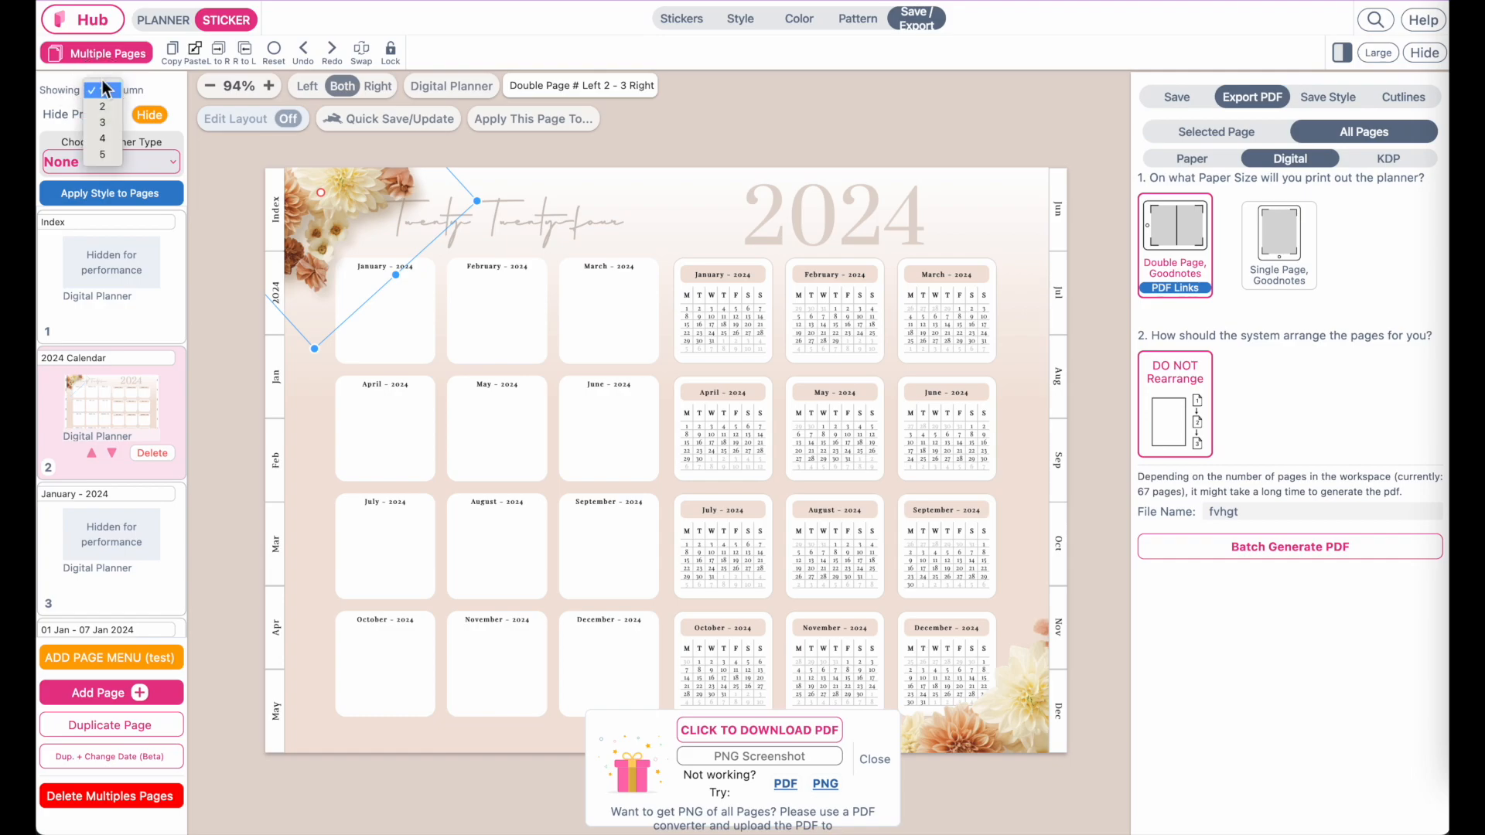
click(108, 122)
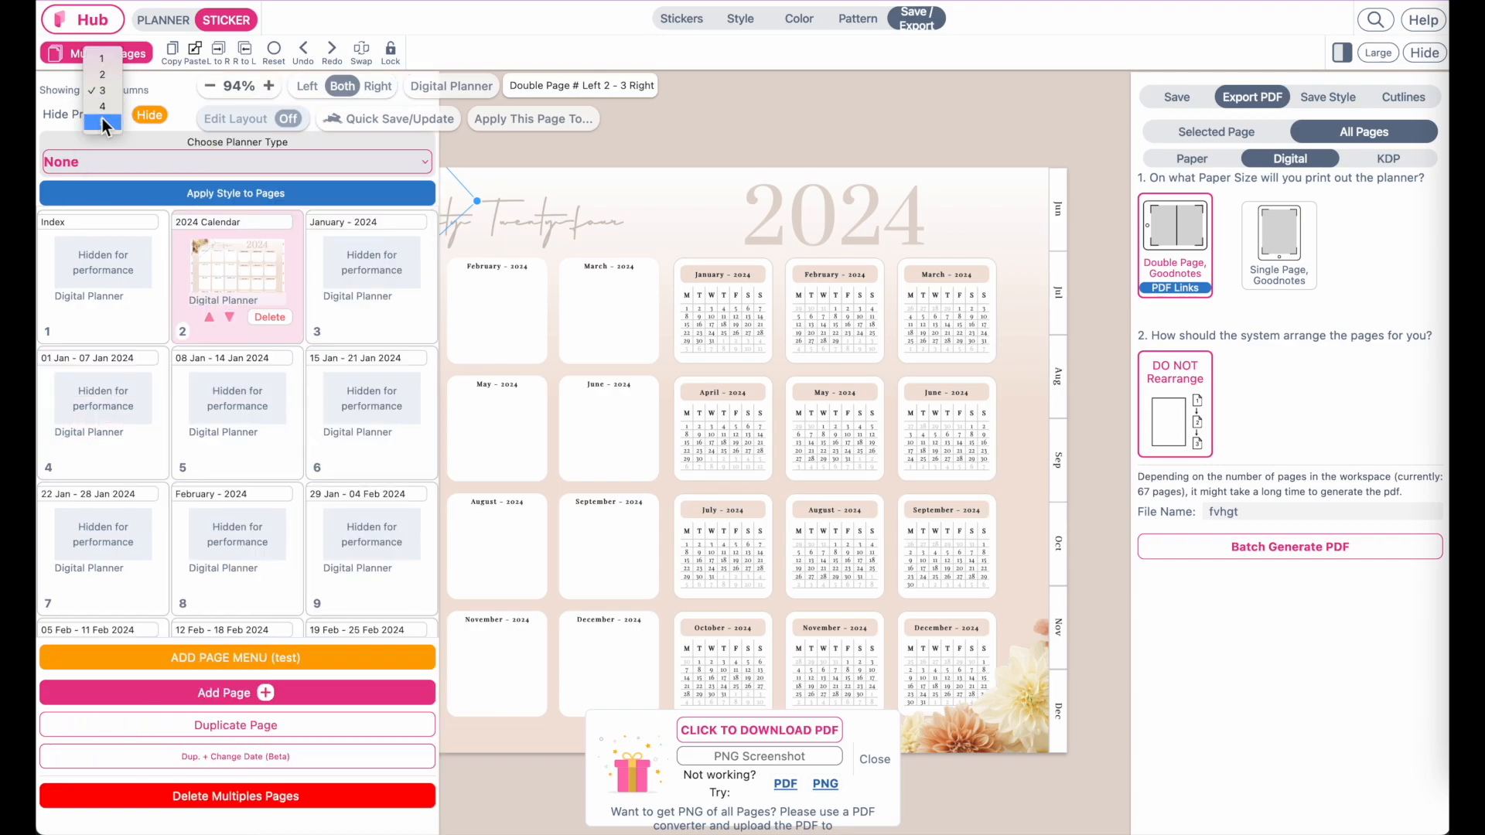
click(102, 121)
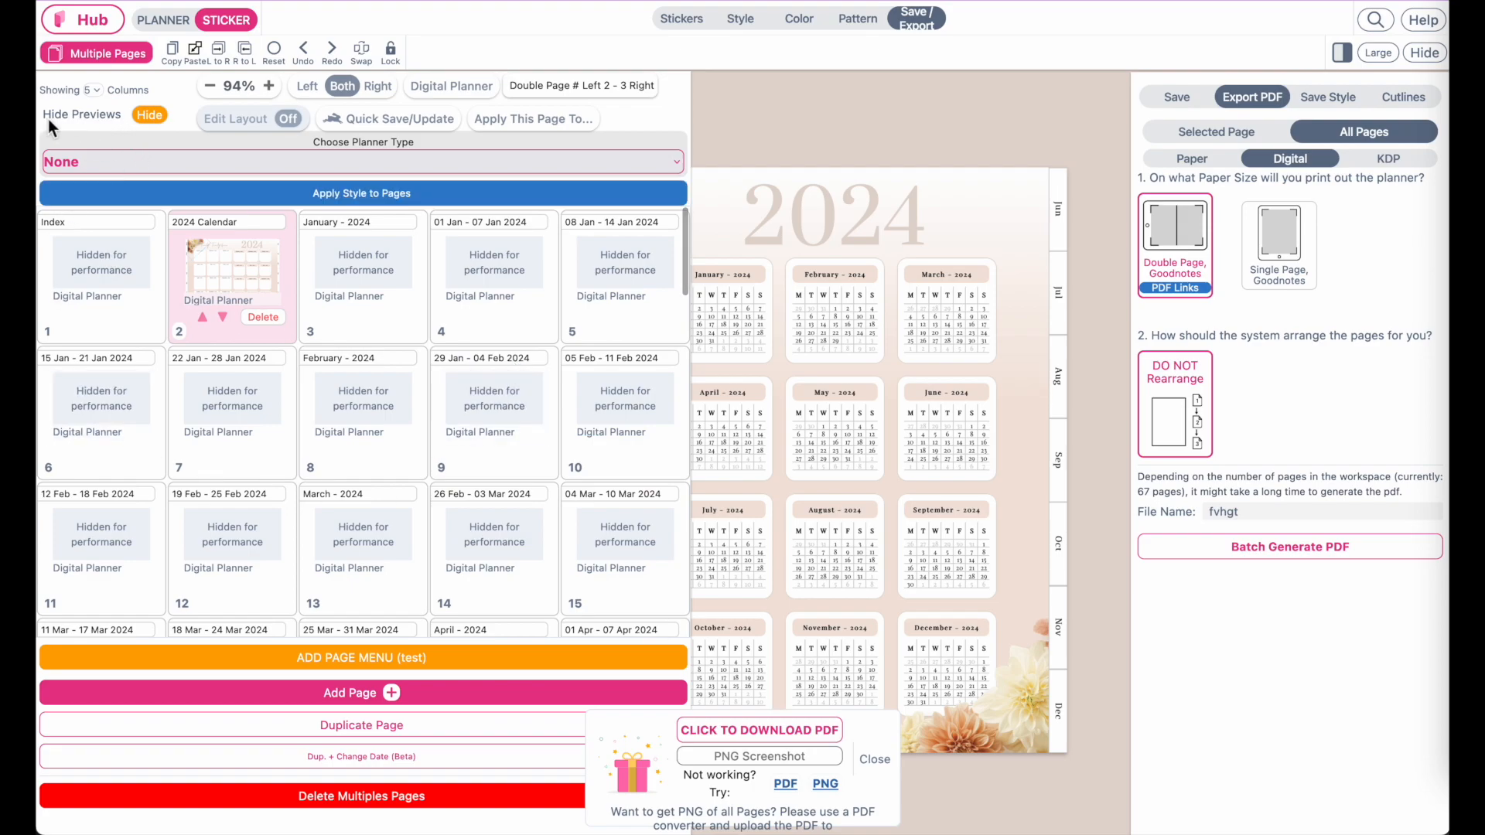
click(150, 116)
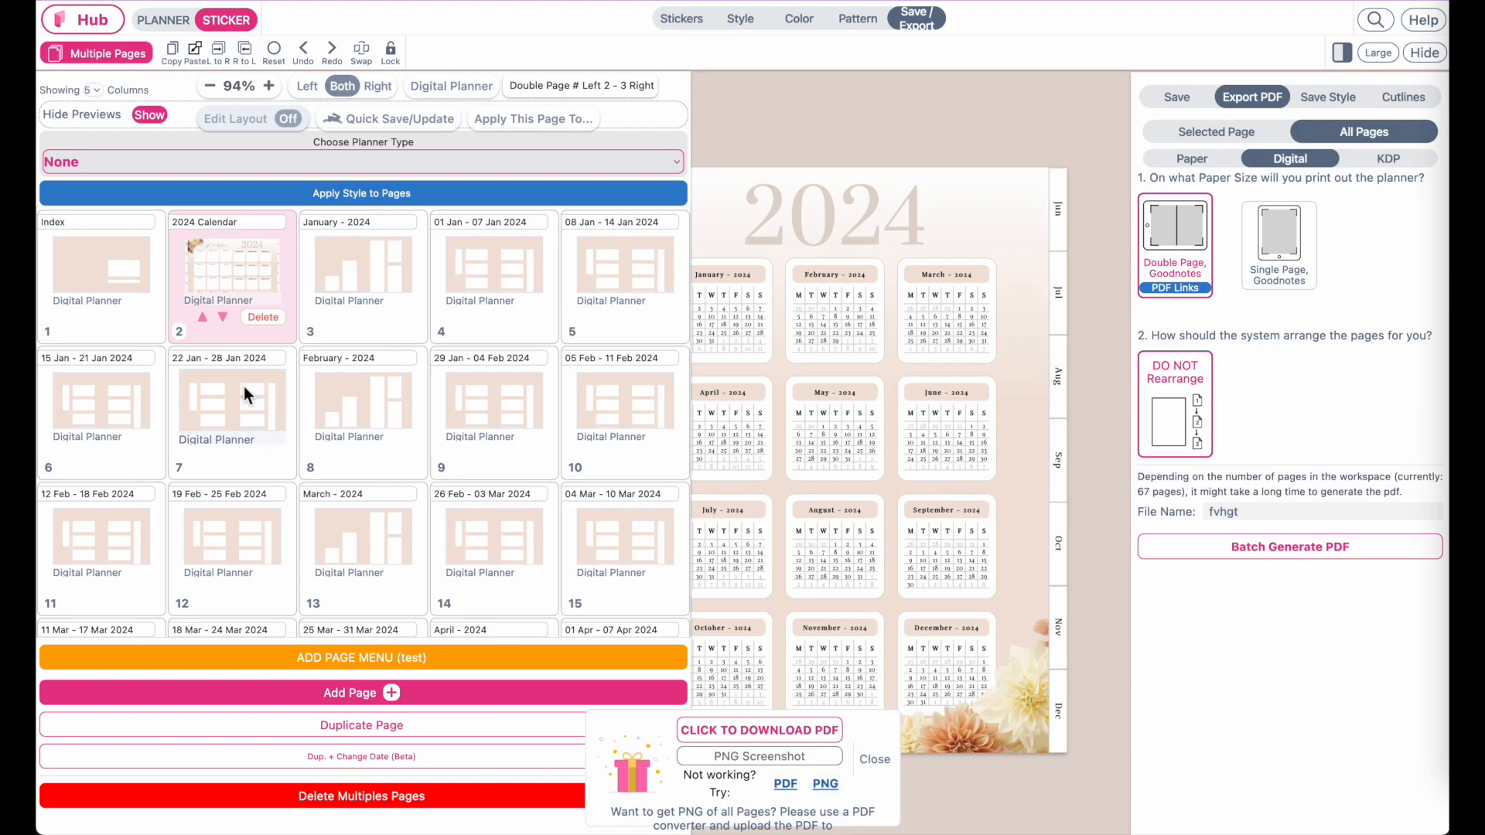
scroll(354, 425, down, 8)
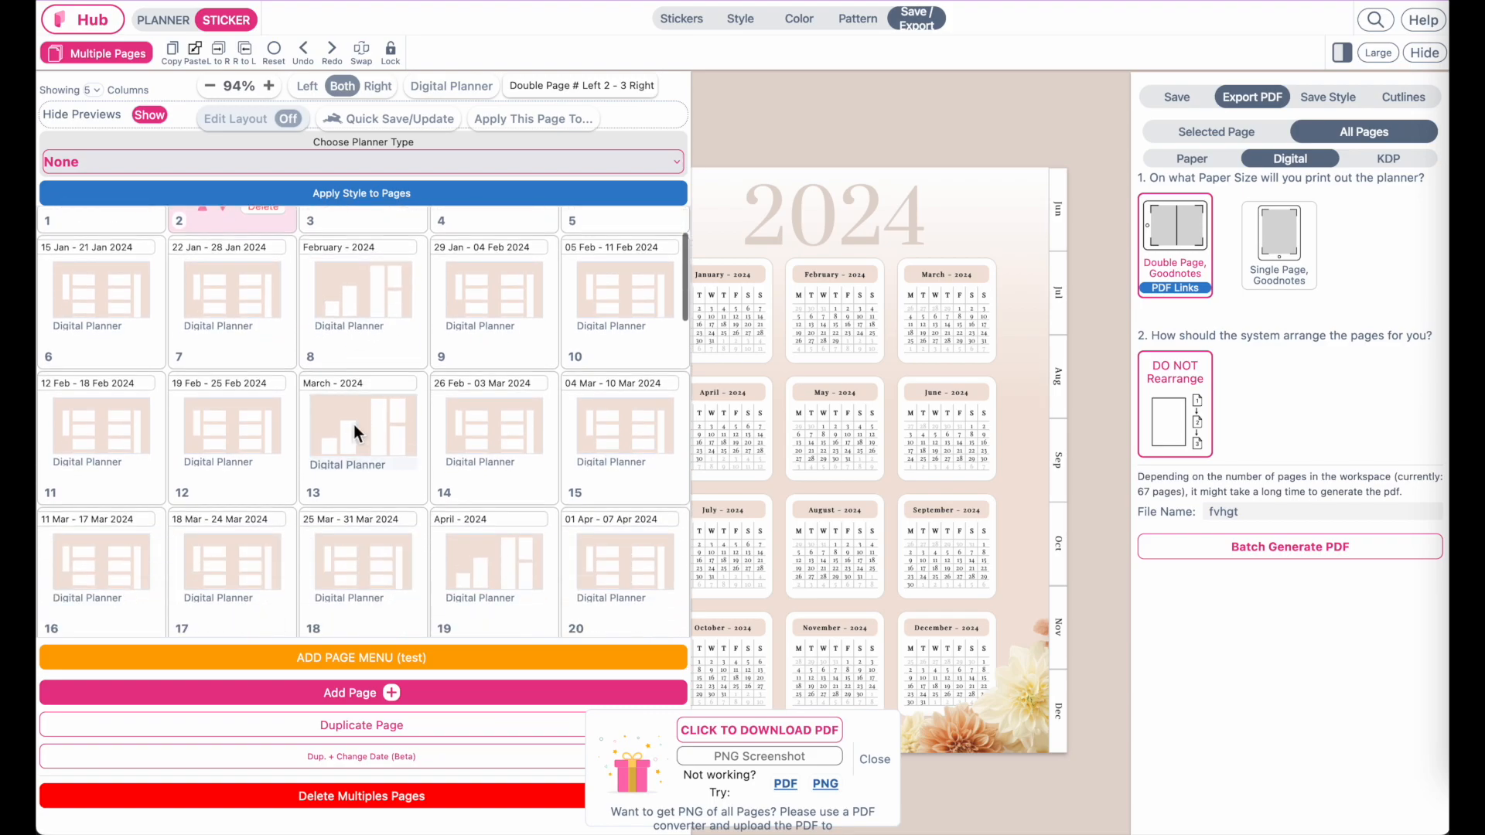
scroll(355, 425, up, 8)
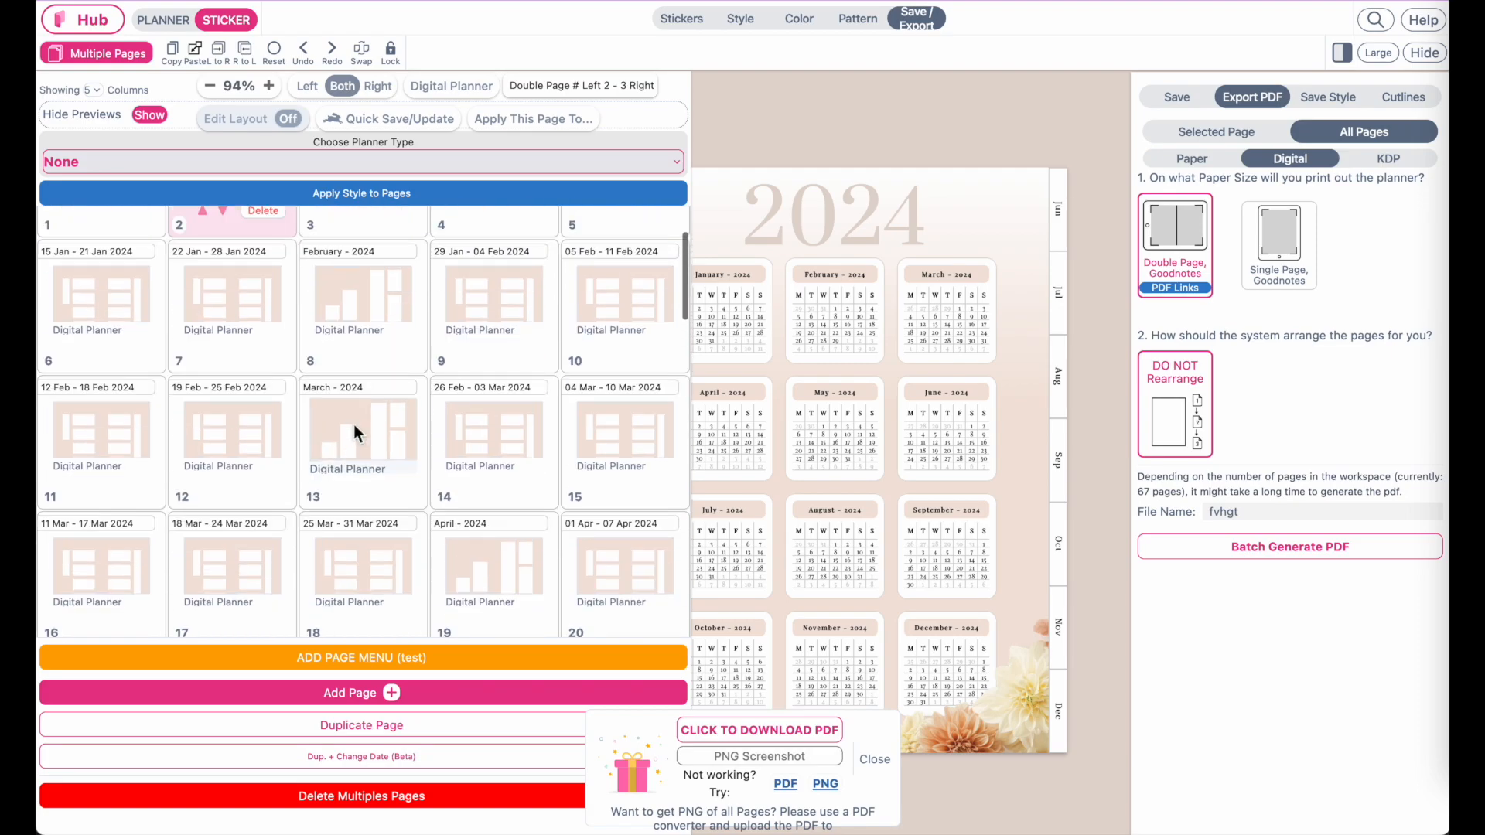
scroll(359, 433, up, 2)
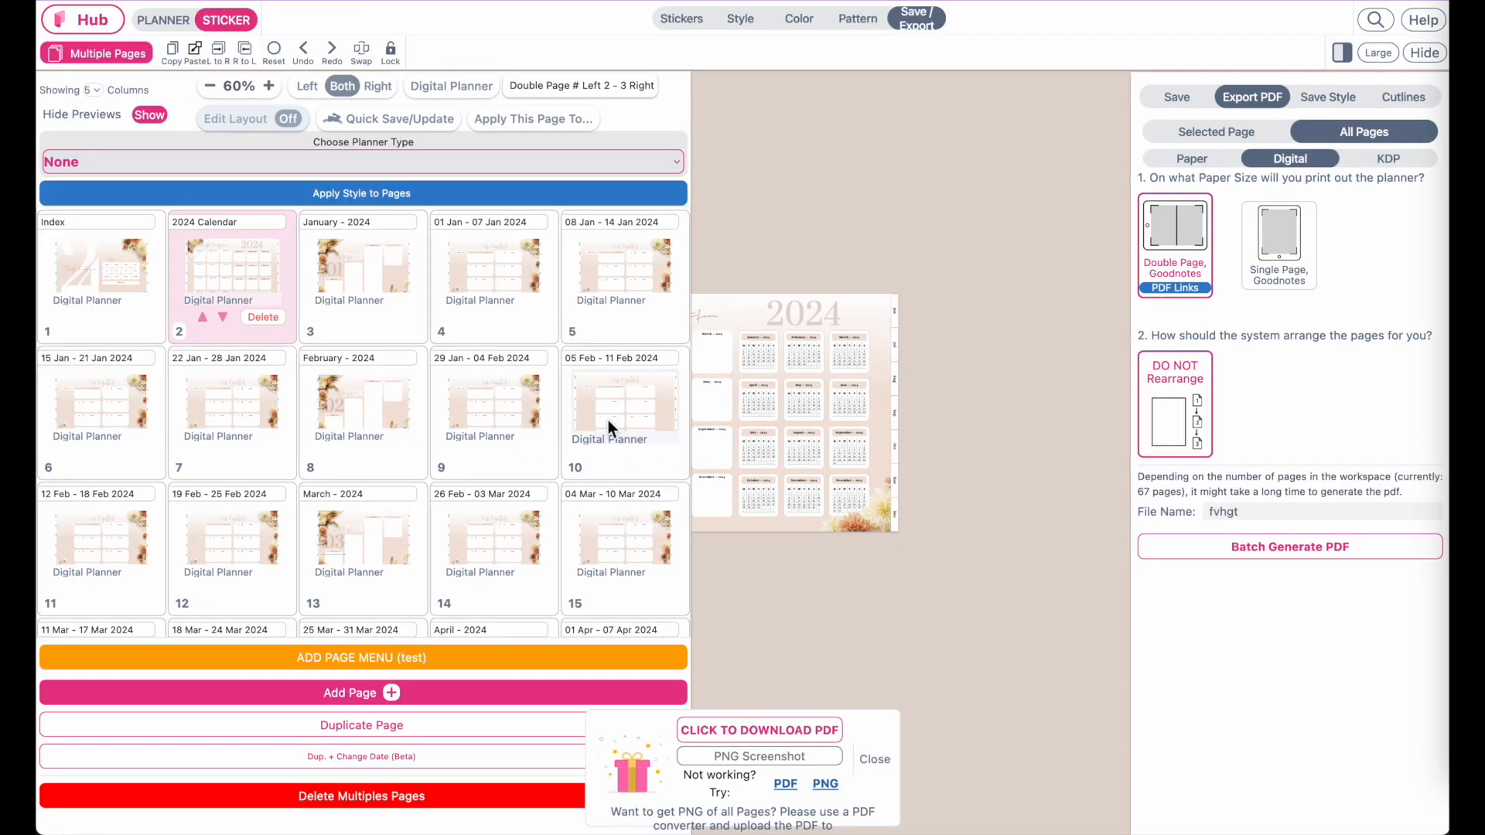
Open the 05 Feb - 11 Feb 2024 page and examine the January to June page previews for missing floral decorations.
click(608, 420)
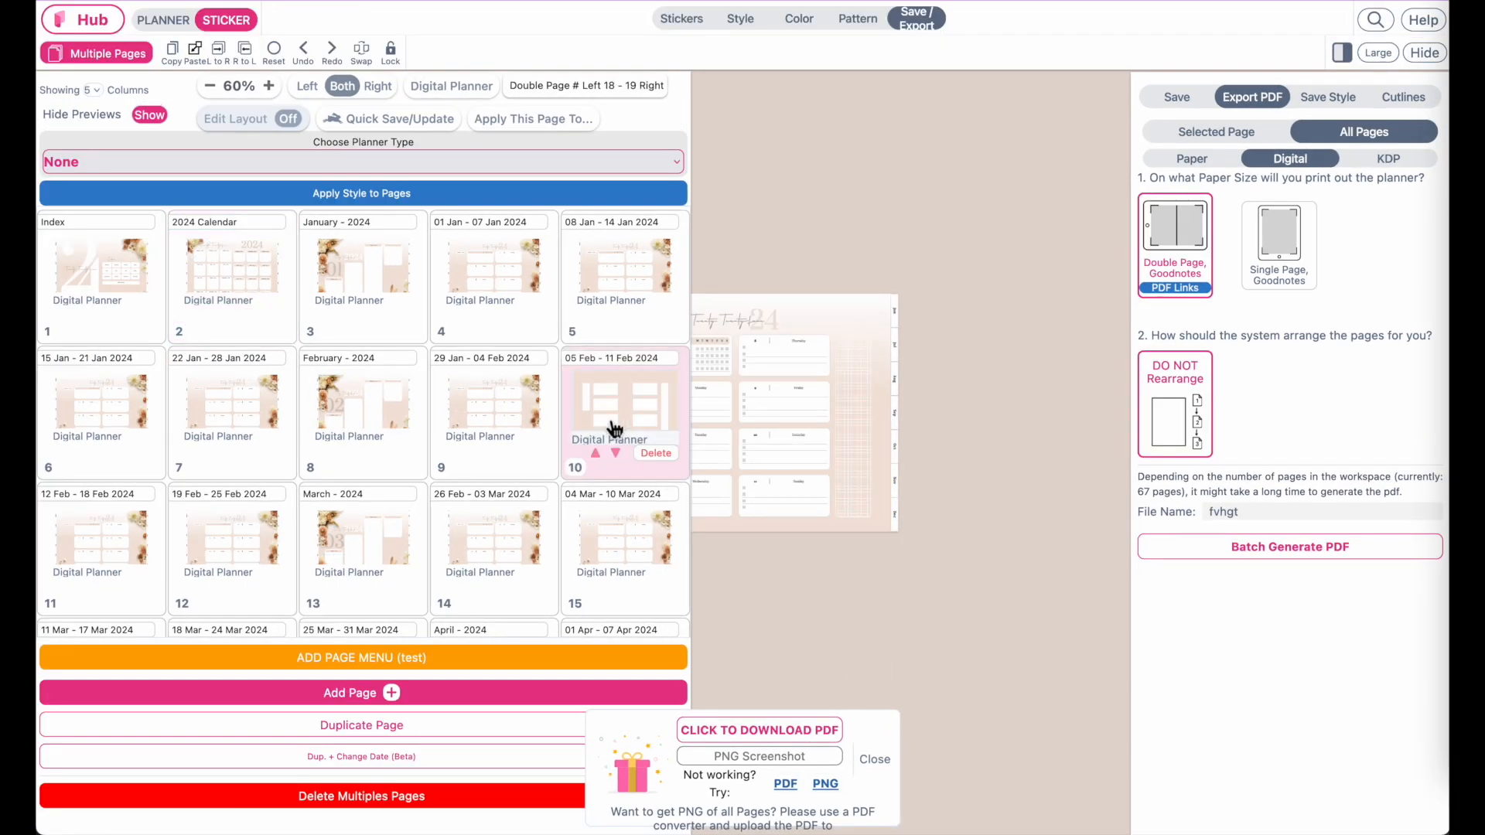
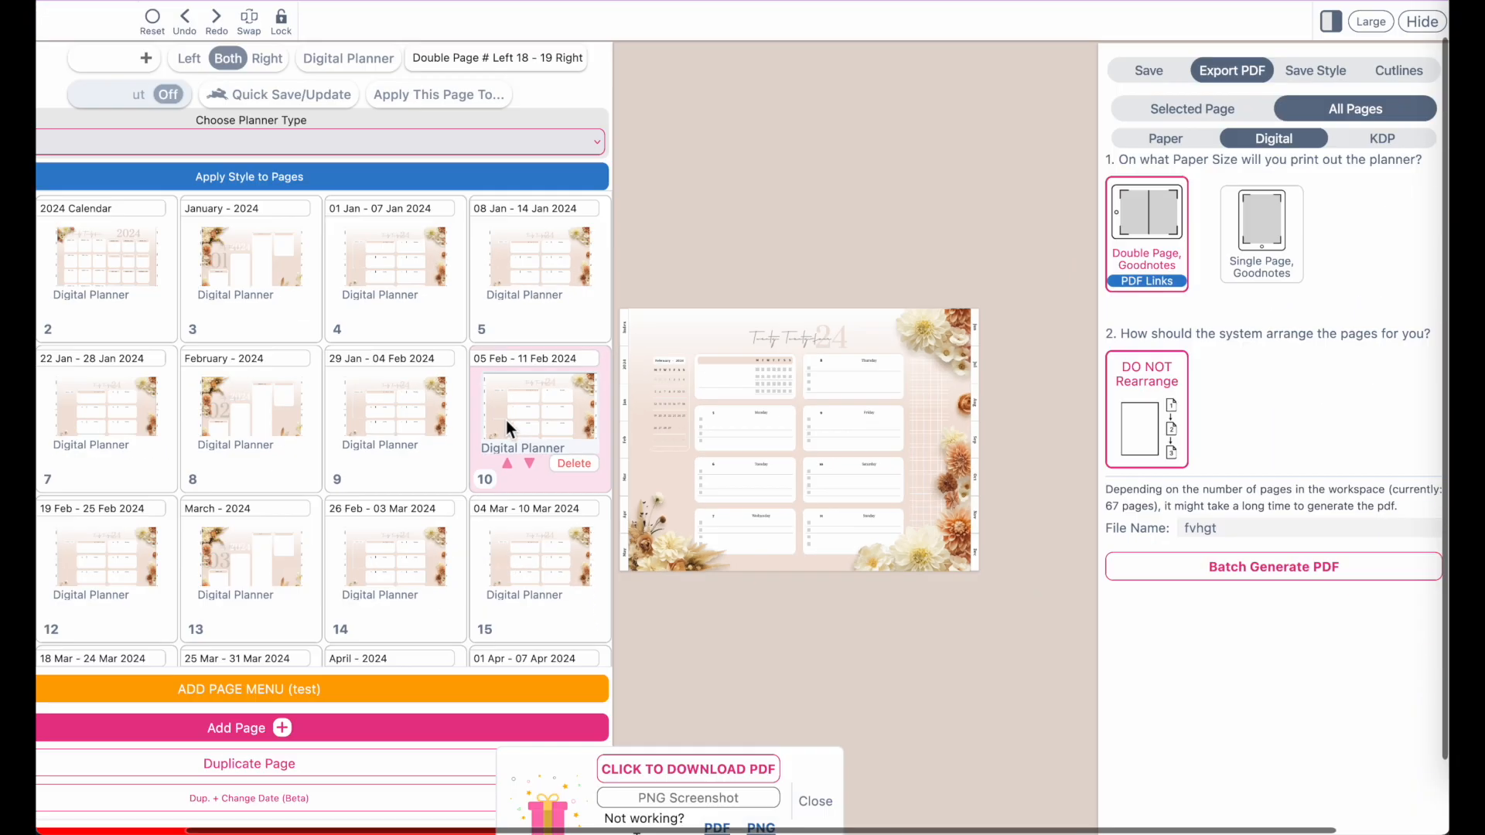
scroll(357, 550, down, 1)
scroll(360, 541, up, 1)
scroll(143, 270, up, 5)
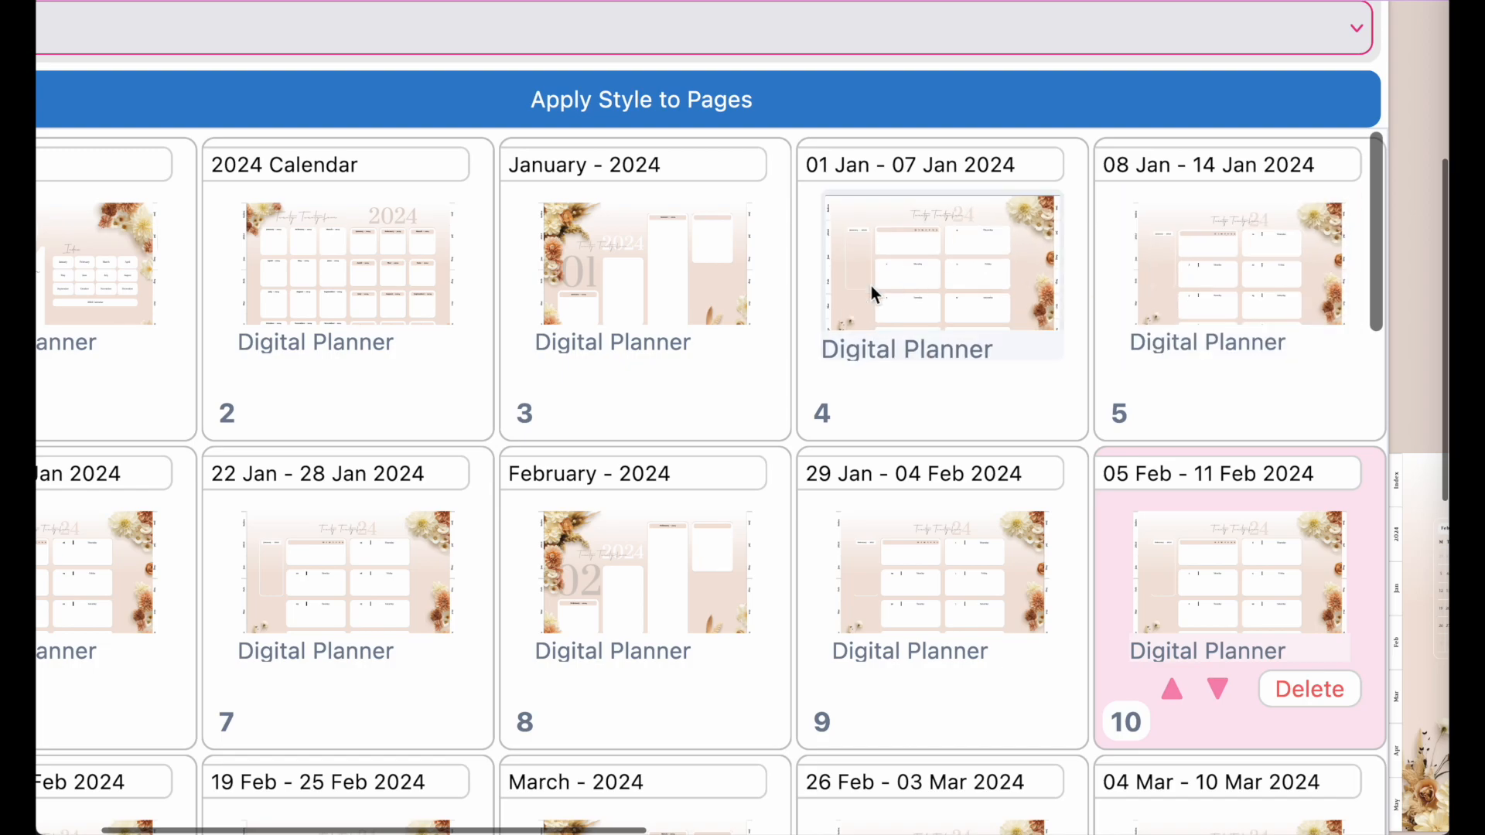
scroll(871, 286, down, 2)
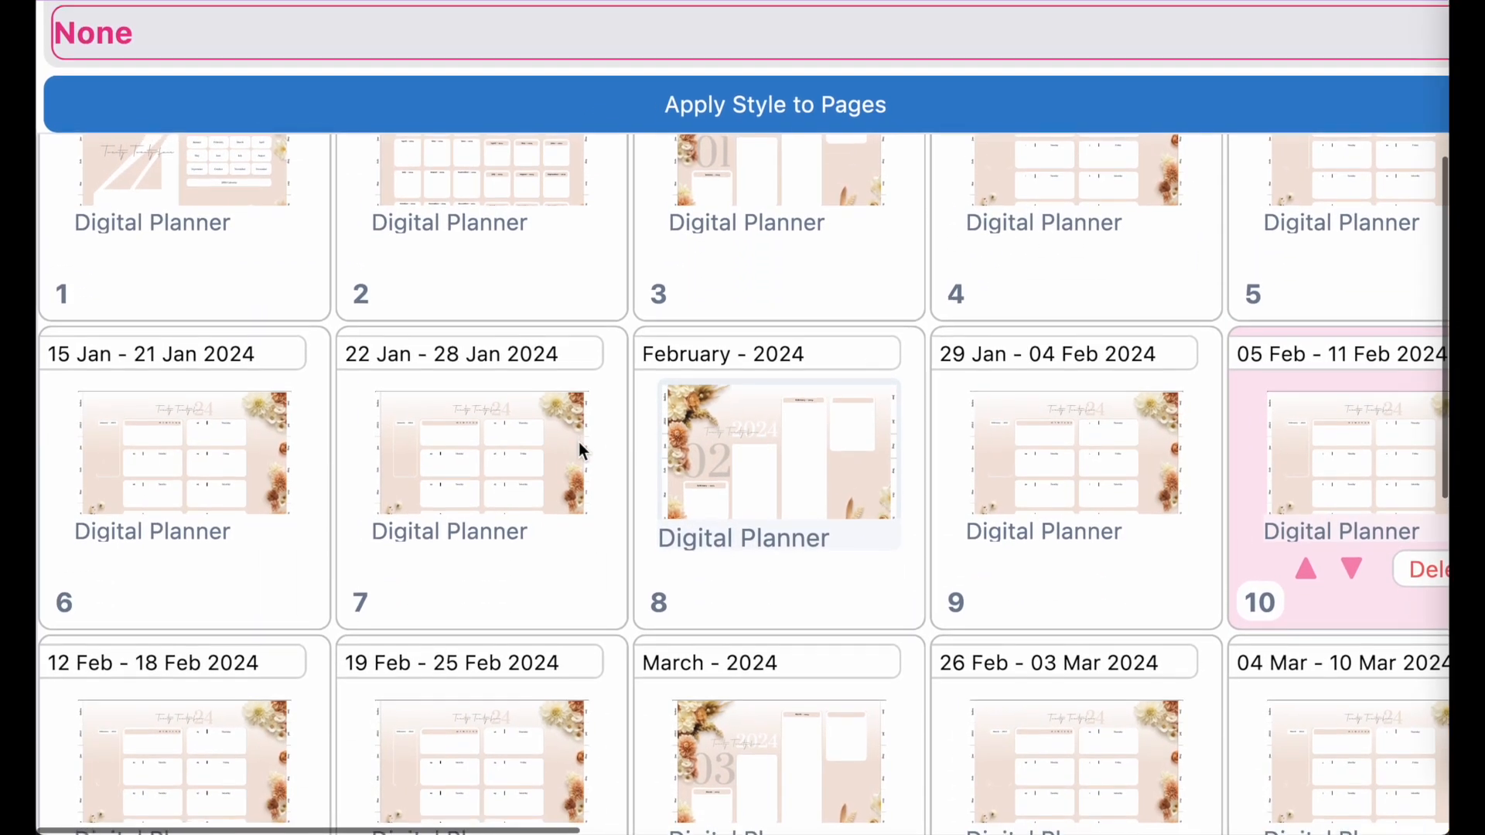
scroll(579, 443, down, 5)
scroll(888, 587, down, 4)
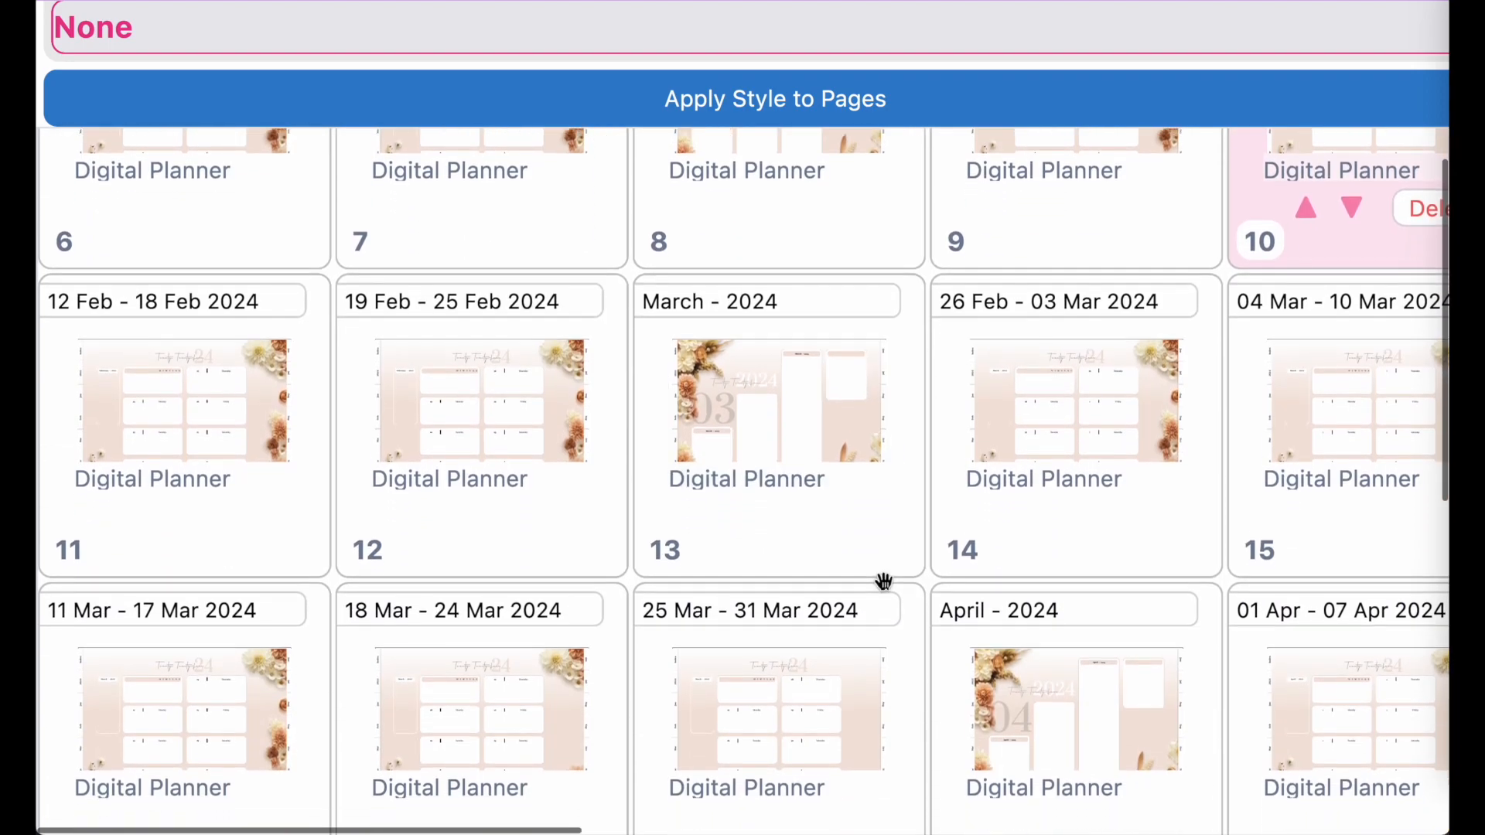
scroll(887, 585, right, 3)
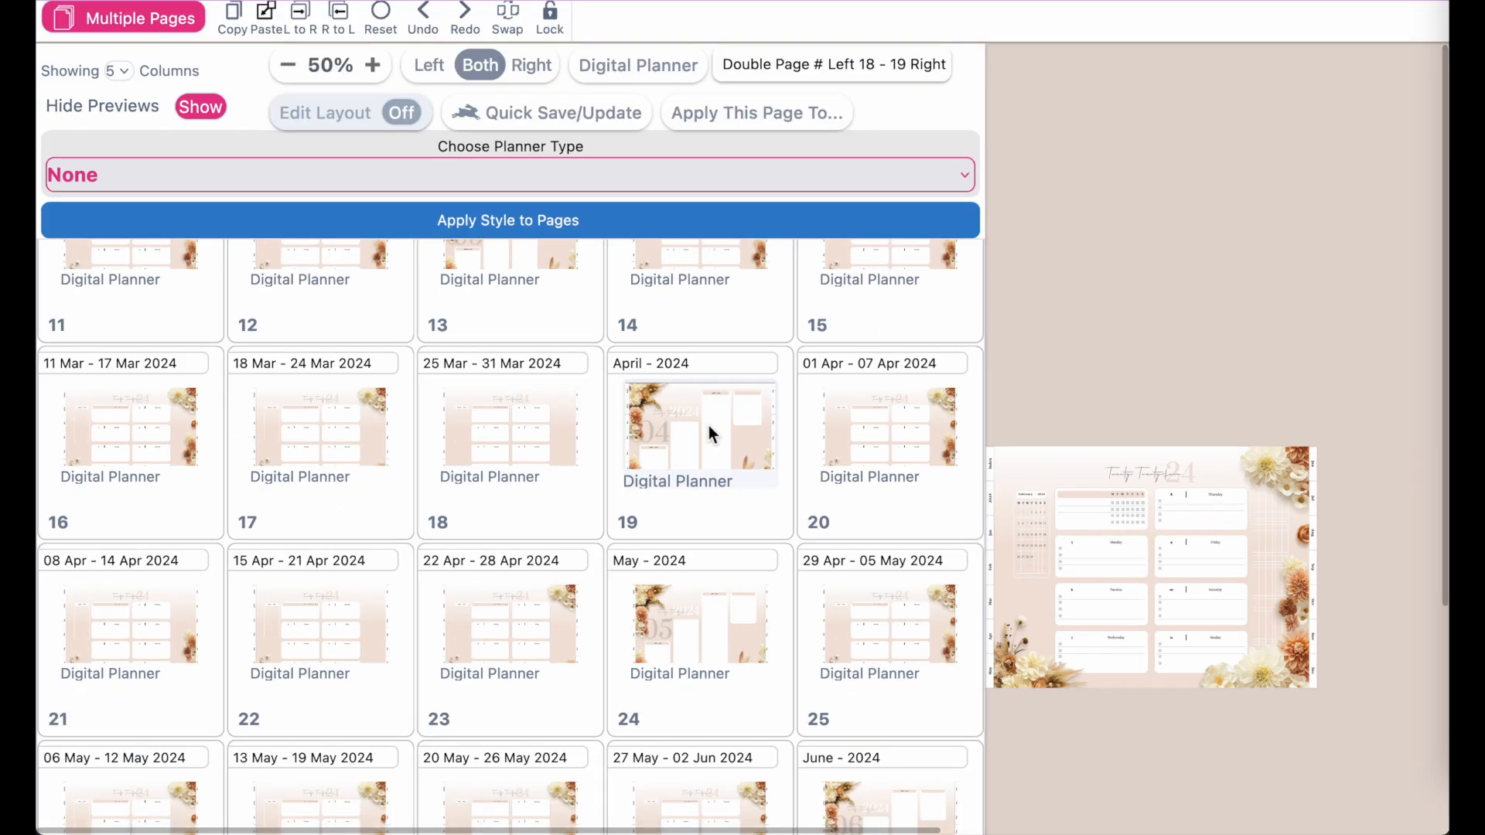
Open the April 2024 page and the 25 Mar - 31 Mar 2024 page to refresh their previews.
click(710, 430)
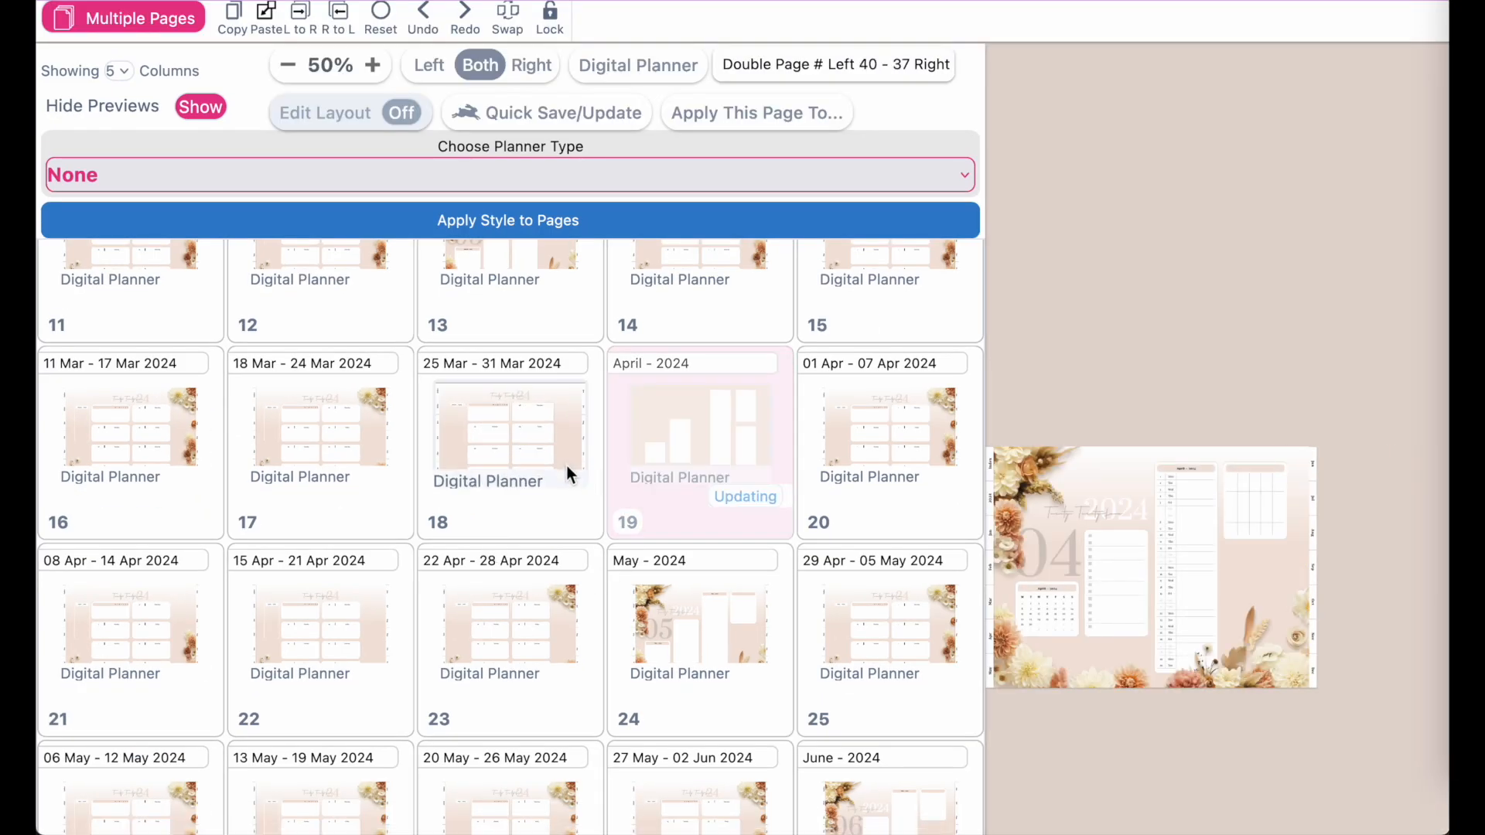
click(431, 469)
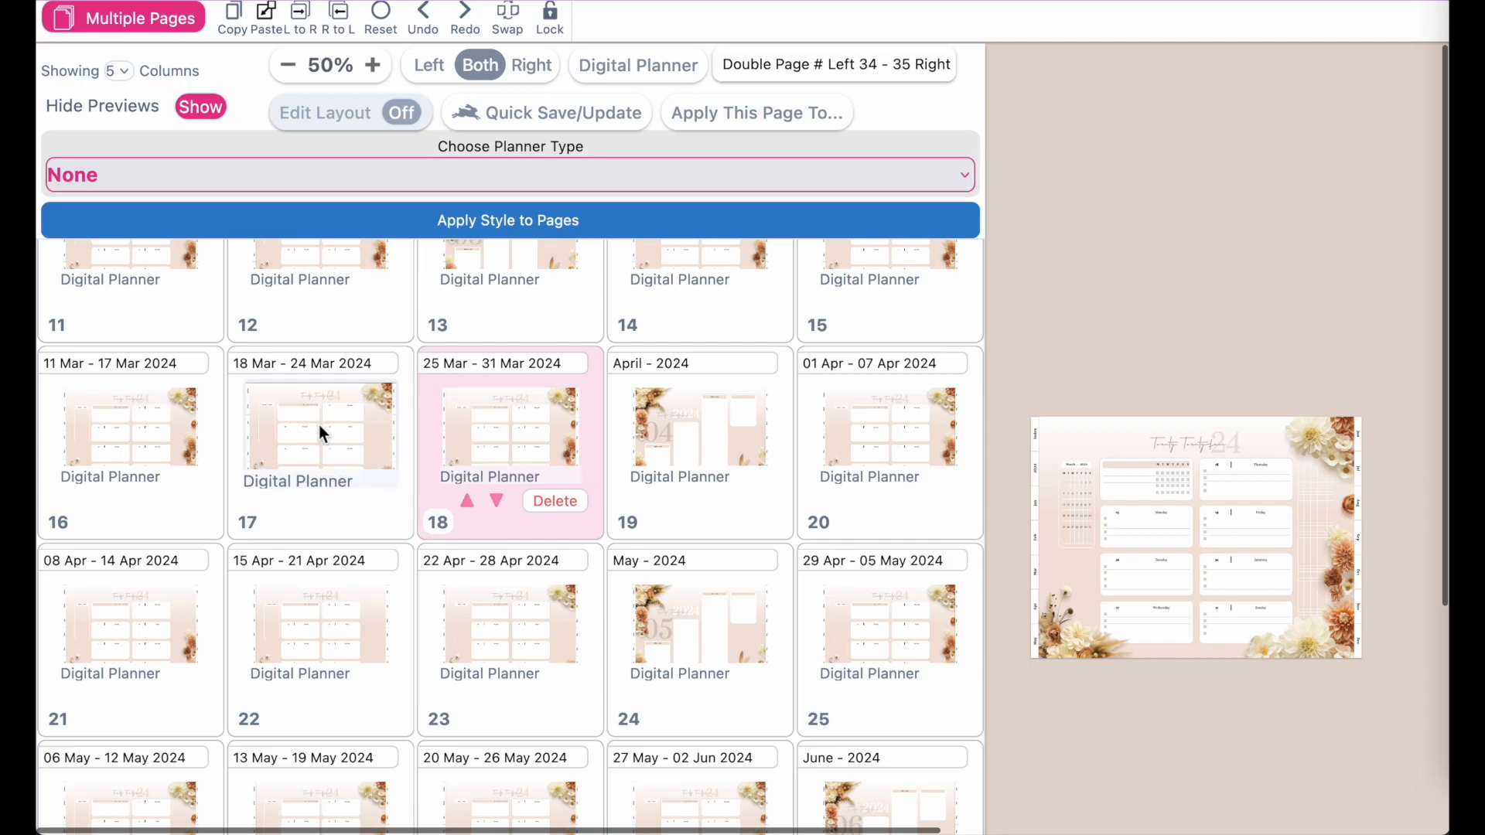
Examine the page previews from April to December 2024 for missing floral decorations.
scroll(260, 674, down, 3)
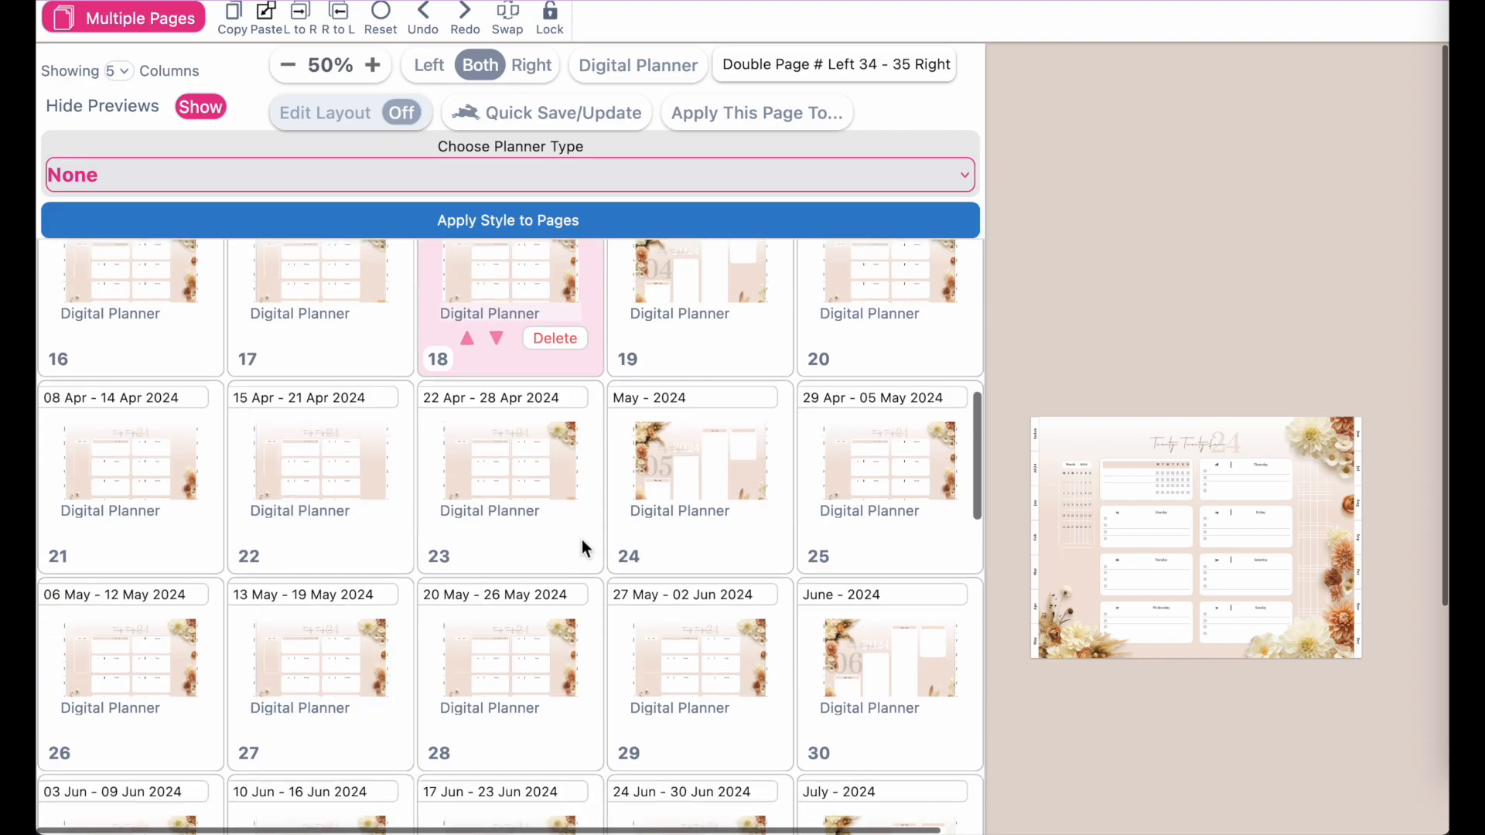
scroll(496, 603, down, 4)
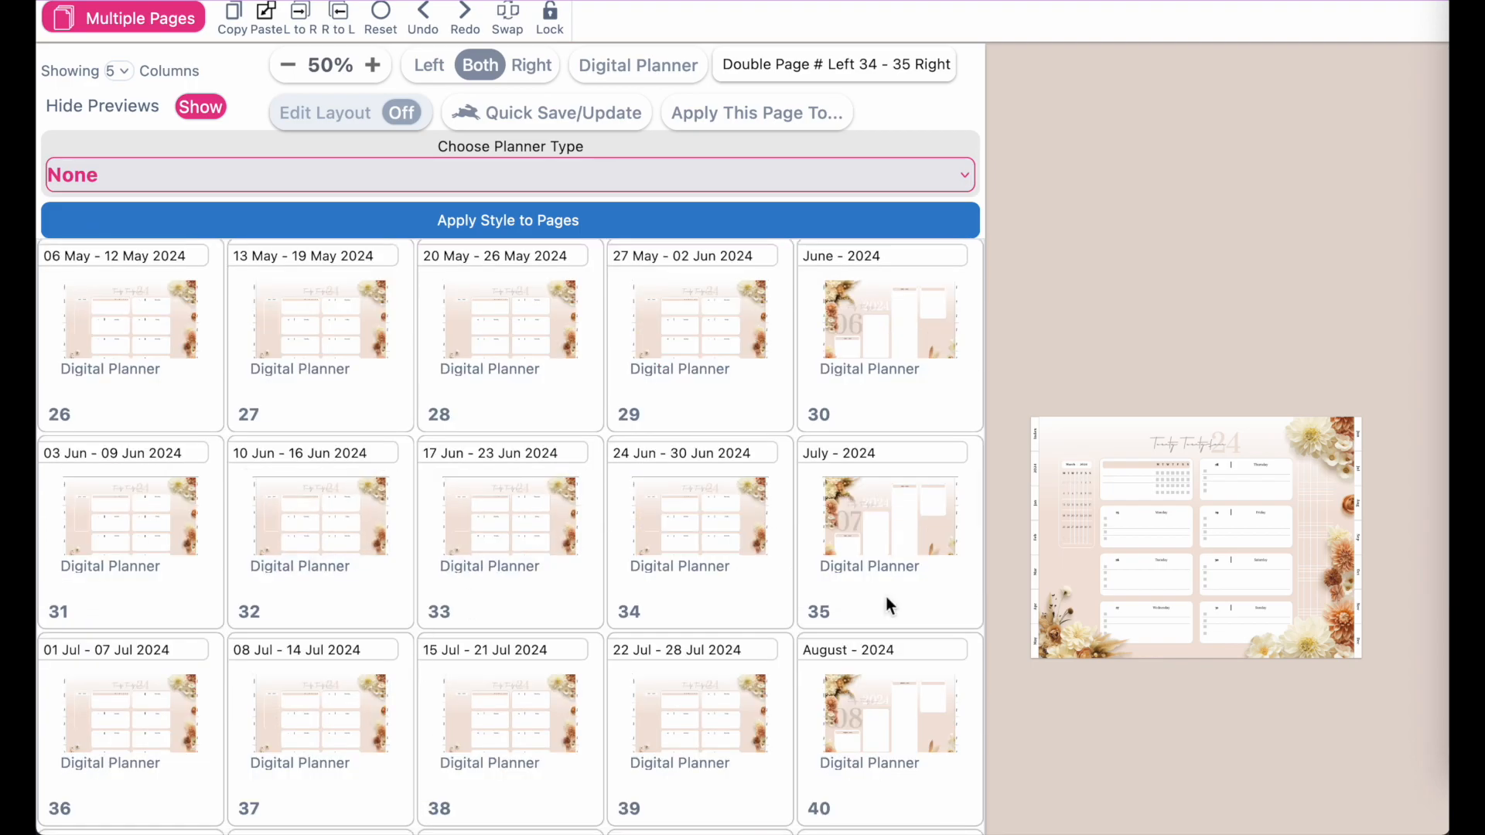
scroll(571, 579, down, 2)
scroll(571, 579, down, 2)
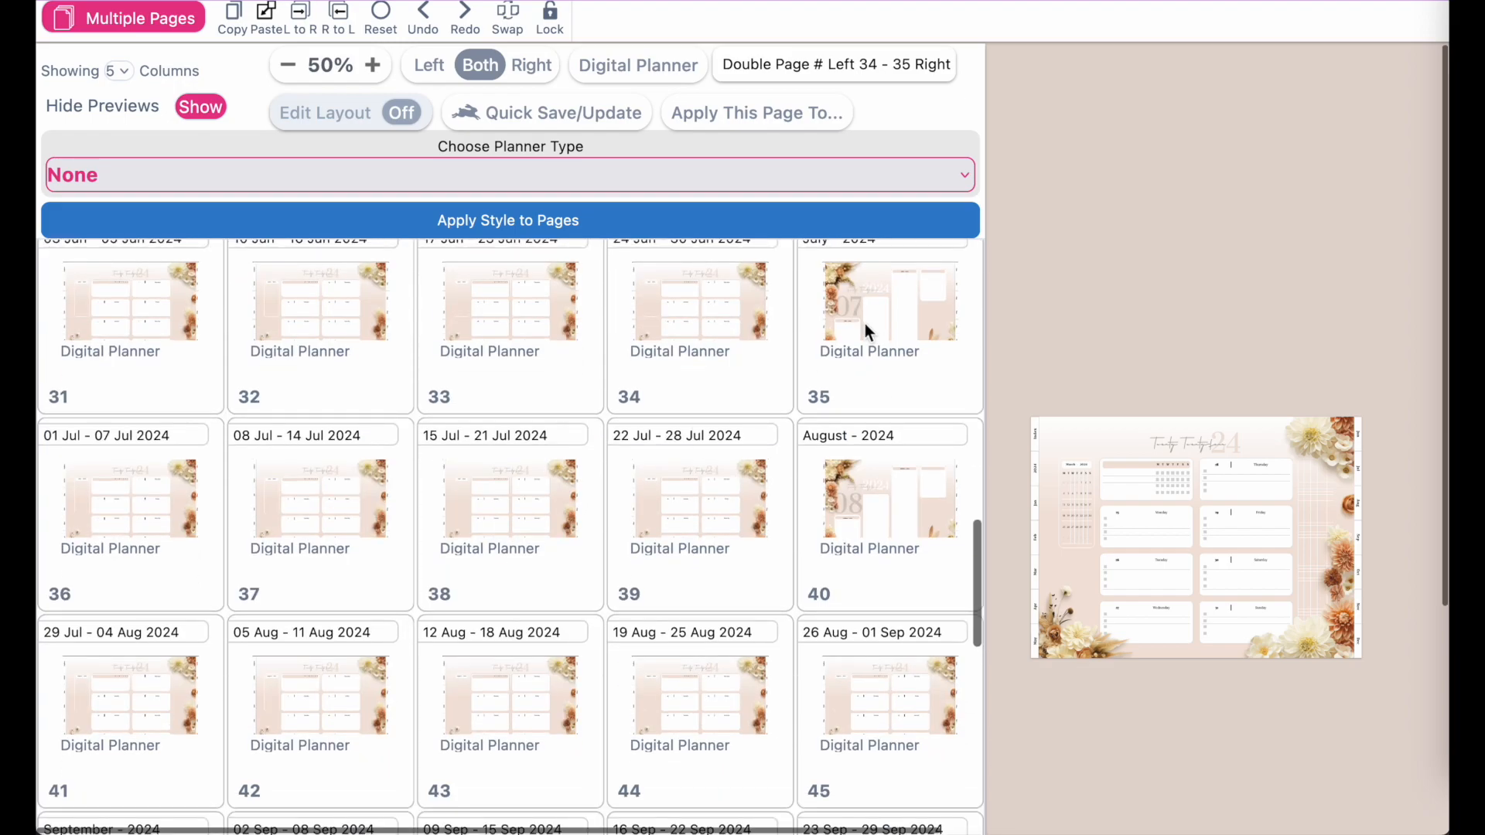
scroll(685, 598, down, 3)
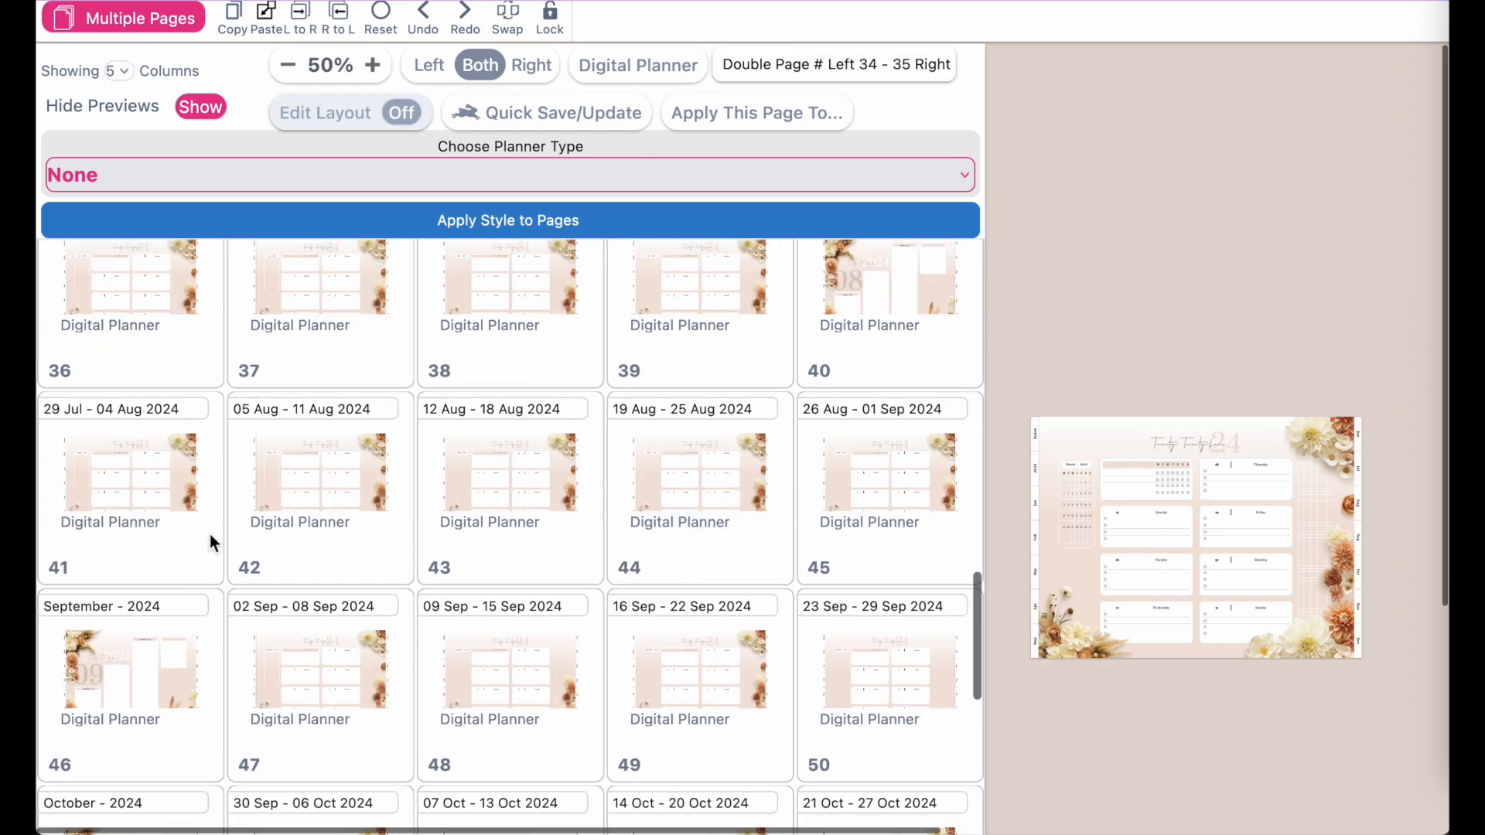
scroll(522, 524, down, 3)
scroll(630, 559, down, 3)
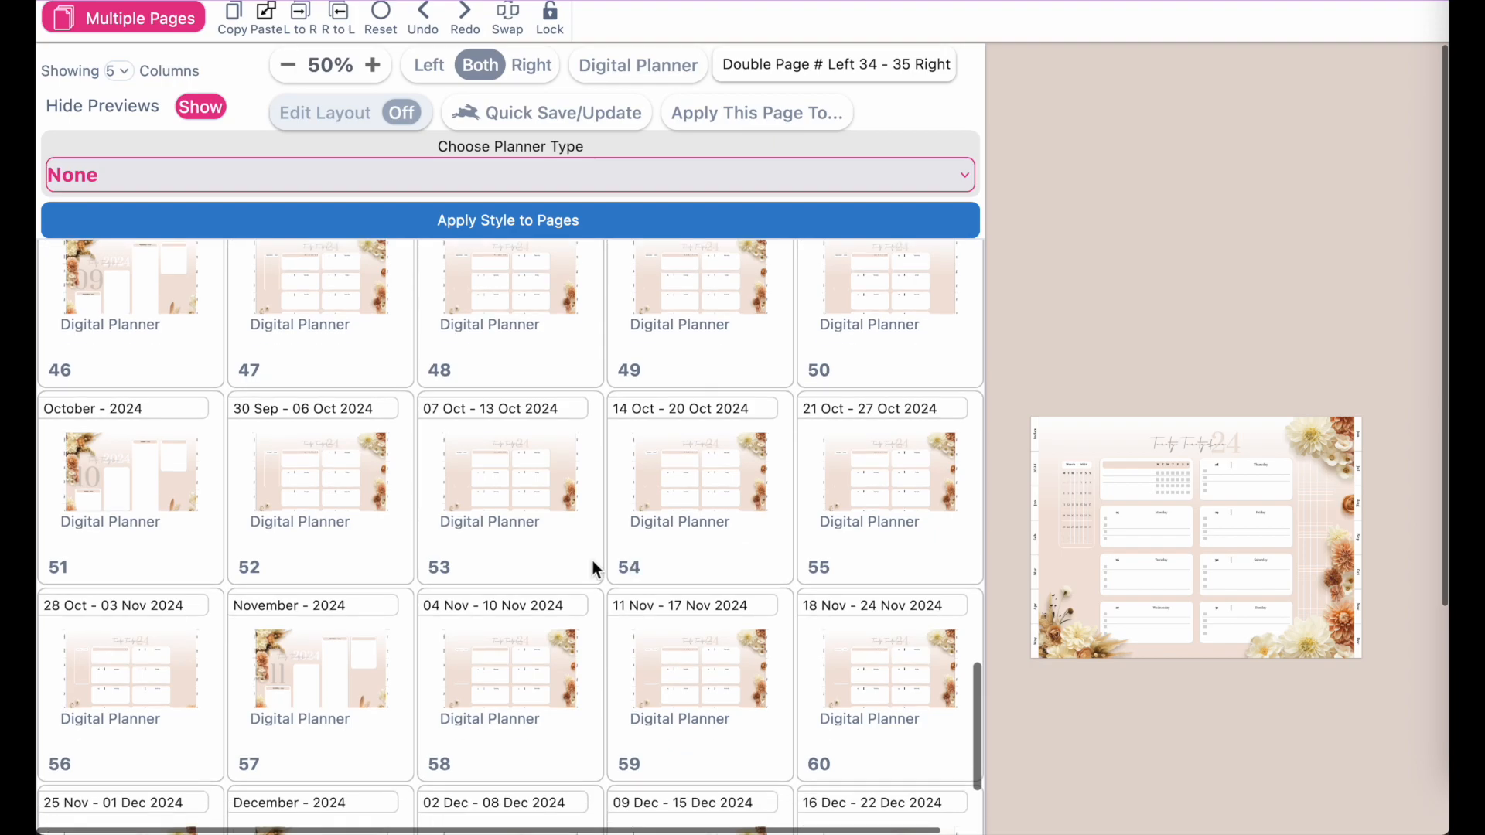
scroll(90, 685, down, 3)
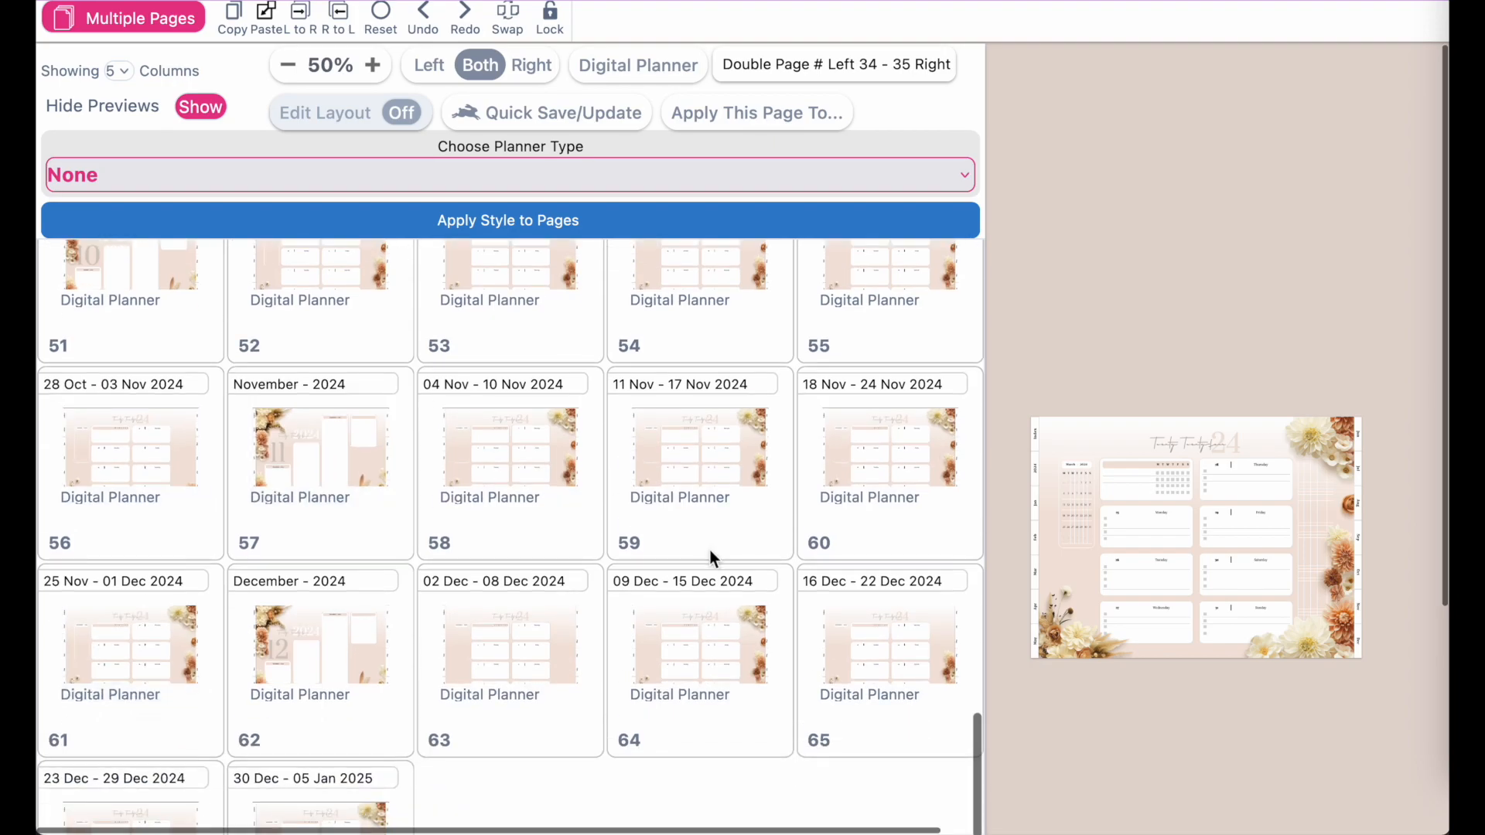
Open the 28 Oct - 03 Nov 2024 and 23 Dec - 29 Dec 2024 pages to refresh their previews.
click(146, 438)
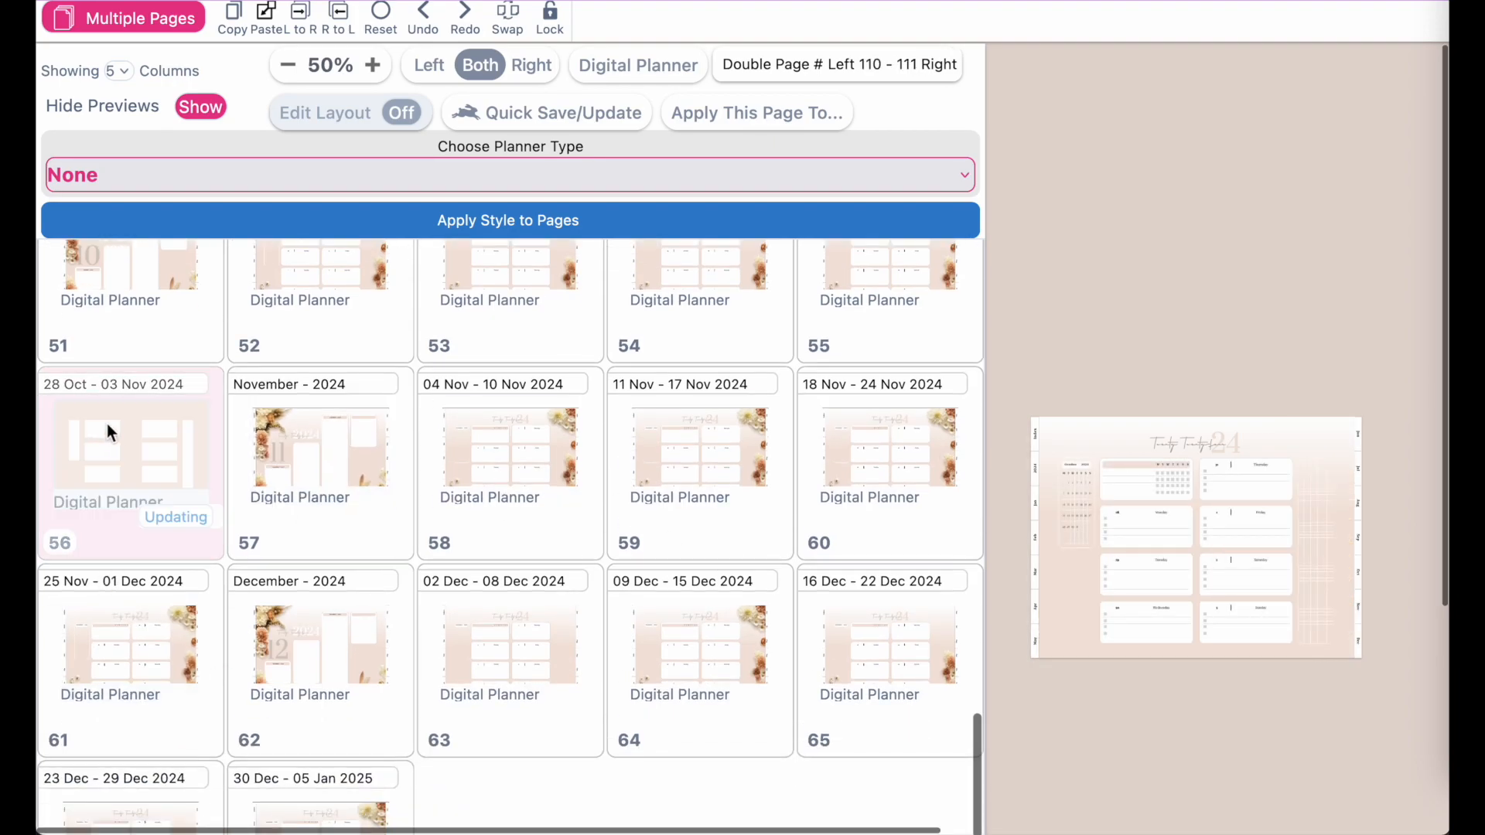
scroll(305, 540, down, 2)
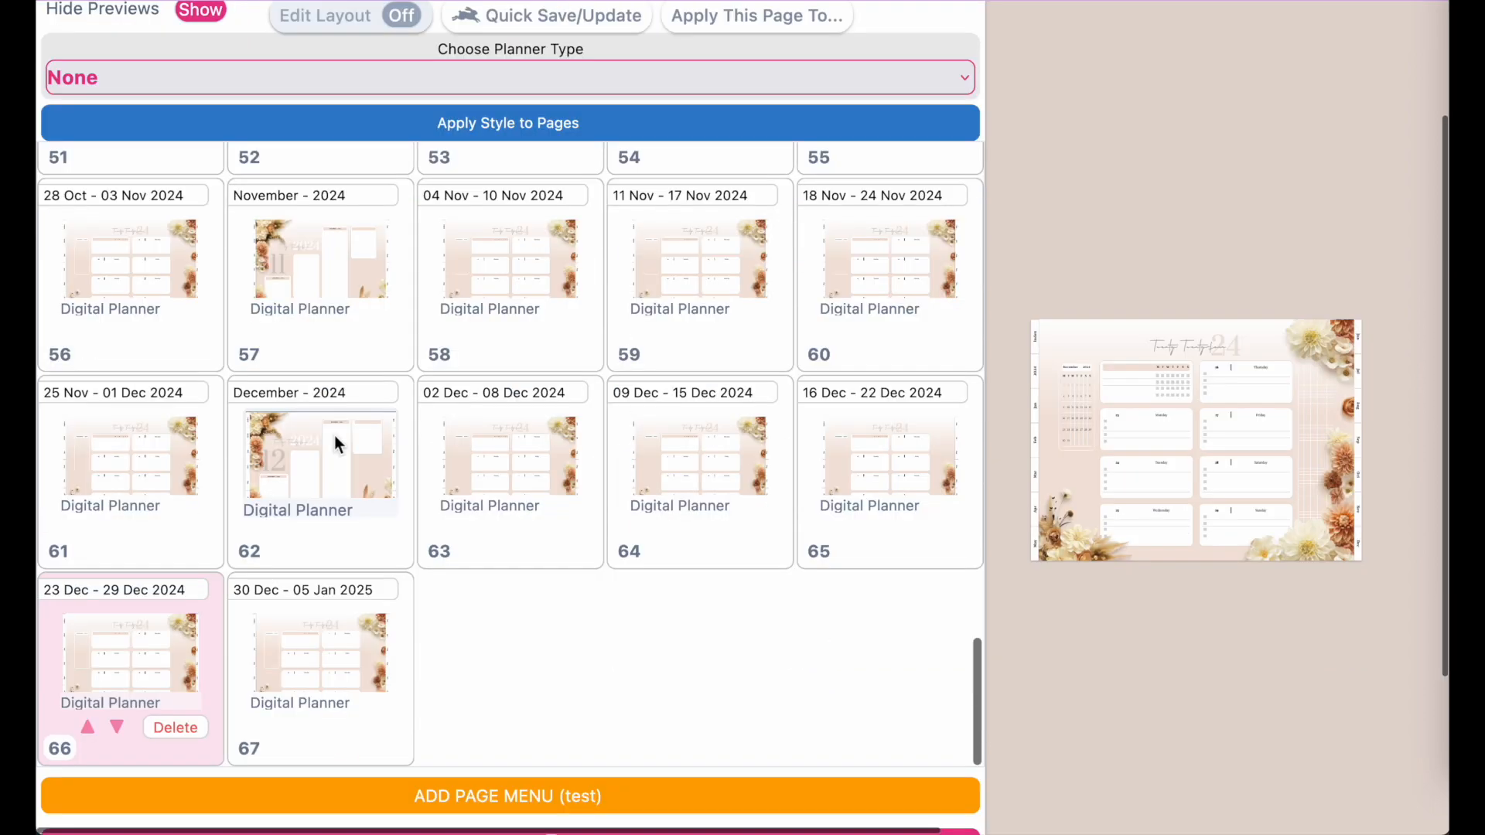
Generate the PDF of all planner pages again in the Double Page, Goodnotes format and open it for download.
scroll(334, 435, up, 15)
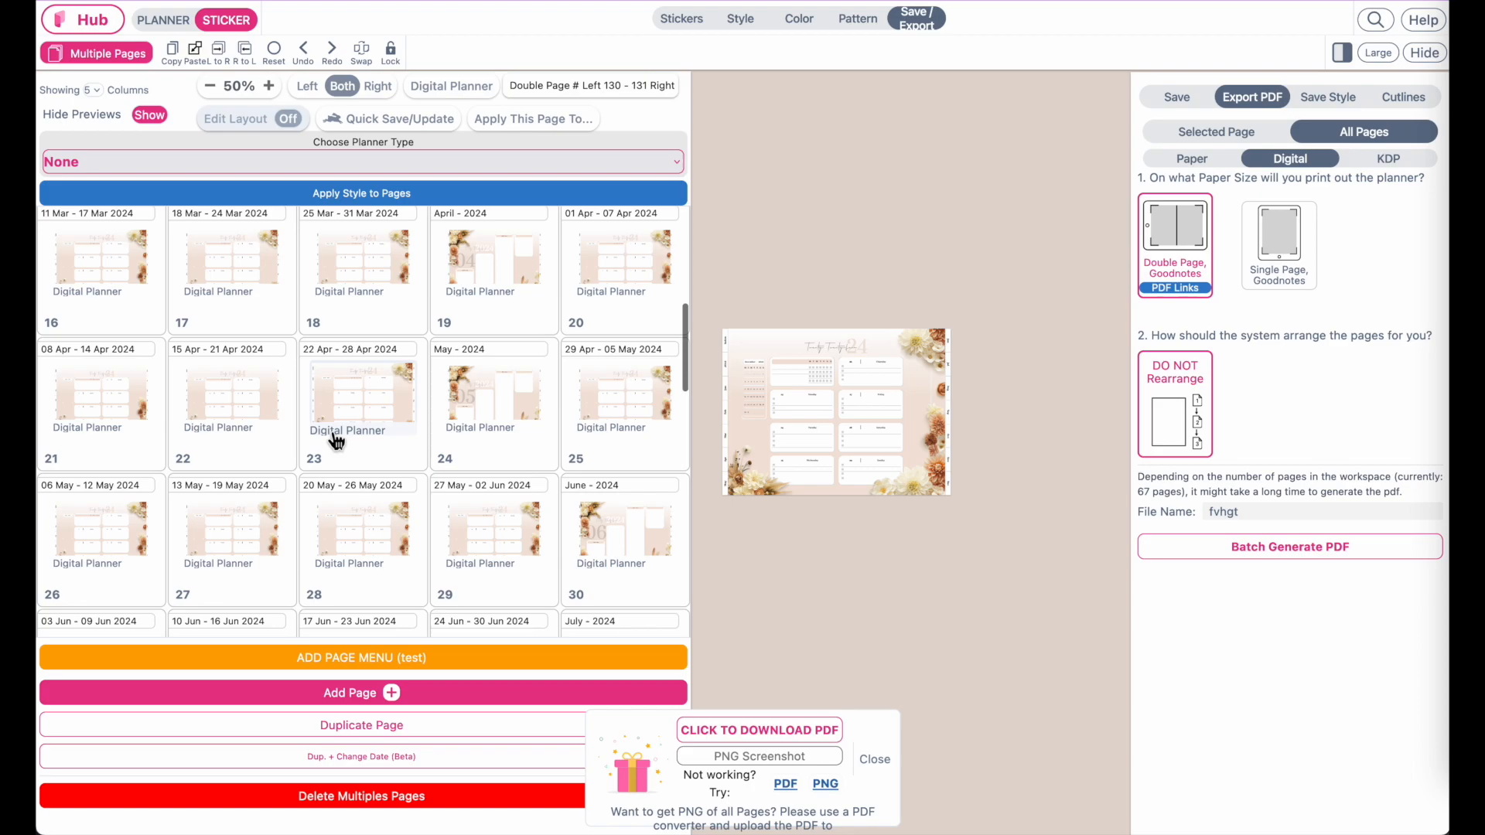
click(1318, 550)
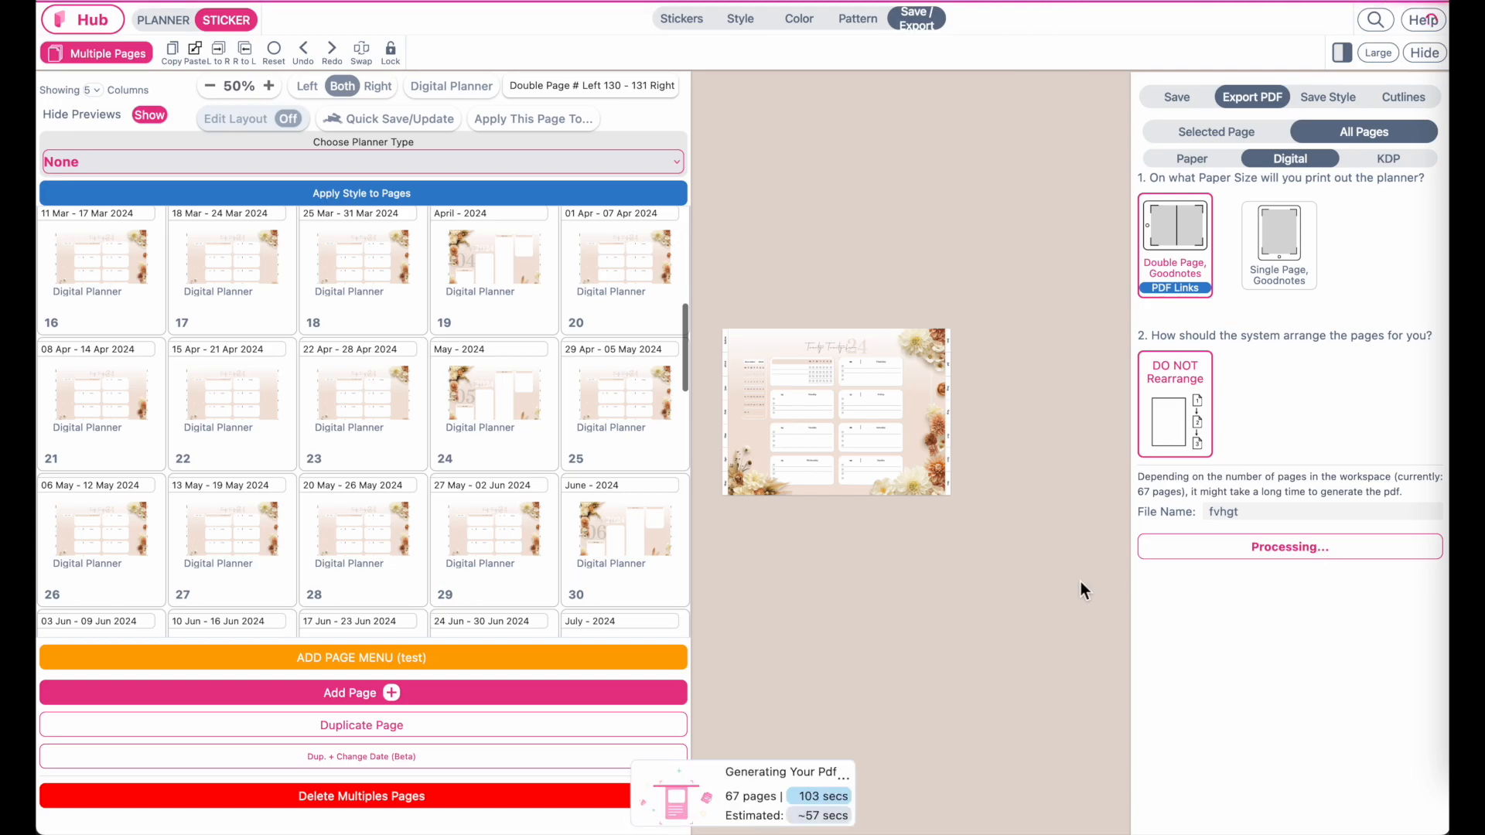
click(759, 735)
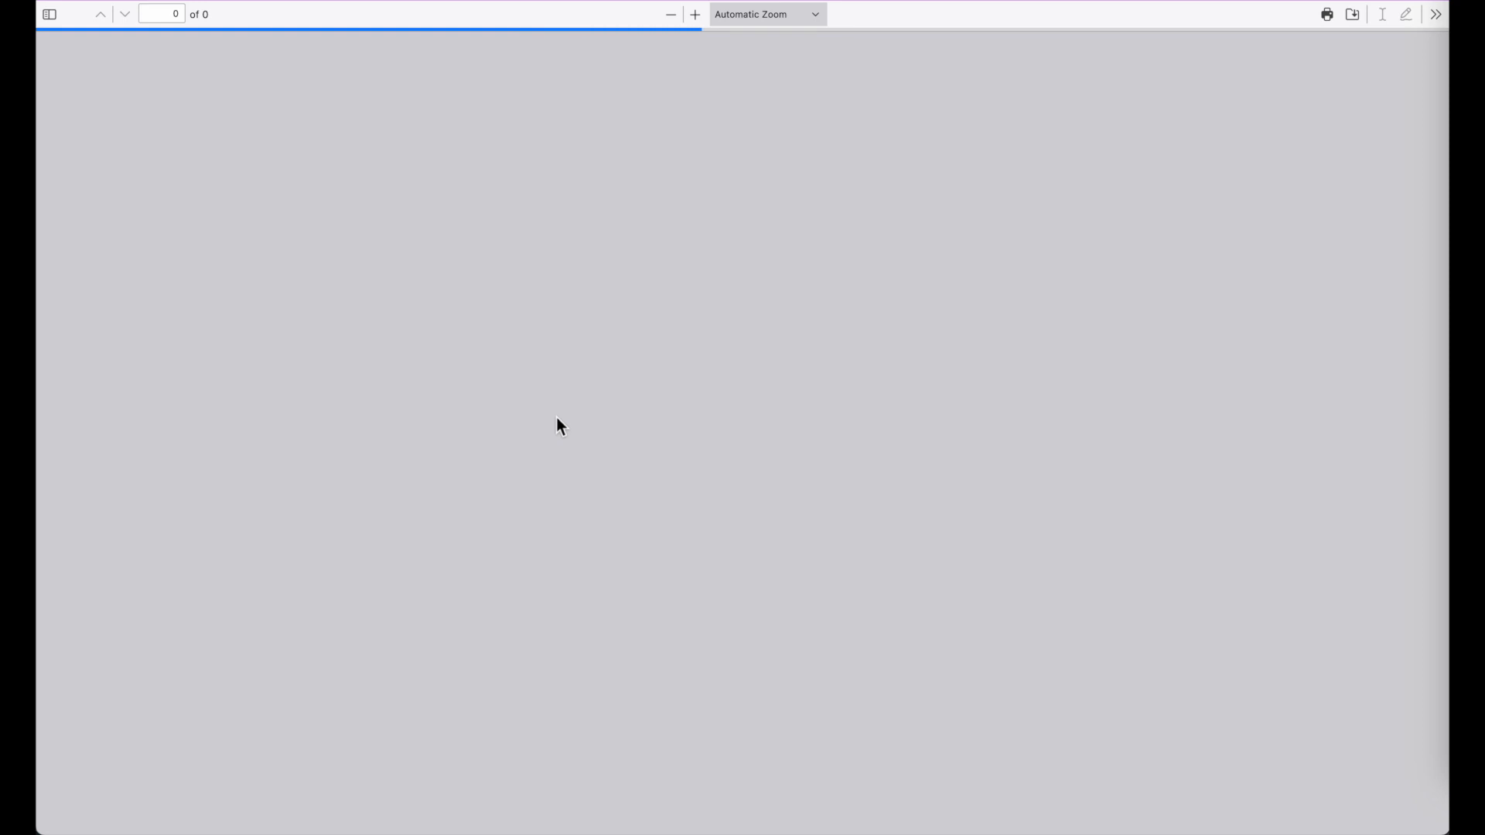
Examine the January and February pages of the exported PDF for floral decorations, reducing the zoom to 89%.
scroll(557, 417, down, 13)
scroll(557, 422, down, 20)
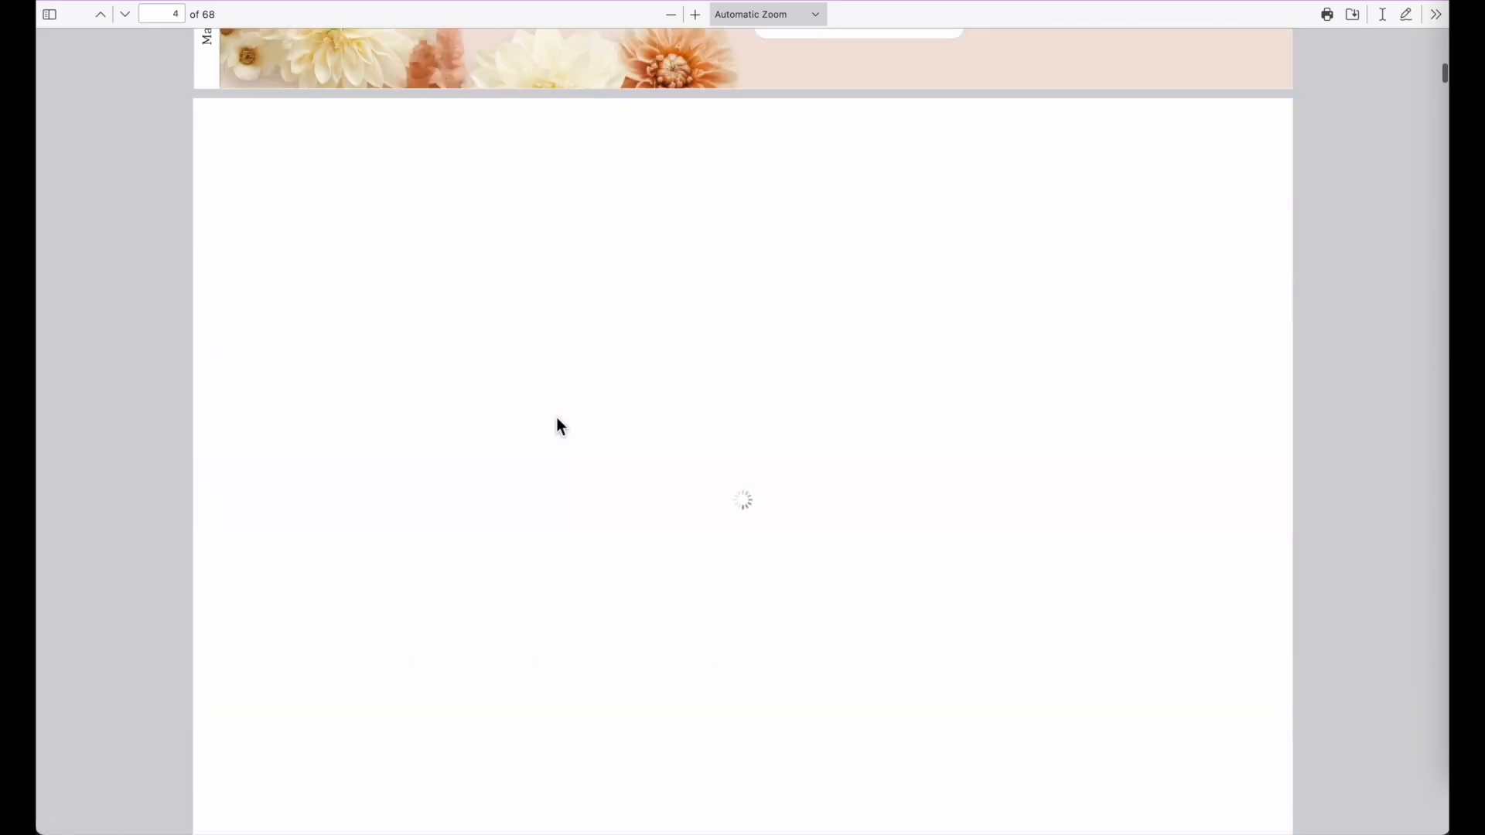
scroll(557, 420, down, 20)
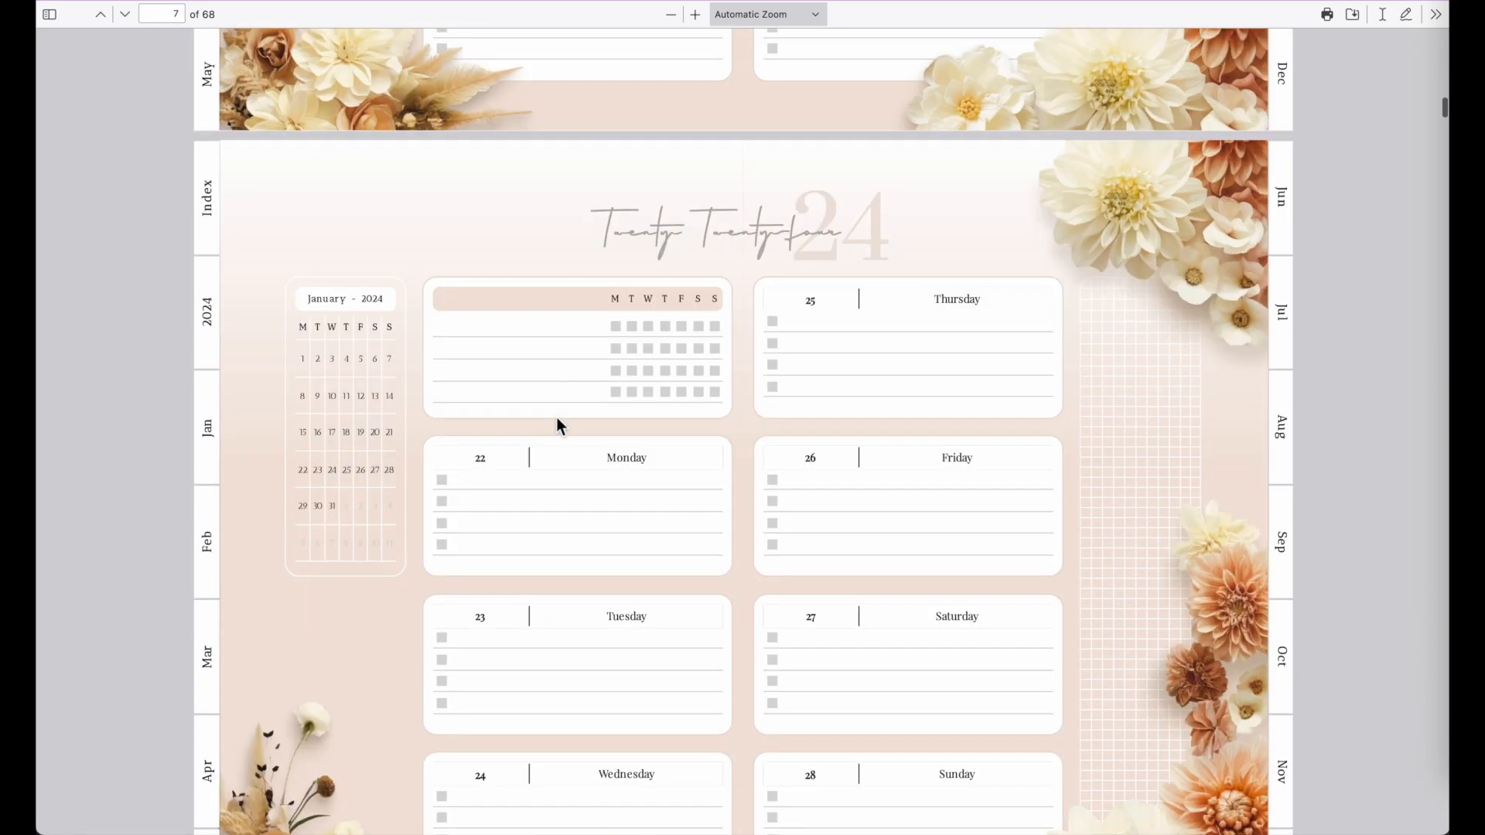
scroll(556, 418, down, 3)
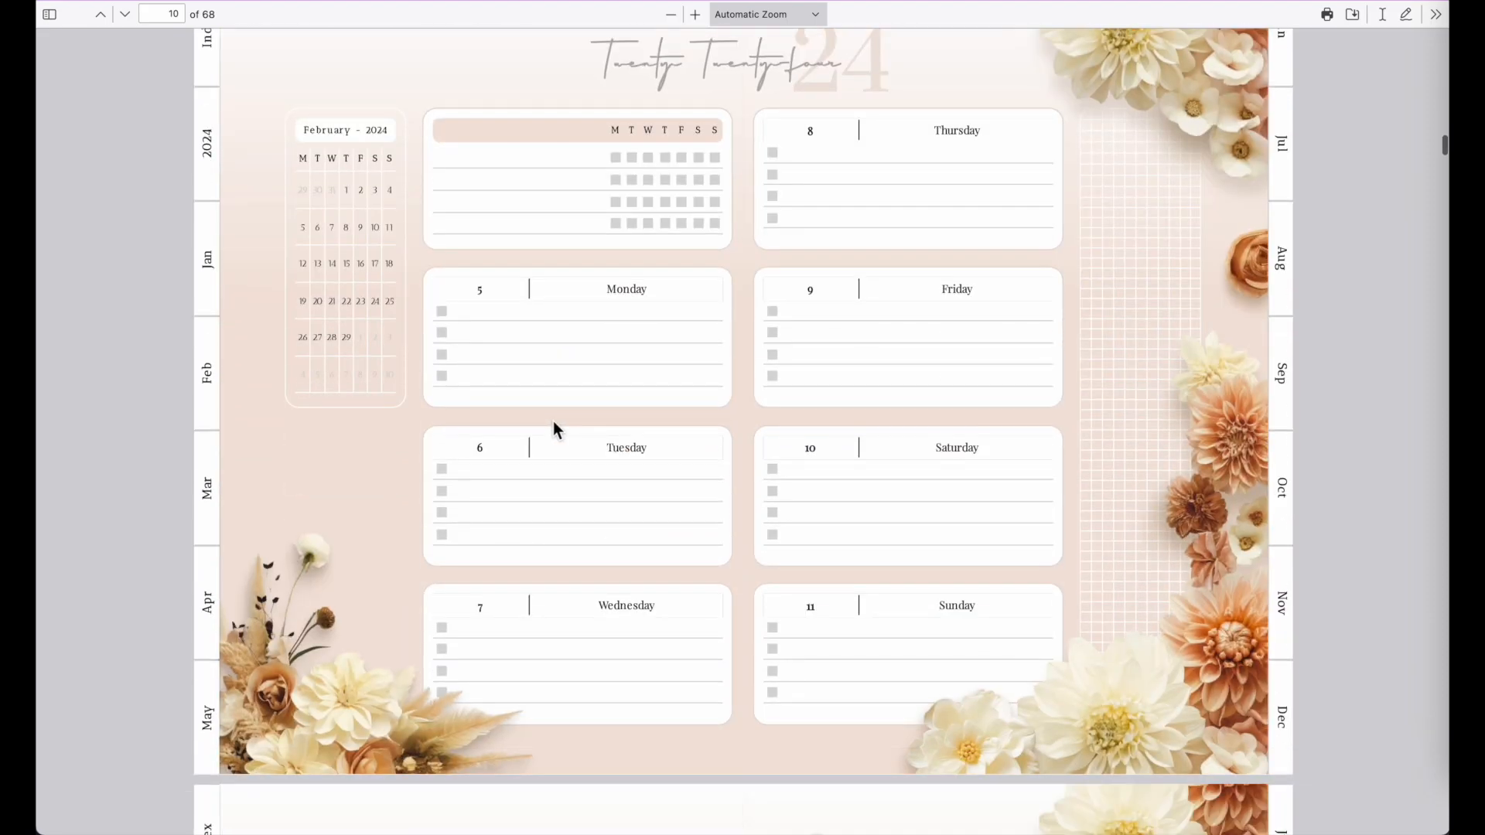
scroll(553, 424, up, 1)
scroll(554, 424, down, 1)
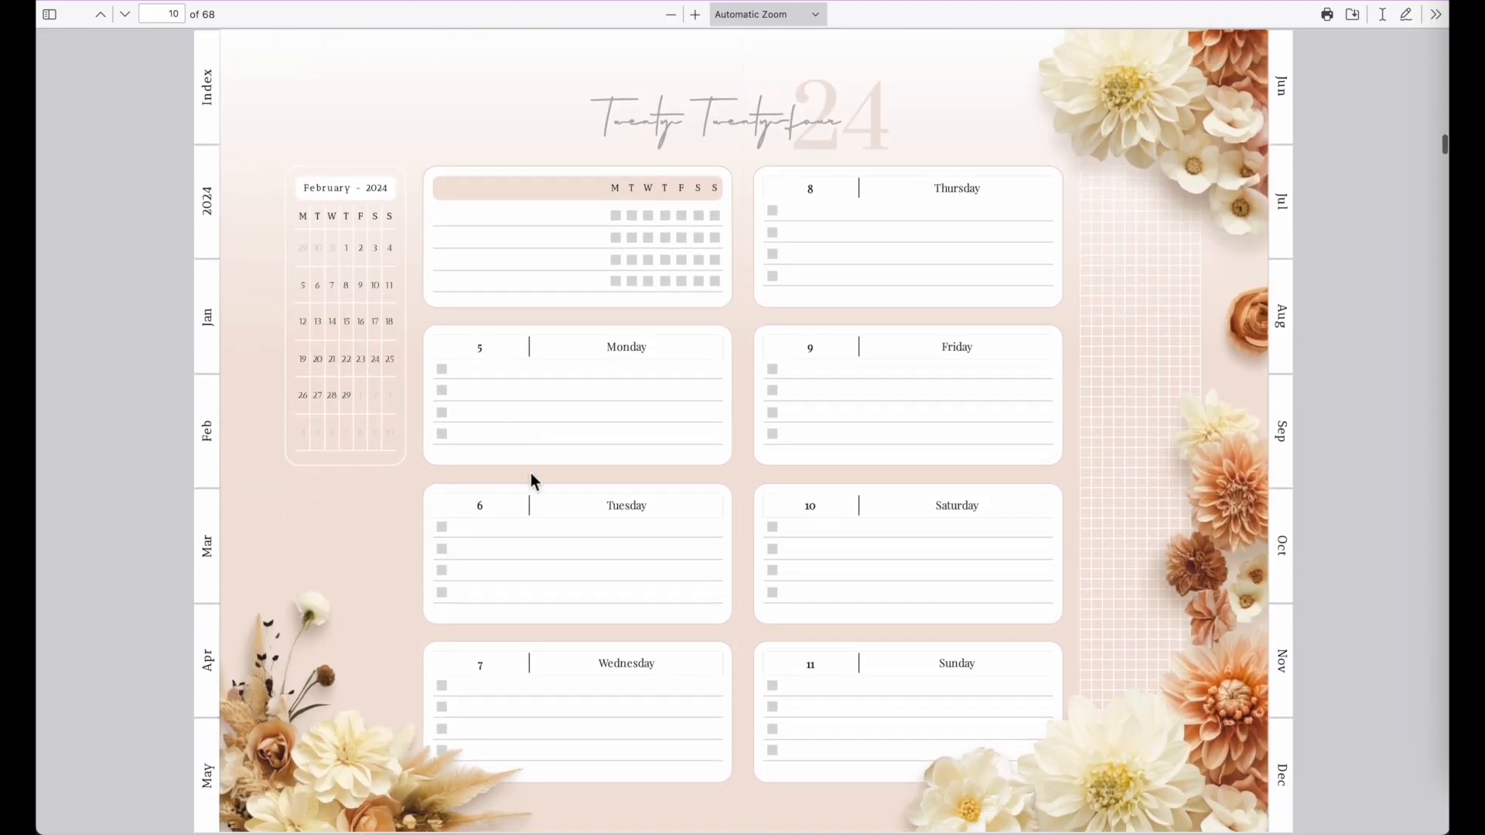
scroll(590, 411, down, 3)
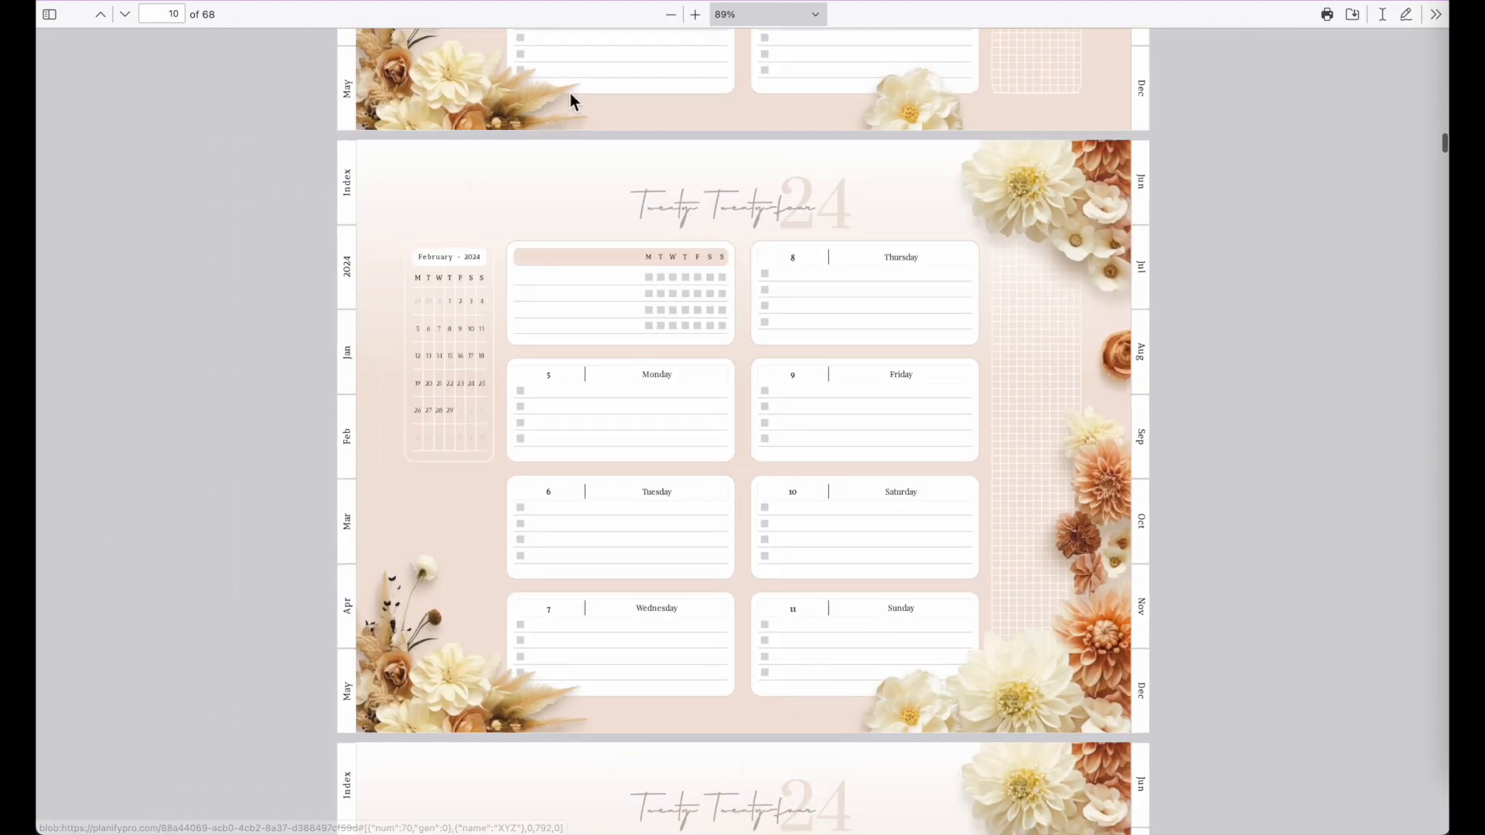
Examine the weekly and monthly pages up to June 2024 in the exported PDF for missing floral decorations.
scroll(921, 401, down, 20)
scroll(922, 396, down, 20)
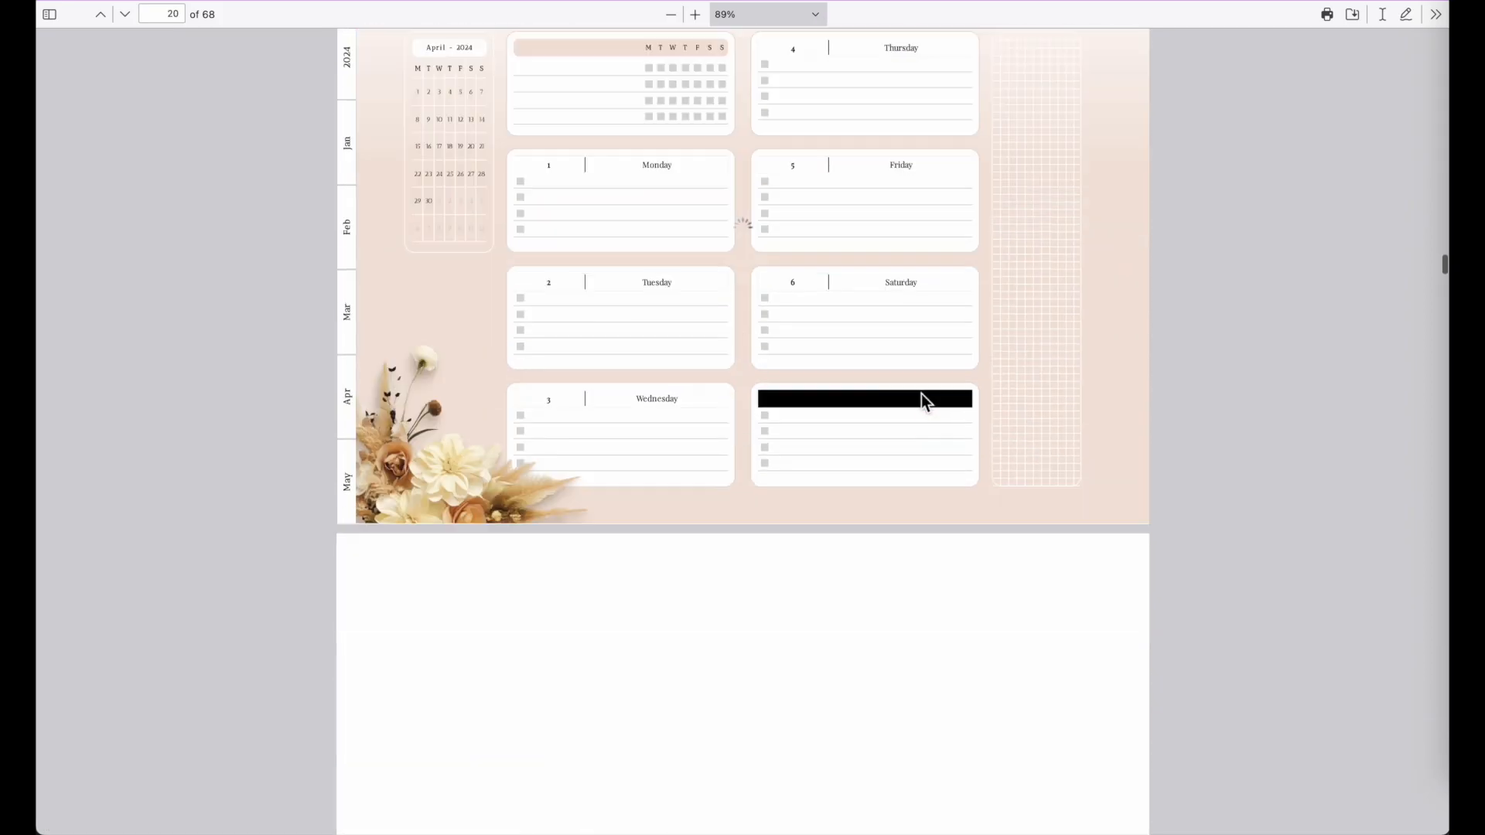
scroll(921, 396, down, 8)
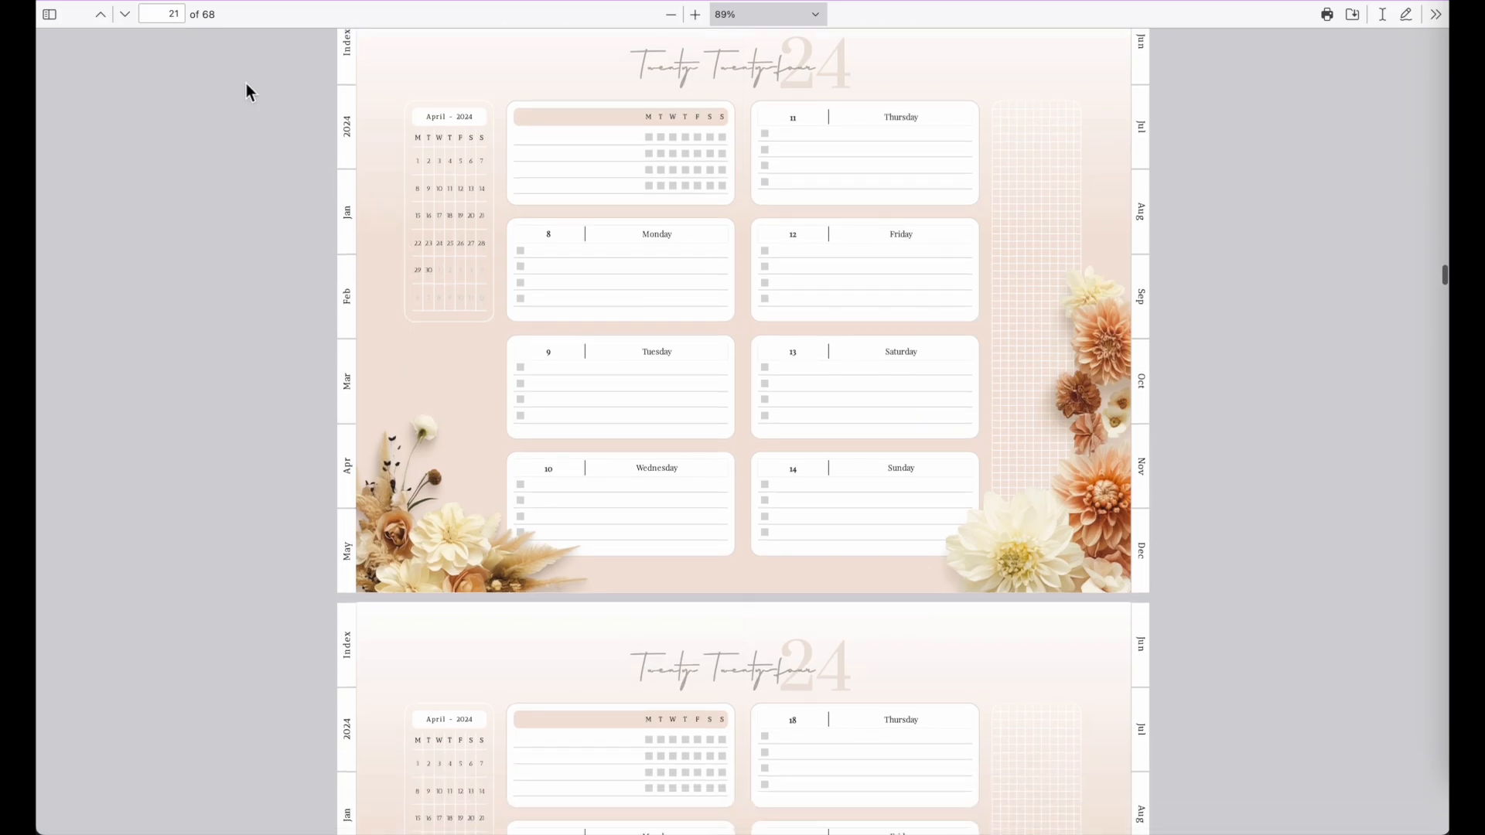
scroll(922, 570, down, 4)
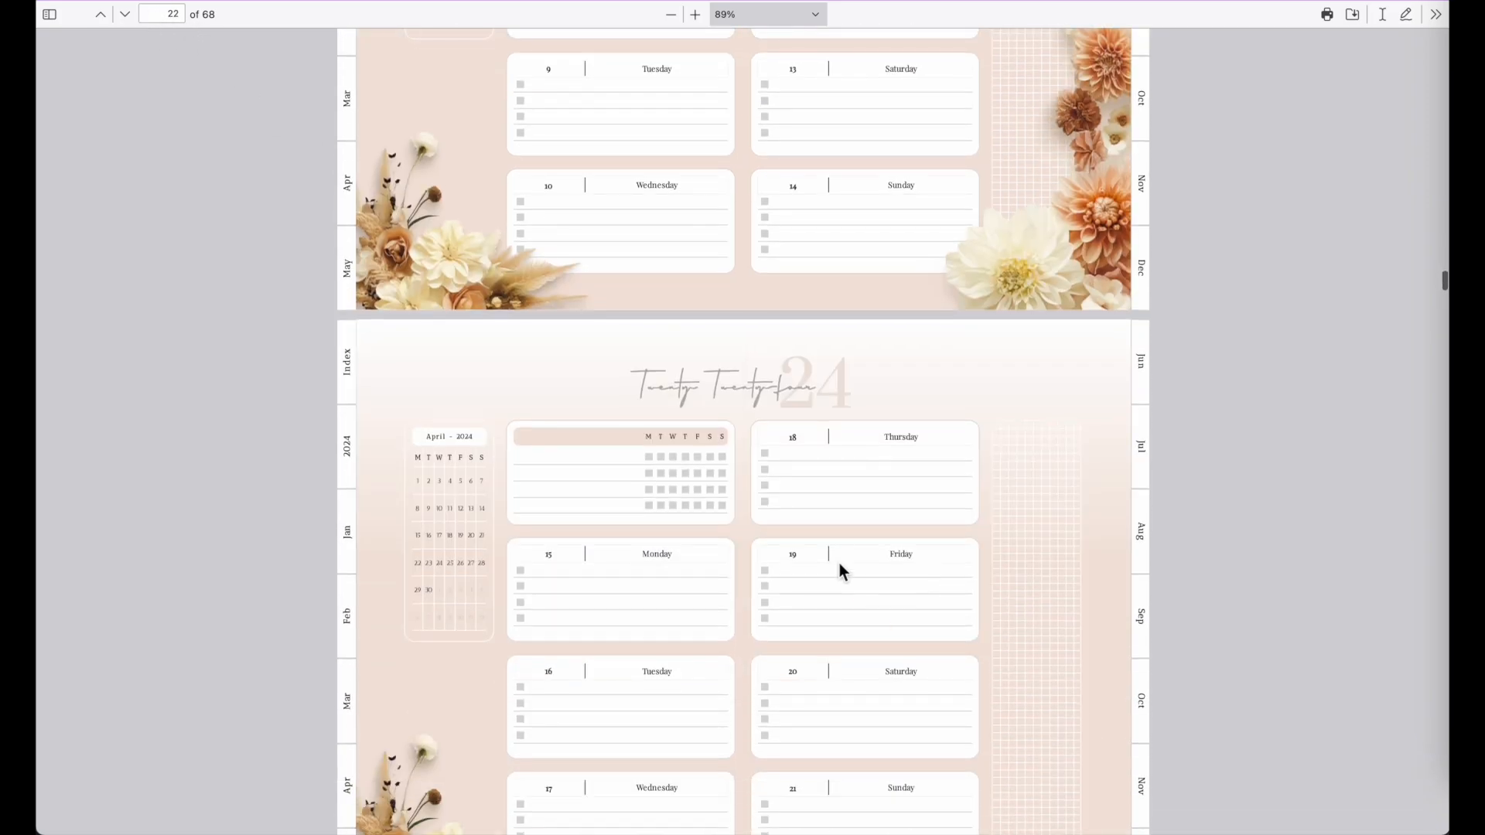
scroll(838, 570, down, 3)
scroll(893, 645, down, 10)
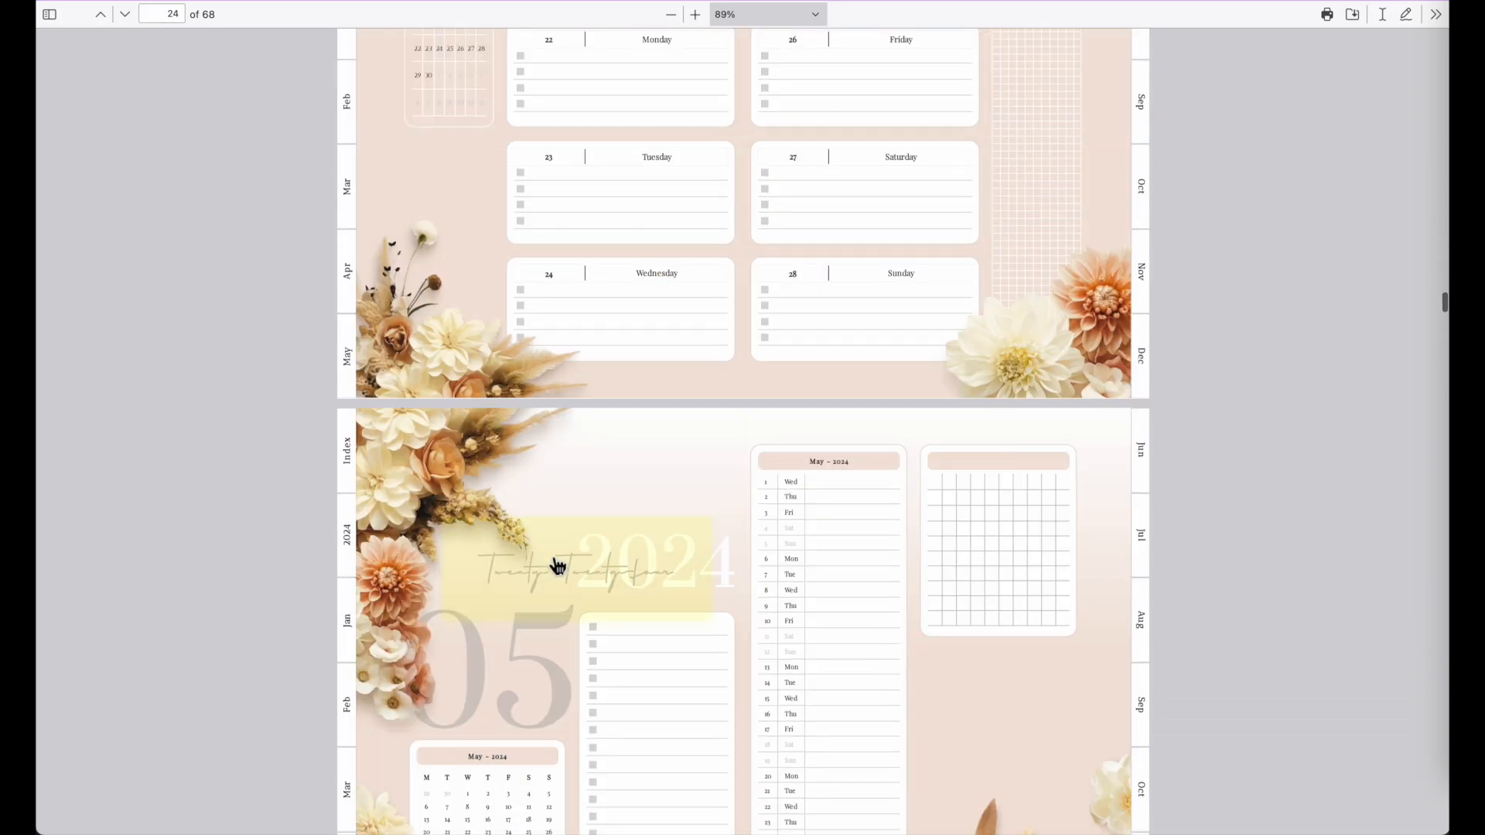
scroll(781, 645, down, 20)
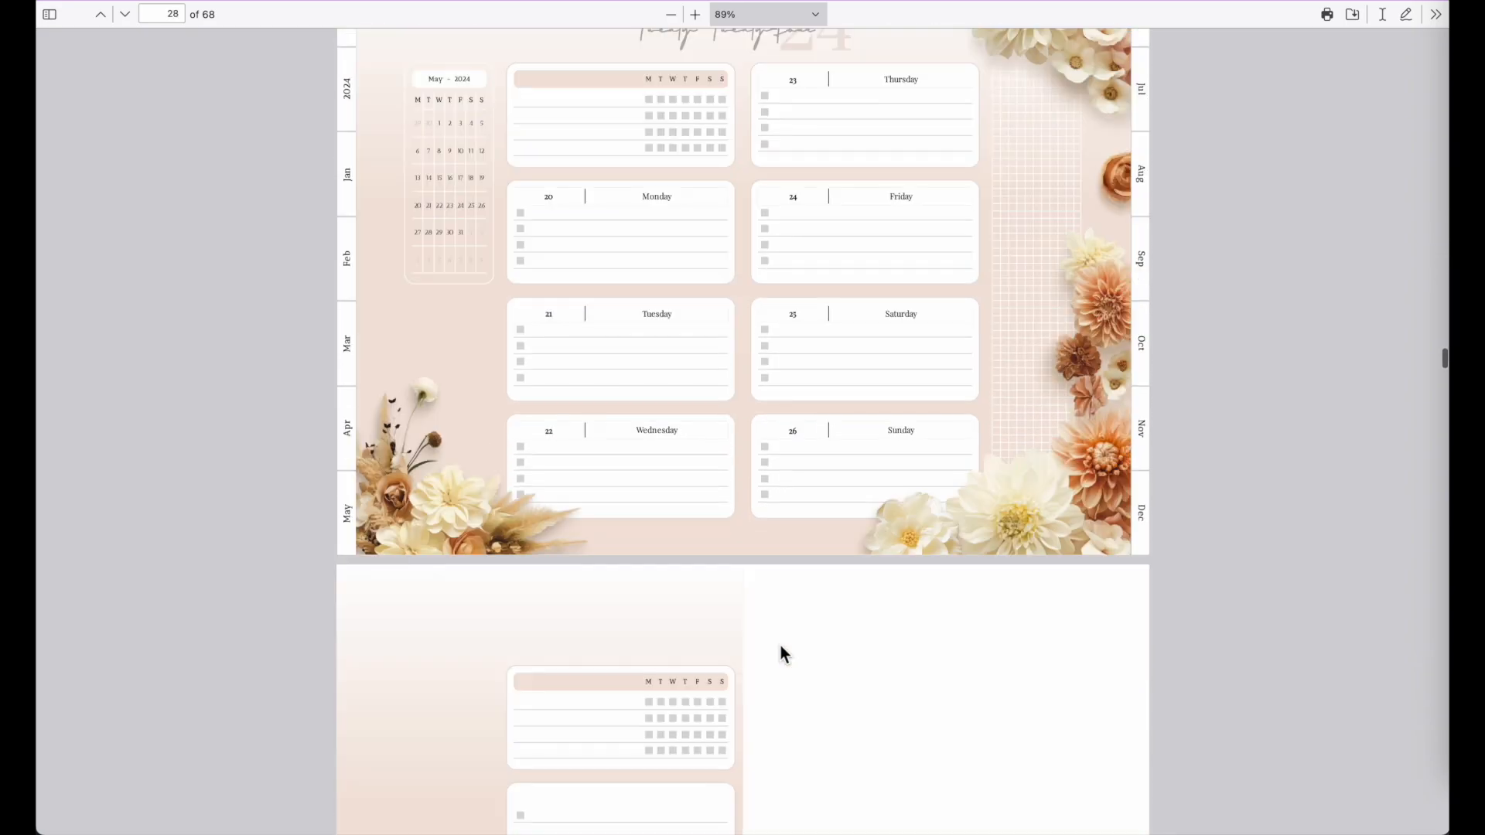
scroll(781, 645, down, 10)
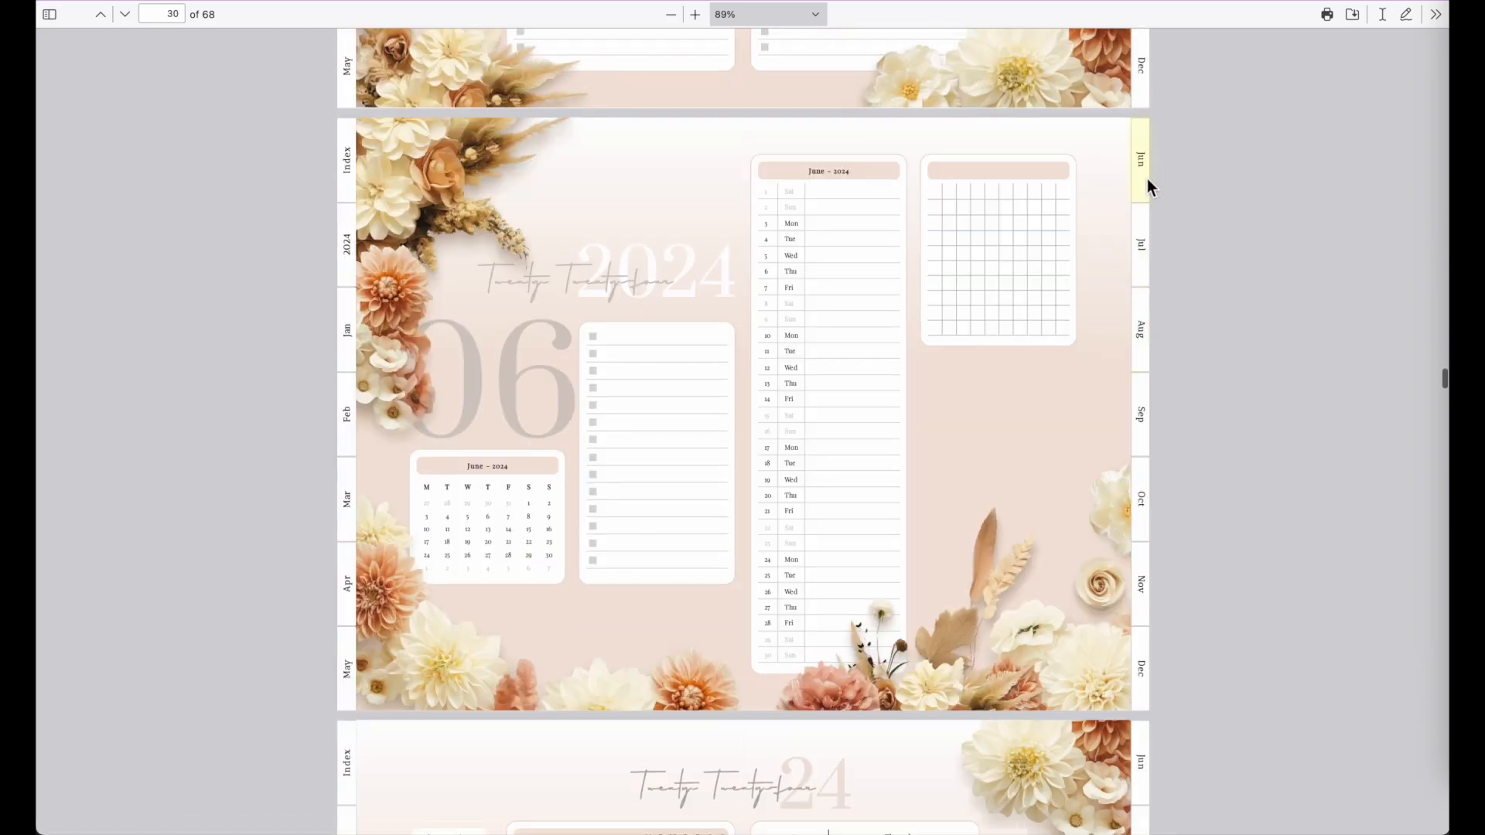
Test the June to December side tab links in the exported PDF.
click(1145, 180)
click(1144, 244)
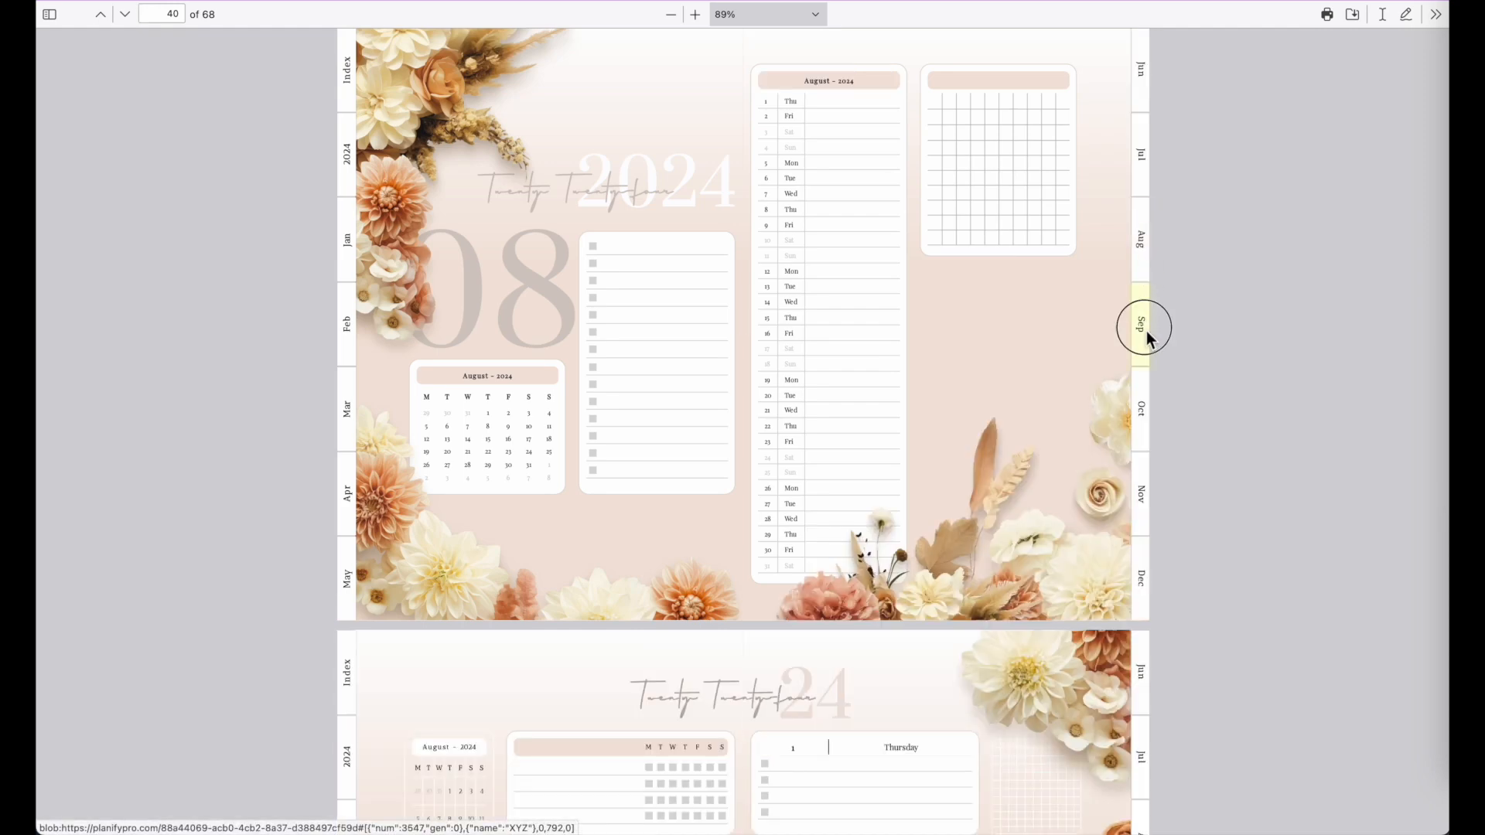
click(1143, 329)
click(1147, 404)
click(1149, 499)
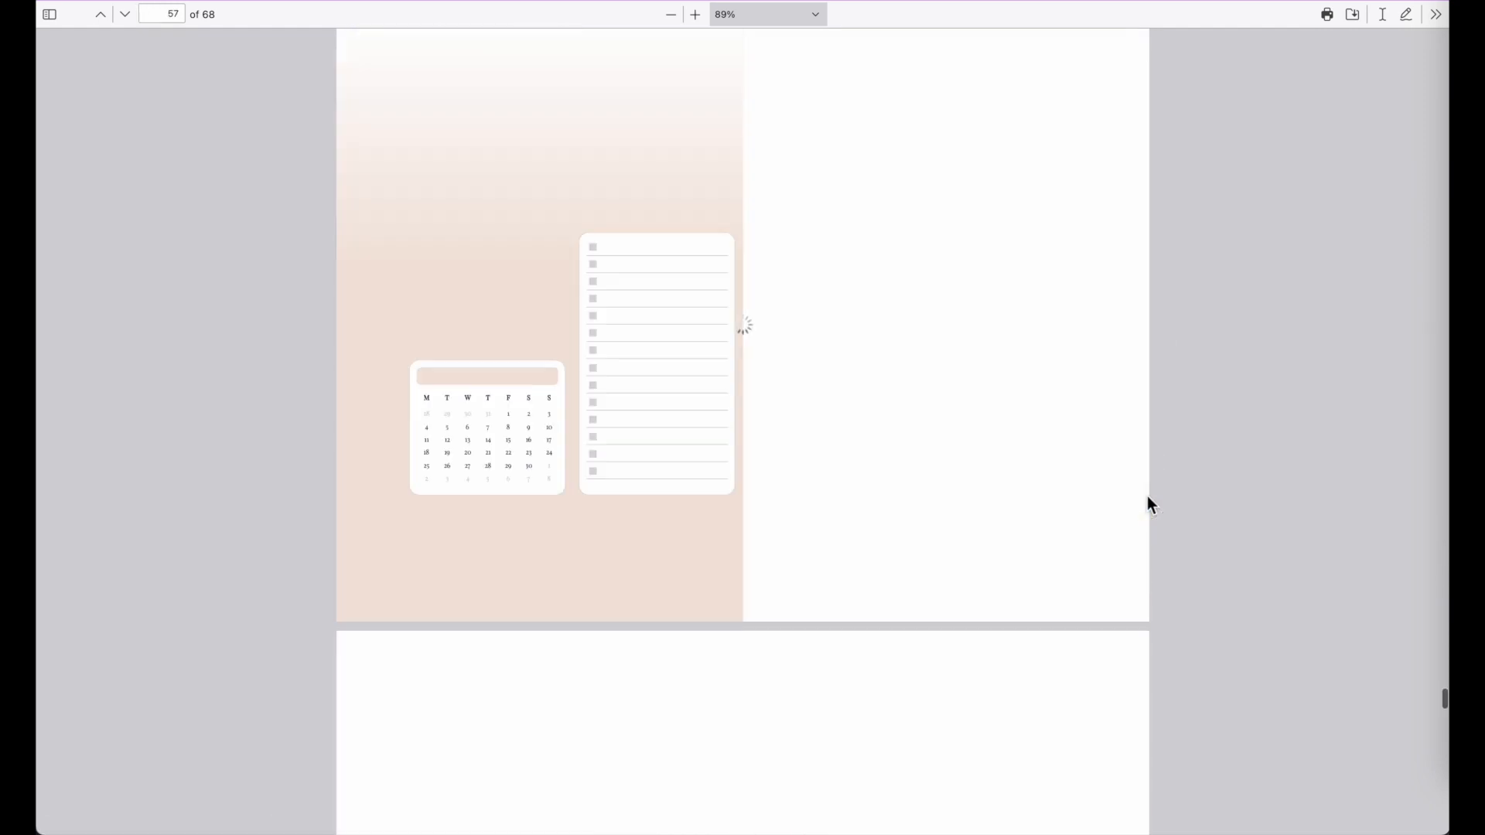
click(1145, 583)
Test the spring month, February, 2024 and Index side tab links in the PDF, then return to the planner editor.
click(345, 507)
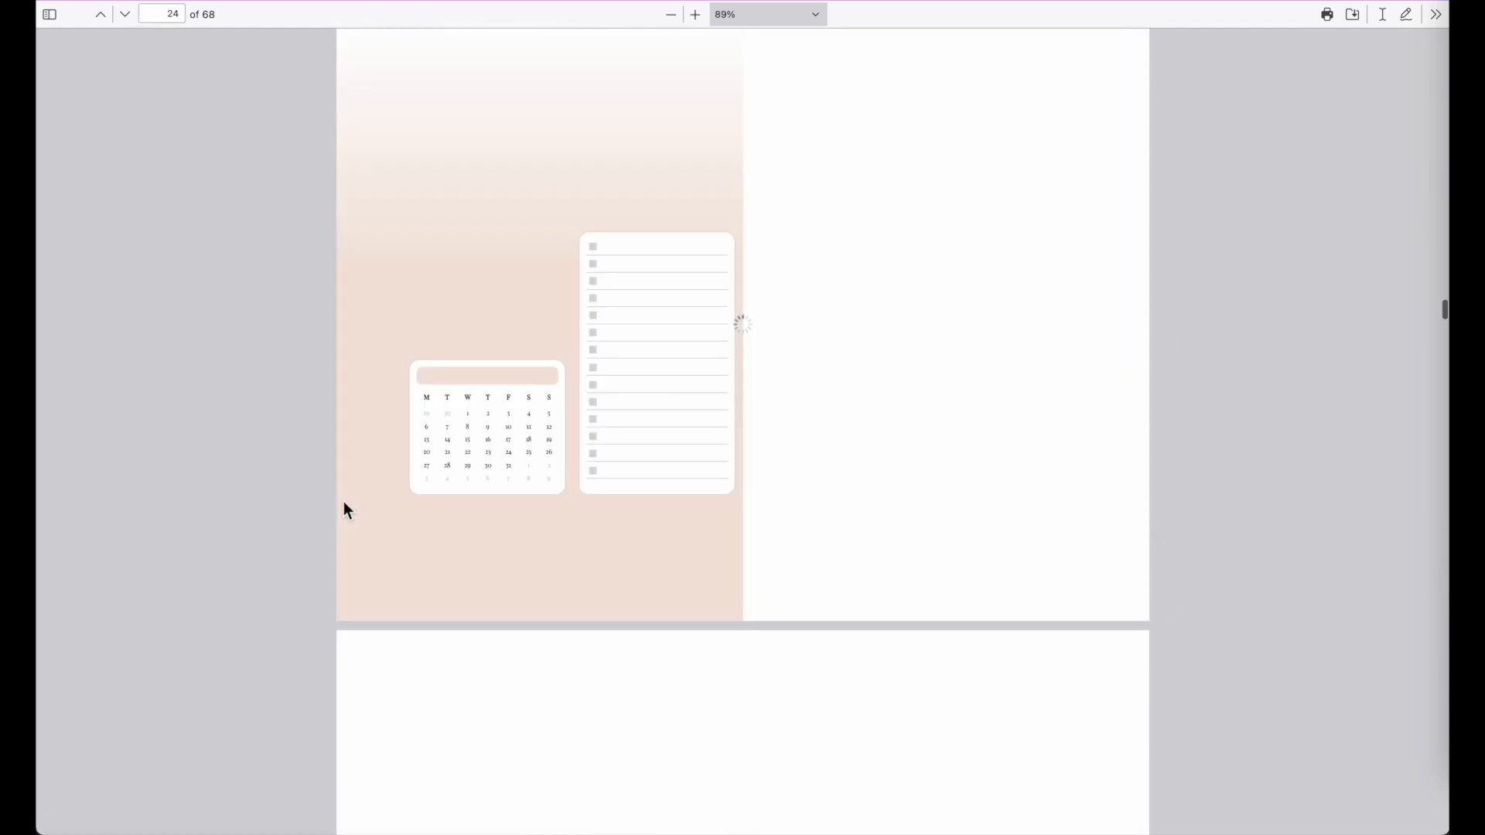
click(347, 383)
click(348, 317)
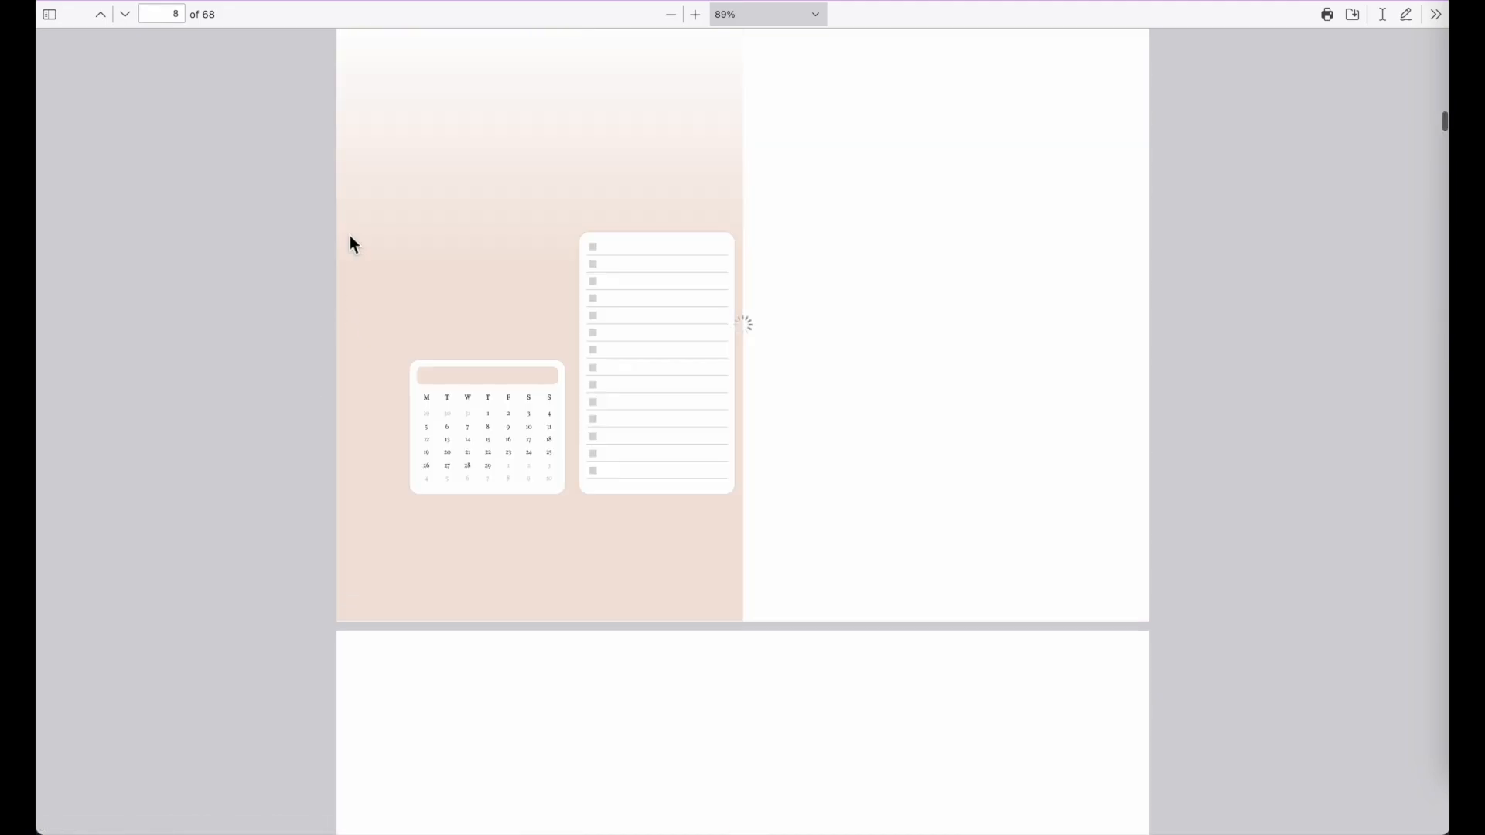
click(345, 166)
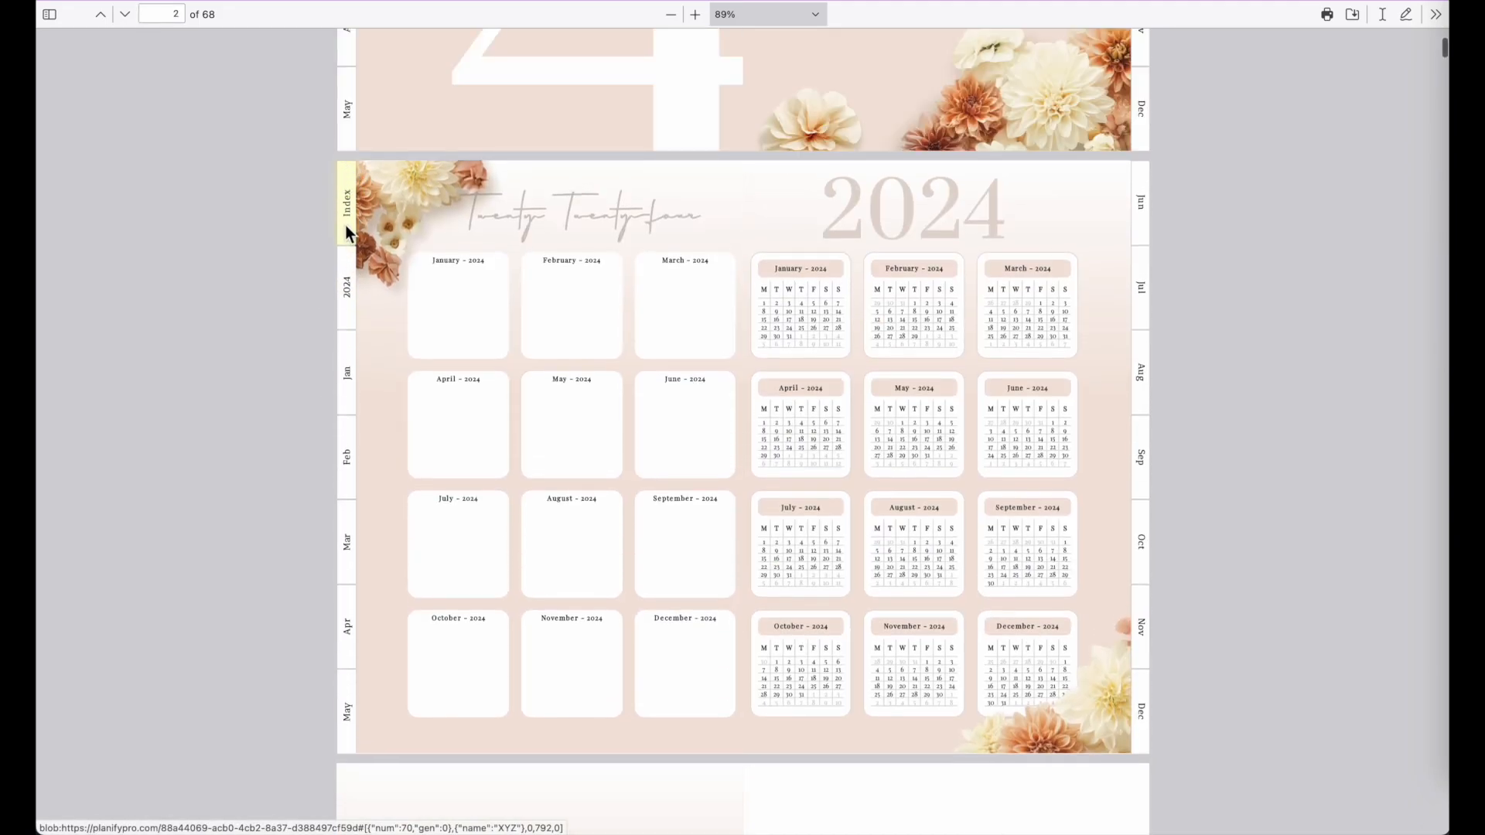
click(346, 225)
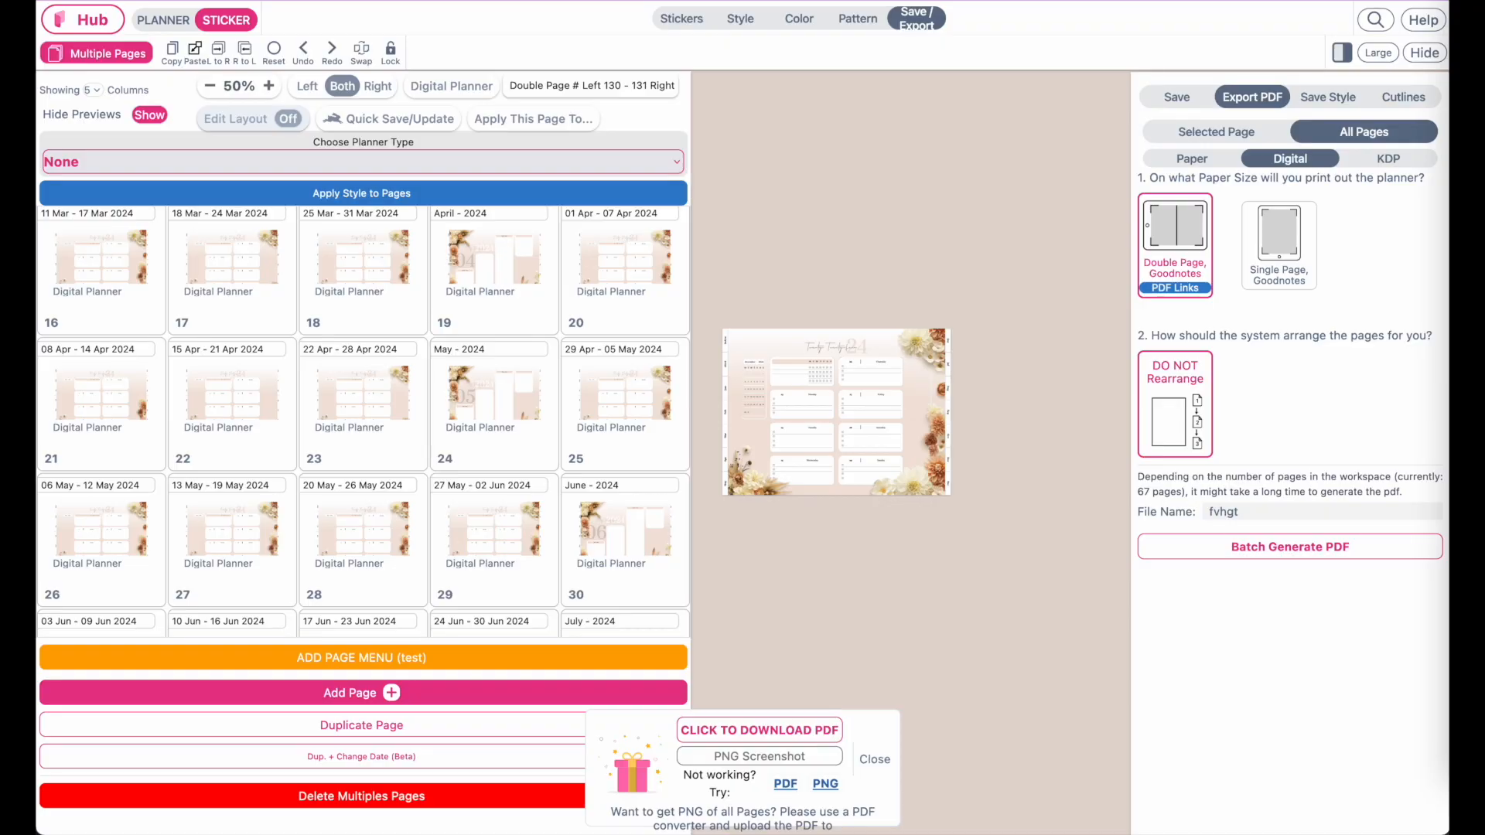
Reduce the planner's page list from 5 columns to 1 column.
click(92, 91)
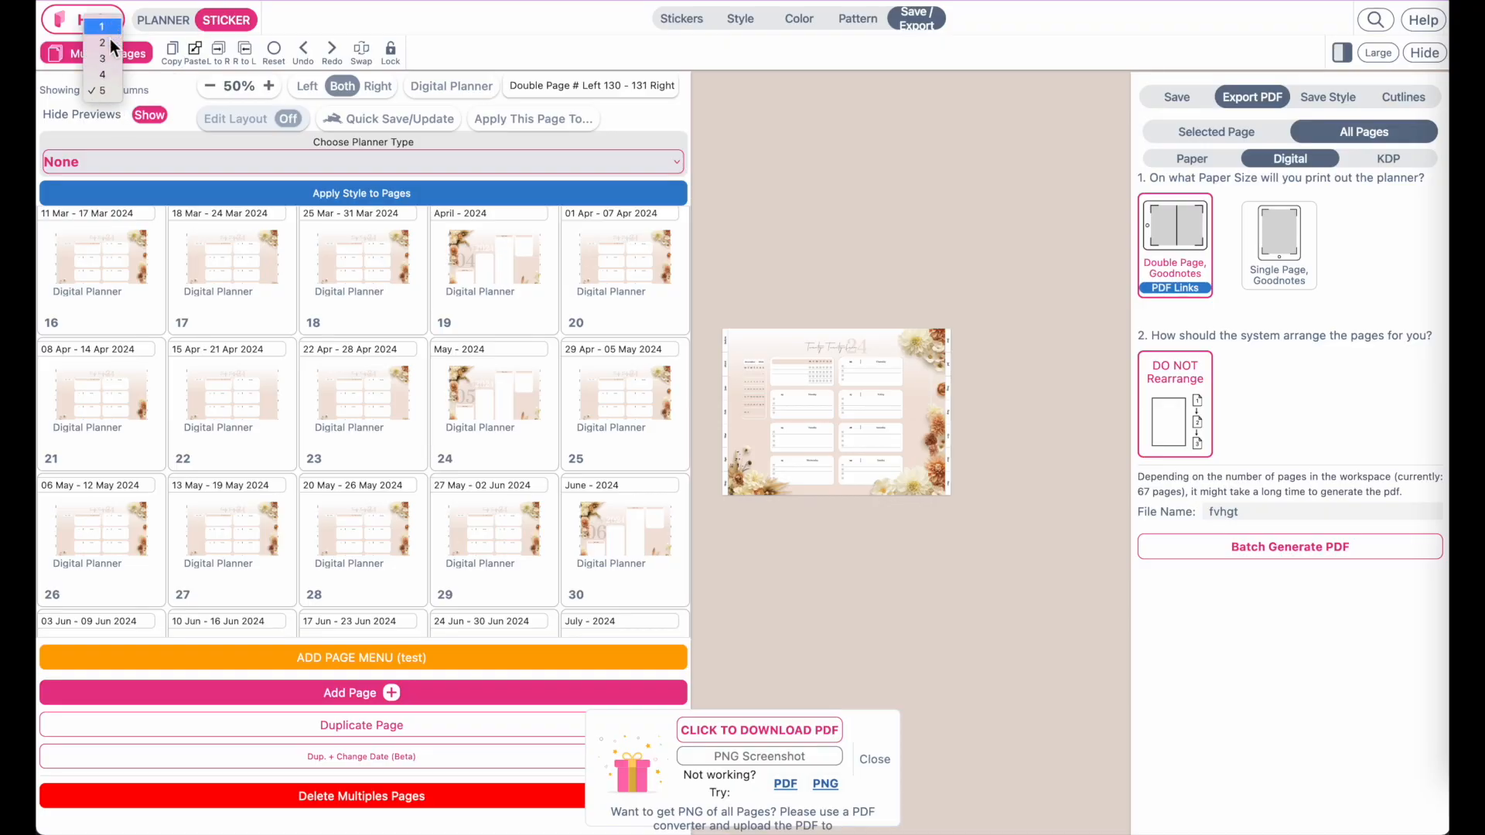
click(109, 44)
click(90, 89)
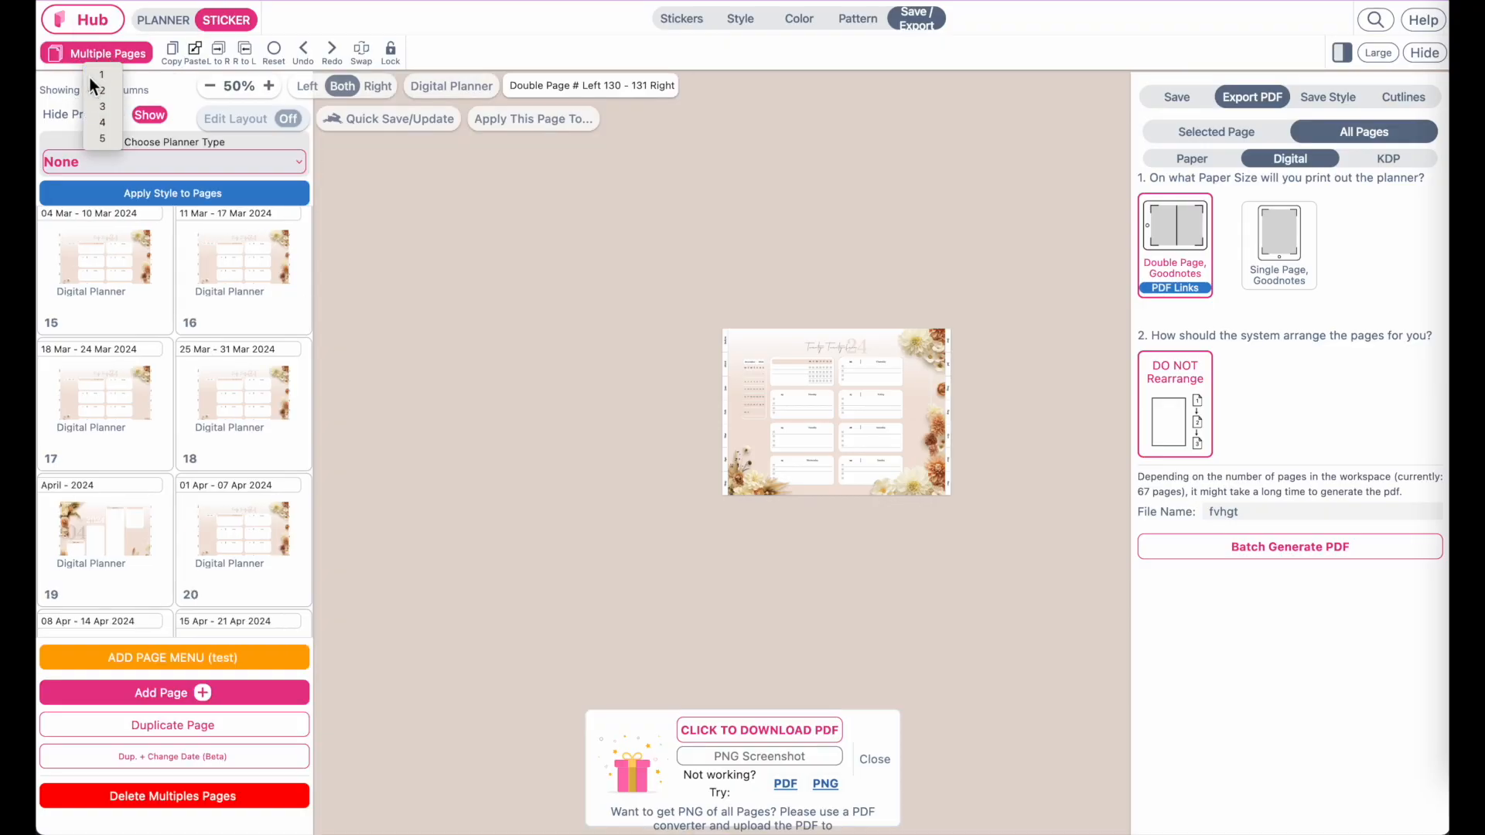
click(87, 76)
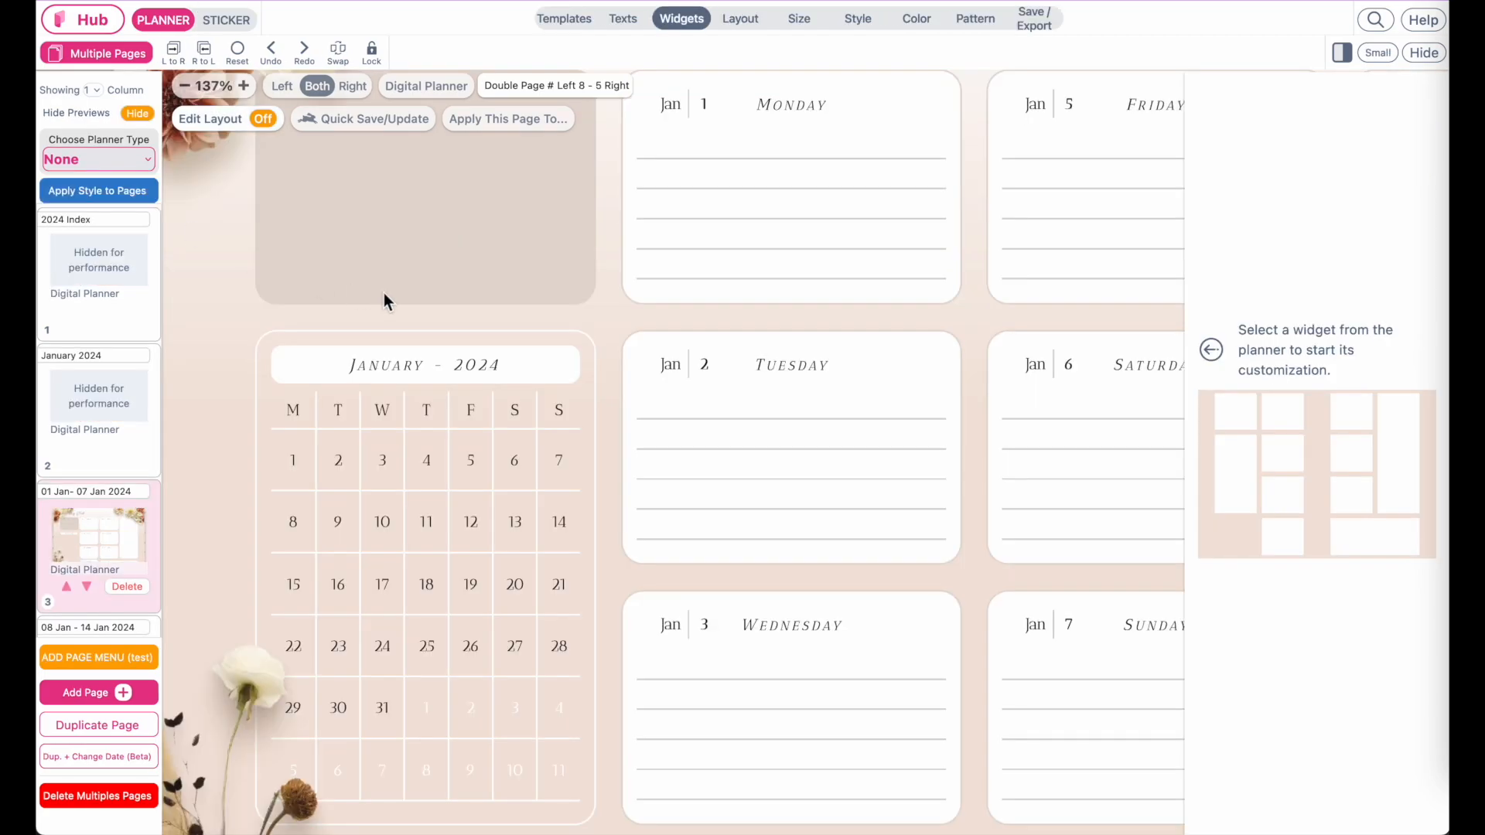
Examine the 01 Jan - 07 Jan 2024 weekly page of the other open planner and its side tabs.
scroll(379, 298, down, 5)
scroll(376, 297, up, 6)
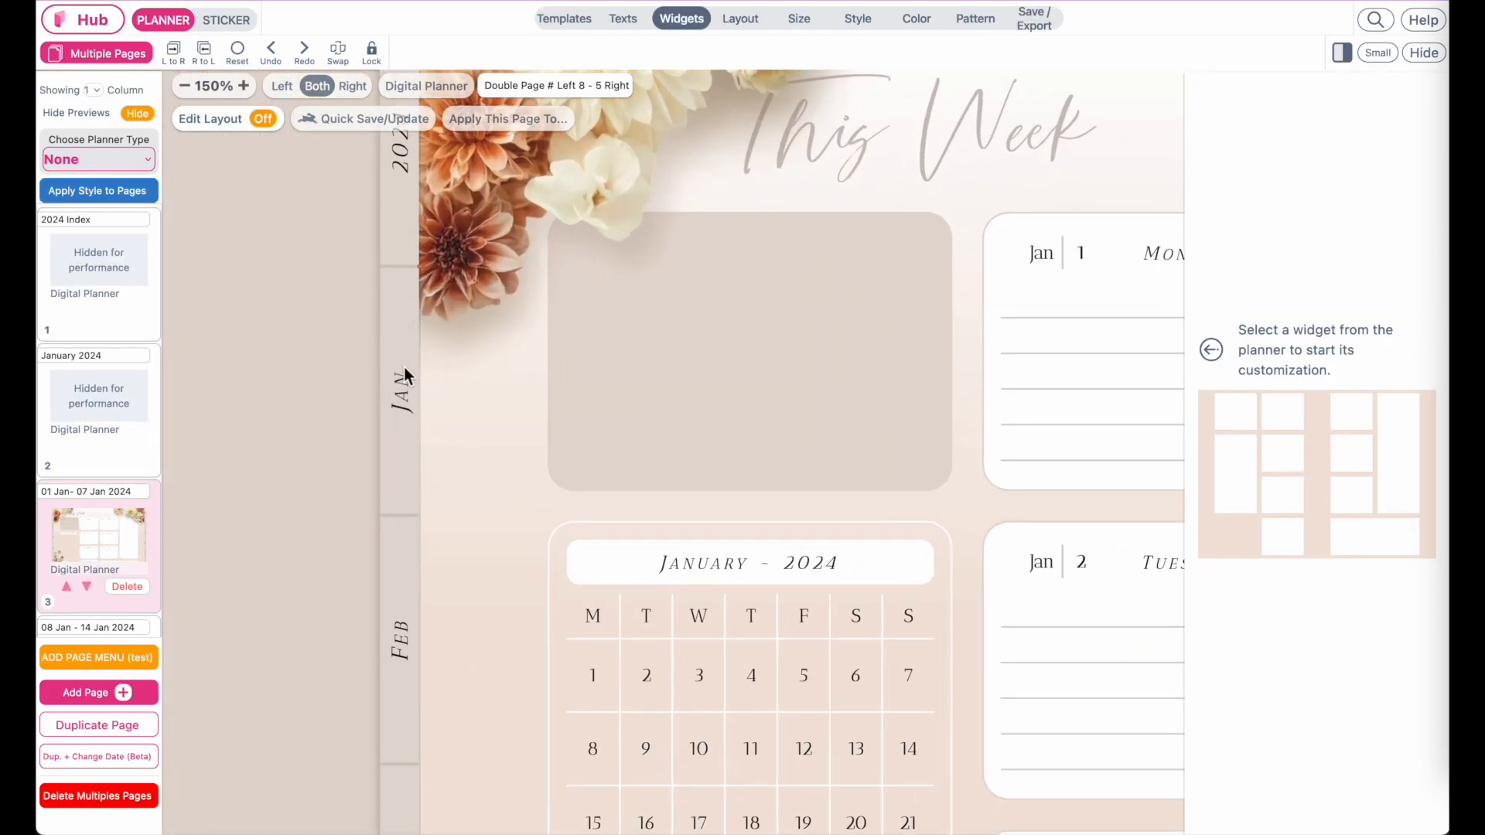
scroll(647, 473, down, 4)
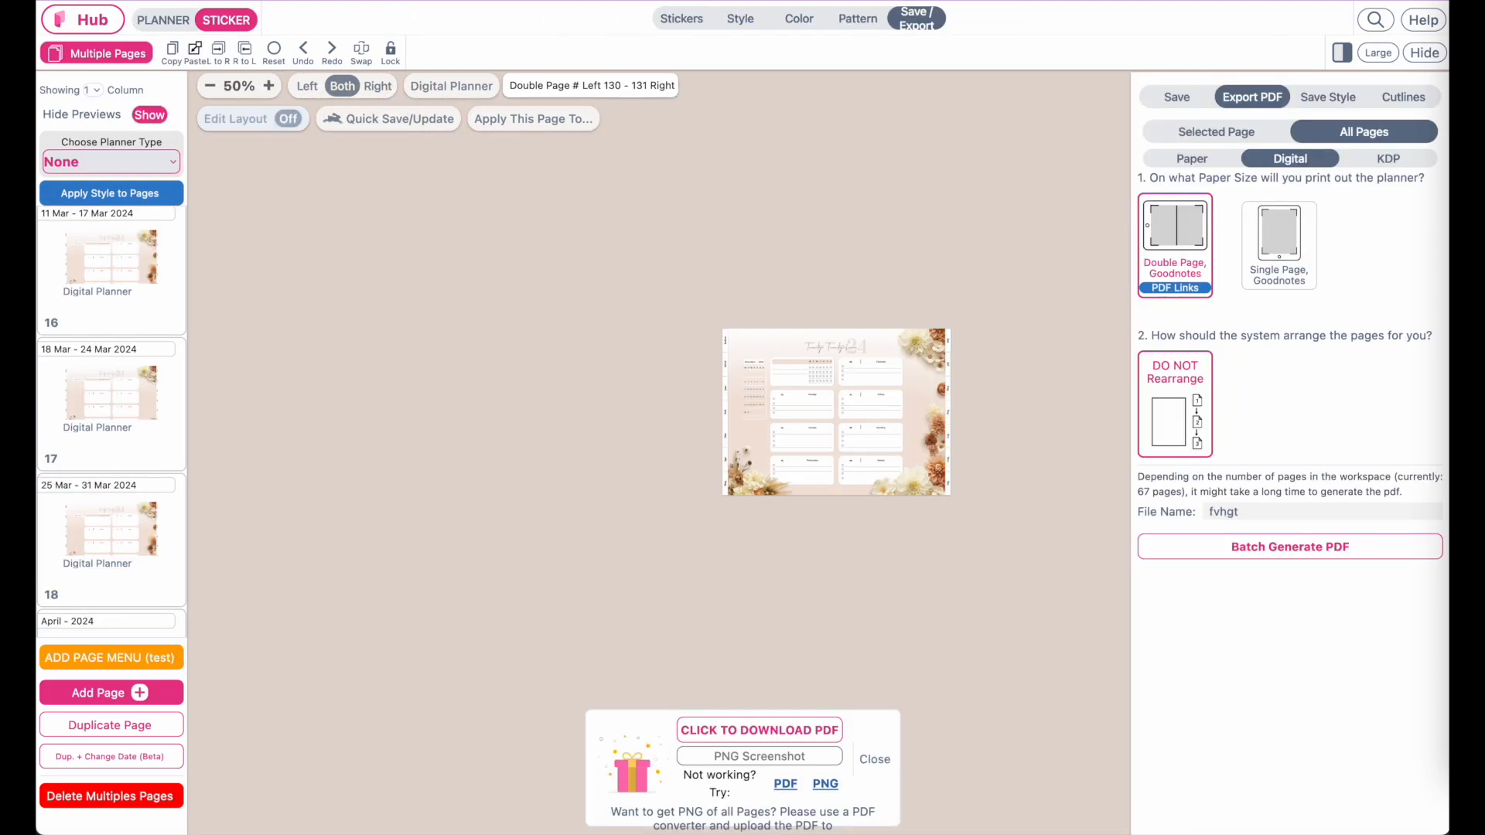
Open the digital planner tab settings in the layout options for the late-December weekly page.
scroll(797, 396, up, 6)
scroll(797, 396, right, 8)
scroll(797, 396, down, 3)
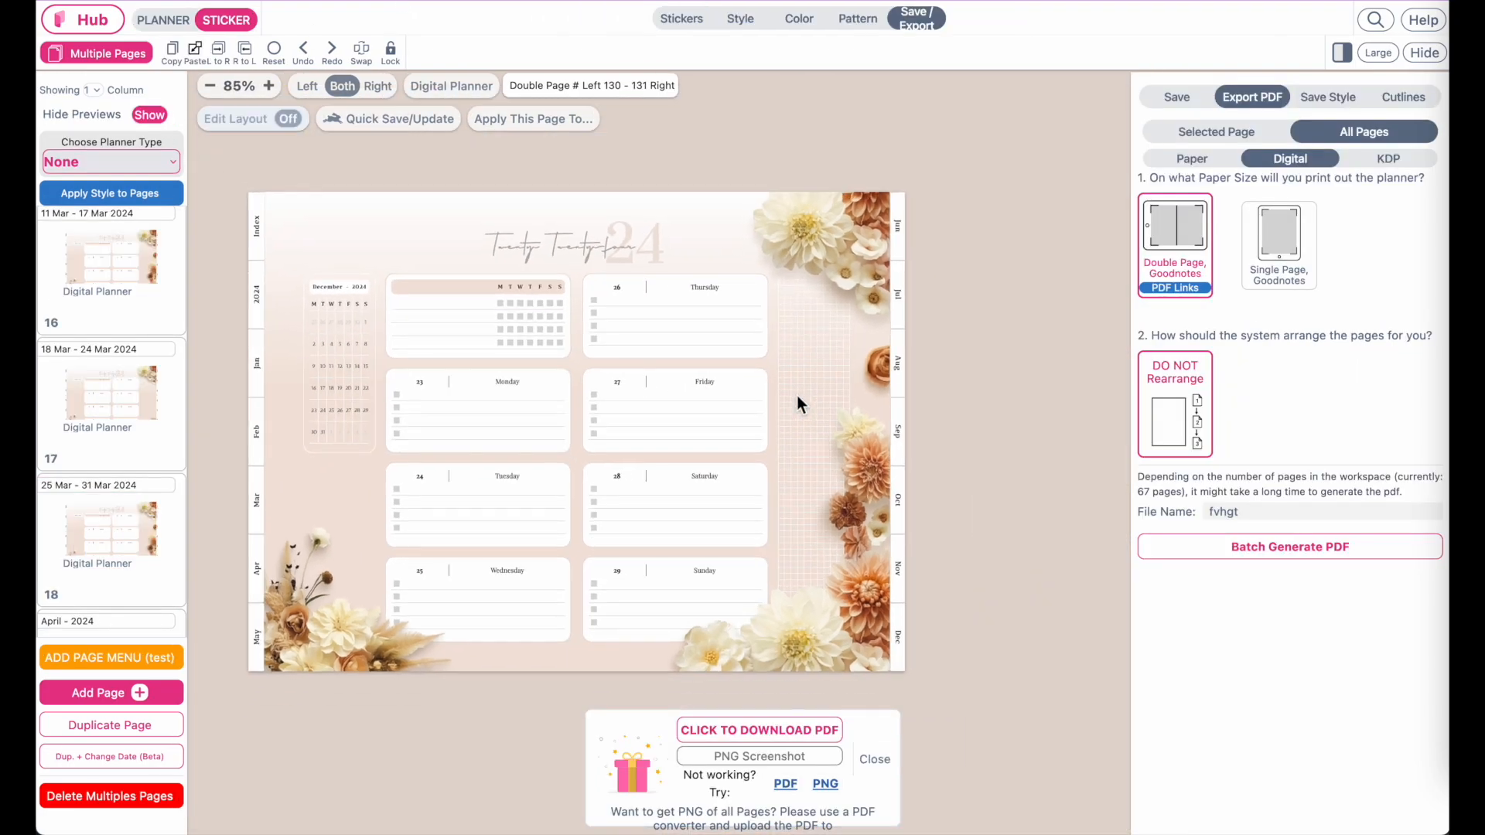
scroll(796, 396, up, 2)
scroll(797, 396, up, 1)
click(164, 21)
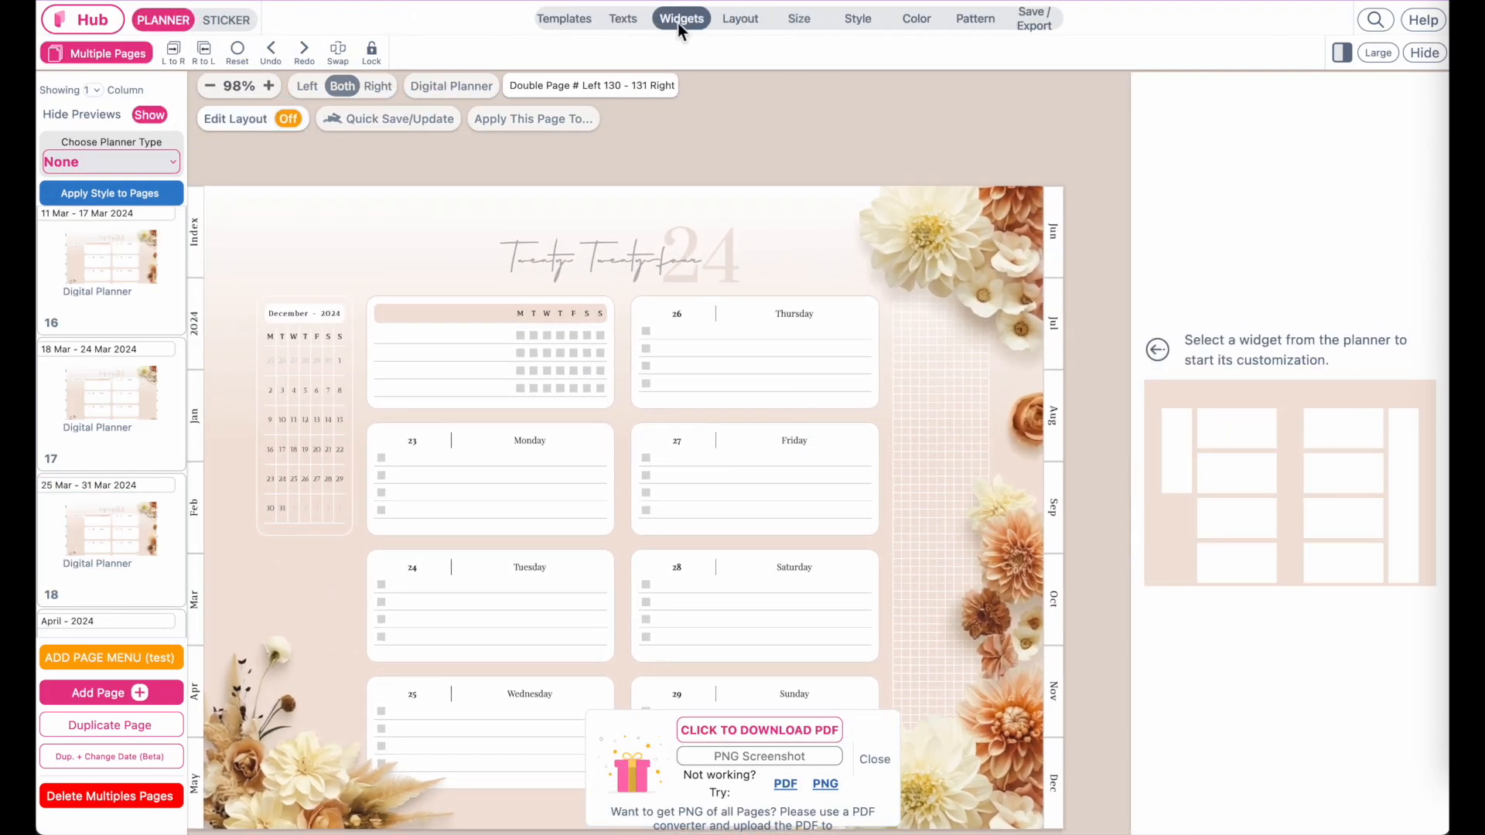
click(748, 22)
click(1083, 55)
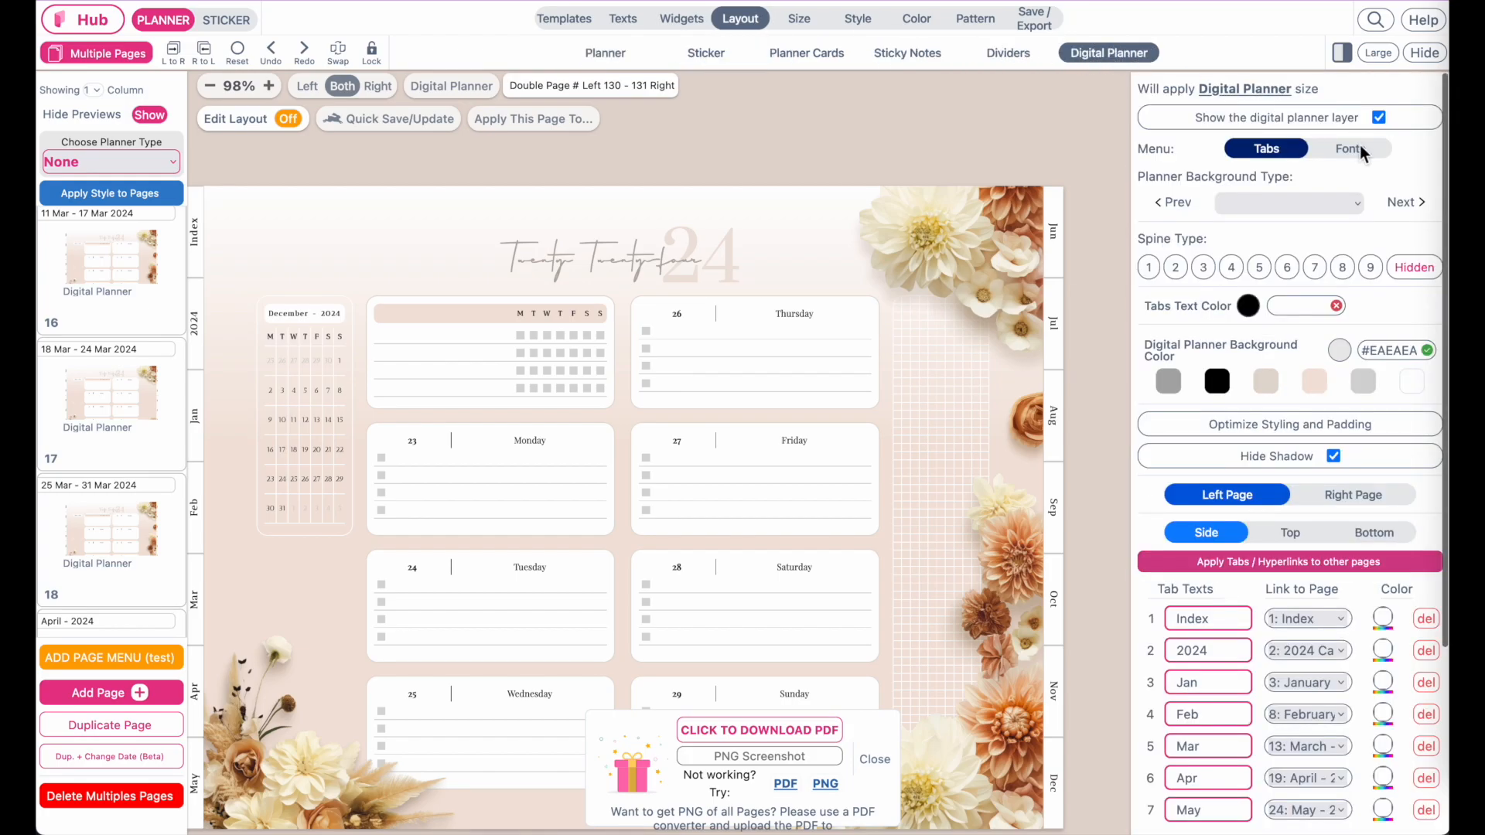
Colour the Index and 2024 side tabs with the beige-pink sampled from the habit tracker's header bar.
scroll(1432, 637, down, 3)
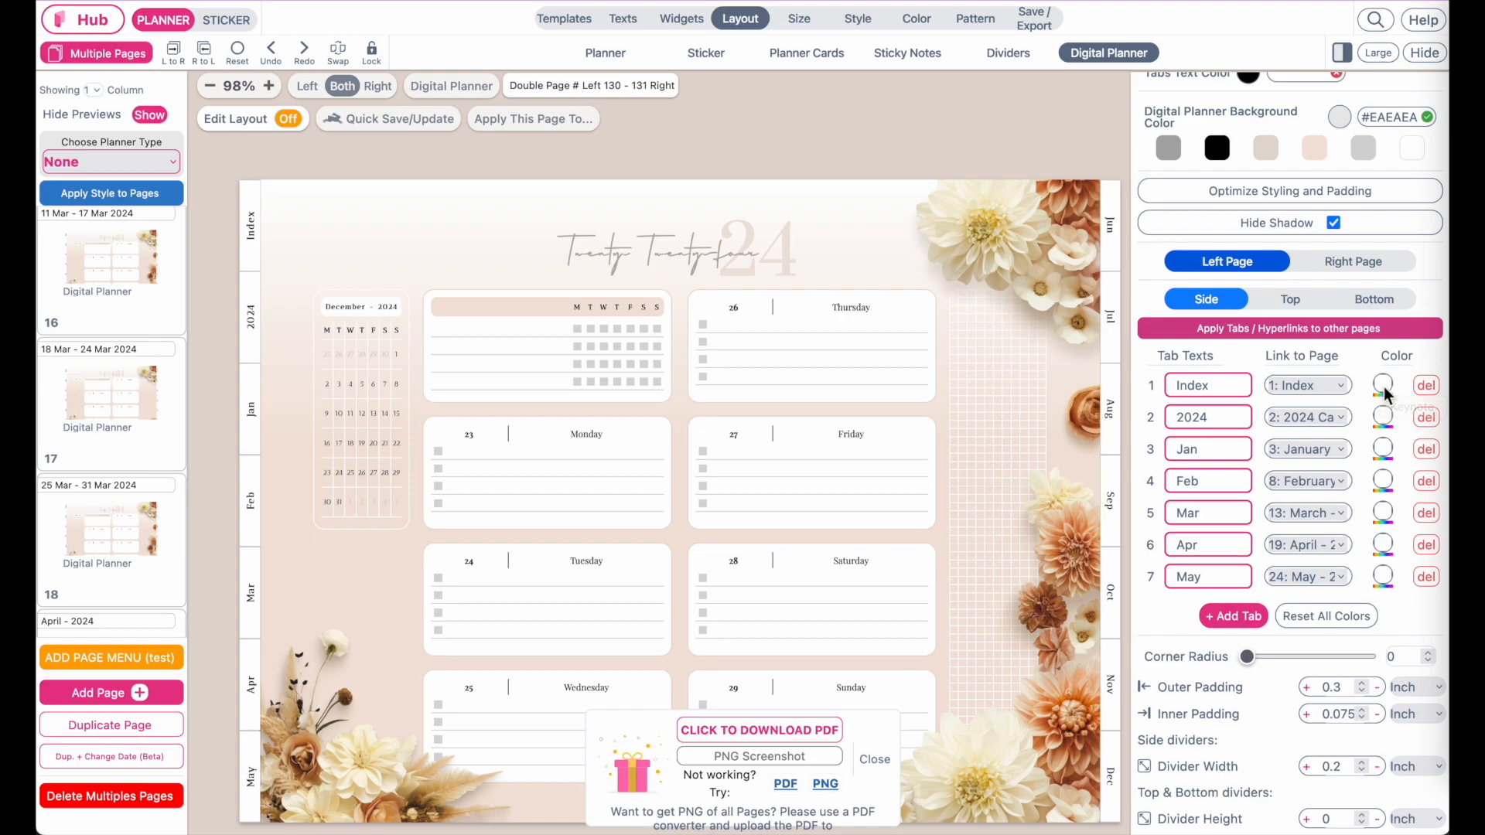
click(1384, 385)
drag(1393, 25, 1132, 374)
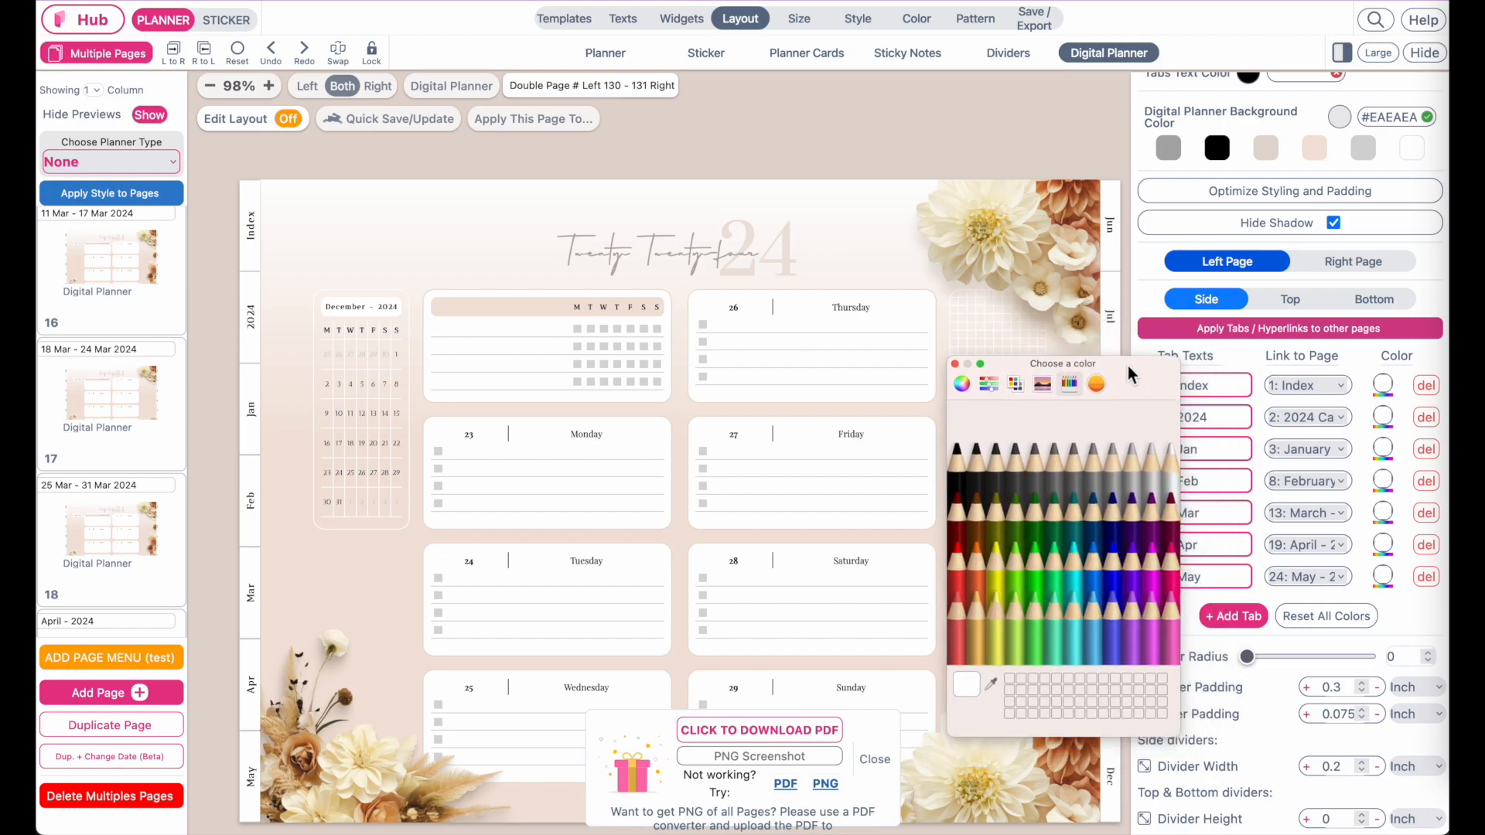
click(992, 687)
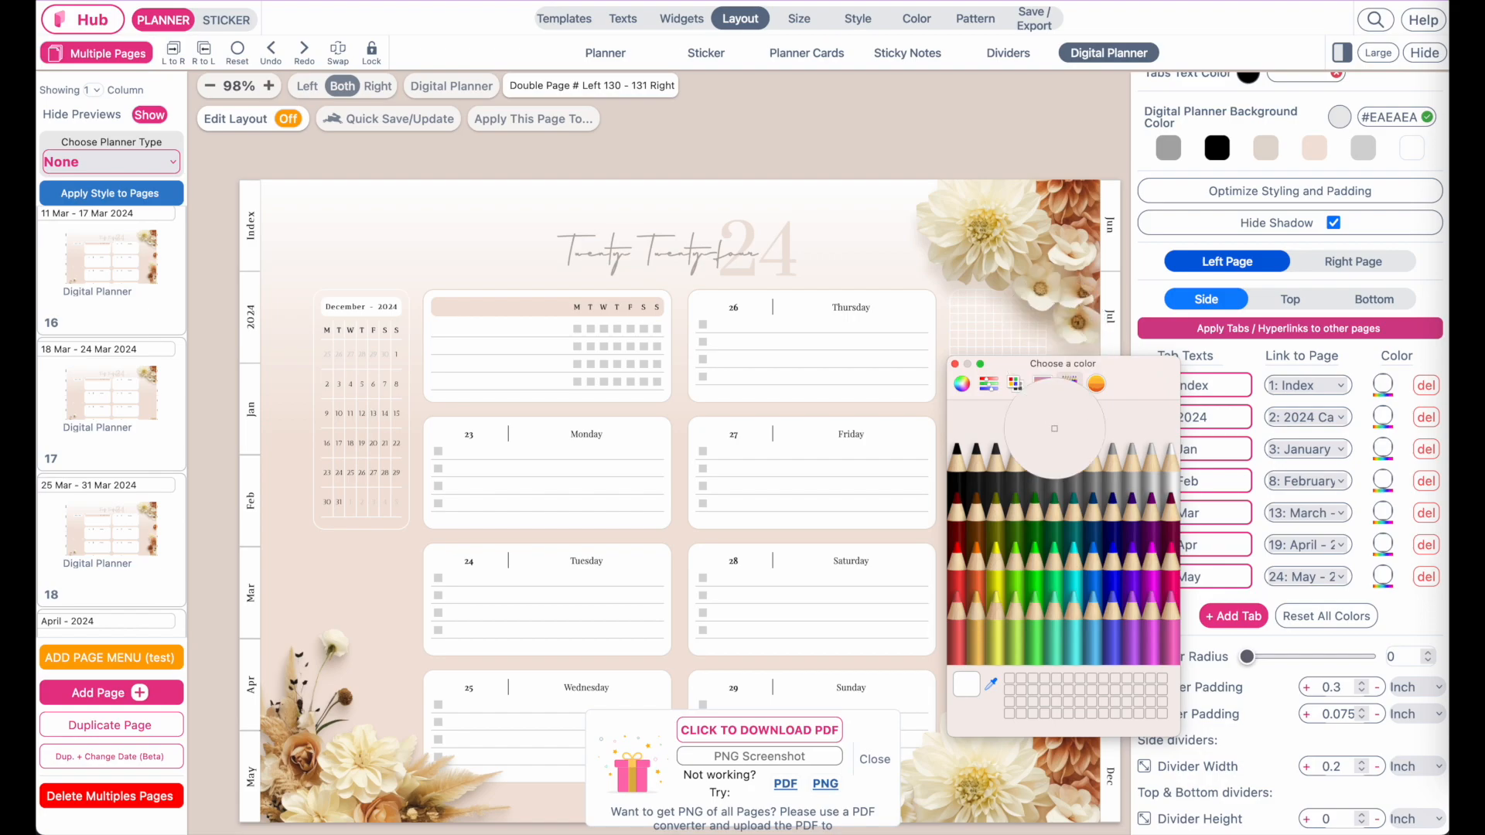
click(502, 298)
click(1384, 419)
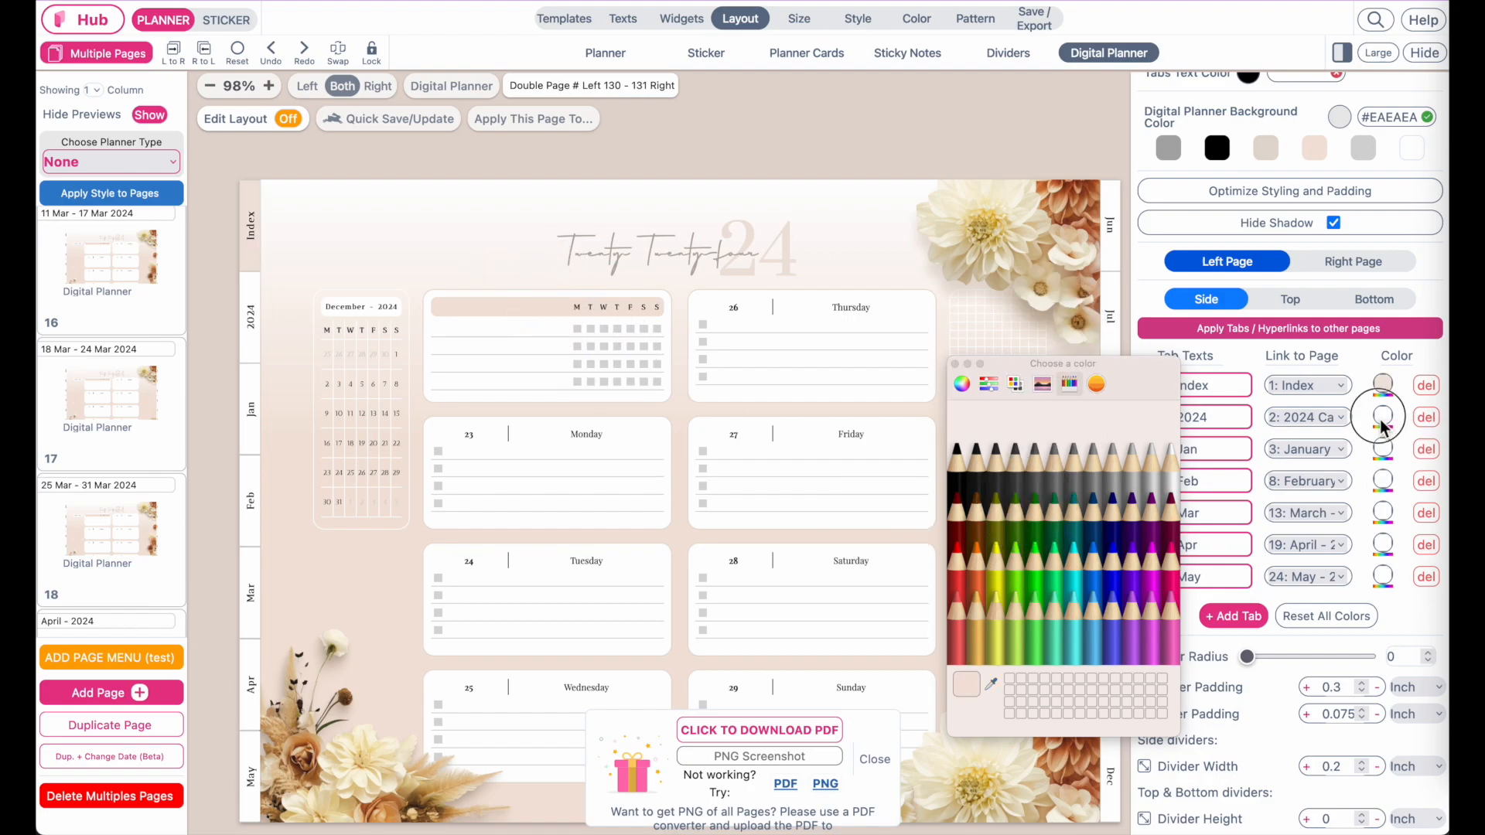
click(955, 364)
click(1385, 418)
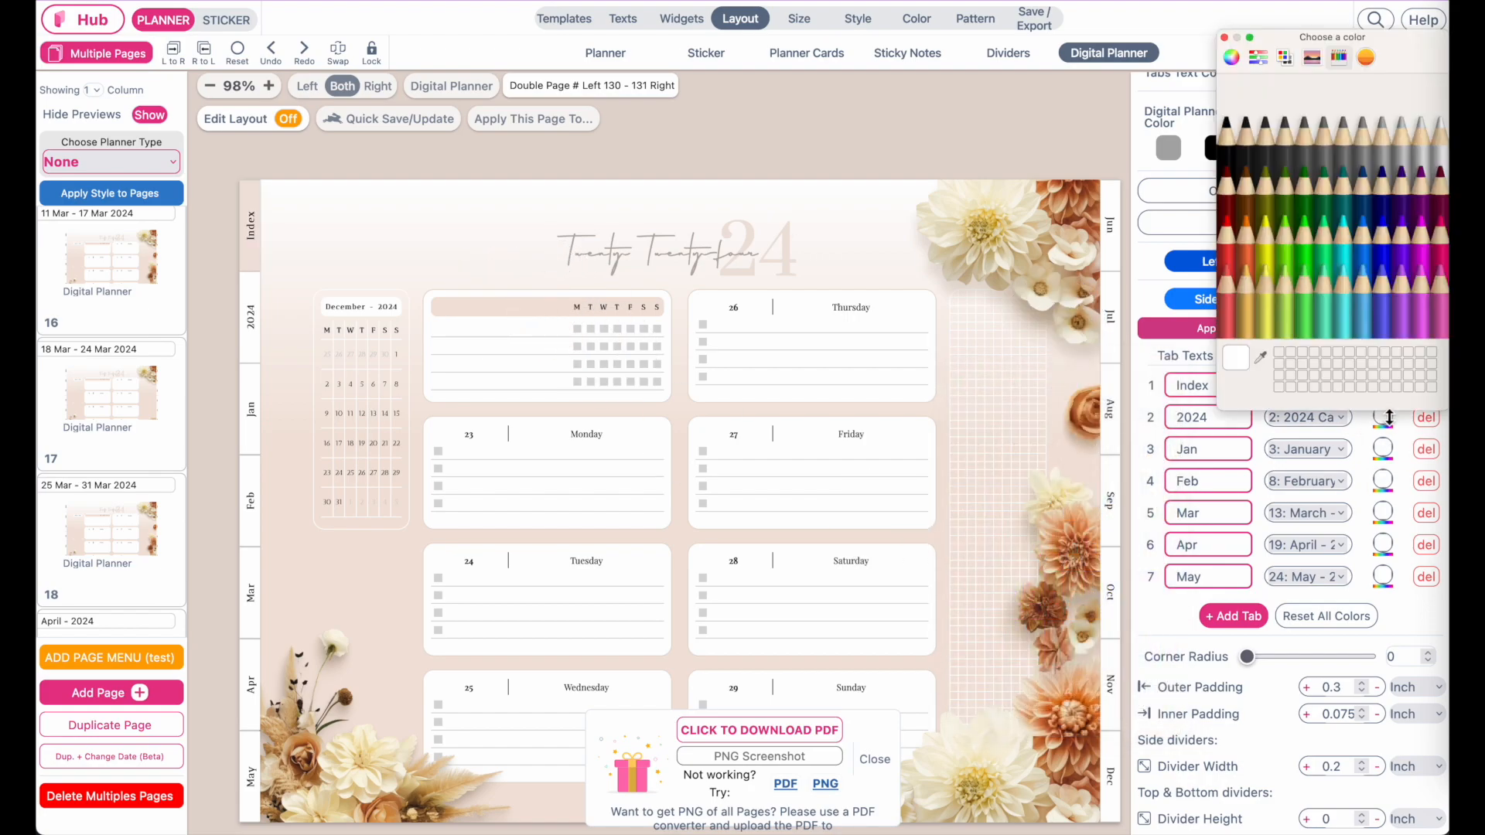
click(448, 311)
click(1224, 37)
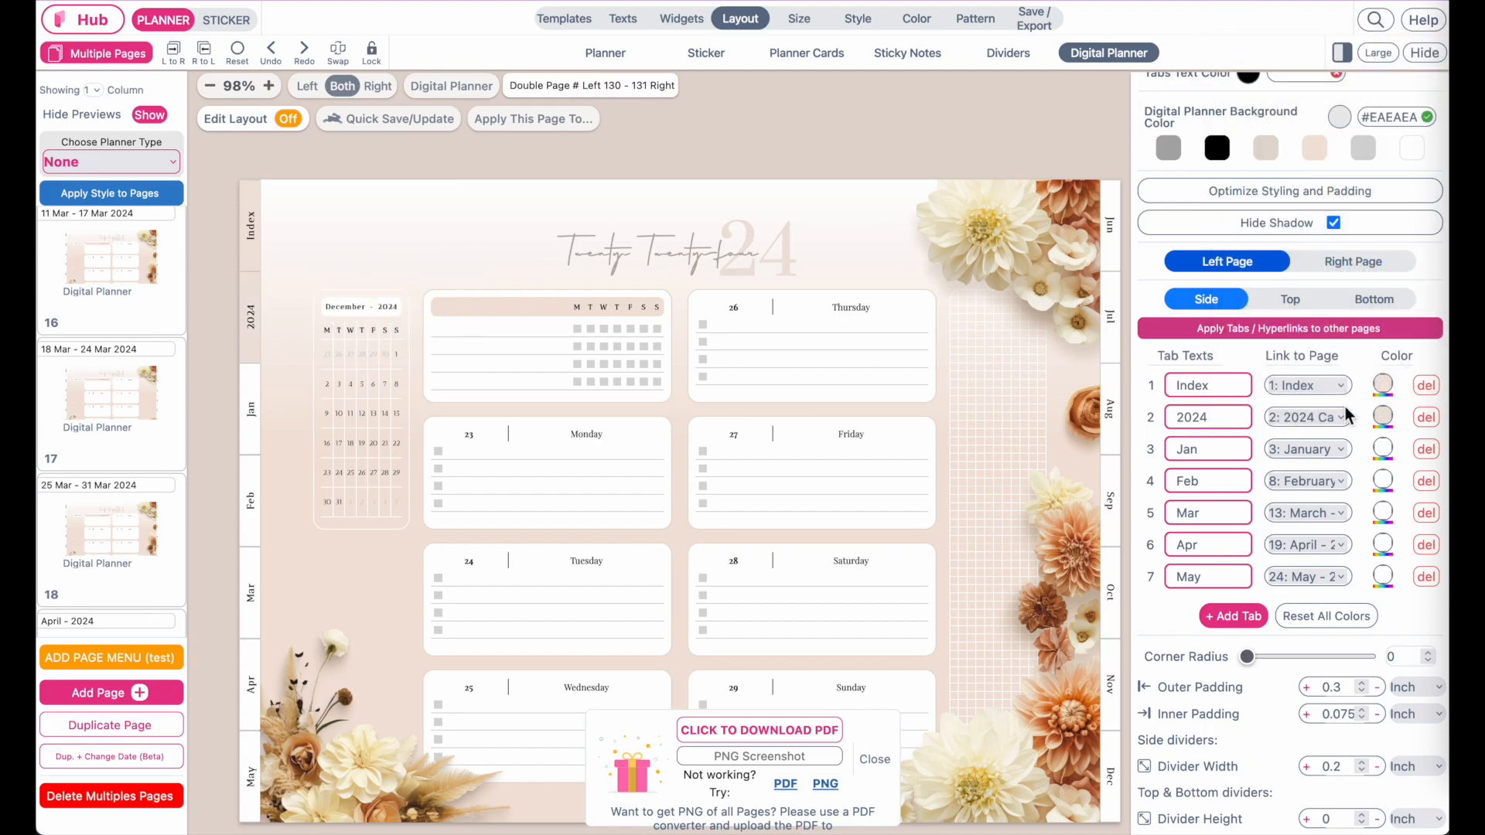
Give the Jan and Feb side tabs the beige-pink sampled from the habit tracker's header bar.
click(1383, 451)
click(1261, 388)
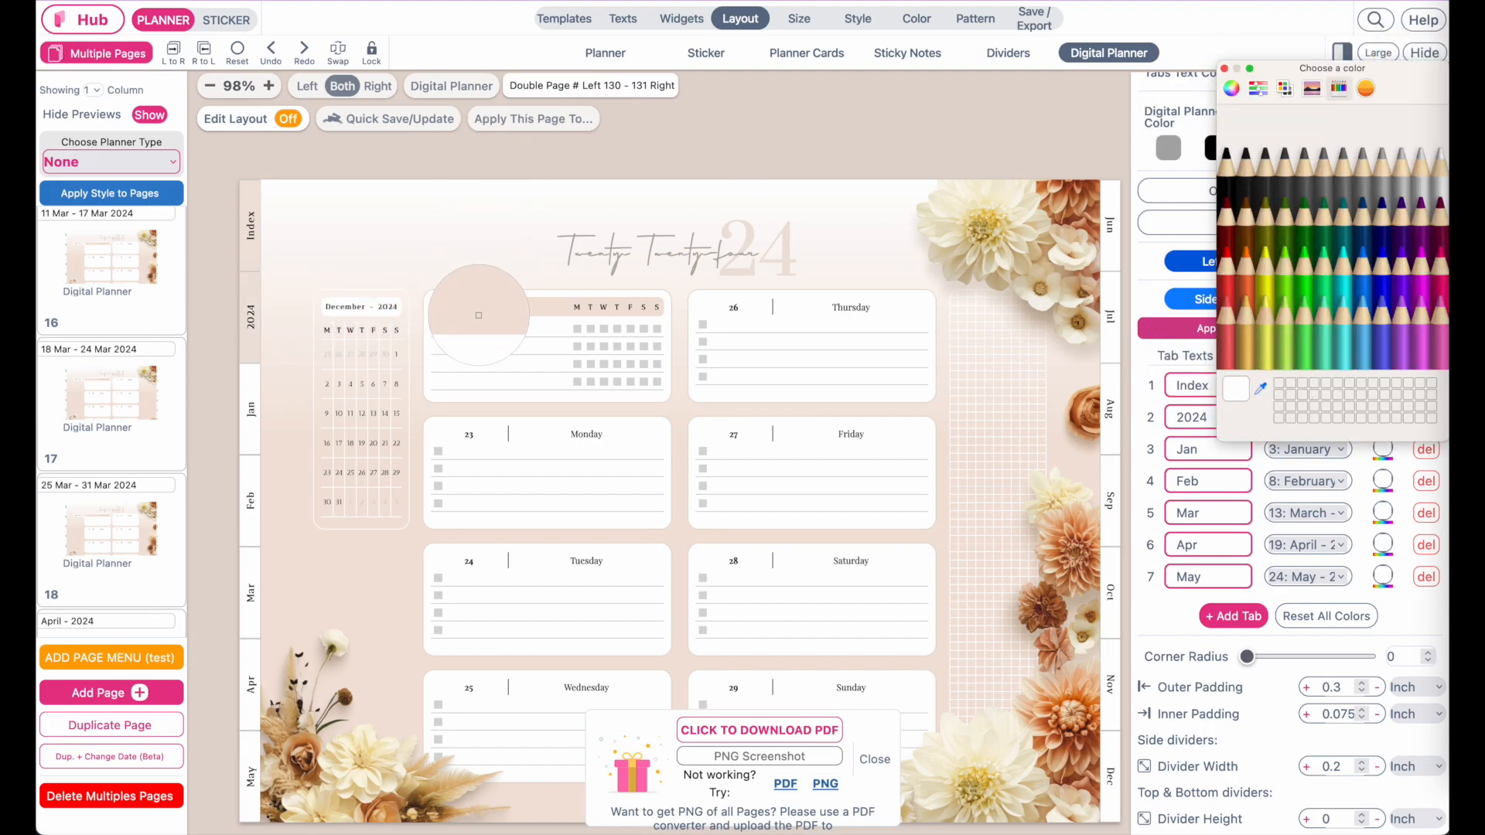
click(479, 314)
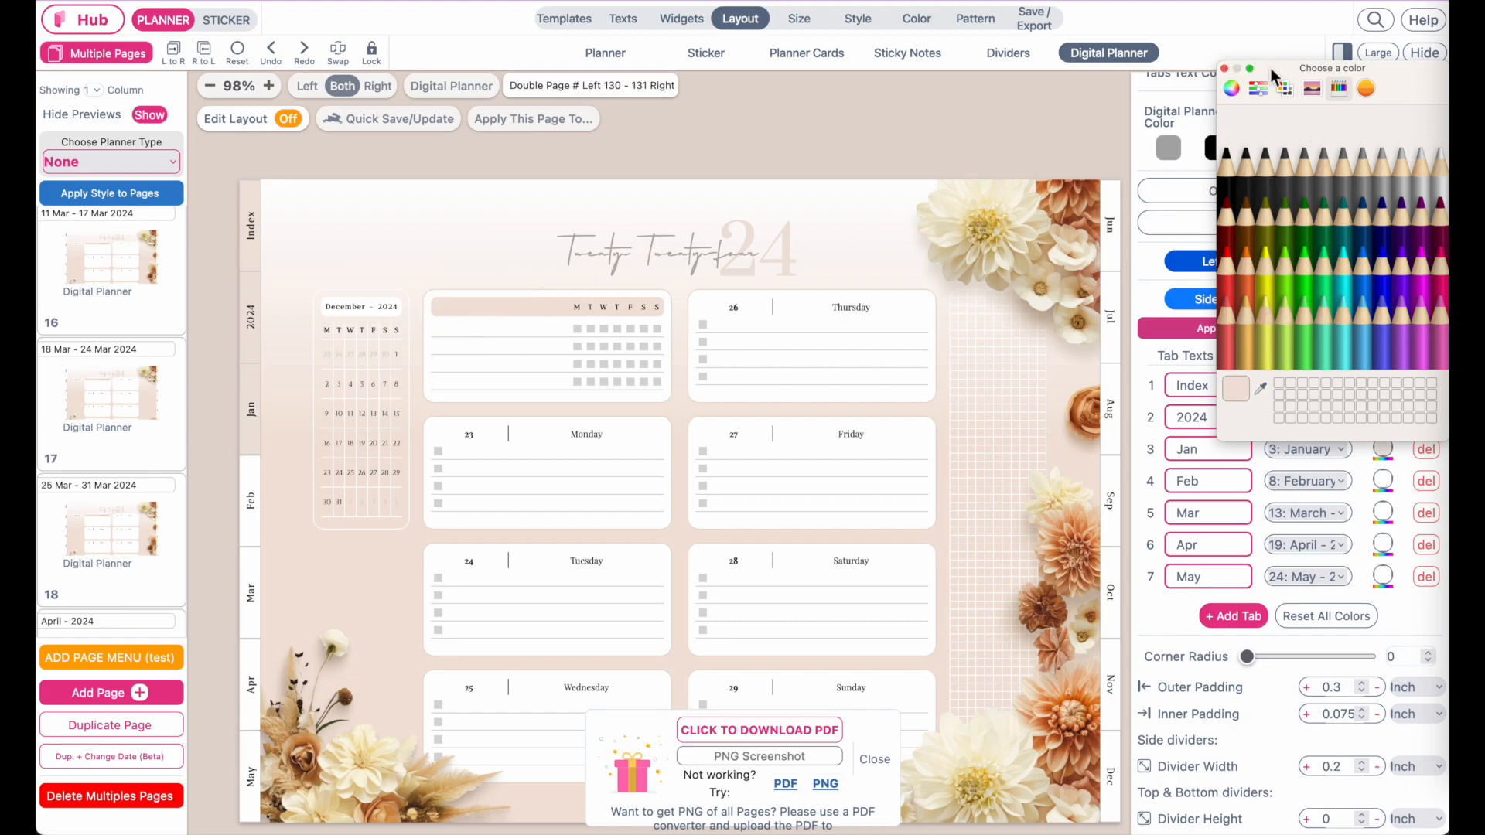
click(1225, 70)
click(1261, 425)
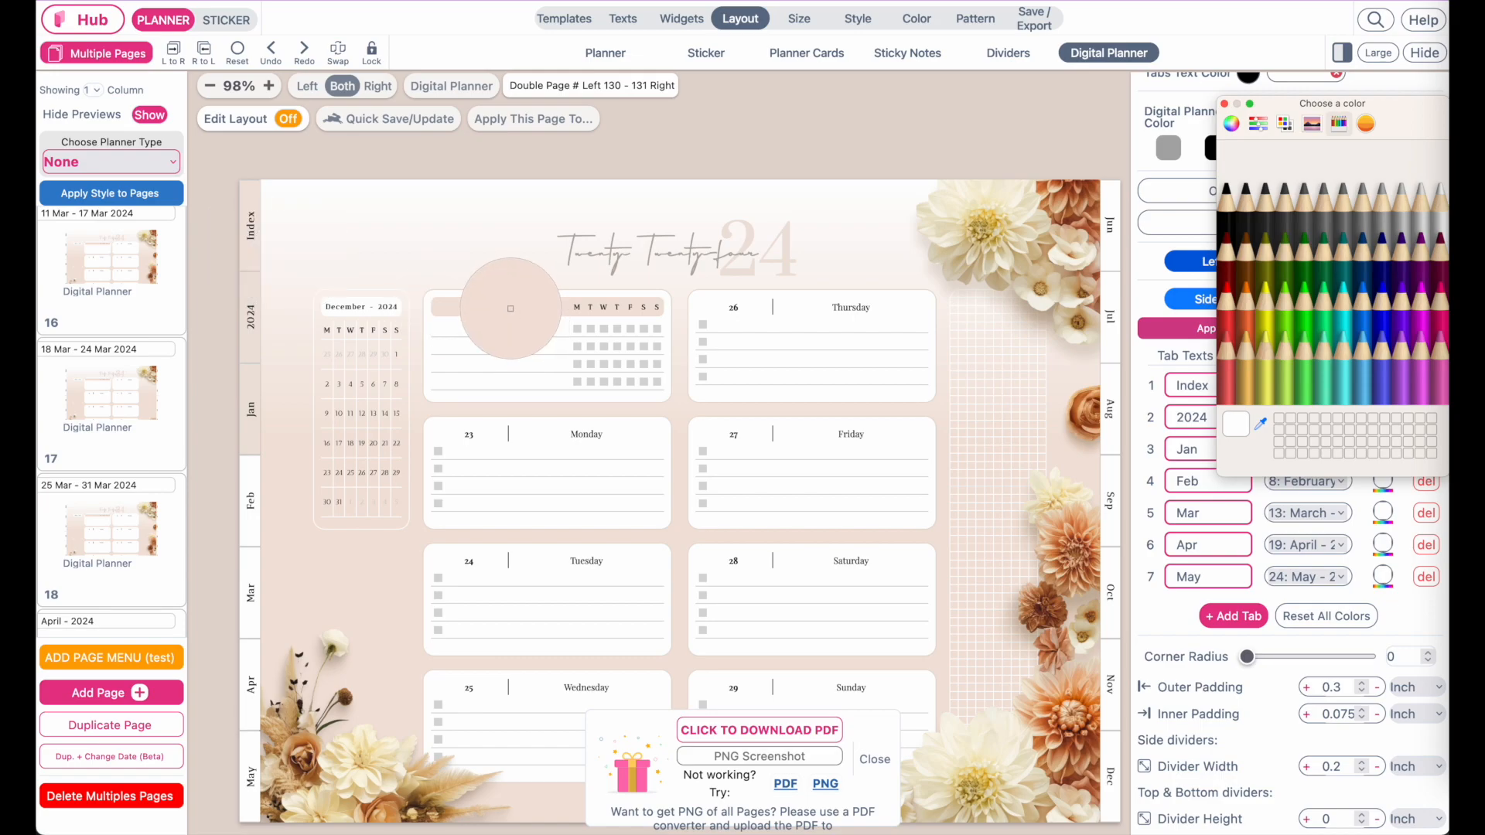
click(510, 309)
click(1225, 104)
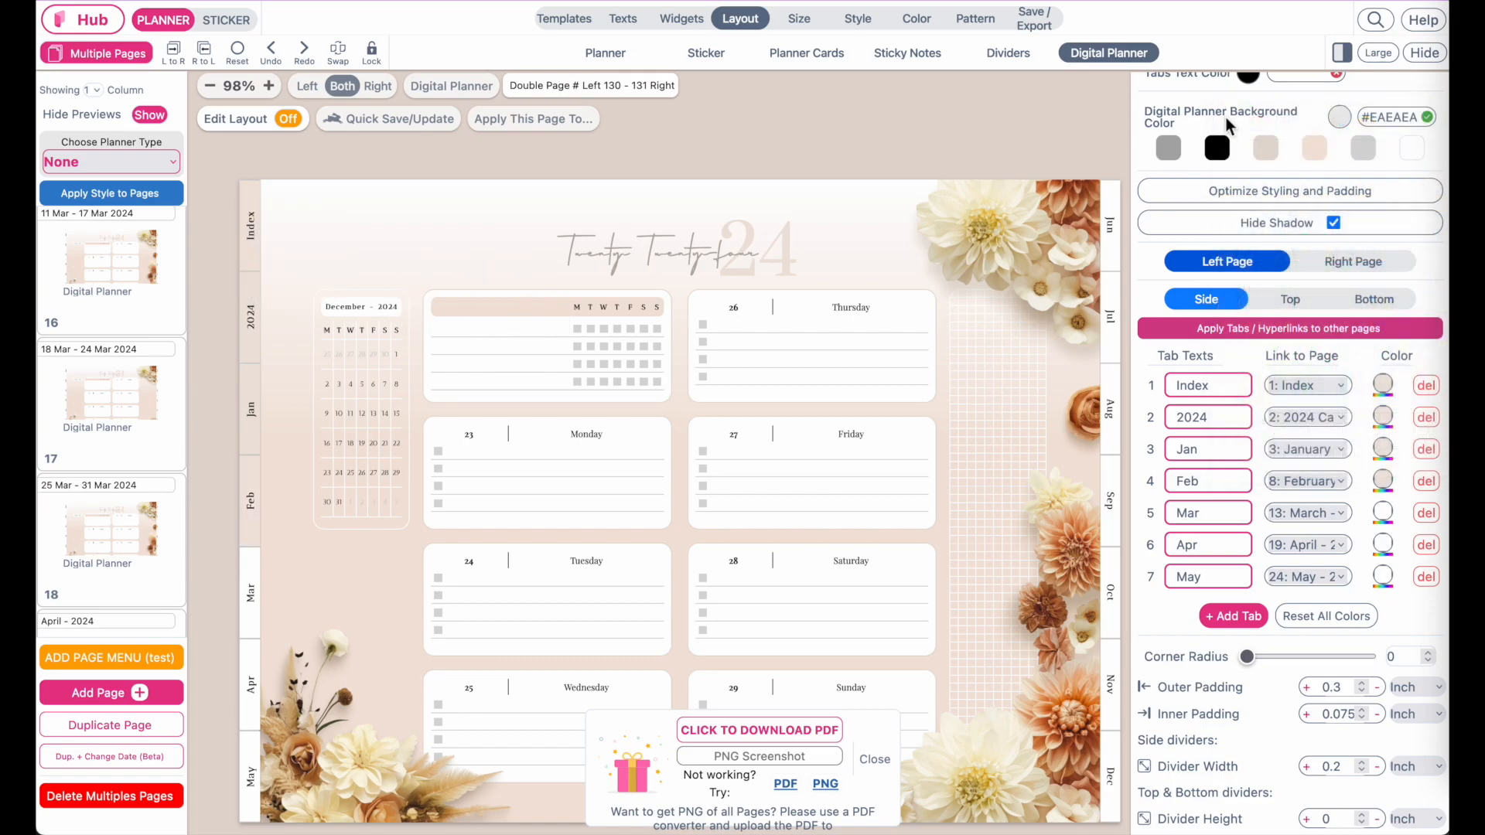
Match the Mar and Apr side tabs to the beige-pink header bar of the habit tracker.
click(1384, 514)
click(1262, 455)
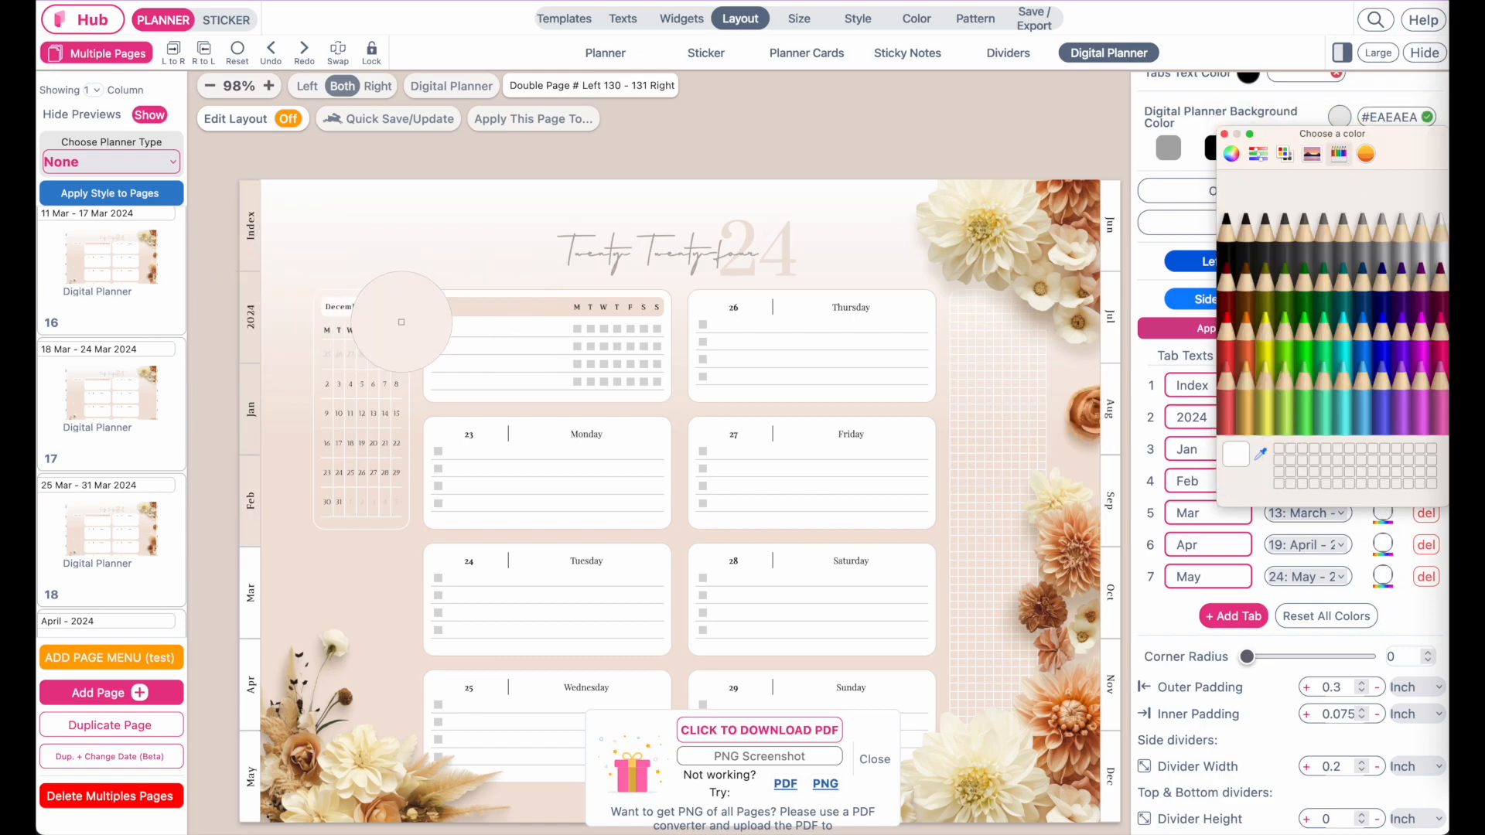
click(443, 314)
click(1224, 134)
click(1383, 545)
click(1261, 485)
click(464, 310)
click(1224, 164)
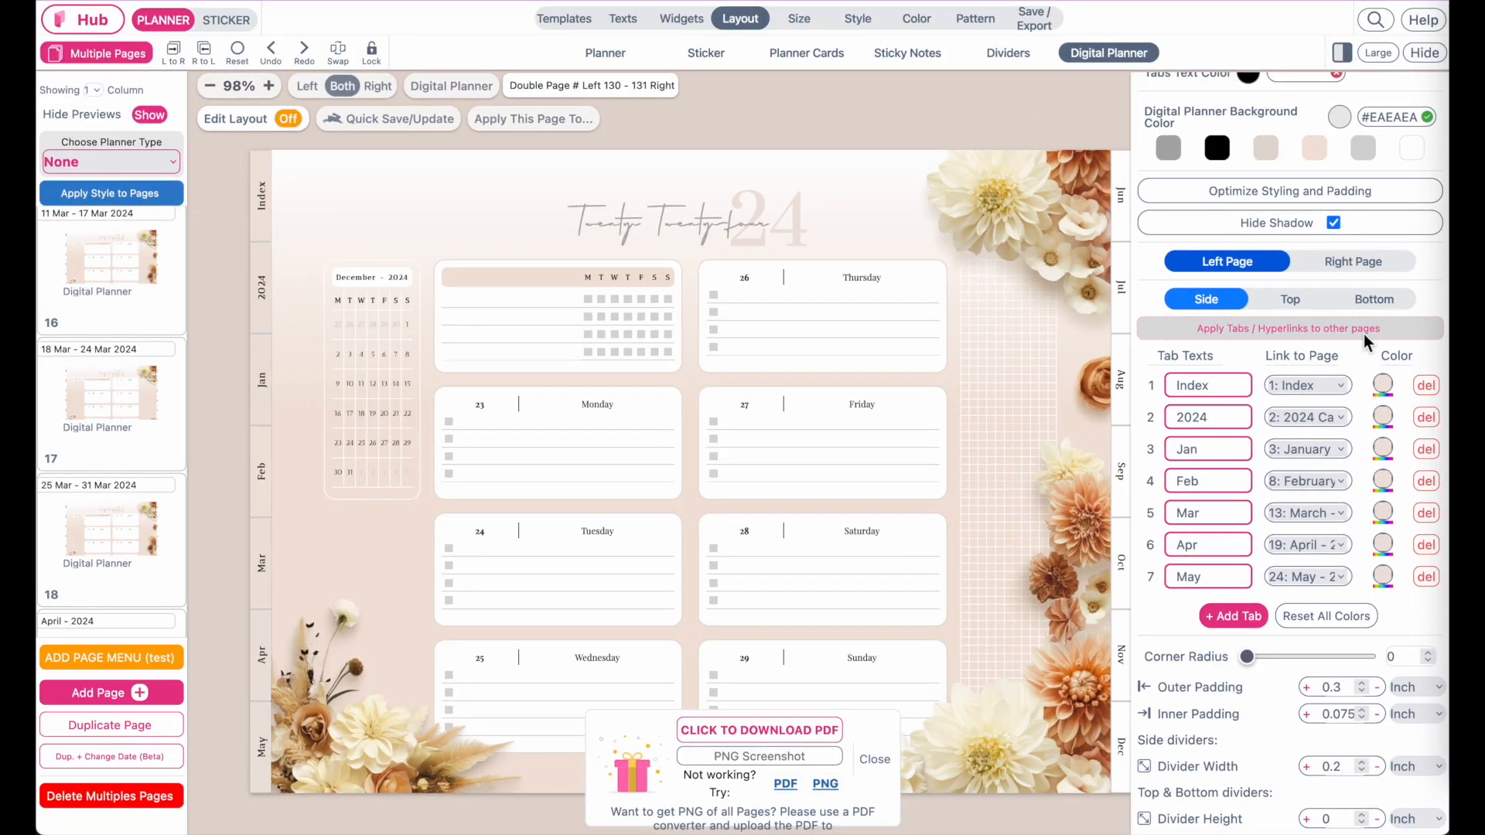
Apply the digital planner tabs, background and hyperlinks to all pages, with tabs on both sides.
click(1257, 290)
click(543, 453)
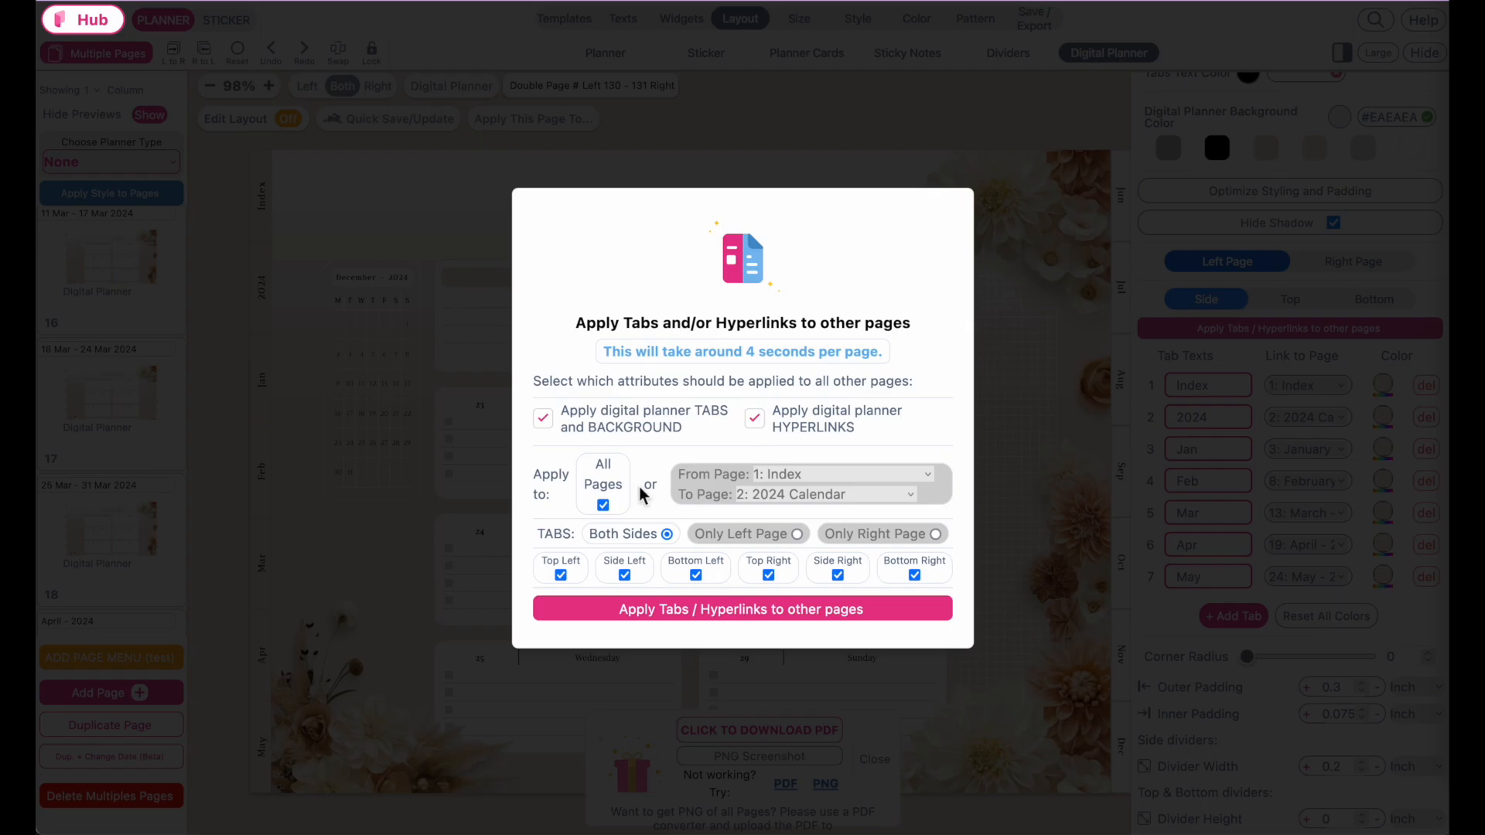
click(755, 618)
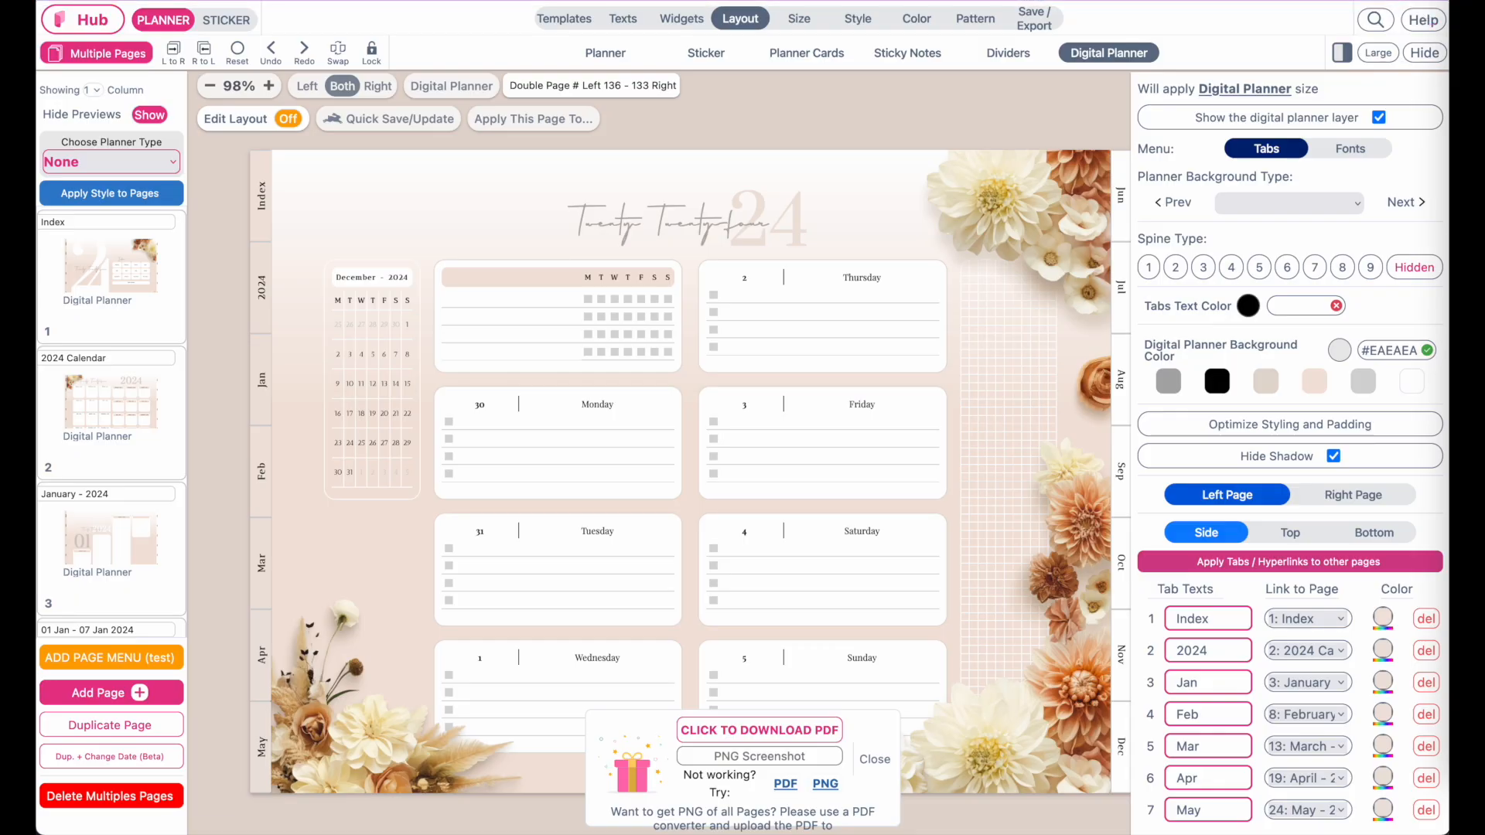
Check the side tabs on the 2024 calendar, February and some March and May weekly pages, and dismiss the PDF download notice.
click(116, 399)
scroll(109, 418, down, 5)
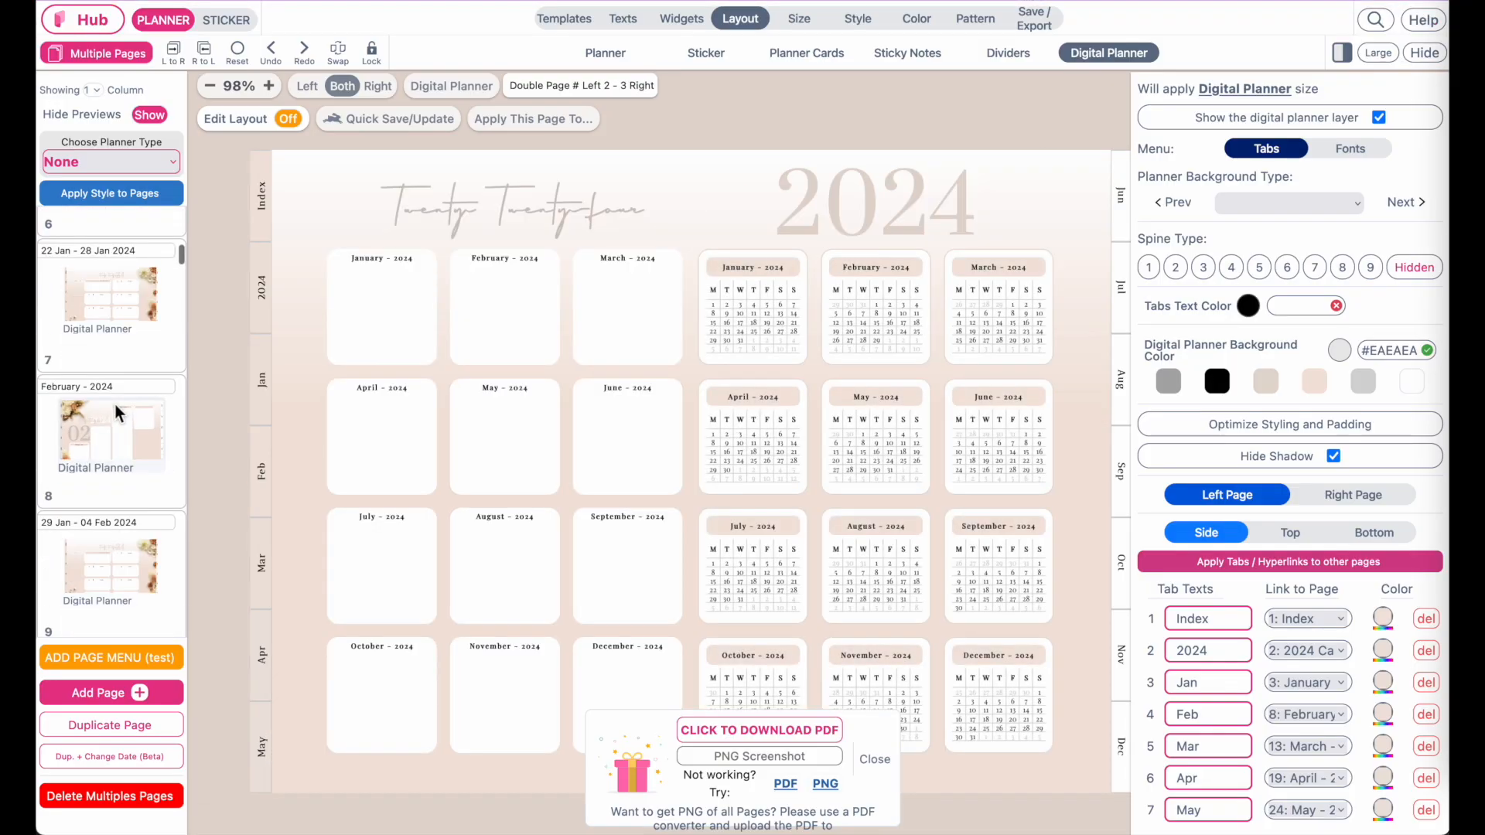
click(85, 451)
scroll(70, 333, down, 5)
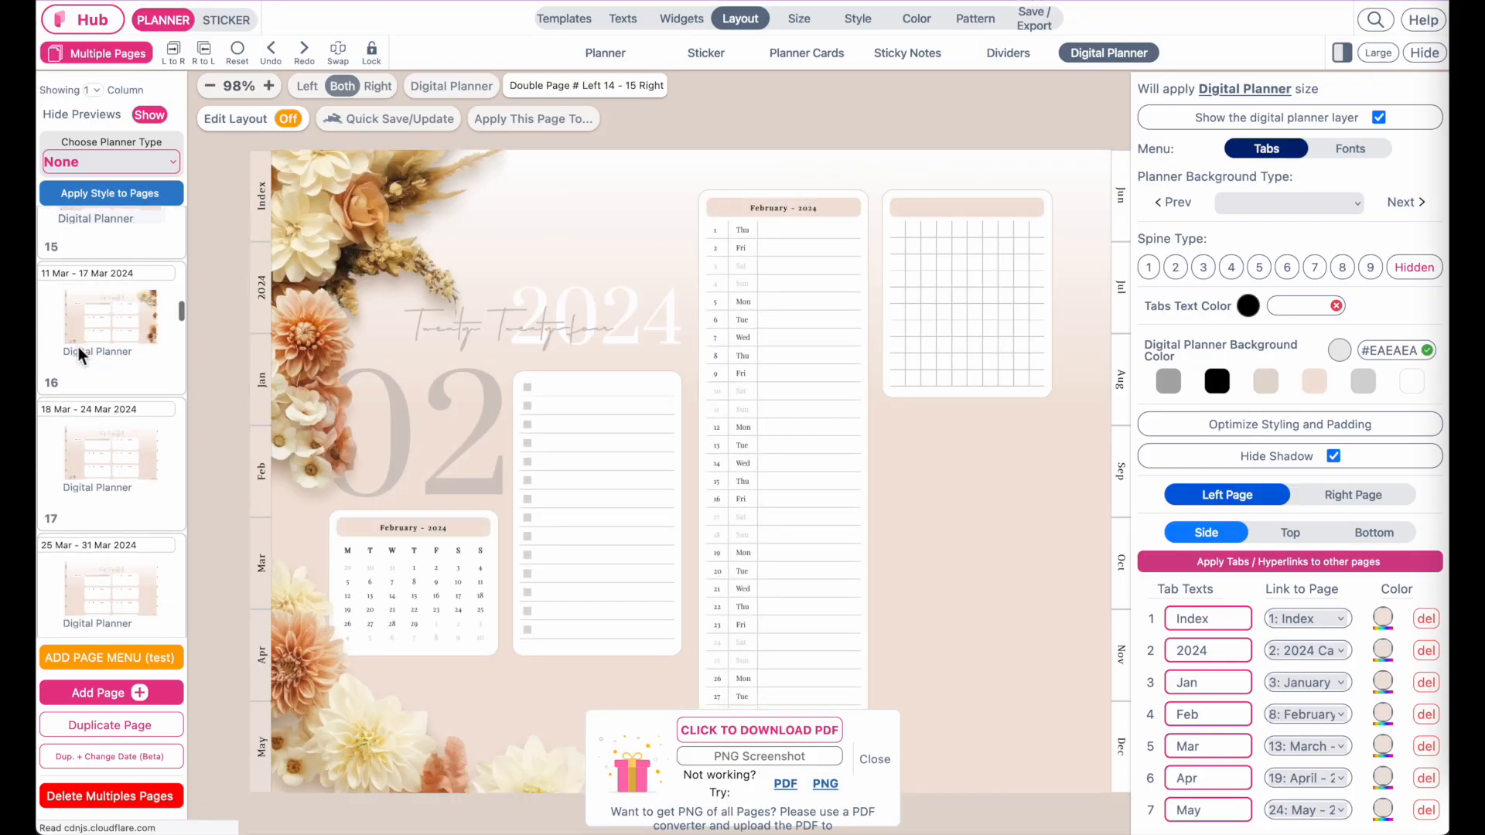
click(109, 464)
scroll(116, 504, down, 5)
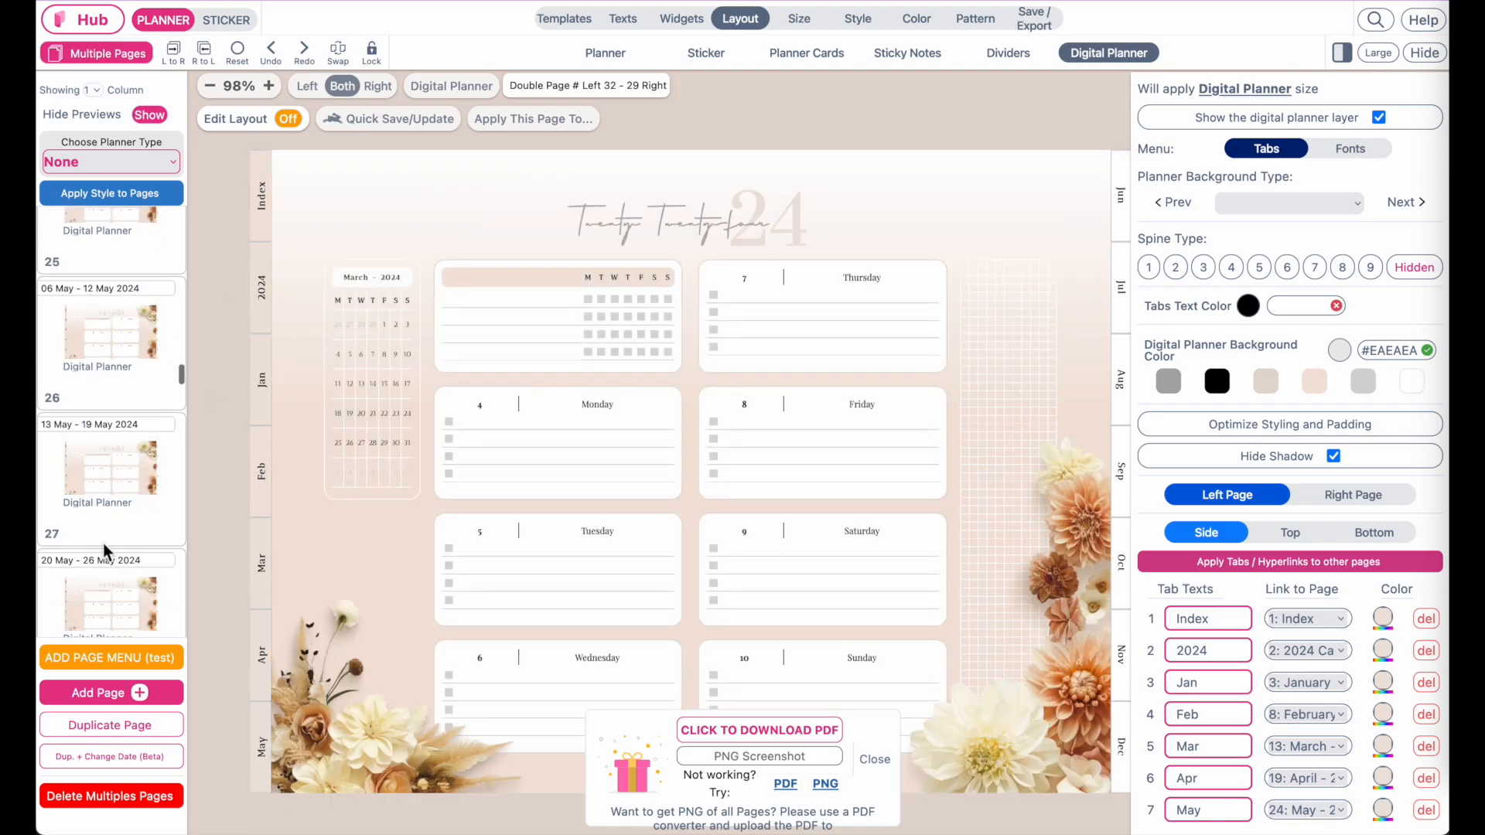
click(91, 483)
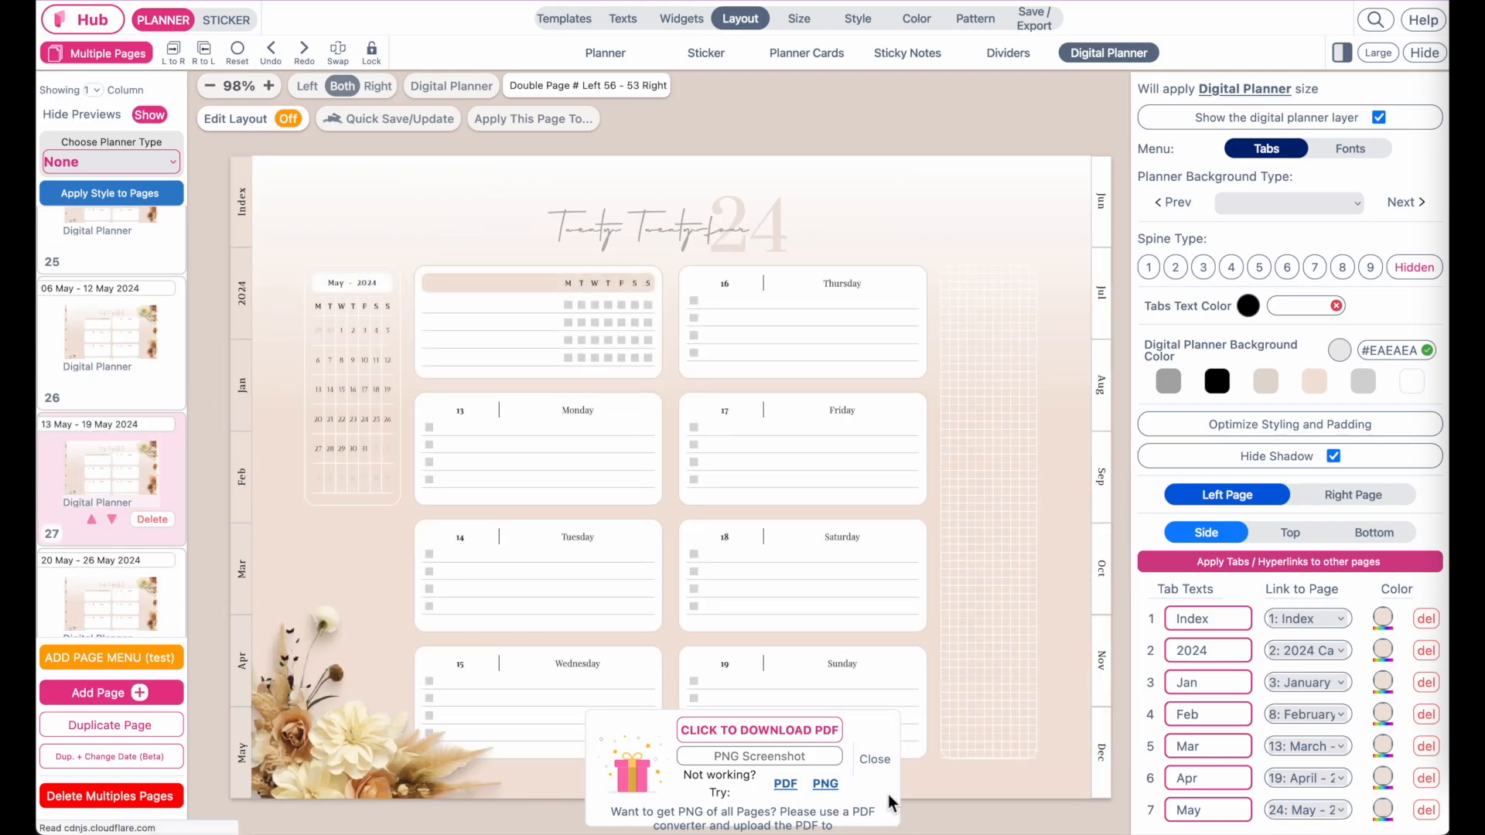
click(879, 762)
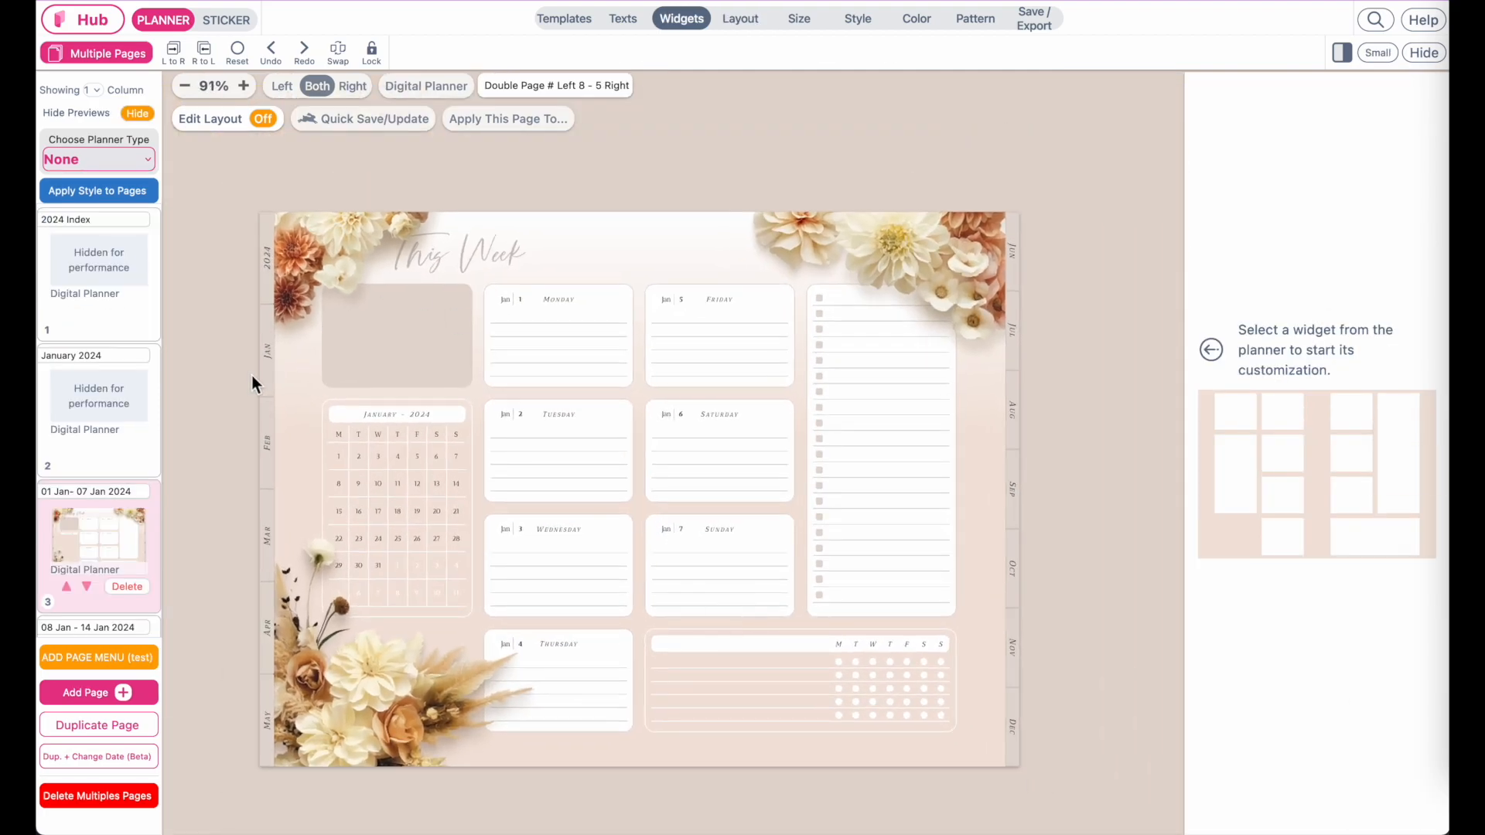
Leave the other open planner for the Hub and examine the newest publicly shared planner, Digital Planner 2024 - Realistic Florals.
click(86, 31)
click(728, 393)
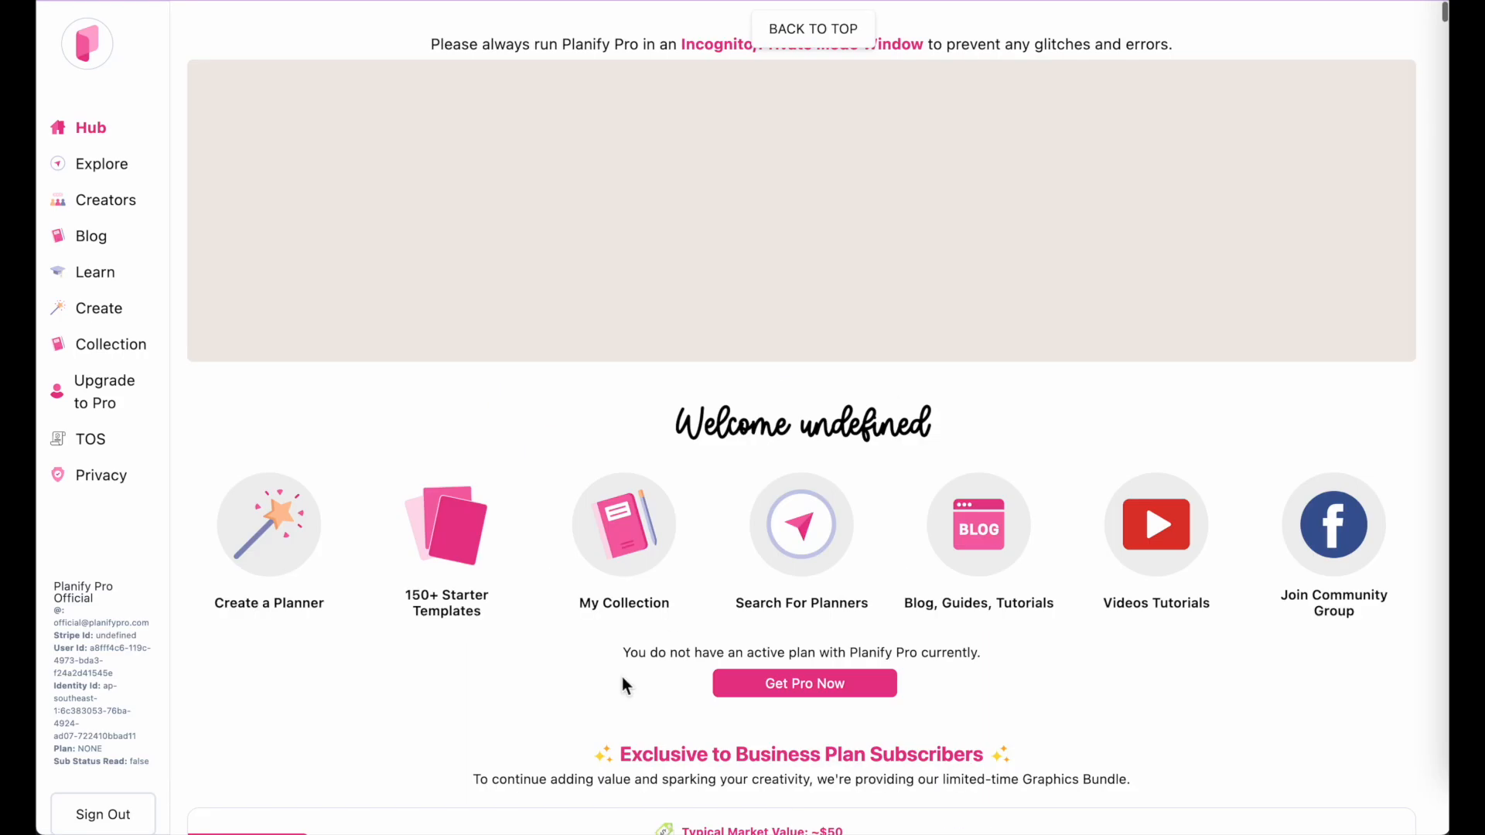
scroll(623, 686, down, 8)
scroll(554, 516, down, 6)
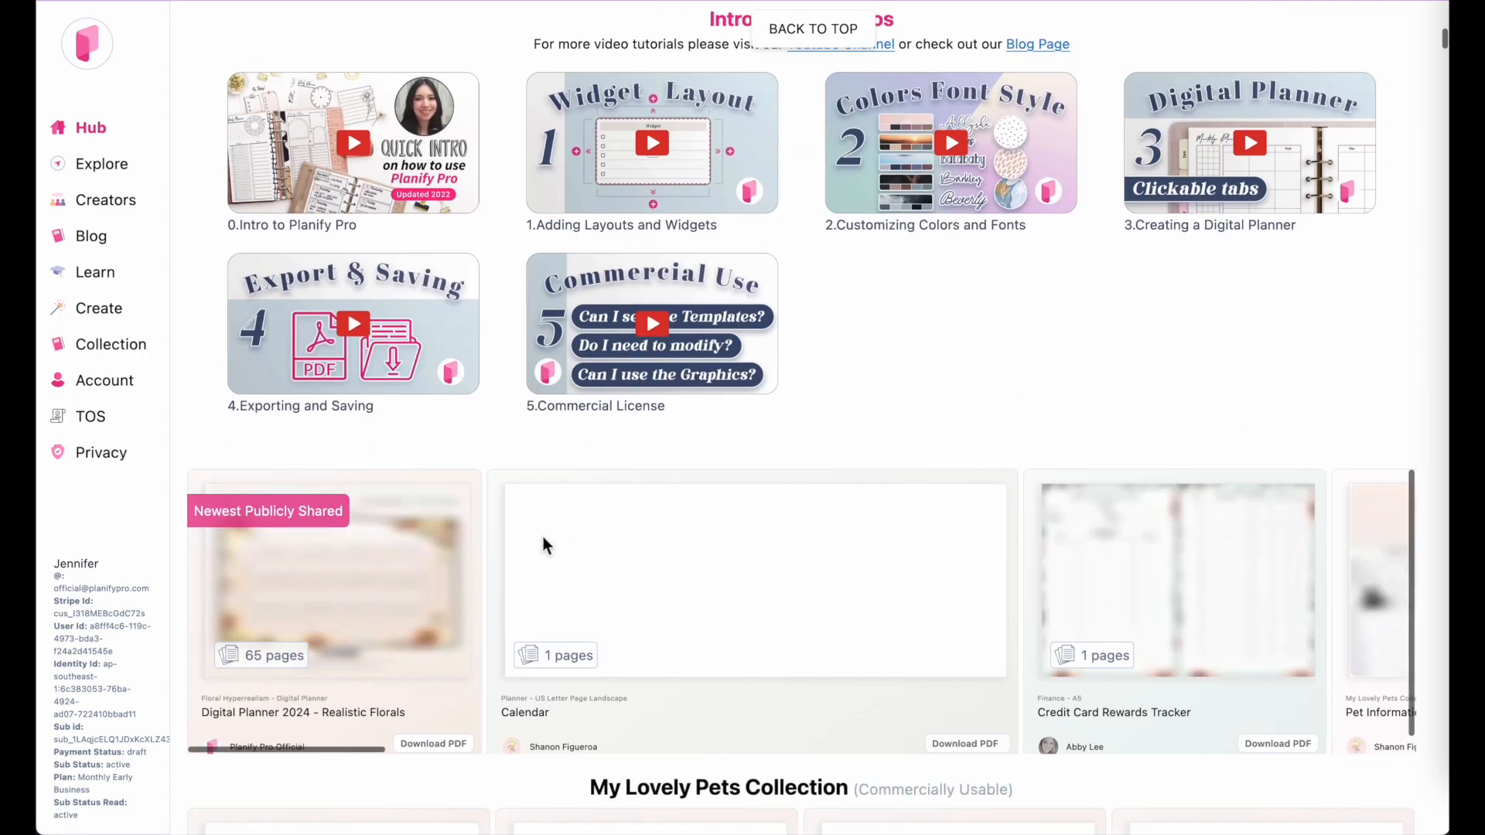
scroll(271, 619, up, 5)
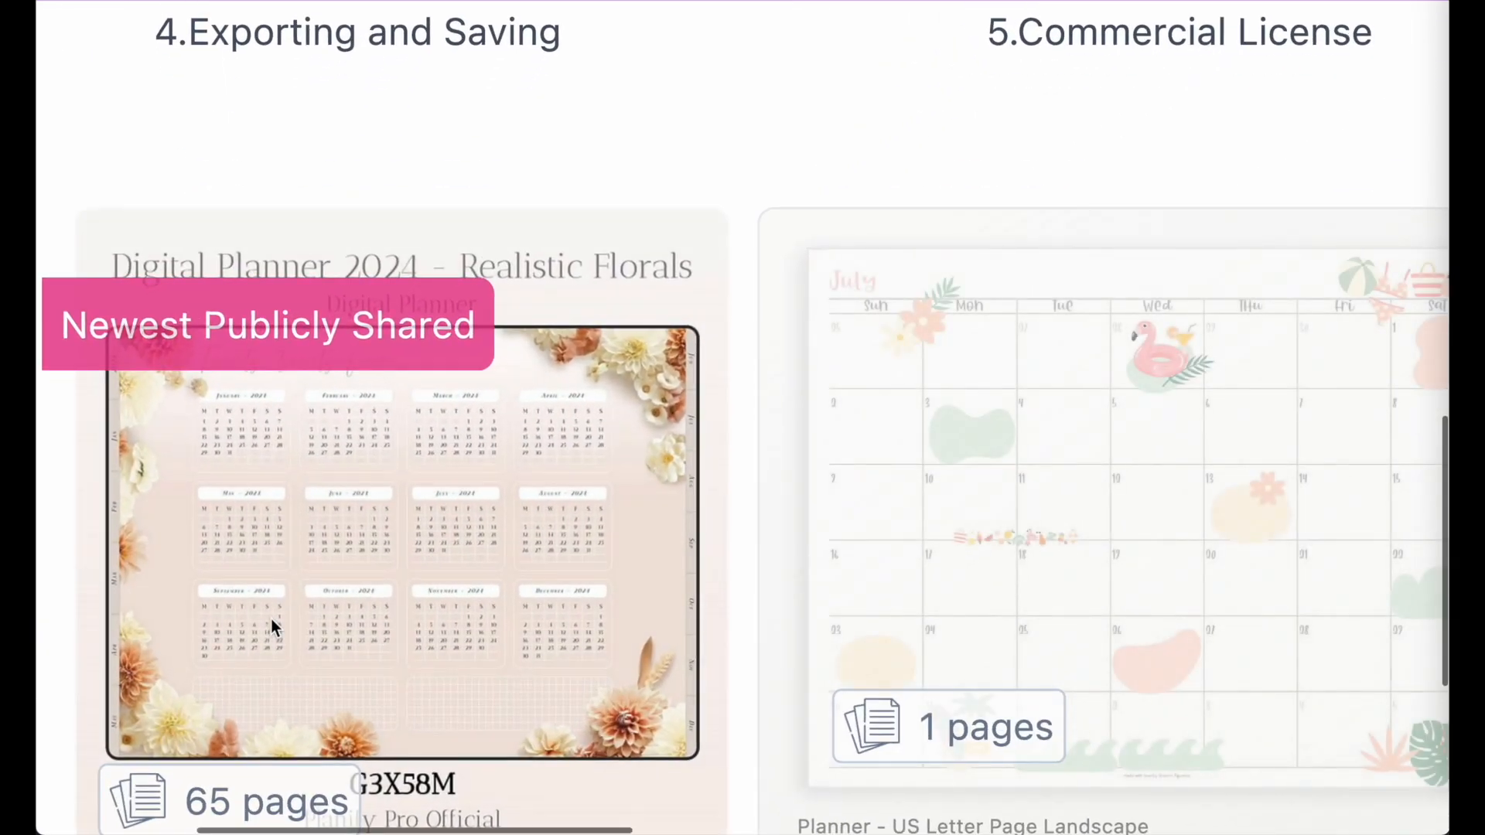
scroll(271, 618, left, 2)
scroll(515, 559, down, 5)
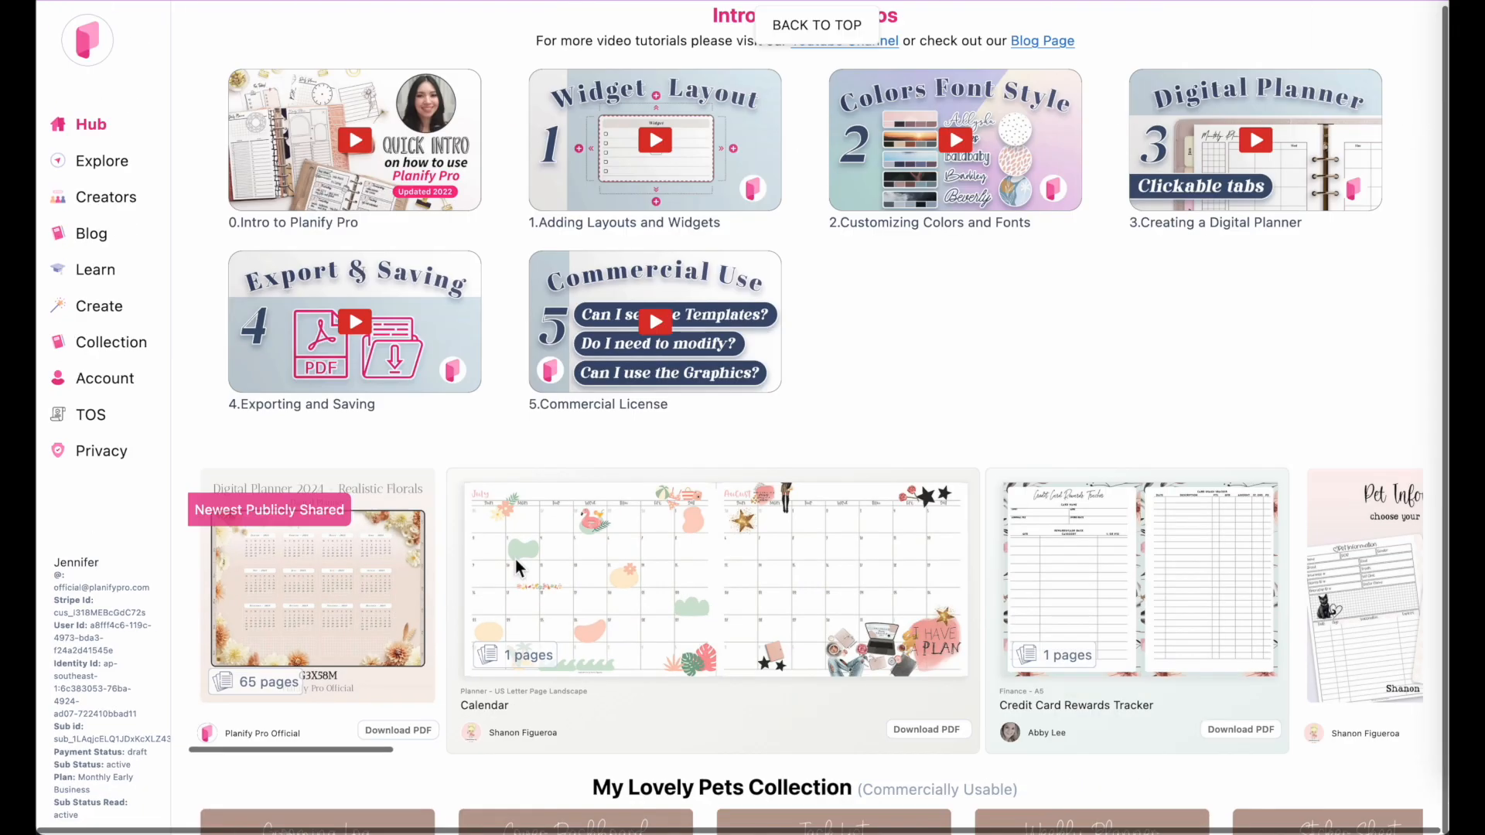